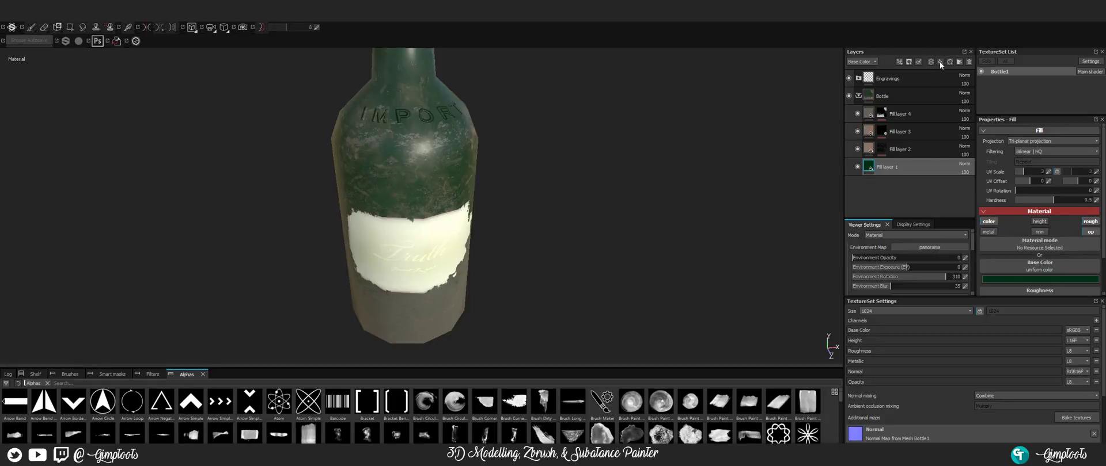
- Add a fill layer above Fill layer 1 with only the color, roughness and opacity channels, and give it a black mask
{"action": "left_click", "coordinate": [938, 61]}
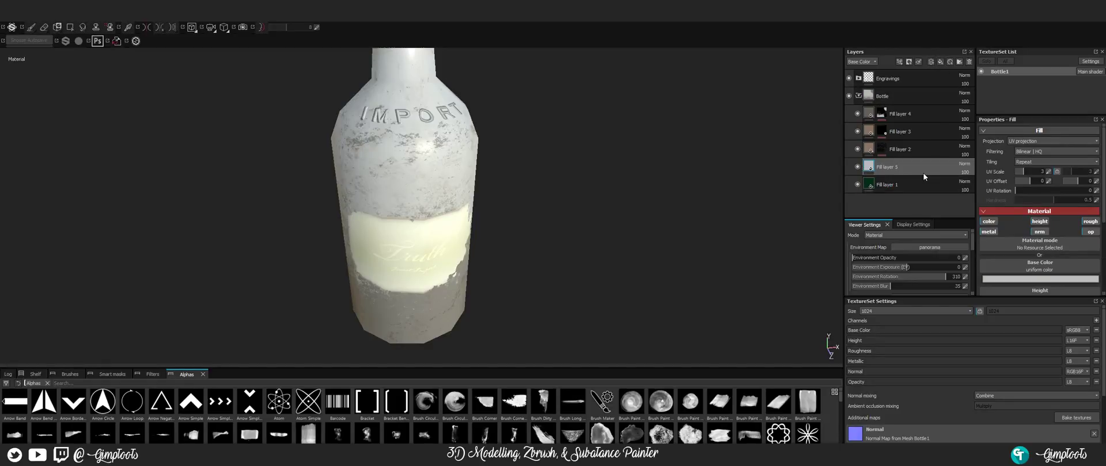
{"action": "scroll", "coordinate": [1058, 257], "scroll_direction": "down", "scroll_amount": 1}
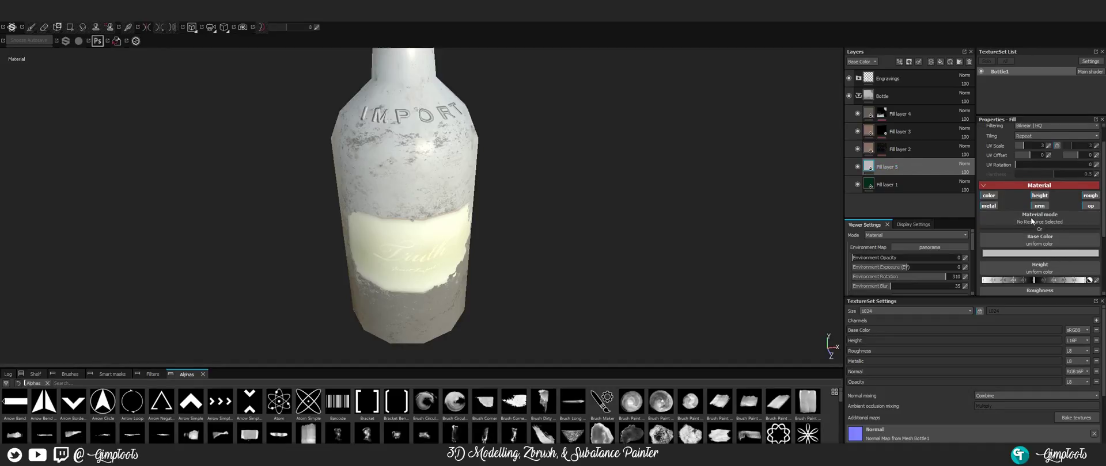
{"action": "left_click", "coordinate": [989, 205]}
{"action": "left_click", "coordinate": [1039, 206]}
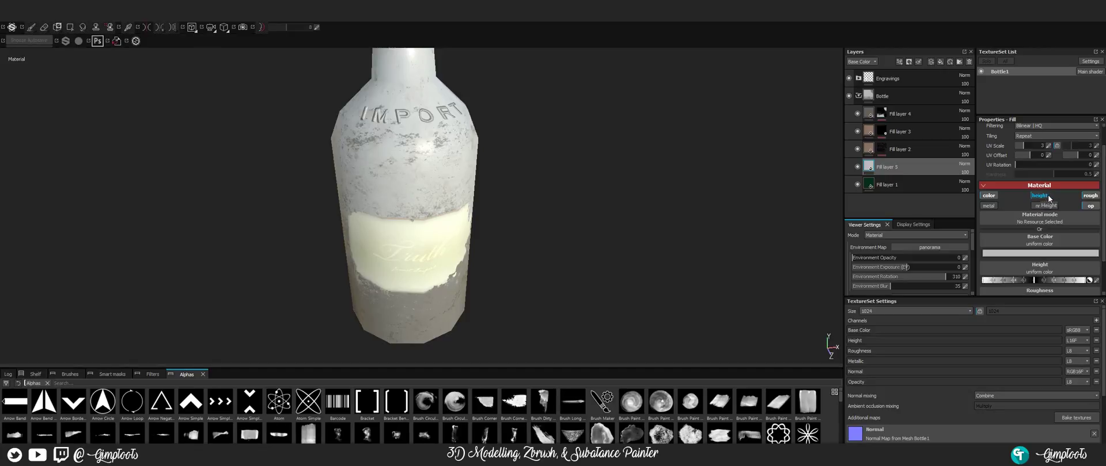
{"action": "left_click", "coordinate": [1040, 196]}
{"action": "left_click", "coordinate": [1090, 205]}
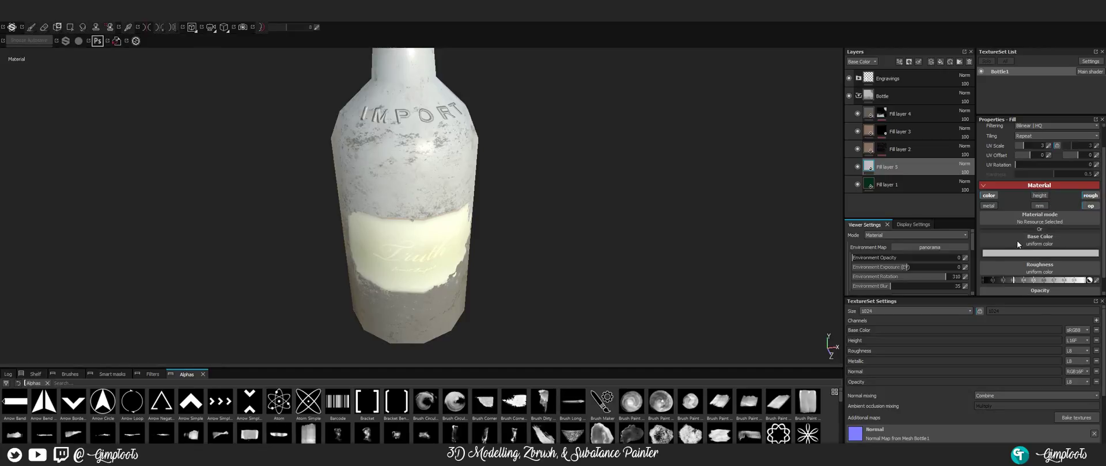
{"action": "scroll", "coordinate": [1016, 248], "scroll_direction": "down", "scroll_amount": 1}
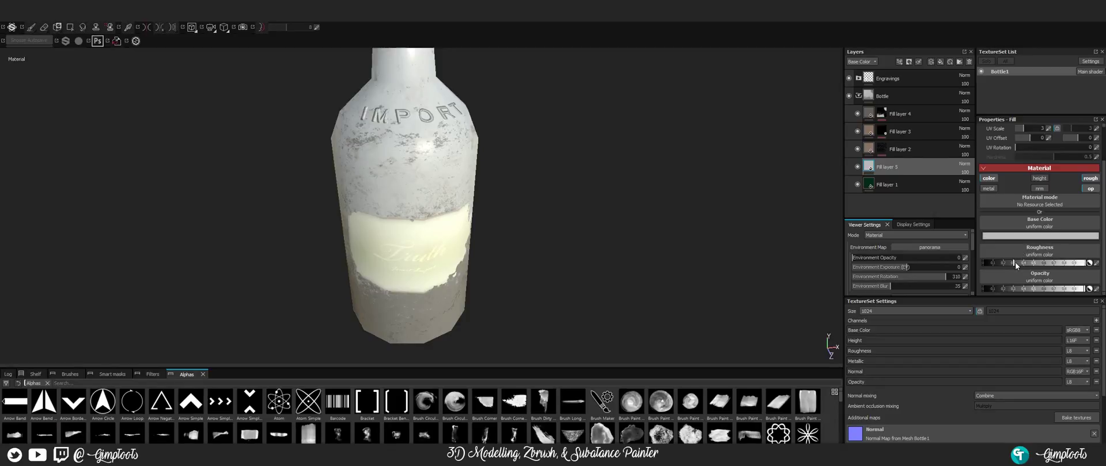
{"action": "right_click", "coordinate": [926, 163]}
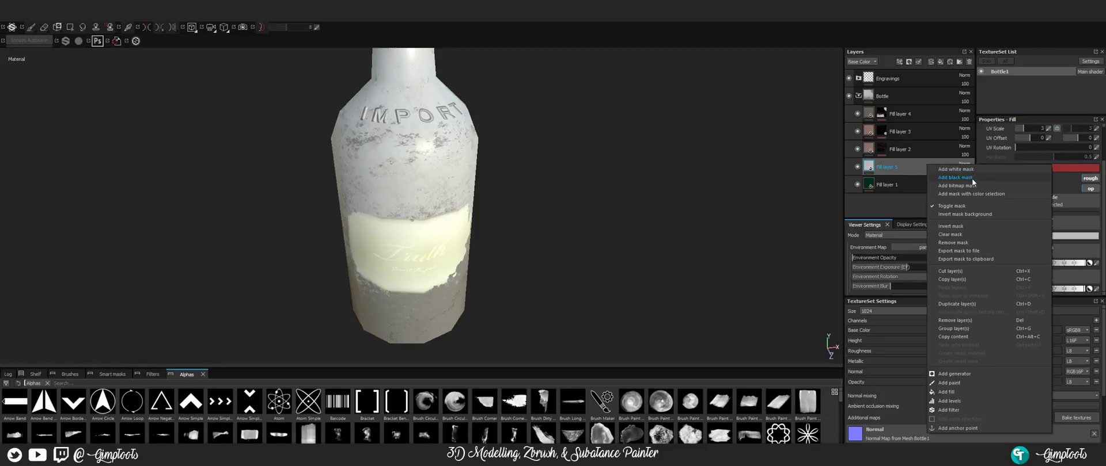
{"action": "left_click", "coordinate": [955, 170]}
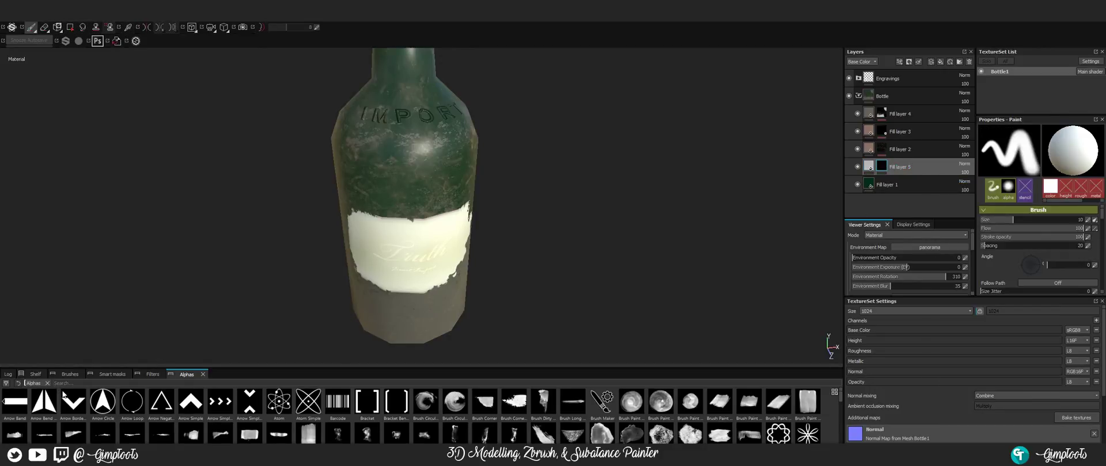
- Open the Procedurals category of the shelf as its own separate tab
{"action": "left_click", "coordinate": [35, 374]}
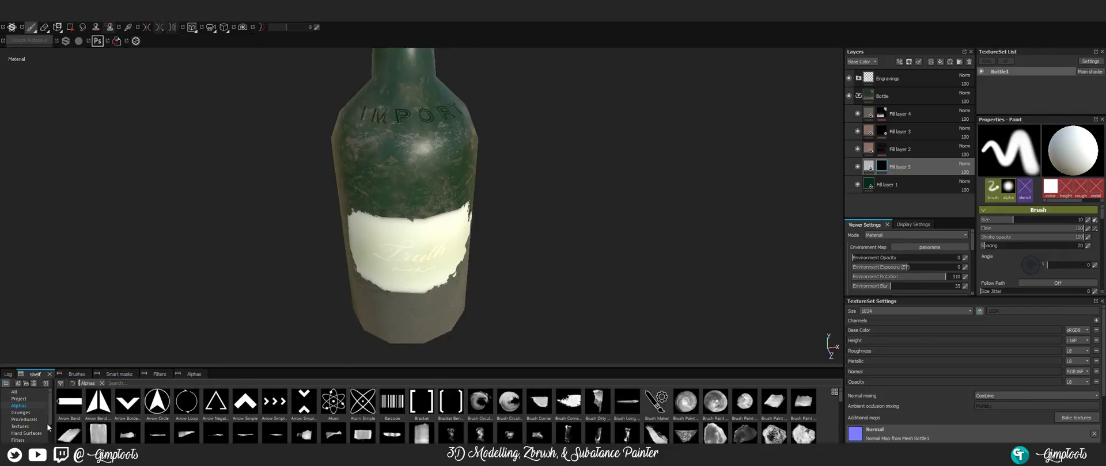
{"action": "right_click", "coordinate": [29, 420]}
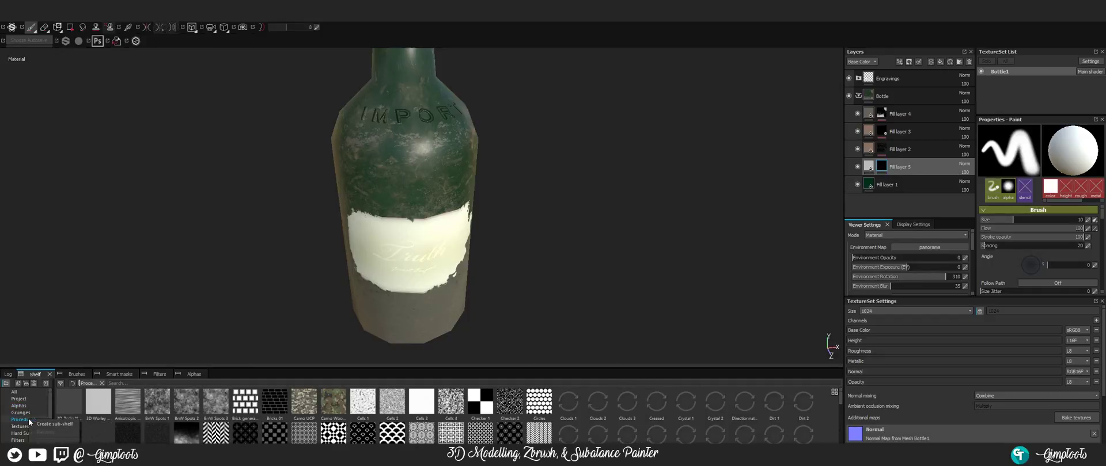
{"action": "left_click", "coordinate": [48, 426]}
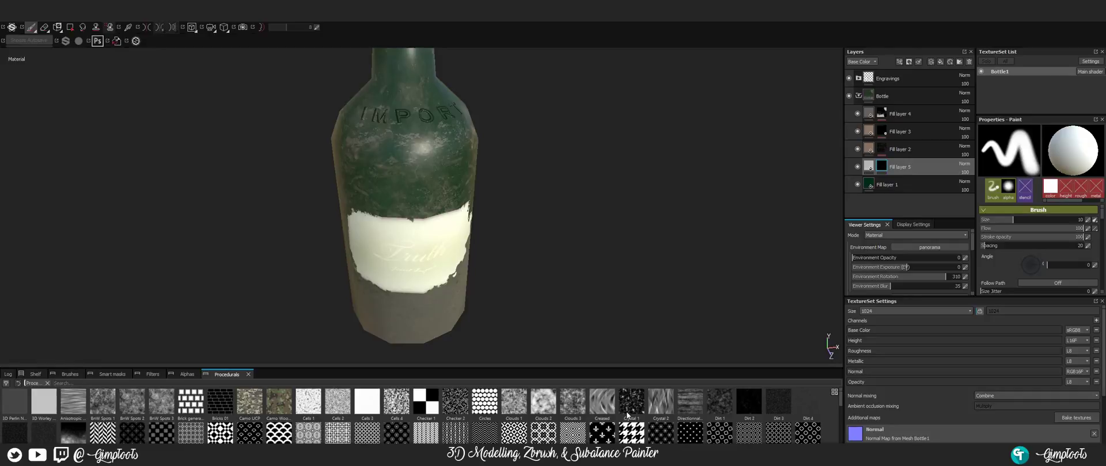
- Try to apply the Dirt 1 procedural to Fill layer 5's mask, and remove that mask
{"action": "mouse_move", "coordinate": [615, 410]}
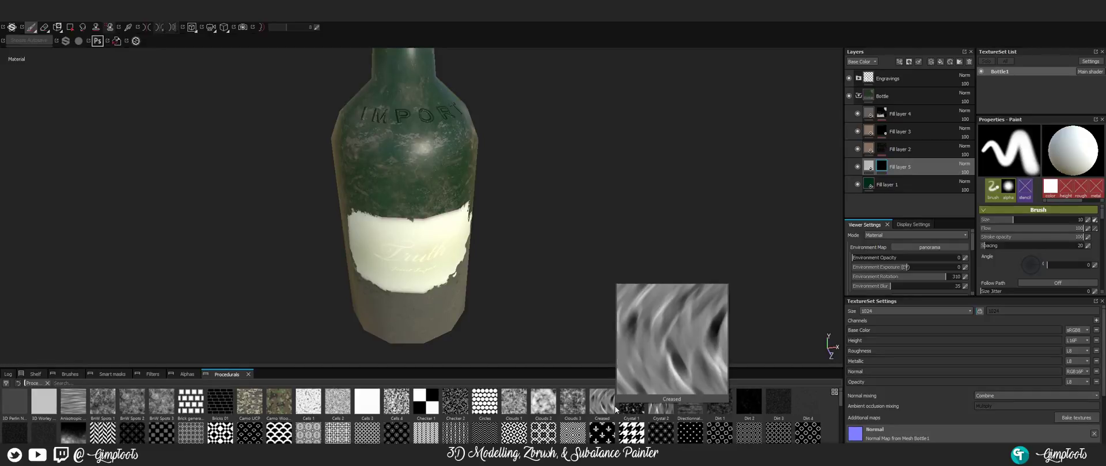
{"action": "mouse_move", "coordinate": [662, 412]}
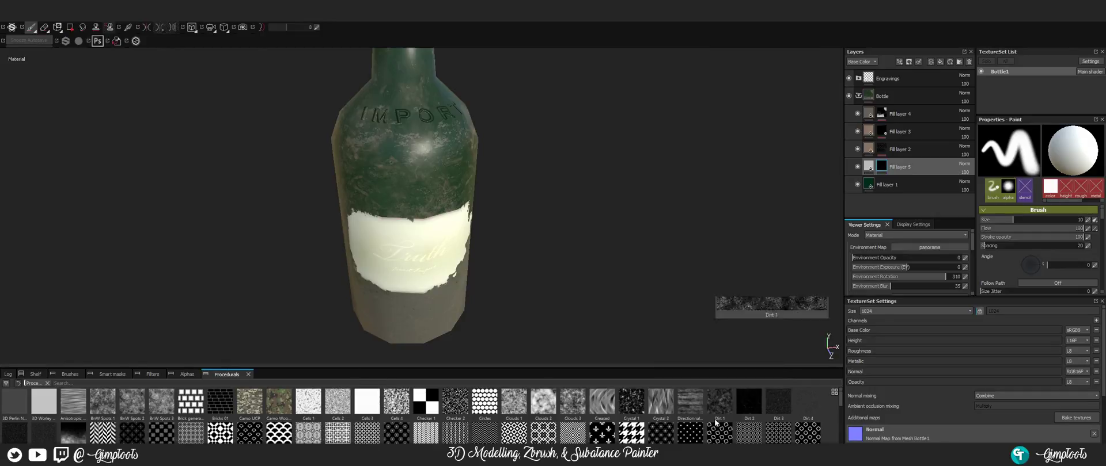
{"action": "mouse_move", "coordinate": [770, 409]}
{"action": "mouse_move", "coordinate": [719, 407]}
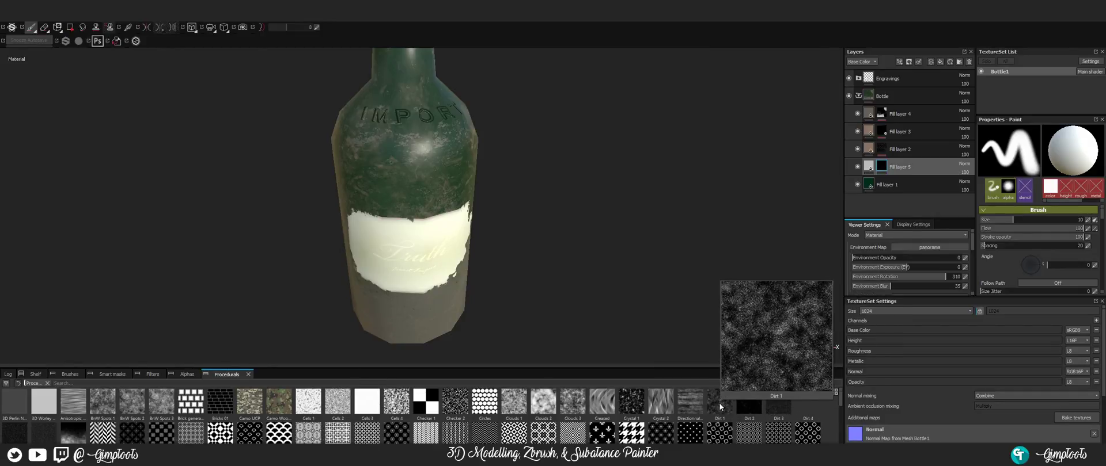
{"action": "left_click_drag", "start_coordinate": [719, 407], "coordinate": [940, 169]}
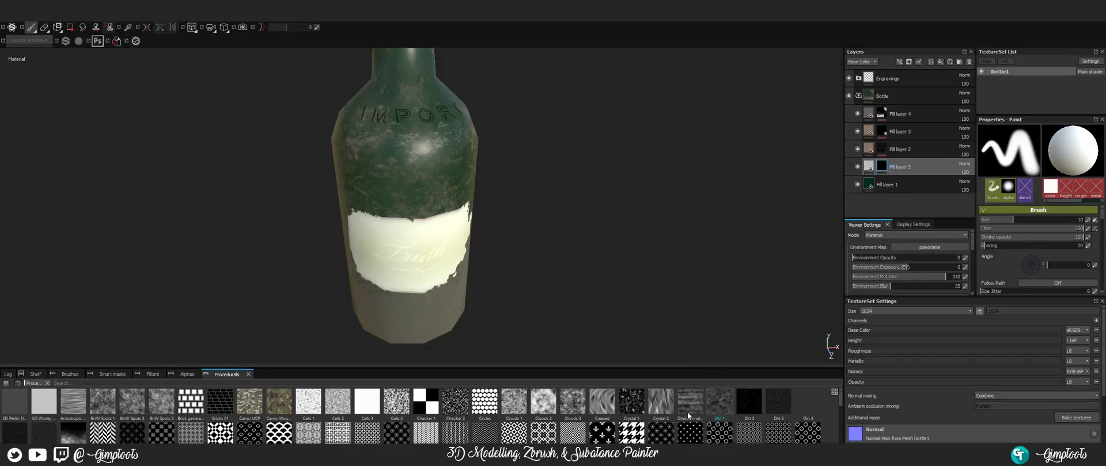
{"action": "left_click_drag", "start_coordinate": [720, 410], "coordinate": [890, 166]}
{"action": "right_click", "coordinate": [880, 167]}
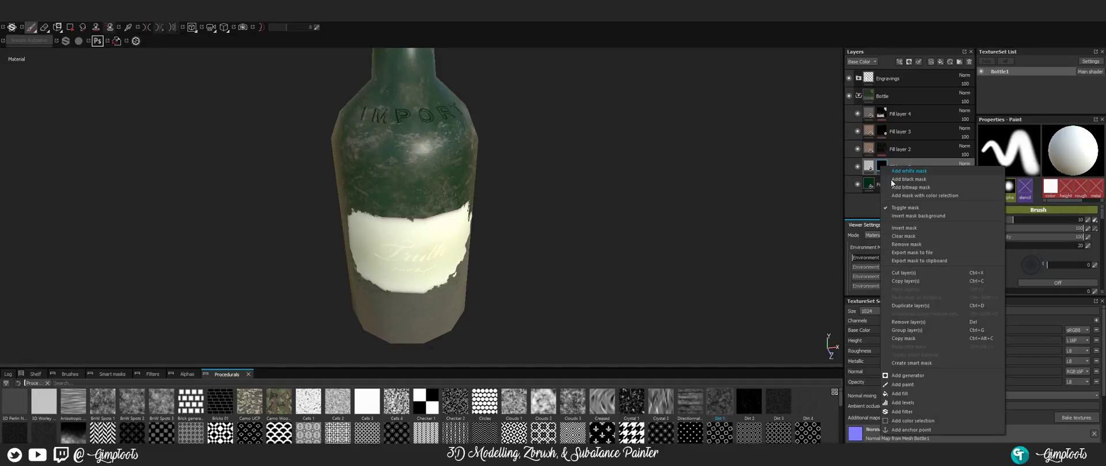
{"action": "left_click", "coordinate": [903, 243]}
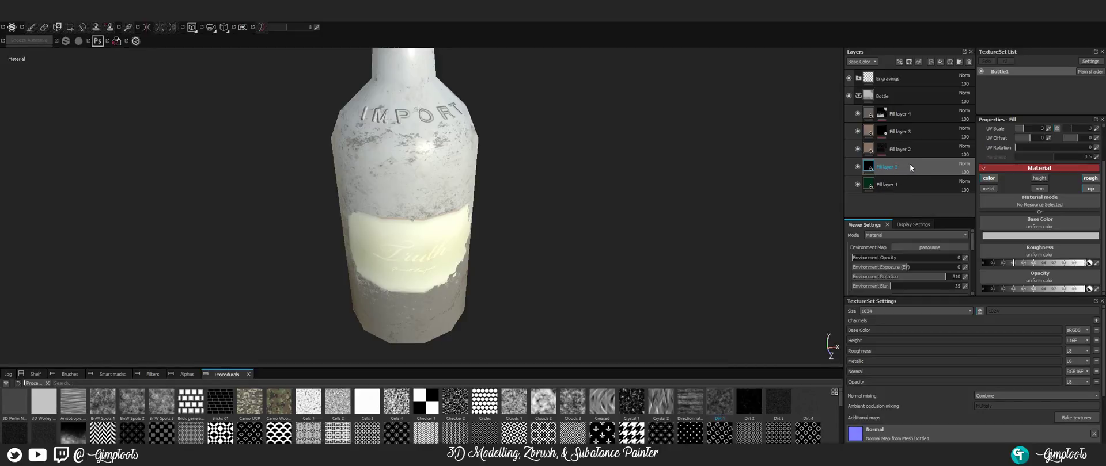
{"action": "right_click", "coordinate": [910, 165]}
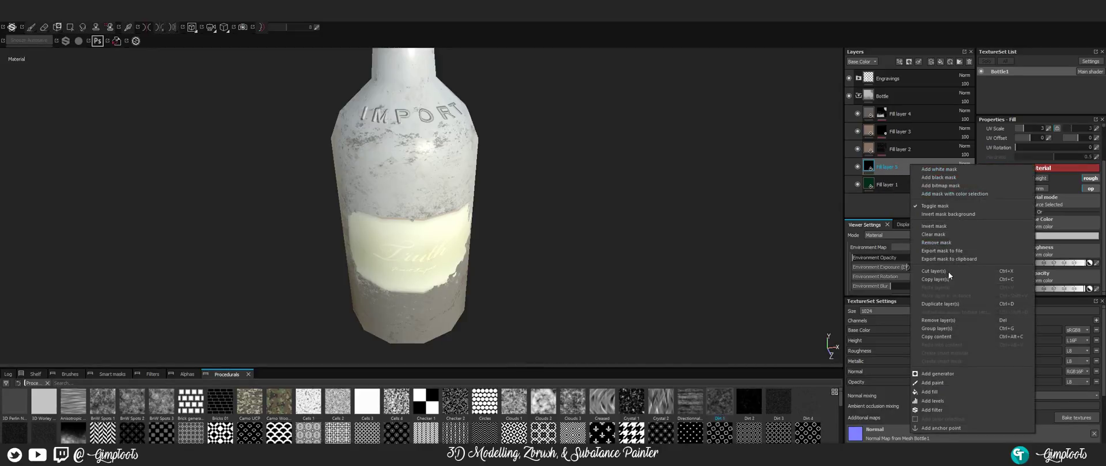
{"action": "left_click", "coordinate": [949, 375]}
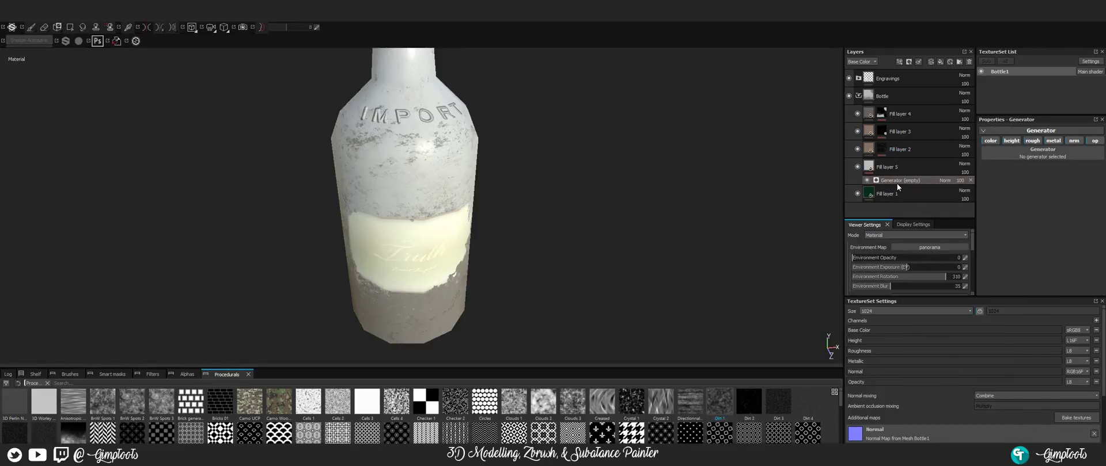
{"action": "left_click", "coordinate": [1010, 156]}
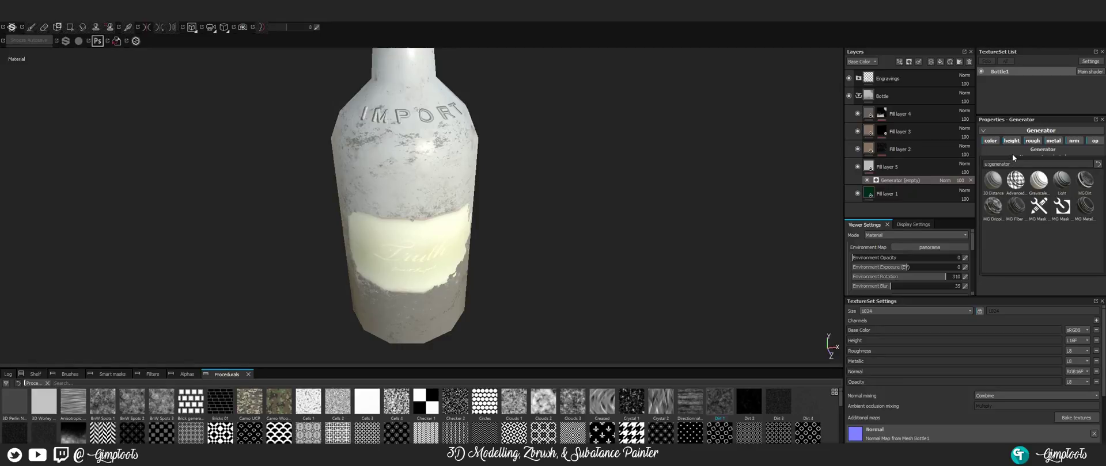
{"action": "left_click", "coordinate": [970, 180]}
{"action": "left_click", "coordinate": [970, 180]}
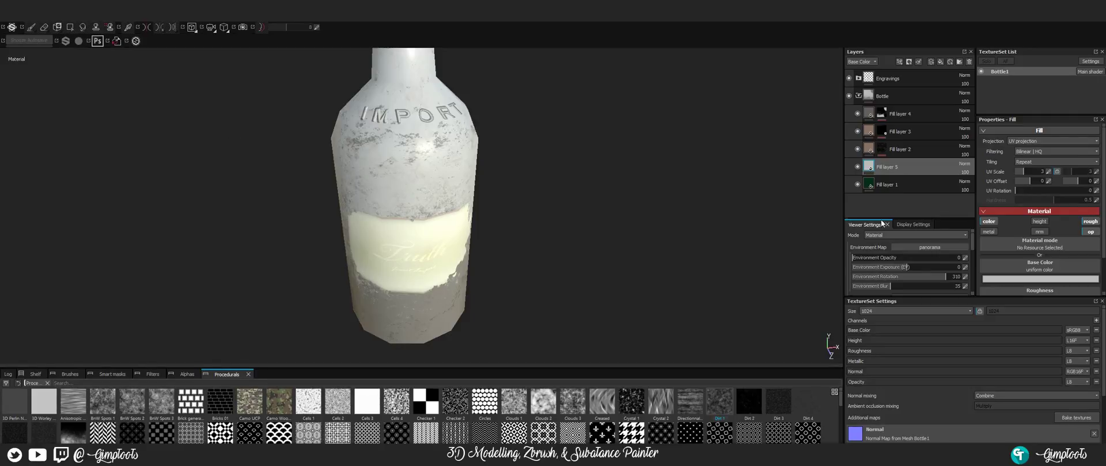
- Add a black mask to Fill layer 5 and assign the Dirt 1 procedural as the paint brush's grayscale
{"action": "right_click", "coordinate": [913, 162]}
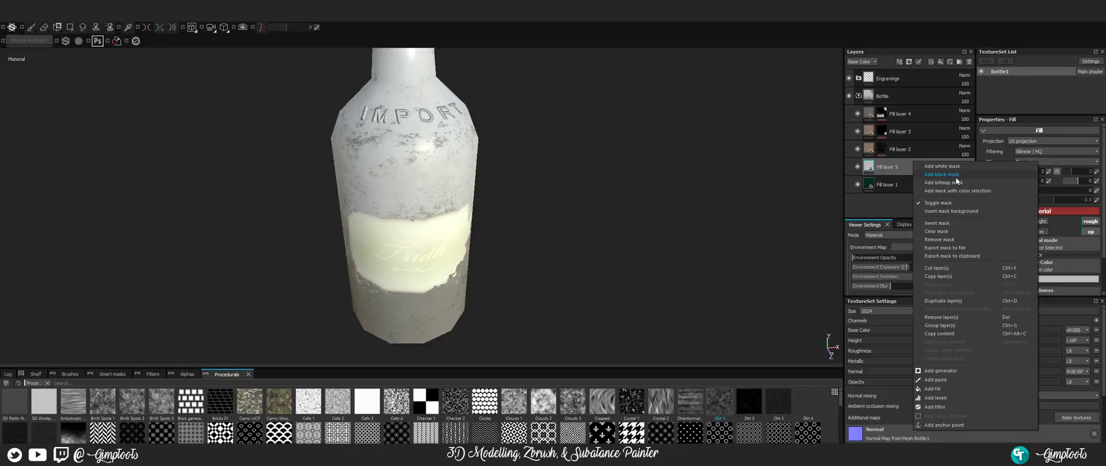
{"action": "left_click", "coordinate": [956, 174]}
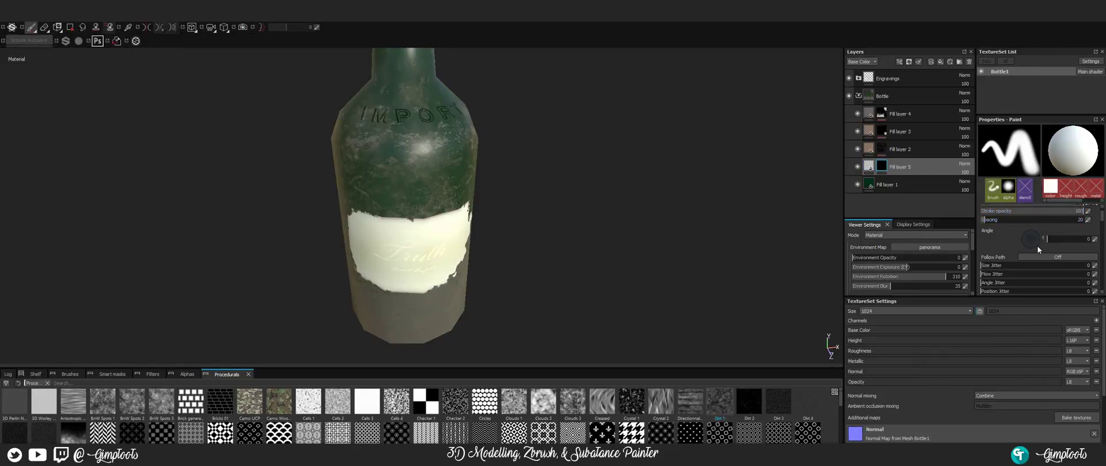
{"action": "scroll", "coordinate": [1051, 267], "scroll_direction": "down", "scroll_amount": 5}
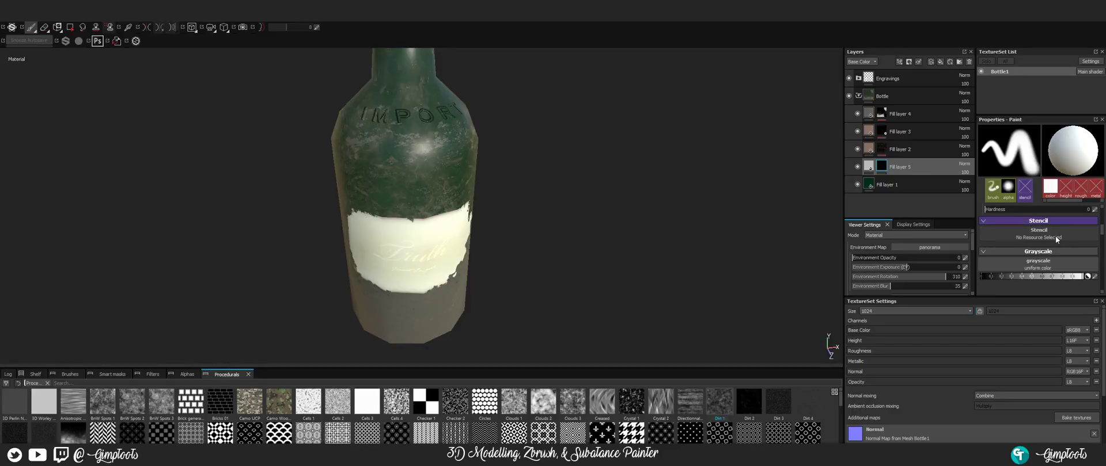
{"action": "scroll", "coordinate": [1034, 267], "scroll_direction": "up", "scroll_amount": 4}
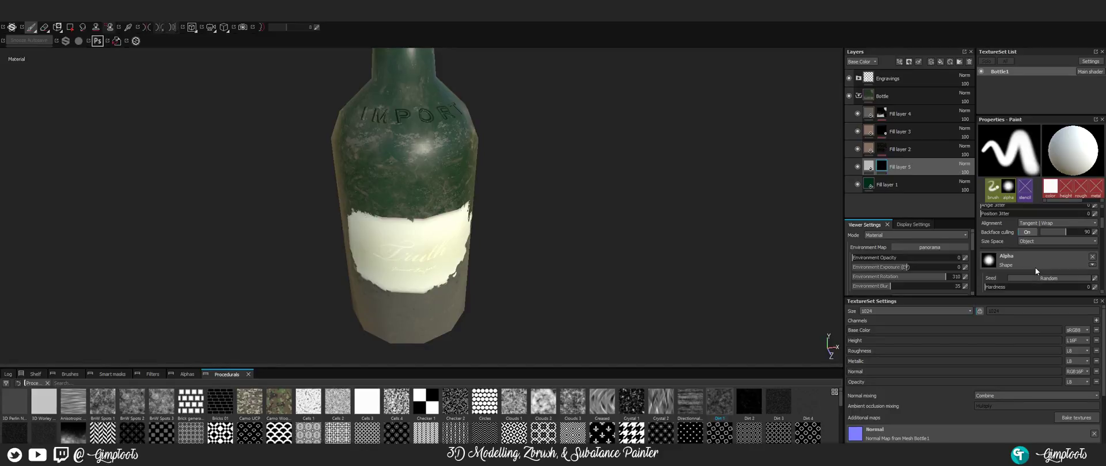
{"action": "scroll", "coordinate": [1037, 265], "scroll_direction": "down", "scroll_amount": 4}
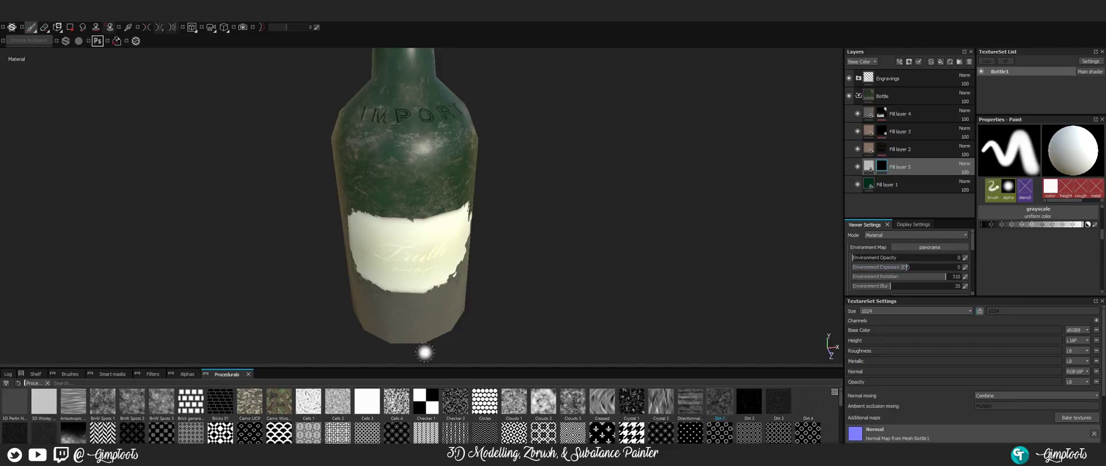
{"action": "left_click_drag", "start_coordinate": [705, 401], "coordinate": [1016, 213]}
- Examine the brush's Dirt 1 grayscale settings and the bottle's shoulder around the IMPORT lettering up close
{"action": "scroll", "coordinate": [1034, 248], "scroll_direction": "up", "scroll_amount": 2}
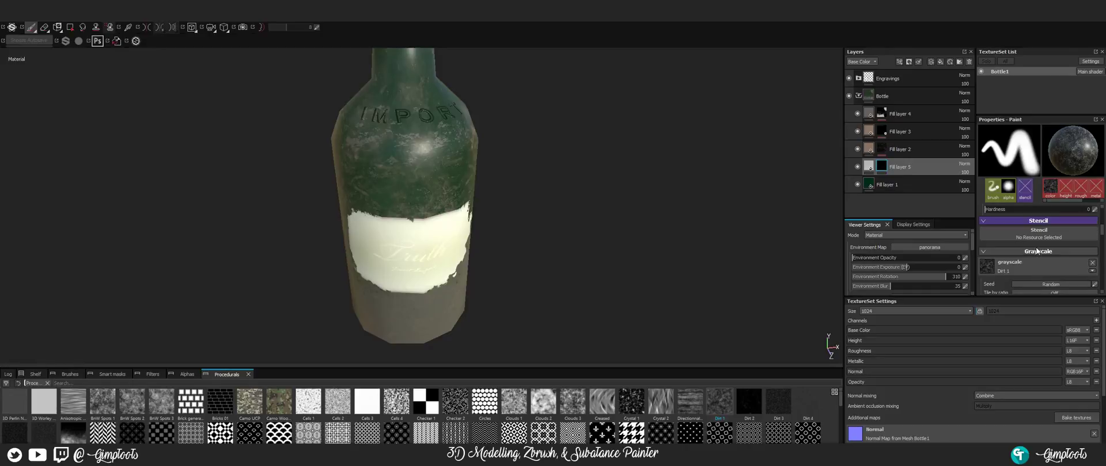
{"action": "scroll", "coordinate": [1036, 251], "scroll_direction": "down", "scroll_amount": 1}
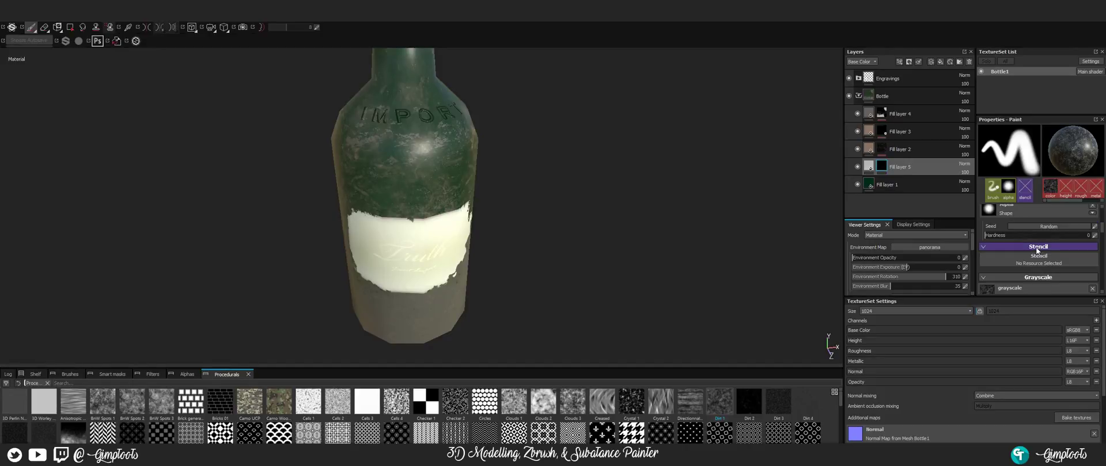
{"action": "scroll", "coordinate": [1023, 244], "scroll_direction": "down", "scroll_amount": 2}
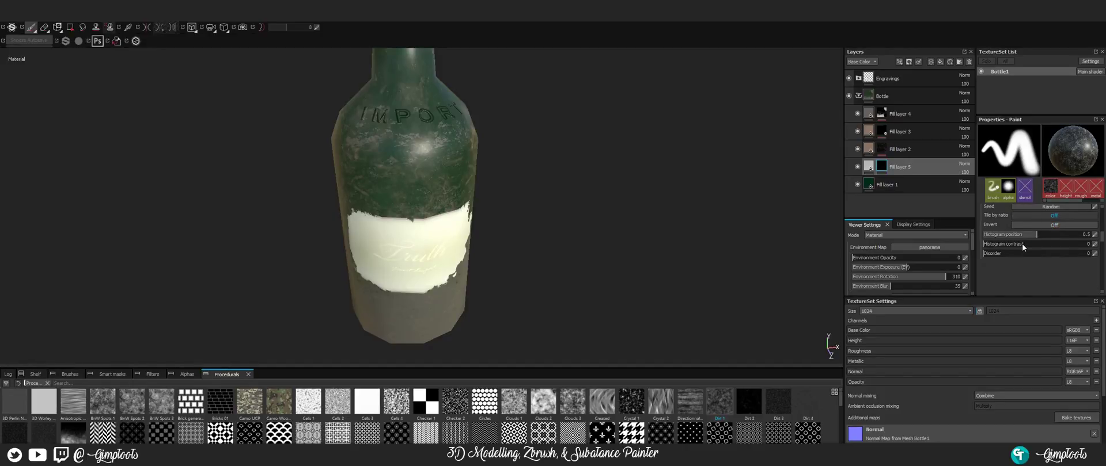
{"action": "scroll", "coordinate": [1028, 239], "scroll_direction": "up", "scroll_amount": 1}
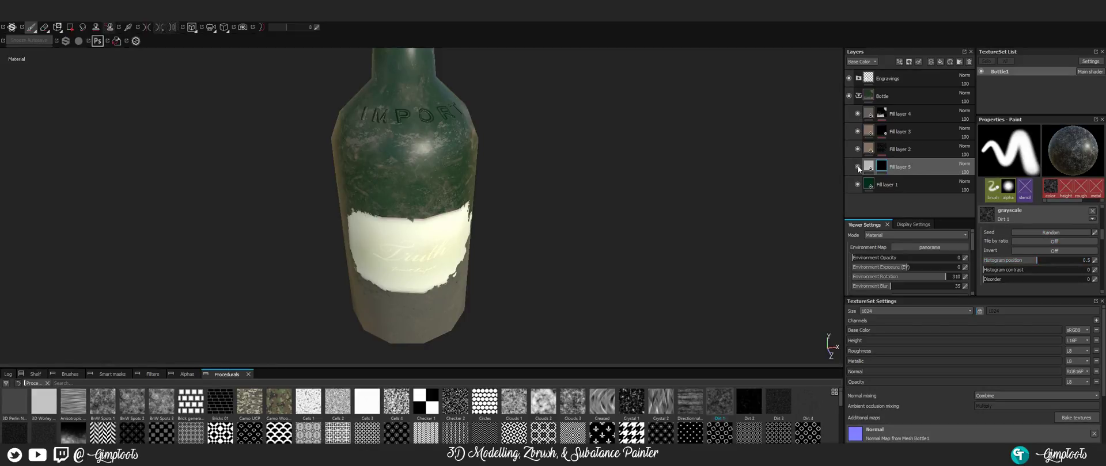
{"action": "scroll", "coordinate": [414, 118], "scroll_direction": "up", "scroll_amount": 4}
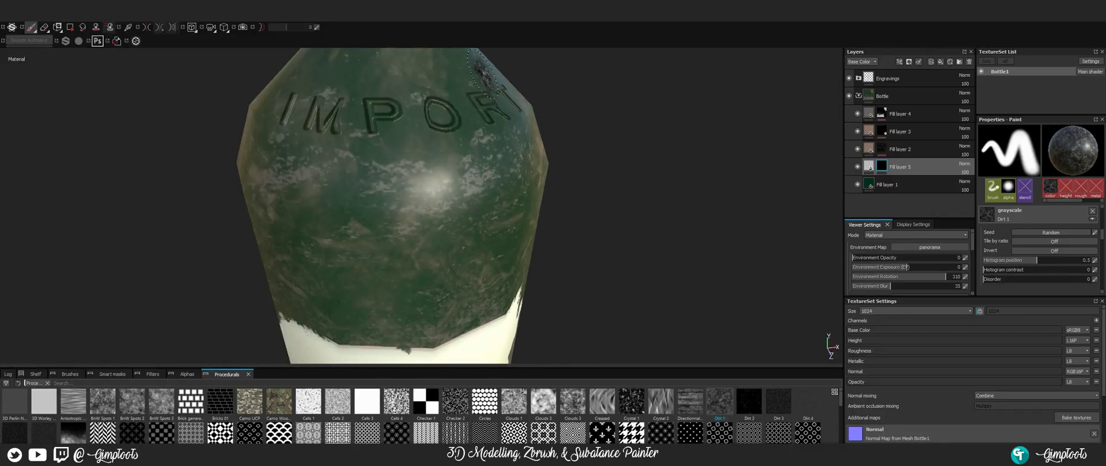
{"action": "left_click_drag", "start_coordinate": [483, 74], "coordinate": [465, 58], "text": "alt"}
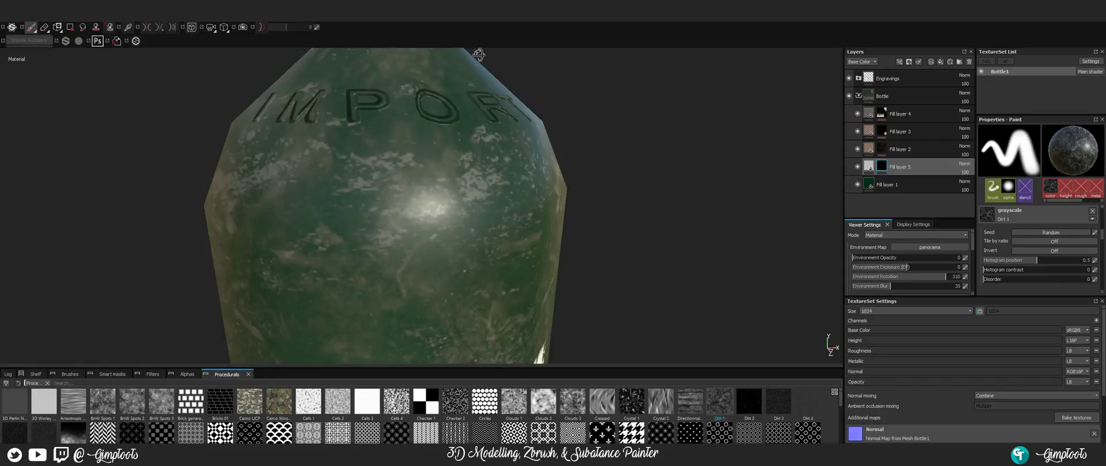
{"action": "left_click_drag", "start_coordinate": [622, 81], "coordinate": [612, 118], "text": "alt"}
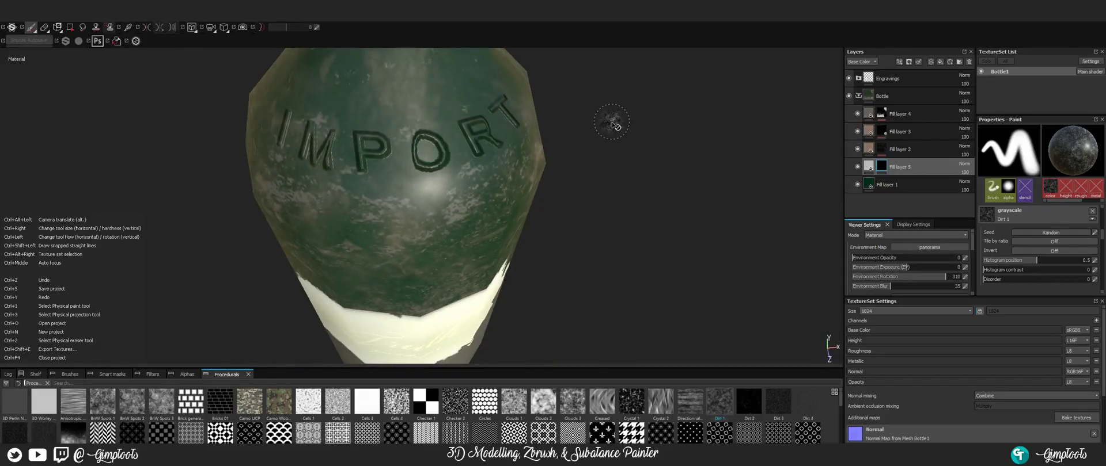
- Undo the latest edits on Fill layer 5 and give the layer a black mask again
{"action": "key", "text": "ctrl+z"}
{"action": "key", "text": "ctrl+z"}
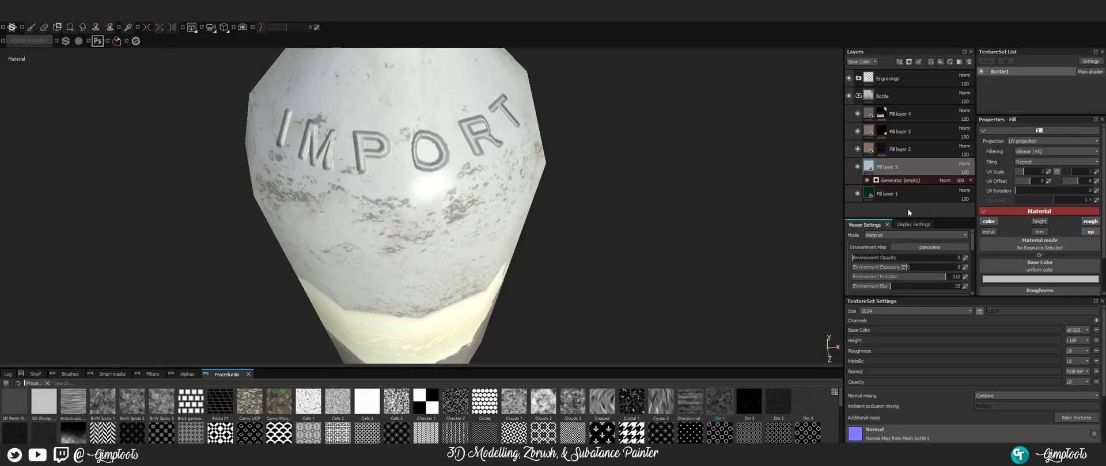
{"action": "right_click", "coordinate": [917, 165]}
{"action": "left_click", "coordinate": [941, 179]}
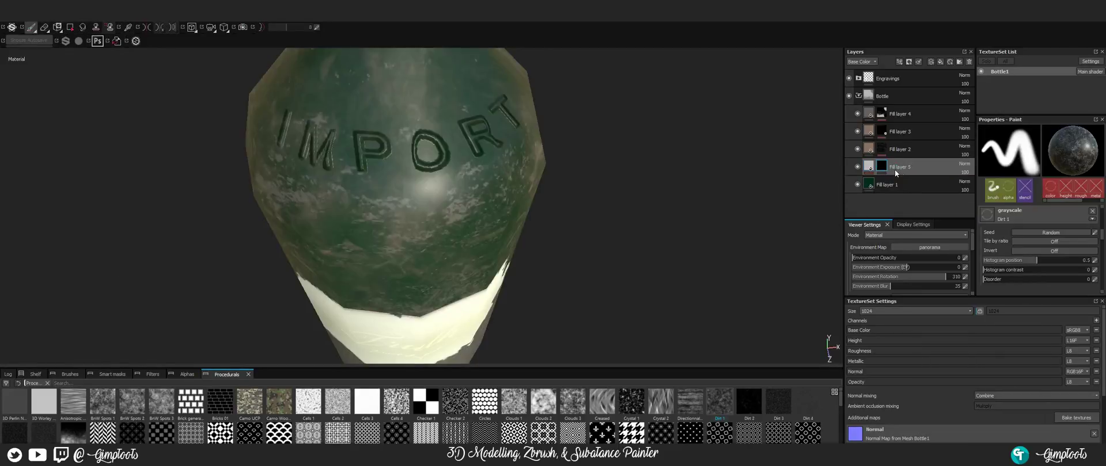
- Try a paint effect on Fill layer 5's mask, clearing the Dirt 1 texture from its brush grayscale
{"action": "right_click", "coordinate": [881, 164]}
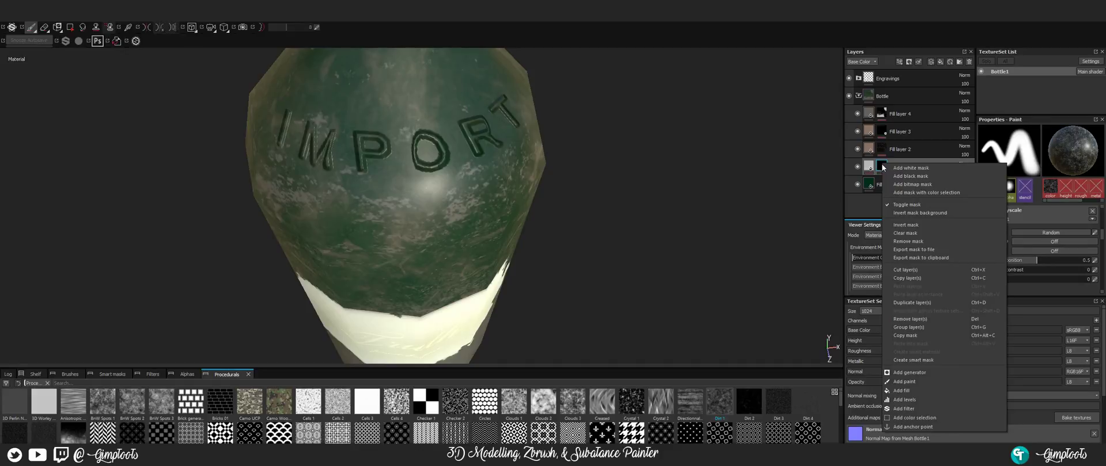
{"action": "left_click", "coordinate": [904, 381]}
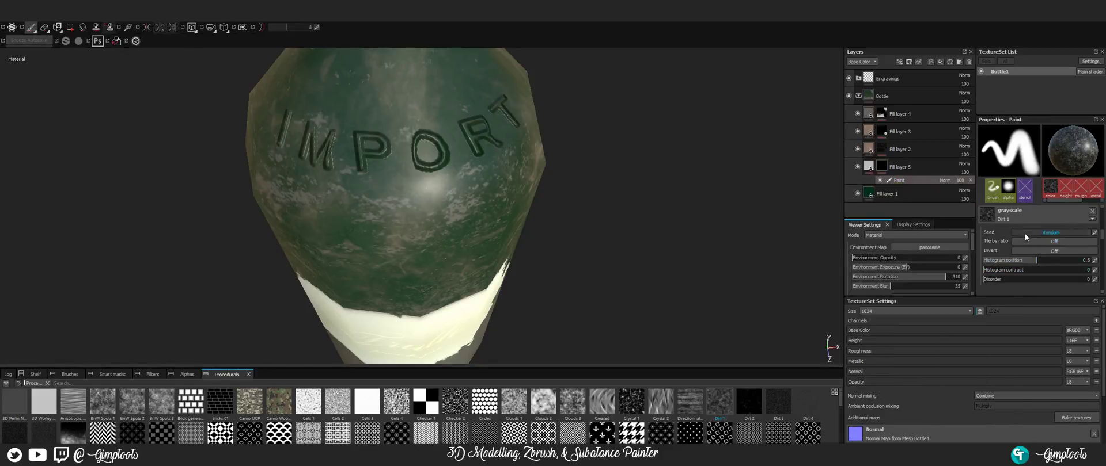
{"action": "left_click", "coordinate": [1092, 211]}
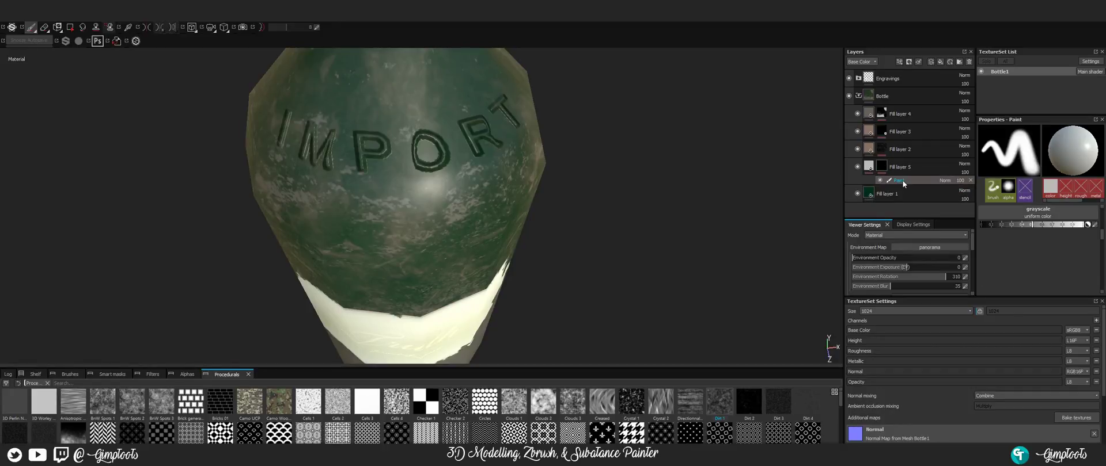
{"action": "left_click", "coordinate": [924, 181]}
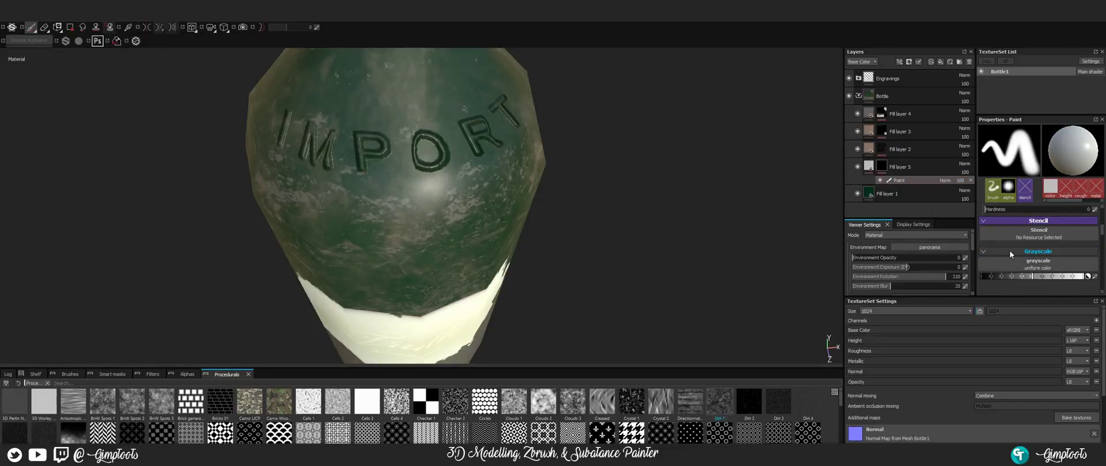
{"action": "scroll", "coordinate": [1010, 250], "scroll_direction": "up", "scroll_amount": 5}
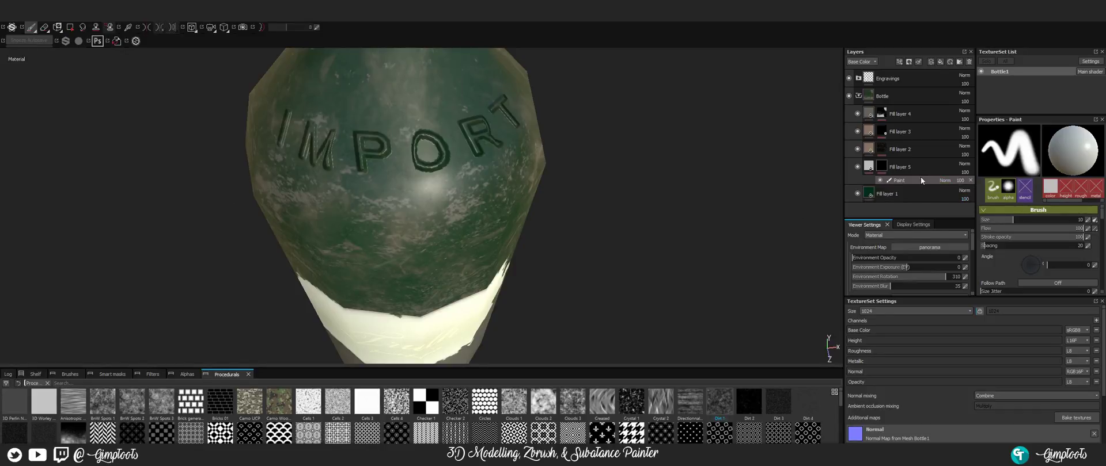
{"action": "scroll", "coordinate": [1037, 262], "scroll_direction": "down", "scroll_amount": 5}
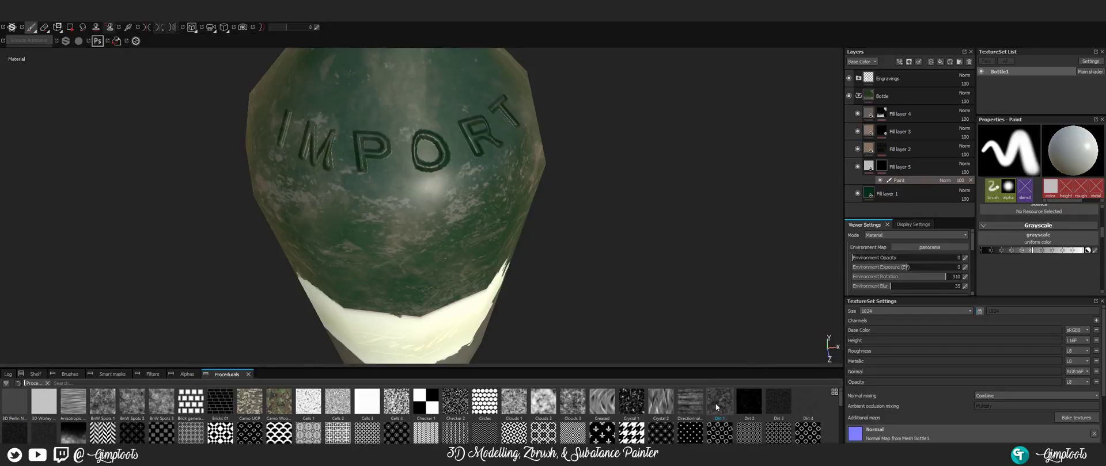
- Assign the Dirt 1 procedural as the paint effect's grayscale and set its histogram position to 0.6
{"action": "left_click_drag", "start_coordinate": [715, 403], "coordinate": [1032, 240]}
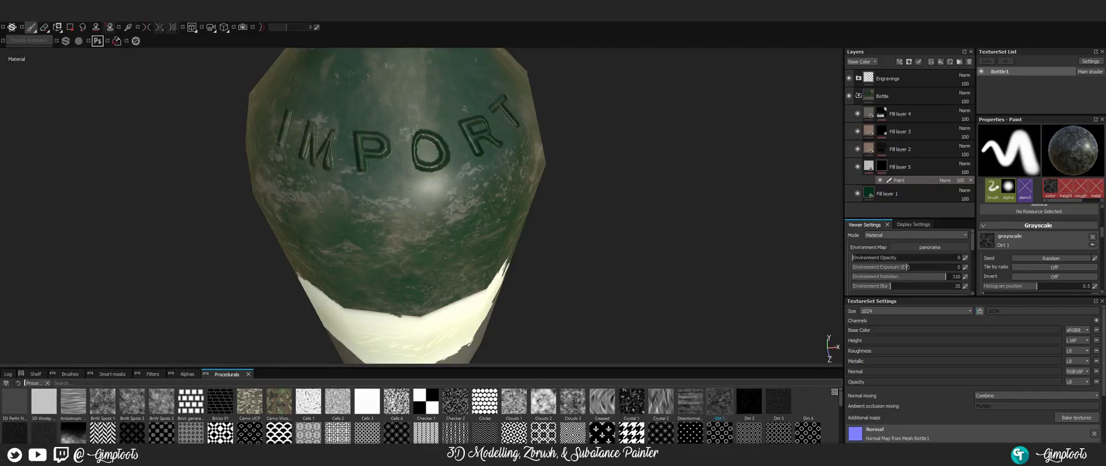
{"action": "scroll", "coordinate": [1045, 243], "scroll_direction": "up", "scroll_amount": 6}
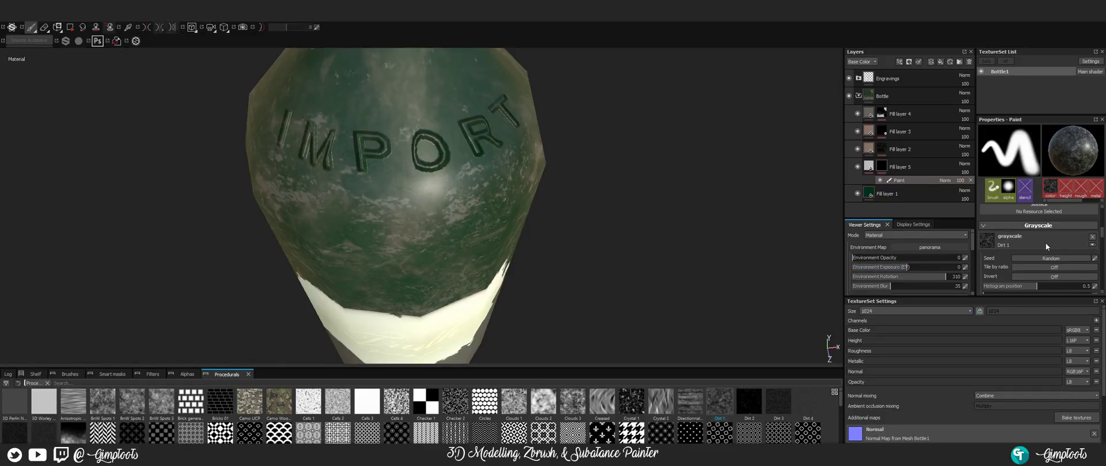
{"action": "scroll", "coordinate": [1045, 243], "scroll_direction": "up", "scroll_amount": 2}
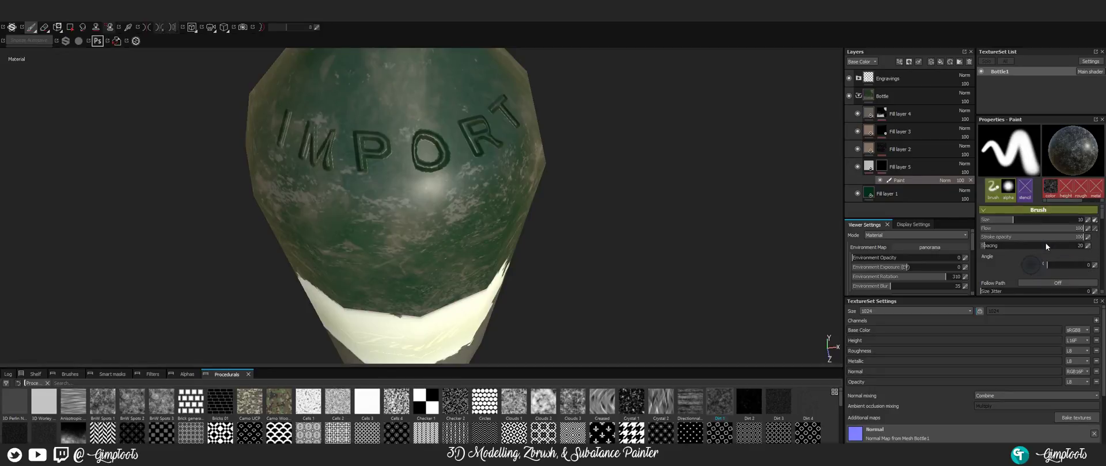
{"action": "scroll", "coordinate": [1046, 243], "scroll_direction": "down", "scroll_amount": 6}
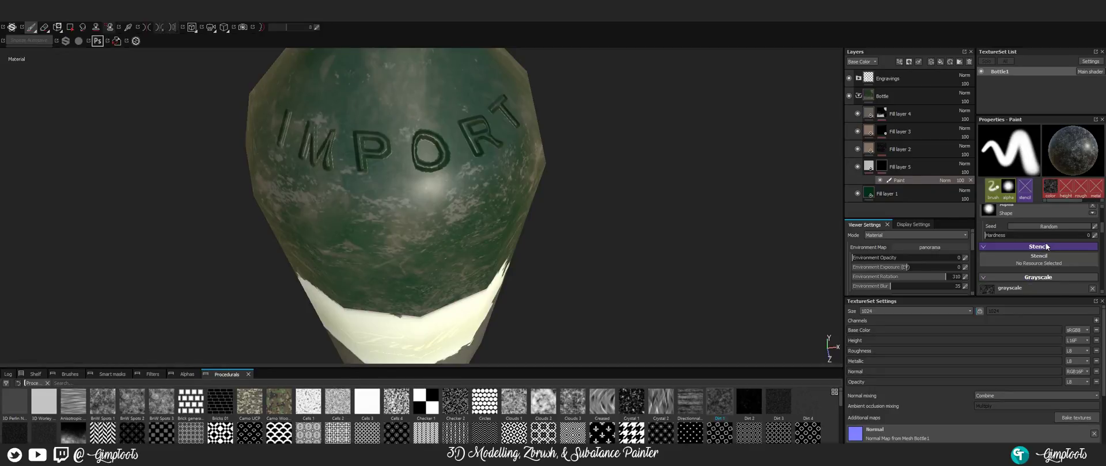
{"action": "scroll", "coordinate": [1046, 247], "scroll_direction": "down", "scroll_amount": 3}
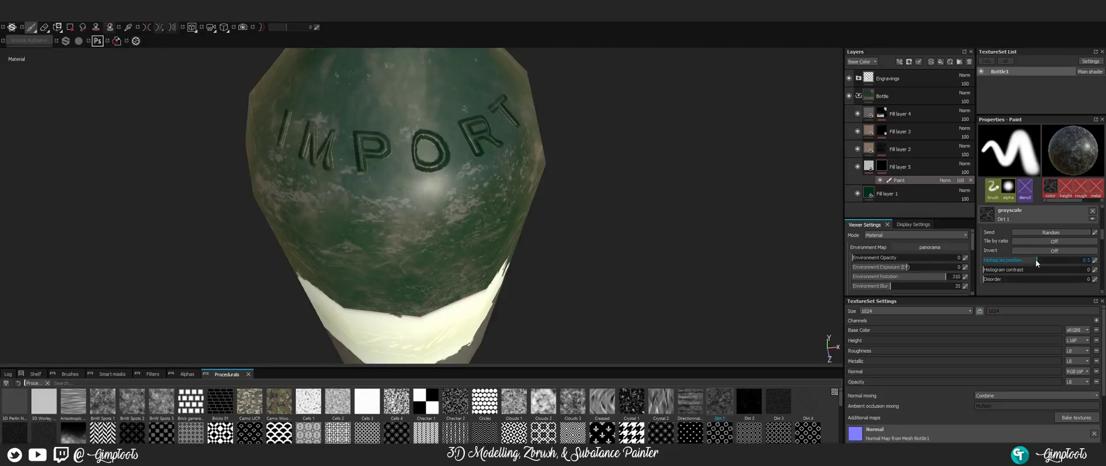
{"action": "mouse_move", "coordinate": [1035, 262]}
{"action": "left_mouse_down"}
{"action": "mouse_move", "coordinate": [1067, 256]}
{"action": "mouse_move", "coordinate": [1045, 253]}
{"action": "left_mouse_up"}
- Remove the paint effect from Fill layer 5's mask and clear the brush's grayscale texture
{"action": "left_click", "coordinate": [970, 181]}
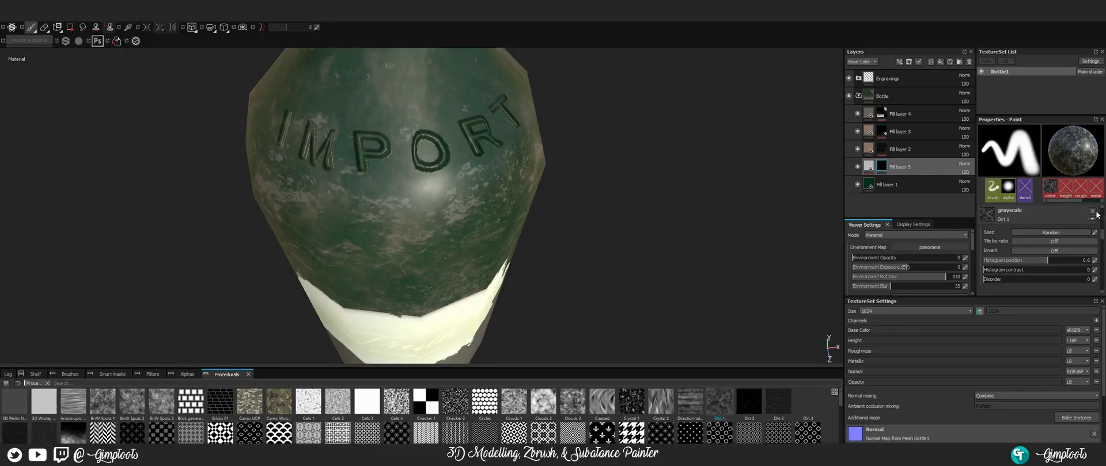
{"action": "left_click", "coordinate": [880, 166]}
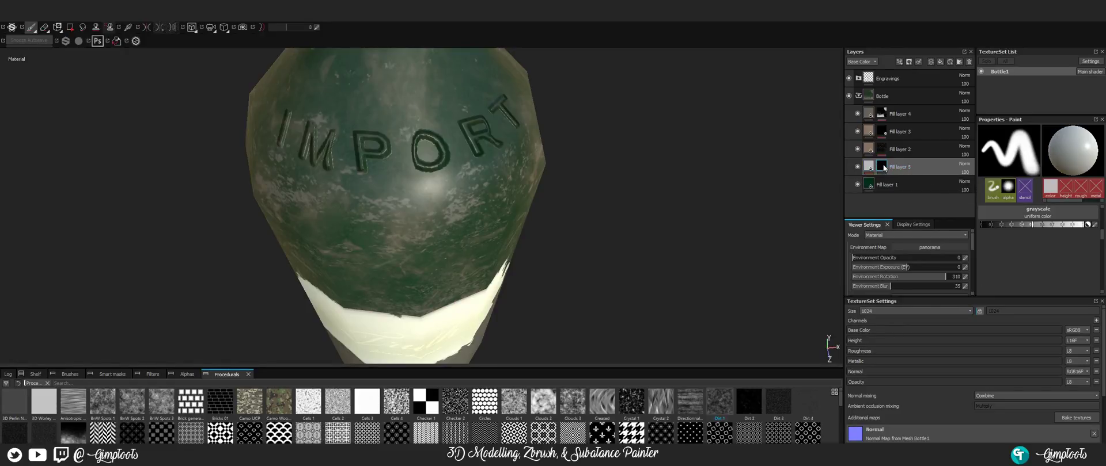
{"action": "mouse_move", "coordinate": [883, 167]}
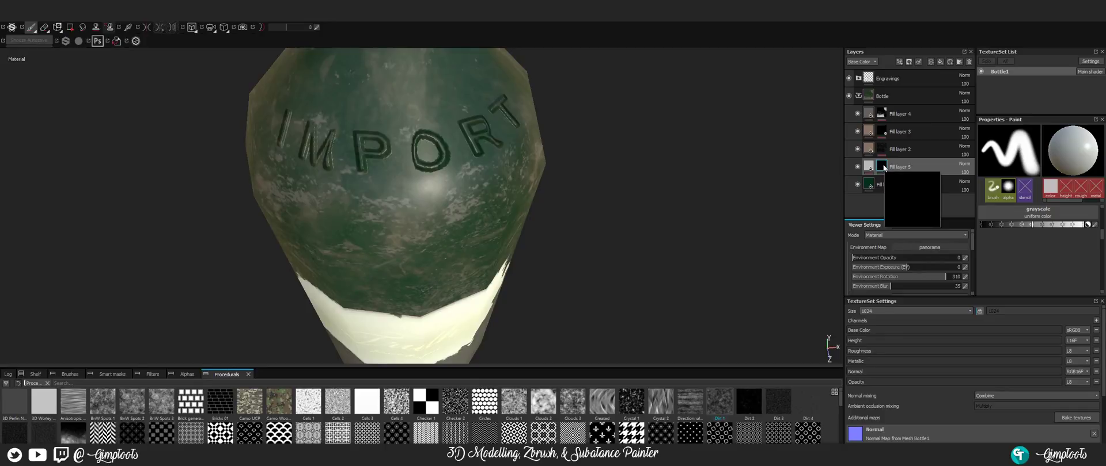
- Add a fill effect to Fill layer 5's mask with the Dirt 1 procedural as its grayscale
{"action": "right_click", "coordinate": [926, 166]}
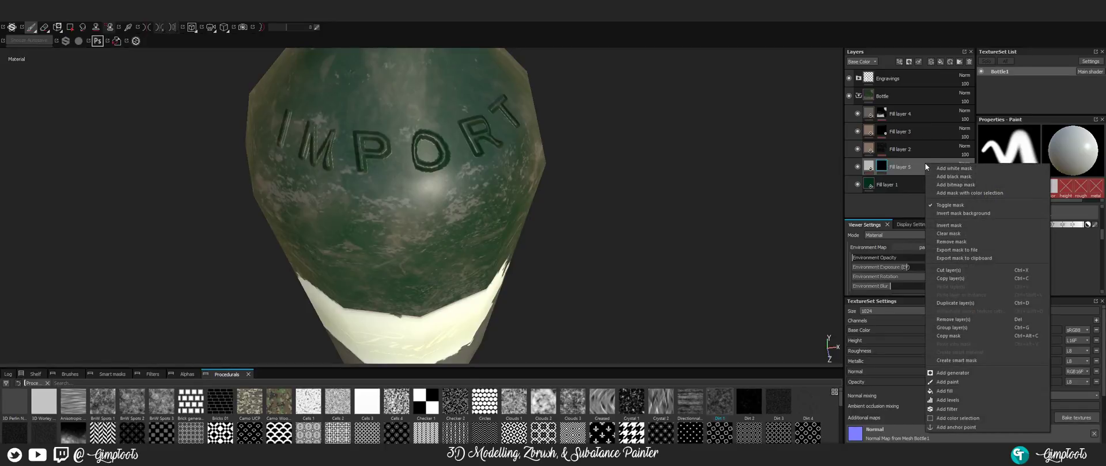
{"action": "left_click", "coordinate": [935, 392]}
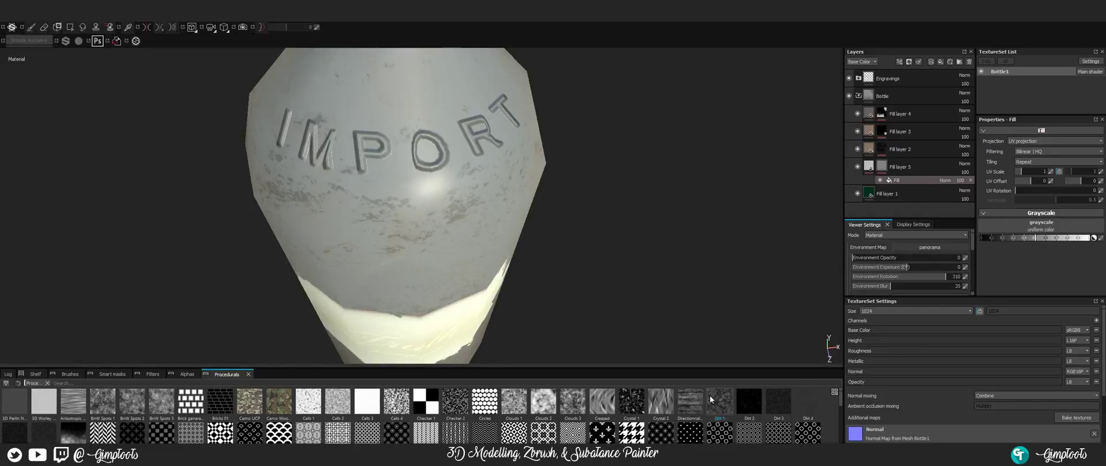
{"action": "left_click_drag", "start_coordinate": [710, 395], "coordinate": [1000, 220]}
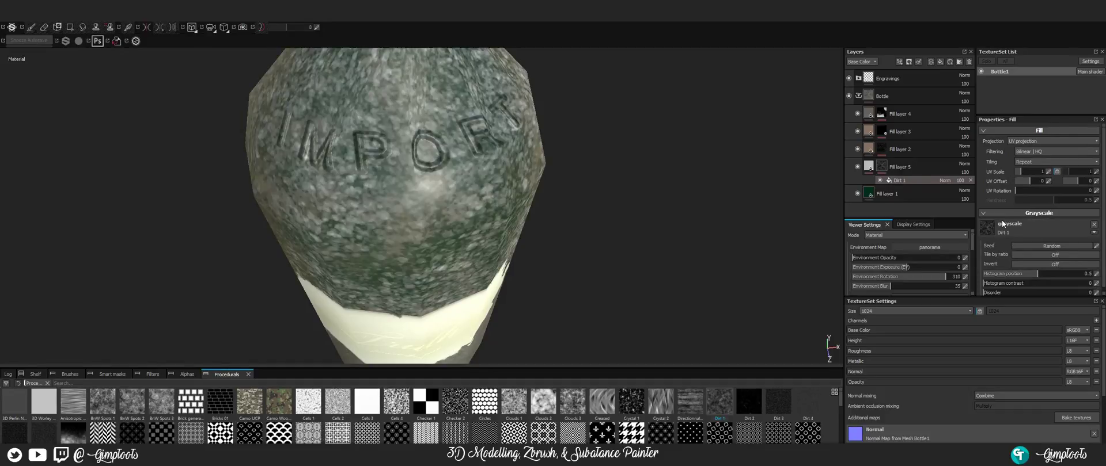
- Set the Dirt 1 fill's histogram position to 0.36 and check the dirt around the bottle
{"action": "scroll", "coordinate": [475, 153], "scroll_direction": "down", "scroll_amount": 3}
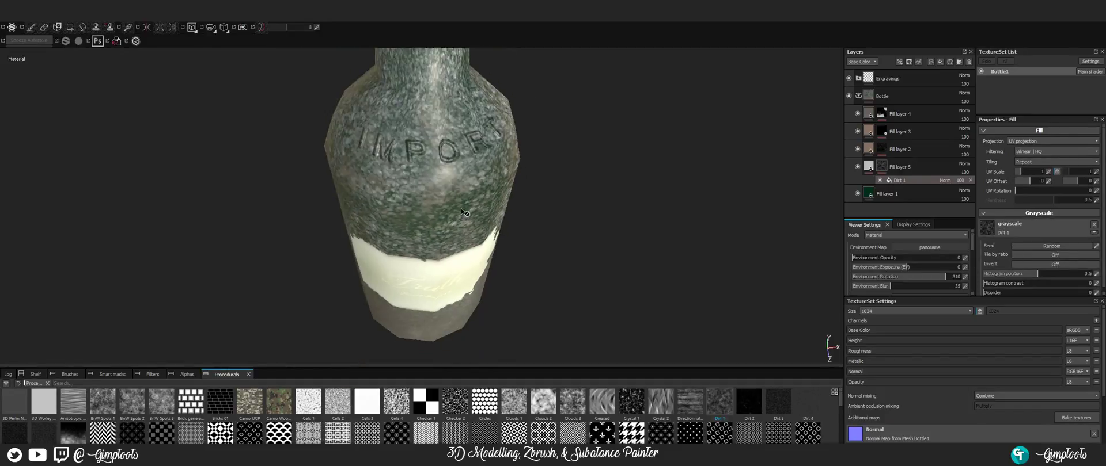
{"action": "left_click_drag", "start_coordinate": [513, 249], "coordinate": [570, 218], "text": "alt"}
{"action": "scroll", "coordinate": [520, 156], "scroll_direction": "up", "scroll_amount": 3}
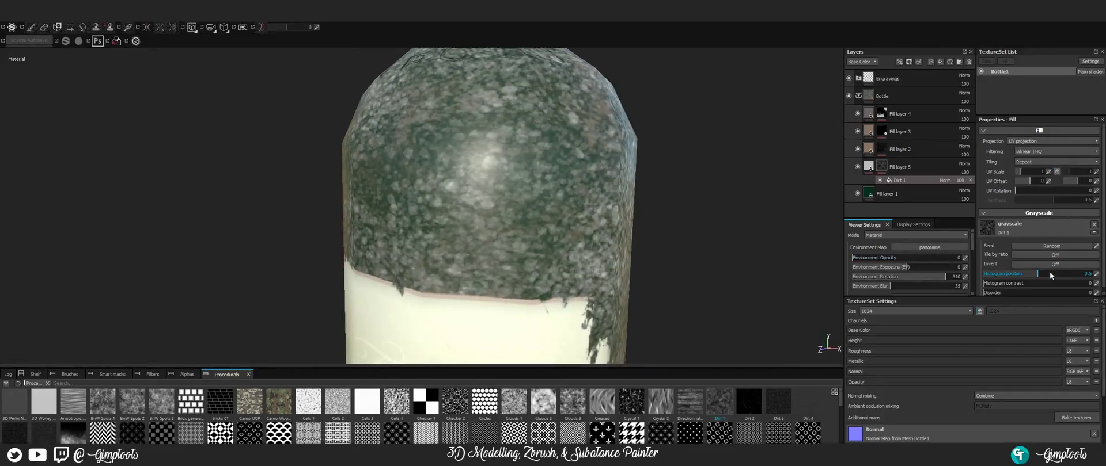
{"action": "left_click_drag", "start_coordinate": [1037, 275], "coordinate": [1025, 277]}
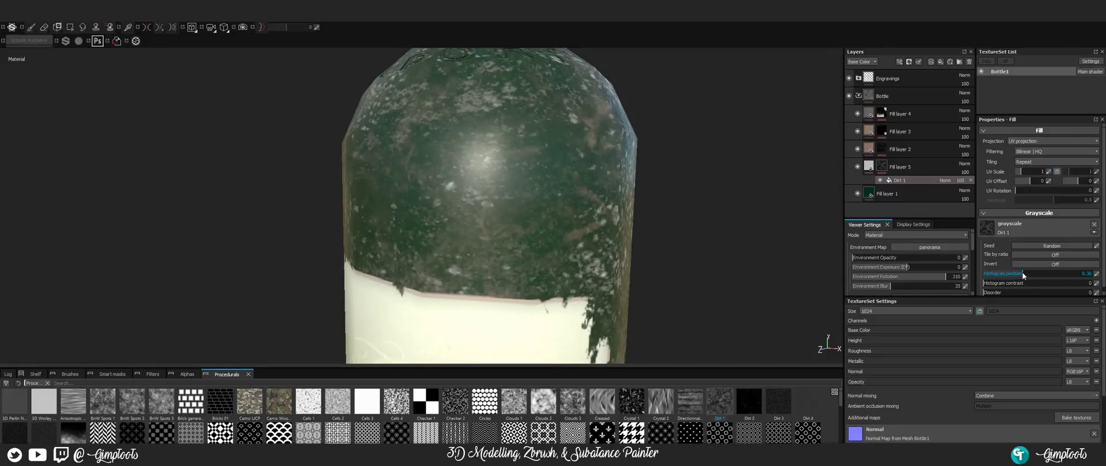
{"action": "scroll", "coordinate": [442, 177], "scroll_direction": "down", "scroll_amount": 5}
{"action": "left_click_drag", "start_coordinate": [410, 122], "coordinate": [522, 213], "text": "alt"}
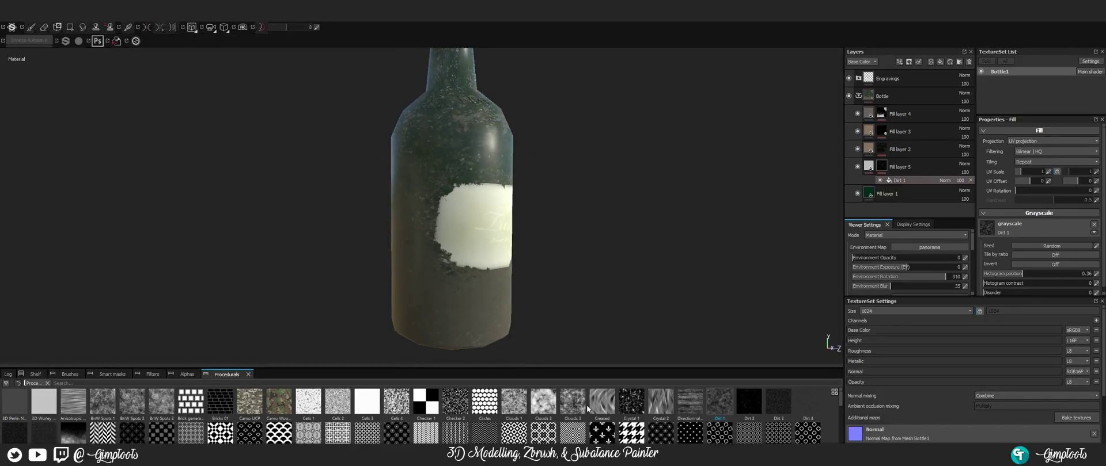
- Replace the mask fill's grayscale texture with the Grunge Leaky Paint procedural and check it on the bottle
{"action": "scroll", "coordinate": [576, 405], "scroll_direction": "down", "scroll_amount": 5}
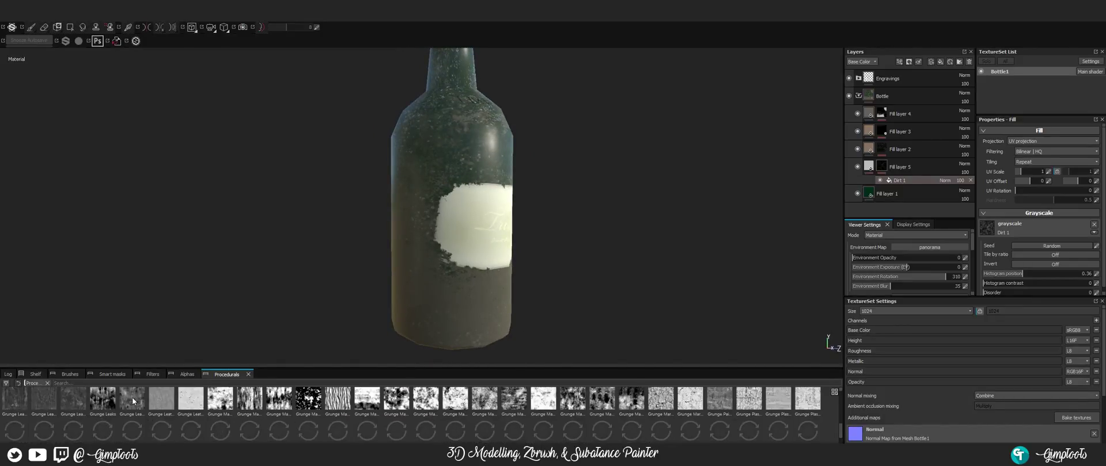
{"action": "mouse_move", "coordinate": [132, 398]}
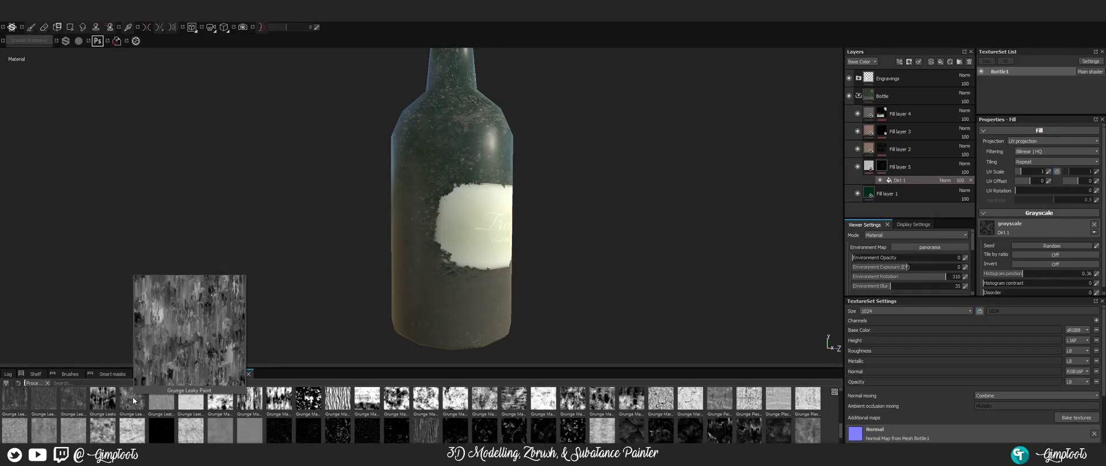
{"action": "mouse_move", "coordinate": [133, 402]}
{"action": "left_mouse_down"}
{"action": "mouse_move", "coordinate": [576, 397]}
{"action": "mouse_move", "coordinate": [1059, 256]}
{"action": "mouse_move", "coordinate": [1048, 227]}
{"action": "left_mouse_up"}
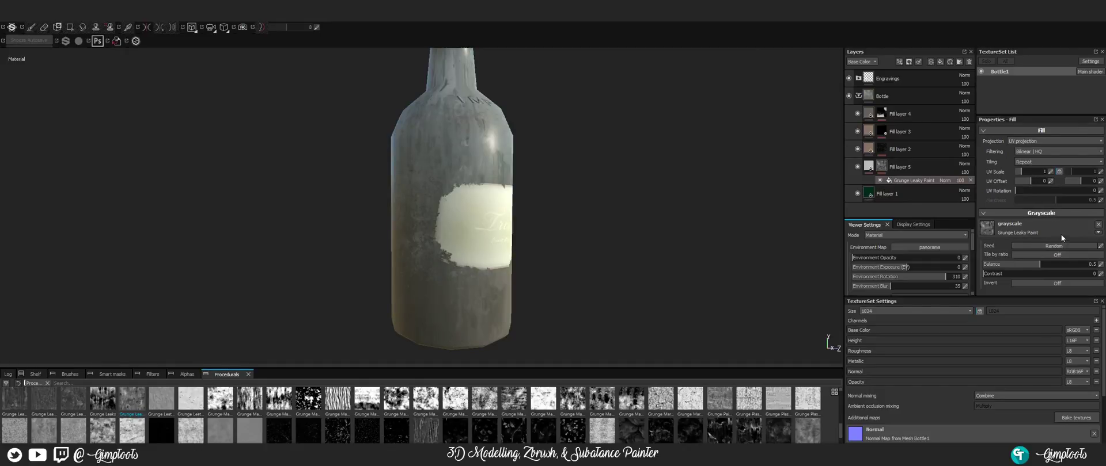
{"action": "scroll", "coordinate": [494, 152], "scroll_direction": "up", "scroll_amount": 2}
{"action": "left_click_drag", "start_coordinate": [496, 77], "coordinate": [515, 169], "text": "alt"}
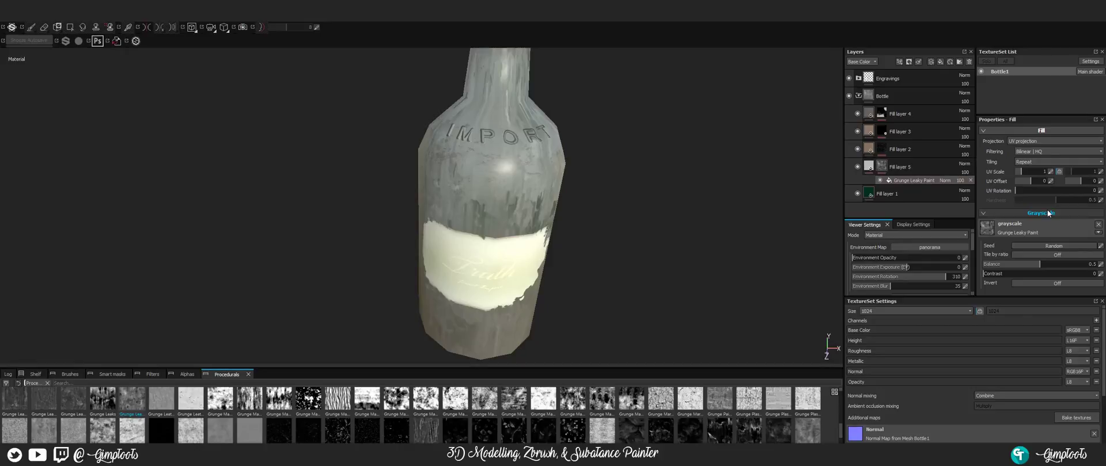
- Switch both the Grunge Leaky Paint mask fill and Fill layer 5 itself to tri-planar projection
{"action": "left_click", "coordinate": [1035, 142]}
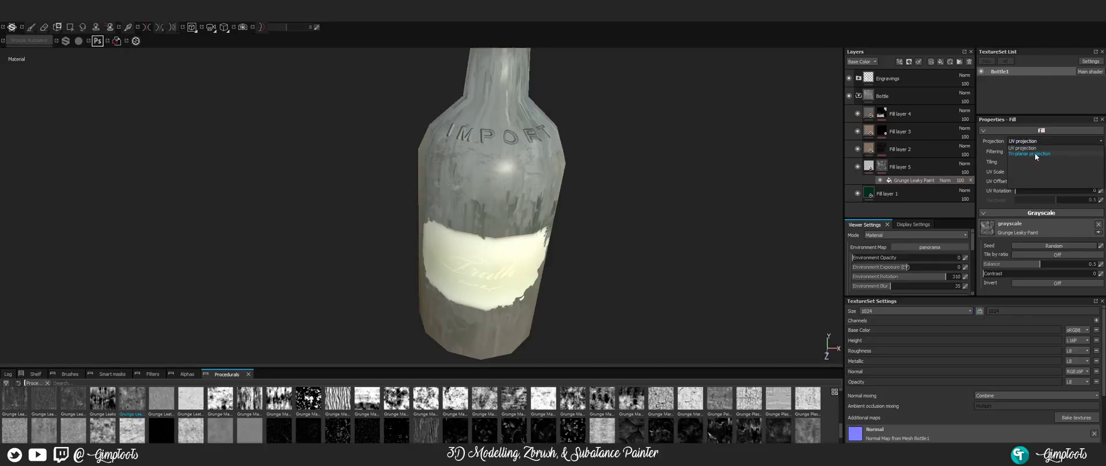
{"action": "left_click", "coordinate": [1034, 153]}
{"action": "scroll", "coordinate": [514, 143], "scroll_direction": "up", "scroll_amount": 3}
{"action": "left_click_drag", "start_coordinate": [514, 142], "coordinate": [662, 164], "text": "alt"}
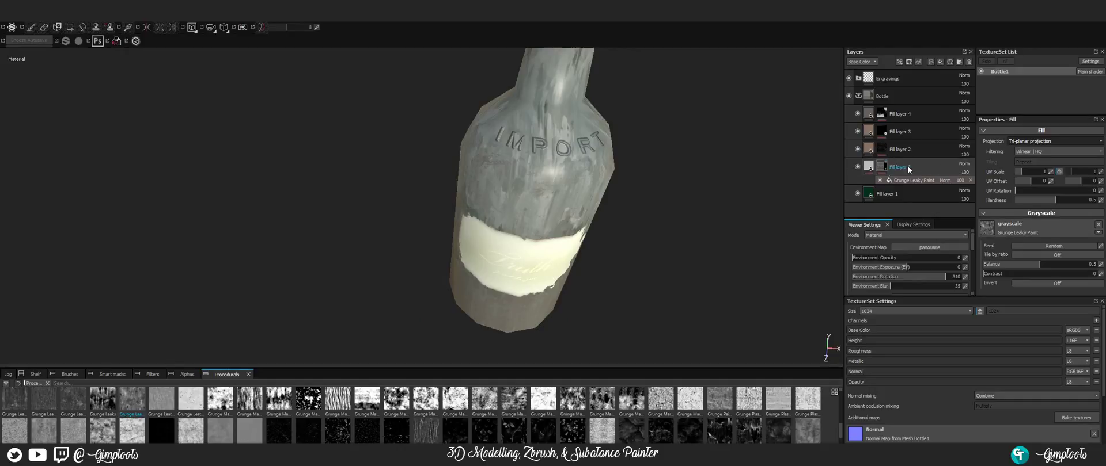
{"action": "left_click", "coordinate": [869, 166]}
{"action": "left_click", "coordinate": [1032, 140]}
{"action": "left_click", "coordinate": [1032, 151]}
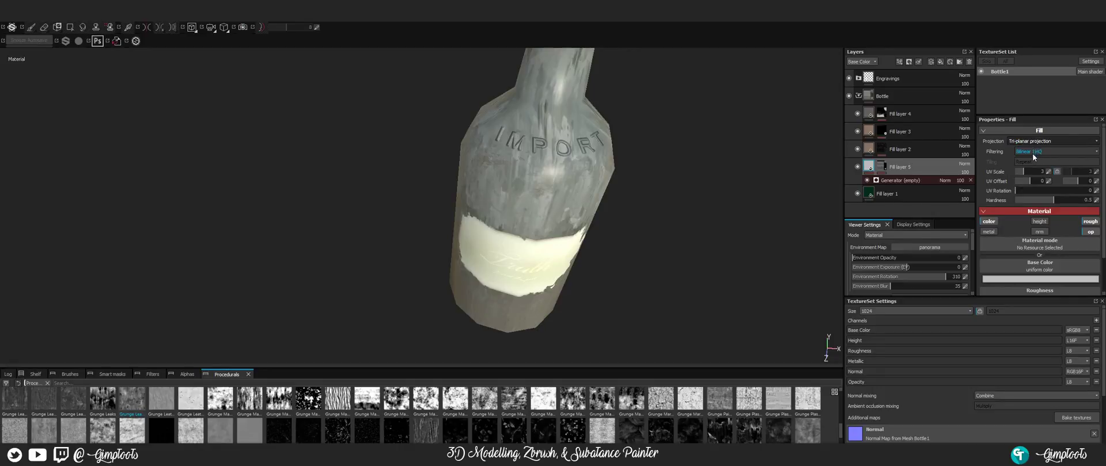
- Lower Fill layer 5's roughness to black and adjust its opacity to a light grey
{"action": "scroll", "coordinate": [1034, 265], "scroll_direction": "down", "scroll_amount": 2}
{"action": "mouse_move", "coordinate": [1017, 261]}
{"action": "left_mouse_down"}
{"action": "mouse_move", "coordinate": [1071, 262]}
{"action": "mouse_move", "coordinate": [993, 262]}
{"action": "mouse_move", "coordinate": [1077, 264]}
{"action": "mouse_move", "coordinate": [1022, 265]}
{"action": "left_mouse_up"}
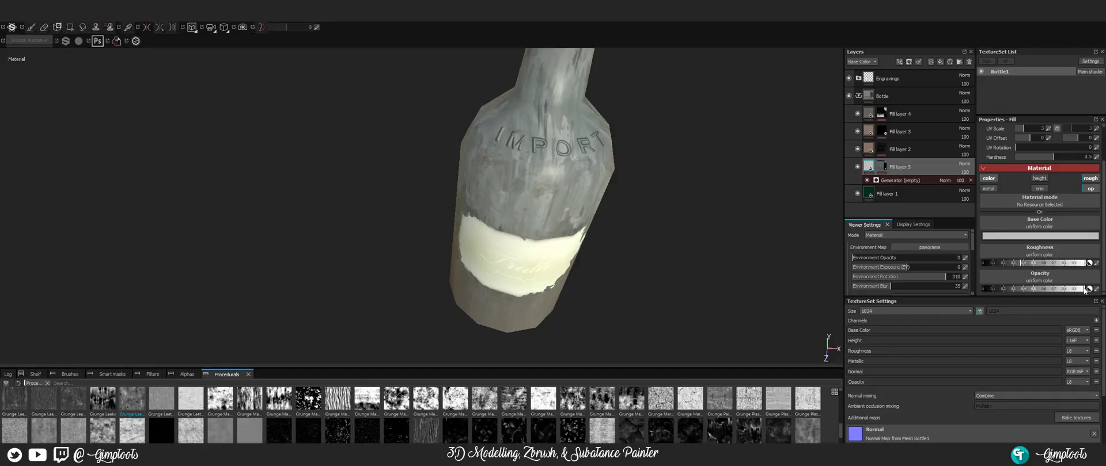
{"action": "left_click_drag", "start_coordinate": [1085, 289], "coordinate": [843, 272]}
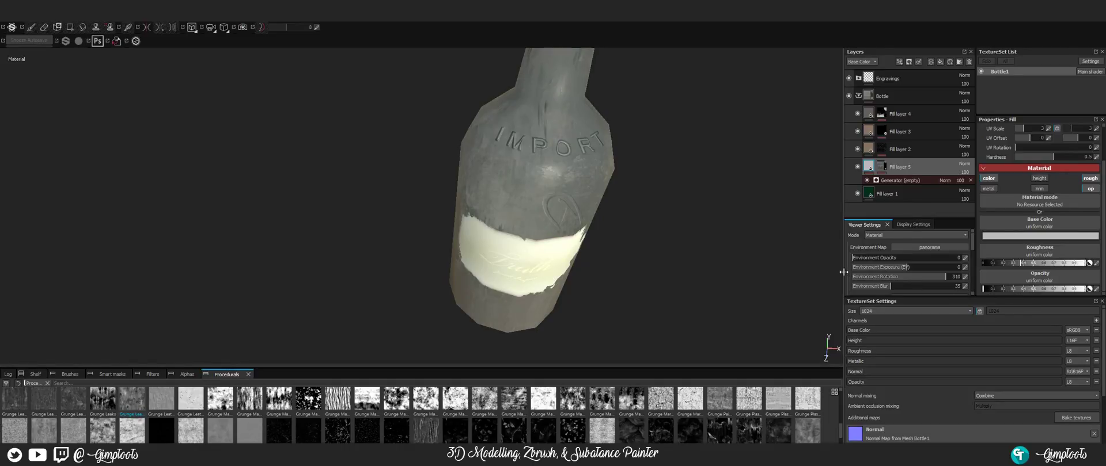
{"action": "left_click_drag", "start_coordinate": [1019, 263], "coordinate": [993, 264]}
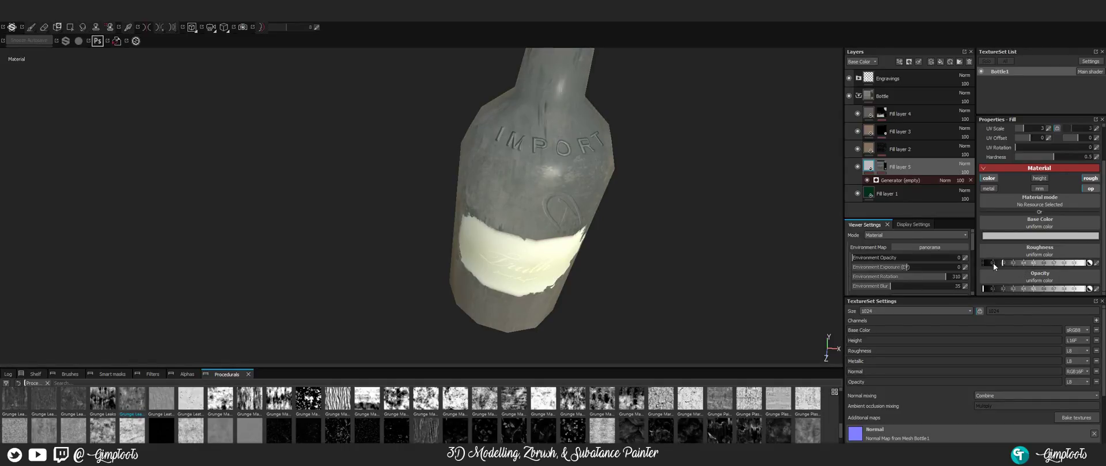
{"action": "scroll", "coordinate": [614, 113], "scroll_direction": "down", "scroll_amount": 3}
{"action": "scroll", "coordinate": [603, 124], "scroll_direction": "up", "scroll_amount": 5}
{"action": "left_click_drag", "start_coordinate": [603, 154], "coordinate": [770, 227], "text": "alt"}
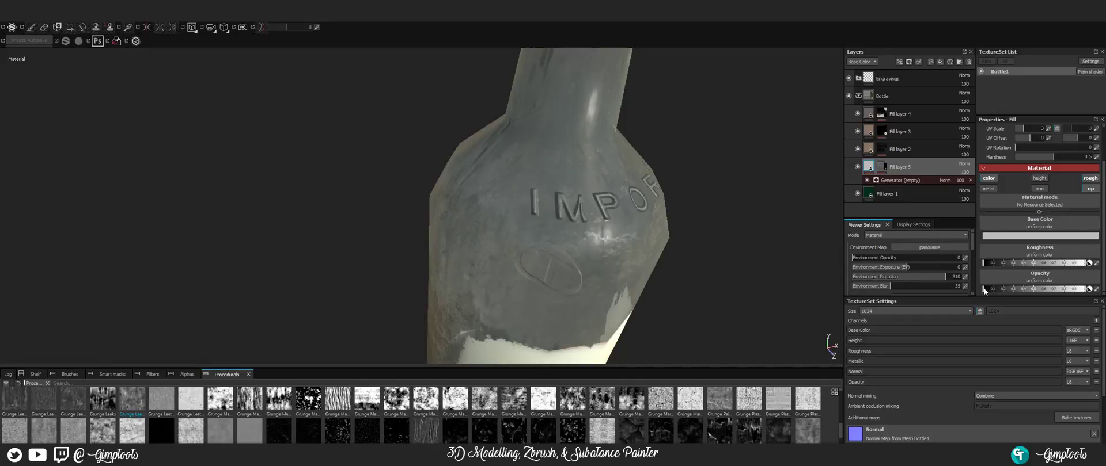
{"action": "left_click_drag", "start_coordinate": [990, 288], "coordinate": [1057, 291]}
{"action": "scroll", "coordinate": [544, 169], "scroll_direction": "down", "scroll_amount": 4}
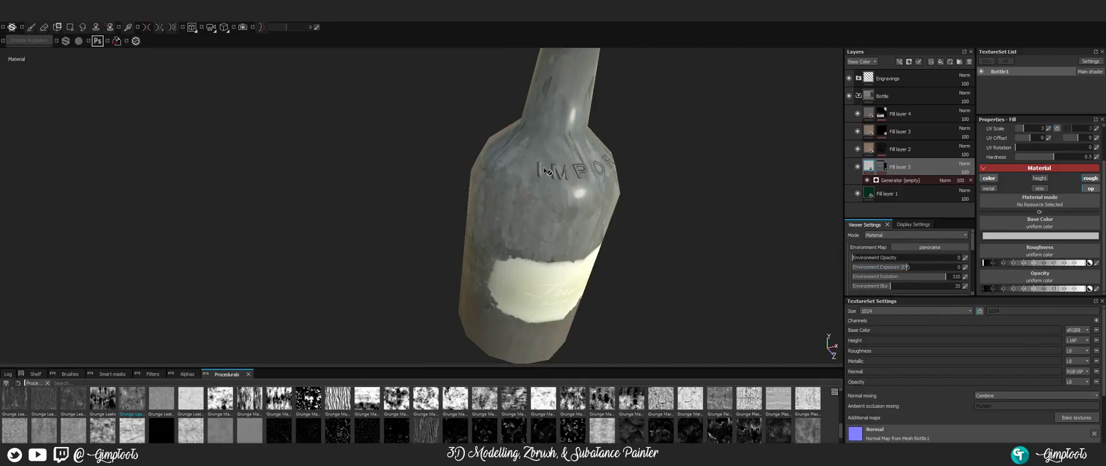
- Replace the grayscale texture of Fill layer 5's mask fill with the Grunge Leak Spots procedural and check it around the bottle
{"action": "left_click", "coordinate": [880, 168]}
{"action": "left_click", "coordinate": [894, 182]}
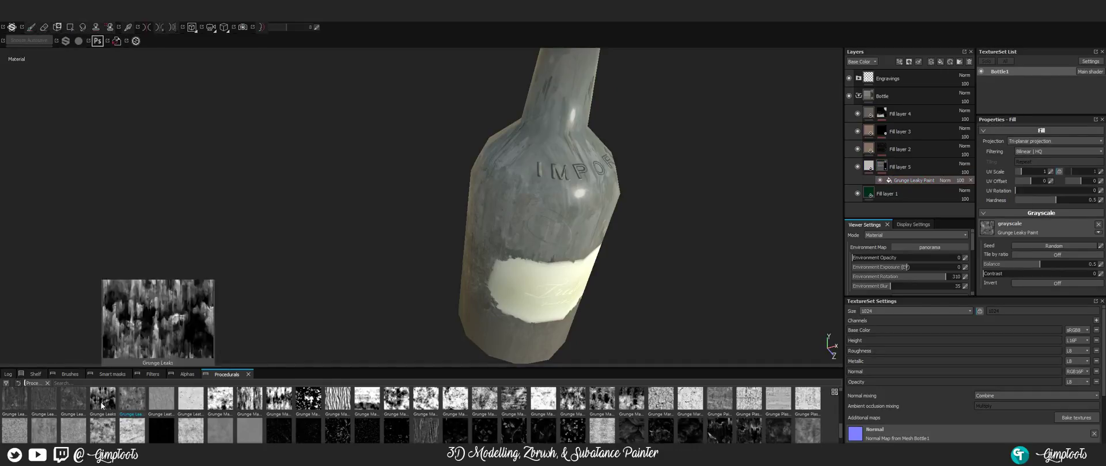
{"action": "mouse_move", "coordinate": [68, 405]}
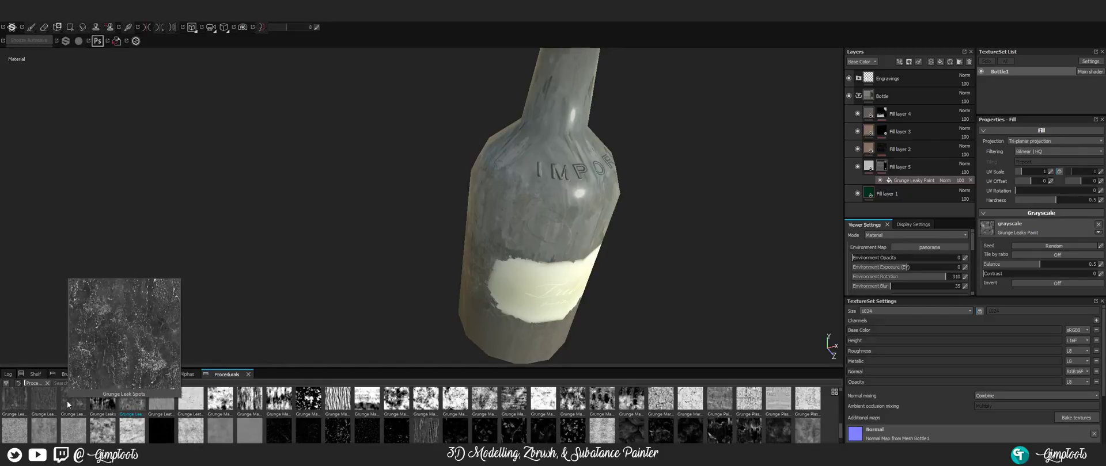
{"action": "left_click_drag", "start_coordinate": [67, 401], "coordinate": [986, 230]}
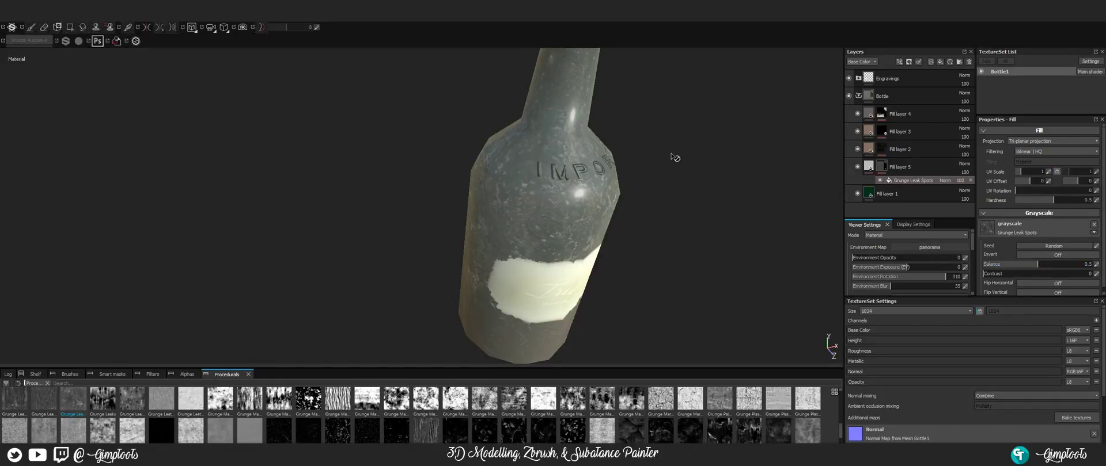
{"action": "left_click_drag", "start_coordinate": [674, 157], "coordinate": [464, 164], "text": "alt"}
{"action": "scroll", "coordinate": [453, 160], "scroll_direction": "up", "scroll_amount": 4}
{"action": "left_click_drag", "start_coordinate": [500, 203], "coordinate": [468, 178], "text": "alt"}
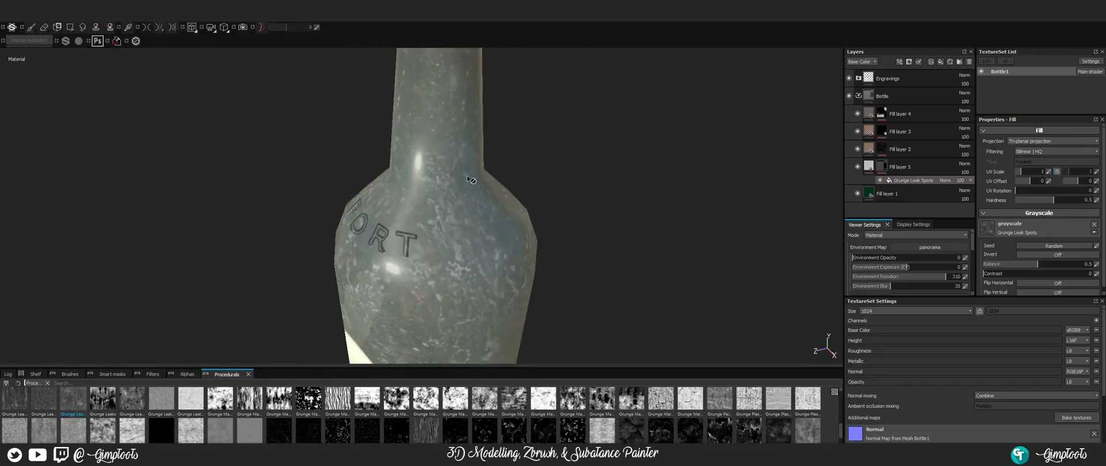
{"action": "middle_click_drag", "start_coordinate": [469, 179], "coordinate": [370, 289], "text": "alt"}
{"action": "left_click_drag", "start_coordinate": [371, 288], "coordinate": [407, 259], "text": "alt"}
{"action": "middle_click_drag", "start_coordinate": [407, 259], "coordinate": [486, 207], "text": "alt"}
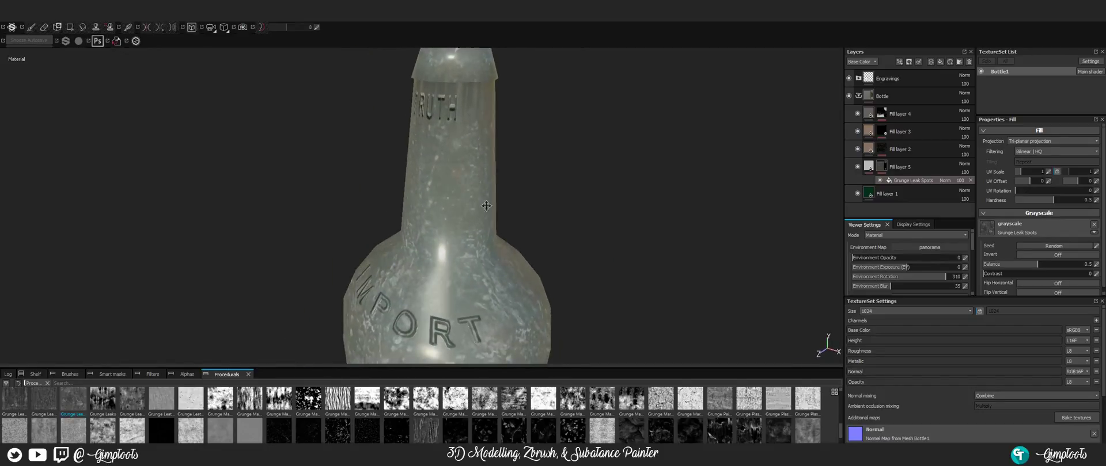
{"action": "left_click_drag", "start_coordinate": [487, 206], "coordinate": [514, 235], "text": "alt"}
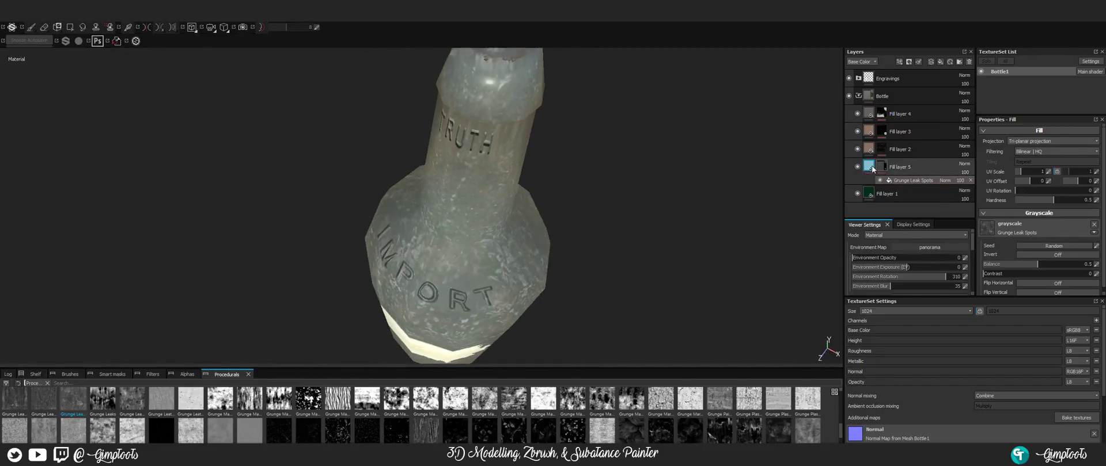
- Sample Fill layer 1's dark green as Fill layer 5's base color, lighten it to RGB 0.047, 0.156, 0.079, and check the bottle
{"action": "left_click", "coordinate": [1030, 280]}
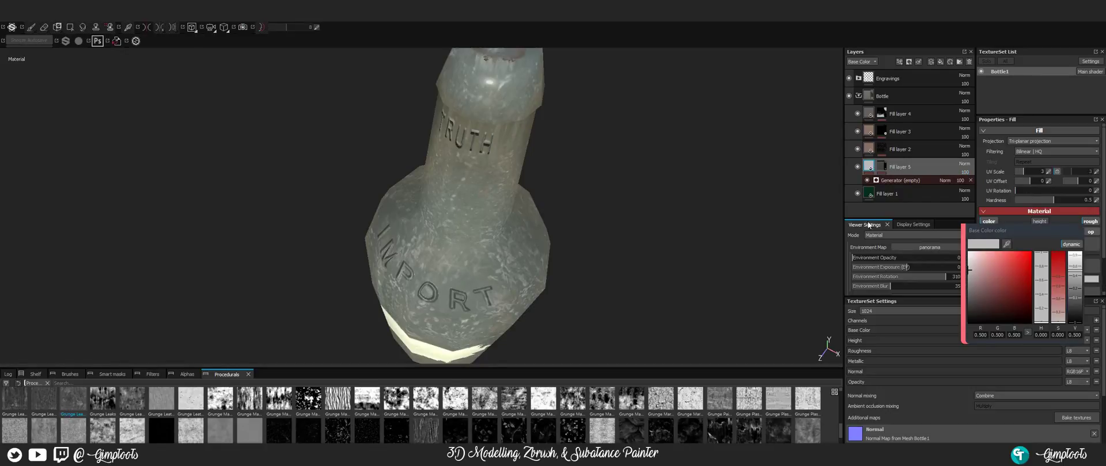
{"action": "left_click", "coordinate": [1006, 245]}
{"action": "left_click", "coordinate": [870, 191]}
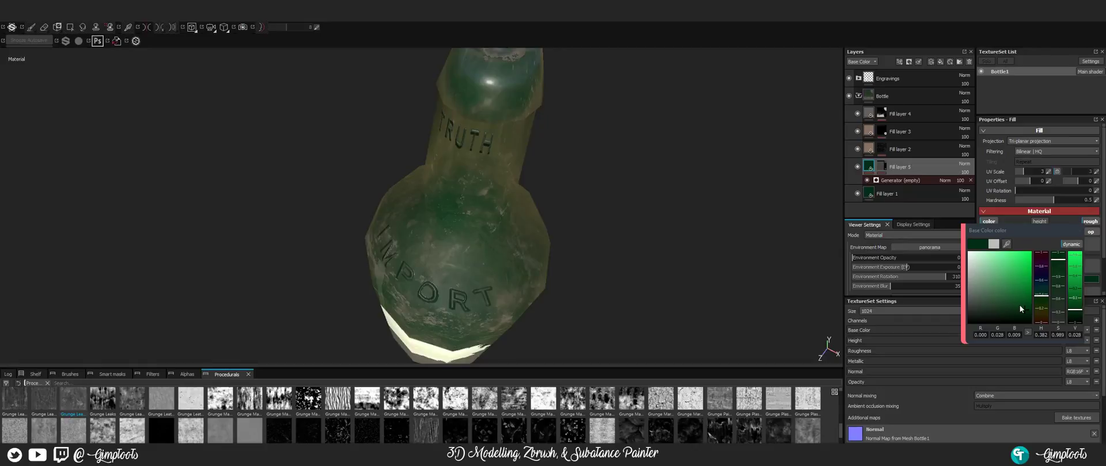
{"action": "left_click_drag", "start_coordinate": [1019, 306], "coordinate": [1017, 303]}
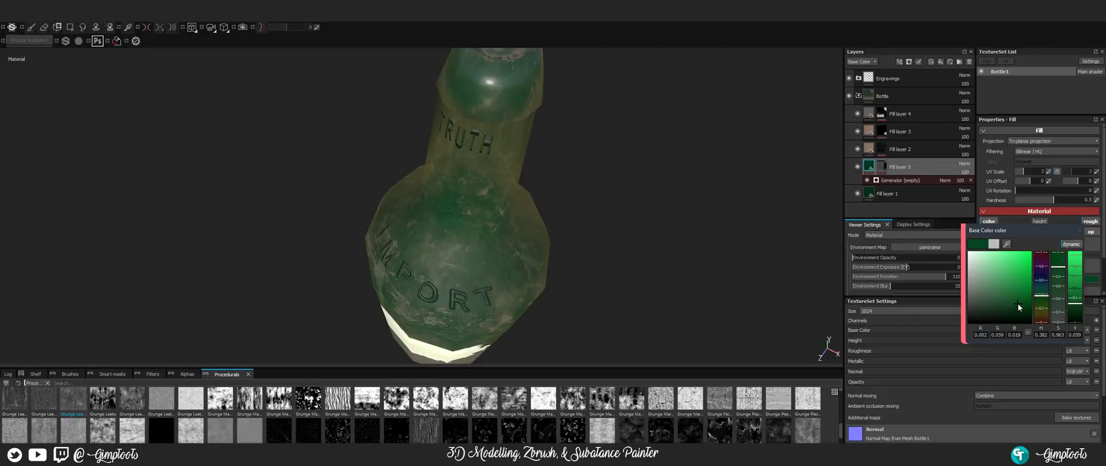
{"action": "left_click_drag", "start_coordinate": [574, 218], "coordinate": [477, 211], "text": "alt"}
{"action": "right_click_drag", "start_coordinate": [477, 211], "coordinate": [828, 167], "text": "alt"}
{"action": "left_click_drag", "start_coordinate": [1018, 304], "coordinate": [993, 292]}
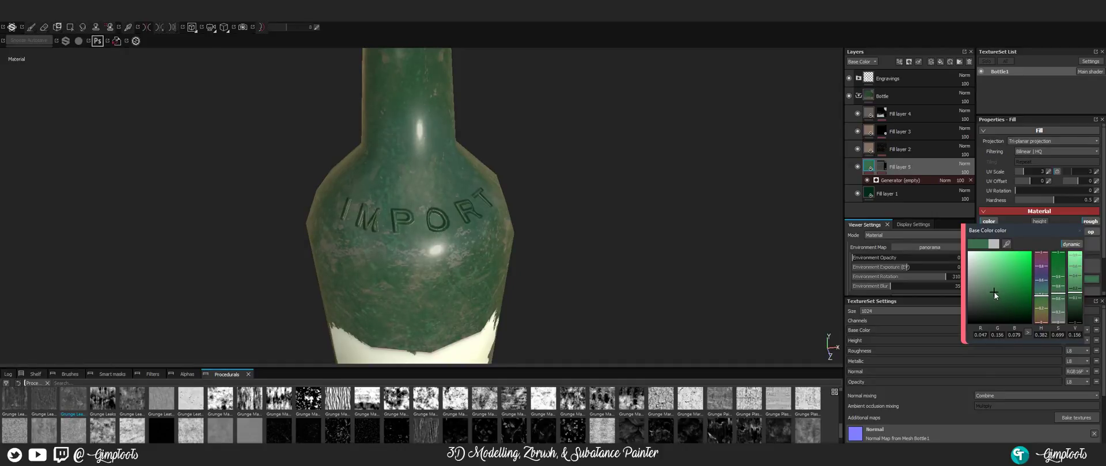
{"action": "scroll", "coordinate": [423, 170], "scroll_direction": "down", "scroll_amount": 3}
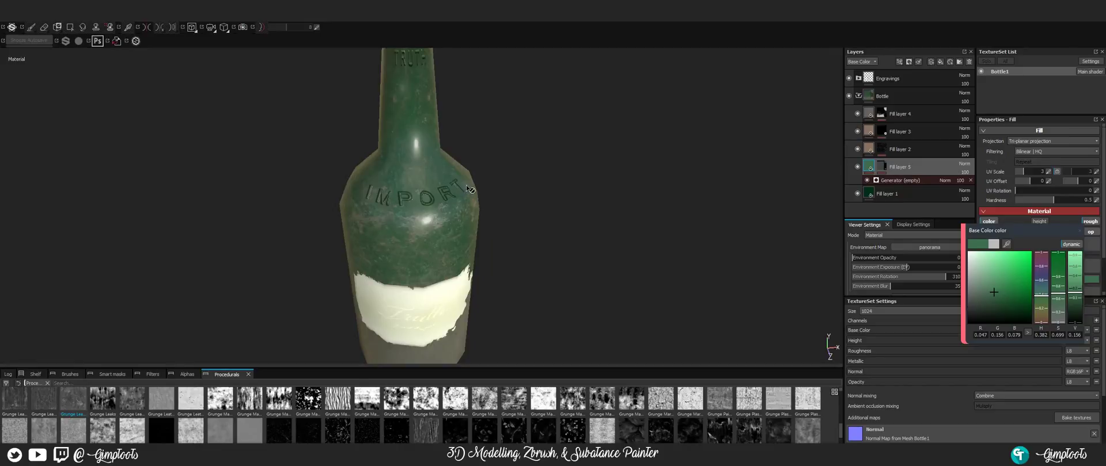
{"action": "left_click_drag", "start_coordinate": [469, 189], "coordinate": [463, 250], "text": "alt"}
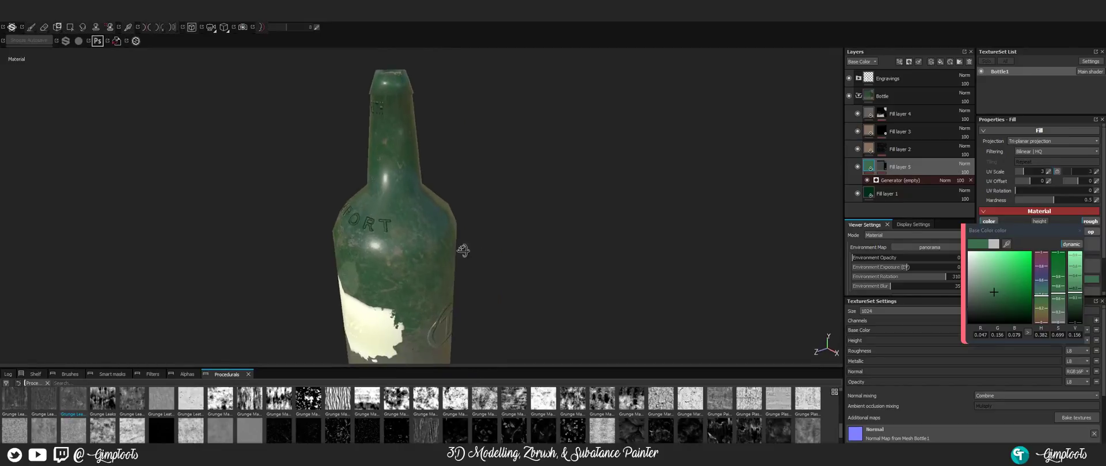
{"action": "scroll", "coordinate": [402, 170], "scroll_direction": "up", "scroll_amount": 5}
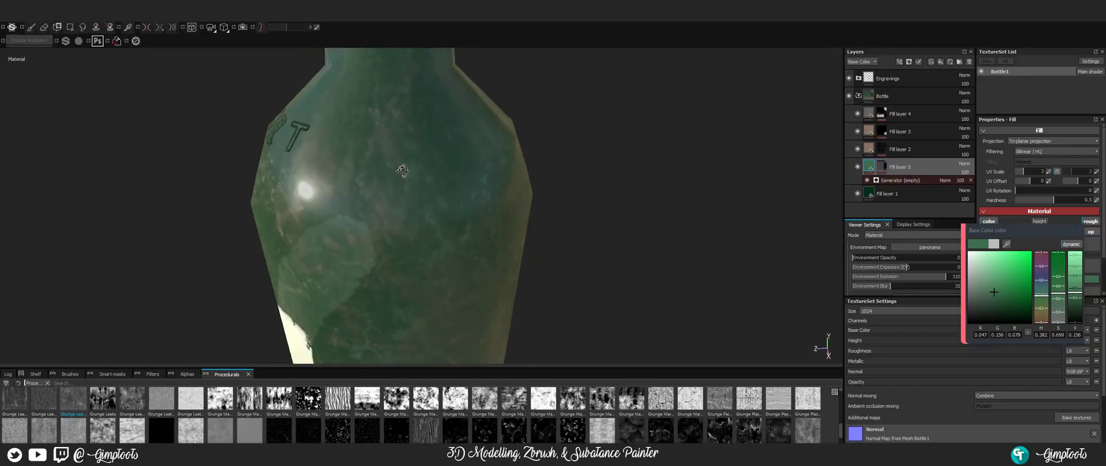
{"action": "left_click_drag", "start_coordinate": [402, 171], "coordinate": [518, 118], "text": "alt"}
- Try black as Fill layer 5's base color and check the dirt on the bottle's front
{"action": "left_click_drag", "start_coordinate": [994, 293], "coordinate": [1047, 327]}
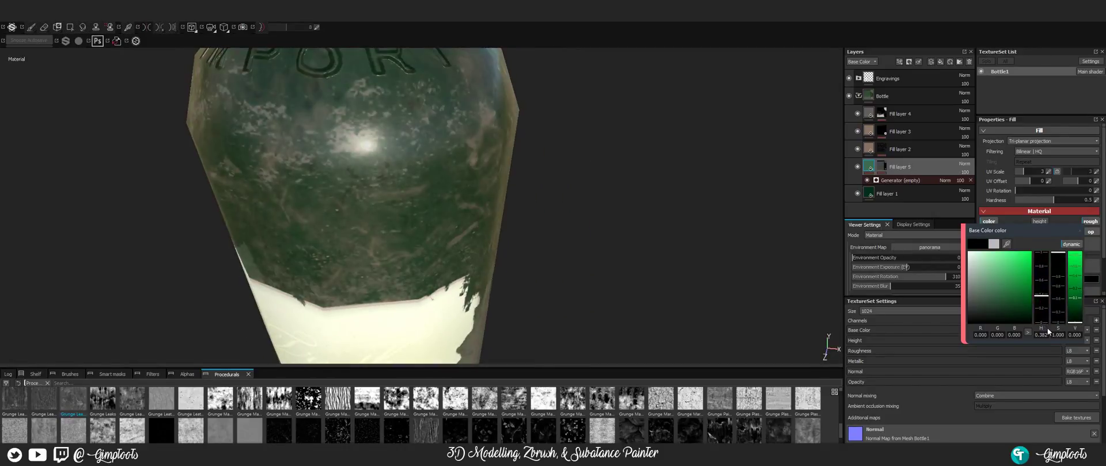
{"action": "scroll", "coordinate": [494, 166], "scroll_direction": "down", "scroll_amount": 5}
{"action": "left_click_drag", "start_coordinate": [494, 165], "coordinate": [398, 155], "text": "alt"}
{"action": "scroll", "coordinate": [403, 161], "scroll_direction": "up", "scroll_amount": 2}
- Set Fill layer 5's base color to a muted green of RGB 0.061, 0.130, 0.081, checking it against the glass
{"action": "left_click_drag", "start_coordinate": [1021, 306], "coordinate": [995, 290]}
{"action": "scroll", "coordinate": [449, 139], "scroll_direction": "down", "scroll_amount": 8}
{"action": "left_click_drag", "start_coordinate": [421, 115], "coordinate": [467, 129], "text": "alt"}
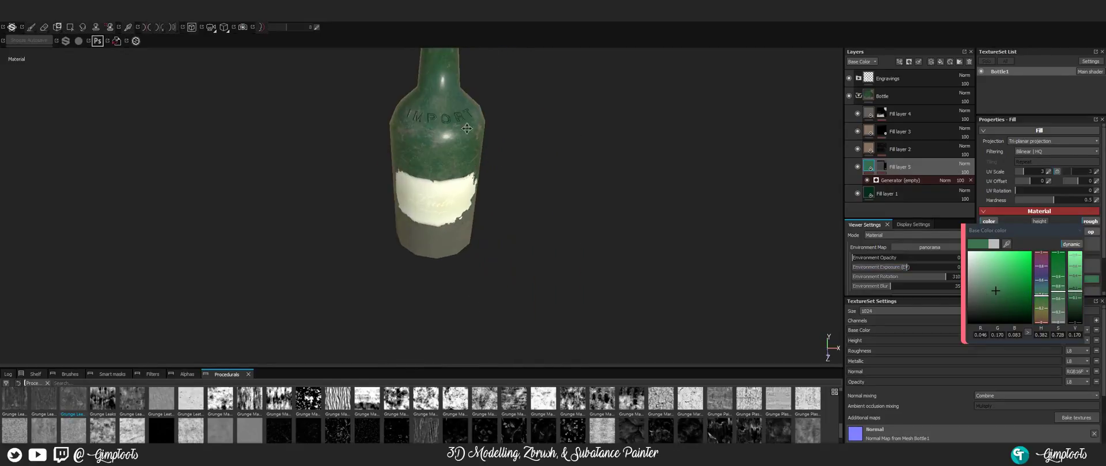
{"action": "middle_click_drag", "start_coordinate": [467, 129], "coordinate": [464, 191], "text": "alt"}
{"action": "right_click_drag", "start_coordinate": [461, 193], "coordinate": [504, 200], "text": "alt"}
{"action": "mouse_move", "coordinate": [503, 200]}
{"action": "left_mouse_down", "text": "alt"}
{"action": "mouse_move", "coordinate": [460, 200]}
{"action": "mouse_move", "coordinate": [498, 204]}
{"action": "left_mouse_up", "text": "alt"}
{"action": "middle_click_drag", "start_coordinate": [498, 204], "coordinate": [524, 154], "text": "alt"}
{"action": "left_click_drag", "start_coordinate": [524, 154], "coordinate": [536, 166], "text": "alt"}
{"action": "middle_click_drag", "start_coordinate": [535, 165], "coordinate": [562, 145], "text": "alt"}
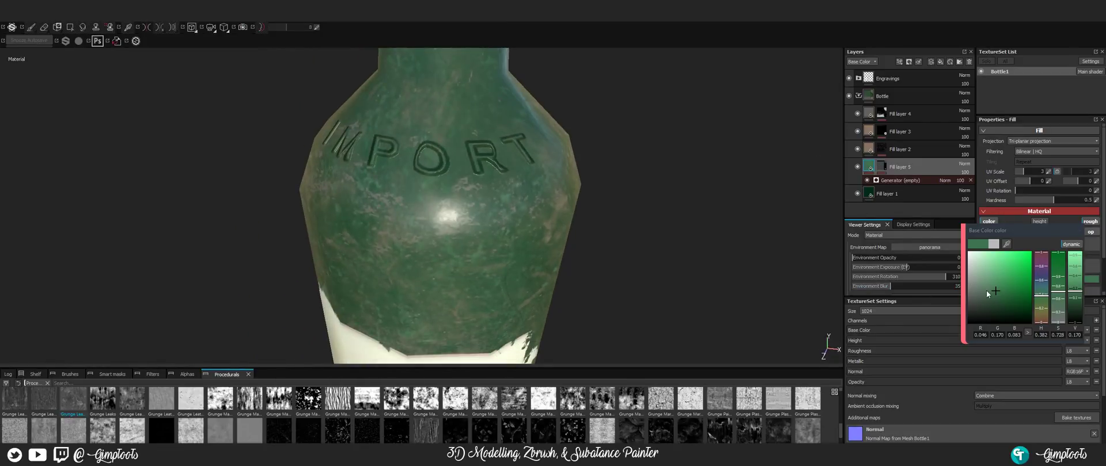
{"action": "left_click_drag", "start_coordinate": [991, 290], "coordinate": [985, 295]}
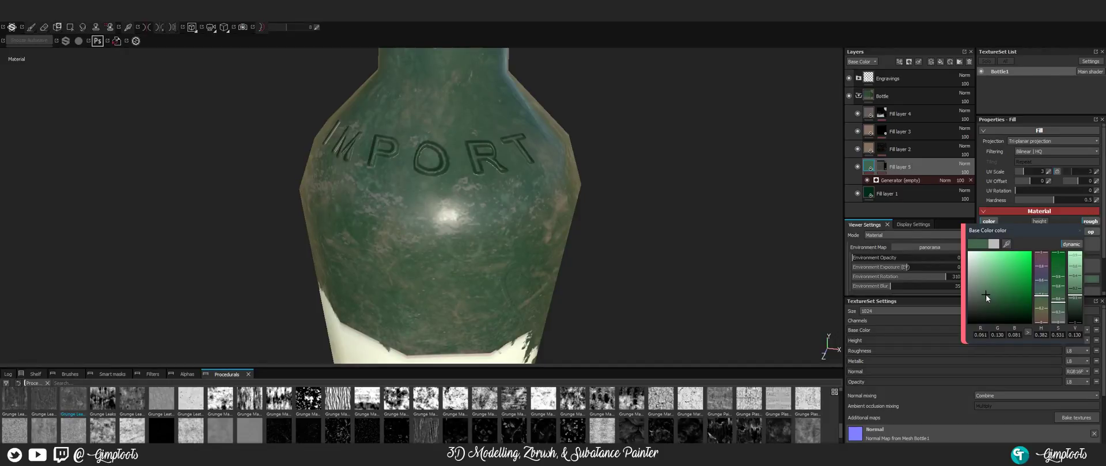
- Rotate the environment lighting and examine the green dirt around the bottle's shoulder and IMPORT lettering
{"action": "right_click_drag", "start_coordinate": [460, 161], "coordinate": [406, 176], "text": "alt"}
{"action": "left_click_drag", "start_coordinate": [406, 173], "coordinate": [494, 198], "text": "alt"}
{"action": "mouse_move", "coordinate": [494, 199]}
{"action": "right_mouse_down", "text": "shift"}
{"action": "mouse_move", "coordinate": [511, 204]}
{"action": "mouse_move", "coordinate": [489, 203]}
{"action": "right_mouse_up", "text": "shift"}
{"action": "left_click_drag", "start_coordinate": [489, 203], "coordinate": [384, 202], "text": "alt"}
{"action": "right_click_drag", "start_coordinate": [387, 193], "coordinate": [353, 182], "text": "shift"}
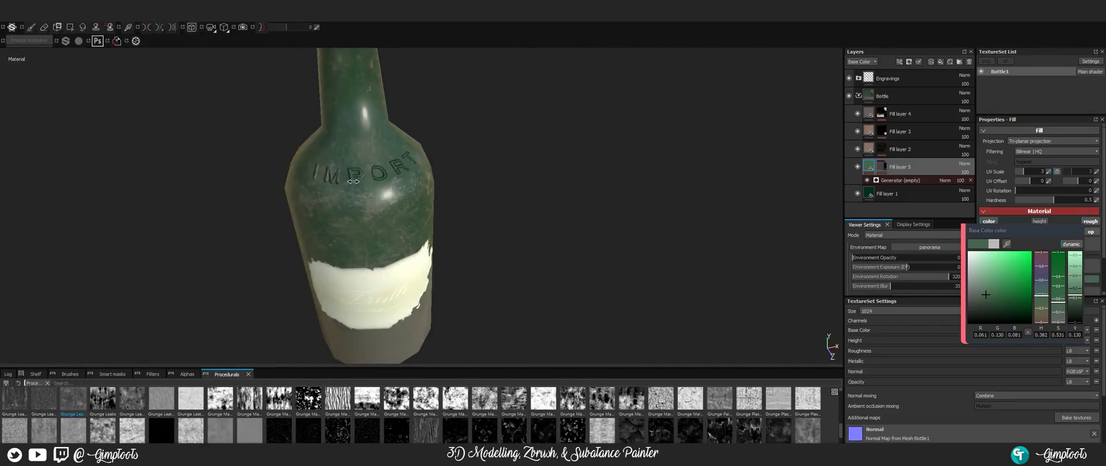
{"action": "left_click_drag", "start_coordinate": [353, 182], "coordinate": [378, 162], "text": "alt"}
{"action": "right_click_drag", "start_coordinate": [377, 162], "coordinate": [389, 142], "text": "alt"}
{"action": "left_click_drag", "start_coordinate": [389, 142], "coordinate": [381, 167], "text": "alt"}
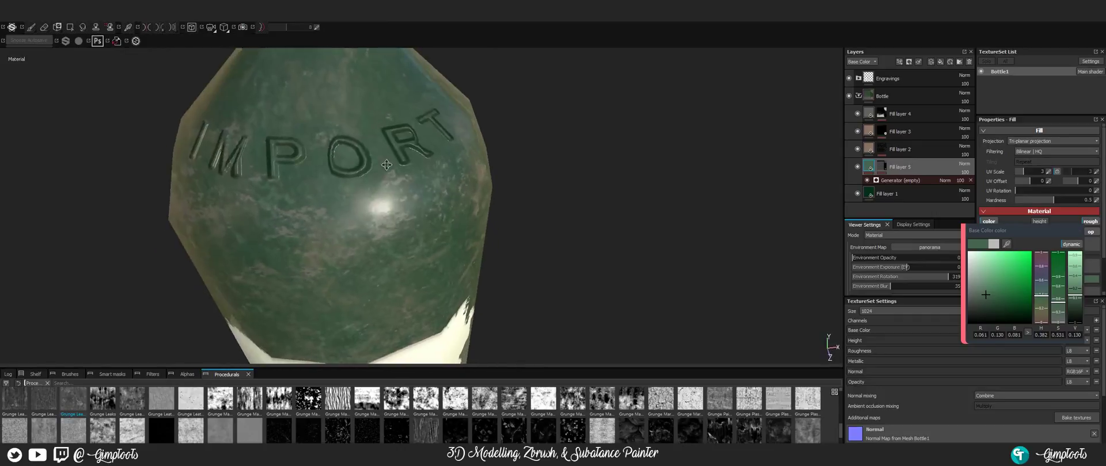
{"action": "middle_click_drag", "start_coordinate": [381, 167], "coordinate": [447, 145], "text": "alt"}
{"action": "left_click_drag", "start_coordinate": [491, 172], "coordinate": [482, 144], "text": "alt"}
{"action": "middle_click_drag", "start_coordinate": [481, 144], "coordinate": [512, 121], "text": "alt"}
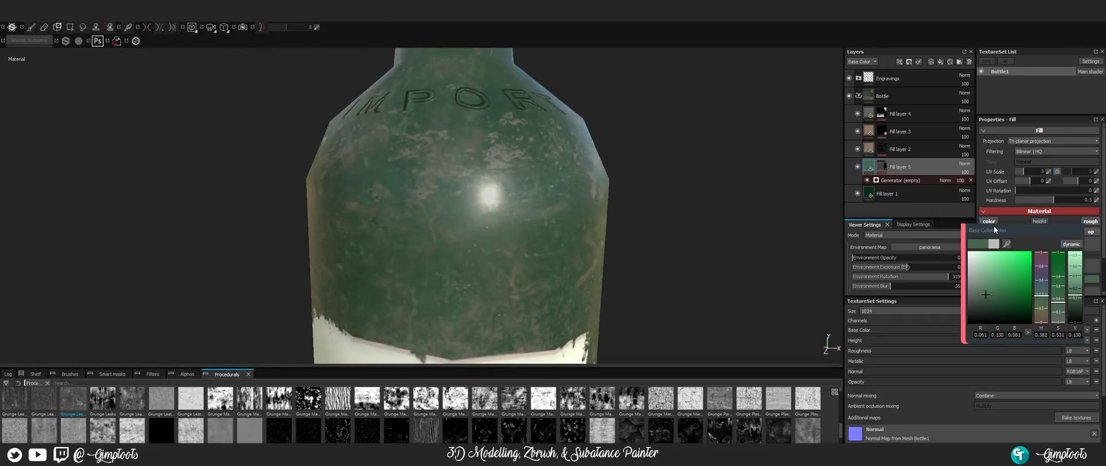
- Raise Fill layer 5's roughness to a mid grey and lower its opacity to a dark grey
{"action": "left_click", "coordinate": [1079, 234]}
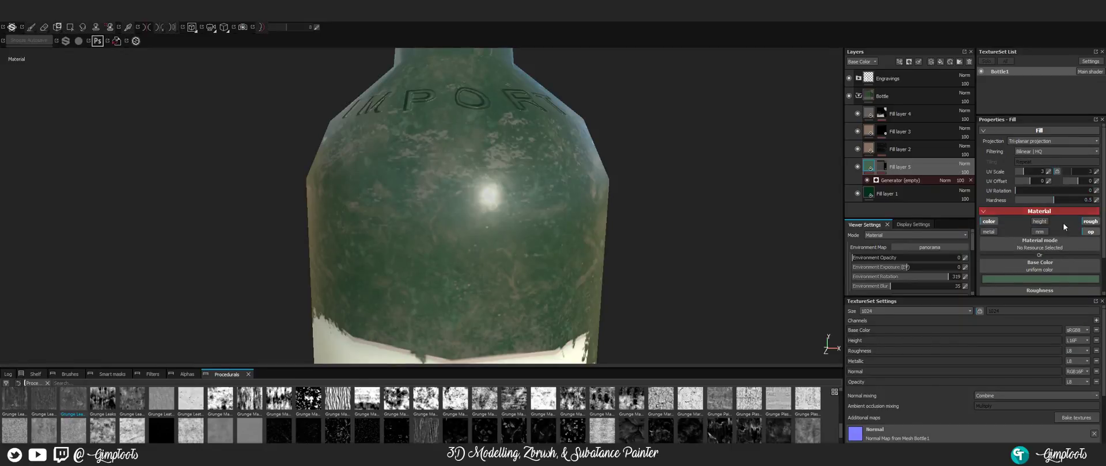
{"action": "scroll", "coordinate": [1063, 227], "scroll_direction": "down", "scroll_amount": 2}
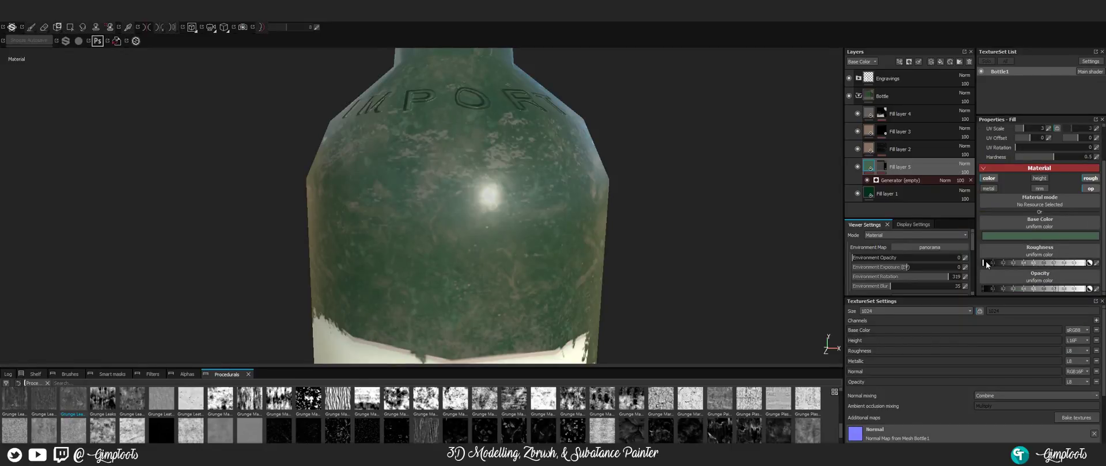
{"action": "left_click_drag", "start_coordinate": [985, 262], "coordinate": [1024, 263]}
{"action": "left_click_drag", "start_coordinate": [1058, 289], "coordinate": [1009, 292]}
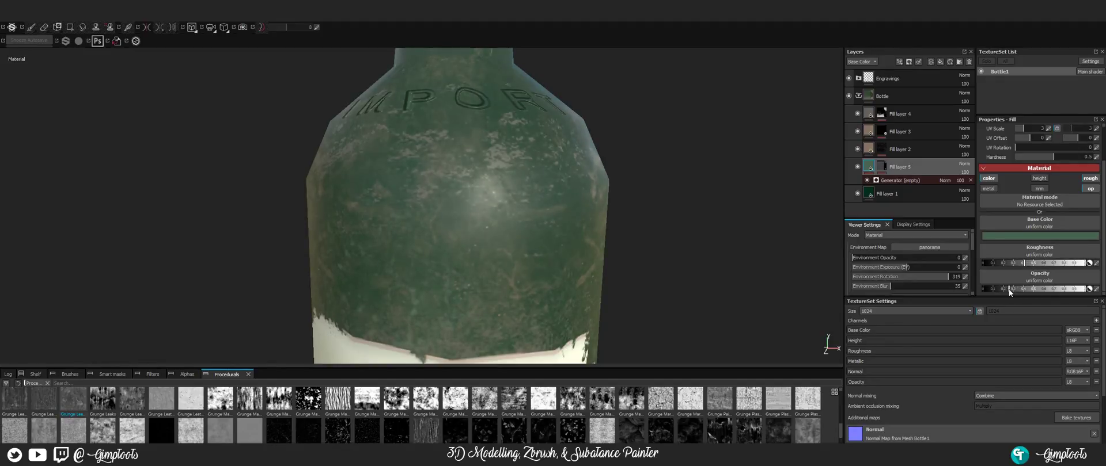
{"action": "left_click_drag", "start_coordinate": [1022, 263], "coordinate": [976, 256]}
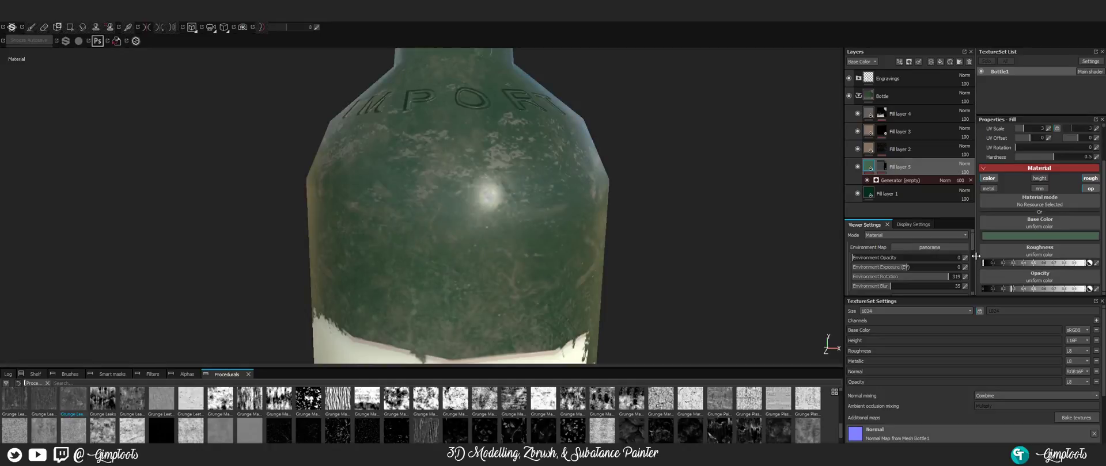
{"action": "left_click", "coordinate": [1052, 263]}
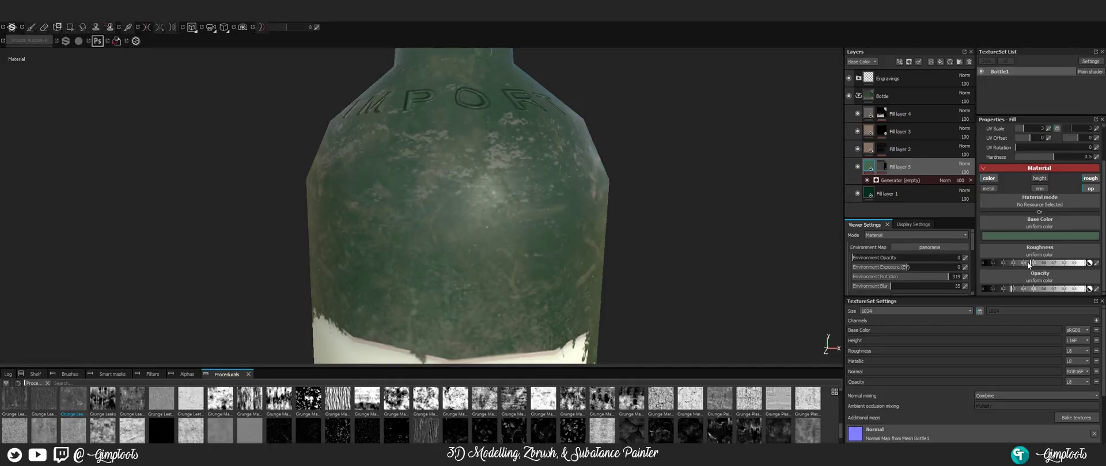
- Lower the base glass Fill layer 1's roughness to nearly black and check the reflections on the bottle
{"action": "scroll", "coordinate": [461, 96], "scroll_direction": "down", "scroll_amount": 2}
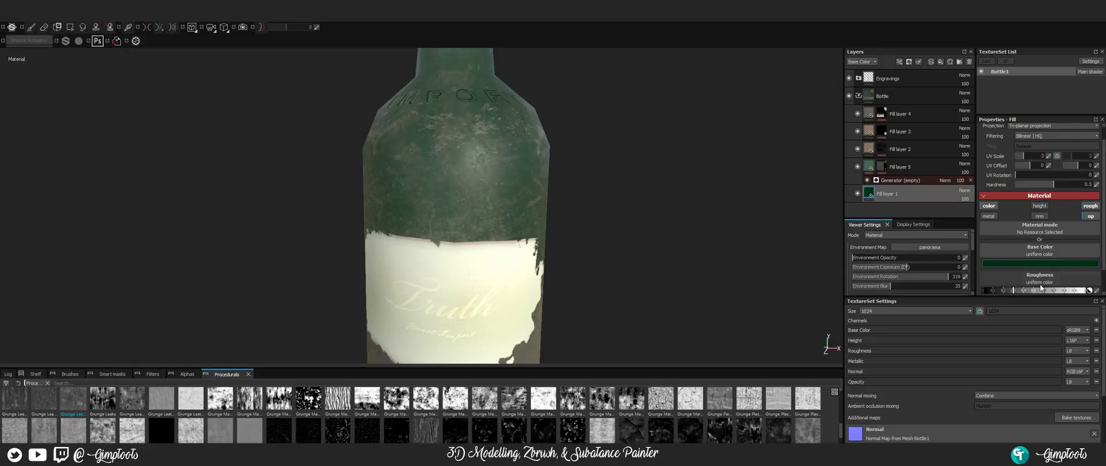
{"action": "left_click", "coordinate": [988, 290]}
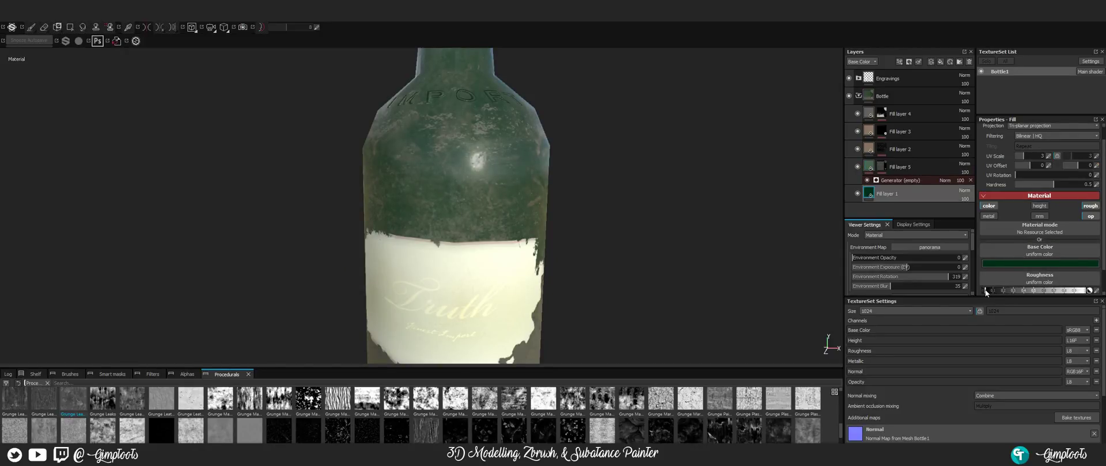
{"action": "left_click_drag", "start_coordinate": [825, 266], "coordinate": [461, 201], "text": "alt"}
{"action": "right_click_drag", "start_coordinate": [461, 200], "coordinate": [486, 205], "text": "alt"}
{"action": "left_click_drag", "start_coordinate": [486, 205], "coordinate": [546, 206], "text": "alt"}
{"action": "key", "text": "f"}
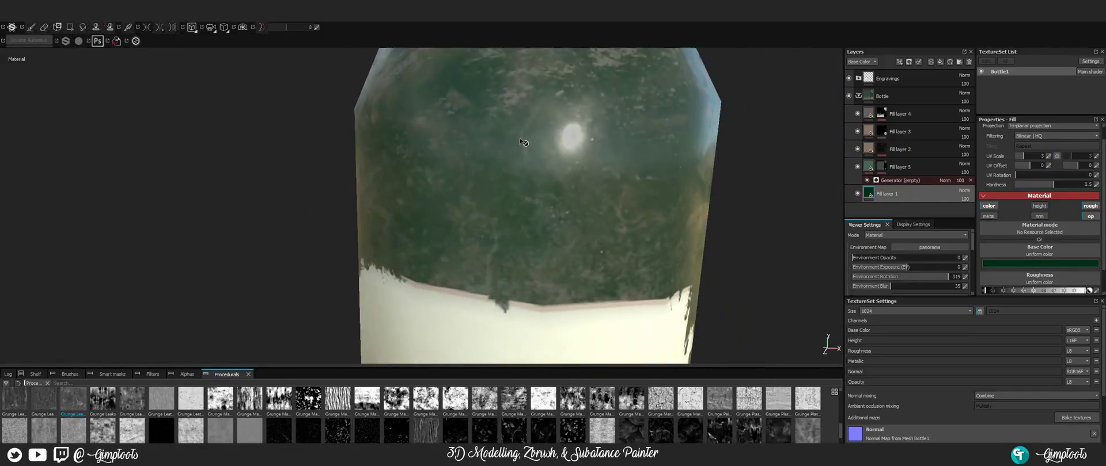
{"action": "scroll", "coordinate": [544, 192], "scroll_direction": "down", "scroll_amount": 4}
{"action": "left_click_drag", "start_coordinate": [595, 161], "coordinate": [460, 187], "text": "alt"}
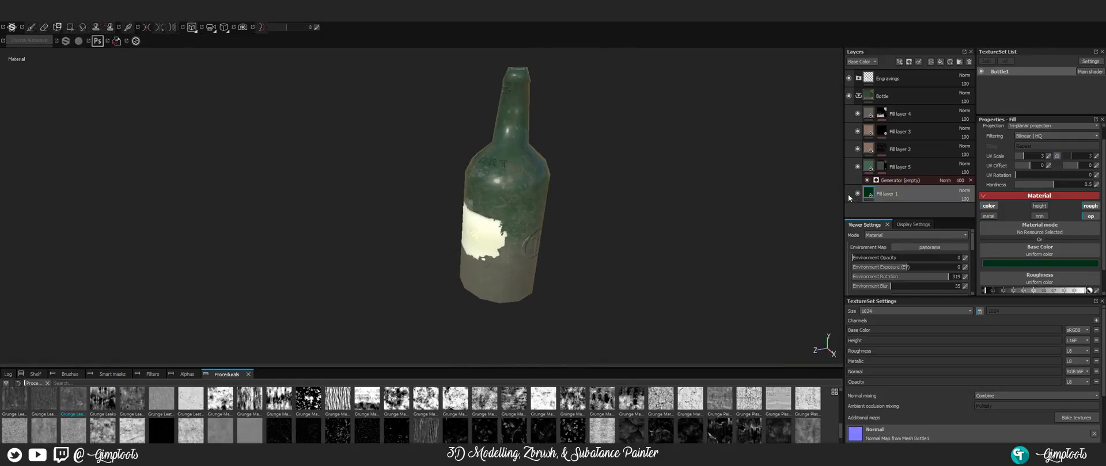
- Select Fill layer 5 and examine its dirt on the bottle's shoulder, neck, front and back
{"action": "left_click", "coordinate": [910, 167]}
{"action": "scroll", "coordinate": [501, 165], "scroll_direction": "up", "scroll_amount": 5}
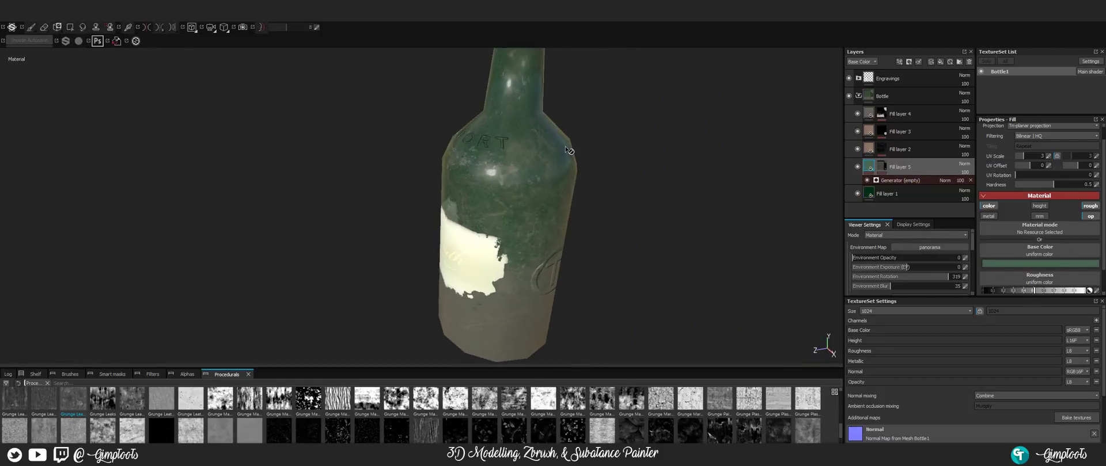
{"action": "scroll", "coordinate": [500, 166], "scroll_direction": "up", "scroll_amount": 1}
{"action": "left_click_drag", "start_coordinate": [500, 166], "coordinate": [547, 164], "text": "alt"}
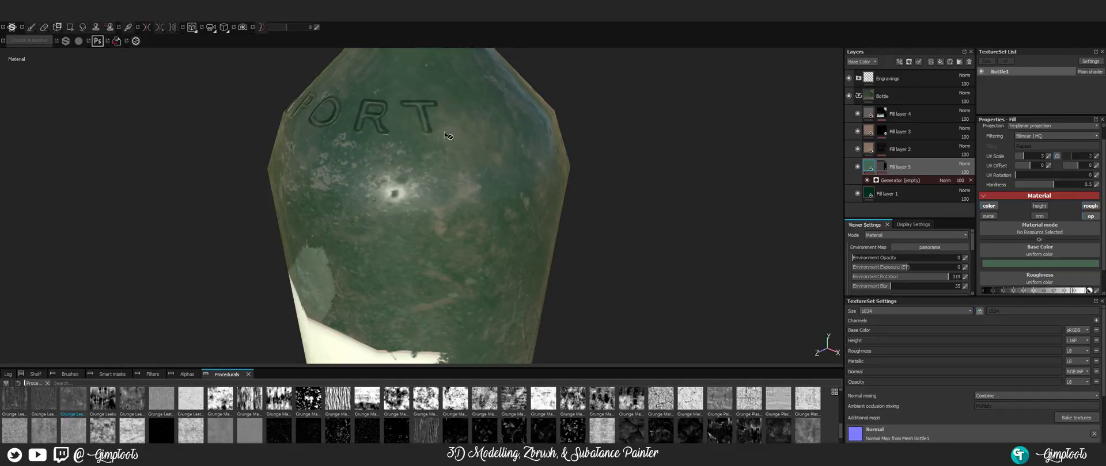
{"action": "scroll", "coordinate": [448, 136], "scroll_direction": "down", "scroll_amount": 3}
{"action": "left_click_drag", "start_coordinate": [448, 136], "coordinate": [449, 153], "text": "alt"}
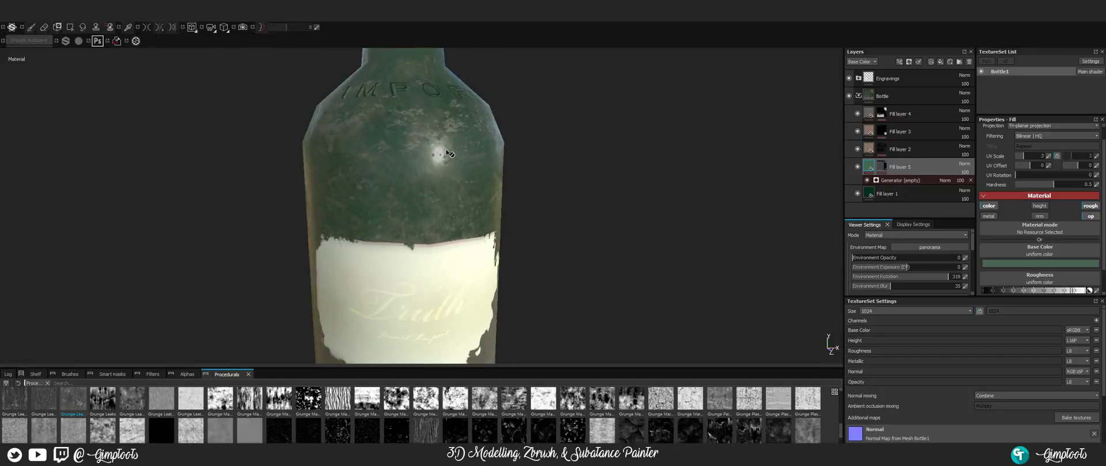
{"action": "scroll", "coordinate": [493, 140], "scroll_direction": "down", "scroll_amount": 4}
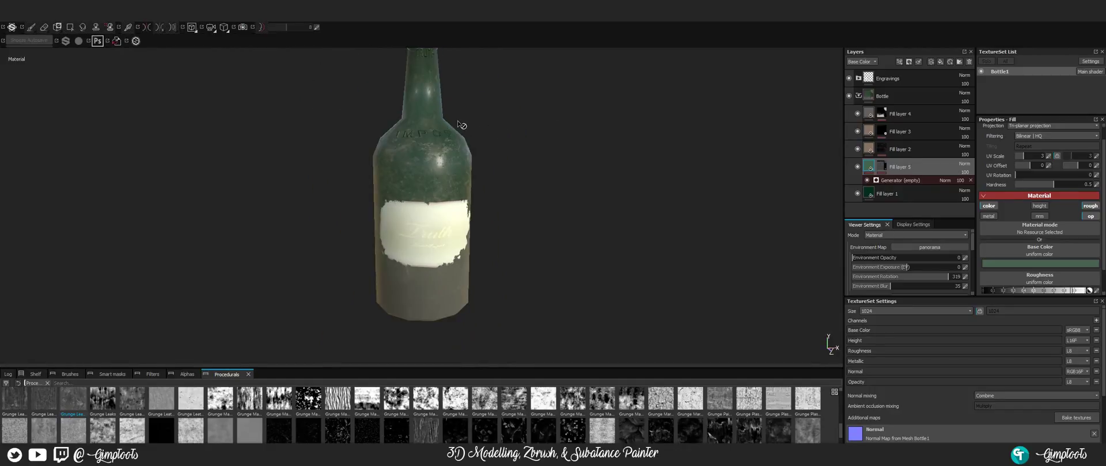
{"action": "scroll", "coordinate": [452, 136], "scroll_direction": "up", "scroll_amount": 2}
{"action": "scroll", "coordinate": [435, 144], "scroll_direction": "up", "scroll_amount": 2}
{"action": "left_click_drag", "start_coordinate": [444, 72], "coordinate": [423, 136], "text": "alt"}
{"action": "middle_click_drag", "start_coordinate": [423, 136], "coordinate": [444, 231], "text": "alt"}
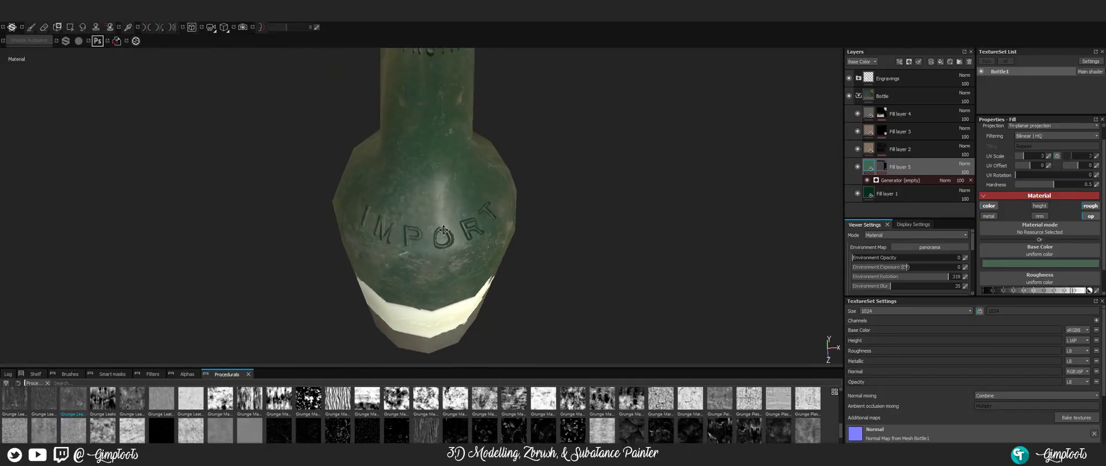
{"action": "left_click_drag", "start_coordinate": [443, 230], "coordinate": [622, 192], "text": "alt"}
{"action": "middle_click_drag", "start_coordinate": [446, 154], "coordinate": [484, 190], "text": "alt"}
{"action": "scroll", "coordinate": [485, 190], "scroll_direction": "up", "scroll_amount": 4}
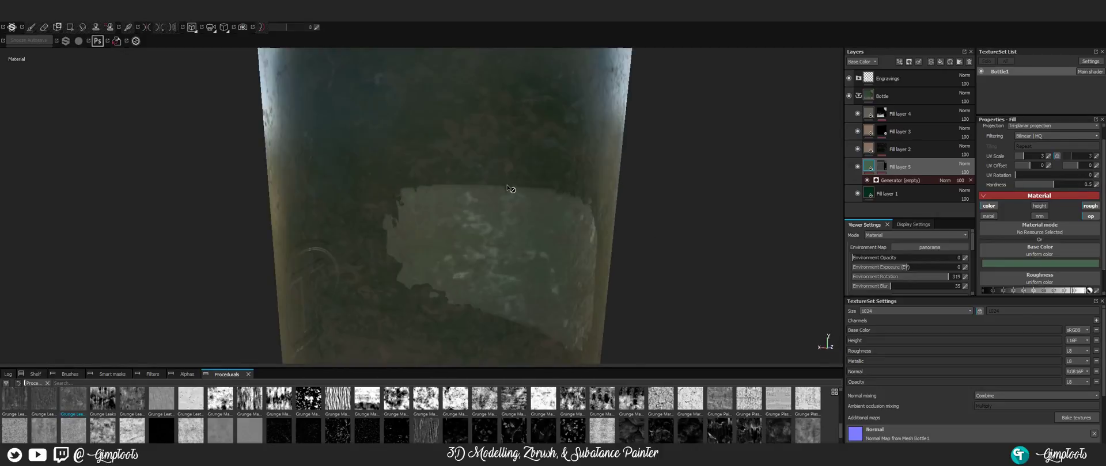
- Raise Fill layer 5's opacity to a light grey and check the bottle's back and front label
{"action": "left_click_drag", "start_coordinate": [510, 188], "coordinate": [484, 243], "text": "alt"}
{"action": "scroll", "coordinate": [996, 268], "scroll_direction": "down", "scroll_amount": 2}
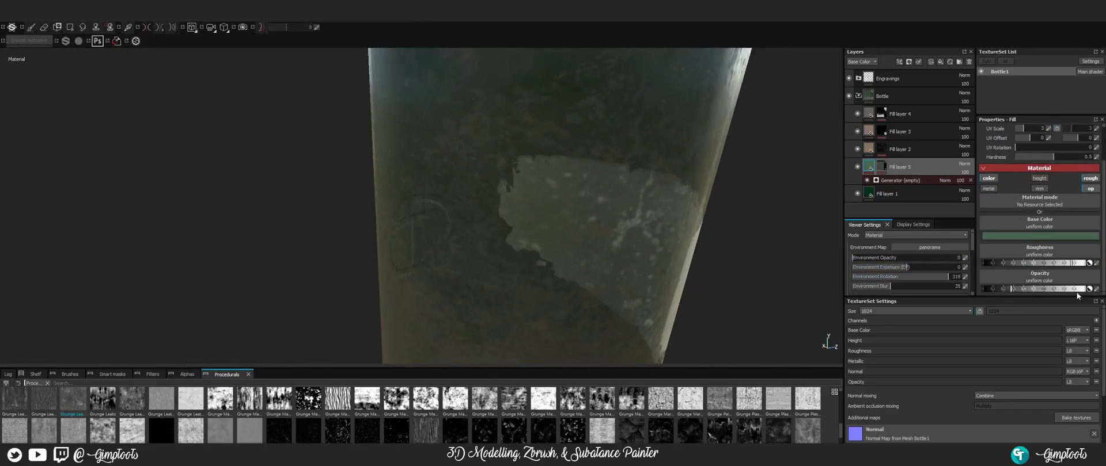
{"action": "left_click_drag", "start_coordinate": [1017, 289], "coordinate": [1068, 288]}
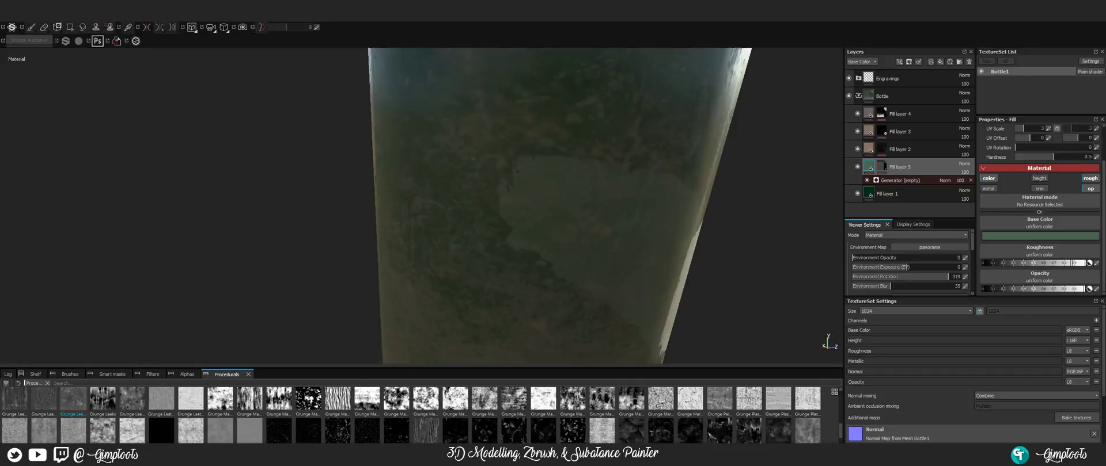
{"action": "right_click_drag", "start_coordinate": [703, 186], "coordinate": [474, 82], "text": "alt"}
{"action": "left_click_drag", "start_coordinate": [474, 82], "coordinate": [378, 136], "text": "alt"}
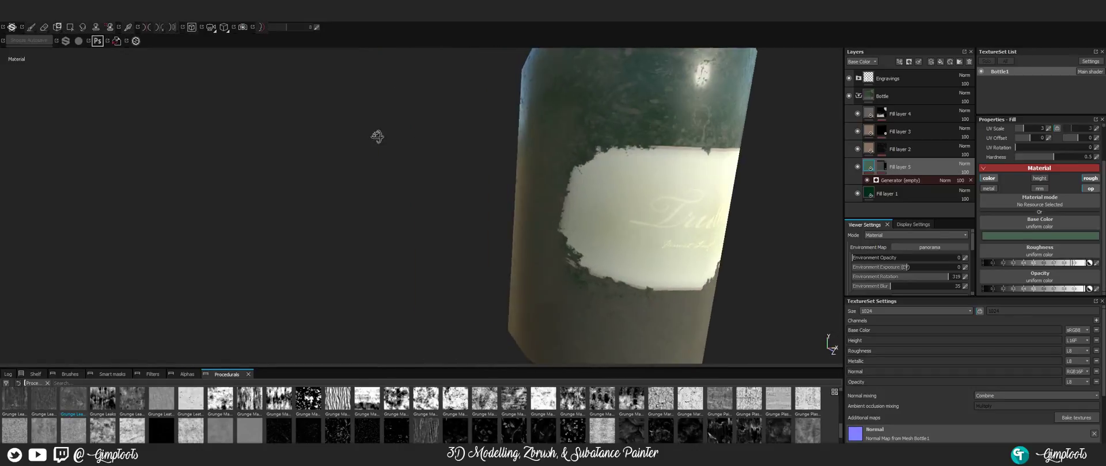
{"action": "middle_click_drag", "start_coordinate": [587, 118], "coordinate": [288, 158], "text": "alt"}
{"action": "right_click_drag", "start_coordinate": [288, 158], "coordinate": [266, 115], "text": "alt"}
{"action": "left_click_drag", "start_coordinate": [266, 115], "coordinate": [288, 155], "text": "alt"}
{"action": "middle_click_drag", "start_coordinate": [288, 156], "coordinate": [363, 200], "text": "alt"}
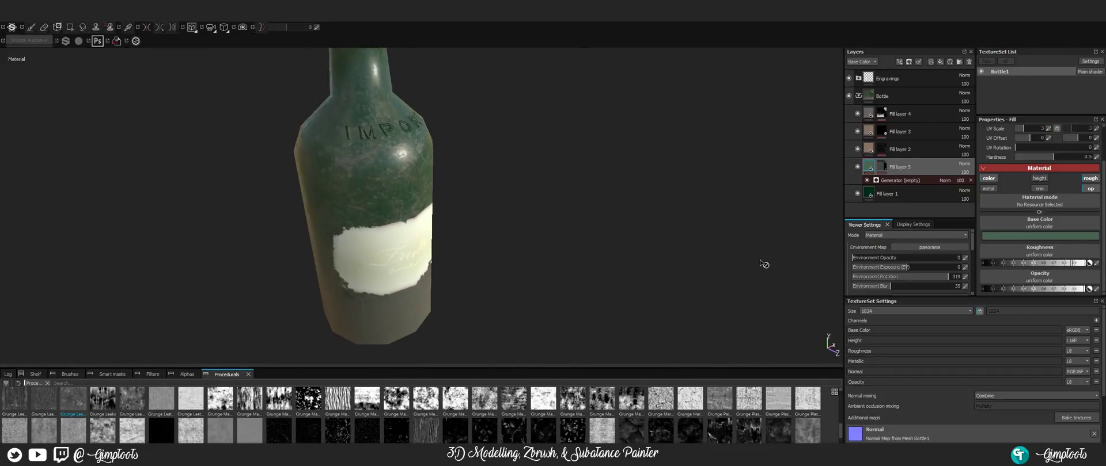
- Set Fill layer 5's roughness to a mid grey and rotate the environment lighting to check the shoulder
{"action": "left_click_drag", "start_coordinate": [1078, 262], "coordinate": [915, 252]}
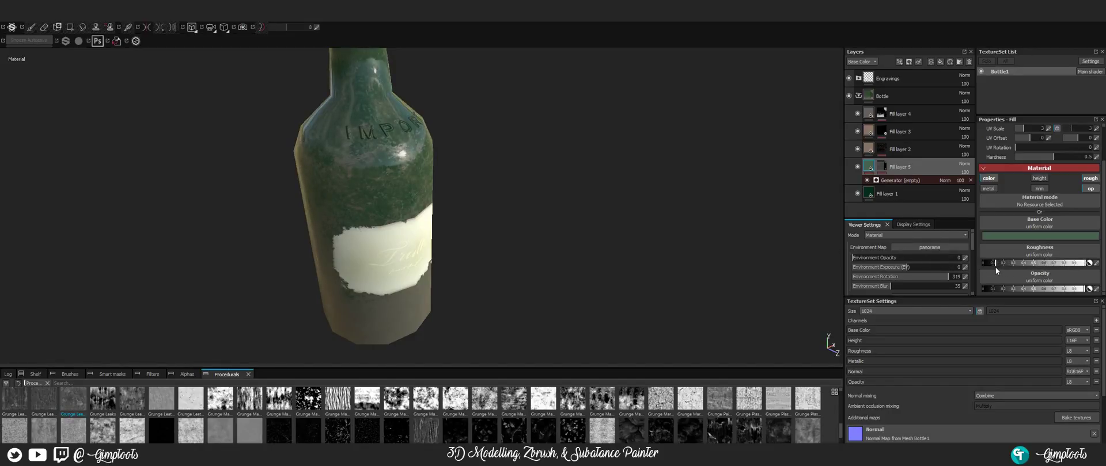
{"action": "left_click_drag", "start_coordinate": [987, 264], "coordinate": [1037, 264]}
{"action": "left_click_drag", "start_coordinate": [518, 144], "coordinate": [506, 158], "text": "alt"}
{"action": "right_click_drag", "start_coordinate": [506, 158], "coordinate": [494, 173], "text": "shift"}
{"action": "scroll", "coordinate": [436, 187], "scroll_direction": "up", "scroll_amount": 5}
{"action": "middle_click_drag", "start_coordinate": [412, 186], "coordinate": [462, 166], "text": "alt"}
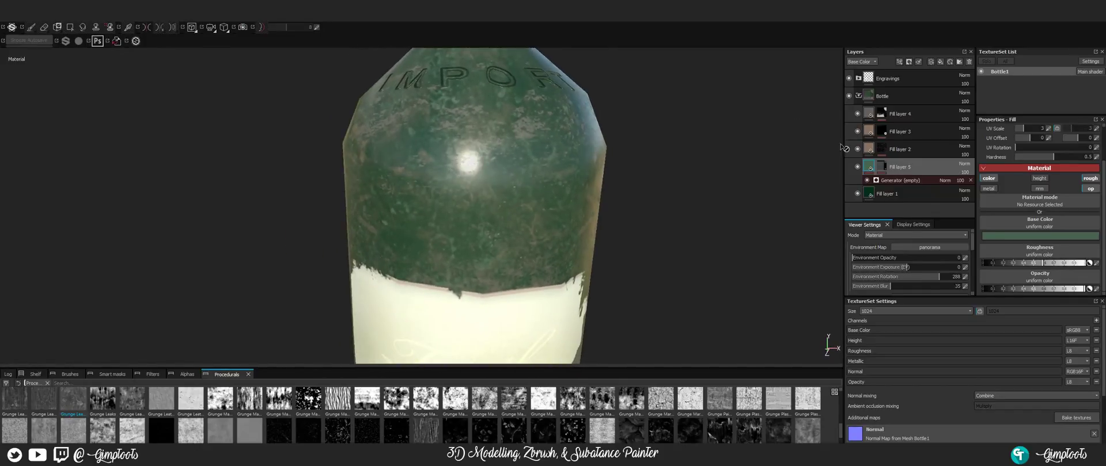
- Try lowering the base glass Fill layer 1's opacity to nearly black and examine the glass around the shoulder and label
{"action": "left_click", "coordinate": [870, 195]}
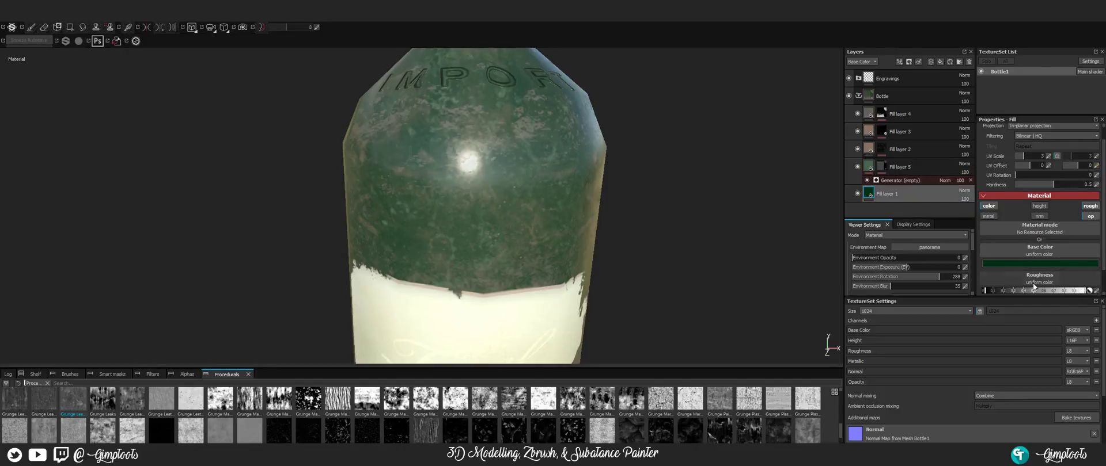
{"action": "scroll", "coordinate": [997, 288], "scroll_direction": "down", "scroll_amount": 1}
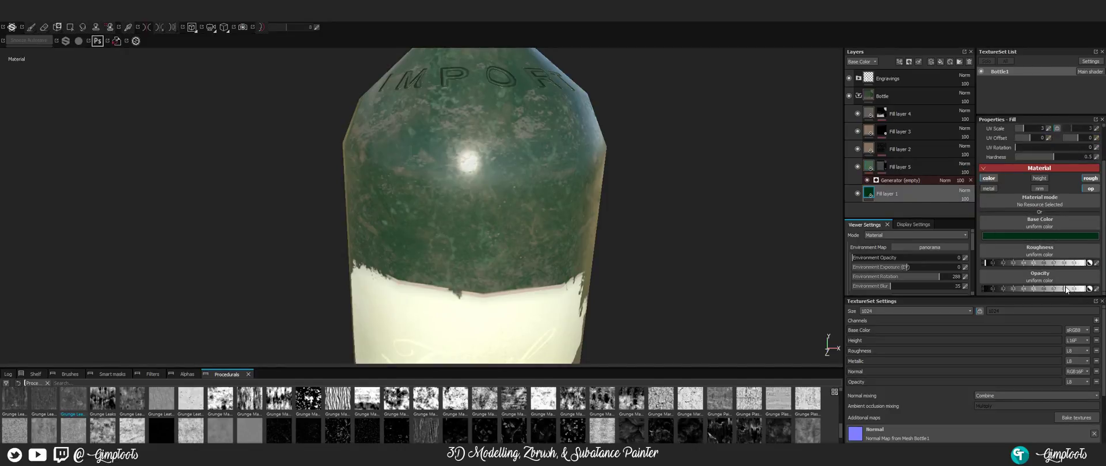
{"action": "left_click_drag", "start_coordinate": [1065, 289], "coordinate": [988, 289]}
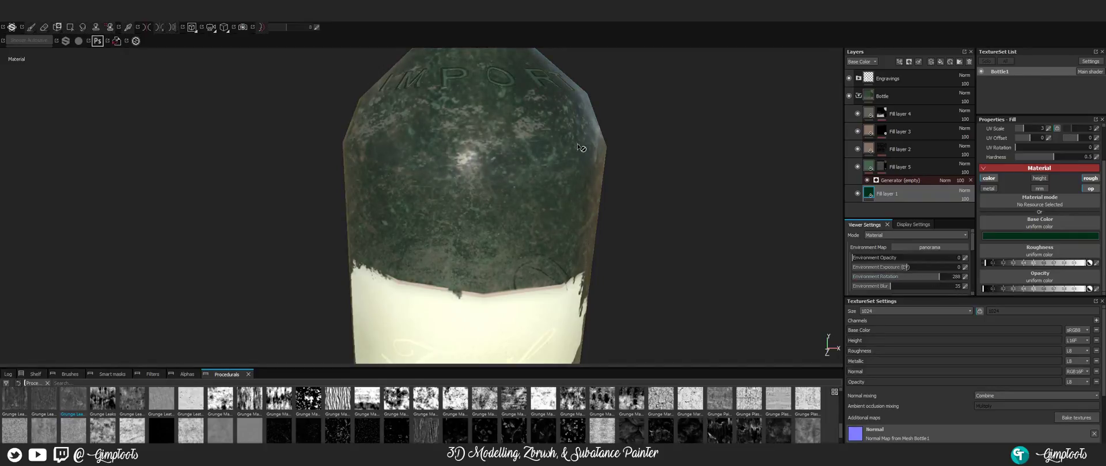
{"action": "left_click_drag", "start_coordinate": [581, 148], "coordinate": [605, 176], "text": "alt"}
{"action": "scroll", "coordinate": [576, 167], "scroll_direction": "down", "scroll_amount": 6}
{"action": "left_click_drag", "start_coordinate": [535, 144], "coordinate": [477, 133], "text": "alt"}
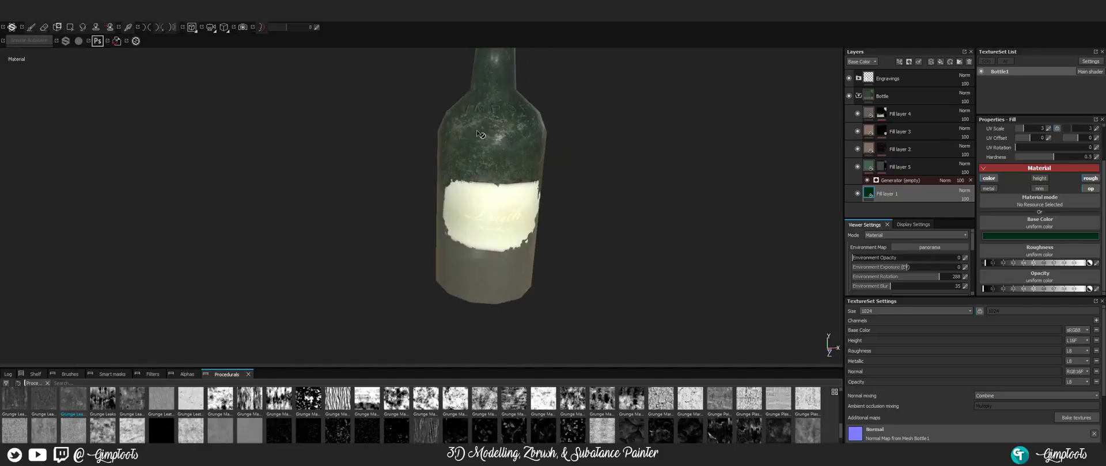
{"action": "scroll", "coordinate": [543, 118], "scroll_direction": "up", "scroll_amount": 5}
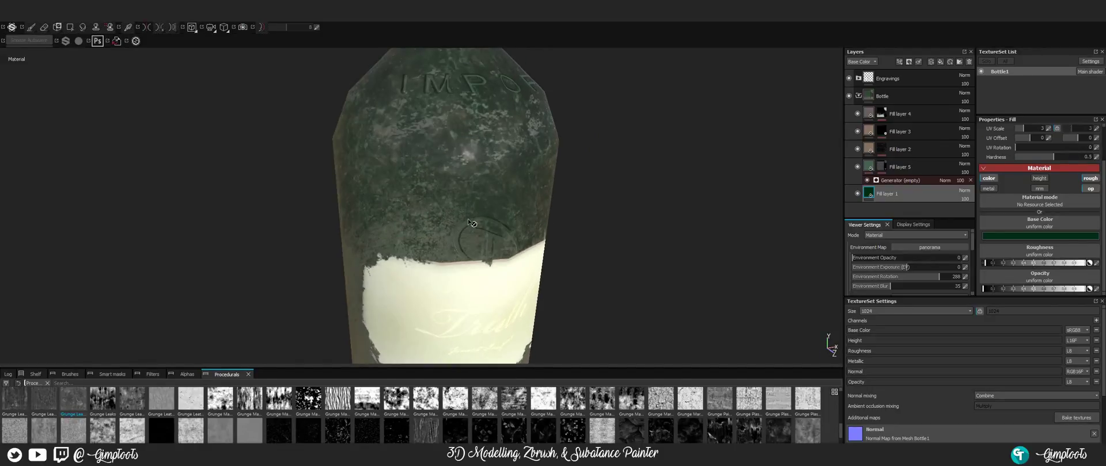
{"action": "mouse_move", "coordinate": [471, 223]}
{"action": "left_mouse_down", "text": "alt"}
{"action": "mouse_move", "coordinate": [551, 192]}
{"action": "mouse_move", "coordinate": [466, 245]}
{"action": "mouse_move", "coordinate": [444, 196]}
{"action": "mouse_move", "coordinate": [371, 149]}
{"action": "mouse_move", "coordinate": [464, 173]}
{"action": "mouse_move", "coordinate": [464, 231]}
{"action": "left_mouse_up", "text": "alt"}
{"action": "scroll", "coordinate": [403, 161], "scroll_direction": "down", "scroll_amount": 5}
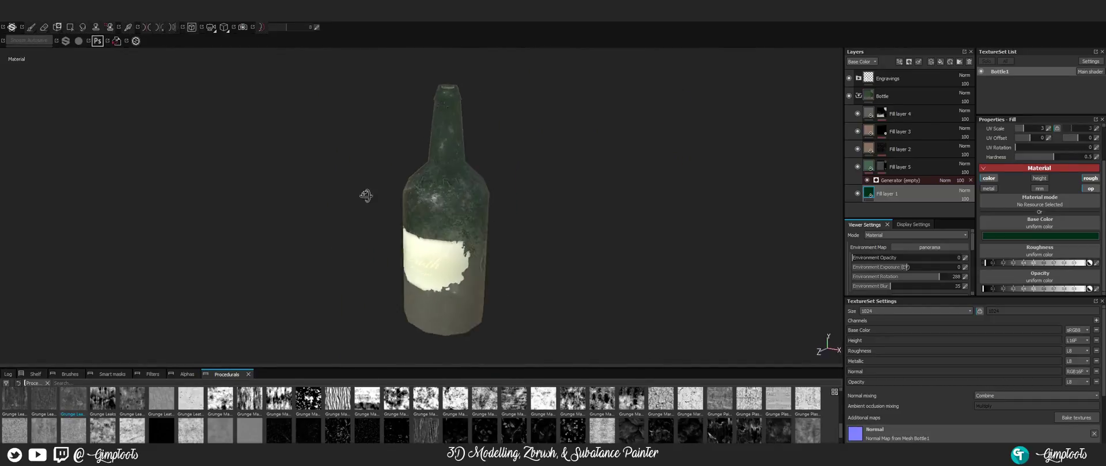
{"action": "left_click_drag", "start_coordinate": [367, 196], "coordinate": [470, 193], "text": "alt"}
{"action": "scroll", "coordinate": [425, 213], "scroll_direction": "up", "scroll_amount": 6}
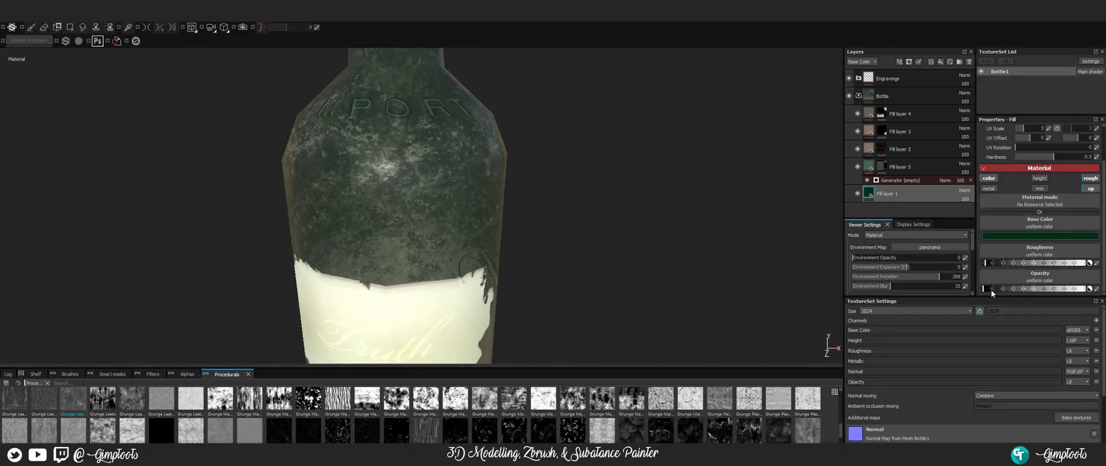
- Raise Fill layer 1's opacity to a light grey and check the glass under rotated environment lighting
{"action": "left_click_drag", "start_coordinate": [989, 290], "coordinate": [1002, 292]}
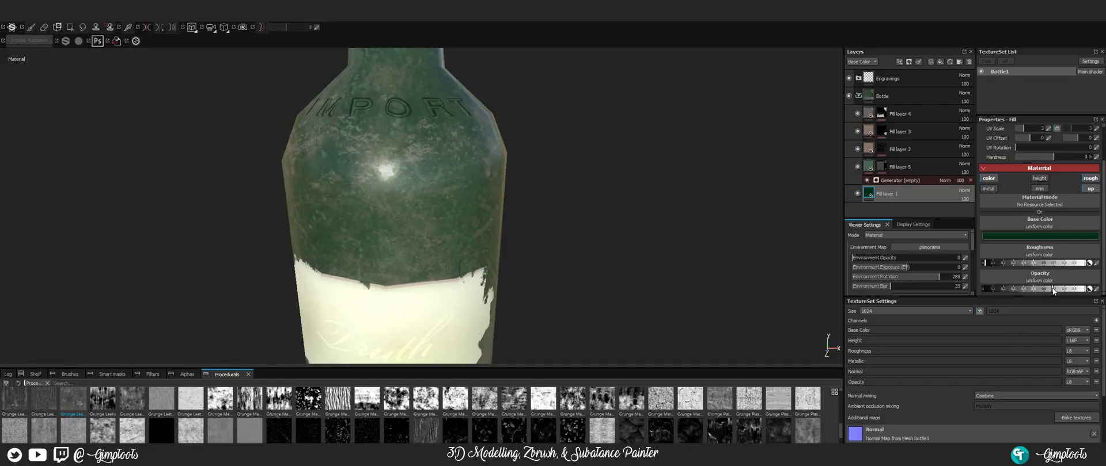
{"action": "scroll", "coordinate": [539, 205], "scroll_direction": "up", "scroll_amount": 1}
{"action": "scroll", "coordinate": [539, 206], "scroll_direction": "down", "scroll_amount": 3}
{"action": "left_click_drag", "start_coordinate": [392, 227], "coordinate": [513, 235], "text": "alt"}
{"action": "right_click_drag", "start_coordinate": [369, 168], "coordinate": [403, 191], "text": "shift"}
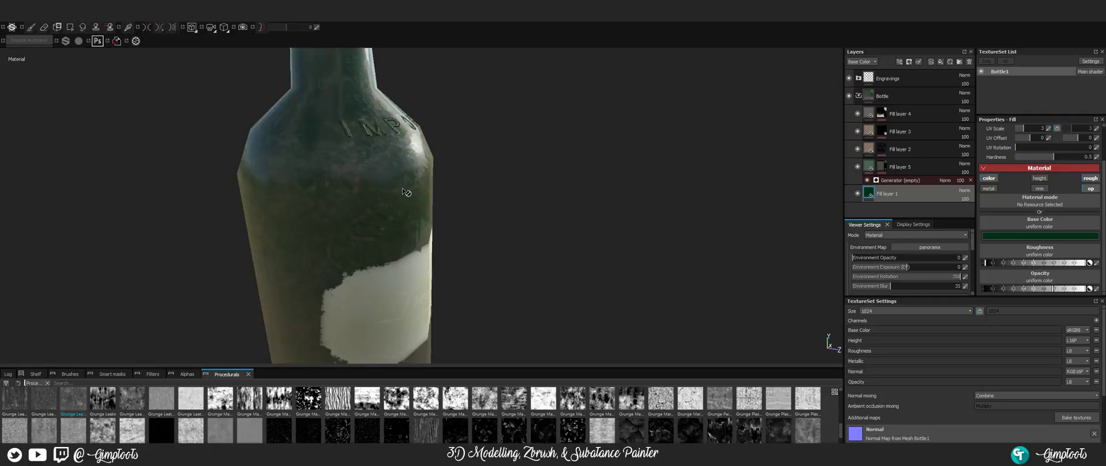
{"action": "left_click_drag", "start_coordinate": [403, 191], "coordinate": [448, 211], "text": "alt"}
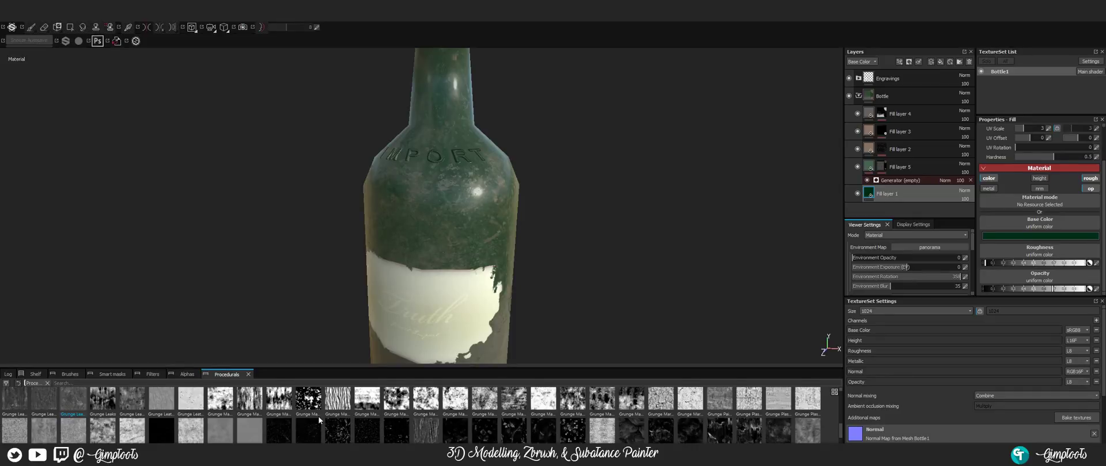
- Replace the Grunge Leak Spots procedural in Fill layer 5's mask with Grunge Leak Large
{"action": "mouse_move", "coordinate": [56, 392]}
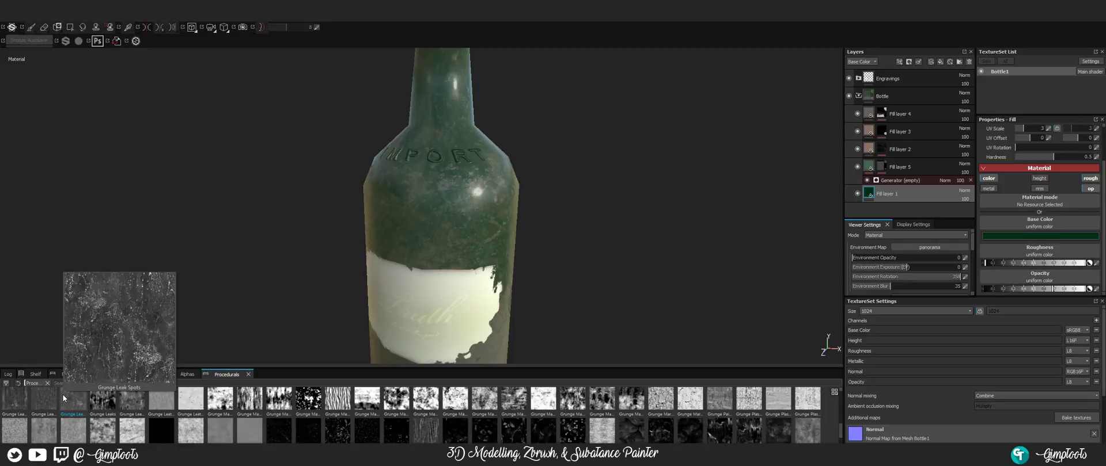
{"action": "mouse_move", "coordinate": [10, 401]}
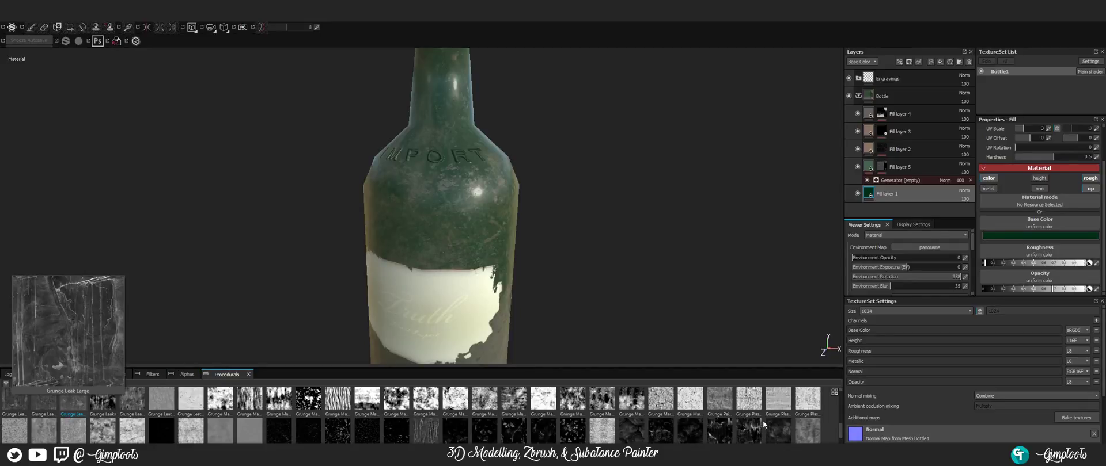
{"action": "left_click", "coordinate": [881, 167]}
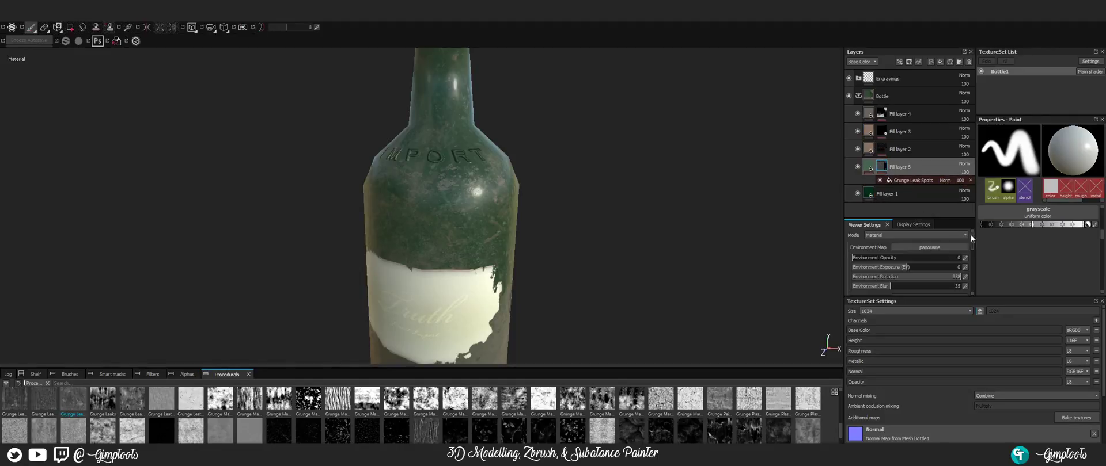
{"action": "left_click", "coordinate": [903, 180]}
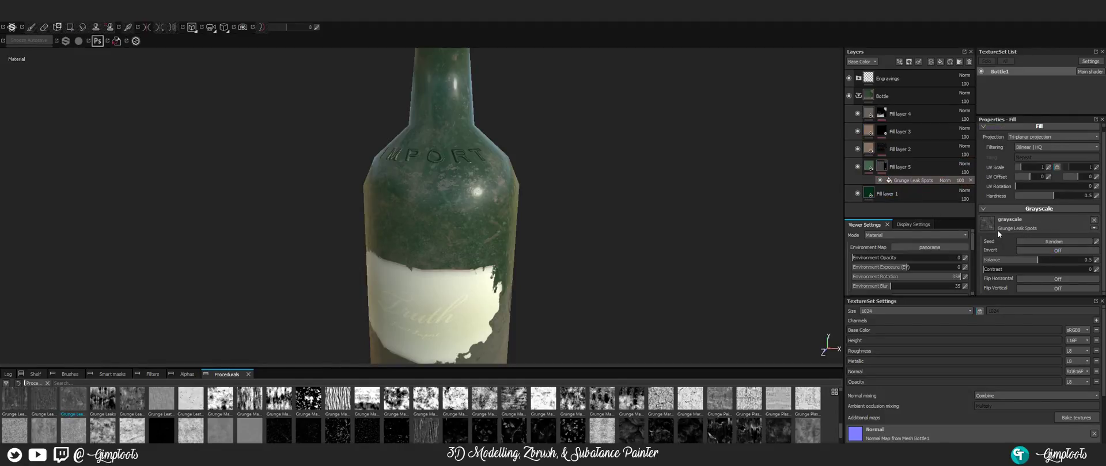
{"action": "left_click_drag", "start_coordinate": [19, 405], "coordinate": [1029, 227]}
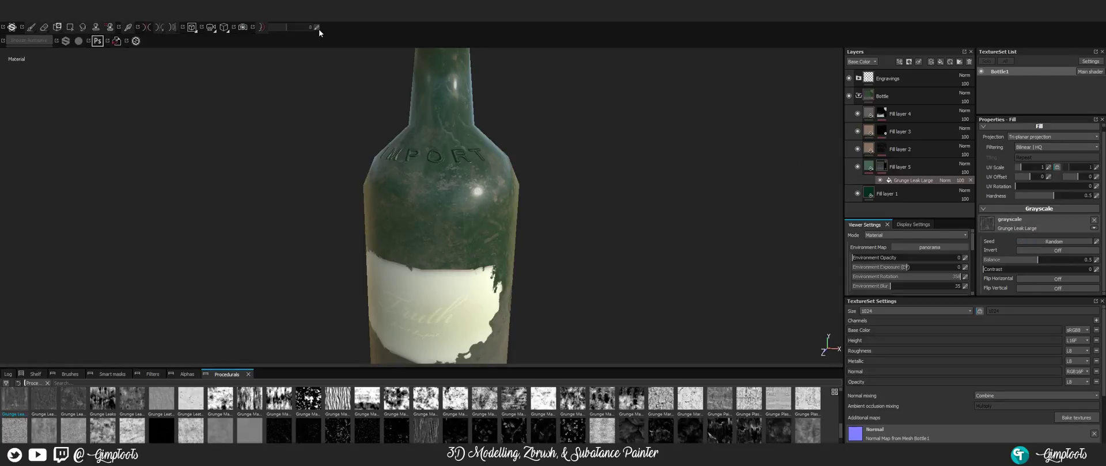
- Examine the leak streaks on the bottle's neck and around the IMPORT lettering, up close and from a distance
{"action": "right_click_drag", "start_coordinate": [413, 98], "coordinate": [508, 122], "text": "alt"}
{"action": "left_click_drag", "start_coordinate": [515, 119], "coordinate": [438, 144], "text": "alt"}
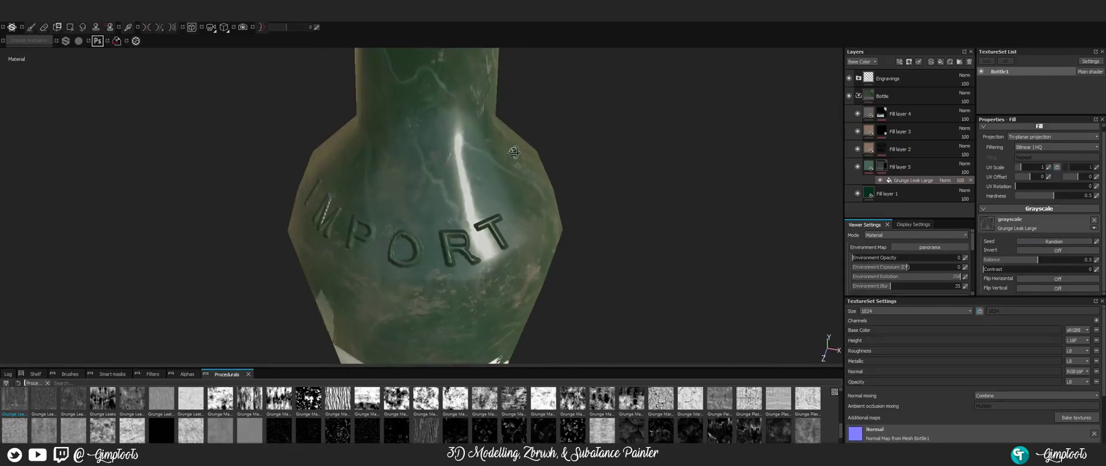
{"action": "middle_click_drag", "start_coordinate": [437, 144], "coordinate": [488, 84], "text": "alt"}
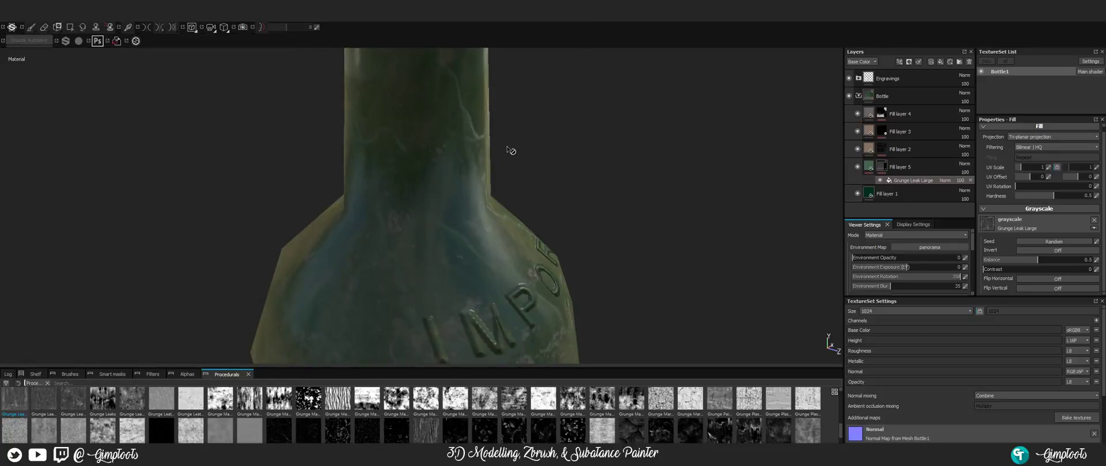
{"action": "left_click_drag", "start_coordinate": [529, 158], "coordinate": [463, 188], "text": "alt"}
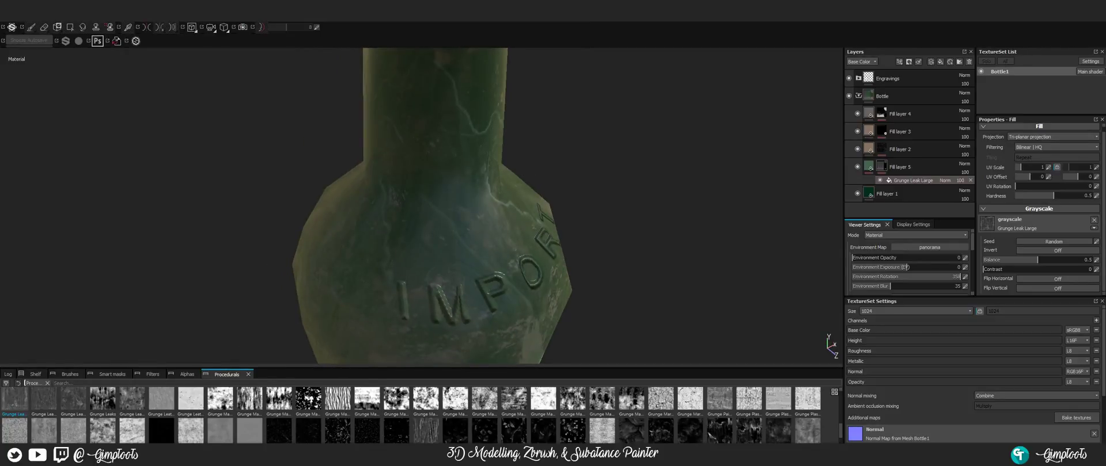
{"action": "scroll", "coordinate": [403, 202], "scroll_direction": "down", "scroll_amount": 6}
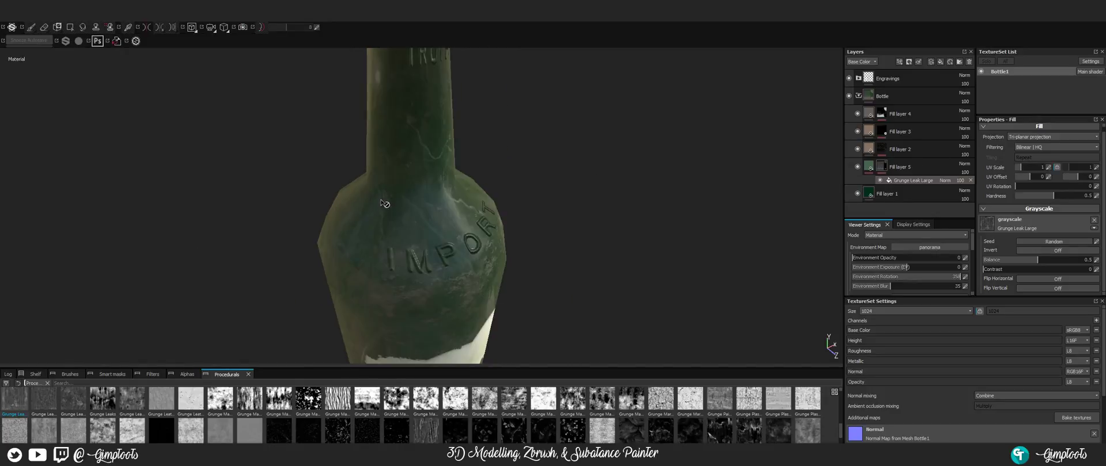
{"action": "left_click_drag", "start_coordinate": [421, 231], "coordinate": [376, 181], "text": "alt"}
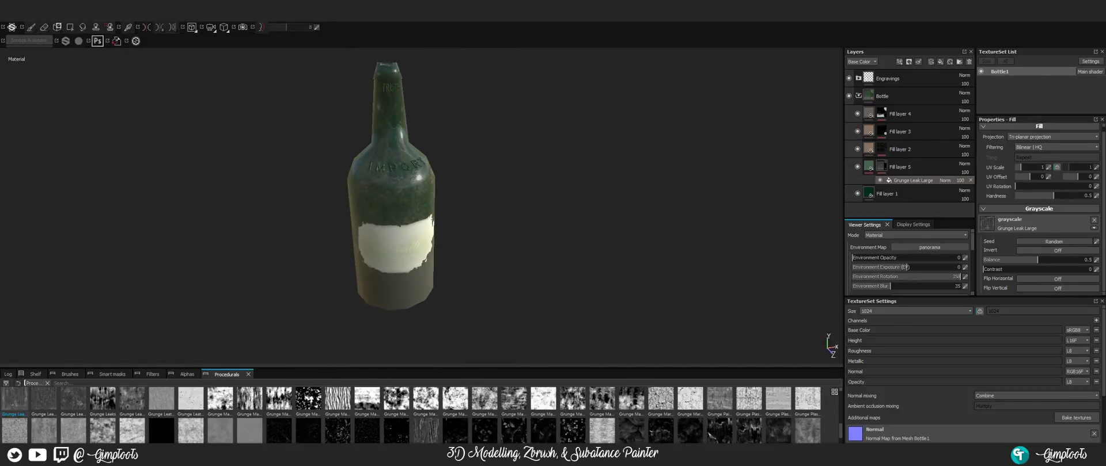
{"action": "right_click_drag", "start_coordinate": [389, 245], "coordinate": [476, 223], "text": "alt"}
{"action": "mouse_move", "coordinate": [476, 222]}
{"action": "left_mouse_down", "text": "alt"}
{"action": "mouse_move", "coordinate": [379, 253]}
{"action": "mouse_move", "coordinate": [539, 251]}
{"action": "mouse_move", "coordinate": [471, 230]}
{"action": "left_mouse_up", "text": "alt"}
{"action": "right_click_drag", "start_coordinate": [472, 230], "coordinate": [516, 195], "text": "alt"}
{"action": "left_click_drag", "start_coordinate": [516, 196], "coordinate": [414, 265], "text": "alt"}
{"action": "right_click_drag", "start_coordinate": [415, 264], "coordinate": [430, 238], "text": "alt"}
{"action": "left_click_drag", "start_coordinate": [427, 237], "coordinate": [409, 227], "text": "alt"}
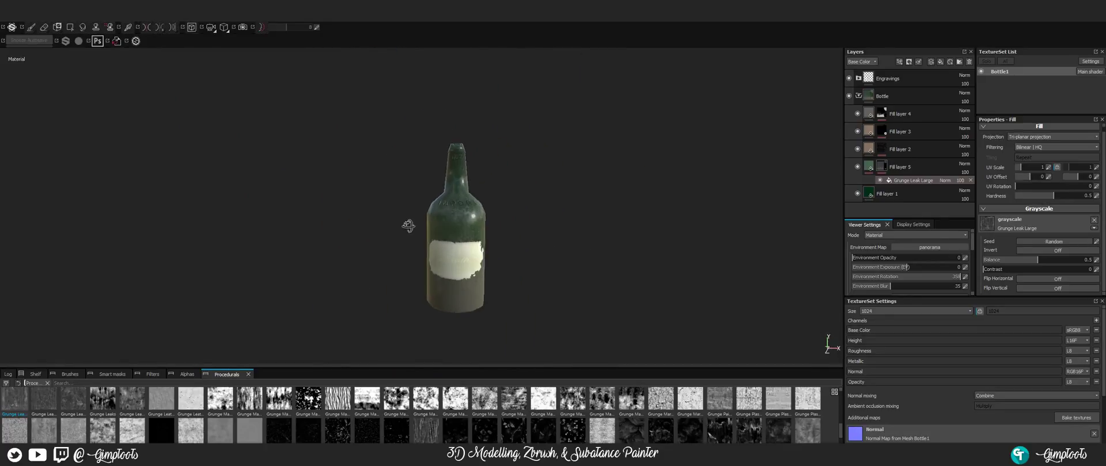
- Inspect how the leak dirt reads on the shoulder above the label and on the whole bottle
{"action": "right_click_drag", "start_coordinate": [409, 227], "coordinate": [554, 264], "text": "alt"}
{"action": "left_click_drag", "start_coordinate": [554, 263], "coordinate": [440, 131], "text": "alt"}
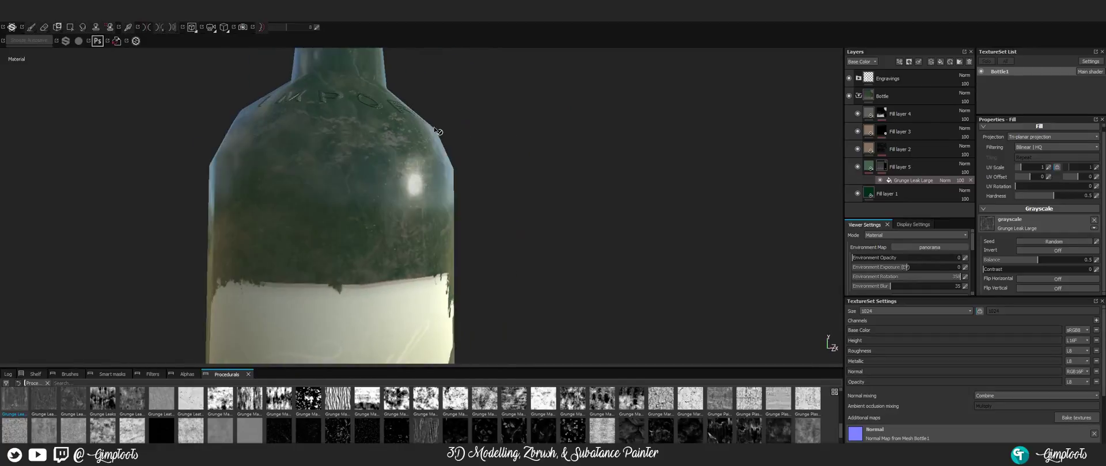
{"action": "middle_click_drag", "start_coordinate": [440, 130], "coordinate": [448, 259], "text": "alt"}
{"action": "left_click_drag", "start_coordinate": [426, 173], "coordinate": [397, 222], "text": "alt"}
{"action": "middle_click_drag", "start_coordinate": [397, 222], "coordinate": [437, 256], "text": "alt"}
{"action": "left_click_drag", "start_coordinate": [437, 256], "coordinate": [401, 211], "text": "alt"}
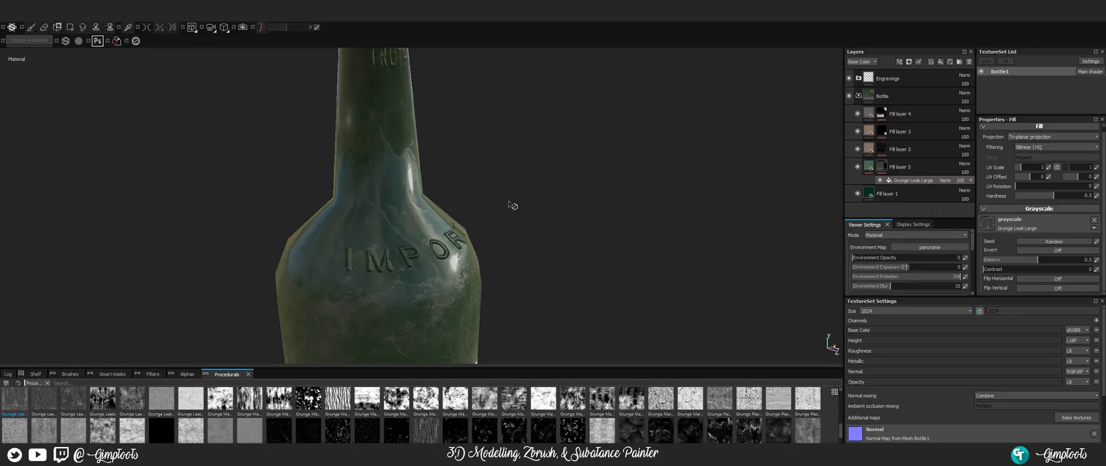
{"action": "right_click_drag", "start_coordinate": [513, 206], "coordinate": [433, 237], "text": "alt"}
{"action": "left_click_drag", "start_coordinate": [433, 237], "coordinate": [391, 268], "text": "alt"}
{"action": "middle_click_drag", "start_coordinate": [391, 269], "coordinate": [429, 191], "text": "alt"}
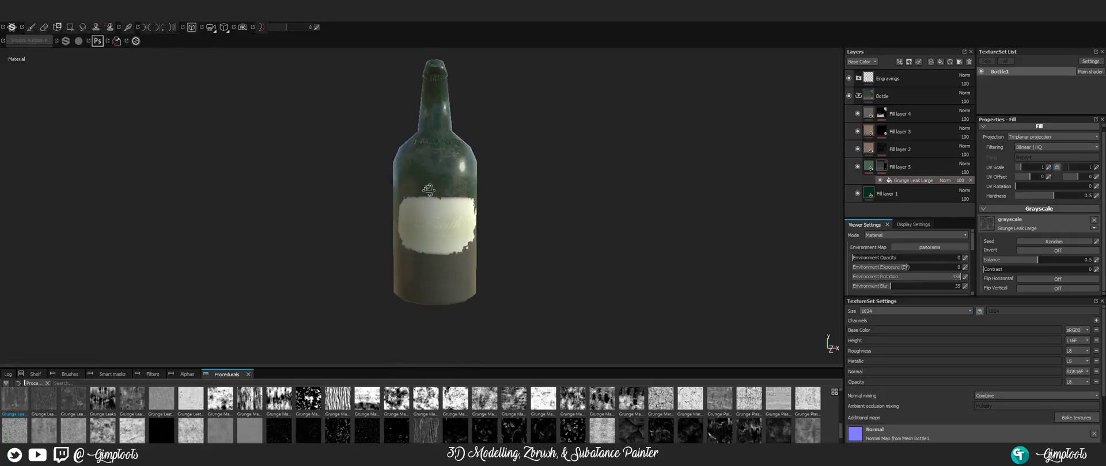
- Examine the bottle's underside, label, back and TRUTH neck lettering with the leak dirt applied
{"action": "left_click_drag", "start_coordinate": [428, 190], "coordinate": [446, 209], "text": "alt"}
{"action": "middle_click_drag", "start_coordinate": [447, 208], "coordinate": [633, 219], "text": "alt"}
{"action": "left_click_drag", "start_coordinate": [633, 219], "coordinate": [521, 197], "text": "alt"}
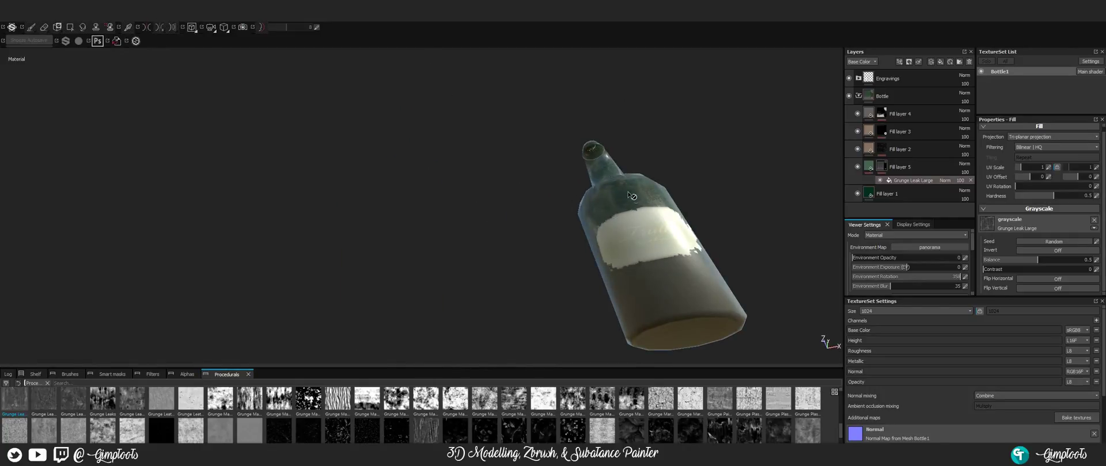
{"action": "left_click_drag", "start_coordinate": [632, 195], "coordinate": [643, 247], "text": "alt"}
{"action": "middle_click_drag", "start_coordinate": [643, 247], "coordinate": [487, 201], "text": "alt"}
{"action": "scroll", "coordinate": [498, 268], "scroll_direction": "up", "scroll_amount": 3}
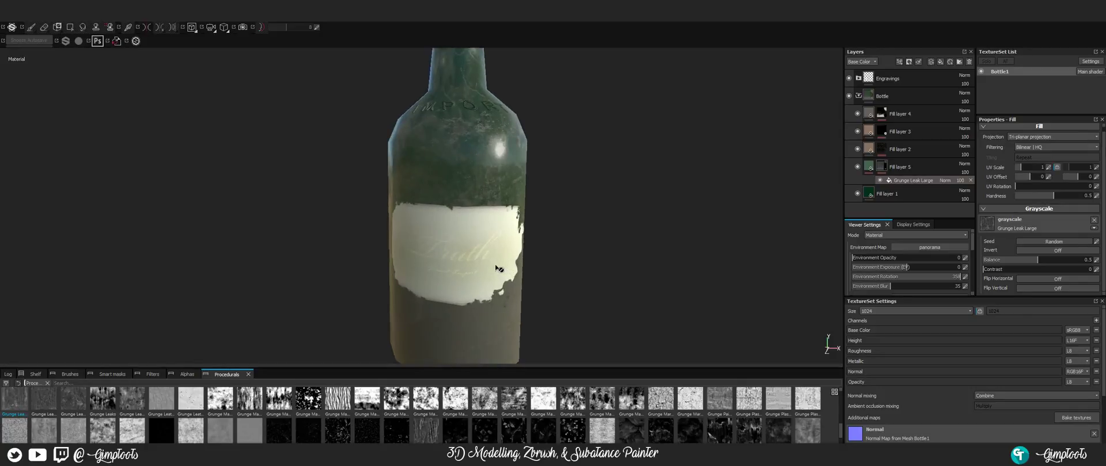
{"action": "scroll", "coordinate": [499, 269], "scroll_direction": "up", "scroll_amount": 3}
{"action": "left_click_drag", "start_coordinate": [487, 201], "coordinate": [607, 168], "text": "alt"}
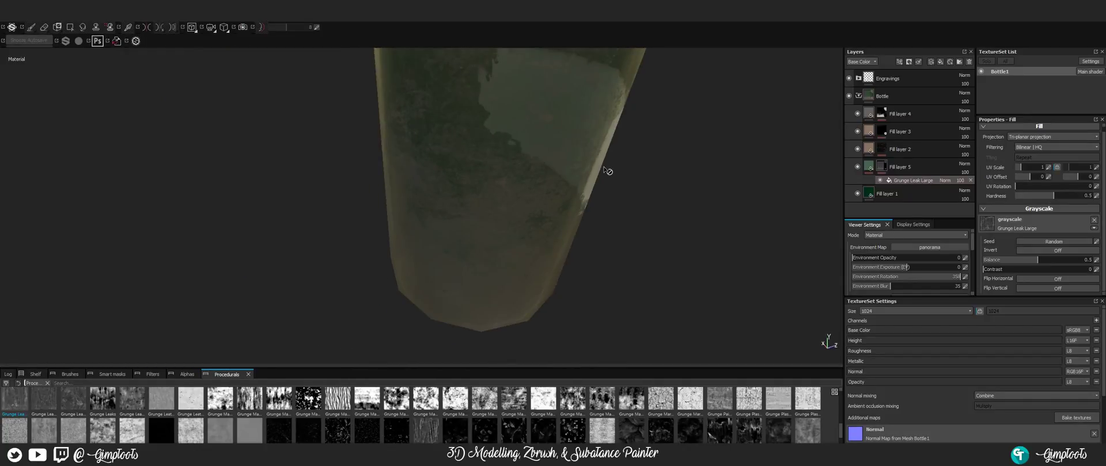
{"action": "left_click_drag", "start_coordinate": [624, 157], "coordinate": [472, 182], "text": "alt"}
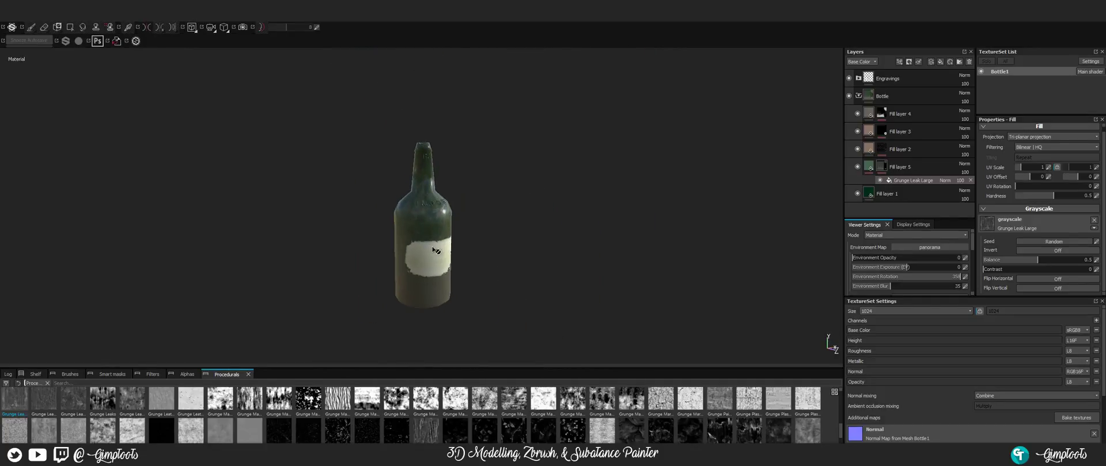
{"action": "right_click_drag", "start_coordinate": [433, 251], "coordinate": [553, 167], "text": "alt"}
{"action": "left_click_drag", "start_coordinate": [573, 153], "coordinate": [466, 142], "text": "alt"}
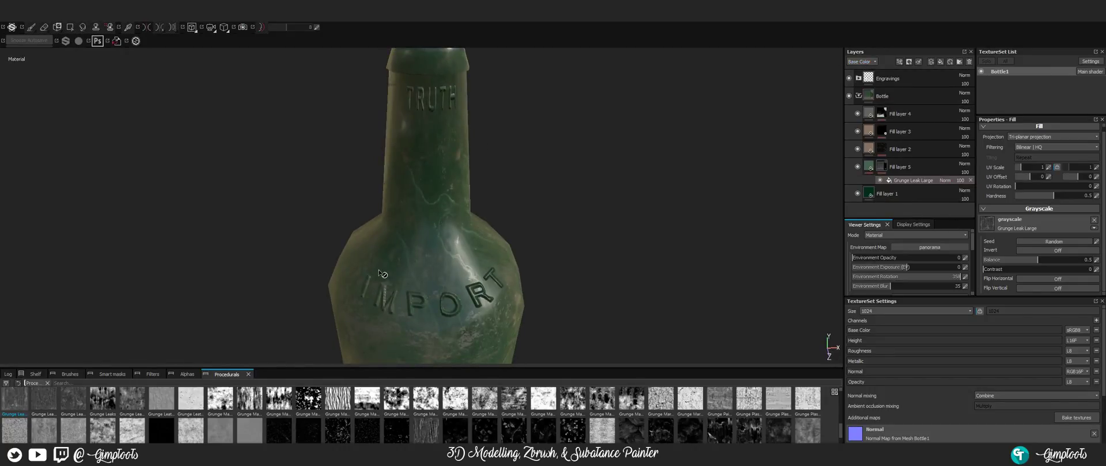
- Examine the dirt on the bottle's neck, shoulder and label, and look at the project maps available for the curvature slot
{"action": "scroll", "coordinate": [427, 177], "scroll_direction": "down", "scroll_amount": 5}
{"action": "scroll", "coordinate": [427, 178], "scroll_direction": "up", "scroll_amount": 2}
{"action": "scroll", "coordinate": [428, 179], "scroll_direction": "down", "scroll_amount": 1}
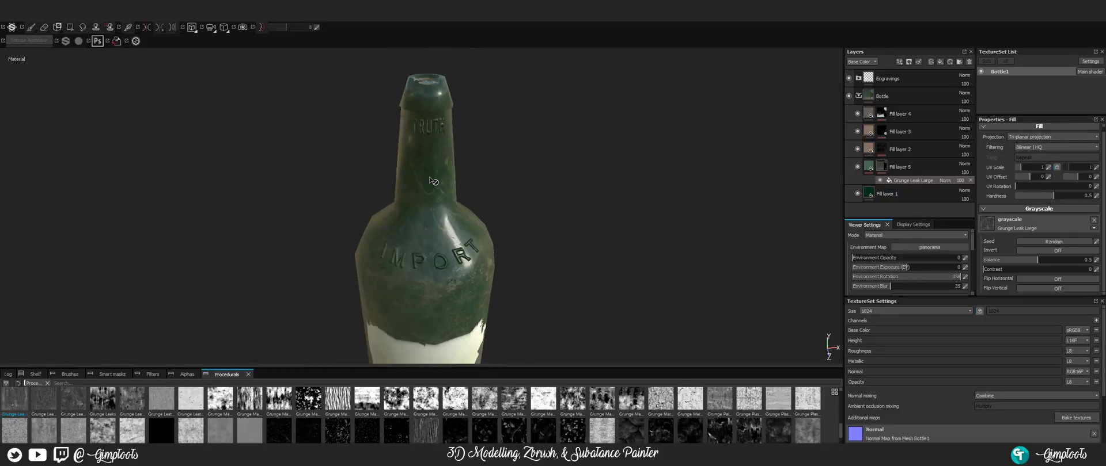
{"action": "scroll", "coordinate": [430, 179], "scroll_direction": "up", "scroll_amount": 1}
{"action": "scroll", "coordinate": [858, 403], "scroll_direction": "down", "scroll_amount": 5}
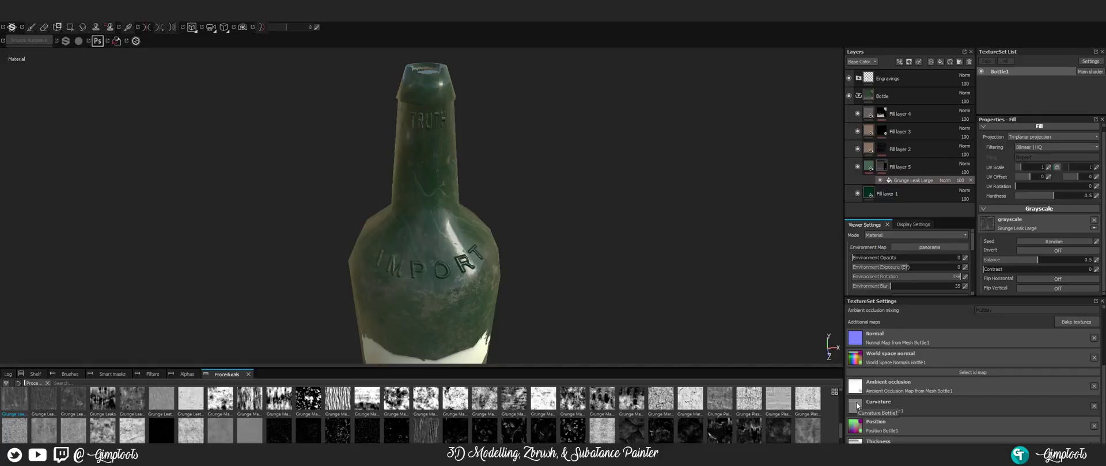
{"action": "left_click", "coordinate": [856, 406]}
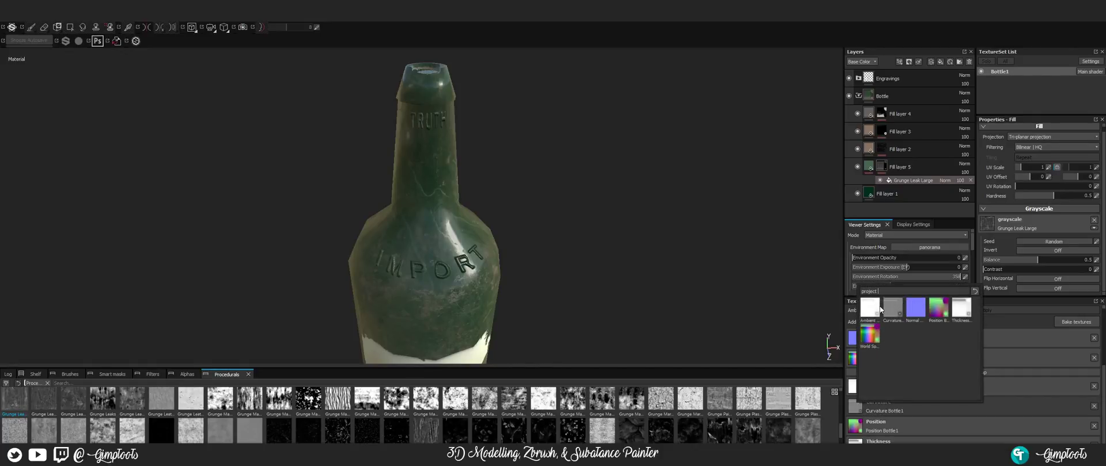
{"action": "mouse_move", "coordinate": [889, 312]}
{"action": "left_click", "coordinate": [1009, 302]}
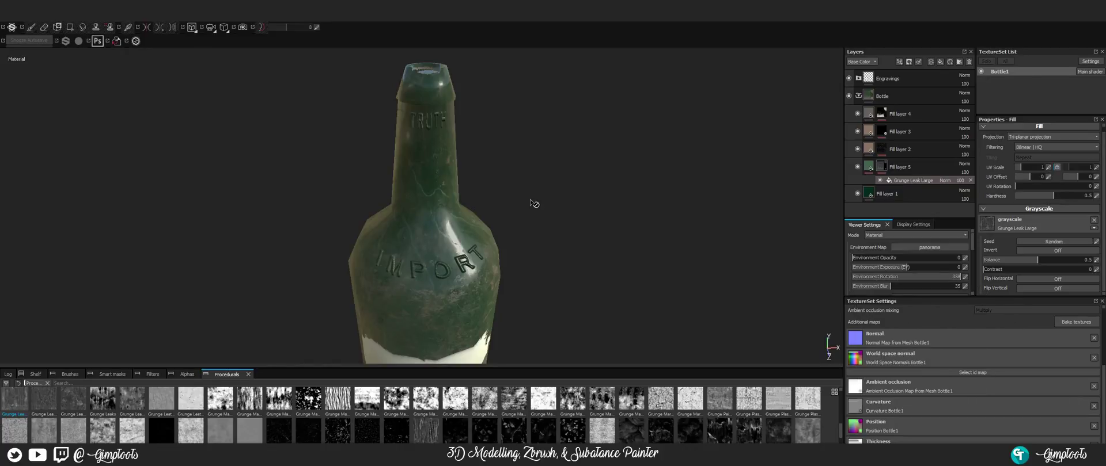
{"action": "left_click_drag", "start_coordinate": [496, 229], "coordinate": [492, 180], "text": "alt"}
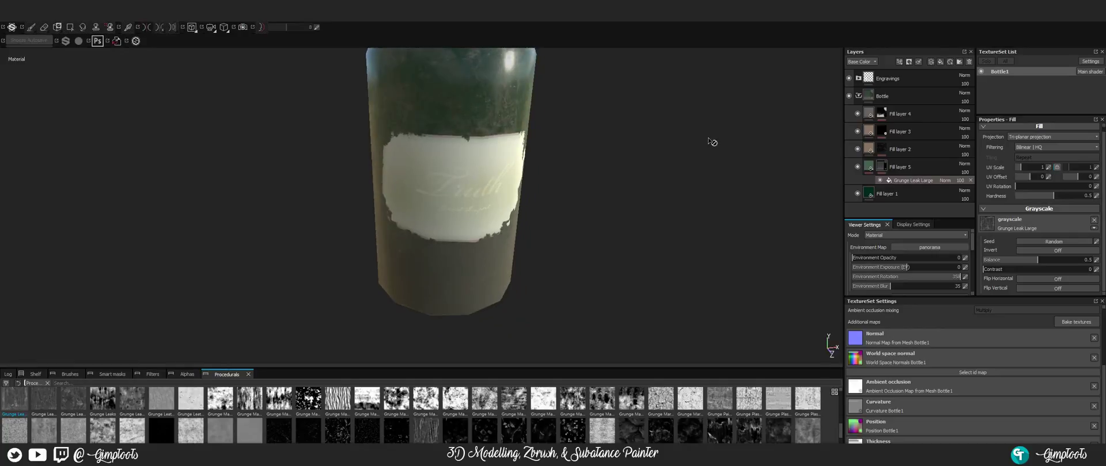
- Add a fill layer at the top of the Bottle group and browse the shelf's procedurals and filters
{"action": "left_click", "coordinate": [924, 110]}
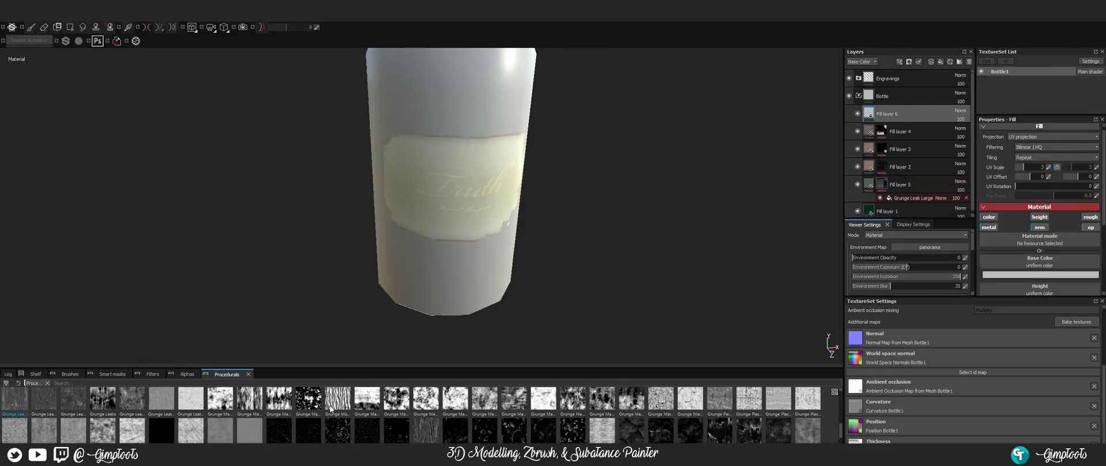
{"action": "scroll", "coordinate": [330, 409], "scroll_direction": "down", "scroll_amount": 3}
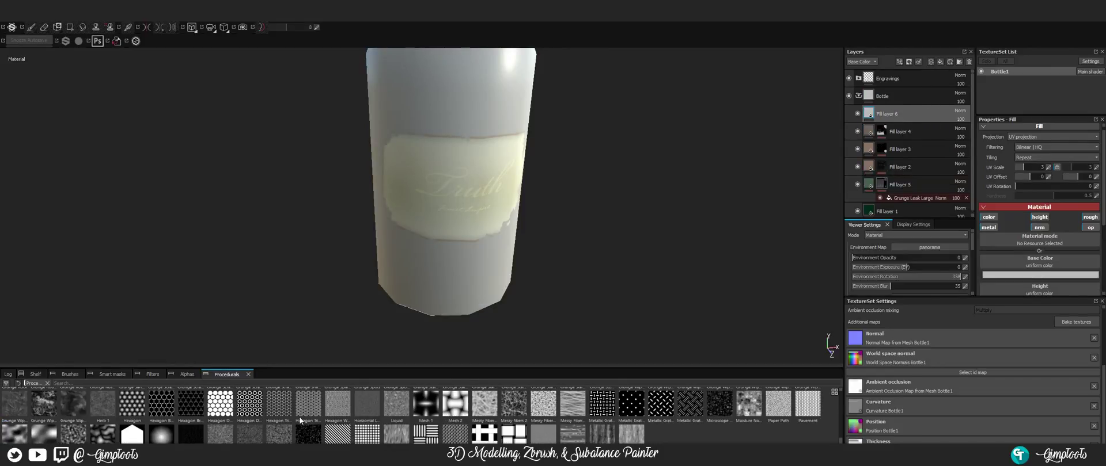
{"action": "scroll", "coordinate": [300, 421], "scroll_direction": "up", "scroll_amount": 10}
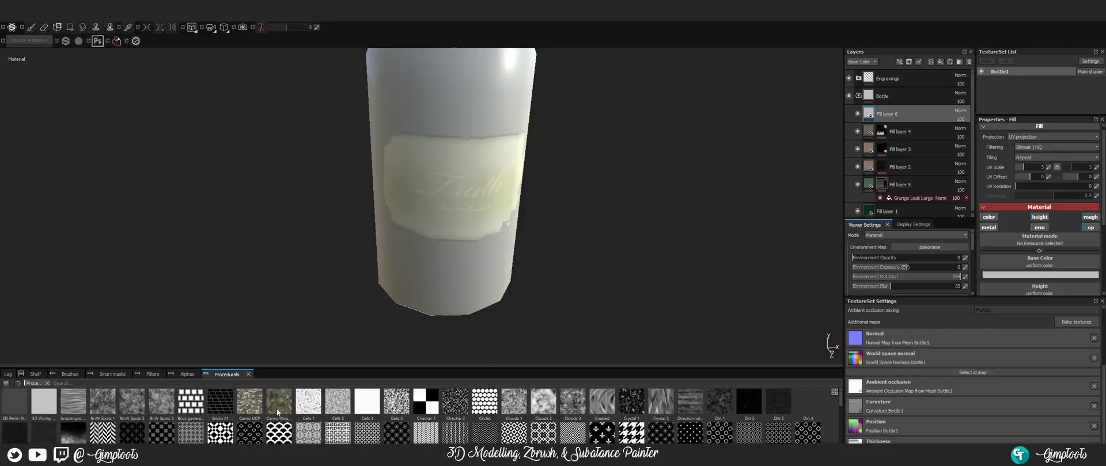
{"action": "left_click", "coordinate": [177, 374]}
{"action": "left_click", "coordinate": [156, 375]}
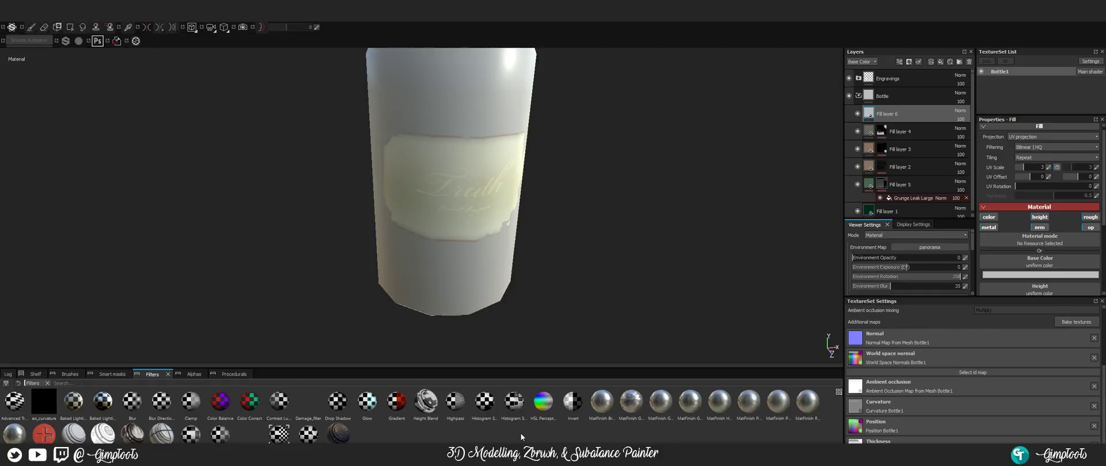
- Give Fill layer 6 a black mask and add a fill effect to that mask
{"action": "right_click", "coordinate": [904, 114]}
{"action": "left_click", "coordinate": [933, 125]}
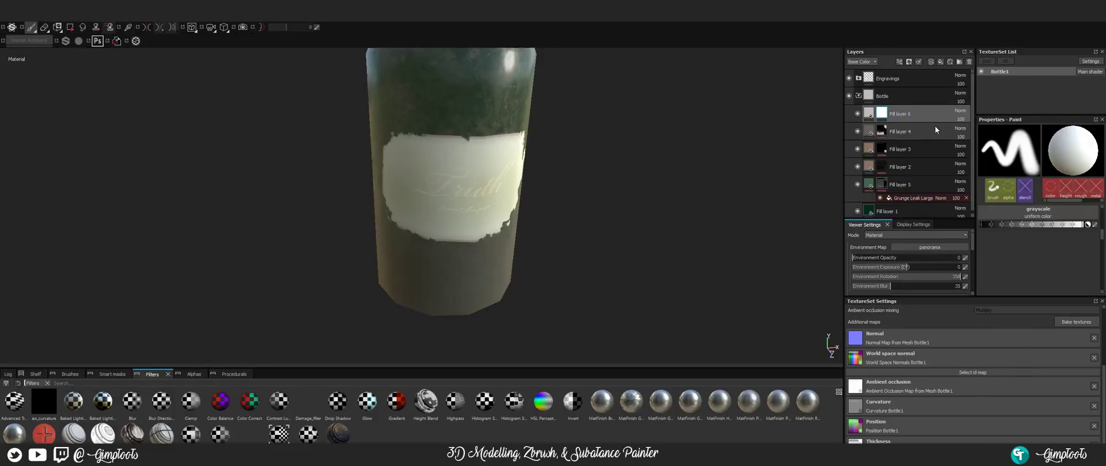
{"action": "right_click", "coordinate": [885, 116]}
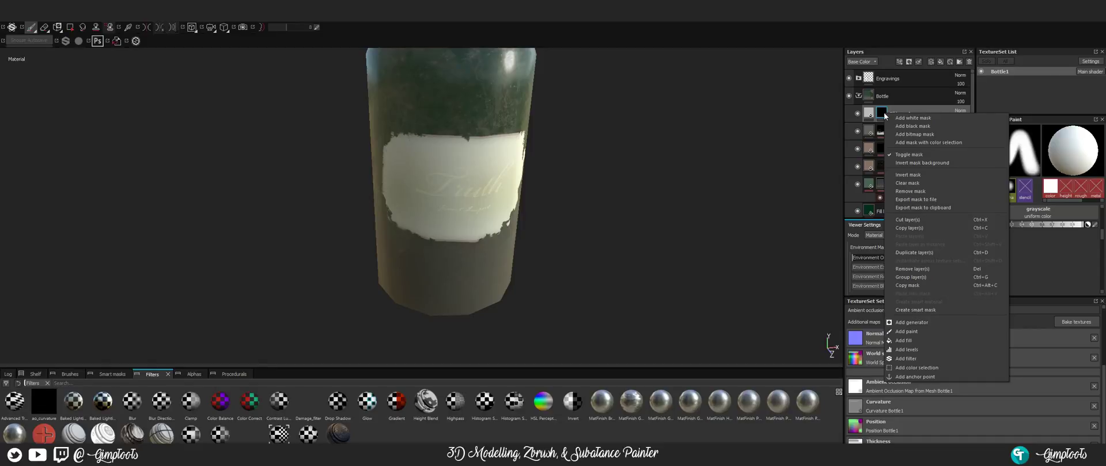
{"action": "left_click", "coordinate": [909, 340]}
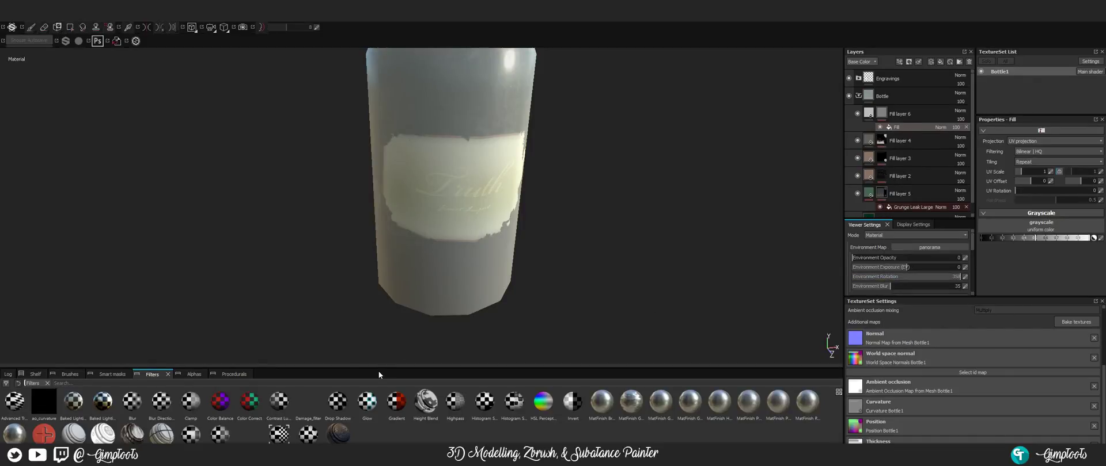
- Try the ao_curvature filter above the fill in Fill layer 6's mask, and remove both mask effects
{"action": "right_click", "coordinate": [918, 125]}
{"action": "left_click", "coordinate": [937, 165]}
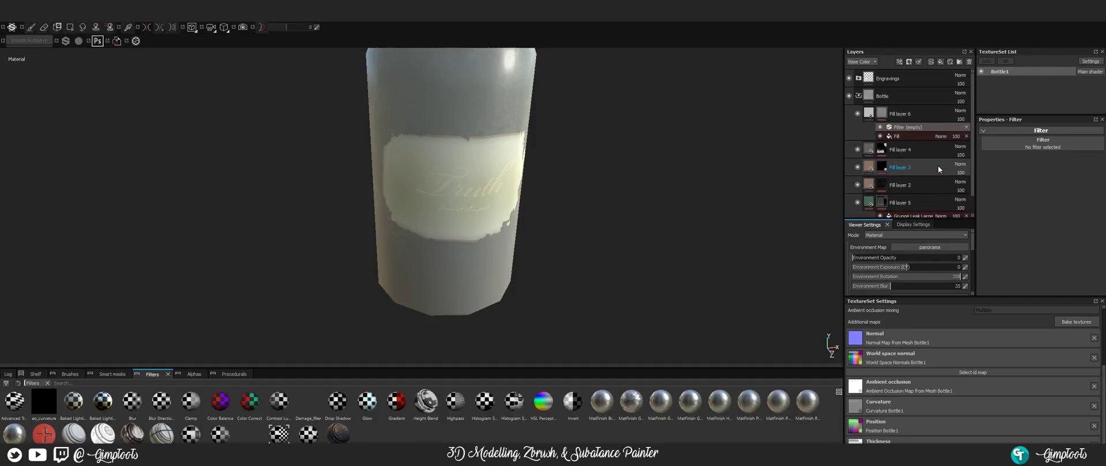
{"action": "left_click_drag", "start_coordinate": [51, 410], "coordinate": [1031, 146]}
{"action": "left_click", "coordinate": [1030, 145]}
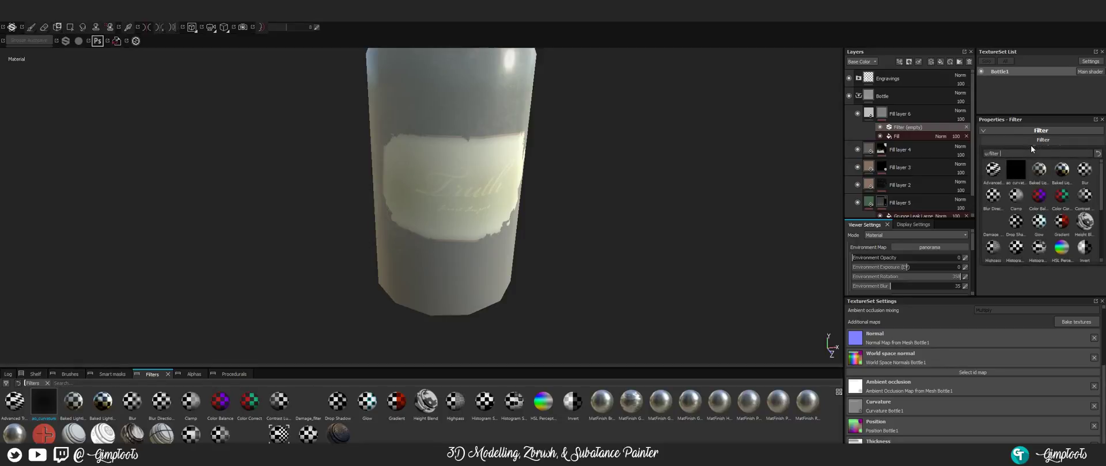
{"action": "left_click", "coordinate": [1025, 168]}
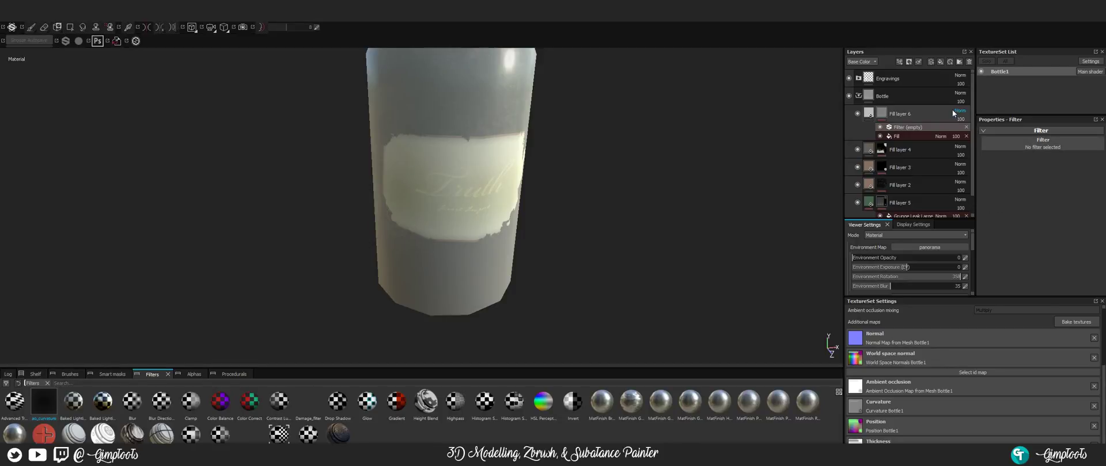
{"action": "left_click", "coordinate": [966, 127]}
{"action": "left_click", "coordinate": [966, 129]}
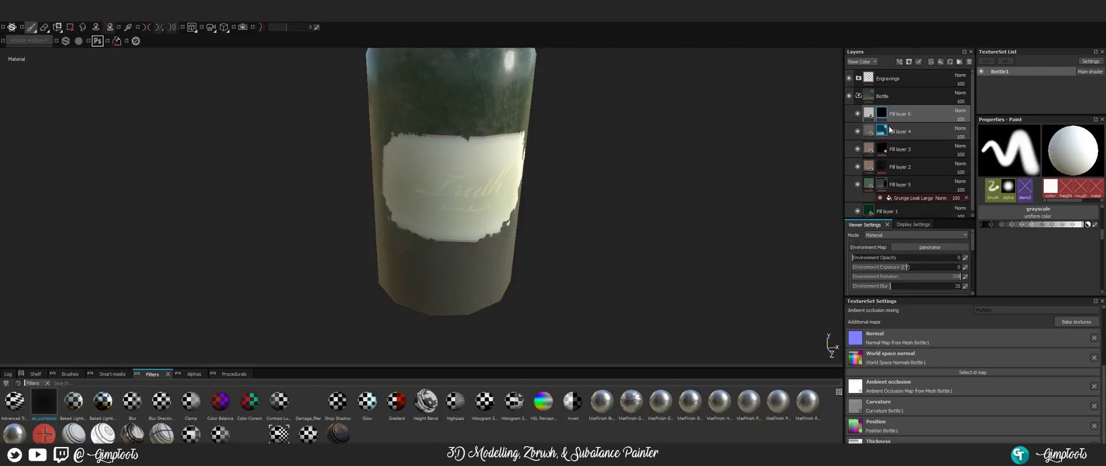
- Add the User0 channel to the Bottle1 texture set
{"action": "right_click", "coordinate": [921, 115]}
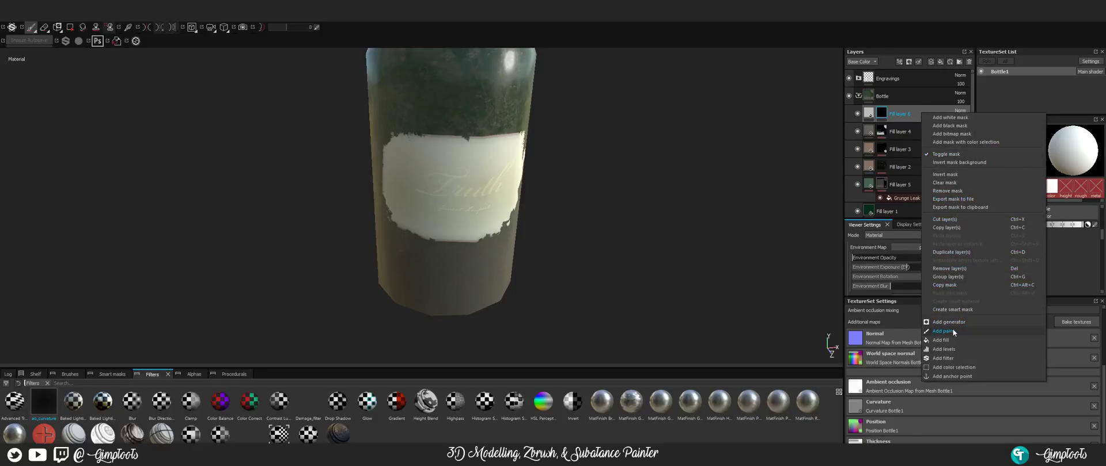
{"action": "left_click", "coordinate": [932, 106]}
{"action": "scroll", "coordinate": [904, 319], "scroll_direction": "up", "scroll_amount": 3}
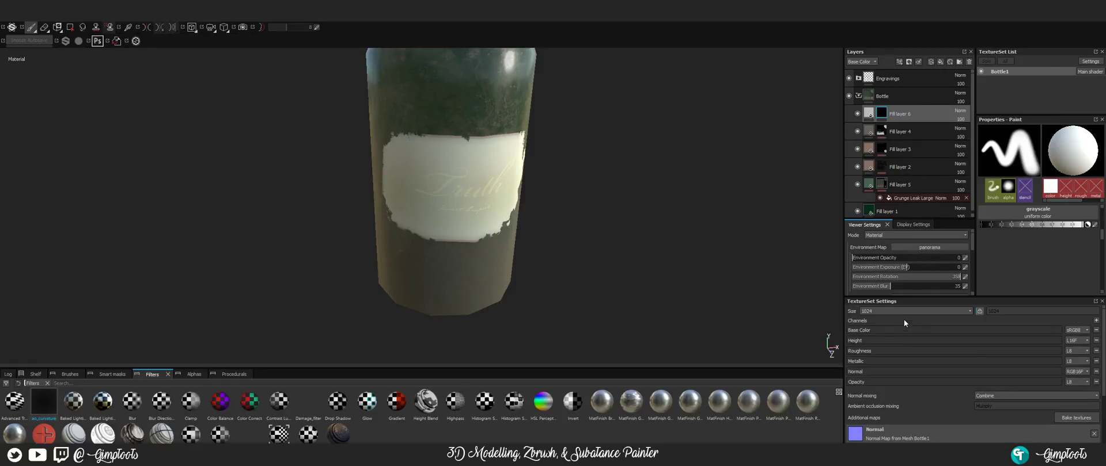
{"action": "left_click", "coordinate": [1096, 320]}
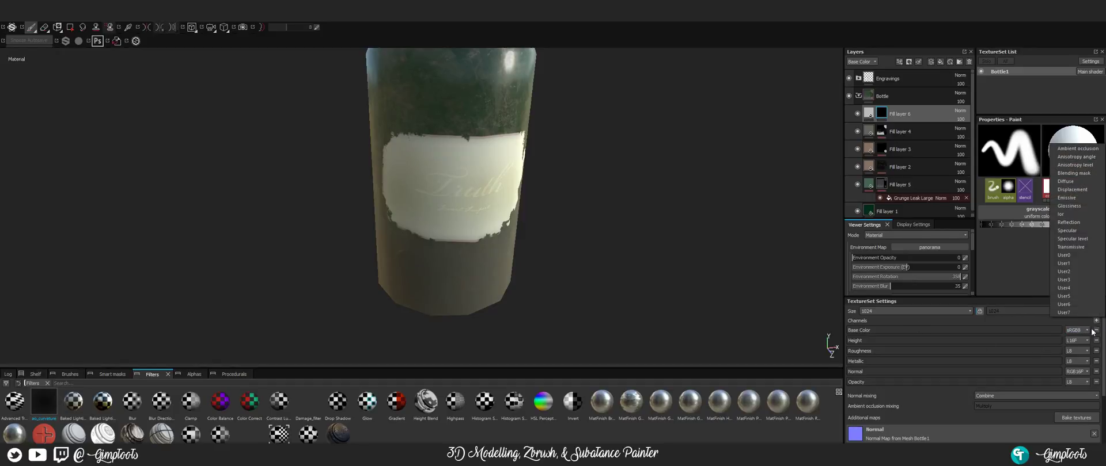
{"action": "left_click", "coordinate": [1069, 254]}
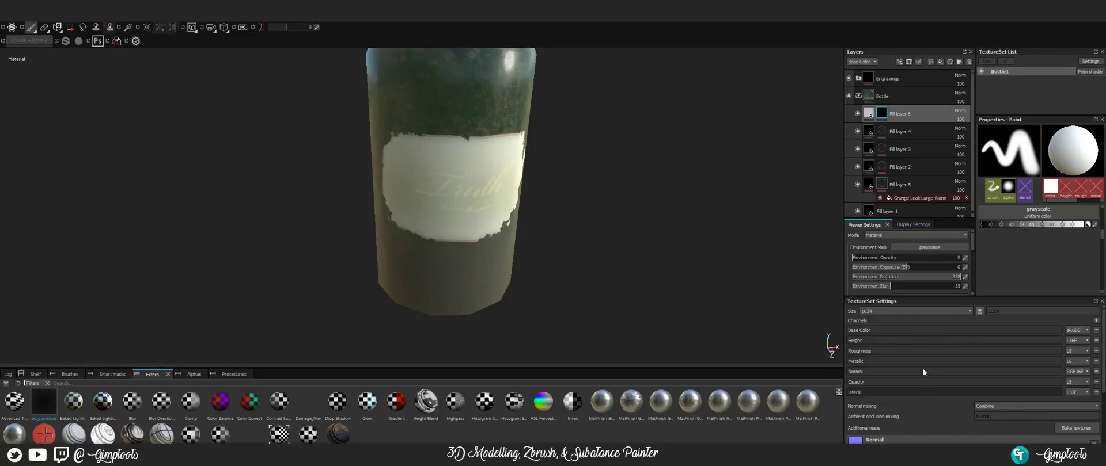
- Add a new filter effect to Fill layer 6's black mask and try assigning ao_curvature to it again
{"action": "left_click", "coordinate": [882, 113]}
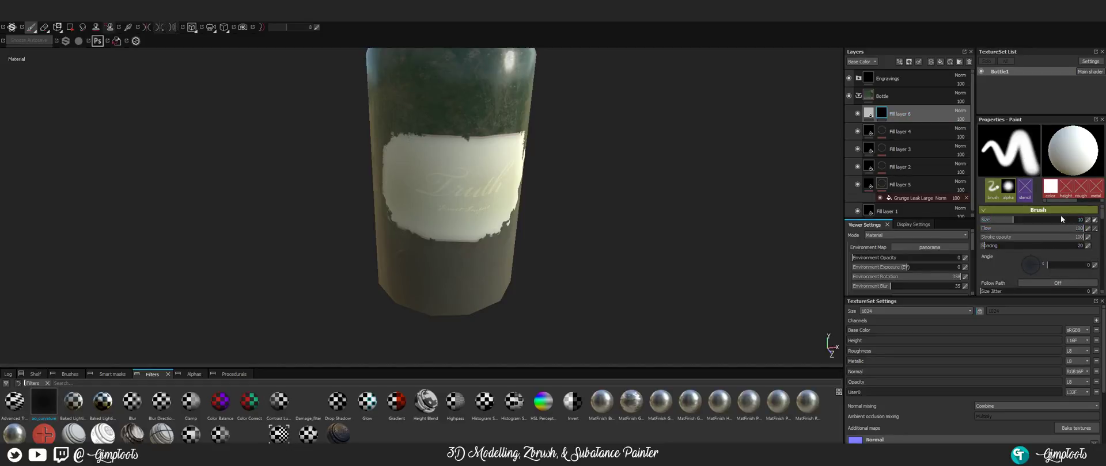
{"action": "scroll", "coordinate": [1049, 258], "scroll_direction": "down", "scroll_amount": 5}
{"action": "scroll", "coordinate": [1049, 258], "scroll_direction": "up", "scroll_amount": 2}
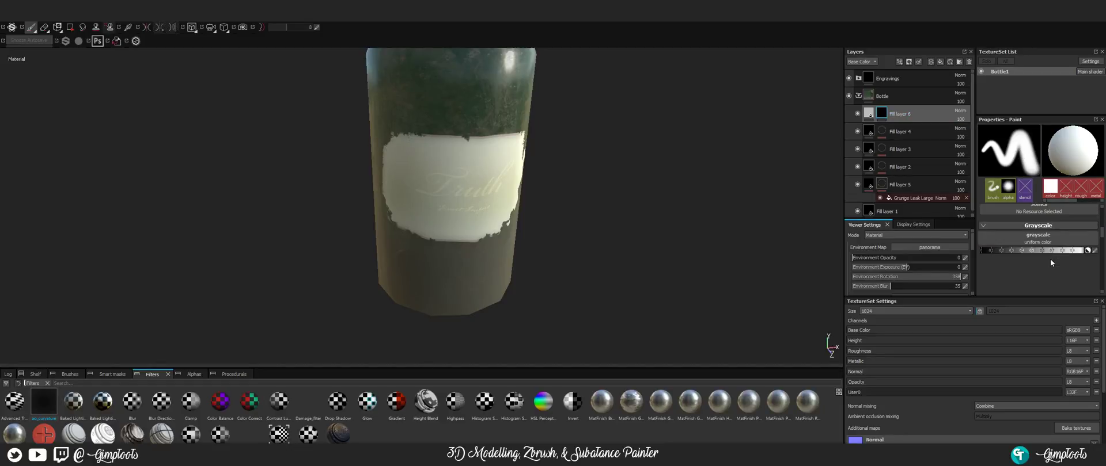
{"action": "right_click", "coordinate": [917, 108]}
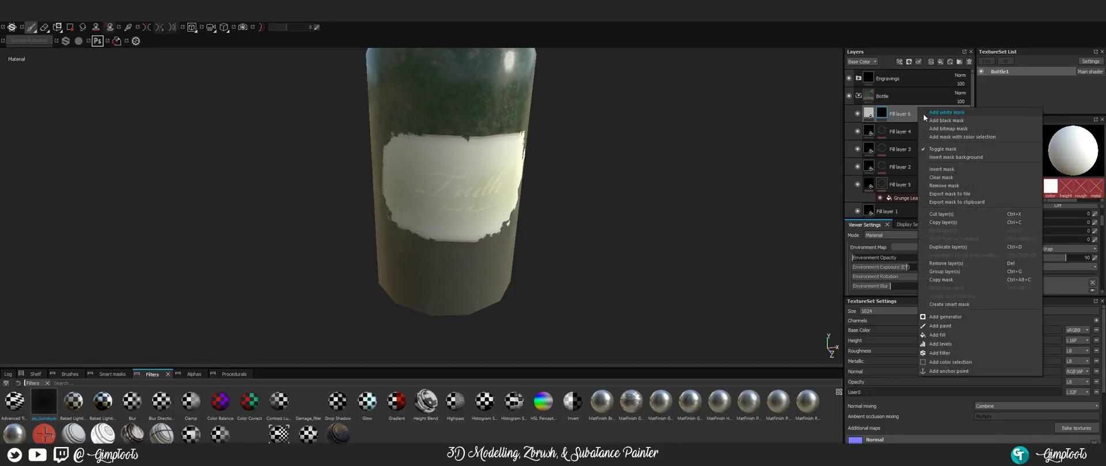
{"action": "left_click", "coordinate": [870, 115]}
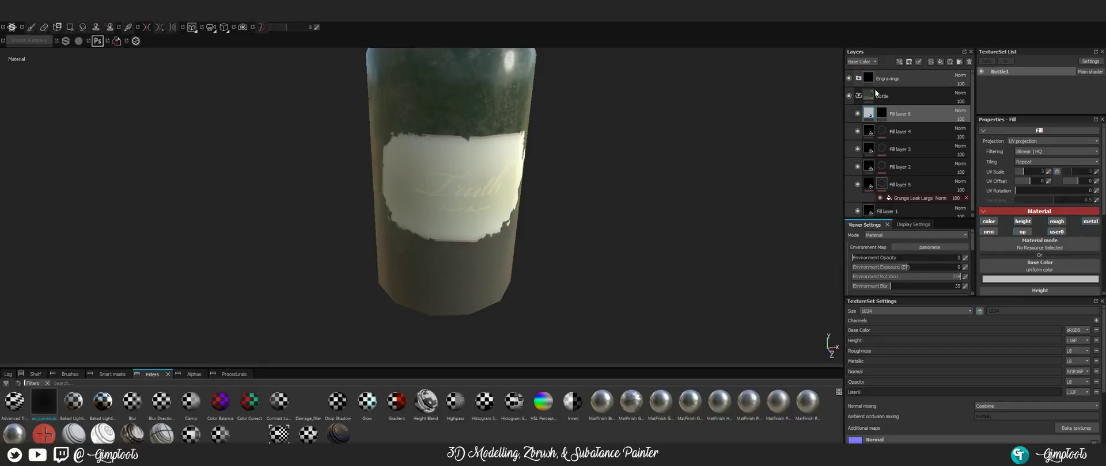
{"action": "left_click", "coordinate": [881, 113]}
{"action": "right_click", "coordinate": [917, 109]}
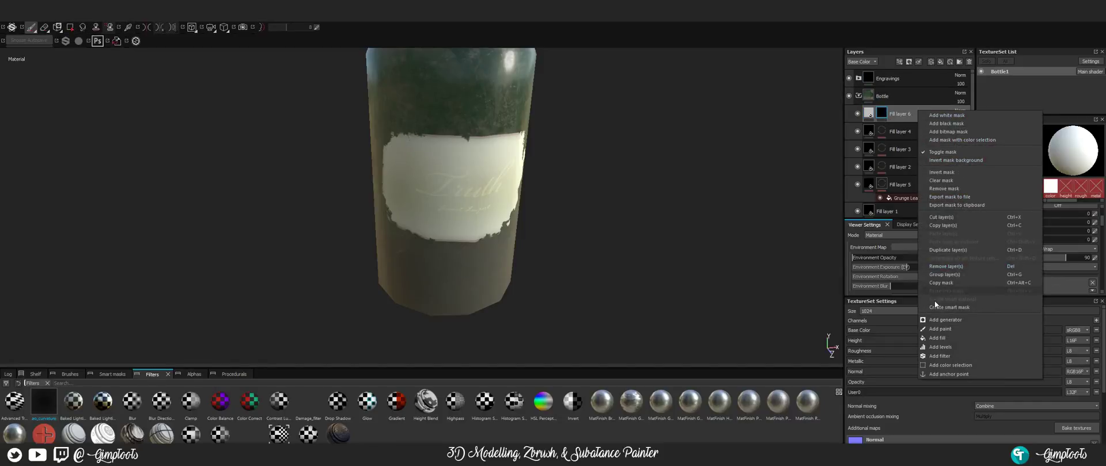
{"action": "left_click", "coordinate": [951, 356]}
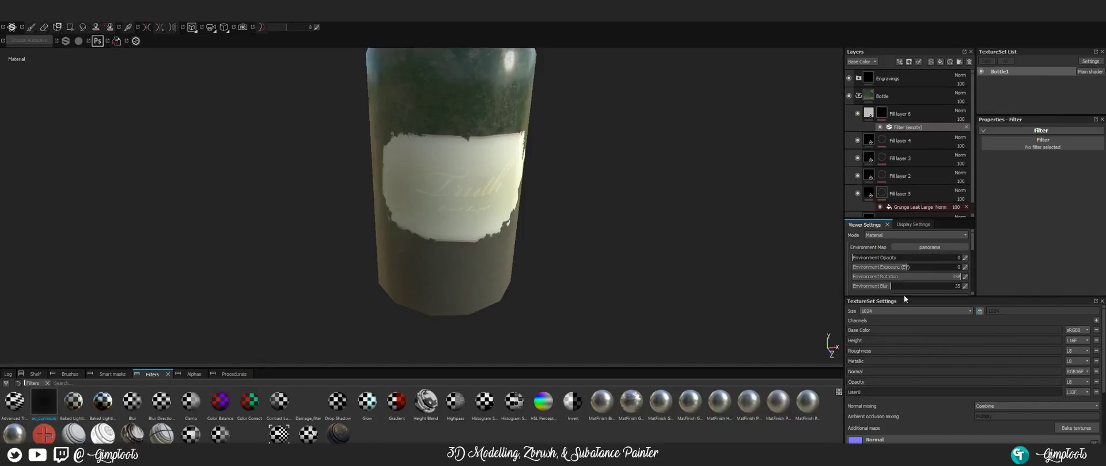
{"action": "left_click_drag", "start_coordinate": [43, 401], "coordinate": [997, 144]}
- Add the Ambient occlusion channel to the Bottle1 texture set
{"action": "left_click", "coordinate": [1095, 320]}
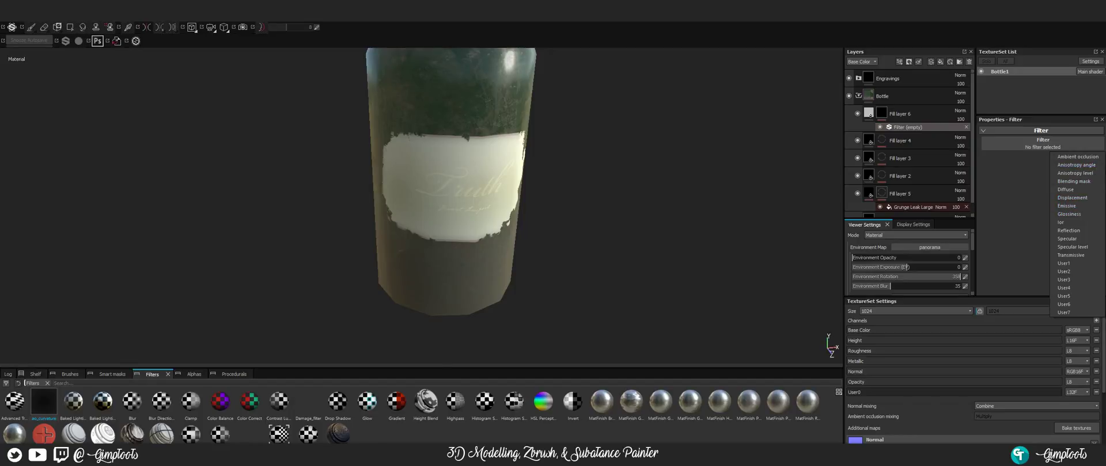
{"action": "left_click", "coordinate": [1076, 156]}
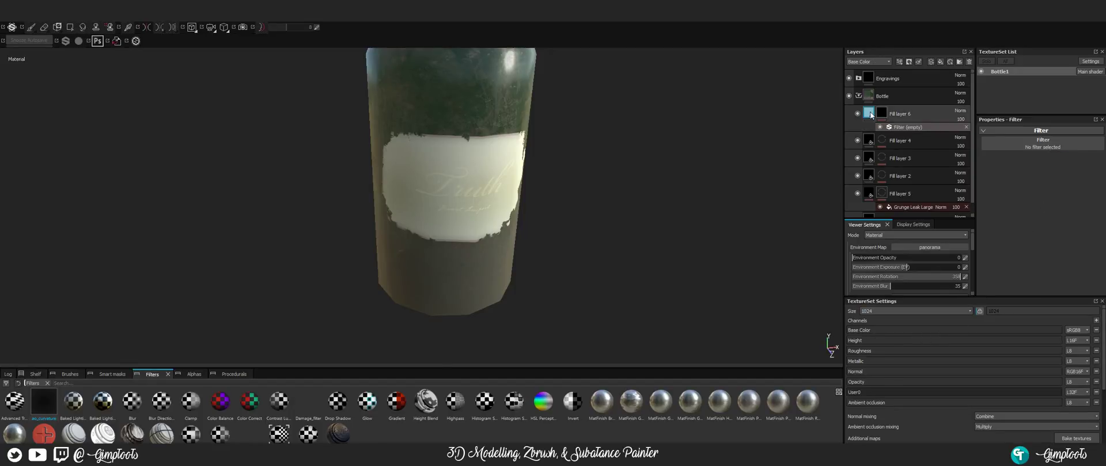
- Enable the ambient occlusion channel in Fill layer 6's material and delete the layer
{"action": "left_click", "coordinate": [929, 118]}
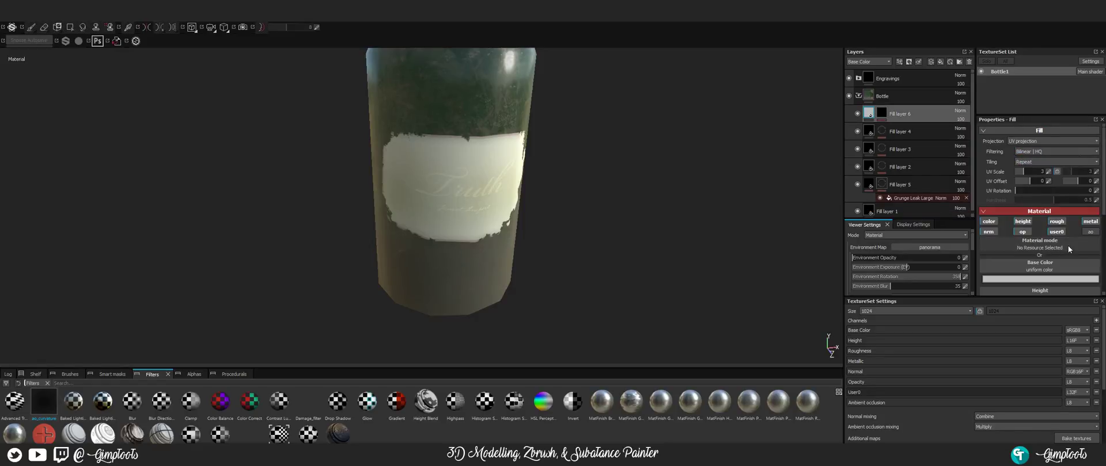
{"action": "left_click", "coordinate": [1090, 232]}
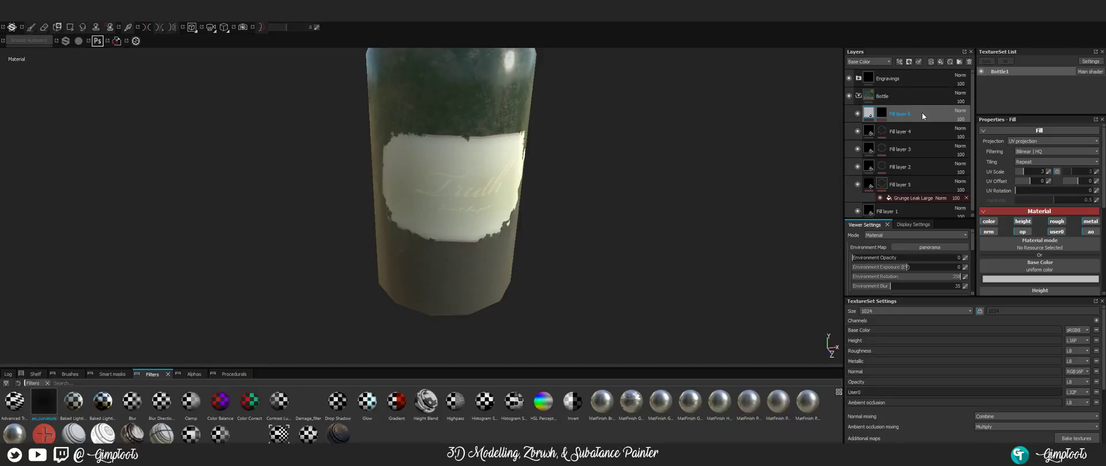
{"action": "key", "text": "Delete"}
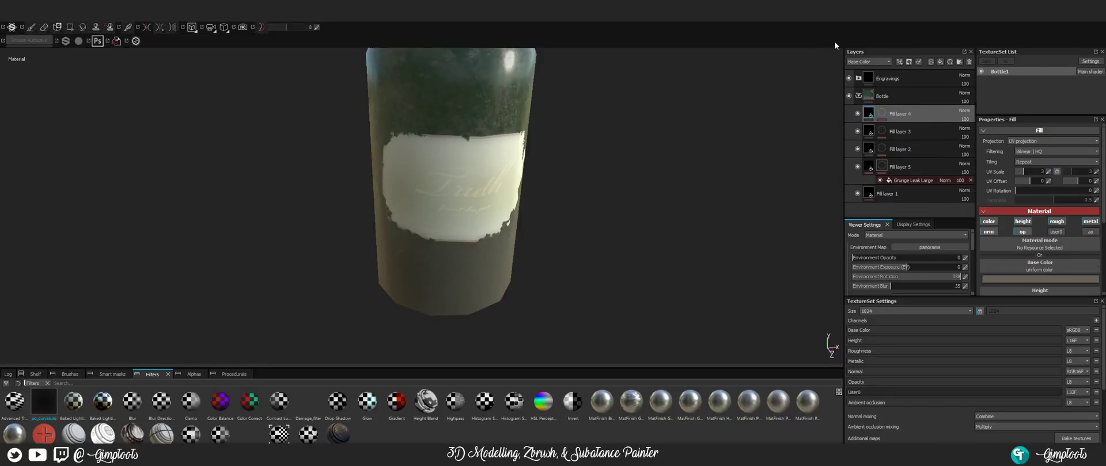
- Add a paint layer at the top of the Bottle group and set its Height channel blending mode to Passthrough
{"action": "left_click", "coordinate": [931, 62]}
{"action": "left_click", "coordinate": [858, 62]}
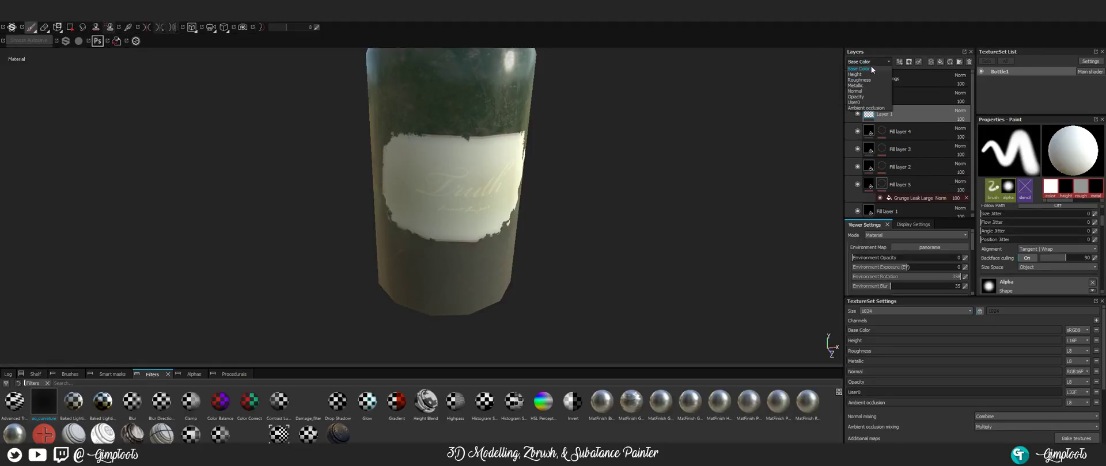
{"action": "left_click", "coordinate": [864, 75]}
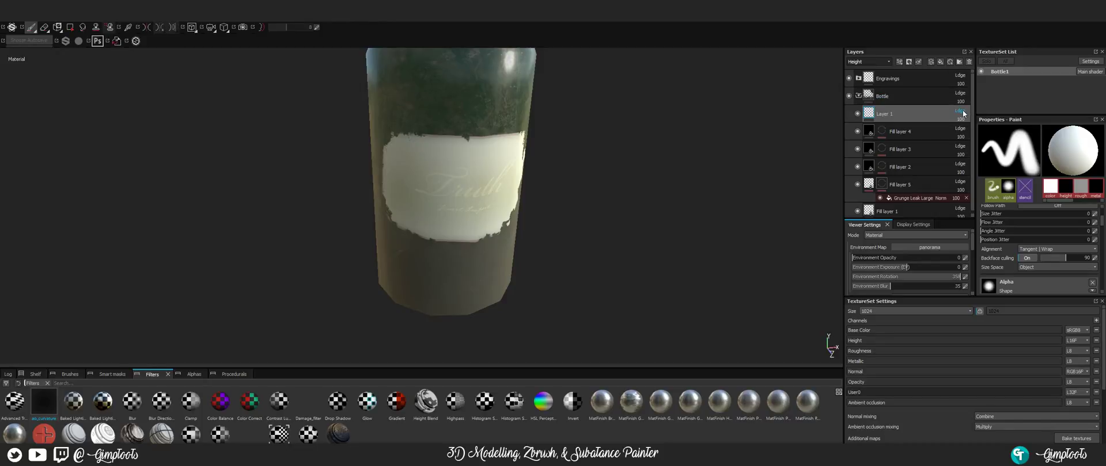
{"action": "left_click", "coordinate": [959, 111]}
{"action": "left_click", "coordinate": [969, 125]}
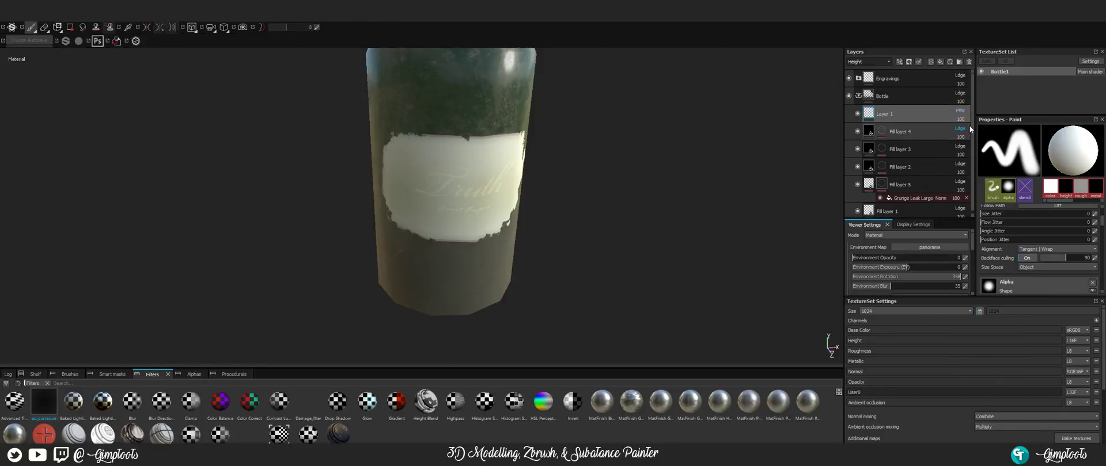
- Add a filter effect to Layer 1 in the Bottle group and assign ao_curvature to it
{"action": "right_click", "coordinate": [900, 113]}
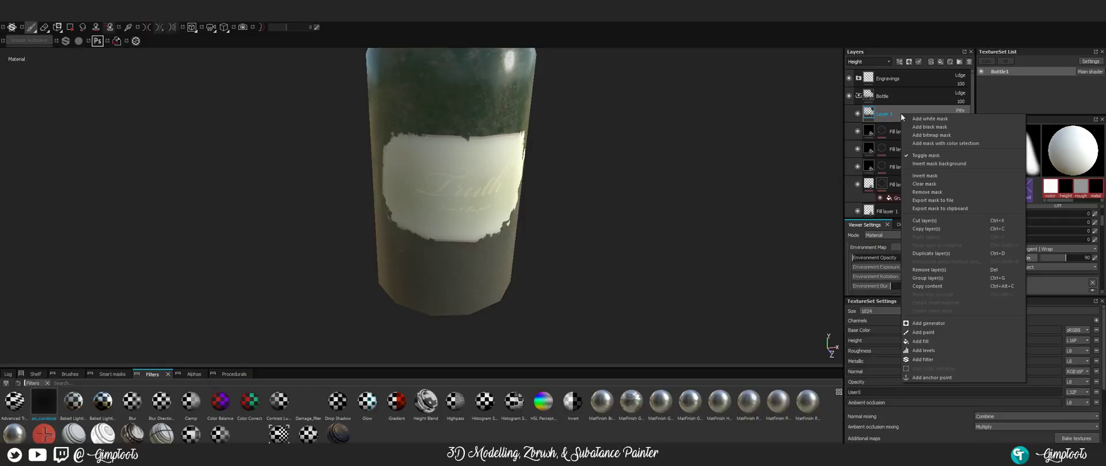
{"action": "left_click", "coordinate": [935, 358]}
{"action": "left_click_drag", "start_coordinate": [44, 403], "coordinate": [1054, 171]}
{"action": "left_click_drag", "start_coordinate": [1045, 168], "coordinate": [1045, 167]}
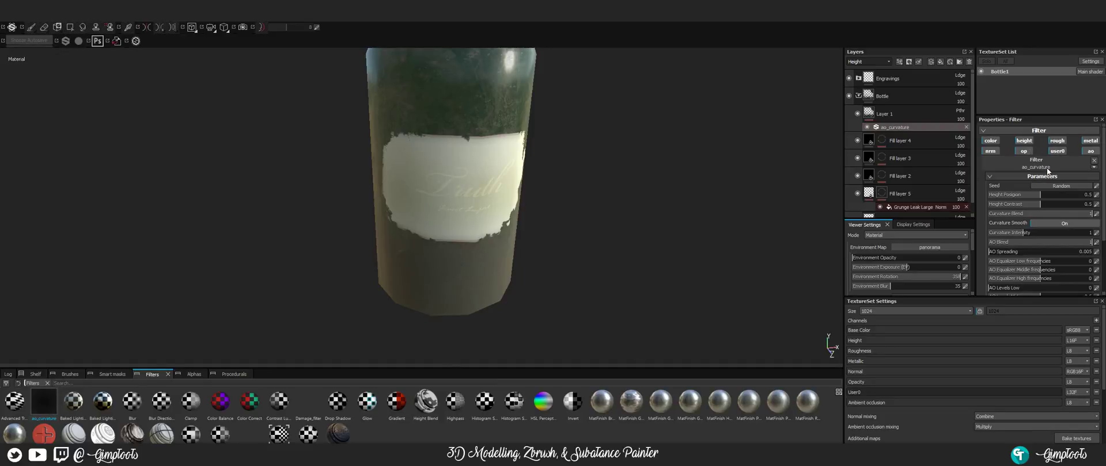
- Disable the filter's color, height, roughness, metallic, normal and opacity channels, leaving only User0 and ambient occlusion enabled
{"action": "left_click", "coordinate": [996, 142]}
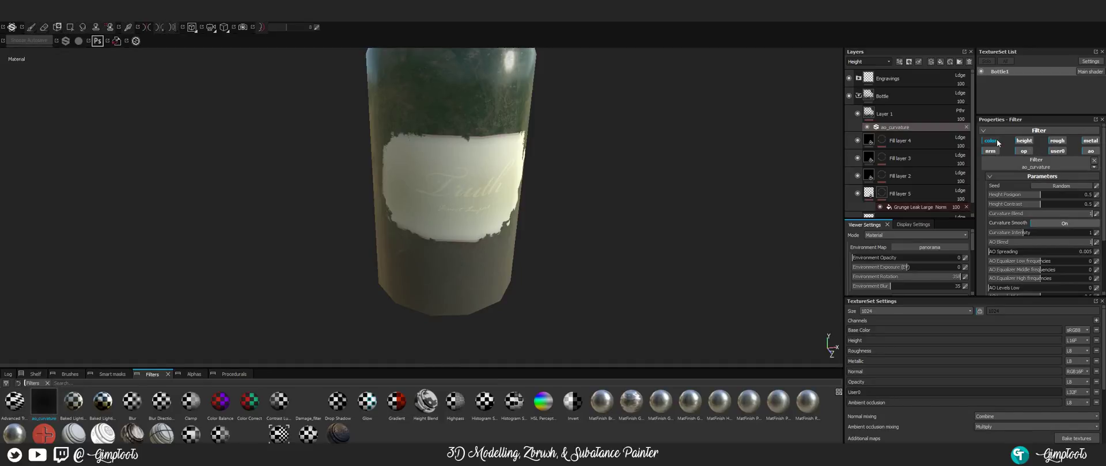
{"action": "left_click", "coordinate": [1023, 141]}
{"action": "left_click", "coordinate": [1056, 141]}
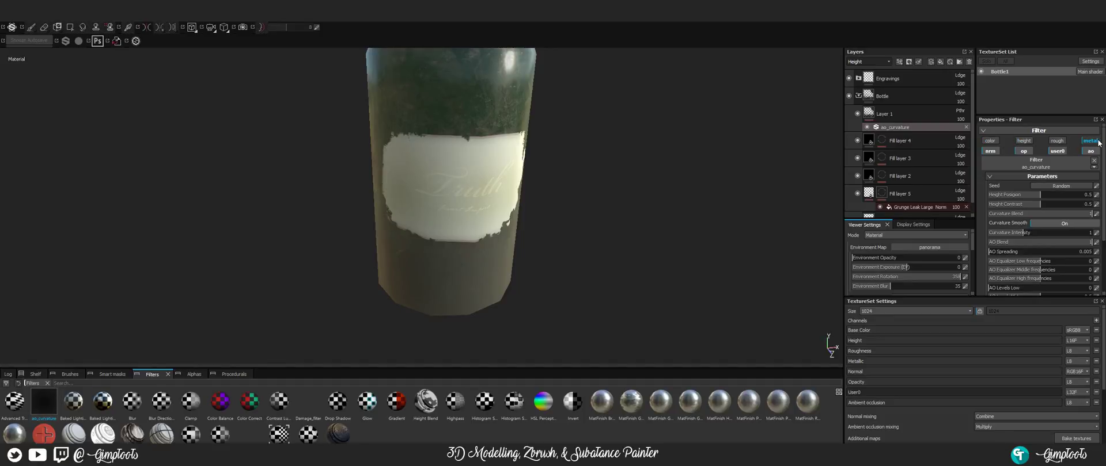
{"action": "left_click", "coordinate": [1097, 142]}
{"action": "left_click", "coordinate": [1027, 151]}
- Set the Bottle1 texture set's ambient occlusion mixing to Replace
{"action": "scroll", "coordinate": [629, 165], "scroll_direction": "up", "scroll_amount": 3}
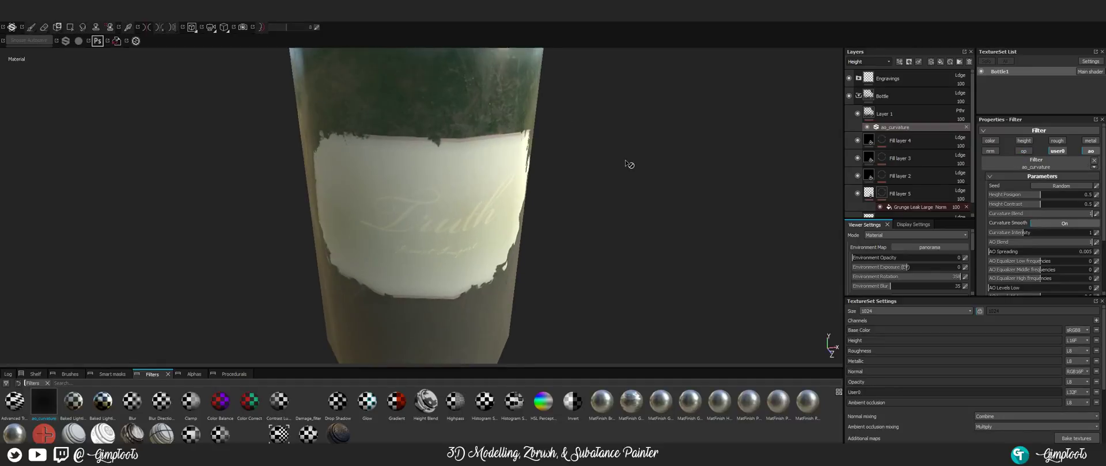
{"action": "middle_click_drag", "start_coordinate": [568, 136], "coordinate": [555, 276], "text": "alt"}
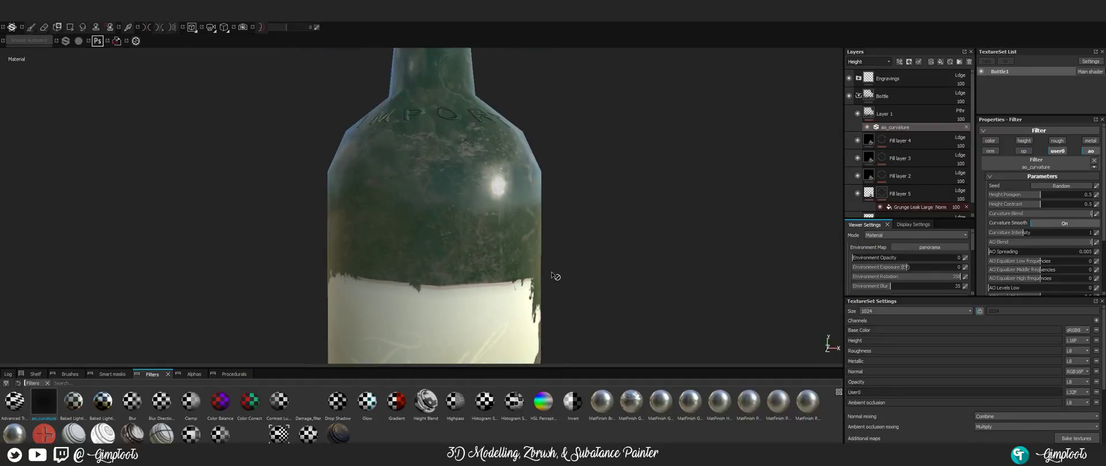
{"action": "left_click_drag", "start_coordinate": [555, 276], "coordinate": [580, 247], "text": "alt"}
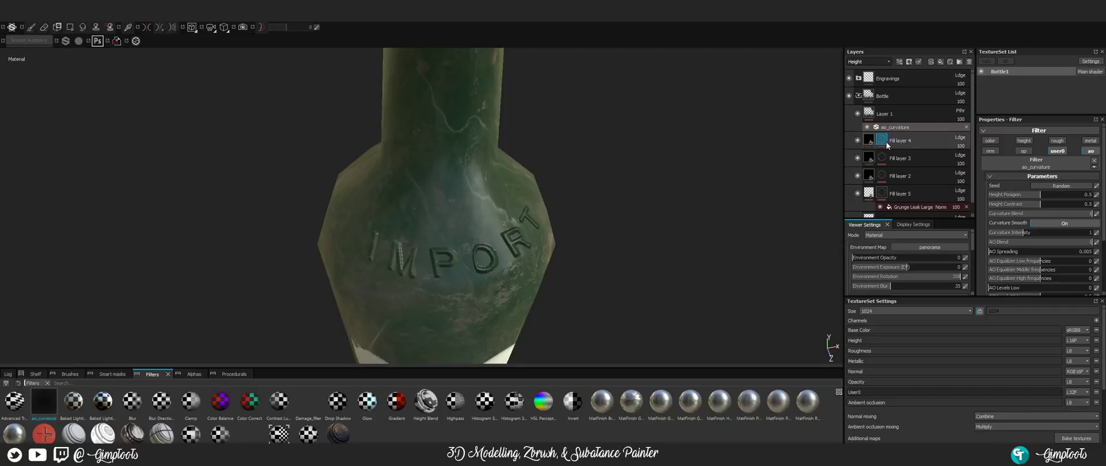
{"action": "scroll", "coordinate": [894, 268], "scroll_direction": "down", "scroll_amount": 5}
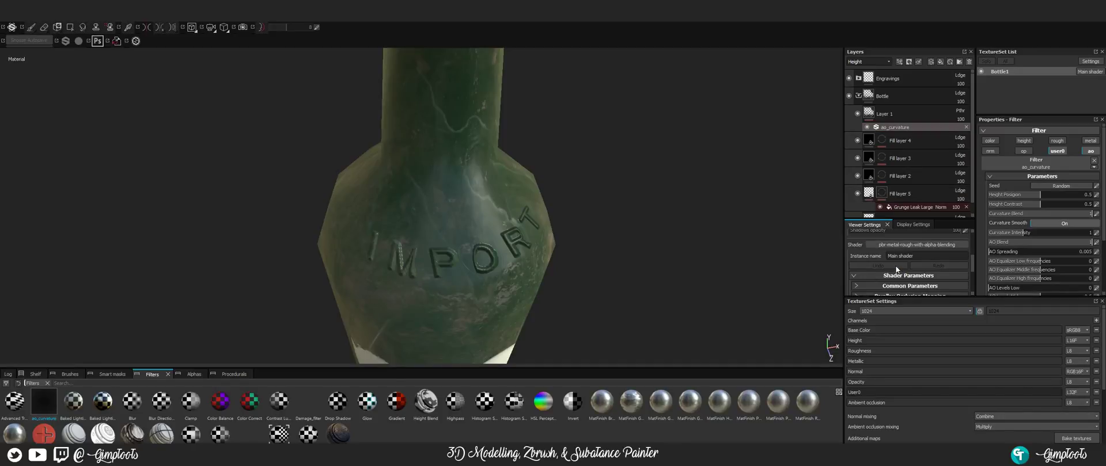
{"action": "scroll", "coordinate": [896, 268], "scroll_direction": "down", "scroll_amount": 5}
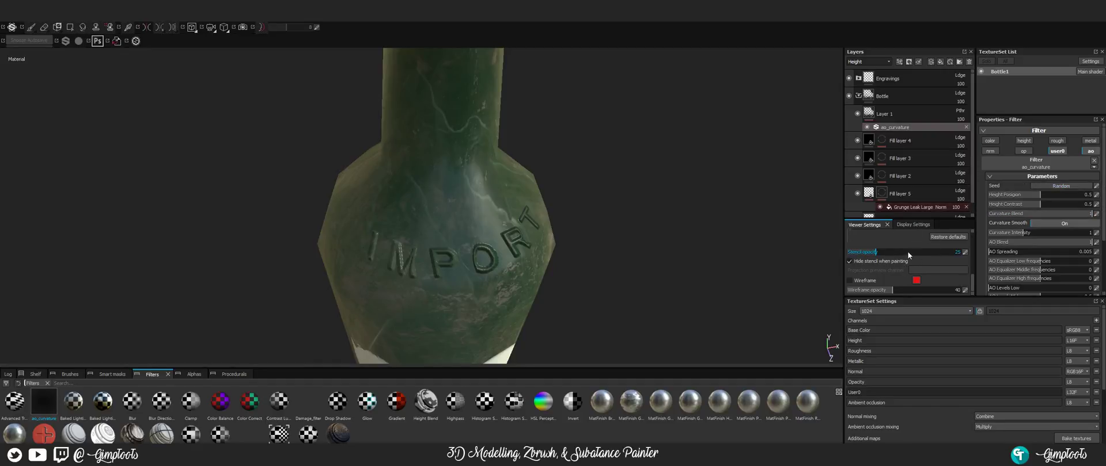
{"action": "scroll", "coordinate": [908, 254], "scroll_direction": "up", "scroll_amount": 5}
{"action": "scroll", "coordinate": [907, 259], "scroll_direction": "up", "scroll_amount": 2}
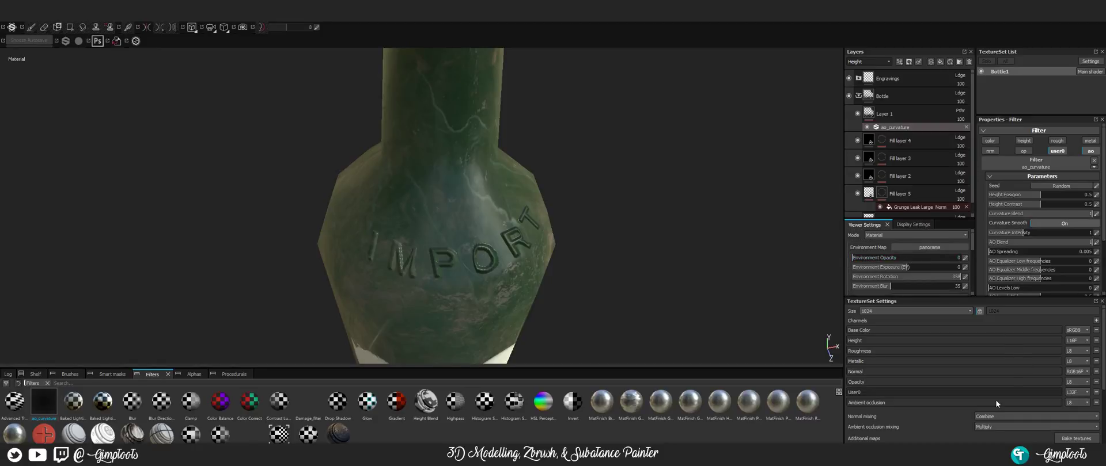
{"action": "scroll", "coordinate": [928, 415], "scroll_direction": "down", "scroll_amount": 1}
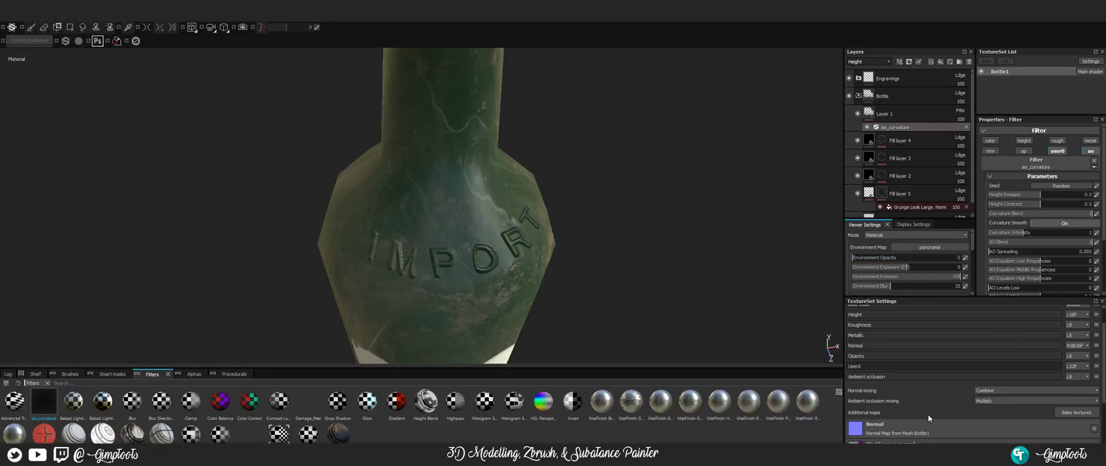
{"action": "left_click", "coordinate": [990, 402]}
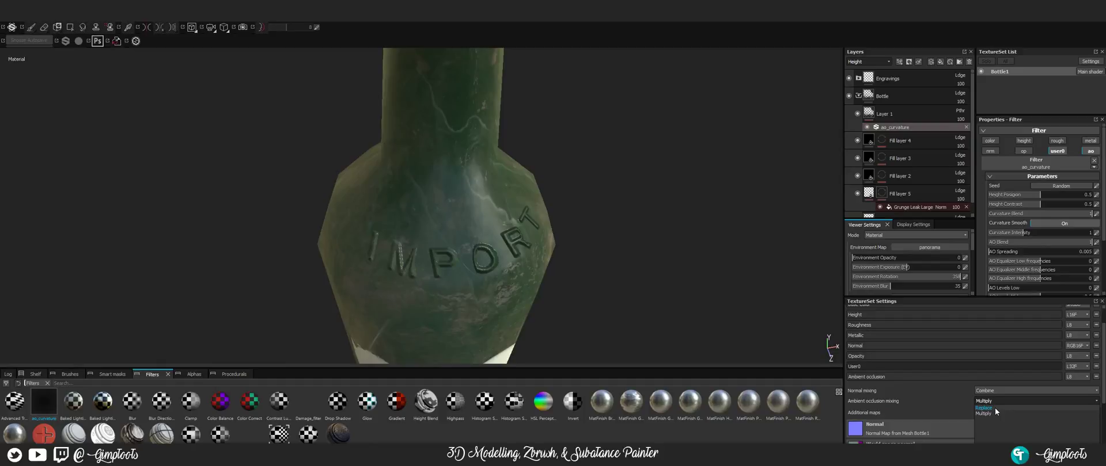
{"action": "left_click", "coordinate": [994, 408]}
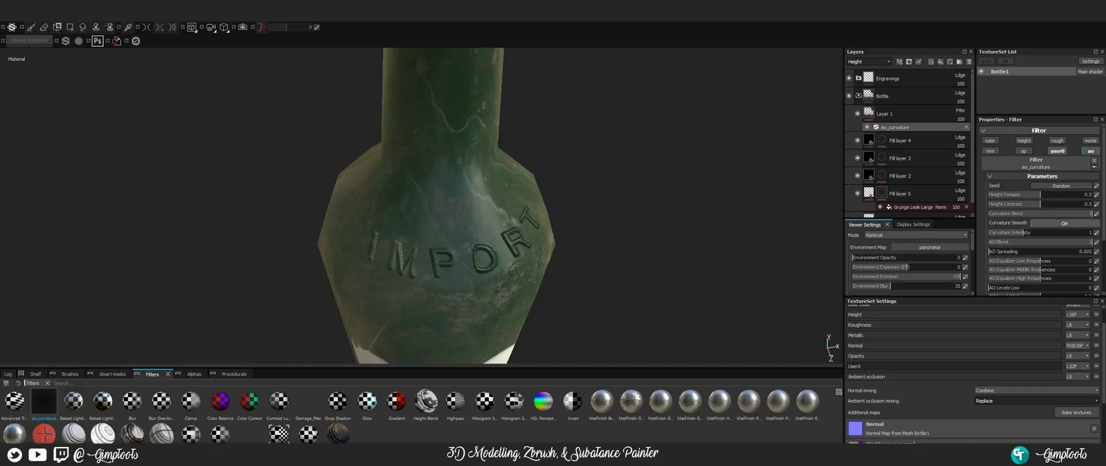
- Cycle through the solo channel views to examine the filter's output in the User0 and Ambient occlusion channels
{"action": "left_click_drag", "start_coordinate": [465, 125], "coordinate": [537, 263], "text": "alt"}
{"action": "left_click_drag", "start_coordinate": [607, 275], "coordinate": [587, 260], "text": "alt"}
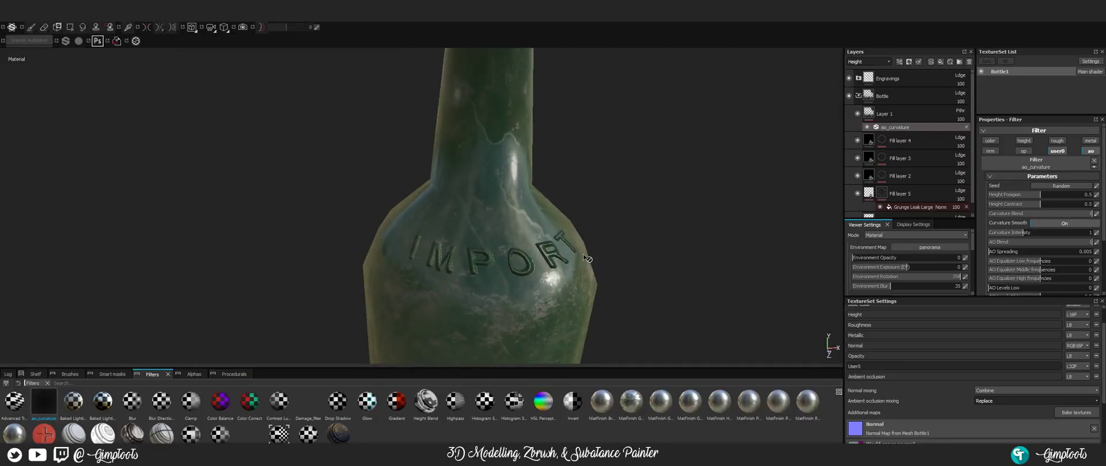
{"action": "key", "text": "c"}
{"action": "key", "text": "c"}
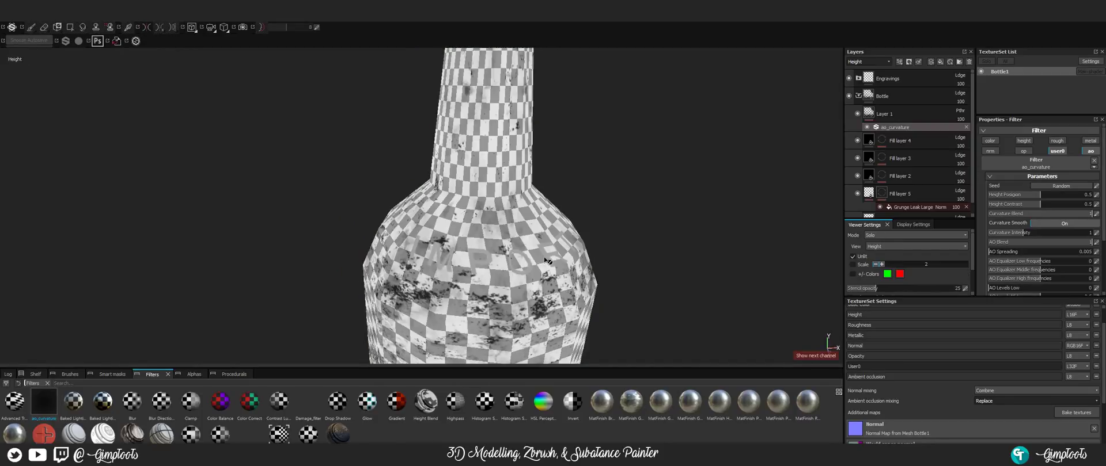
{"action": "key", "text": "c"}
{"action": "key", "text": "c"}
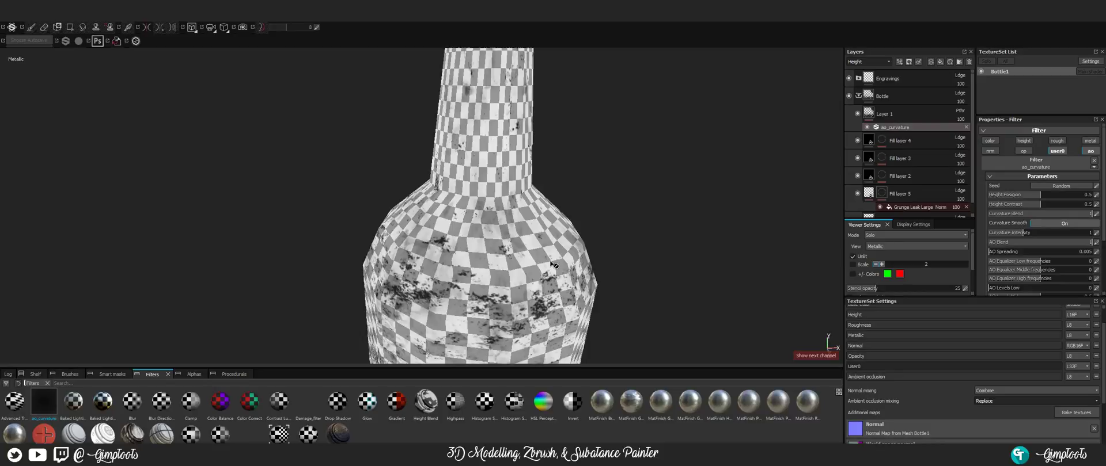
{"action": "key", "text": "c"}
{"action": "key", "text": "c"}
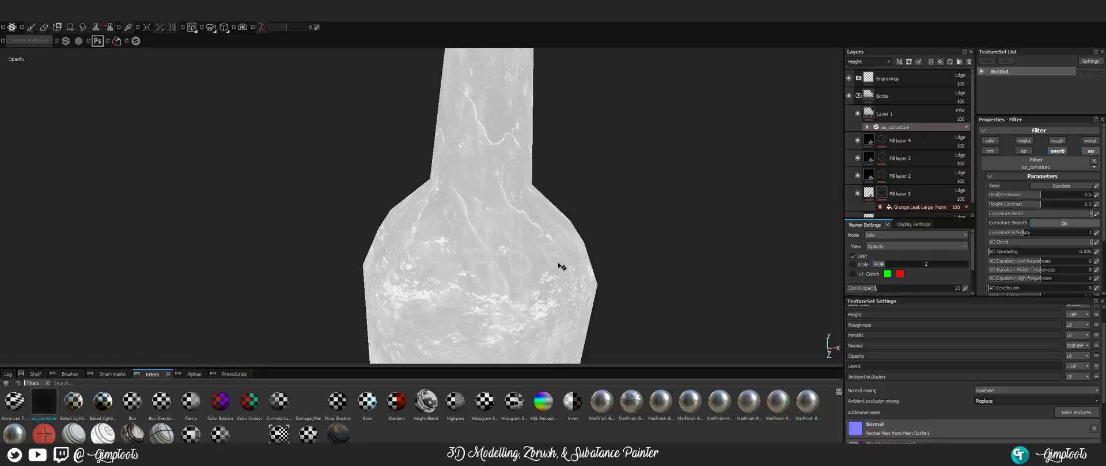
{"action": "key", "text": "c"}
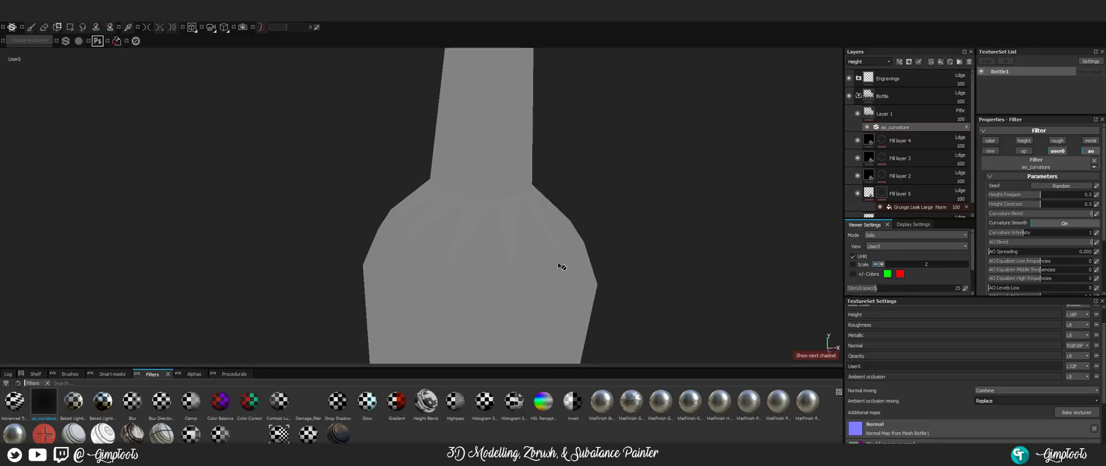
{"action": "key", "text": "c"}
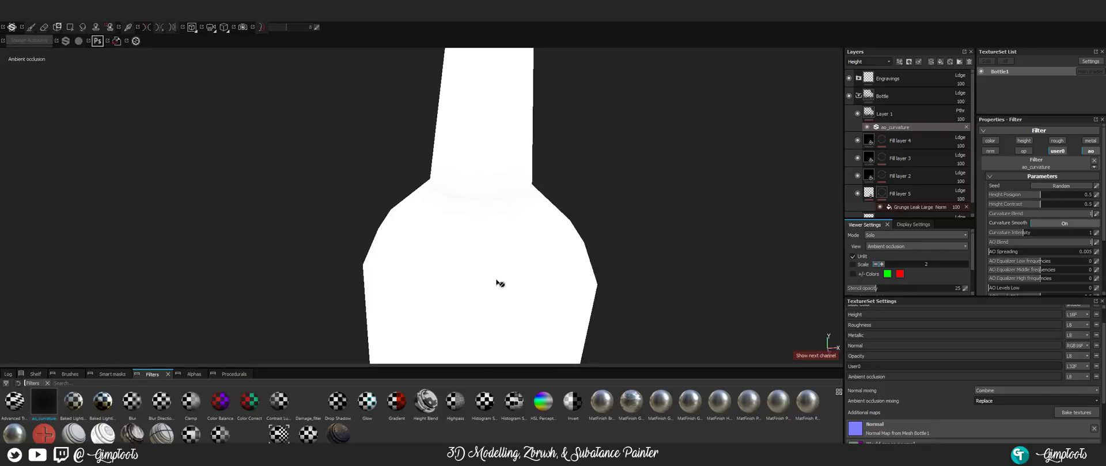
{"action": "scroll", "coordinate": [506, 271], "scroll_direction": "down", "scroll_amount": 3}
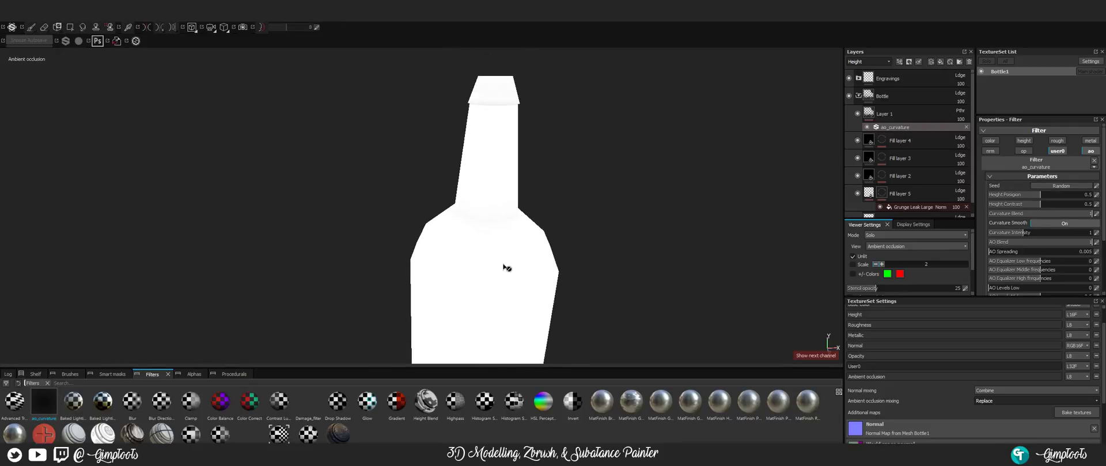
{"action": "key", "text": "c"}
{"action": "key", "text": "c"}
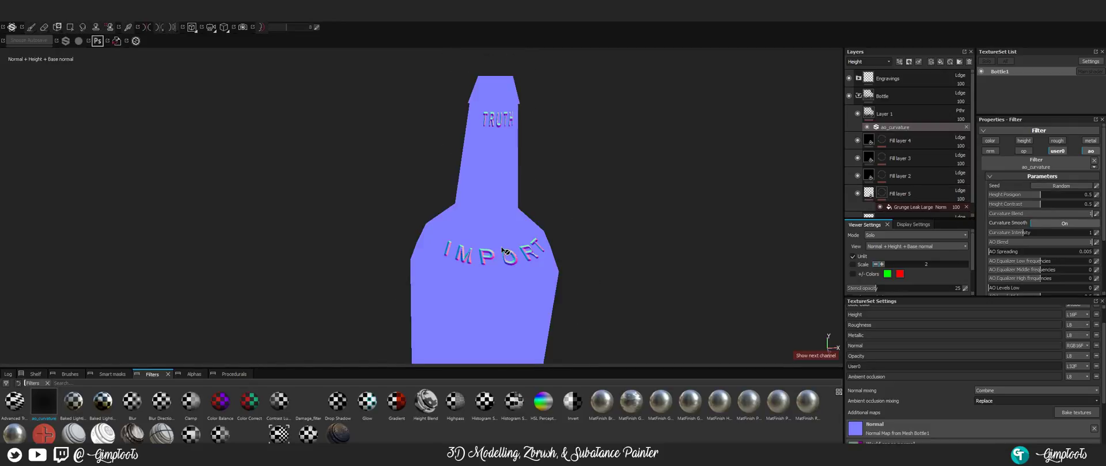
{"action": "key", "text": "c"}
{"action": "key", "text": "c"}
{"action": "key", "text": "c"}
{"action": "key", "text": "c"}
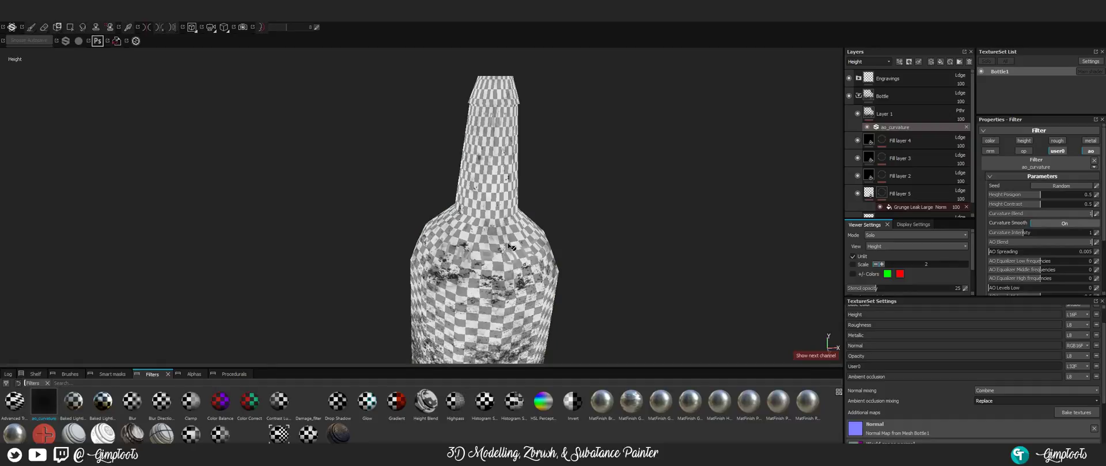
{"action": "key", "text": "c"}
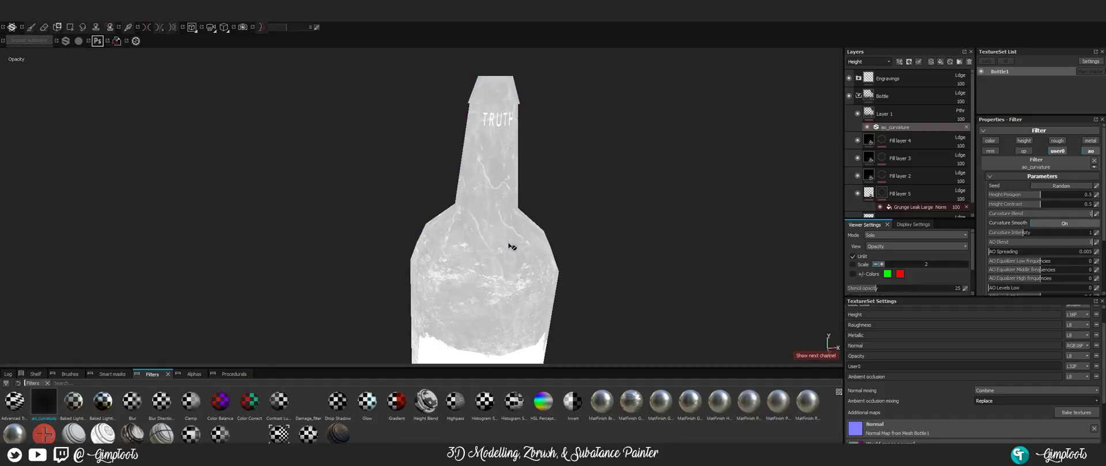
{"action": "key", "text": "c"}
- Set the ao_curvature filter's Height Position to 0.4 and inspect its effect on the bottle's neck and rim
{"action": "scroll", "coordinate": [516, 247], "scroll_direction": "up", "scroll_amount": 3}
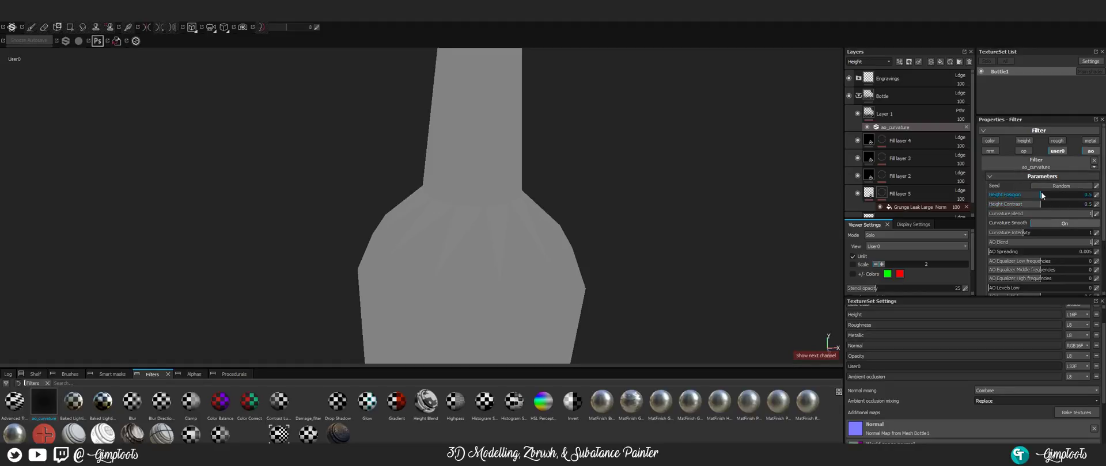
{"action": "mouse_move", "coordinate": [1071, 195]}
{"action": "left_mouse_down"}
{"action": "mouse_move", "coordinate": [1049, 195]}
{"action": "mouse_move", "coordinate": [1059, 195]}
{"action": "left_mouse_up"}
{"action": "left_click_drag", "start_coordinate": [1053, 194], "coordinate": [1030, 195]}
{"action": "scroll", "coordinate": [501, 113], "scroll_direction": "down", "scroll_amount": 3}
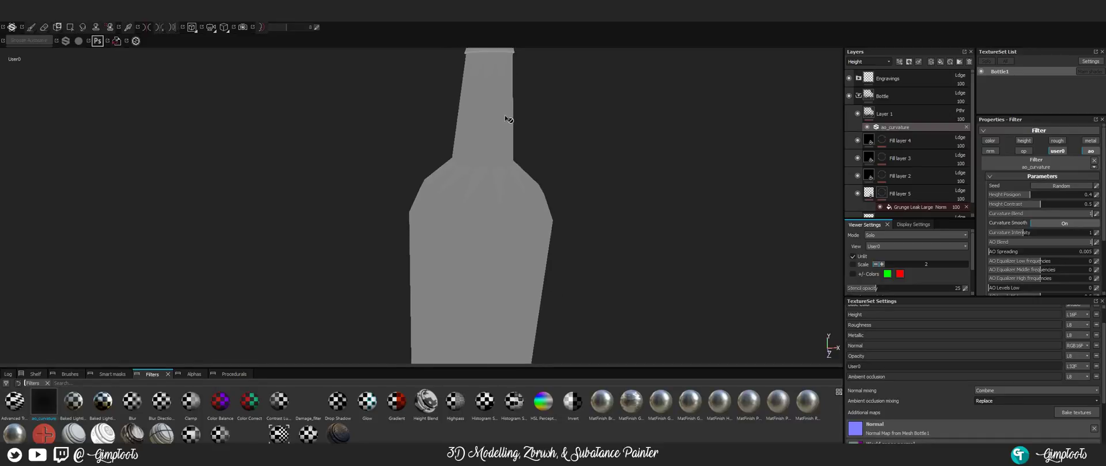
{"action": "scroll", "coordinate": [506, 117], "scroll_direction": "down", "scroll_amount": 3}
{"action": "scroll", "coordinate": [515, 82], "scroll_direction": "up", "scroll_amount": 1}
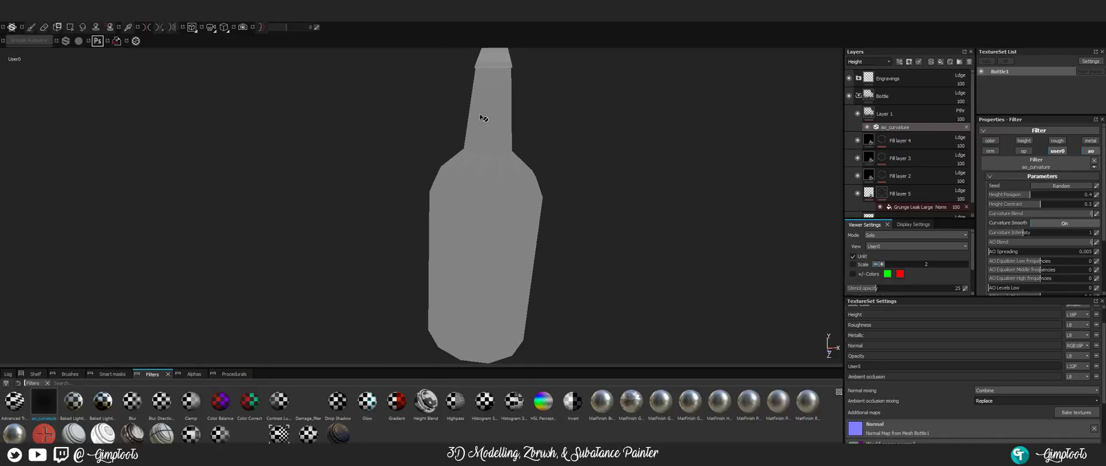
{"action": "scroll", "coordinate": [481, 185], "scroll_direction": "down", "scroll_amount": 2}
{"action": "scroll", "coordinate": [483, 191], "scroll_direction": "up", "scroll_amount": 5}
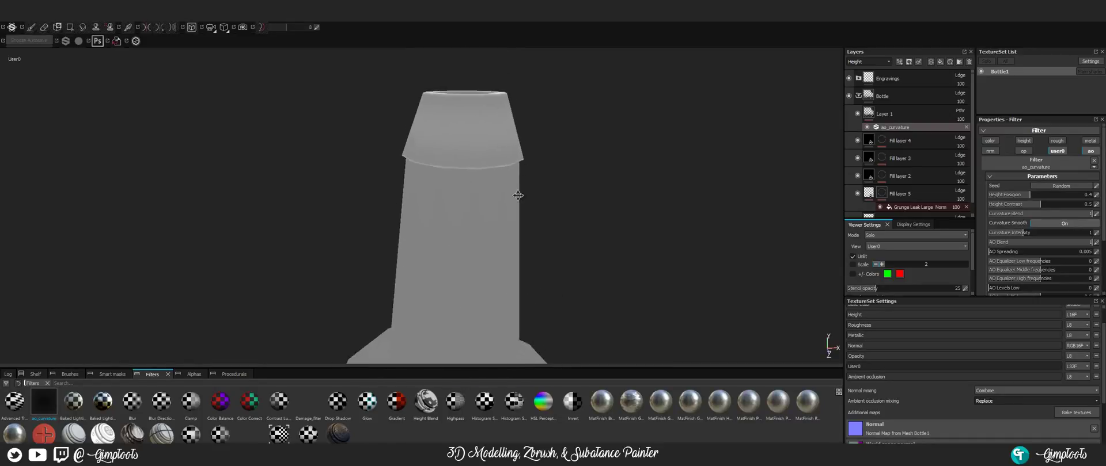
{"action": "left_click_drag", "start_coordinate": [518, 196], "coordinate": [563, 234], "text": "alt"}
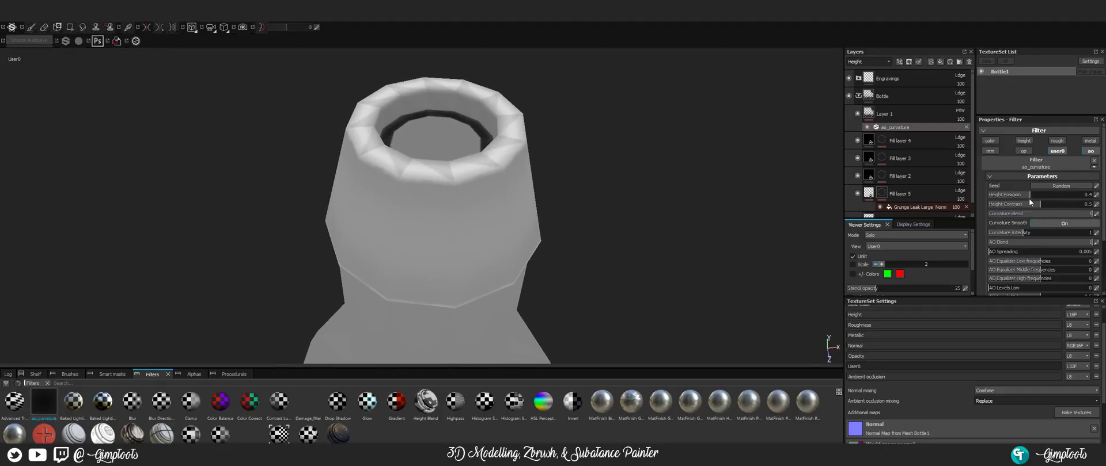
- Set the filter's Height Position to 0.56, Height Contrast to 0.55, Curvature Intensity to 1.86 and AO Spreading to 0.16
{"action": "mouse_move", "coordinate": [1029, 195]}
{"action": "left_mouse_down"}
{"action": "mouse_move", "coordinate": [1003, 196]}
{"action": "mouse_move", "coordinate": [1059, 199]}
{"action": "mouse_move", "coordinate": [1046, 199]}
{"action": "left_mouse_up"}
{"action": "left_click_drag", "start_coordinate": [1040, 204], "coordinate": [1052, 234]}
{"action": "left_click_drag", "start_coordinate": [991, 254], "coordinate": [1019, 254]}
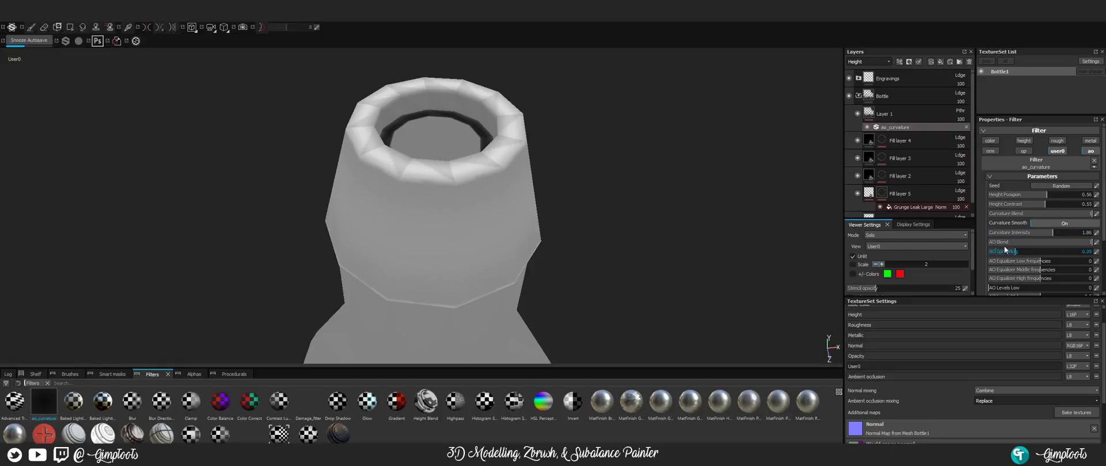
{"action": "left_click_drag", "start_coordinate": [595, 188], "coordinate": [614, 207], "text": "alt"}
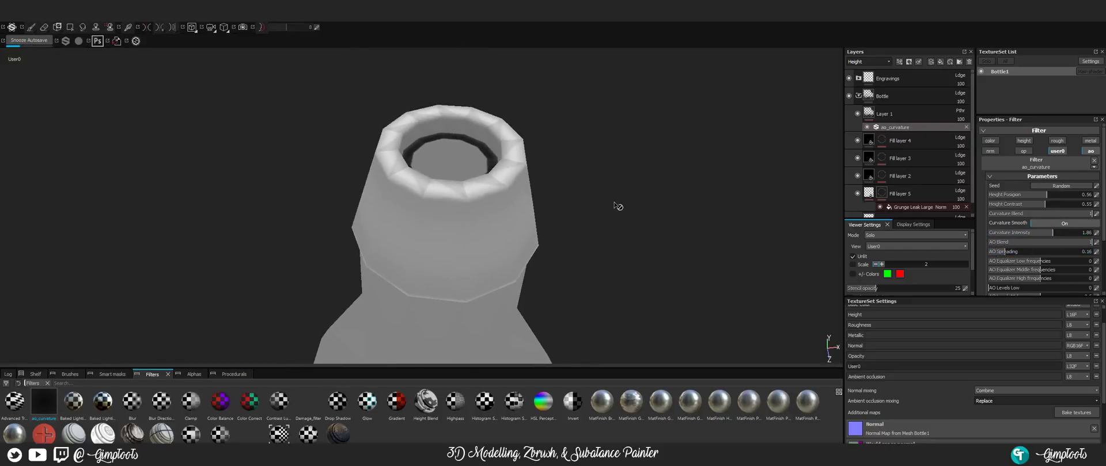
- Toggle the visibility of the ao_curvature filter and Layer 1 off and on to compare the User0 result
{"action": "left_click", "coordinate": [867, 128]}
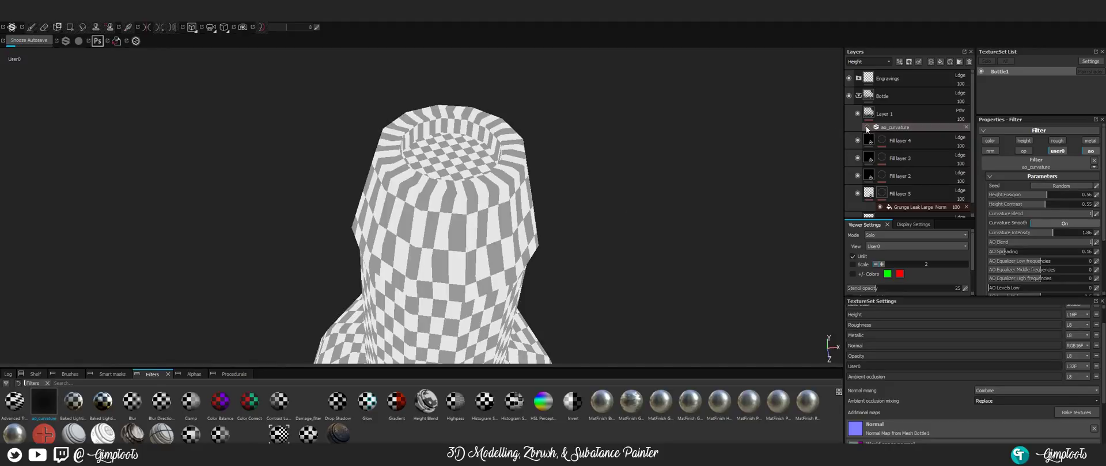
{"action": "left_click", "coordinate": [867, 127]}
{"action": "left_click", "coordinate": [857, 114]}
{"action": "left_click", "coordinate": [857, 114]}
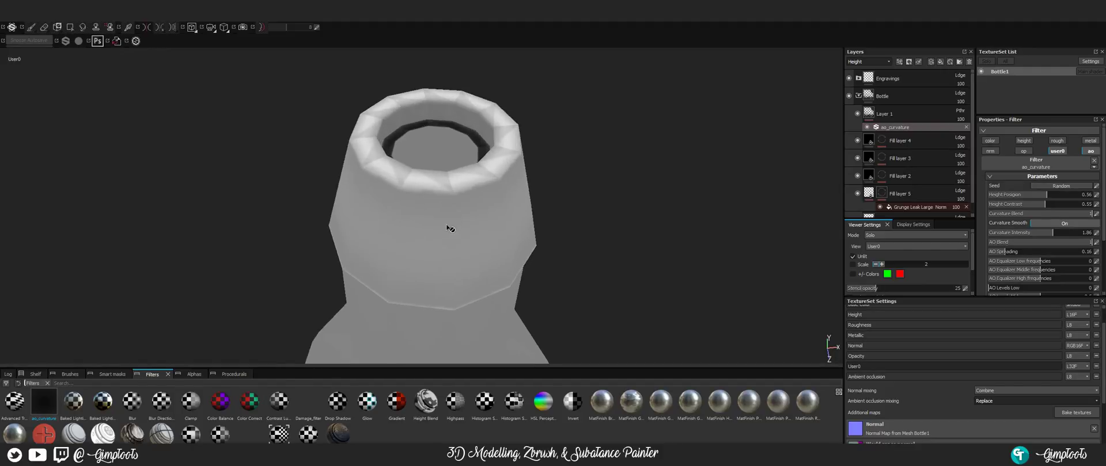
- Set the filter's AO Levels Mid to 0.4 and display the Ambient occlusion channel on the bottle's neck
{"action": "left_click_drag", "start_coordinate": [450, 227], "coordinate": [454, 330], "text": "alt"}
{"action": "right_click_drag", "start_coordinate": [454, 331], "coordinate": [442, 178], "text": "alt"}
{"action": "left_click_drag", "start_coordinate": [441, 178], "coordinate": [443, 235], "text": "alt"}
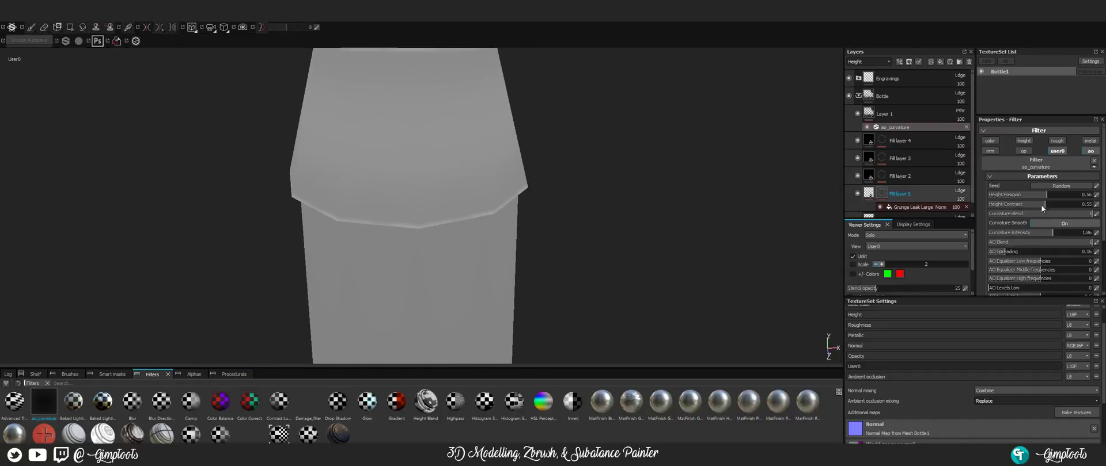
{"action": "scroll", "coordinate": [1069, 258], "scroll_direction": "down", "scroll_amount": 3}
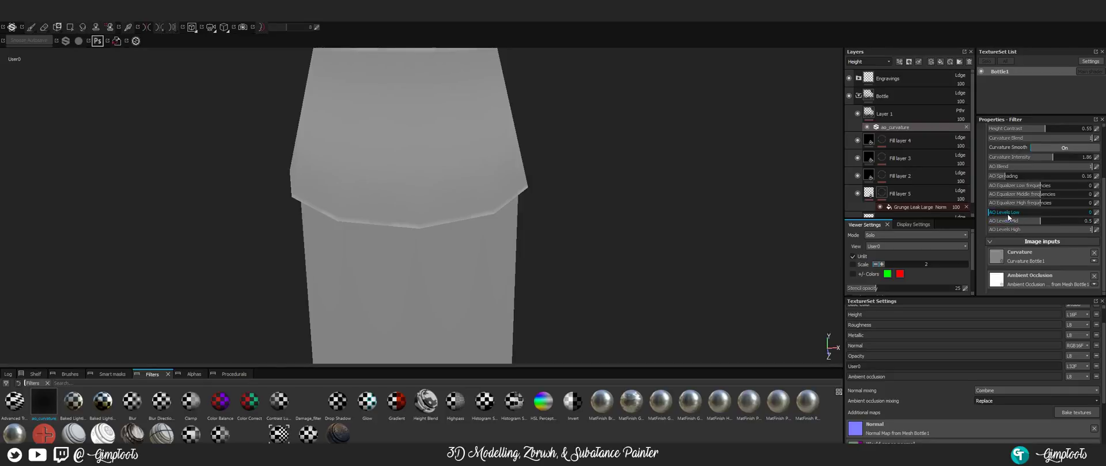
{"action": "left_click_drag", "start_coordinate": [990, 215], "coordinate": [1060, 222]}
{"action": "right_click_drag", "start_coordinate": [568, 197], "coordinate": [481, 229], "text": "alt"}
{"action": "key", "text": "c"}
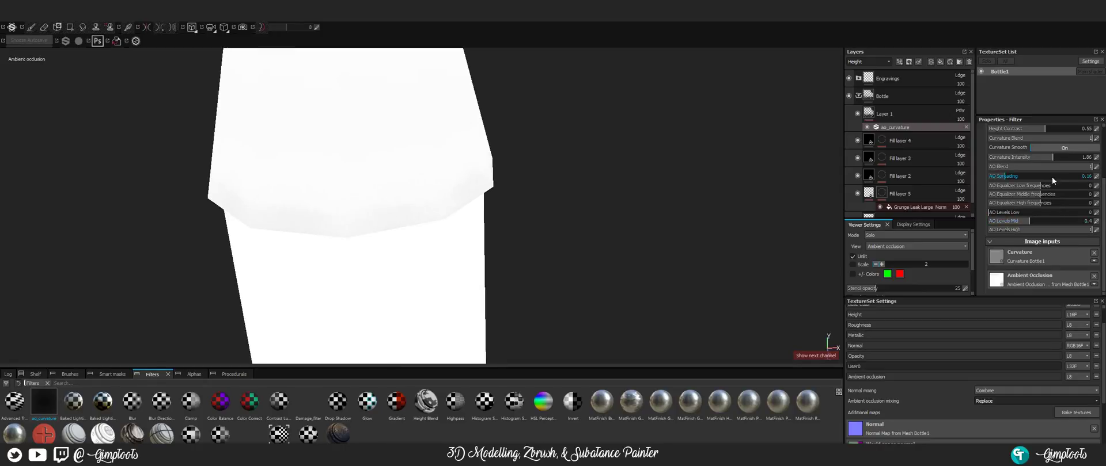
- Set the filter's AO Spreading to 0, AO Equalizer Low, Middle and High Frequencies to 0.54, 0.23 and 0.32, and AO Levels Mid to 0.55
{"action": "scroll", "coordinate": [1015, 180], "scroll_direction": "up", "scroll_amount": 3}
{"action": "left_click_drag", "start_coordinate": [1005, 227], "coordinate": [1029, 233]}
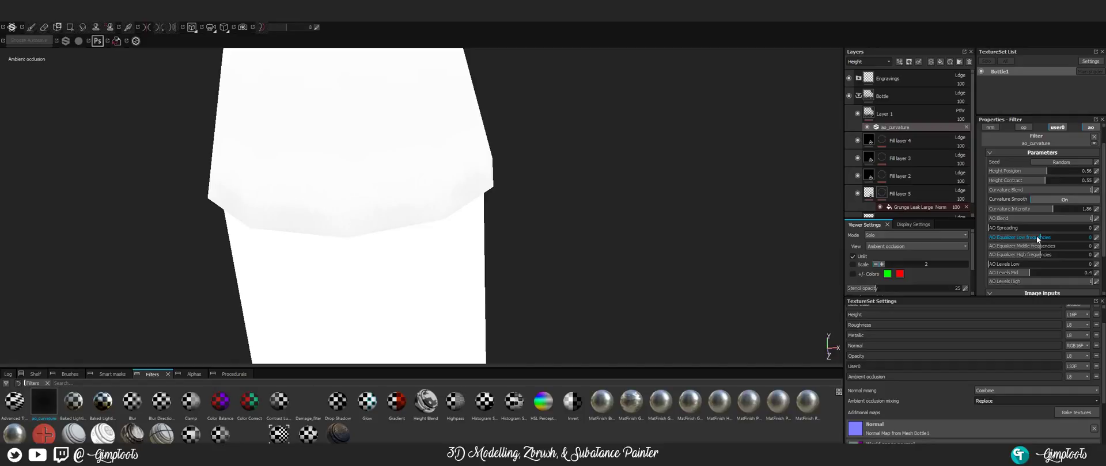
{"action": "right_click_drag", "start_coordinate": [528, 180], "coordinate": [473, 212], "text": "alt"}
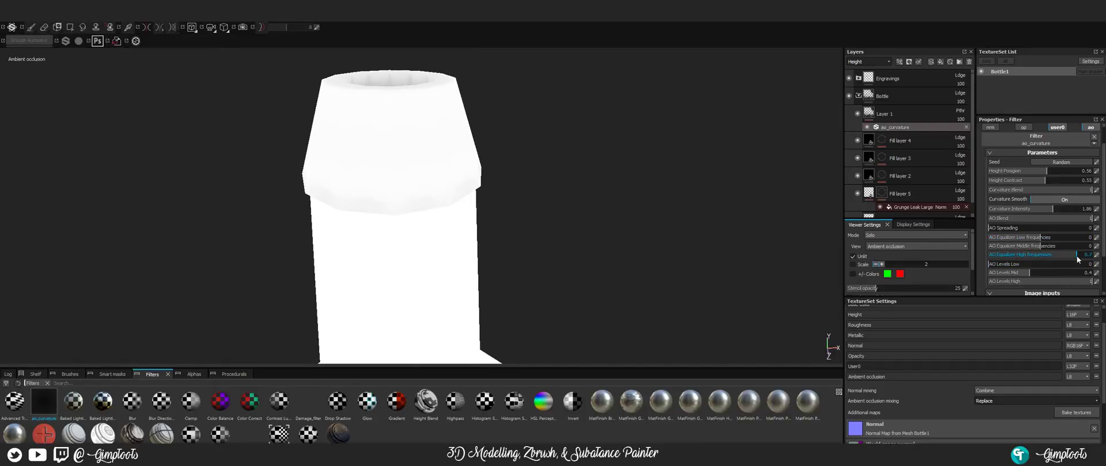
{"action": "left_click_drag", "start_coordinate": [1077, 259], "coordinate": [1067, 261]}
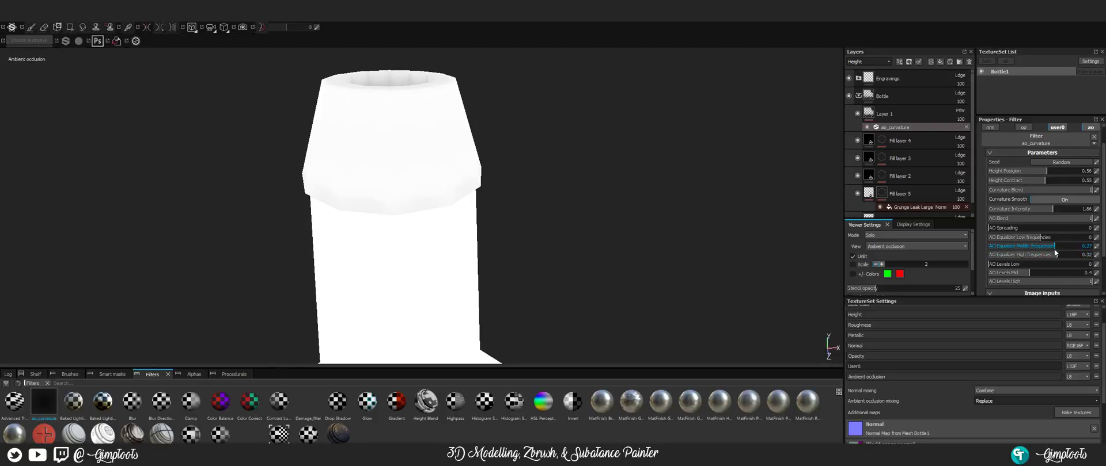
{"action": "left_click", "coordinate": [1055, 246]}
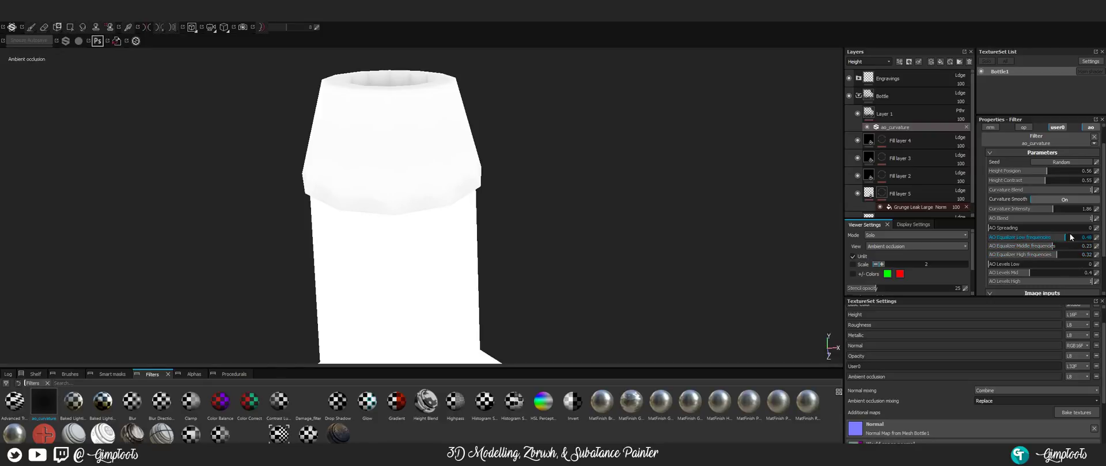
{"action": "left_click_drag", "start_coordinate": [1069, 235], "coordinate": [1052, 281]}
{"action": "left_click_drag", "start_coordinate": [961, 278], "coordinate": [1097, 281]}
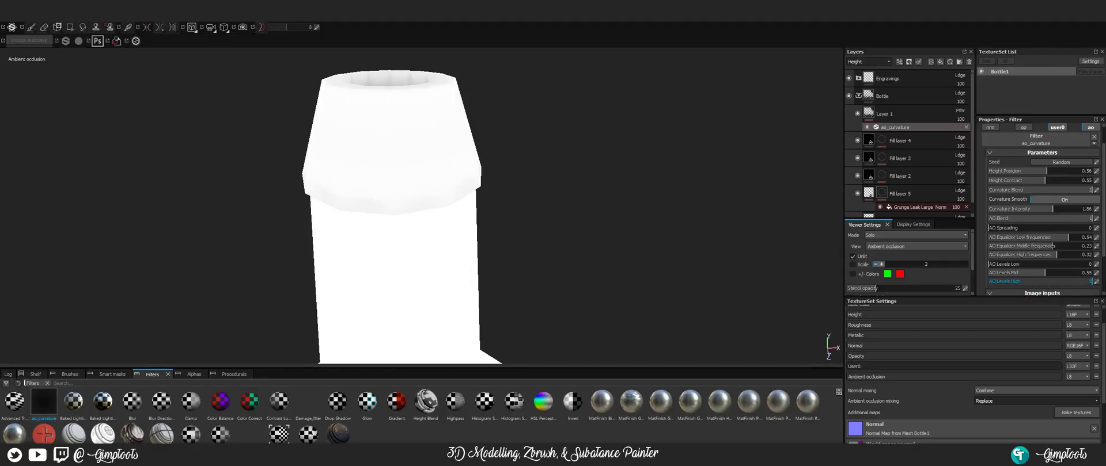
- Raise the filter's Curvature Intensity and AO Blend to their maximum while checking the ambient occlusion on the bottle's rim
{"action": "right_click_drag", "start_coordinate": [454, 171], "coordinate": [391, 143], "text": "alt"}
{"action": "left_click_drag", "start_coordinate": [390, 143], "coordinate": [628, 236], "text": "alt"}
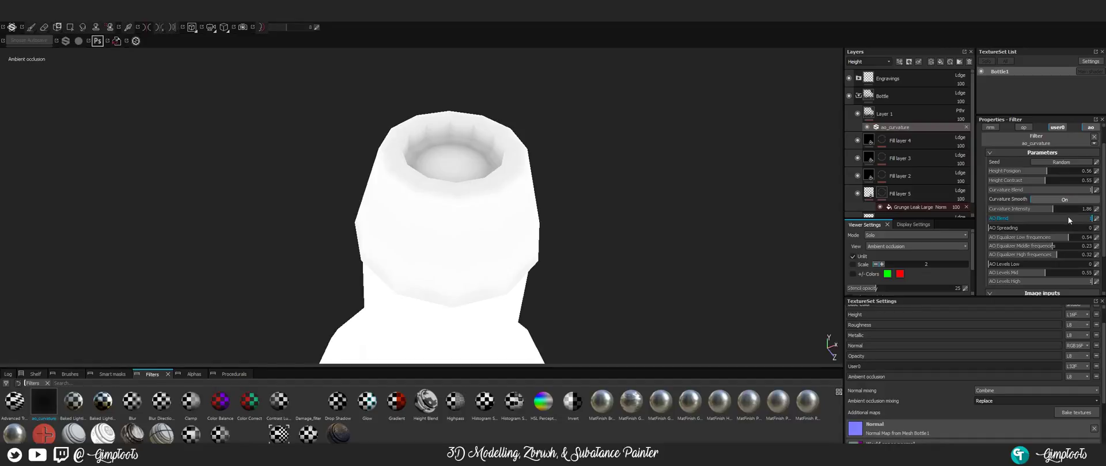
{"action": "double_click", "coordinate": [1051, 207]}
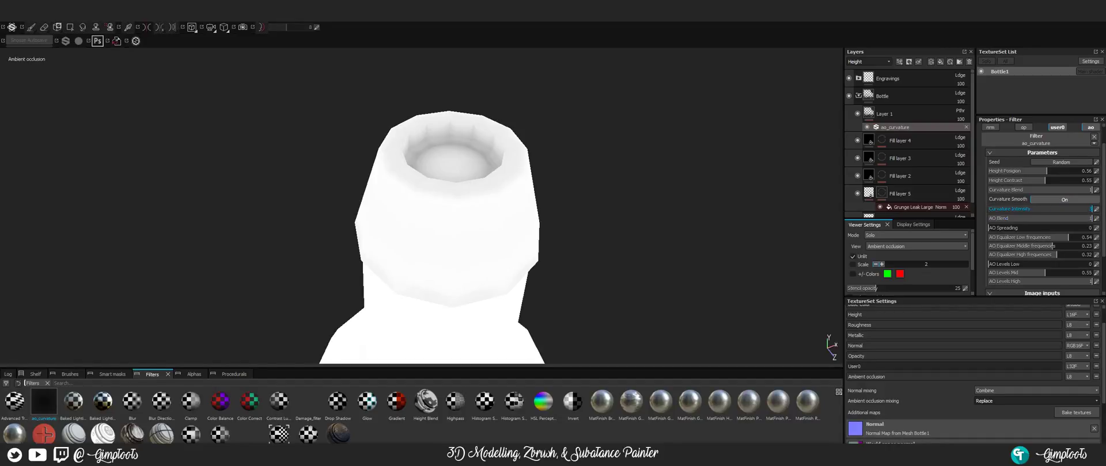
{"action": "mouse_move", "coordinate": [1092, 209]}
{"action": "left_mouse_down"}
{"action": "mouse_move", "coordinate": [994, 214]}
{"action": "mouse_move", "coordinate": [1097, 211]}
{"action": "left_mouse_up"}
{"action": "double_click", "coordinate": [1072, 219]}
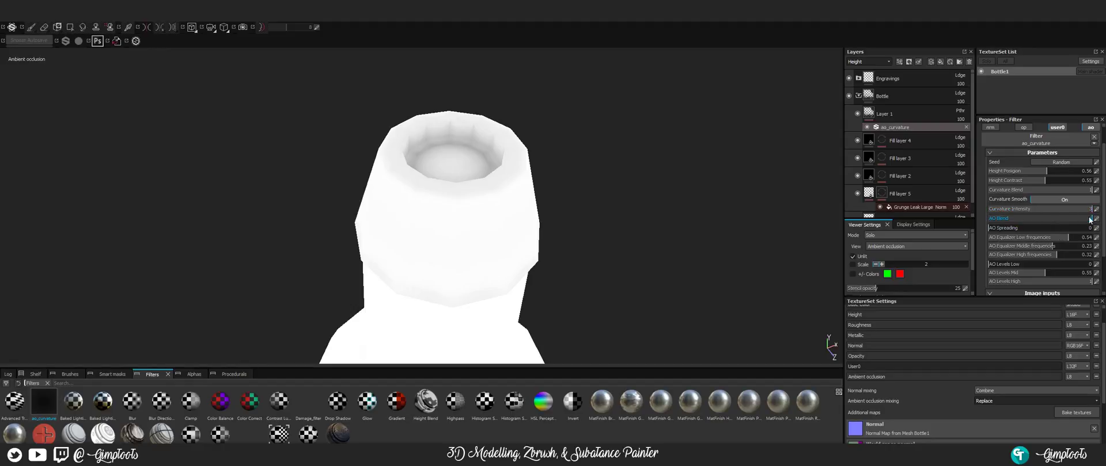
{"action": "mouse_move", "coordinate": [1089, 220]}
{"action": "left_mouse_down"}
{"action": "mouse_move", "coordinate": [937, 215]}
{"action": "mouse_move", "coordinate": [1103, 219]}
{"action": "left_mouse_up"}
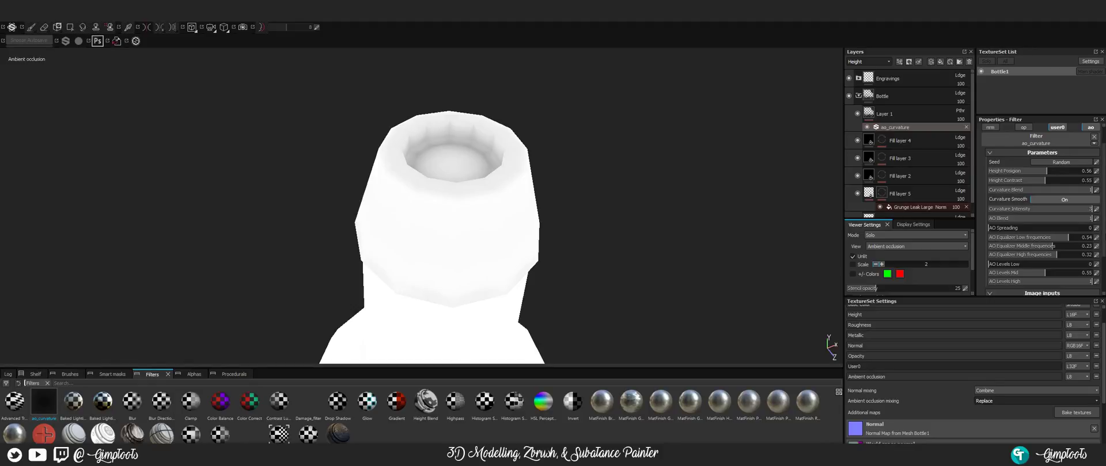
- Examine the ambient occlusion result along the bottle from the neck down to the base
{"action": "scroll", "coordinate": [515, 189], "scroll_direction": "down", "scroll_amount": 5}
{"action": "left_click_drag", "start_coordinate": [598, 294], "coordinate": [535, 264], "text": "alt"}
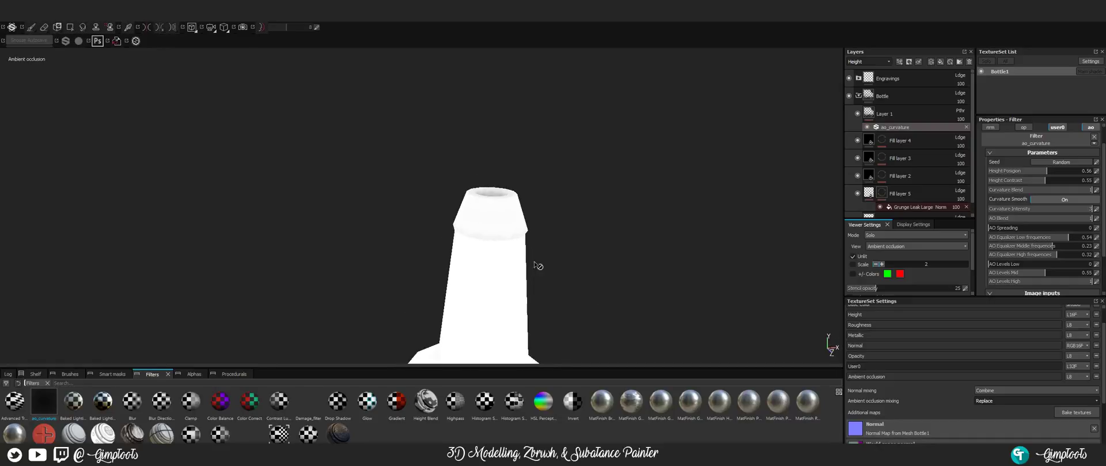
{"action": "middle_click_drag", "start_coordinate": [534, 263], "coordinate": [483, 82], "text": "alt"}
{"action": "middle_click_drag", "start_coordinate": [492, 218], "coordinate": [484, 110], "text": "alt"}
{"action": "middle_click_drag", "start_coordinate": [442, 232], "coordinate": [464, 87], "text": "alt"}
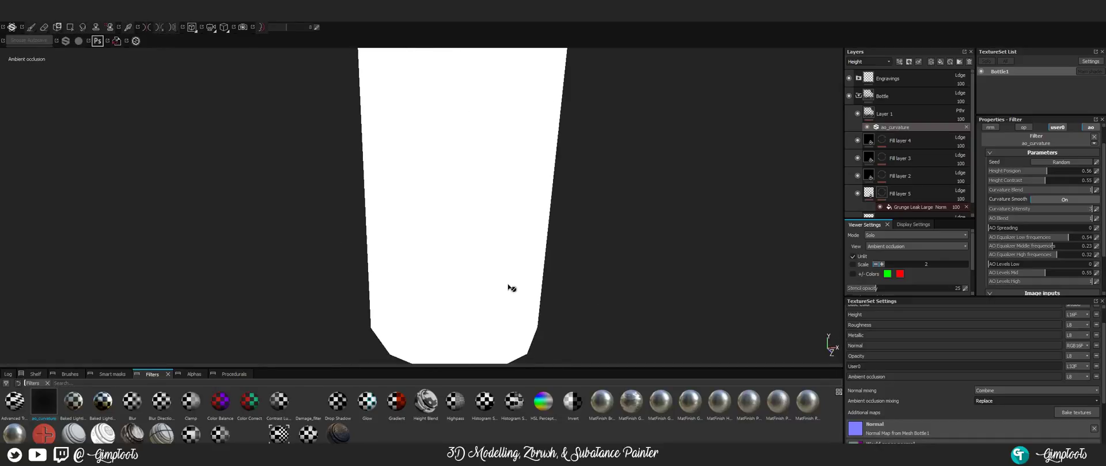
{"action": "middle_click_drag", "start_coordinate": [508, 287], "coordinate": [489, 111], "text": "alt"}
{"action": "left_click_drag", "start_coordinate": [458, 196], "coordinate": [495, 206], "text": "alt"}
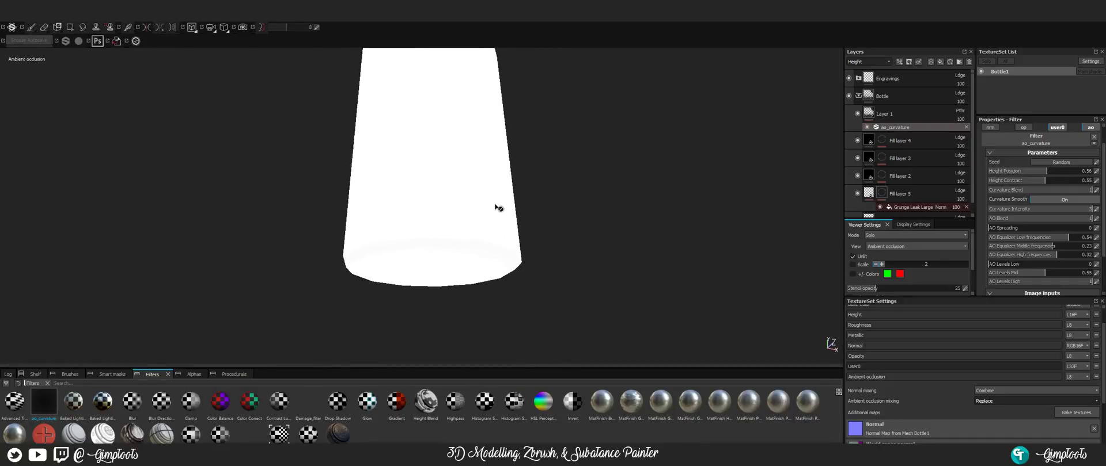
{"action": "scroll", "coordinate": [496, 206], "scroll_direction": "up", "scroll_amount": 5}
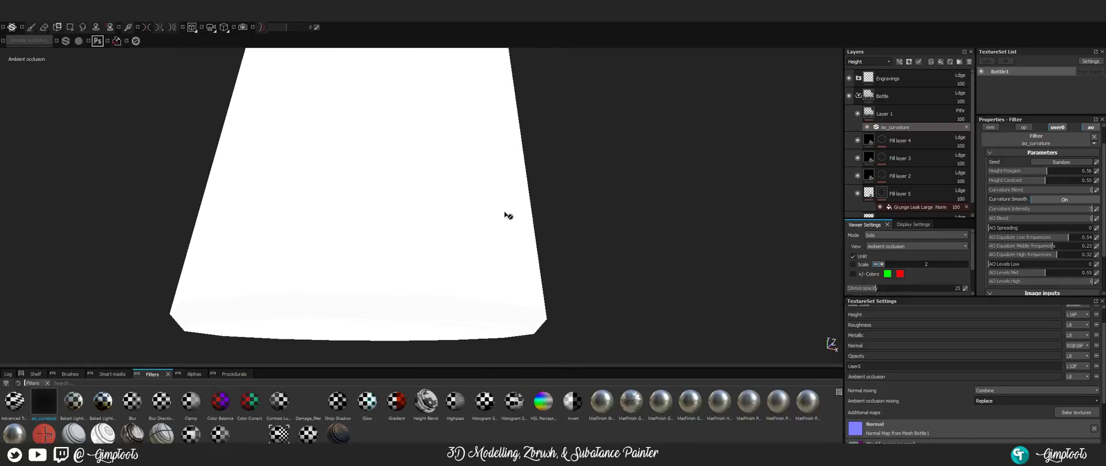
- Toggle the ao_curvature filter off and on, and set its Height Position to 0.54 and AO Equalizer Low Frequencies to 0.22
{"action": "left_click", "coordinate": [867, 127]}
{"action": "left_click", "coordinate": [867, 127]}
{"action": "mouse_move", "coordinate": [1044, 176]}
{"action": "left_mouse_down"}
{"action": "mouse_move", "coordinate": [1009, 172]}
{"action": "mouse_move", "coordinate": [1086, 190]}
{"action": "mouse_move", "coordinate": [1045, 179]}
{"action": "left_mouse_up"}
{"action": "left_click", "coordinate": [1057, 201]}
{"action": "left_click_drag", "start_coordinate": [1068, 237], "coordinate": [1051, 237]}
{"action": "left_click_drag", "start_coordinate": [1053, 236], "coordinate": [1052, 237]}
{"action": "left_click_drag", "start_coordinate": [1004, 264], "coordinate": [987, 264]}
- Add a Levels effect above ao_curvature with Base Color input levels of 0.414 black and 0.754 white, and check the bottle's neck
{"action": "right_click", "coordinate": [922, 126]}
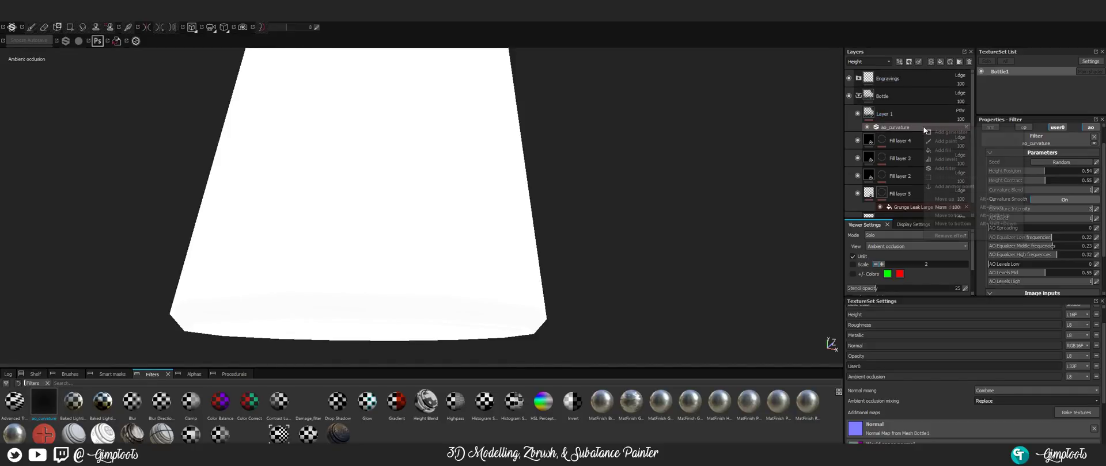
{"action": "left_click", "coordinate": [958, 160]}
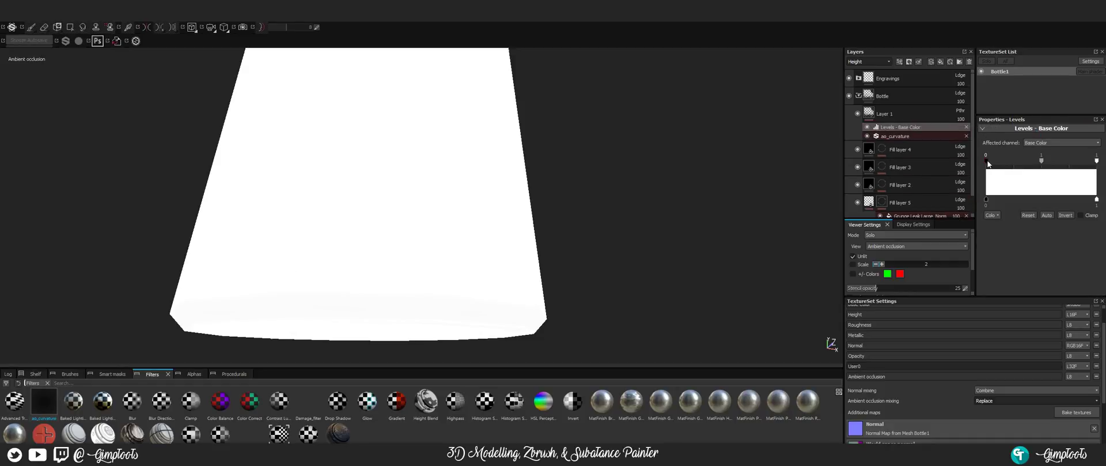
{"action": "left_click_drag", "start_coordinate": [986, 161], "coordinate": [1069, 164]}
{"action": "scroll", "coordinate": [479, 286], "scroll_direction": "down", "scroll_amount": 10}
{"action": "scroll", "coordinate": [479, 218], "scroll_direction": "up", "scroll_amount": 2}
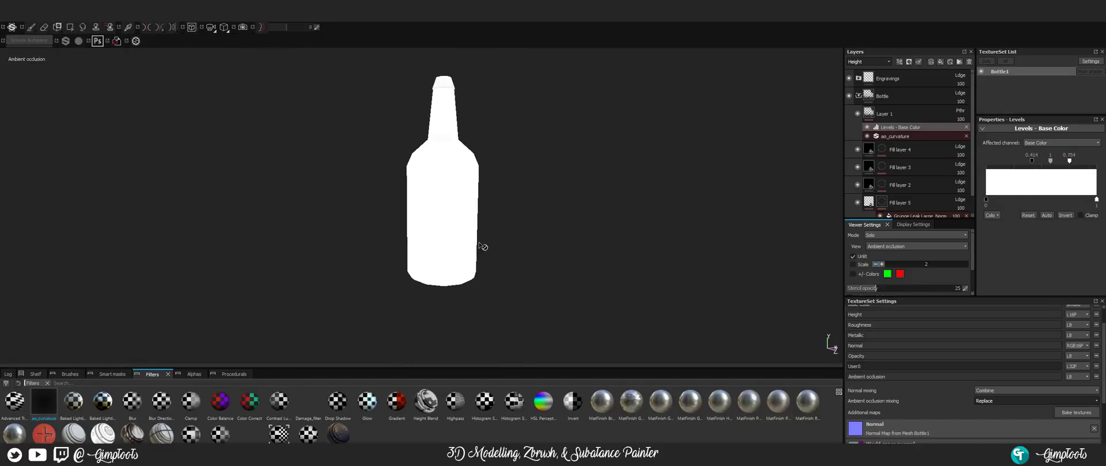
{"action": "scroll", "coordinate": [455, 234], "scroll_direction": "up", "scroll_amount": 5}
{"action": "left_click_drag", "start_coordinate": [455, 236], "coordinate": [488, 246], "text": "alt"}
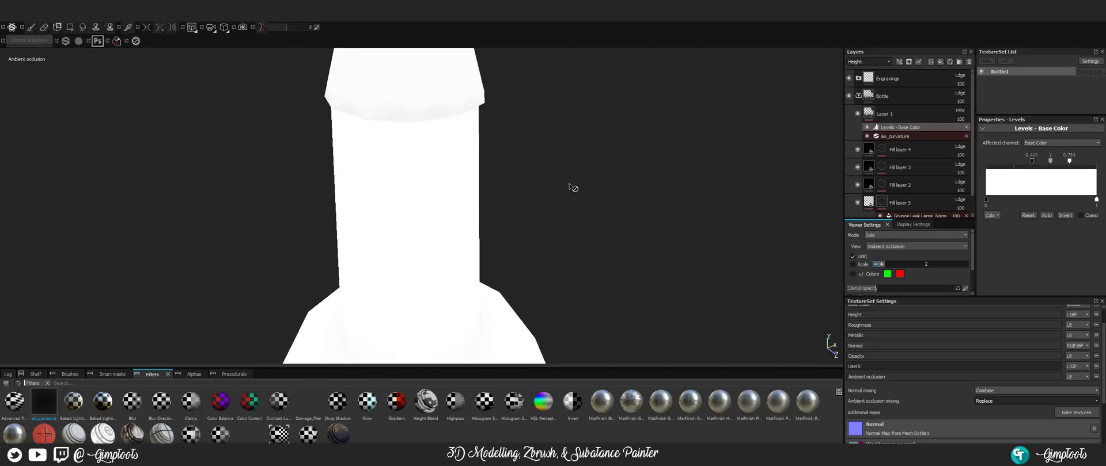
- Cycle through the individual channels on the bottle's neck to the User0 channel and inspect it
{"action": "key", "text": "m"}
{"action": "key", "text": "c"}
{"action": "key", "text": "c"}
{"action": "key", "text": "c"}
{"action": "key", "text": "c"}
{"action": "key", "text": "c"}
{"action": "key", "text": "c"}
{"action": "key", "text": "c"}
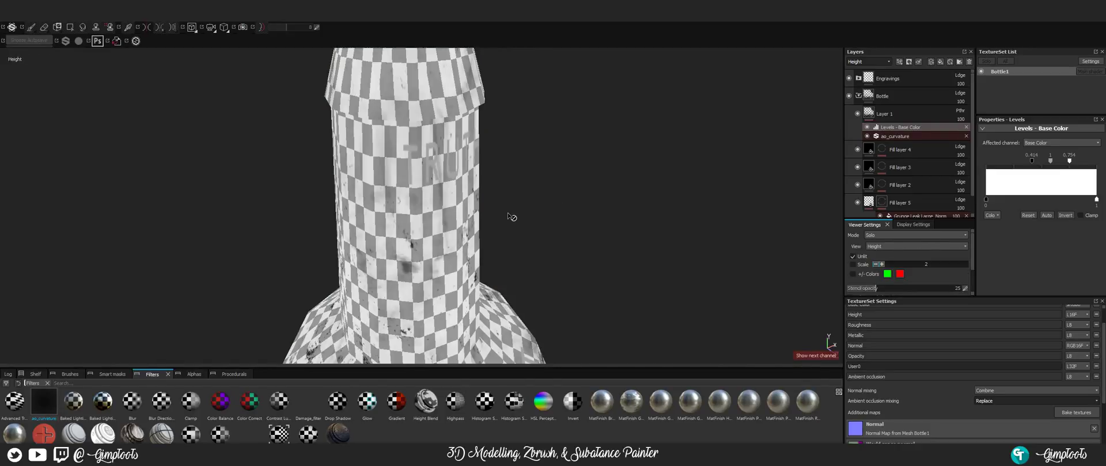
{"action": "key", "text": "c"}
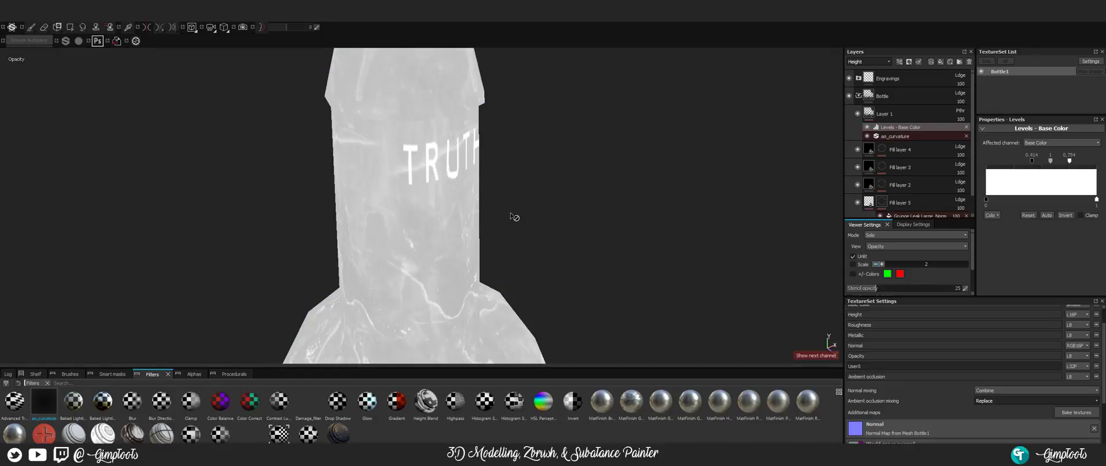
{"action": "key", "text": "c"}
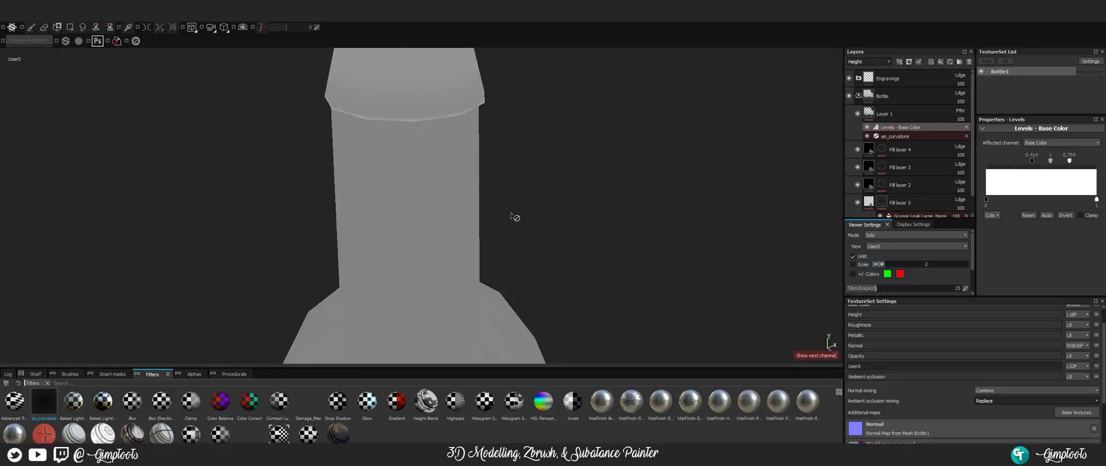
{"action": "scroll", "coordinate": [452, 153], "scroll_direction": "down", "scroll_amount": 3}
{"action": "scroll", "coordinate": [455, 152], "scroll_direction": "up", "scroll_amount": 4}
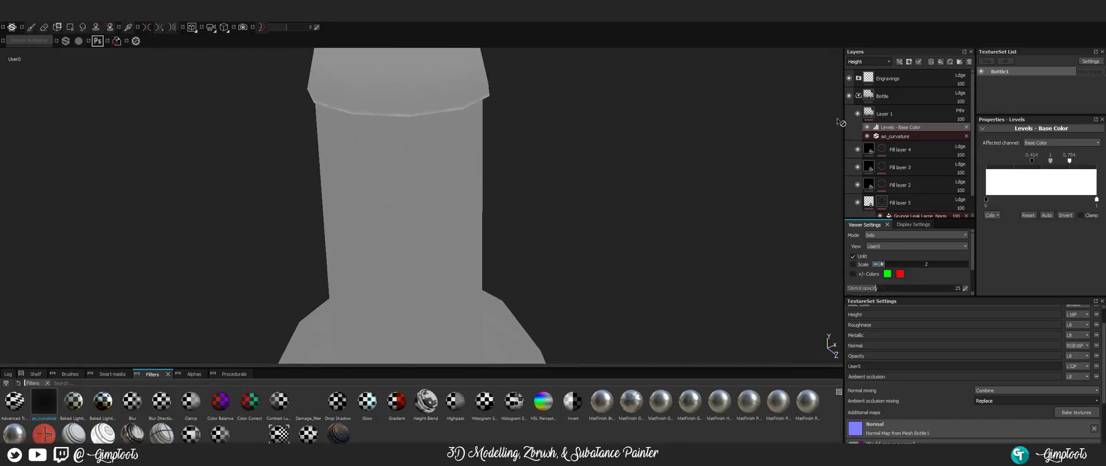
- Toggle the Levels and ao_curvature effects to compare the User0 result, and remove the Levels effect from Layer 1
{"action": "left_click", "coordinate": [867, 127]}
{"action": "left_click", "coordinate": [866, 137]}
{"action": "left_click", "coordinate": [867, 137]}
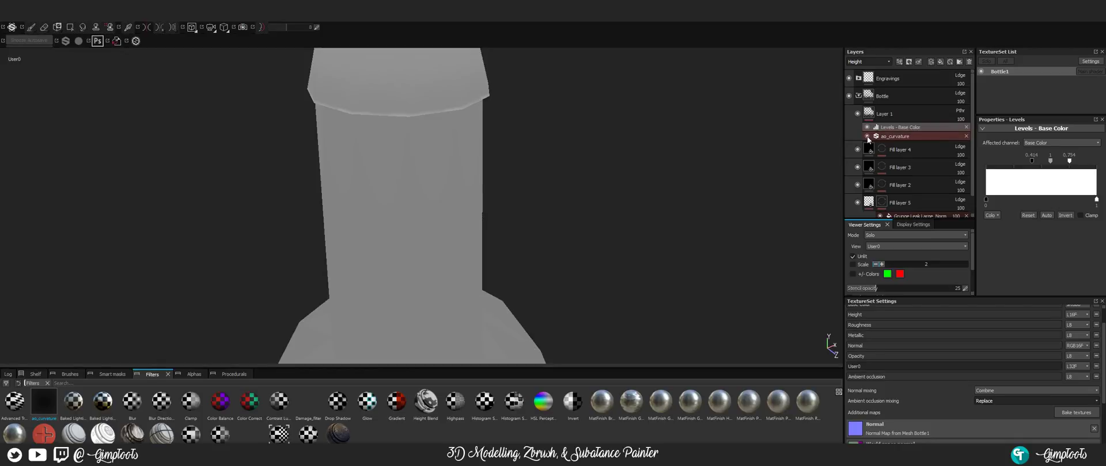
{"action": "left_click", "coordinate": [967, 129]}
- Show the full material on the bottle and delete Layer 1 together with its ao_curvature filter
{"action": "mouse_move", "coordinate": [403, 132]}
{"action": "right_mouse_down", "text": "alt"}
{"action": "mouse_move", "coordinate": [432, 141]}
{"action": "mouse_move", "coordinate": [534, 221]}
{"action": "right_mouse_up", "text": "alt"}
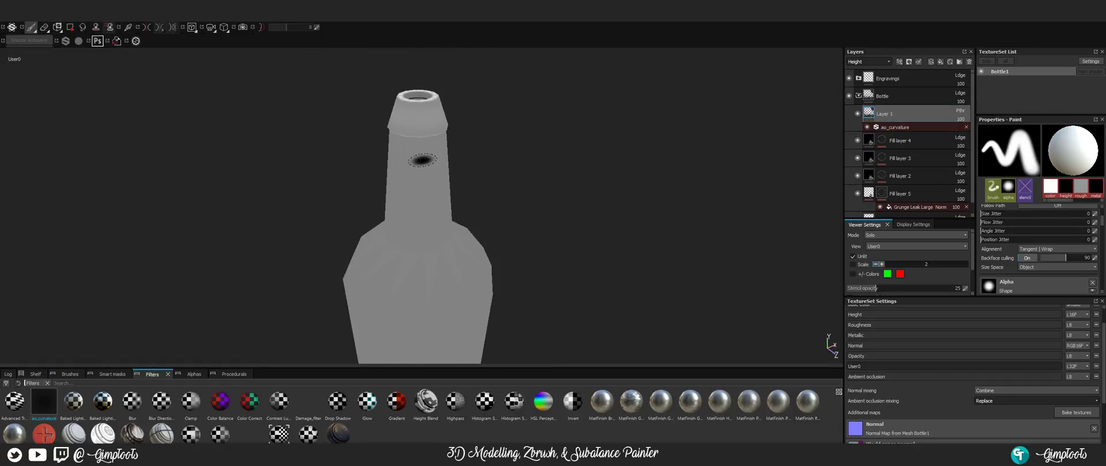
{"action": "left_click_drag", "start_coordinate": [533, 221], "coordinate": [503, 201], "text": "alt"}
{"action": "middle_click_drag", "start_coordinate": [502, 200], "coordinate": [504, 132], "text": "alt"}
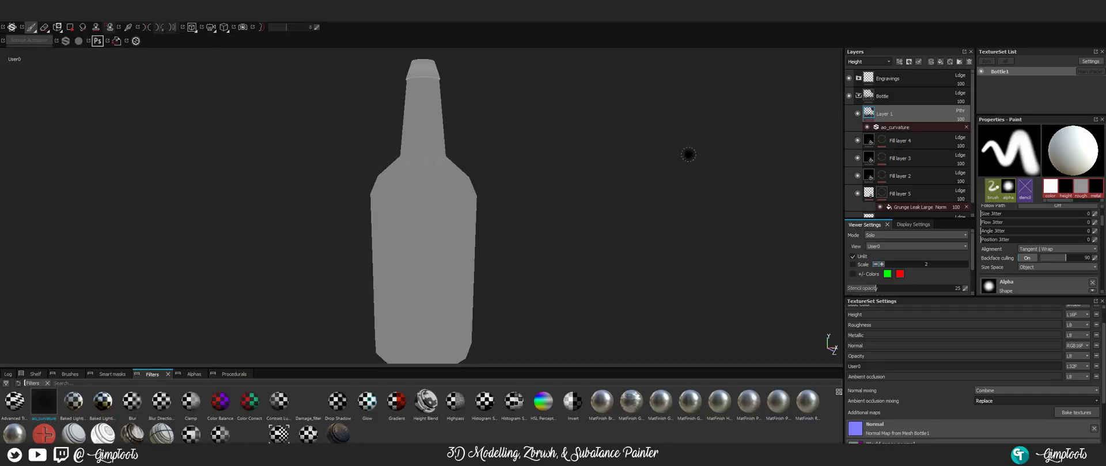
{"action": "key", "text": "m"}
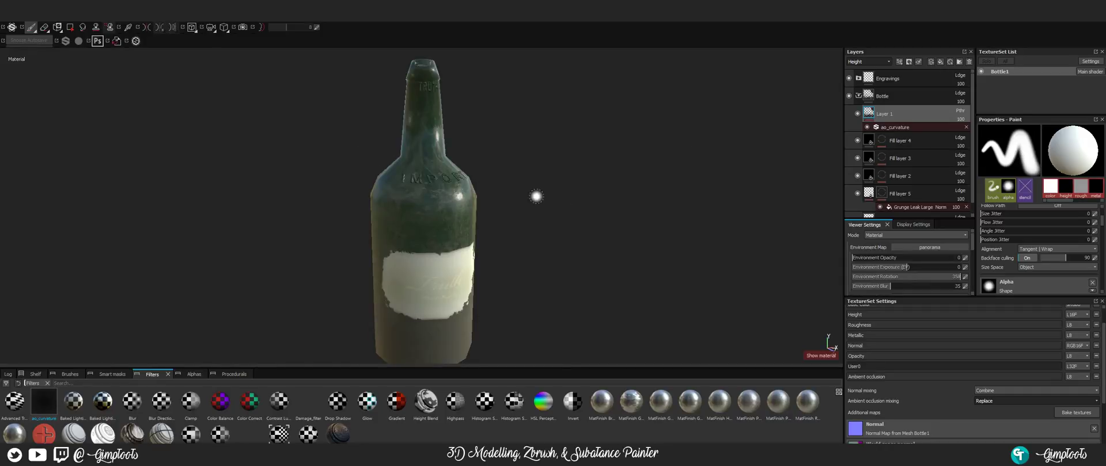
{"action": "left_click_drag", "start_coordinate": [536, 197], "coordinate": [509, 174], "text": "alt"}
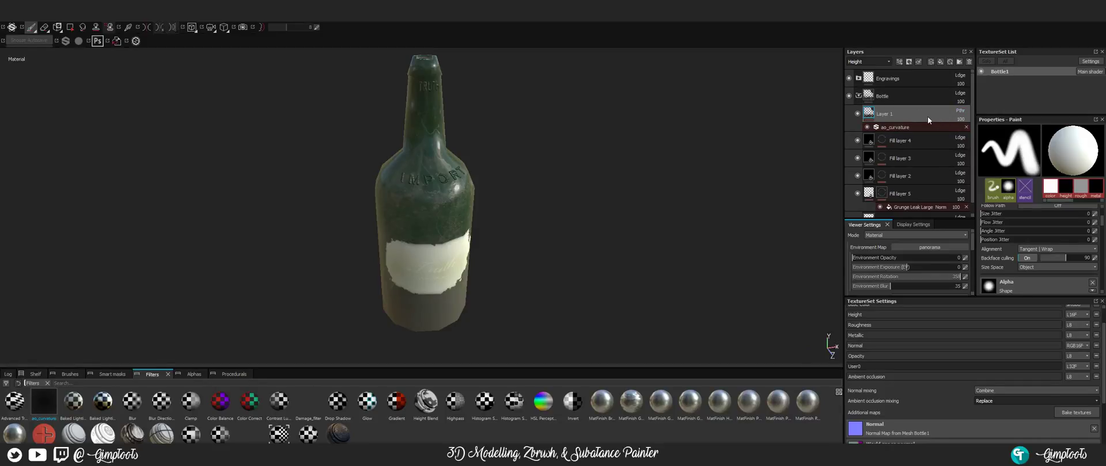
{"action": "key", "text": "Delete"}
{"action": "scroll", "coordinate": [411, 231], "scroll_direction": "up", "scroll_amount": 2}
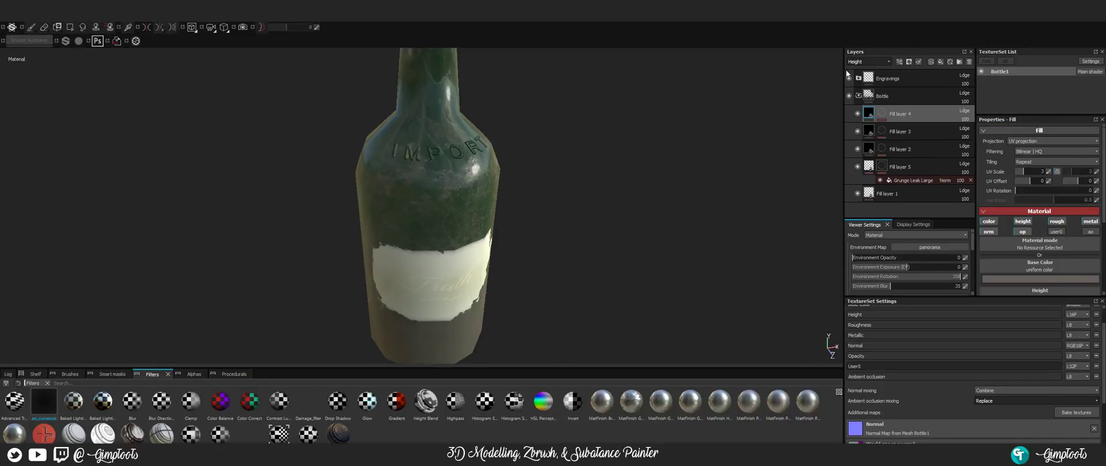
- Switch the layer stack to the Base Color channel and remove the User0 channel from the texture set
{"action": "left_click", "coordinate": [866, 62]}
{"action": "left_click", "coordinate": [861, 70]}
{"action": "left_click_drag", "start_coordinate": [540, 277], "coordinate": [476, 226], "text": "alt"}
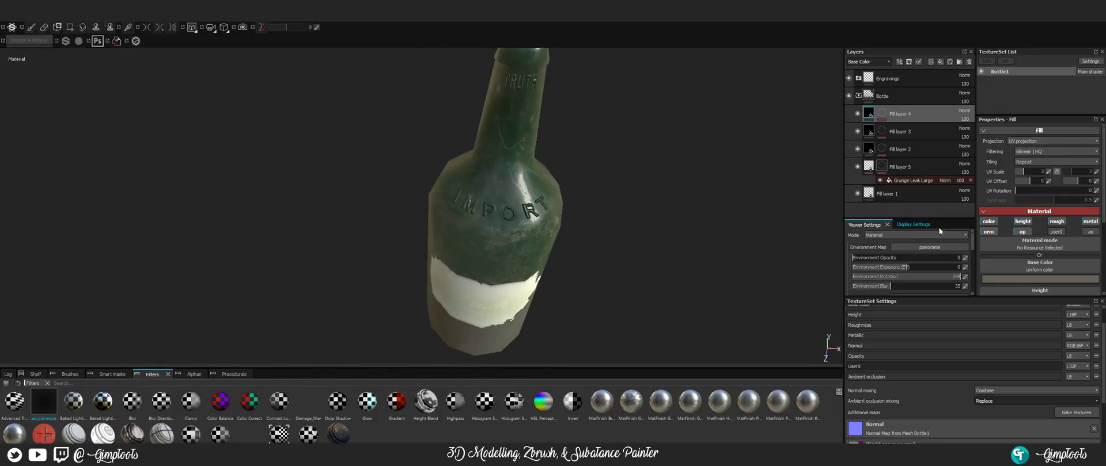
{"action": "left_click", "coordinate": [1096, 366]}
{"action": "scroll", "coordinate": [946, 333], "scroll_direction": "up", "scroll_amount": 2}
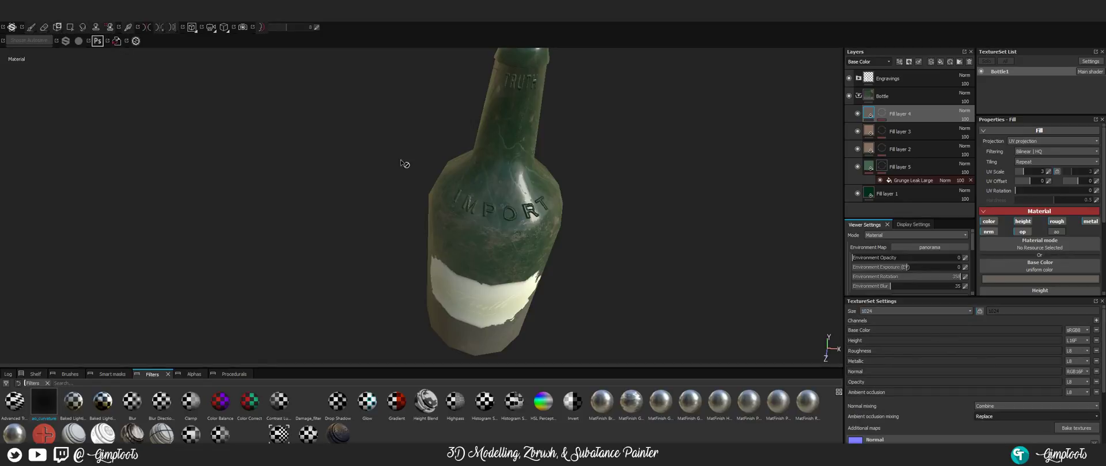
- Open the list of channels that can be added to the texture set and close it without choosing one
{"action": "right_click_drag", "start_coordinate": [465, 200], "coordinate": [522, 204], "text": "alt"}
{"action": "left_click_drag", "start_coordinate": [592, 286], "coordinate": [489, 259], "text": "alt"}
{"action": "left_click", "coordinate": [1096, 321]}
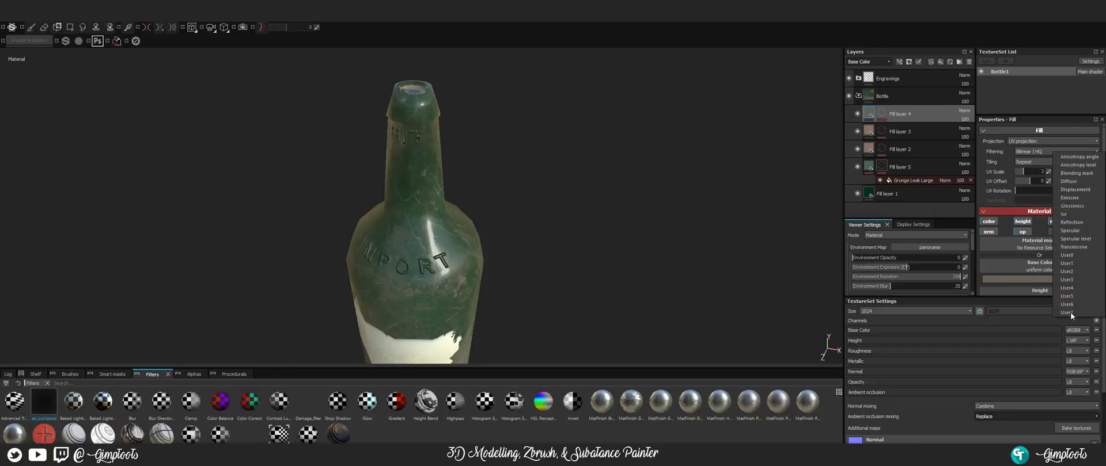
{"action": "left_click", "coordinate": [538, 148]}
- Inspect the glass material around the bottle's neck, shoulder and label up close and from several angles
{"action": "left_click_drag", "start_coordinate": [537, 148], "coordinate": [473, 182], "text": "alt"}
{"action": "right_click_drag", "start_coordinate": [472, 182], "coordinate": [518, 197], "text": "alt"}
{"action": "middle_click_drag", "start_coordinate": [513, 197], "coordinate": [437, 232], "text": "alt"}
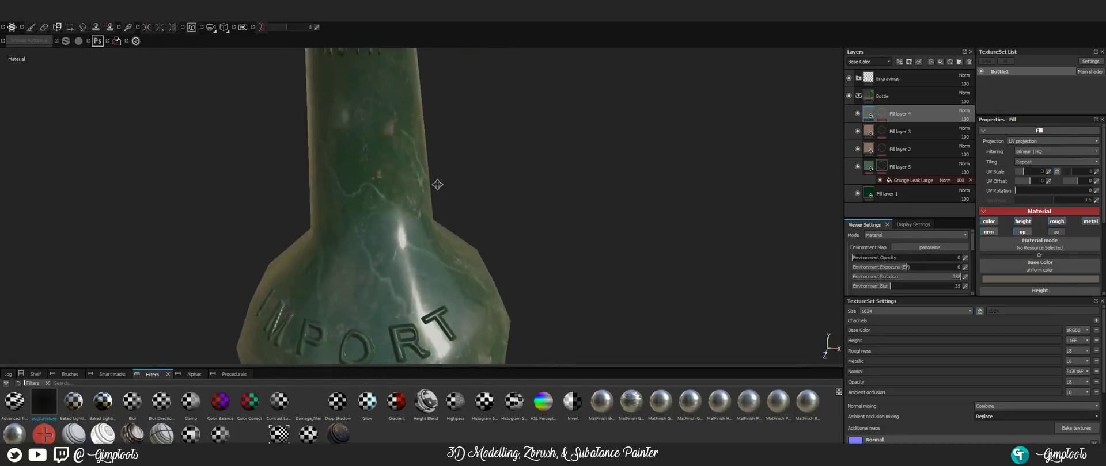
{"action": "right_click_drag", "start_coordinate": [421, 191], "coordinate": [439, 227], "text": "alt"}
{"action": "left_click_drag", "start_coordinate": [439, 227], "coordinate": [374, 227], "text": "alt"}
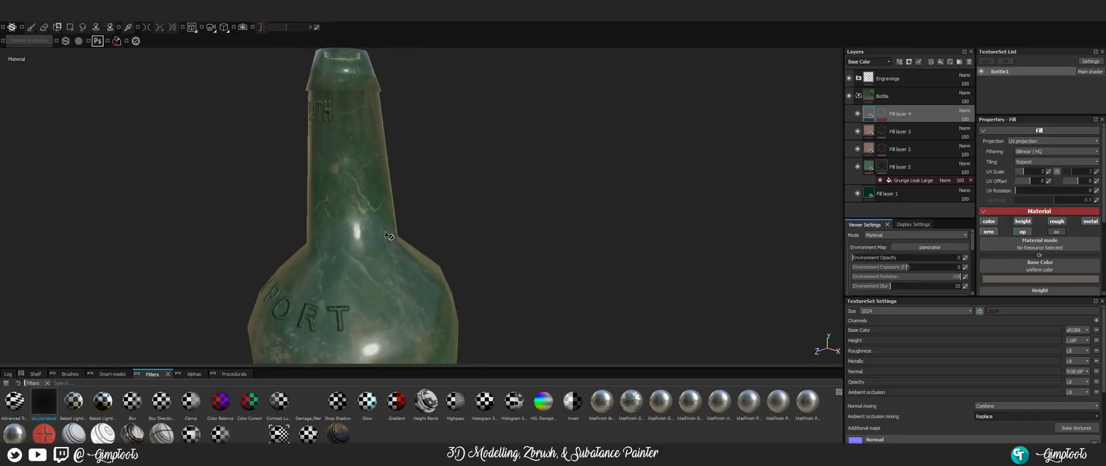
{"action": "right_click_drag", "start_coordinate": [374, 228], "coordinate": [489, 229], "text": "alt"}
{"action": "left_click_drag", "start_coordinate": [489, 229], "coordinate": [468, 225], "text": "alt"}
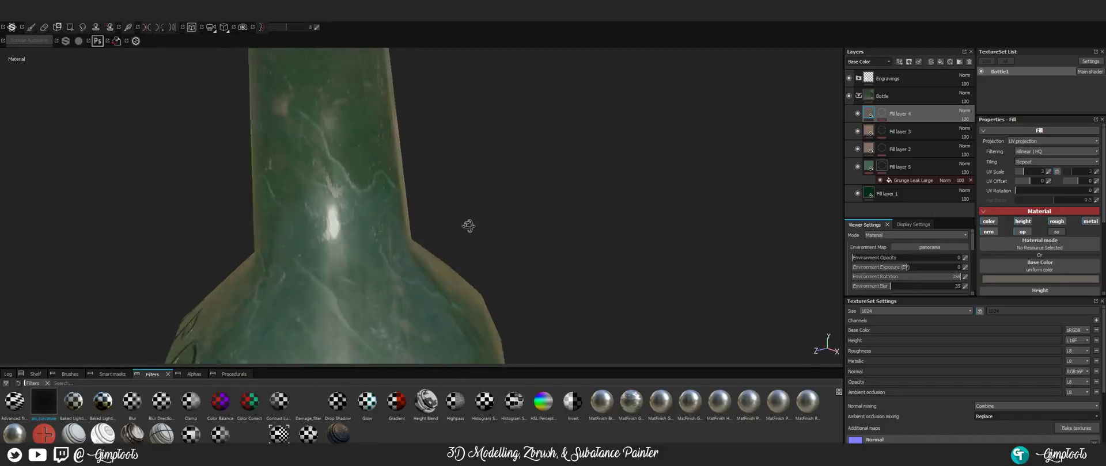
{"action": "mouse_move", "coordinate": [468, 226]}
{"action": "right_mouse_down", "text": "alt"}
{"action": "mouse_move", "coordinate": [456, 185]}
{"action": "mouse_move", "coordinate": [469, 192]}
{"action": "mouse_move", "coordinate": [466, 225]}
{"action": "right_mouse_up", "text": "alt"}
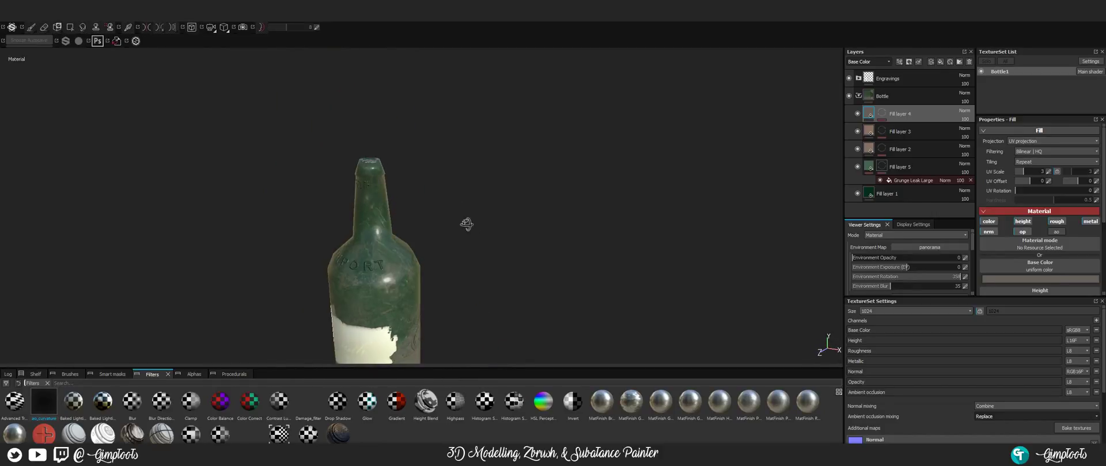
{"action": "left_click_drag", "start_coordinate": [466, 225], "coordinate": [550, 186], "text": "alt"}
{"action": "right_click_drag", "start_coordinate": [551, 188], "coordinate": [506, 178], "text": "alt"}
{"action": "left_click_drag", "start_coordinate": [506, 178], "coordinate": [403, 122], "text": "alt"}
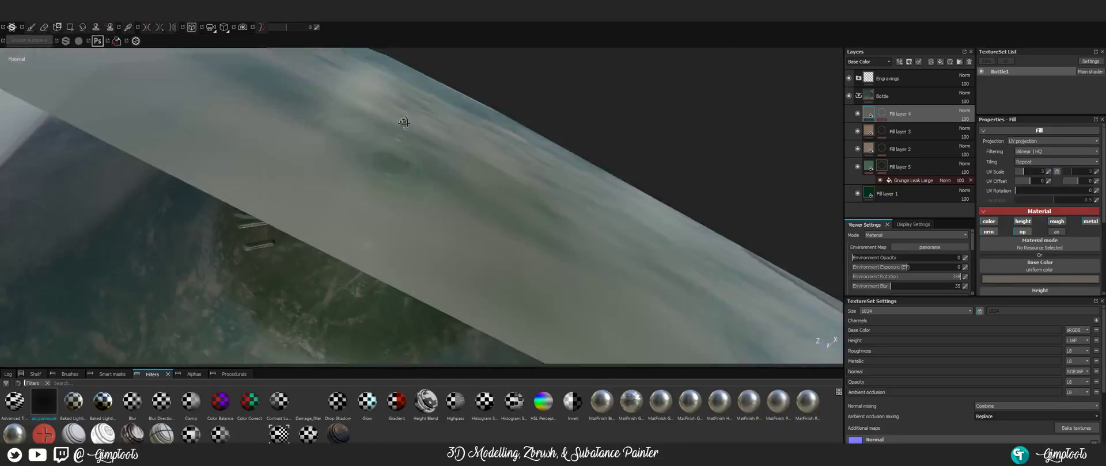
- Select Fill layer 5 in the Bottle folder and examine its material on the bottle's shoulder
{"action": "key", "text": "f"}
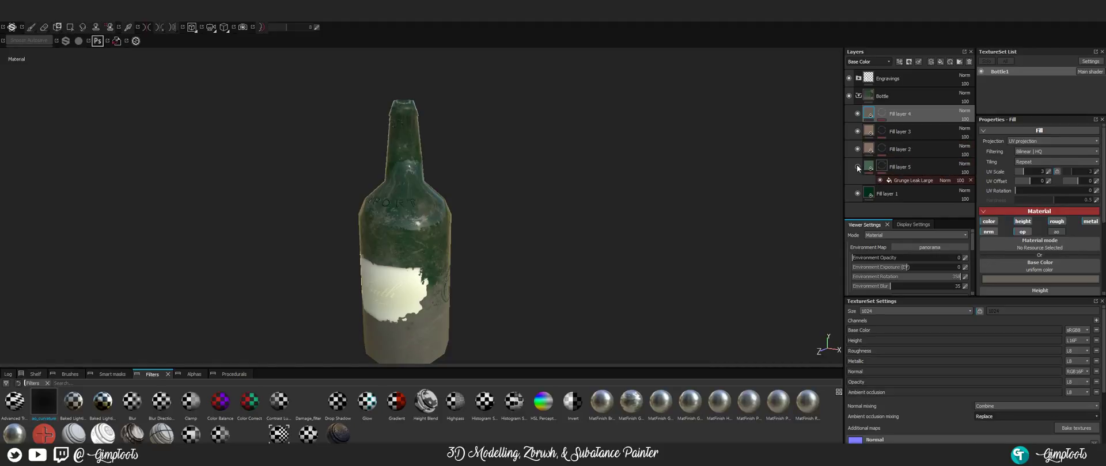
{"action": "scroll", "coordinate": [503, 180], "scroll_direction": "up", "scroll_amount": 5}
{"action": "left_click_drag", "start_coordinate": [484, 221], "coordinate": [452, 155], "text": "alt"}
{"action": "scroll", "coordinate": [1069, 258], "scroll_direction": "down", "scroll_amount": 3}
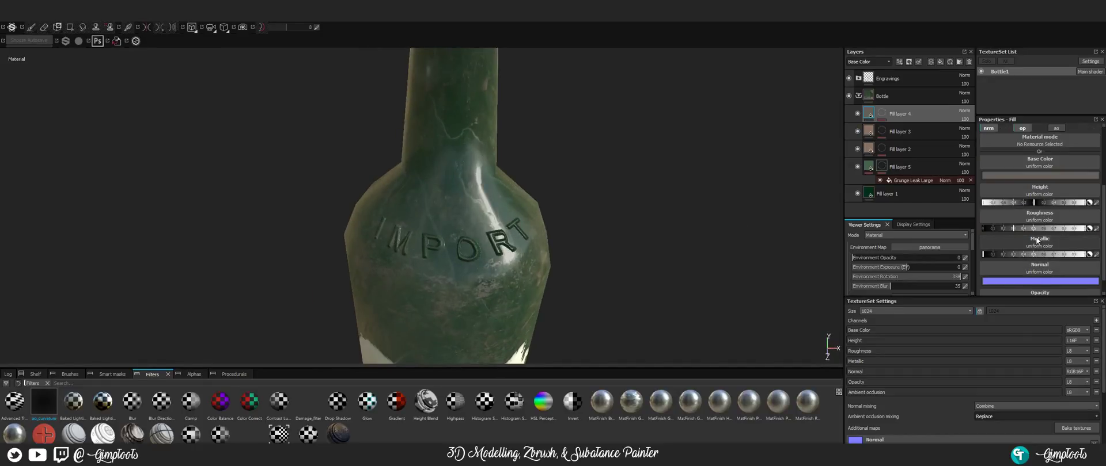
{"action": "left_click", "coordinate": [928, 166]}
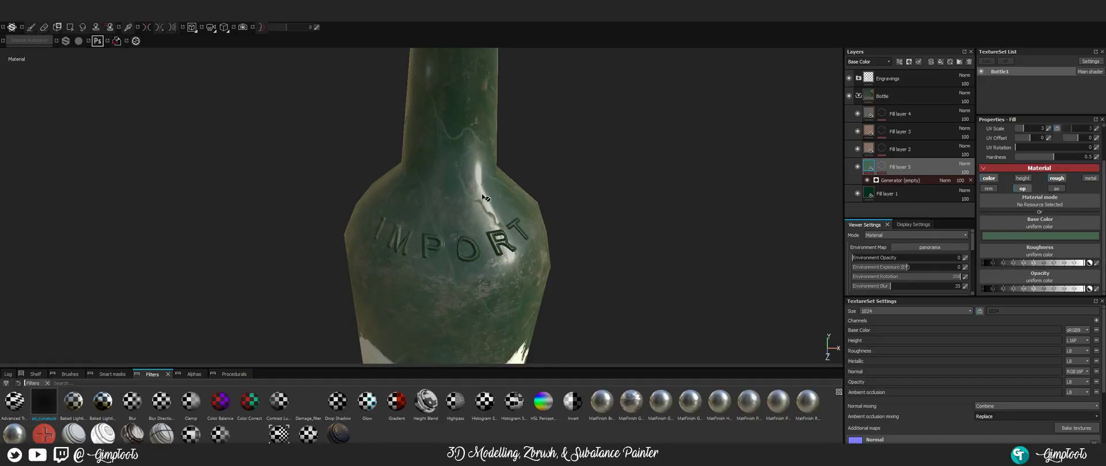
{"action": "scroll", "coordinate": [486, 198], "scroll_direction": "down", "scroll_amount": 5}
{"action": "mouse_move", "coordinate": [485, 198]}
{"action": "left_mouse_down", "text": "alt"}
{"action": "mouse_move", "coordinate": [512, 209]}
{"action": "mouse_move", "coordinate": [489, 209]}
{"action": "left_mouse_up", "text": "alt"}
{"action": "scroll", "coordinate": [512, 209], "scroll_direction": "up", "scroll_amount": 5}
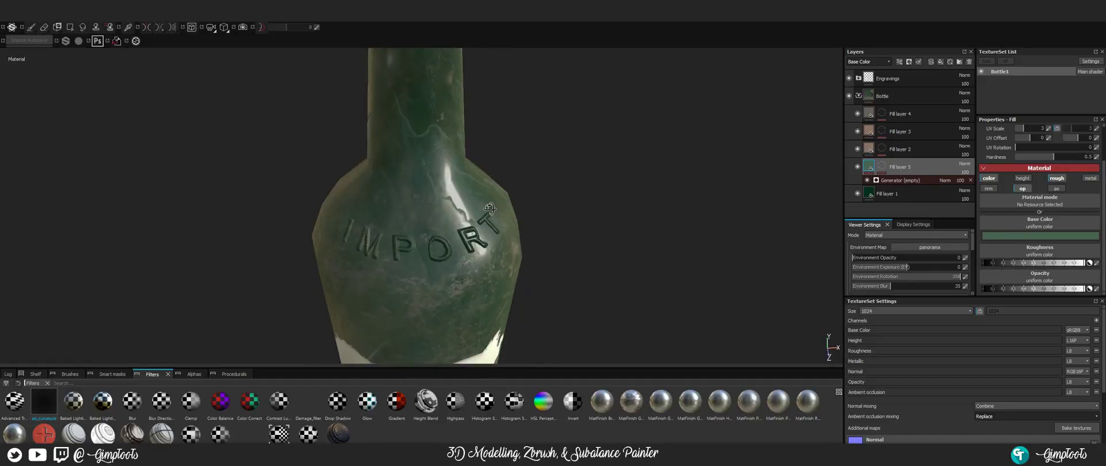
- Select Fill layer 1 and check its base color, roughness and opacity settings against the bottle's glass
{"action": "left_click", "coordinate": [894, 192]}
{"action": "scroll", "coordinate": [1019, 277], "scroll_direction": "down", "scroll_amount": 2}
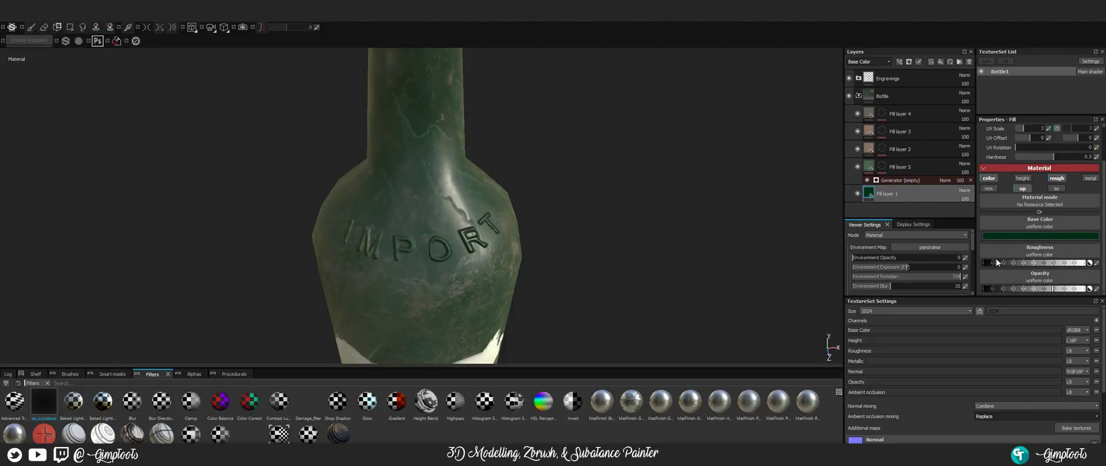
{"action": "scroll", "coordinate": [444, 190], "scroll_direction": "down", "scroll_amount": 5}
{"action": "mouse_move", "coordinate": [443, 178]}
{"action": "left_mouse_down", "text": "alt"}
{"action": "mouse_move", "coordinate": [437, 214]}
{"action": "mouse_move", "coordinate": [425, 187]}
{"action": "left_mouse_up", "text": "alt"}
{"action": "middle_click_drag", "start_coordinate": [435, 242], "coordinate": [447, 183], "text": "alt"}
{"action": "left_click_drag", "start_coordinate": [450, 184], "coordinate": [456, 190], "text": "alt"}
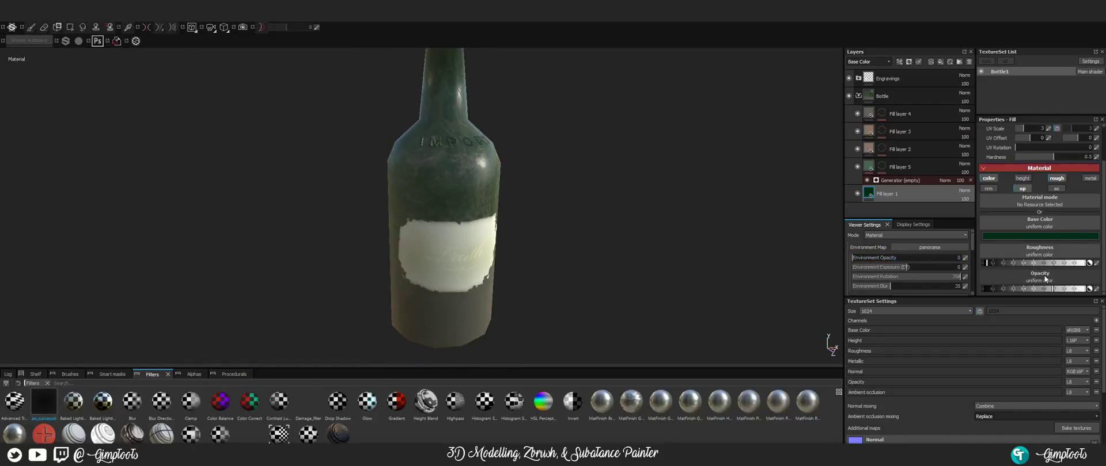
- Inspect the bottle's glass, label and IMPORT lettering from all sides, both up close and from a distance
{"action": "scroll", "coordinate": [541, 112], "scroll_direction": "up", "scroll_amount": 5}
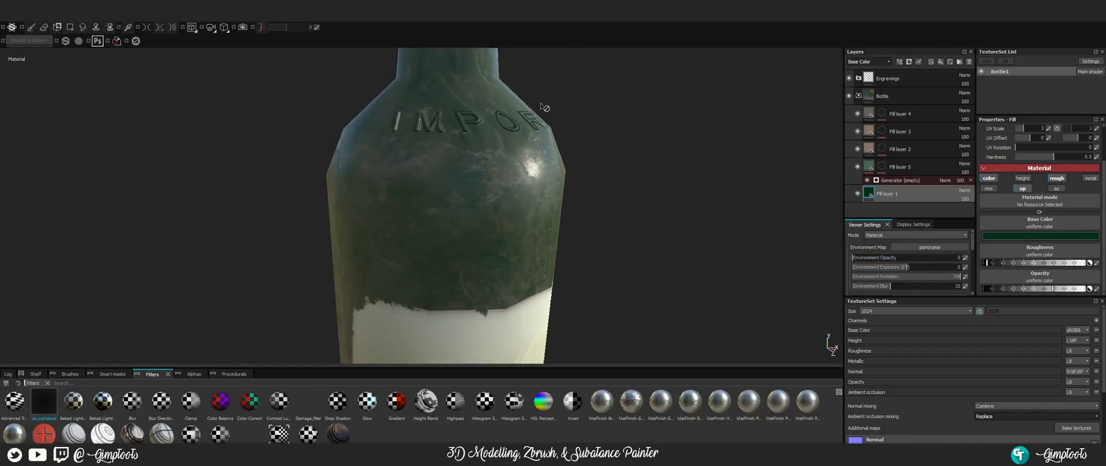
{"action": "left_click_drag", "start_coordinate": [546, 109], "coordinate": [514, 136], "text": "alt"}
{"action": "middle_click_drag", "start_coordinate": [514, 136], "coordinate": [480, 70], "text": "alt"}
{"action": "left_click_drag", "start_coordinate": [510, 164], "coordinate": [491, 141], "text": "alt"}
{"action": "middle_click_drag", "start_coordinate": [491, 141], "coordinate": [432, 95], "text": "alt"}
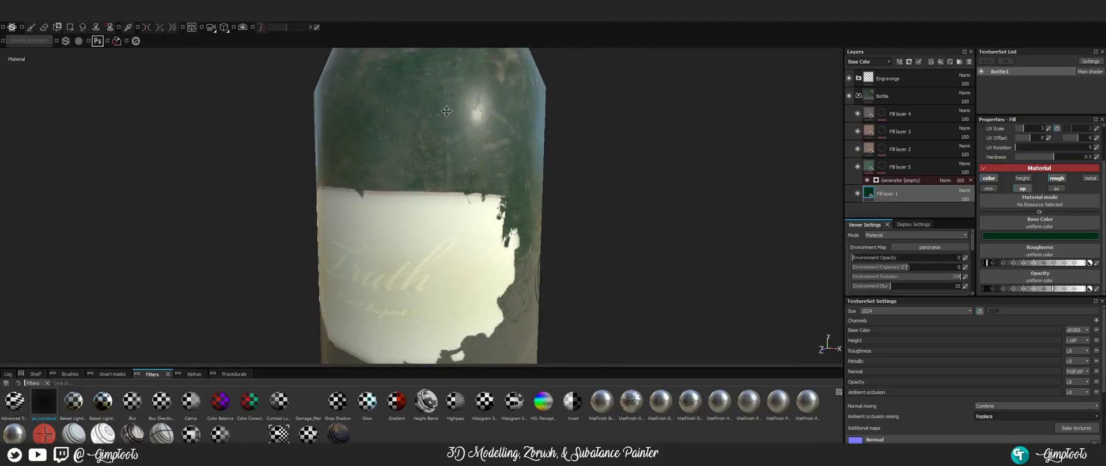
{"action": "left_click_drag", "start_coordinate": [432, 95], "coordinate": [444, 187], "text": "alt"}
{"action": "middle_click_drag", "start_coordinate": [445, 187], "coordinate": [431, 174], "text": "alt"}
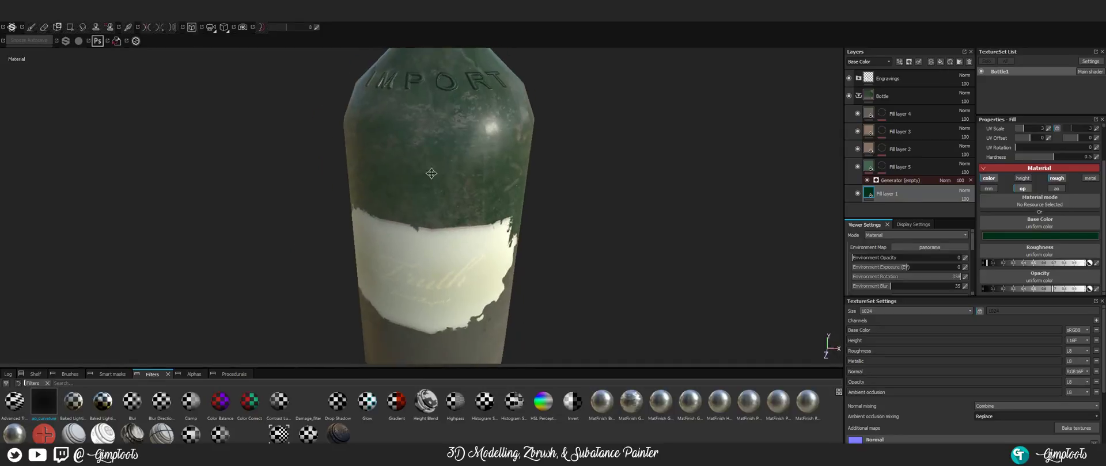
{"action": "left_click_drag", "start_coordinate": [477, 169], "coordinate": [442, 176], "text": "alt"}
{"action": "middle_click_drag", "start_coordinate": [442, 177], "coordinate": [423, 187], "text": "alt"}
{"action": "left_click_drag", "start_coordinate": [423, 187], "coordinate": [408, 200], "text": "alt"}
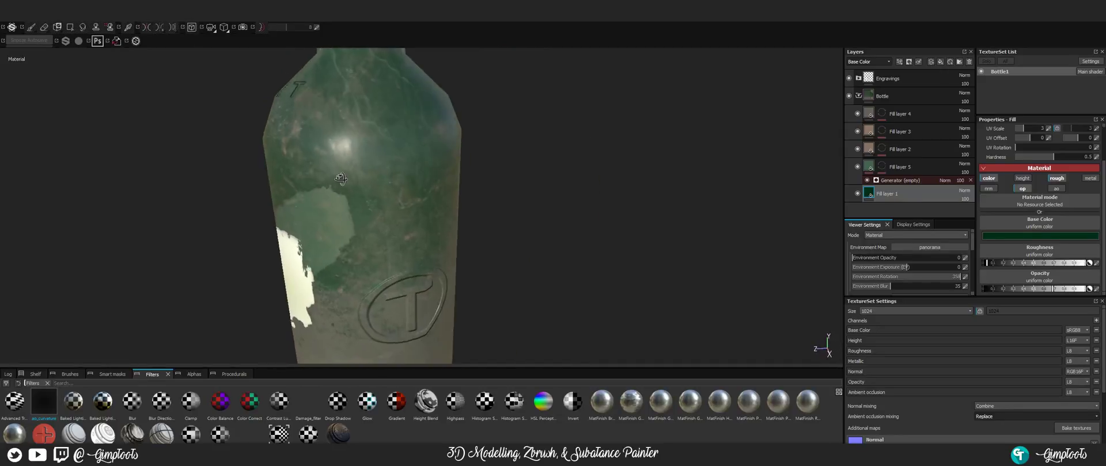
{"action": "middle_click_drag", "start_coordinate": [408, 200], "coordinate": [392, 196], "text": "alt"}
{"action": "left_click_drag", "start_coordinate": [392, 196], "coordinate": [380, 154], "text": "alt"}
{"action": "middle_click_drag", "start_coordinate": [380, 153], "coordinate": [518, 264], "text": "alt"}
{"action": "right_click_drag", "start_coordinate": [518, 265], "coordinate": [482, 215], "text": "alt"}
{"action": "left_click_drag", "start_coordinate": [472, 199], "coordinate": [444, 208], "text": "alt"}
{"action": "middle_click_drag", "start_coordinate": [444, 207], "coordinate": [464, 275], "text": "alt"}
{"action": "left_click_drag", "start_coordinate": [464, 275], "coordinate": [443, 236], "text": "alt"}
{"action": "right_click_drag", "start_coordinate": [443, 236], "coordinate": [541, 262], "text": "alt"}
{"action": "left_click_drag", "start_coordinate": [542, 262], "coordinate": [554, 185], "text": "alt"}
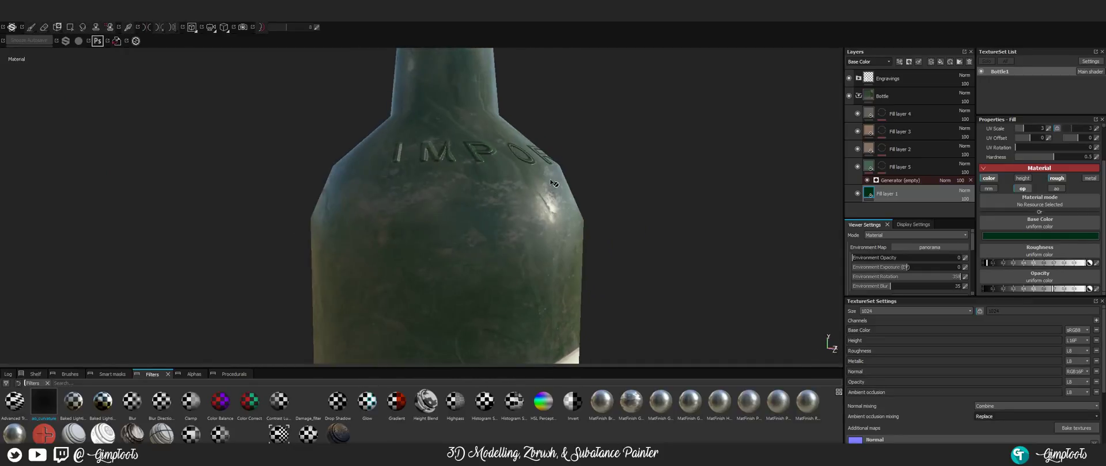
{"action": "right_click_drag", "start_coordinate": [554, 185], "coordinate": [511, 206], "text": "alt"}
{"action": "left_click_drag", "start_coordinate": [511, 206], "coordinate": [486, 228], "text": "alt"}
{"action": "middle_click_drag", "start_coordinate": [487, 227], "coordinate": [480, 260], "text": "alt"}
{"action": "left_click_drag", "start_coordinate": [481, 259], "coordinate": [480, 222], "text": "alt"}
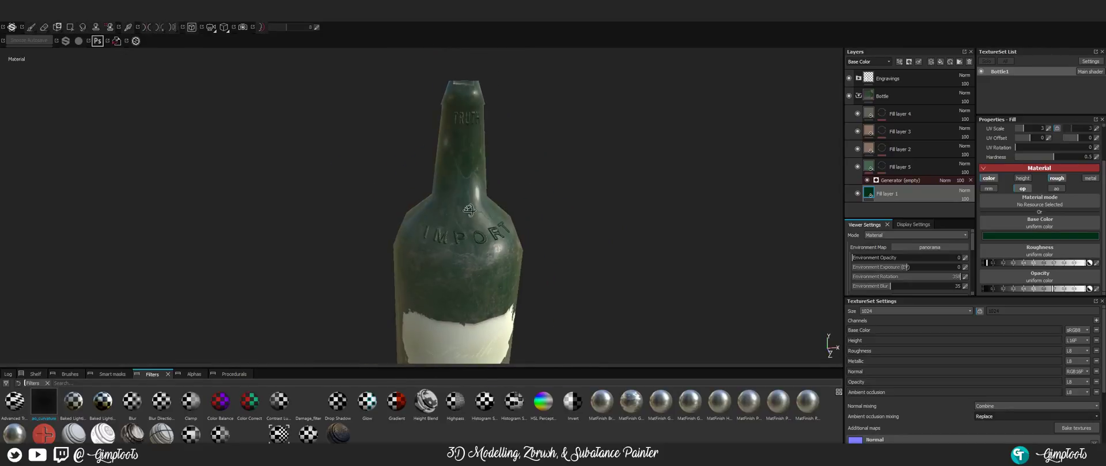
{"action": "right_click_drag", "start_coordinate": [480, 221], "coordinate": [463, 225], "text": "alt"}
{"action": "left_click_drag", "start_coordinate": [466, 228], "coordinate": [416, 200], "text": "alt"}
{"action": "right_click_drag", "start_coordinate": [455, 212], "coordinate": [487, 224], "text": "alt"}
{"action": "left_click_drag", "start_coordinate": [487, 225], "coordinate": [553, 192], "text": "alt"}
{"action": "right_click_drag", "start_coordinate": [439, 185], "coordinate": [405, 207], "text": "alt"}
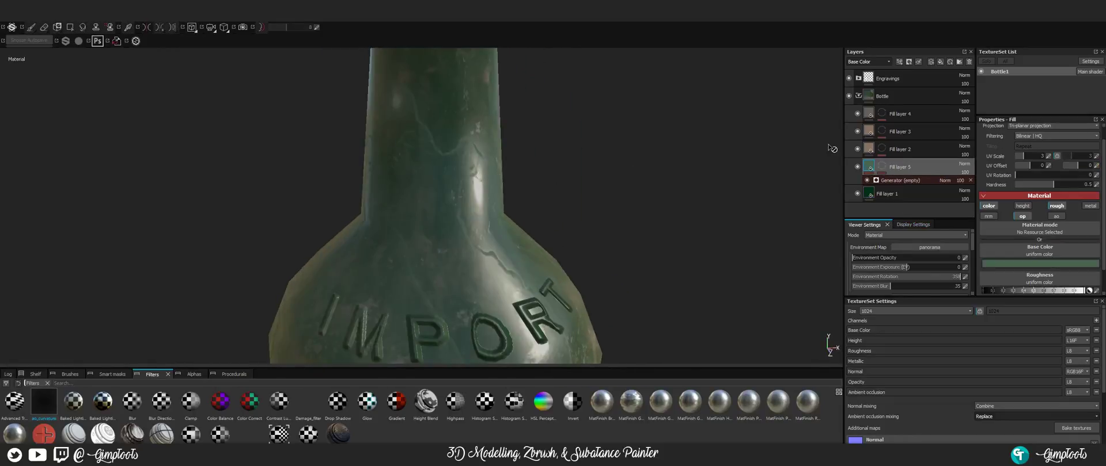
- Collapse the Bottle folder and review the whole bottle from its mouth and neck to the embossed T and base
{"action": "left_click", "coordinate": [858, 95]}
{"action": "key", "text": "f"}
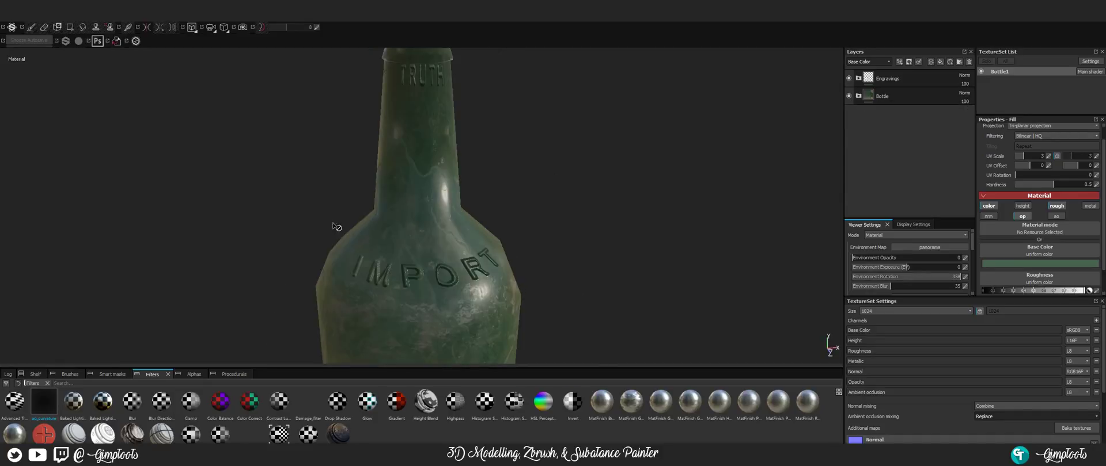
{"action": "middle_click_drag", "start_coordinate": [402, 219], "coordinate": [371, 236], "text": "alt"}
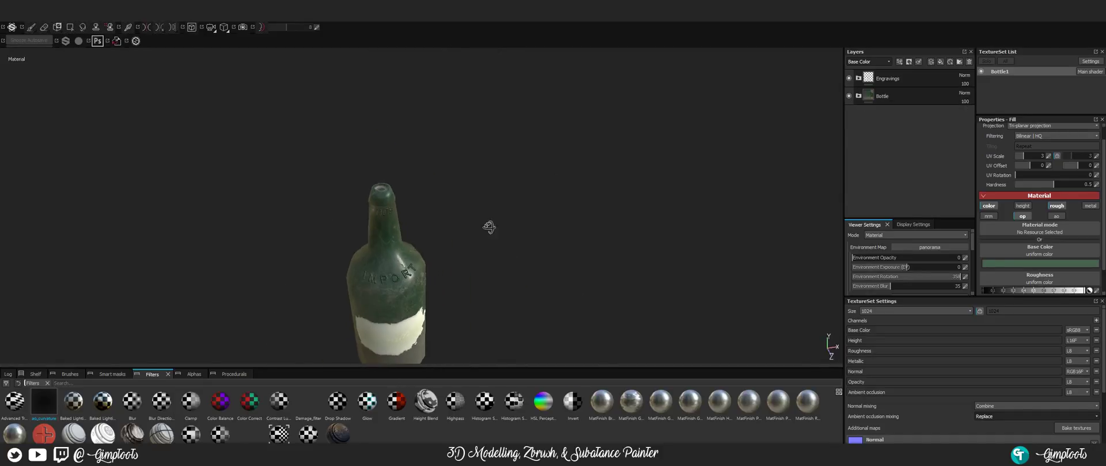
{"action": "left_click_drag", "start_coordinate": [489, 227], "coordinate": [287, 239], "text": "alt"}
{"action": "right_click_drag", "start_coordinate": [286, 240], "coordinate": [325, 227], "text": "alt"}
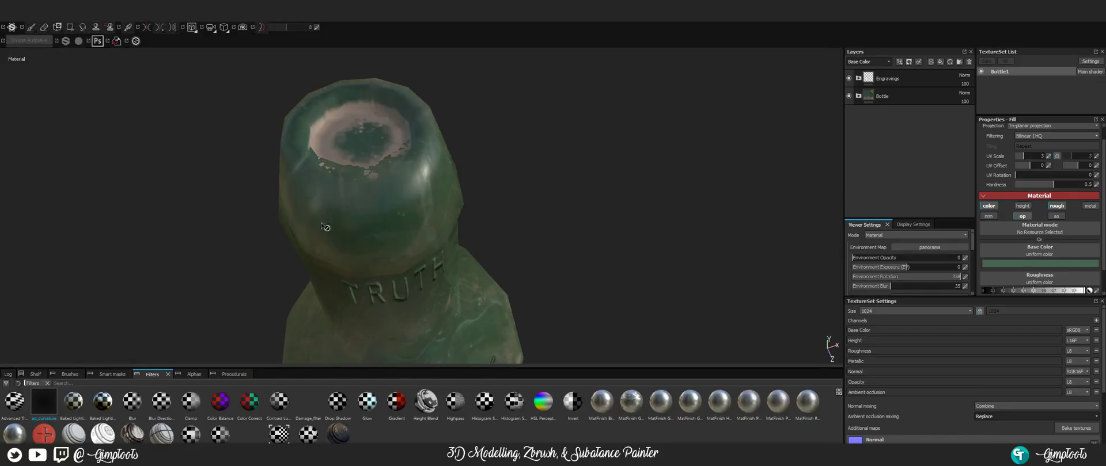
{"action": "left_click_drag", "start_coordinate": [324, 227], "coordinate": [549, 98], "text": "alt"}
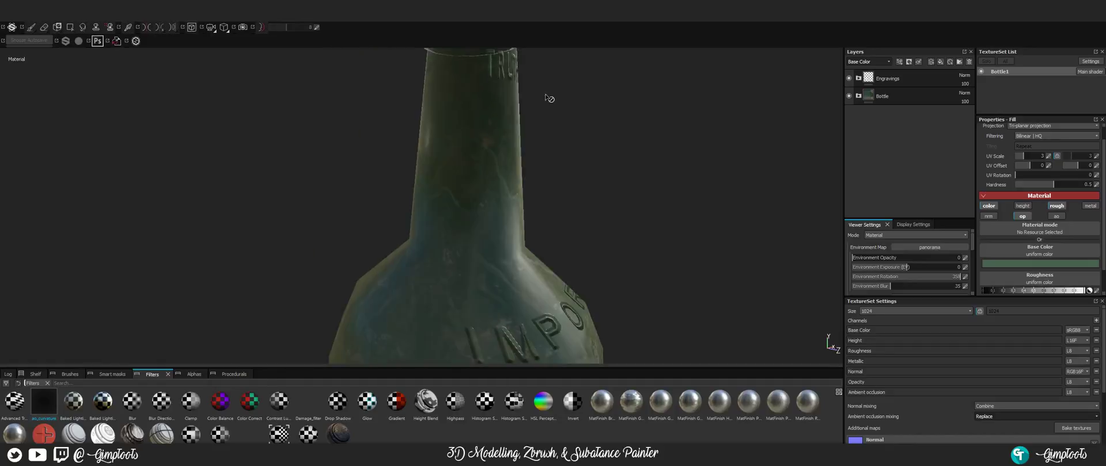
{"action": "right_click_drag", "start_coordinate": [549, 99], "coordinate": [585, 215], "text": "alt"}
{"action": "left_click_drag", "start_coordinate": [598, 228], "coordinate": [521, 248], "text": "alt"}
{"action": "middle_click_drag", "start_coordinate": [521, 248], "coordinate": [501, 132], "text": "alt"}
{"action": "left_click_drag", "start_coordinate": [501, 132], "coordinate": [448, 151], "text": "alt"}
{"action": "middle_click_drag", "start_coordinate": [448, 151], "coordinate": [447, 98], "text": "alt"}
{"action": "left_click_drag", "start_coordinate": [446, 98], "coordinate": [437, 75], "text": "alt"}
{"action": "right_click_drag", "start_coordinate": [437, 115], "coordinate": [470, 187], "text": "alt"}
{"action": "middle_click_drag", "start_coordinate": [501, 213], "coordinate": [319, 122], "text": "alt"}
{"action": "left_click_drag", "start_coordinate": [320, 123], "coordinate": [269, 145], "text": "alt"}
{"action": "right_click_drag", "start_coordinate": [268, 146], "coordinate": [413, 177], "text": "alt"}
{"action": "left_click_drag", "start_coordinate": [413, 178], "coordinate": [347, 136], "text": "alt"}
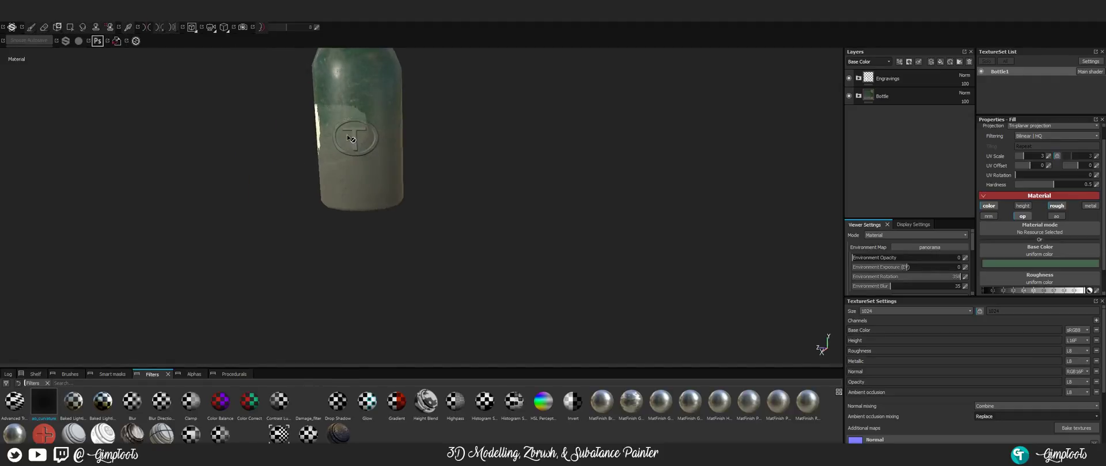
{"action": "middle_click_drag", "start_coordinate": [348, 136], "coordinate": [318, 218], "text": "alt"}
{"action": "left_click_drag", "start_coordinate": [318, 219], "coordinate": [373, 175], "text": "alt"}
{"action": "middle_click_drag", "start_coordinate": [357, 140], "coordinate": [414, 230], "text": "alt"}
{"action": "left_click_drag", "start_coordinate": [415, 230], "coordinate": [421, 240], "text": "alt"}
{"action": "middle_click_drag", "start_coordinate": [420, 240], "coordinate": [412, 150], "text": "alt"}
{"action": "right_click_drag", "start_coordinate": [412, 151], "coordinate": [418, 193], "text": "alt"}
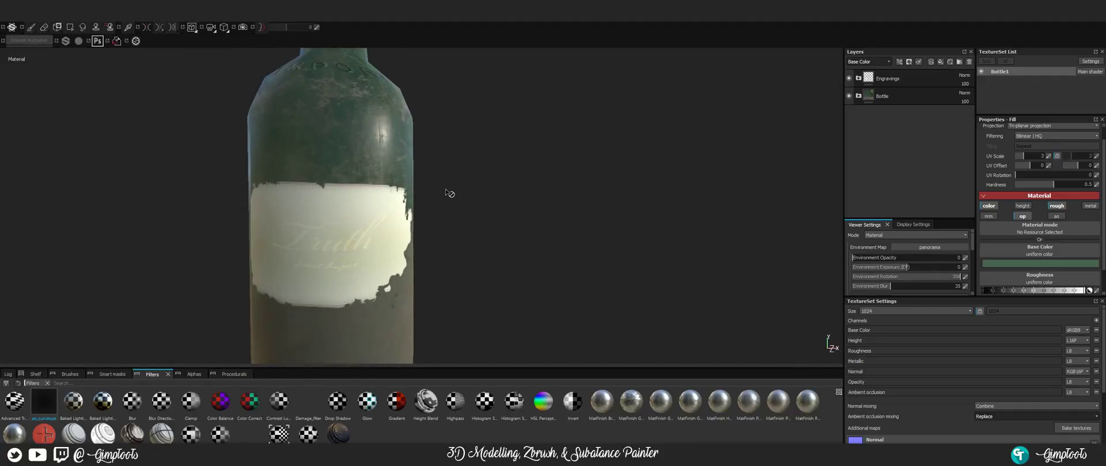
- Expand the Bottle folder and toggle Fill layer 4's visibility off and back on to compare its effect
{"action": "left_click", "coordinate": [858, 96]}
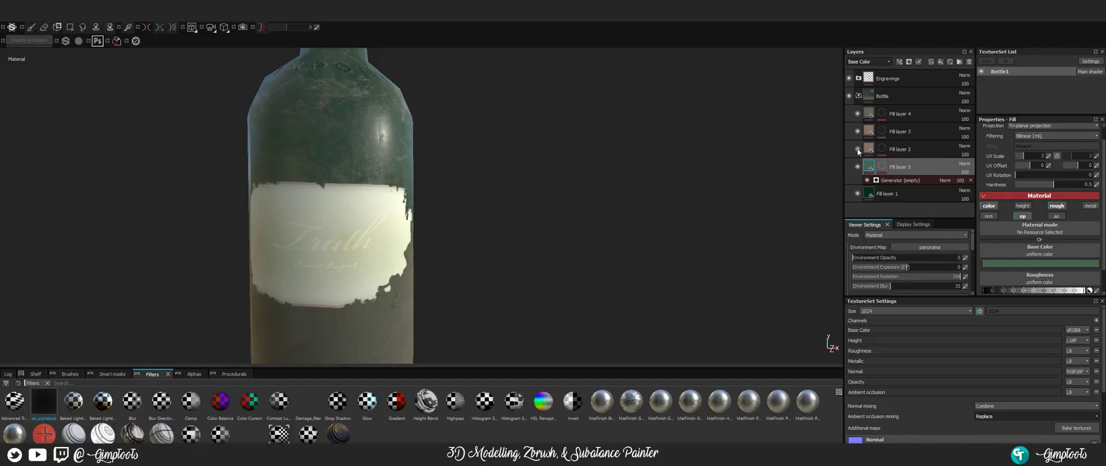
{"action": "left_click", "coordinate": [857, 114]}
{"action": "left_click", "coordinate": [857, 114]}
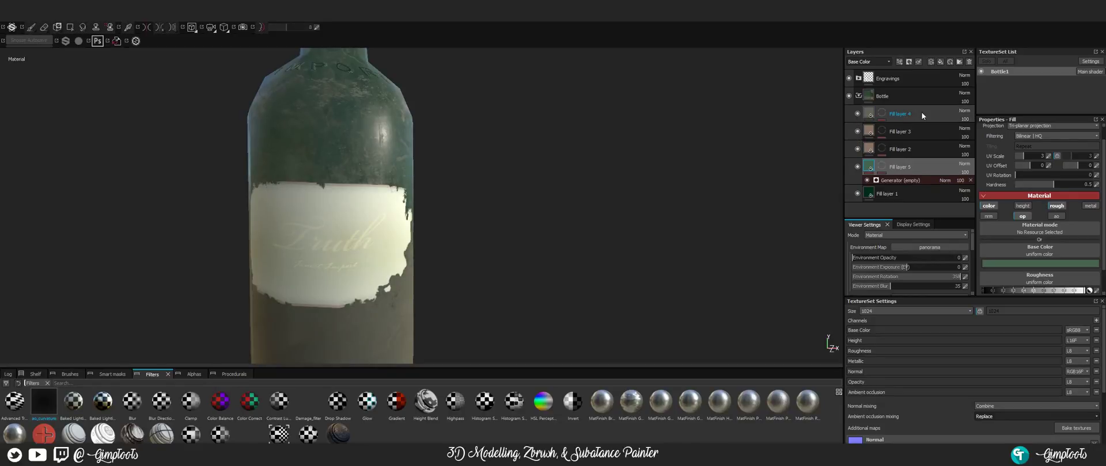
- Select Fill layer 4, covering the bottle's lower part, and raise its material height slightly
{"action": "left_click", "coordinate": [870, 114]}
{"action": "right_click_drag", "start_coordinate": [318, 287], "coordinate": [305, 260], "text": "alt"}
{"action": "left_click_drag", "start_coordinate": [353, 215], "coordinate": [345, 238], "text": "alt"}
{"action": "right_click_drag", "start_coordinate": [345, 241], "coordinate": [353, 288], "text": "alt"}
{"action": "left_click_drag", "start_coordinate": [354, 290], "coordinate": [394, 263], "text": "alt"}
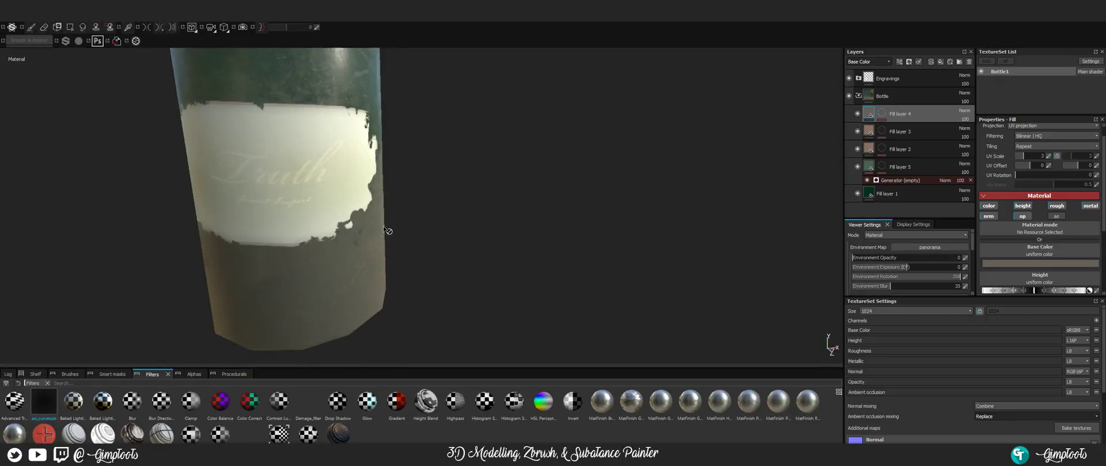
{"action": "middle_click_drag", "start_coordinate": [387, 231], "coordinate": [385, 255], "text": "alt"}
{"action": "left_click_drag", "start_coordinate": [385, 256], "coordinate": [372, 247], "text": "alt"}
{"action": "middle_click_drag", "start_coordinate": [372, 248], "coordinate": [405, 249], "text": "alt"}
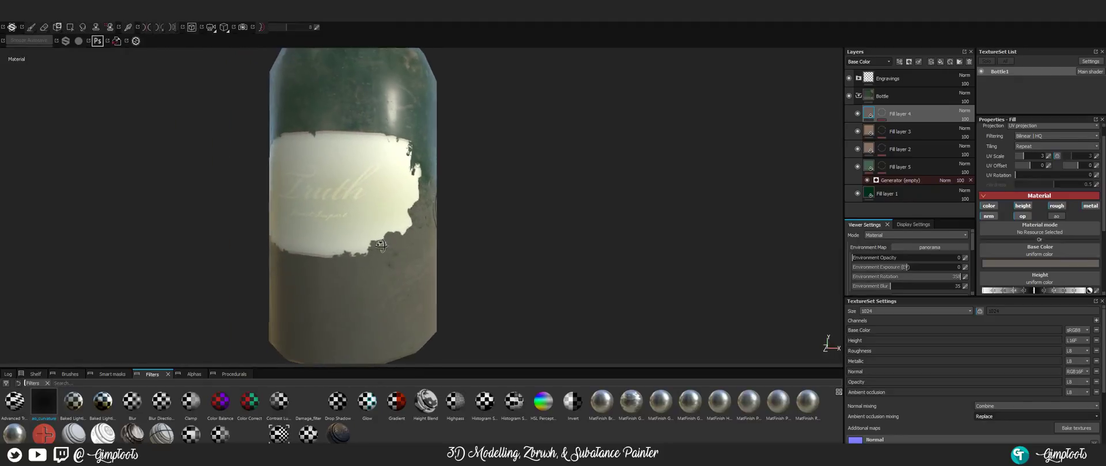
{"action": "left_click_drag", "start_coordinate": [392, 248], "coordinate": [434, 249], "text": "alt"}
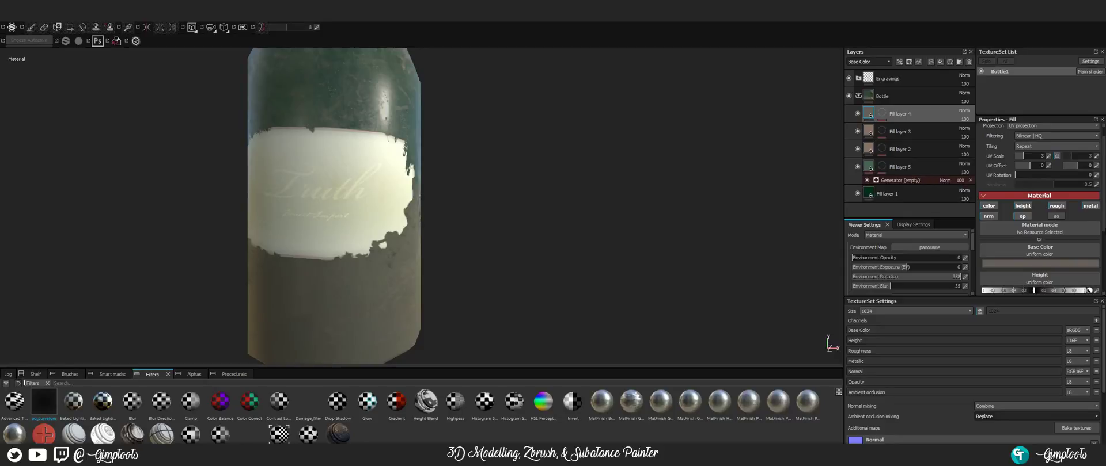
{"action": "scroll", "coordinate": [1056, 239], "scroll_direction": "down", "scroll_amount": 2}
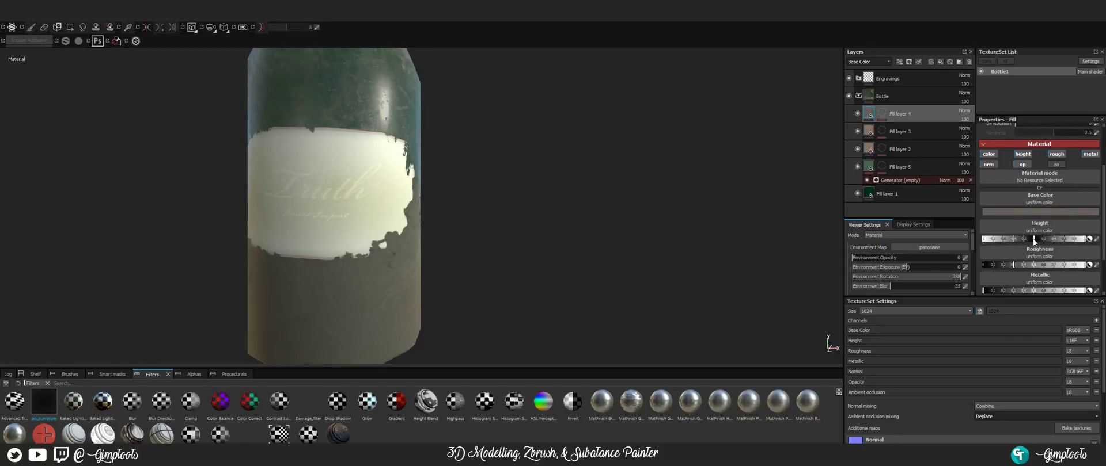
{"action": "mouse_move", "coordinate": [1034, 238]}
{"action": "left_mouse_down"}
{"action": "mouse_move", "coordinate": [1017, 239]}
{"action": "mouse_move", "coordinate": [1035, 239]}
{"action": "left_mouse_up"}
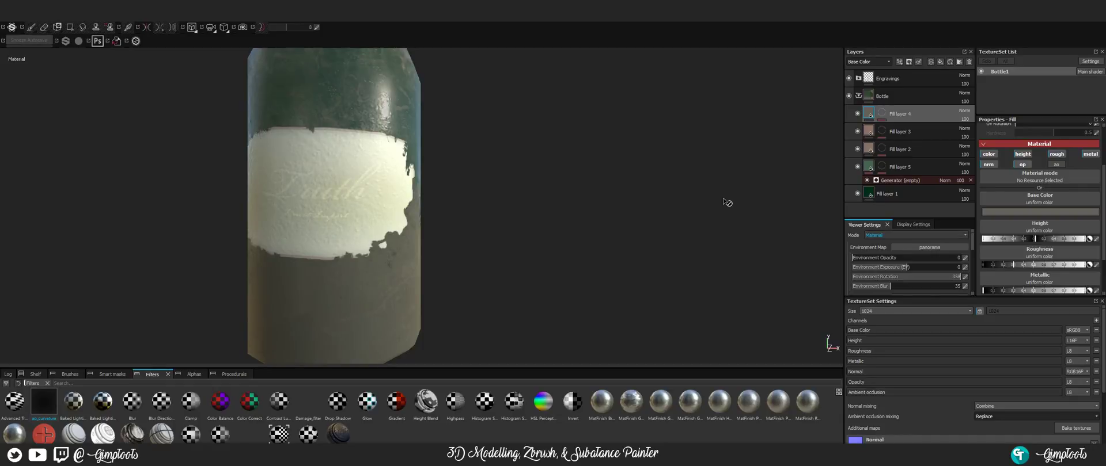
- Examine Fill layer 4's raised height on the bottle's dirt, around the embossed T and across the label
{"action": "left_click_drag", "start_coordinate": [727, 203], "coordinate": [567, 190], "text": "alt"}
{"action": "scroll", "coordinate": [385, 205], "scroll_direction": "up", "scroll_amount": 5}
{"action": "scroll", "coordinate": [567, 201], "scroll_direction": "down", "scroll_amount": 4}
{"action": "left_click_drag", "start_coordinate": [567, 230], "coordinate": [534, 236], "text": "alt"}
{"action": "middle_click_drag", "start_coordinate": [534, 237], "coordinate": [506, 121], "text": "alt"}
{"action": "left_click_drag", "start_coordinate": [507, 121], "coordinate": [584, 167], "text": "alt"}
{"action": "right_click_drag", "start_coordinate": [496, 152], "coordinate": [572, 150], "text": "alt"}
{"action": "left_click_drag", "start_coordinate": [591, 150], "coordinate": [507, 187], "text": "alt"}
{"action": "right_click_drag", "start_coordinate": [507, 187], "coordinate": [527, 208], "text": "alt"}
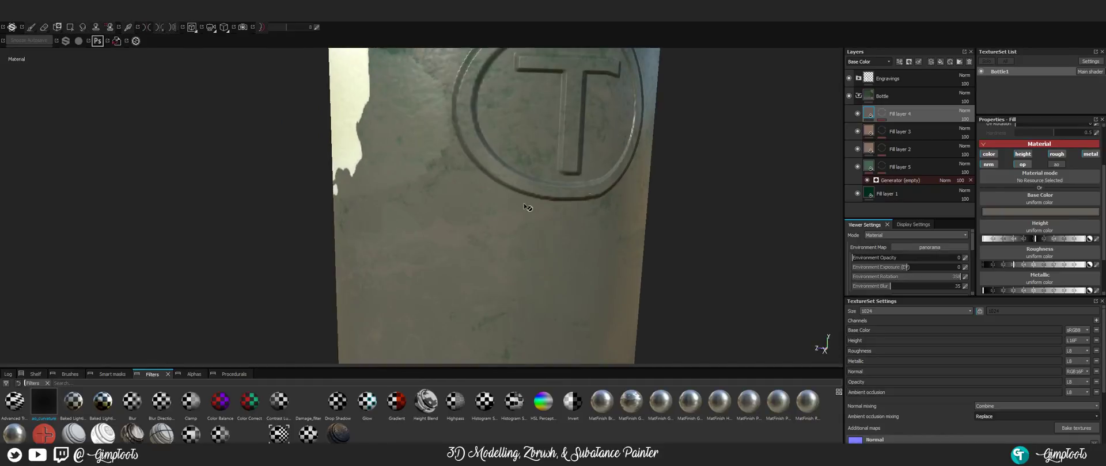
{"action": "left_click_drag", "start_coordinate": [688, 155], "coordinate": [407, 251], "text": "alt"}
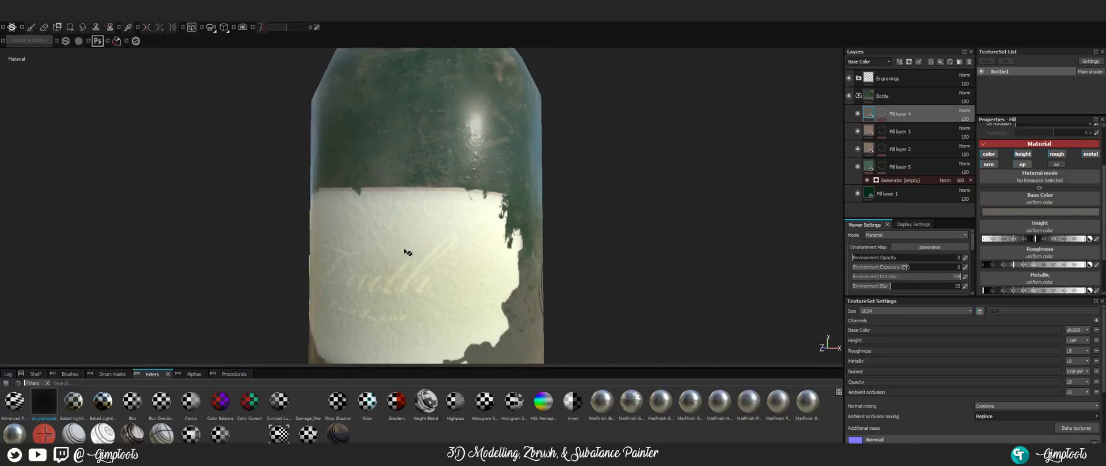
{"action": "middle_click_drag", "start_coordinate": [518, 215], "coordinate": [580, 162], "text": "alt"}
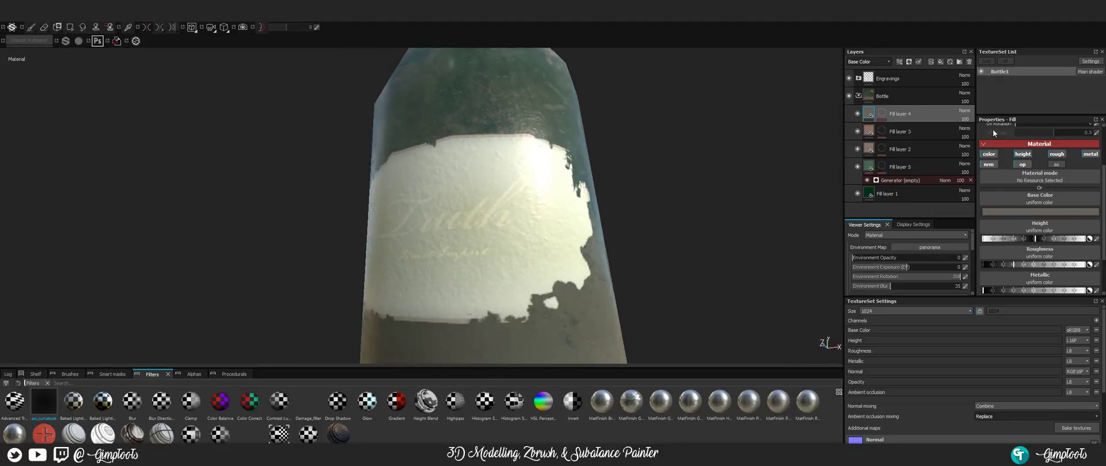
- Toggle Fill layer 4's visibility off and on, and inspect the label's surface relief and torn edges up close
{"action": "left_click", "coordinate": [858, 114]}
{"action": "left_click", "coordinate": [858, 114]}
{"action": "scroll", "coordinate": [518, 179], "scroll_direction": "up", "scroll_amount": 4}
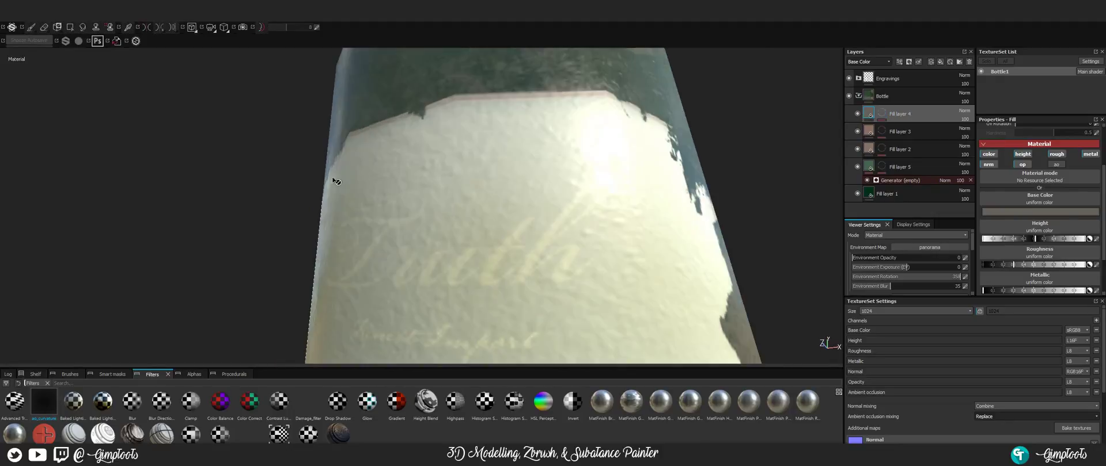
{"action": "left_click_drag", "start_coordinate": [481, 176], "coordinate": [460, 214], "text": "alt"}
{"action": "scroll", "coordinate": [414, 160], "scroll_direction": "down", "scroll_amount": 4}
{"action": "left_click_drag", "start_coordinate": [521, 241], "coordinate": [216, 172], "text": "alt"}
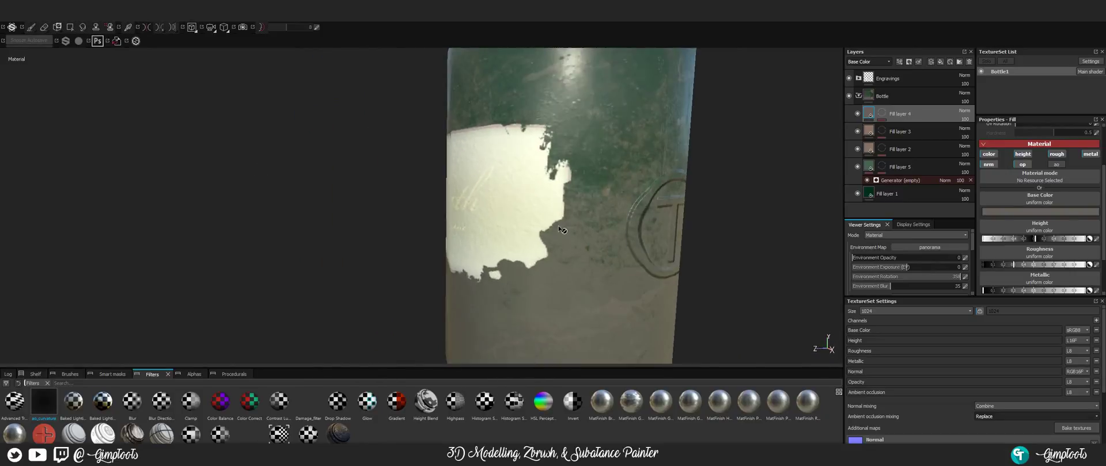
{"action": "scroll", "coordinate": [547, 229], "scroll_direction": "up", "scroll_amount": 4}
{"action": "left_click_drag", "start_coordinate": [533, 234], "coordinate": [500, 174], "text": "alt"}
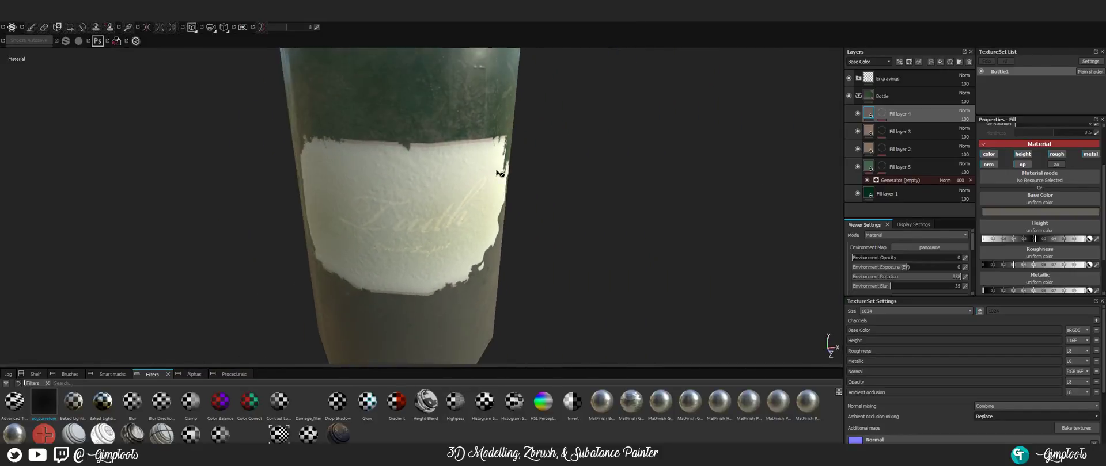
- Expand the Engravings folder and toggle the Truth layer's visibility off and on to check its effect on the label
{"action": "left_click", "coordinate": [858, 79]}
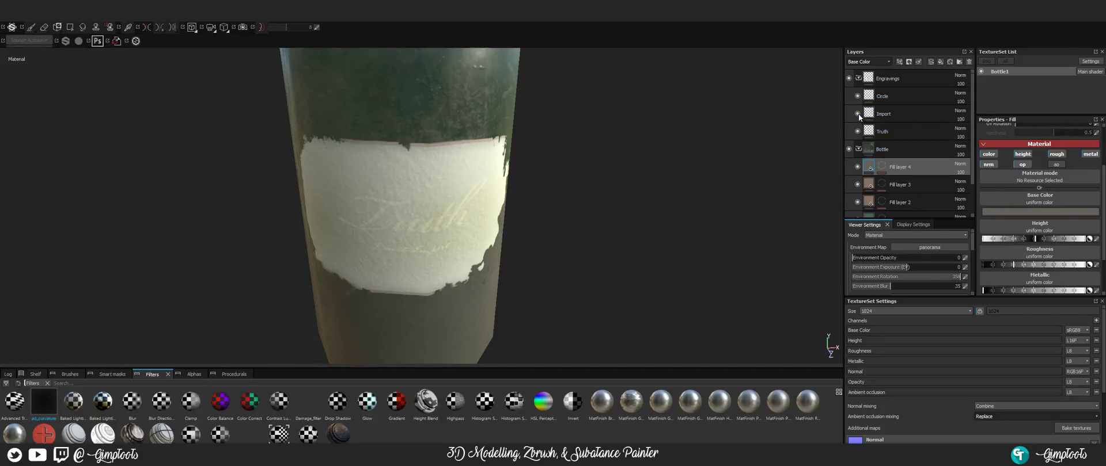
{"action": "left_click", "coordinate": [858, 131]}
{"action": "left_click", "coordinate": [857, 131]}
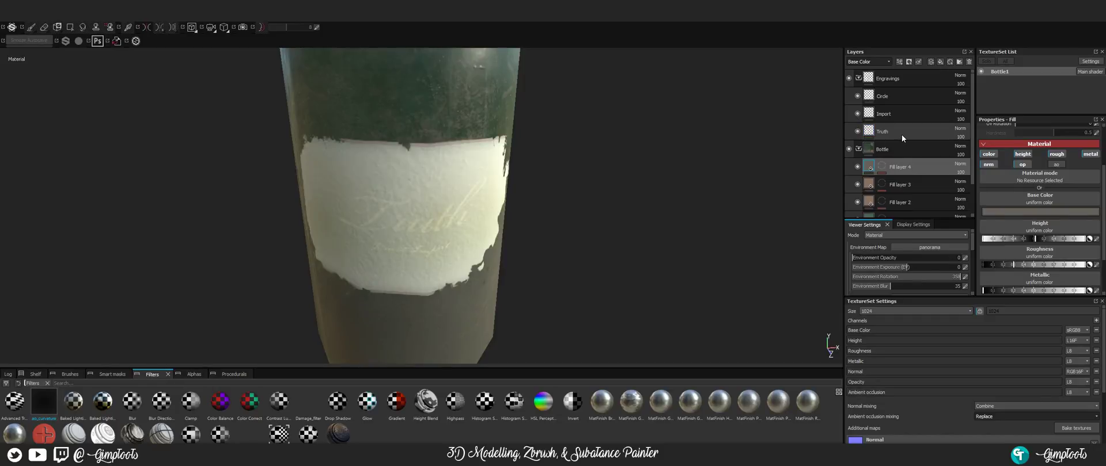
- Select the Truth layer in the Engravings folder and adjust its paint material's height slightly
{"action": "left_click", "coordinate": [900, 133]}
{"action": "scroll", "coordinate": [1044, 256], "scroll_direction": "down", "scroll_amount": 5}
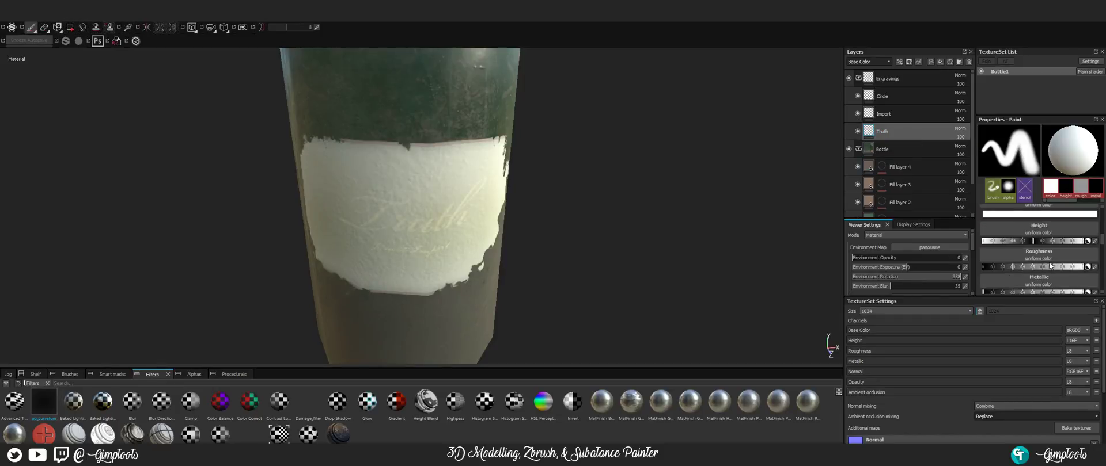
{"action": "left_click_drag", "start_coordinate": [1036, 243], "coordinate": [1036, 242]}
{"action": "left_click_drag", "start_coordinate": [1034, 243], "coordinate": [1033, 246]}
{"action": "scroll", "coordinate": [514, 140], "scroll_direction": "down", "scroll_amount": 5}
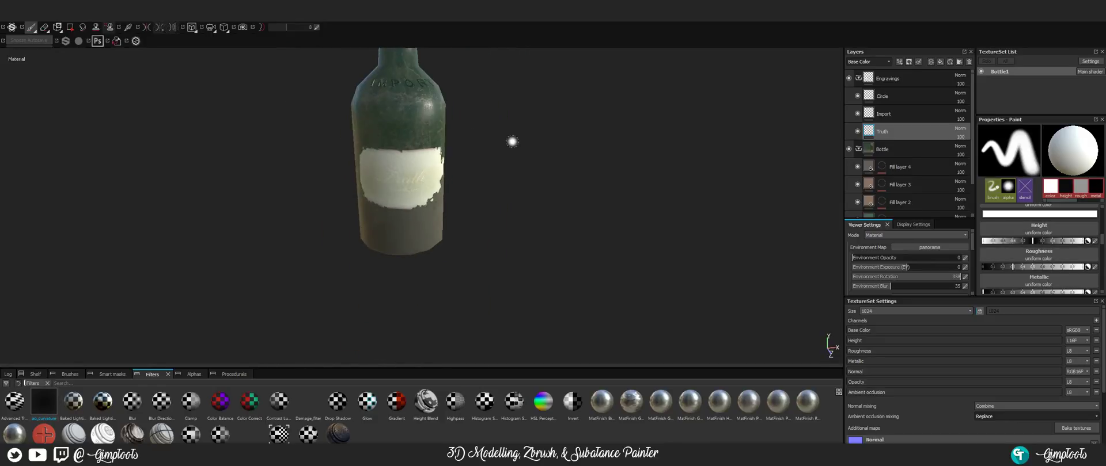
- Examine the bottle from all sides, including the embossed IMPORT lettering, the torn label edges and the dirt near the base
{"action": "scroll", "coordinate": [469, 202], "scroll_direction": "up", "scroll_amount": 5}
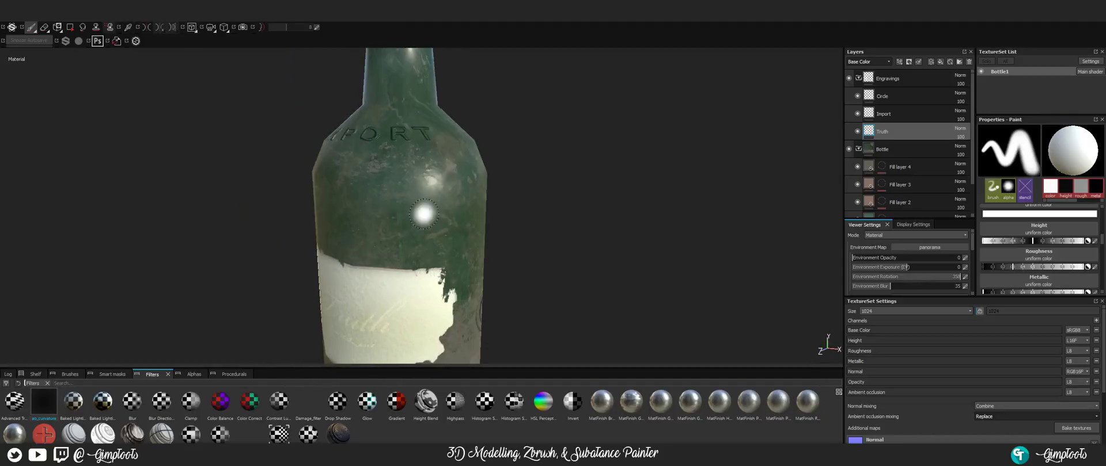
{"action": "left_click_drag", "start_coordinate": [424, 215], "coordinate": [638, 238], "text": "alt"}
{"action": "scroll", "coordinate": [638, 237], "scroll_direction": "down", "scroll_amount": 3}
{"action": "left_click_drag", "start_coordinate": [605, 173], "coordinate": [477, 308], "text": "alt"}
{"action": "right_click_drag", "start_coordinate": [476, 309], "coordinate": [555, 147], "text": "alt"}
{"action": "left_click_drag", "start_coordinate": [556, 147], "coordinate": [478, 235], "text": "alt"}
{"action": "scroll", "coordinate": [506, 208], "scroll_direction": "down", "scroll_amount": 5}
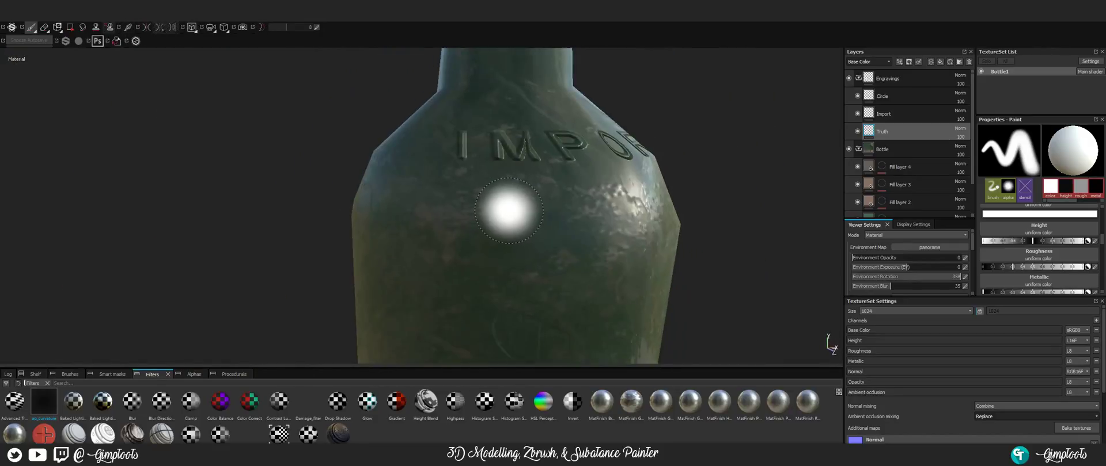
{"action": "middle_click_drag", "start_coordinate": [532, 239], "coordinate": [550, 124], "text": "alt"}
{"action": "mouse_move", "coordinate": [550, 129]}
{"action": "left_mouse_down", "text": "alt"}
{"action": "mouse_move", "coordinate": [422, 190]}
{"action": "mouse_move", "coordinate": [301, 195]}
{"action": "mouse_move", "coordinate": [568, 223]}
{"action": "mouse_move", "coordinate": [575, 156]}
{"action": "left_mouse_up", "text": "alt"}
{"action": "scroll", "coordinate": [575, 205], "scroll_direction": "up", "scroll_amount": 5}
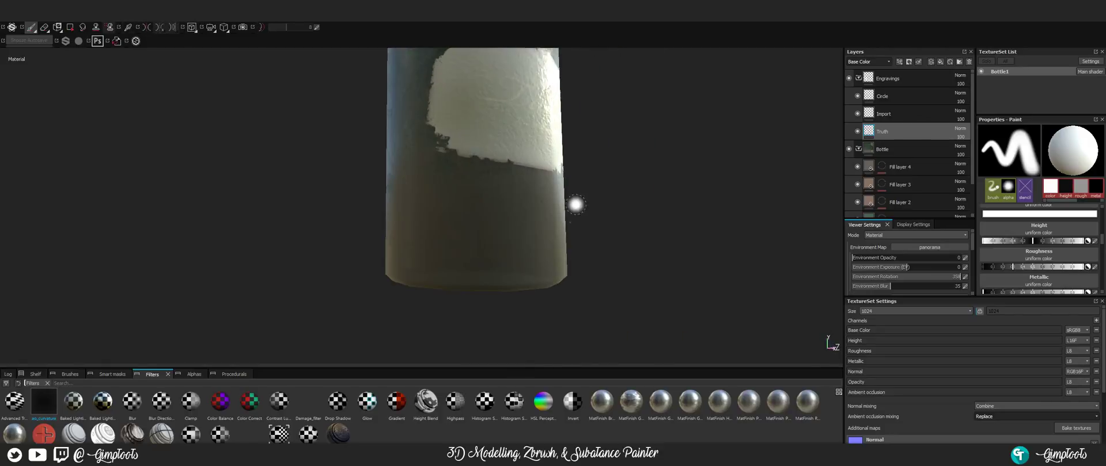
{"action": "left_click_drag", "start_coordinate": [624, 217], "coordinate": [637, 311], "text": "alt"}
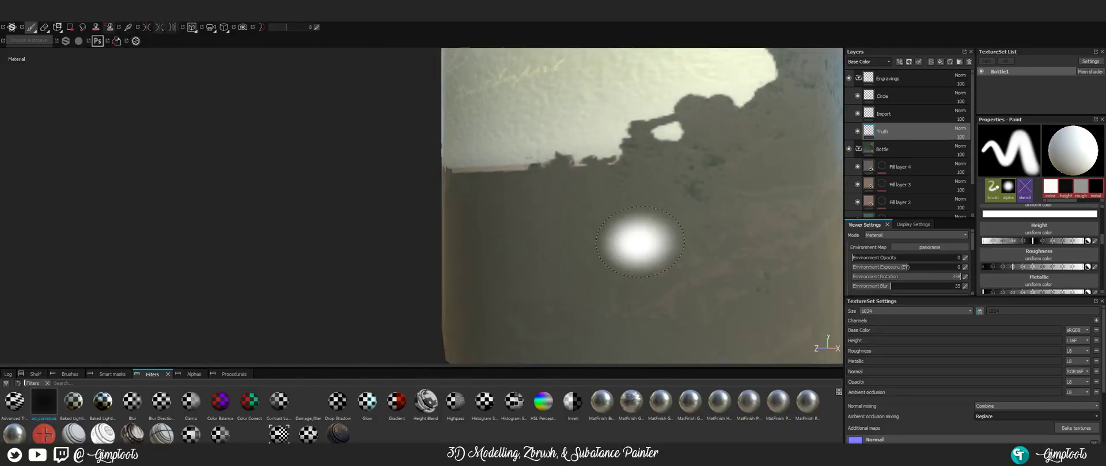
{"action": "middle_click_drag", "start_coordinate": [637, 311], "coordinate": [488, 151], "text": "alt"}
{"action": "mouse_move", "coordinate": [488, 152]}
{"action": "left_mouse_down", "text": "alt"}
{"action": "mouse_move", "coordinate": [642, 182]}
{"action": "mouse_move", "coordinate": [506, 183]}
{"action": "mouse_move", "coordinate": [535, 159]}
{"action": "mouse_move", "coordinate": [699, 251]}
{"action": "left_mouse_up", "text": "alt"}
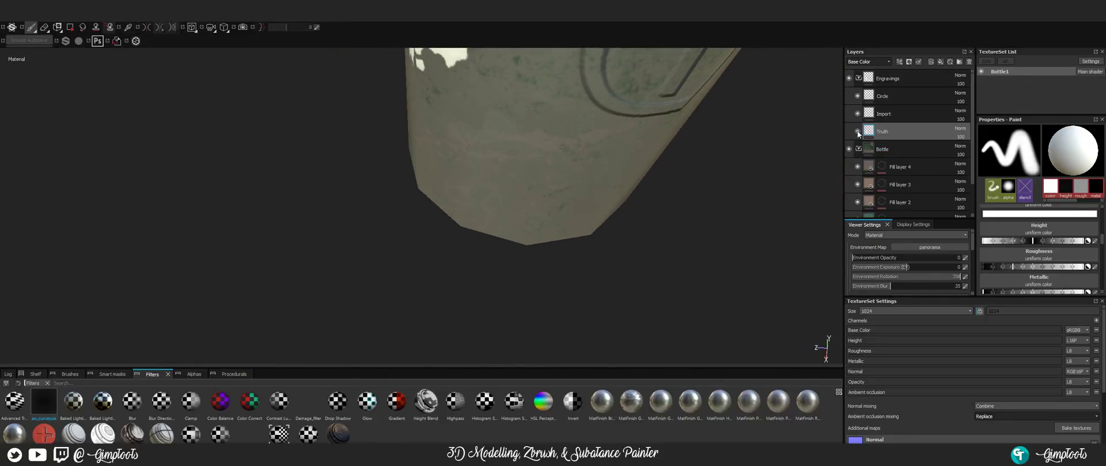
- Compare the bottle with Fill layer 4 hidden and shown, checking the base, the glass sides and the label
{"action": "left_click", "coordinate": [857, 167]}
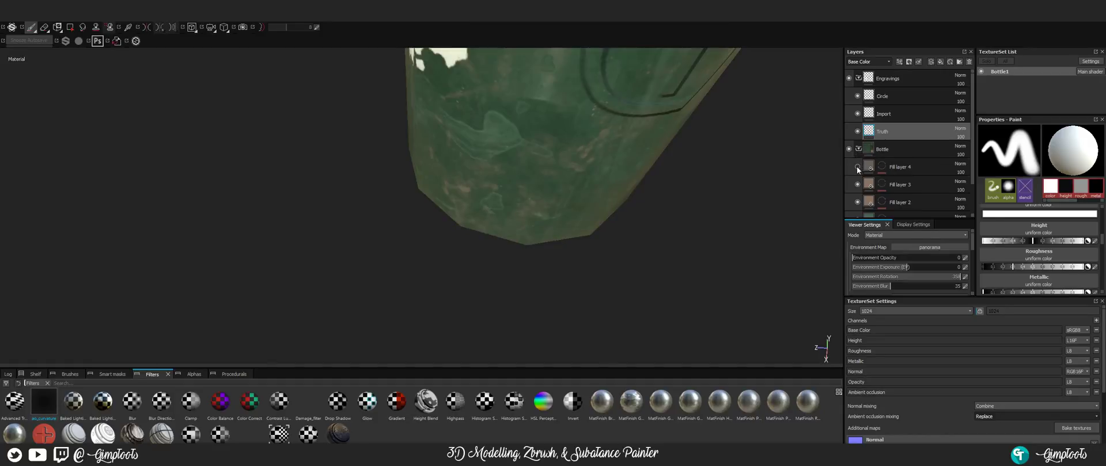
{"action": "left_click", "coordinate": [856, 167]}
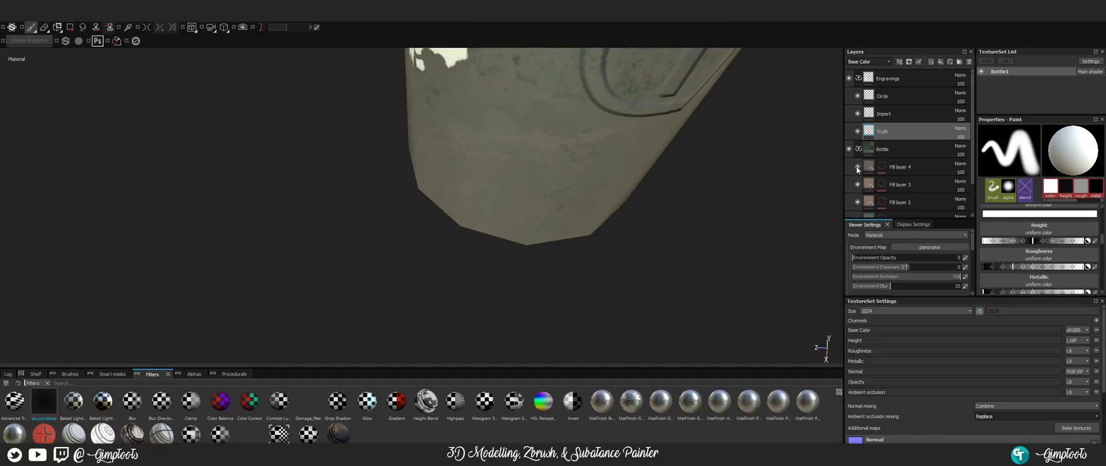
{"action": "left_click", "coordinate": [856, 168]}
{"action": "scroll", "coordinate": [405, 108], "scroll_direction": "down", "scroll_amount": 3}
{"action": "left_click_drag", "start_coordinate": [380, 197], "coordinate": [455, 103], "text": "alt"}
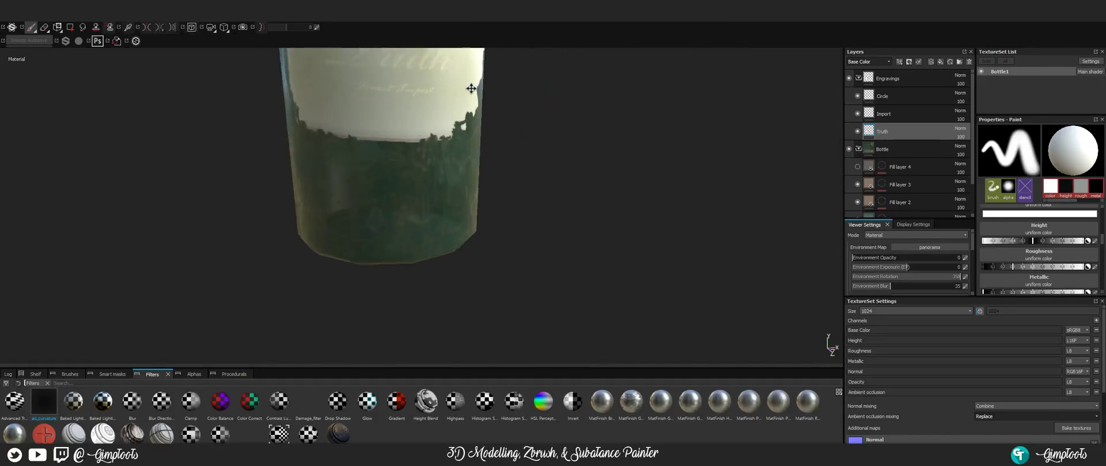
{"action": "middle_click_drag", "start_coordinate": [455, 103], "coordinate": [513, 202], "text": "alt"}
{"action": "scroll", "coordinate": [513, 202], "scroll_direction": "down", "scroll_amount": 4}
{"action": "mouse_move", "coordinate": [513, 202]}
{"action": "left_mouse_down", "text": "alt"}
{"action": "mouse_move", "coordinate": [455, 218]}
{"action": "mouse_move", "coordinate": [521, 192]}
{"action": "left_mouse_up", "text": "alt"}
{"action": "right_click_drag", "start_coordinate": [521, 192], "coordinate": [568, 209], "text": "alt"}
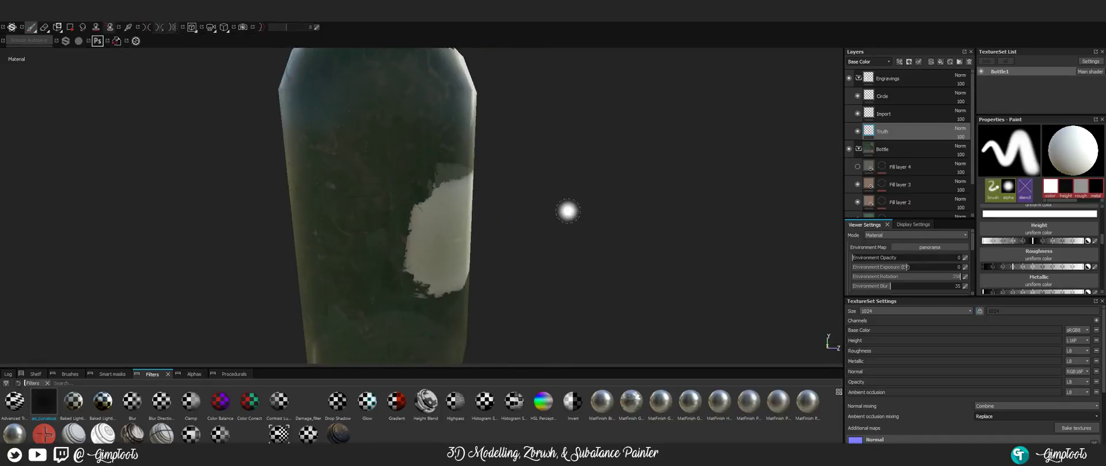
{"action": "left_click_drag", "start_coordinate": [567, 210], "coordinate": [506, 153], "text": "alt"}
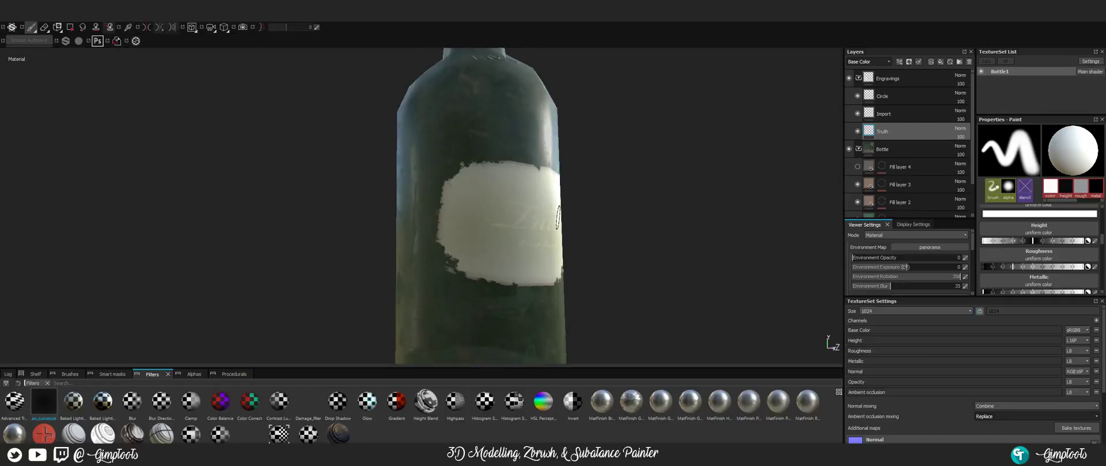
{"action": "middle_click_drag", "start_coordinate": [578, 222], "coordinate": [593, 148], "text": "alt"}
{"action": "left_click_drag", "start_coordinate": [593, 148], "coordinate": [474, 224], "text": "alt"}
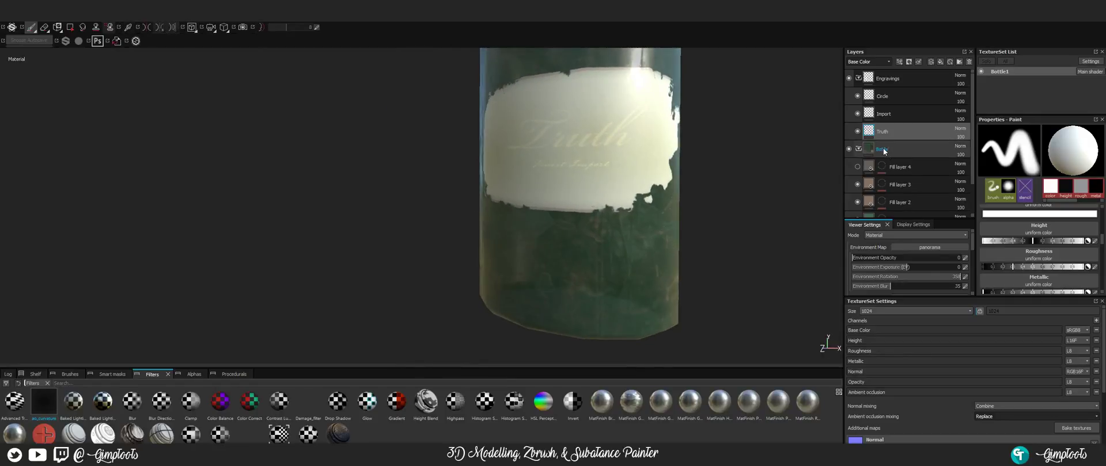
{"action": "left_click", "coordinate": [858, 167]}
- Examine the whole bottle with Fill layer 4 shown, from a distance and up close around the shoulder
{"action": "scroll", "coordinate": [563, 167], "scroll_direction": "down", "scroll_amount": 5}
{"action": "mouse_move", "coordinate": [548, 169]}
{"action": "left_mouse_down", "text": "alt"}
{"action": "mouse_move", "coordinate": [614, 163]}
{"action": "mouse_move", "coordinate": [647, 136]}
{"action": "mouse_move", "coordinate": [503, 127]}
{"action": "mouse_move", "coordinate": [540, 130]}
{"action": "mouse_move", "coordinate": [535, 158]}
{"action": "mouse_move", "coordinate": [562, 174]}
{"action": "left_mouse_up", "text": "alt"}
{"action": "scroll", "coordinate": [647, 164], "scroll_direction": "up", "scroll_amount": 5}
{"action": "scroll", "coordinate": [399, 198], "scroll_direction": "down", "scroll_amount": 3}
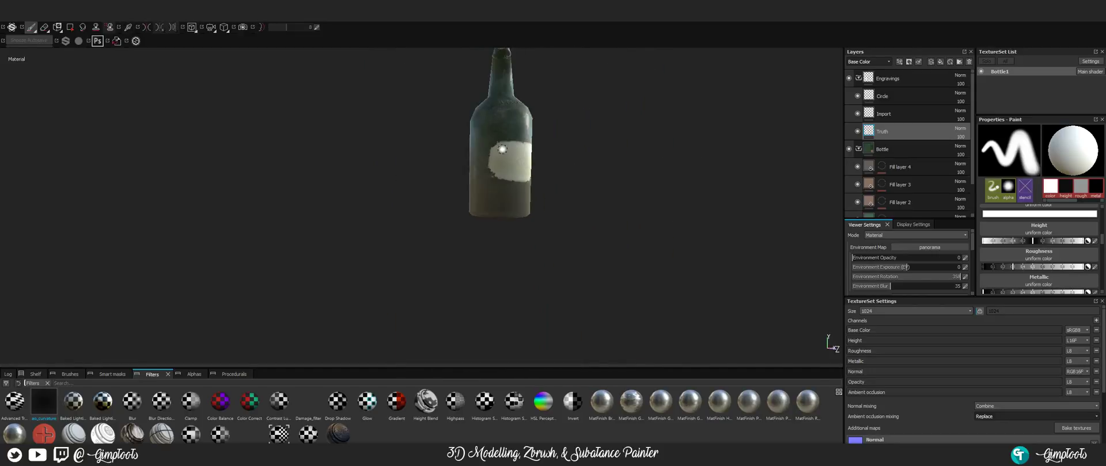
{"action": "scroll", "coordinate": [399, 197], "scroll_direction": "down", "scroll_amount": 2}
{"action": "scroll", "coordinate": [399, 198], "scroll_direction": "up", "scroll_amount": 5}
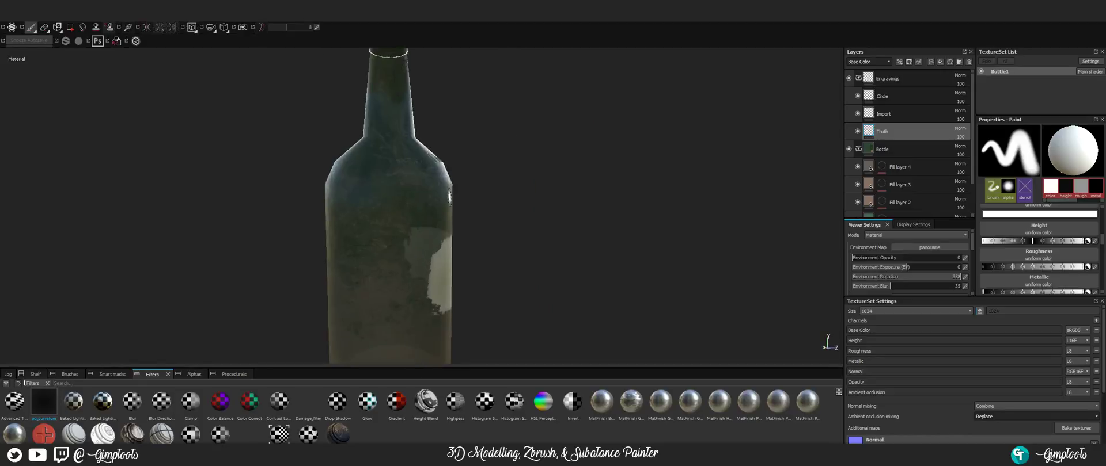
{"action": "left_click_drag", "start_coordinate": [399, 197], "coordinate": [434, 142], "text": "alt"}
- Search the procedural textures for "scrat" and preview the scratch patterns
{"action": "left_click", "coordinate": [232, 375]}
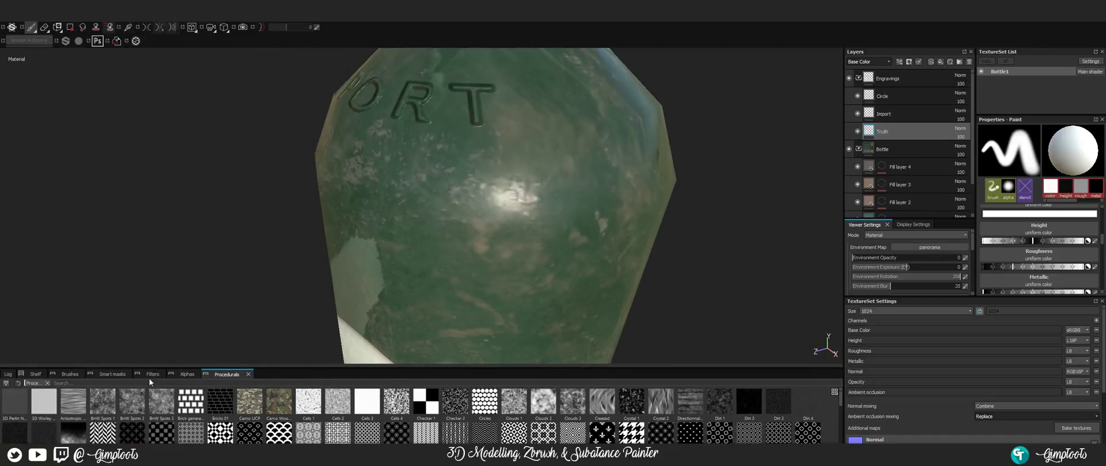
{"action": "left_click", "coordinate": [113, 384]}
{"action": "type", "text": "sc"}
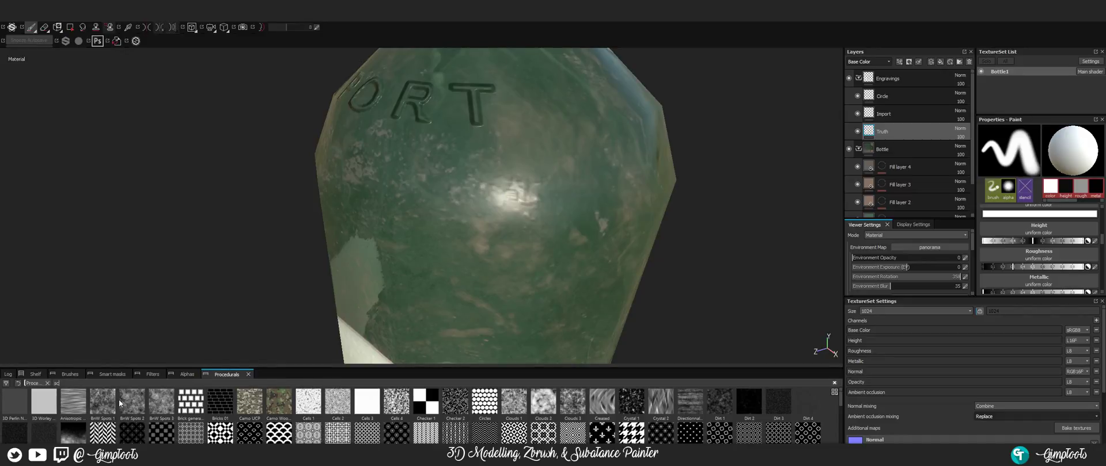
{"action": "type", "text": "rat"}
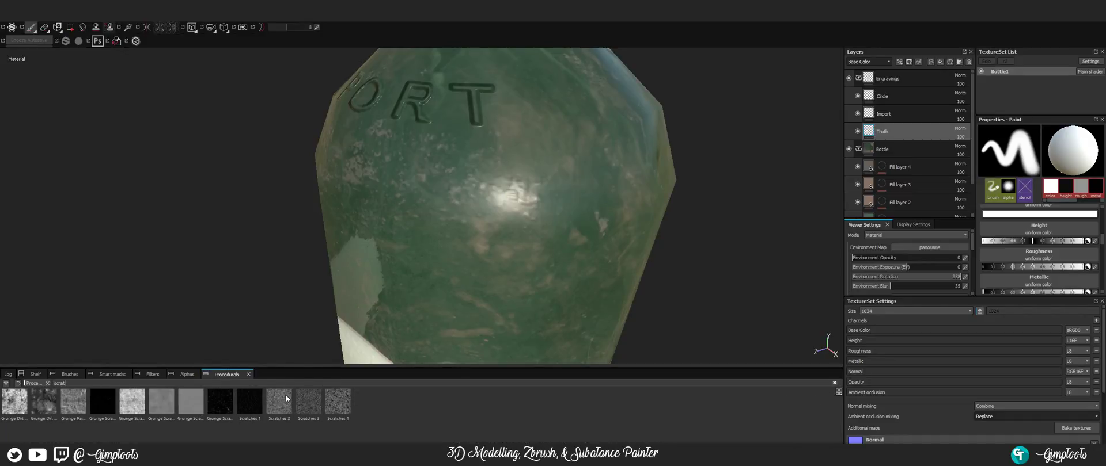
{"action": "mouse_move", "coordinate": [286, 399]}
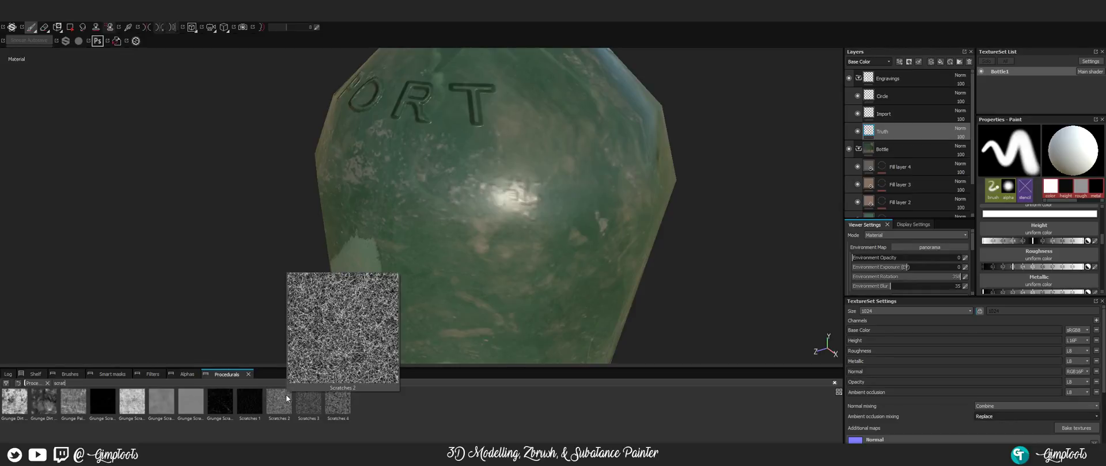
{"action": "mouse_move", "coordinate": [230, 406]}
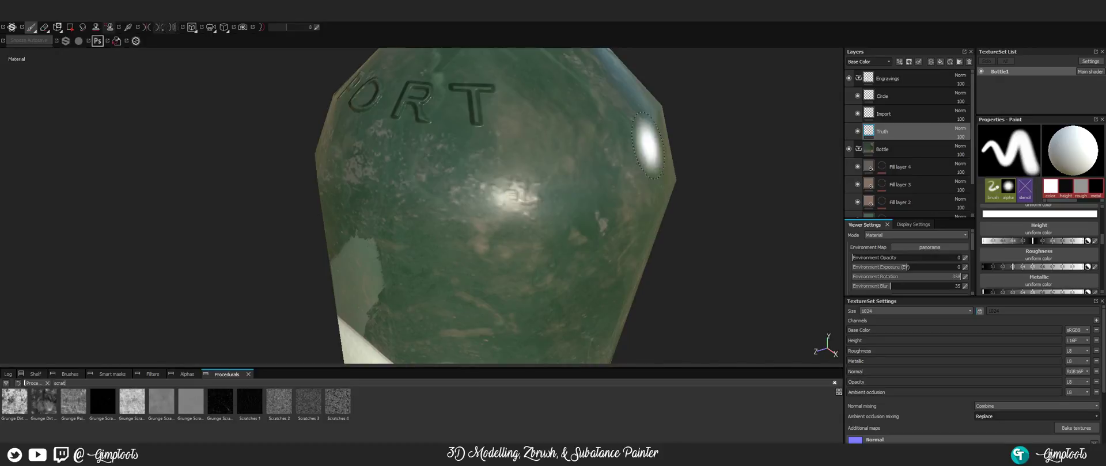
- Collapse the Engravings and Bottle folders and add a new paint layer above them
{"action": "scroll", "coordinate": [608, 142], "scroll_direction": "down", "scroll_amount": 2}
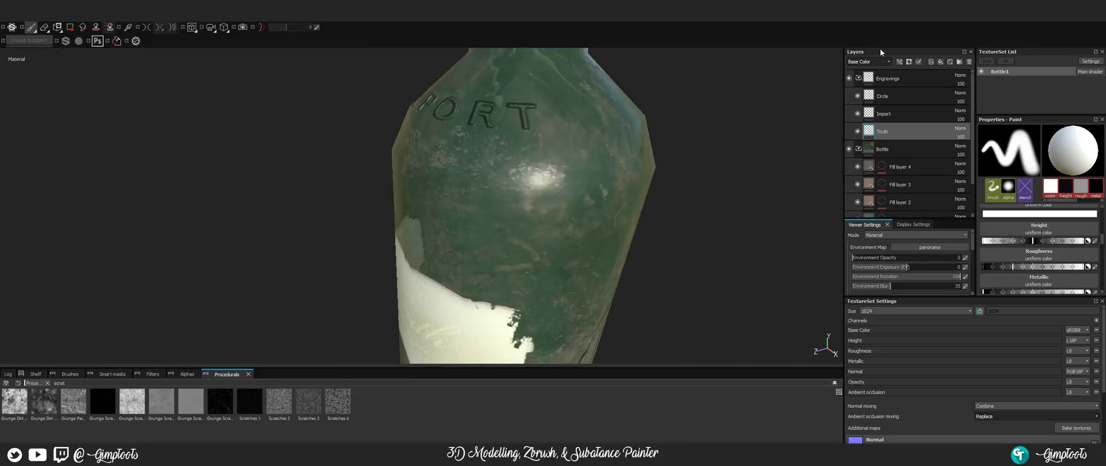
{"action": "left_click", "coordinate": [865, 81]}
{"action": "left_click", "coordinate": [858, 78]}
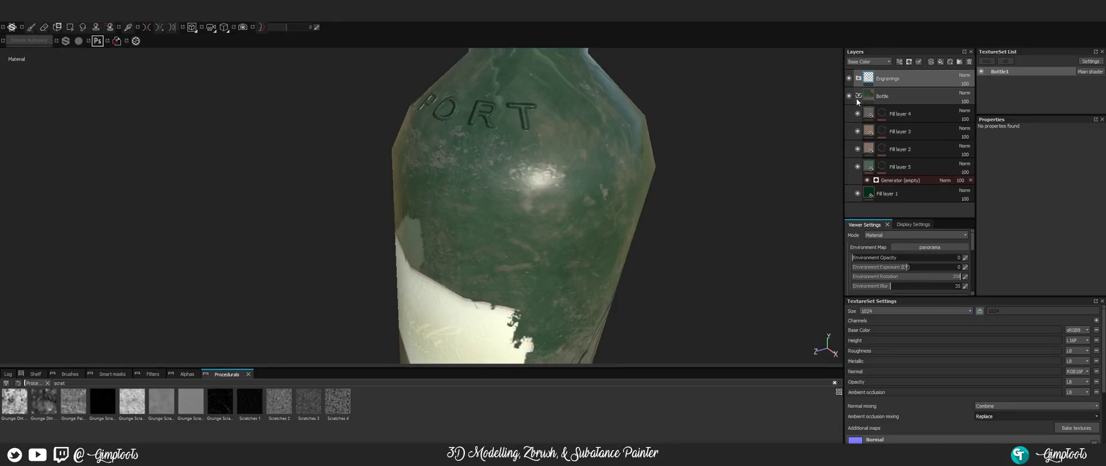
{"action": "left_click", "coordinate": [858, 95]}
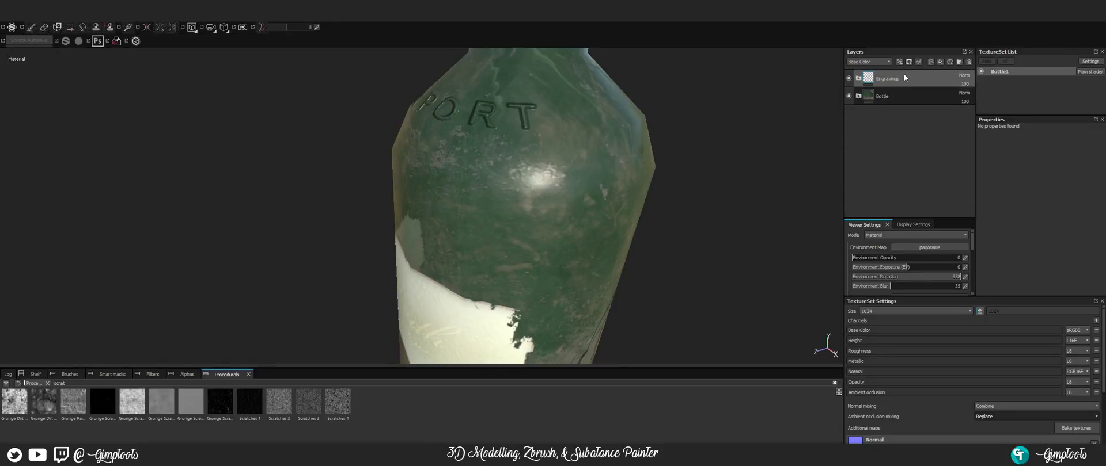
{"action": "left_click", "coordinate": [931, 61]}
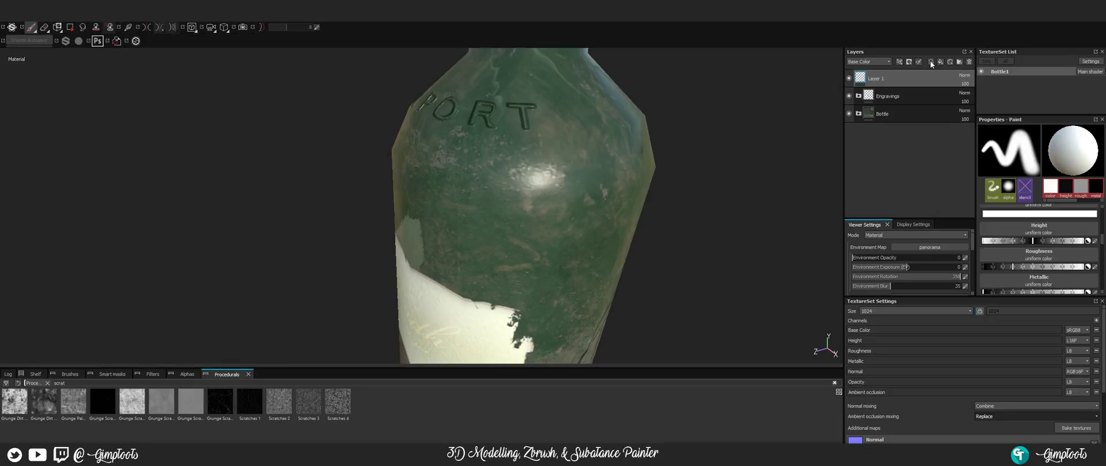
{"action": "right_click", "coordinate": [895, 74]}
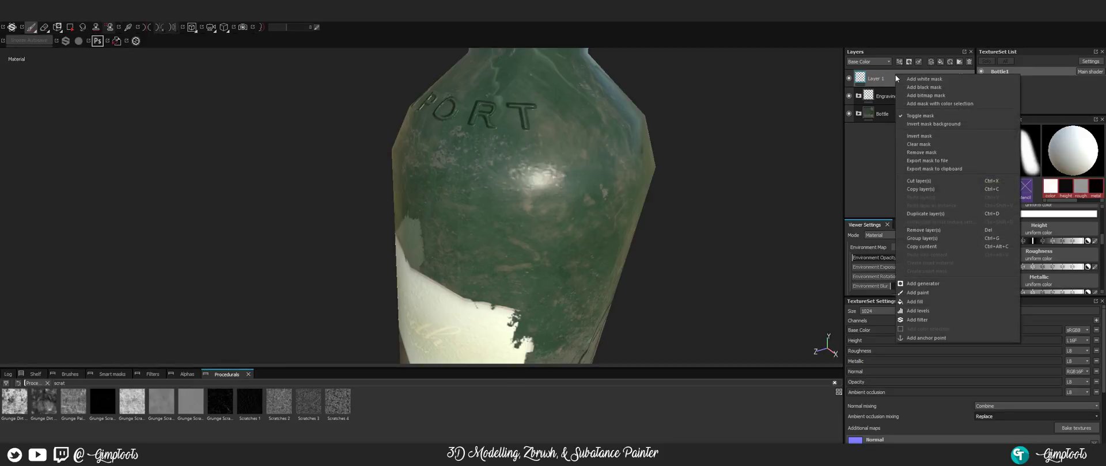
{"action": "left_click", "coordinate": [928, 302]}
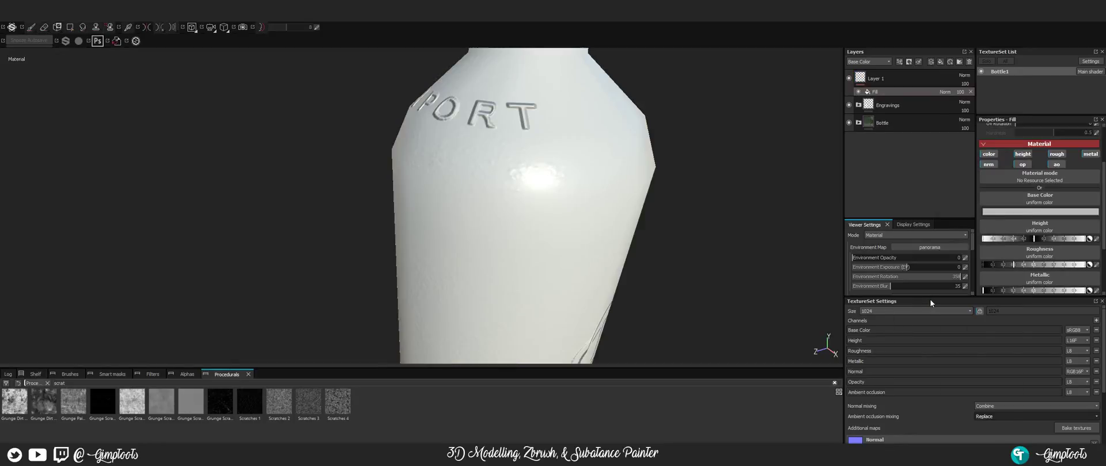
{"action": "left_click", "coordinate": [970, 92]}
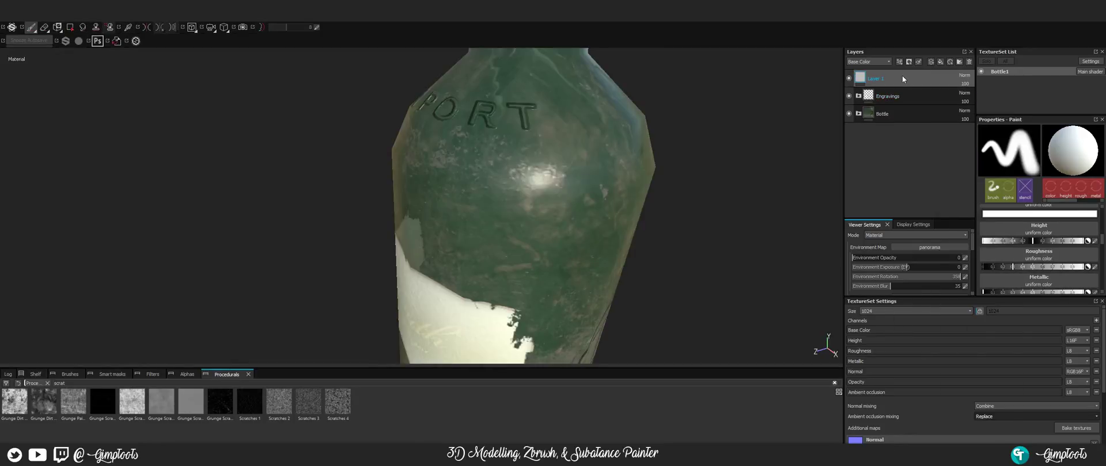
- Add a black mask to Layer 1 and add a fill effect to that mask
{"action": "right_click", "coordinate": [892, 77]}
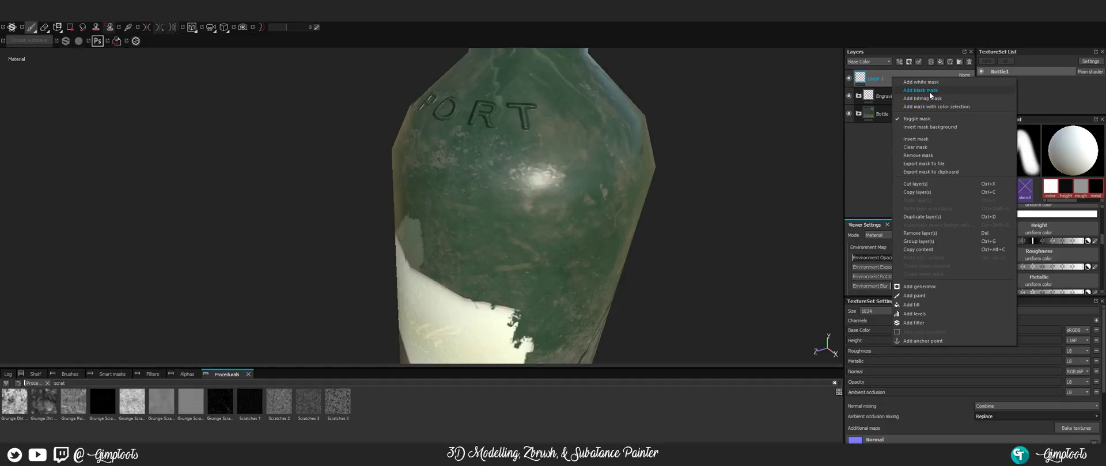
{"action": "left_click", "coordinate": [916, 98]}
{"action": "left_click", "coordinate": [875, 79]}
{"action": "right_click", "coordinate": [901, 79]}
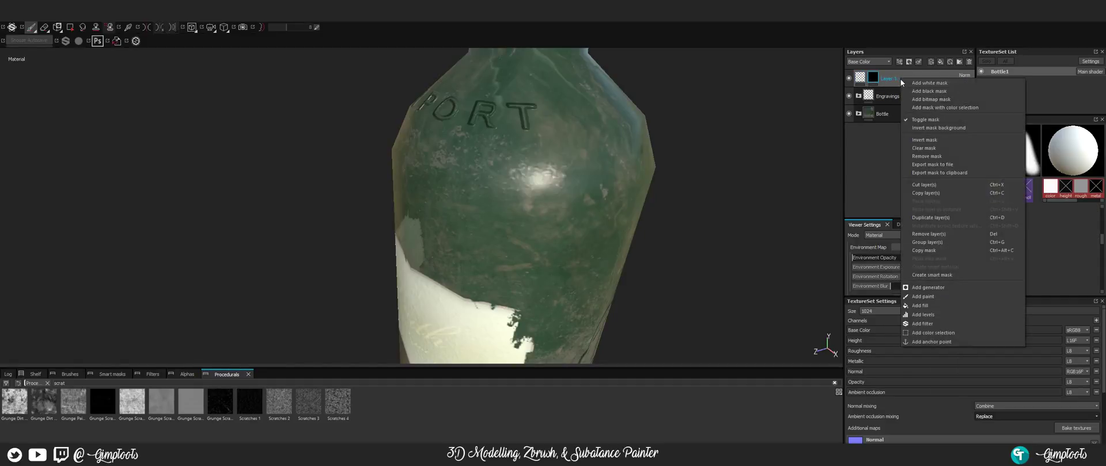
{"action": "left_click", "coordinate": [926, 307]}
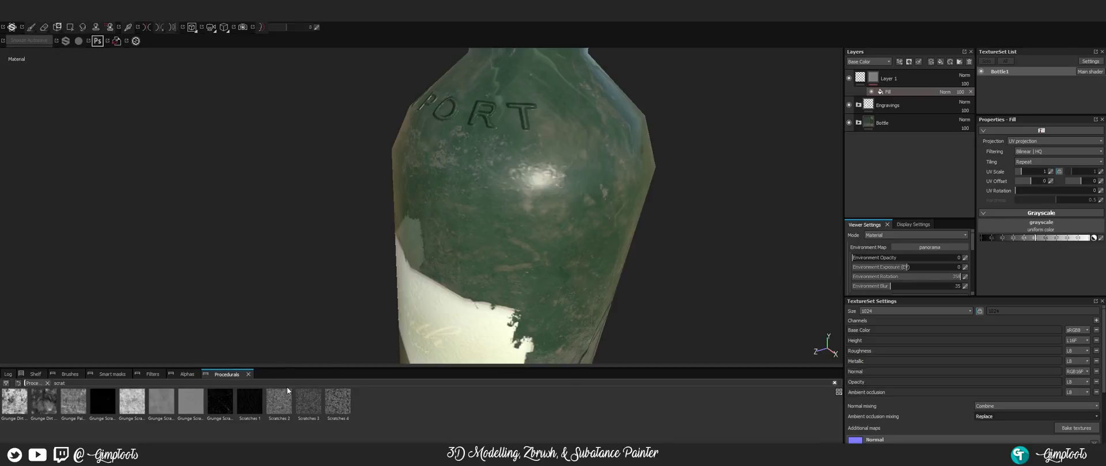
- Assign the Grunge Scratches Rough procedural as the grayscale of the mask's fill and view the whole bottle
{"action": "scroll", "coordinate": [405, 283], "scroll_direction": "up", "scroll_amount": 3}
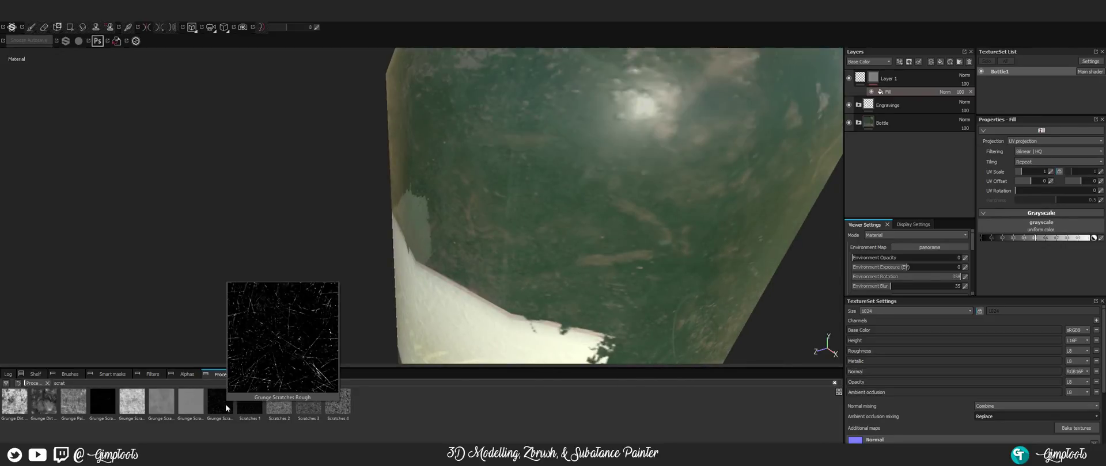
{"action": "left_click_drag", "start_coordinate": [225, 410], "coordinate": [1031, 231]}
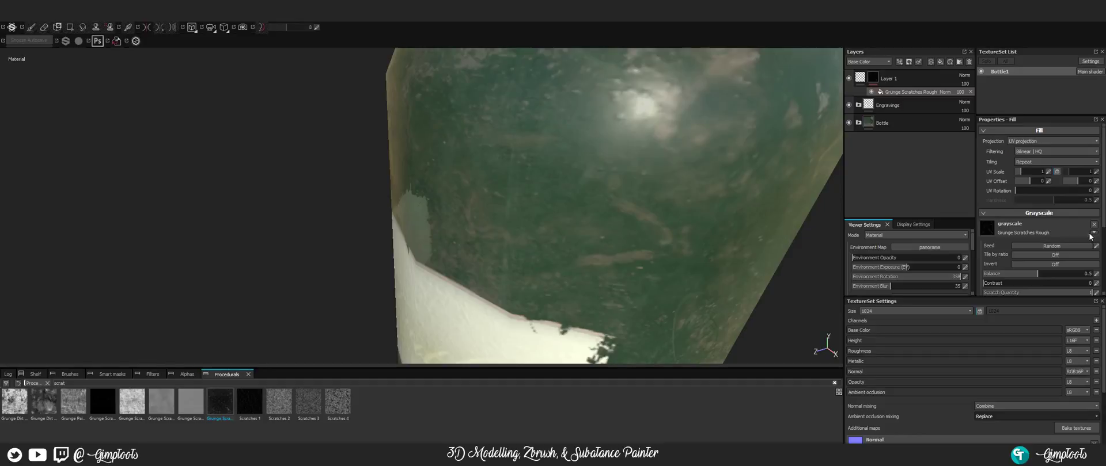
{"action": "right_click_drag", "start_coordinate": [556, 191], "coordinate": [615, 205], "text": "alt"}
{"action": "scroll", "coordinate": [615, 205], "scroll_direction": "down", "scroll_amount": 8}
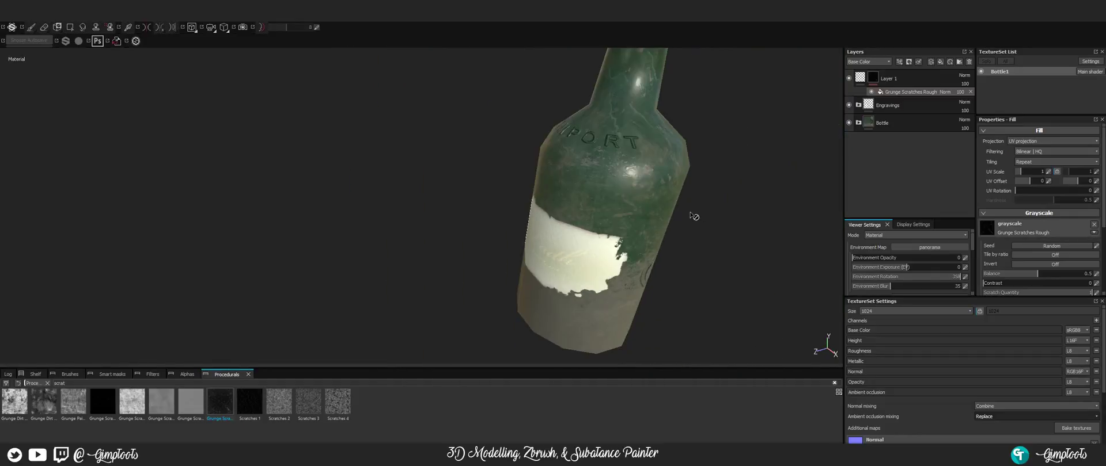
- Expand the Bottle folder and open the empty generator on Fill layer 5
{"action": "left_click_drag", "start_coordinate": [693, 218], "coordinate": [496, 167], "text": "alt"}
{"action": "middle_click_drag", "start_coordinate": [639, 170], "coordinate": [389, 161], "text": "alt"}
{"action": "right_click_drag", "start_coordinate": [389, 161], "coordinate": [441, 138], "text": "alt"}
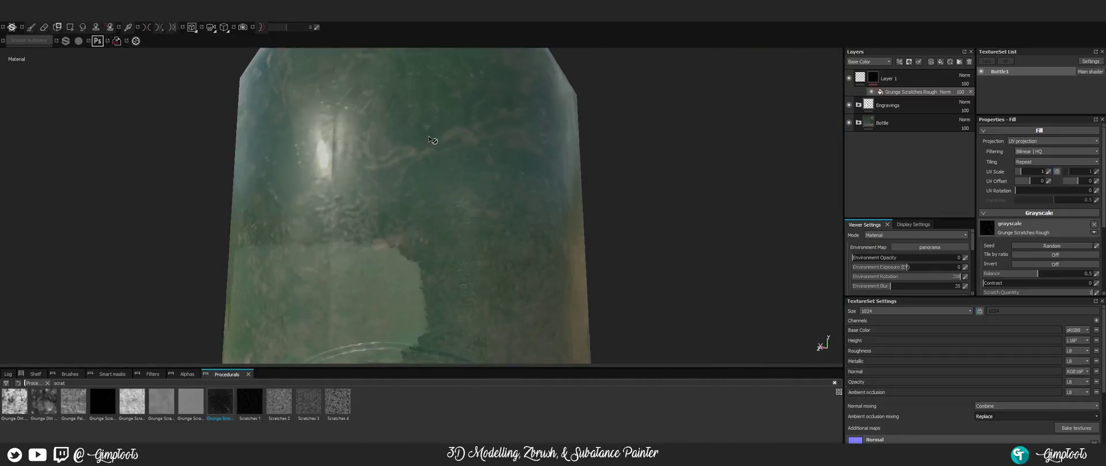
{"action": "left_click_drag", "start_coordinate": [440, 138], "coordinate": [432, 152], "text": "alt"}
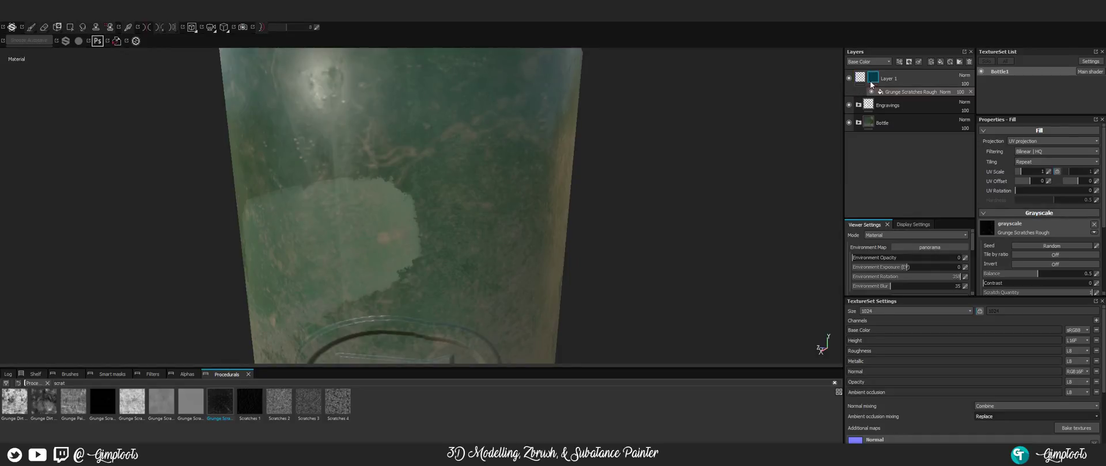
{"action": "left_click", "coordinate": [858, 122]}
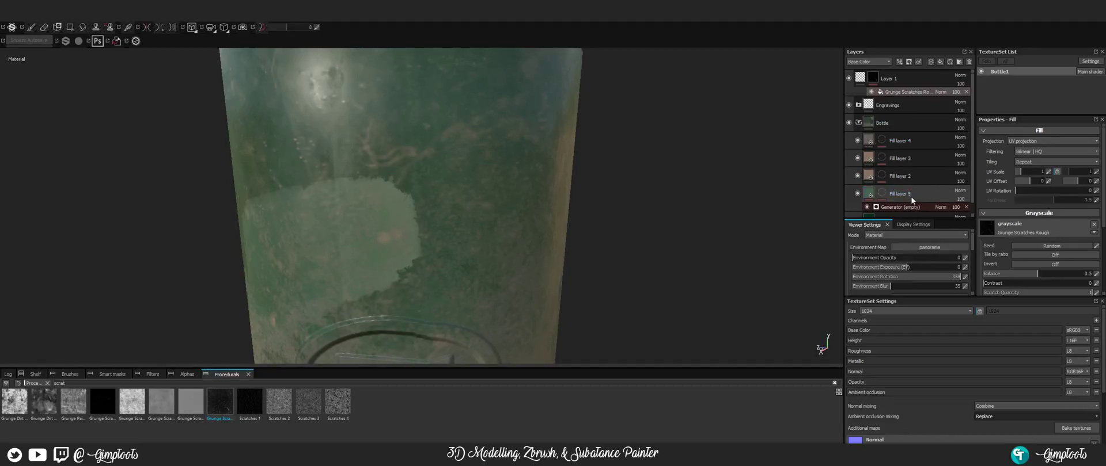
{"action": "scroll", "coordinate": [914, 205], "scroll_direction": "down", "scroll_amount": 1}
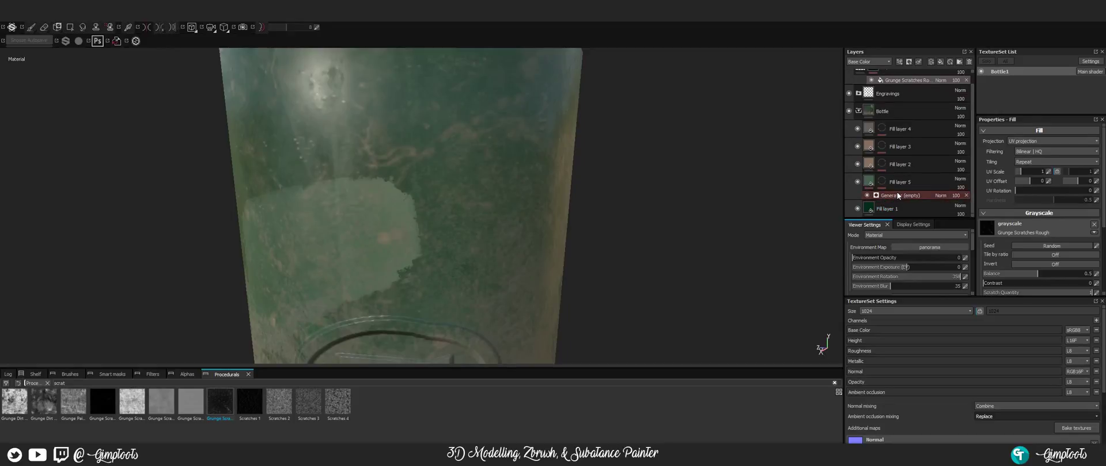
{"action": "left_click", "coordinate": [897, 194]}
- Toggle Fill layer 5's visibility to compare the glass above the label with and without it
{"action": "scroll", "coordinate": [276, 104], "scroll_direction": "down", "scroll_amount": 4}
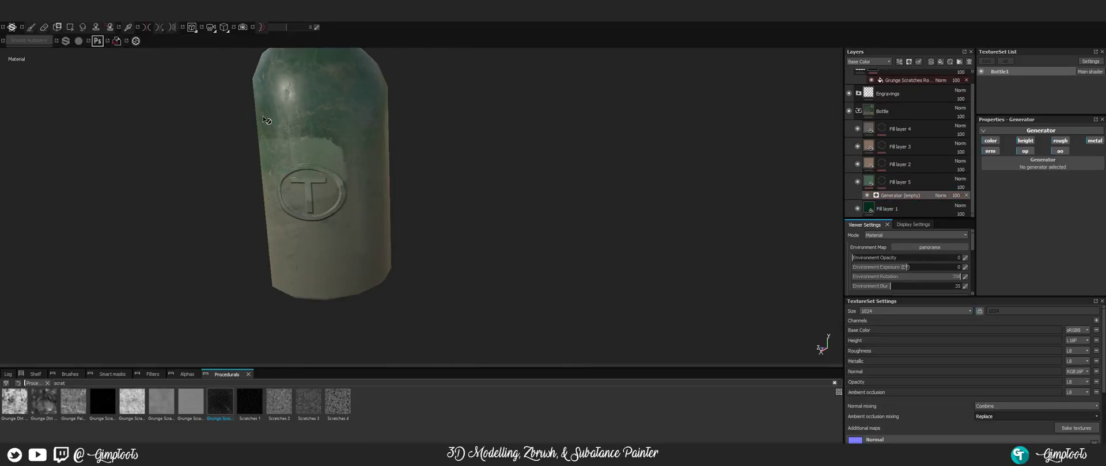
{"action": "left_click_drag", "start_coordinate": [300, 125], "coordinate": [484, 128], "text": "alt"}
{"action": "middle_click_drag", "start_coordinate": [299, 139], "coordinate": [415, 178], "text": "alt"}
{"action": "scroll", "coordinate": [380, 178], "scroll_direction": "up", "scroll_amount": 3}
{"action": "left_click_drag", "start_coordinate": [362, 176], "coordinate": [565, 178], "text": "alt"}
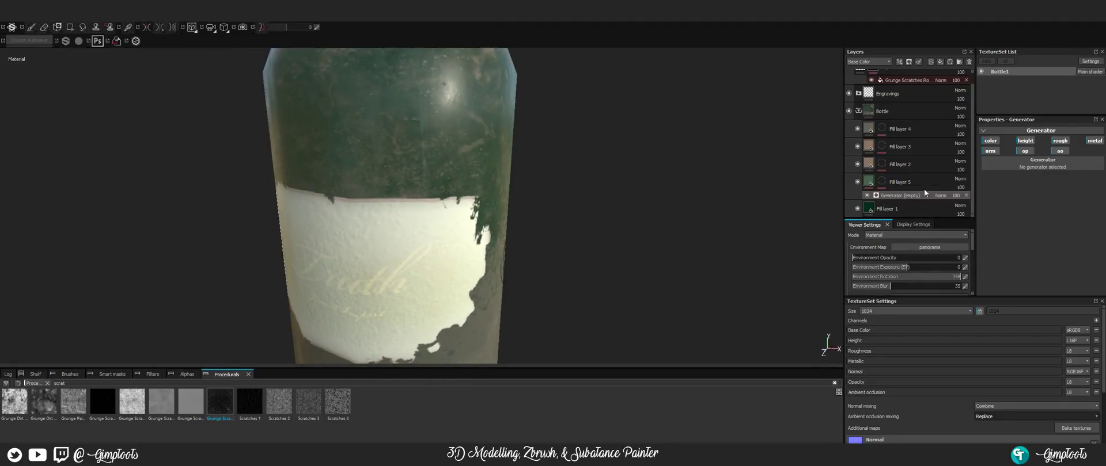
{"action": "left_click", "coordinate": [901, 178]}
{"action": "left_click", "coordinate": [858, 182]}
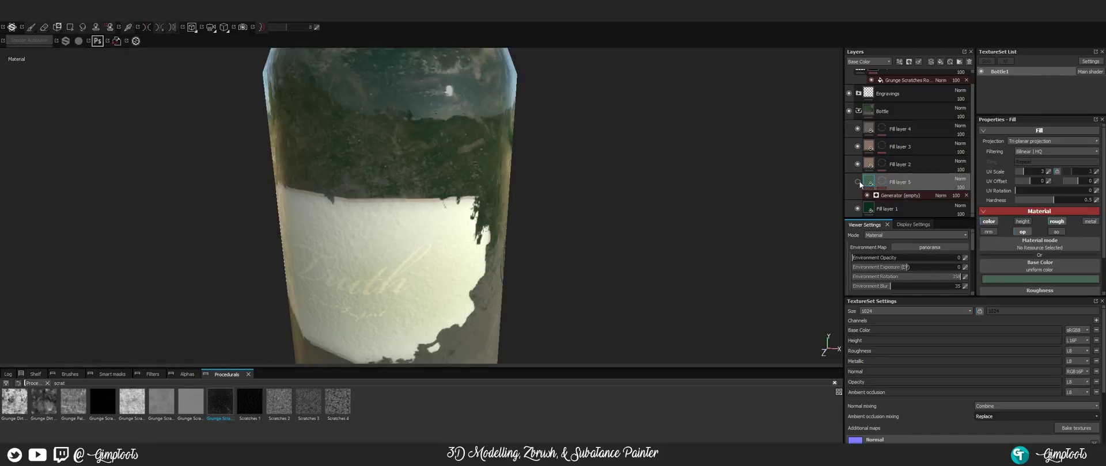
{"action": "left_click", "coordinate": [857, 182]}
{"action": "left_click", "coordinate": [858, 183]}
{"action": "left_click", "coordinate": [859, 182]}
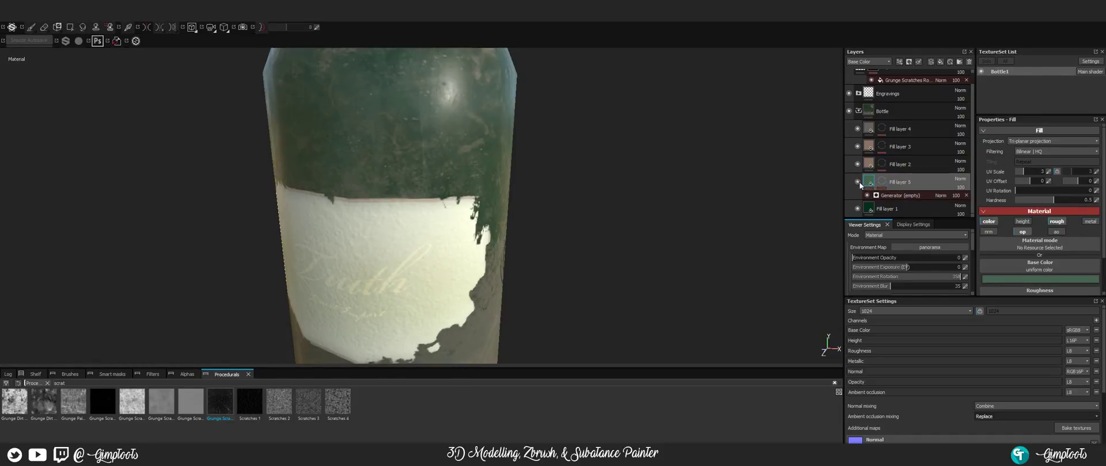
- Review Fill layer 5's material and mask on the bottle, and remove its empty generator
{"action": "scroll", "coordinate": [411, 73], "scroll_direction": "down", "scroll_amount": 5}
{"action": "left_click_drag", "start_coordinate": [402, 84], "coordinate": [391, 63], "text": "alt"}
{"action": "middle_click_drag", "start_coordinate": [391, 63], "coordinate": [389, 191], "text": "alt"}
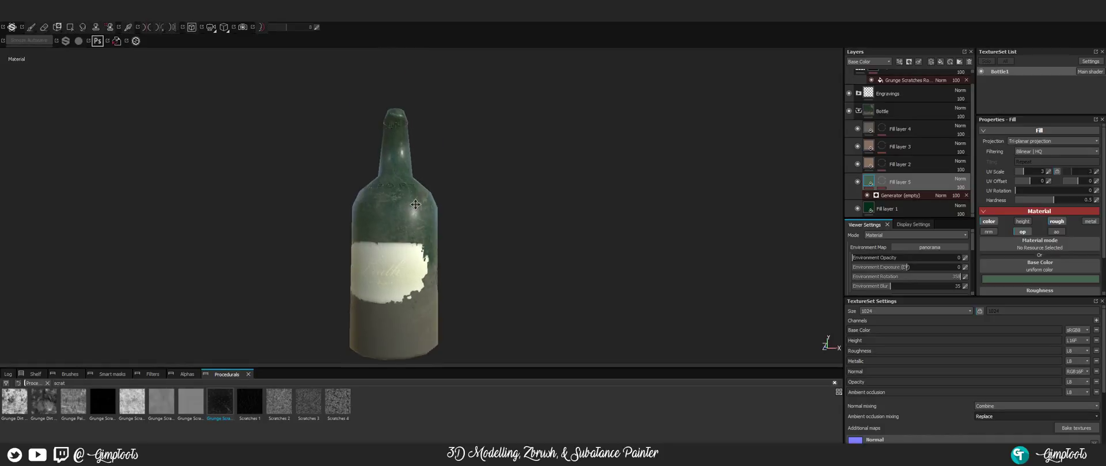
{"action": "scroll", "coordinate": [389, 192], "scroll_direction": "up", "scroll_amount": 5}
{"action": "left_click_drag", "start_coordinate": [398, 179], "coordinate": [454, 181], "text": "alt"}
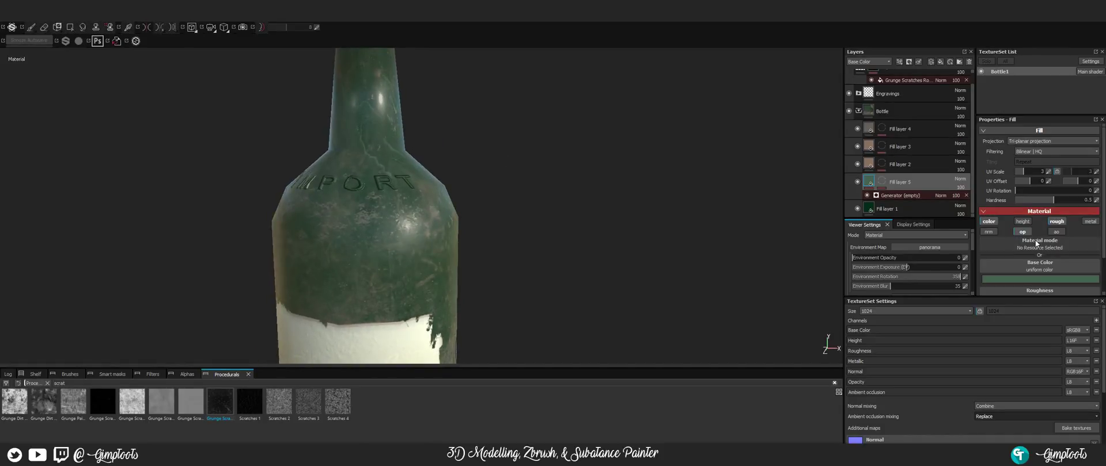
{"action": "scroll", "coordinate": [1049, 282], "scroll_direction": "down", "scroll_amount": 2}
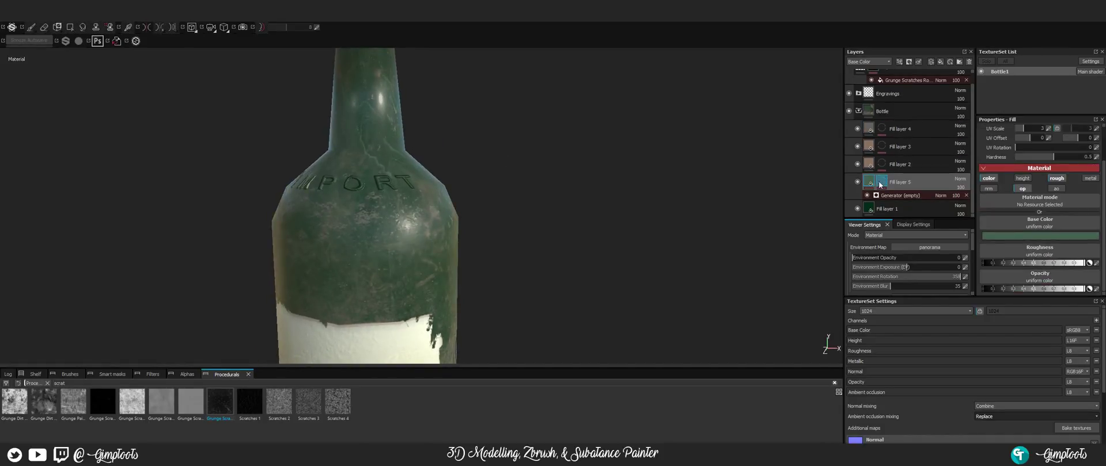
{"action": "left_click", "coordinate": [882, 183]}
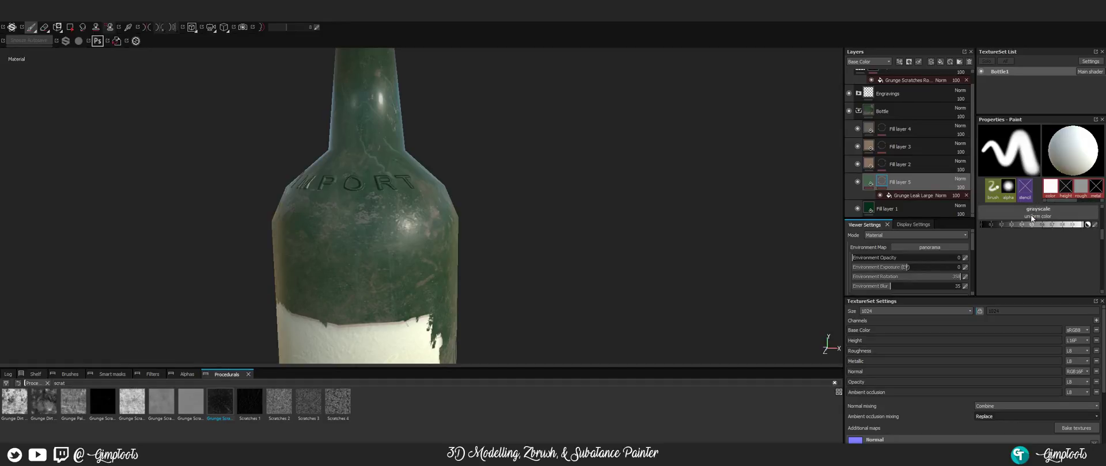
{"action": "scroll", "coordinate": [1030, 215], "scroll_direction": "up", "scroll_amount": 1}
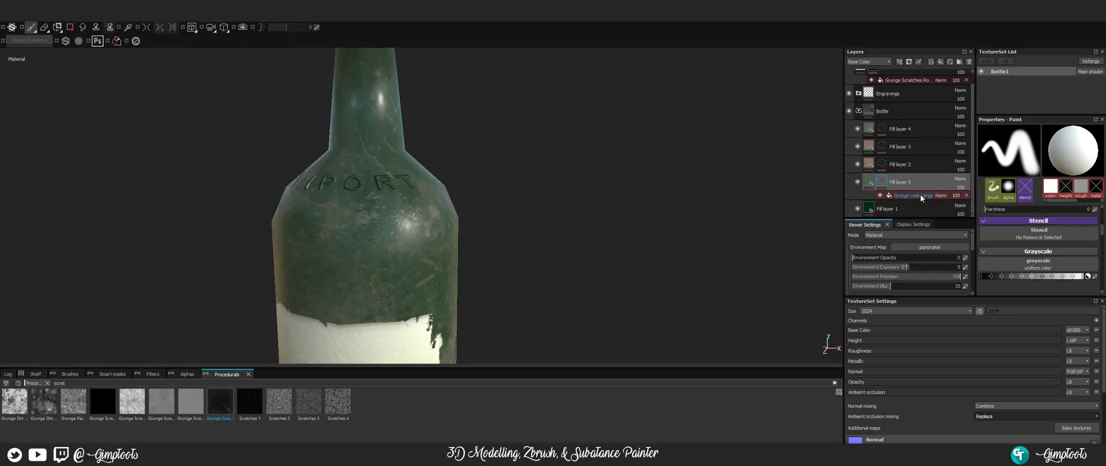
{"action": "left_click", "coordinate": [866, 183]}
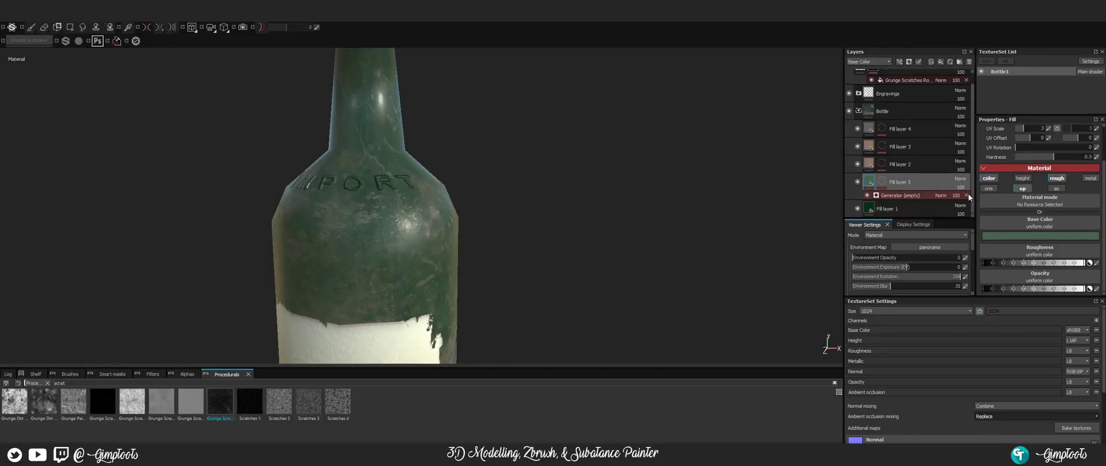
{"action": "left_click", "coordinate": [967, 195]}
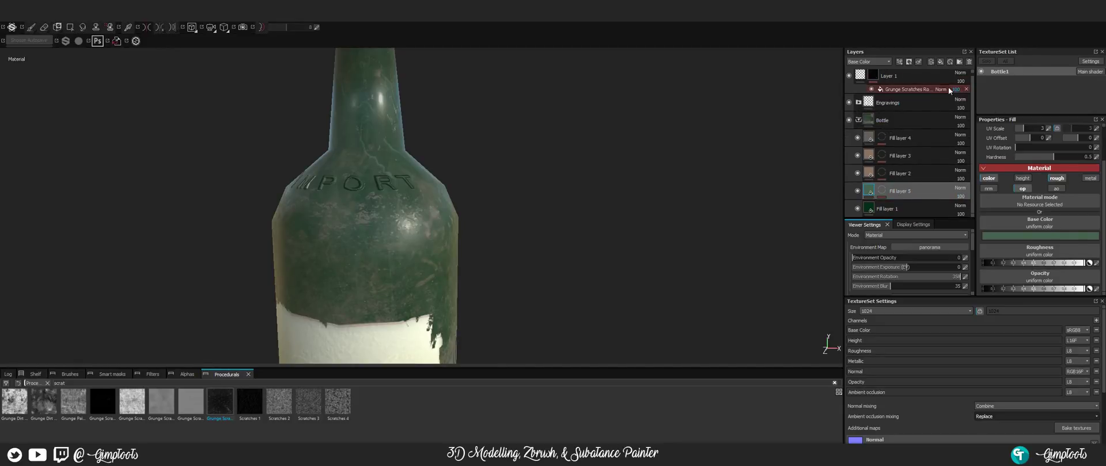
- Delete Layer 1, the paint layer with the scratches mask at the top of the stack
{"action": "scroll", "coordinate": [931, 100], "scroll_direction": "up", "scroll_amount": 1}
{"action": "left_click_drag", "start_coordinate": [547, 153], "coordinate": [472, 179], "text": "alt"}
{"action": "left_click", "coordinate": [930, 77]}
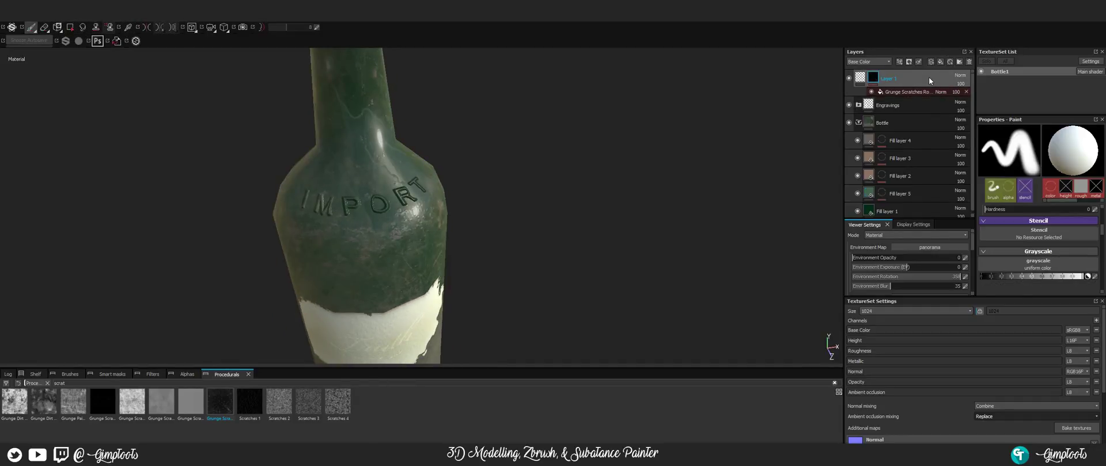
{"action": "key", "text": "Delete"}
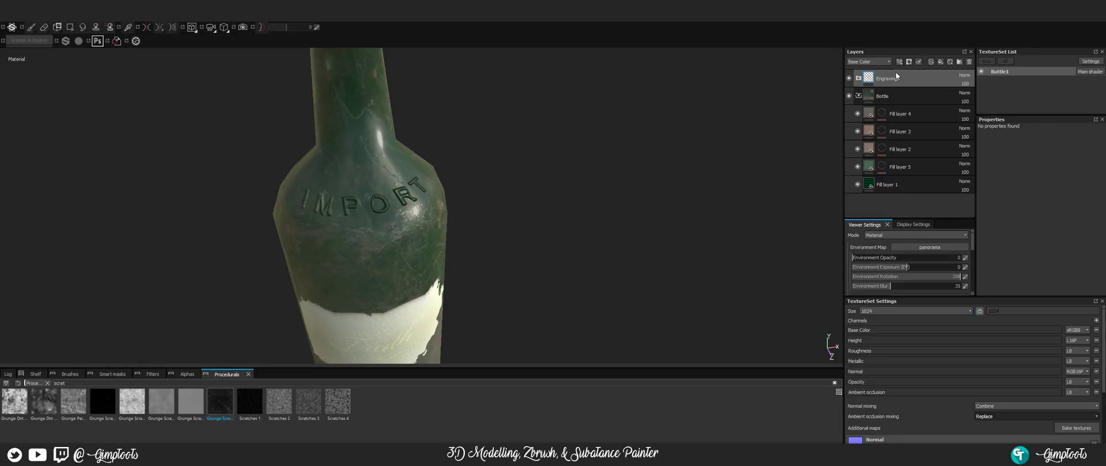
- Add a fill layer above the Engravings folder with a black mask containing a fill effect
{"action": "left_click", "coordinate": [941, 61]}
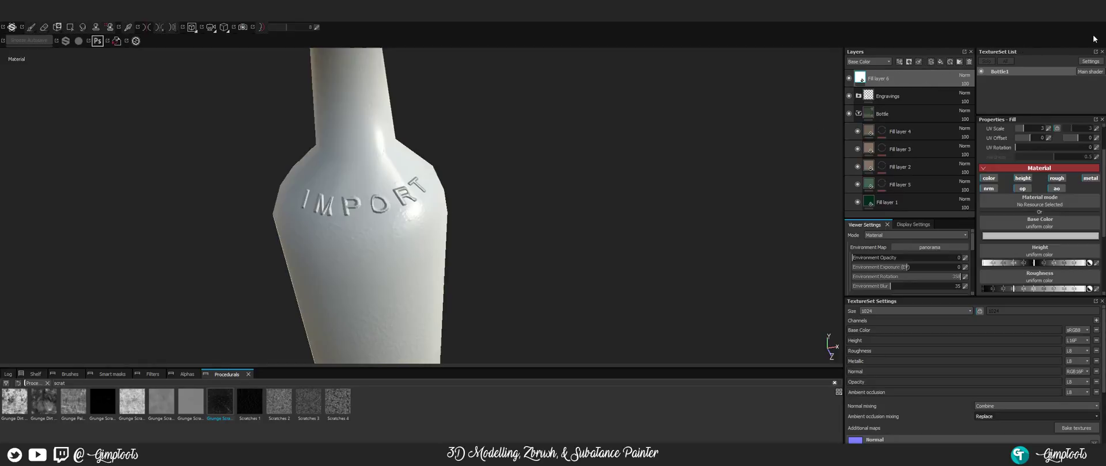
{"action": "right_click", "coordinate": [904, 78]}
{"action": "left_click", "coordinate": [935, 91]}
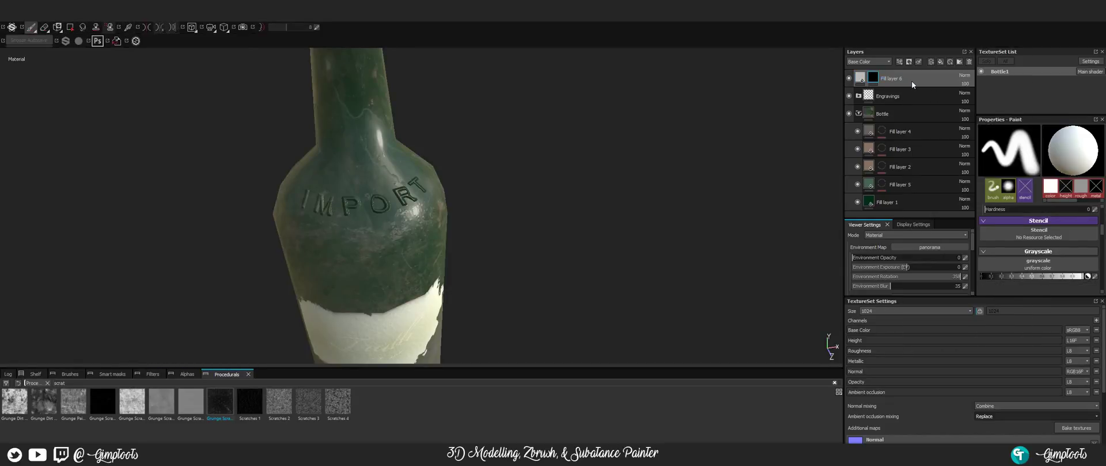
{"action": "right_click", "coordinate": [913, 76]}
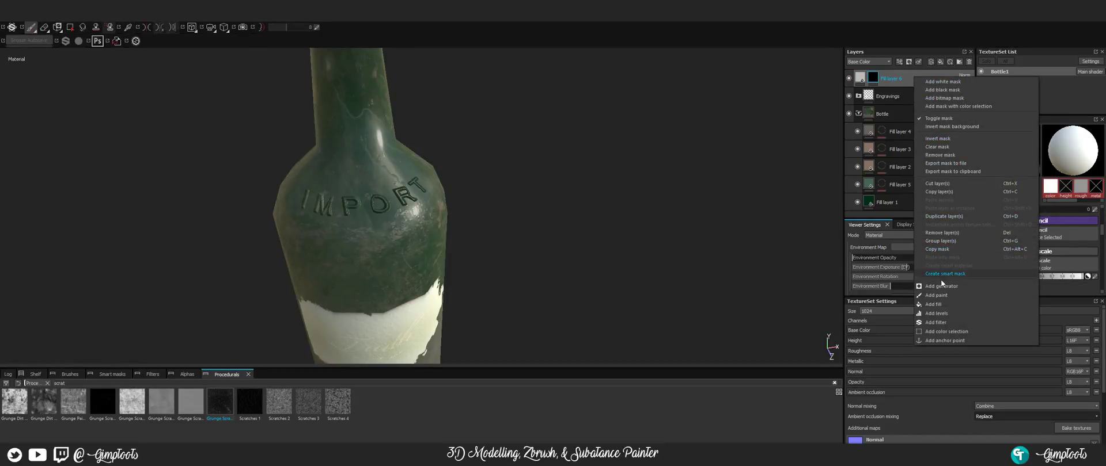
{"action": "left_click", "coordinate": [932, 305]}
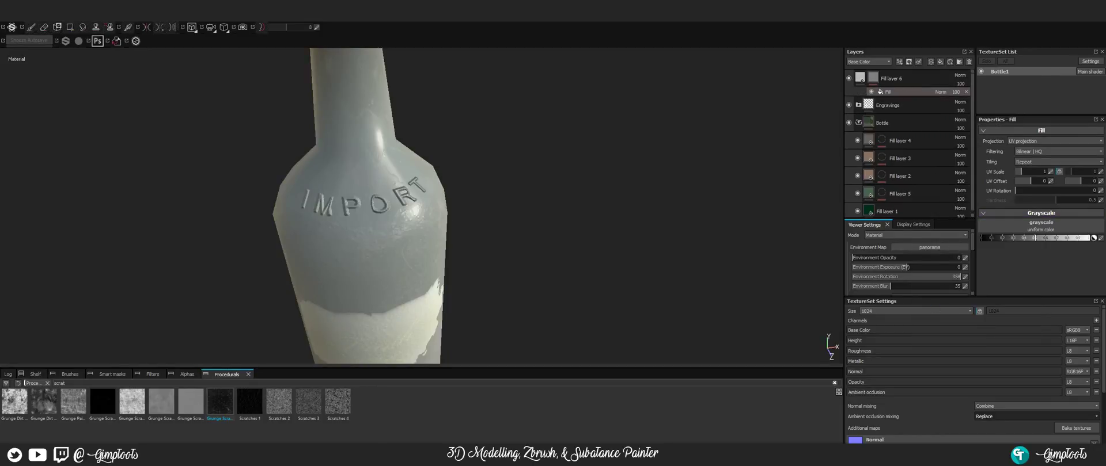
- Assign Grunge Scratches Rough as the grayscale of Fill layer 6's mask fill and inspect the scratches on the neck and shoulder
{"action": "left_click_drag", "start_coordinate": [213, 408], "coordinate": [1034, 228]}
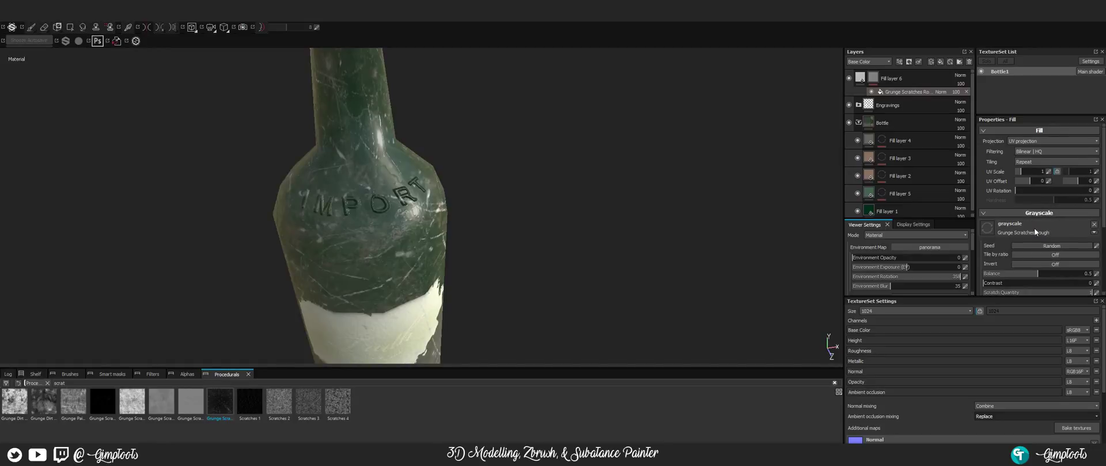
{"action": "scroll", "coordinate": [389, 169], "scroll_direction": "up", "scroll_amount": 6}
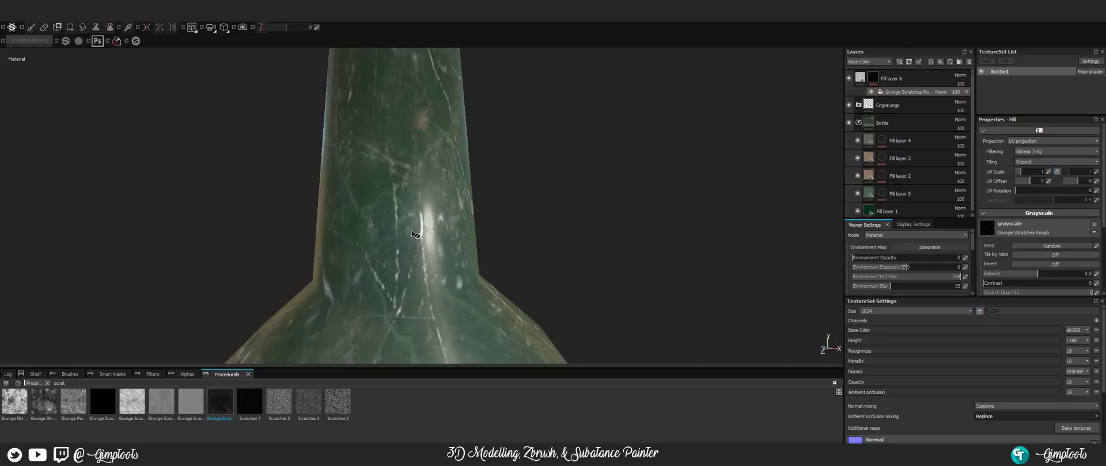
{"action": "left_click_drag", "start_coordinate": [414, 234], "coordinate": [482, 205], "text": "alt"}
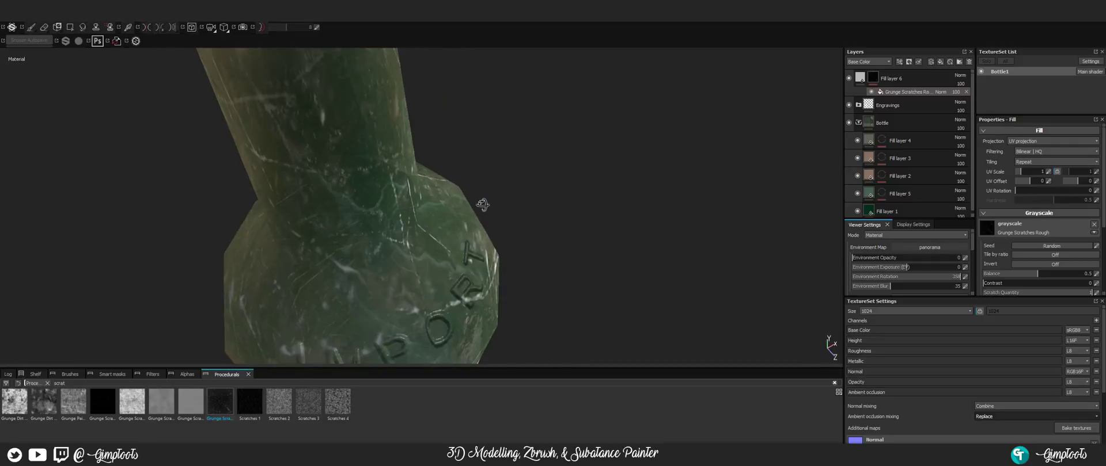
{"action": "scroll", "coordinate": [419, 201], "scroll_direction": "down", "scroll_amount": 3}
{"action": "left_click_drag", "start_coordinate": [357, 230], "coordinate": [427, 179], "text": "alt"}
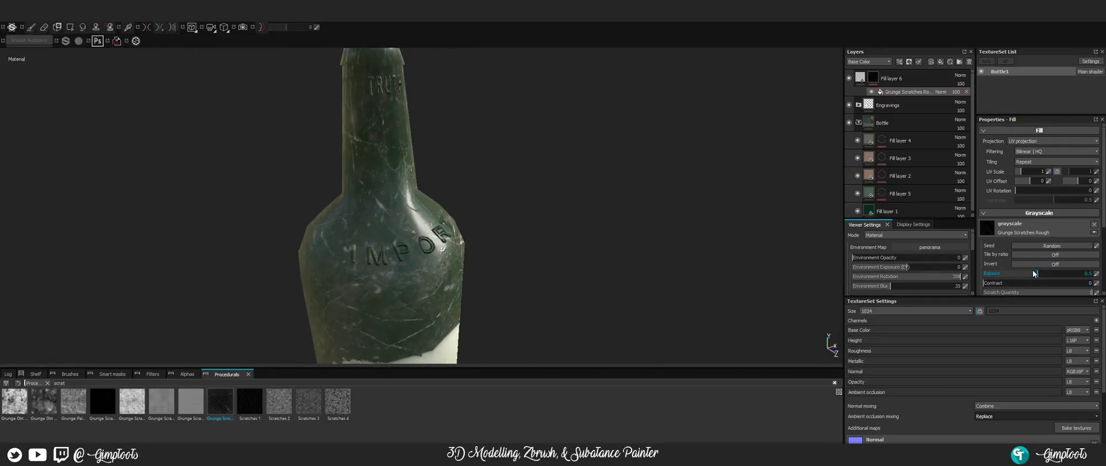
- Set the scratches procedural's Scratch Tiling to 3 and Scratch Width to 0.51
{"action": "scroll", "coordinate": [1041, 275], "scroll_direction": "down", "scroll_amount": 4}
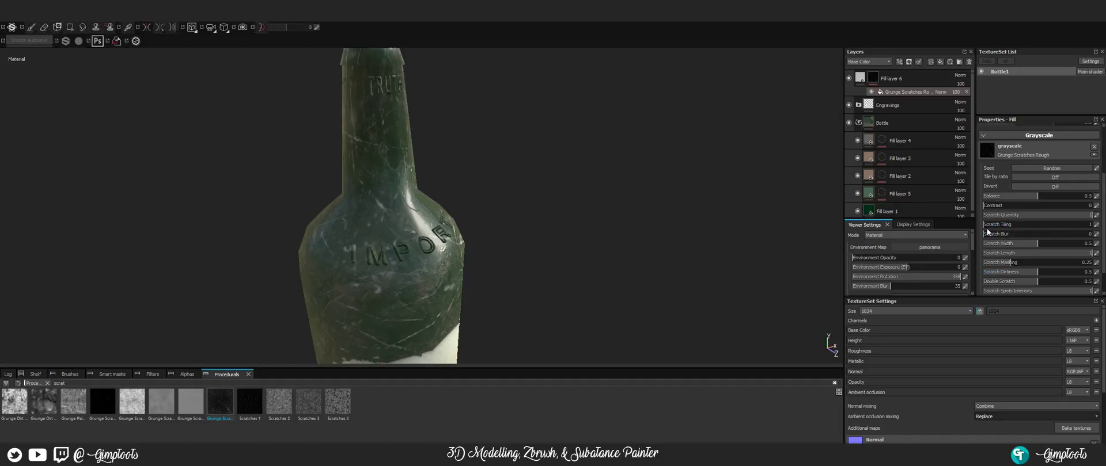
{"action": "left_click_drag", "start_coordinate": [987, 229], "coordinate": [1022, 227]}
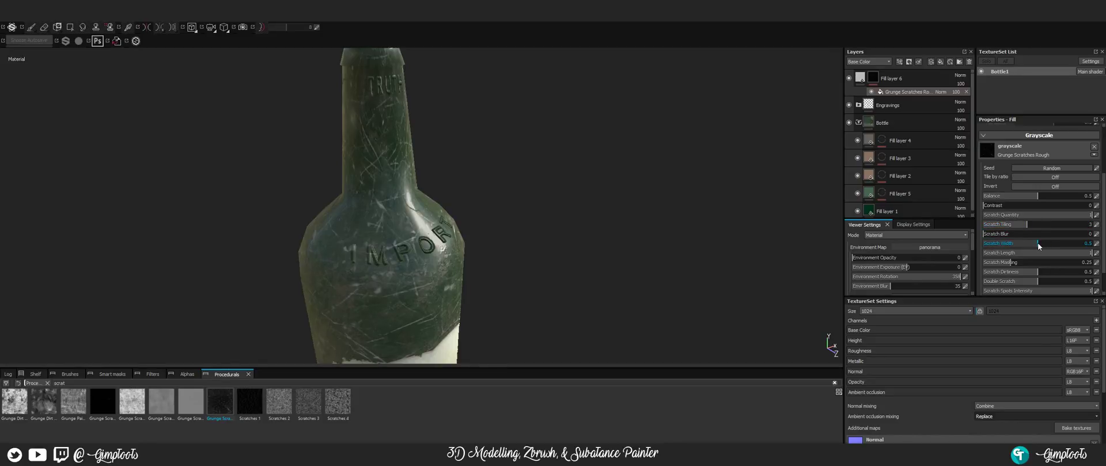
{"action": "mouse_move", "coordinate": [1039, 246]}
{"action": "left_mouse_down"}
{"action": "mouse_move", "coordinate": [1015, 246]}
{"action": "mouse_move", "coordinate": [1071, 243]}
{"action": "mouse_move", "coordinate": [1032, 244]}
{"action": "left_mouse_up"}
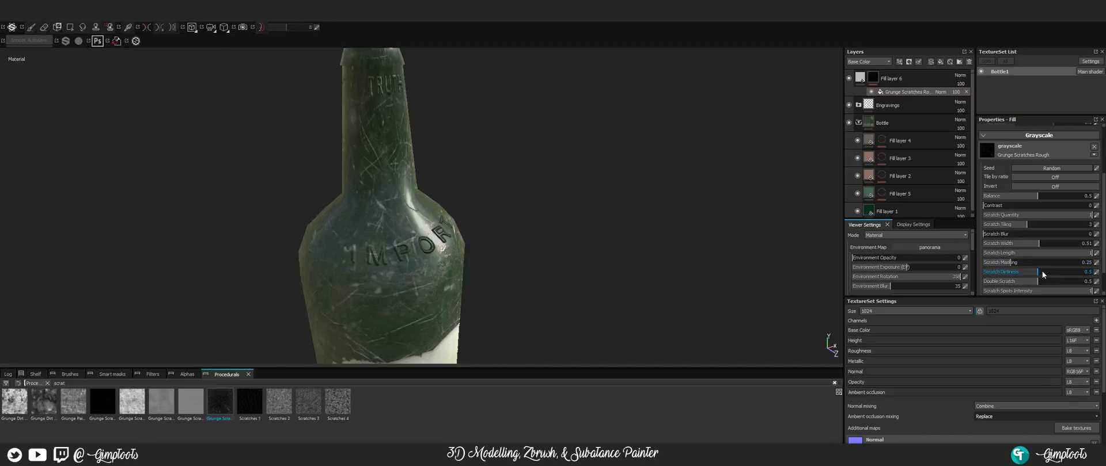
- Set the procedural's Scratch Dirtiness to 0.49, Double Scratch to 0.6 and Dust Intensity to about 0.69
{"action": "scroll", "coordinate": [1041, 273], "scroll_direction": "down", "scroll_amount": 1}
{"action": "mouse_move", "coordinate": [1038, 242]}
{"action": "left_mouse_down"}
{"action": "mouse_move", "coordinate": [1057, 246]}
{"action": "mouse_move", "coordinate": [1037, 246]}
{"action": "left_mouse_up"}
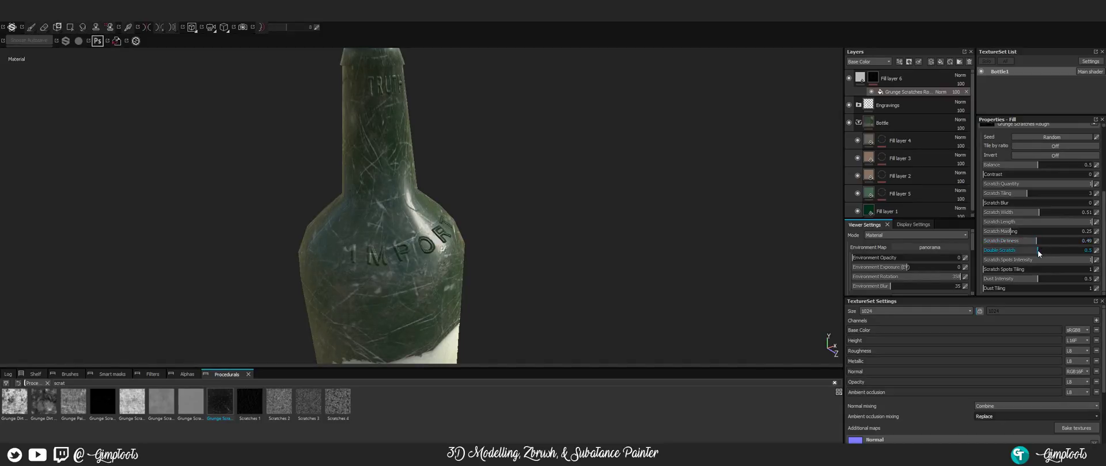
{"action": "left_click_drag", "start_coordinate": [1038, 253], "coordinate": [1048, 252]}
{"action": "left_click_drag", "start_coordinate": [1038, 279], "coordinate": [1056, 281]}
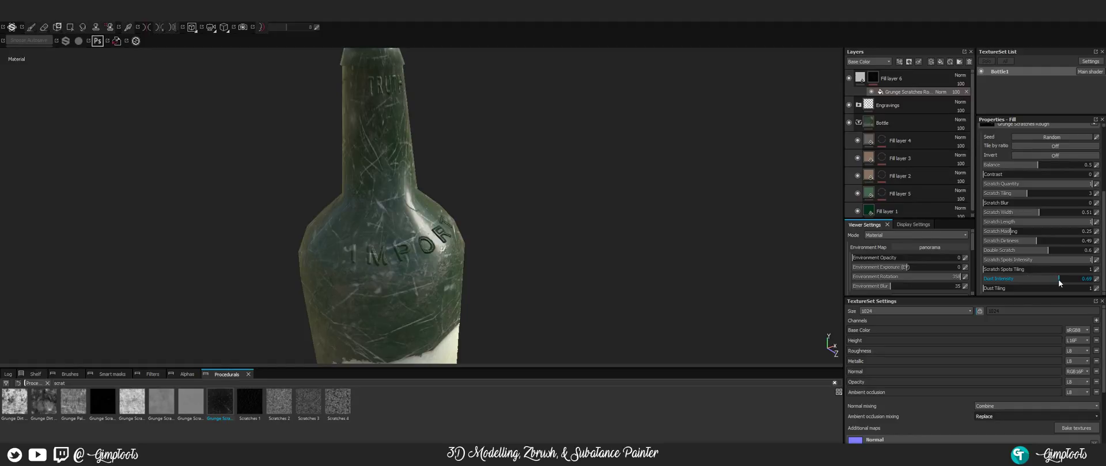
- Switch the scratches fill to tri-planar projection and check the scratches around the bottle's neck
{"action": "scroll", "coordinate": [1025, 254], "scroll_direction": "up", "scroll_amount": 3}
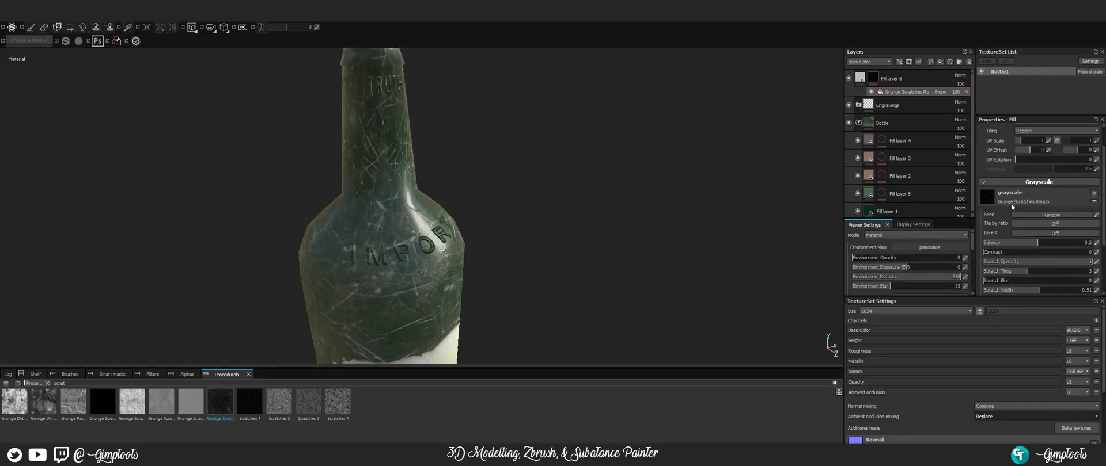
{"action": "scroll", "coordinate": [1042, 213], "scroll_direction": "up", "scroll_amount": 1}
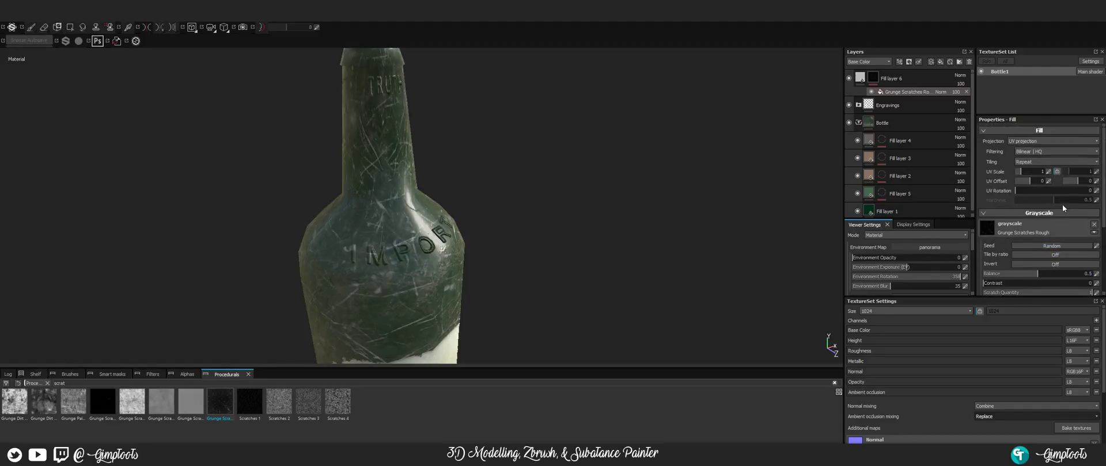
{"action": "left_click", "coordinate": [1032, 141]}
{"action": "left_click", "coordinate": [1025, 154]}
{"action": "scroll", "coordinate": [495, 185], "scroll_direction": "up", "scroll_amount": 4}
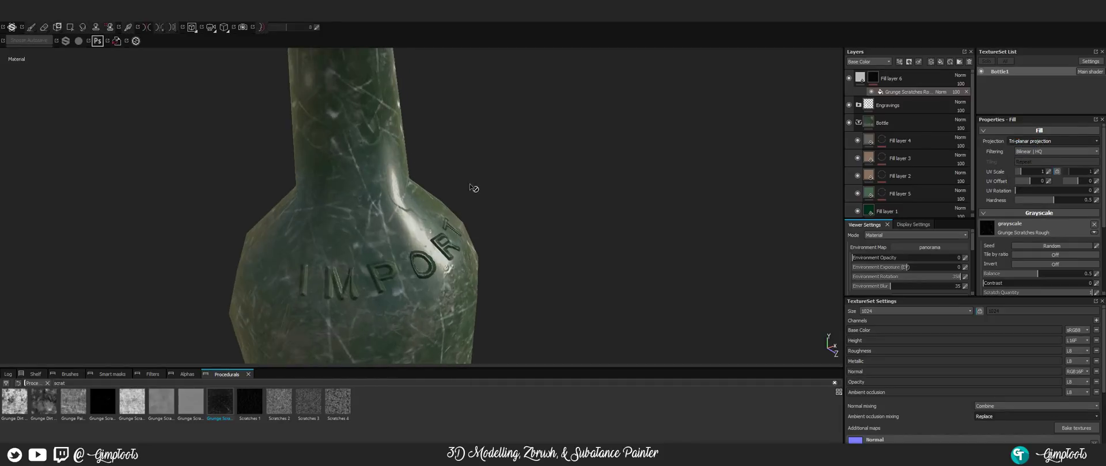
{"action": "left_click_drag", "start_coordinate": [465, 175], "coordinate": [369, 144], "text": "alt"}
{"action": "middle_click_drag", "start_coordinate": [360, 142], "coordinate": [359, 253], "text": "alt"}
{"action": "left_click_drag", "start_coordinate": [359, 253], "coordinate": [576, 260], "text": "alt"}
{"action": "middle_click_drag", "start_coordinate": [576, 260], "coordinate": [563, 182], "text": "alt"}
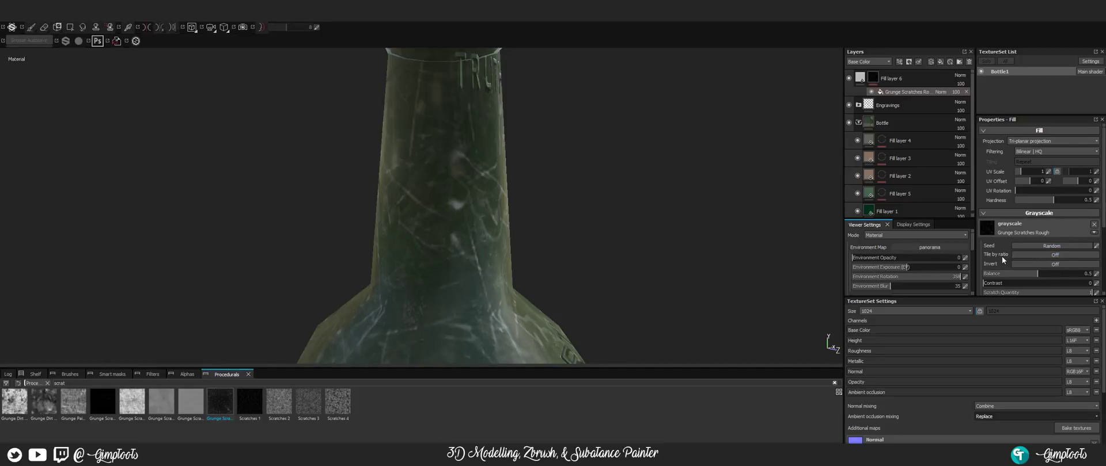
{"action": "scroll", "coordinate": [1028, 269], "scroll_direction": "down", "scroll_amount": 3}
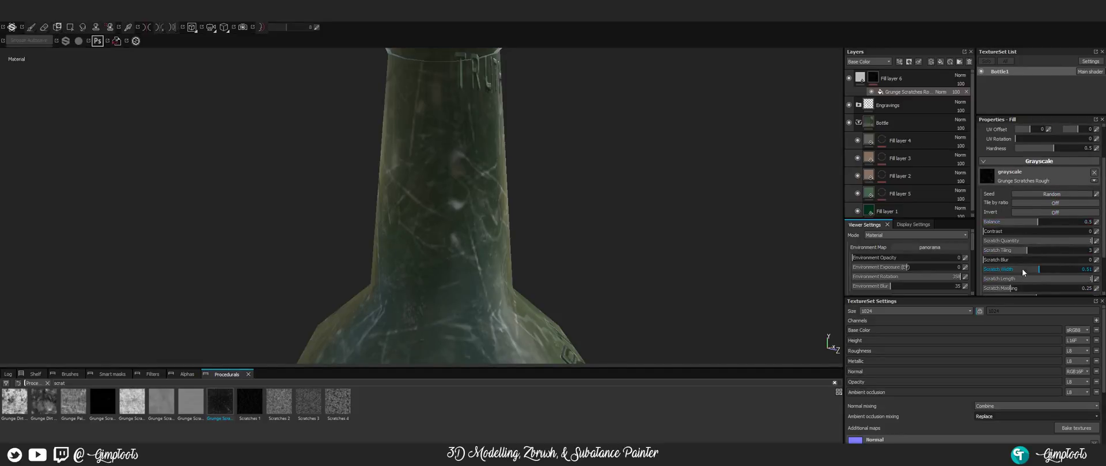
- Switch Fill layer 6's material fill from UV to tri-planar projection
{"action": "scroll", "coordinate": [1036, 240], "scroll_direction": "down", "scroll_amount": 1}
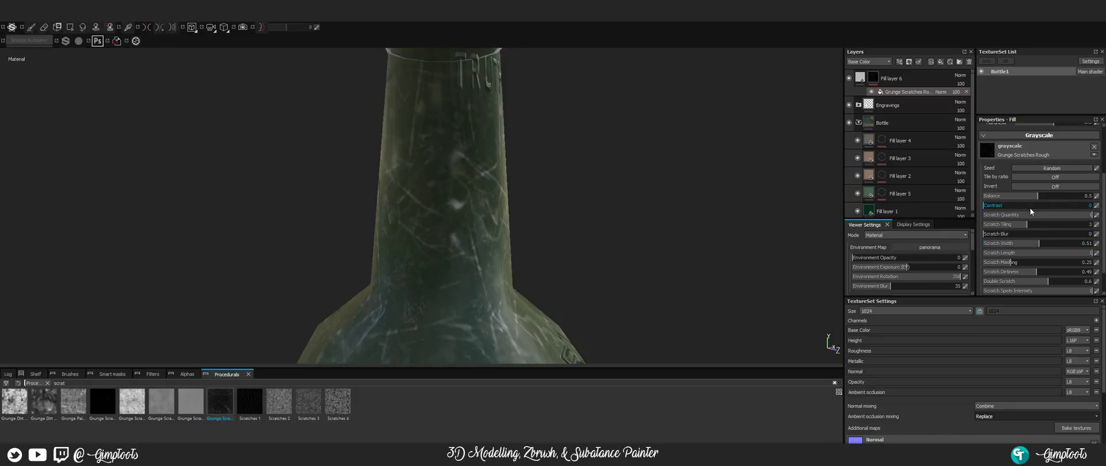
{"action": "scroll", "coordinate": [1037, 210], "scroll_direction": "up", "scroll_amount": 3}
{"action": "left_click", "coordinate": [859, 77]}
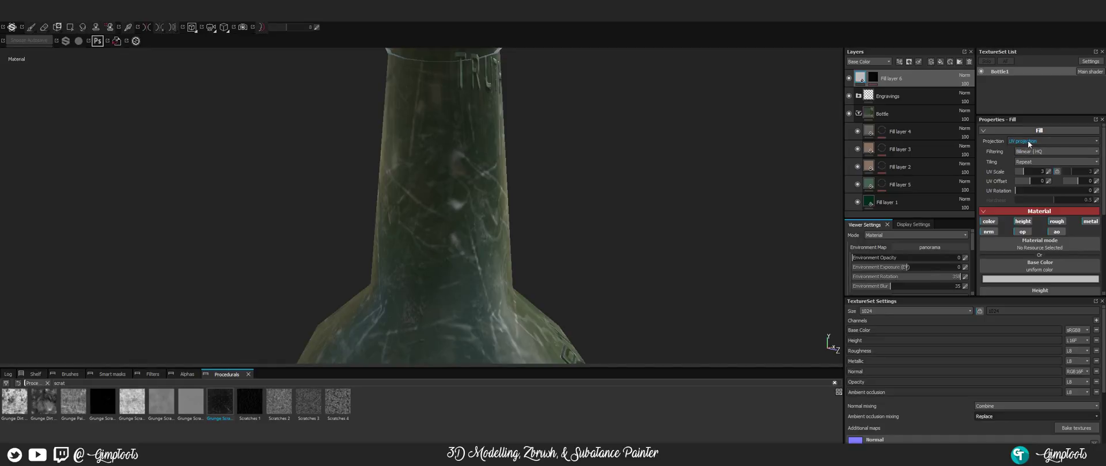
{"action": "left_click", "coordinate": [1027, 140]}
{"action": "left_click", "coordinate": [1027, 153]}
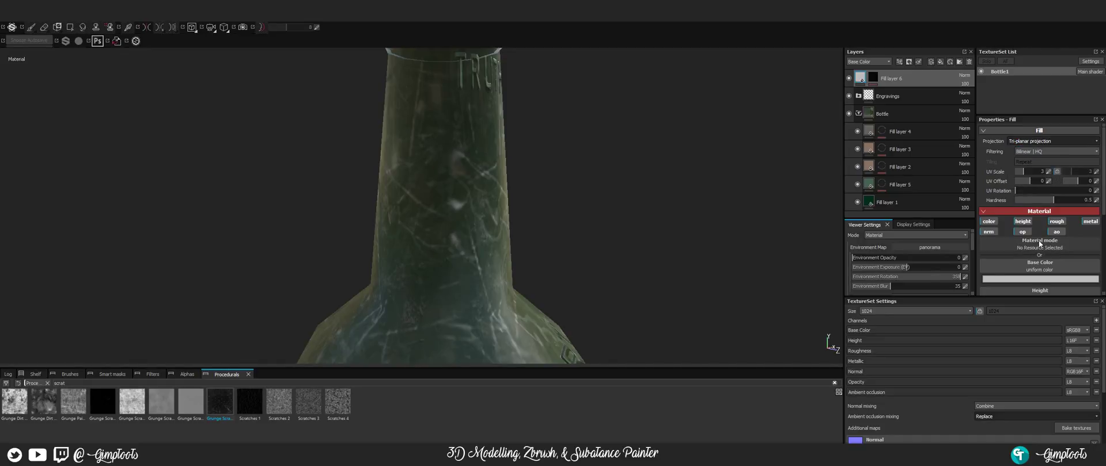
{"action": "scroll", "coordinate": [1071, 265], "scroll_direction": "down", "scroll_amount": 1}
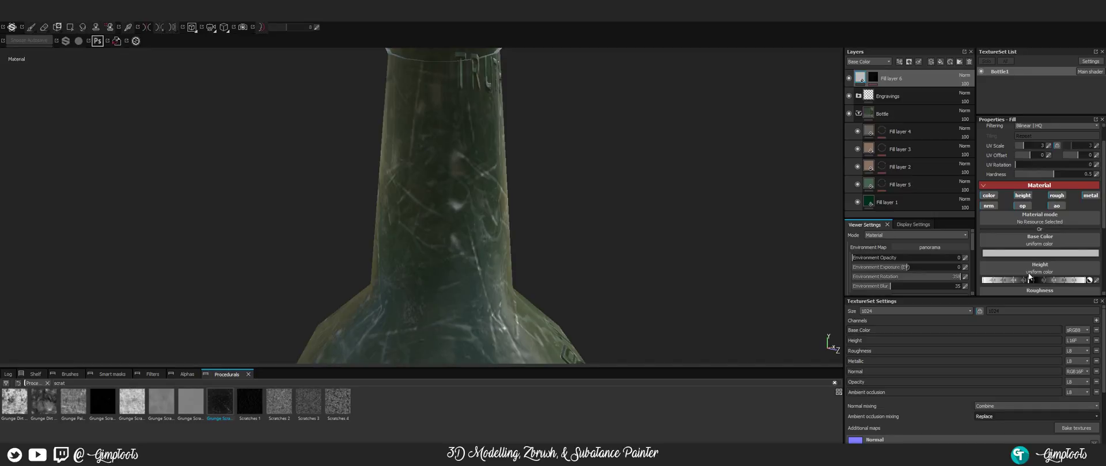
- Set the Scratch Width of the Grunge Scratches Rough mask fill to 0.21 and check the scratches around the neck and shoulder
{"action": "left_click", "coordinate": [875, 78]}
{"action": "left_click", "coordinate": [919, 91]}
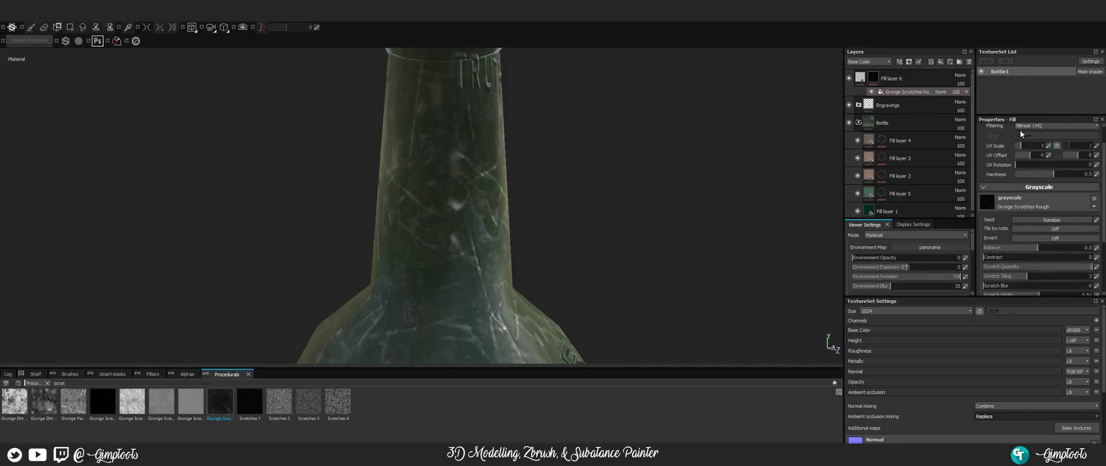
{"action": "scroll", "coordinate": [1042, 249], "scroll_direction": "down", "scroll_amount": 1}
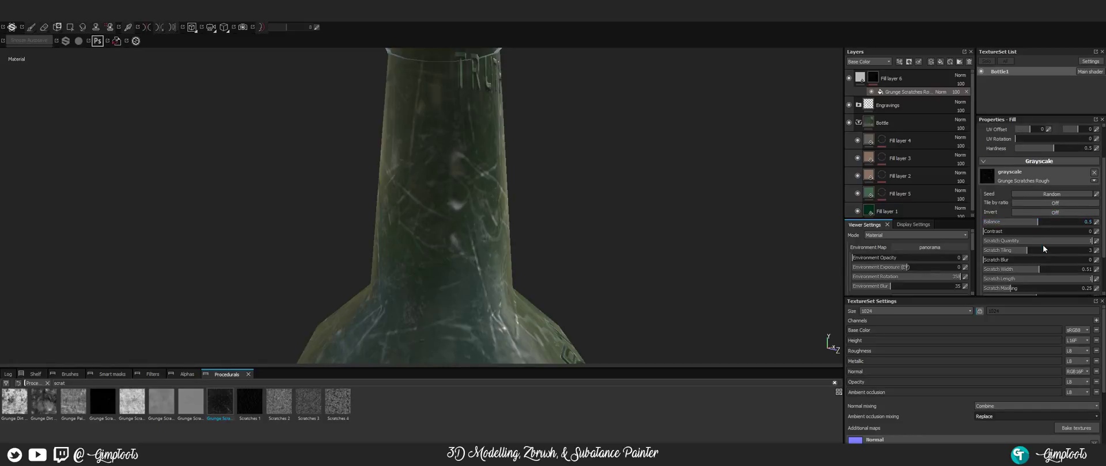
{"action": "scroll", "coordinate": [1034, 254], "scroll_direction": "down", "scroll_amount": 1}
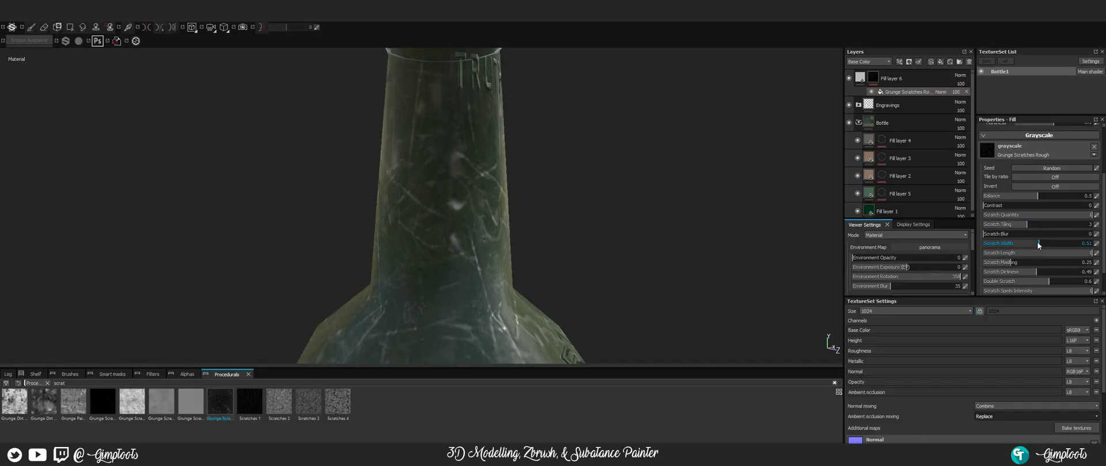
{"action": "left_click_drag", "start_coordinate": [1037, 242], "coordinate": [1030, 243]}
{"action": "left_click_drag", "start_coordinate": [1019, 242], "coordinate": [1004, 244]}
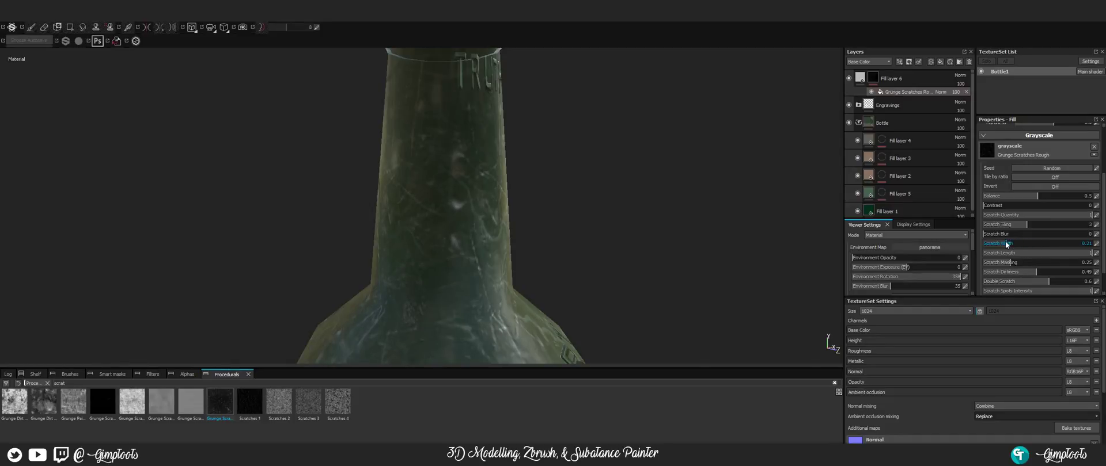
{"action": "scroll", "coordinate": [548, 227], "scroll_direction": "down", "scroll_amount": 5}
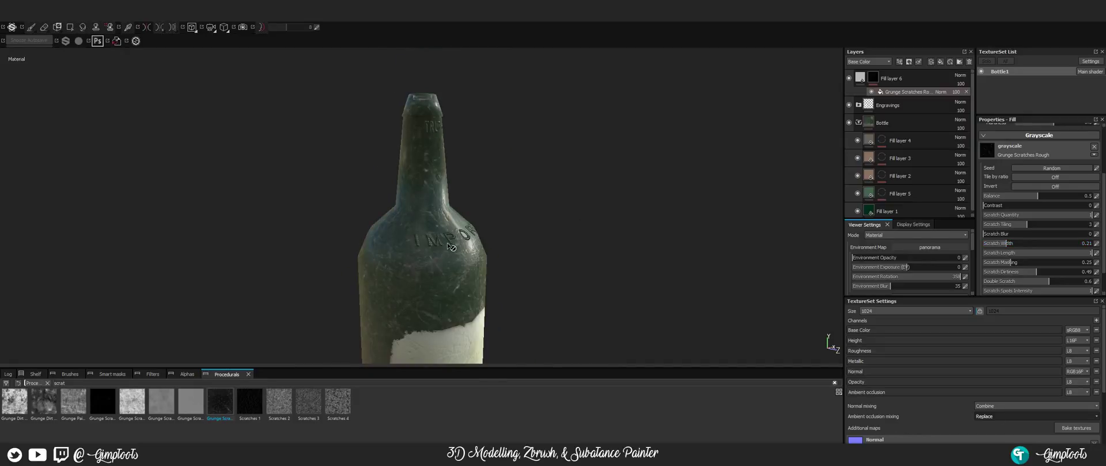
{"action": "scroll", "coordinate": [451, 247], "scroll_direction": "up", "scroll_amount": 4}
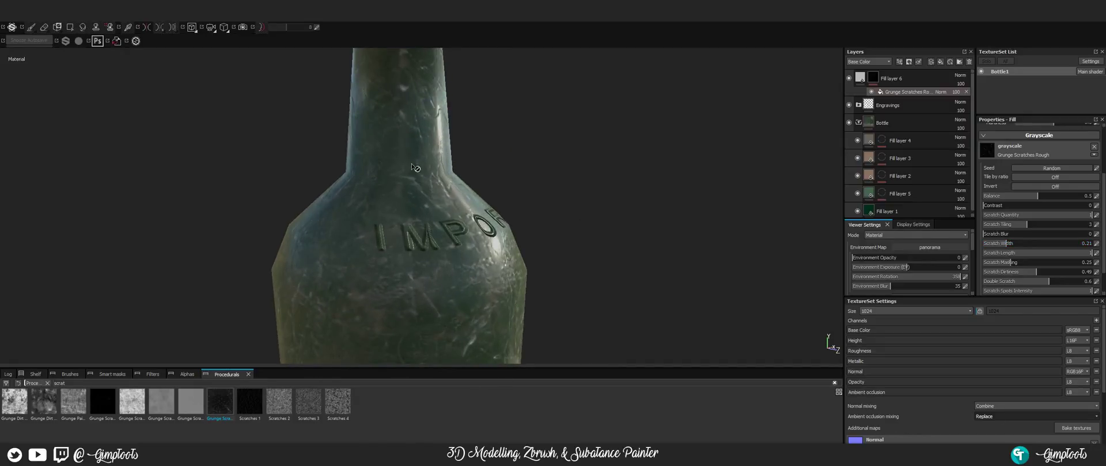
{"action": "left_click_drag", "start_coordinate": [415, 167], "coordinate": [622, 169], "text": "alt"}
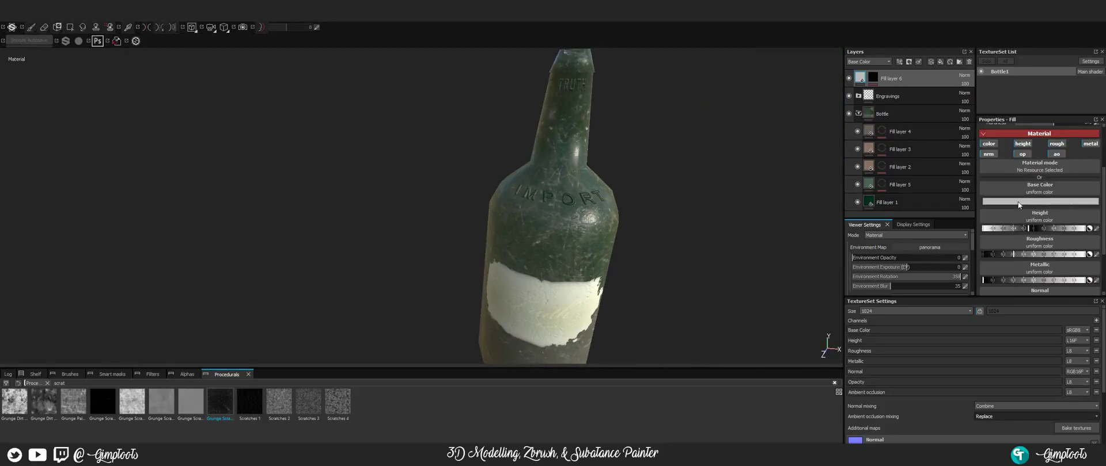
- Set Fill layer 6's base color to a dark teal green with RGB 0.000, 0.195, 0.148
{"action": "left_click", "coordinate": [1016, 201]}
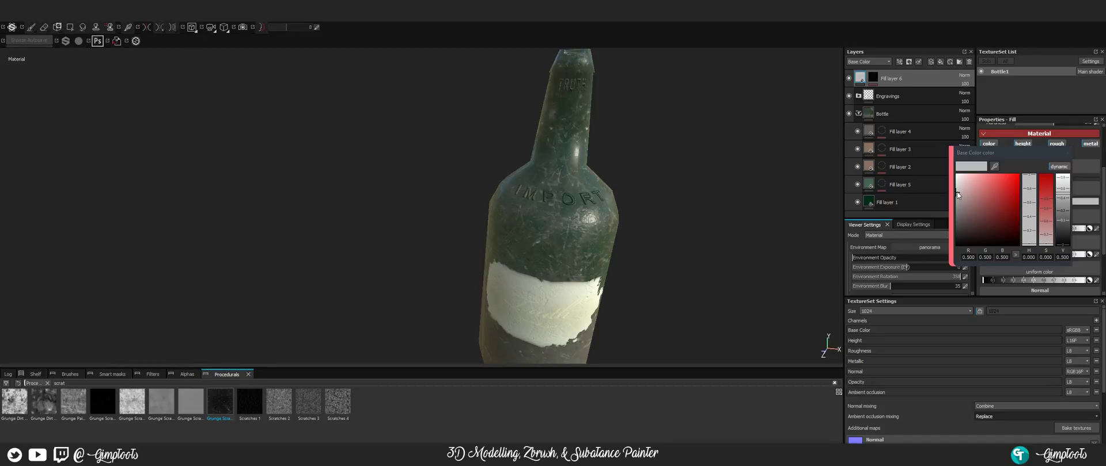
{"action": "left_click_drag", "start_coordinate": [957, 195], "coordinate": [946, 212]}
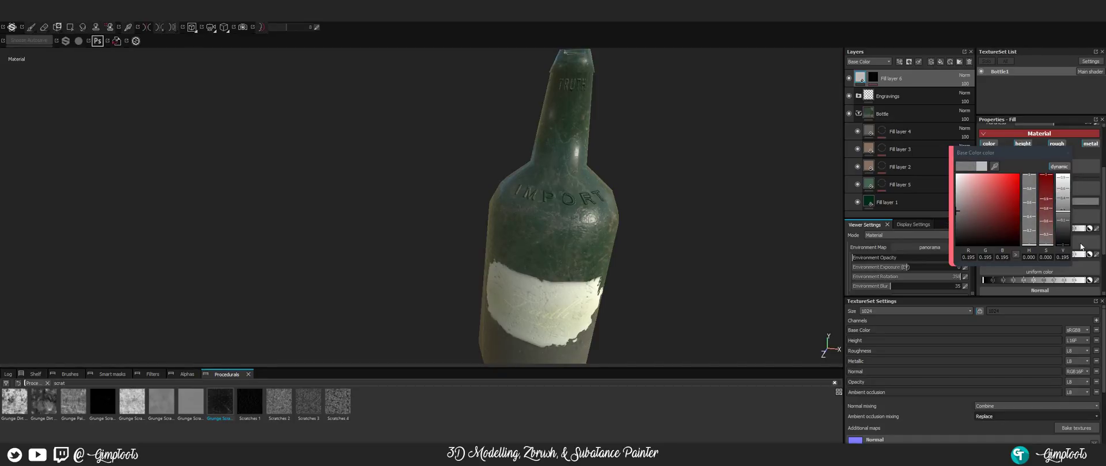
{"action": "left_click_drag", "start_coordinate": [1047, 239], "coordinate": [1023, 141]}
{"action": "left_click", "coordinate": [1030, 219]}
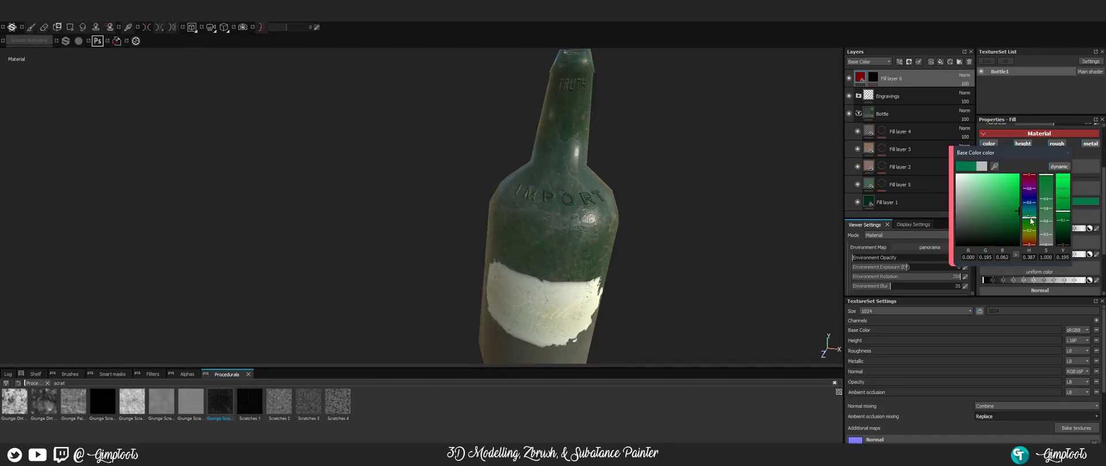
{"action": "left_click_drag", "start_coordinate": [1031, 220], "coordinate": [1034, 215]}
- Examine how the teal scratches blend with the glass on the bottle's neck, shoulder and body
{"action": "right_click_drag", "start_coordinate": [565, 195], "coordinate": [581, 144], "text": "alt"}
{"action": "middle_click_drag", "start_coordinate": [576, 86], "coordinate": [567, 184], "text": "alt"}
{"action": "left_click_drag", "start_coordinate": [567, 178], "coordinate": [510, 211], "text": "alt"}
{"action": "right_click_drag", "start_coordinate": [510, 211], "coordinate": [555, 210], "text": "alt"}
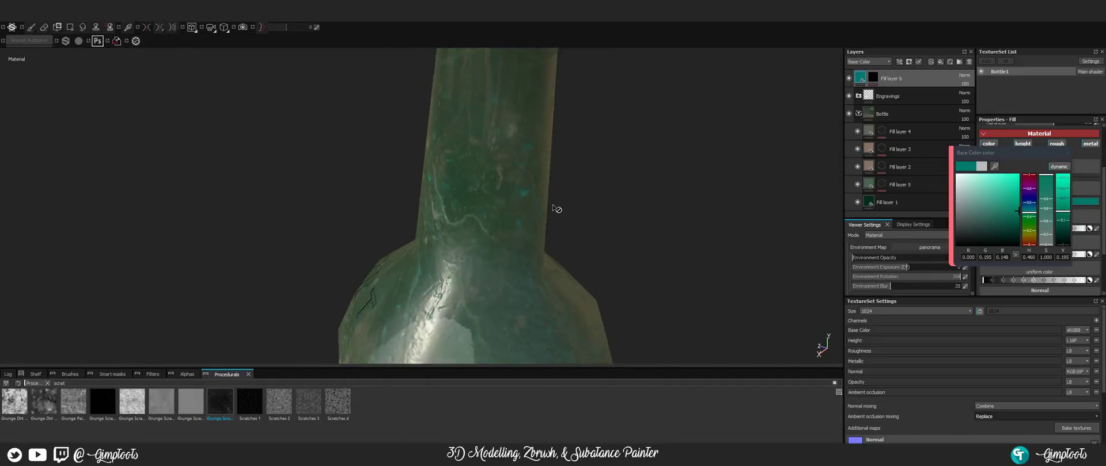
{"action": "right_click_drag", "start_coordinate": [581, 176], "coordinate": [521, 244], "text": "alt"}
{"action": "left_click_drag", "start_coordinate": [522, 245], "coordinate": [474, 230], "text": "alt"}
{"action": "middle_click_drag", "start_coordinate": [475, 230], "coordinate": [406, 132], "text": "alt"}
{"action": "left_click_drag", "start_coordinate": [405, 132], "coordinate": [465, 119], "text": "alt"}
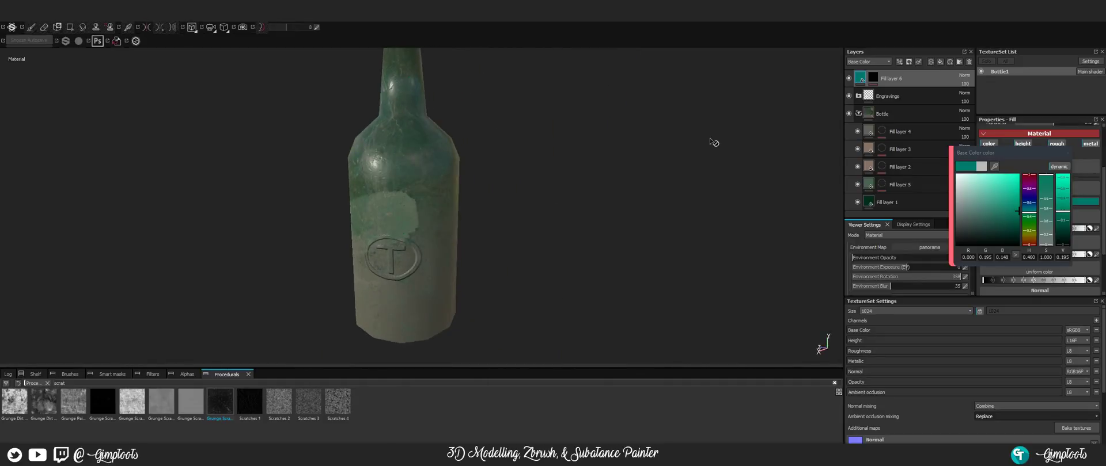
{"action": "left_click", "coordinate": [1067, 153]}
- Set the Dust Intensity of the Grunge Scratches Rough mask fill to 0.13
{"action": "left_click", "coordinate": [873, 79]}
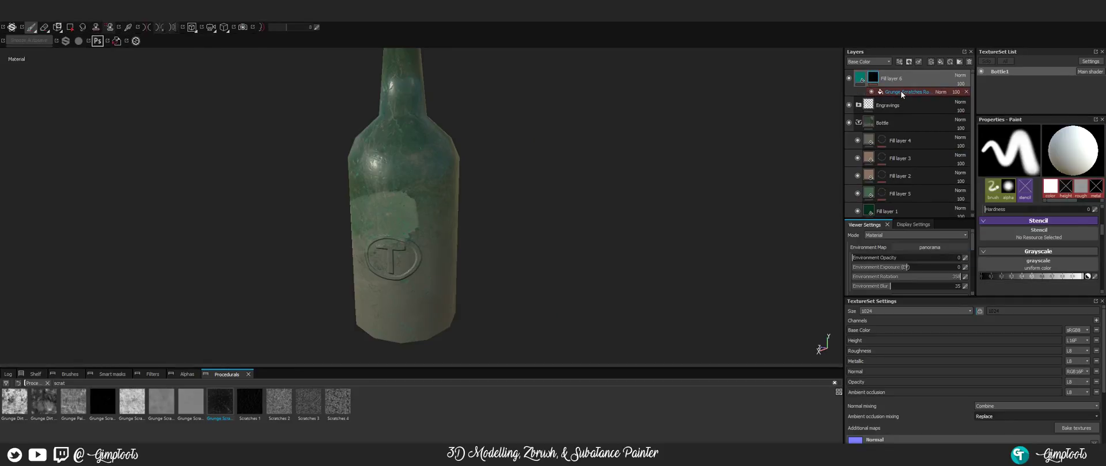
{"action": "left_click", "coordinate": [900, 92]}
{"action": "scroll", "coordinate": [626, 191], "scroll_direction": "up", "scroll_amount": 5}
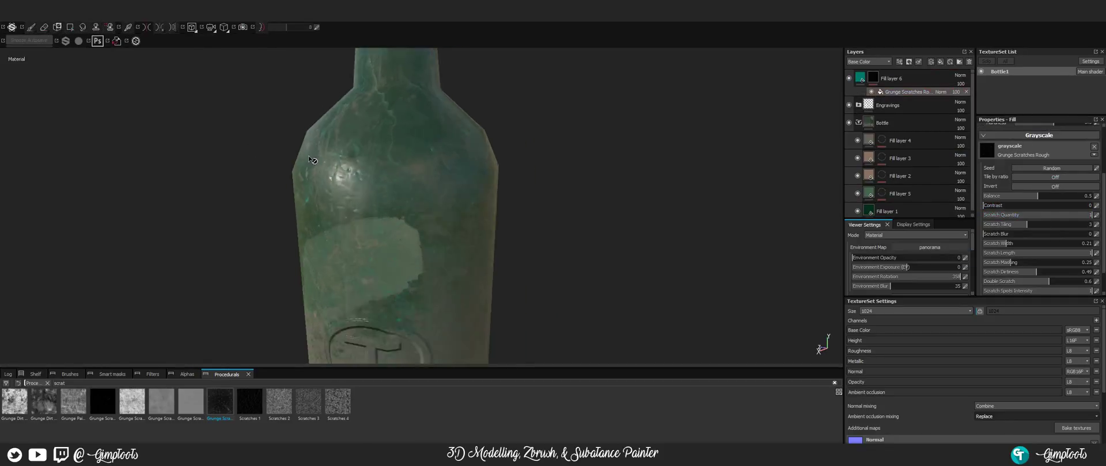
{"action": "left_click_drag", "start_coordinate": [441, 158], "coordinate": [455, 144], "text": "alt"}
{"action": "scroll", "coordinate": [465, 110], "scroll_direction": "up", "scroll_amount": 1}
{"action": "scroll", "coordinate": [470, 101], "scroll_direction": "down", "scroll_amount": 2}
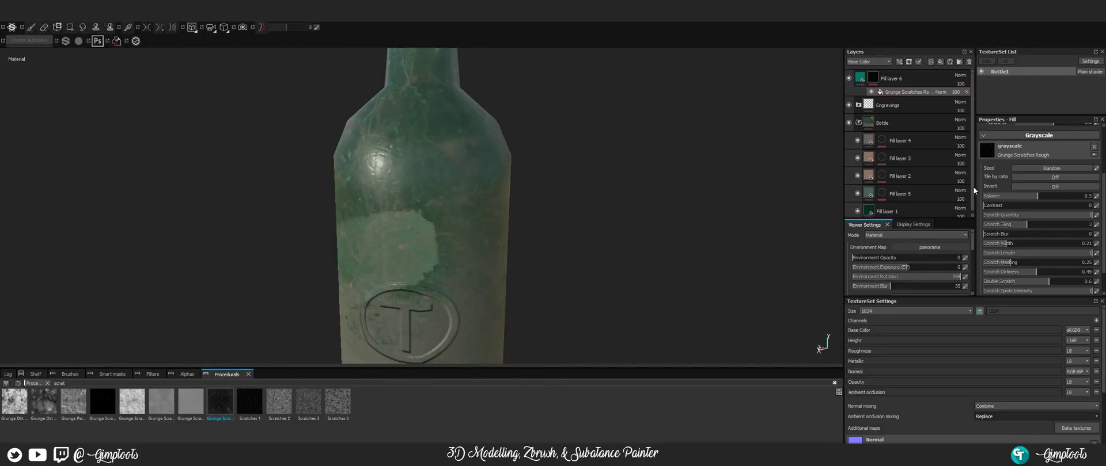
{"action": "scroll", "coordinate": [1008, 207], "scroll_direction": "down", "scroll_amount": 2}
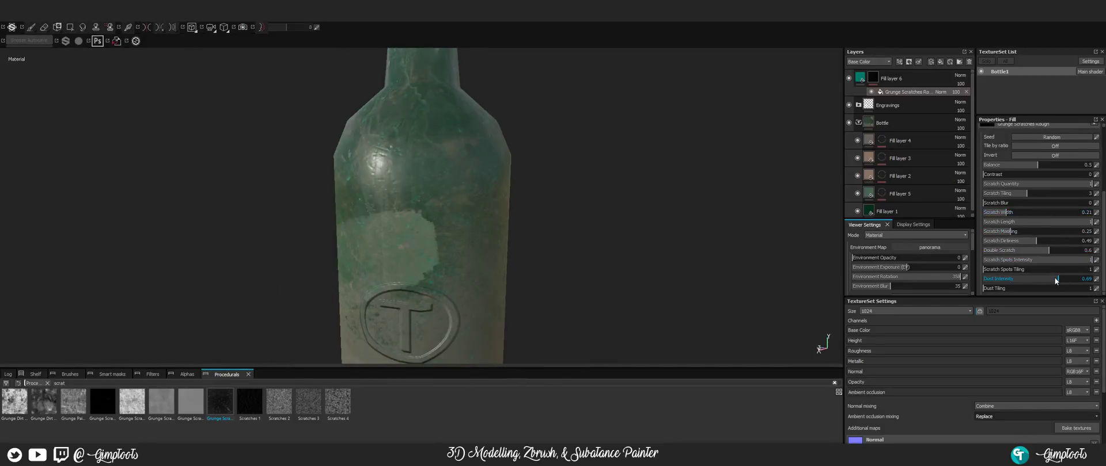
{"action": "left_click_drag", "start_coordinate": [1055, 281], "coordinate": [997, 281]}
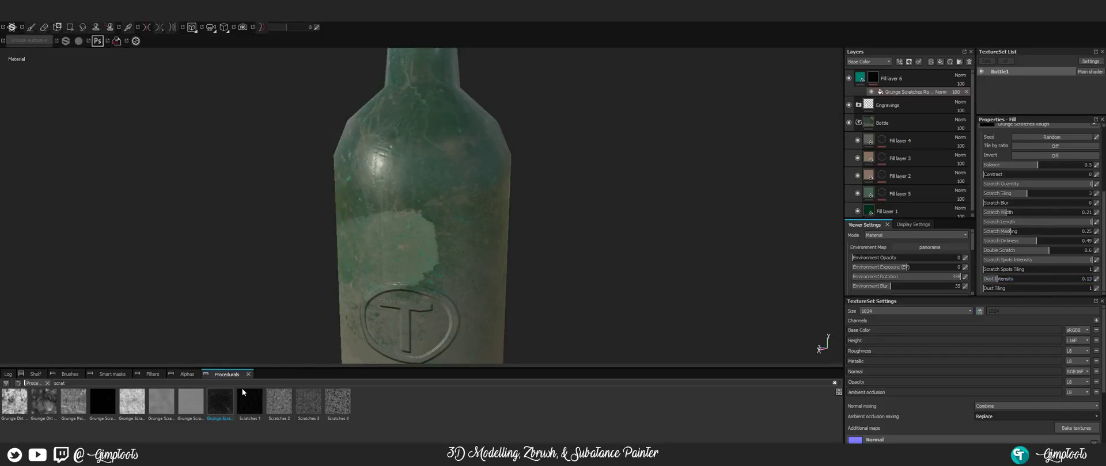
- Replace the grayscale of Fill layer 6's mask fill with the Scratches 1 procedural
{"action": "mouse_move", "coordinate": [245, 398]}
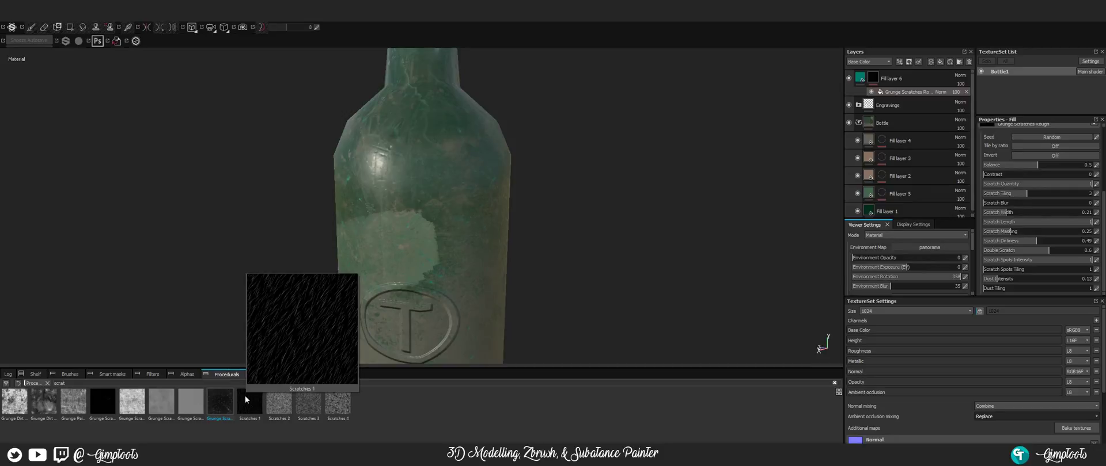
{"action": "left_click_drag", "start_coordinate": [244, 396], "coordinate": [1010, 123]}
{"action": "scroll", "coordinate": [521, 136], "scroll_direction": "up", "scroll_amount": 3}
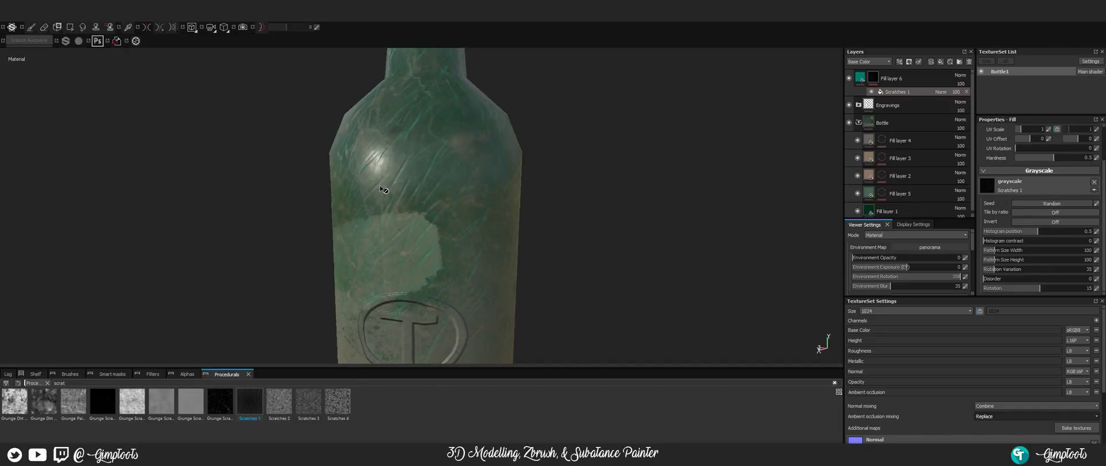
{"action": "scroll", "coordinate": [521, 135], "scroll_direction": "down", "scroll_amount": 3}
{"action": "scroll", "coordinate": [993, 136], "scroll_direction": "up", "scroll_amount": 2}
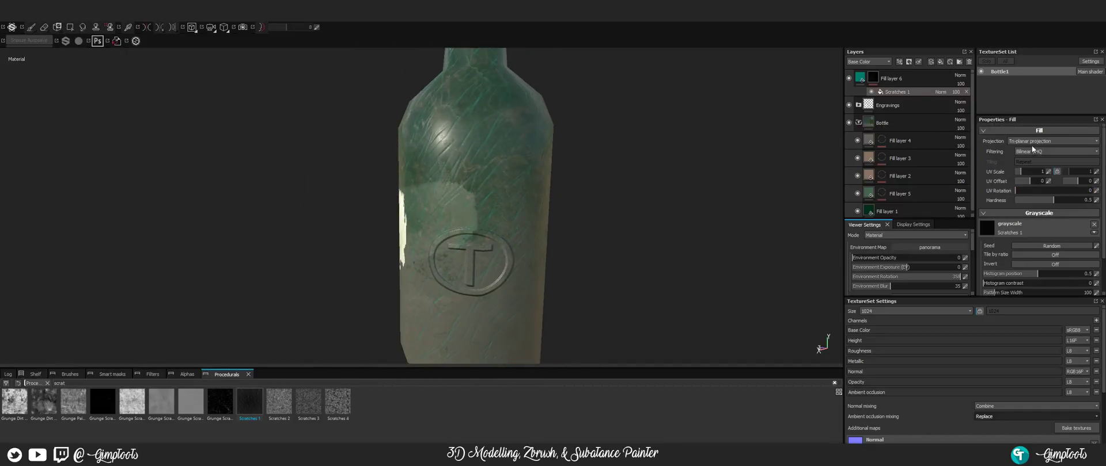
- Examine the new scratch pattern on the bottle's shoulder, paper label and lower body
{"action": "scroll", "coordinate": [502, 137], "scroll_direction": "up", "scroll_amount": 3}
{"action": "left_click_drag", "start_coordinate": [455, 101], "coordinate": [500, 123], "text": "alt"}
{"action": "middle_click_drag", "start_coordinate": [499, 124], "coordinate": [525, 230], "text": "alt"}
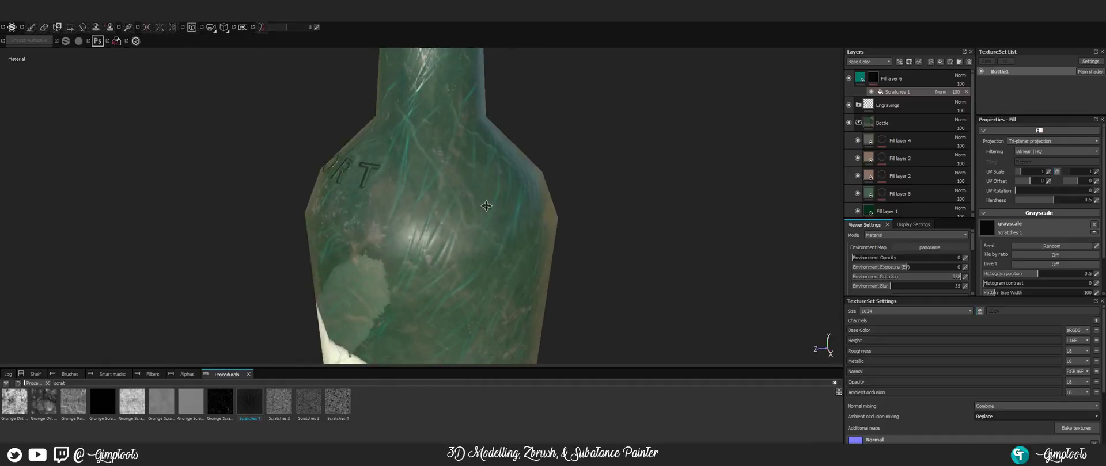
{"action": "left_click_drag", "start_coordinate": [507, 190], "coordinate": [578, 201], "text": "alt"}
{"action": "middle_click_drag", "start_coordinate": [461, 231], "coordinate": [536, 130], "text": "alt"}
{"action": "left_click_drag", "start_coordinate": [403, 116], "coordinate": [443, 109], "text": "alt"}
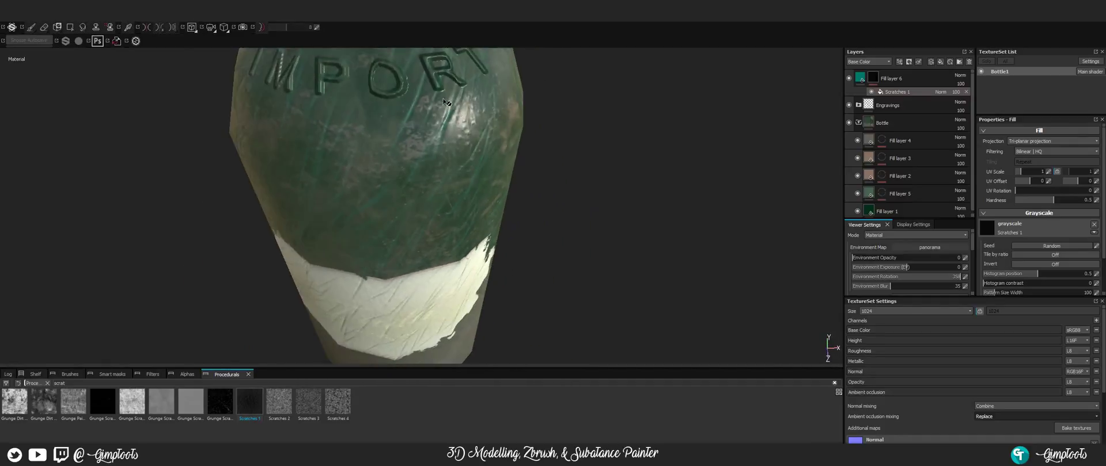
{"action": "middle_click_drag", "start_coordinate": [391, 101], "coordinate": [435, 161], "text": "alt"}
{"action": "left_click_drag", "start_coordinate": [434, 161], "coordinate": [442, 130], "text": "alt"}
{"action": "middle_click_drag", "start_coordinate": [436, 172], "coordinate": [433, 98], "text": "alt"}
{"action": "middle_click_drag", "start_coordinate": [461, 221], "coordinate": [463, 99], "text": "alt"}
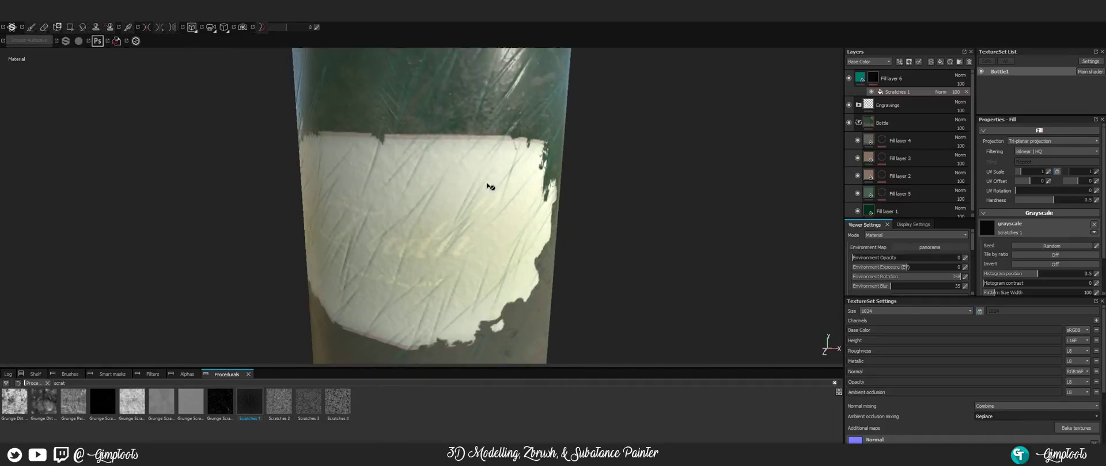
{"action": "middle_click_drag", "start_coordinate": [491, 187], "coordinate": [514, 101], "text": "alt"}
{"action": "left_click_drag", "start_coordinate": [500, 144], "coordinate": [432, 151], "text": "alt"}
{"action": "middle_click_drag", "start_coordinate": [477, 167], "coordinate": [427, 126], "text": "alt"}
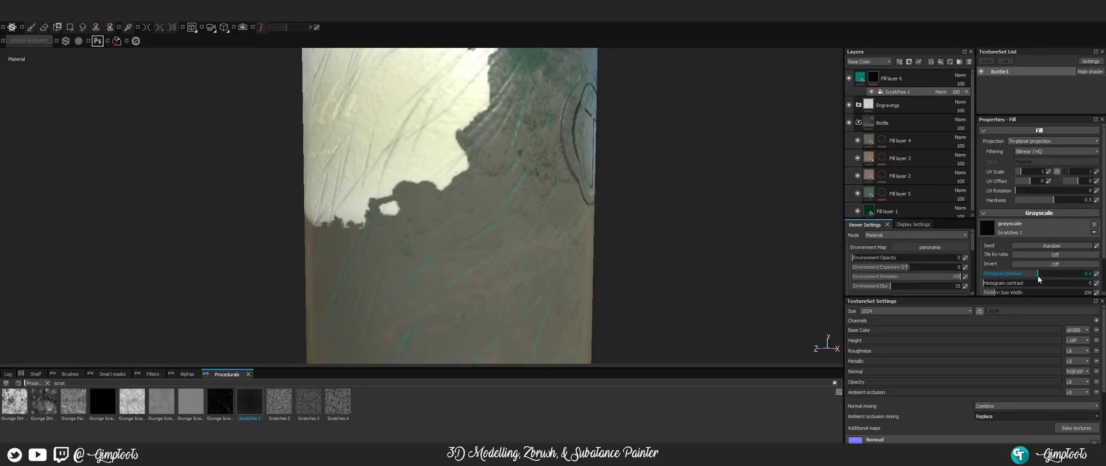
- Set Scratches 1's pattern size to 67.46 wide and 91.27 high, Rotation Variation to about 34, Disorder to about 12 and Histogram Position to 0.44
{"action": "scroll", "coordinate": [1038, 275], "scroll_direction": "down", "scroll_amount": 2}
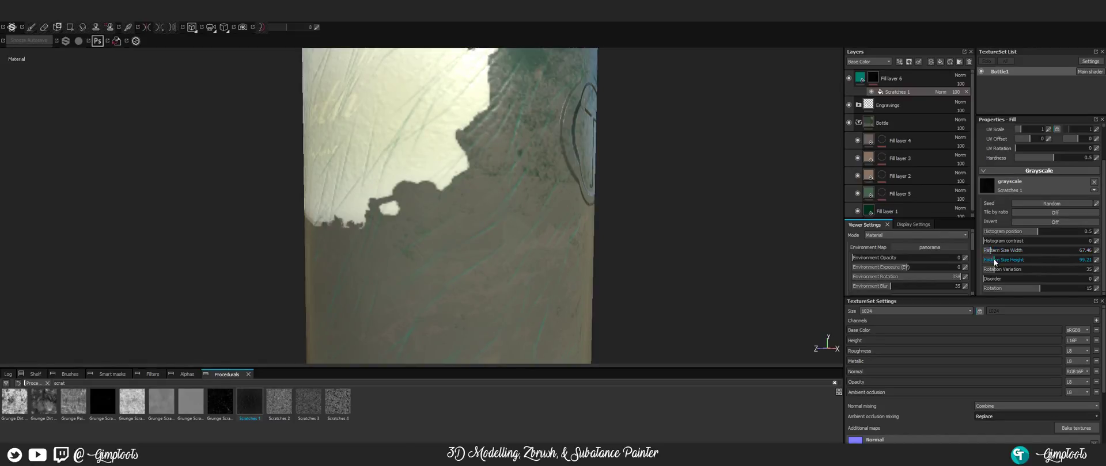
{"action": "left_click_drag", "start_coordinate": [992, 258], "coordinate": [994, 268]}
{"action": "left_click_drag", "start_coordinate": [987, 280], "coordinate": [996, 282]}
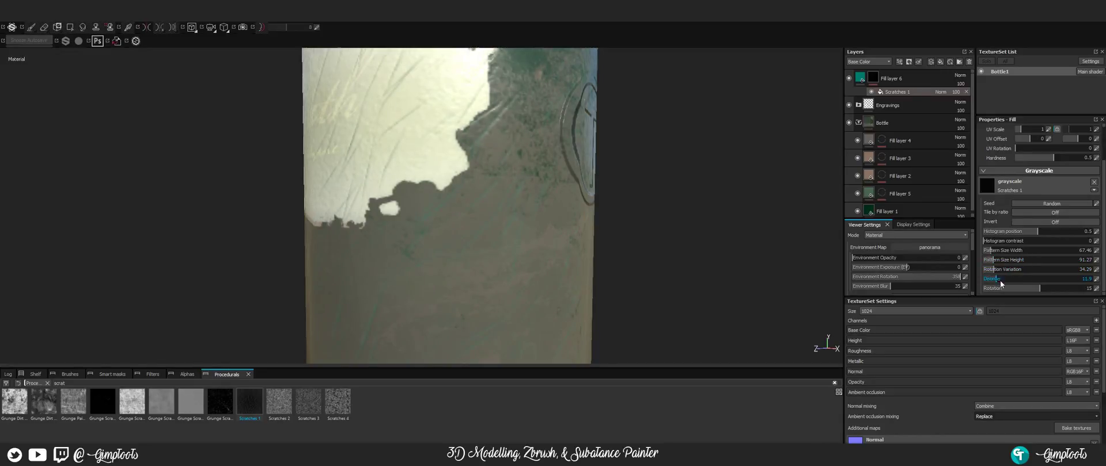
{"action": "scroll", "coordinate": [1023, 277], "scroll_direction": "up", "scroll_amount": 2}
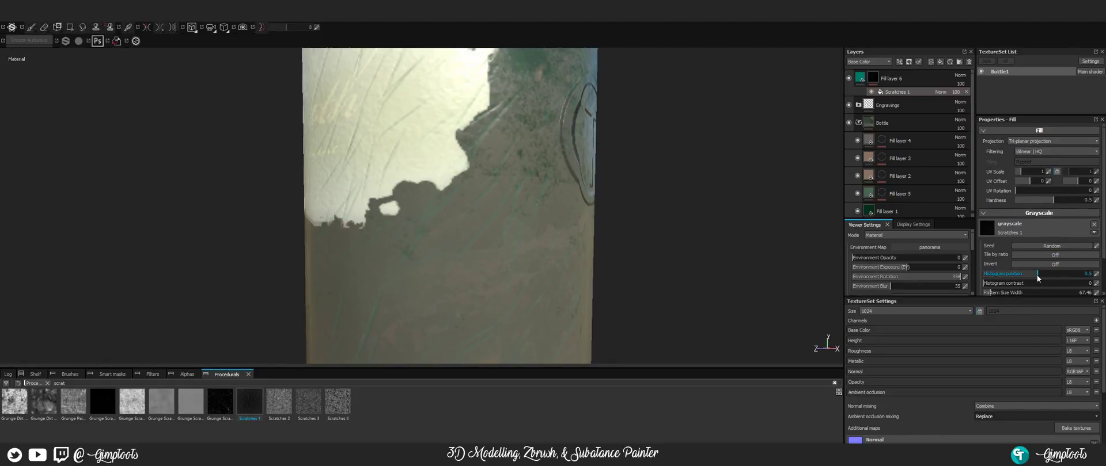
{"action": "left_click_drag", "start_coordinate": [1031, 277], "coordinate": [1030, 278]}
- Examine the adjusted scratches around the label, the IMPORT engraving, the shoulder and the neck
{"action": "scroll", "coordinate": [514, 95], "scroll_direction": "down", "scroll_amount": 5}
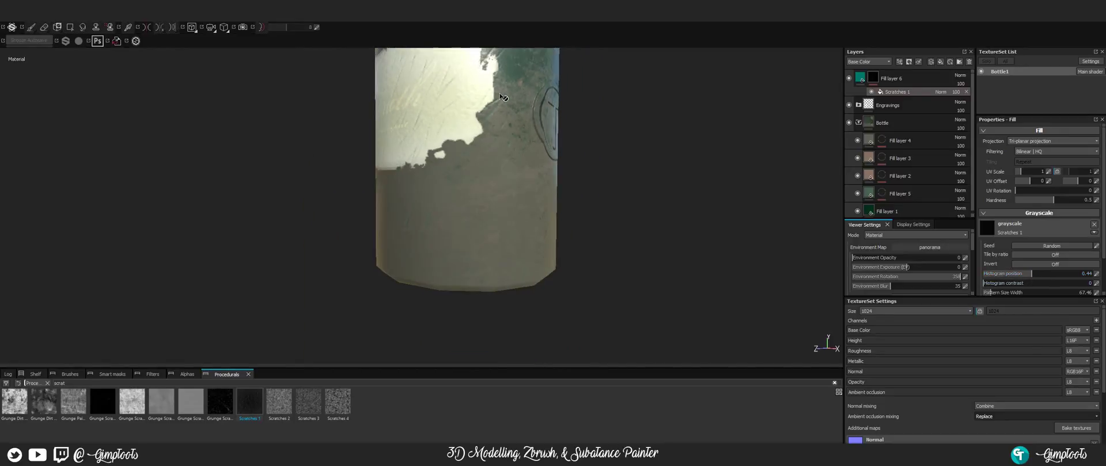
{"action": "left_click_drag", "start_coordinate": [477, 112], "coordinate": [524, 96], "text": "alt"}
{"action": "middle_click_drag", "start_coordinate": [523, 96], "coordinate": [463, 157], "text": "alt"}
{"action": "left_click_drag", "start_coordinate": [463, 157], "coordinate": [516, 113], "text": "alt"}
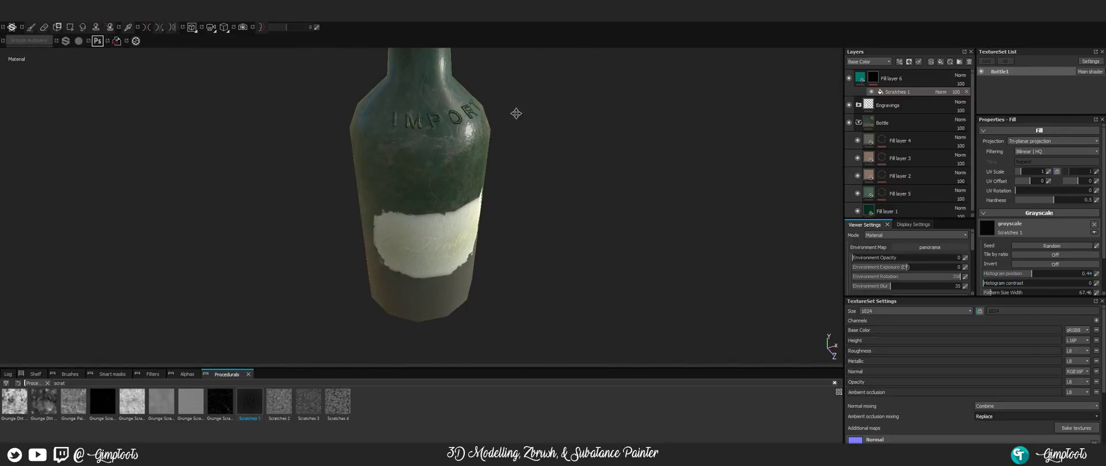
{"action": "middle_click_drag", "start_coordinate": [516, 113], "coordinate": [563, 254], "text": "alt"}
{"action": "right_click_drag", "start_coordinate": [563, 237], "coordinate": [630, 229], "text": "alt"}
{"action": "left_click_drag", "start_coordinate": [630, 229], "coordinate": [540, 218], "text": "alt"}
{"action": "right_click_drag", "start_coordinate": [539, 202], "coordinate": [540, 182], "text": "alt"}
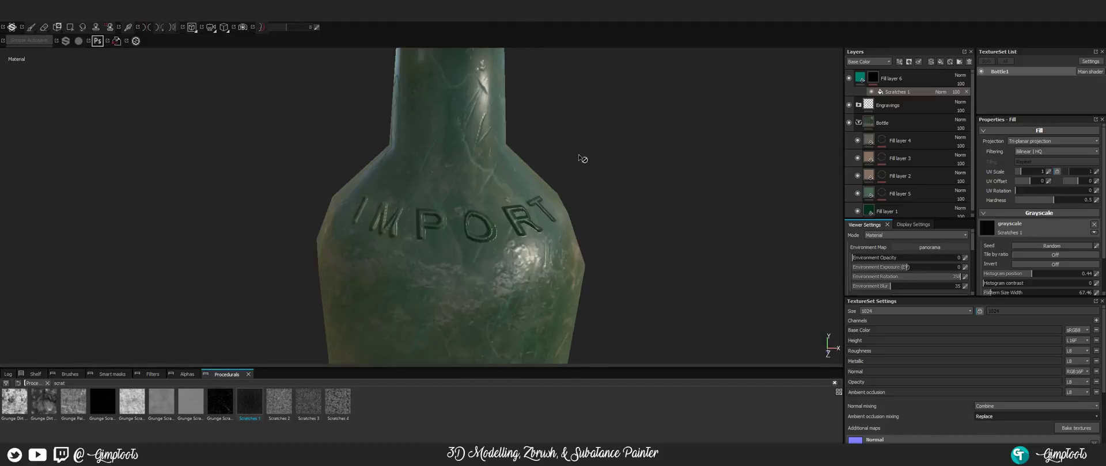
{"action": "left_click_drag", "start_coordinate": [582, 159], "coordinate": [468, 139], "text": "alt"}
{"action": "middle_click_drag", "start_coordinate": [468, 139], "coordinate": [460, 259], "text": "alt"}
{"action": "left_click_drag", "start_coordinate": [572, 219], "coordinate": [521, 271], "text": "alt"}
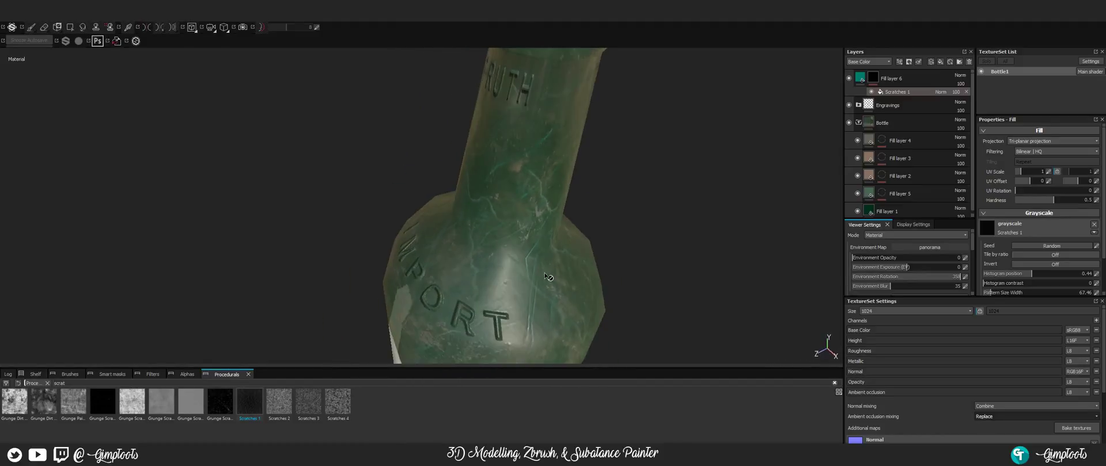
- Examine the scratch coverage from the lower neck across the IMPORT lettering and shoulder down to the torn paper label
{"action": "middle_click_drag", "start_coordinate": [521, 270], "coordinate": [455, 210], "text": "alt"}
{"action": "left_click_drag", "start_coordinate": [455, 210], "coordinate": [441, 222], "text": "alt"}
{"action": "middle_click_drag", "start_coordinate": [442, 221], "coordinate": [407, 168], "text": "alt"}
{"action": "left_click_drag", "start_coordinate": [408, 168], "coordinate": [523, 172], "text": "alt"}
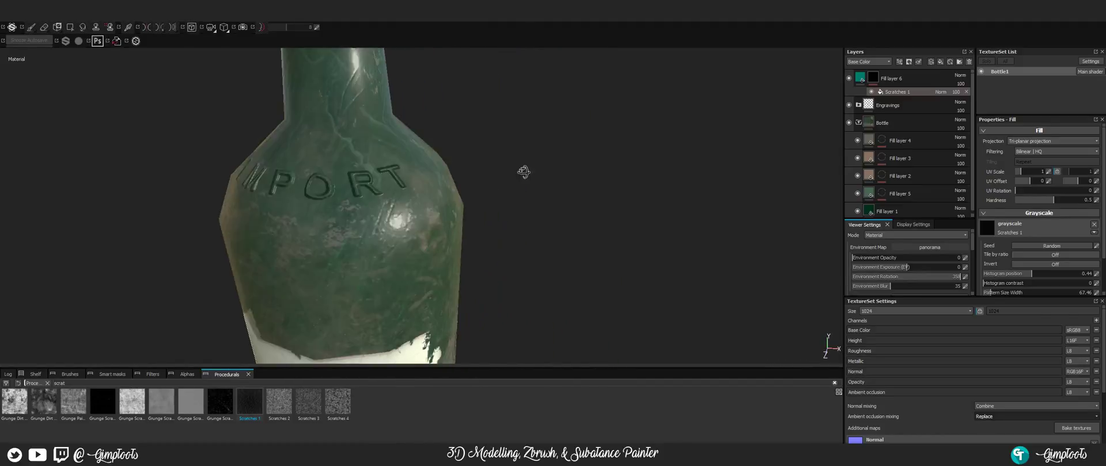
{"action": "right_click_drag", "start_coordinate": [524, 171], "coordinate": [380, 150], "text": "alt"}
{"action": "left_click_drag", "start_coordinate": [380, 150], "coordinate": [452, 176], "text": "alt"}
{"action": "middle_click_drag", "start_coordinate": [452, 175], "coordinate": [535, 253], "text": "alt"}
{"action": "right_click_drag", "start_coordinate": [534, 252], "coordinate": [528, 187], "text": "alt"}
{"action": "middle_click_drag", "start_coordinate": [441, 205], "coordinate": [538, 164], "text": "alt"}
{"action": "left_click_drag", "start_coordinate": [541, 184], "coordinate": [406, 242], "text": "alt"}
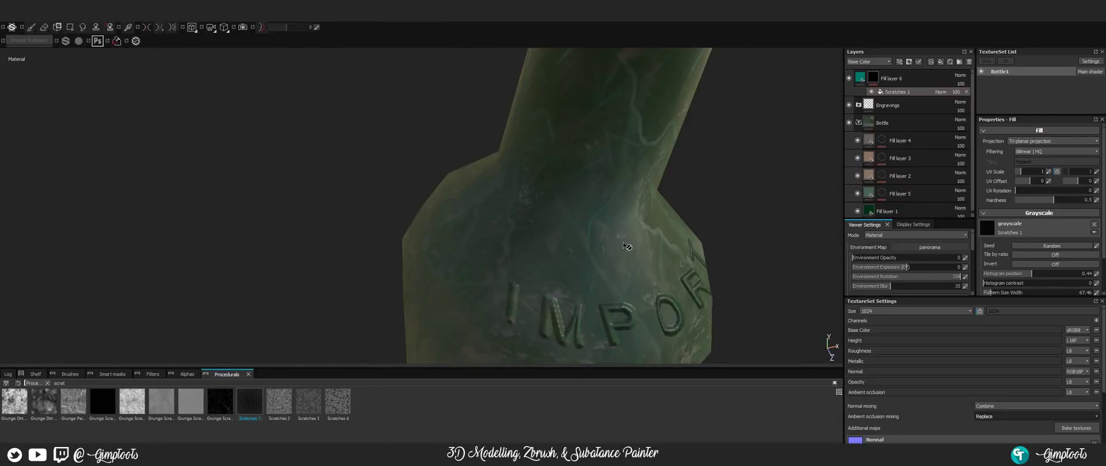
{"action": "middle_click_drag", "start_coordinate": [495, 299], "coordinate": [392, 138], "text": "alt"}
{"action": "right_click_drag", "start_coordinate": [567, 207], "coordinate": [536, 253], "text": "alt"}
{"action": "scroll", "coordinate": [514, 257], "scroll_direction": "up", "scroll_amount": 3}
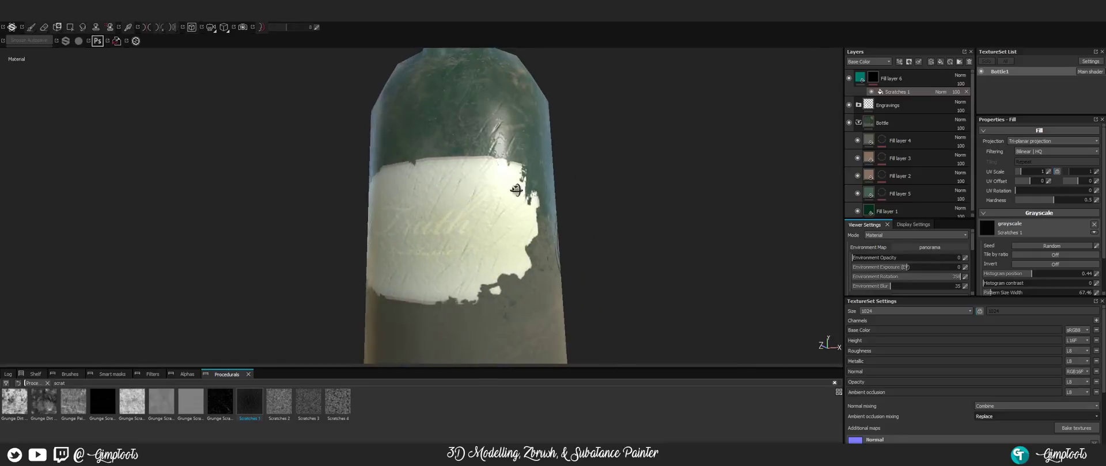
{"action": "left_click_drag", "start_coordinate": [515, 257], "coordinate": [486, 213], "text": "alt"}
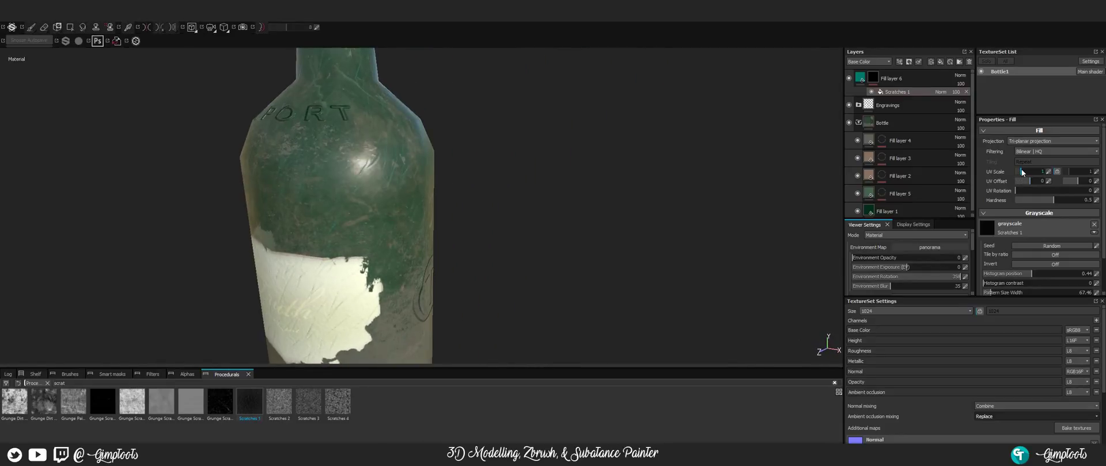
- Set the UV Scale of Fill layer 6's mask fill to 2.1 and check the scratches around the IMPORT engraving
{"action": "left_click_drag", "start_coordinate": [1020, 168], "coordinate": [1019, 173]}
{"action": "left_click_drag", "start_coordinate": [1021, 172], "coordinate": [1024, 175]}
{"action": "scroll", "coordinate": [494, 180], "scroll_direction": "up", "scroll_amount": 5}
{"action": "left_click_drag", "start_coordinate": [409, 163], "coordinate": [702, 252], "text": "alt"}
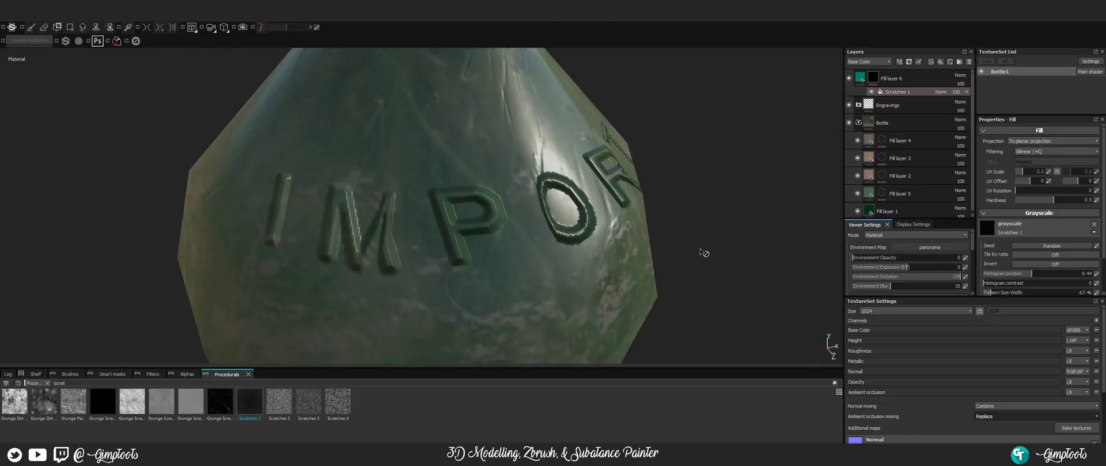
{"action": "scroll", "coordinate": [648, 249], "scroll_direction": "down", "scroll_amount": 5}
{"action": "left_click_drag", "start_coordinate": [576, 171], "coordinate": [441, 273], "text": "alt"}
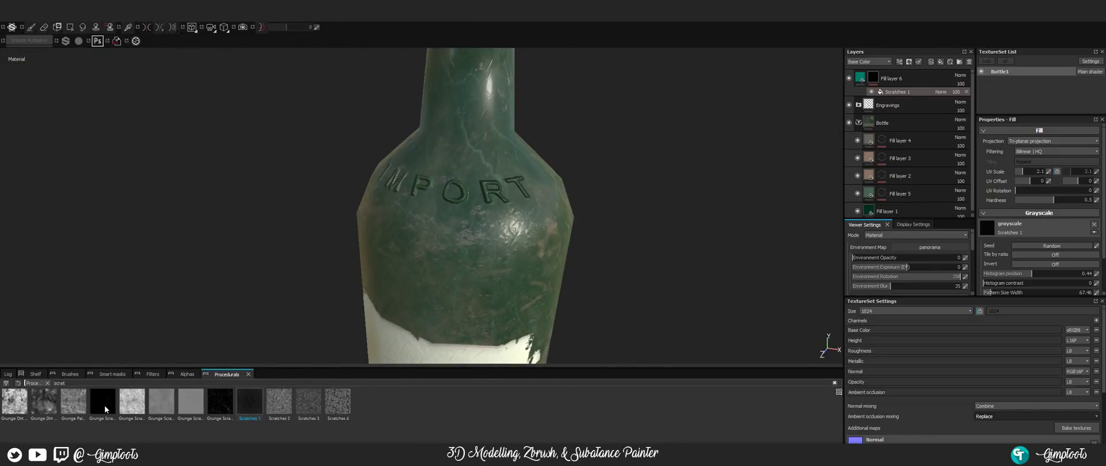
- Replace Scratches 1 in Fill layer 6's mask fill with the Grunge Scratch Generator procedural and inspect the bottle up close and as a whole
{"action": "mouse_move", "coordinate": [105, 409]}
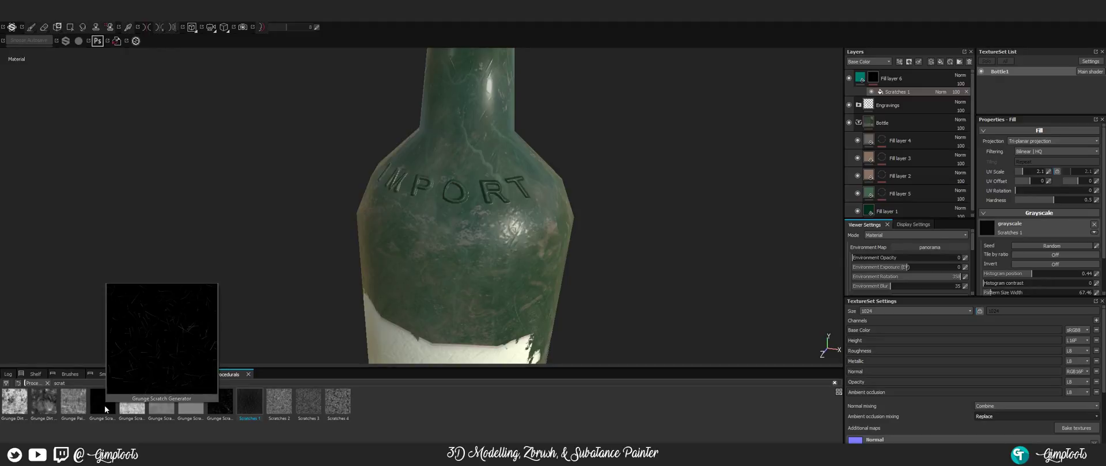
{"action": "left_click_drag", "start_coordinate": [106, 409], "coordinate": [1031, 230]}
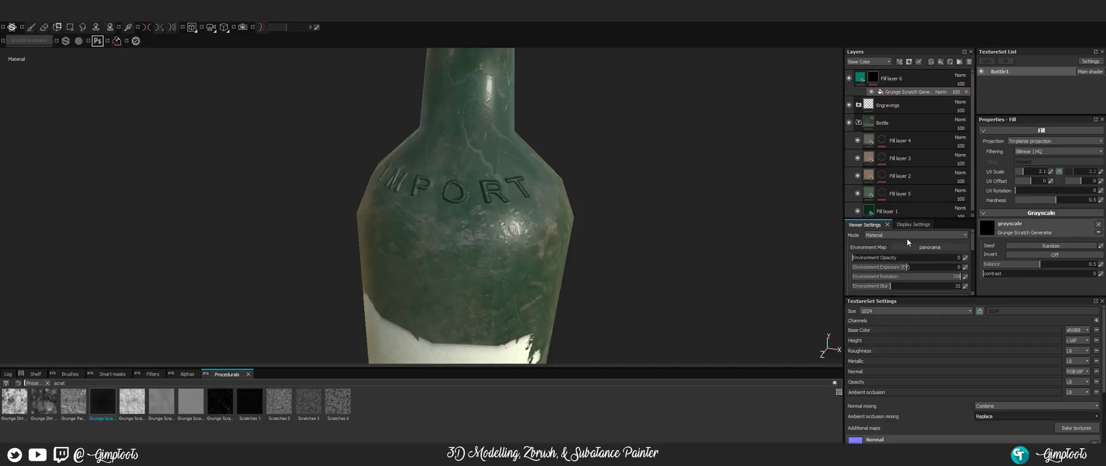
{"action": "left_click_drag", "start_coordinate": [545, 76], "coordinate": [483, 246], "text": "alt"}
{"action": "scroll", "coordinate": [486, 245], "scroll_direction": "up", "scroll_amount": 5}
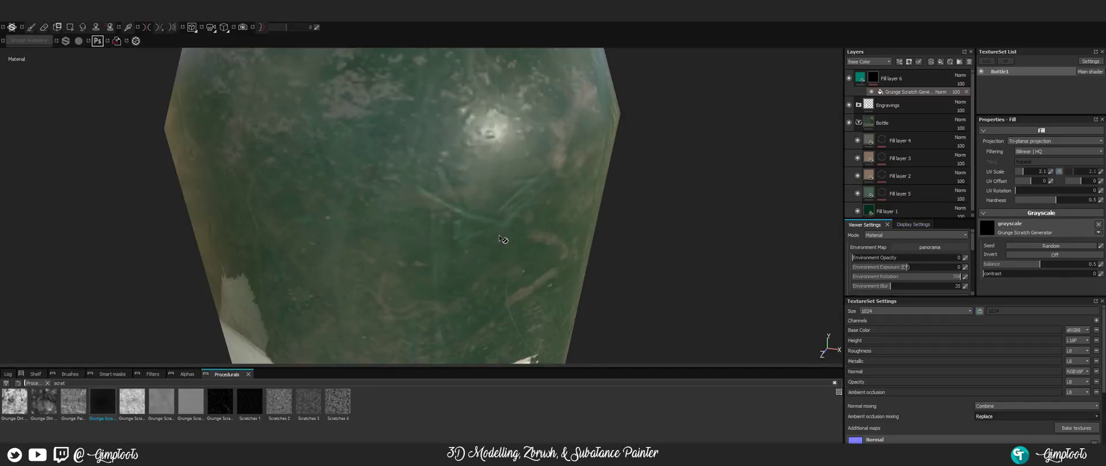
{"action": "scroll", "coordinate": [516, 234], "scroll_direction": "down", "scroll_amount": 8}
{"action": "scroll", "coordinate": [534, 213], "scroll_direction": "down", "scroll_amount": 4}
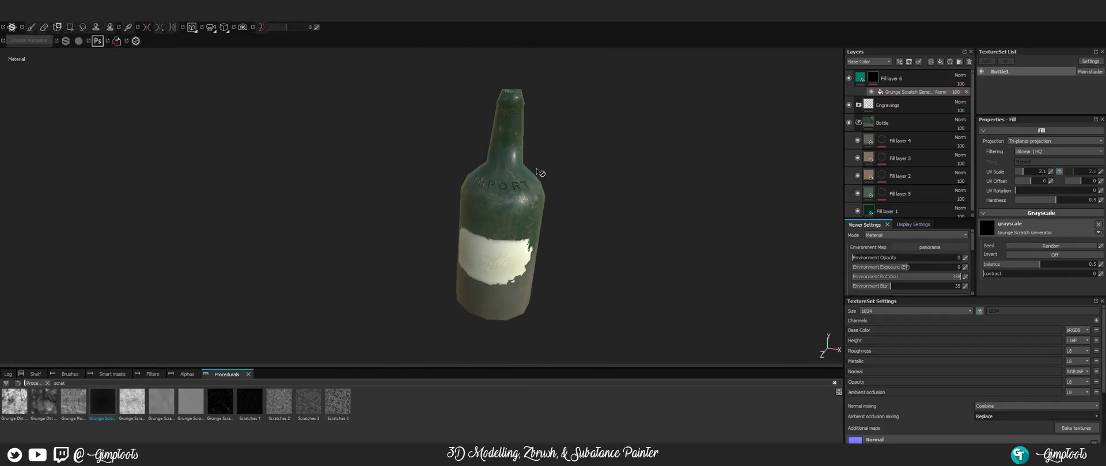
- Darken Fill layer 6's base color to a near-black teal with RGB 0.000, 0.009, 0.006
{"action": "left_click_drag", "start_coordinate": [558, 186], "coordinate": [530, 219], "text": "alt"}
{"action": "scroll", "coordinate": [645, 220], "scroll_direction": "up", "scroll_amount": 7}
{"action": "left_click_drag", "start_coordinate": [669, 222], "coordinate": [325, 263], "text": "alt"}
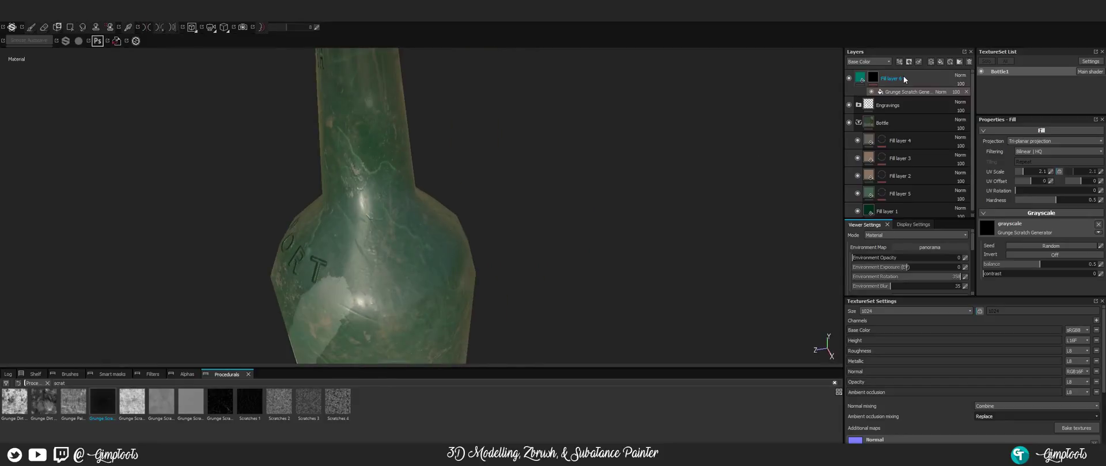
{"action": "left_click", "coordinate": [861, 76]}
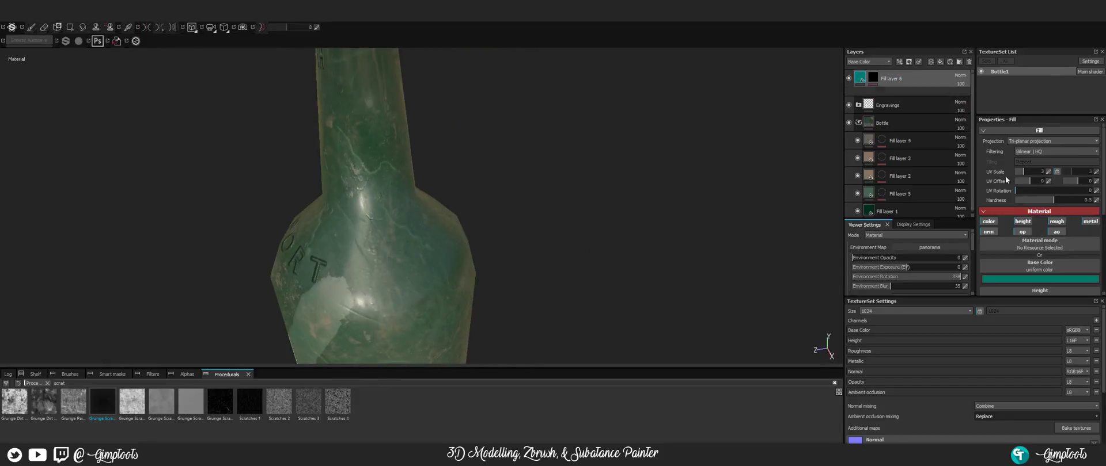
{"action": "left_click", "coordinate": [1040, 279]}
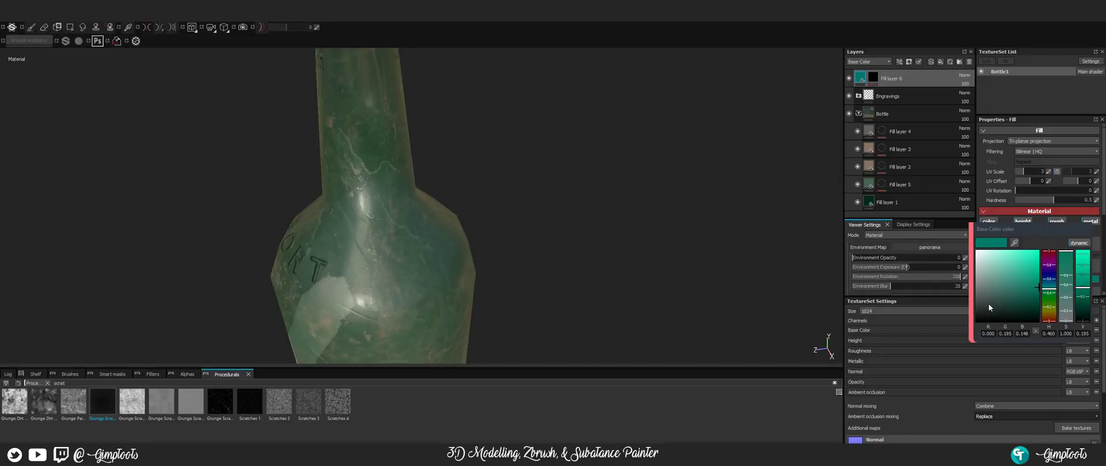
{"action": "left_click_drag", "start_coordinate": [1040, 290], "coordinate": [1046, 317]}
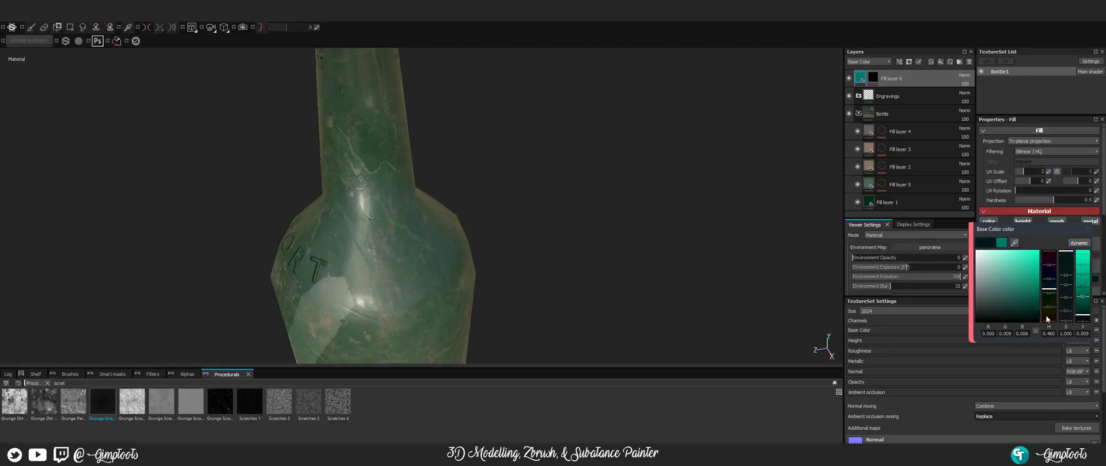
{"action": "scroll", "coordinate": [491, 205], "scroll_direction": "up", "scroll_amount": 3}
{"action": "left_click_drag", "start_coordinate": [509, 195], "coordinate": [444, 153], "text": "alt"}
{"action": "scroll", "coordinate": [444, 153], "scroll_direction": "down", "scroll_amount": 3}
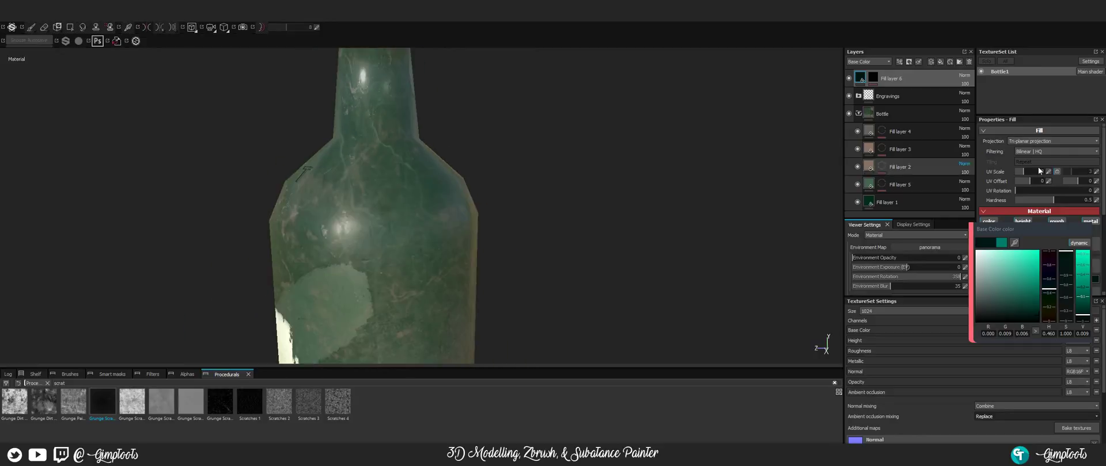
{"action": "left_click", "coordinate": [1089, 231]}
- Examine the scratches on the bottle's body and on the shoulder around the IMPORT engraving
{"action": "scroll", "coordinate": [351, 115], "scroll_direction": "down", "scroll_amount": 4}
{"action": "left_click_drag", "start_coordinate": [277, 100], "coordinate": [437, 146], "text": "alt"}
{"action": "scroll", "coordinate": [427, 137], "scroll_direction": "up", "scroll_amount": 4}
{"action": "middle_click_drag", "start_coordinate": [279, 266], "coordinate": [366, 243], "text": "alt"}
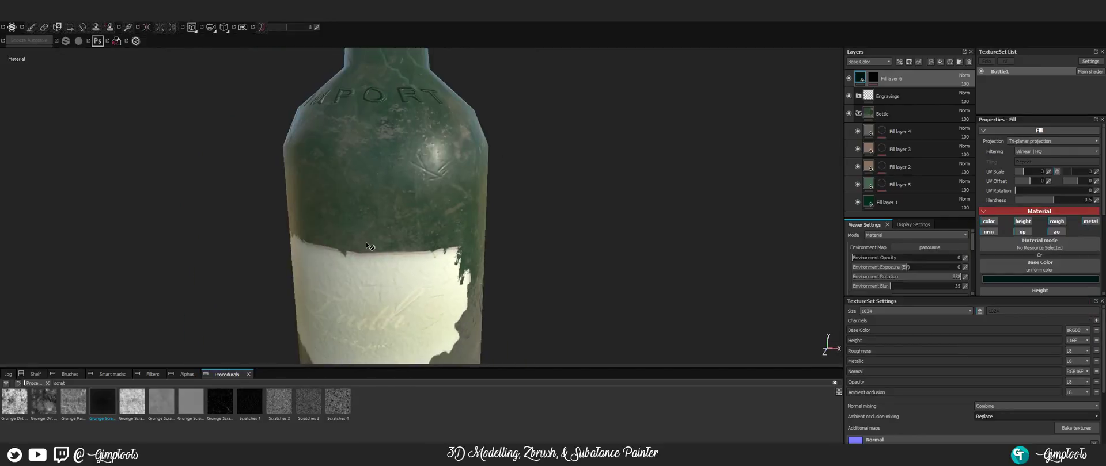
{"action": "scroll", "coordinate": [458, 188], "scroll_direction": "up", "scroll_amount": 3}
{"action": "left_click_drag", "start_coordinate": [461, 189], "coordinate": [408, 202], "text": "alt"}
{"action": "middle_click_drag", "start_coordinate": [407, 202], "coordinate": [294, 222], "text": "alt"}
{"action": "scroll", "coordinate": [294, 222], "scroll_direction": "down", "scroll_amount": 5}
{"action": "left_click_drag", "start_coordinate": [323, 196], "coordinate": [450, 154], "text": "alt"}
{"action": "middle_click_drag", "start_coordinate": [398, 154], "coordinate": [503, 225], "text": "alt"}
{"action": "scroll", "coordinate": [503, 225], "scroll_direction": "up", "scroll_amount": 4}
{"action": "middle_click_drag", "start_coordinate": [426, 227], "coordinate": [486, 213], "text": "alt"}
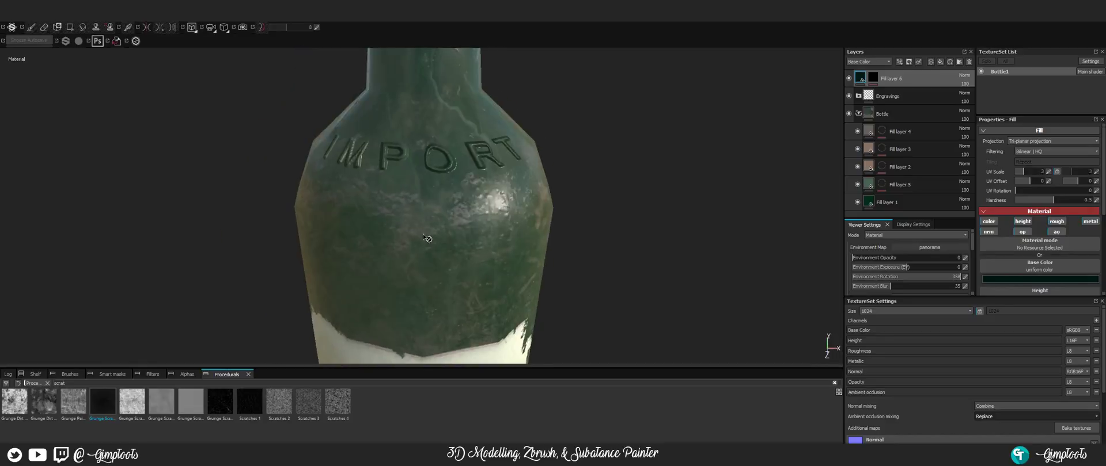
- Examine the label, the neck and the back of the bottle for how the scratches look
{"action": "mouse_move", "coordinate": [469, 213]}
{"action": "left_mouse_down", "text": "alt"}
{"action": "mouse_move", "coordinate": [433, 206]}
{"action": "mouse_move", "coordinate": [487, 222]}
{"action": "left_mouse_up", "text": "alt"}
{"action": "middle_click_drag", "start_coordinate": [487, 222], "coordinate": [518, 100], "text": "alt"}
{"action": "middle_click_drag", "start_coordinate": [539, 351], "coordinate": [540, 168], "text": "alt"}
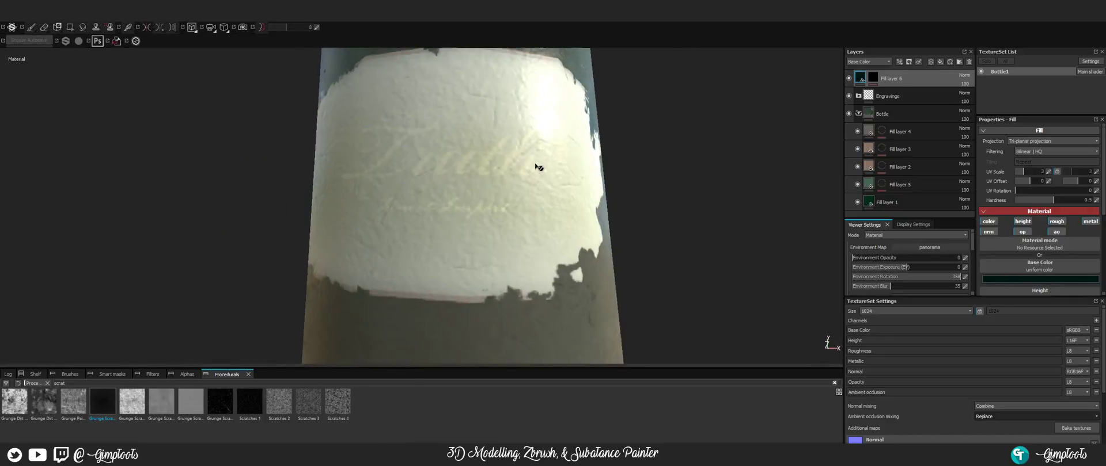
{"action": "left_click_drag", "start_coordinate": [541, 168], "coordinate": [557, 122], "text": "alt"}
{"action": "scroll", "coordinate": [556, 146], "scroll_direction": "down", "scroll_amount": 5}
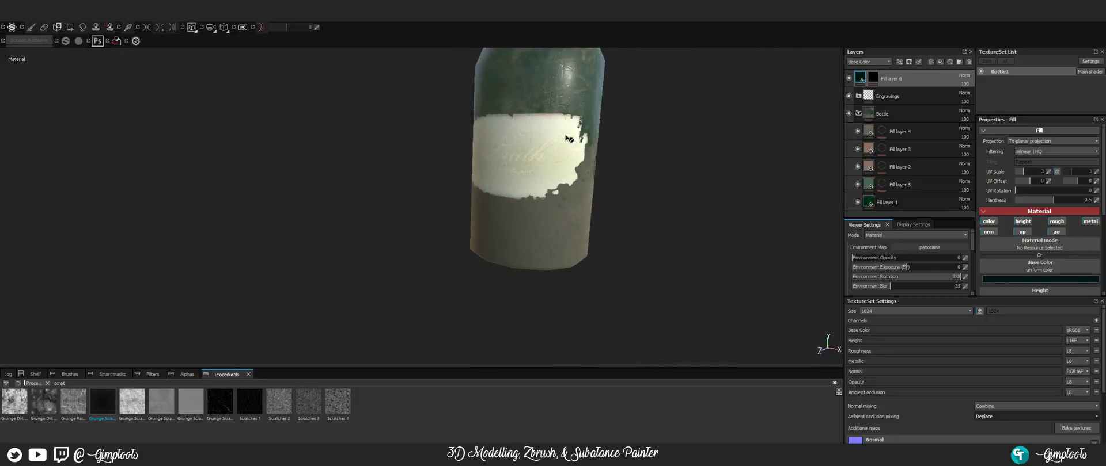
{"action": "middle_click_drag", "start_coordinate": [558, 120], "coordinate": [549, 306], "text": "alt"}
{"action": "middle_click_drag", "start_coordinate": [558, 200], "coordinate": [584, 281], "text": "alt"}
{"action": "scroll", "coordinate": [570, 251], "scroll_direction": "up", "scroll_amount": 5}
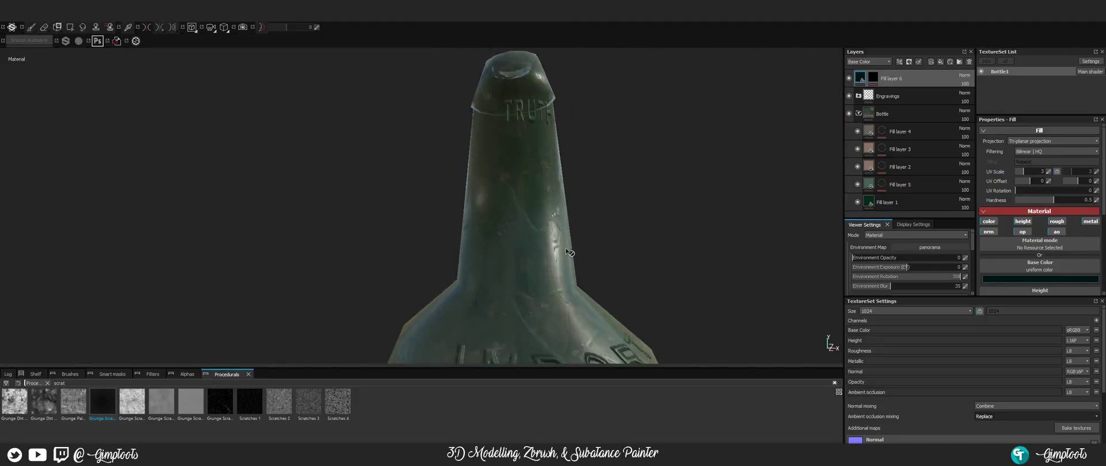
{"action": "left_click_drag", "start_coordinate": [544, 132], "coordinate": [423, 230], "text": "alt"}
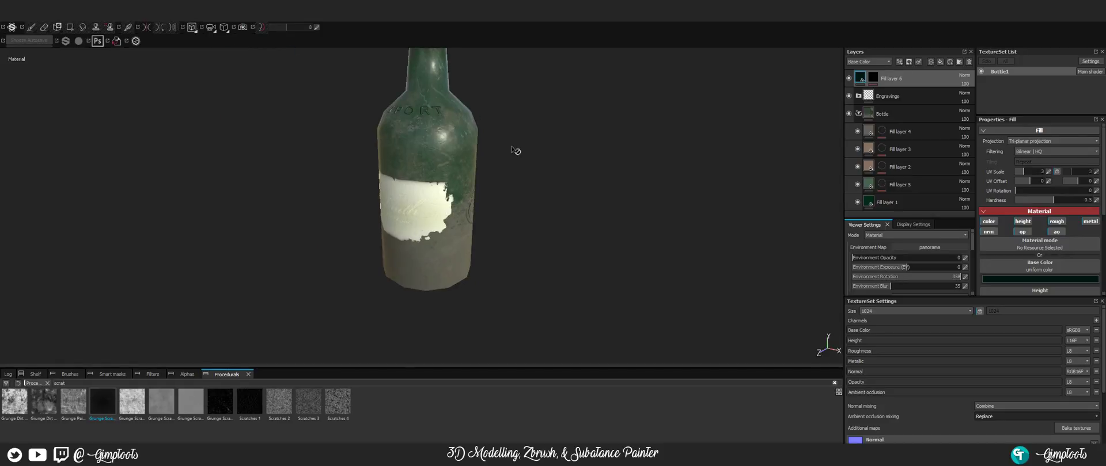
{"action": "left_click_drag", "start_coordinate": [515, 151], "coordinate": [271, 220], "text": "alt"}
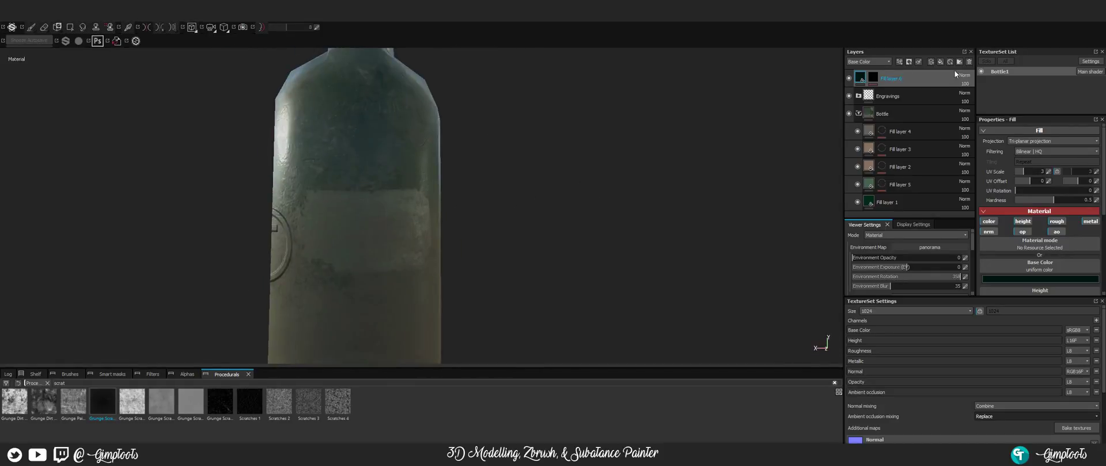
- Restrict Fill layer 6 to height, roughness and normal by disabling its color, metallic, opacity and ambient occlusion channels
{"action": "scroll", "coordinate": [1062, 261], "scroll_direction": "down", "scroll_amount": 4}
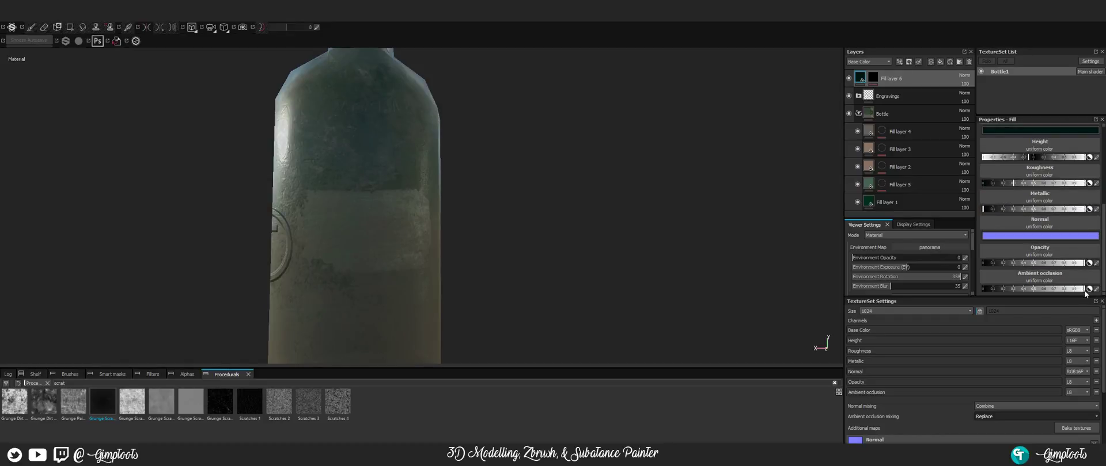
{"action": "scroll", "coordinate": [1054, 259], "scroll_direction": "up", "scroll_amount": 4}
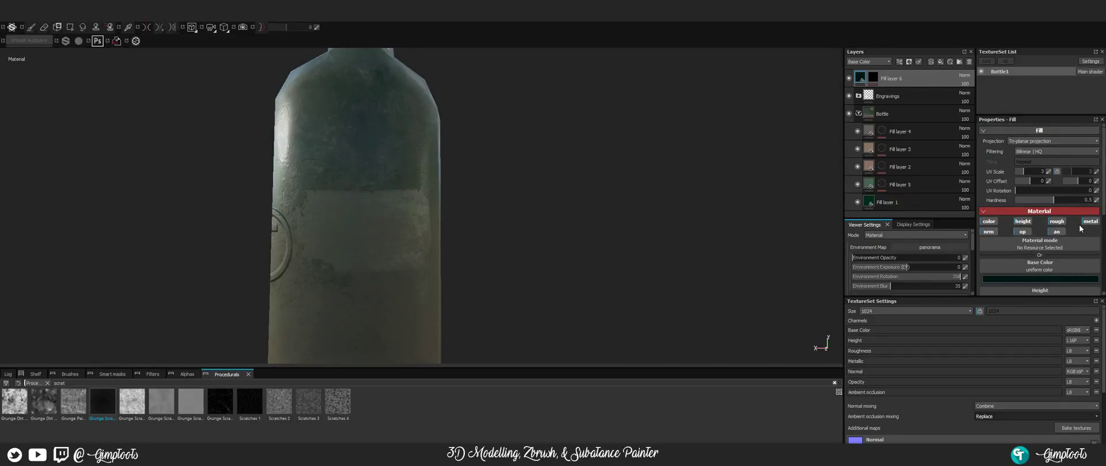
{"action": "left_click", "coordinate": [987, 221]}
- Set Fill layer 6's roughness to about mid-range while checking the scratches above the label
{"action": "scroll", "coordinate": [303, 144], "scroll_direction": "up", "scroll_amount": 5}
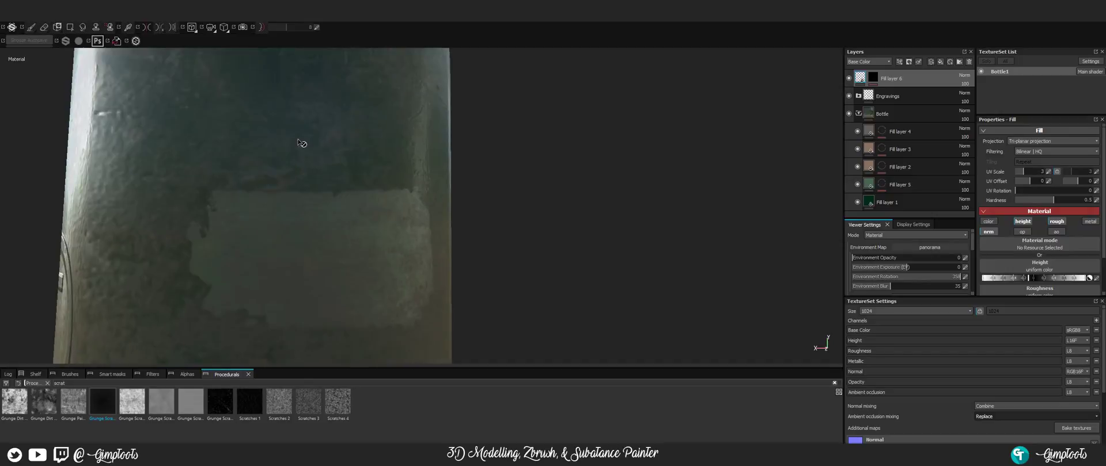
{"action": "left_click_drag", "start_coordinate": [304, 143], "coordinate": [455, 196], "text": "alt"}
{"action": "right_click_drag", "start_coordinate": [455, 195], "coordinate": [295, 165], "text": "alt"}
{"action": "left_click_drag", "start_coordinate": [257, 154], "coordinate": [347, 172], "text": "alt"}
{"action": "middle_click_drag", "start_coordinate": [308, 127], "coordinate": [399, 177], "text": "alt"}
{"action": "left_click_drag", "start_coordinate": [400, 177], "coordinate": [455, 164], "text": "alt"}
{"action": "scroll", "coordinate": [455, 164], "scroll_direction": "up", "scroll_amount": 3}
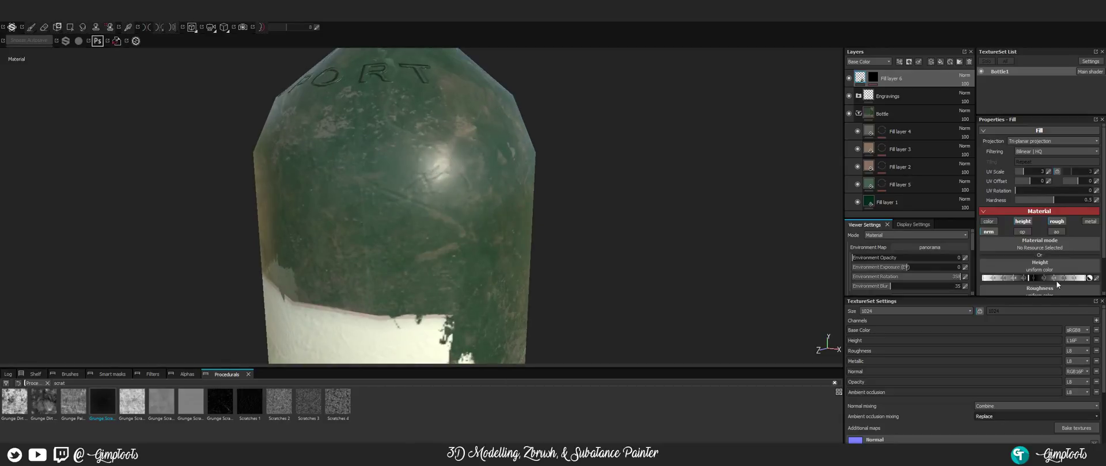
{"action": "scroll", "coordinate": [1058, 279], "scroll_direction": "down", "scroll_amount": 2}
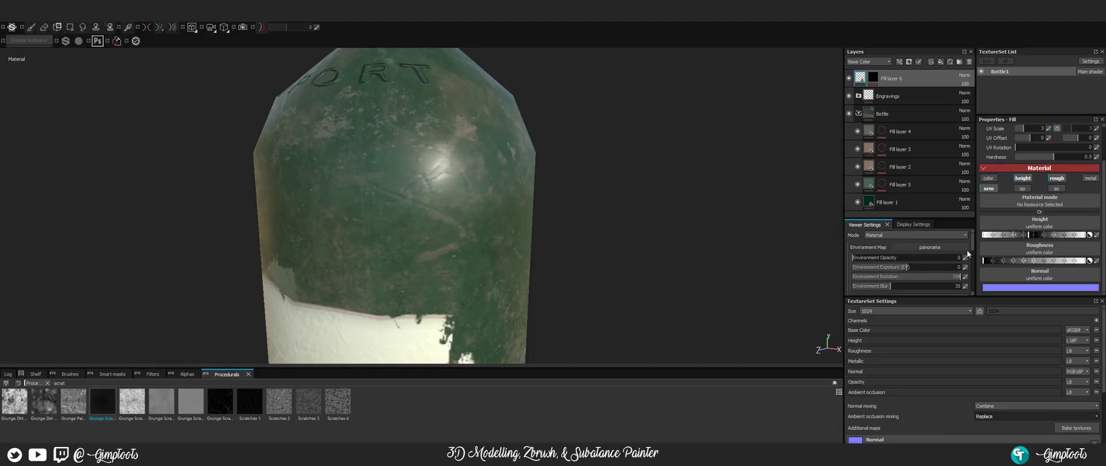
{"action": "left_click_drag", "start_coordinate": [993, 264], "coordinate": [1093, 265]}
- Inspect the whole bottle and the neck around the TRUTH engraving with the adjusted scratch roughness
{"action": "scroll", "coordinate": [417, 201], "scroll_direction": "down", "scroll_amount": 5}
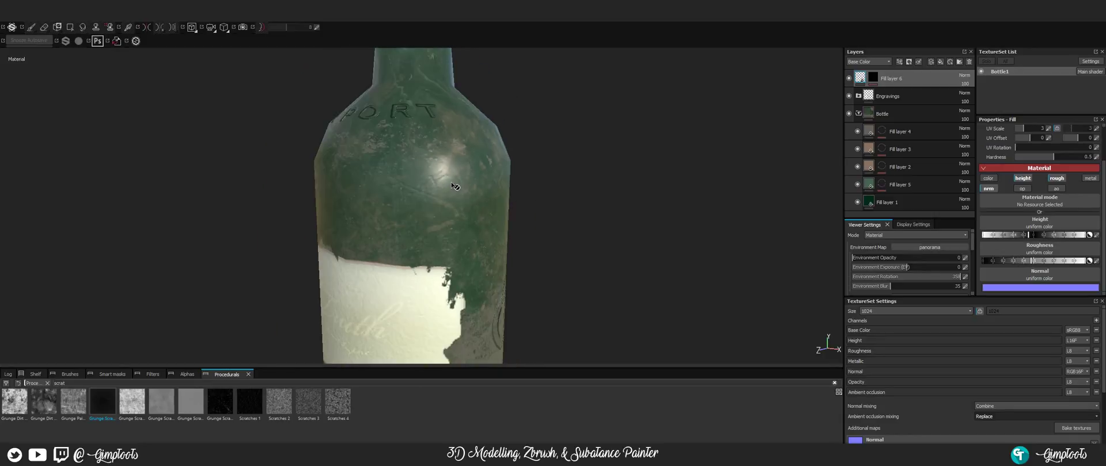
{"action": "scroll", "coordinate": [421, 170], "scroll_direction": "down", "scroll_amount": 3}
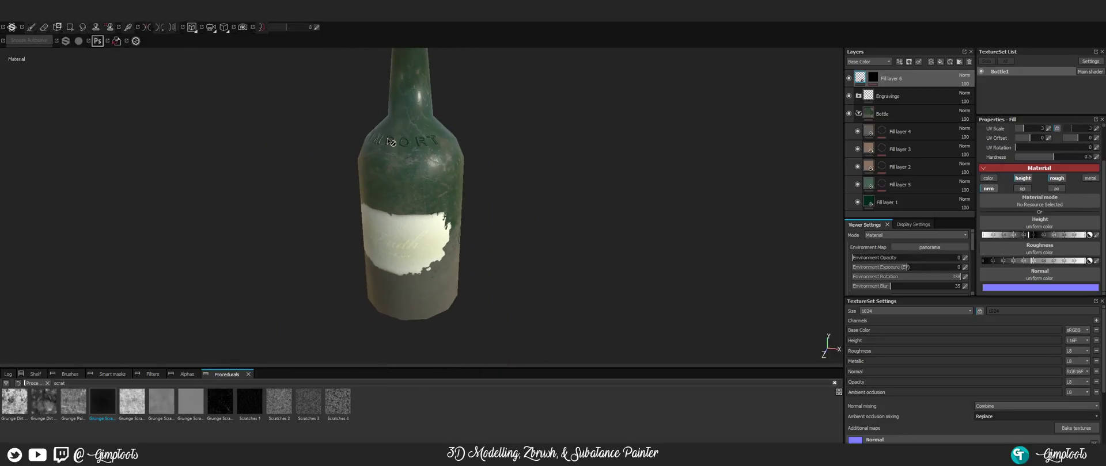
{"action": "middle_click_drag", "start_coordinate": [412, 119], "coordinate": [401, 204], "text": "alt"}
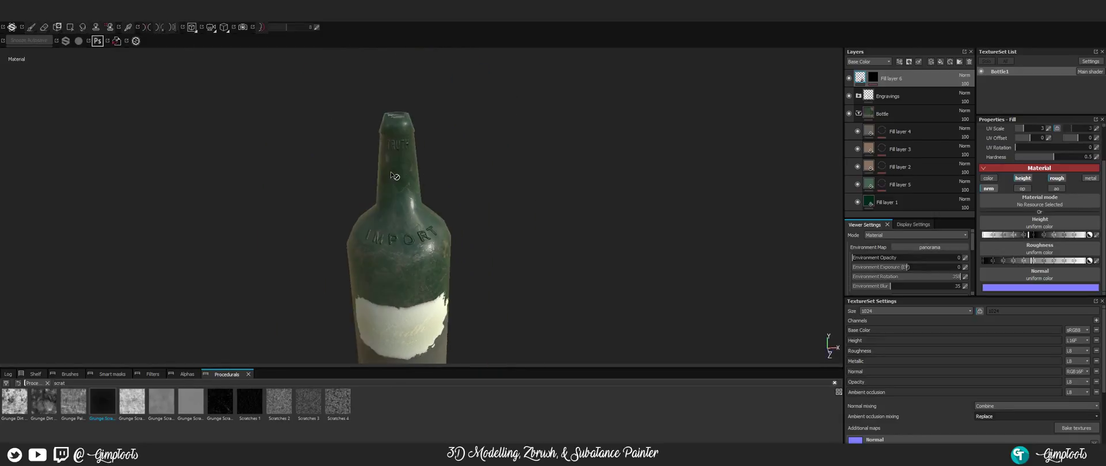
{"action": "scroll", "coordinate": [388, 155], "scroll_direction": "up", "scroll_amount": 5}
{"action": "left_click_drag", "start_coordinate": [397, 153], "coordinate": [500, 188], "text": "alt"}
{"action": "middle_click_drag", "start_coordinate": [461, 156], "coordinate": [424, 211], "text": "alt"}
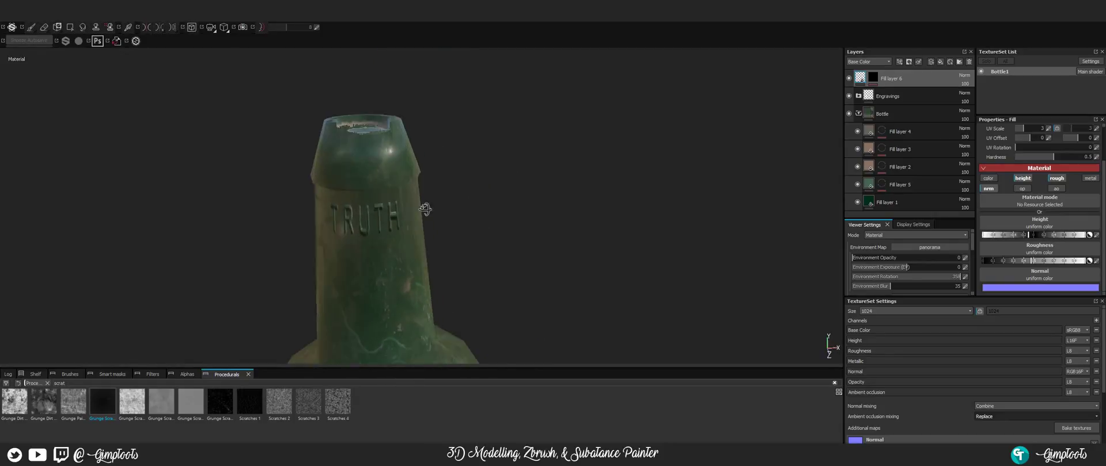
{"action": "scroll", "coordinate": [426, 212], "scroll_direction": "up", "scroll_amount": 4}
{"action": "left_click_drag", "start_coordinate": [512, 172], "coordinate": [492, 197], "text": "alt"}
{"action": "scroll", "coordinate": [492, 197], "scroll_direction": "down", "scroll_amount": 4}
{"action": "middle_click_drag", "start_coordinate": [440, 248], "coordinate": [463, 94], "text": "alt"}
{"action": "scroll", "coordinate": [484, 220], "scroll_direction": "up", "scroll_amount": 3}
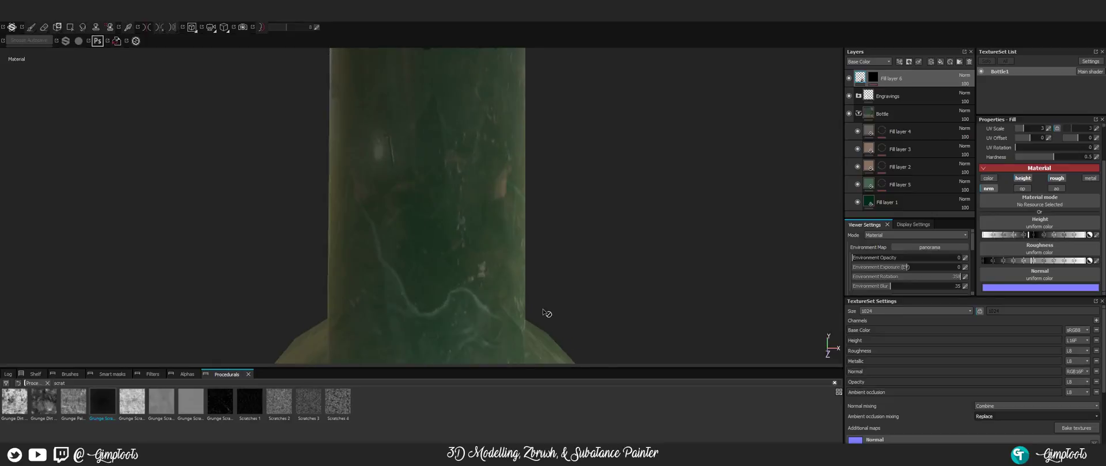
- Set Fill layer 6's height slightly below neutral so the scratches on the shoulder are subtly indented
{"action": "middle_click_drag", "start_coordinate": [545, 313], "coordinate": [567, 163], "text": "alt"}
{"action": "scroll", "coordinate": [535, 207], "scroll_direction": "down", "scroll_amount": 3}
{"action": "middle_click_drag", "start_coordinate": [504, 255], "coordinate": [485, 37], "text": "alt"}
{"action": "left_click_drag", "start_coordinate": [535, 167], "coordinate": [434, 165], "text": "alt"}
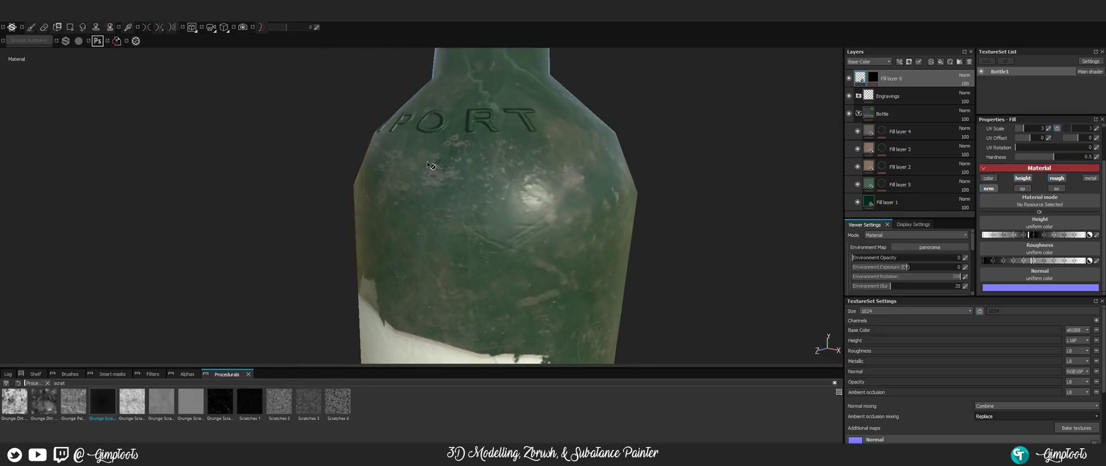
{"action": "middle_click_drag", "start_coordinate": [656, 150], "coordinate": [589, 146], "text": "alt"}
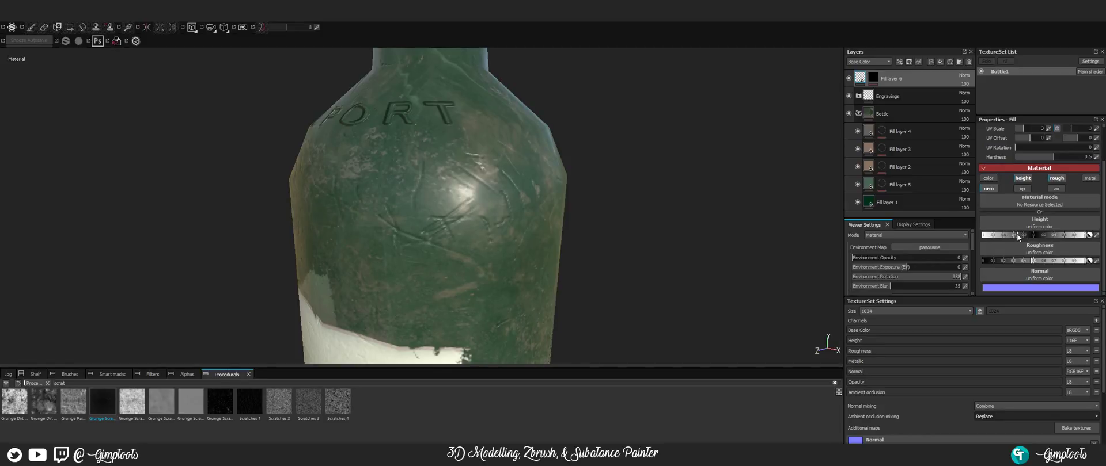
{"action": "left_click_drag", "start_coordinate": [1021, 234], "coordinate": [1027, 234]}
- Examine the bottle from above and around to its base to check the indented scratches
{"action": "scroll", "coordinate": [446, 173], "scroll_direction": "down", "scroll_amount": 8}
{"action": "left_click_drag", "start_coordinate": [415, 172], "coordinate": [447, 102], "text": "alt"}
{"action": "middle_click_drag", "start_coordinate": [448, 102], "coordinate": [423, 226], "text": "alt"}
{"action": "mouse_move", "coordinate": [423, 226]}
{"action": "left_mouse_down", "text": "alt"}
{"action": "mouse_move", "coordinate": [389, 225]}
{"action": "mouse_move", "coordinate": [451, 208]}
{"action": "mouse_move", "coordinate": [423, 230]}
{"action": "left_mouse_up", "text": "alt"}
{"action": "middle_click_drag", "start_coordinate": [423, 231], "coordinate": [430, 249], "text": "alt"}
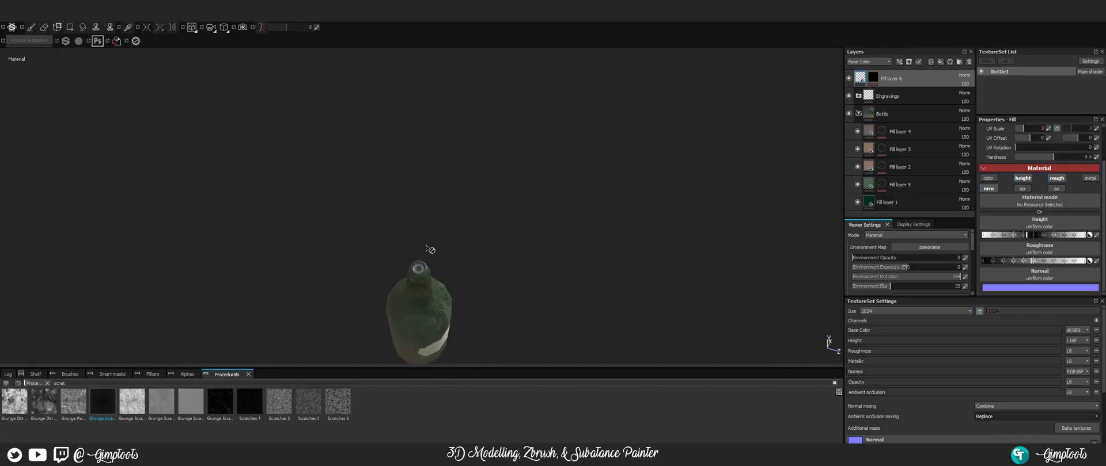
{"action": "left_click_drag", "start_coordinate": [430, 249], "coordinate": [449, 252], "text": "alt"}
{"action": "middle_click_drag", "start_coordinate": [449, 252], "coordinate": [468, 156], "text": "alt"}
{"action": "left_click_drag", "start_coordinate": [468, 155], "coordinate": [381, 187], "text": "alt"}
{"action": "scroll", "coordinate": [431, 243], "scroll_direction": "up", "scroll_amount": 5}
{"action": "middle_click_drag", "start_coordinate": [382, 188], "coordinate": [406, 188], "text": "alt"}
{"action": "left_click_drag", "start_coordinate": [406, 189], "coordinate": [338, 193], "text": "alt"}
{"action": "right_click_drag", "start_coordinate": [338, 193], "coordinate": [452, 196], "text": "alt"}
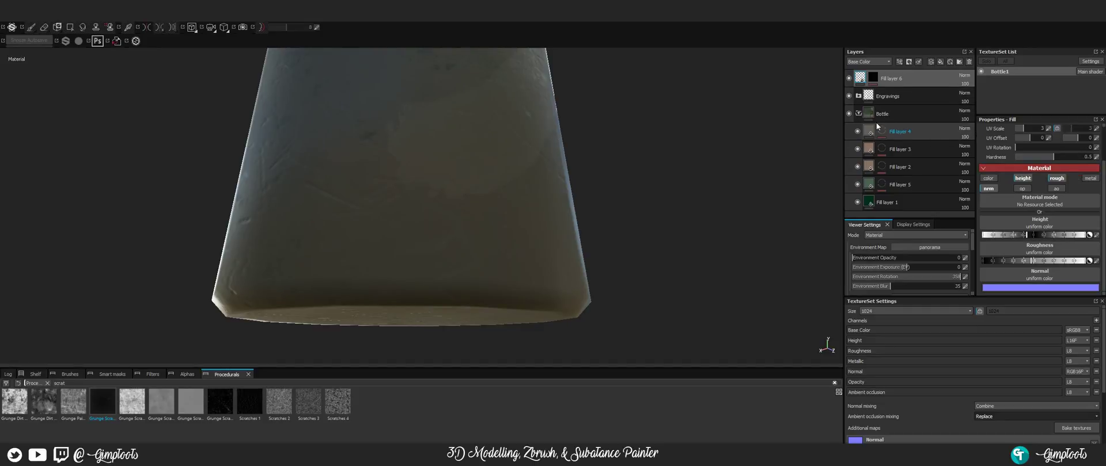
- Raise Fill layer 4's roughness to about two thirds, leaving its opacity at the original setting
{"action": "left_click", "coordinate": [921, 131]}
{"action": "scroll", "coordinate": [1024, 250], "scroll_direction": "down", "scroll_amount": 3}
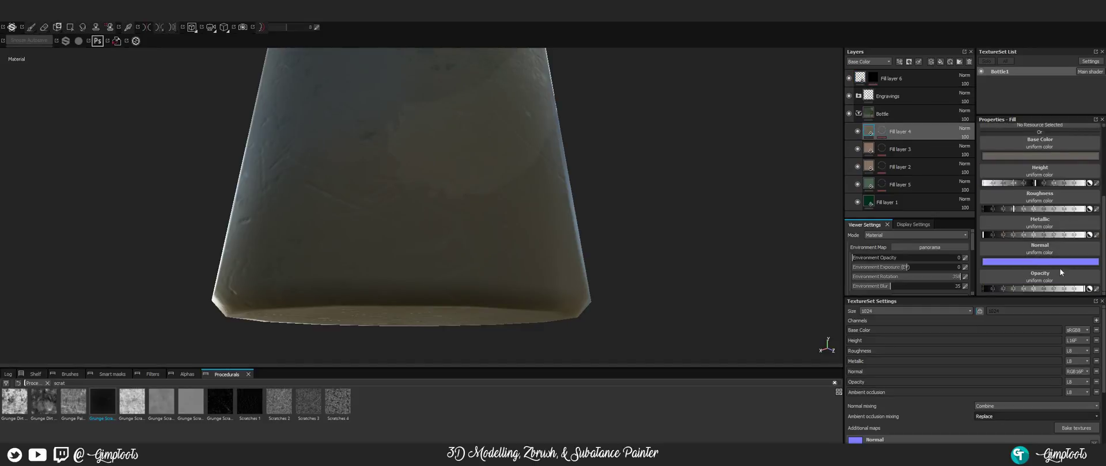
{"action": "left_click_drag", "start_coordinate": [1075, 290], "coordinate": [986, 289]}
{"action": "key", "text": "ctrl+z"}
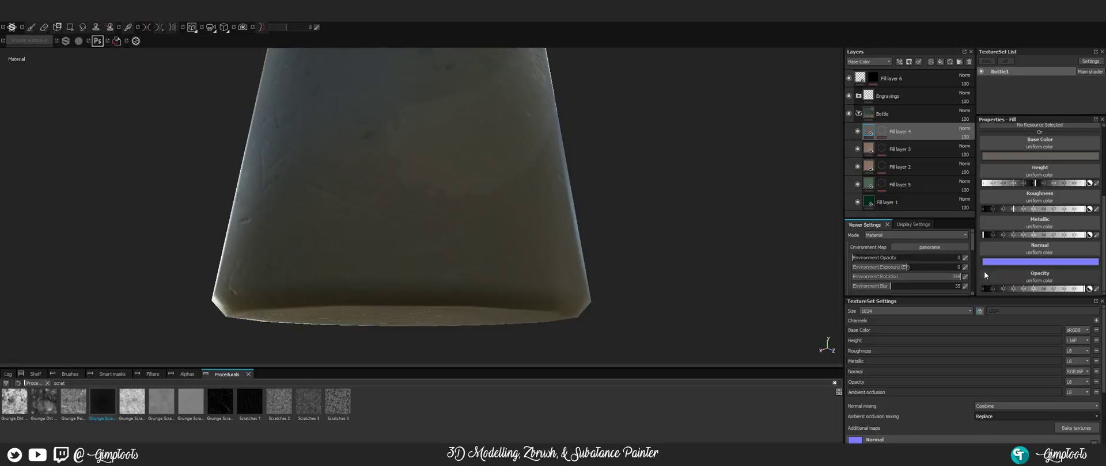
{"action": "mouse_move", "coordinate": [1018, 209]}
{"action": "left_mouse_down"}
{"action": "mouse_move", "coordinate": [1082, 209]}
{"action": "mouse_move", "coordinate": [1052, 220]}
{"action": "left_mouse_up"}
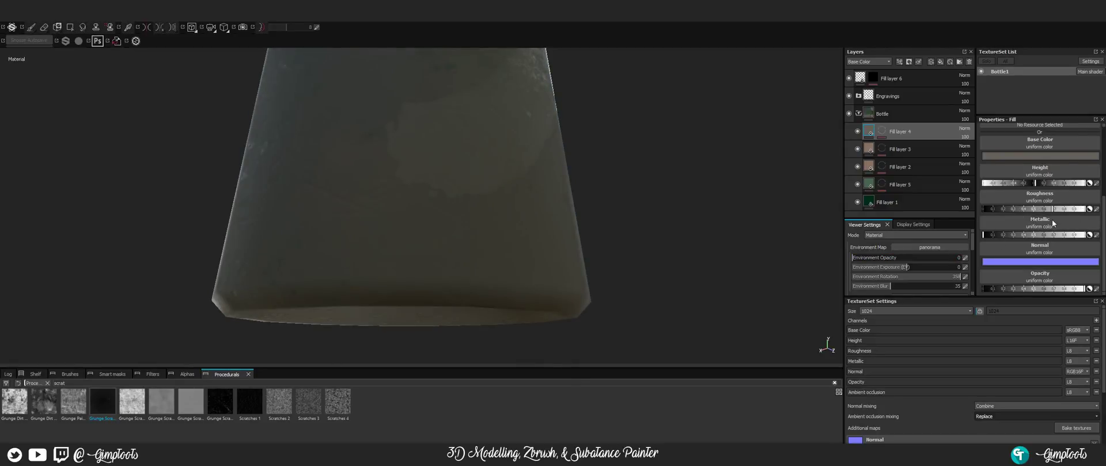
- Inspect the rougher surface around the T emblem, the IMPORT engraving and the neck of the bottle
{"action": "right_click_drag", "start_coordinate": [415, 131], "coordinate": [375, 148], "text": "alt"}
{"action": "left_click_drag", "start_coordinate": [375, 148], "coordinate": [503, 187], "text": "alt"}
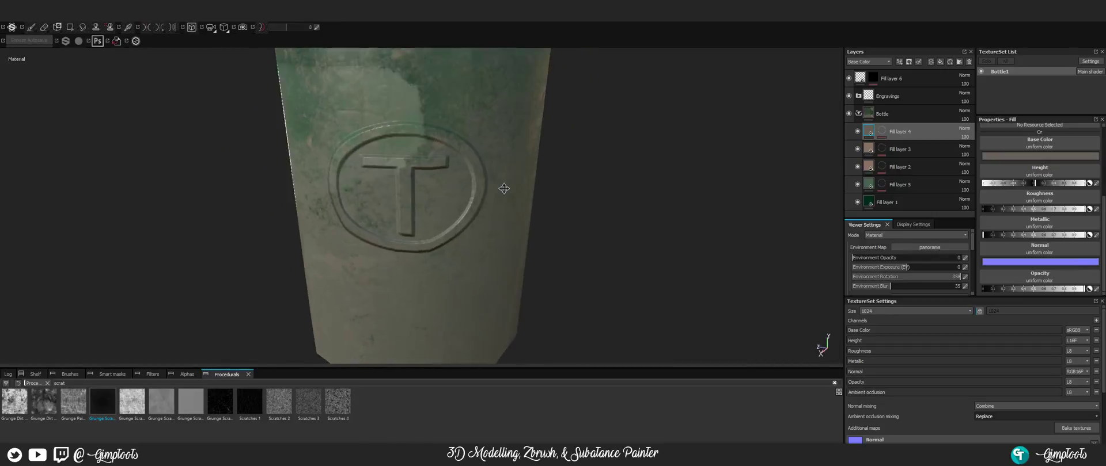
{"action": "right_click_drag", "start_coordinate": [503, 187], "coordinate": [397, 138], "text": "alt"}
{"action": "left_click_drag", "start_coordinate": [397, 138], "coordinate": [364, 172], "text": "alt"}
{"action": "right_click_drag", "start_coordinate": [364, 172], "coordinate": [449, 198], "text": "alt"}
{"action": "middle_click_drag", "start_coordinate": [449, 197], "coordinate": [493, 259], "text": "alt"}
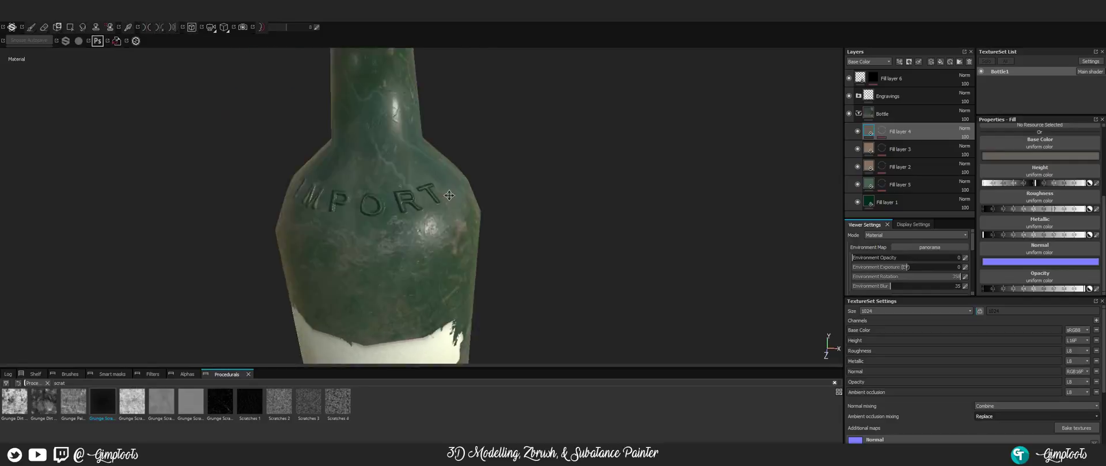
{"action": "left_click_drag", "start_coordinate": [493, 259], "coordinate": [370, 244], "text": "alt"}
{"action": "middle_click_drag", "start_coordinate": [370, 244], "coordinate": [341, 221], "text": "alt"}
{"action": "left_click_drag", "start_coordinate": [340, 221], "coordinate": [364, 190], "text": "alt"}
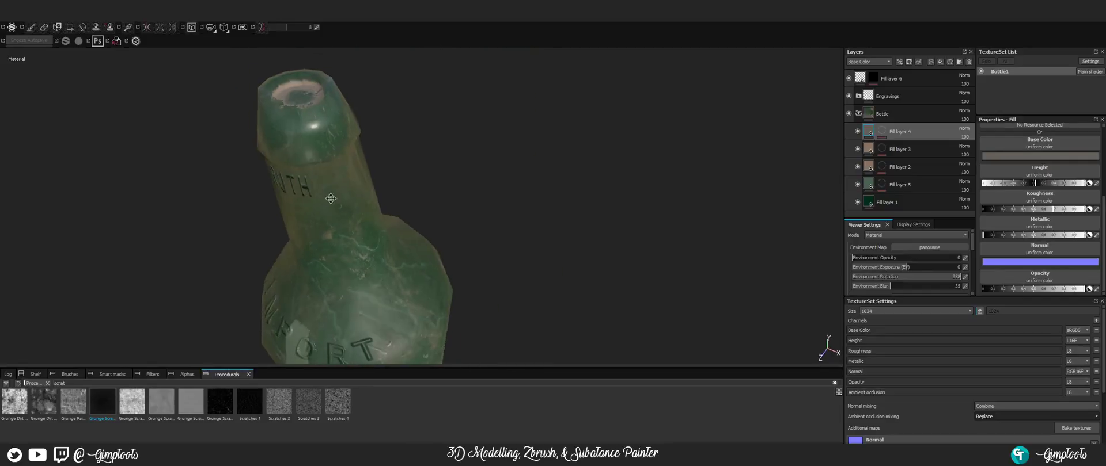
{"action": "middle_click_drag", "start_coordinate": [364, 190], "coordinate": [390, 230], "text": "alt"}
{"action": "left_click_drag", "start_coordinate": [390, 230], "coordinate": [395, 197], "text": "alt"}
{"action": "middle_click_drag", "start_coordinate": [394, 196], "coordinate": [404, 151], "text": "alt"}
{"action": "left_click_drag", "start_coordinate": [404, 151], "coordinate": [457, 188], "text": "alt"}
{"action": "middle_click_drag", "start_coordinate": [457, 187], "coordinate": [508, 143], "text": "alt"}
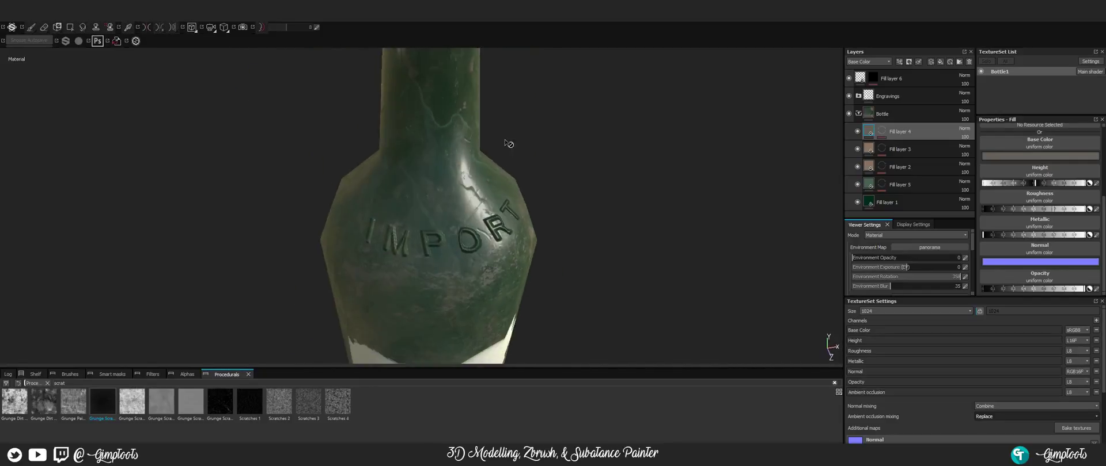
- Review the label area and lower body, and check the complete bottle from a distance
{"action": "left_click_drag", "start_coordinate": [508, 144], "coordinate": [472, 92], "text": "alt"}
{"action": "middle_click_drag", "start_coordinate": [475, 248], "coordinate": [472, 136], "text": "alt"}
{"action": "left_click_drag", "start_coordinate": [474, 135], "coordinate": [424, 161], "text": "alt"}
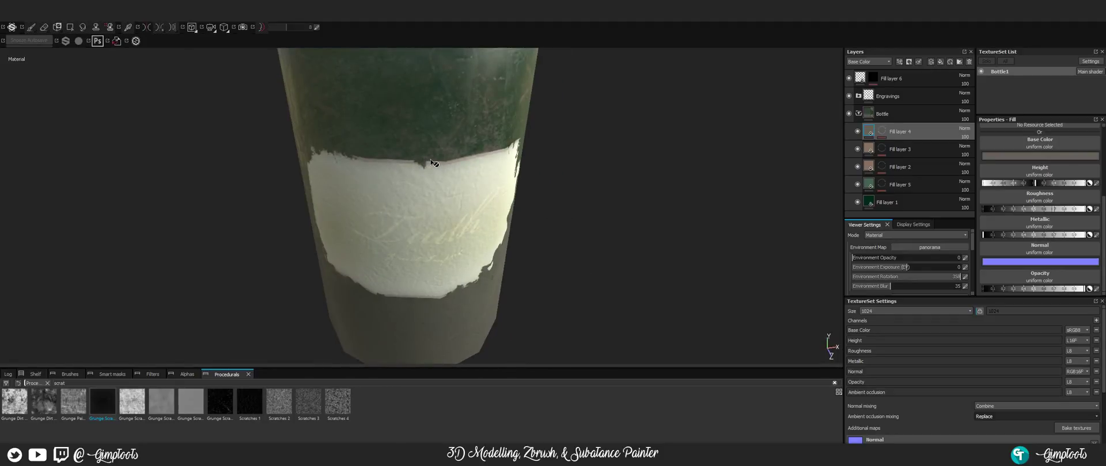
{"action": "right_click_drag", "start_coordinate": [468, 168], "coordinate": [406, 169], "text": "alt"}
{"action": "left_click_drag", "start_coordinate": [406, 169], "coordinate": [365, 180], "text": "alt"}
{"action": "middle_click_drag", "start_coordinate": [365, 180], "coordinate": [321, 204], "text": "alt"}
{"action": "left_click_drag", "start_coordinate": [323, 206], "coordinate": [469, 217], "text": "alt"}
{"action": "middle_click_drag", "start_coordinate": [461, 179], "coordinate": [436, 261], "text": "alt"}
{"action": "left_click_drag", "start_coordinate": [436, 260], "coordinate": [468, 195], "text": "alt"}
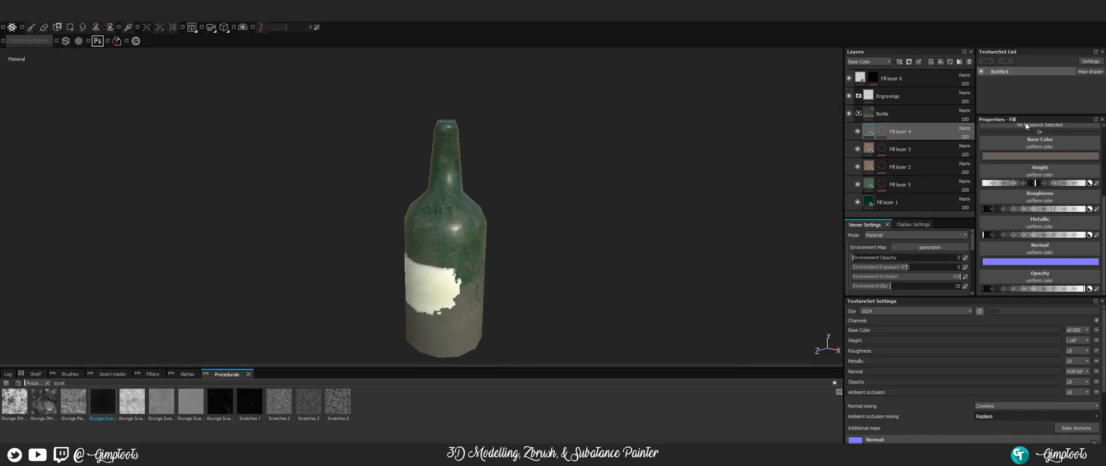
{"action": "left_click", "coordinate": [858, 98]}
{"action": "left_click", "coordinate": [858, 97]}
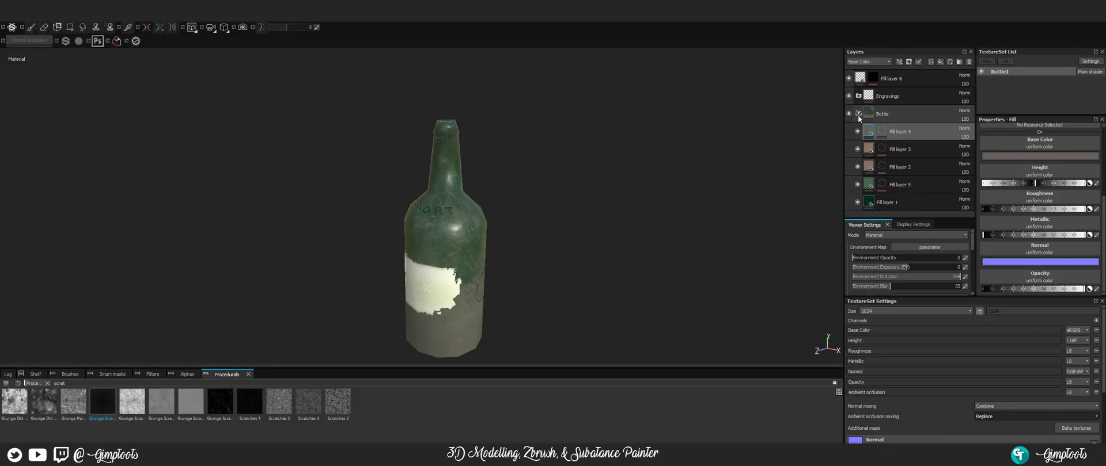
{"action": "left_click", "coordinate": [858, 114]}
{"action": "left_click", "coordinate": [858, 114]}
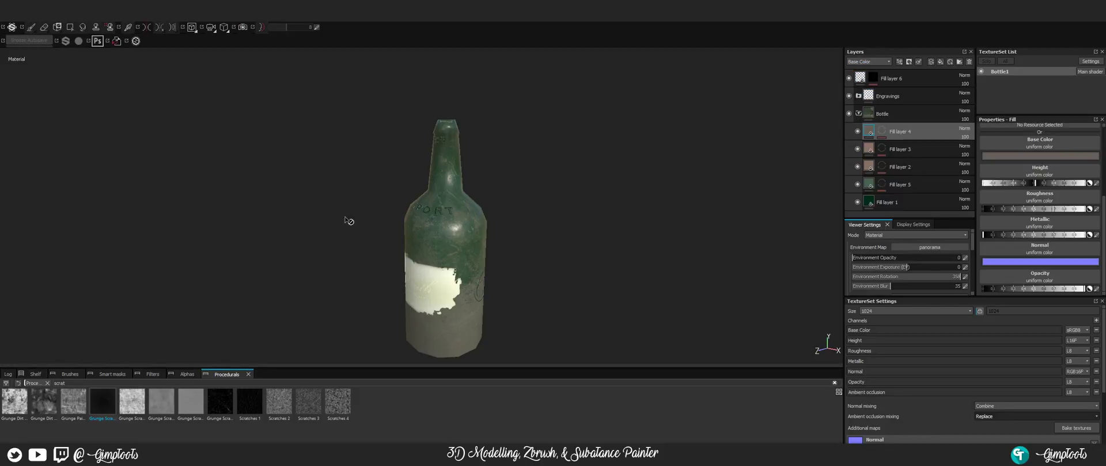
- Examine the glass surface up close from the label side around to the circled T emblem
{"action": "scroll", "coordinate": [441, 252], "scroll_direction": "up", "scroll_amount": 2}
{"action": "right_click_drag", "start_coordinate": [440, 252], "coordinate": [532, 242], "text": "alt"}
{"action": "left_click_drag", "start_coordinate": [533, 242], "coordinate": [495, 245], "text": "alt"}
{"action": "middle_click_drag", "start_coordinate": [432, 239], "coordinate": [423, 154], "text": "alt"}
{"action": "left_click_drag", "start_coordinate": [368, 155], "coordinate": [412, 154], "text": "alt"}
{"action": "middle_click_drag", "start_coordinate": [412, 154], "coordinate": [418, 179], "text": "alt"}
{"action": "left_click_drag", "start_coordinate": [418, 179], "coordinate": [585, 156], "text": "alt"}
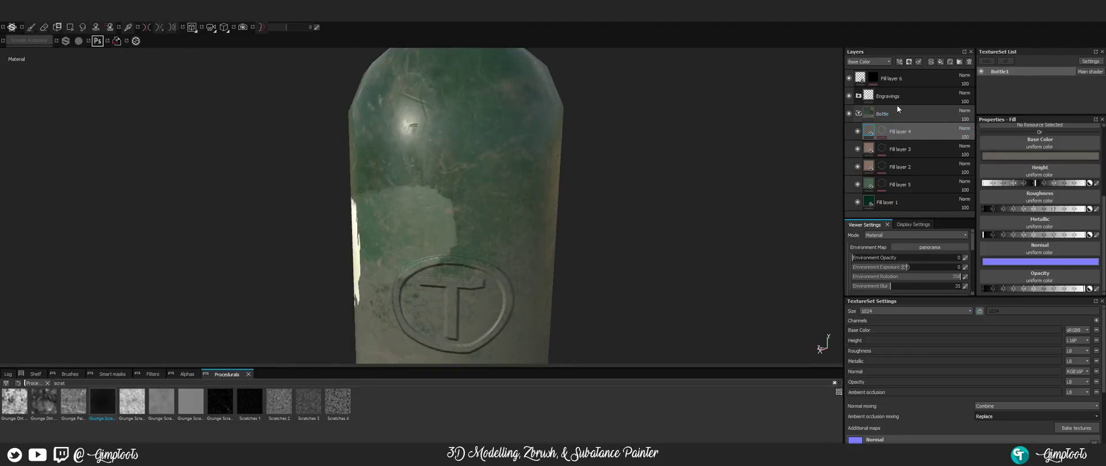
- Raise the opacity of Fill layer 1, the dark green base layer, slightly
{"action": "left_click", "coordinate": [868, 203]}
{"action": "scroll", "coordinate": [1074, 259], "scroll_direction": "down", "scroll_amount": 1}
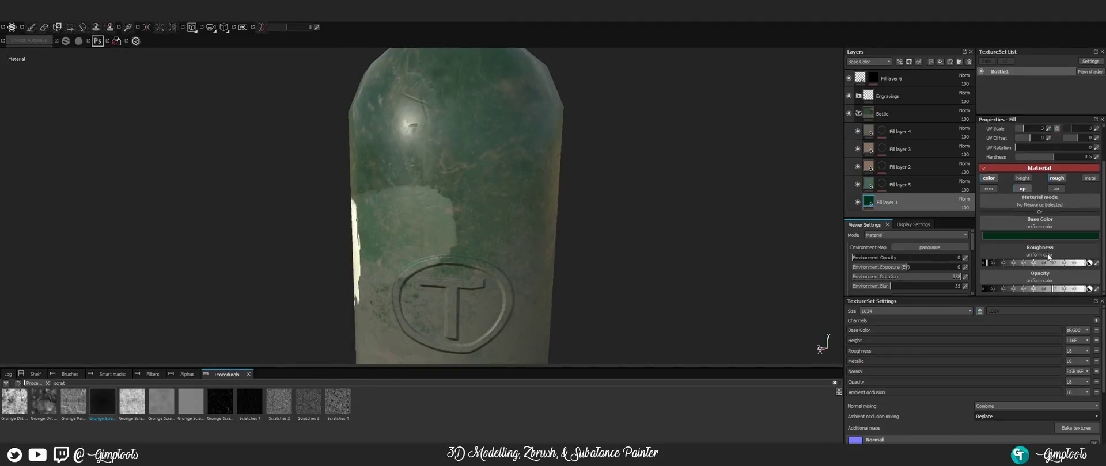
{"action": "left_click_drag", "start_coordinate": [1052, 289], "coordinate": [1062, 290]}
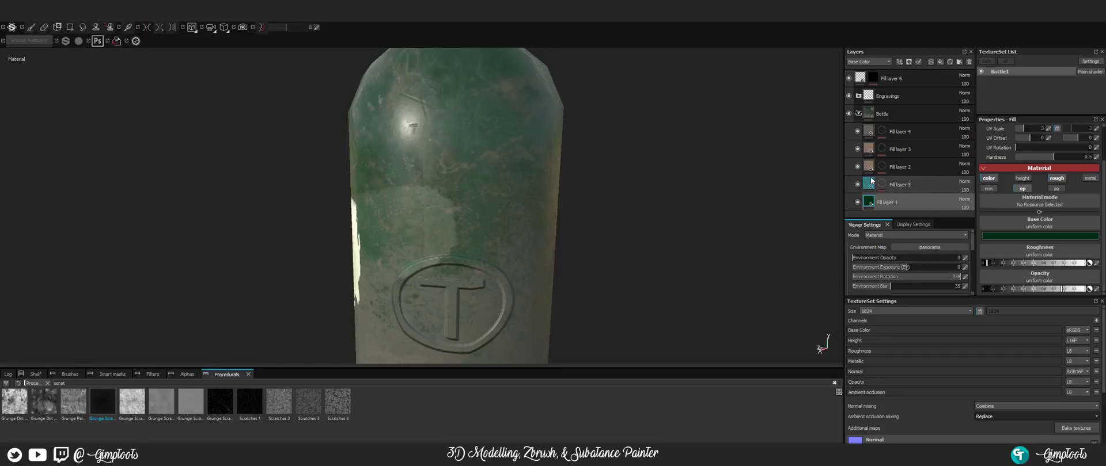
- Try a lower roughness on Fill layer 5 and undo the change
{"action": "left_click", "coordinate": [892, 184]}
{"action": "scroll", "coordinate": [1063, 289], "scroll_direction": "down", "scroll_amount": 1}
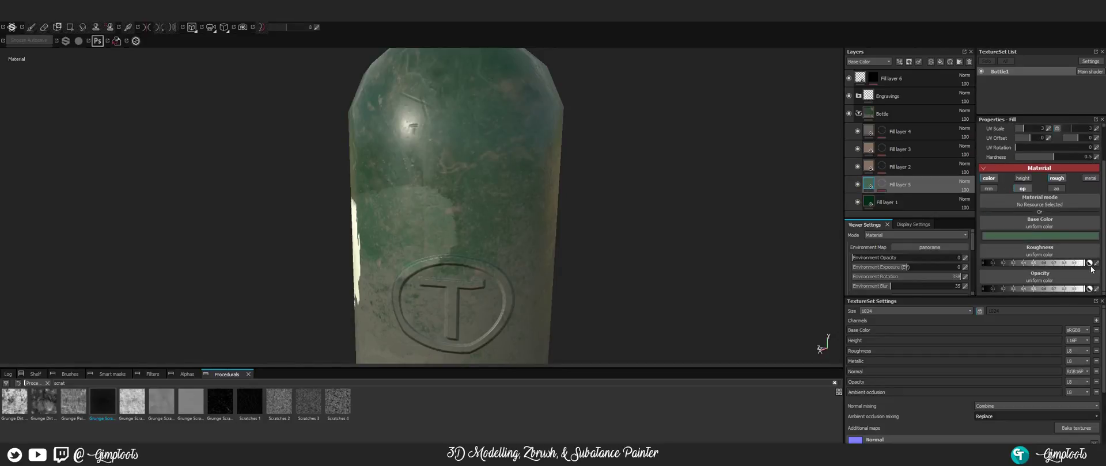
{"action": "left_click_drag", "start_coordinate": [1085, 265], "coordinate": [1057, 263]}
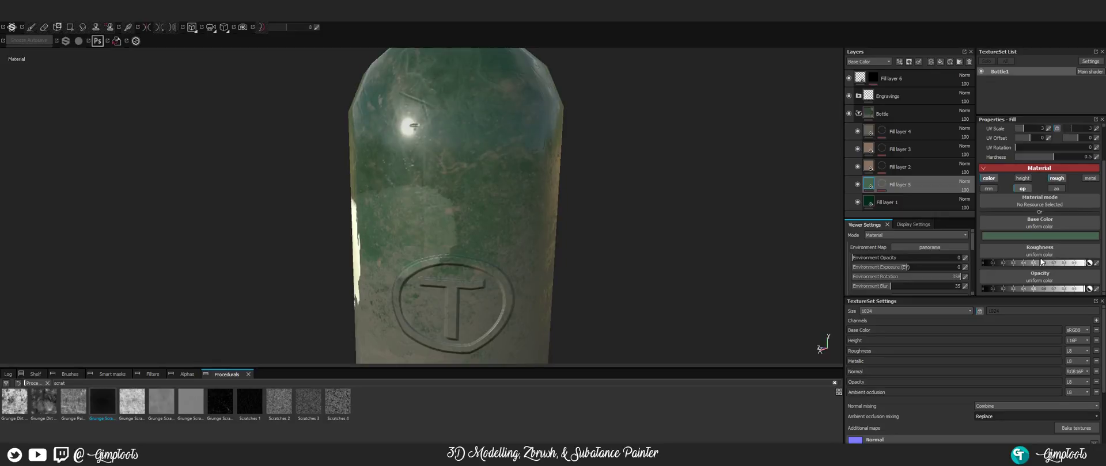
{"action": "key", "text": "ctrl+z"}
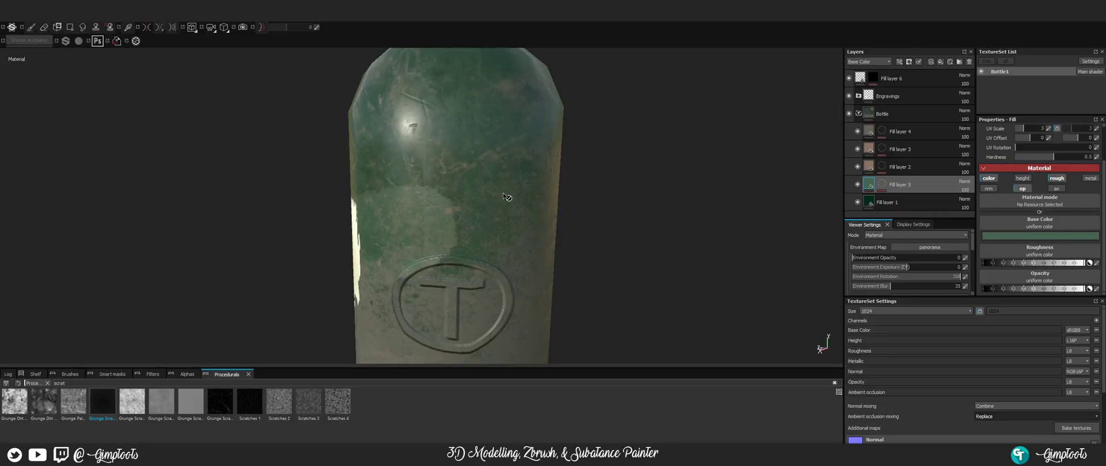
- Bake the additional maps of Bottle1 with the low poly mesh used as the high poly mesh
{"action": "right_click_drag", "start_coordinate": [506, 197], "coordinate": [408, 203], "text": "alt"}
{"action": "left_click_drag", "start_coordinate": [407, 202], "coordinate": [397, 187], "text": "alt"}
{"action": "middle_click_drag", "start_coordinate": [397, 188], "coordinate": [413, 185], "text": "alt"}
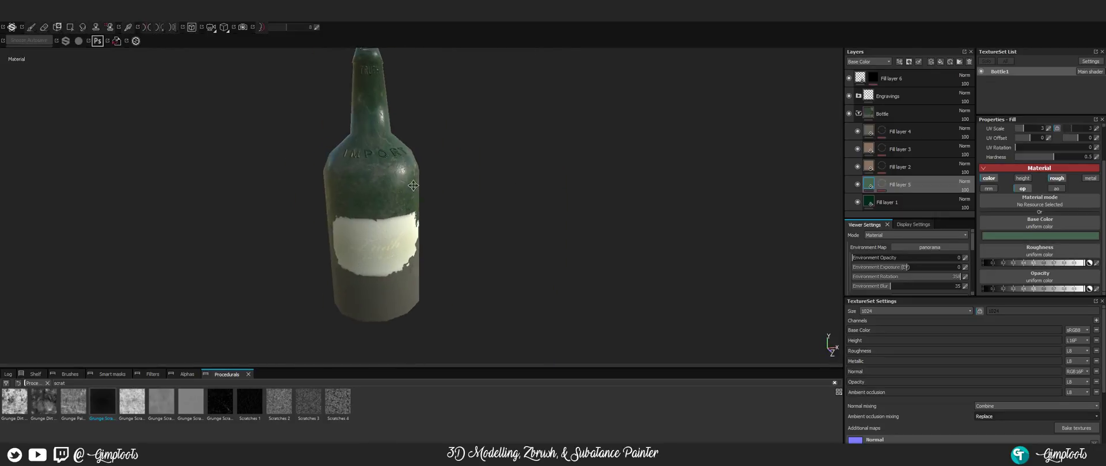
{"action": "left_click_drag", "start_coordinate": [413, 186], "coordinate": [425, 218], "text": "alt"}
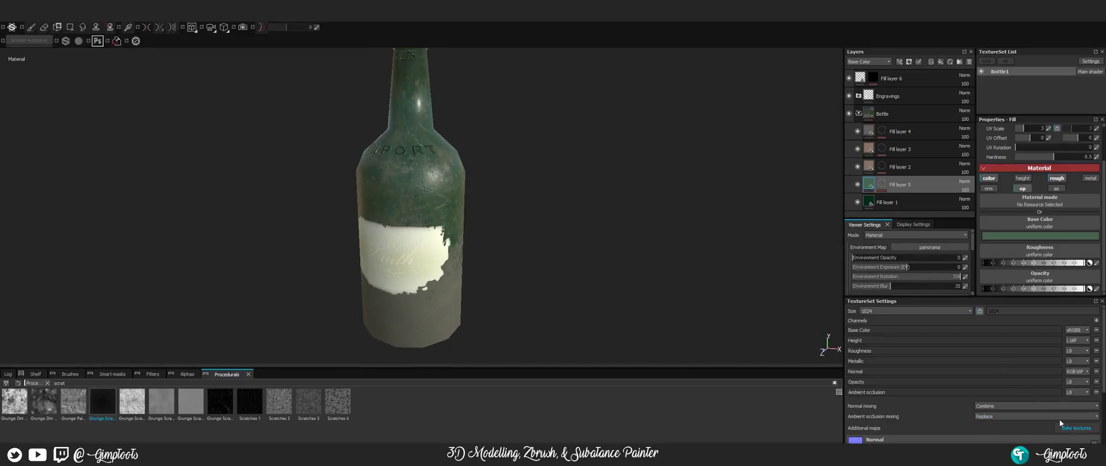
{"action": "left_click", "coordinate": [1072, 428]}
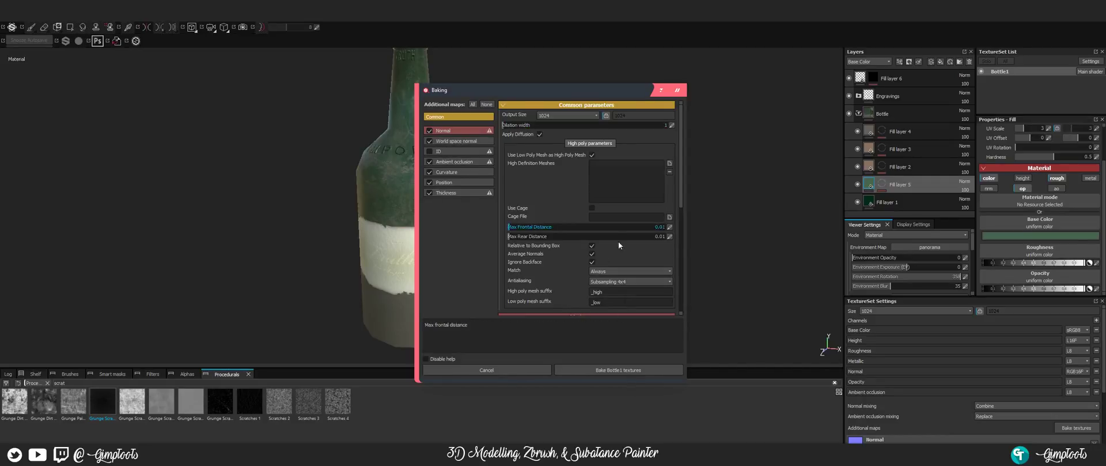
{"action": "left_click", "coordinate": [592, 155]}
{"action": "left_click", "coordinate": [635, 370]}
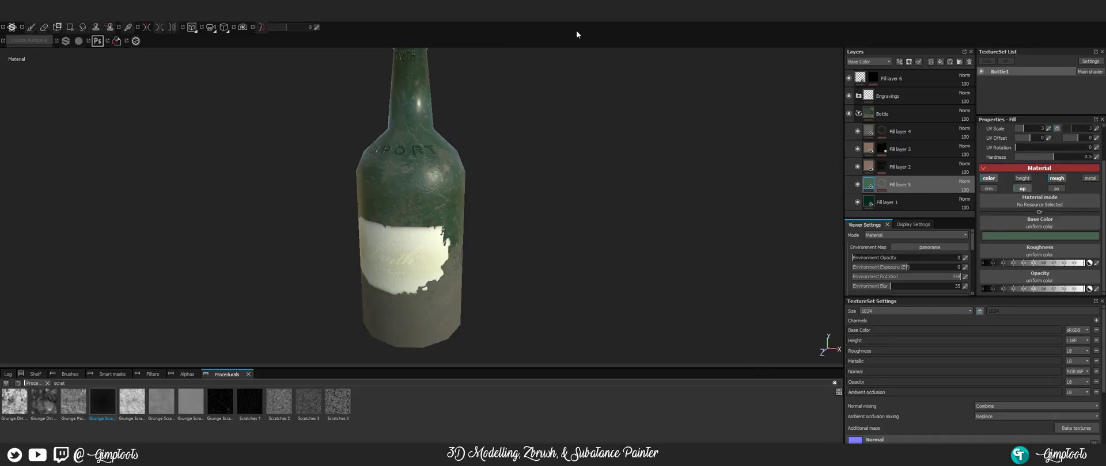
- Inspect the bottle after baking around the IMPORT engraving, the shoulder, the label and the lower body
{"action": "left_click_drag", "start_coordinate": [532, 180], "coordinate": [464, 184], "text": "alt"}
{"action": "scroll", "coordinate": [449, 196], "scroll_direction": "up", "scroll_amount": 3}
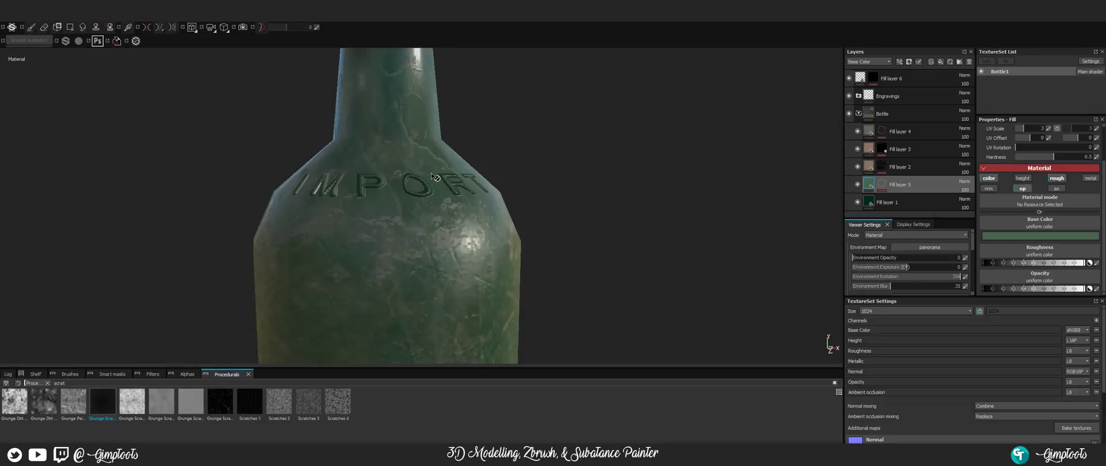
{"action": "scroll", "coordinate": [346, 151], "scroll_direction": "down", "scroll_amount": 3}
{"action": "left_click_drag", "start_coordinate": [397, 184], "coordinate": [539, 184], "text": "alt"}
{"action": "middle_click_drag", "start_coordinate": [452, 197], "coordinate": [509, 155], "text": "alt"}
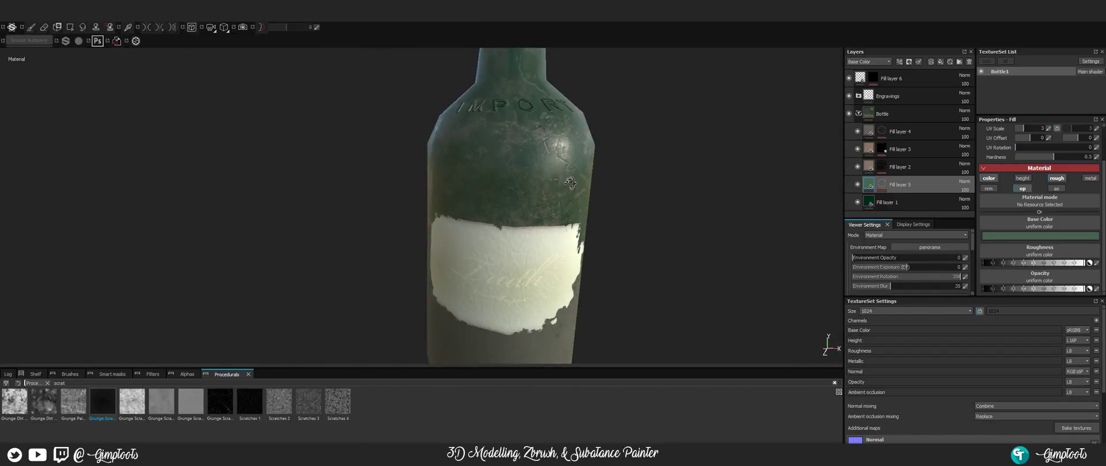
{"action": "left_click_drag", "start_coordinate": [509, 155], "coordinate": [489, 174], "text": "alt"}
{"action": "right_click_drag", "start_coordinate": [489, 174], "coordinate": [557, 183], "text": "alt"}
{"action": "left_click_drag", "start_coordinate": [559, 184], "coordinate": [581, 199], "text": "alt"}
{"action": "right_click_drag", "start_coordinate": [616, 204], "coordinate": [582, 202], "text": "alt"}
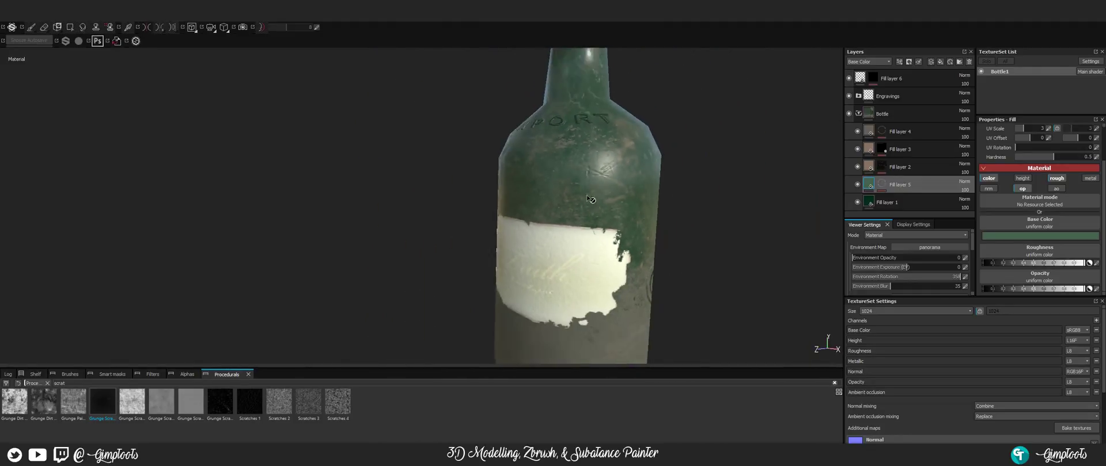
{"action": "left_click_drag", "start_coordinate": [614, 201], "coordinate": [561, 222], "text": "alt"}
{"action": "middle_click_drag", "start_coordinate": [562, 221], "coordinate": [399, 228], "text": "alt"}
{"action": "left_click_drag", "start_coordinate": [398, 228], "coordinate": [463, 198], "text": "alt"}
- Open the texture export settings and choose the Unreal Engine 4 (Packed) configuration
{"action": "right_click", "coordinate": [462, 197]}
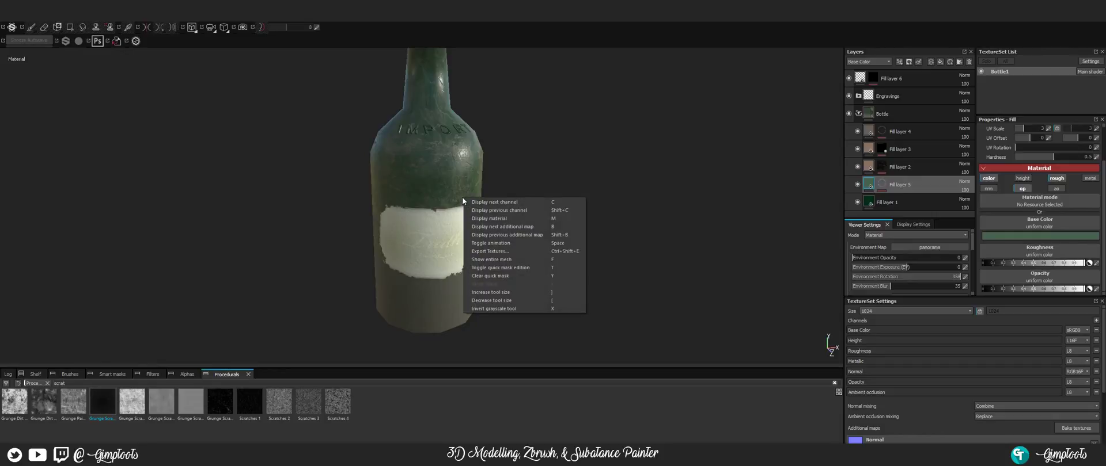
{"action": "left_click", "coordinate": [492, 251]}
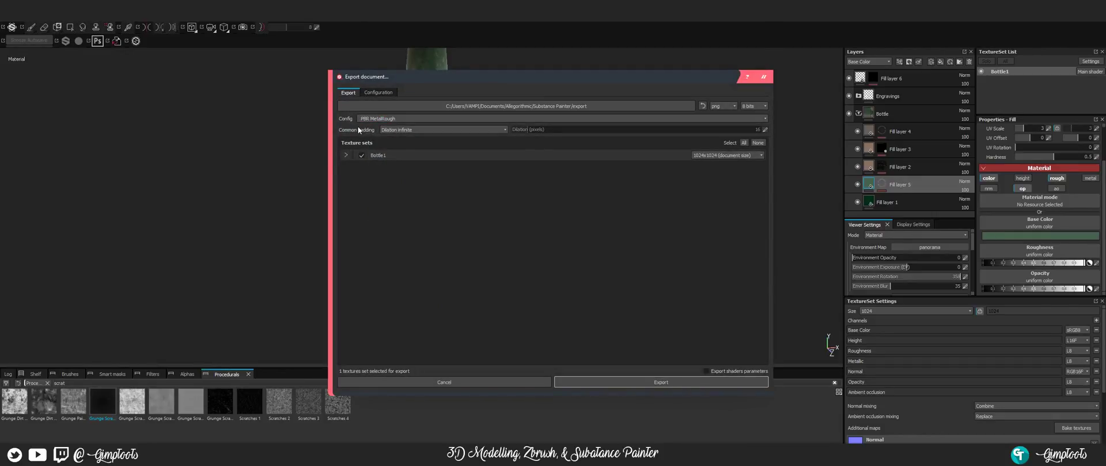
{"action": "left_click", "coordinate": [375, 119]}
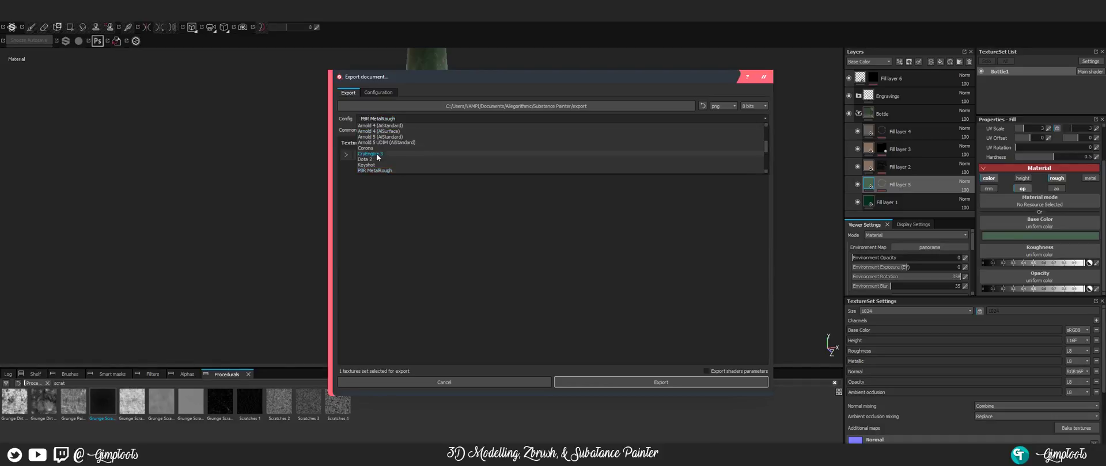
{"action": "left_click", "coordinate": [388, 160]}
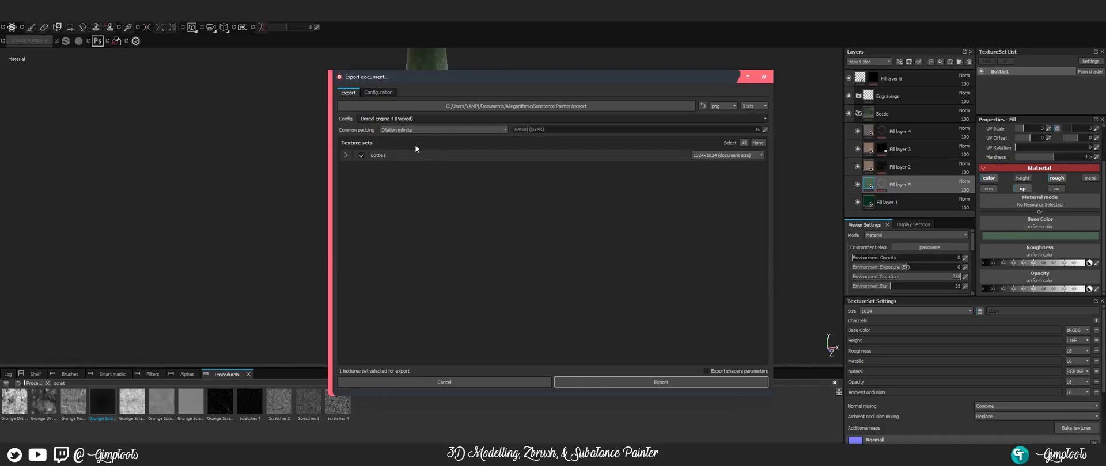
- Add a grayscale output map to the Unreal Engine 4 (Packed) preset and assign the Opacity input map to its gray channel
{"action": "left_click", "coordinate": [378, 92]}
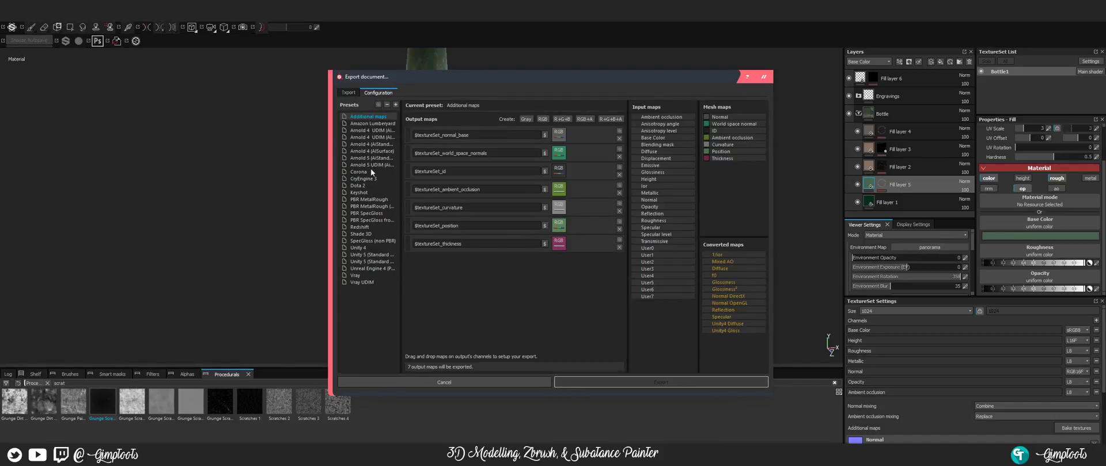
{"action": "left_click", "coordinate": [377, 268]}
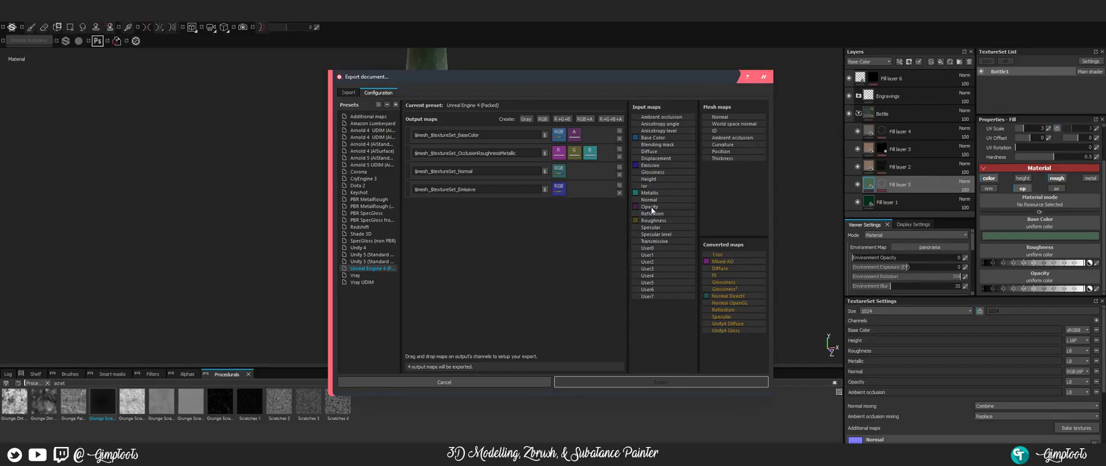
{"action": "left_click_drag", "start_coordinate": [649, 207], "coordinate": [452, 220]}
{"action": "left_click", "coordinate": [526, 119]}
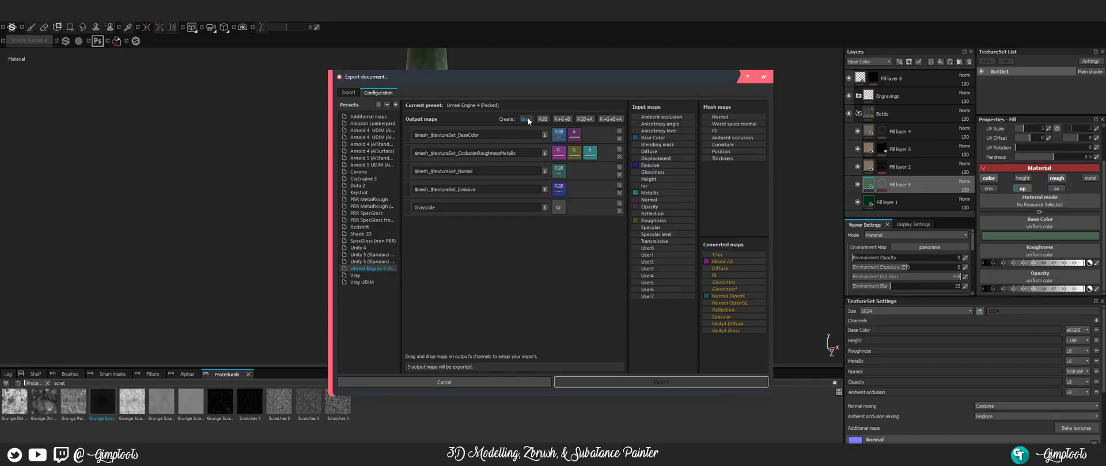
{"action": "left_click_drag", "start_coordinate": [655, 207], "coordinate": [560, 209]}
{"action": "left_click_drag", "start_coordinate": [657, 209], "coordinate": [561, 209]}
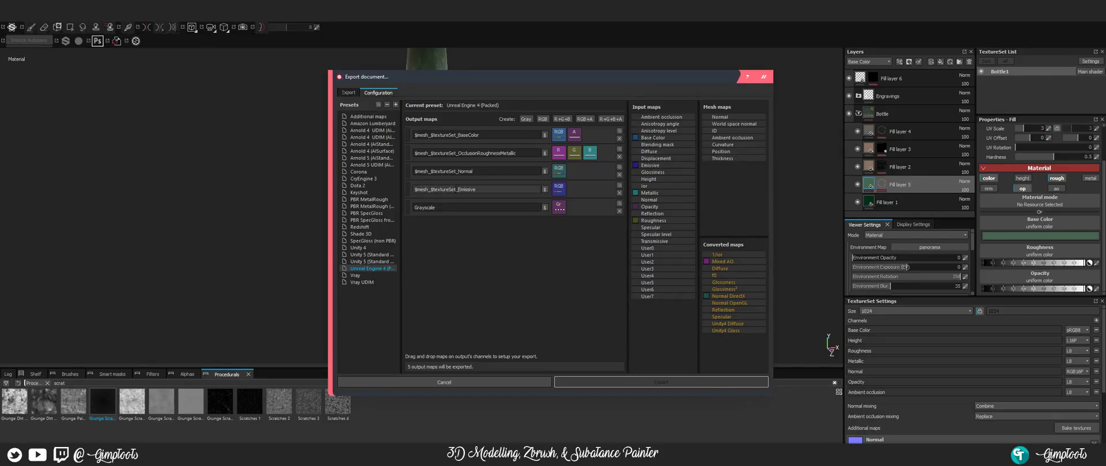
- Name the new grayscale output map $mesh_$textureSet_Opacity and reassign the Opacity input map to its channel
{"action": "left_click_drag", "start_coordinate": [456, 190], "coordinate": [414, 190]}
{"action": "key", "text": "ctrl+c"}
{"action": "left_click", "coordinate": [416, 207]}
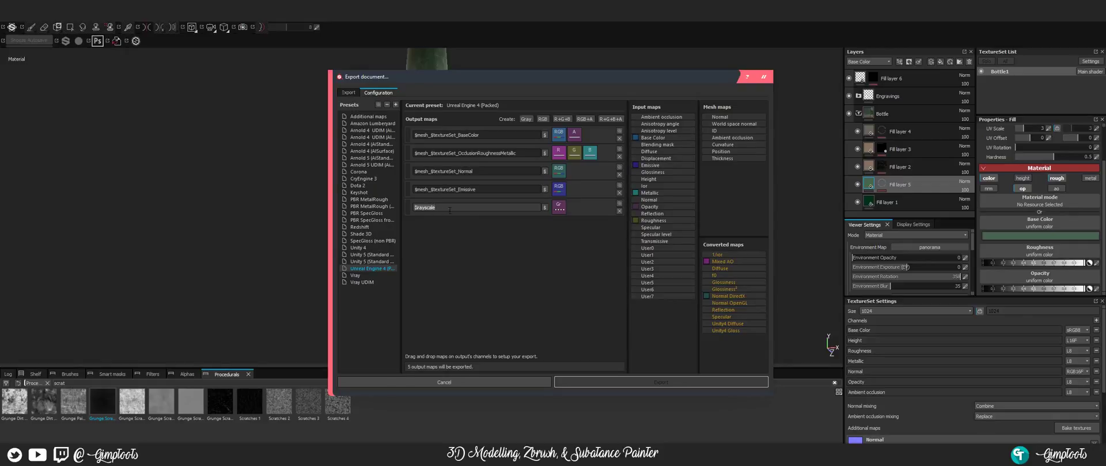
{"action": "key", "text": "ctrl+v"}
{"action": "left_click", "coordinate": [563, 262]}
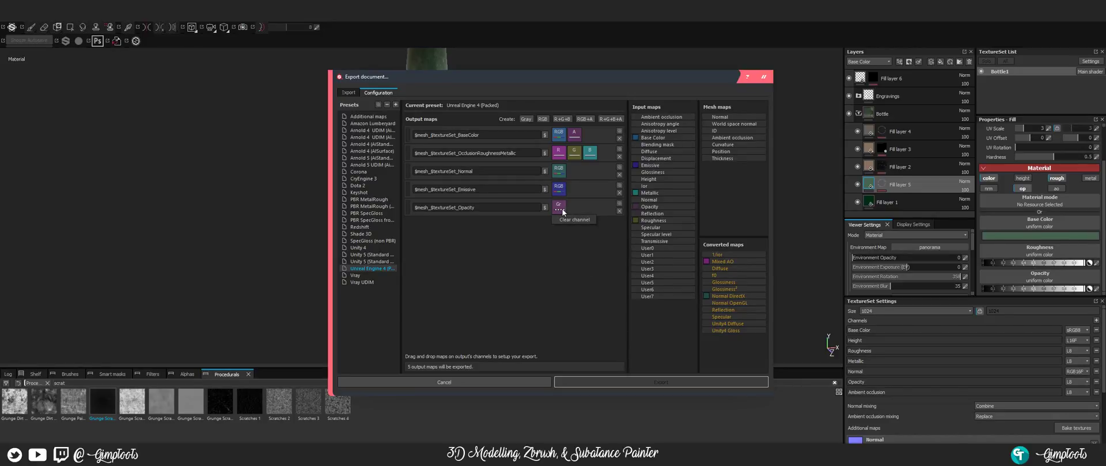
{"action": "left_click_drag", "start_coordinate": [646, 204], "coordinate": [558, 206]}
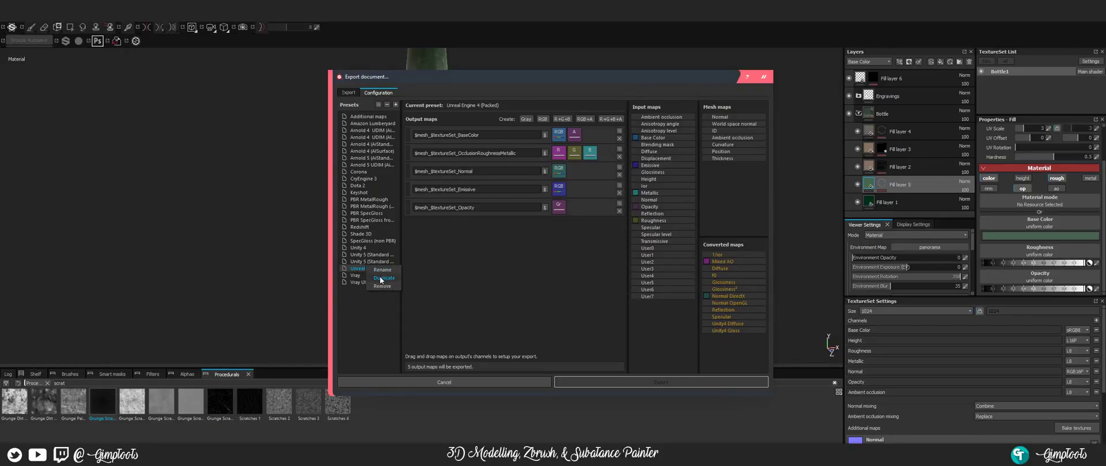
- Duplicate the modified Unreal Engine 4 (Packed) preset and check which maps the original configuration exports for Bottle1
{"action": "left_click", "coordinate": [382, 278]}
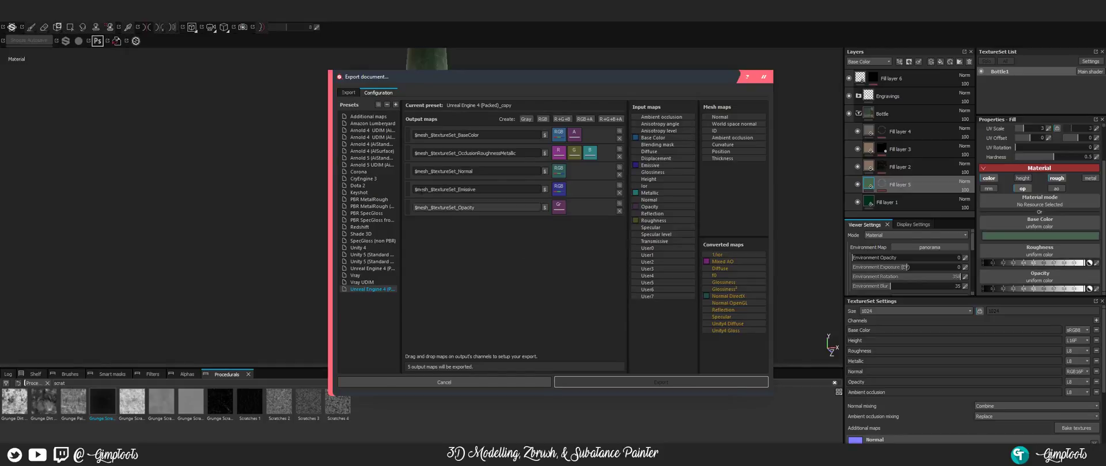
{"action": "left_click", "coordinate": [347, 93]}
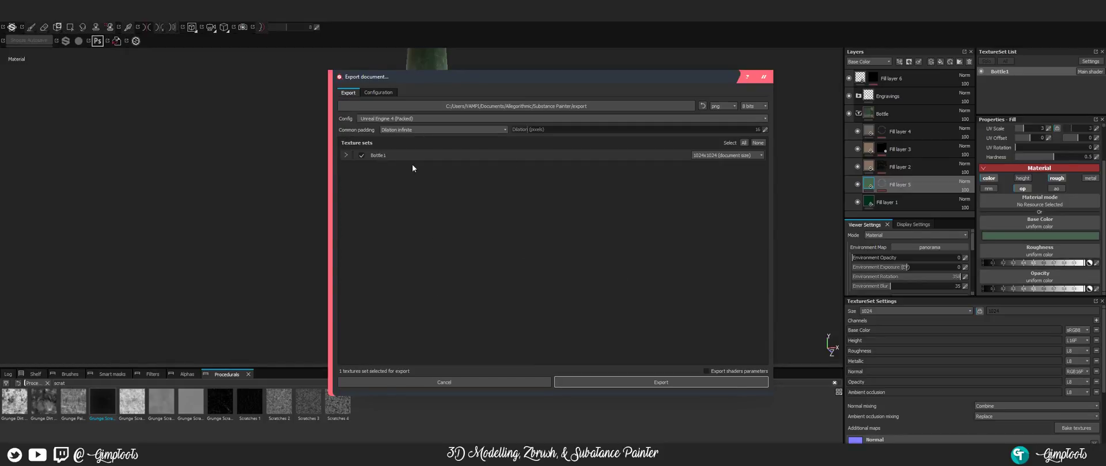
{"action": "left_click", "coordinate": [346, 156]}
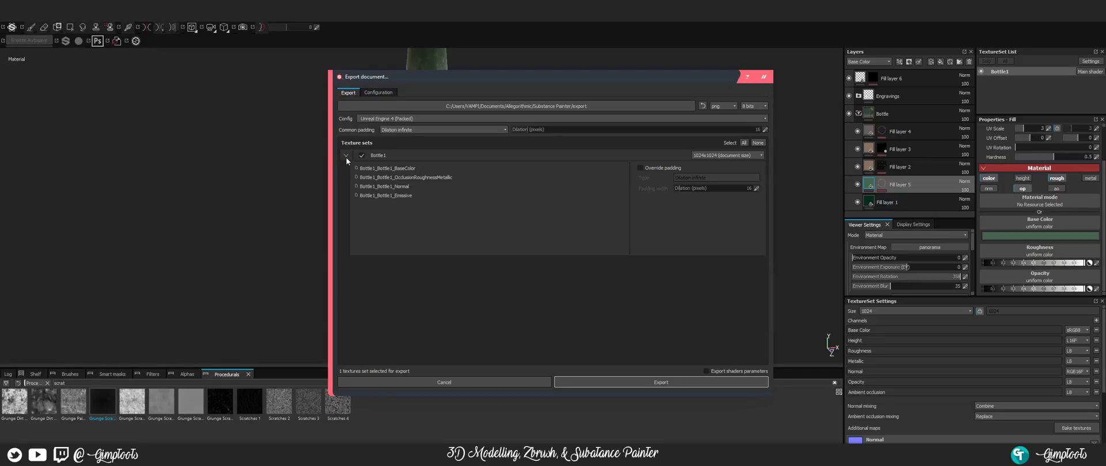
{"action": "left_click", "coordinate": [346, 156]}
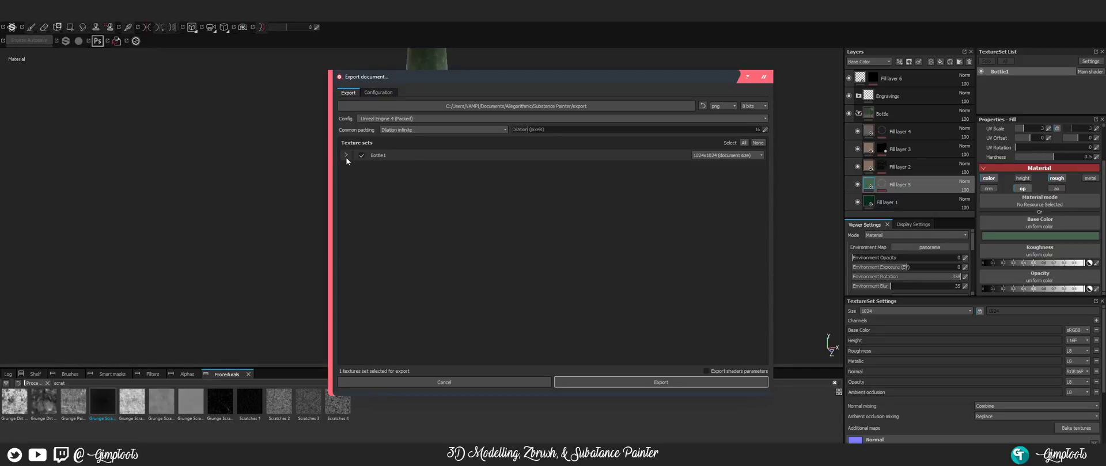
- Switch the export configuration to Unreal Engine 4 (Packed)_copy and check the list of Bottle1 maps it exports
{"action": "left_click", "coordinate": [429, 118]}
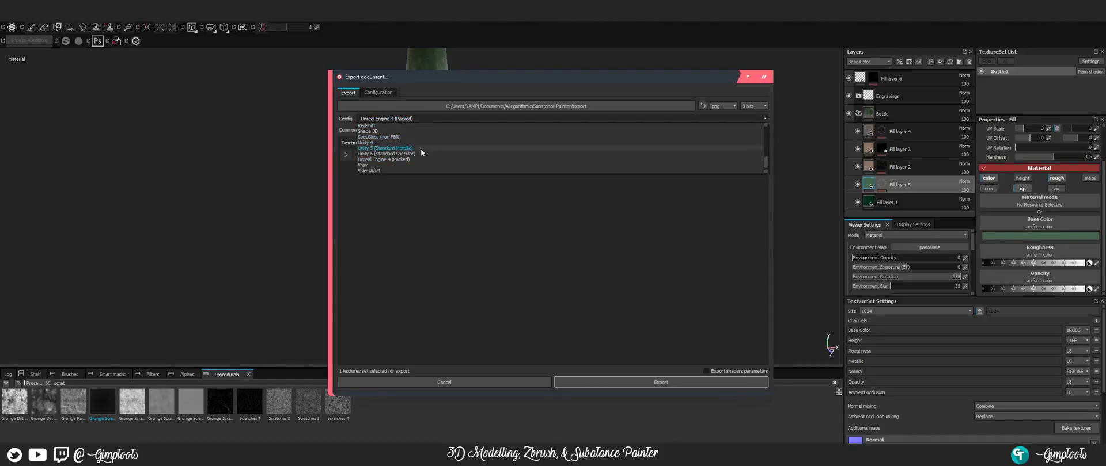
{"action": "scroll", "coordinate": [417, 149], "scroll_direction": "down", "scroll_amount": 1}
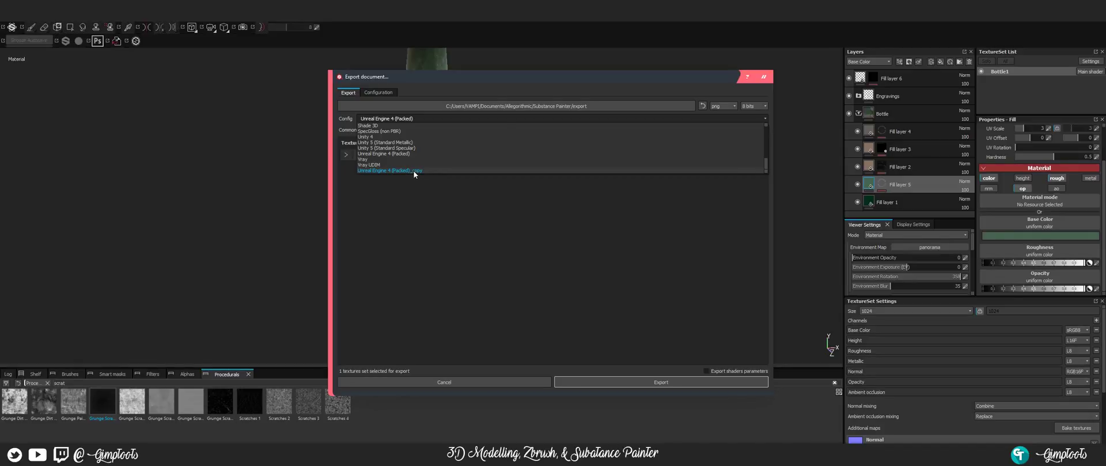
{"action": "left_click", "coordinate": [413, 171]}
{"action": "left_click", "coordinate": [346, 155]}
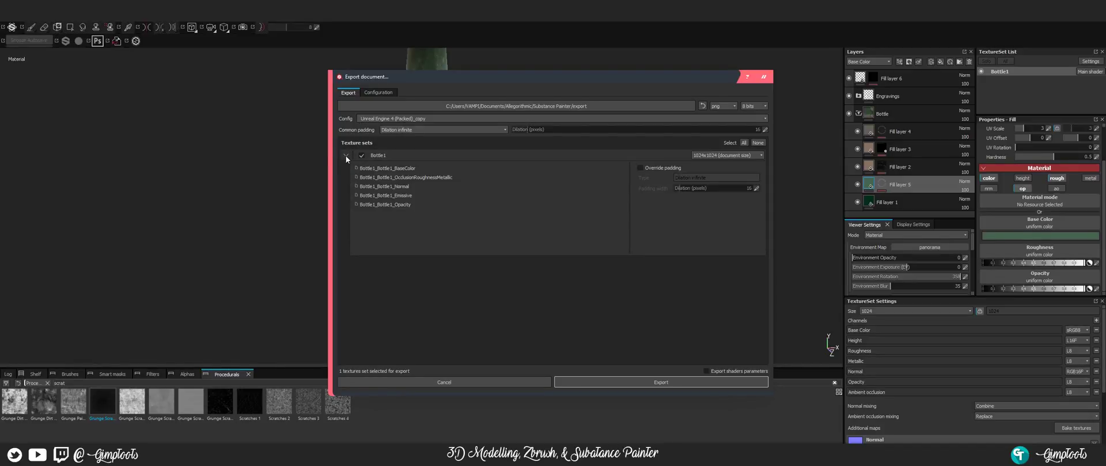
{"action": "left_click", "coordinate": [345, 154]}
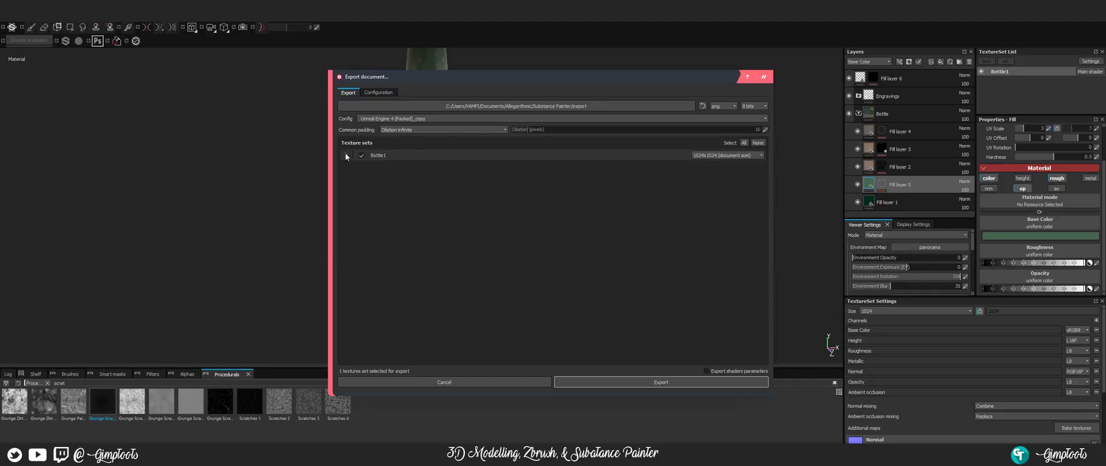
- Set the export folder to Bottles/substance/UE4 and export the Bottle1 textures with the Unreal Engine 4 (Packed)_copy configuration
{"action": "left_click", "coordinate": [513, 111]}
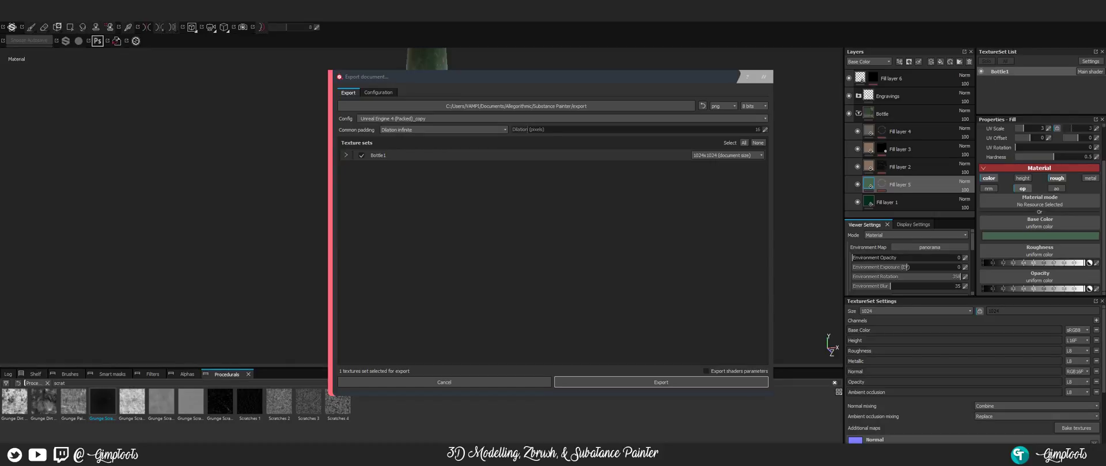
{"action": "left_click", "coordinate": [911, 147]}
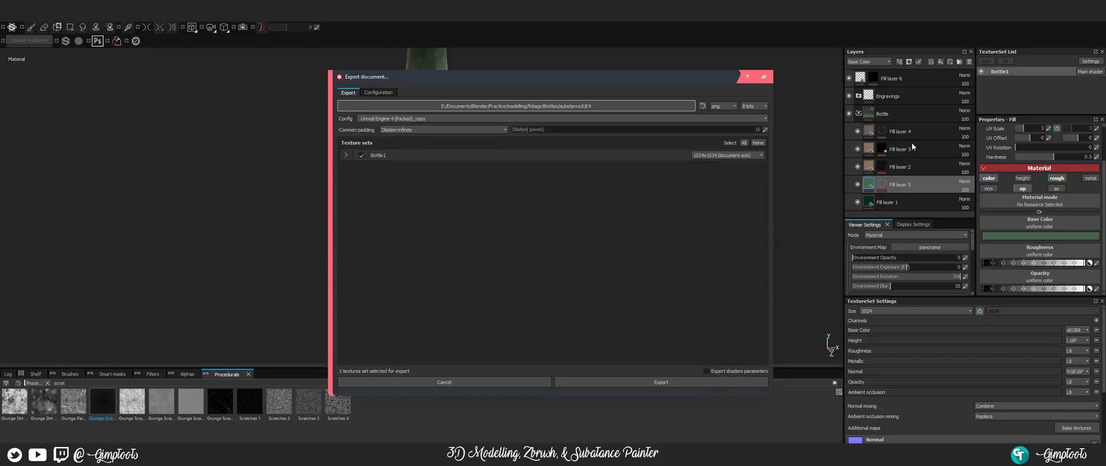
{"action": "left_click", "coordinate": [664, 382]}
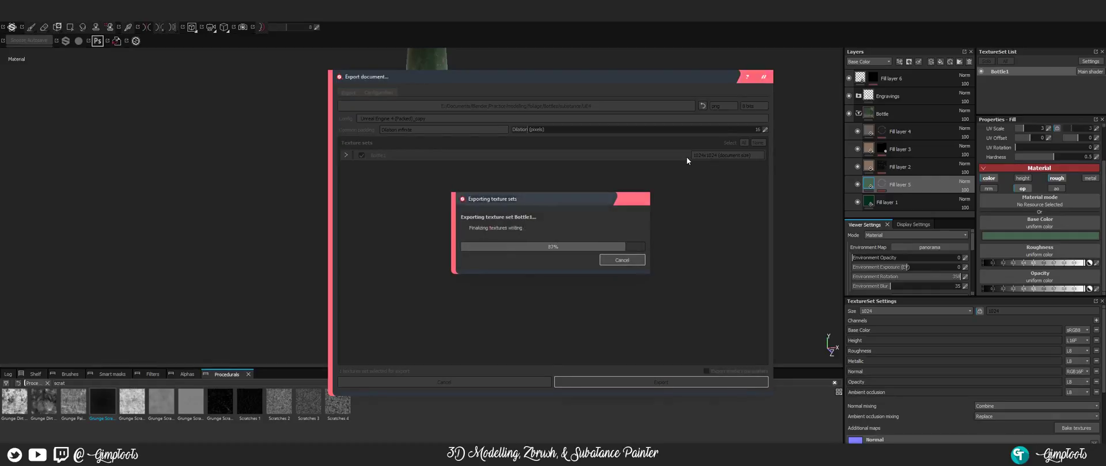
- Open the folder of exported textures and preview the Bottle1 opacity map
{"action": "left_click", "coordinate": [527, 246]}
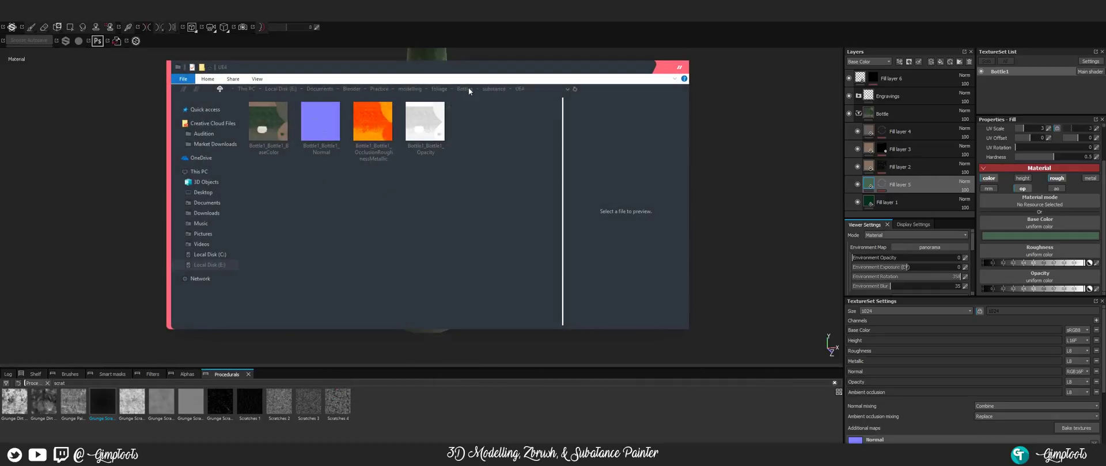
{"action": "left_click", "coordinate": [426, 122]}
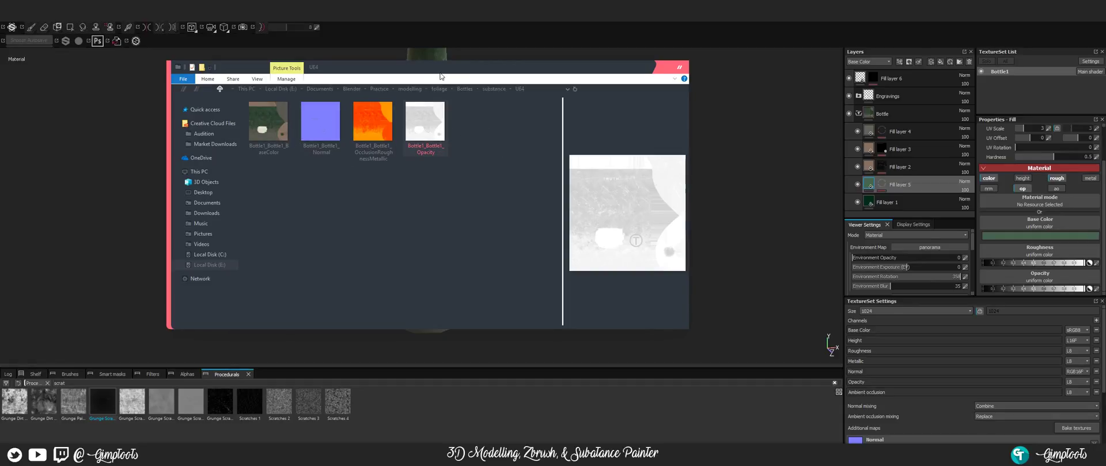
{"action": "left_click_drag", "start_coordinate": [481, 72], "coordinate": [0, 122]}
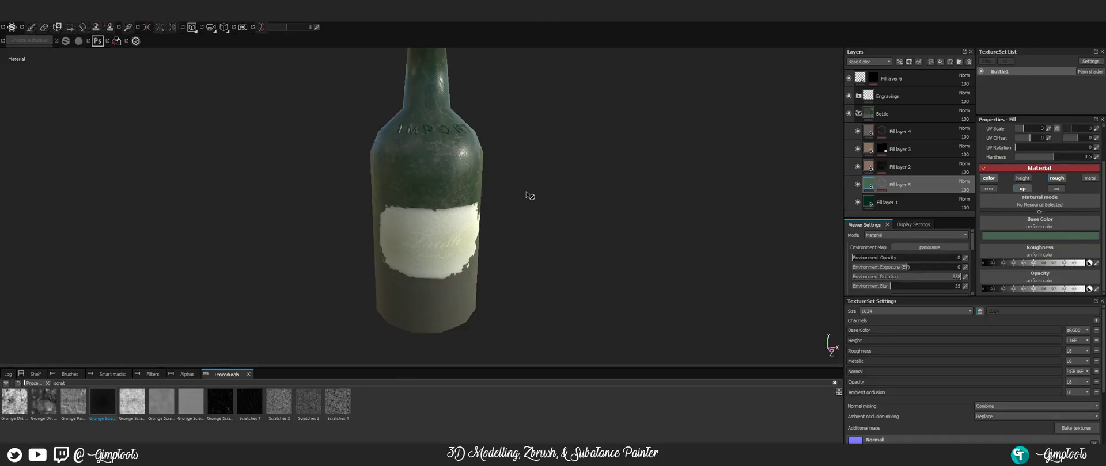
- Save the bottle texturing project and quit Substance Painter
{"action": "key", "text": "ctrl"}
{"action": "mouse_move", "coordinate": [544, 39]}
{"action": "left_mouse_down"}
{"action": "mouse_move", "coordinate": [210, 95]}
{"action": "mouse_move", "coordinate": [0, 109]}
{"action": "left_mouse_up"}
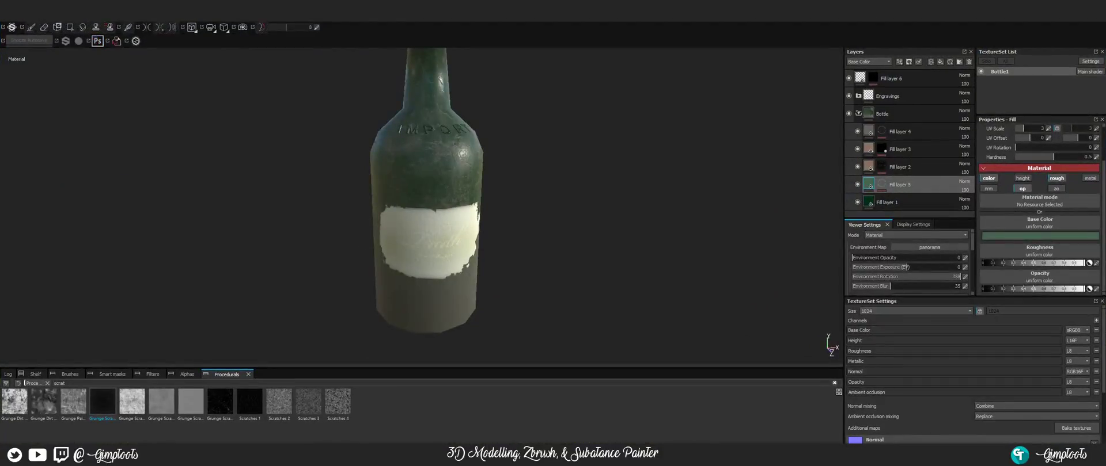
{"action": "left_click", "coordinate": [8, 17]}
{"action": "left_click", "coordinate": [16, 85]}
{"action": "left_click", "coordinate": [9, 17]}
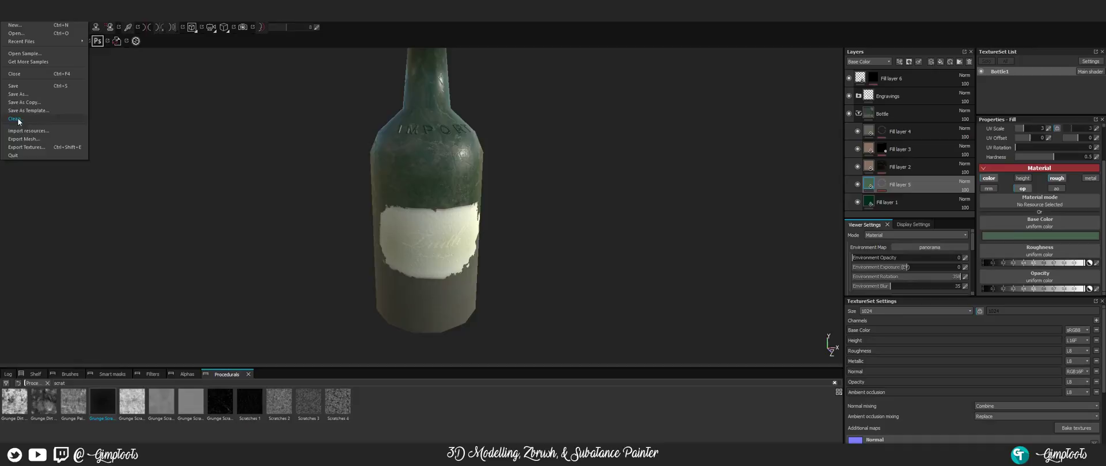
{"action": "left_click", "coordinate": [13, 156]}
{"action": "left_click", "coordinate": [484, 252]}
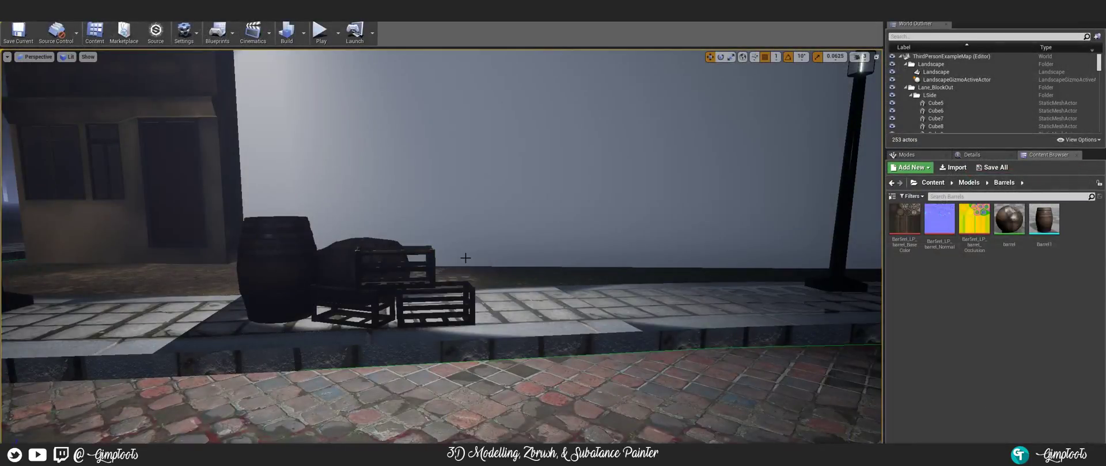
- Switch to Blender and open the recent file Bottle2.blend
{"action": "key", "text": "super"}
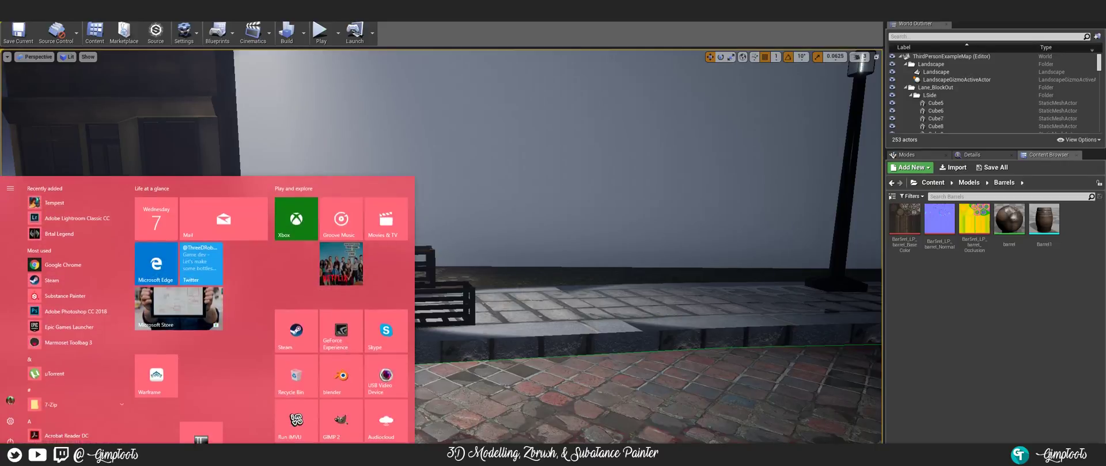
{"action": "key", "text": "super"}
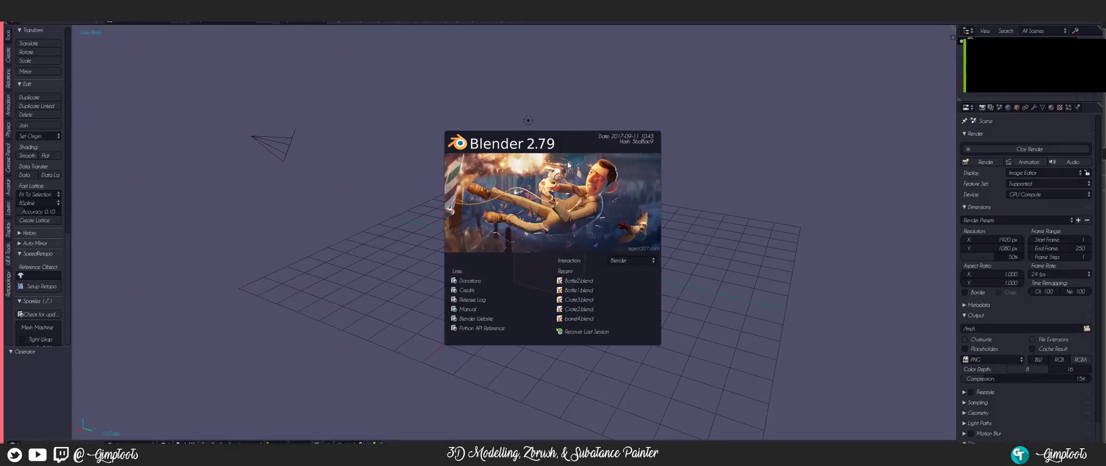
{"action": "left_click", "coordinate": [577, 281]}
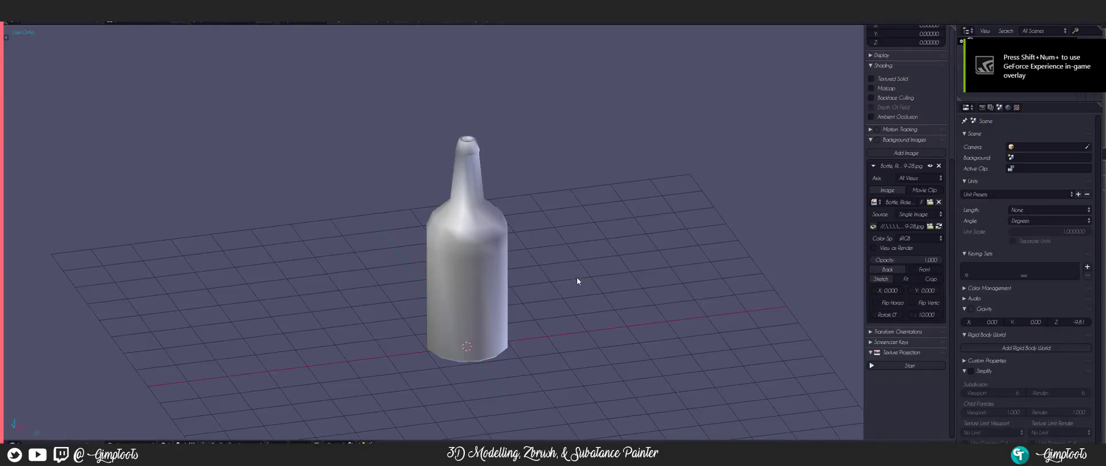
- Unhide the sphere surrounding the bottle and move it to another layer
{"action": "middle_click_drag", "start_coordinate": [509, 212], "coordinate": [512, 254]}
{"action": "scroll", "coordinate": [480, 245], "scroll_direction": "up", "scroll_amount": 4}
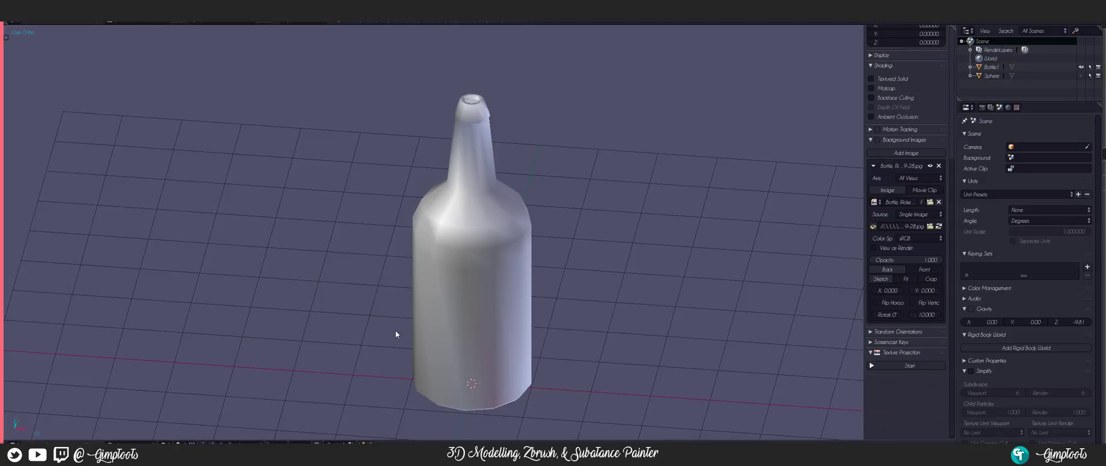
{"action": "key", "text": "alt+h"}
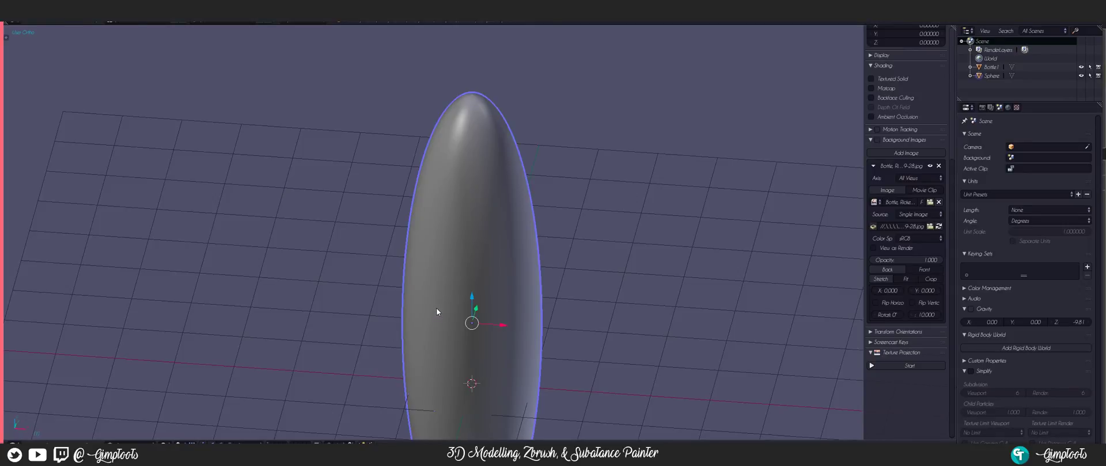
{"action": "right_click", "coordinate": [536, 242]}
{"action": "key", "text": "m"}
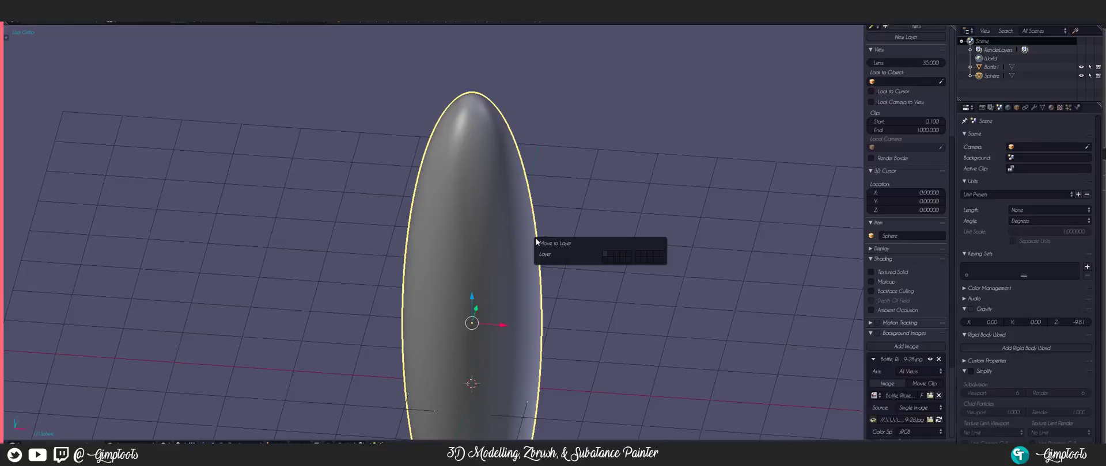
{"action": "key", "text": "m"}
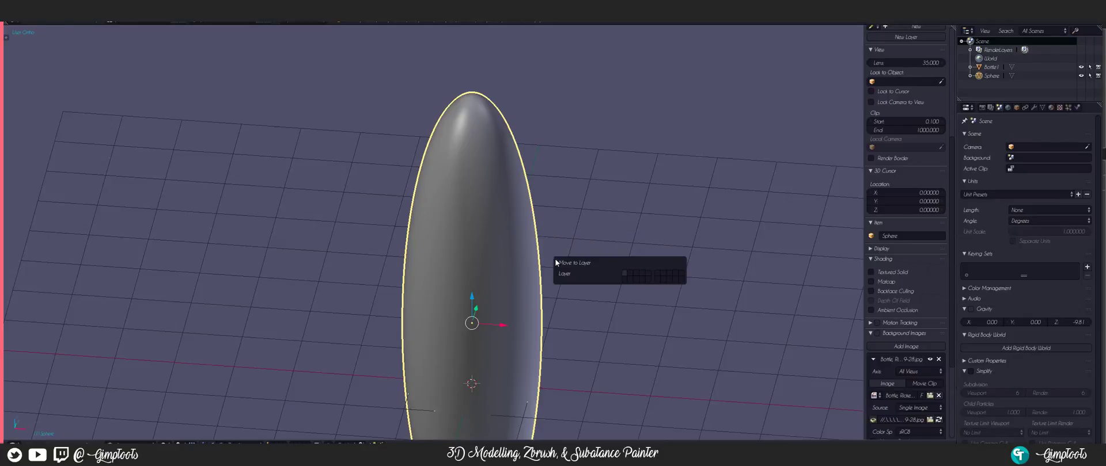
{"action": "left_click", "coordinate": [624, 277]}
- Select the bottle and apply the Unreal Engine scale to the scene with the UE4 Tools add-on
{"action": "scroll", "coordinate": [478, 231], "scroll_direction": "down", "scroll_amount": 5}
{"action": "right_click", "coordinate": [478, 228]}
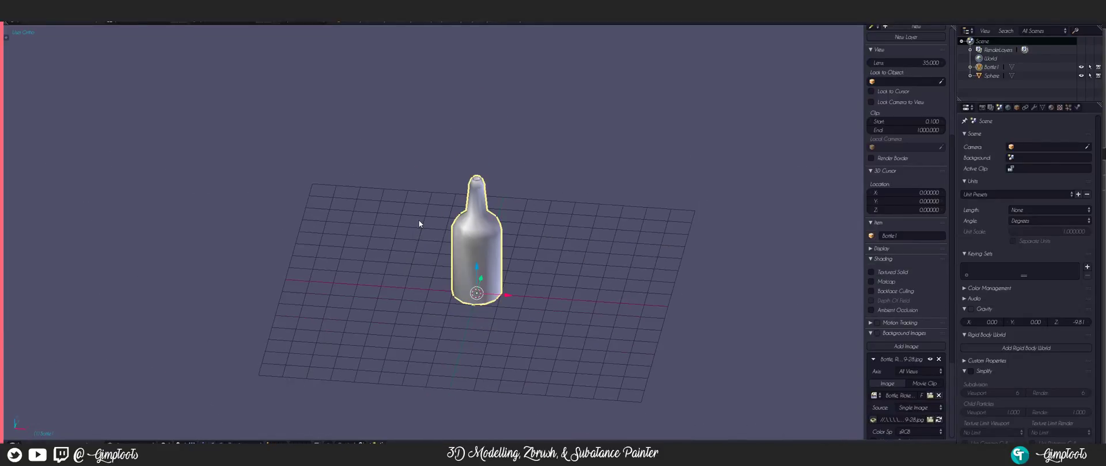
{"action": "key", "text": "t"}
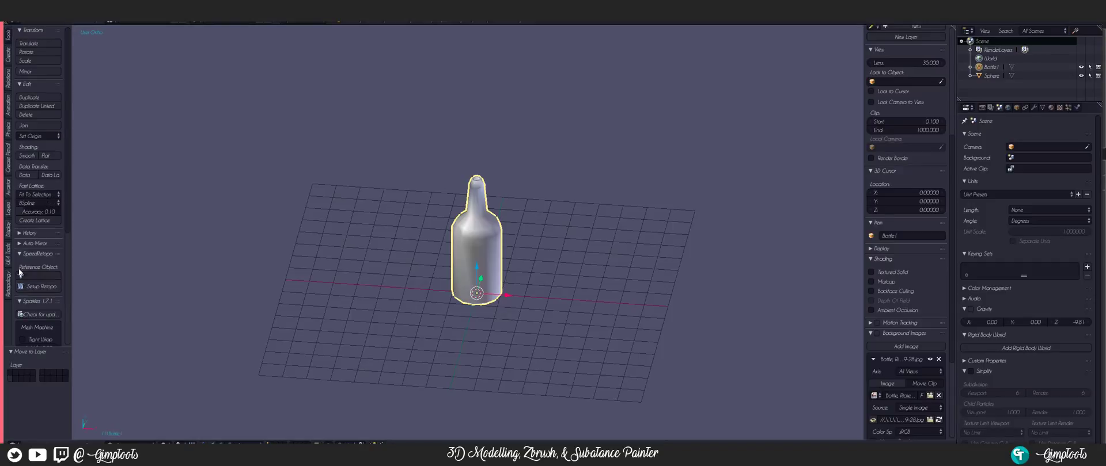
{"action": "left_click", "coordinate": [8, 254]}
{"action": "left_click", "coordinate": [42, 43]}
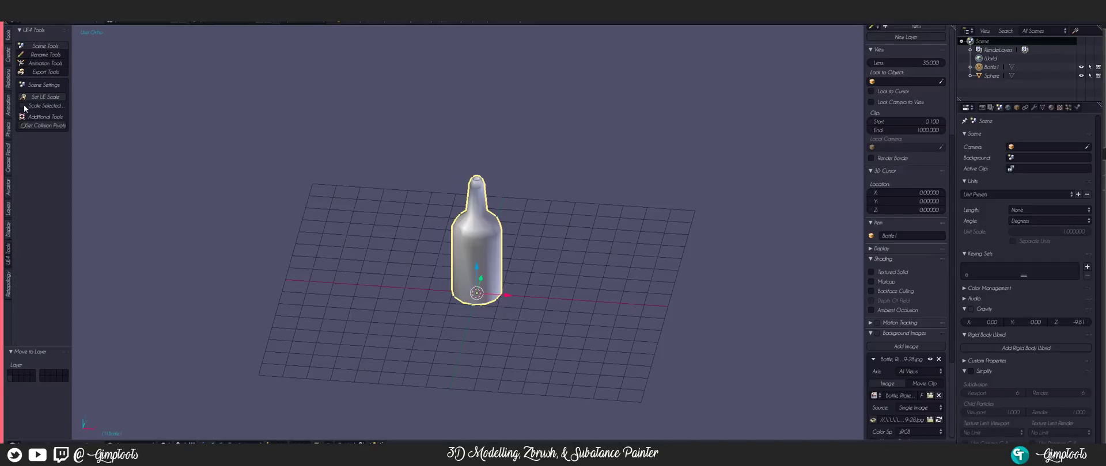
{"action": "left_click", "coordinate": [44, 97]}
- Collapse the background image settings and set the viewport clip end to 100 m
{"action": "scroll", "coordinate": [461, 136], "scroll_direction": "down", "scroll_amount": 8}
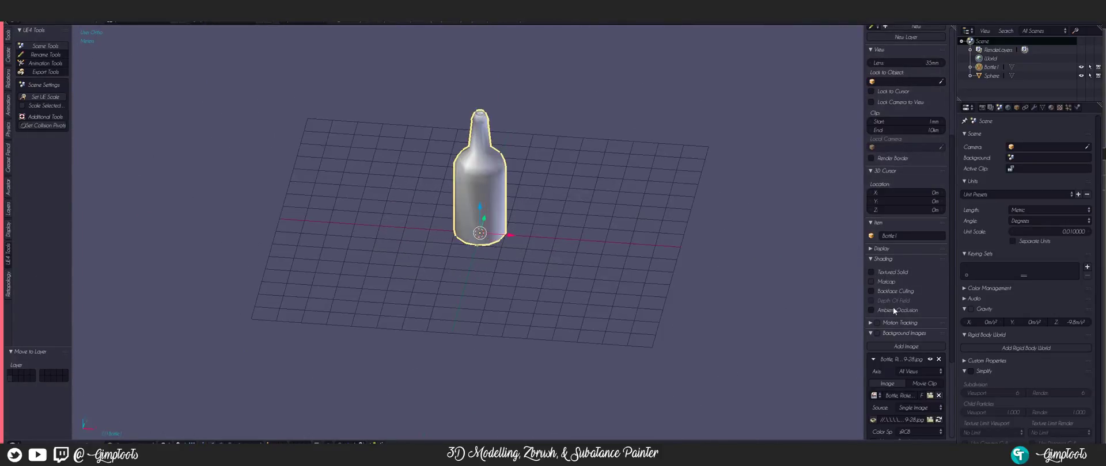
{"action": "left_click", "coordinate": [869, 333]}
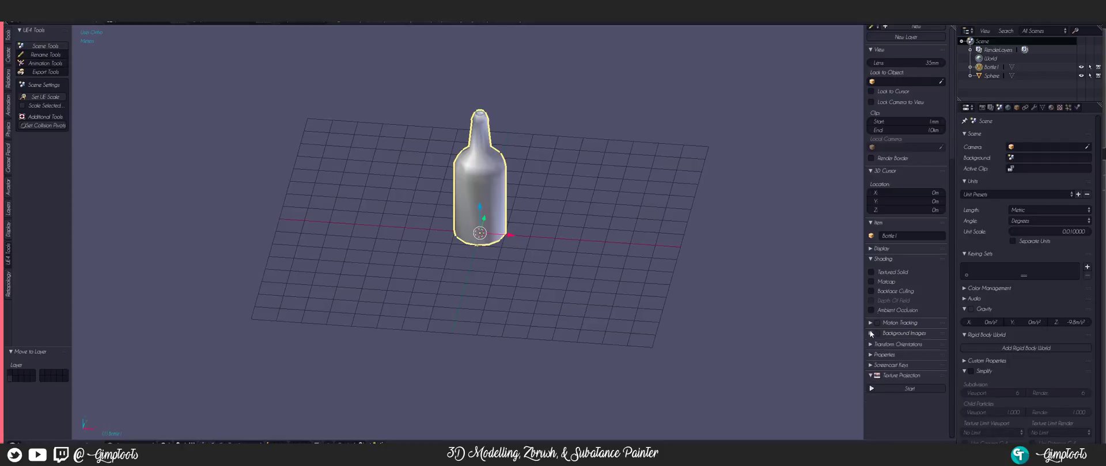
{"action": "left_click", "coordinate": [904, 129]}
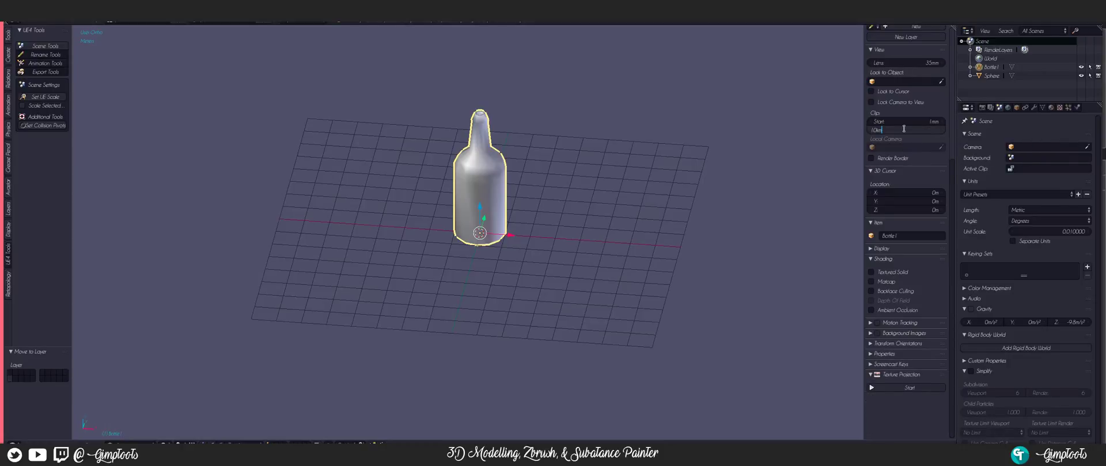
{"action": "type", "text": "100"}
{"action": "key", "text": "Return"}
- Switch to an empty layer and append the HeroTPP rig from the UE4 animation tools as a size reference
{"action": "scroll", "coordinate": [478, 166], "scroll_direction": "up", "scroll_amount": 5}
{"action": "middle_click_drag", "start_coordinate": [535, 160], "coordinate": [402, 373], "text": "shift"}
{"action": "left_click", "coordinate": [272, 445]}
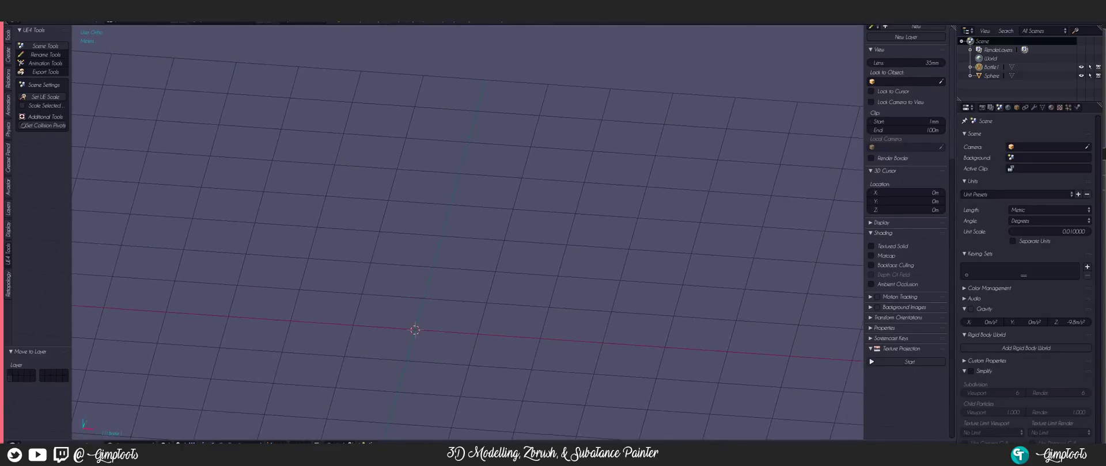
{"action": "scroll", "coordinate": [444, 176], "scroll_direction": "down", "scroll_amount": 5}
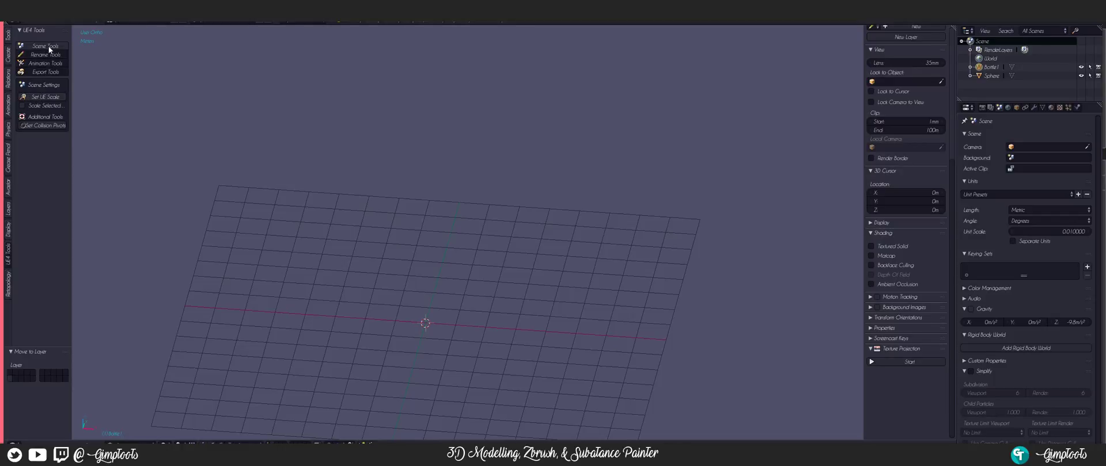
{"action": "left_click", "coordinate": [44, 63]}
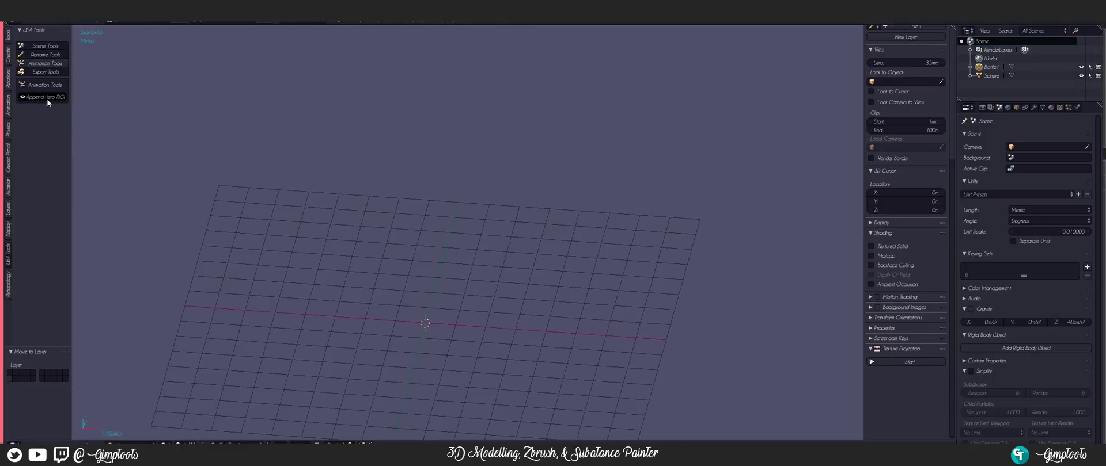
{"action": "left_click", "coordinate": [47, 98]}
{"action": "left_click", "coordinate": [117, 144]}
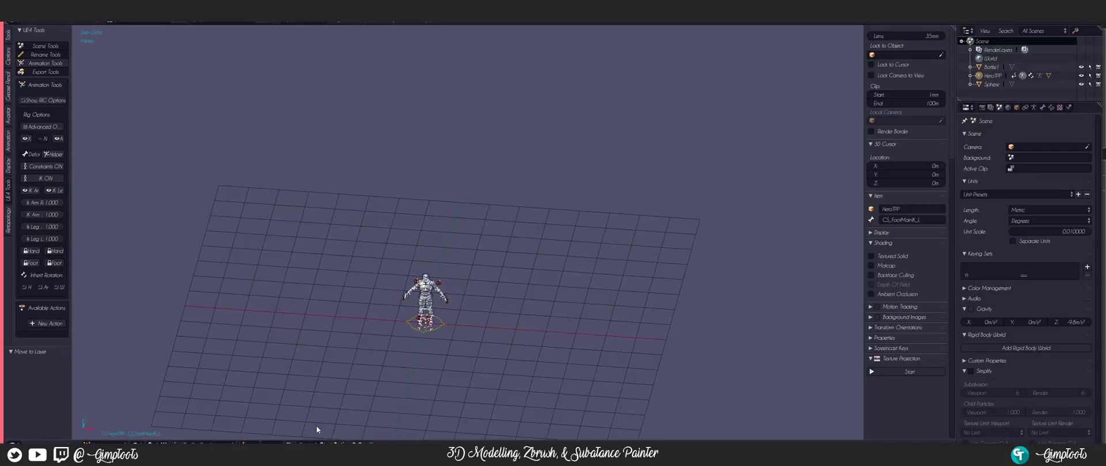
- Show the bottle together with the hero mannequin and scale the bottle down by a factor of about 0.084
{"action": "scroll", "coordinate": [464, 327], "scroll_direction": "up", "scroll_amount": 5}
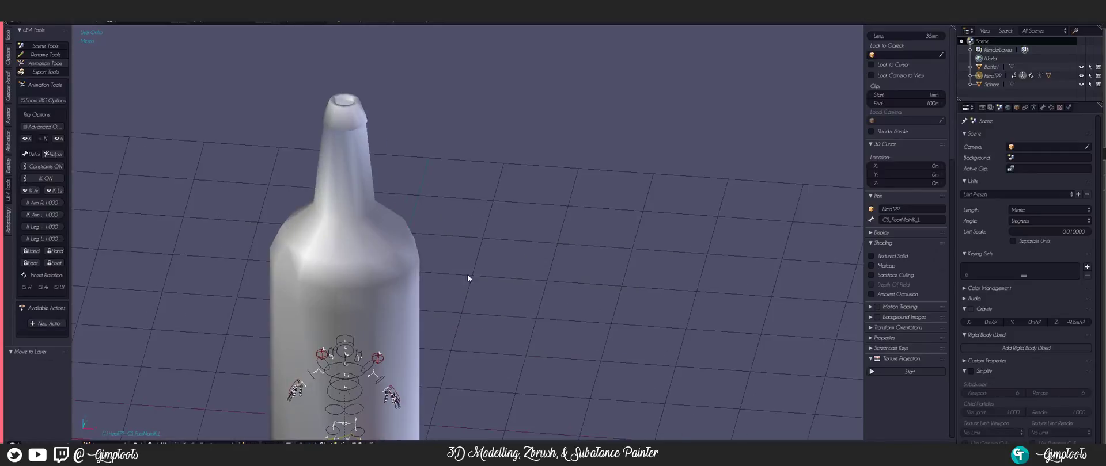
{"action": "middle_click_drag", "start_coordinate": [467, 275], "coordinate": [529, 136], "text": "shift"}
{"action": "right_click", "coordinate": [448, 106]}
{"action": "scroll", "coordinate": [614, 146], "scroll_direction": "down", "scroll_amount": 1}
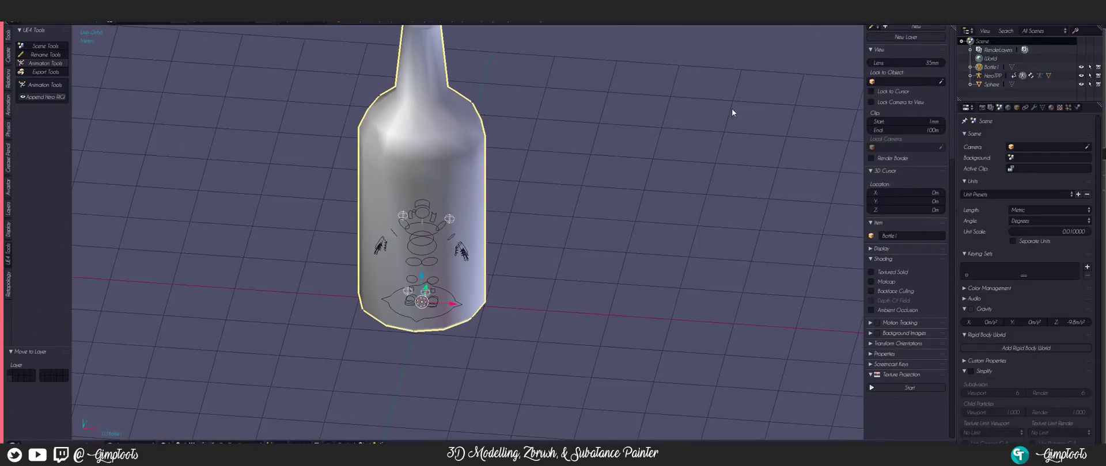
{"action": "scroll", "coordinate": [732, 109], "scroll_direction": "down", "scroll_amount": 3}
{"action": "key", "text": "s"}
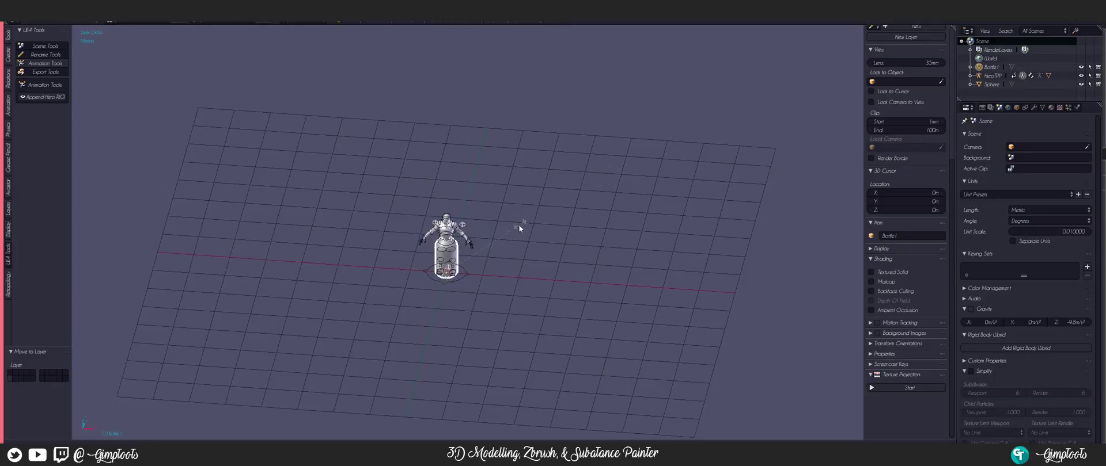
{"action": "left_click", "coordinate": [470, 257]}
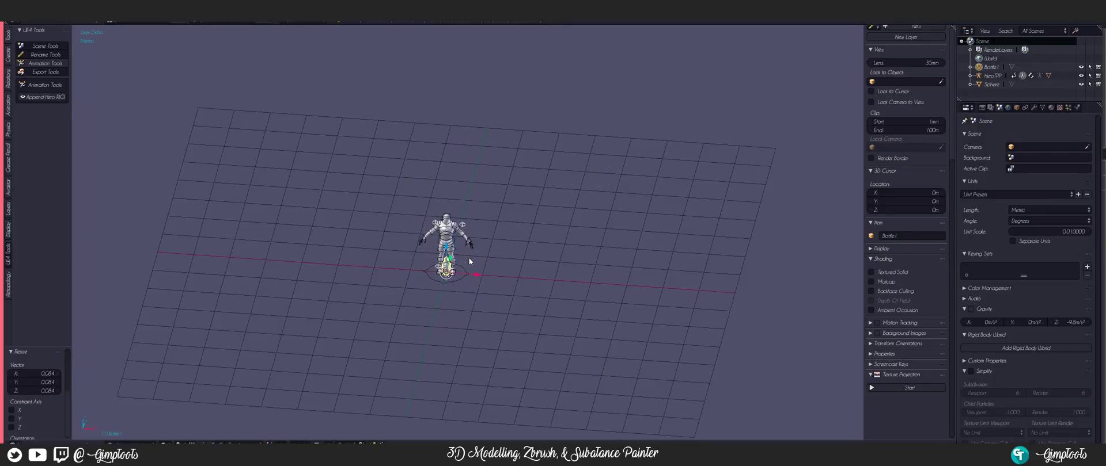
- Scale the bottle down further by about 0.614 against the mannequin's legs and show only the bottle's layer
{"action": "scroll", "coordinate": [464, 277], "scroll_direction": "up", "scroll_amount": 7}
{"action": "key", "text": "KP_1"}
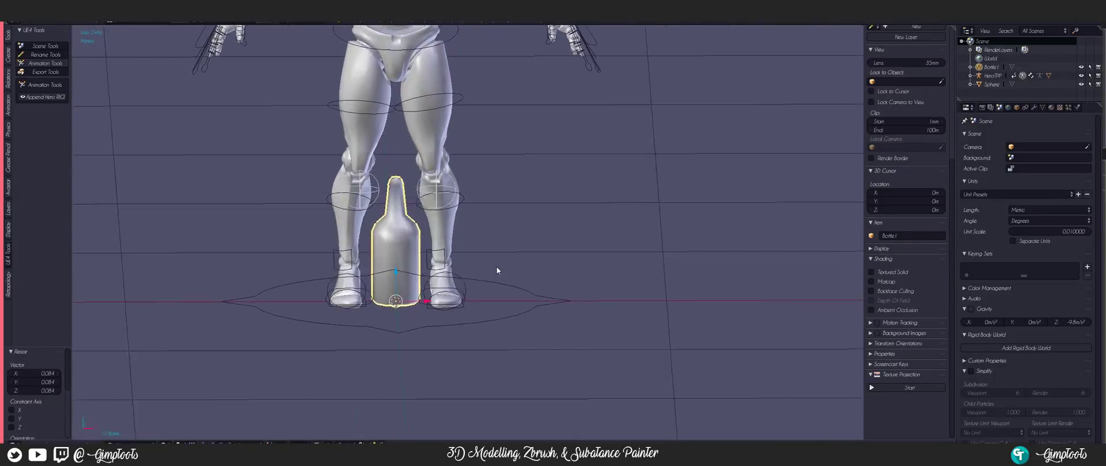
{"action": "scroll", "coordinate": [506, 247], "scroll_direction": "up", "scroll_amount": 3}
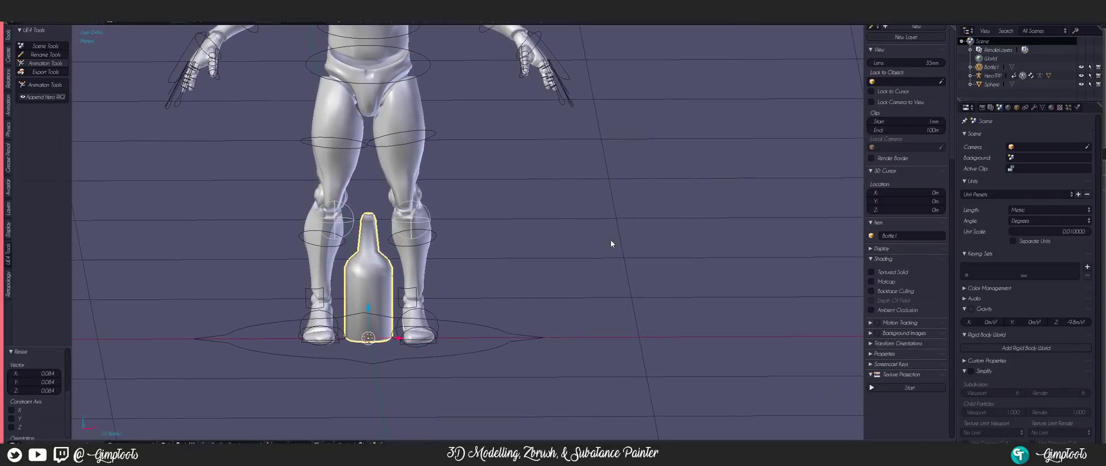
{"action": "key", "text": "s"}
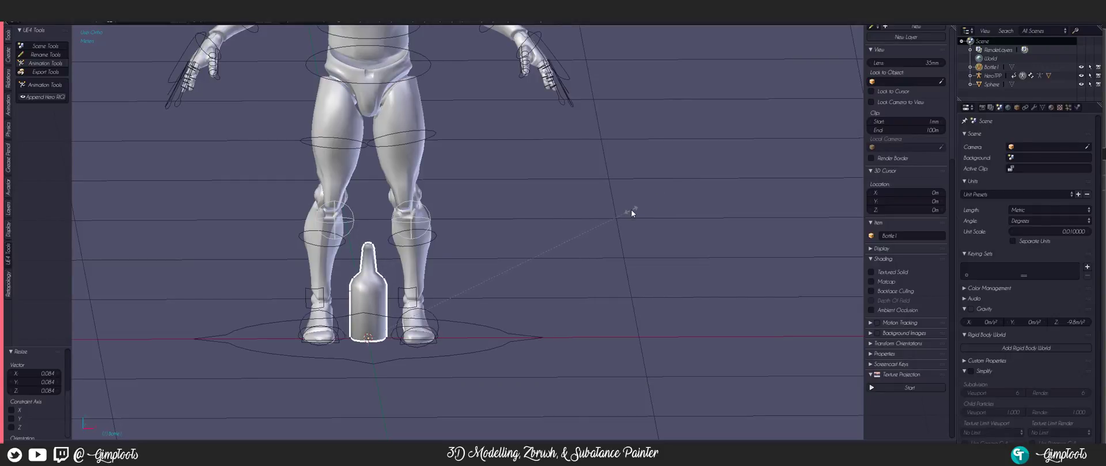
{"action": "left_click", "coordinate": [579, 235]}
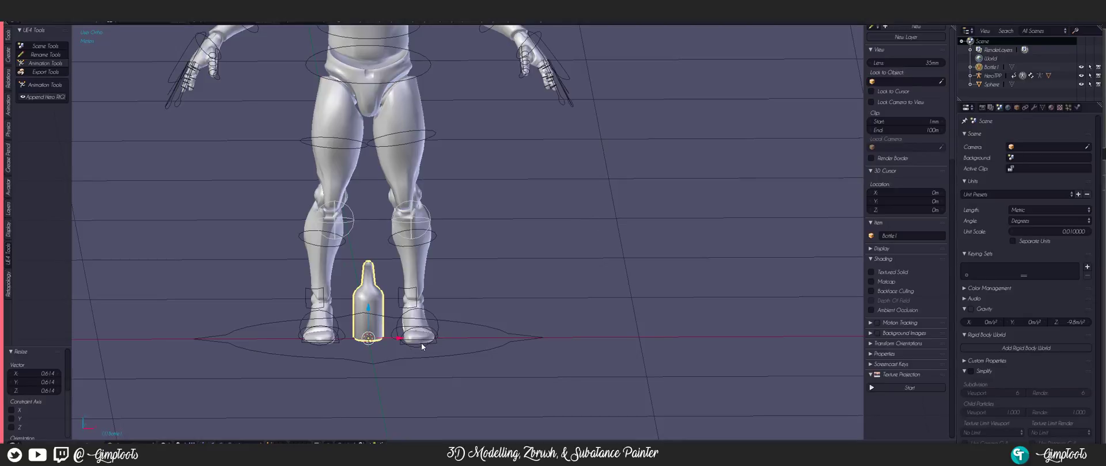
{"action": "key", "text": "1"}
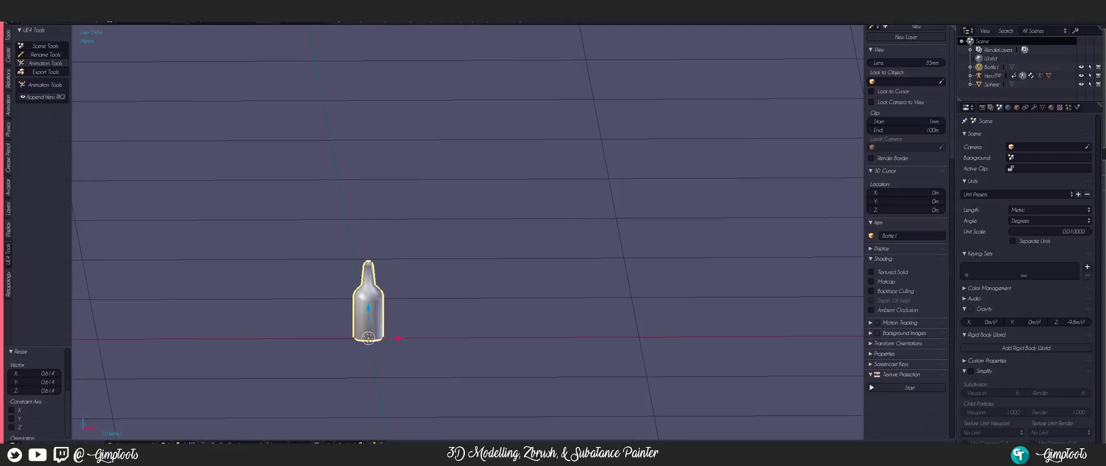
- Apply the rotation and scale transforms to the scaled-down bottle
{"action": "scroll", "coordinate": [358, 340], "scroll_direction": "up", "scroll_amount": 5}
{"action": "middle_click_drag", "start_coordinate": [360, 343], "coordinate": [490, 194], "text": "shift"}
{"action": "scroll", "coordinate": [383, 241], "scroll_direction": "down", "scroll_amount": 4}
{"action": "middle_click_drag", "start_coordinate": [383, 242], "coordinate": [371, 236]}
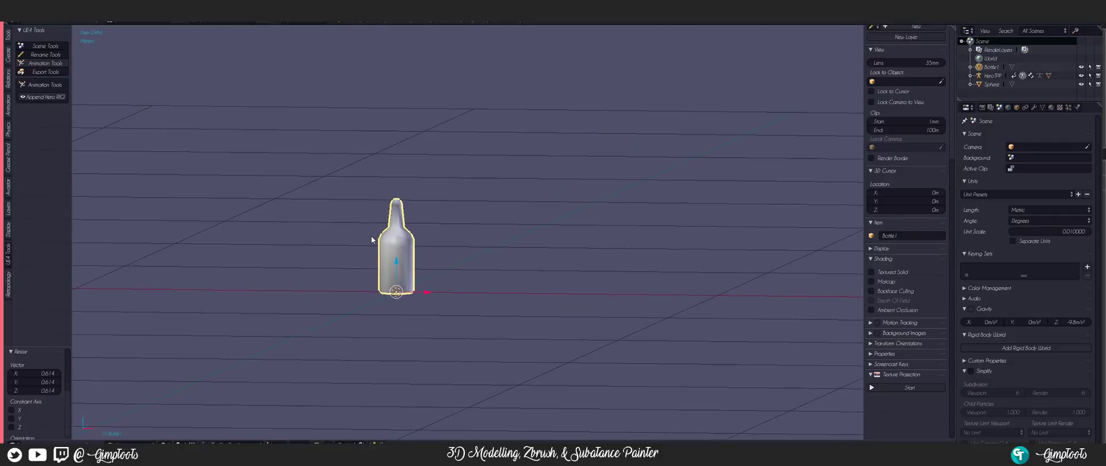
{"action": "key", "text": "ctrl+a"}
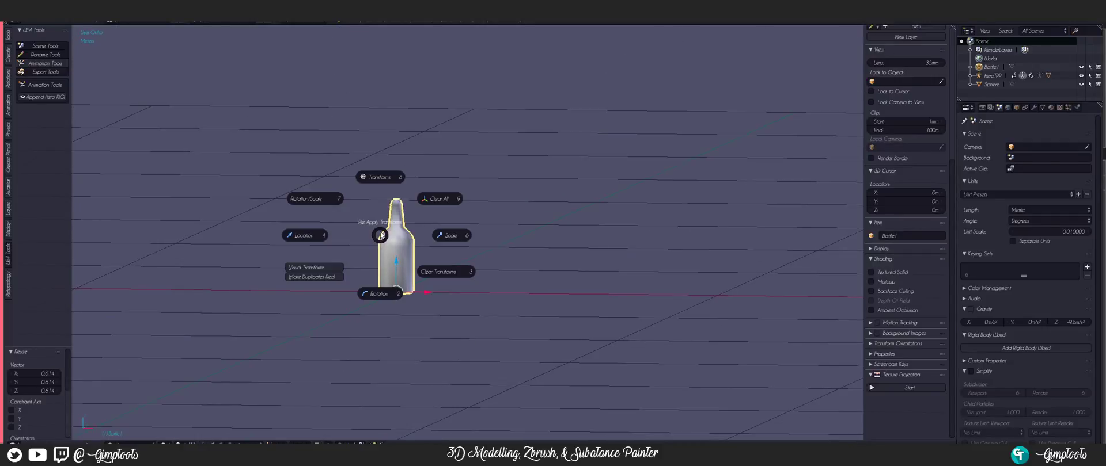
{"action": "left_click", "coordinate": [323, 199]}
- Export the bottle as an FBX named Bottle1 into the Mesh folder
{"action": "key", "text": "ctrl+s"}
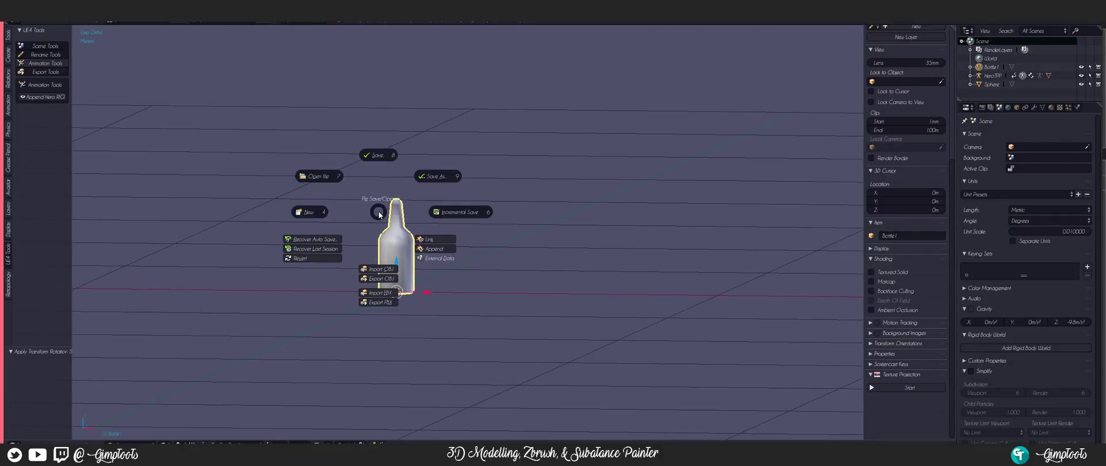
{"action": "left_click", "coordinate": [380, 301]}
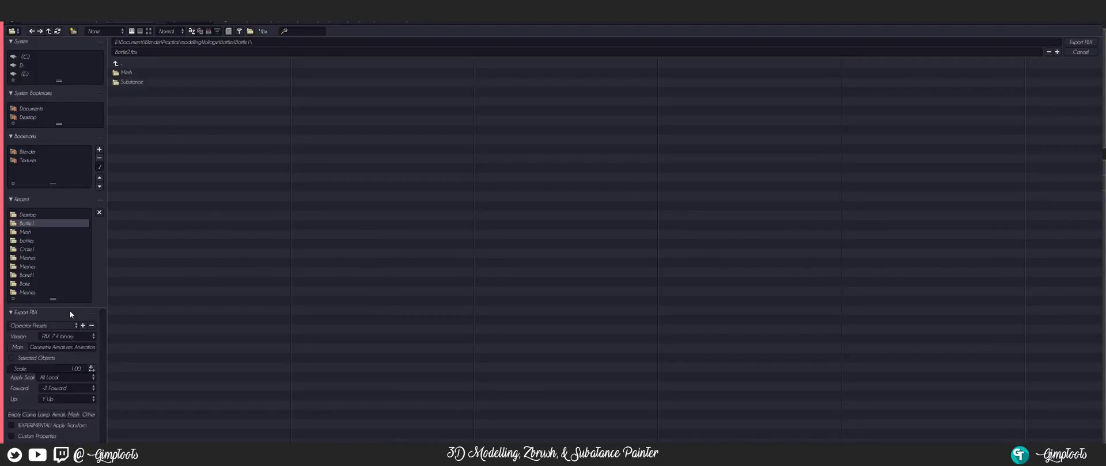
{"action": "left_click", "coordinate": [132, 73]}
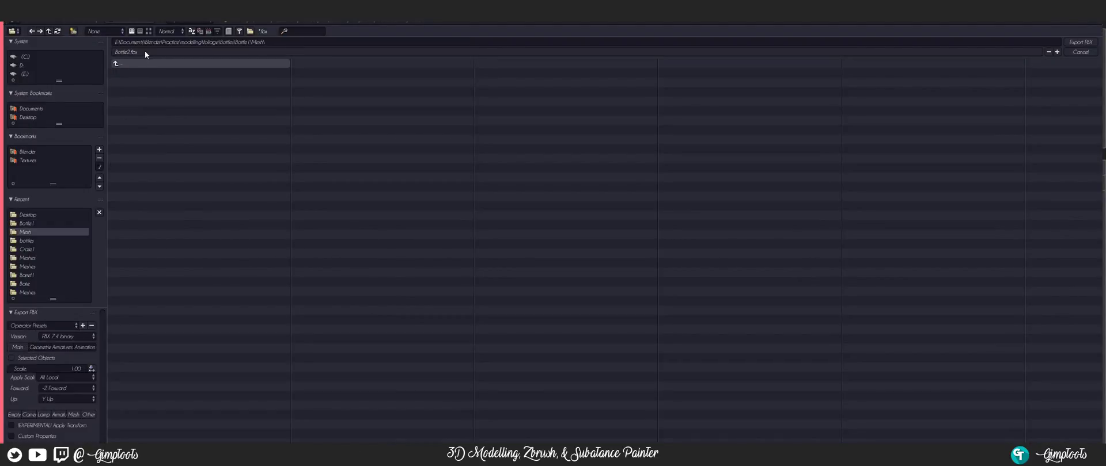
{"action": "key", "text": "BackSpace"}
{"action": "key", "text": "Return"}
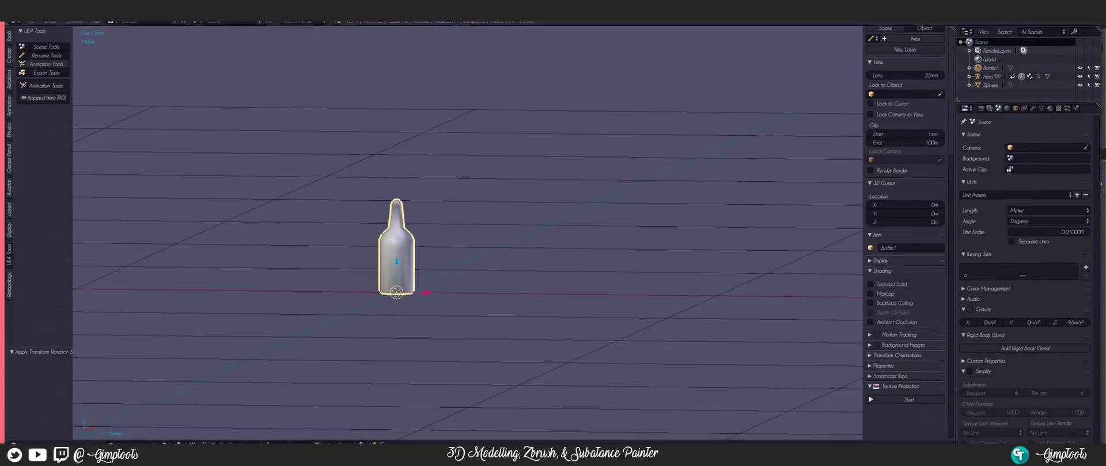
- Switch to Unreal Editor, create a Bottles folder inside Content > Models, and open it
{"action": "key", "text": "alt+Tab"}
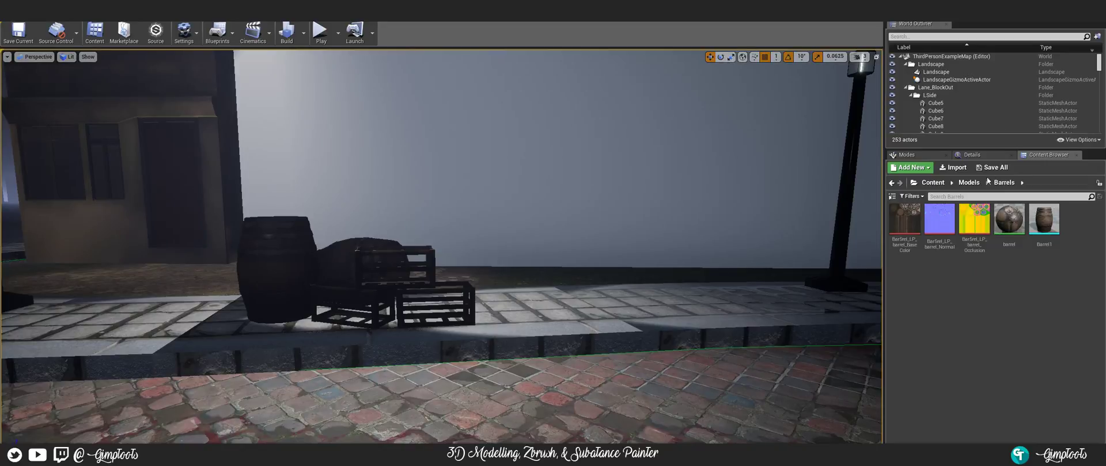
{"action": "left_click", "coordinate": [968, 183]}
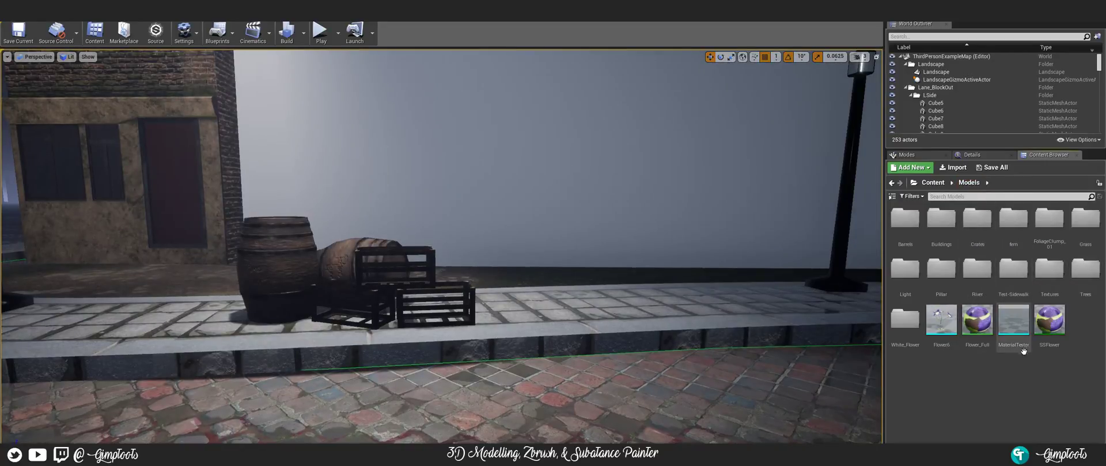
{"action": "right_click", "coordinate": [916, 386]}
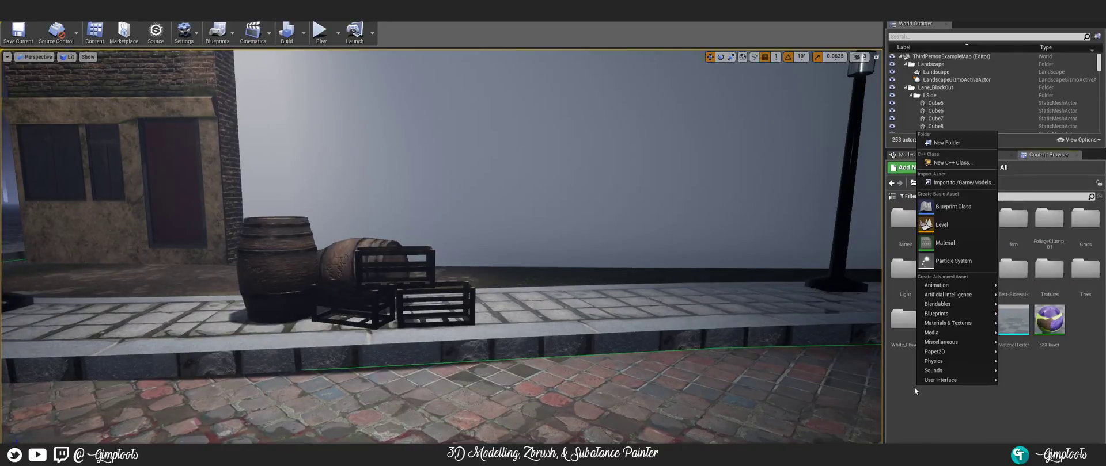
{"action": "left_click", "coordinate": [936, 143]}
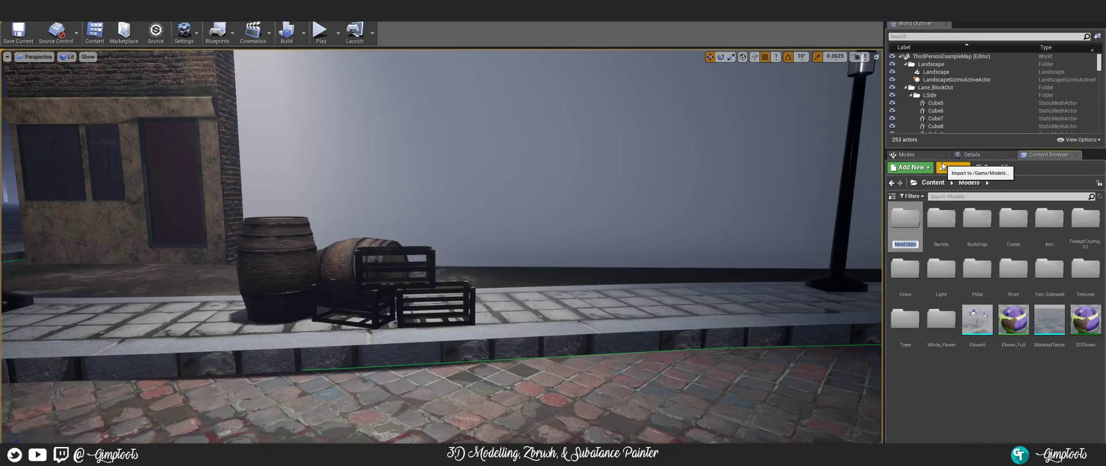
{"action": "type", "text": "Bottles"}
{"action": "key", "text": "Return"}
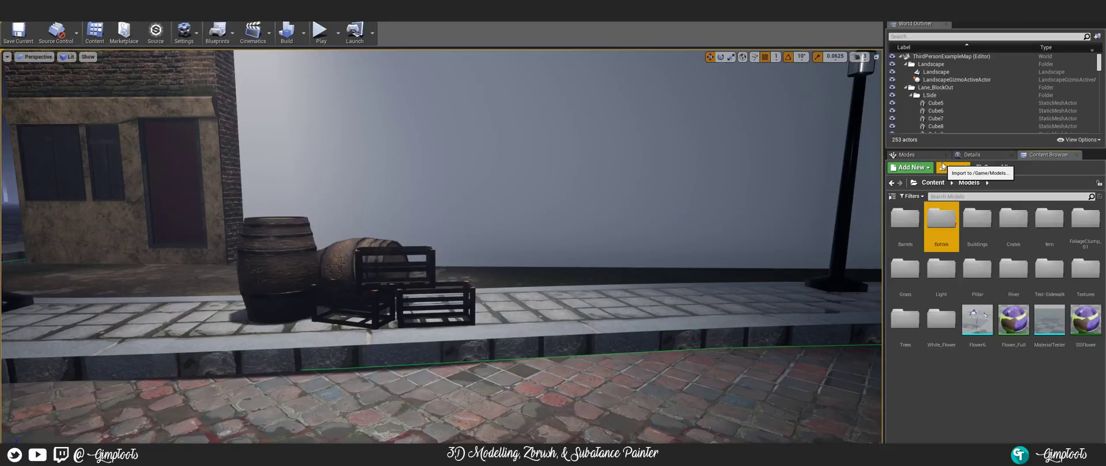
{"action": "double_click", "coordinate": [942, 221]}
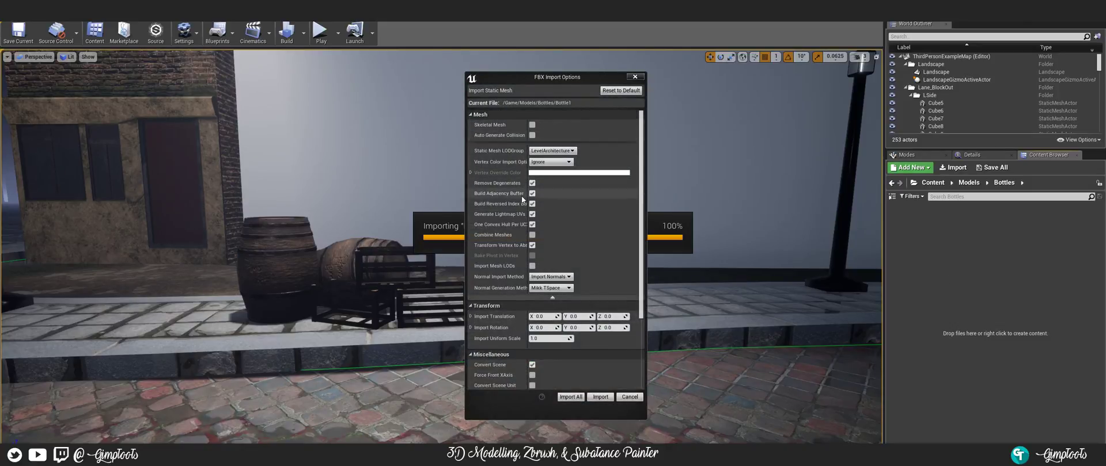
- Import the Bottle1 FBX and its BaseColor, Normal, OcclusionRoughnessMetallic and Opacity textures into the Bottles folder and save the assets
{"action": "left_click", "coordinate": [570, 397]}
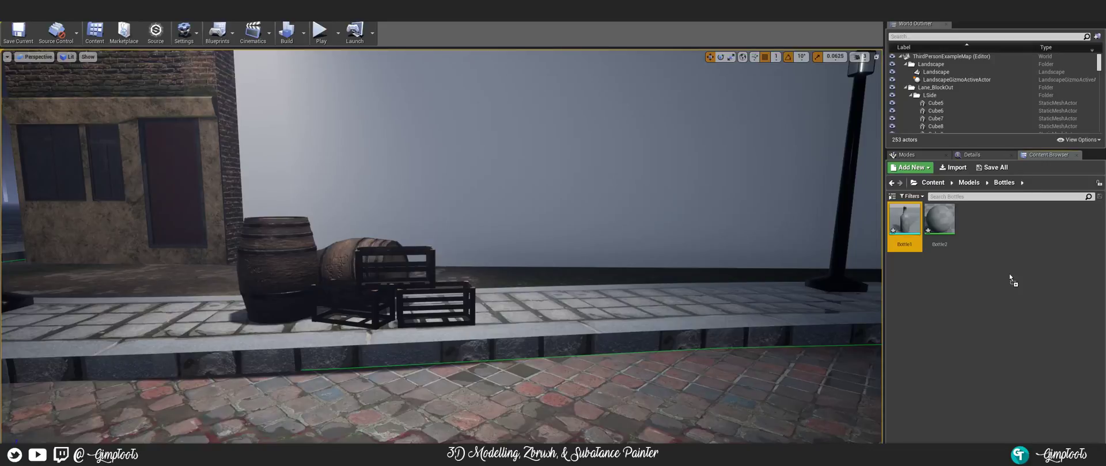
{"action": "left_click_drag", "start_coordinate": [1008, 290], "coordinate": [1008, 289]}
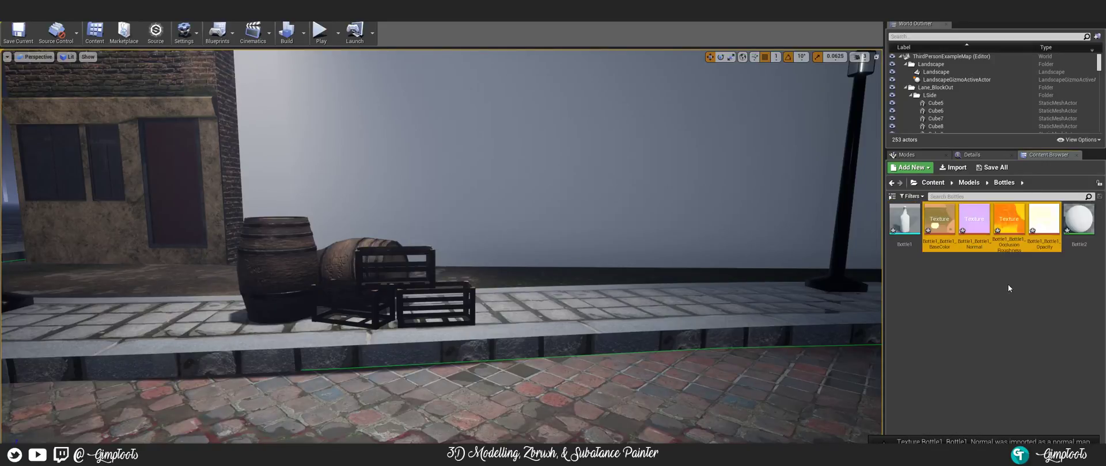
{"action": "left_click", "coordinate": [905, 453]}
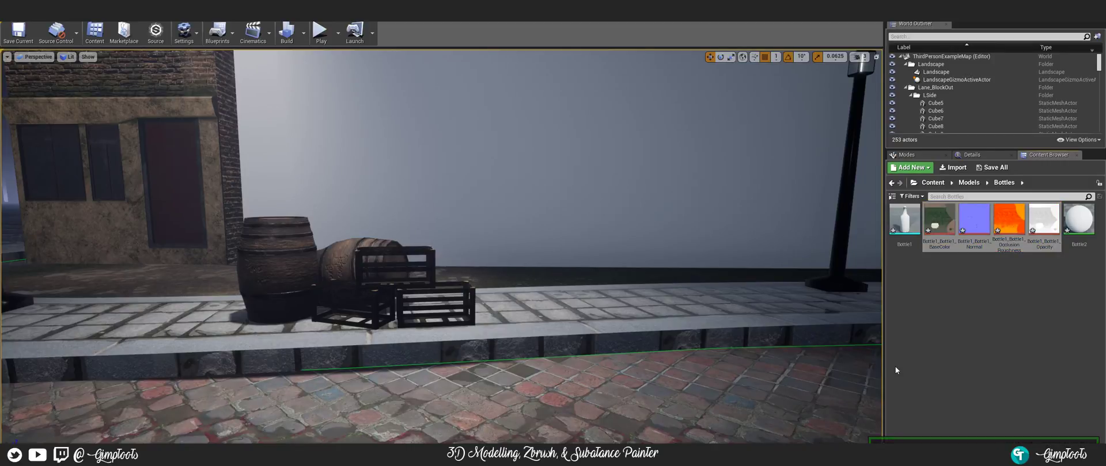
{"action": "left_click", "coordinate": [967, 217]}
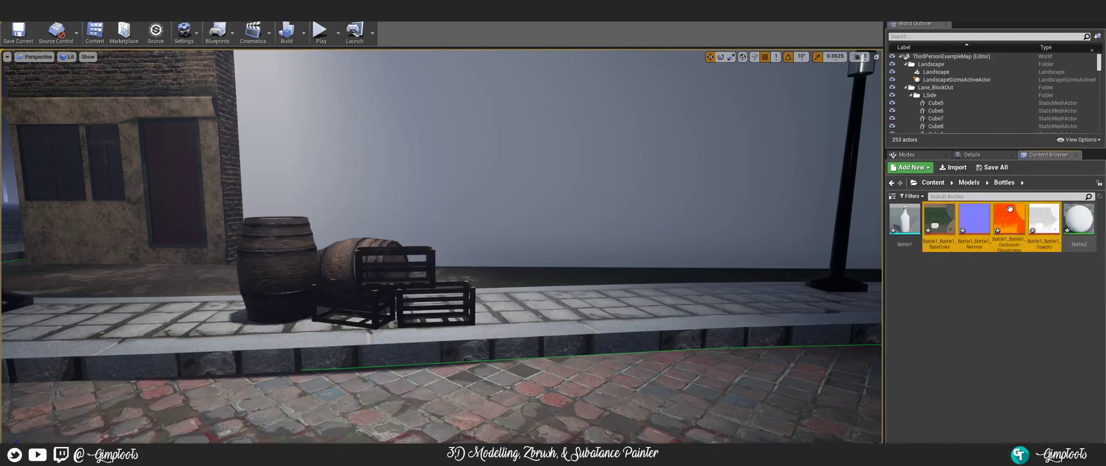
{"action": "left_click", "coordinate": [12, 12]}
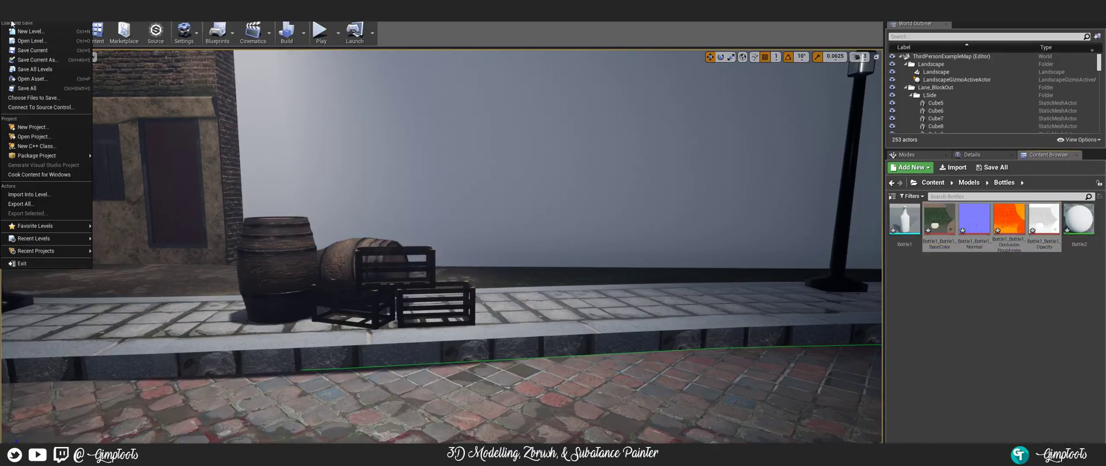
{"action": "left_click", "coordinate": [34, 80]}
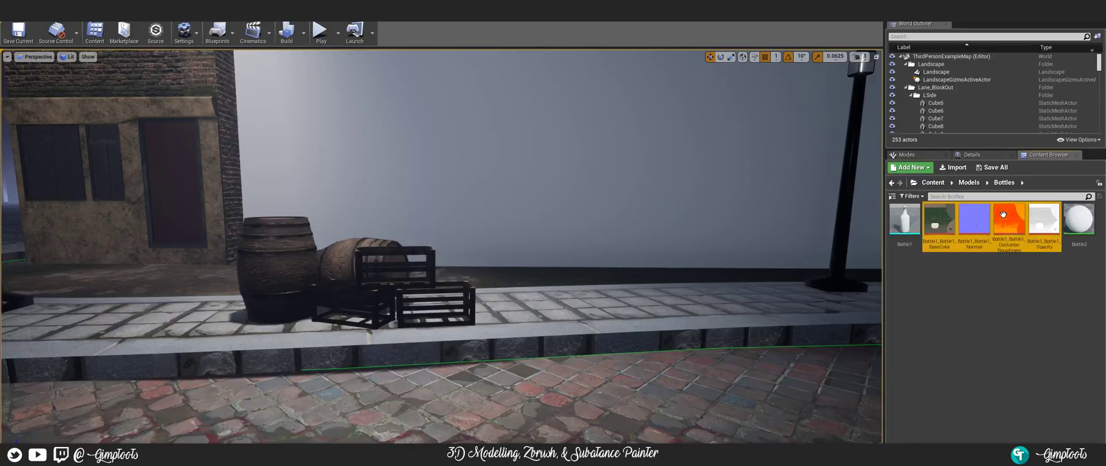
- Open the Bottle2 material in a smaller window, add all four bottle textures to its graph, and maximize the window
{"action": "double_click", "coordinate": [1082, 220]}
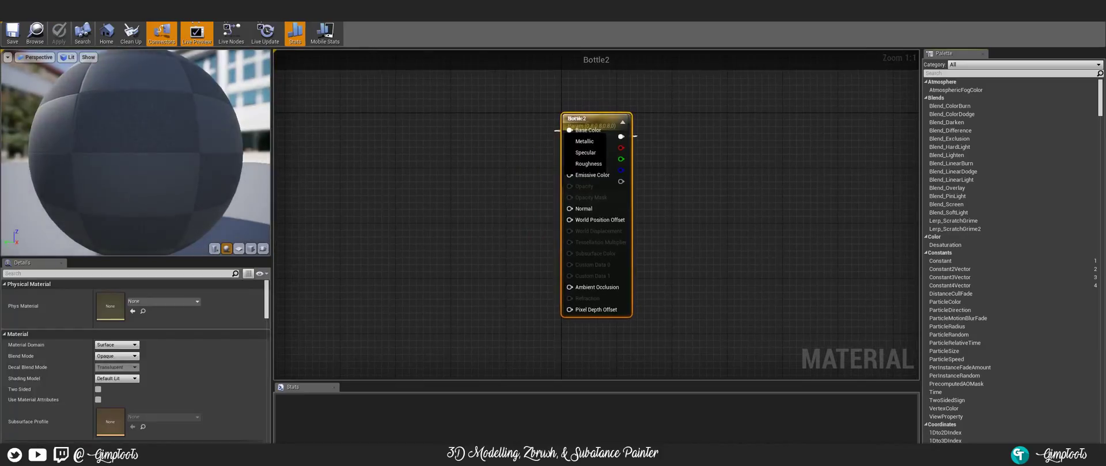
{"action": "left_click_drag", "start_coordinate": [38, 6], "coordinate": [195, 115]}
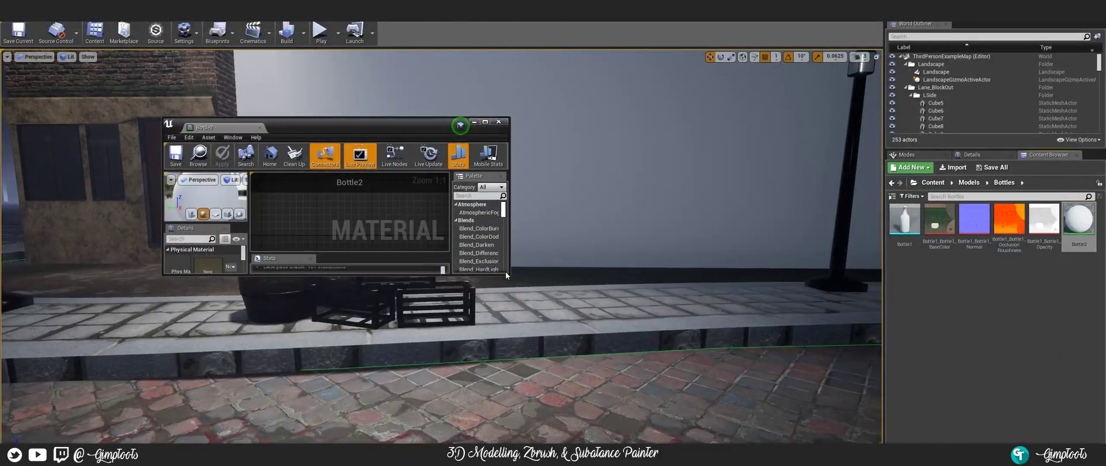
{"action": "left_click", "coordinate": [511, 275]}
{"action": "left_click_drag", "start_coordinate": [511, 274], "coordinate": [710, 444]}
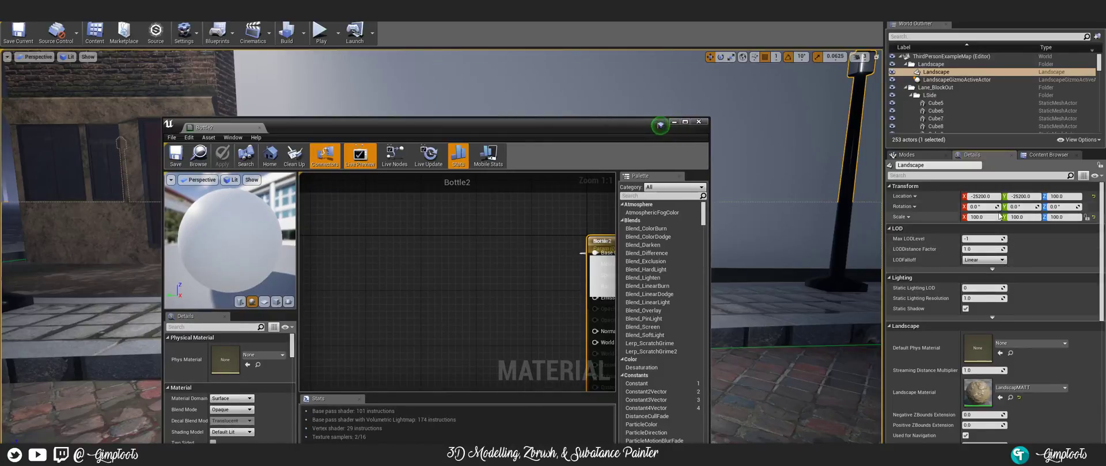
{"action": "left_click", "coordinate": [1046, 155]}
{"action": "left_click", "coordinate": [938, 221]}
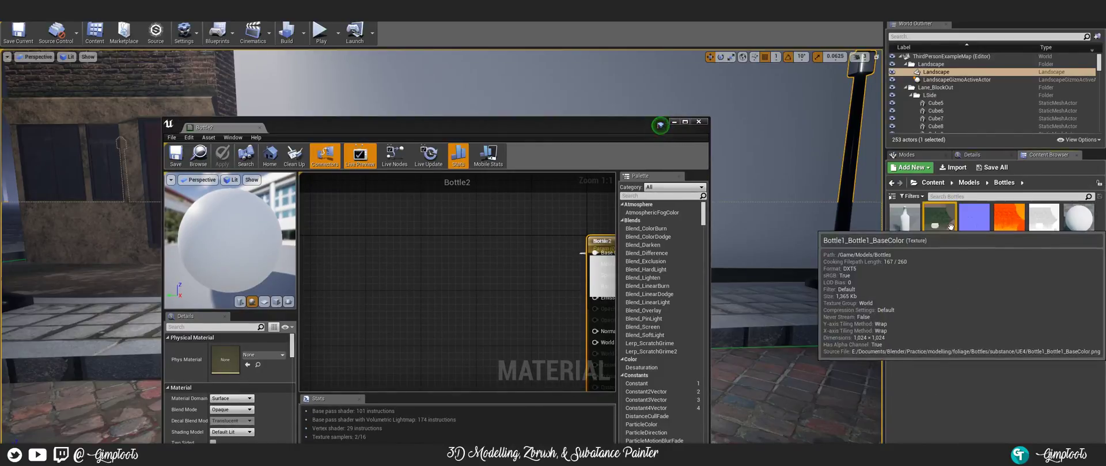
{"action": "left_click", "coordinate": [973, 222], "text": "ctrl"}
{"action": "left_click", "coordinate": [1006, 224], "text": "ctrl"}
{"action": "left_click", "coordinate": [1043, 220], "text": "ctrl"}
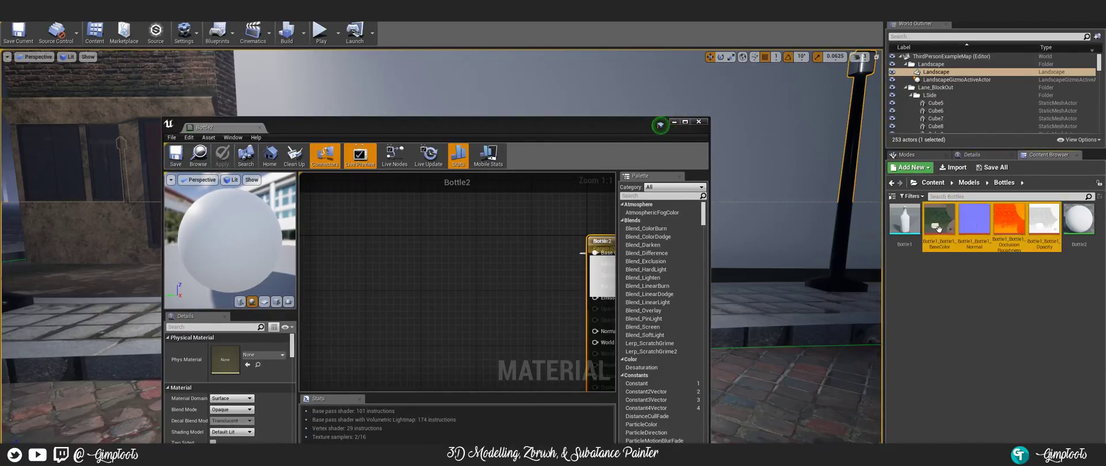
{"action": "left_click_drag", "start_coordinate": [1043, 220], "coordinate": [369, 231]}
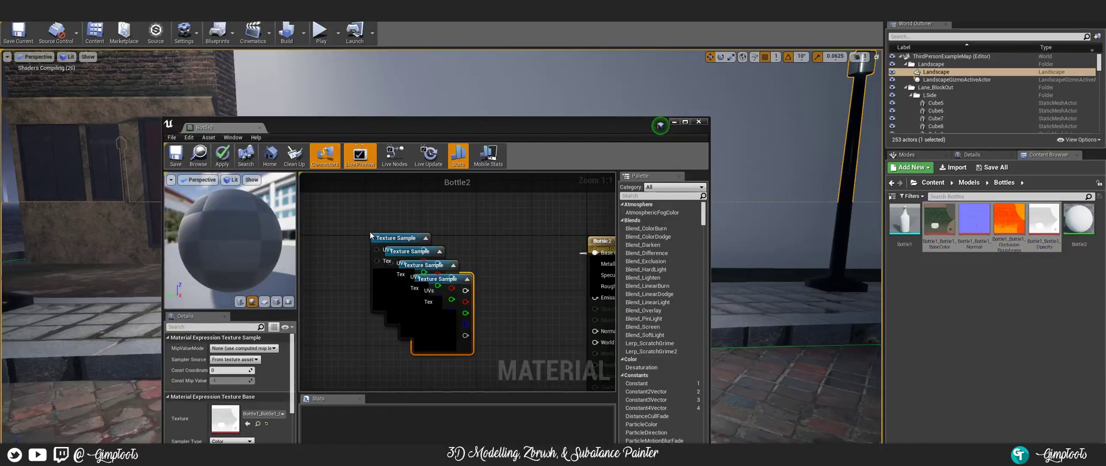
{"action": "left_click", "coordinate": [685, 122]}
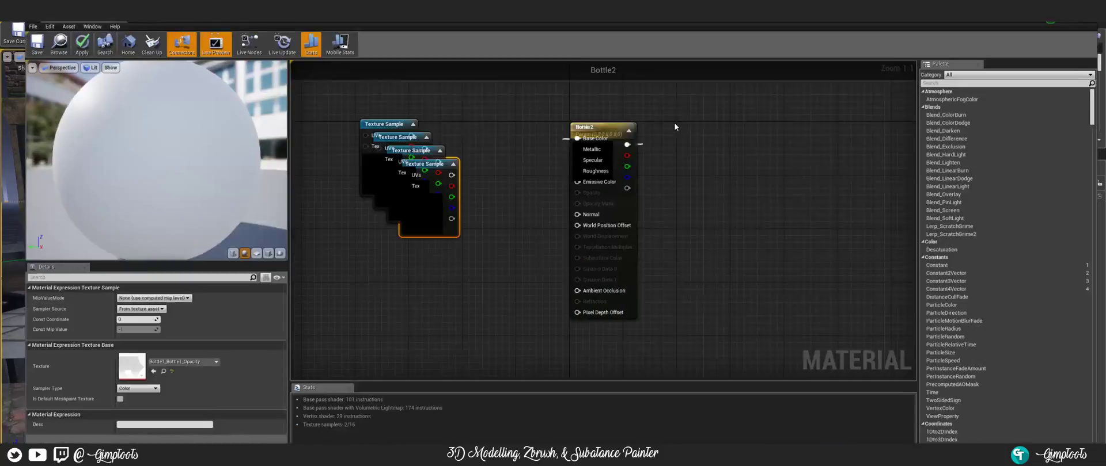
- Delete the default color parameter and connect the BaseColor texture to the material's Base Color
{"action": "left_click_drag", "start_coordinate": [609, 119], "coordinate": [726, 125]}
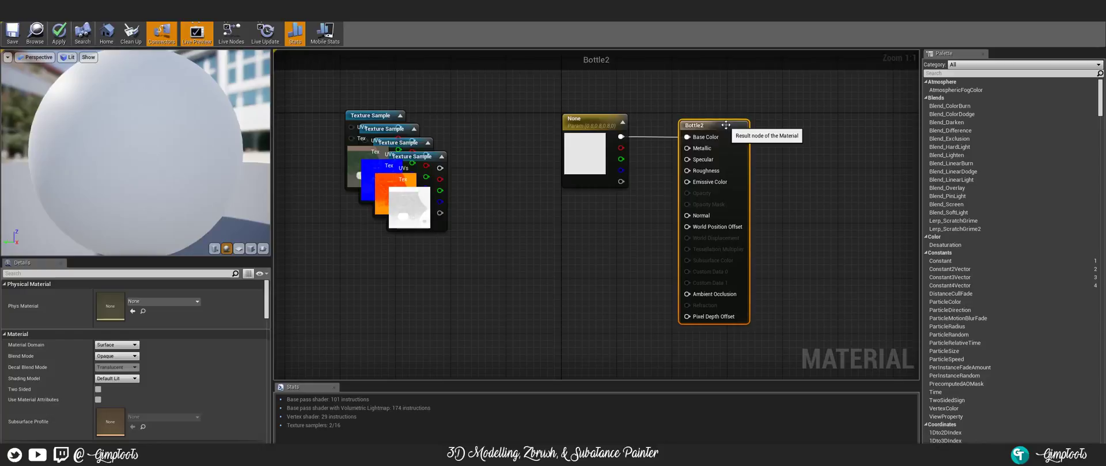
{"action": "left_click", "coordinate": [591, 123]}
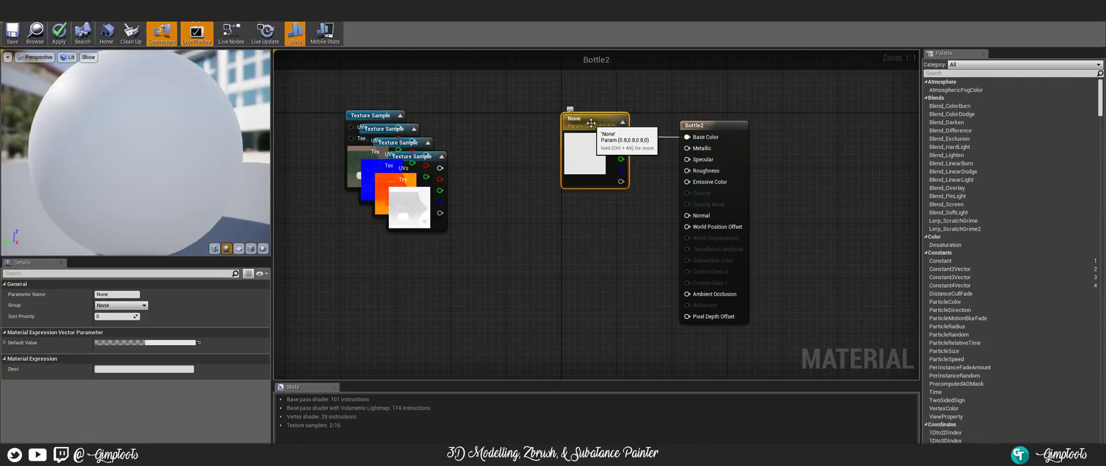
{"action": "key", "text": "Delete"}
{"action": "left_click_drag", "start_coordinate": [387, 116], "coordinate": [686, 137]}
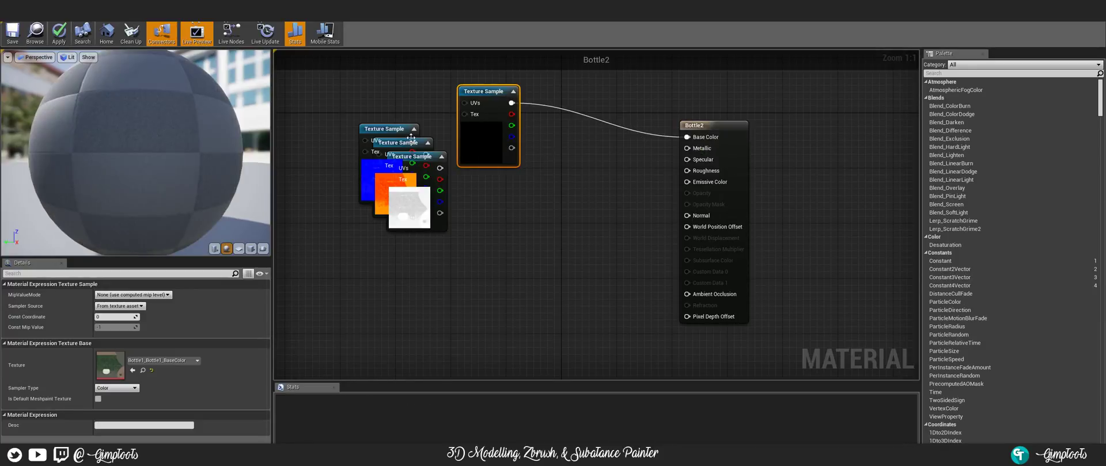
- Connect the OcclusionRoughnessMetallic texture's red channel to Ambient Occlusion, green to Roughness, and blue to Metallic
{"action": "left_click_drag", "start_coordinate": [418, 154], "coordinate": [420, 269]}
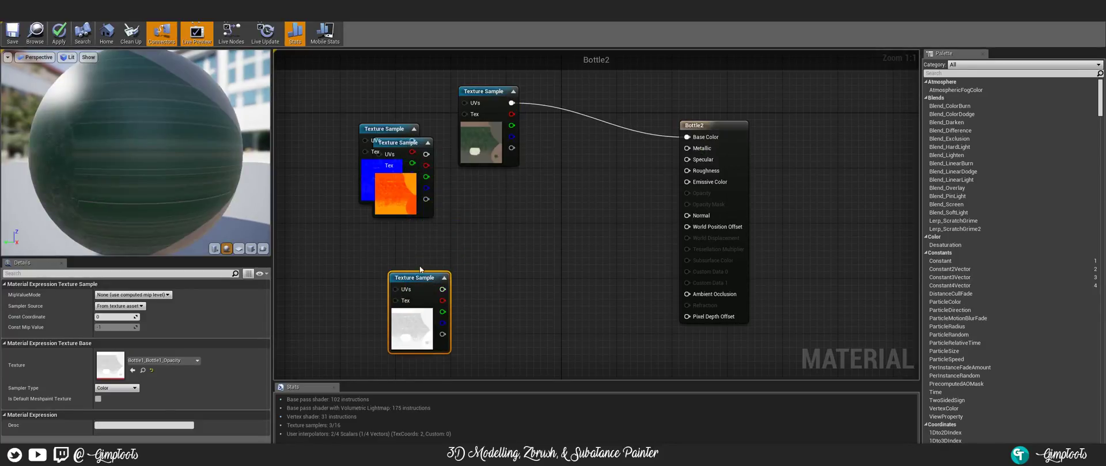
{"action": "left_click_drag", "start_coordinate": [401, 144], "coordinate": [688, 295]}
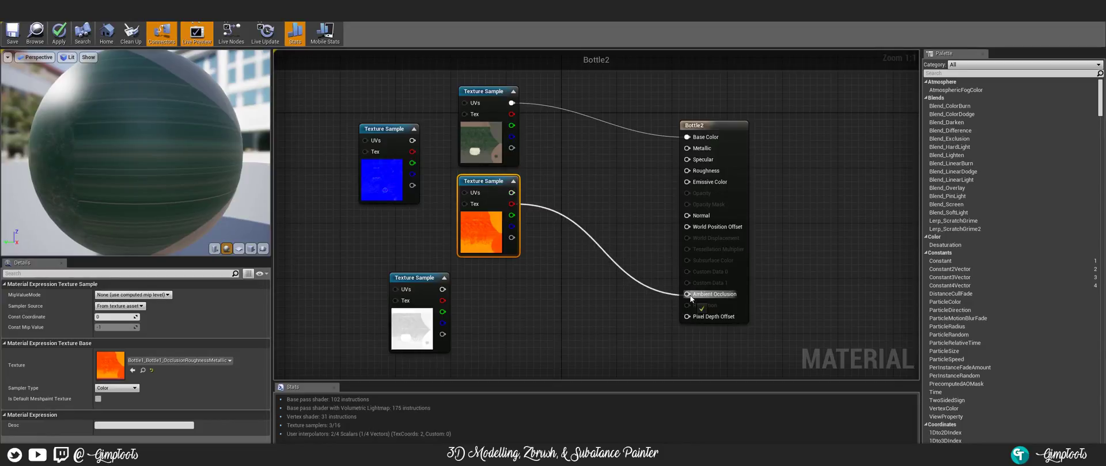
{"action": "left_click_drag", "start_coordinate": [511, 215], "coordinate": [686, 171]}
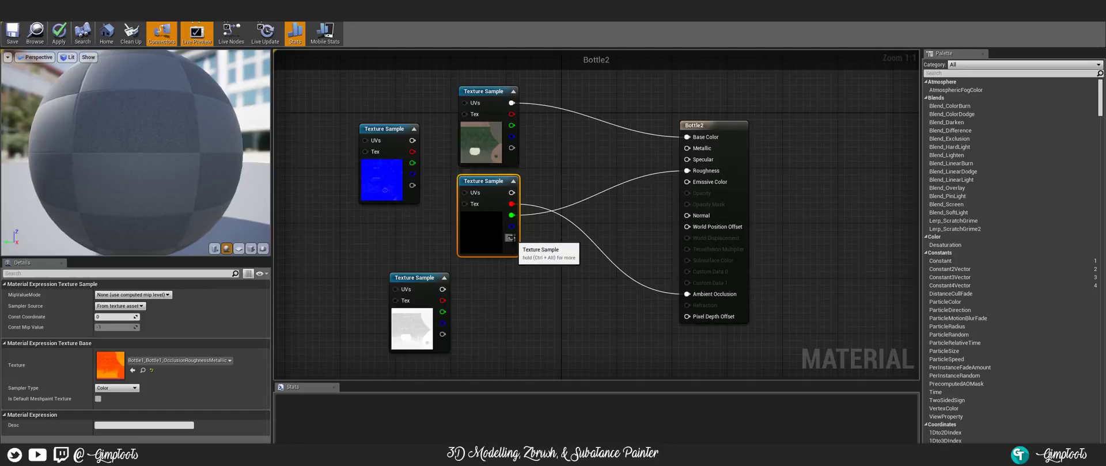
{"action": "left_click_drag", "start_coordinate": [511, 226], "coordinate": [691, 153]}
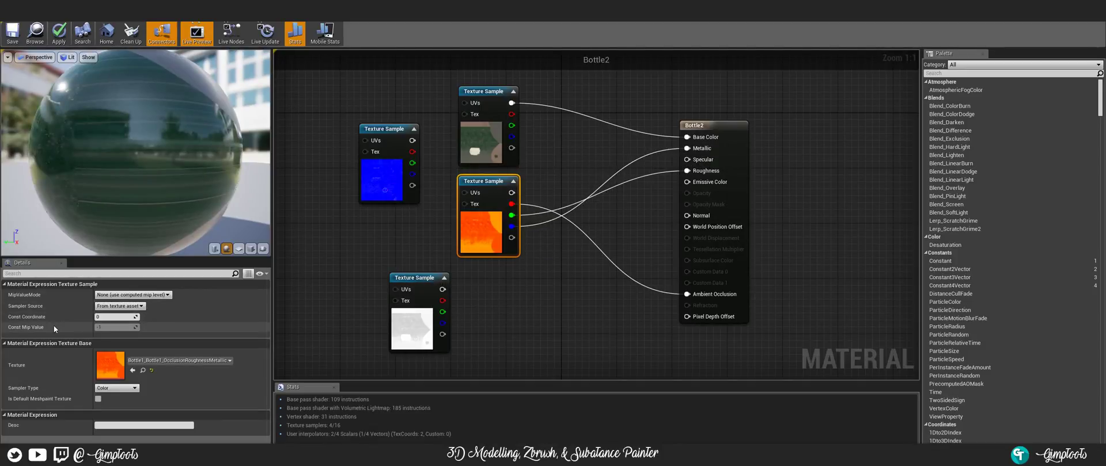
- Set the material's blend mode to Masked and connect the Opacity texture to Opacity Mask
{"action": "left_click", "coordinate": [740, 136]}
{"action": "left_click", "coordinate": [121, 356]}
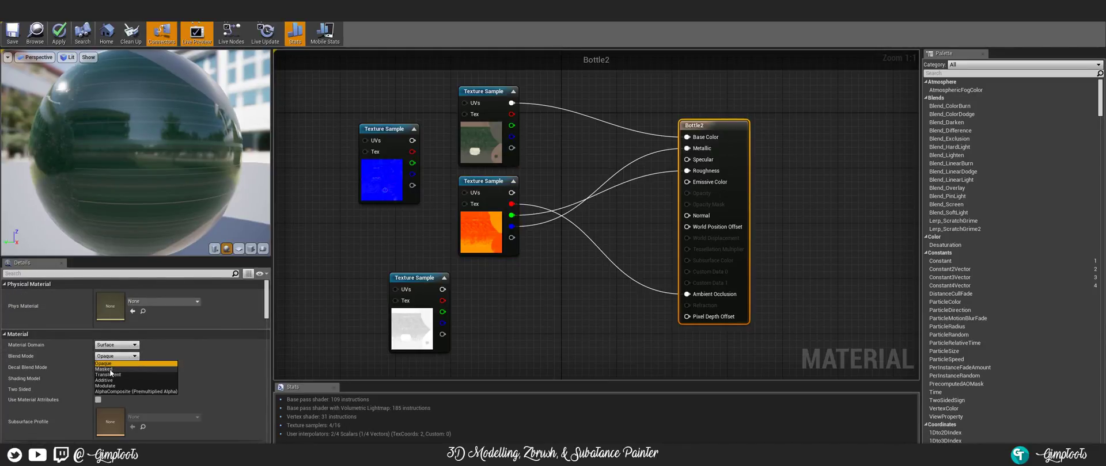
{"action": "left_click", "coordinate": [105, 369]}
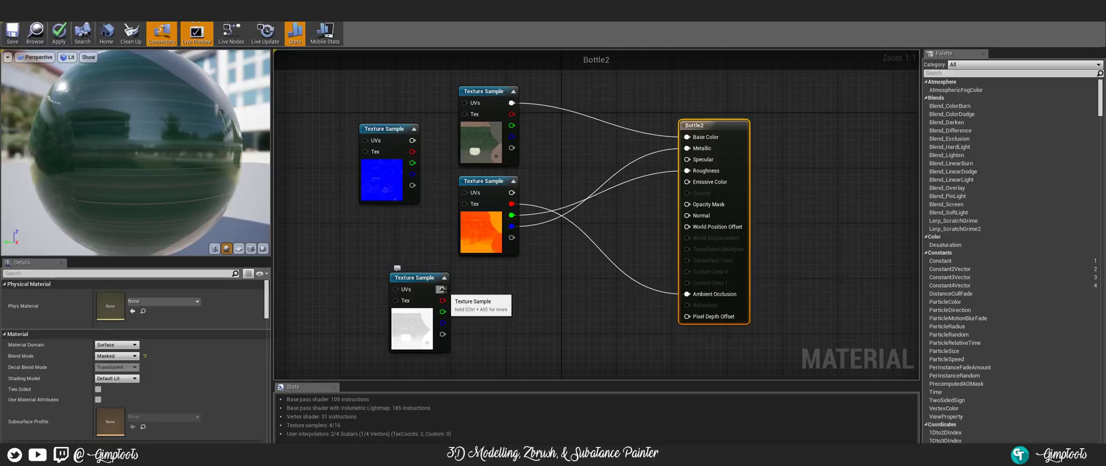
{"action": "left_click_drag", "start_coordinate": [441, 289], "coordinate": [672, 203]}
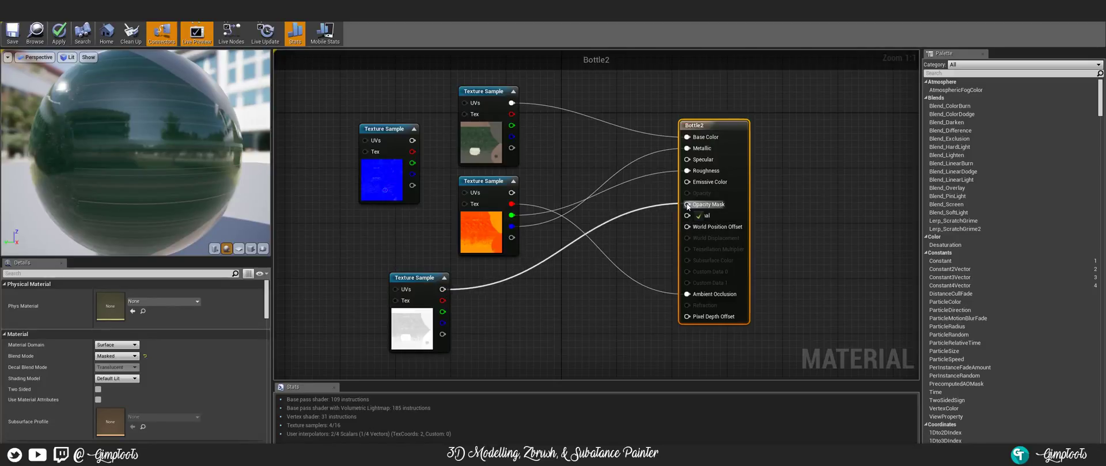
- Stack the Opacity and Normal texture nodes below the others and connect the Normal texture to the material's Normal input
{"action": "left_click_drag", "start_coordinate": [447, 278], "coordinate": [509, 264]}
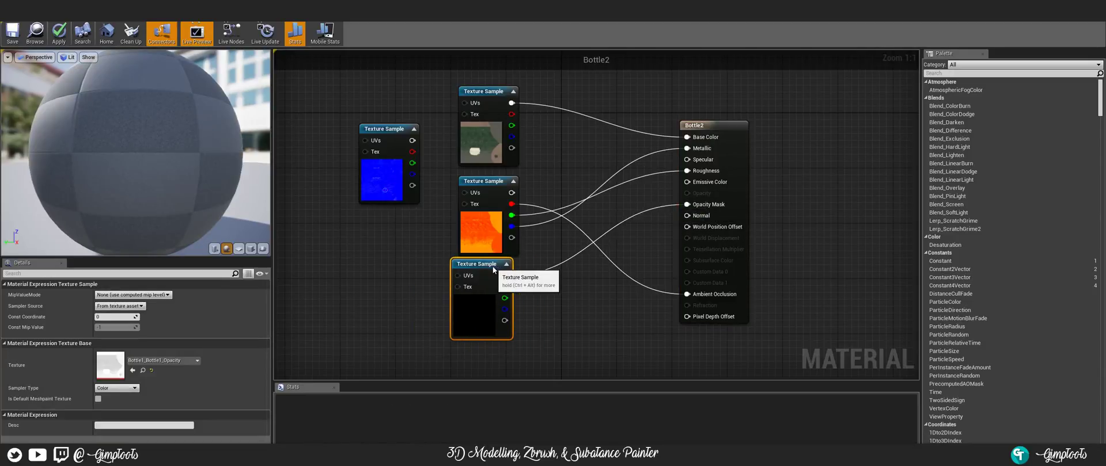
{"action": "left_click_drag", "start_coordinate": [382, 148], "coordinate": [473, 366]}
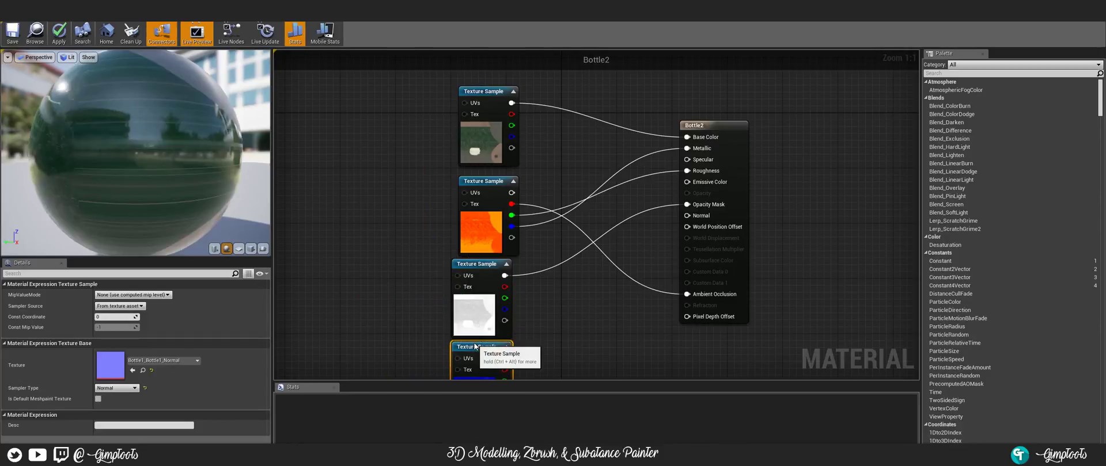
{"action": "right_click_drag", "start_coordinate": [598, 309], "coordinate": [586, 224]}
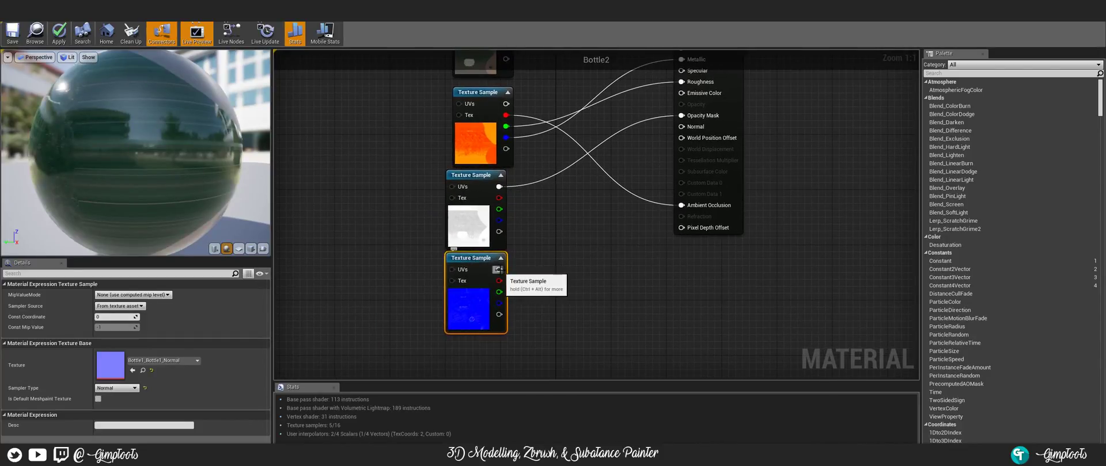
{"action": "left_click_drag", "start_coordinate": [496, 270], "coordinate": [681, 127]}
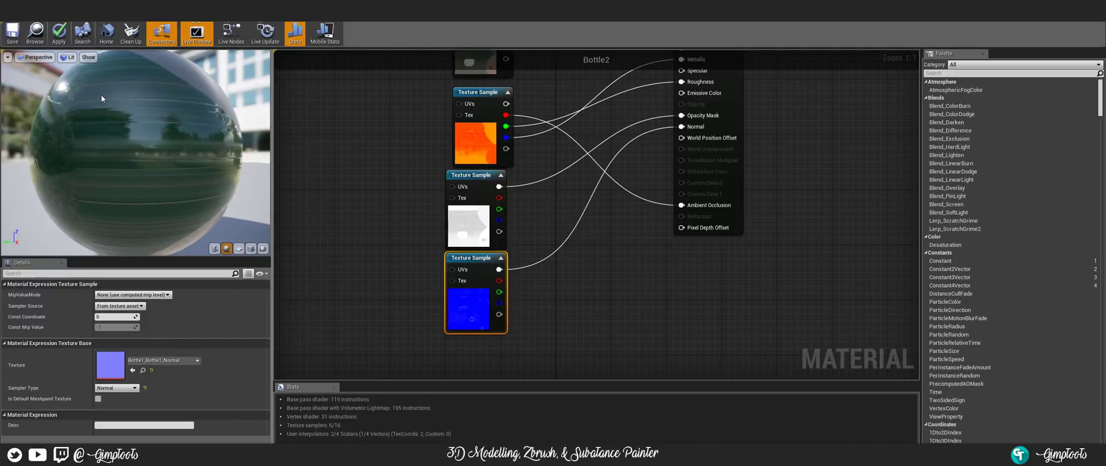
{"action": "mouse_move", "coordinate": [72, 87]}
{"action": "left_mouse_down"}
{"action": "mouse_move", "coordinate": [98, 130]}
{"action": "mouse_move", "coordinate": [132, 152]}
{"action": "mouse_move", "coordinate": [167, 144]}
{"action": "mouse_move", "coordinate": [183, 160]}
{"action": "mouse_move", "coordinate": [76, 85]}
{"action": "left_mouse_up"}
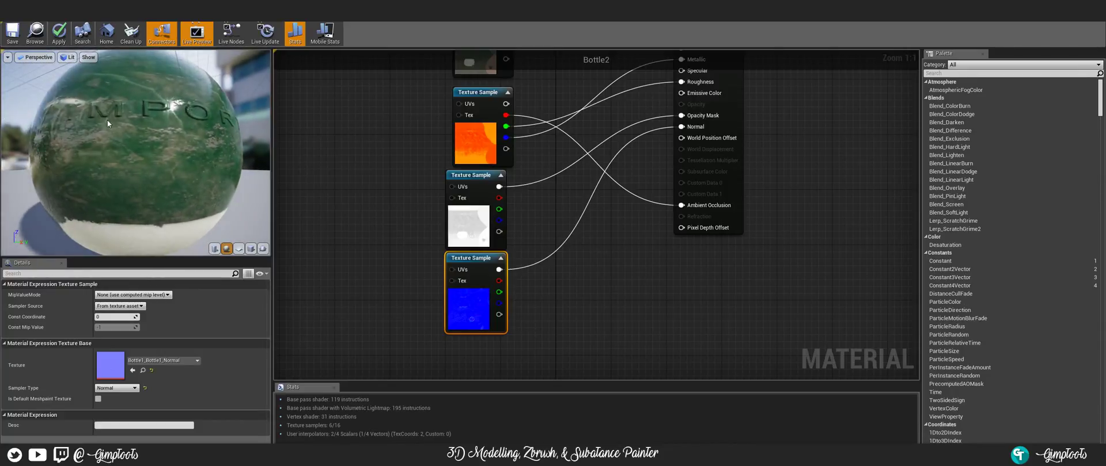
{"action": "right_click_drag", "start_coordinate": [107, 120], "coordinate": [151, 98]}
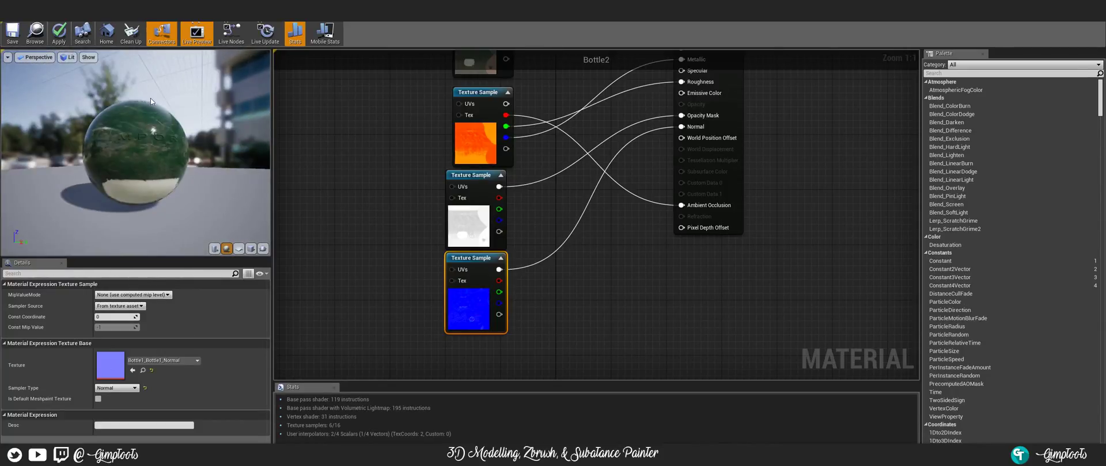
{"action": "left_click_drag", "start_coordinate": [150, 98], "coordinate": [180, 130]}
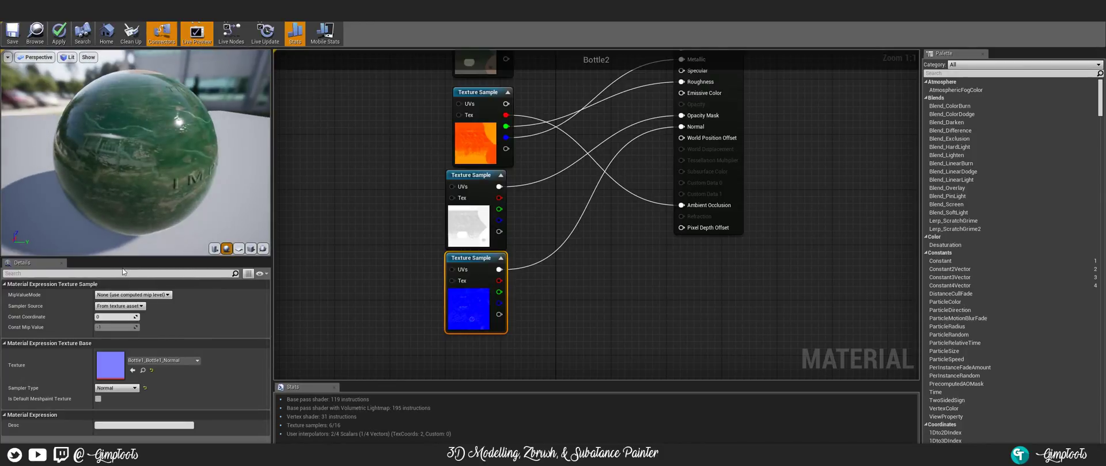
- Try the Translucent blend mode on the material, check its shading model options, and inspect the preview sphere
{"action": "left_click", "coordinate": [741, 109]}
{"action": "left_click", "coordinate": [113, 356]}
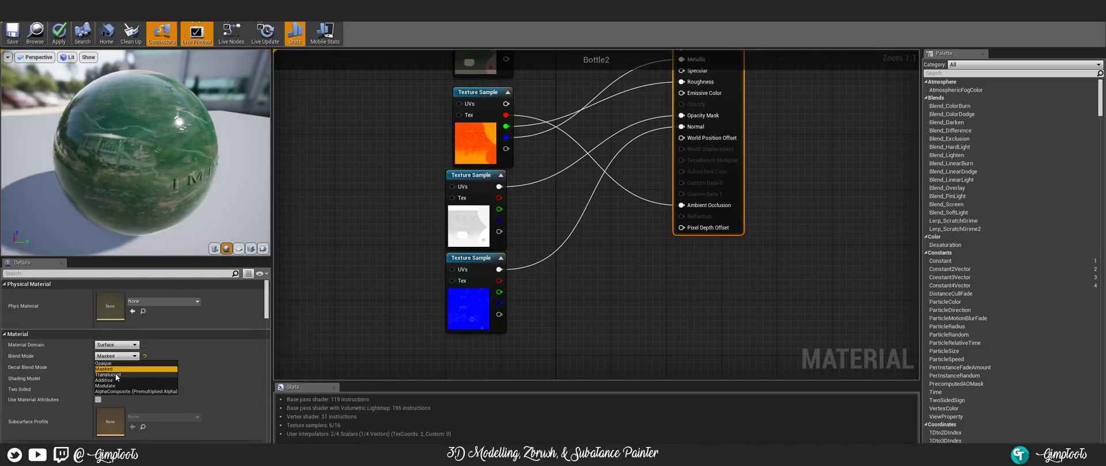
{"action": "left_click", "coordinate": [126, 374]}
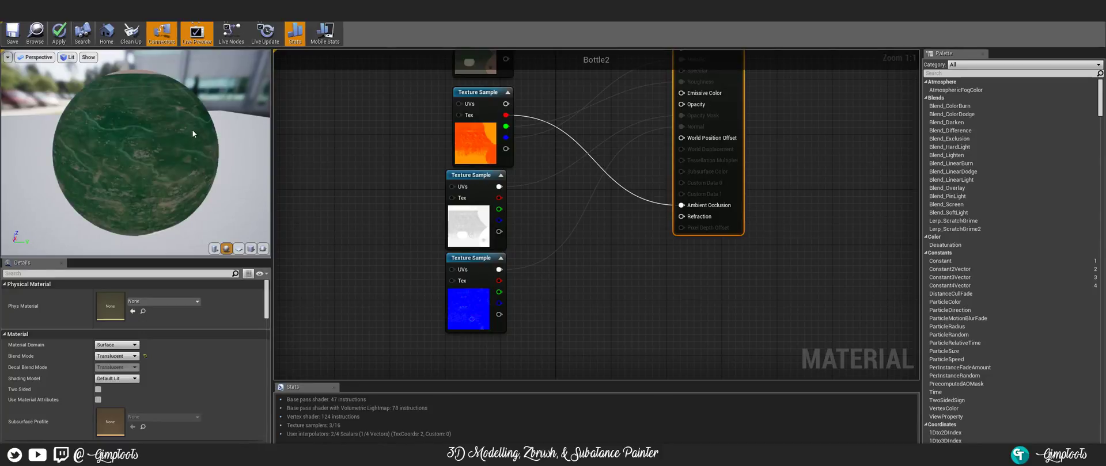
{"action": "mouse_move", "coordinate": [194, 130]}
{"action": "left_mouse_down"}
{"action": "mouse_move", "coordinate": [185, 144]}
{"action": "mouse_move", "coordinate": [167, 121]}
{"action": "mouse_move", "coordinate": [196, 124]}
{"action": "mouse_move", "coordinate": [181, 138]}
{"action": "mouse_move", "coordinate": [190, 142]}
{"action": "left_mouse_up"}
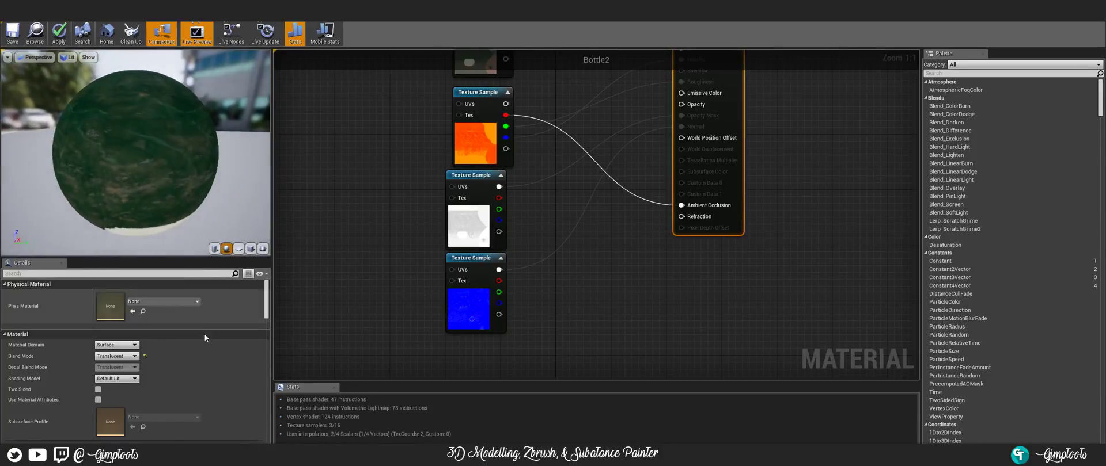
{"action": "left_click", "coordinate": [118, 379]}
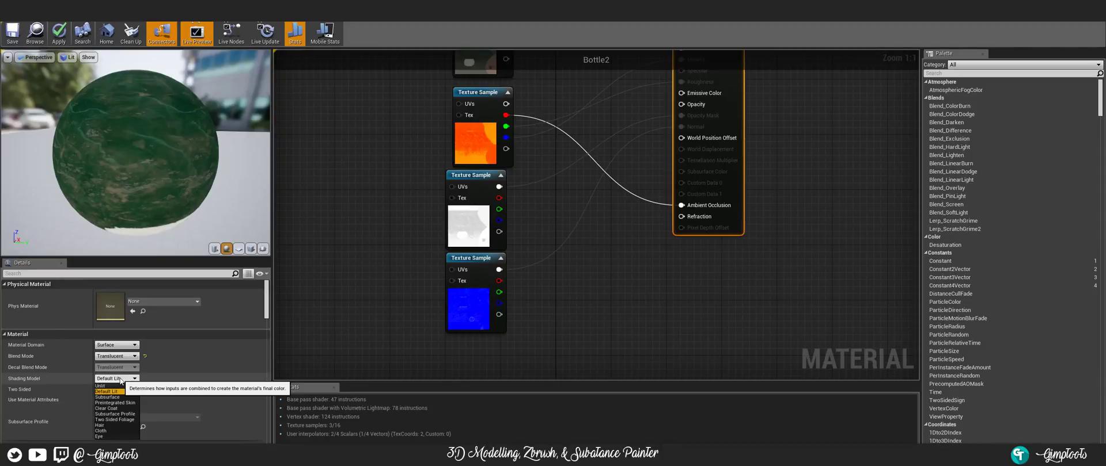
{"action": "left_click", "coordinate": [344, 244]}
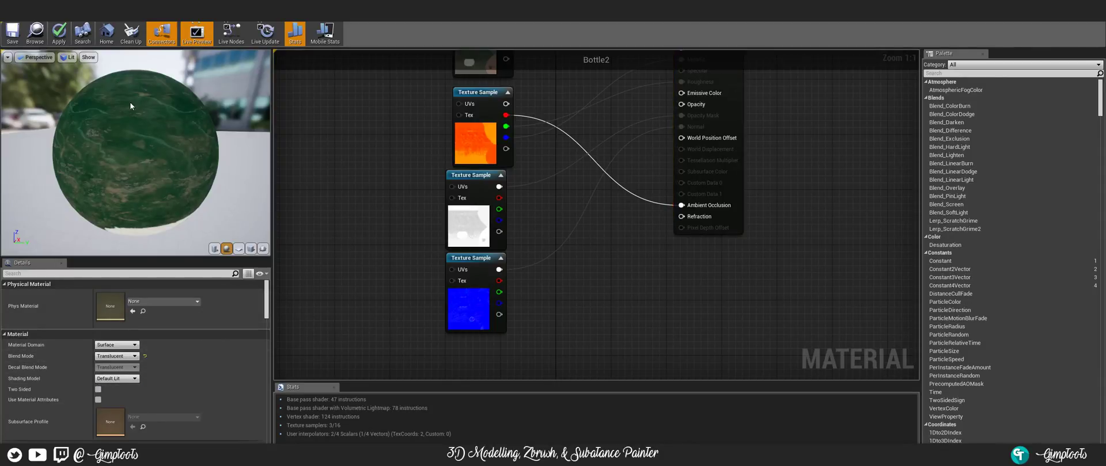
{"action": "left_click_drag", "start_coordinate": [130, 106], "coordinate": [155, 126]}
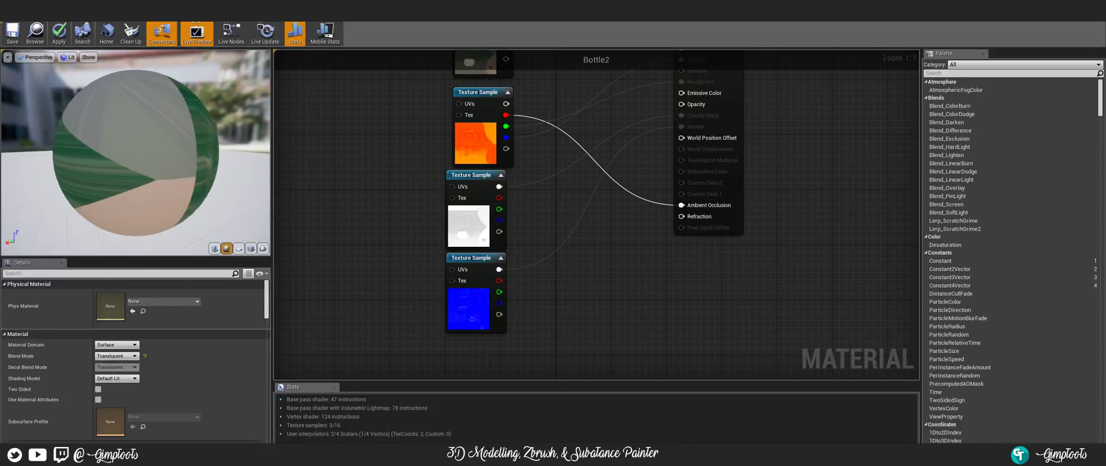
- Set the material's blend mode back to Masked and look over the preview sphere
{"action": "left_click", "coordinate": [116, 356]}
{"action": "left_click", "coordinate": [113, 370]}
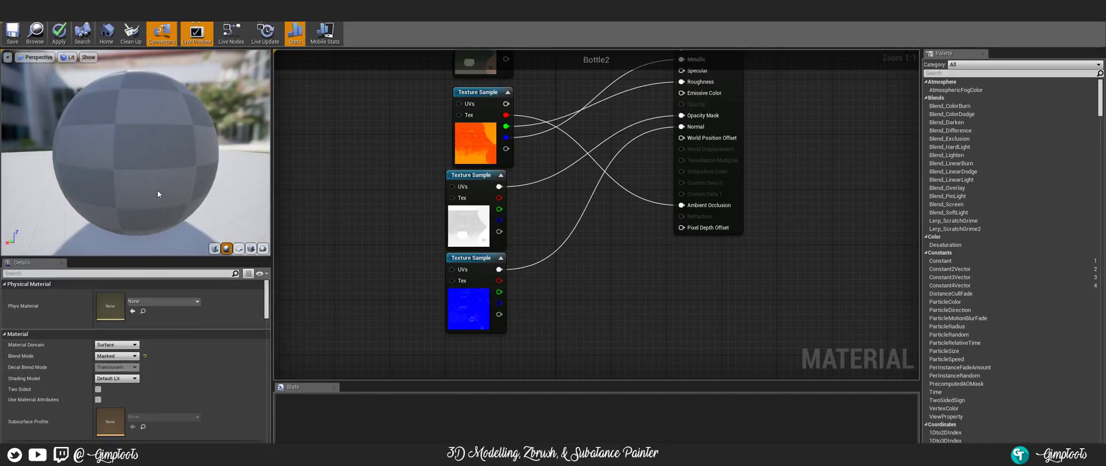
{"action": "scroll", "coordinate": [160, 181], "scroll_direction": "up", "scroll_amount": 5}
{"action": "scroll", "coordinate": [160, 186], "scroll_direction": "down", "scroll_amount": 5}
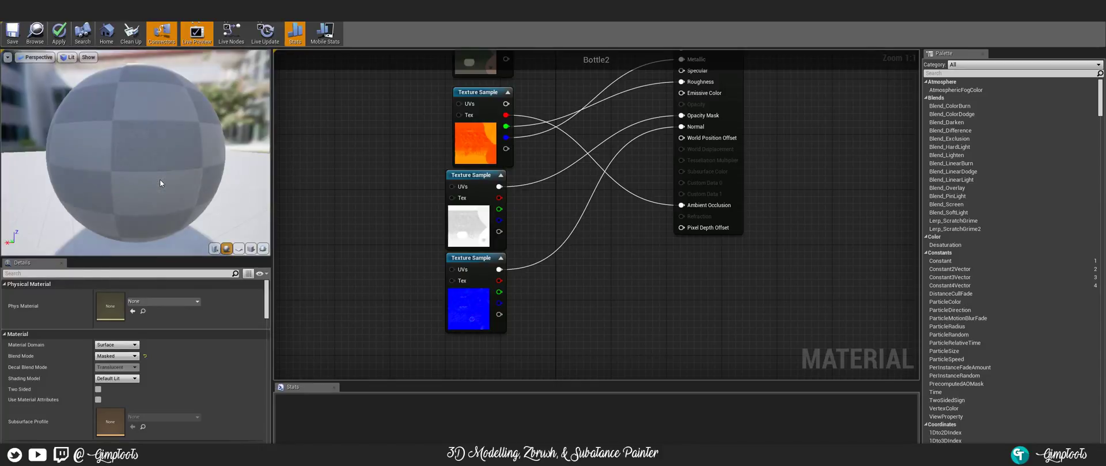
{"action": "left_click_drag", "start_coordinate": [167, 144], "coordinate": [221, 134]}
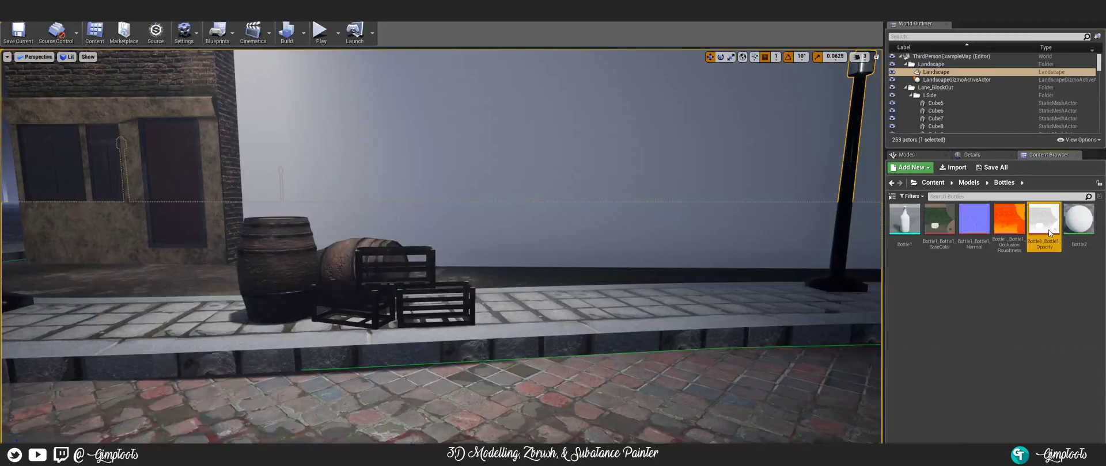
- Open the Opacity texture, disable its sRGB option, and return to the Bottle2 material
{"action": "double_click", "coordinate": [1045, 228]}
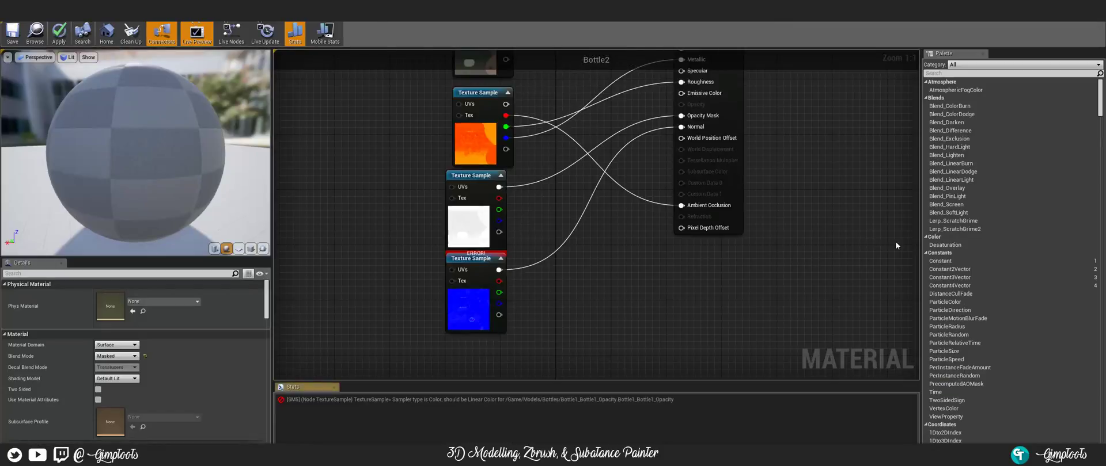
{"action": "left_click", "coordinate": [297, 17]}
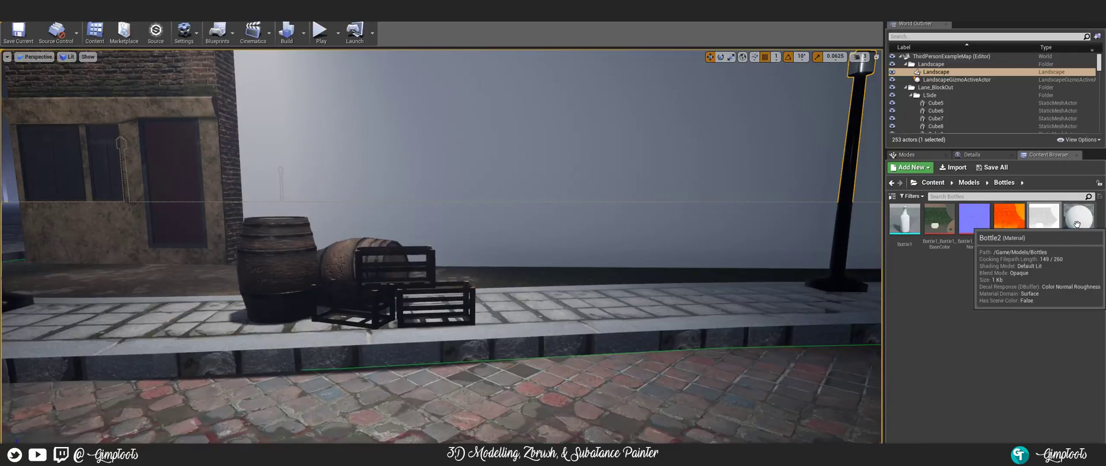
{"action": "double_click", "coordinate": [1079, 220]}
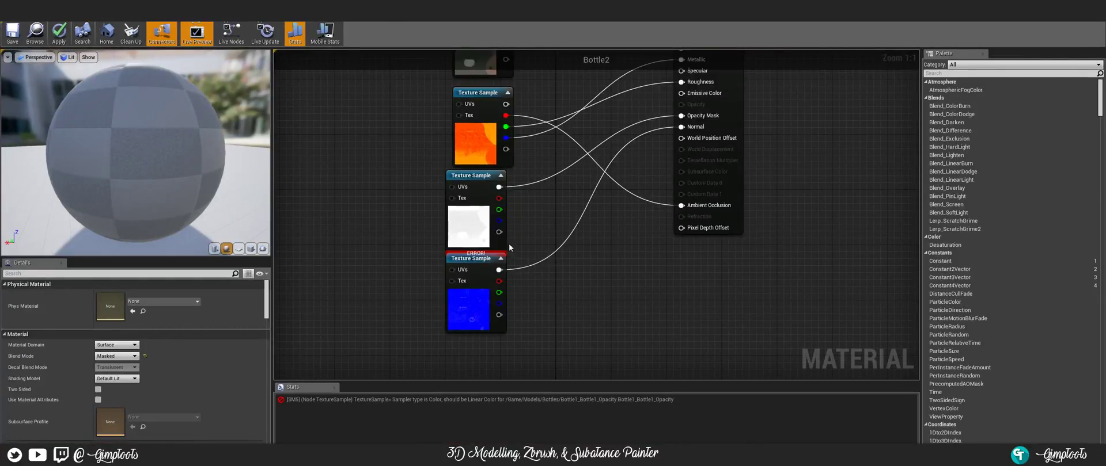
- Move the Opacity node clear of the Normal node, re-enable sRGB on the Opacity texture, and save the texture
{"action": "left_click_drag", "start_coordinate": [479, 256], "coordinate": [369, 266]}
{"action": "left_click", "coordinate": [202, 8]}
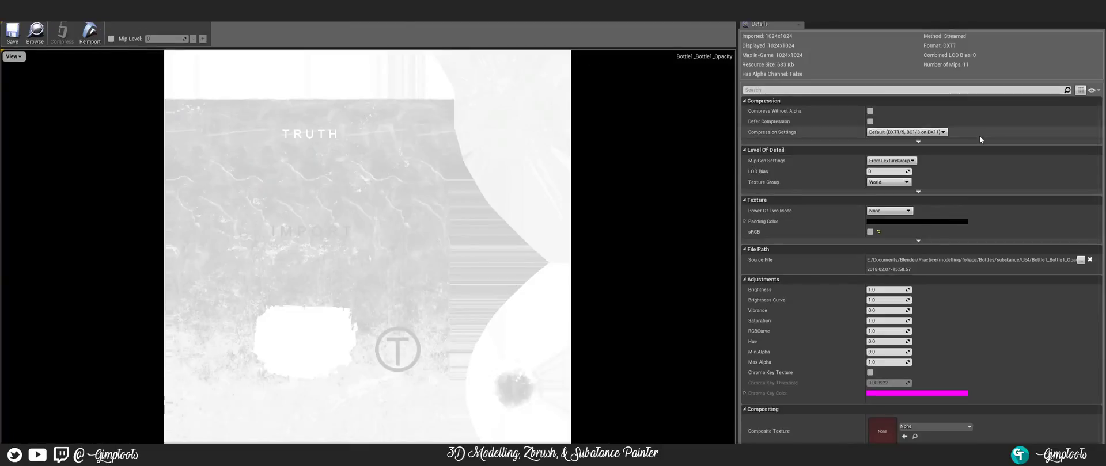
{"action": "left_click", "coordinate": [869, 232]}
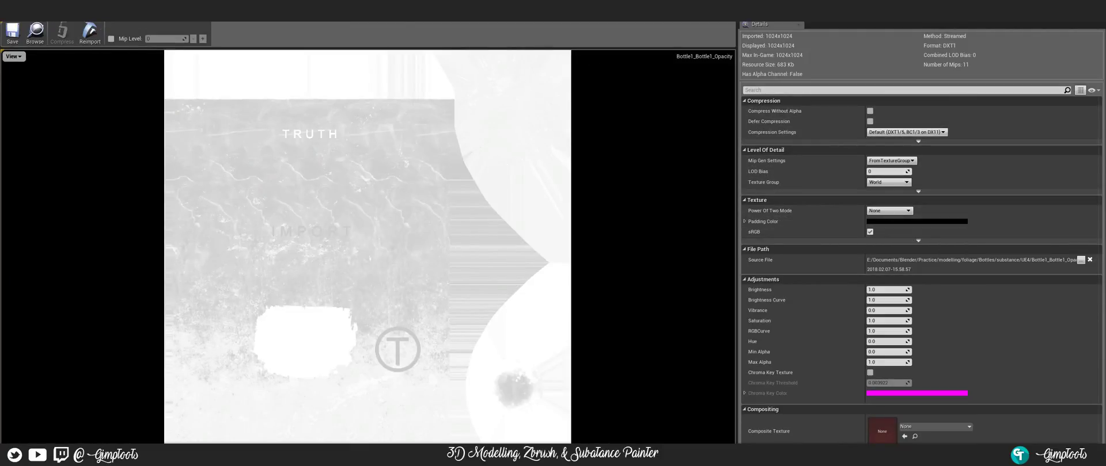
{"action": "left_click", "coordinate": [12, 42]}
{"action": "left_click", "coordinate": [190, 10]}
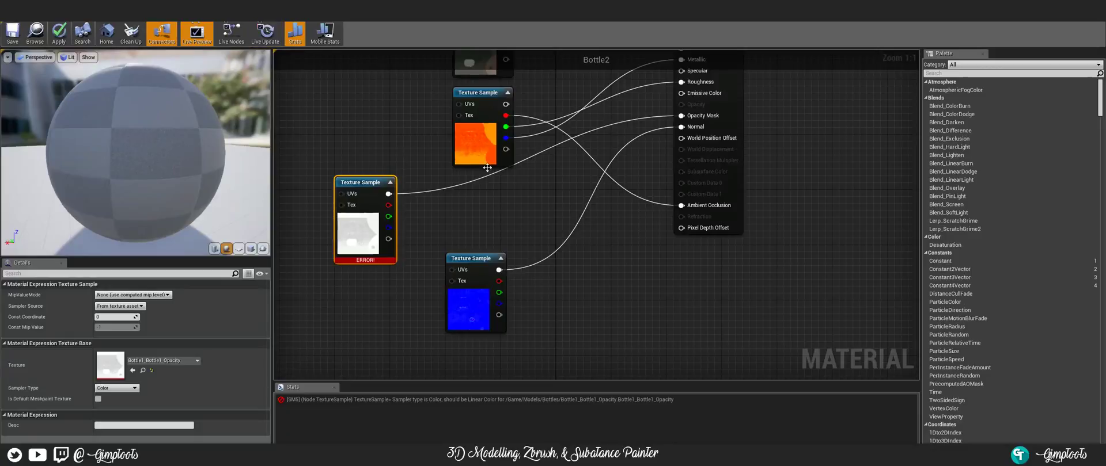
- Disconnect the Opacity Mask input and reconnect the Opacity texture's combined color output to it
{"action": "mouse_move", "coordinate": [682, 116]}
{"action": "left_mouse_down"}
{"action": "mouse_move", "coordinate": [632, 126]}
{"action": "mouse_move", "coordinate": [676, 115]}
{"action": "left_mouse_up"}
{"action": "left_click", "coordinate": [679, 116]}
{"action": "left_click", "coordinate": [661, 115]}
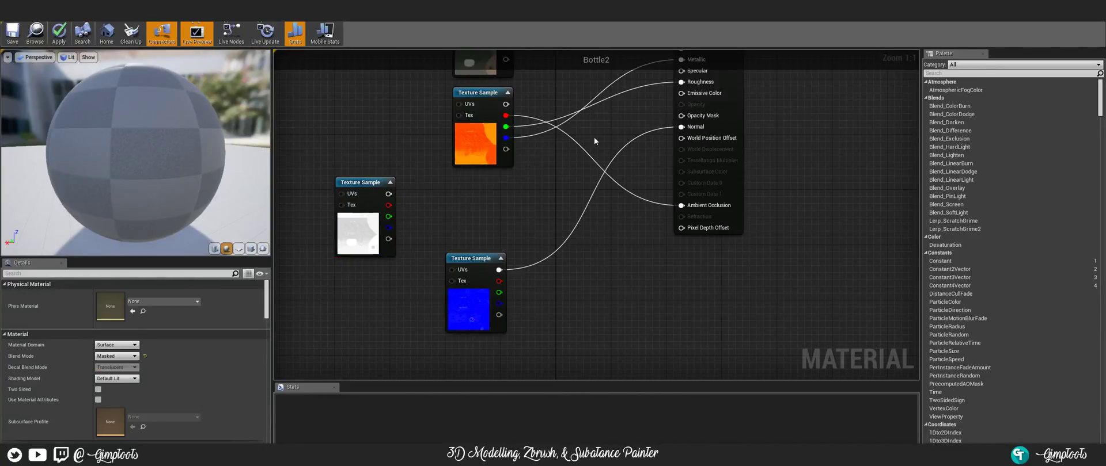
{"action": "left_click_drag", "start_coordinate": [389, 193], "coordinate": [679, 118]}
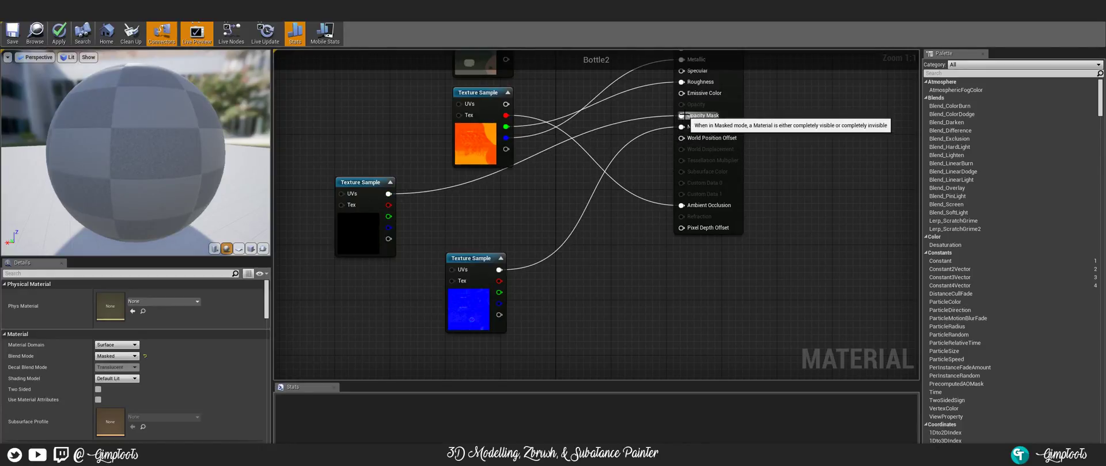
{"action": "left_click_drag", "start_coordinate": [135, 155], "coordinate": [112, 113]}
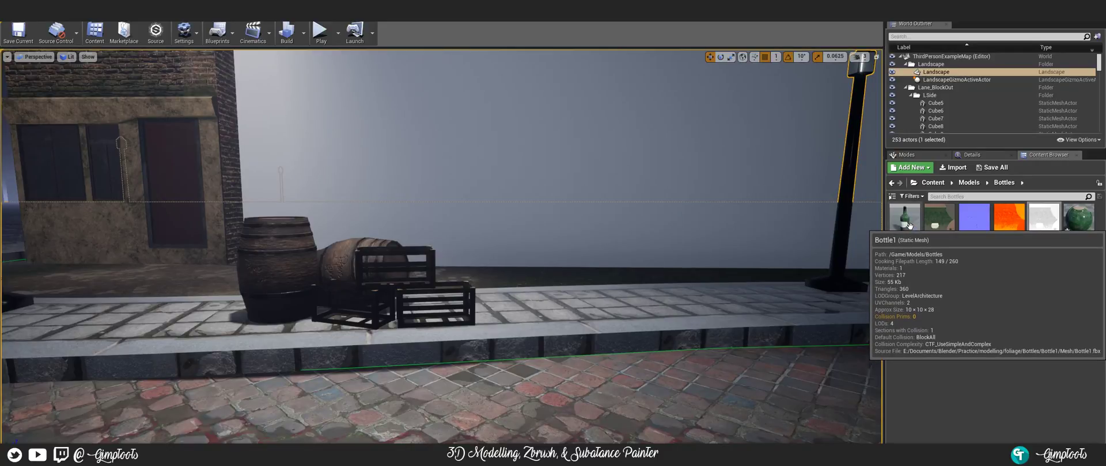
- Open the Bottle1 static mesh and examine its glass, embossed lettering and label up close
{"action": "double_click", "coordinate": [912, 230]}
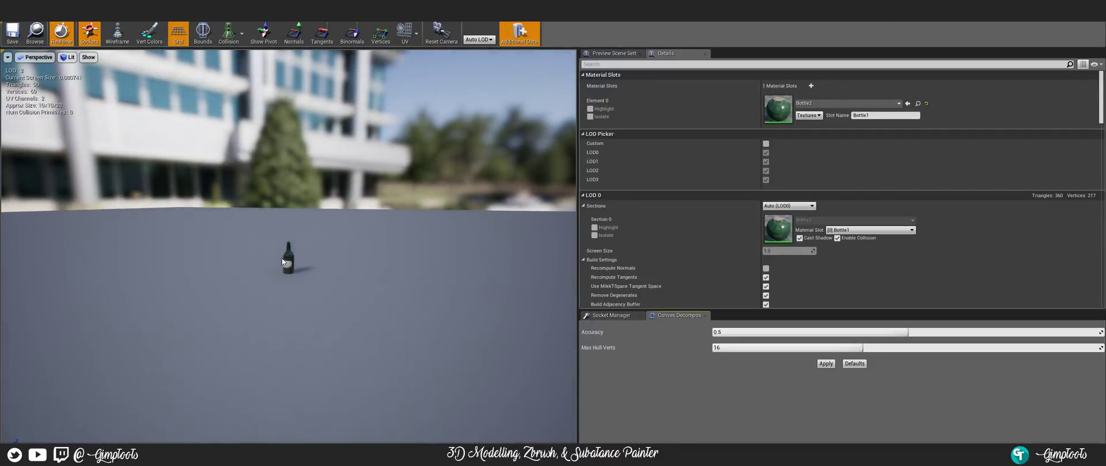
{"action": "right_click_drag", "start_coordinate": [282, 262], "coordinate": [282, 408]}
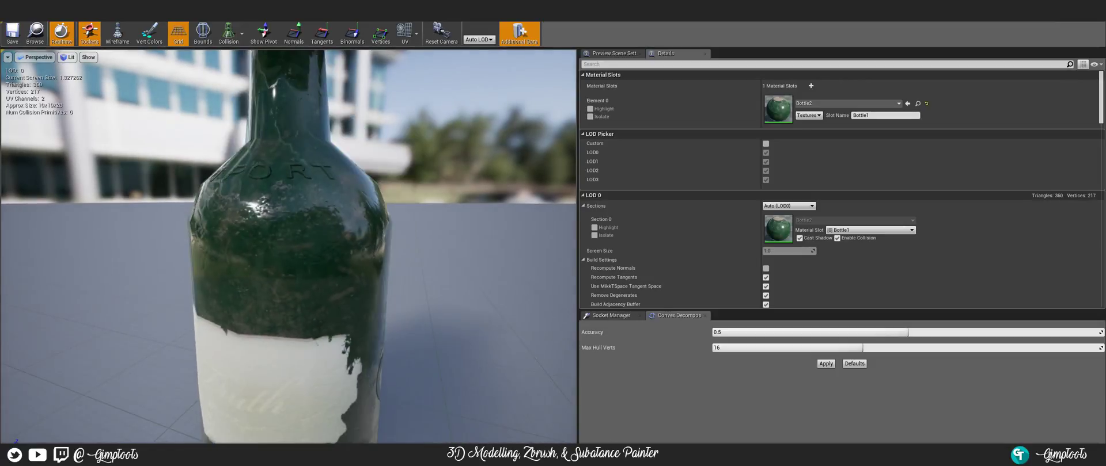
{"action": "left_click_drag", "start_coordinate": [295, 230], "coordinate": [291, 230]}
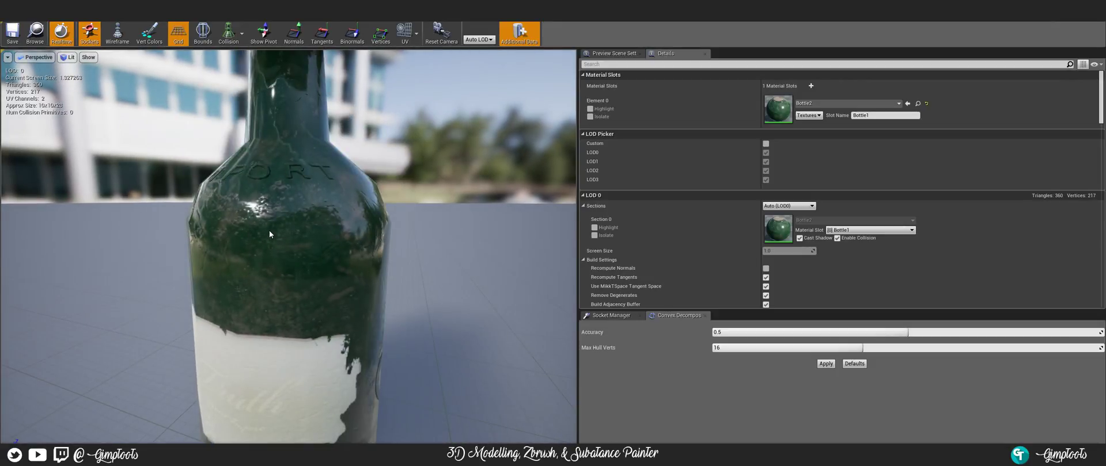
{"action": "right_click_drag", "start_coordinate": [268, 231], "coordinate": [228, 242]}
{"action": "key", "text": "w"}
{"action": "key", "text": "w"}
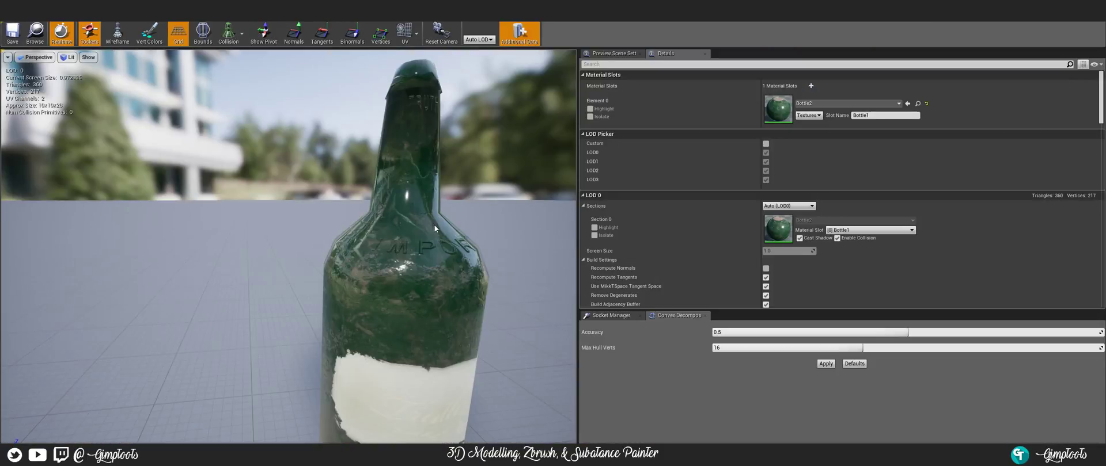
{"action": "right_click_drag", "start_coordinate": [434, 228], "coordinate": [426, 207]}
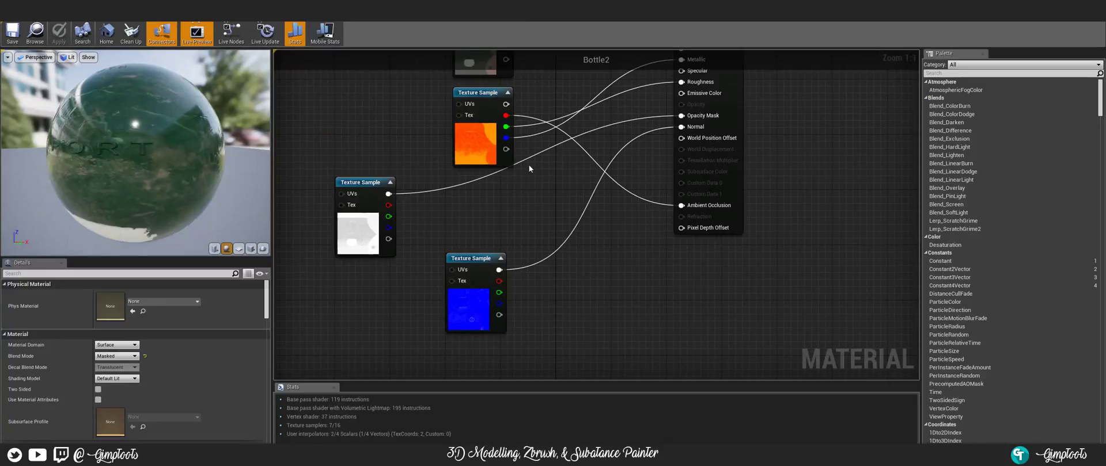
- Try the BaseColor texture's alpha on Opacity Mask, followed by the Opacity texture's red, green and blue channels
{"action": "right_click_drag", "start_coordinate": [529, 164], "coordinate": [427, 245]}
{"action": "left_click_drag", "start_coordinate": [399, 143], "coordinate": [569, 200]}
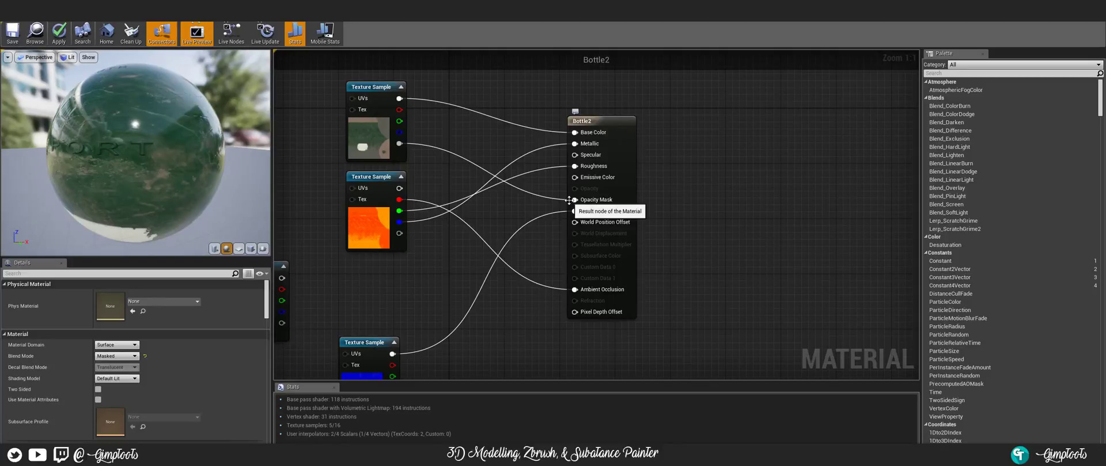
{"action": "right_click_drag", "start_coordinate": [387, 261], "coordinate": [467, 231]}
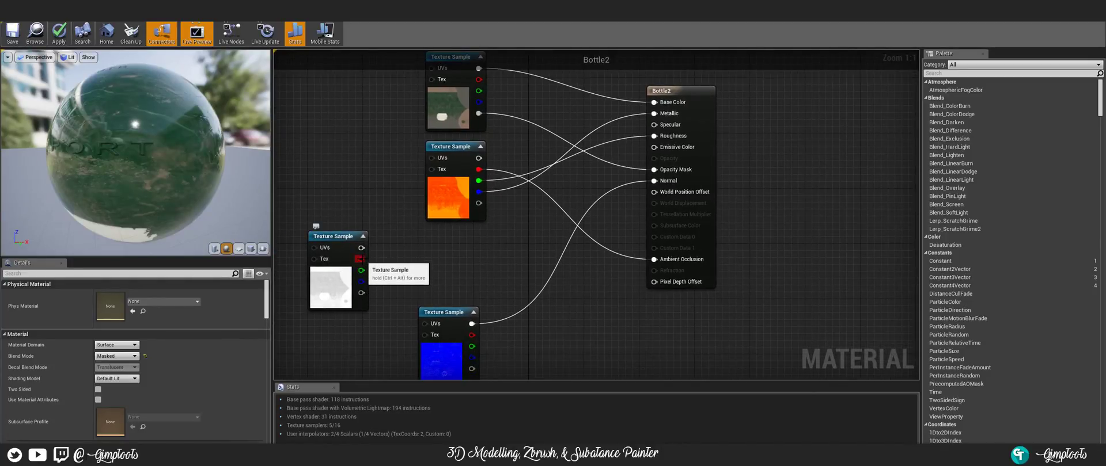
{"action": "left_click_drag", "start_coordinate": [359, 258], "coordinate": [653, 170]}
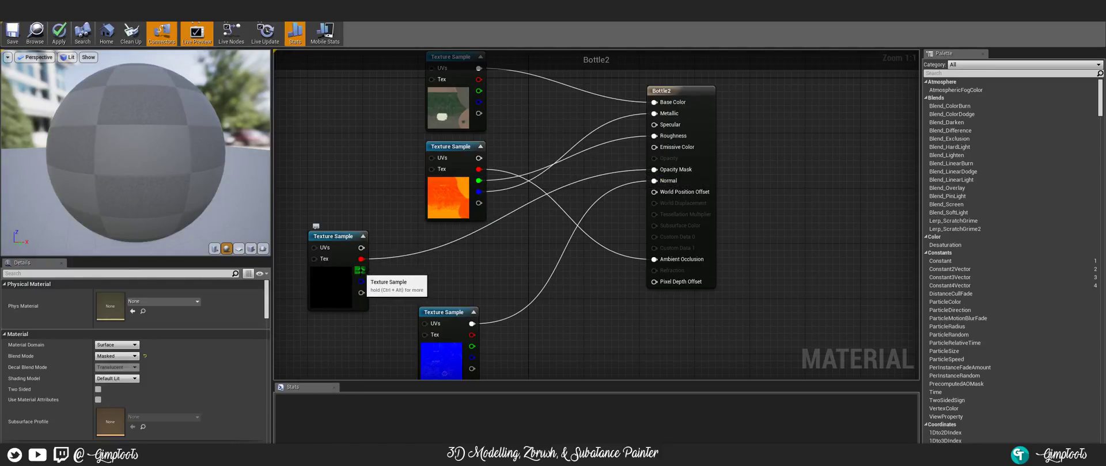
{"action": "left_click_drag", "start_coordinate": [360, 270], "coordinate": [655, 170]}
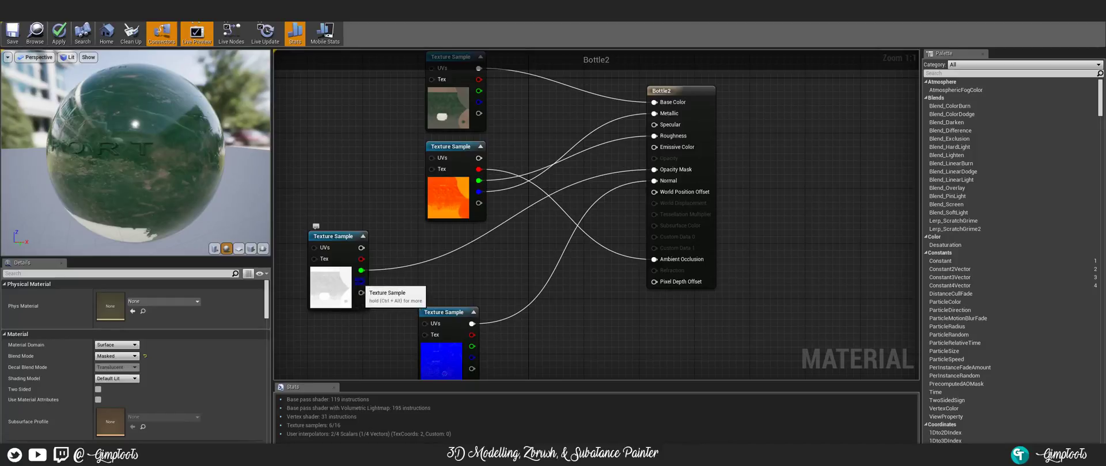
{"action": "left_click_drag", "start_coordinate": [361, 282], "coordinate": [654, 169]}
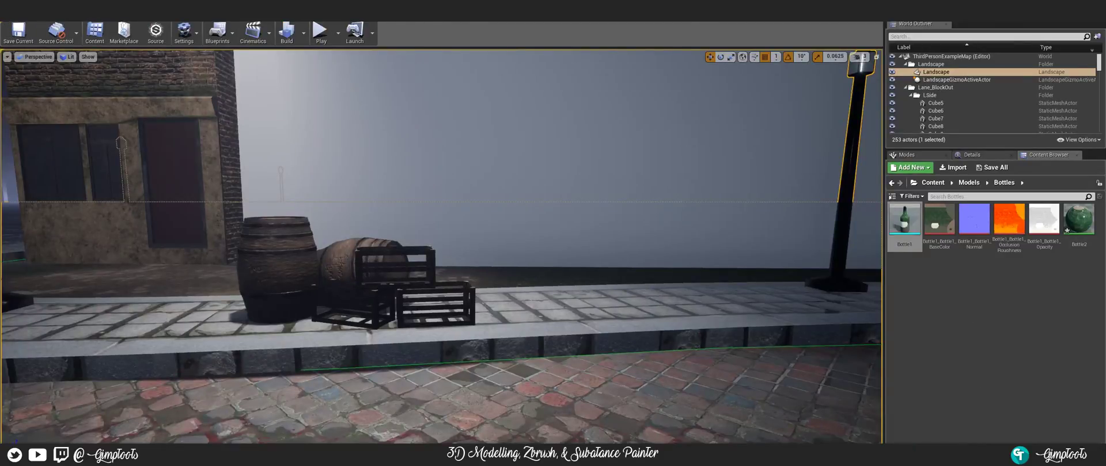
- Open the Bottle1 static mesh and examine its glass from several angles, both close up and from farther away
{"action": "left_click", "coordinate": [322, 13]}
{"action": "right_click_drag", "start_coordinate": [354, 203], "coordinate": [297, 213]}
{"action": "right_click_drag", "start_coordinate": [288, 248], "coordinate": [319, 225]}
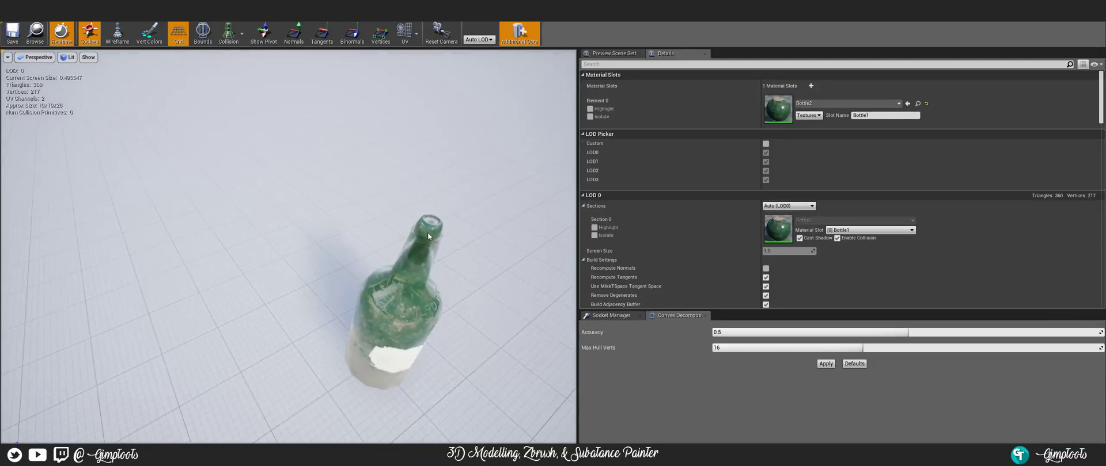
{"action": "scroll", "coordinate": [427, 235], "scroll_direction": "down", "scroll_amount": 10}
{"action": "mouse_move", "coordinate": [436, 265]}
{"action": "right_mouse_down"}
{"action": "mouse_move", "coordinate": [400, 253]}
{"action": "mouse_move", "coordinate": [419, 270]}
{"action": "right_mouse_up"}
{"action": "right_click_drag", "start_coordinate": [387, 318], "coordinate": [350, 312]}
{"action": "key", "text": "w"}
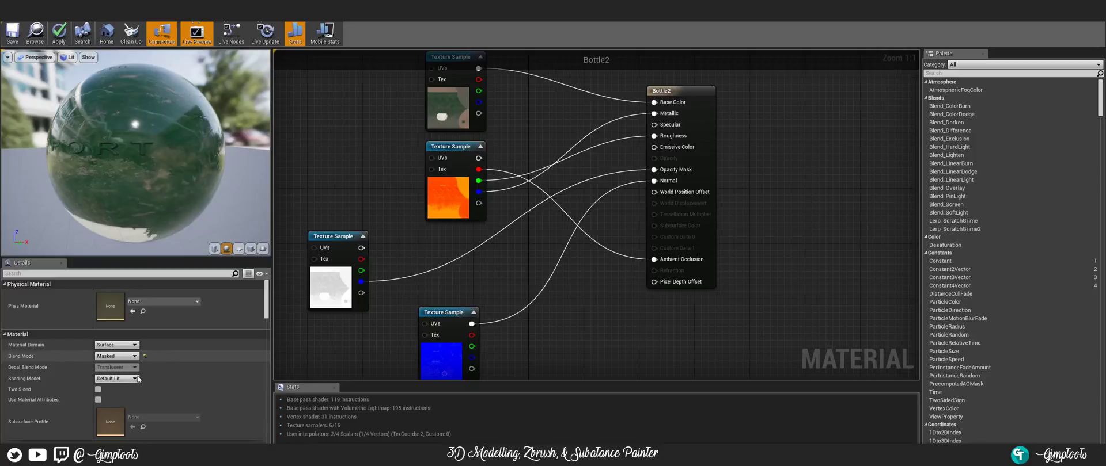
- Review the Bottle2 material's Shading Model options, move the Opacity texture node higher in the graph, and rotate the preview sphere
{"action": "left_click", "coordinate": [120, 379]}
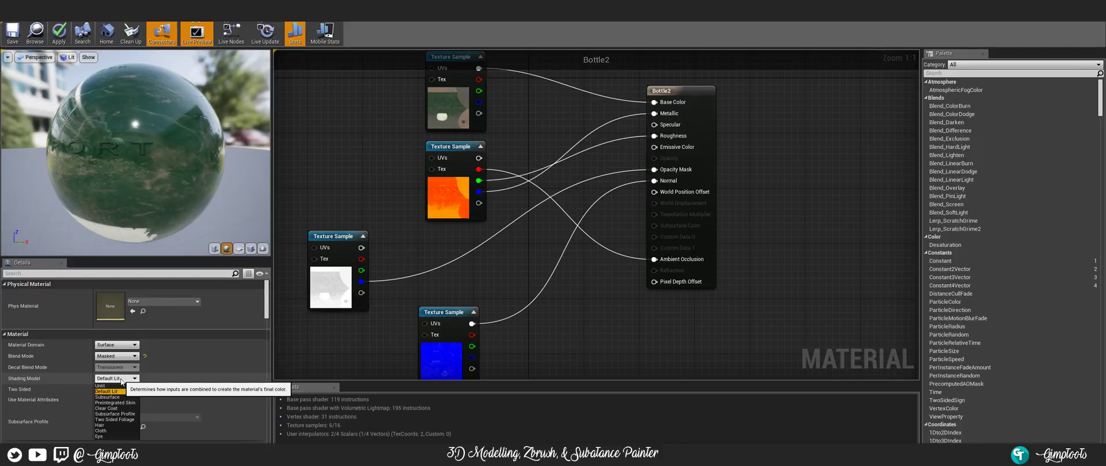
{"action": "left_click", "coordinate": [121, 381]}
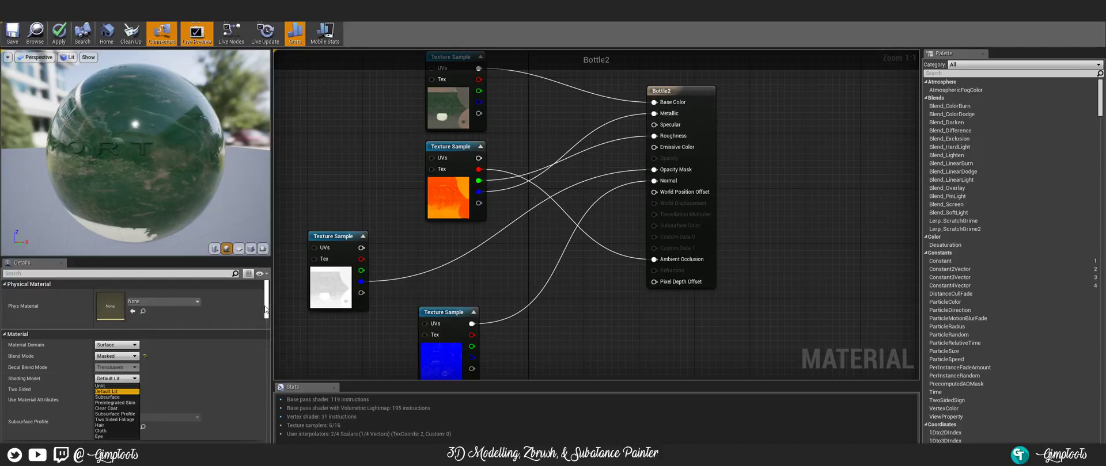
{"action": "left_click_drag", "start_coordinate": [343, 244], "coordinate": [323, 199]}
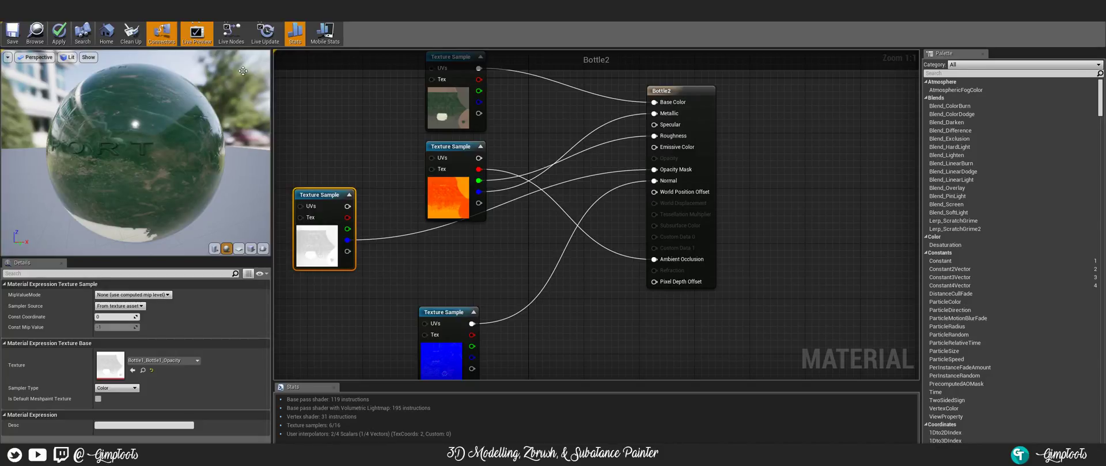
{"action": "left_click_drag", "start_coordinate": [225, 133], "coordinate": [147, 114]}
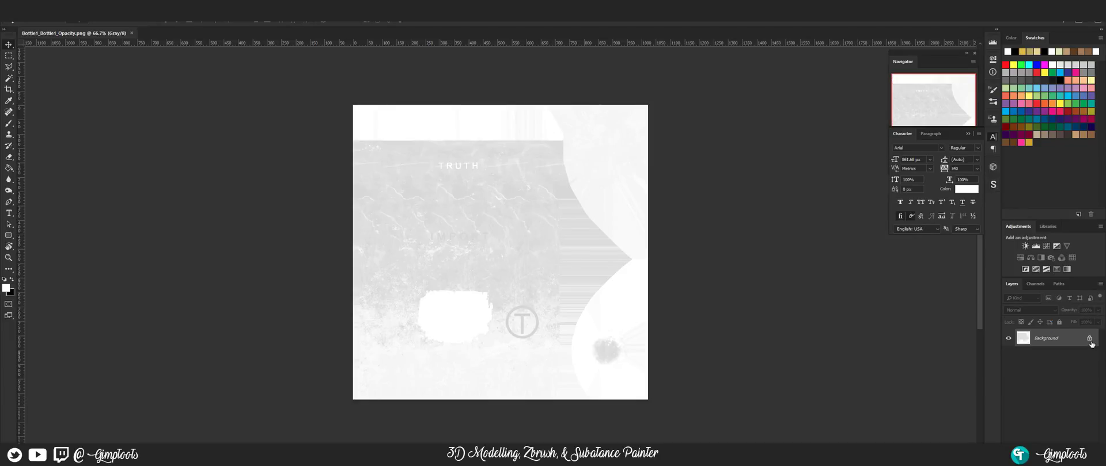
- In Photoshop, unlock the background layer of Bottle1_Bottle1_Opacity.png and check which channels the image contains
{"action": "left_click", "coordinate": [1089, 338]}
{"action": "left_click", "coordinate": [1035, 284]}
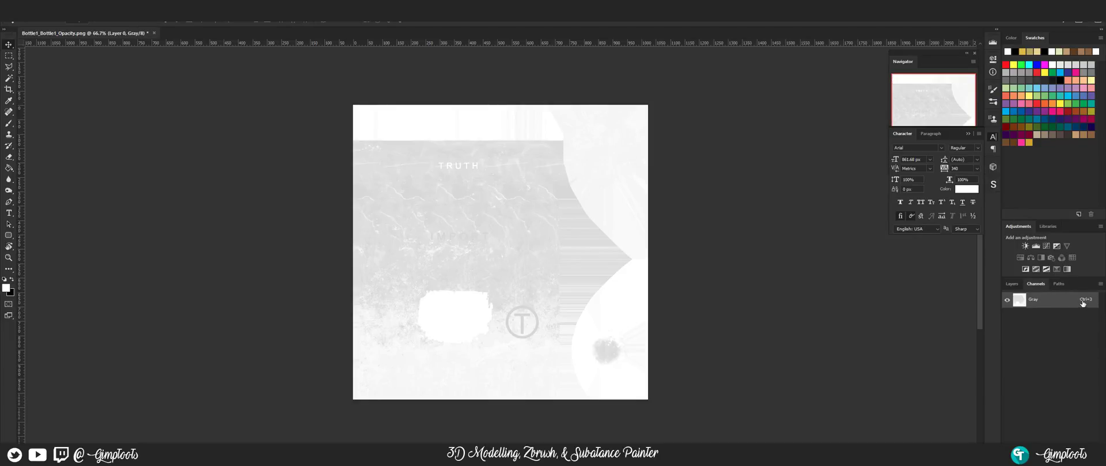
{"action": "left_click", "coordinate": [1012, 284]}
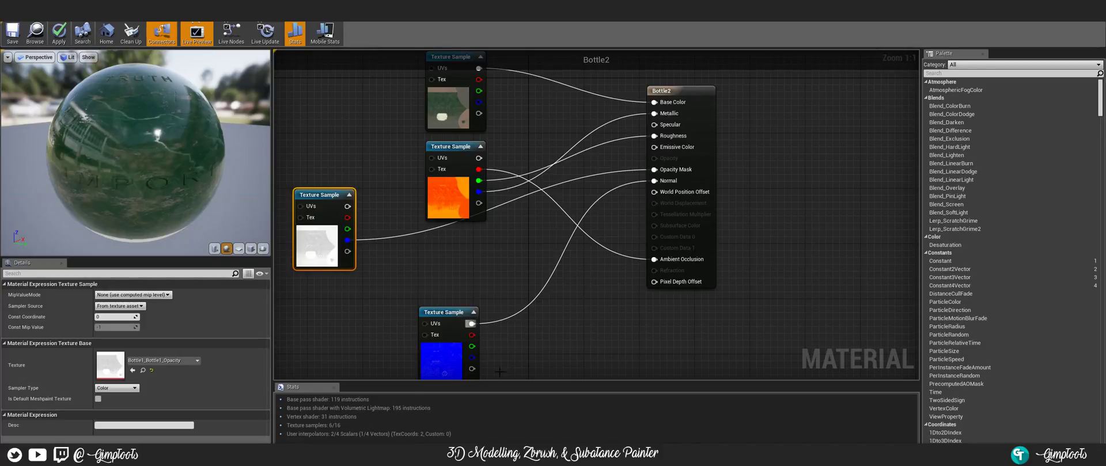
- Launch Substance Painter, switch to its window and dismiss the welcome dialog
{"action": "key", "text": "super"}
{"action": "left_click", "coordinate": [65, 312]}
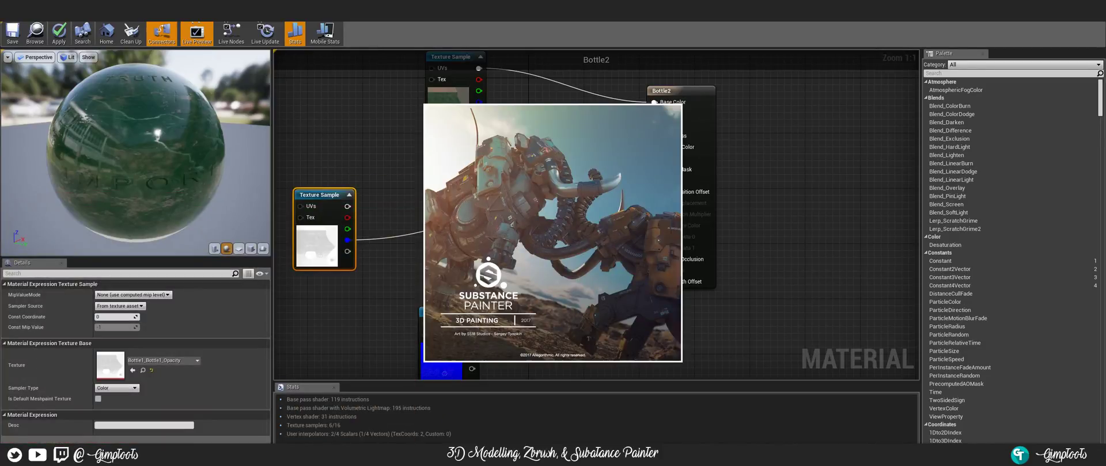
{"action": "left_click", "coordinate": [343, 14]}
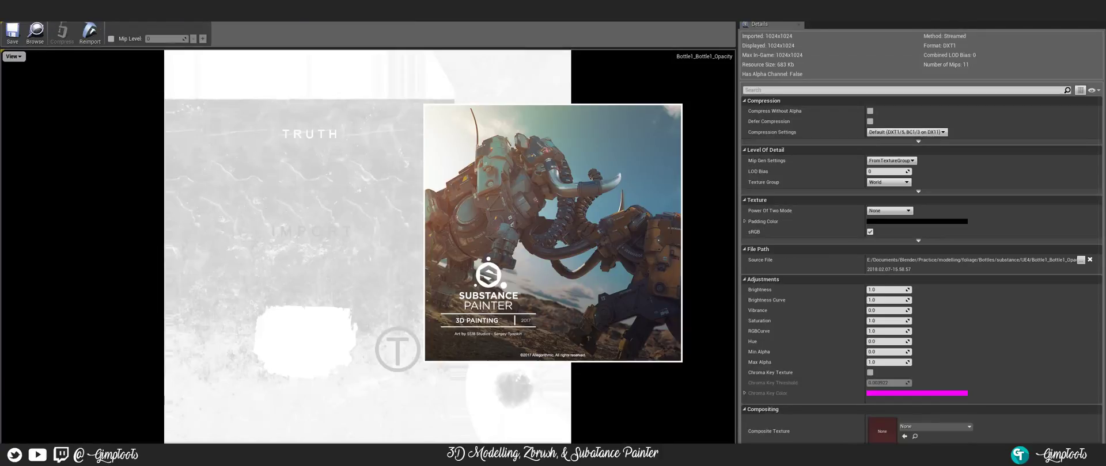
{"action": "left_click", "coordinate": [259, 11]}
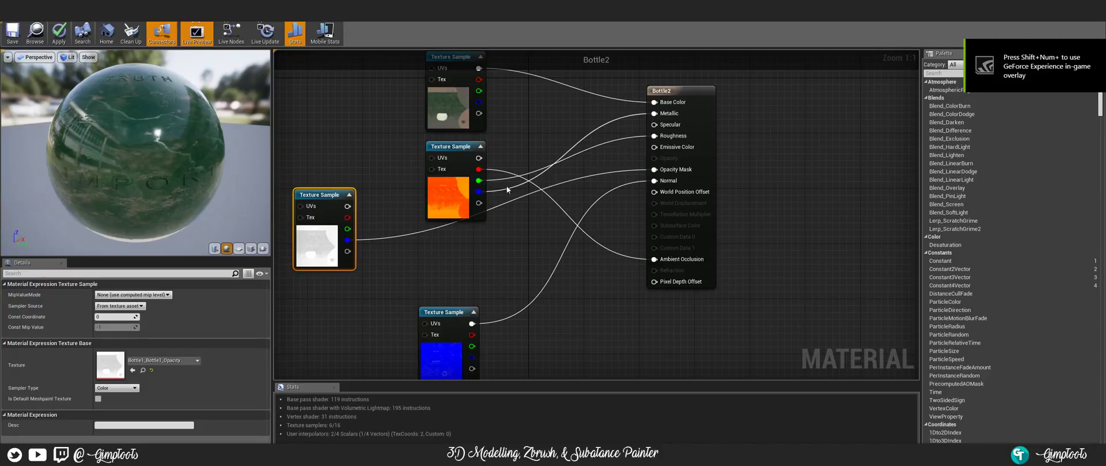
{"action": "key", "text": "super+Tab"}
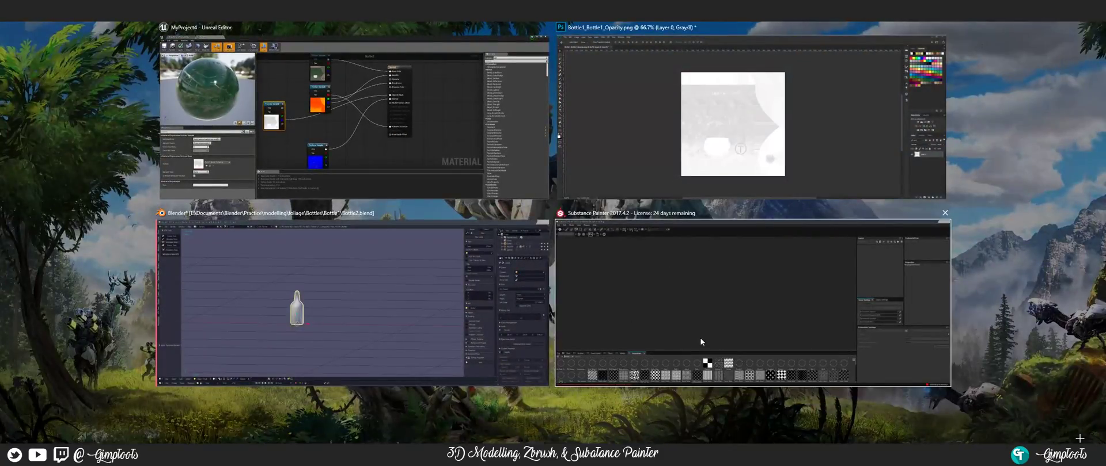
{"action": "left_click", "coordinate": [700, 338]}
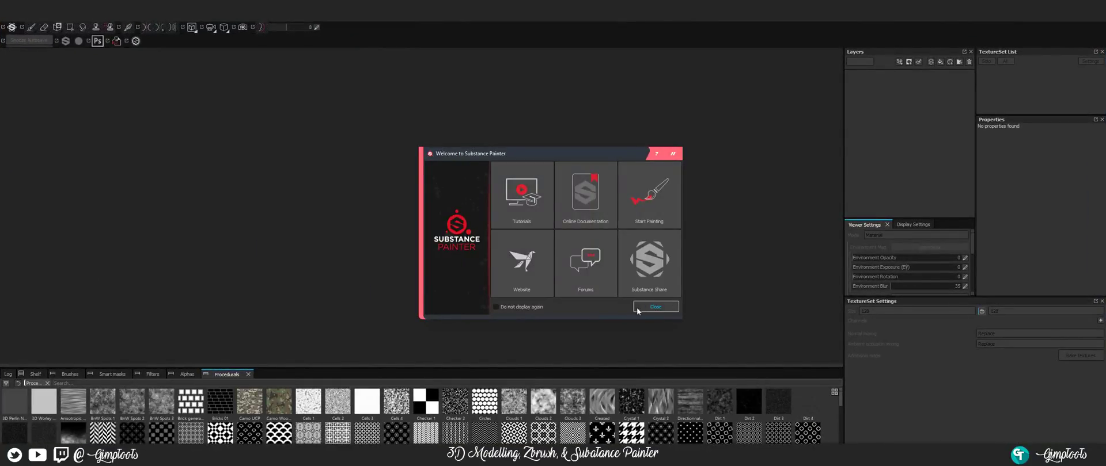
{"action": "left_click", "coordinate": [638, 311]}
- Open the bottle project from the recent files in Substance Painter
{"action": "left_click", "coordinate": [11, 15]}
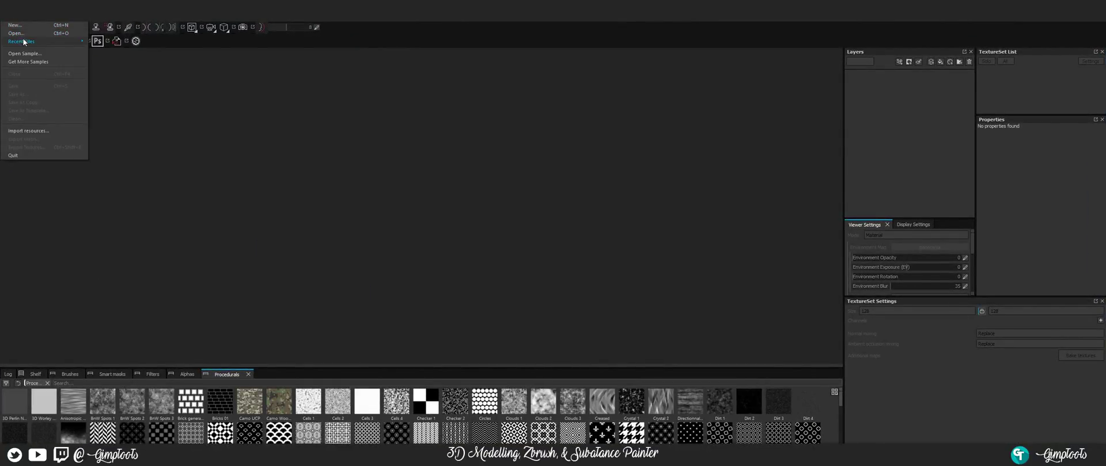
{"action": "mouse_move", "coordinate": [24, 41]}
{"action": "left_click", "coordinate": [113, 42]}
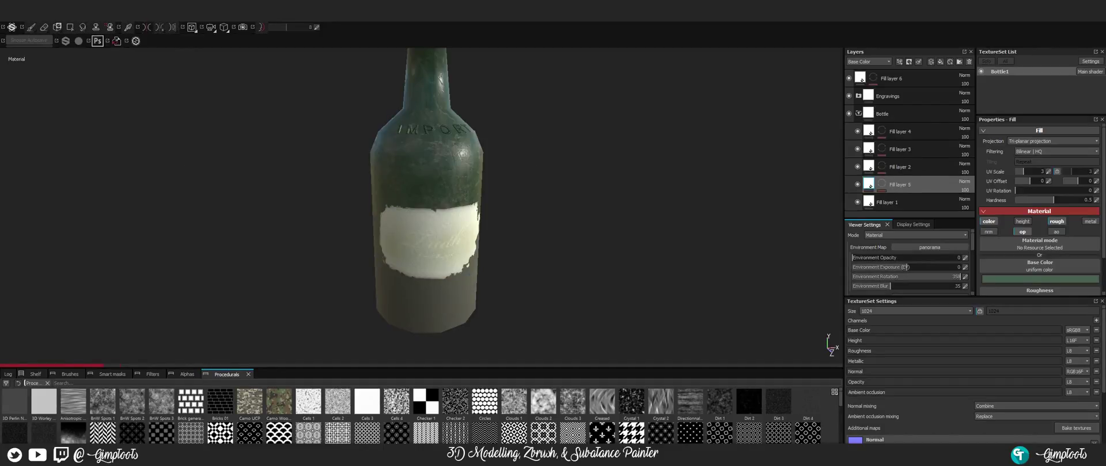
- In the texture export configuration, try to reassign the Opacity map to the Opacity output of the Unreal Engine 4 (Packed)_copy preset
{"action": "right_click", "coordinate": [422, 182]}
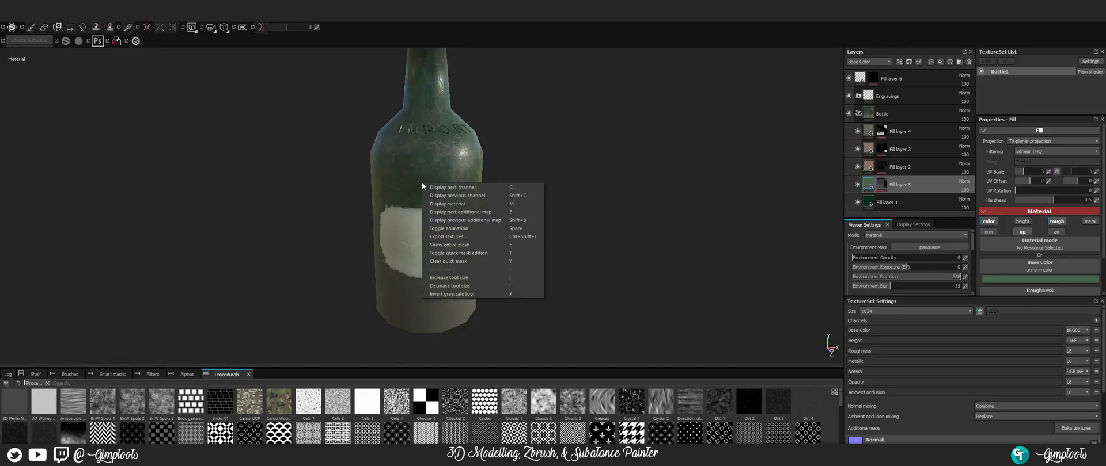
{"action": "left_click", "coordinate": [455, 236]}
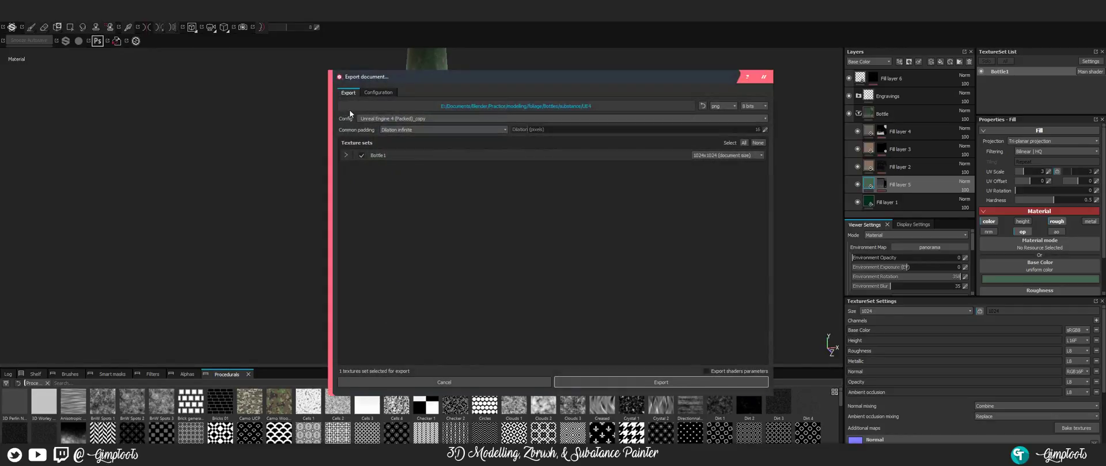
{"action": "left_click", "coordinate": [383, 93]}
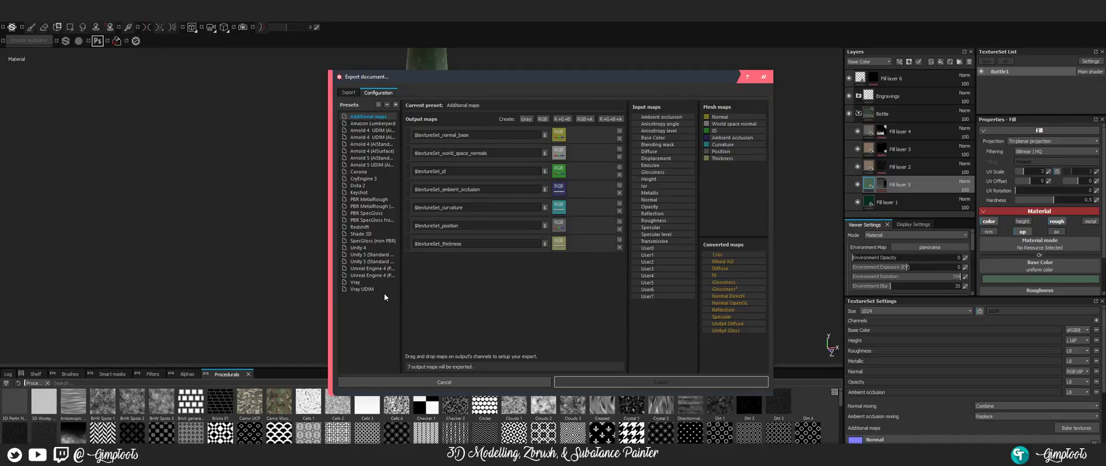
{"action": "left_click", "coordinate": [382, 276]}
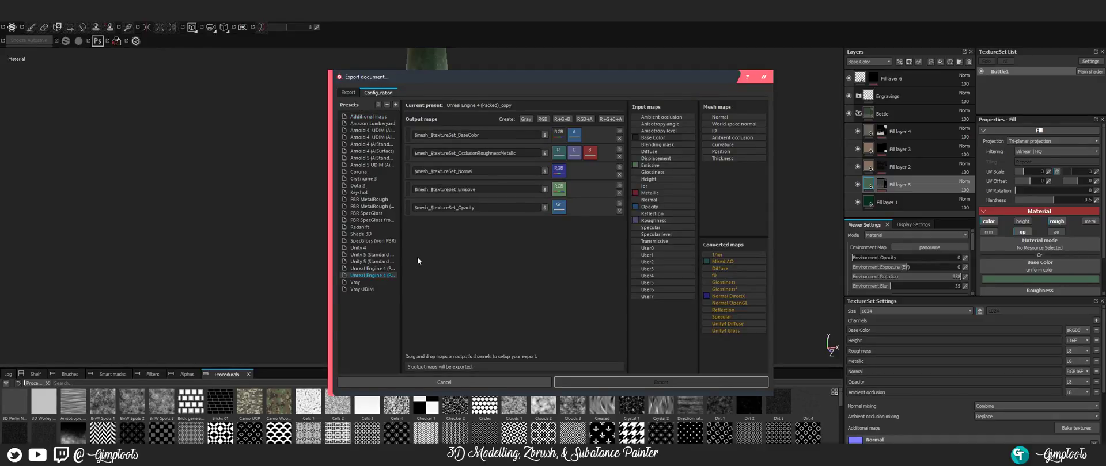
{"action": "left_click", "coordinate": [563, 209]}
{"action": "left_click_drag", "start_coordinate": [661, 205], "coordinate": [559, 207]}
- Export the Bottle1 texture set as 8-bit PNG using the Unreal Engine 4 (Packed)_copy configuration
{"action": "left_click", "coordinate": [348, 93]}
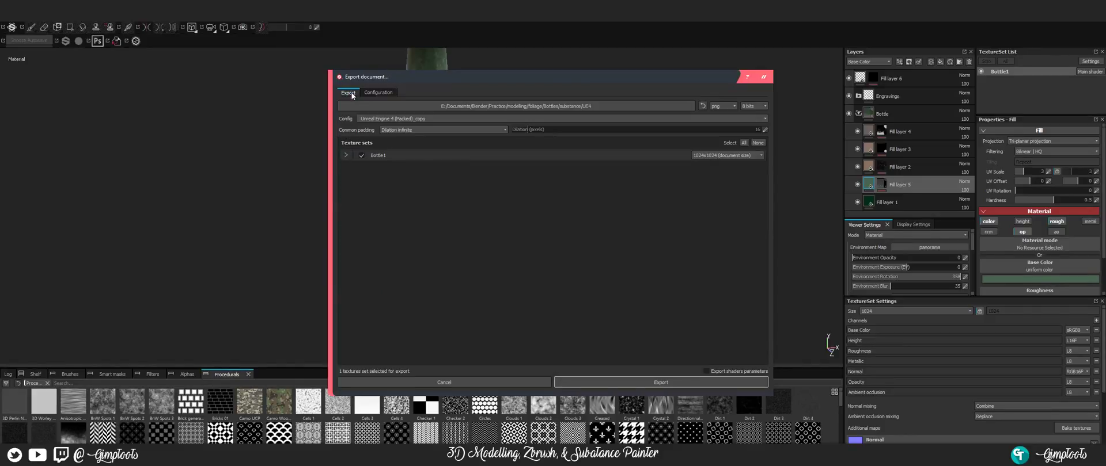
{"action": "left_click", "coordinate": [345, 156]}
{"action": "left_click", "coordinate": [345, 155]}
{"action": "left_click", "coordinate": [422, 118]}
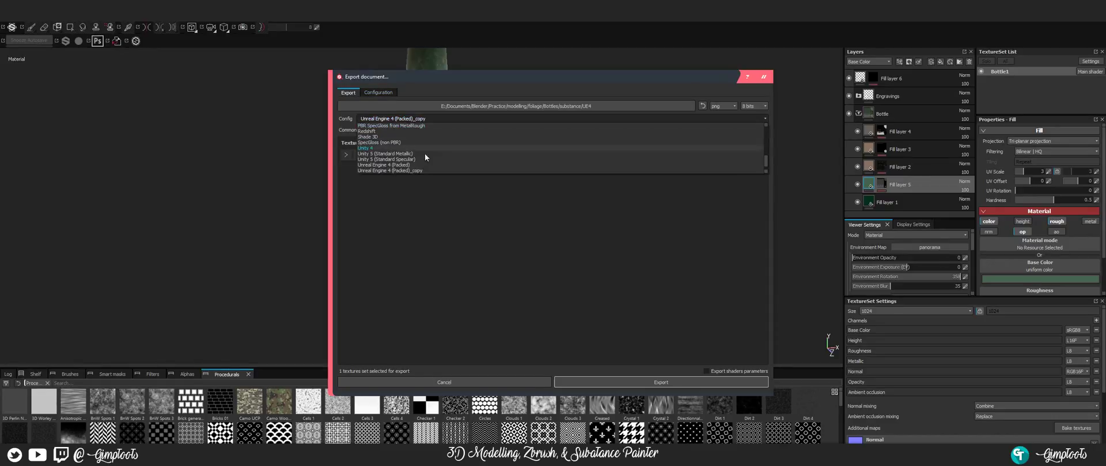
{"action": "left_click", "coordinate": [422, 154]}
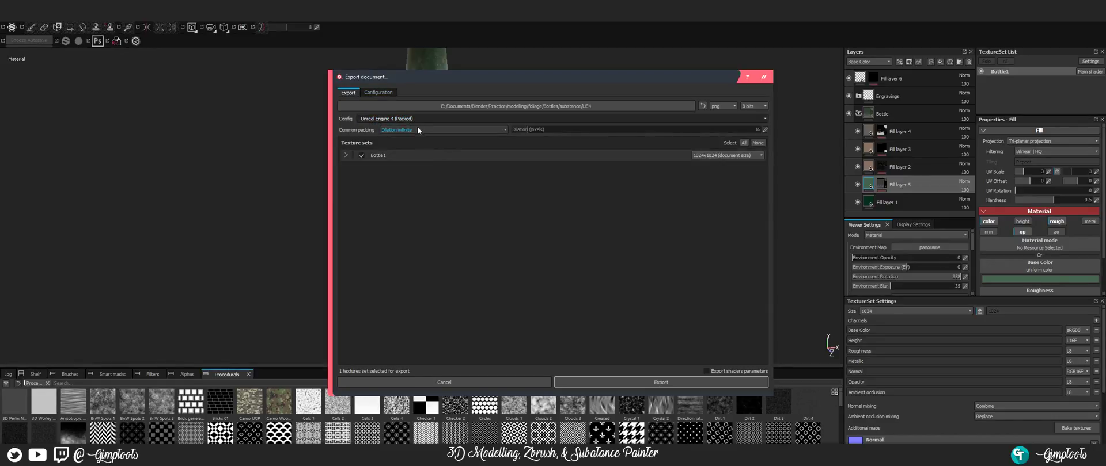
{"action": "left_click", "coordinate": [414, 119]}
{"action": "left_click", "coordinate": [421, 156]}
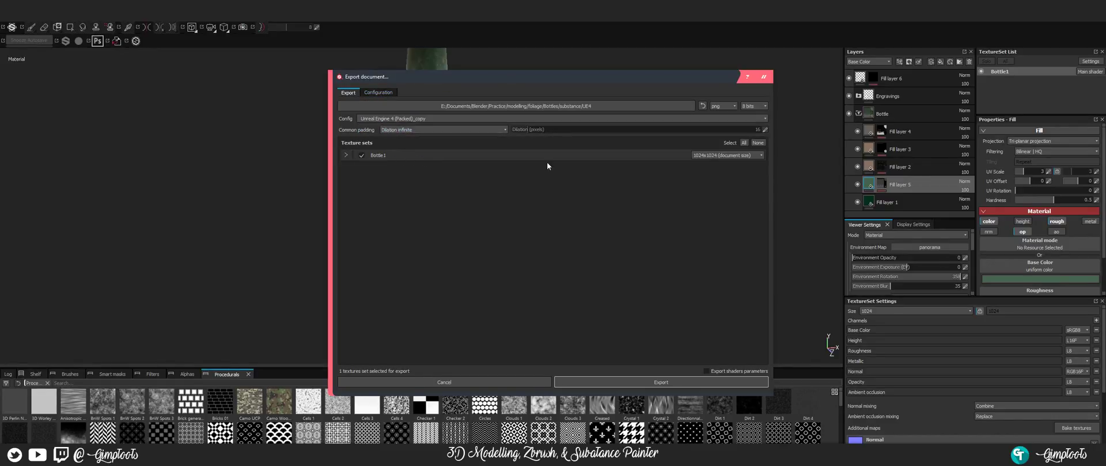
{"action": "left_click", "coordinate": [645, 383]}
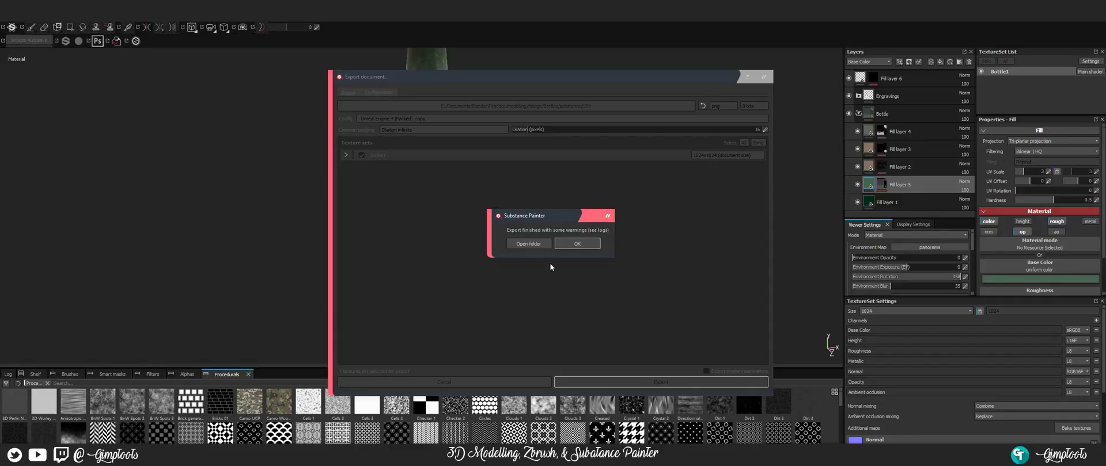
{"action": "left_click", "coordinate": [573, 244]}
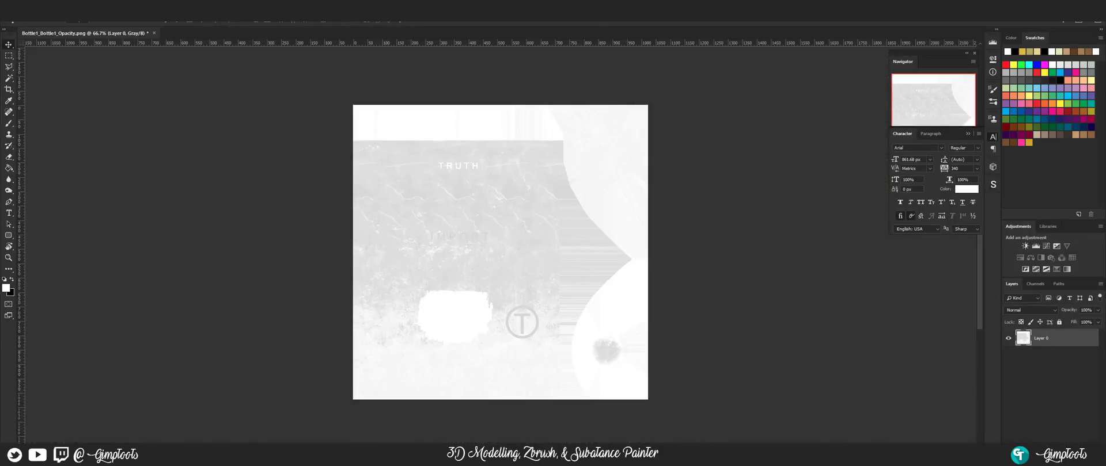
- In Photoshop, reload the re-exported Bottle1_Bottle1_Opacity.png, unlock its layer and inspect its channels
{"action": "left_click", "coordinate": [502, 23]}
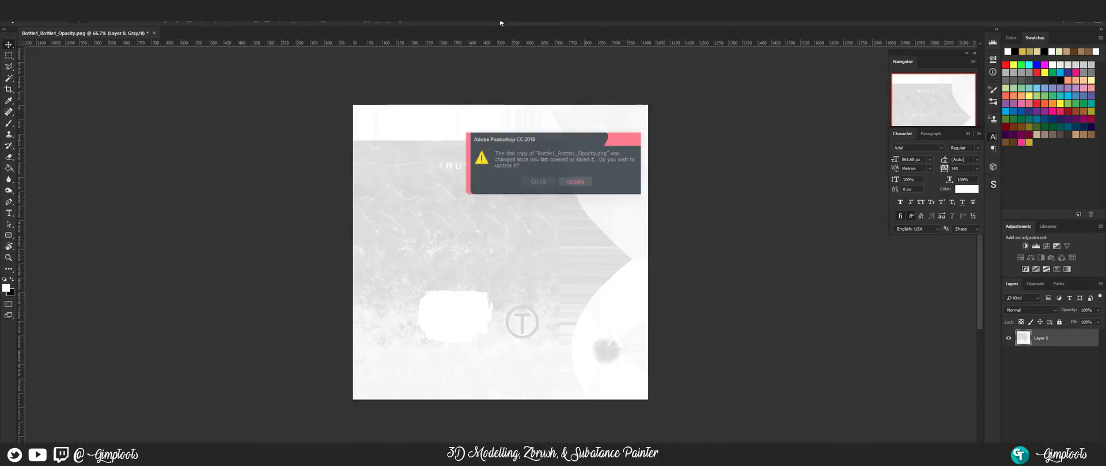
{"action": "left_click", "coordinate": [565, 181]}
{"action": "left_click", "coordinate": [1089, 338]}
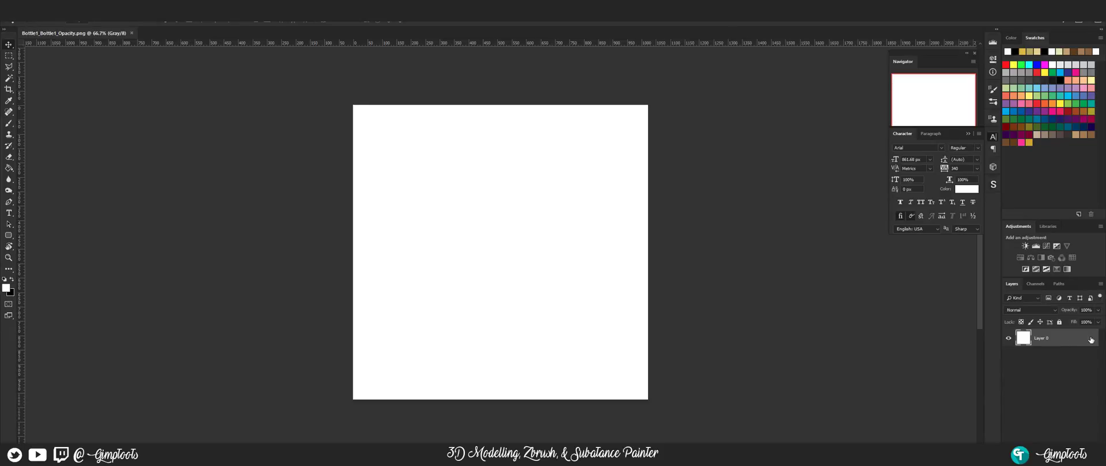
{"action": "left_click", "coordinate": [1035, 284]}
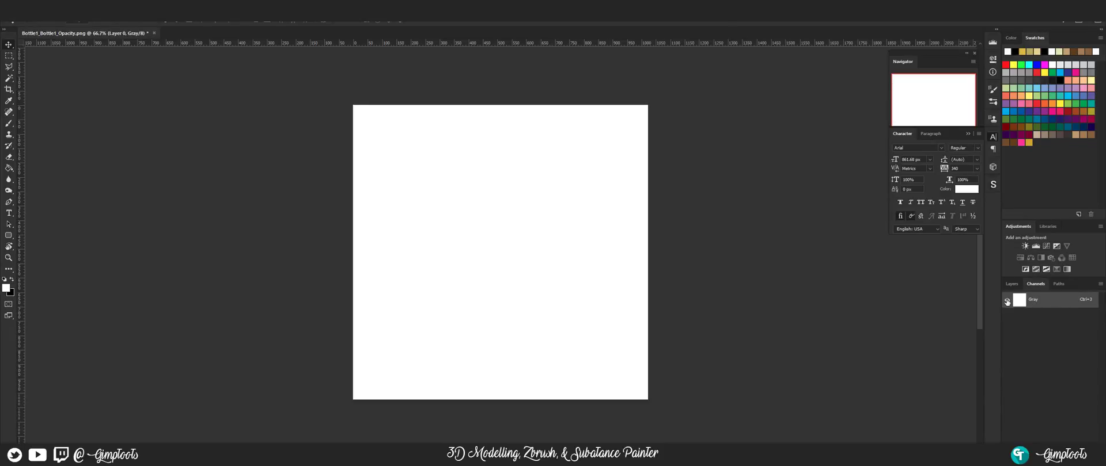
- Back in Substance Painter's export configuration, assign the Opacity input map to the gray Opacity output of Unreal Engine 4 (Packed)_copy
{"action": "key", "text": "super+Tab"}
{"action": "left_click", "coordinate": [655, 129]}
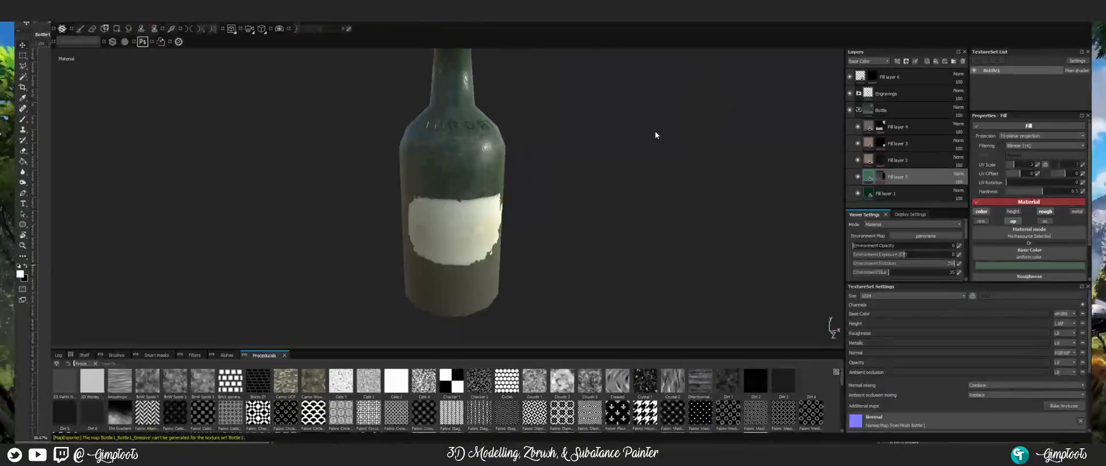
{"action": "right_click", "coordinate": [457, 166]}
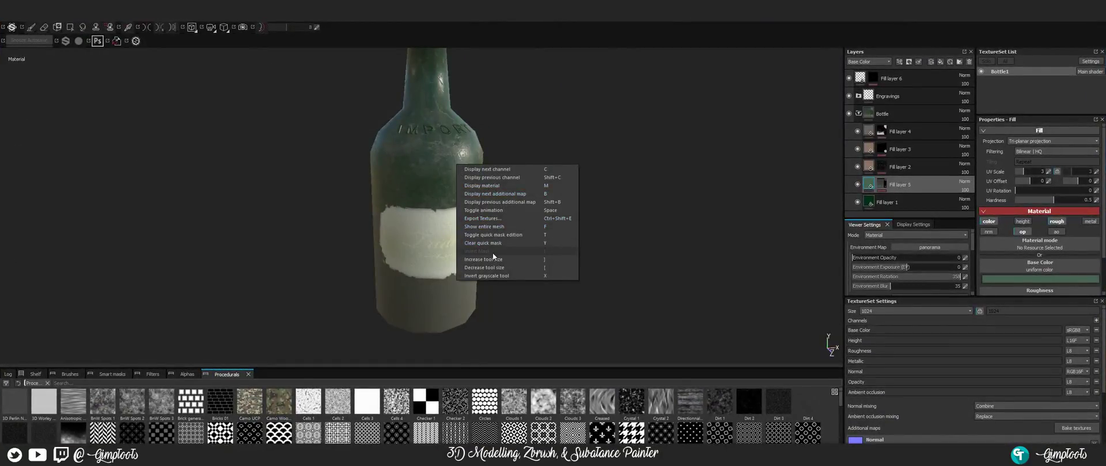
{"action": "left_click", "coordinate": [489, 220]}
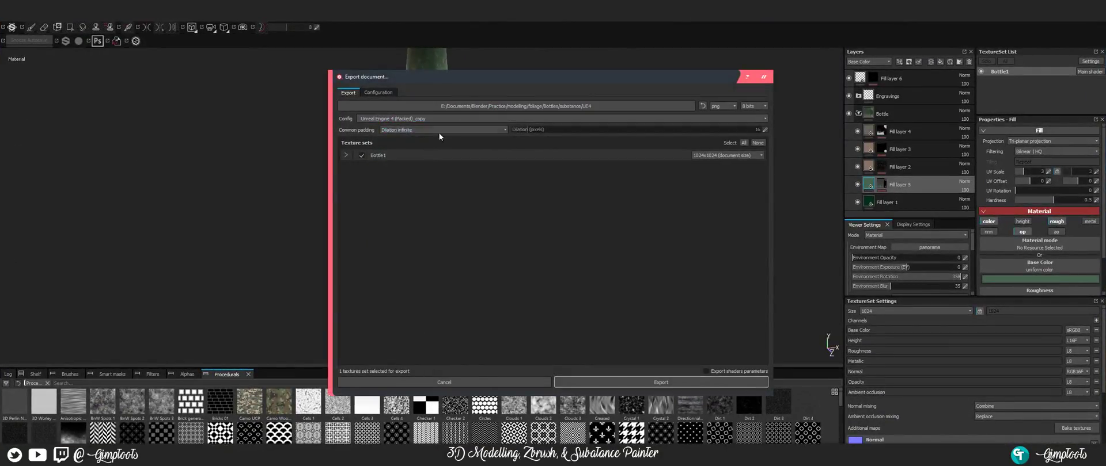
{"action": "left_click", "coordinate": [380, 93]}
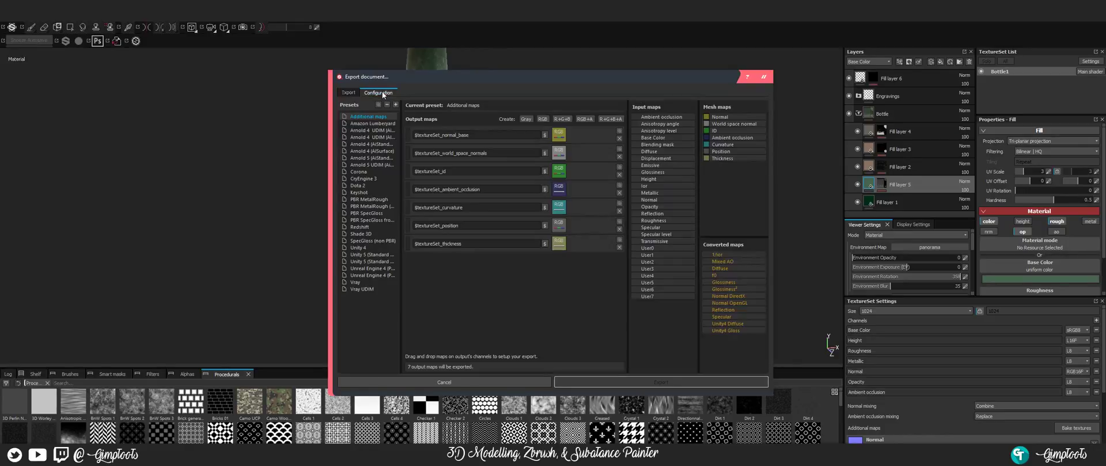
{"action": "left_click", "coordinate": [371, 275]}
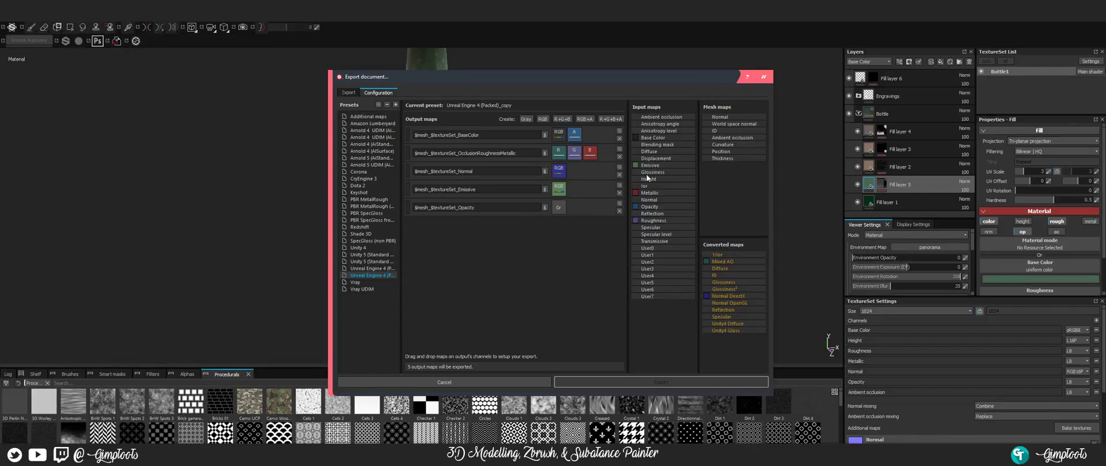
{"action": "left_click_drag", "start_coordinate": [562, 209], "coordinate": [563, 208]}
- Export the Bottle1 texture set as 8-bit PNG with the Unreal Engine 4 (Packed)_copy configuration and close the export notice
{"action": "left_click", "coordinate": [344, 90]}
{"action": "left_click", "coordinate": [419, 118]}
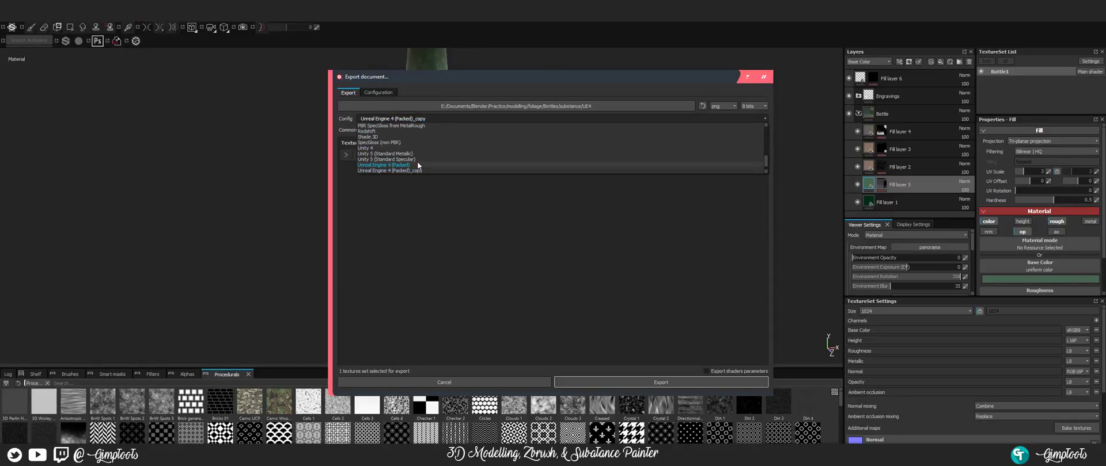
{"action": "left_click", "coordinate": [417, 169]}
{"action": "left_click", "coordinate": [403, 119]}
{"action": "left_click", "coordinate": [403, 169]}
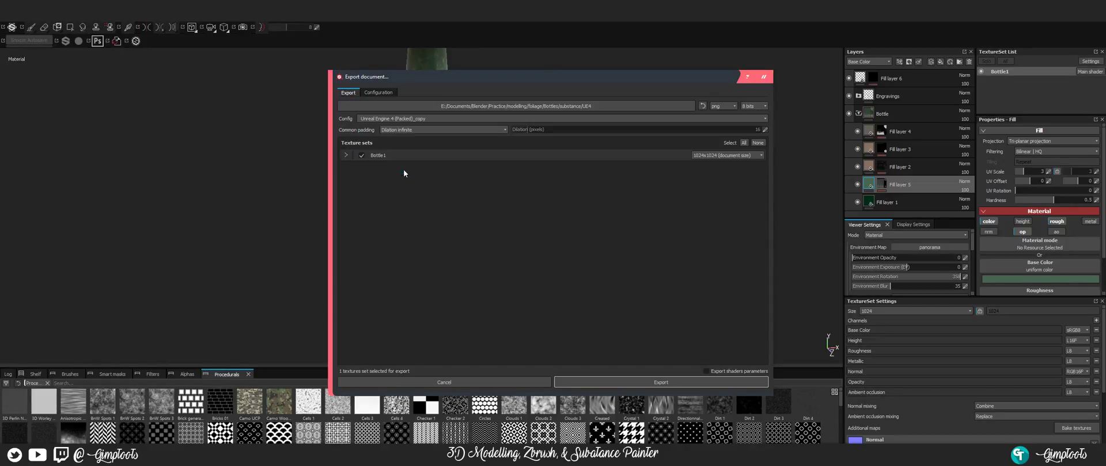
{"action": "left_click", "coordinate": [639, 380]}
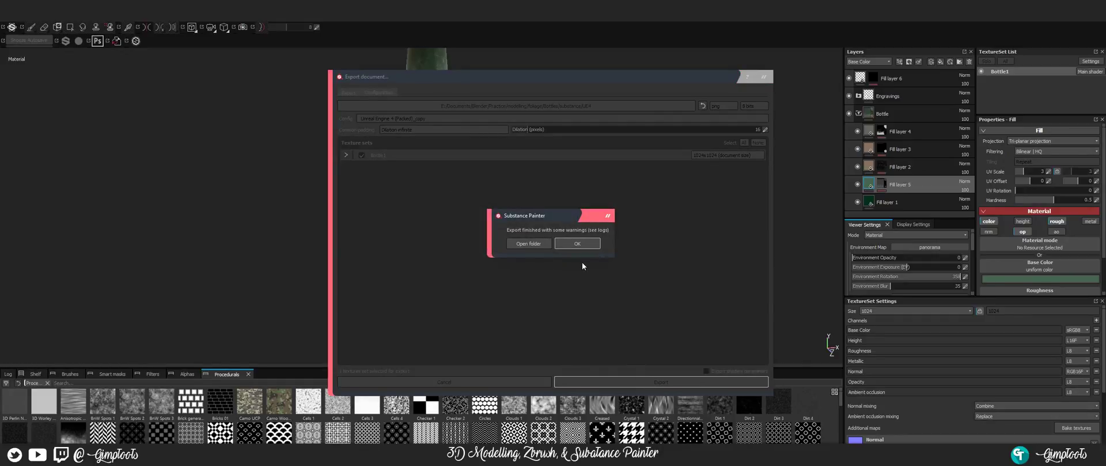
{"action": "left_click", "coordinate": [587, 245]}
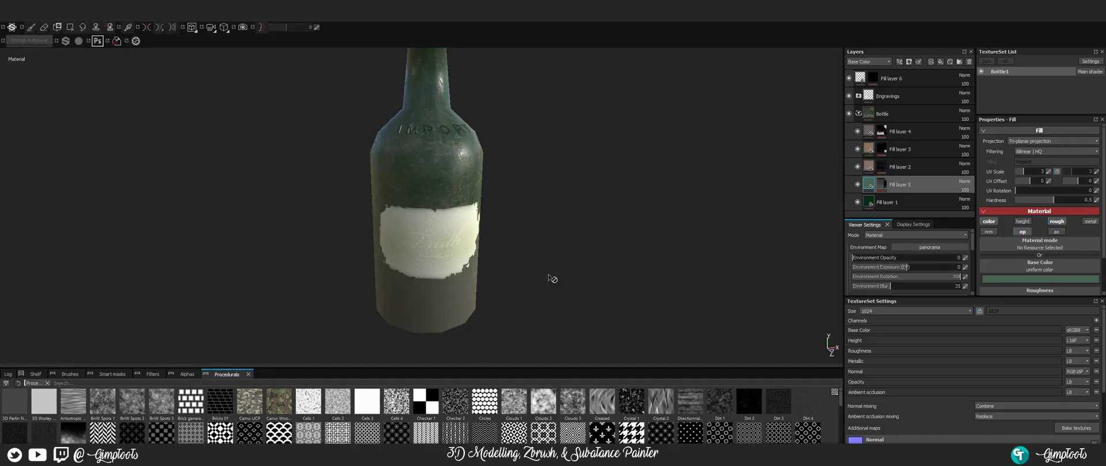
- Select Fill layer 1 of the Bottle group and lower its uniform Opacity to a nearly black value
{"action": "key", "text": "super"}
{"action": "scroll", "coordinate": [539, 235], "scroll_direction": "up", "scroll_amount": 3}
{"action": "key", "text": "super"}
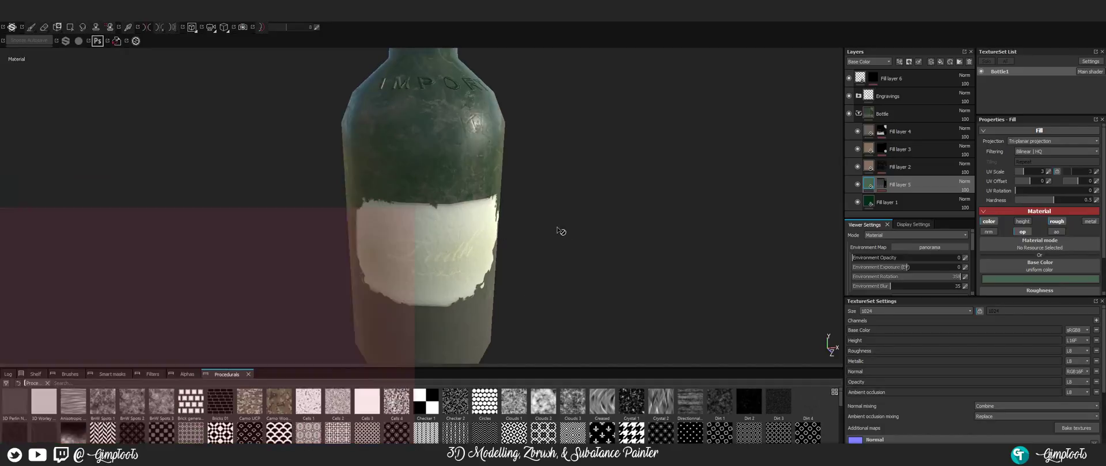
{"action": "left_click_drag", "start_coordinate": [498, 143], "coordinate": [526, 145], "text": "alt"}
{"action": "scroll", "coordinate": [464, 131], "scroll_direction": "up", "scroll_amount": 5}
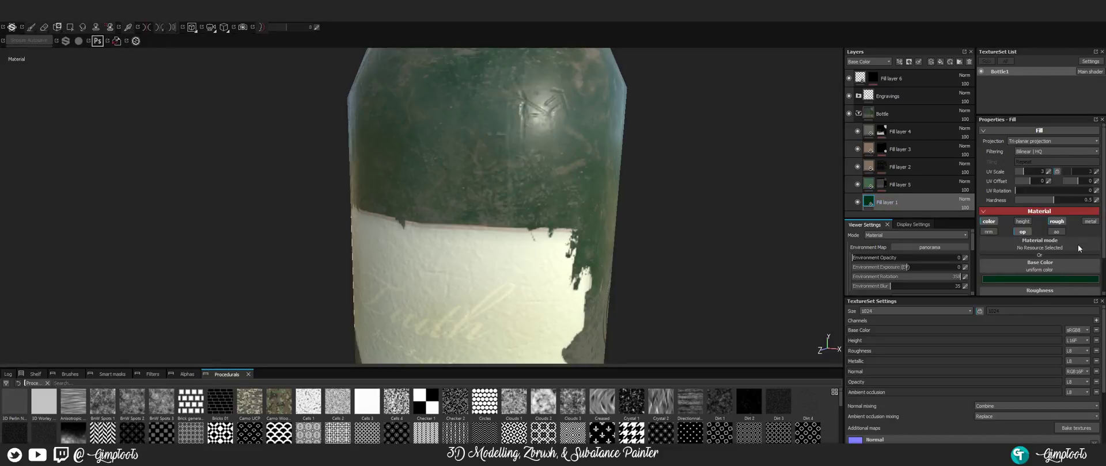
{"action": "scroll", "coordinate": [1077, 244], "scroll_direction": "down", "scroll_amount": 3}
{"action": "left_click_drag", "start_coordinate": [1061, 290], "coordinate": [1000, 291]}
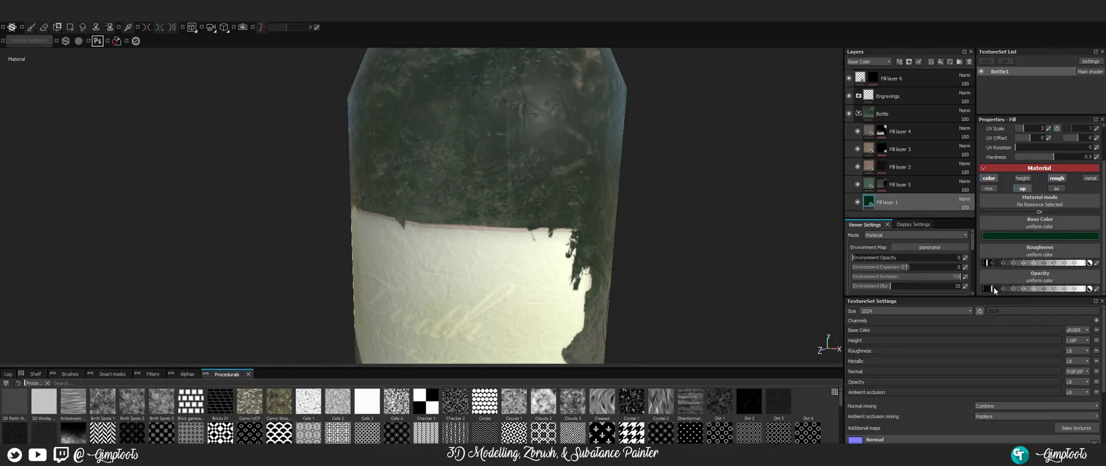
- Examine the bottle's glass, engraved lettering and label from several angles with the reduced opacity
{"action": "scroll", "coordinate": [567, 69], "scroll_direction": "down", "scroll_amount": 3}
{"action": "mouse_move", "coordinate": [567, 70]}
{"action": "left_mouse_down", "text": "alt"}
{"action": "mouse_move", "coordinate": [616, 160]}
{"action": "mouse_move", "coordinate": [568, 132]}
{"action": "mouse_move", "coordinate": [521, 142]}
{"action": "left_mouse_up", "text": "alt"}
{"action": "scroll", "coordinate": [569, 132], "scroll_direction": "up", "scroll_amount": 2}
{"action": "middle_click_drag", "start_coordinate": [522, 144], "coordinate": [499, 210], "text": "alt"}
{"action": "middle_click_drag", "start_coordinate": [504, 173], "coordinate": [482, 232], "text": "alt"}
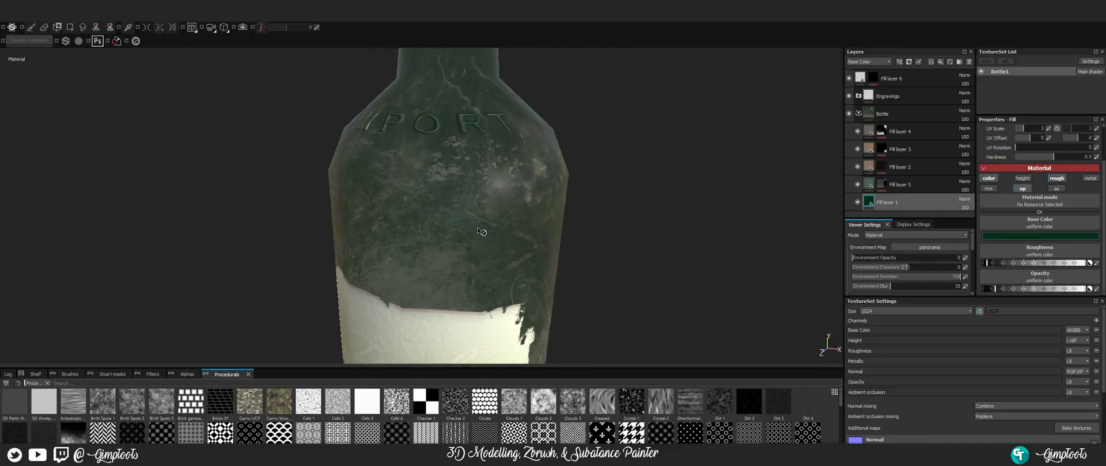
{"action": "mouse_move", "coordinate": [420, 186]}
{"action": "left_mouse_down", "text": "alt"}
{"action": "mouse_move", "coordinate": [627, 178]}
{"action": "mouse_move", "coordinate": [667, 148]}
{"action": "mouse_move", "coordinate": [511, 121]}
{"action": "mouse_move", "coordinate": [496, 145]}
{"action": "mouse_move", "coordinate": [454, 167]}
{"action": "left_mouse_up", "text": "alt"}
{"action": "scroll", "coordinate": [454, 167], "scroll_direction": "down", "scroll_amount": 3}
{"action": "mouse_move", "coordinate": [527, 179]}
{"action": "left_mouse_down", "text": "alt"}
{"action": "mouse_move", "coordinate": [284, 163]}
{"action": "mouse_move", "coordinate": [527, 176]}
{"action": "mouse_move", "coordinate": [524, 163]}
{"action": "left_mouse_up", "text": "alt"}
{"action": "scroll", "coordinate": [472, 175], "scroll_direction": "up", "scroll_amount": 3}
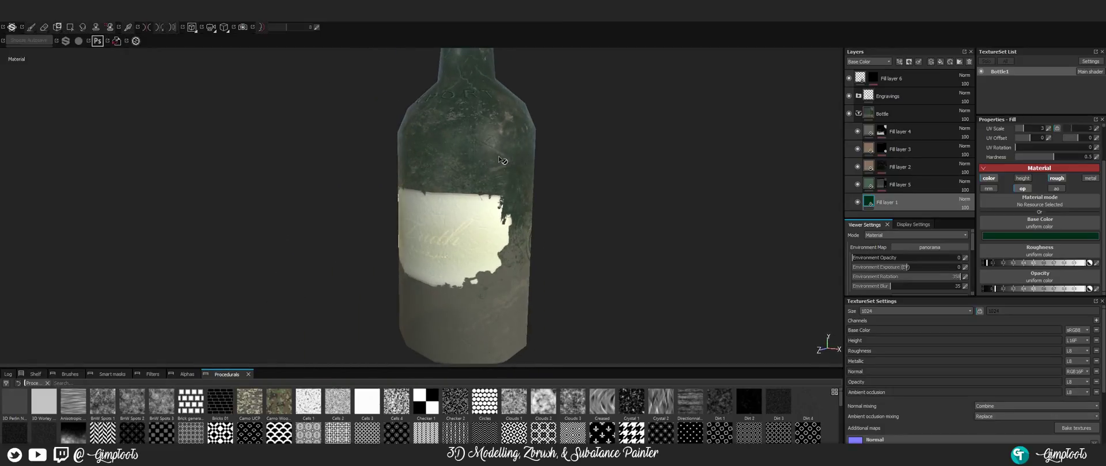
- Re-export the Bottle1 textures with the reduced opacity using the Unreal Engine 4 (Packed)_copy configuration as 8-bit PNG
{"action": "right_click", "coordinate": [498, 157]}
{"action": "left_click", "coordinate": [542, 210]}
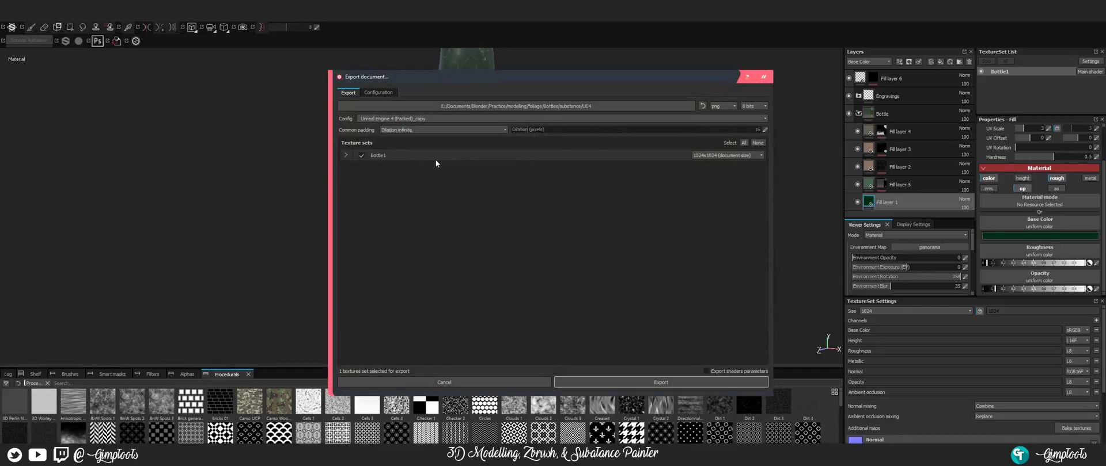
{"action": "left_click", "coordinate": [653, 382]}
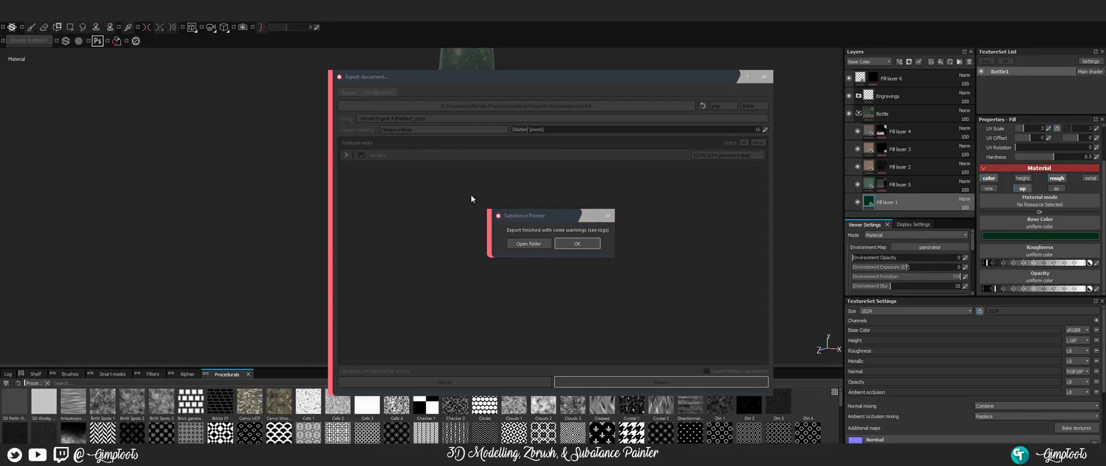
{"action": "left_click", "coordinate": [577, 245]}
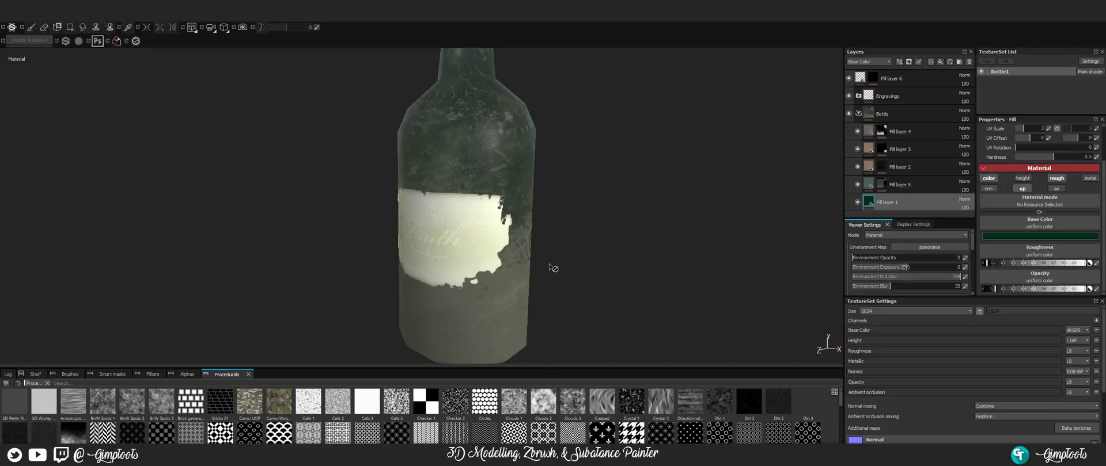
- Switch to Unreal Engine, reimport the Bottle1_Bottle1_Opacity texture and open the Bottle2 material to inspect its preview
{"action": "key", "text": "super+Tab"}
{"action": "left_click", "coordinate": [433, 315]}
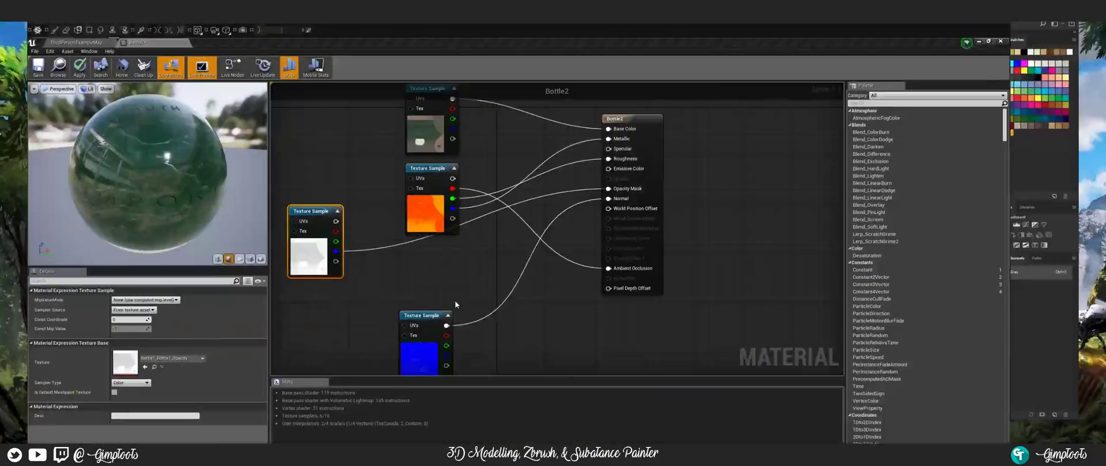
{"action": "left_click", "coordinate": [55, 4]}
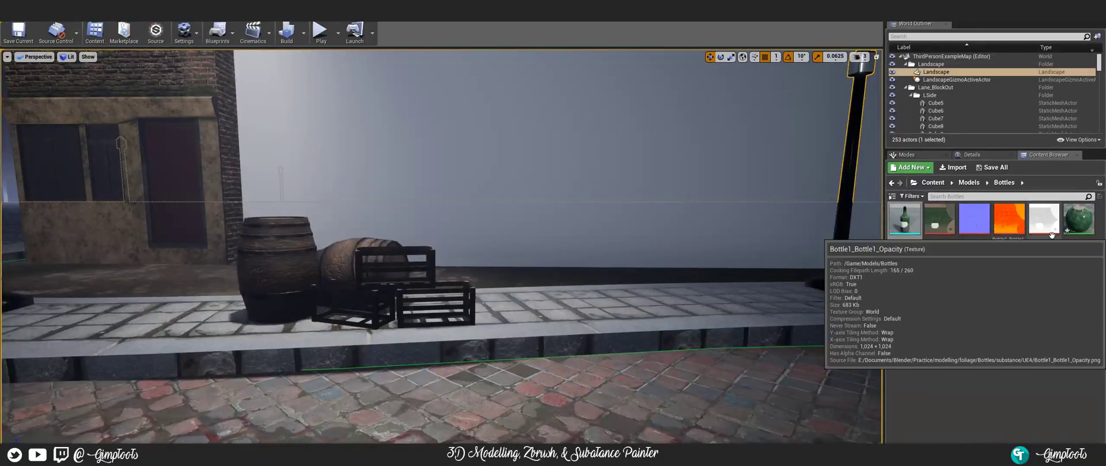
{"action": "right_click", "coordinate": [1051, 235]}
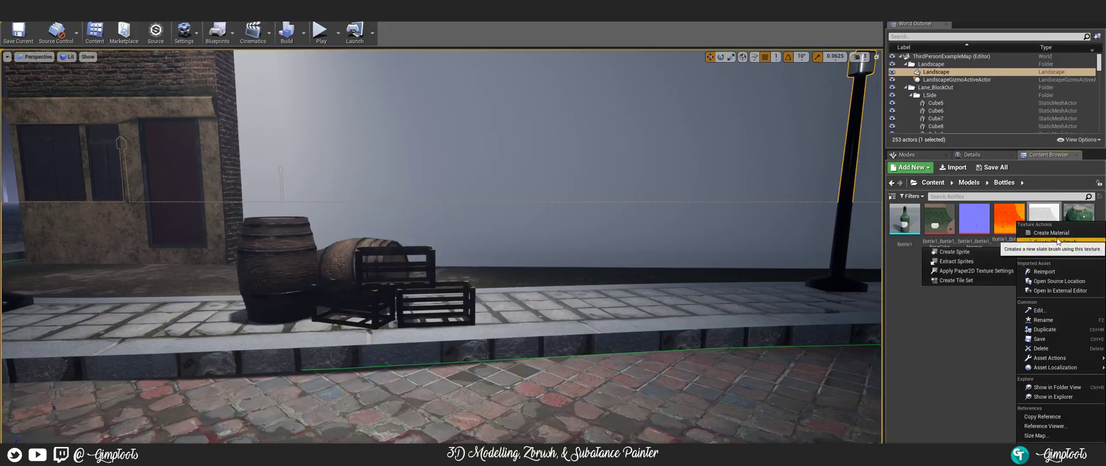
{"action": "left_click", "coordinate": [1059, 272]}
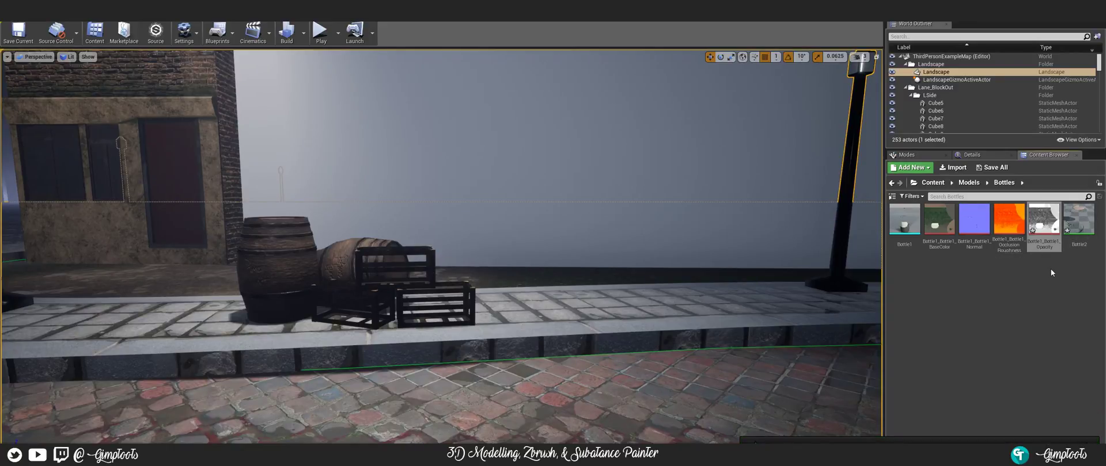
{"action": "double_click", "coordinate": [1077, 221]}
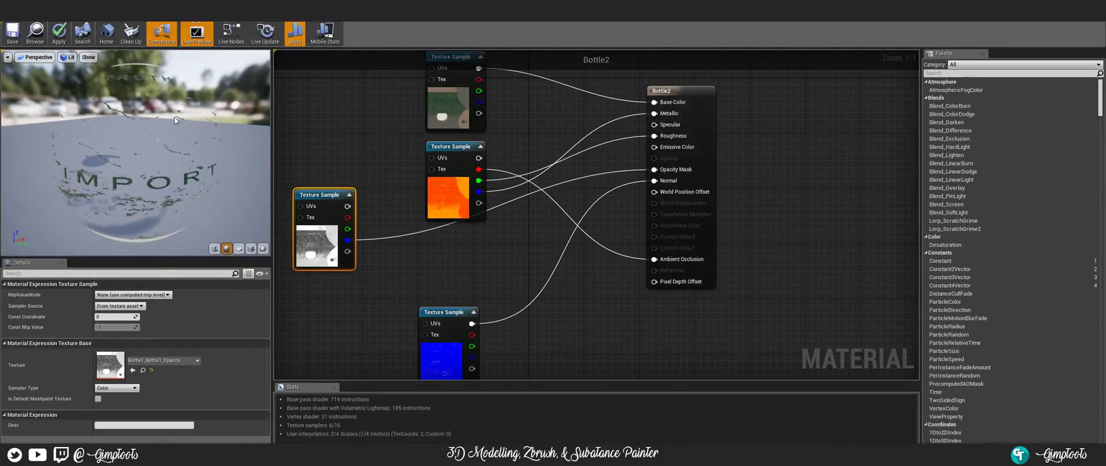
{"action": "mouse_move", "coordinate": [174, 117]}
{"action": "left_mouse_down"}
{"action": "mouse_move", "coordinate": [172, 173]}
{"action": "mouse_move", "coordinate": [221, 161]}
{"action": "mouse_move", "coordinate": [224, 110]}
{"action": "mouse_move", "coordinate": [155, 112]}
{"action": "mouse_move", "coordinate": [167, 110]}
{"action": "left_mouse_up"}
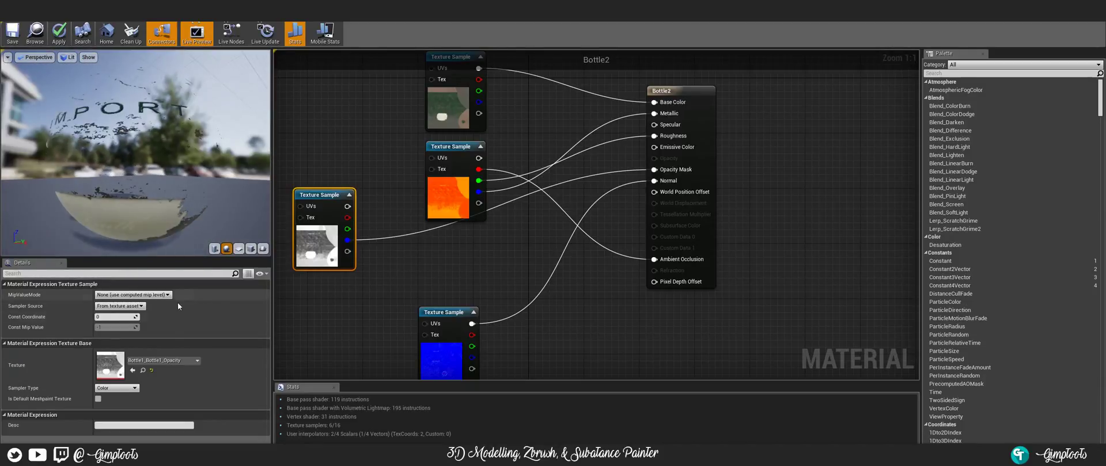
- Try the Translucent blend mode on the Bottle2 material, inspect the preview sphere and restore the Masked blend mode
{"action": "left_click", "coordinate": [668, 102]}
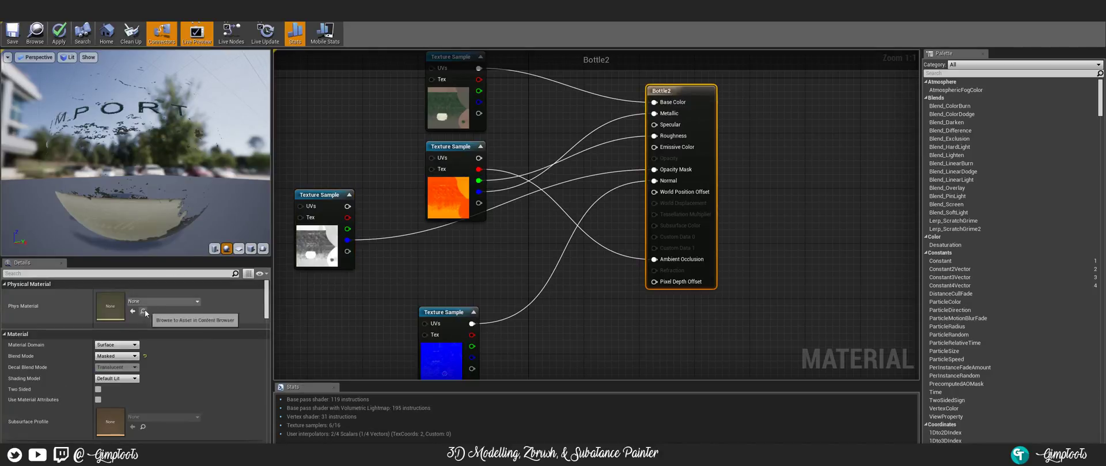
{"action": "left_click", "coordinate": [116, 358]}
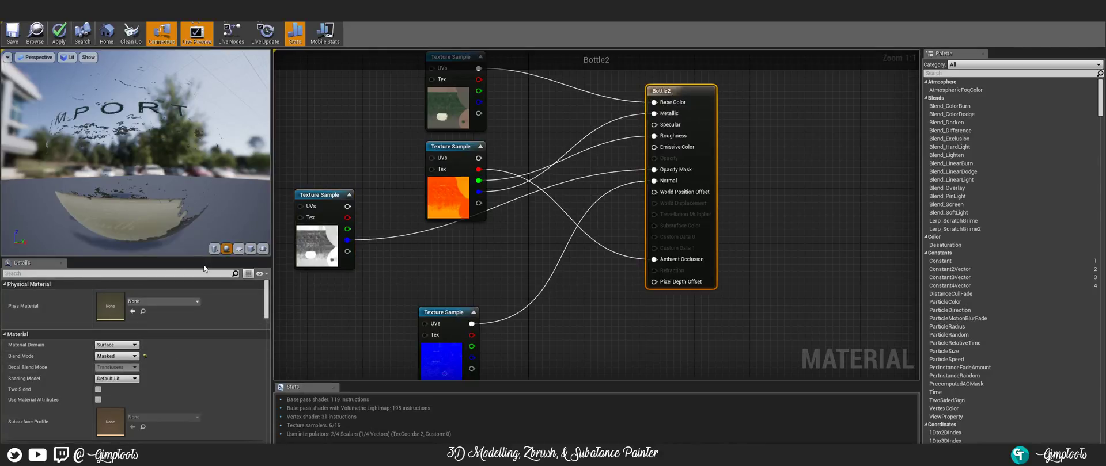
{"action": "left_click", "coordinate": [117, 357]}
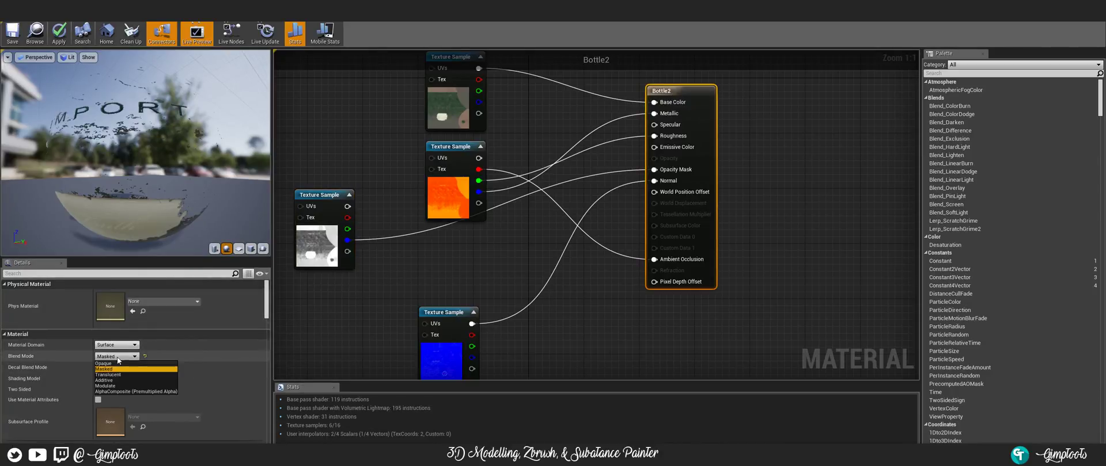
{"action": "left_click", "coordinate": [113, 374]}
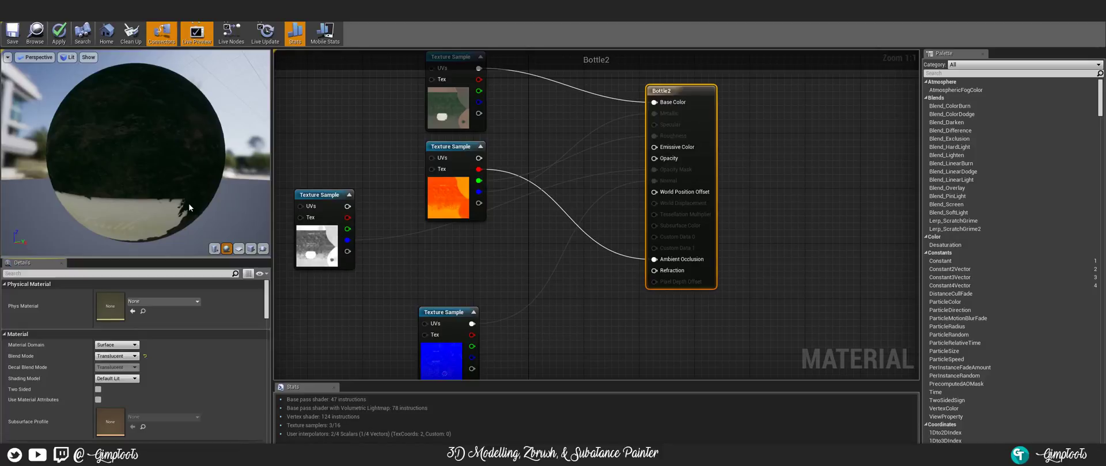
{"action": "left_click_drag", "start_coordinate": [140, 118], "coordinate": [202, 122]}
{"action": "scroll", "coordinate": [126, 113], "scroll_direction": "up", "scroll_amount": 2}
{"action": "scroll", "coordinate": [133, 118], "scroll_direction": "down", "scroll_amount": 1}
{"action": "left_click", "coordinate": [116, 356]}
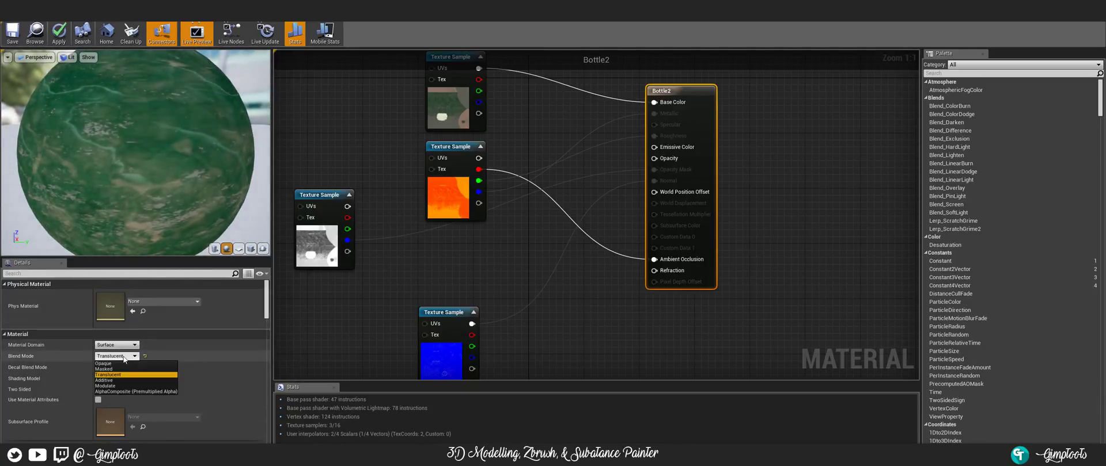
{"action": "left_click", "coordinate": [112, 369]}
- Try the Volume material domain on Bottle2, check the preview and return the domain to Surface
{"action": "left_click", "coordinate": [116, 346]}
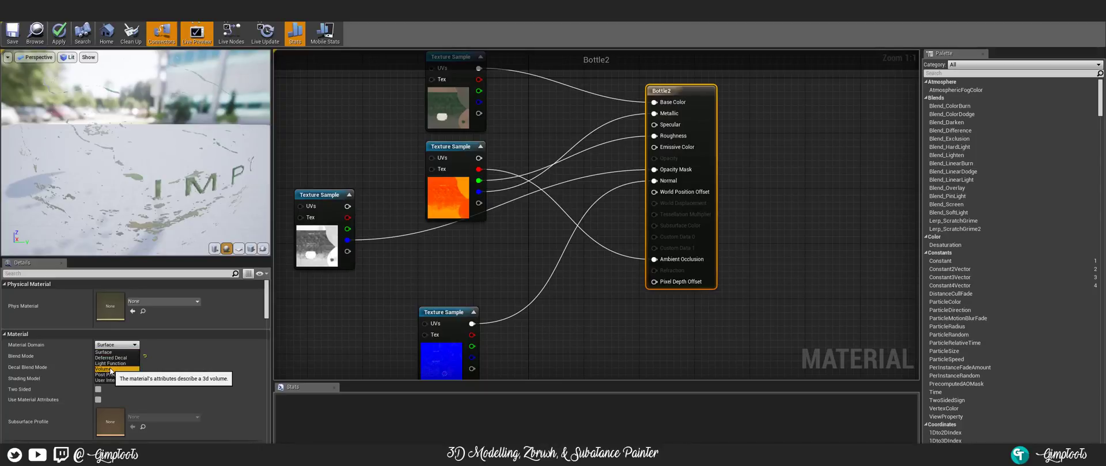
{"action": "left_click", "coordinate": [118, 369]}
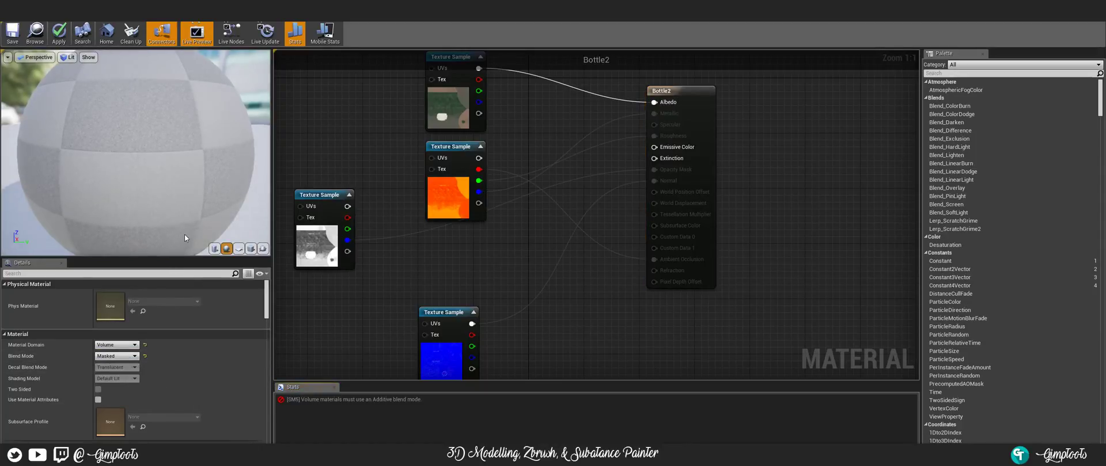
{"action": "left_click_drag", "start_coordinate": [164, 136], "coordinate": [103, 124]}
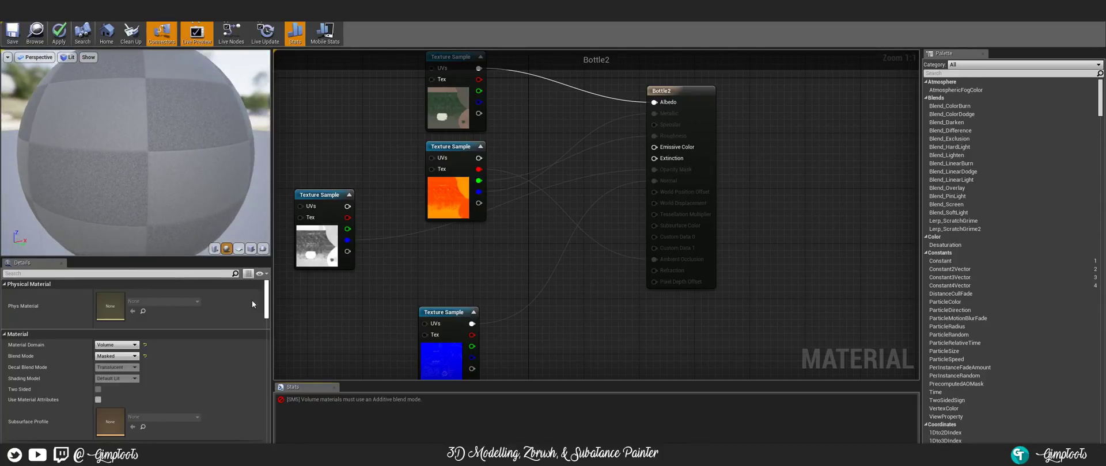
{"action": "left_click", "coordinate": [116, 345]}
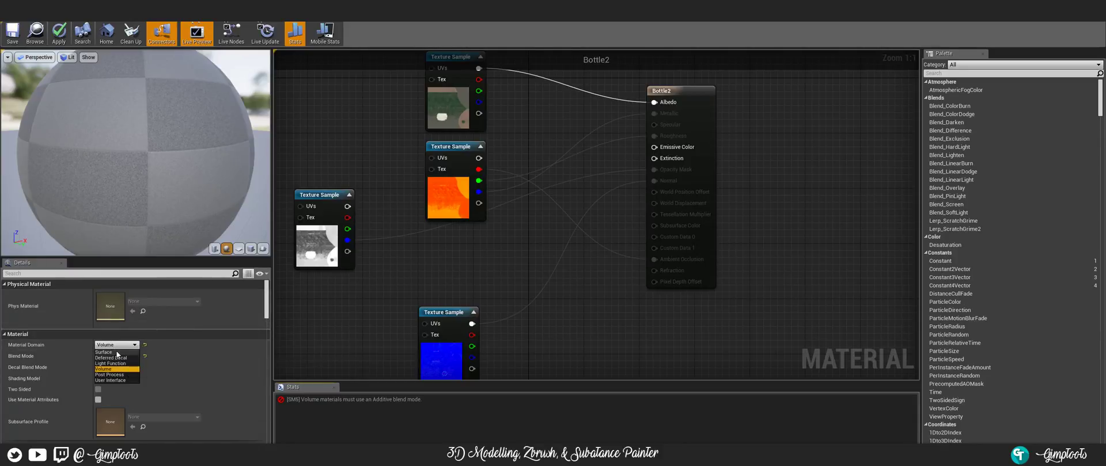
{"action": "left_click", "coordinate": [110, 352]}
- Try the Clear Coat shading model on Bottle2 and look through the remaining material properties
{"action": "left_click", "coordinate": [117, 379]}
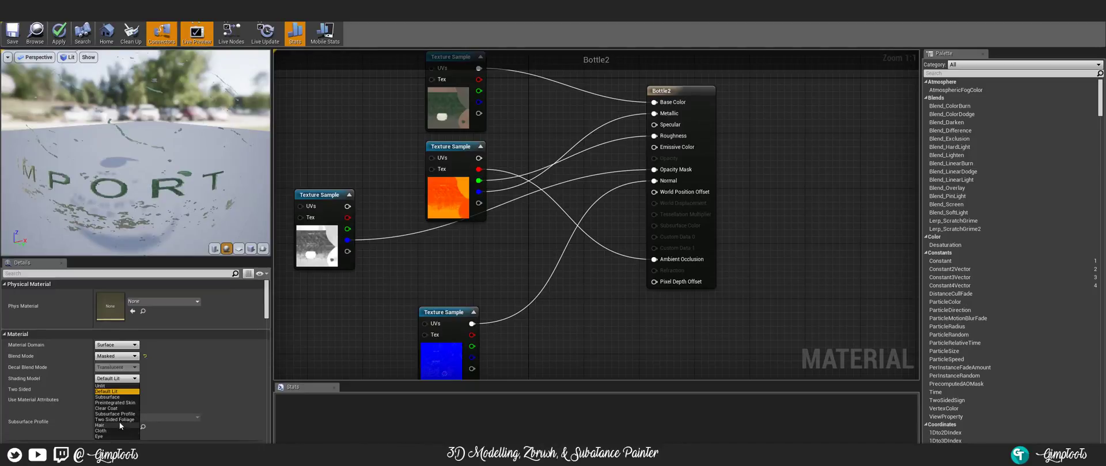
{"action": "left_click", "coordinate": [106, 409]}
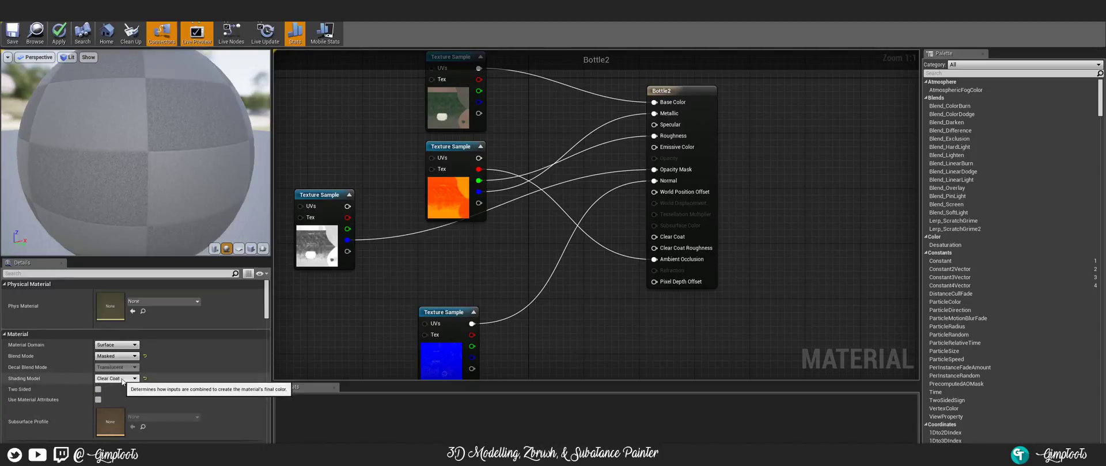
{"action": "scroll", "coordinate": [189, 380], "scroll_direction": "down", "scroll_amount": 15}
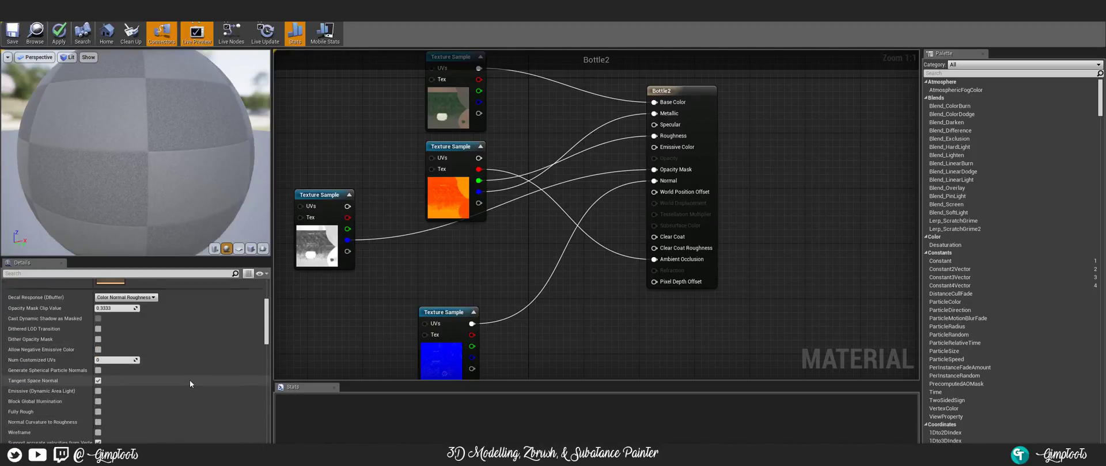
{"action": "scroll", "coordinate": [189, 380], "scroll_direction": "up", "scroll_amount": 8}
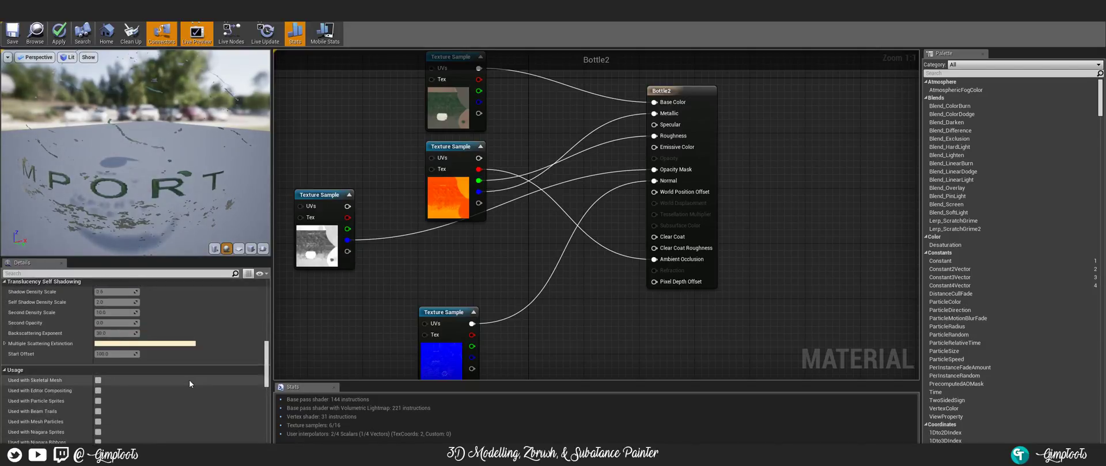
{"action": "scroll", "coordinate": [150, 372], "scroll_direction": "up", "scroll_amount": 3}
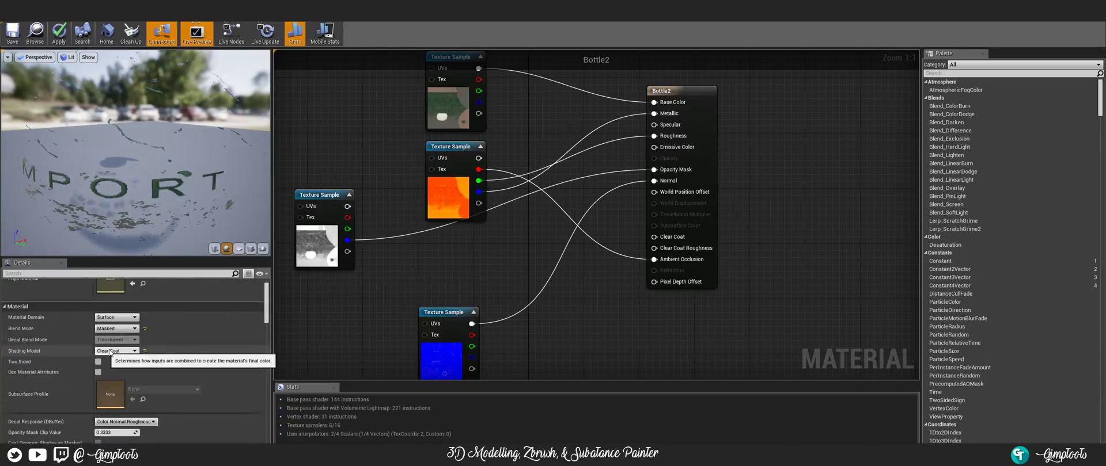
- Set the Bottle2 material's shading model to Subsurface and inspect the preview sphere
{"action": "left_click", "coordinate": [121, 351]}
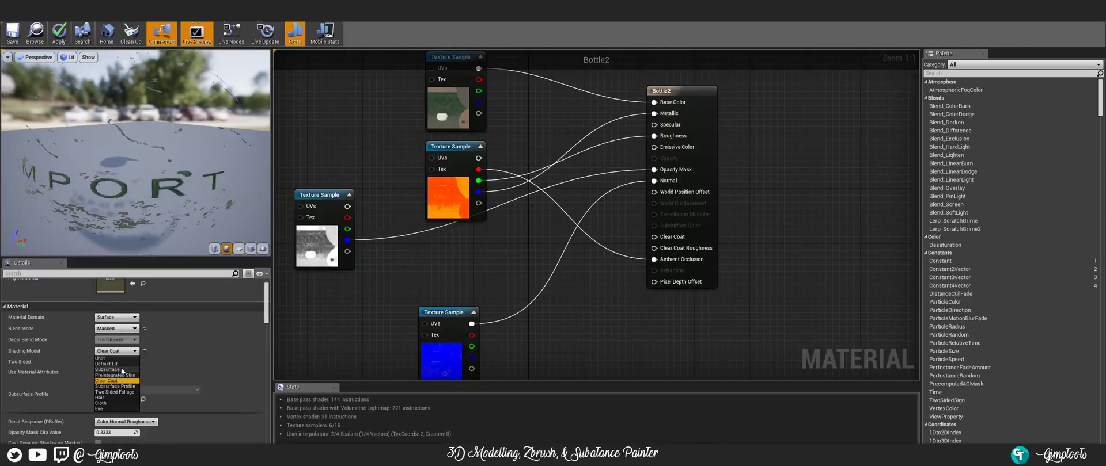
{"action": "left_click", "coordinate": [122, 370]}
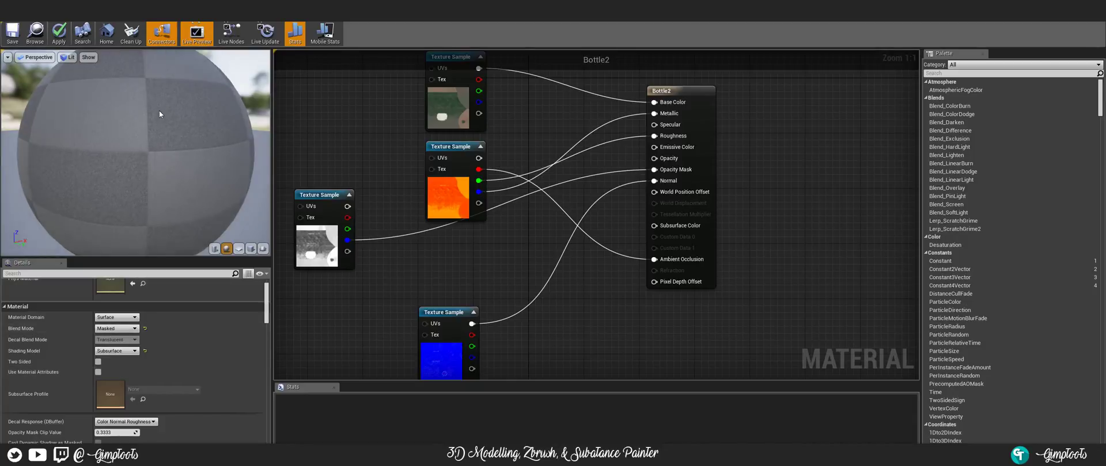
{"action": "scroll", "coordinate": [159, 109], "scroll_direction": "down", "scroll_amount": 3}
{"action": "scroll", "coordinate": [127, 133], "scroll_direction": "up", "scroll_amount": 4}
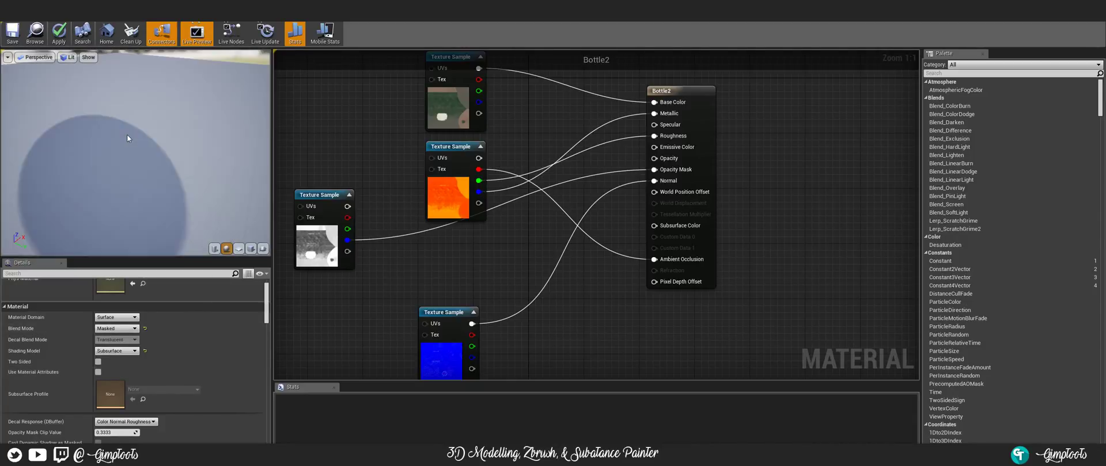
- Return the Bottle2 material's shading model to Default Lit and inspect the preview sphere
{"action": "left_click_drag", "start_coordinate": [126, 137], "coordinate": [135, 198]}
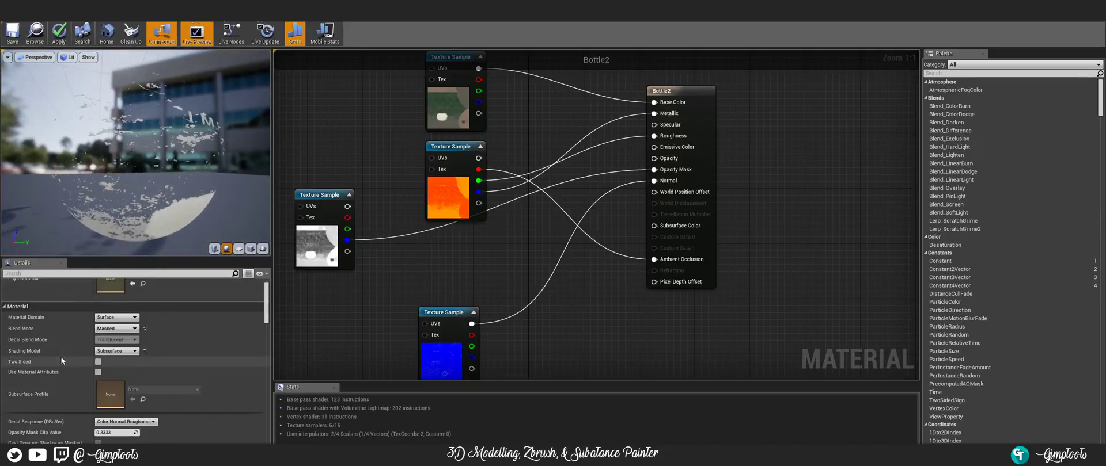
{"action": "left_click", "coordinate": [118, 351]}
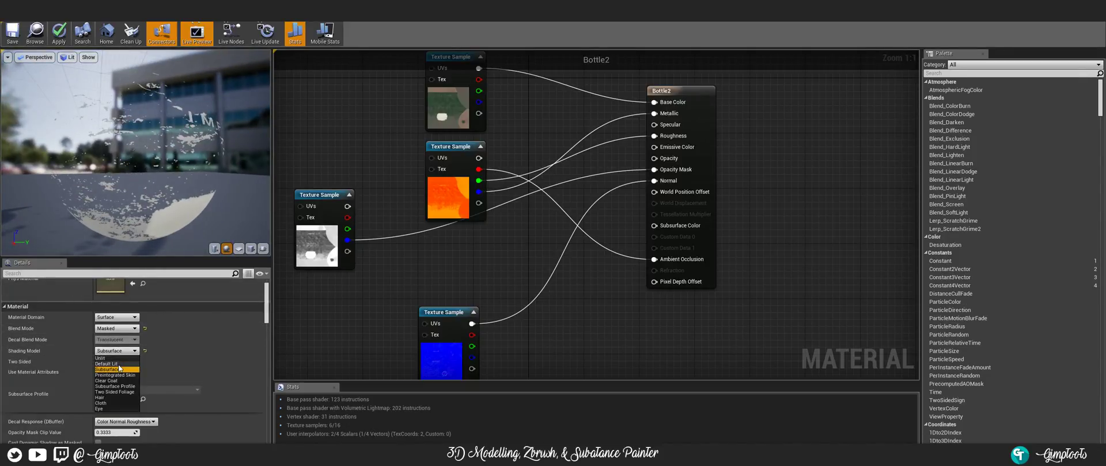
{"action": "left_click", "coordinate": [116, 365]}
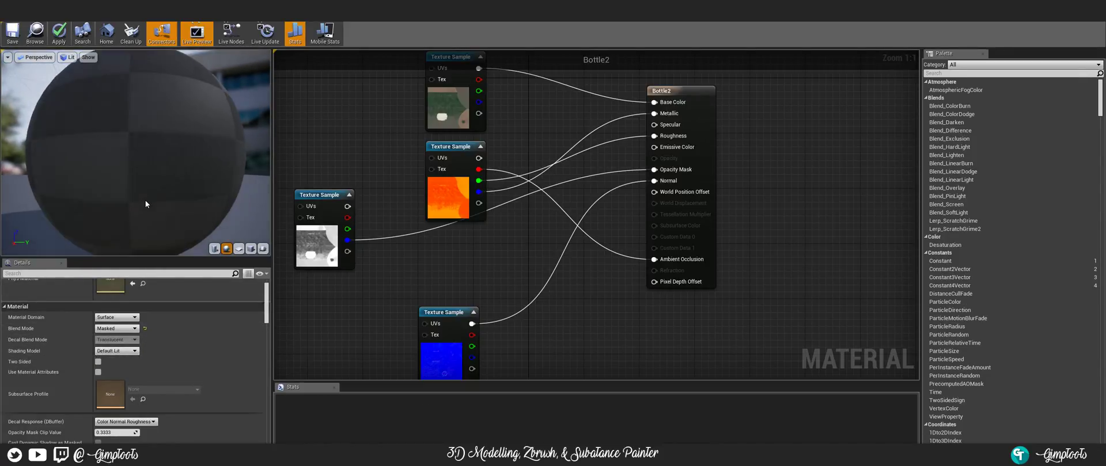
{"action": "mouse_move", "coordinate": [145, 199]}
{"action": "left_mouse_down"}
{"action": "mouse_move", "coordinate": [137, 143]}
{"action": "mouse_move", "coordinate": [212, 81]}
{"action": "mouse_move", "coordinate": [154, 97]}
{"action": "mouse_move", "coordinate": [153, 138]}
{"action": "mouse_move", "coordinate": [182, 142]}
{"action": "mouse_move", "coordinate": [221, 173]}
{"action": "mouse_move", "coordinate": [226, 159]}
{"action": "mouse_move", "coordinate": [246, 229]}
{"action": "mouse_move", "coordinate": [208, 172]}
{"action": "mouse_move", "coordinate": [168, 139]}
{"action": "mouse_move", "coordinate": [153, 105]}
{"action": "mouse_move", "coordinate": [200, 148]}
{"action": "left_mouse_up"}
- Switch to Substance Painter and raise the opacity of Fill layer 1 to about the middle of its range
{"action": "key", "text": "alt+Tab"}
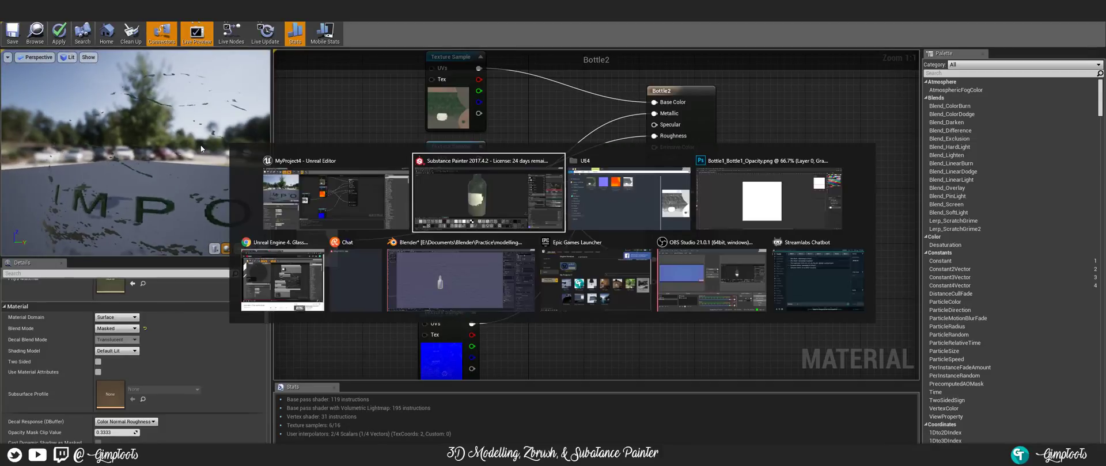
{"action": "left_click", "coordinate": [490, 198]}
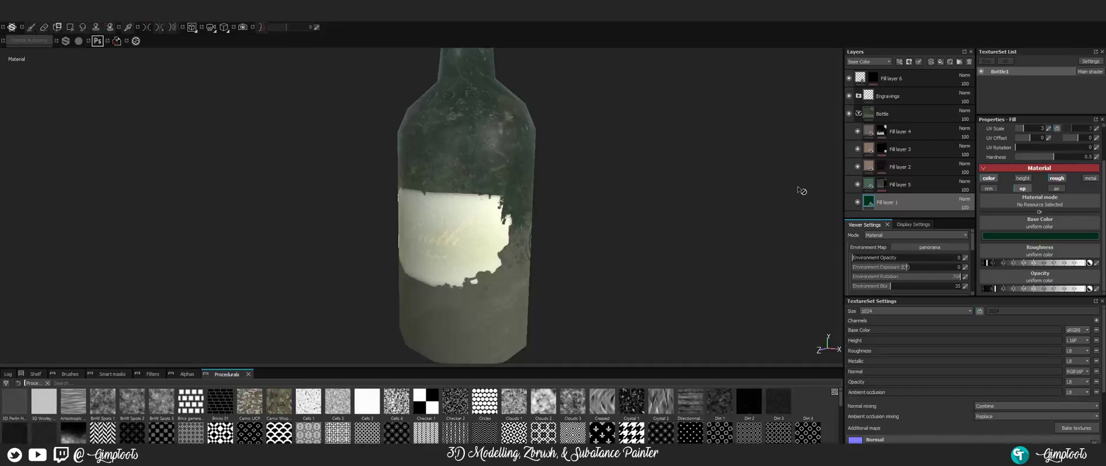
{"action": "scroll", "coordinate": [558, 171], "scroll_direction": "up", "scroll_amount": 4}
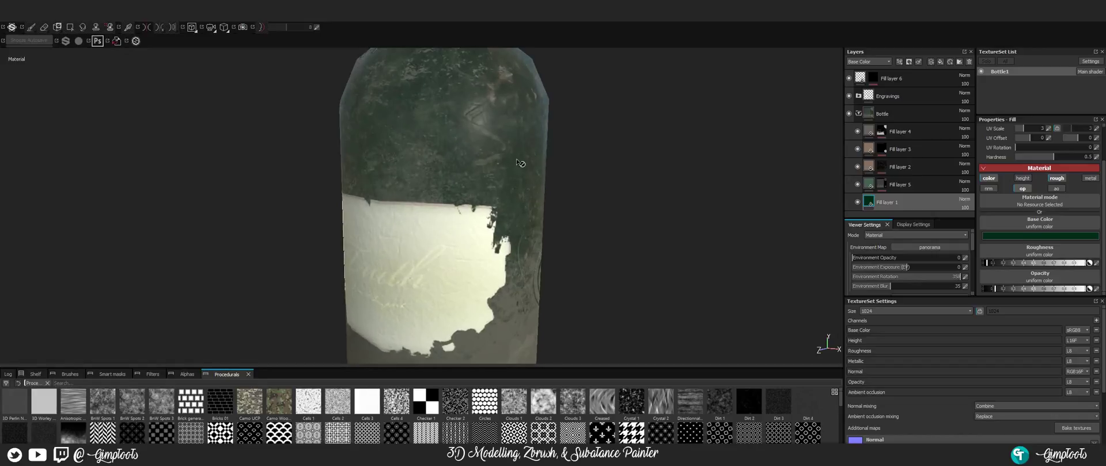
{"action": "left_click_drag", "start_coordinate": [467, 154], "coordinate": [546, 167], "text": "alt"}
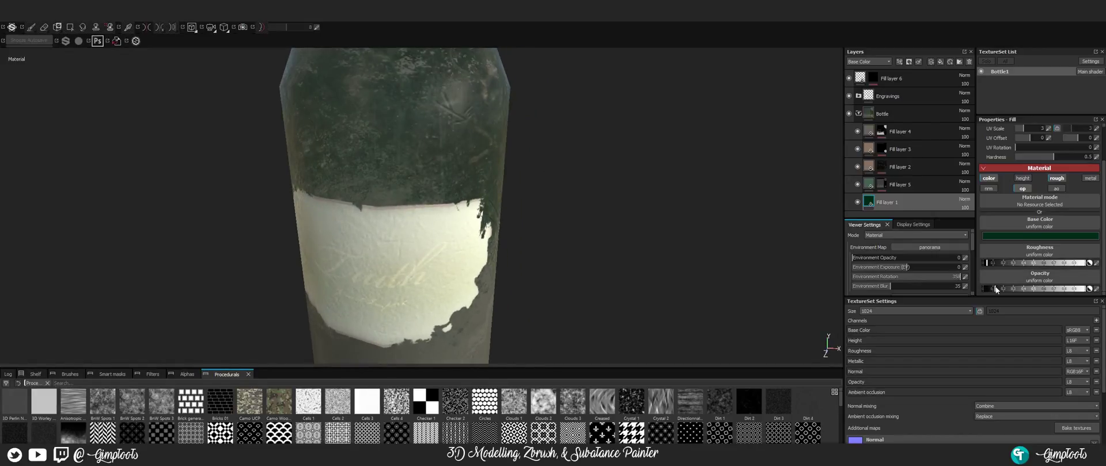
{"action": "left_click_drag", "start_coordinate": [996, 290], "coordinate": [1042, 292]}
{"action": "left_click_drag", "start_coordinate": [631, 202], "coordinate": [497, 179], "text": "alt"}
- Export the Bottle1 texture set as PNG files with the Unreal Engine 4 (Packed)_copy configuration
{"action": "right_click", "coordinate": [497, 179]}
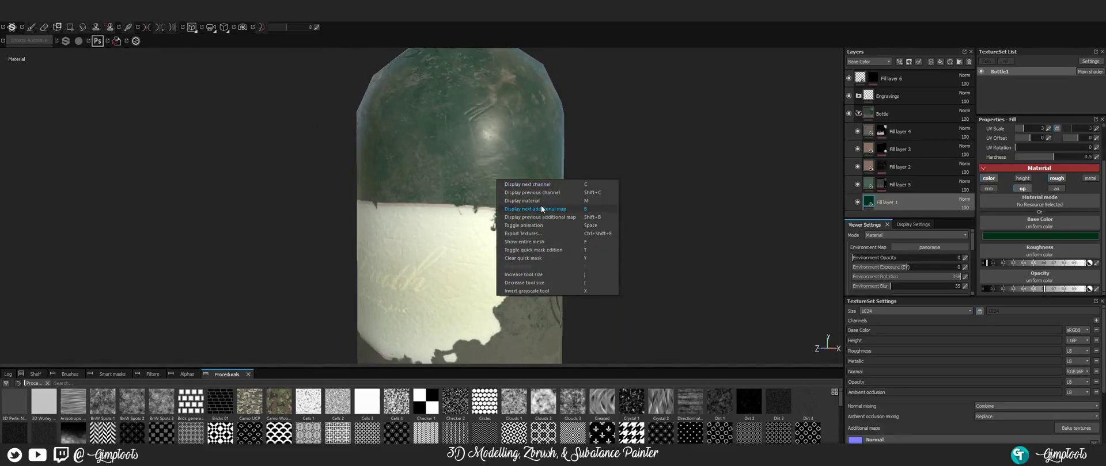
{"action": "left_click", "coordinate": [527, 232]}
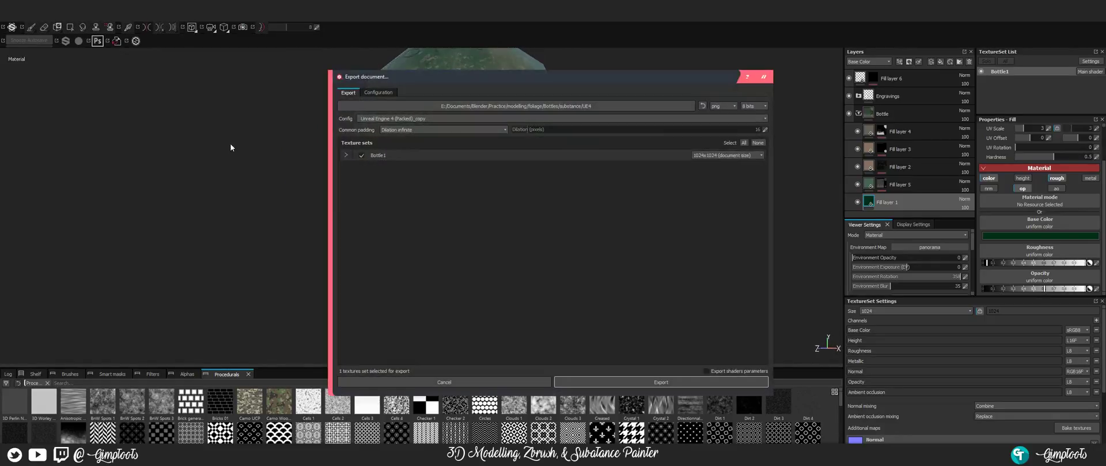
{"action": "left_click", "coordinate": [673, 380]}
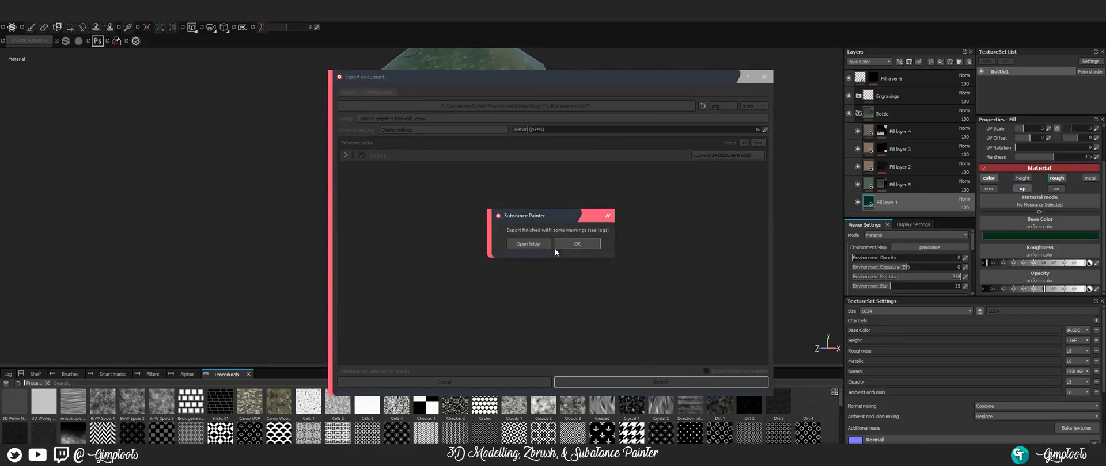
{"action": "left_click", "coordinate": [593, 242]}
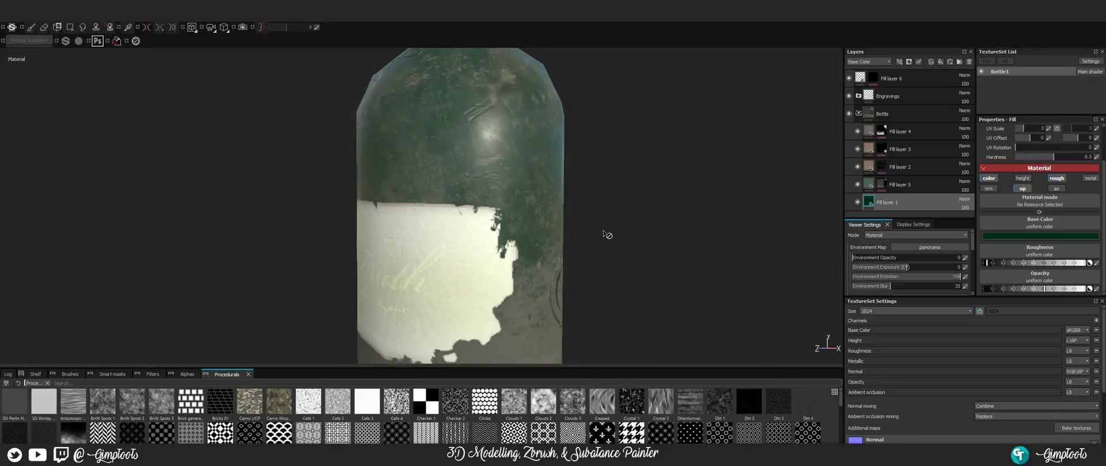
- Switch to Unreal Editor and reimport the Bottle1_Bottle1_Opacity texture from the Bottles content folder
{"action": "key", "text": "super"}
{"action": "key", "text": "super"}
{"action": "key", "text": "super+Tab"}
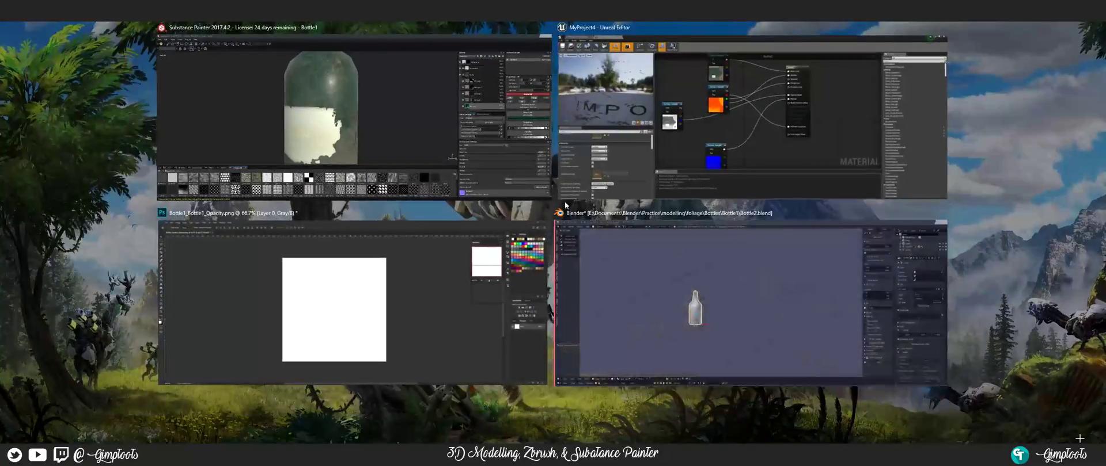
{"action": "left_click", "coordinate": [611, 145]}
{"action": "left_click", "coordinate": [64, 11]}
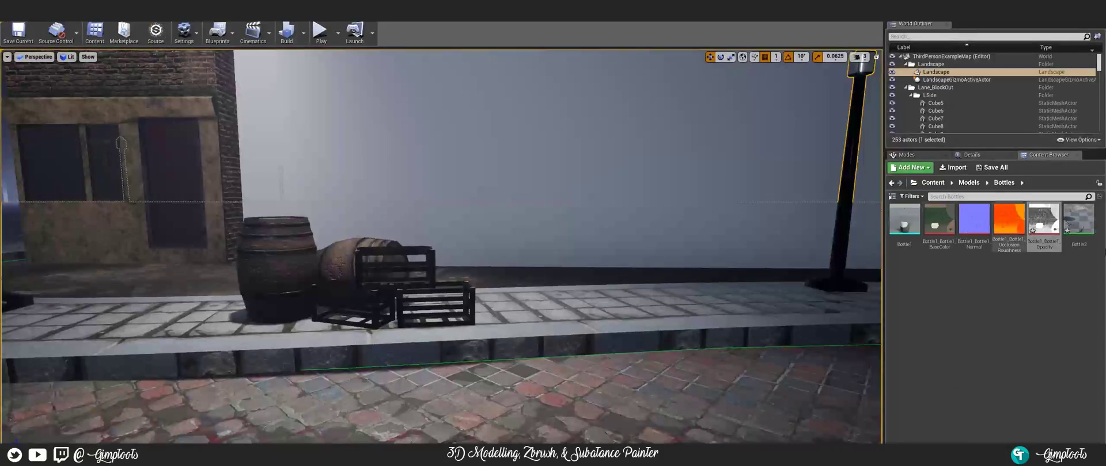
{"action": "right_click", "coordinate": [1043, 222]}
{"action": "left_click", "coordinate": [1044, 219]}
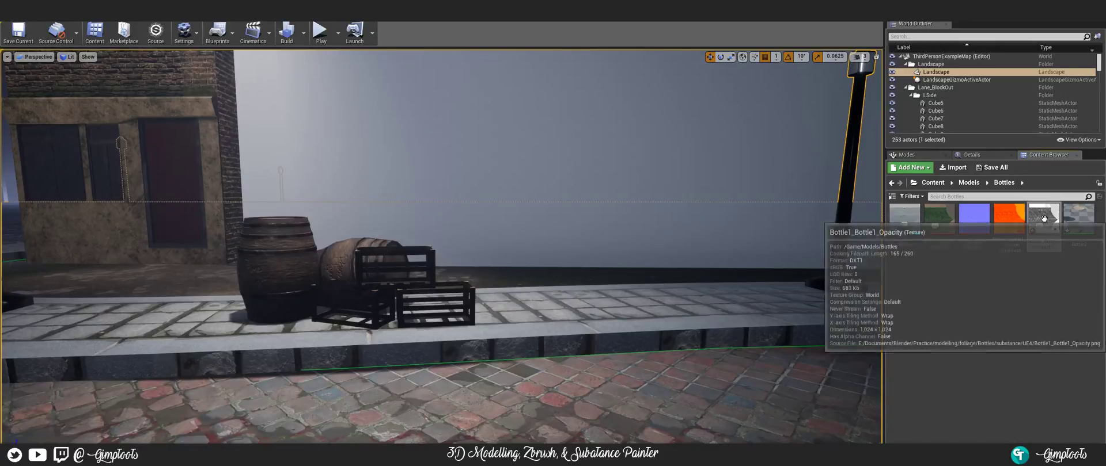
{"action": "right_click", "coordinate": [1043, 219]}
{"action": "left_click", "coordinate": [1052, 270]}
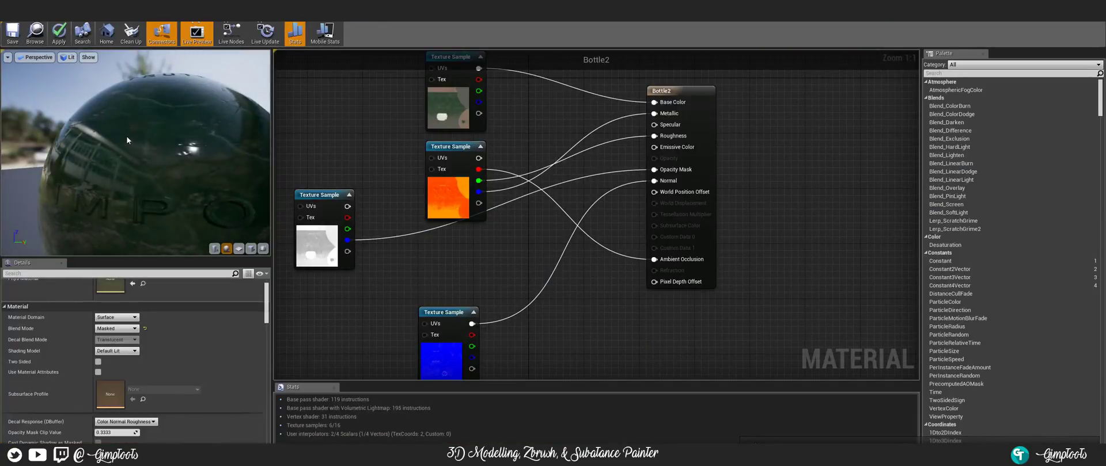
- Inspect the Bottle2 material on the preview sphere and change the preview shape to a cylinder
{"action": "left_click_drag", "start_coordinate": [126, 140], "coordinate": [162, 131]}
{"action": "mouse_move", "coordinate": [163, 131]}
{"action": "right_mouse_down"}
{"action": "mouse_move", "coordinate": [162, 160]}
{"action": "mouse_move", "coordinate": [162, 139]}
{"action": "right_mouse_up"}
{"action": "left_click_drag", "start_coordinate": [162, 138], "coordinate": [198, 151]}
{"action": "key", "text": "super"}
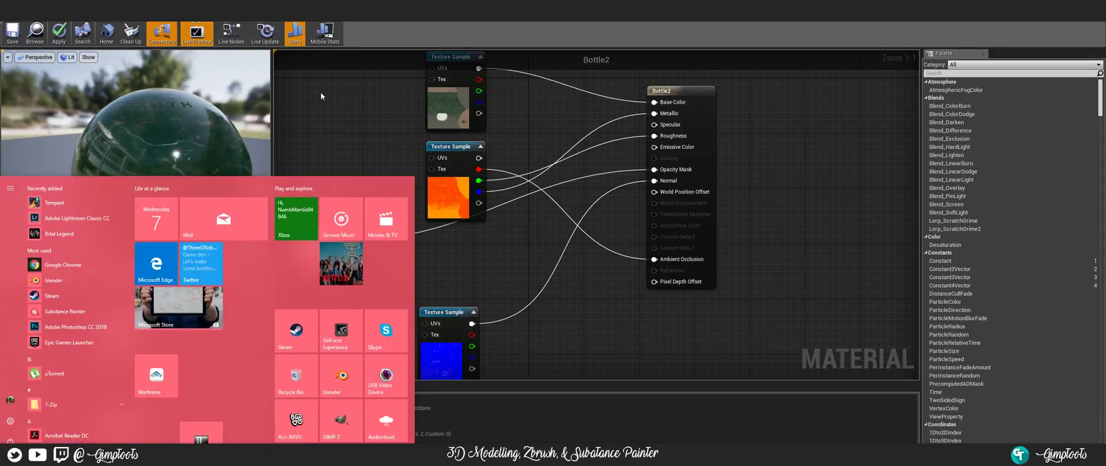
{"action": "left_click", "coordinate": [321, 92]}
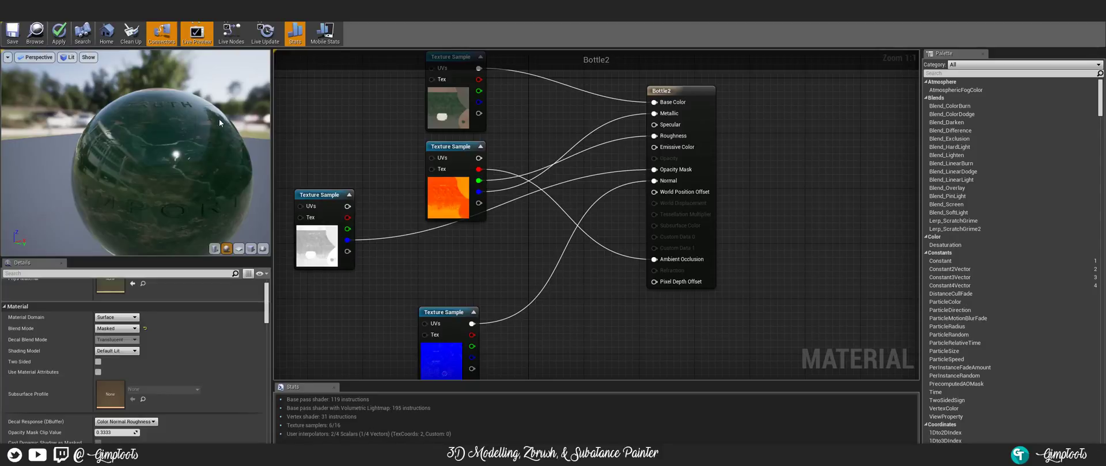
{"action": "mouse_move", "coordinate": [219, 118]}
{"action": "left_mouse_down"}
{"action": "mouse_move", "coordinate": [216, 144]}
{"action": "mouse_move", "coordinate": [209, 126]}
{"action": "left_mouse_up"}
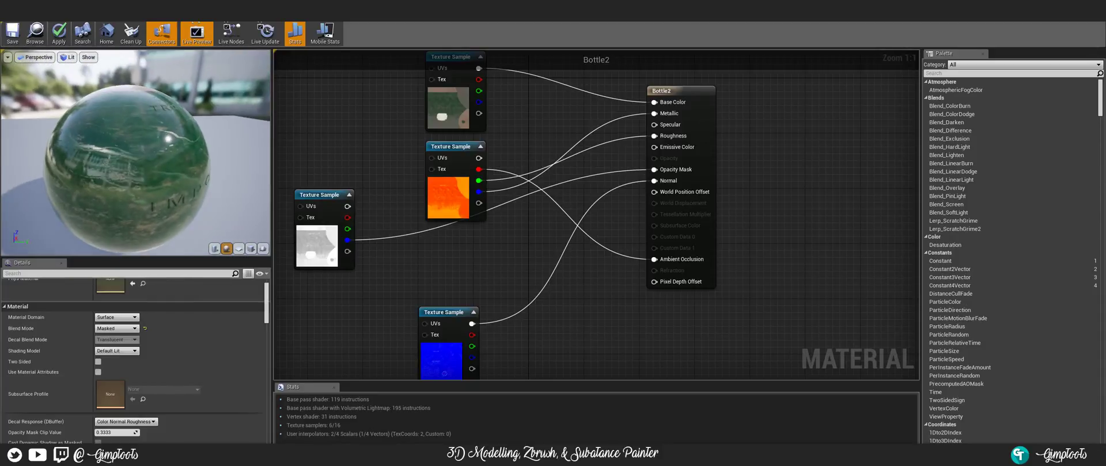
{"action": "left_click", "coordinate": [217, 250]}
{"action": "left_click_drag", "start_coordinate": [151, 123], "coordinate": [152, 110]}
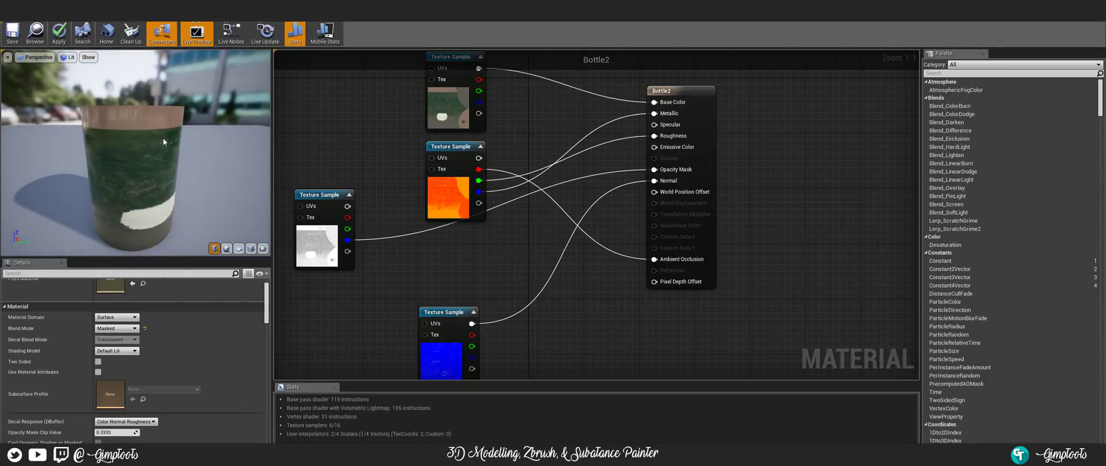
{"action": "scroll", "coordinate": [139, 156], "scroll_direction": "up", "scroll_amount": 5}
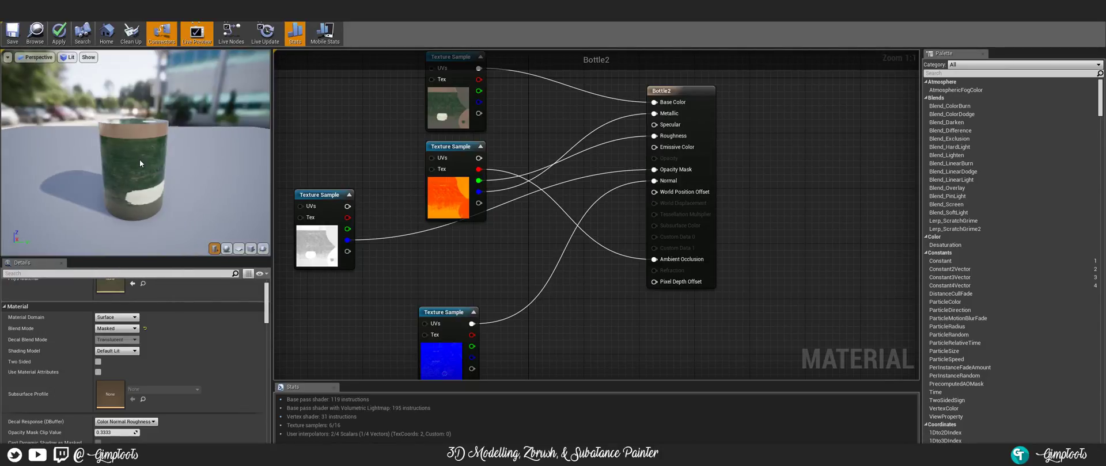
{"action": "mouse_move", "coordinate": [139, 160]}
{"action": "left_mouse_down"}
{"action": "mouse_move", "coordinate": [141, 143]}
{"action": "mouse_move", "coordinate": [141, 161]}
{"action": "left_mouse_up"}
- Connect the opacity texture sample's combined RGB output to Bottle2's Opacity Mask input and inspect the cylinder
{"action": "left_click_drag", "start_coordinate": [347, 206], "coordinate": [654, 180]}
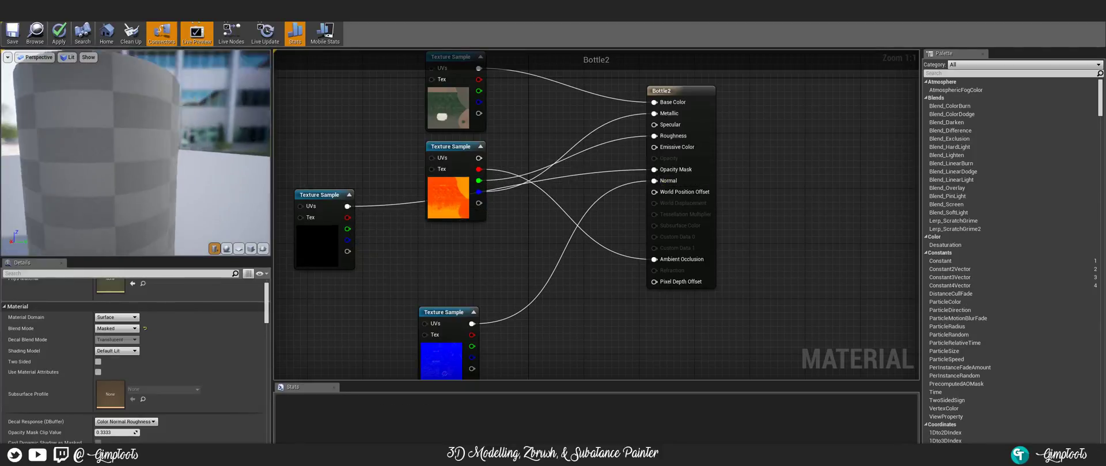
{"action": "mouse_move", "coordinate": [185, 153]}
{"action": "left_mouse_down"}
{"action": "mouse_move", "coordinate": [151, 168]}
{"action": "mouse_move", "coordinate": [130, 199]}
{"action": "mouse_move", "coordinate": [140, 152]}
{"action": "mouse_move", "coordinate": [176, 144]}
{"action": "left_mouse_up"}
{"action": "scroll", "coordinate": [181, 150], "scroll_direction": "up", "scroll_amount": 2}
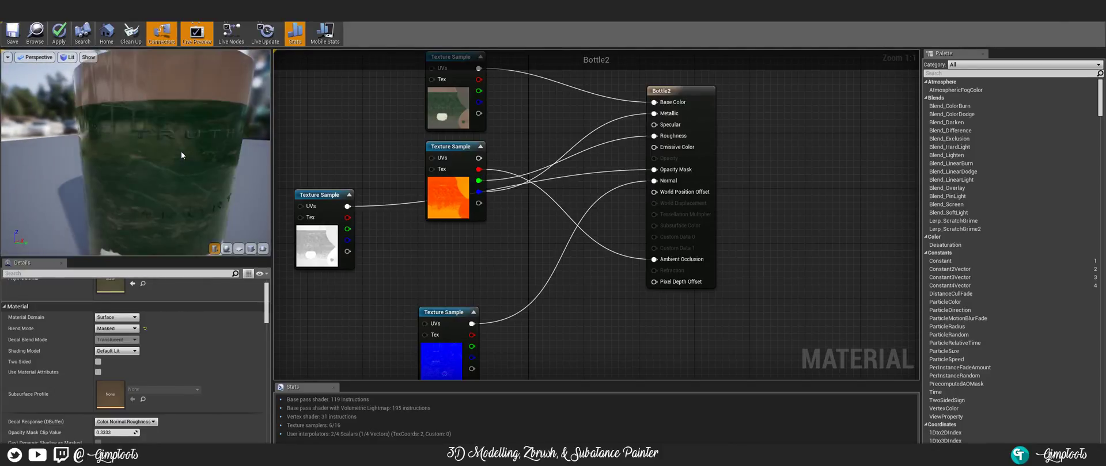
{"action": "scroll", "coordinate": [181, 152], "scroll_direction": "up", "scroll_amount": 1}
{"action": "scroll", "coordinate": [181, 152], "scroll_direction": "down", "scroll_amount": 1}
{"action": "left_click_drag", "start_coordinate": [202, 134], "coordinate": [419, 184]}
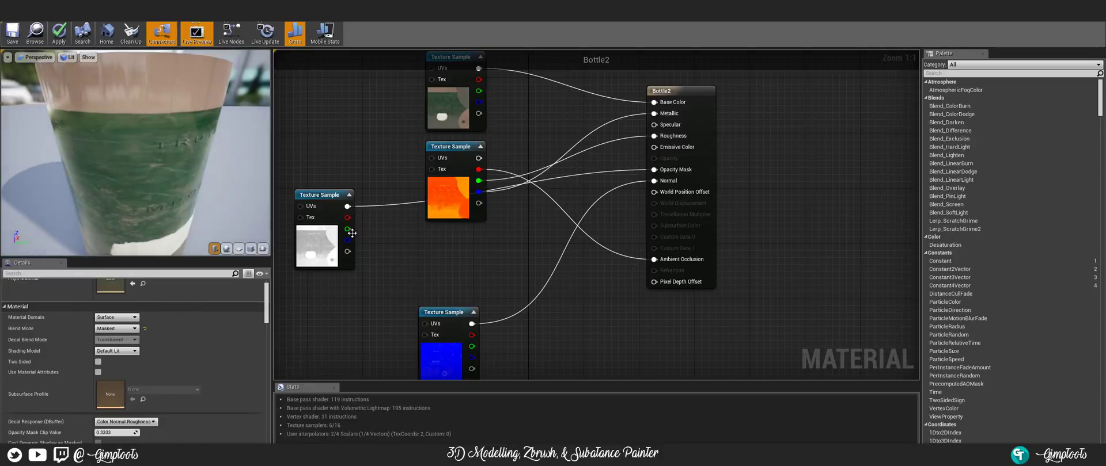
- Try the opacity texture's green channel as the Opacity Mask, check the cylinder and reconnect the combined RGB output
{"action": "left_click_drag", "start_coordinate": [352, 232], "coordinate": [653, 170]}
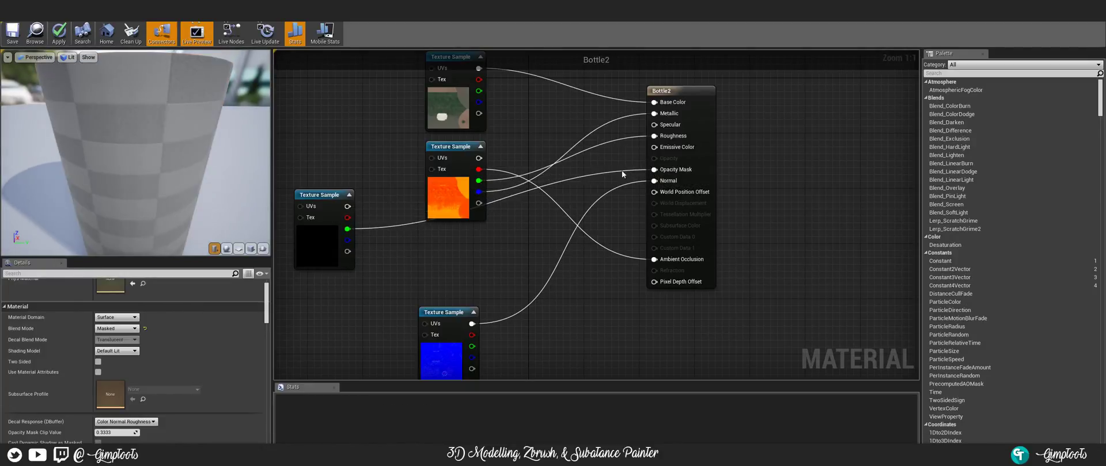
{"action": "left_click_drag", "start_coordinate": [175, 129], "coordinate": [78, 133]}
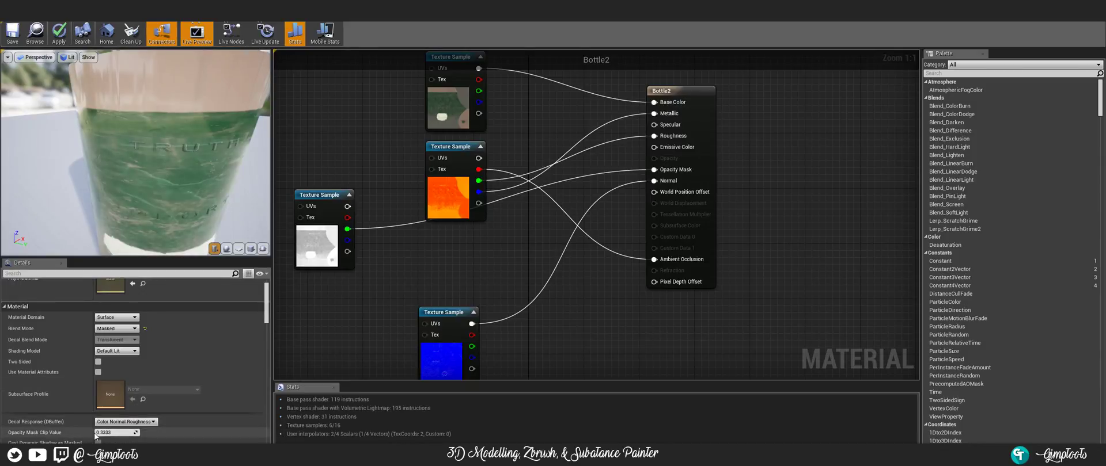
{"action": "left_click_drag", "start_coordinate": [129, 164], "coordinate": [190, 167]}
{"action": "left_click_drag", "start_coordinate": [347, 206], "coordinate": [654, 180]}
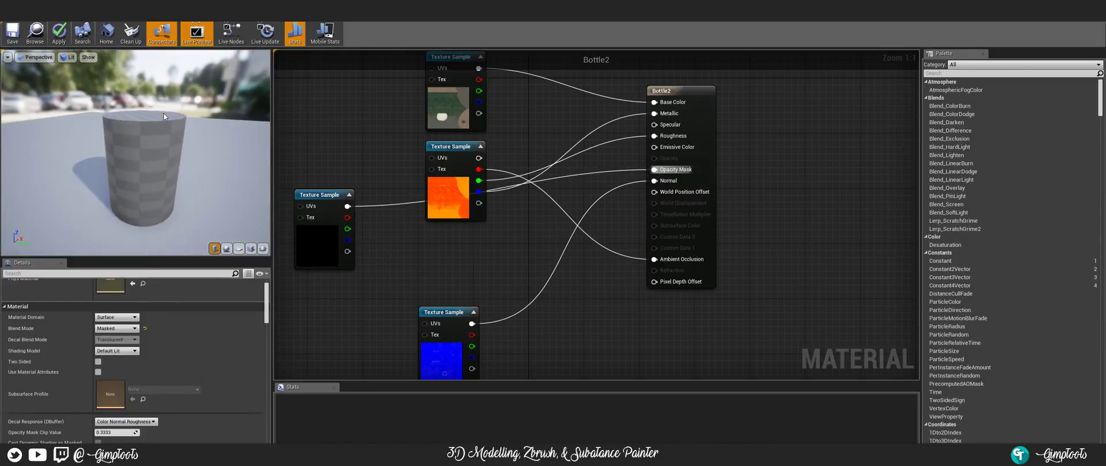
{"action": "scroll", "coordinate": [163, 117], "scroll_direction": "up", "scroll_amount": 5}
{"action": "left_click_drag", "start_coordinate": [164, 117], "coordinate": [187, 95]}
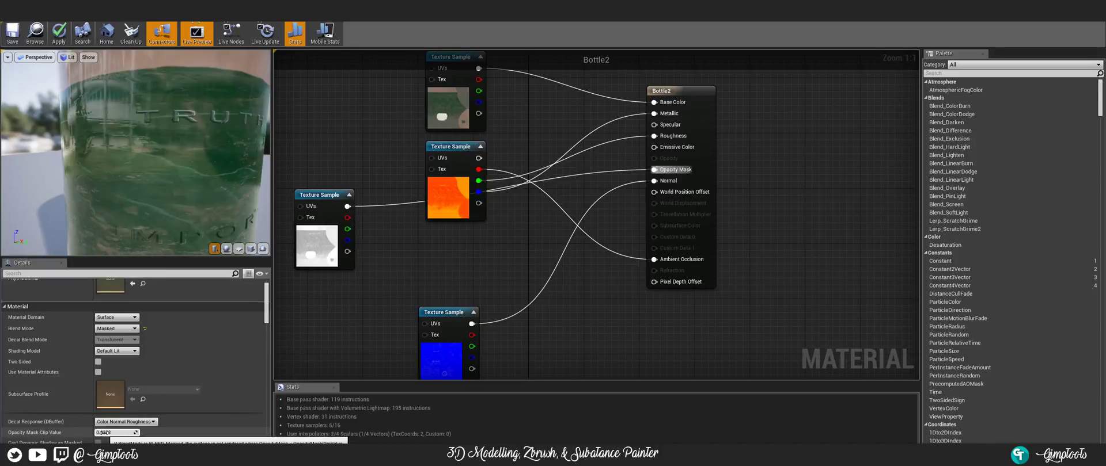
- Try Opacity Mask Clip Values of 0.017749 and 1 on Bottle2, comparing the effect on the preview cylinder
{"action": "mouse_move", "coordinate": [104, 432]}
{"action": "left_mouse_down"}
{"action": "mouse_move", "coordinate": [166, 432]}
{"action": "mouse_move", "coordinate": [108, 433]}
{"action": "left_mouse_up"}
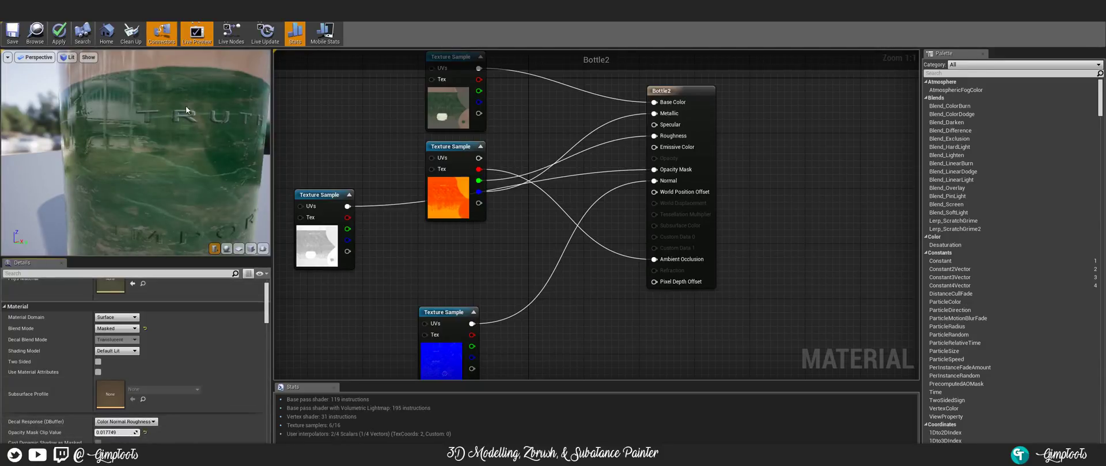
{"action": "left_click_drag", "start_coordinate": [135, 153], "coordinate": [266, 175]}
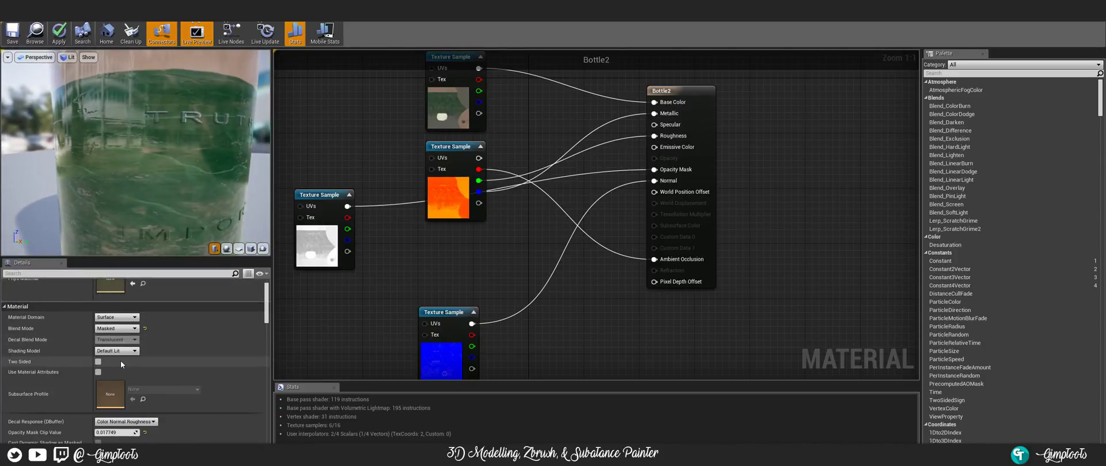
{"action": "scroll", "coordinate": [133, 443], "scroll_direction": "down", "scroll_amount": 1}
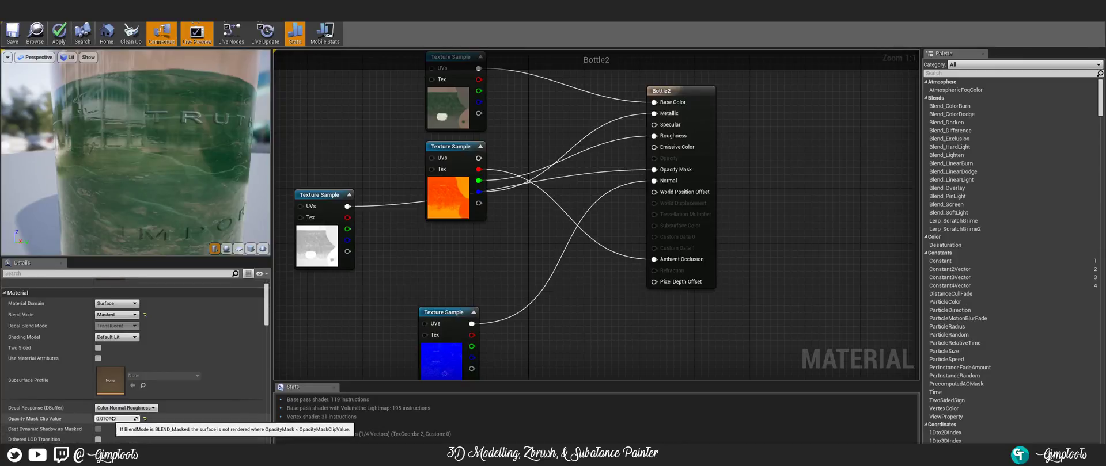
{"action": "left_click", "coordinate": [110, 419]}
{"action": "type", "text": "1"}
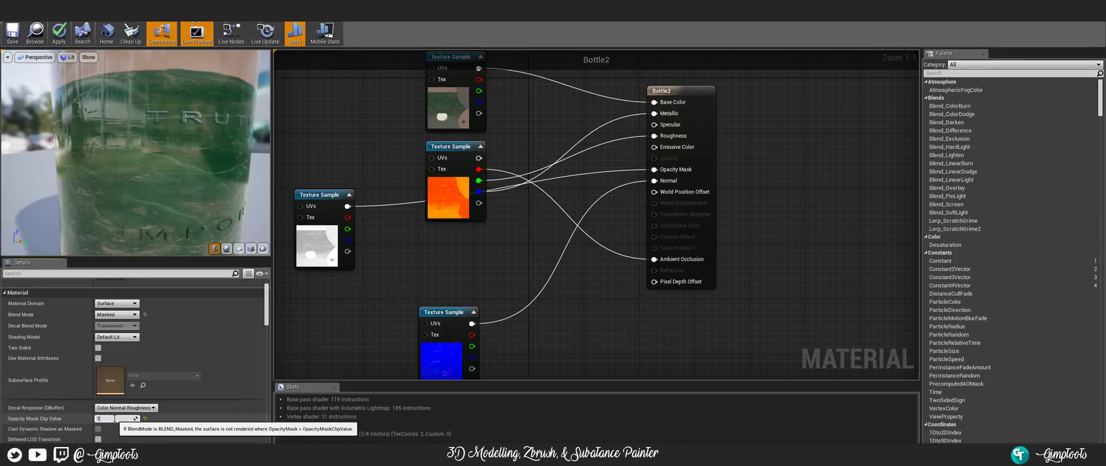
{"action": "key", "text": "Return"}
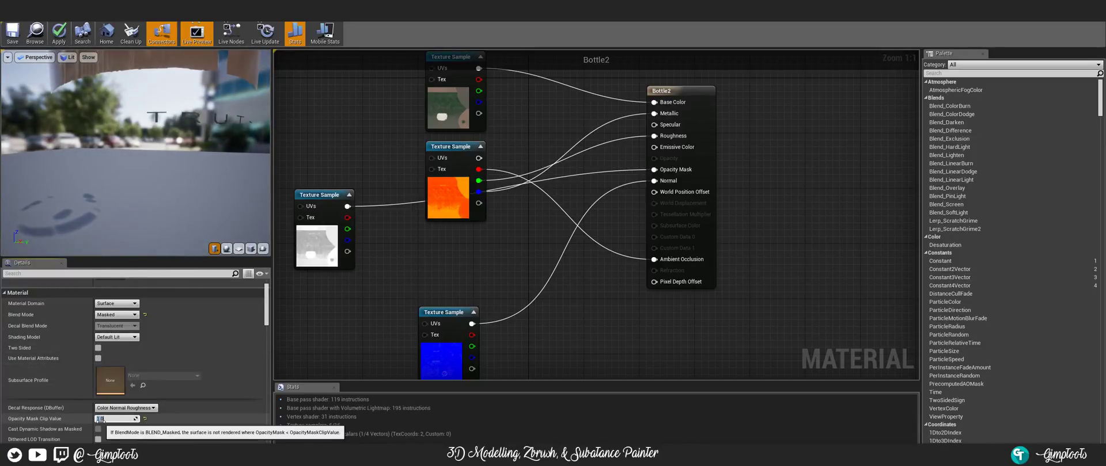
- Set Bottle2's Opacity Mask Clip Value to 0.5 and inspect the preview cylinder
{"action": "type", "text": "0.5"}
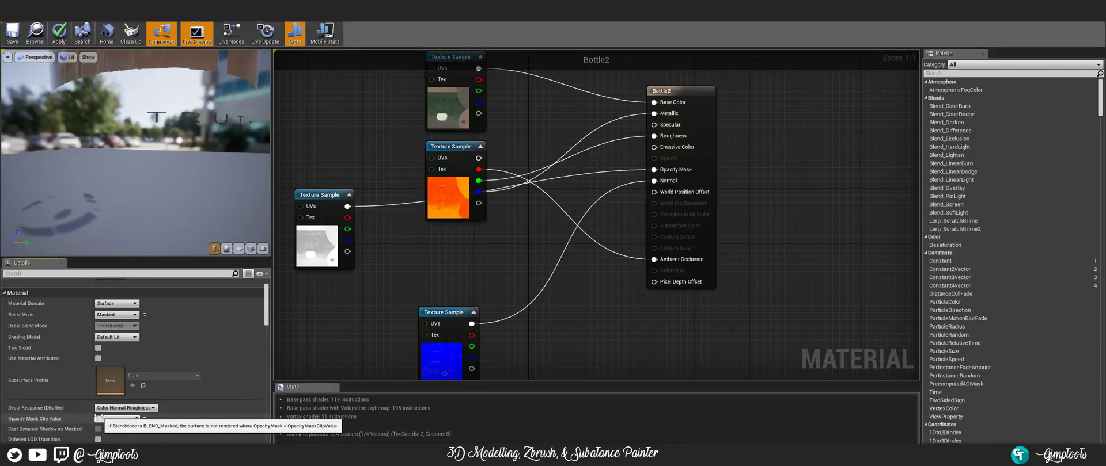
{"action": "key", "text": "Return"}
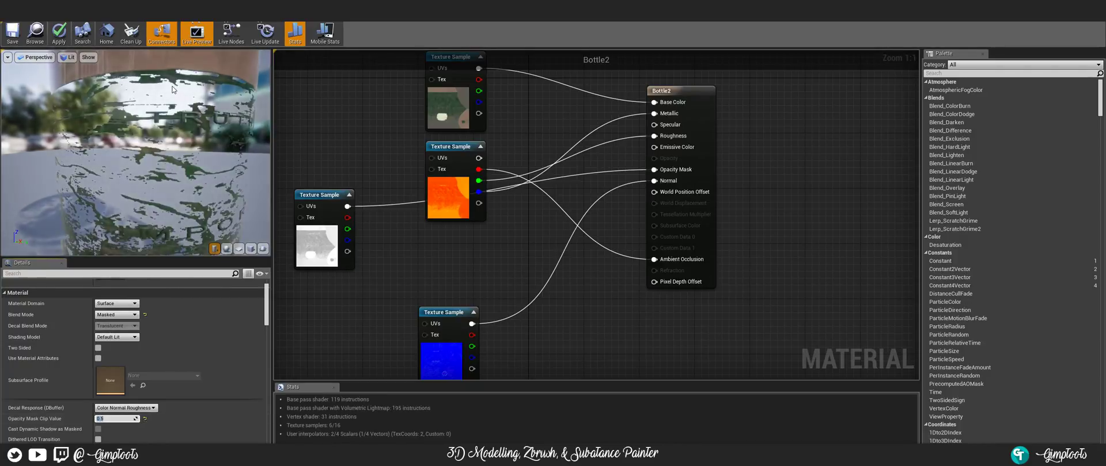
{"action": "left_click_drag", "start_coordinate": [201, 140], "coordinate": [201, 116]}
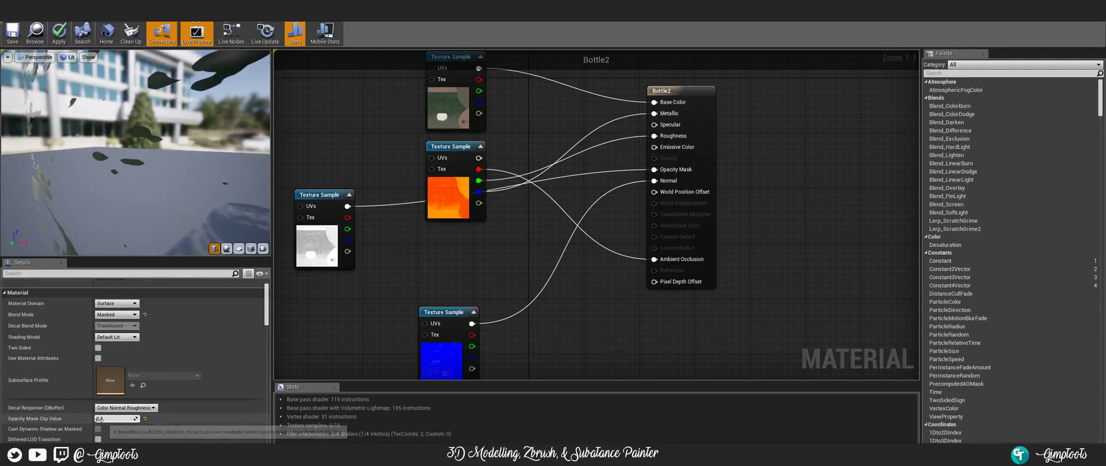
- Try an Opacity Mask Clip Value of 0.1 on Bottle2 and inspect the preview cylinder
{"action": "left_click", "coordinate": [116, 418]}
{"action": "type", "text": "0.1"}
{"action": "key", "text": "Return"}
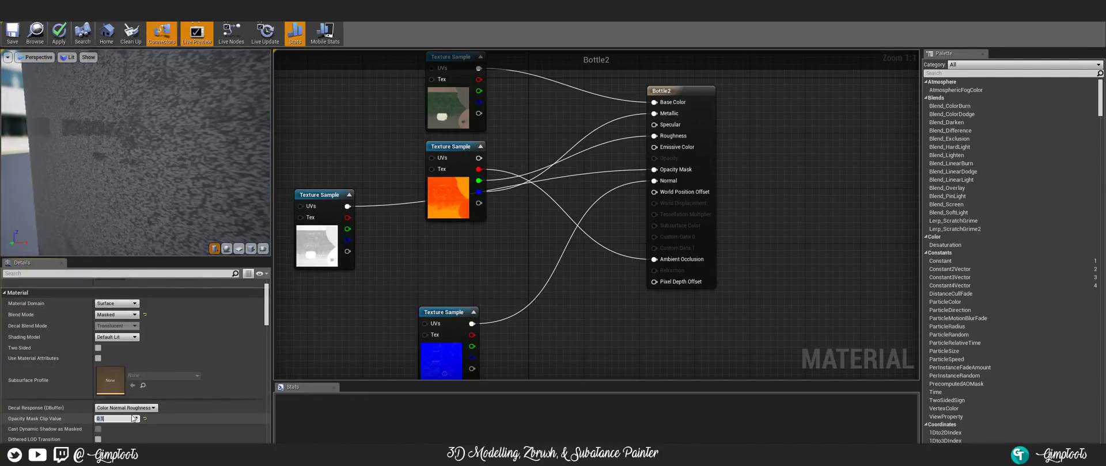
{"action": "left_click_drag", "start_coordinate": [134, 116], "coordinate": [172, 87]}
{"action": "scroll", "coordinate": [172, 106], "scroll_direction": "up", "scroll_amount": 4}
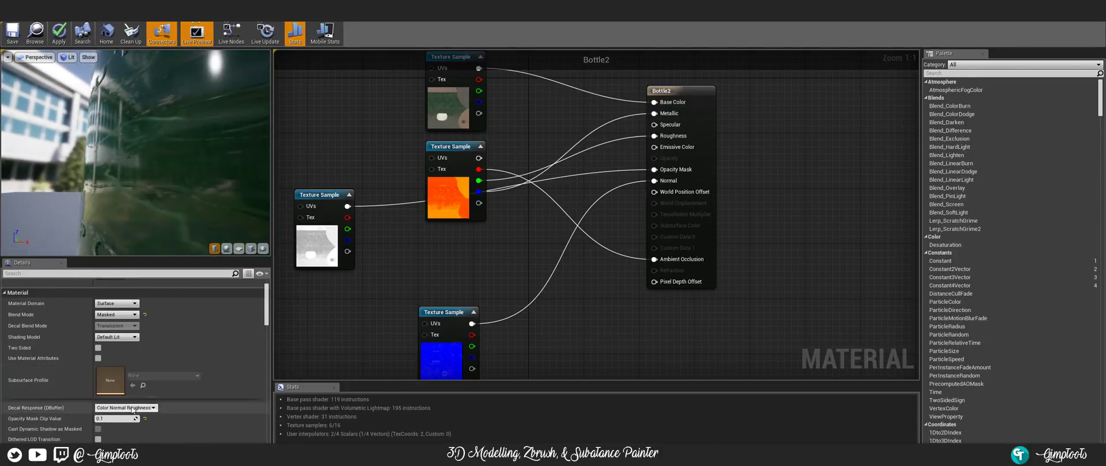
- Set Bottle2's Opacity Mask Clip Value to 0.35
{"action": "left_click", "coordinate": [112, 419]}
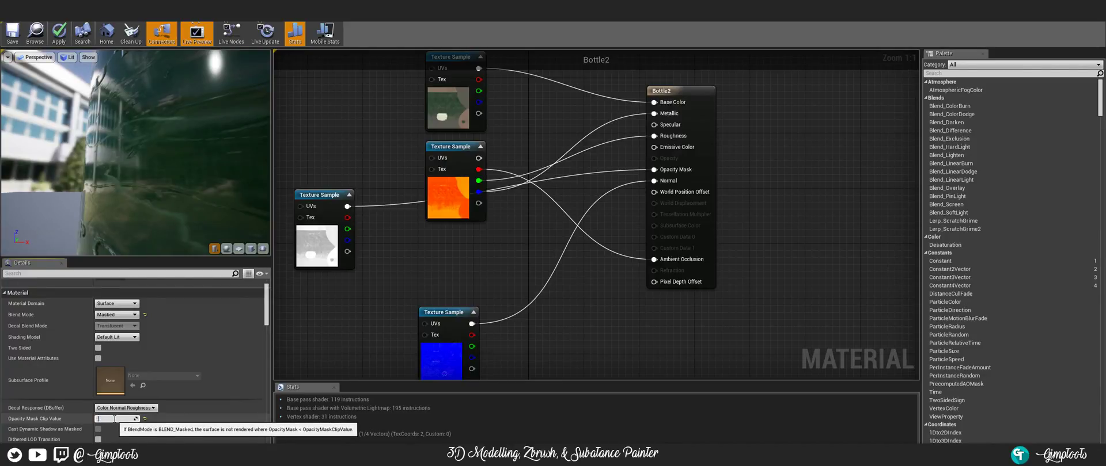
{"action": "type", "text": ".35"}
{"action": "key", "text": "Return"}
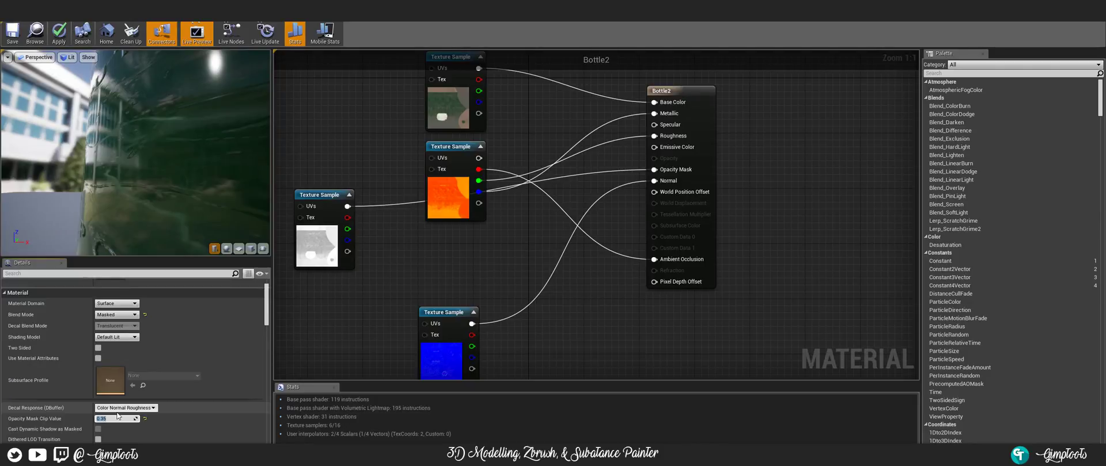
{"action": "left_click", "coordinate": [117, 418]}
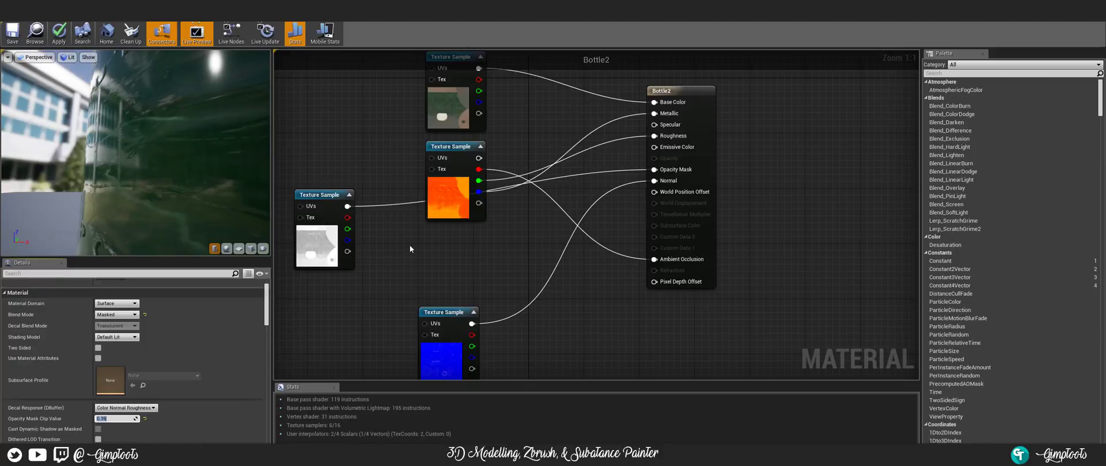
- Add a Lerp node near the opacity texture sample and disconnect that sample from Bottle2's Opacity Mask
{"action": "right_click_drag", "start_coordinate": [414, 236], "coordinate": [539, 297]}
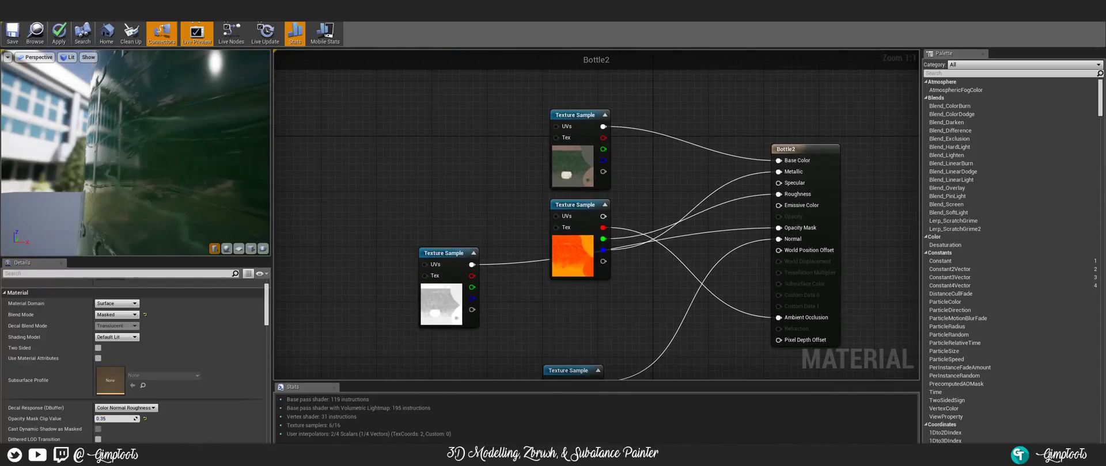
{"action": "right_click_drag", "start_coordinate": [359, 178], "coordinate": [370, 192]}
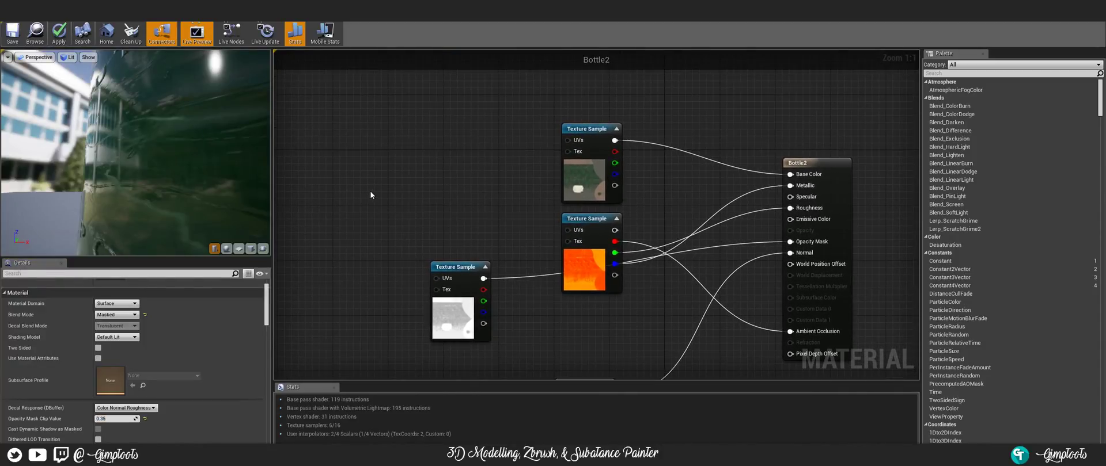
{"action": "left_click", "coordinate": [311, 140]}
{"action": "left_click_drag", "start_coordinate": [343, 149], "coordinate": [363, 177]}
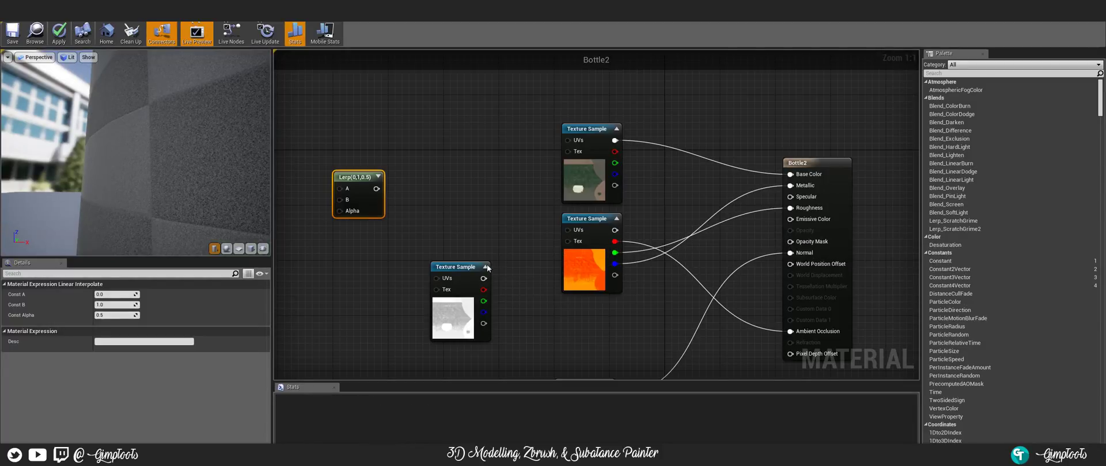
- Place the opacity texture sample to the left of the Lerp node and connect its combined RGB output to the Lerp's A and B inputs
{"action": "left_click_drag", "start_coordinate": [454, 267], "coordinate": [304, 280]}
{"action": "right_click_drag", "start_coordinate": [373, 263], "coordinate": [503, 250]}
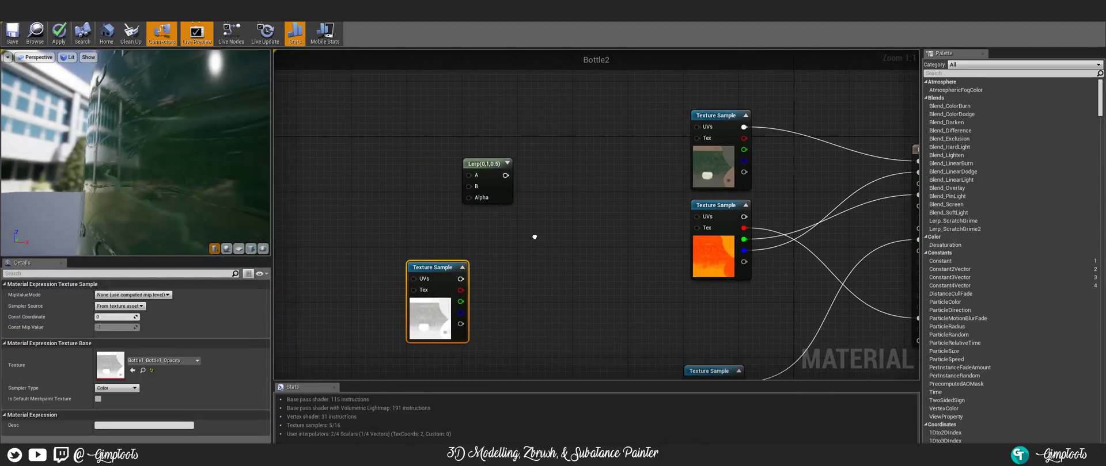
{"action": "left_click_drag", "start_coordinate": [437, 267], "coordinate": [382, 260]}
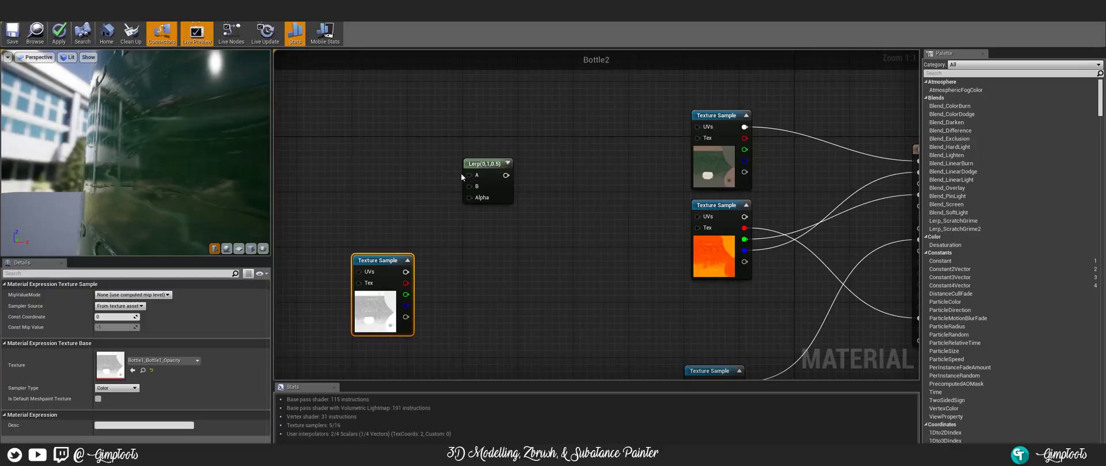
{"action": "left_click", "coordinate": [499, 162]}
{"action": "left_click_drag", "start_coordinate": [498, 161], "coordinate": [506, 176]}
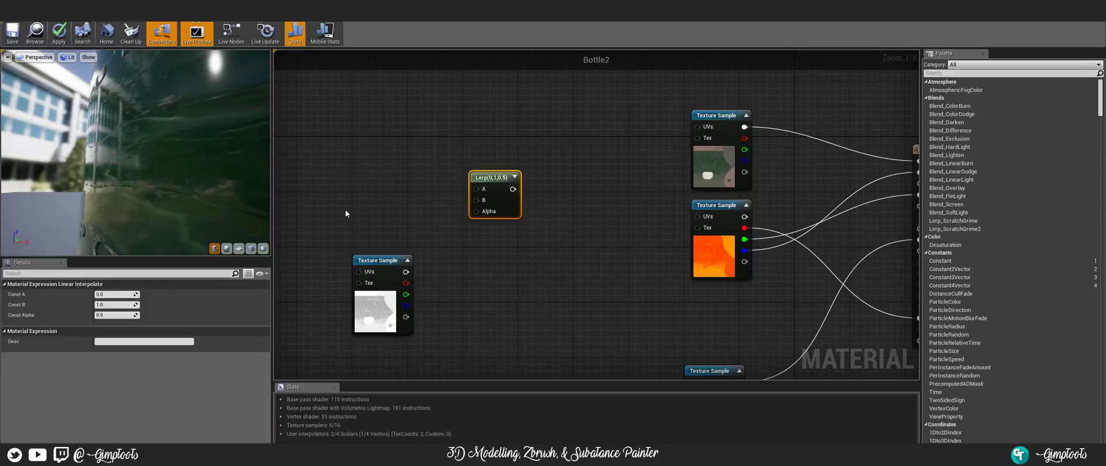
{"action": "right_click", "coordinate": [444, 211]}
{"action": "right_click_drag", "start_coordinate": [403, 212], "coordinate": [458, 189]}
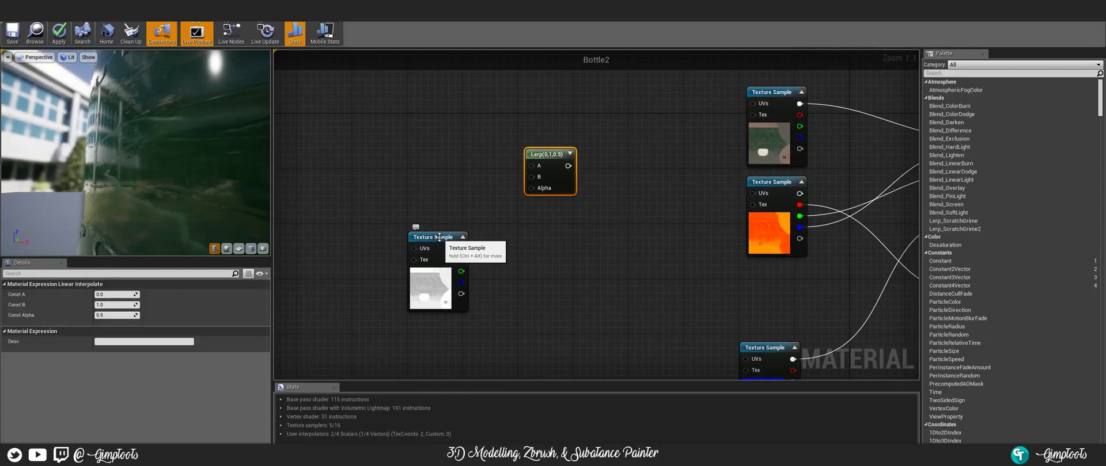
{"action": "left_click_drag", "start_coordinate": [439, 236], "coordinate": [531, 166]}
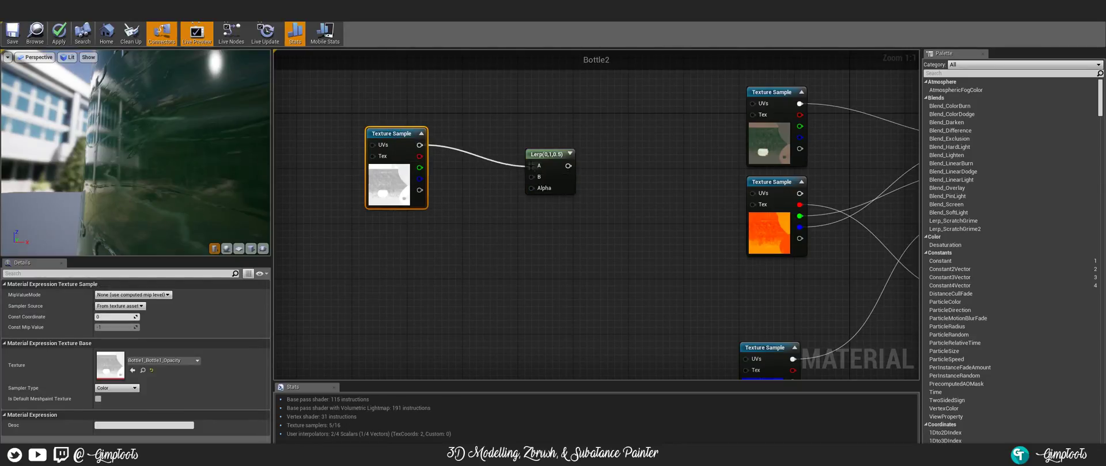
{"action": "left_click_drag", "start_coordinate": [419, 145], "coordinate": [530, 177]}
- Add a basic Fresnel node below the opacity texture sample and delete it
{"action": "right_click_drag", "start_coordinate": [494, 274], "coordinate": [546, 228]}
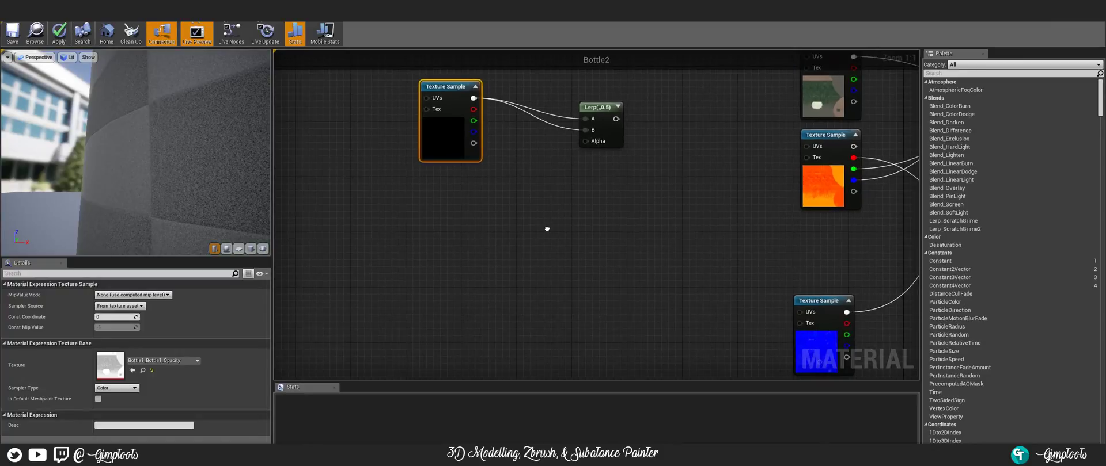
{"action": "right_click", "coordinate": [445, 274]}
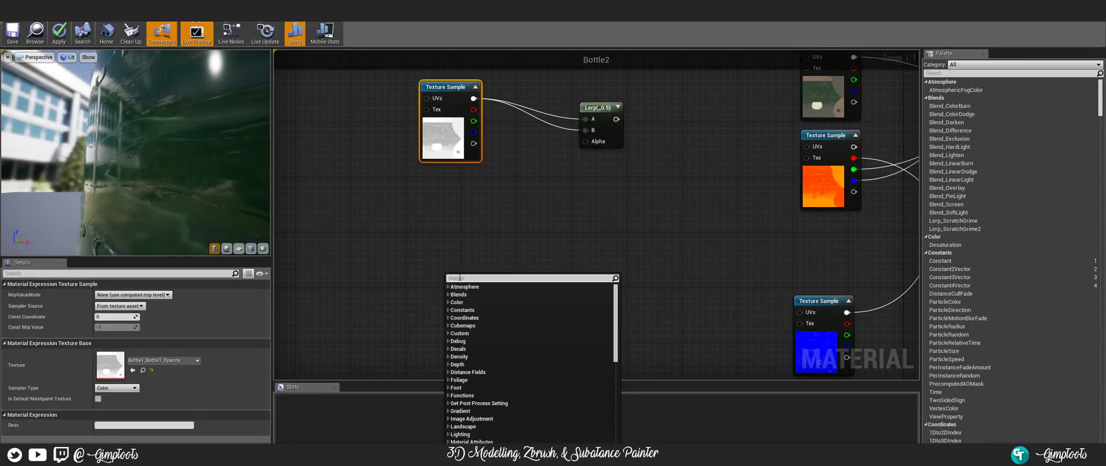
{"action": "type", "text": "fres"}
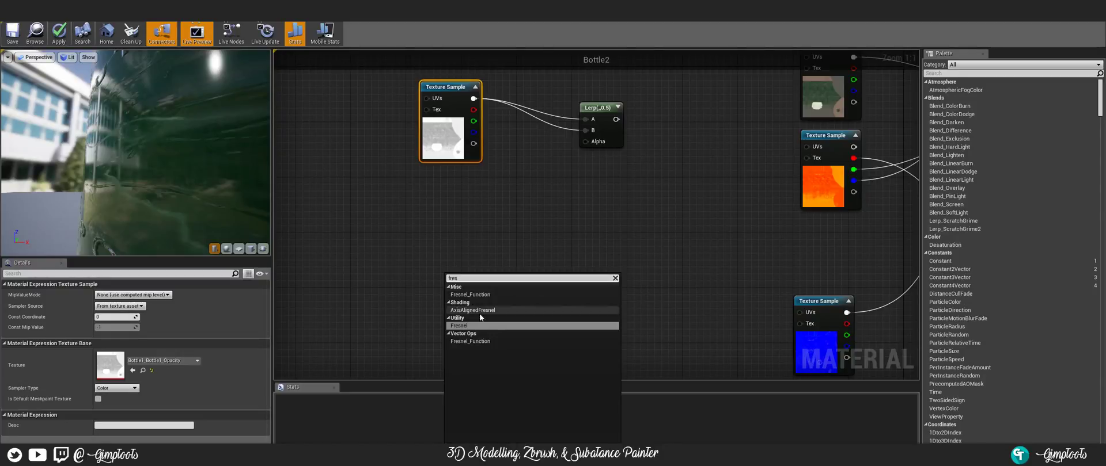
{"action": "left_click", "coordinate": [471, 326]}
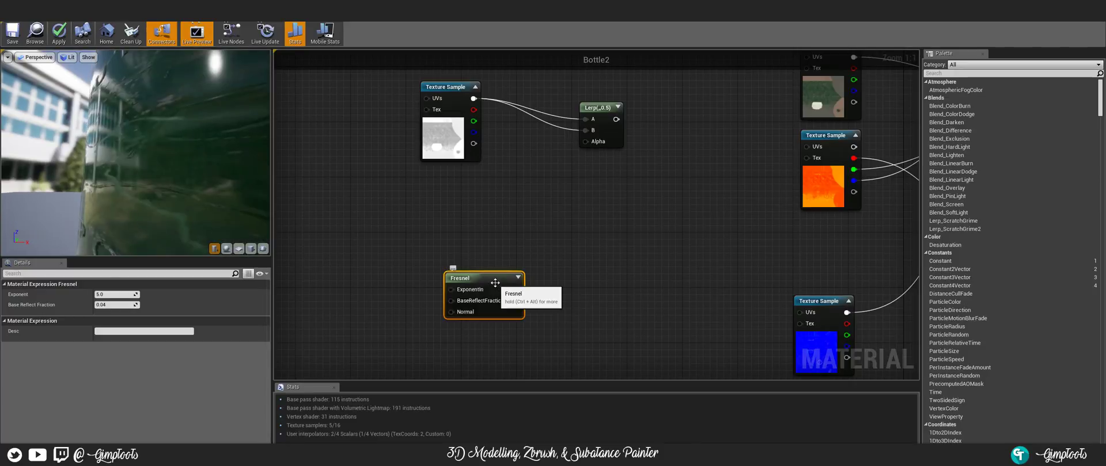
{"action": "key", "text": "Delete"}
- Add a Fresnel_Function node and place it below and to the left of the opacity texture sample
{"action": "right_click", "coordinate": [443, 289]}
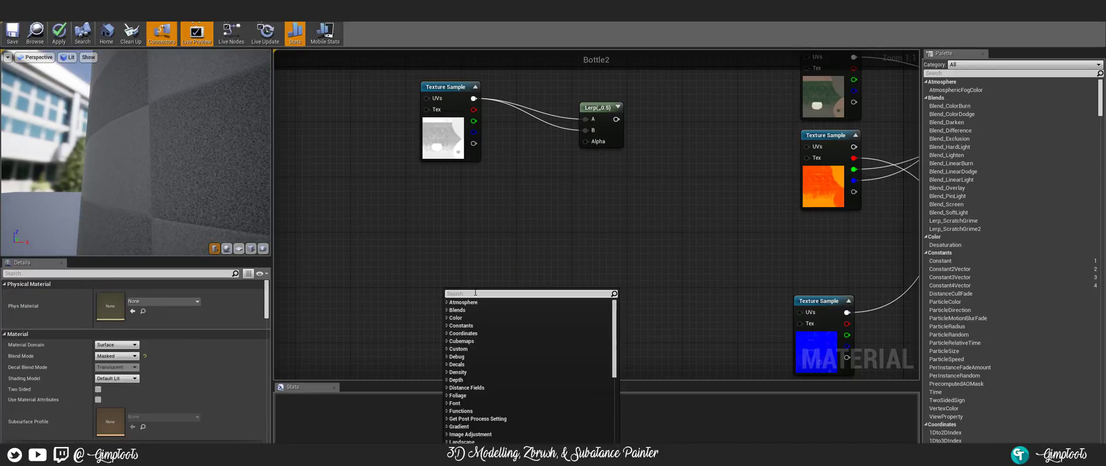
{"action": "type", "text": "fre"}
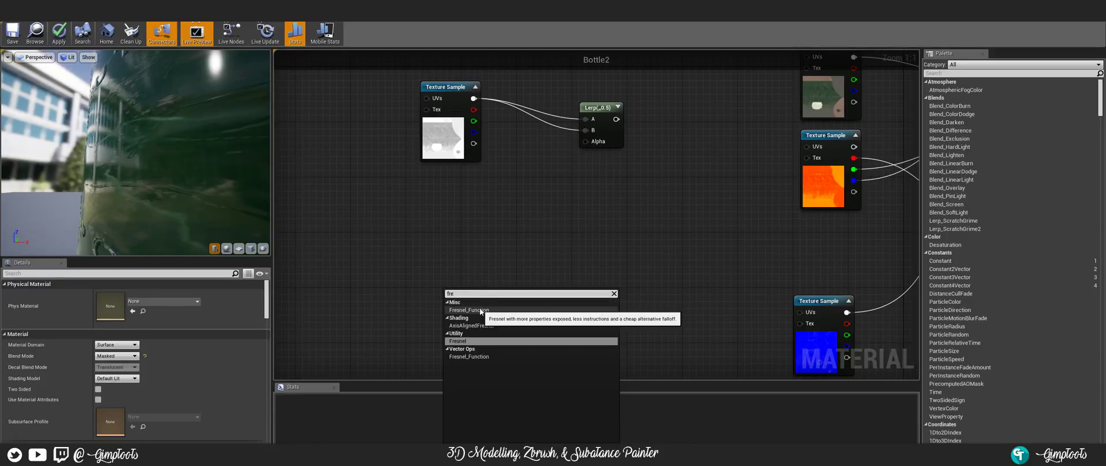
{"action": "left_click", "coordinate": [481, 309]}
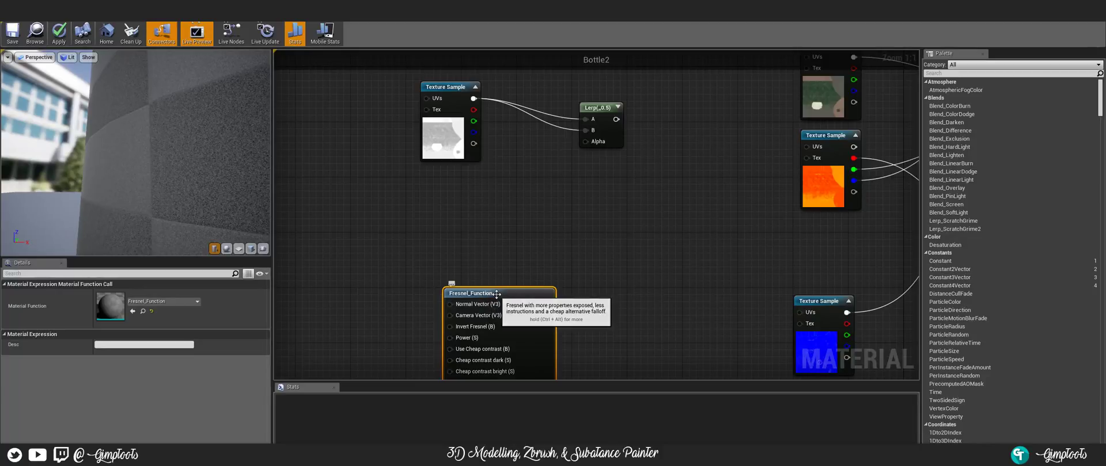
{"action": "left_click_drag", "start_coordinate": [500, 296], "coordinate": [378, 243]}
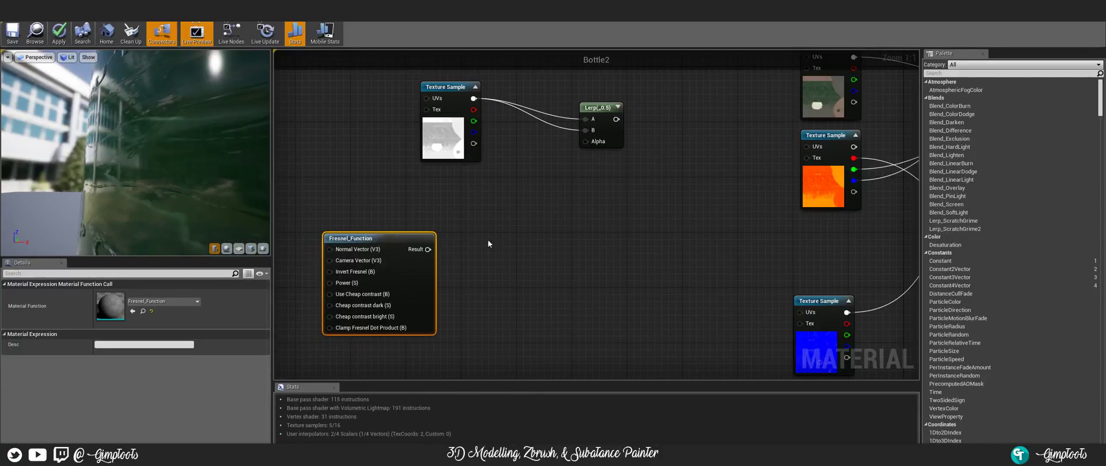
- Add a second Lerp node below the first and connect the opacity texture's combined RGB output to its A and B inputs
{"action": "right_click_drag", "start_coordinate": [495, 288], "coordinate": [434, 297]}
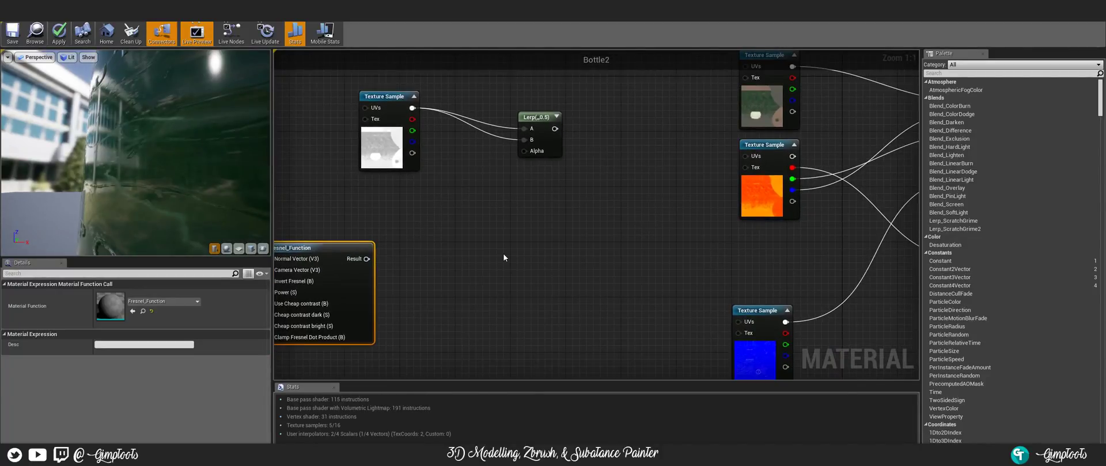
{"action": "left_click", "coordinate": [547, 250]}
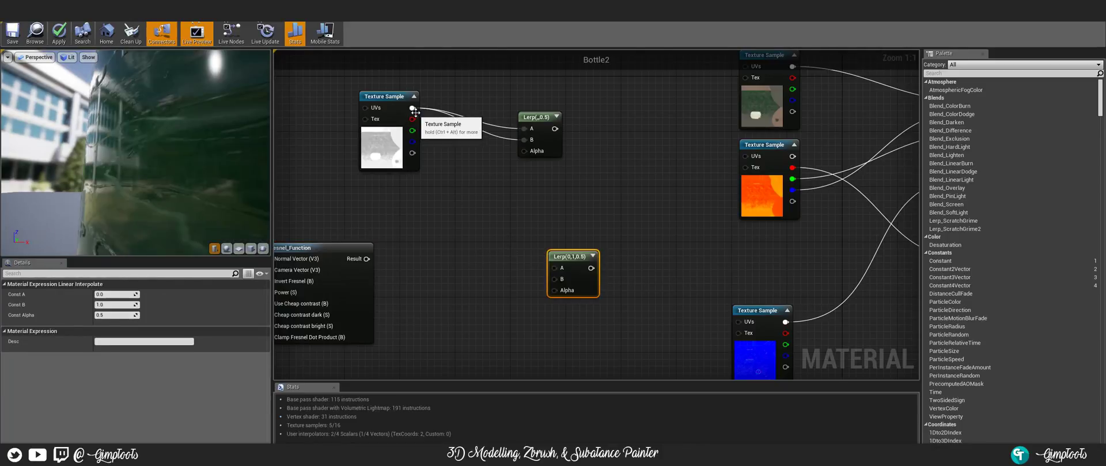
{"action": "left_click_drag", "start_coordinate": [412, 108], "coordinate": [556, 269]}
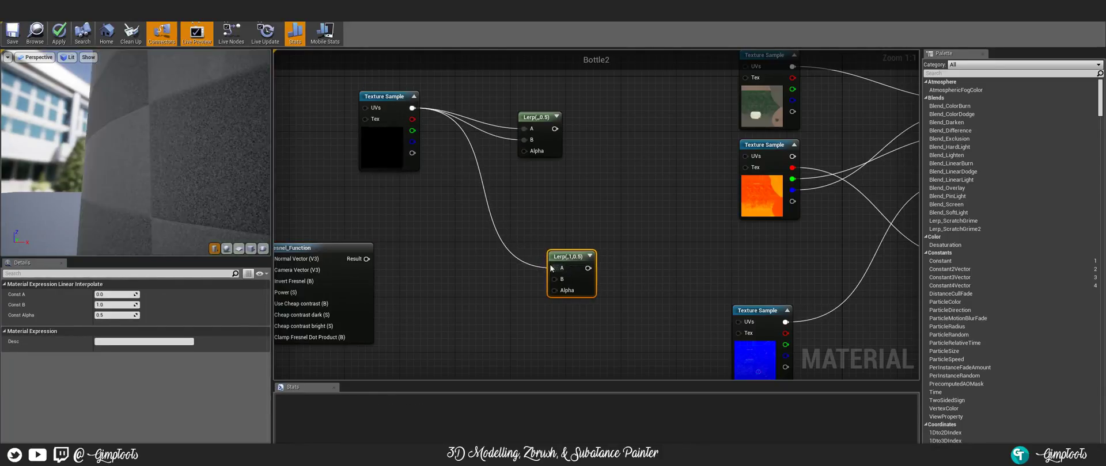
{"action": "left_click_drag", "start_coordinate": [412, 107], "coordinate": [554, 279]}
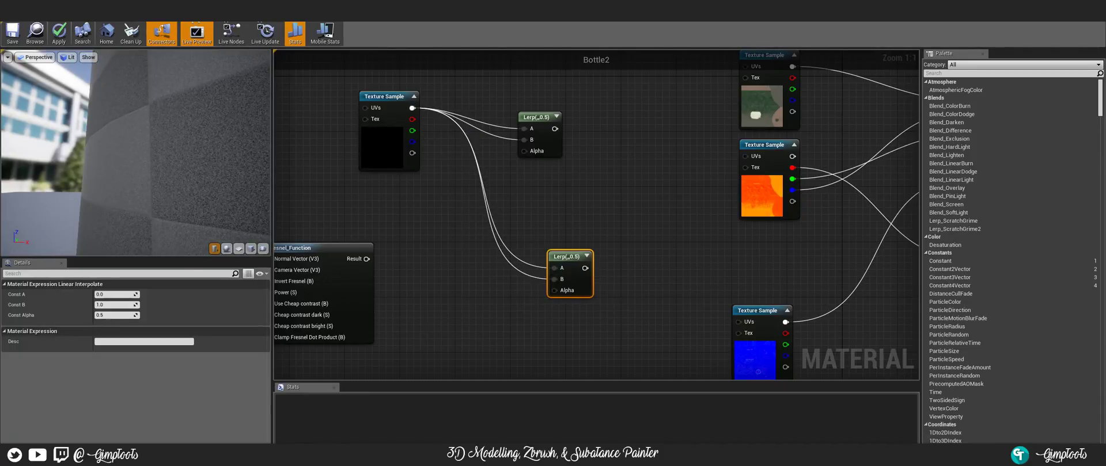
- Connect the Fresnel_Function's Result output to the Alpha inputs of both Lerp nodes
{"action": "right_click_drag", "start_coordinate": [402, 312], "coordinate": [394, 361]}
{"action": "scroll", "coordinate": [535, 291], "scroll_direction": "down", "scroll_amount": 2}
{"action": "right_click_drag", "start_coordinate": [535, 291], "coordinate": [524, 265]}
{"action": "scroll", "coordinate": [524, 269], "scroll_direction": "up", "scroll_amount": 1}
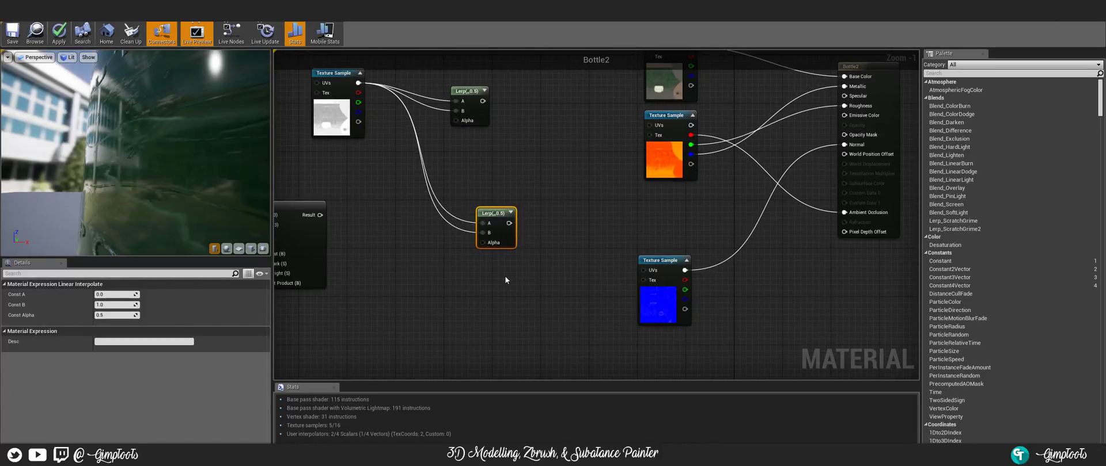
{"action": "right_click_drag", "start_coordinate": [444, 295], "coordinate": [596, 299]}
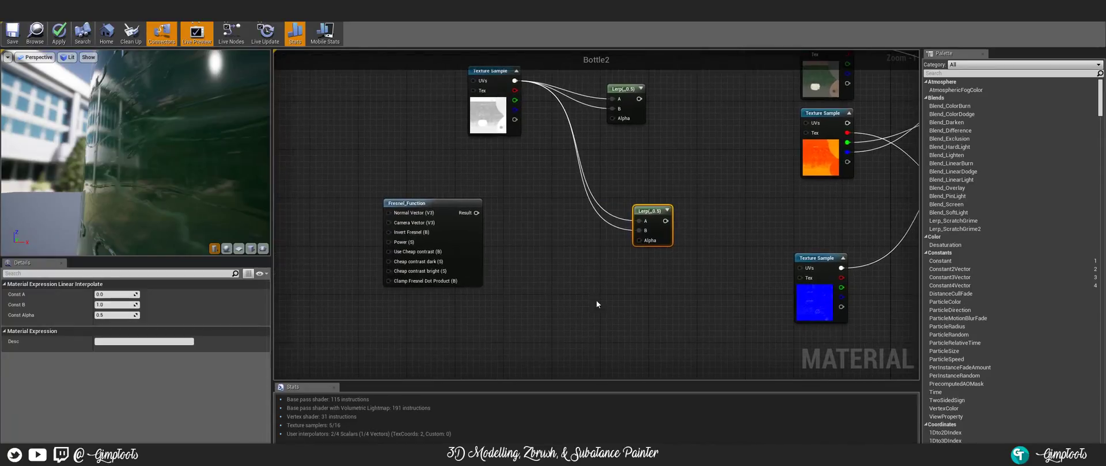
{"action": "scroll", "coordinate": [524, 303], "scroll_direction": "up", "scroll_amount": 1}
{"action": "right_click_drag", "start_coordinate": [523, 237], "coordinate": [468, 279]}
{"action": "left_click_drag", "start_coordinate": [412, 246], "coordinate": [568, 138]}
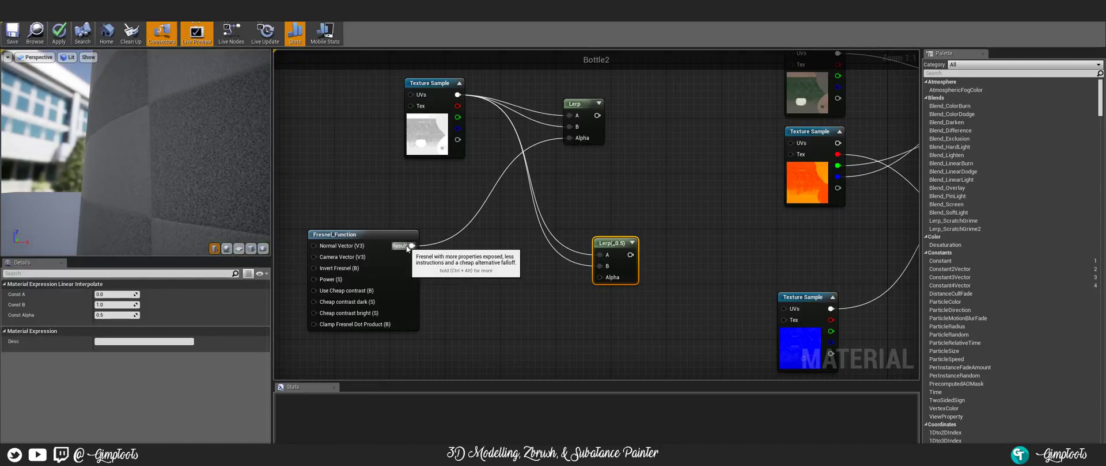
{"action": "left_click_drag", "start_coordinate": [411, 246], "coordinate": [600, 277]}
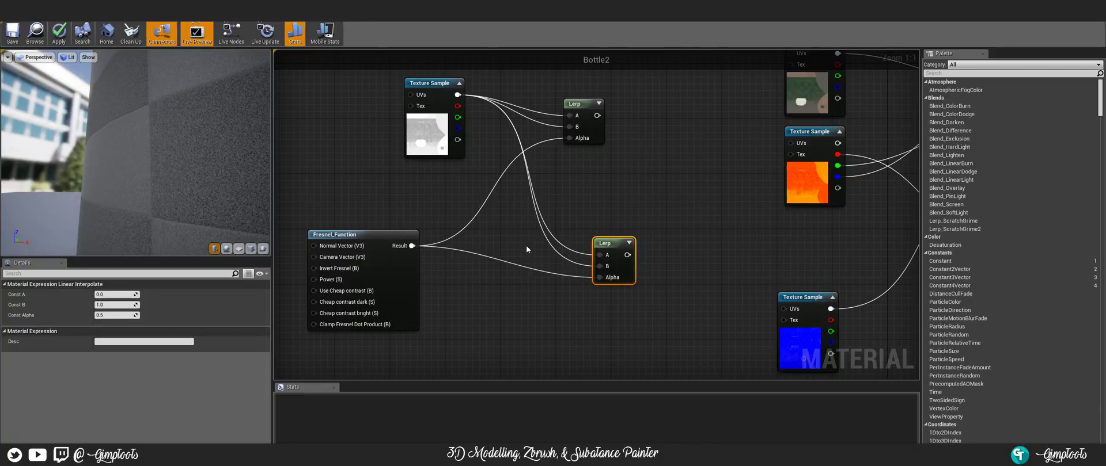
- Reposition the opacity texture sample farther from the two Lerp nodes
{"action": "right_click_drag", "start_coordinate": [527, 246], "coordinate": [576, 243]}
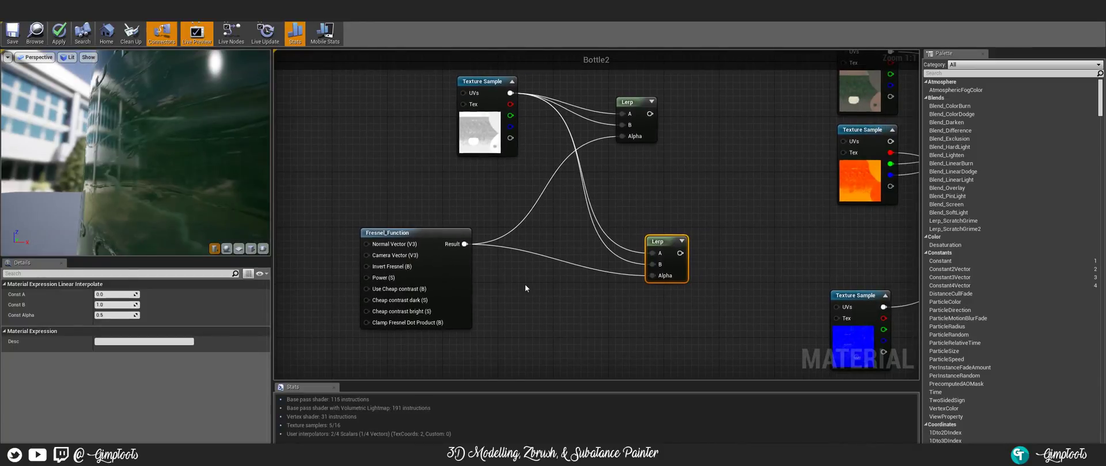
{"action": "right_click_drag", "start_coordinate": [524, 285], "coordinate": [547, 274]}
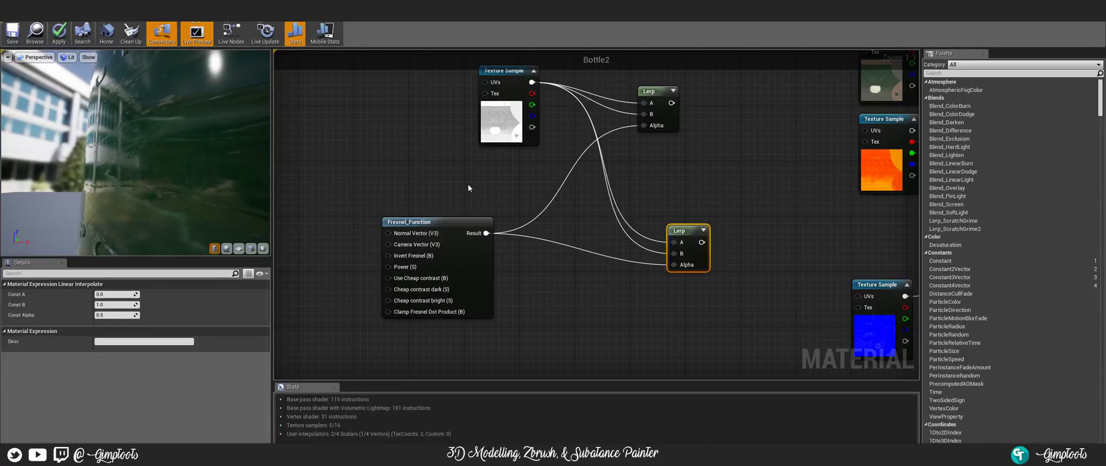
{"action": "right_click_drag", "start_coordinate": [467, 187], "coordinate": [527, 193]}
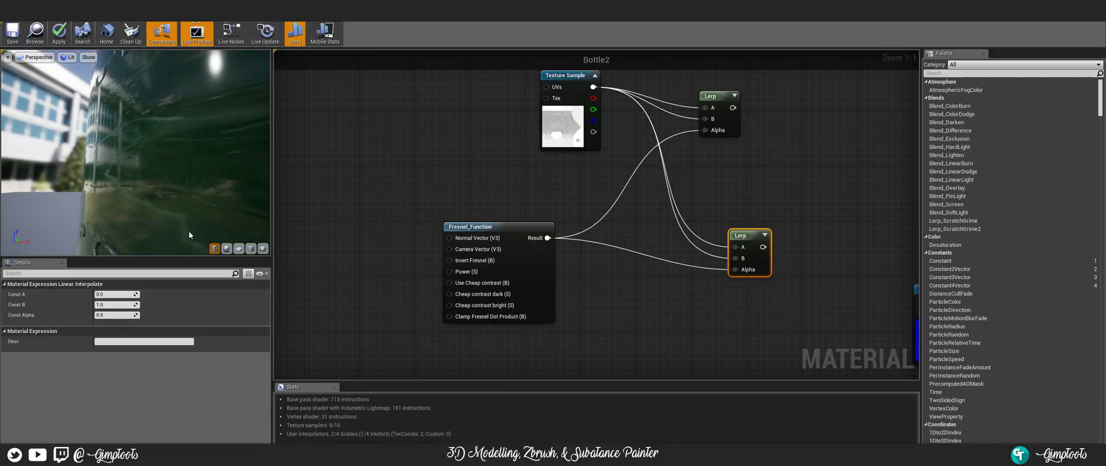
{"action": "left_click", "coordinate": [565, 76]}
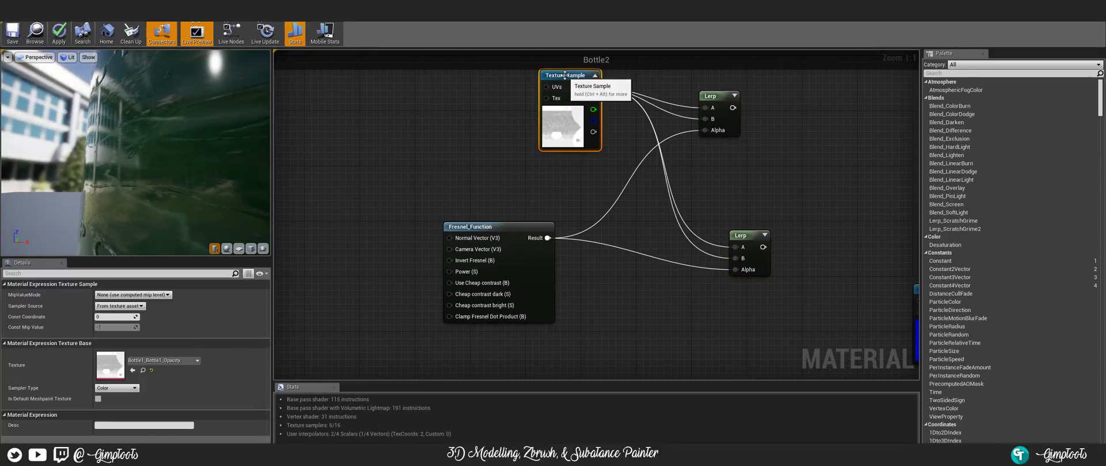
{"action": "left_click_drag", "start_coordinate": [565, 75], "coordinate": [449, 271]}
- Connect the upper Lerp's output to Bottle2's Opacity Mask and the lower Lerp's output to its Refraction input
{"action": "right_click_drag", "start_coordinate": [668, 216], "coordinate": [506, 185]}
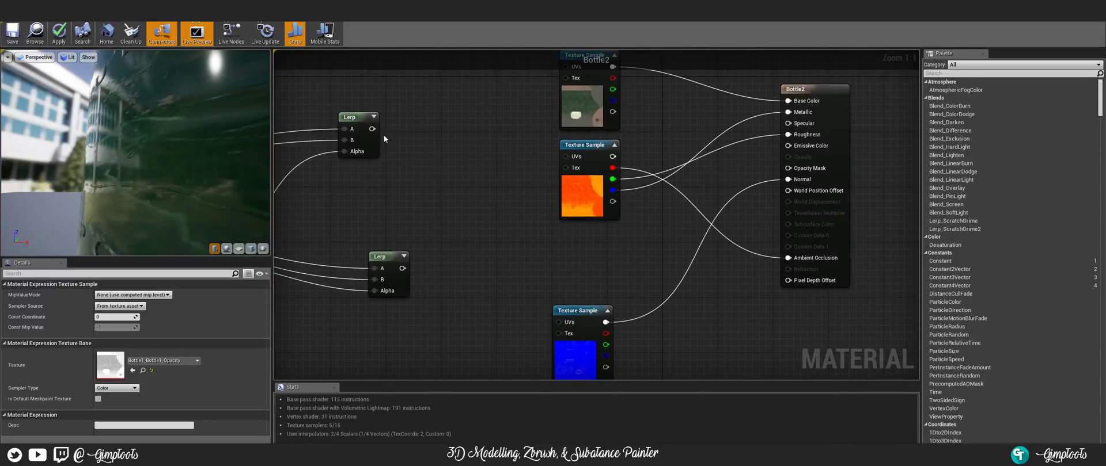
{"action": "left_click_drag", "start_coordinate": [372, 129], "coordinate": [786, 169]}
{"action": "left_click_drag", "start_coordinate": [407, 269], "coordinate": [789, 273]}
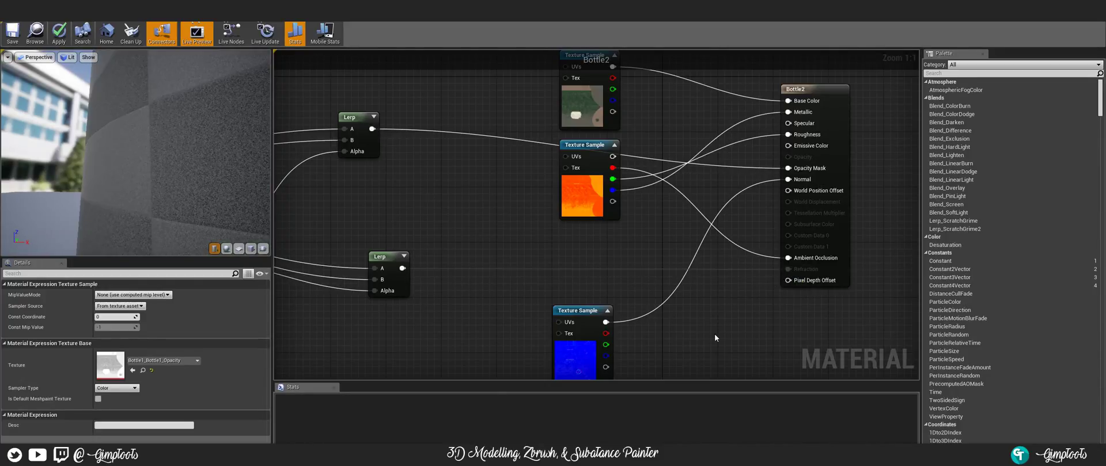
- Set Bottle2's blend mode to Translucent
{"action": "right_click_drag", "start_coordinate": [714, 334], "coordinate": [800, 274]}
{"action": "right_click_drag", "start_coordinate": [890, 167], "coordinate": [778, 231]}
{"action": "left_click", "coordinate": [809, 94]}
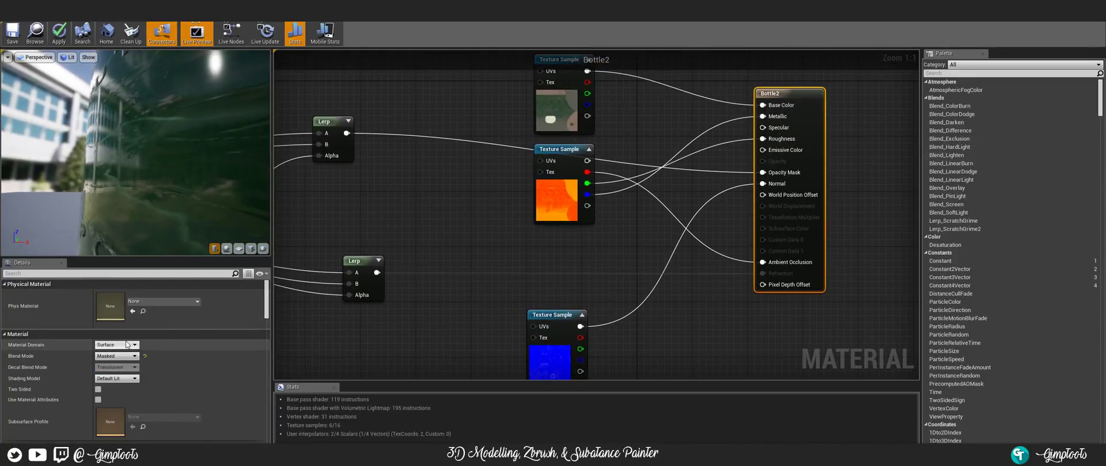
{"action": "left_click", "coordinate": [115, 356]}
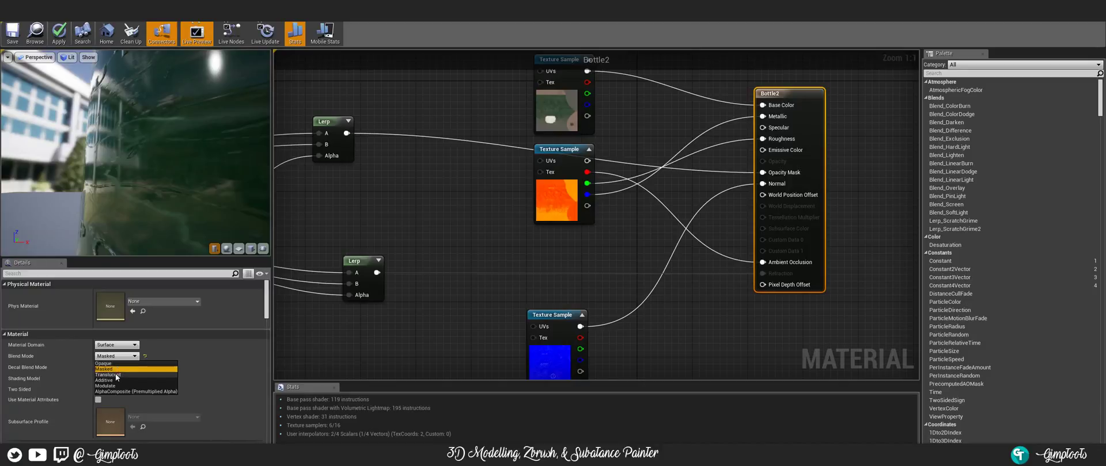
{"action": "left_click", "coordinate": [115, 374]}
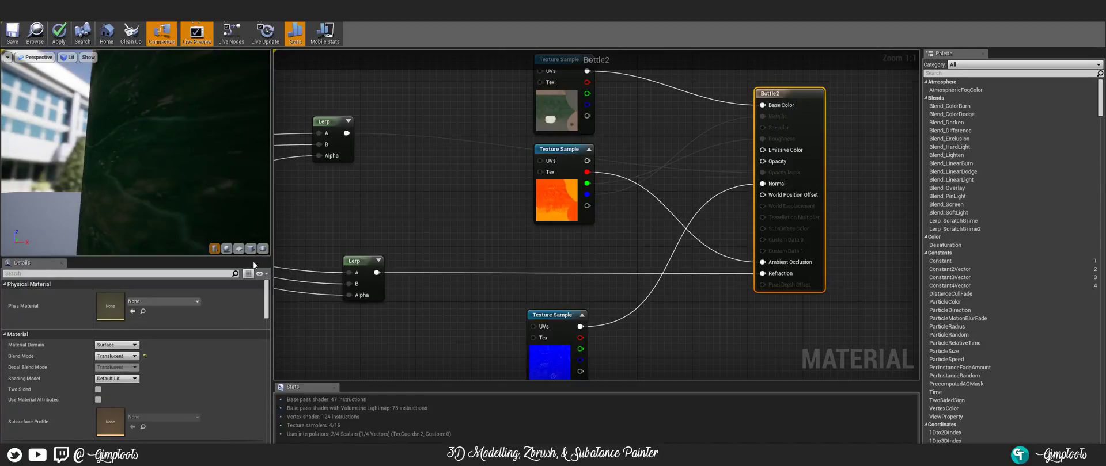
- Examine the translucent bottle's glass, cap and label area in the preview from several angles and distances
{"action": "right_click_drag", "start_coordinate": [182, 157], "coordinate": [211, 177]}
{"action": "scroll", "coordinate": [210, 169], "scroll_direction": "down", "scroll_amount": 6}
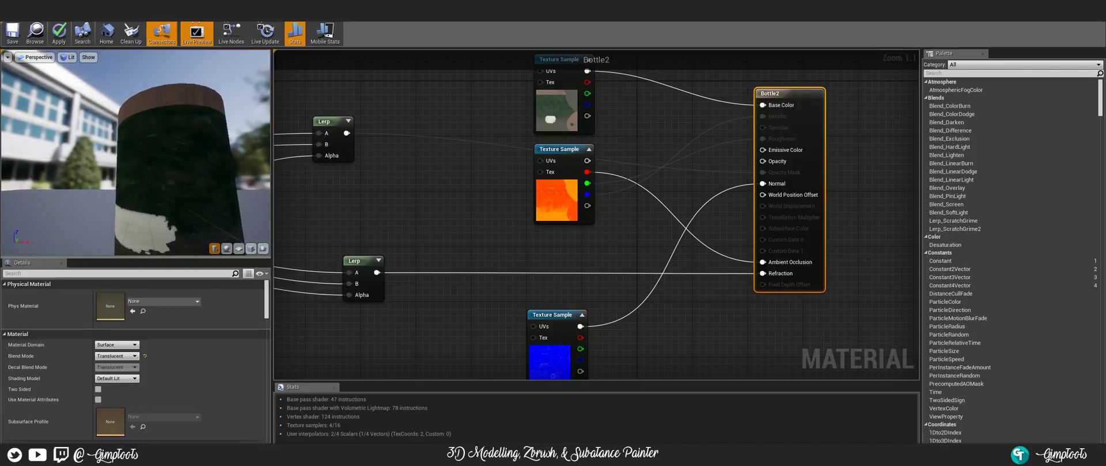
{"action": "left_click_drag", "start_coordinate": [211, 177], "coordinate": [257, 182]}
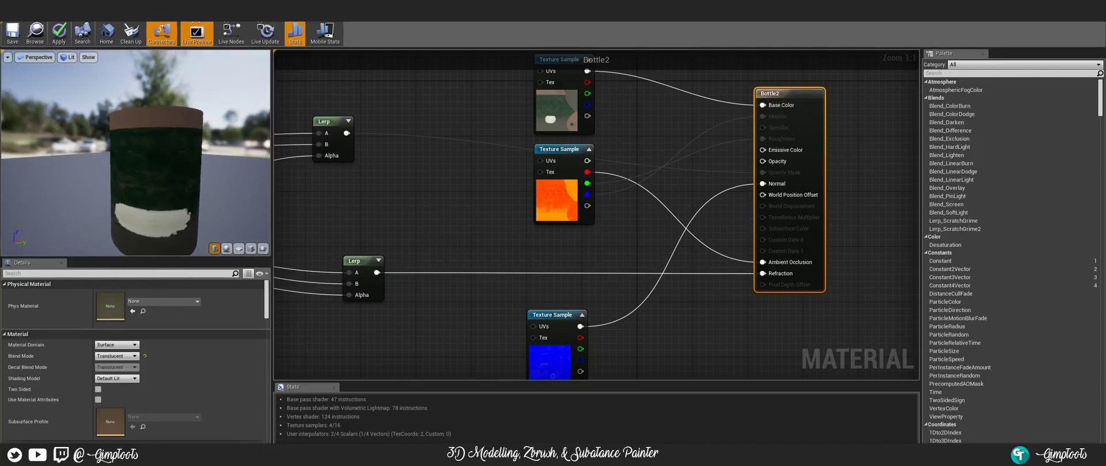
{"action": "left_click_drag", "start_coordinate": [174, 184], "coordinate": [170, 185]}
{"action": "mouse_move", "coordinate": [183, 188]}
{"action": "right_mouse_down"}
{"action": "mouse_move", "coordinate": [183, 171]}
{"action": "mouse_move", "coordinate": [183, 189]}
{"action": "right_mouse_up"}
{"action": "mouse_move", "coordinate": [183, 189]}
{"action": "middle_mouse_down"}
{"action": "mouse_move", "coordinate": [210, 210]}
{"action": "mouse_move", "coordinate": [203, 223]}
{"action": "mouse_move", "coordinate": [188, 182]}
{"action": "mouse_move", "coordinate": [153, 153]}
{"action": "mouse_move", "coordinate": [190, 161]}
{"action": "mouse_move", "coordinate": [185, 187]}
{"action": "middle_mouse_up"}
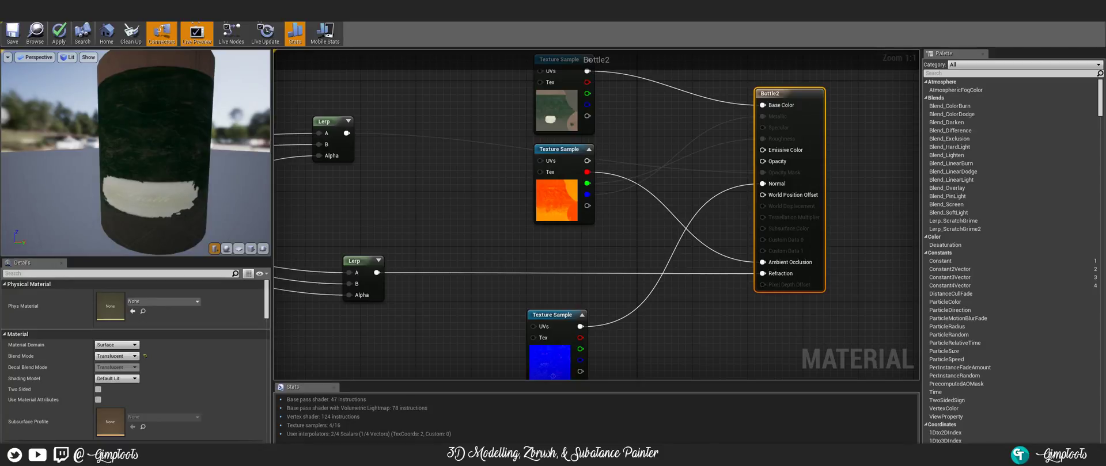
{"action": "scroll", "coordinate": [160, 96], "scroll_direction": "down", "scroll_amount": 5}
{"action": "scroll", "coordinate": [159, 96], "scroll_direction": "up", "scroll_amount": 5}
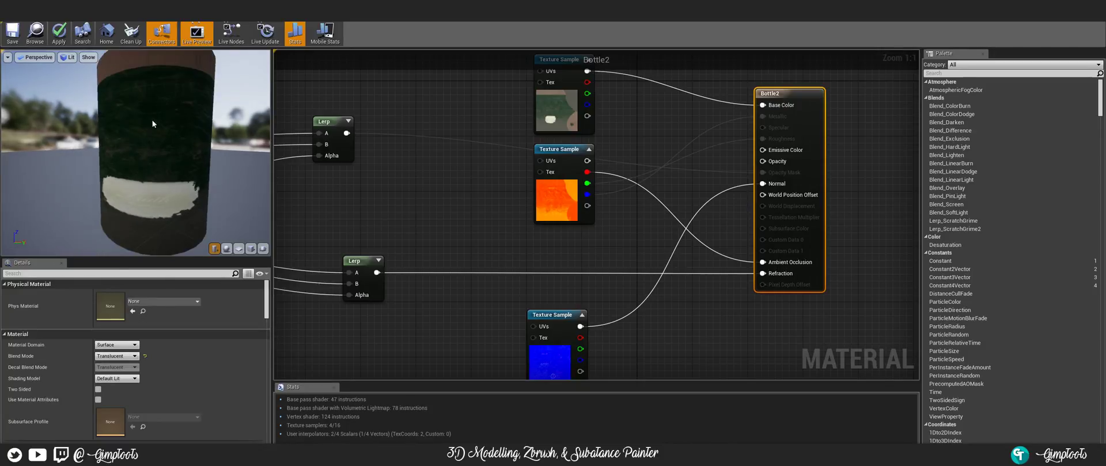
- Set Bottle2's translucency lighting mode to Surface TranslucencyVolume
{"action": "scroll", "coordinate": [189, 369], "scroll_direction": "down", "scroll_amount": 3}
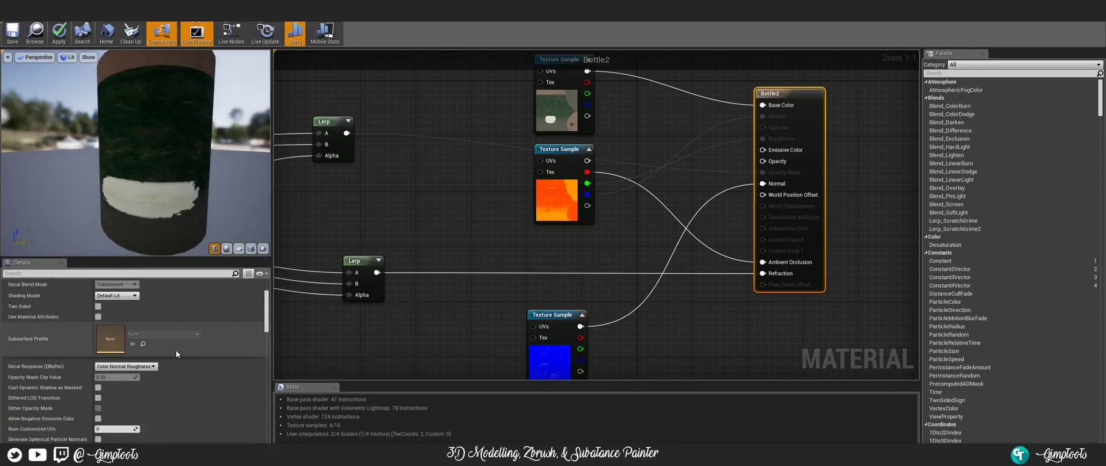
{"action": "scroll", "coordinate": [172, 365], "scroll_direction": "down", "scroll_amount": 2}
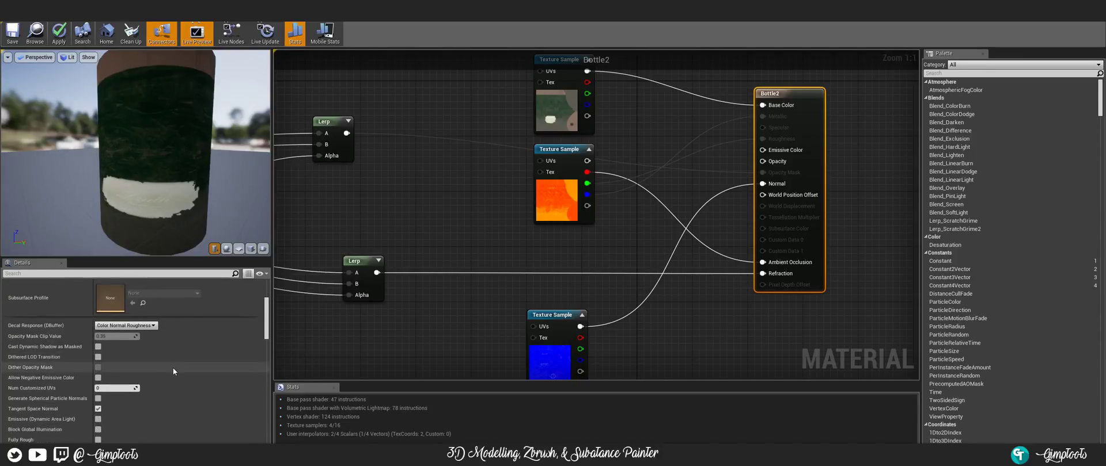
{"action": "scroll", "coordinate": [157, 343], "scroll_direction": "down", "scroll_amount": 4}
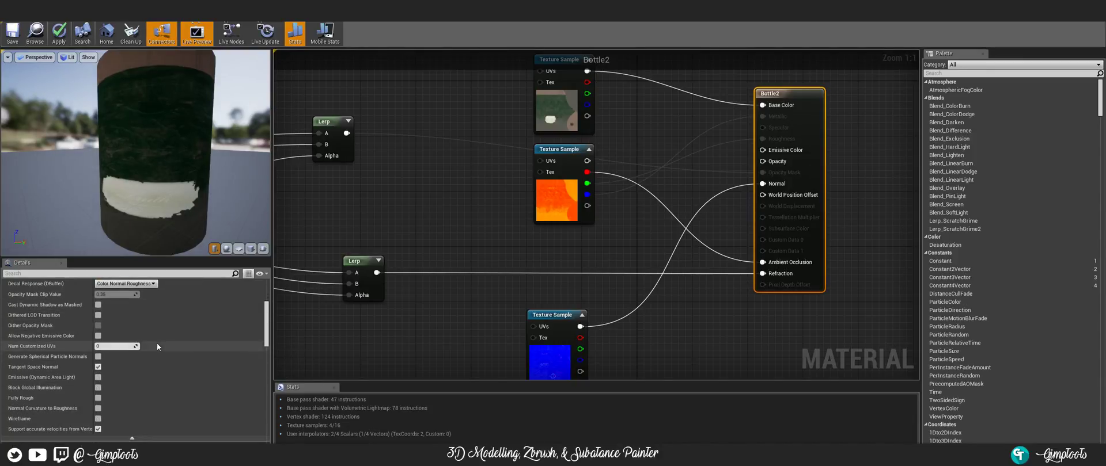
{"action": "scroll", "coordinate": [158, 346], "scroll_direction": "down", "scroll_amount": 4}
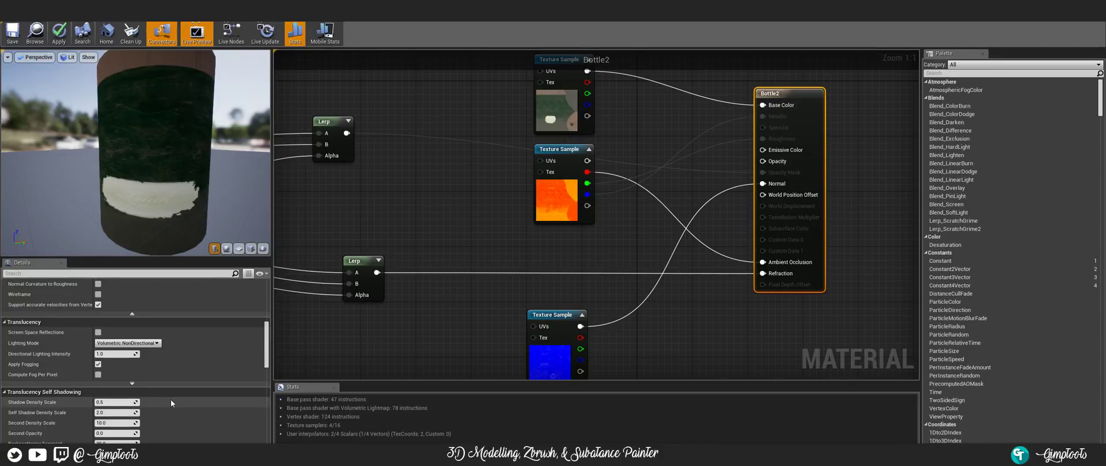
{"action": "scroll", "coordinate": [171, 400], "scroll_direction": "down", "scroll_amount": 1}
{"action": "left_click", "coordinate": [149, 329]}
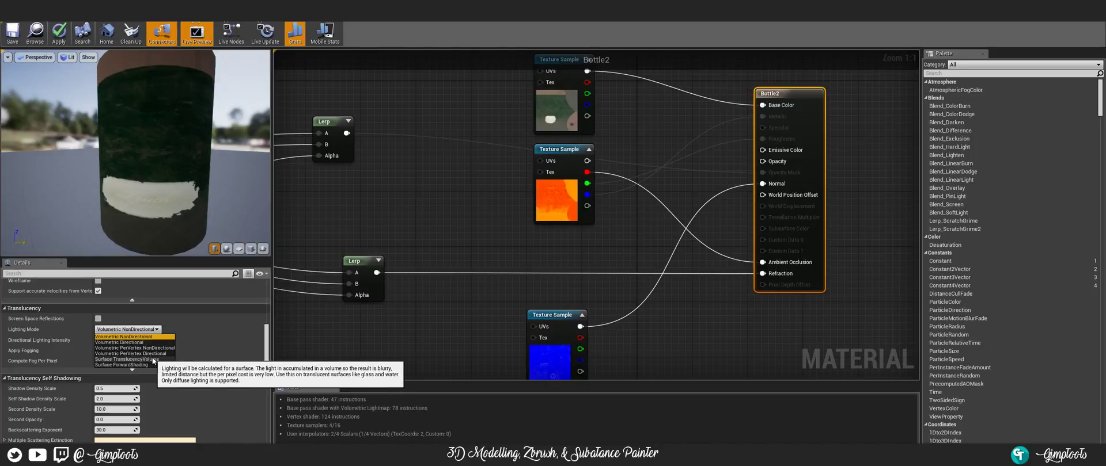
{"action": "key", "text": "Escape"}
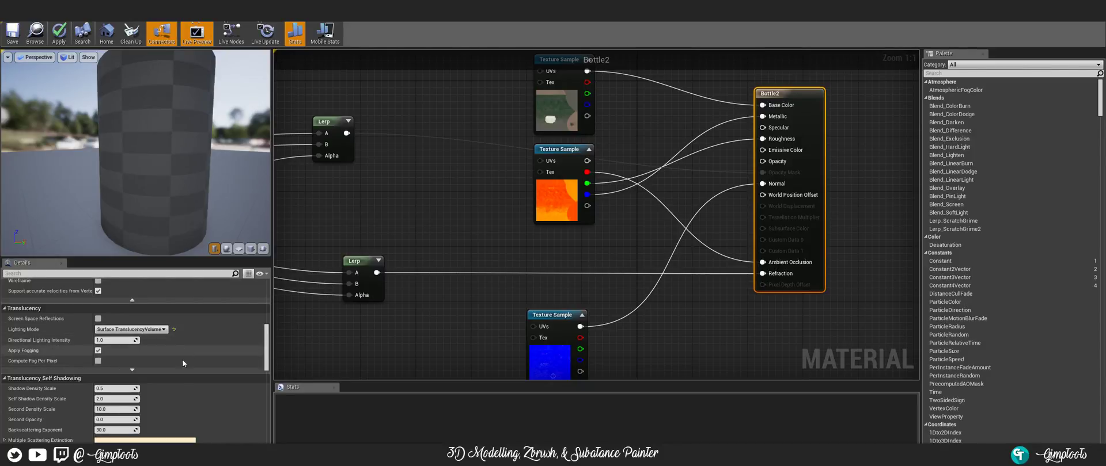
- Check the embossed glass in the preview and try Surface ForwardShading as the translucency lighting mode
{"action": "left_click_drag", "start_coordinate": [137, 105], "coordinate": [118, 122]}
{"action": "mouse_move", "coordinate": [117, 122]}
{"action": "right_mouse_down"}
{"action": "mouse_move", "coordinate": [120, 104]}
{"action": "mouse_move", "coordinate": [122, 131]}
{"action": "right_mouse_up"}
{"action": "left_click_drag", "start_coordinate": [122, 131], "coordinate": [165, 130]}
{"action": "right_click_drag", "start_coordinate": [164, 130], "coordinate": [162, 163]}
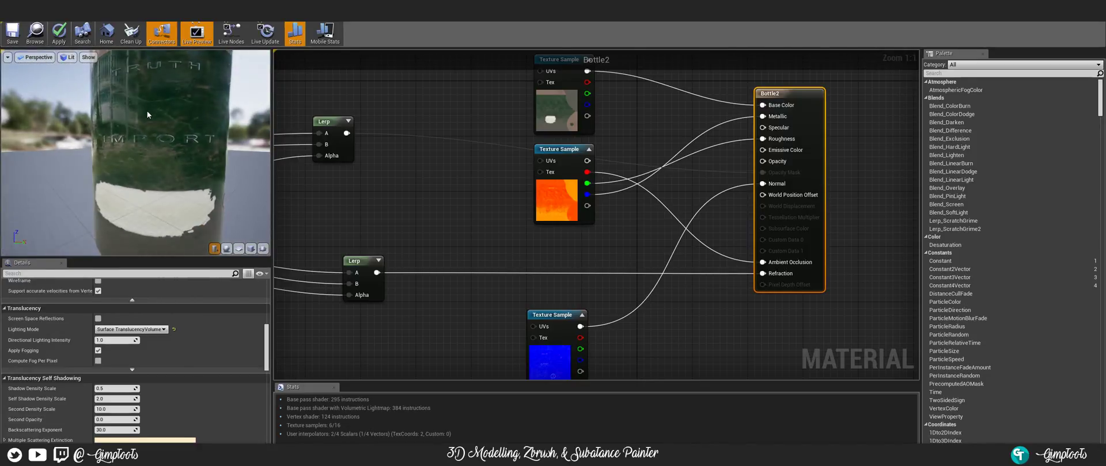
{"action": "left_click_drag", "start_coordinate": [147, 114], "coordinate": [142, 135]}
{"action": "right_click_drag", "start_coordinate": [141, 136], "coordinate": [141, 167]}
{"action": "left_click_drag", "start_coordinate": [141, 167], "coordinate": [138, 136]}
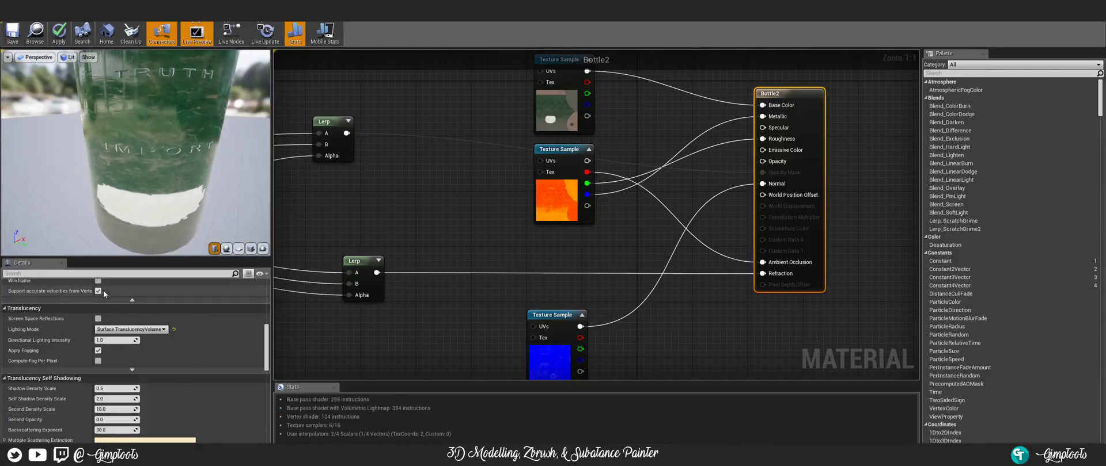
{"action": "left_click", "coordinate": [130, 329]}
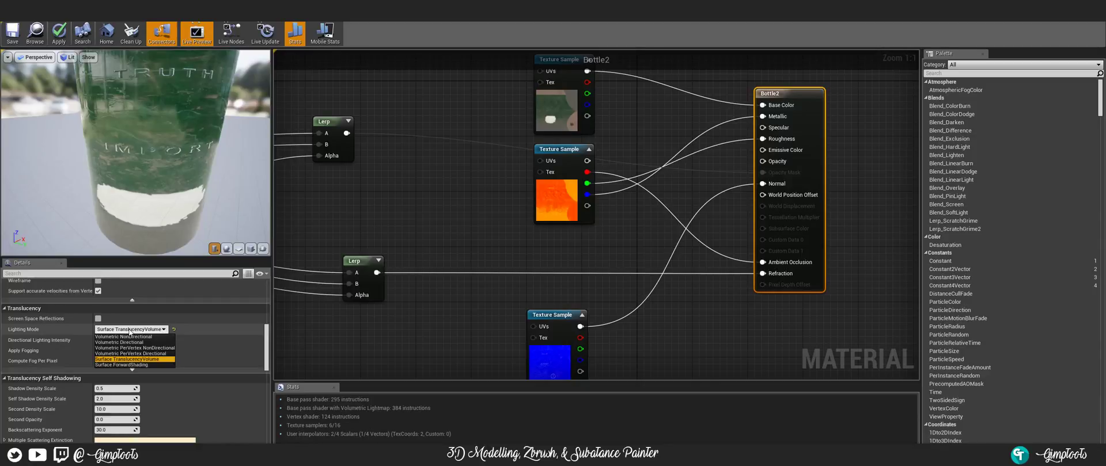
{"action": "left_click", "coordinate": [119, 365]}
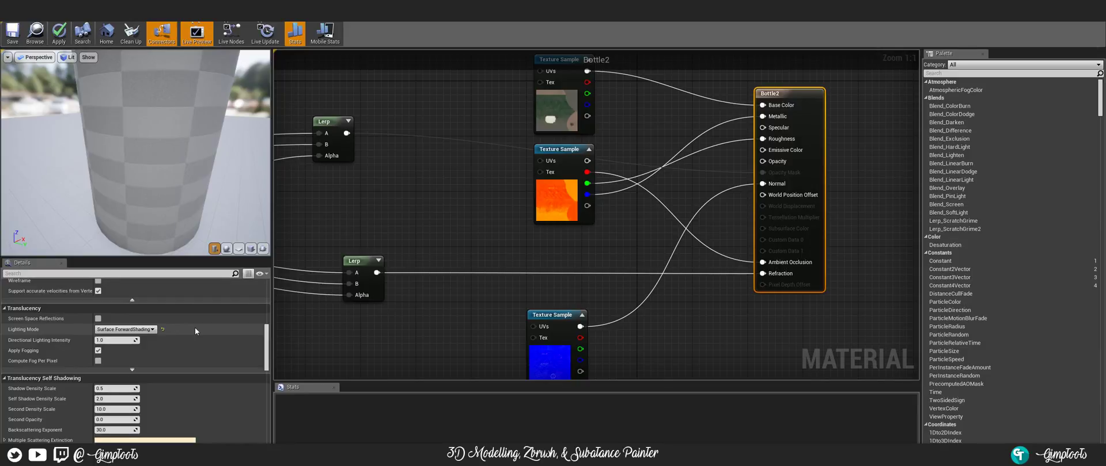
- Look through Bottle2's remaining material settings and inspect the forward-shaded glass up close in the preview
{"action": "scroll", "coordinate": [209, 341], "scroll_direction": "down", "scroll_amount": 1}
{"action": "scroll", "coordinate": [210, 343], "scroll_direction": "down", "scroll_amount": 6}
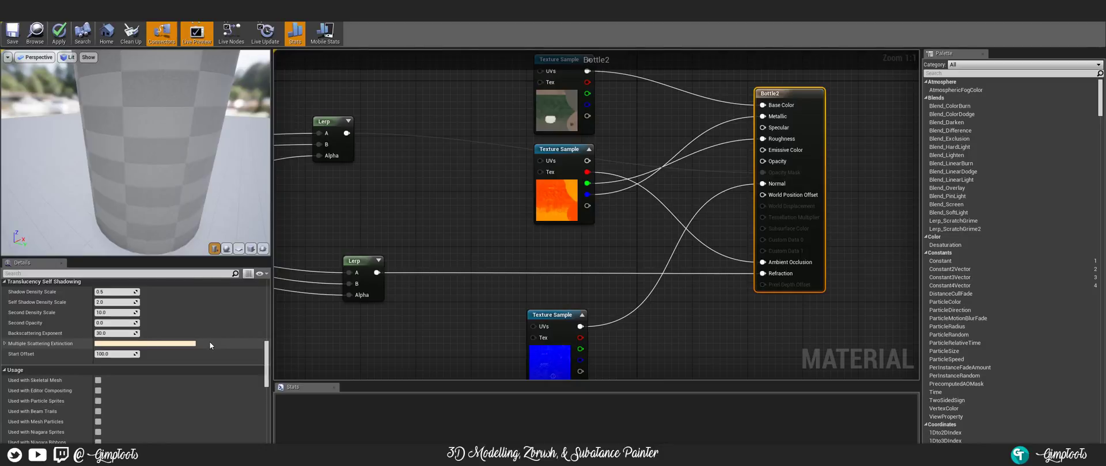
{"action": "scroll", "coordinate": [209, 341], "scroll_direction": "down", "scroll_amount": 15}
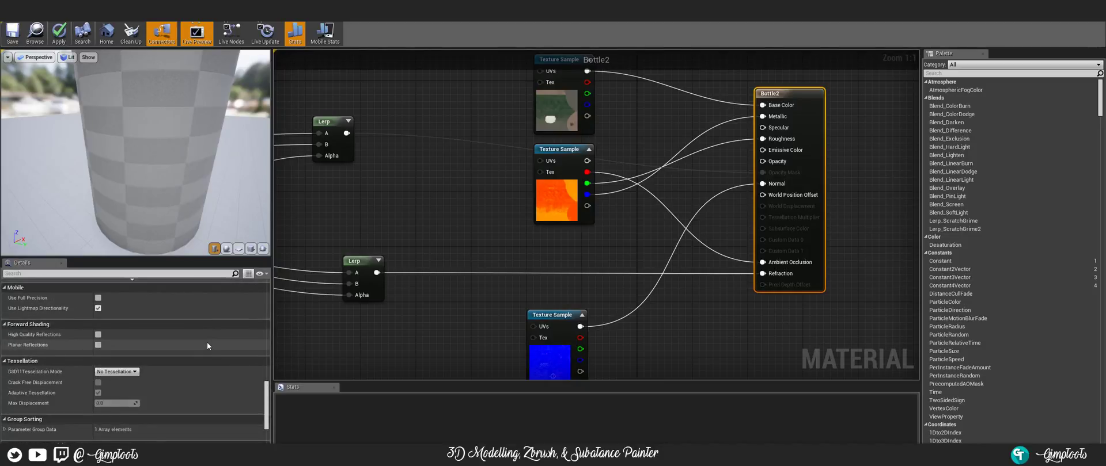
{"action": "scroll", "coordinate": [207, 345], "scroll_direction": "down", "scroll_amount": 10}
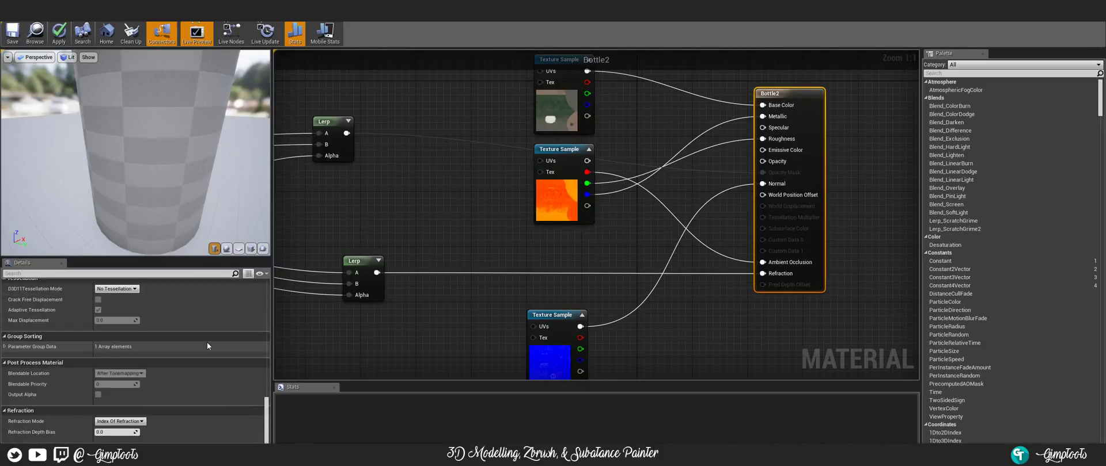
{"action": "scroll", "coordinate": [207, 346], "scroll_direction": "down", "scroll_amount": 4}
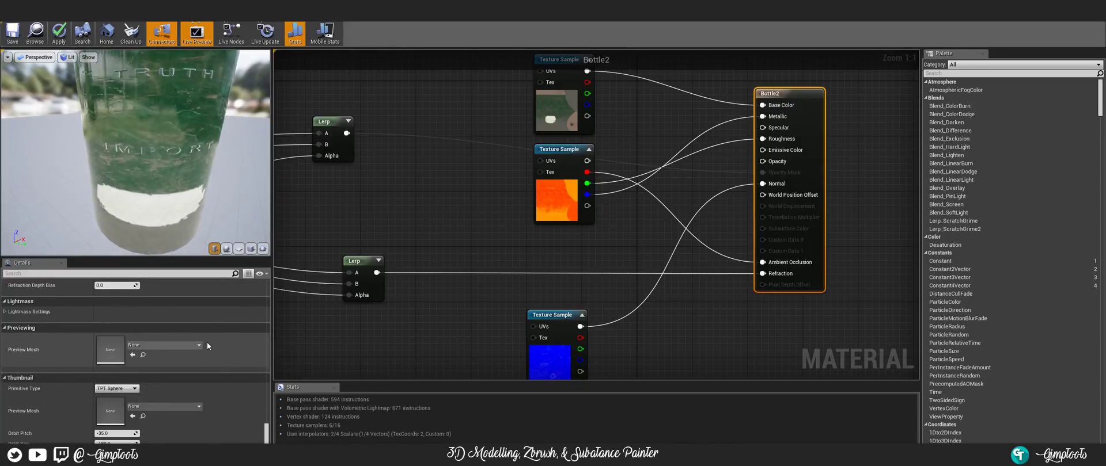
{"action": "scroll", "coordinate": [208, 346], "scroll_direction": "up", "scroll_amount": 12}
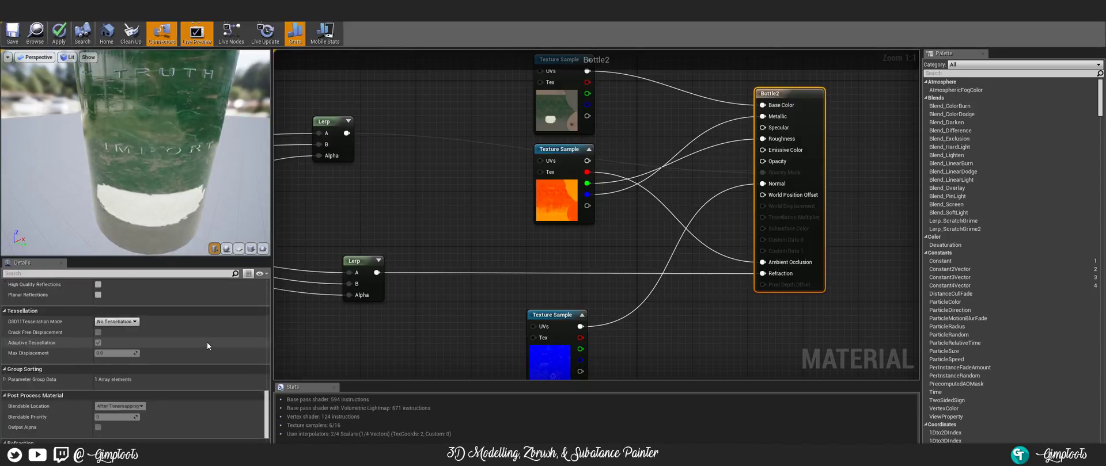
{"action": "scroll", "coordinate": [208, 346], "scroll_direction": "up", "scroll_amount": 10}
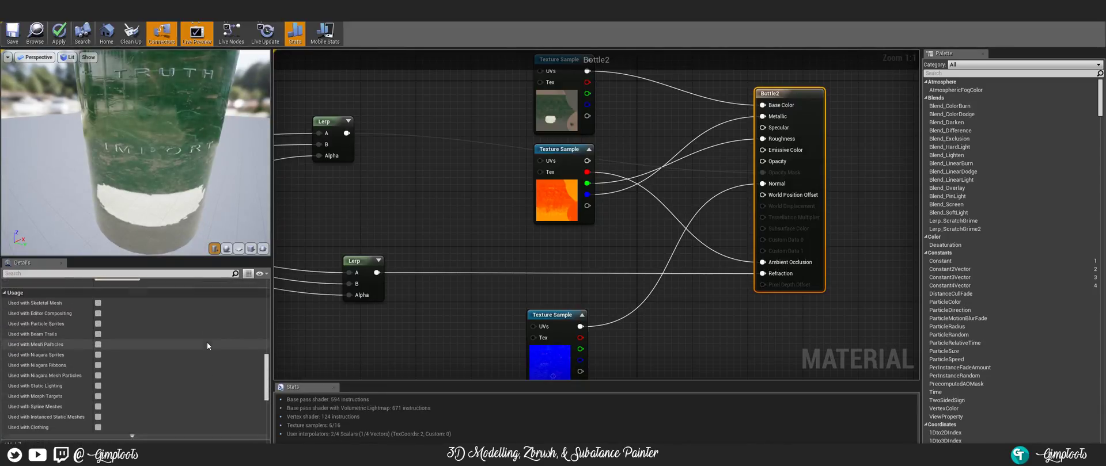
{"action": "scroll", "coordinate": [207, 342], "scroll_direction": "up", "scroll_amount": 8}
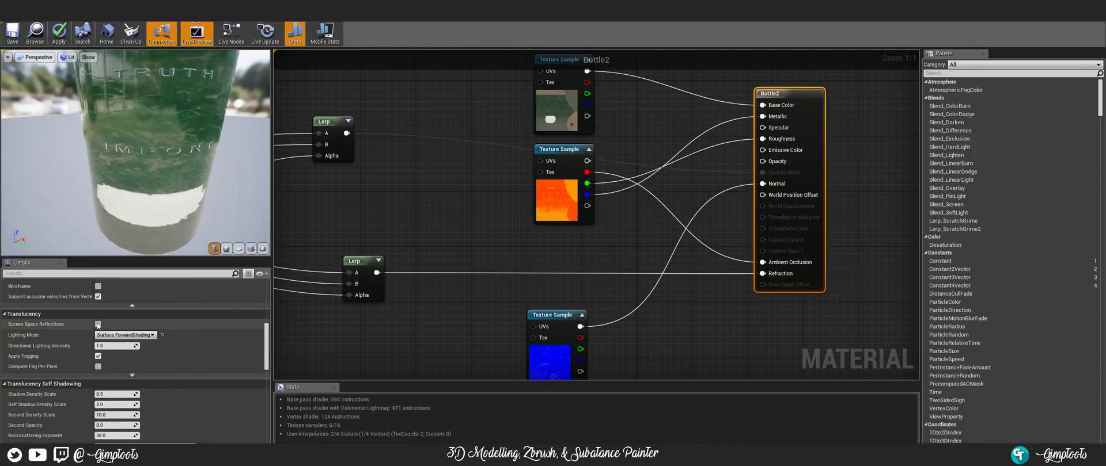
{"action": "right_click_drag", "start_coordinate": [178, 133], "coordinate": [178, 170]}
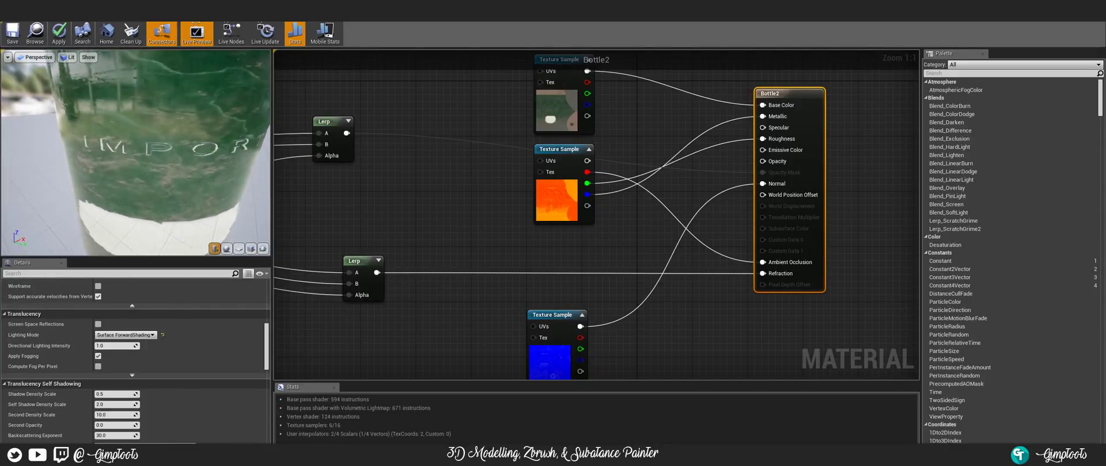
{"action": "left_click_drag", "start_coordinate": [178, 170], "coordinate": [201, 173]}
- Return Bottle2's translucency lighting mode to Surface TranslucencyVolume and check the bottle from its upper rim to the label
{"action": "left_click", "coordinate": [126, 335]}
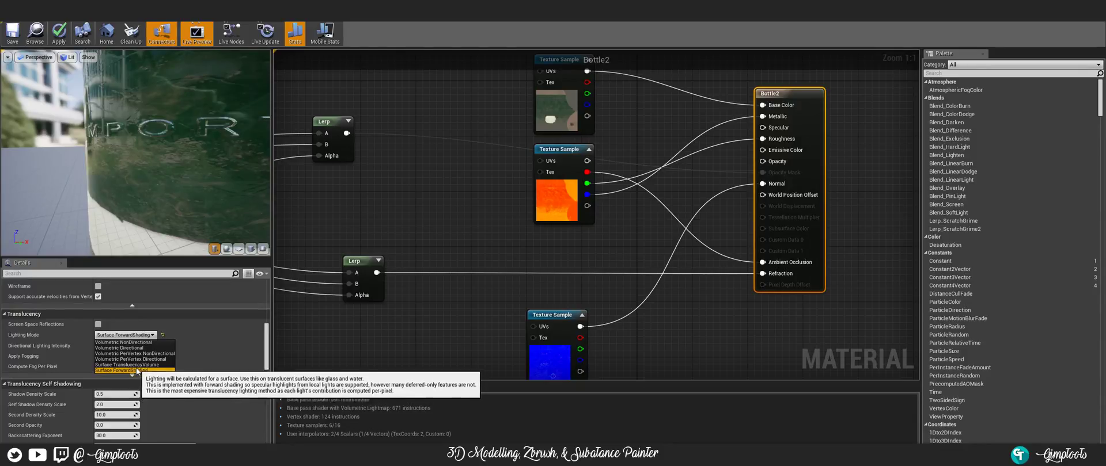
{"action": "left_click", "coordinate": [126, 364]}
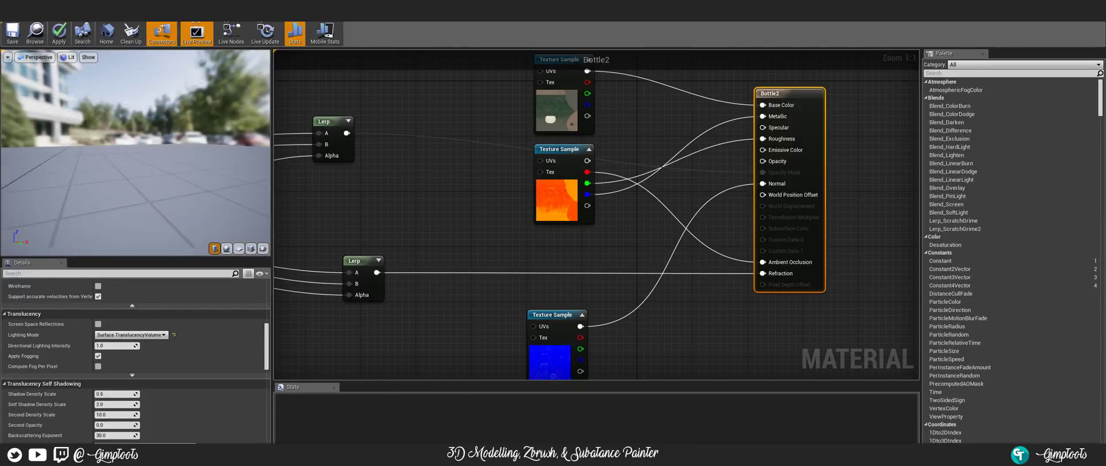
{"action": "right_click_drag", "start_coordinate": [158, 109], "coordinate": [159, 150]}
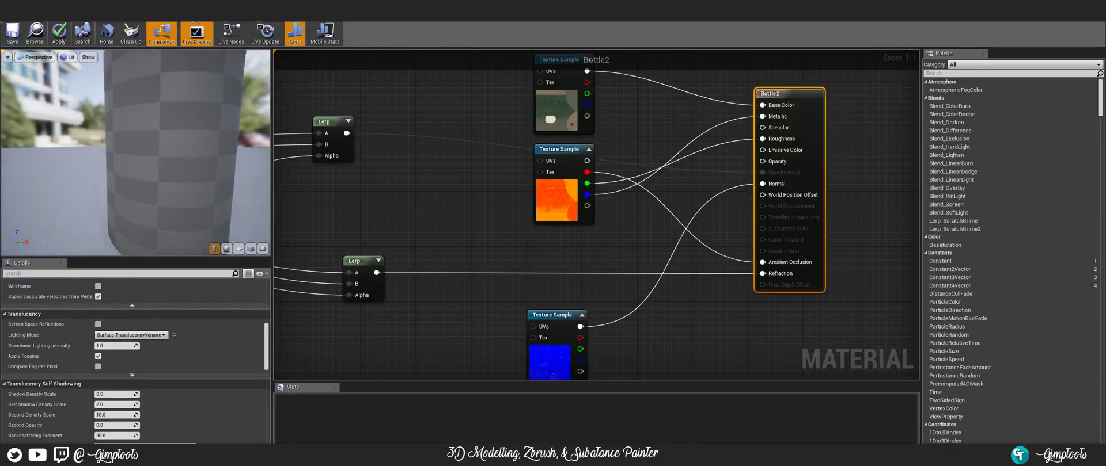
{"action": "left_click_drag", "start_coordinate": [159, 109], "coordinate": [173, 124]}
{"action": "middle_click_drag", "start_coordinate": [173, 123], "coordinate": [164, 199]}
- Add a single-value Constant node above the upper Lerp, discarding any three-component vector constant placed there
{"action": "right_click_drag", "start_coordinate": [414, 182], "coordinate": [589, 228]}
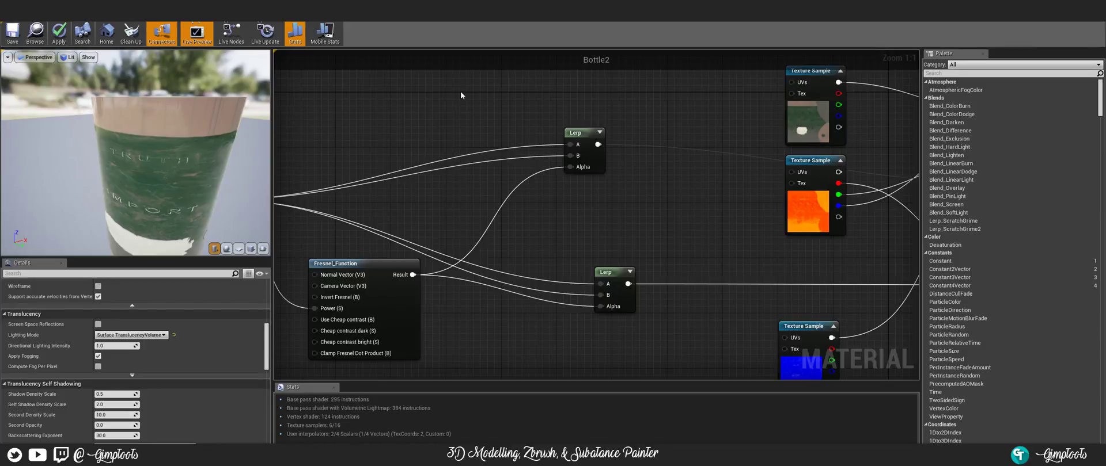
{"action": "left_click", "coordinate": [461, 93]}
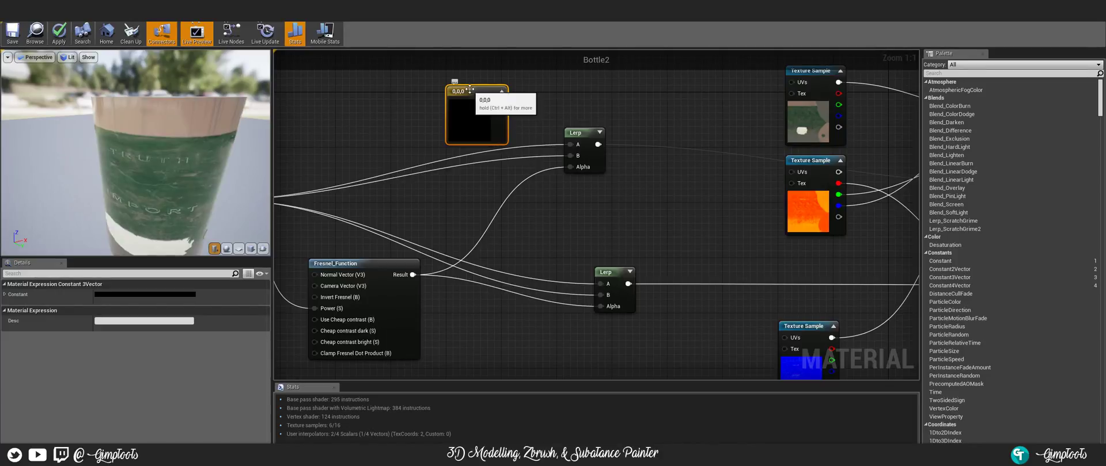
{"action": "key", "text": "Delete"}
{"action": "right_click", "coordinate": [470, 92]}
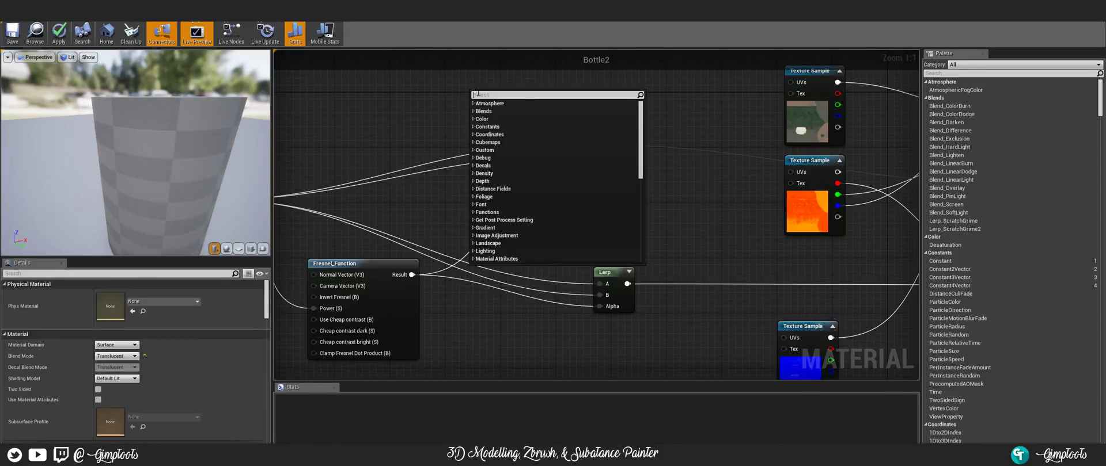
{"action": "type", "text": "constant"}
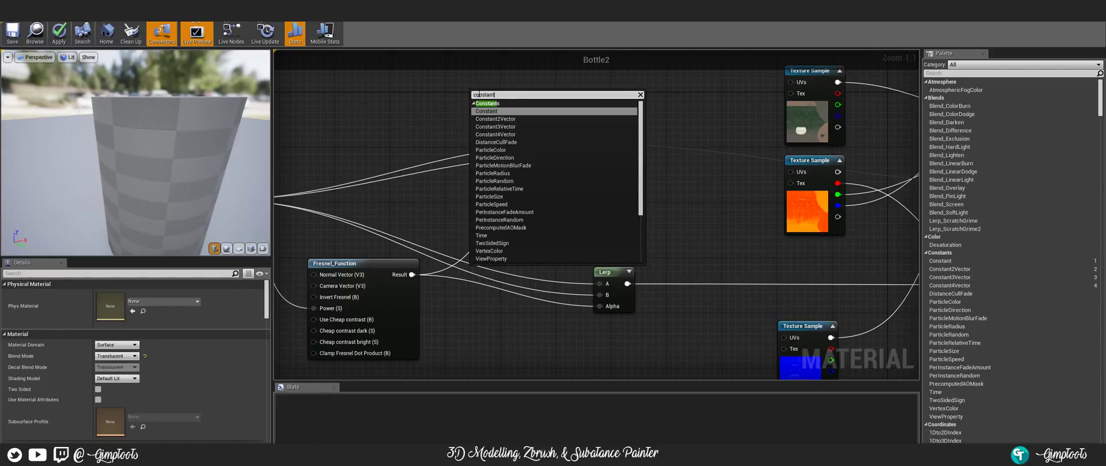
{"action": "left_click", "coordinate": [514, 111]}
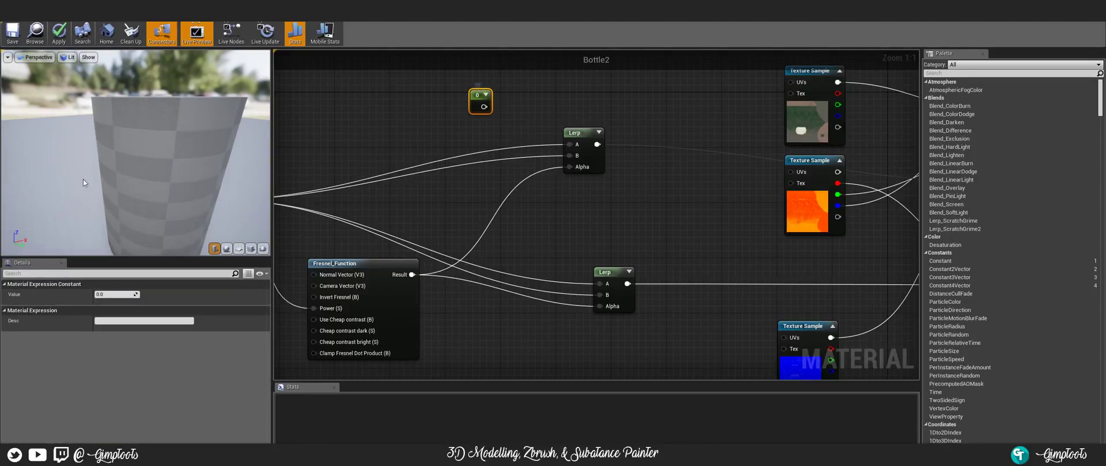
- Set the new Constant node's value to 0.008
{"action": "left_click", "coordinate": [112, 294]}
{"action": "left_click", "coordinate": [101, 294]}
{"action": "left_click", "coordinate": [107, 295]}
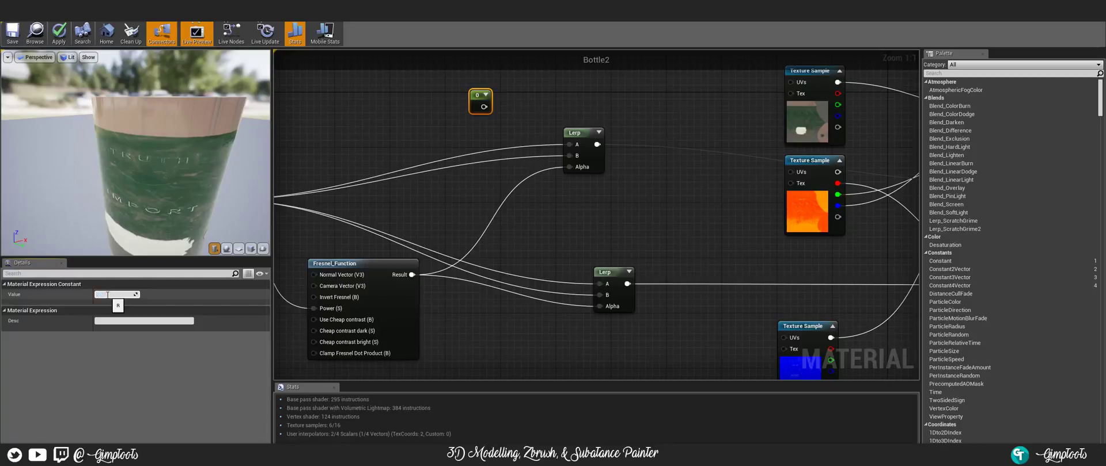
{"action": "key", "text": "Return"}
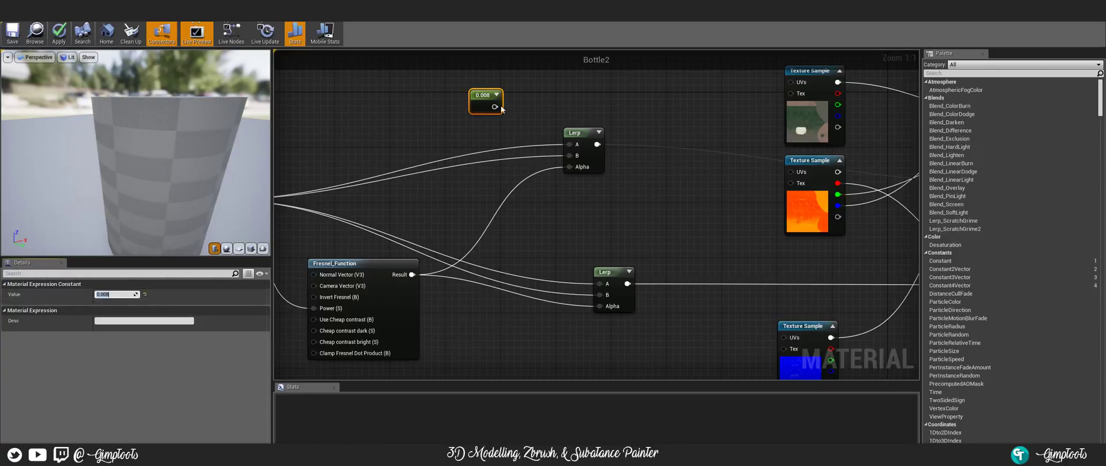
- Add a Constant of 0.9 beside the upper Lerp, feeding the existing constant into A and the 0.9 constant into B
{"action": "type", "text": "1111111111111"}
{"action": "left_click", "coordinate": [388, 129]}
{"action": "left_click", "coordinate": [388, 129]}
{"action": "left_click", "coordinate": [120, 294]}
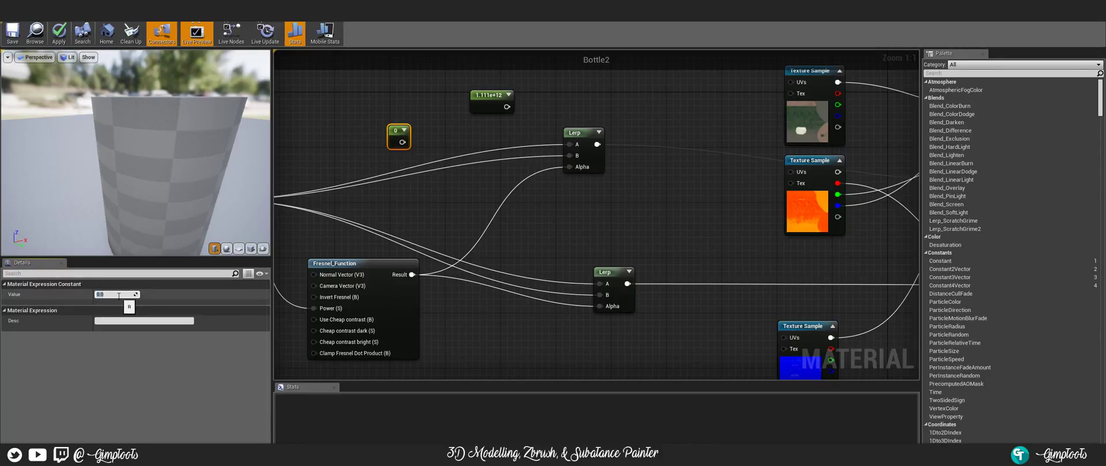
{"action": "key", "text": "BackSpace"}
{"action": "type", "text": "0.9"}
{"action": "key", "text": "Return"}
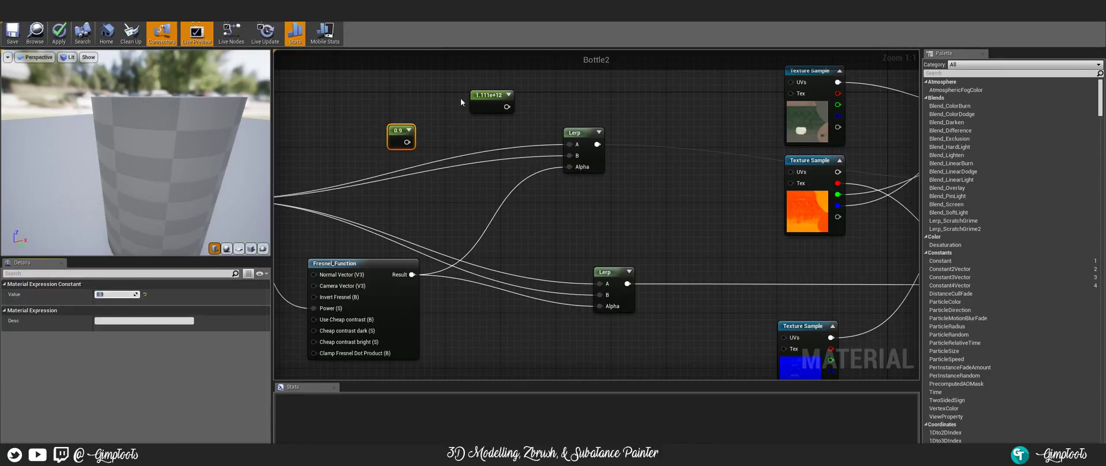
{"action": "left_click_drag", "start_coordinate": [507, 107], "coordinate": [569, 144]}
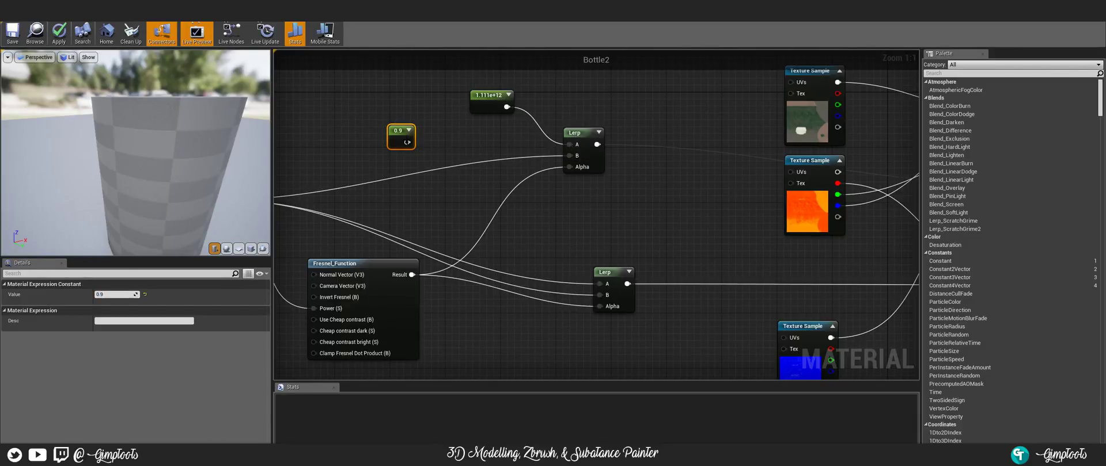
{"action": "left_click_drag", "start_coordinate": [407, 142], "coordinate": [569, 156]}
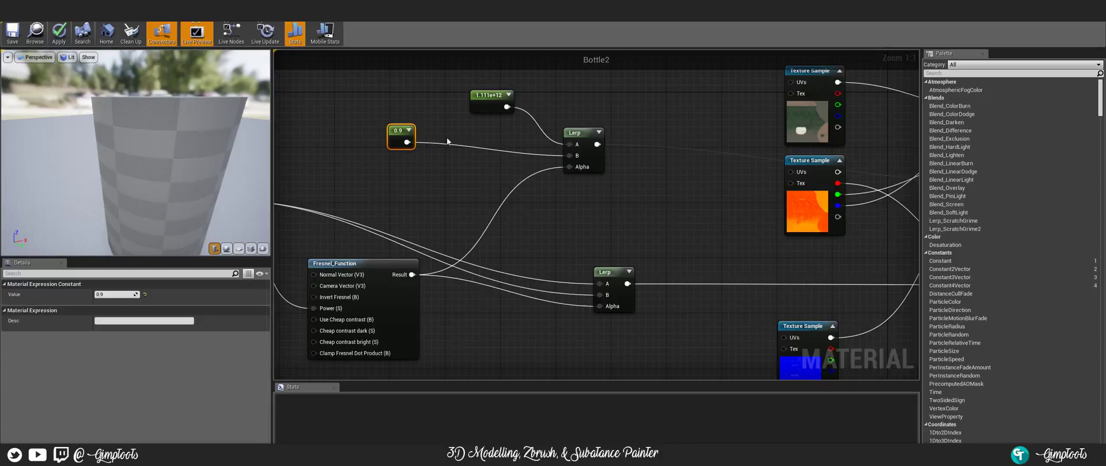
- Add another single-value Constant just above the lower Lerp and set its value to 1
{"action": "left_click", "coordinate": [546, 244]}
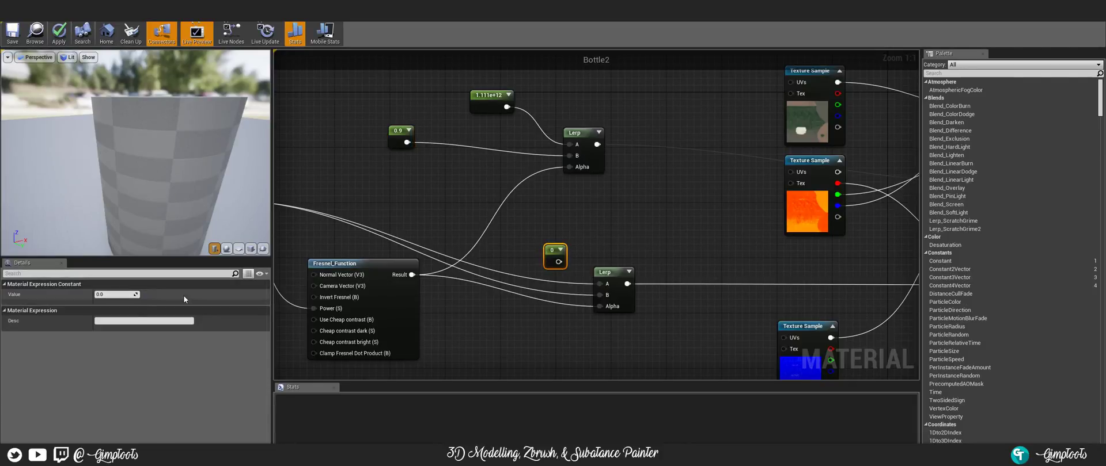
{"action": "left_click", "coordinate": [106, 294]}
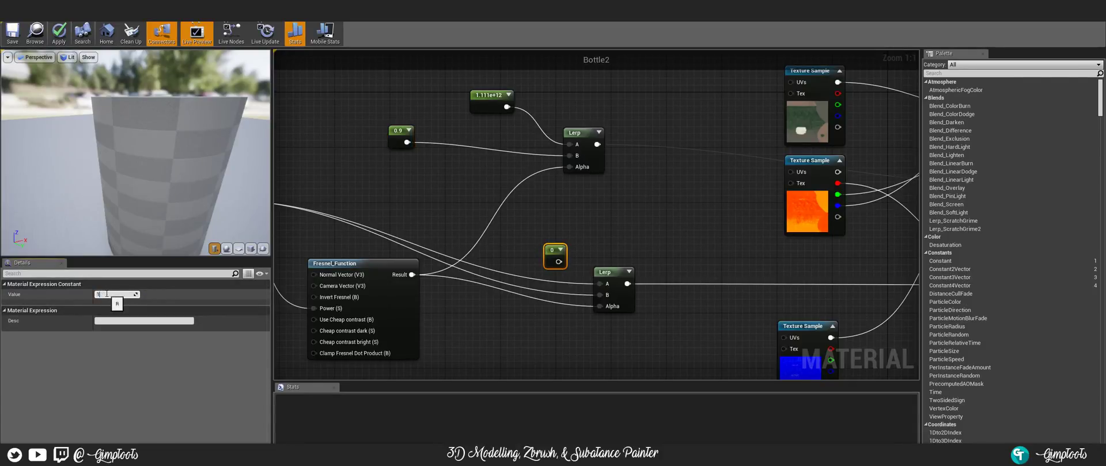
{"action": "type", "text": "1.05"}
{"action": "key", "text": "Return"}
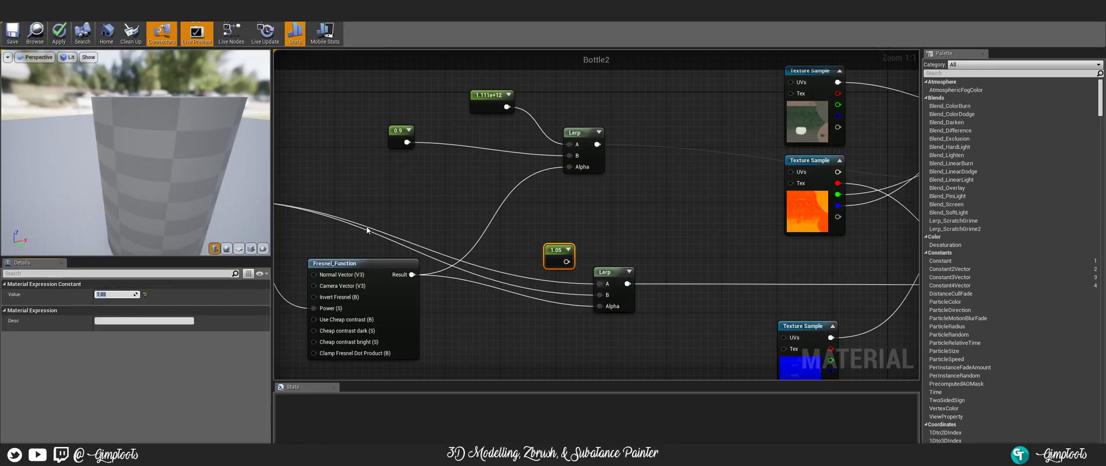
- Add a Constant of 0.95 below the lower Lerp, then feed the 1 constant into A and the 0.95 constant into B
{"action": "left_click", "coordinate": [511, 326]}
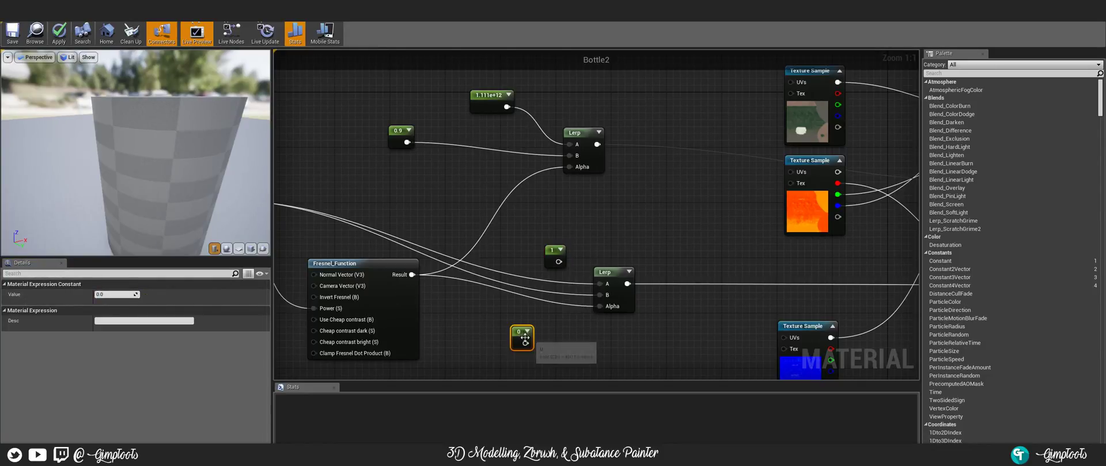
{"action": "left_click", "coordinate": [103, 295]}
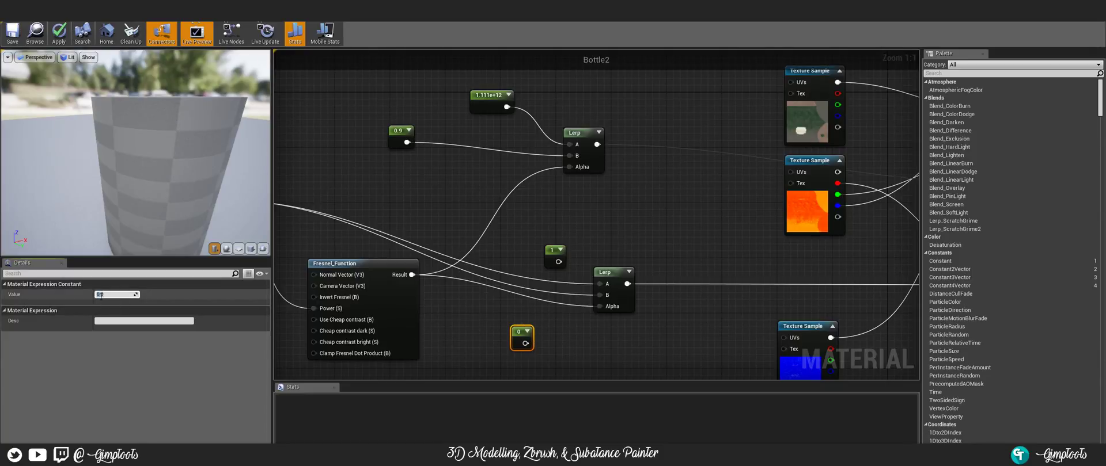
{"action": "type", "text": "0.95"}
{"action": "key", "text": "Return"}
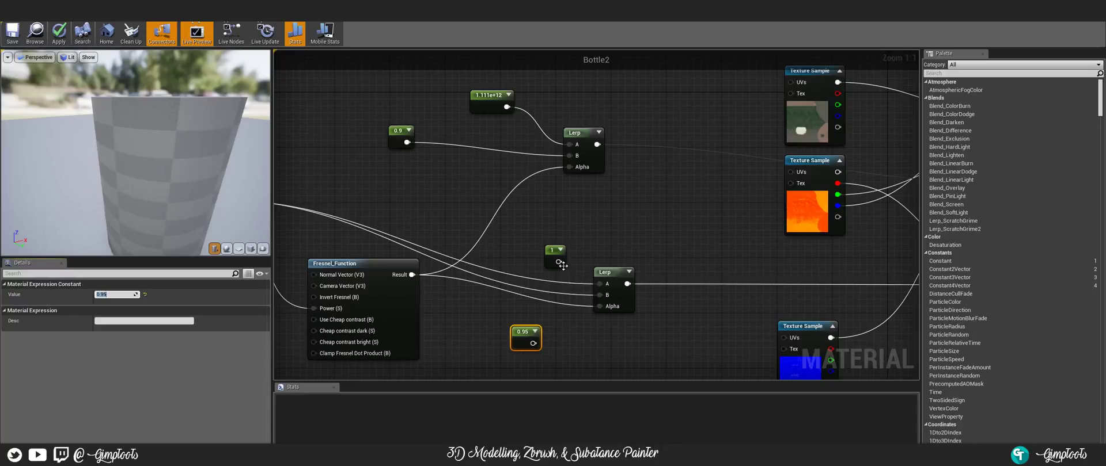
{"action": "left_click_drag", "start_coordinate": [559, 263], "coordinate": [600, 284]}
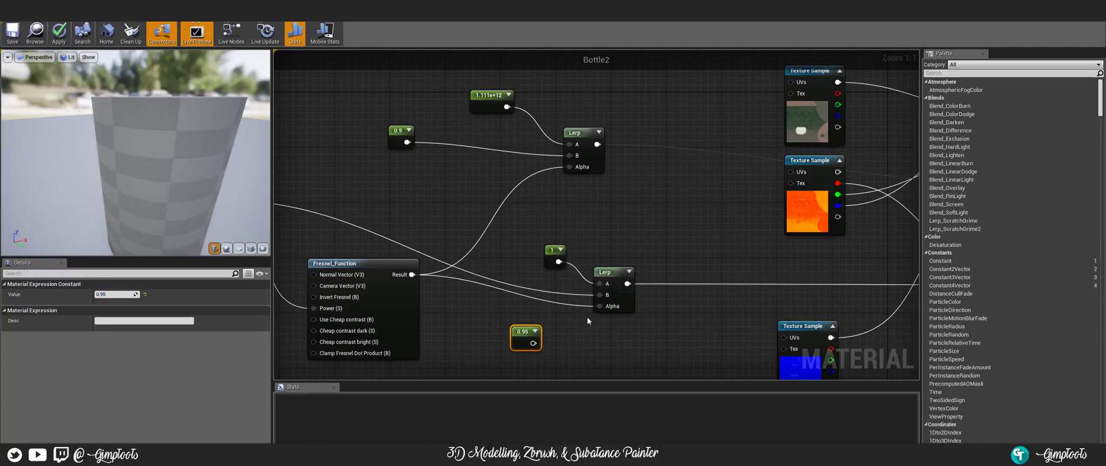
{"action": "left_click_drag", "start_coordinate": [533, 343], "coordinate": [600, 295]}
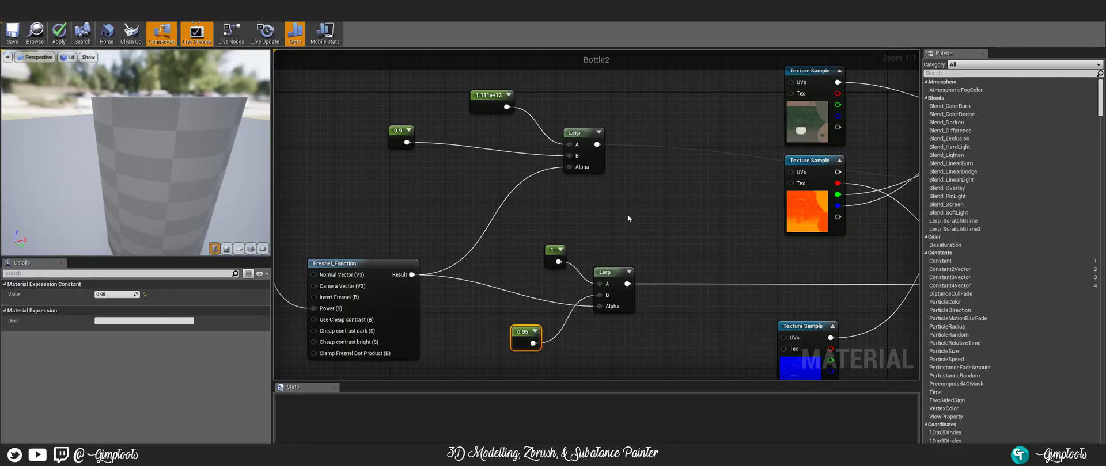
- Correct the value of the Constant feeding the upper Lerp's A input to 0.008
{"action": "left_click", "coordinate": [493, 93]}
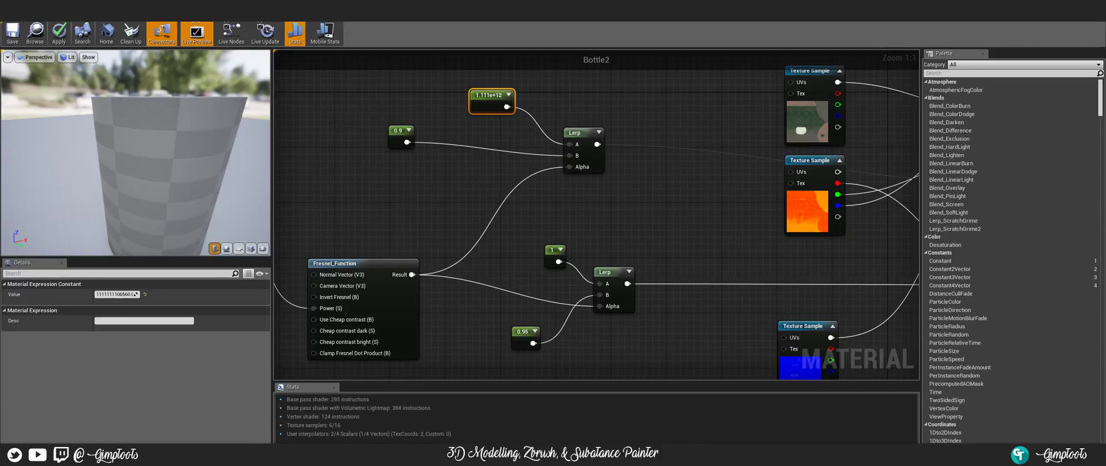
{"action": "right_click_drag", "start_coordinate": [444, 135], "coordinate": [433, 159]}
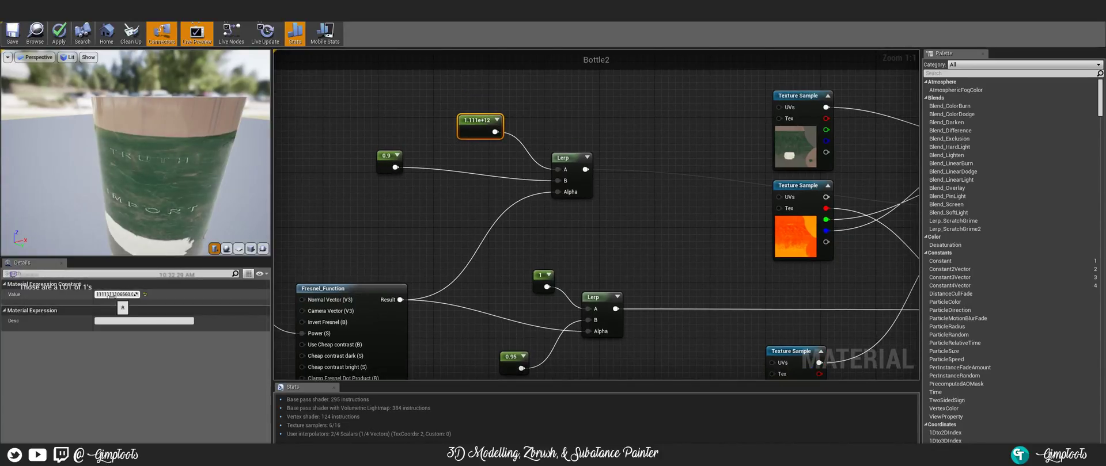
{"action": "left_click", "coordinate": [112, 295]}
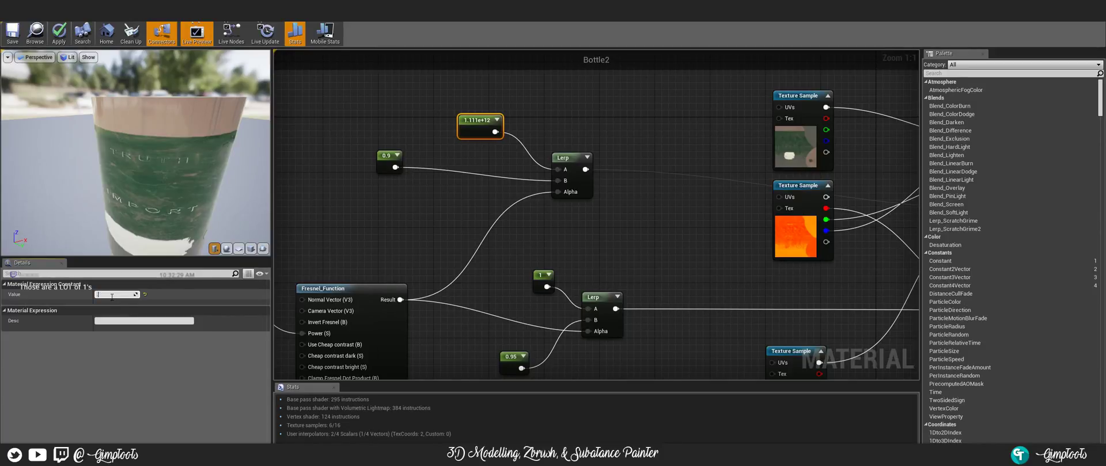
{"action": "key", "text": "Return"}
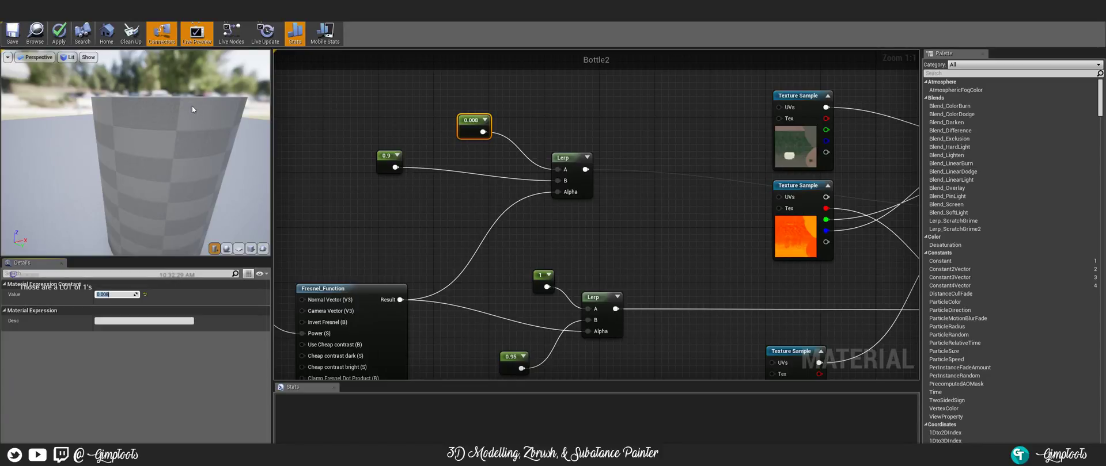
- Check the Bottle2 result node's connections and inspect the label lettering on the previewed bottle from a closer angle
{"action": "left_click_drag", "start_coordinate": [675, 221], "coordinate": [462, 178]}
{"action": "right_click_drag", "start_coordinate": [462, 178], "coordinate": [469, 175]}
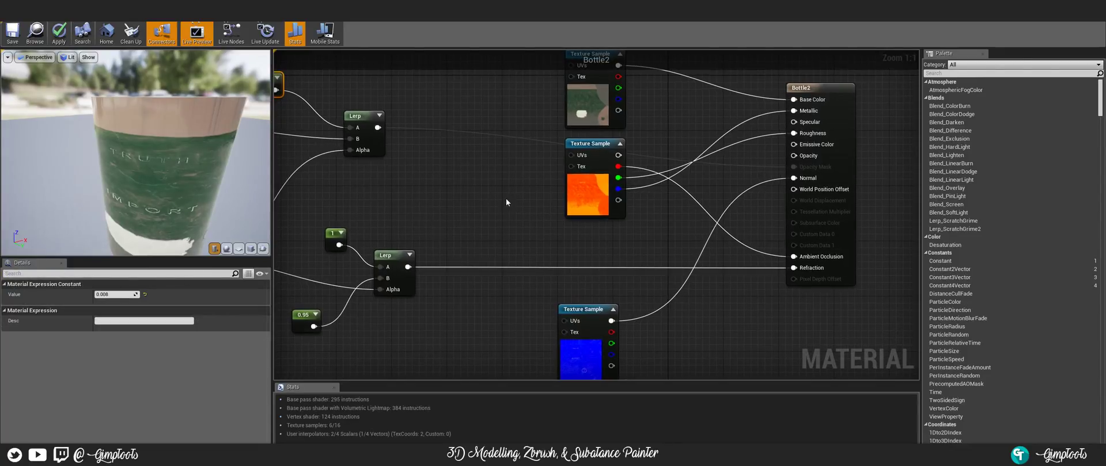
{"action": "mouse_move", "coordinate": [135, 153]}
{"action": "right_mouse_down"}
{"action": "mouse_move", "coordinate": [140, 118]}
{"action": "mouse_move", "coordinate": [137, 138]}
{"action": "right_mouse_up"}
{"action": "left_click_drag", "start_coordinate": [138, 147], "coordinate": [167, 124]}
{"action": "scroll", "coordinate": [150, 136], "scroll_direction": "down", "scroll_amount": 5}
{"action": "scroll", "coordinate": [151, 139], "scroll_direction": "up", "scroll_amount": 5}
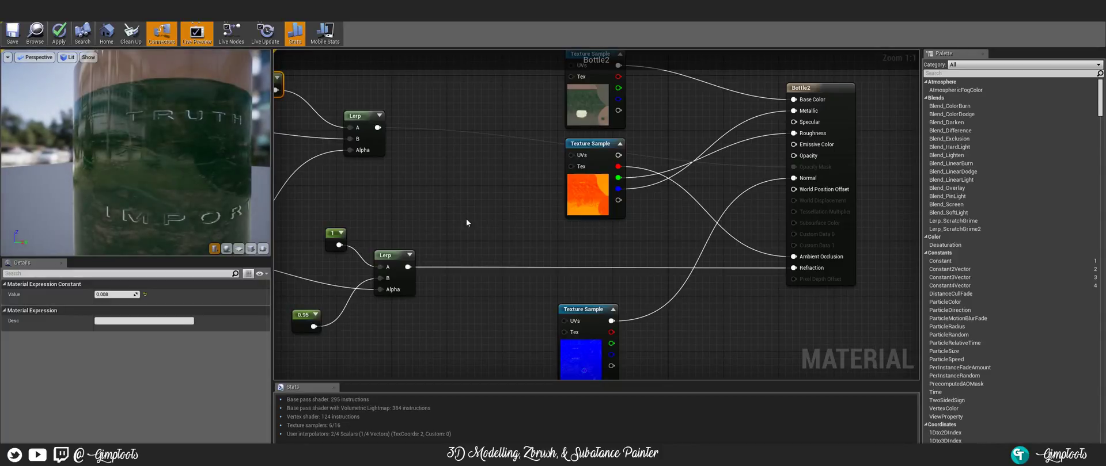
- Move the opacity Texture Sample down beside the Fresnel_Function node, near the Power input it feeds
{"action": "right_click_drag", "start_coordinate": [467, 222], "coordinate": [771, 171]}
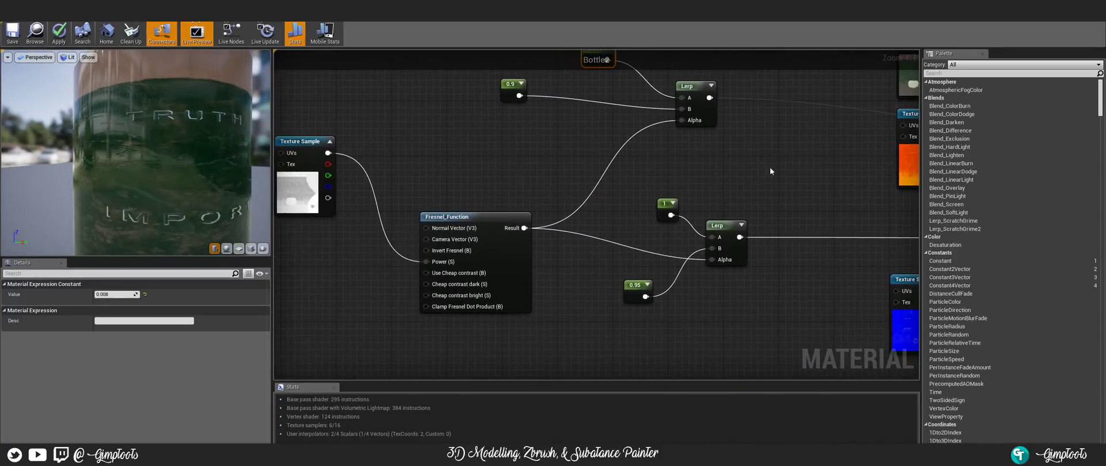
{"action": "left_click_drag", "start_coordinate": [314, 141], "coordinate": [344, 228]}
{"action": "scroll", "coordinate": [340, 173], "scroll_direction": "down", "scroll_amount": 1}
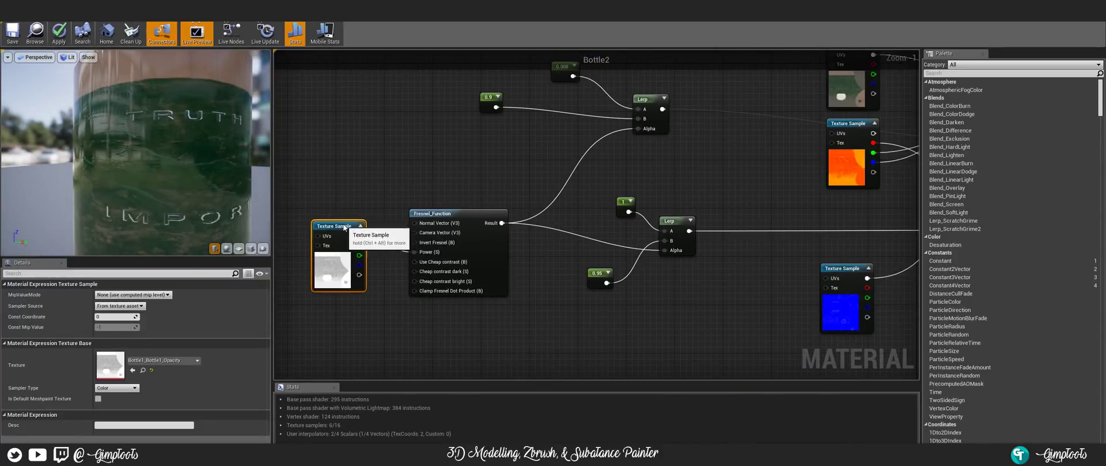
{"action": "right_click_drag", "start_coordinate": [444, 190], "coordinate": [511, 161]}
{"action": "scroll", "coordinate": [464, 242], "scroll_direction": "up", "scroll_amount": 1}
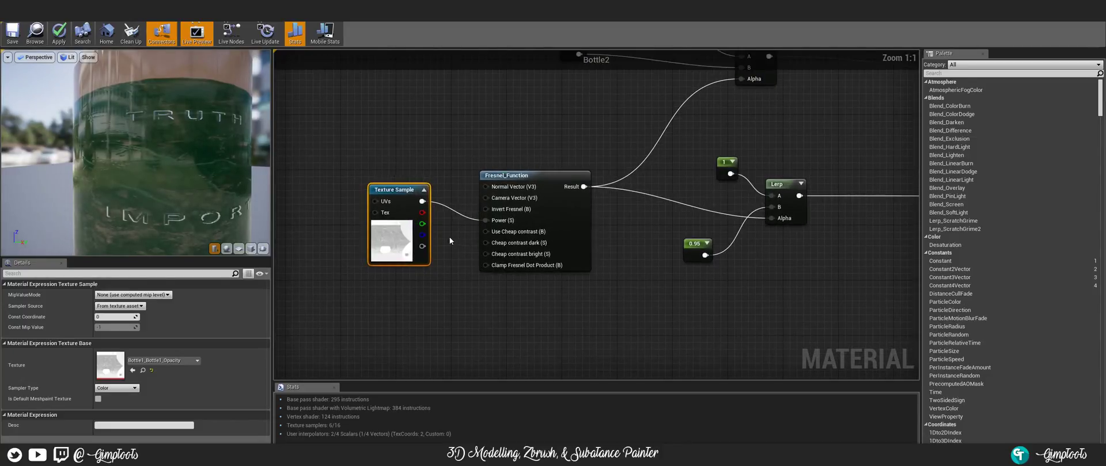
{"action": "right_click_drag", "start_coordinate": [450, 241], "coordinate": [432, 253]}
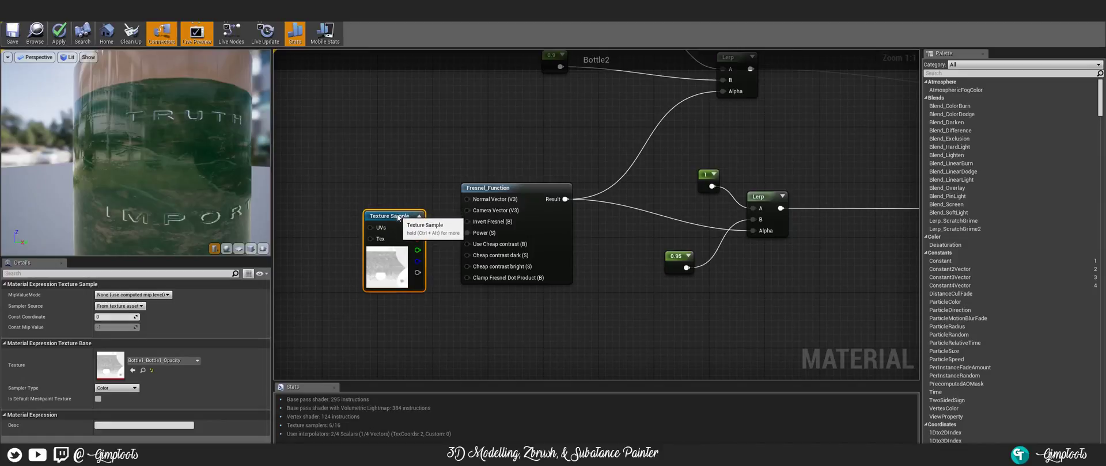
- Connect the upper Lerp's output to the Opacity input of the Bottle2 result node
{"action": "right_click_drag", "start_coordinate": [593, 180], "coordinate": [385, 195]}
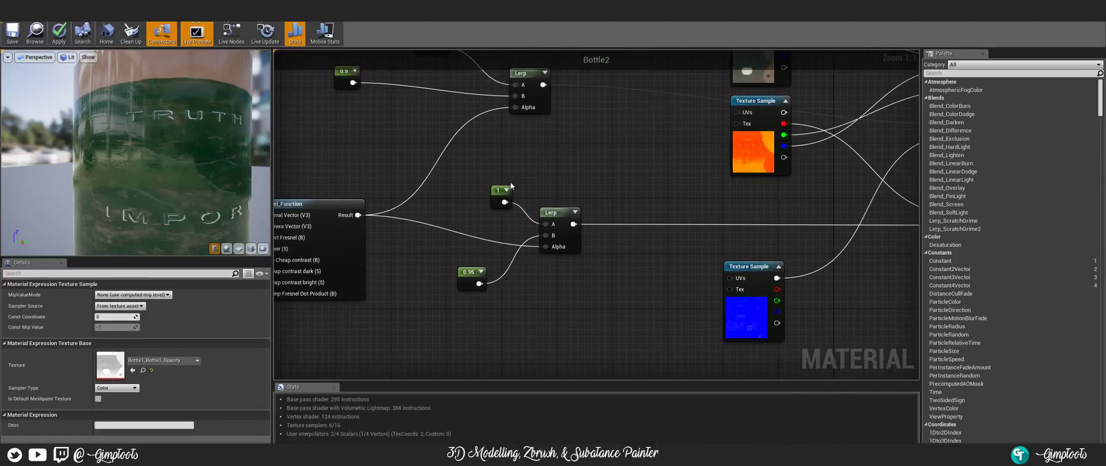
{"action": "right_click_drag", "start_coordinate": [560, 173], "coordinate": [535, 227]}
{"action": "right_click_drag", "start_coordinate": [633, 239], "coordinate": [603, 201]}
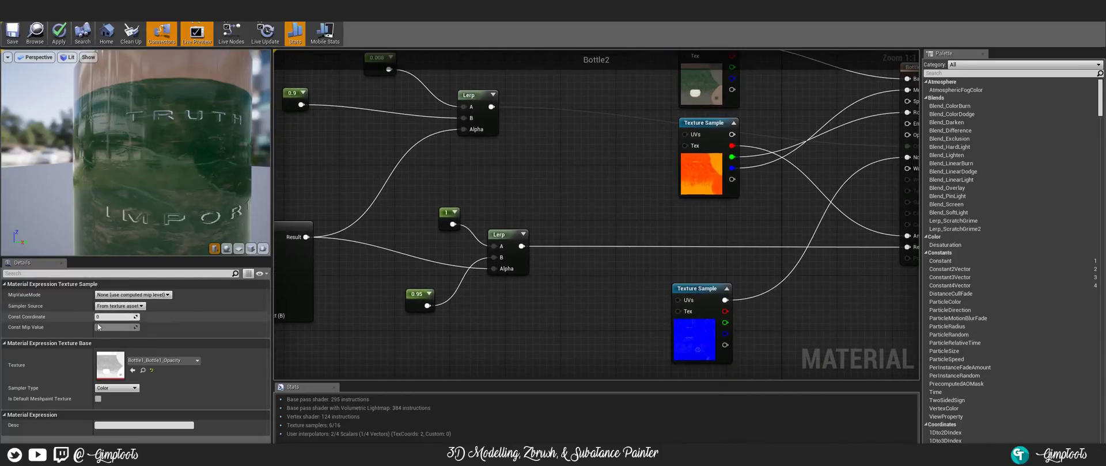
{"action": "right_click_drag", "start_coordinate": [773, 218], "coordinate": [563, 290]}
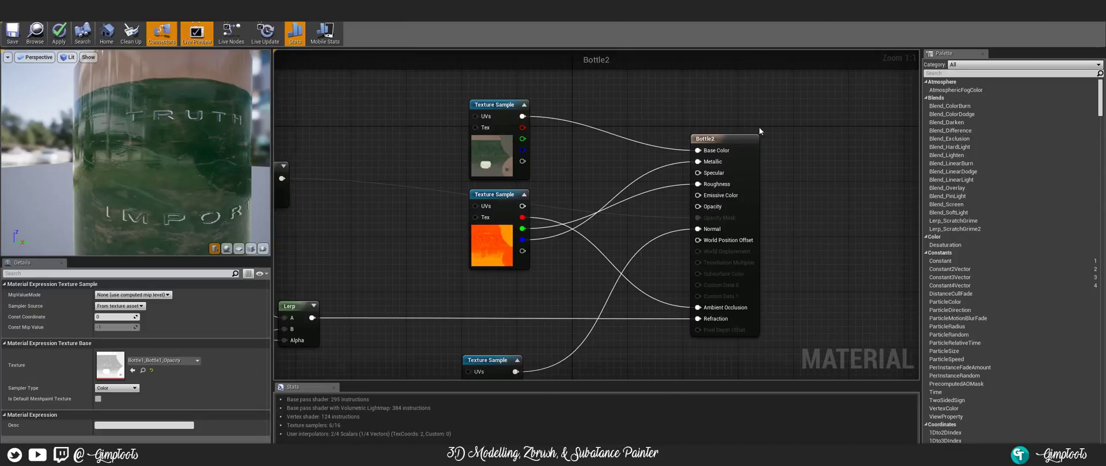
{"action": "left_click", "coordinate": [747, 138]}
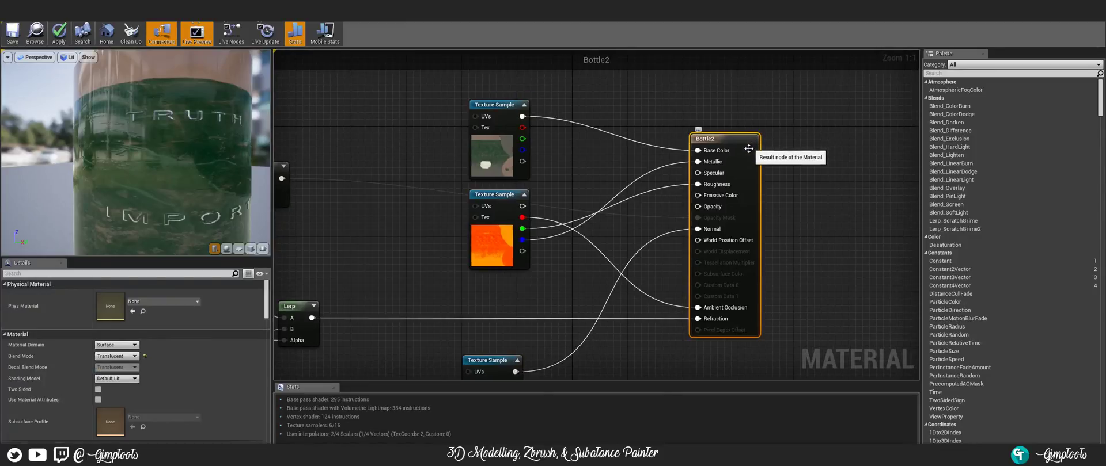
{"action": "left_click_drag", "start_coordinate": [281, 178], "coordinate": [697, 206]}
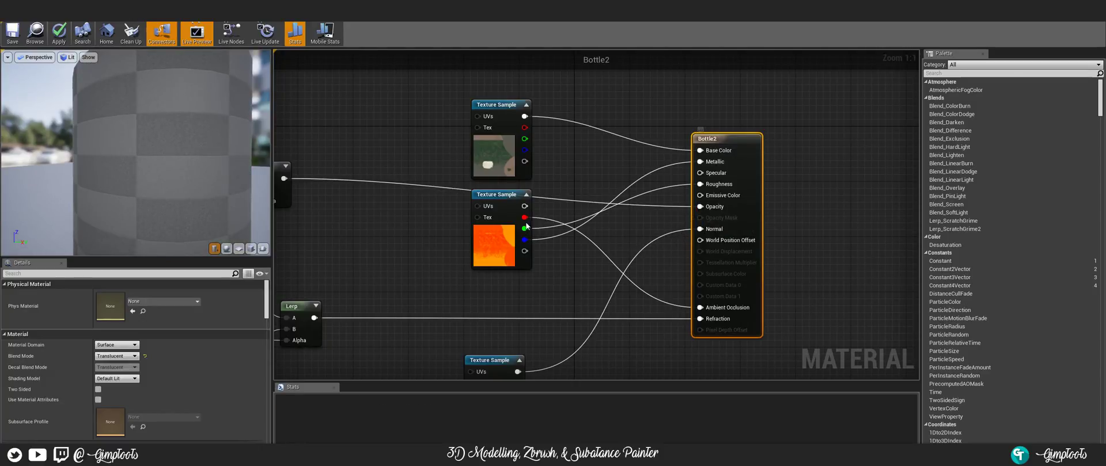
- Move the OcclusionRoughnessMetallic Texture Sample slightly lower so it clears the wire running into Opacity
{"action": "right_click_drag", "start_coordinate": [399, 220], "coordinate": [689, 175]}
{"action": "right_click_drag", "start_coordinate": [629, 191], "coordinate": [574, 187]}
{"action": "right_click_drag", "start_coordinate": [752, 223], "coordinate": [706, 272]}
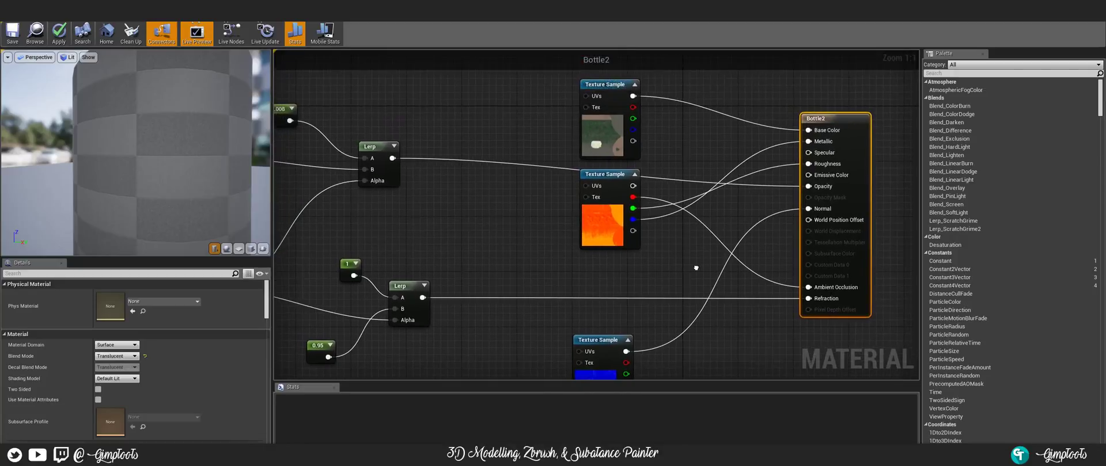
{"action": "left_click_drag", "start_coordinate": [621, 174], "coordinate": [613, 202]}
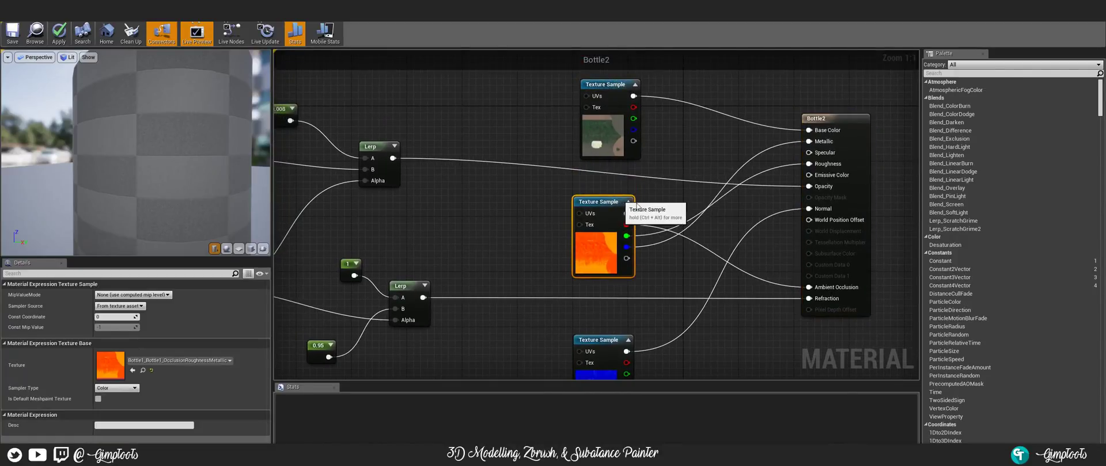
{"action": "right_click_drag", "start_coordinate": [565, 208], "coordinate": [496, 166]}
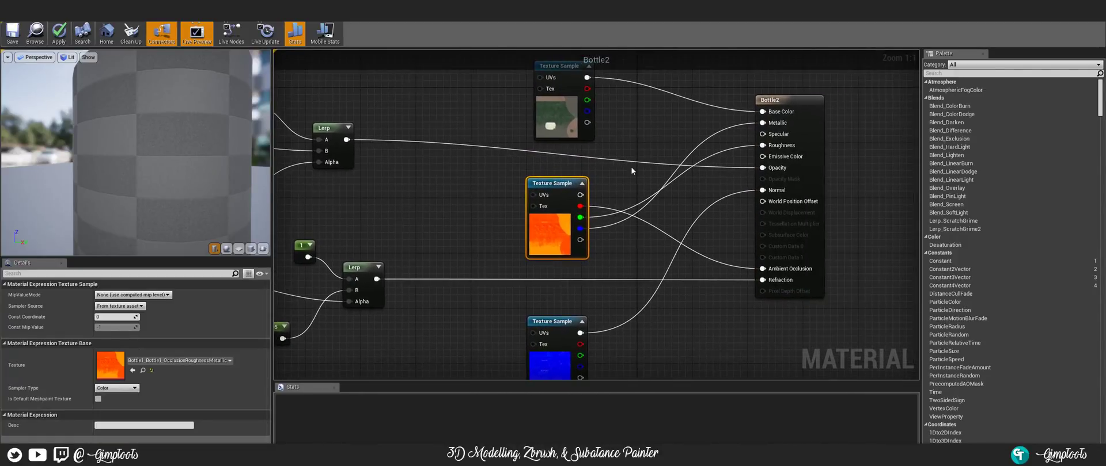
{"action": "right_click_drag", "start_coordinate": [721, 192], "coordinate": [642, 205]}
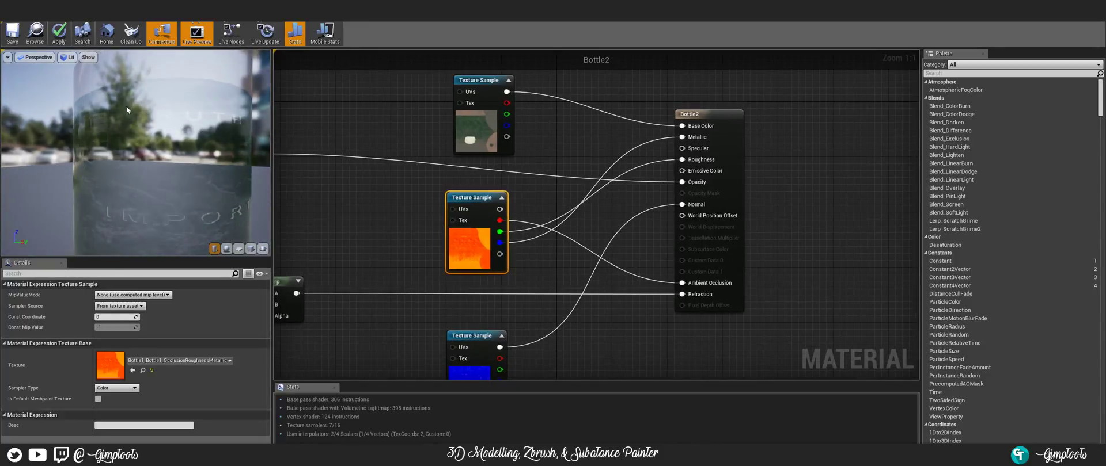
- Replace the constants on the A and B inputs of both Lerps with the opacity texture's output and check the bottle preview
{"action": "left_click_drag", "start_coordinate": [126, 106], "coordinate": [197, 175]}
{"action": "right_click_drag", "start_coordinate": [354, 201], "coordinate": [629, 181]}
{"action": "right_click_drag", "start_coordinate": [501, 120], "coordinate": [651, 165]}
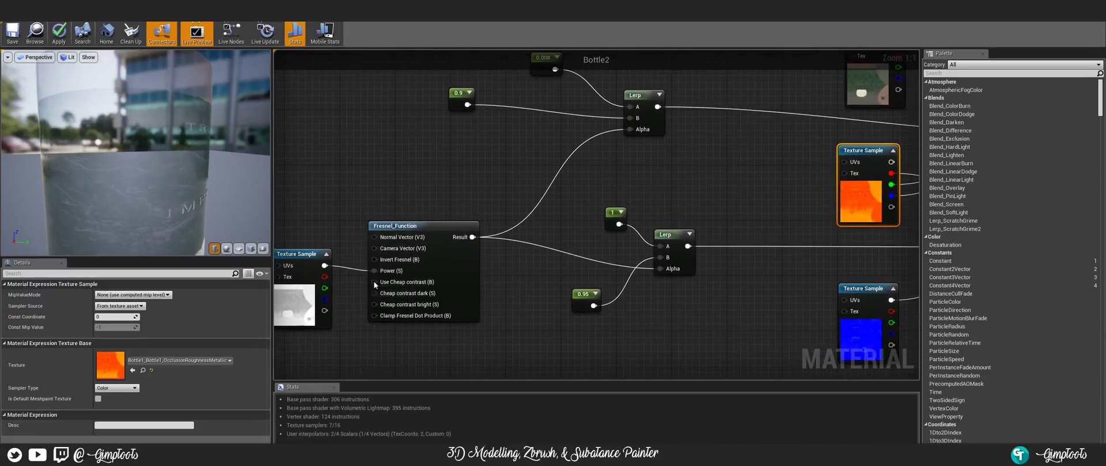
{"action": "left_click_drag", "start_coordinate": [328, 267], "coordinate": [629, 107]}
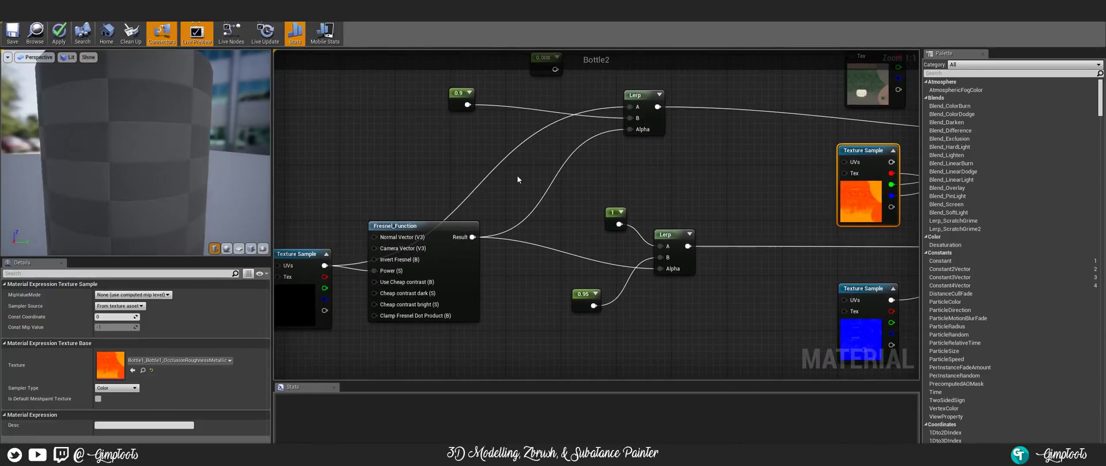
{"action": "left_click_drag", "start_coordinate": [326, 265], "coordinate": [630, 118]}
{"action": "left_click_drag", "start_coordinate": [326, 265], "coordinate": [657, 247]}
{"action": "left_click_drag", "start_coordinate": [326, 266], "coordinate": [660, 269]}
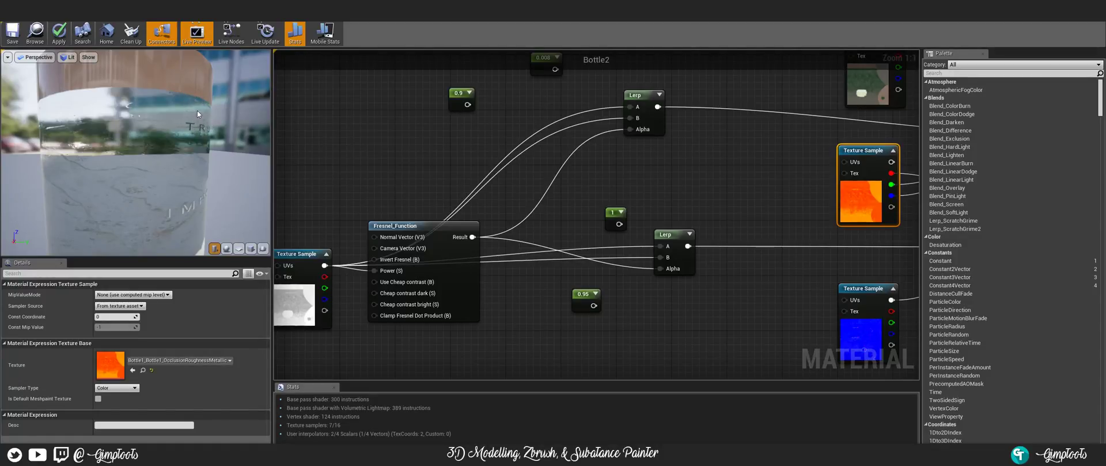
{"action": "mouse_move", "coordinate": [197, 112]}
{"action": "right_mouse_down"}
{"action": "mouse_move", "coordinate": [197, 129]}
{"action": "mouse_move", "coordinate": [197, 78]}
{"action": "mouse_move", "coordinate": [197, 147]}
{"action": "mouse_move", "coordinate": [197, 86]}
{"action": "mouse_move", "coordinate": [197, 144]}
{"action": "mouse_move", "coordinate": [197, 95]}
{"action": "mouse_move", "coordinate": [196, 121]}
{"action": "right_mouse_up"}
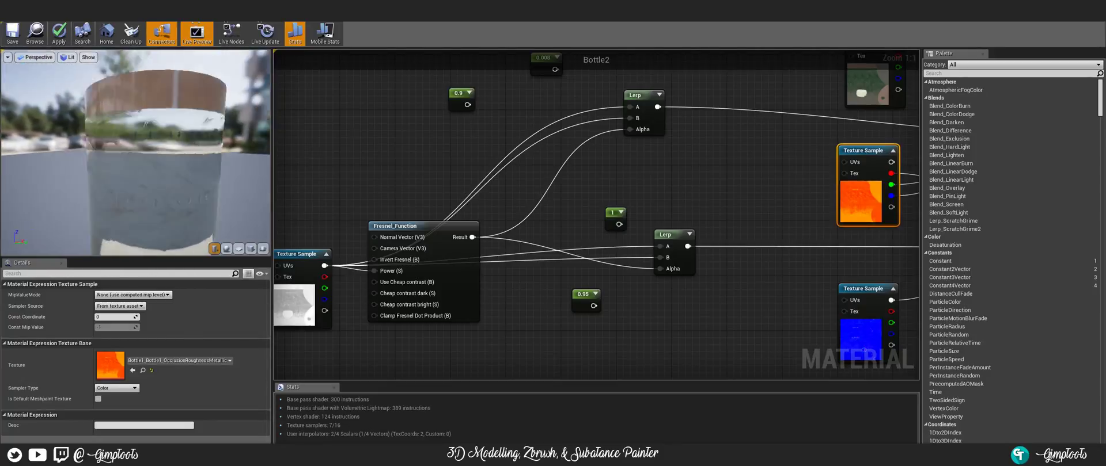
- Inspect the bottle preview from several angles, examining the embossed lettering, glass transparency and contents with the opacity texture driving both Lerps
{"action": "left_click_drag", "start_coordinate": [197, 120], "coordinate": [271, 139]}
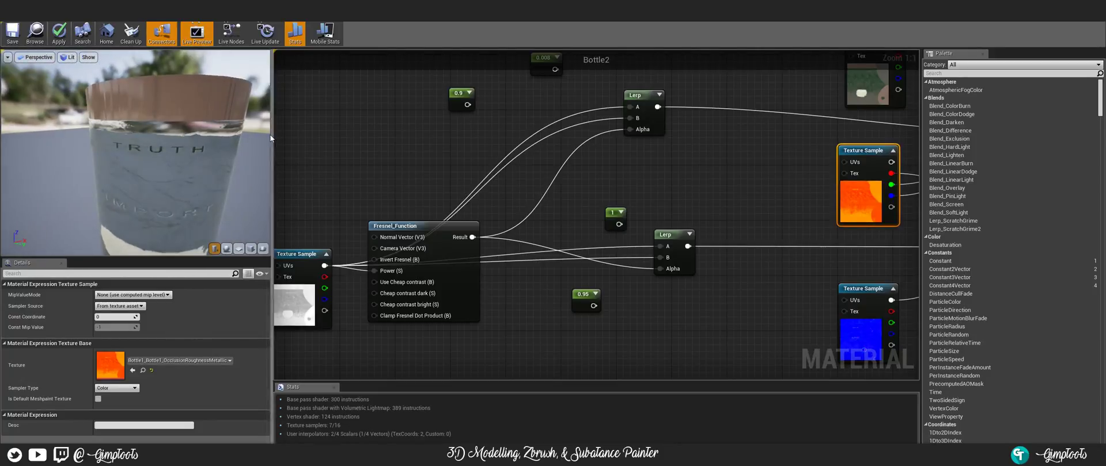
{"action": "mouse_move", "coordinate": [196, 170]}
{"action": "left_mouse_down"}
{"action": "mouse_move", "coordinate": [178, 167]}
{"action": "mouse_move", "coordinate": [204, 164]}
{"action": "left_mouse_up"}
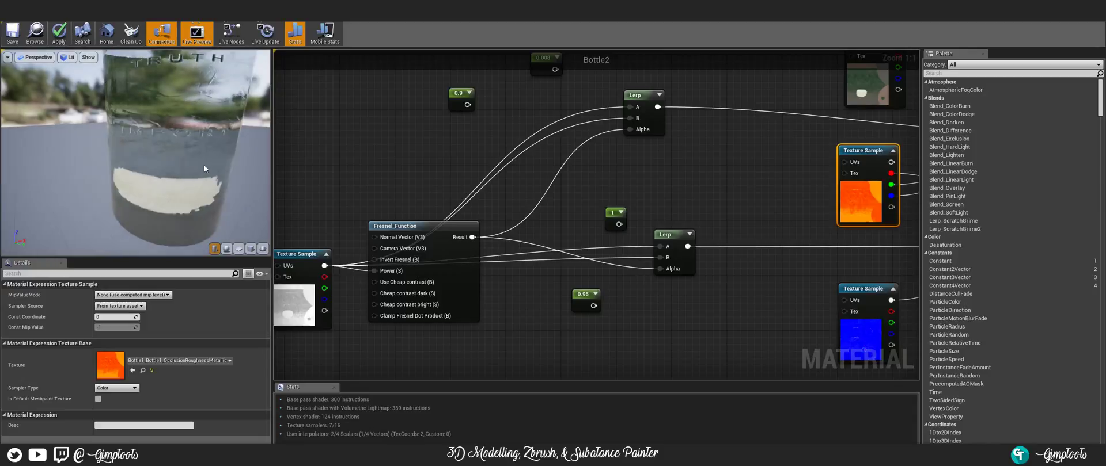
{"action": "right_click_drag", "start_coordinate": [203, 168], "coordinate": [204, 150]}
{"action": "left_click_drag", "start_coordinate": [204, 150], "coordinate": [210, 151]}
{"action": "right_click_drag", "start_coordinate": [209, 151], "coordinate": [210, 176]}
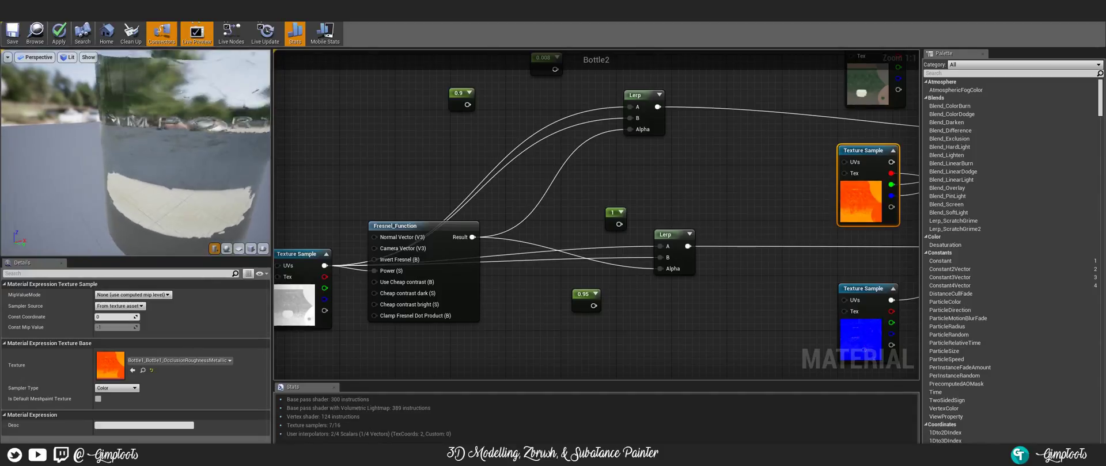
{"action": "mouse_move", "coordinate": [211, 173]}
{"action": "left_mouse_down"}
{"action": "mouse_move", "coordinate": [175, 167]}
{"action": "mouse_move", "coordinate": [231, 167]}
{"action": "mouse_move", "coordinate": [195, 169]}
{"action": "mouse_move", "coordinate": [220, 166]}
{"action": "left_mouse_up"}
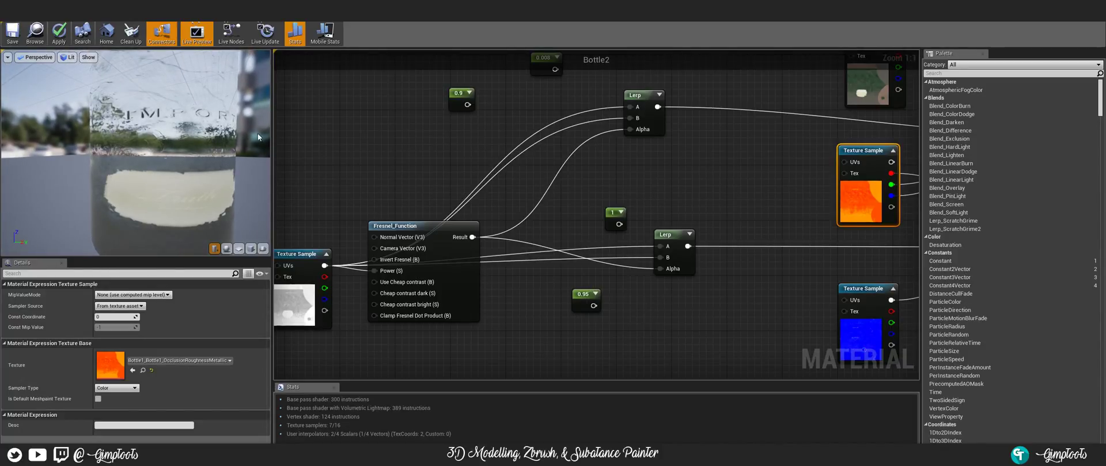
- Replace the opacity texture on the lower Lerp with the constant 1 on input A and the constant 0.95 on input B
{"action": "left_click_drag", "start_coordinate": [593, 306], "coordinate": [660, 268]}
{"action": "left_click_drag", "start_coordinate": [619, 224], "coordinate": [660, 246]}
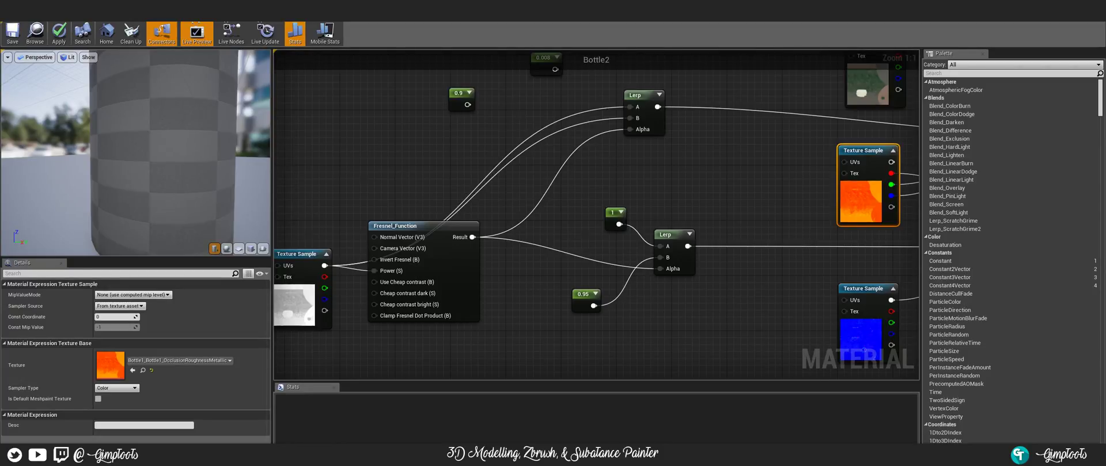
{"action": "right_click_drag", "start_coordinate": [697, 177], "coordinate": [583, 80]}
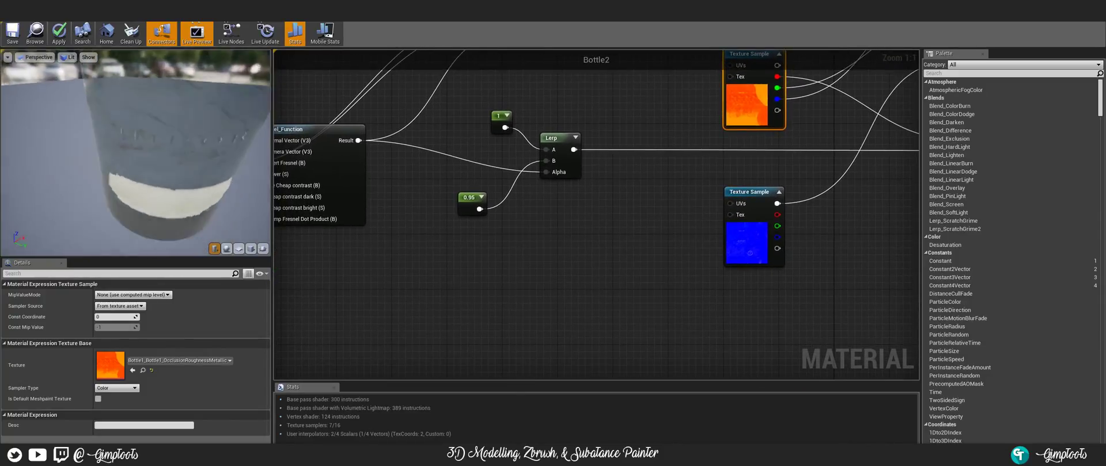
- Inspect the bottle's glass material in the preview from several angles, including its base and label patch
{"action": "mouse_move", "coordinate": [135, 153]}
{"action": "left_mouse_down"}
{"action": "mouse_move", "coordinate": [167, 173]}
{"action": "mouse_move", "coordinate": [138, 144]}
{"action": "mouse_move", "coordinate": [130, 167]}
{"action": "left_mouse_up"}
{"action": "right_click_drag", "start_coordinate": [129, 167], "coordinate": [133, 121]}
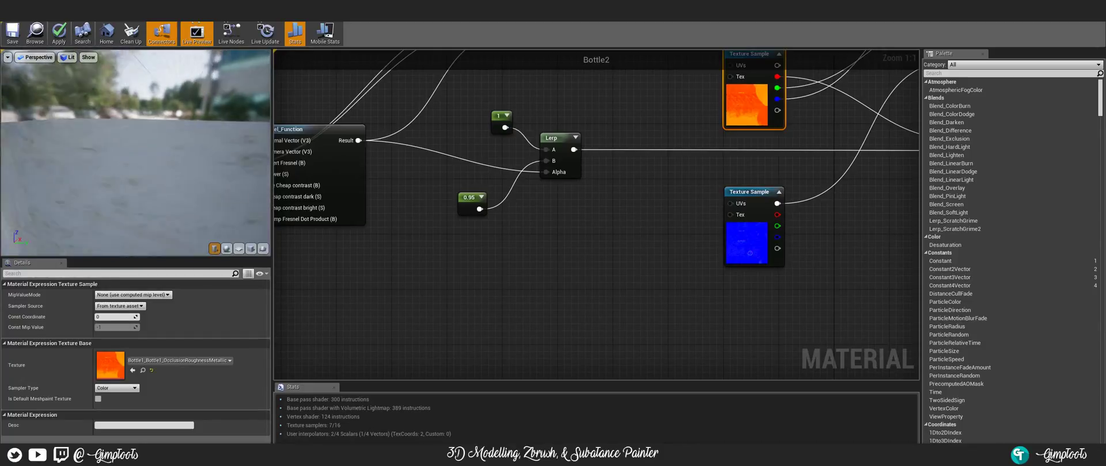
{"action": "left_click_drag", "start_coordinate": [133, 121], "coordinate": [52, 138]}
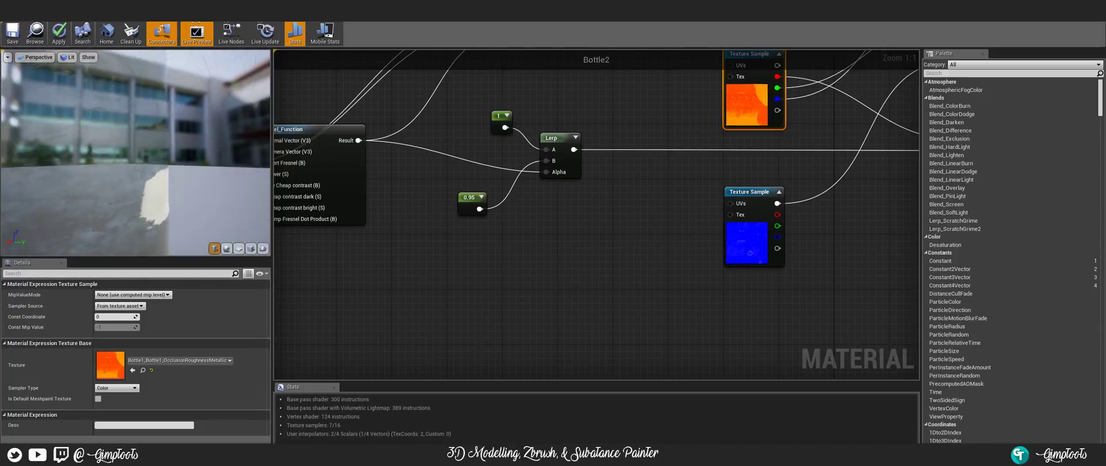
{"action": "left_click_drag", "start_coordinate": [135, 144], "coordinate": [26, 173]}
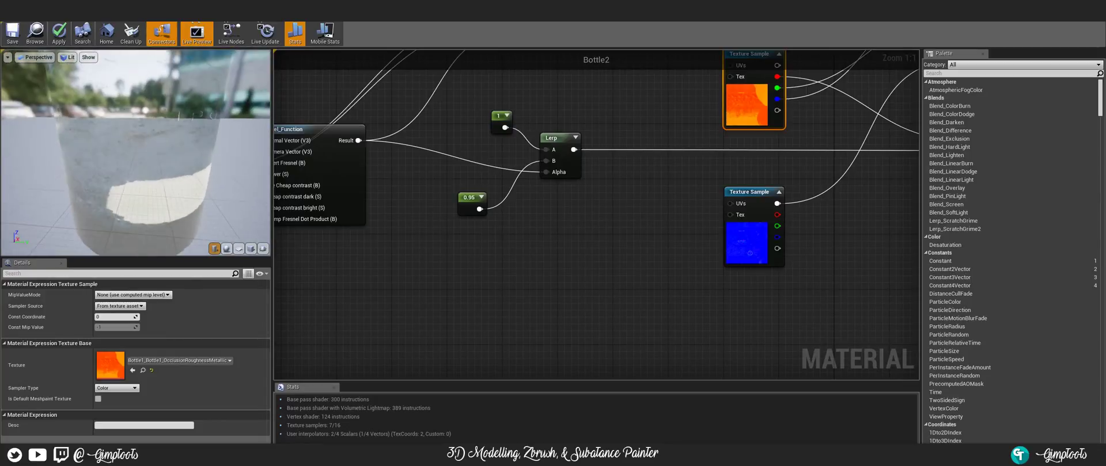
{"action": "left_click_drag", "start_coordinate": [155, 95], "coordinate": [155, 82]}
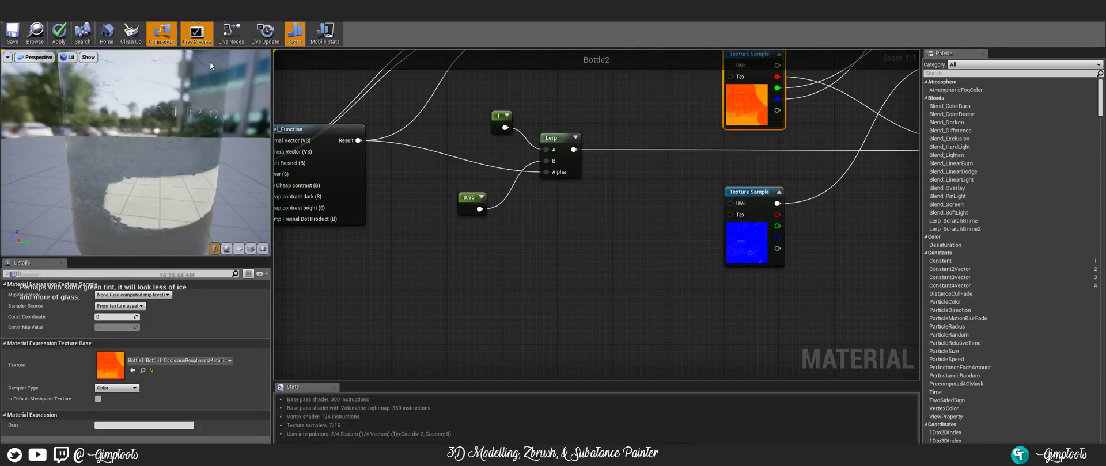
{"action": "mouse_move", "coordinate": [220, 65]}
{"action": "left_mouse_down"}
{"action": "mouse_move", "coordinate": [224, 78]}
{"action": "mouse_move", "coordinate": [223, 61]}
{"action": "left_mouse_up"}
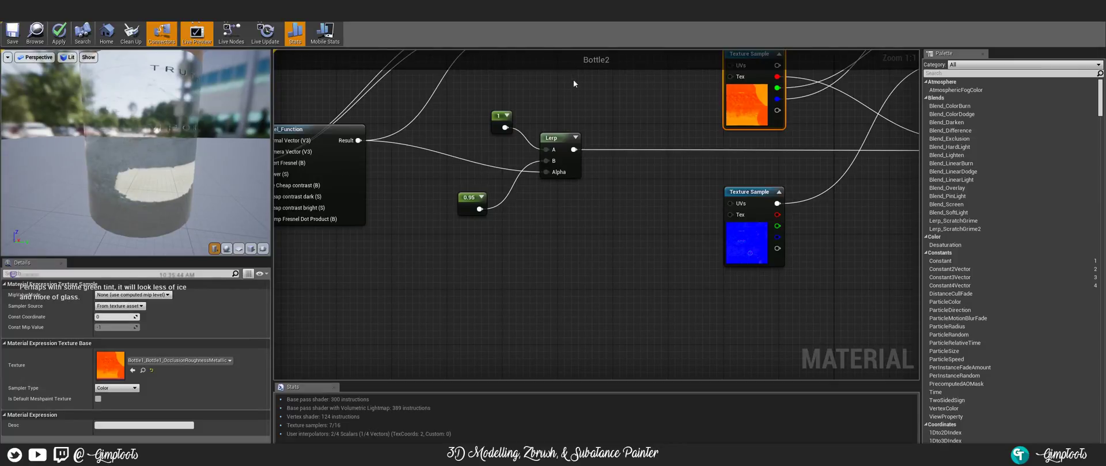
- Move the base color Texture Sample across the graph to sit just above the opacity Lerp node
{"action": "right_click_drag", "start_coordinate": [572, 79], "coordinate": [462, 236]}
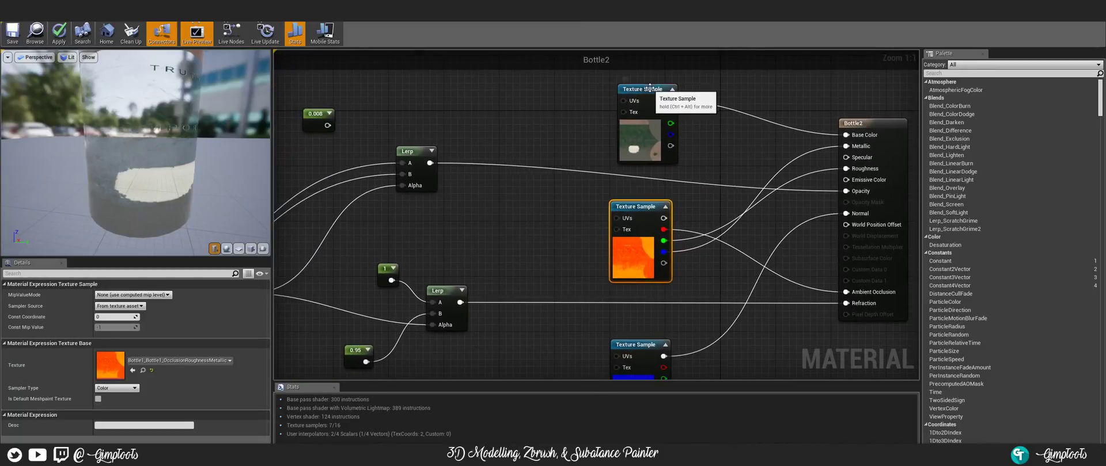
{"action": "left_click_drag", "start_coordinate": [650, 89], "coordinate": [383, 68]}
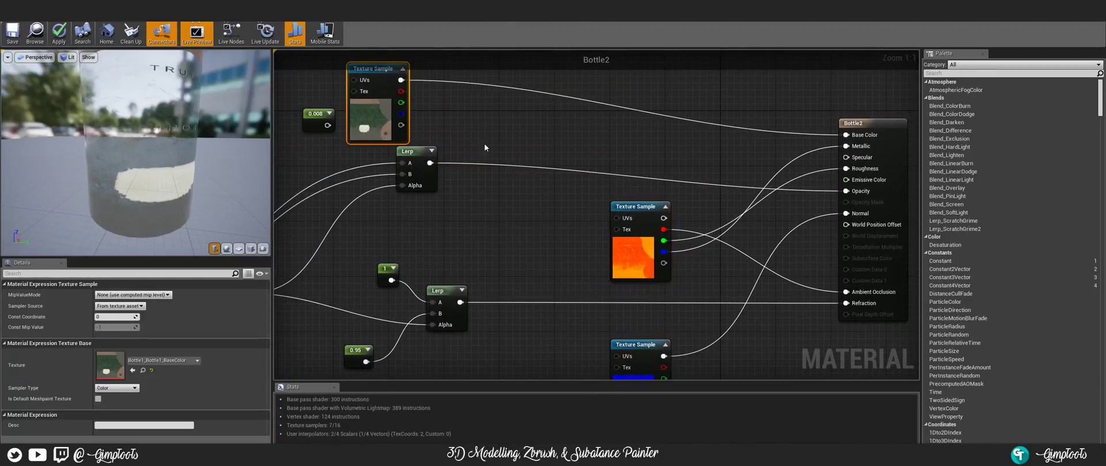
{"action": "mouse_move", "coordinate": [503, 117]}
{"action": "right_mouse_down"}
{"action": "mouse_move", "coordinate": [508, 131]}
{"action": "mouse_move", "coordinate": [517, 114]}
{"action": "right_mouse_up"}
- Try feeding the base color texture into both the A and B inputs of the refraction Lerp, checking the bottle preview
{"action": "left_click_drag", "start_coordinate": [416, 78], "coordinate": [445, 299]}
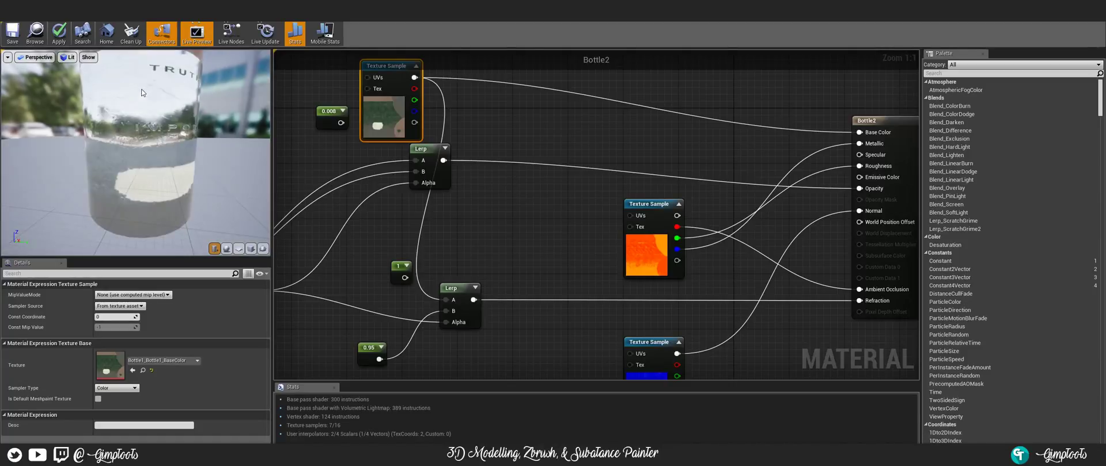
{"action": "mouse_move", "coordinate": [196, 88]}
{"action": "right_mouse_down"}
{"action": "mouse_move", "coordinate": [221, 118]}
{"action": "mouse_move", "coordinate": [196, 88]}
{"action": "right_mouse_up"}
{"action": "left_click_drag", "start_coordinate": [196, 89], "coordinate": [184, 109]}
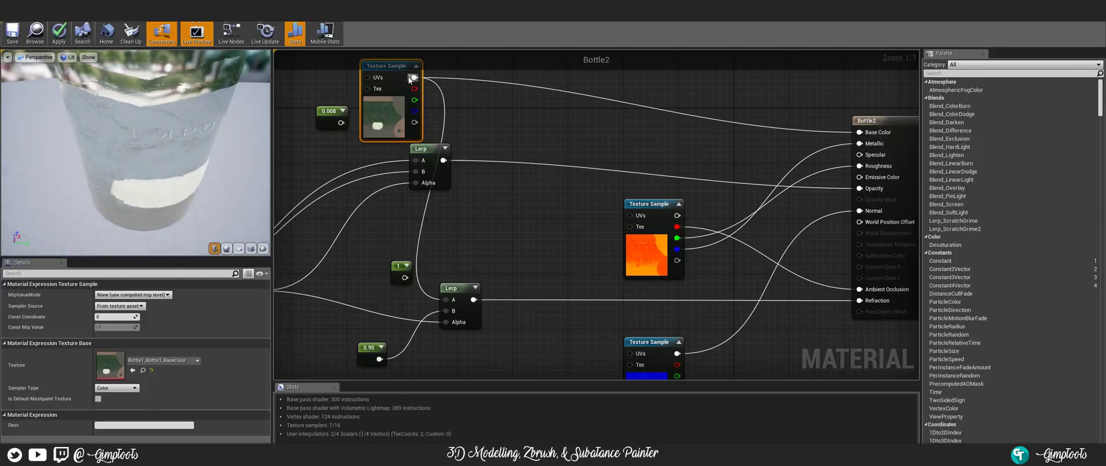
{"action": "left_click_drag", "start_coordinate": [412, 78], "coordinate": [442, 311]}
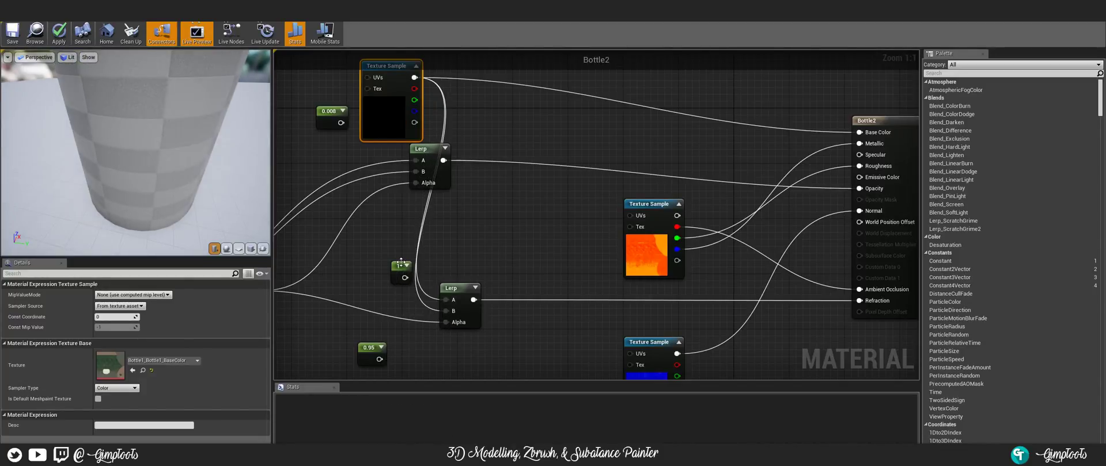
{"action": "left_click_drag", "start_coordinate": [401, 275], "coordinate": [380, 281]}
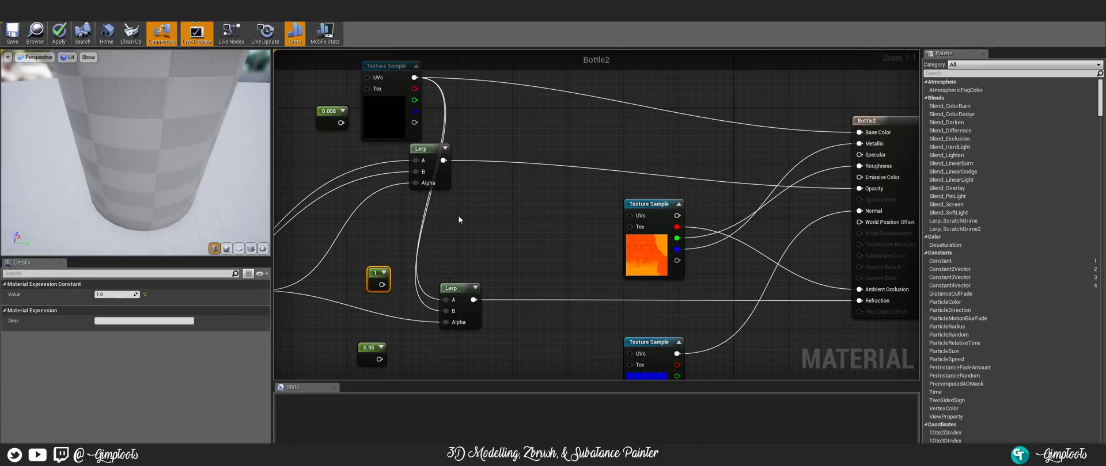
{"action": "right_click_drag", "start_coordinate": [502, 238], "coordinate": [505, 186]}
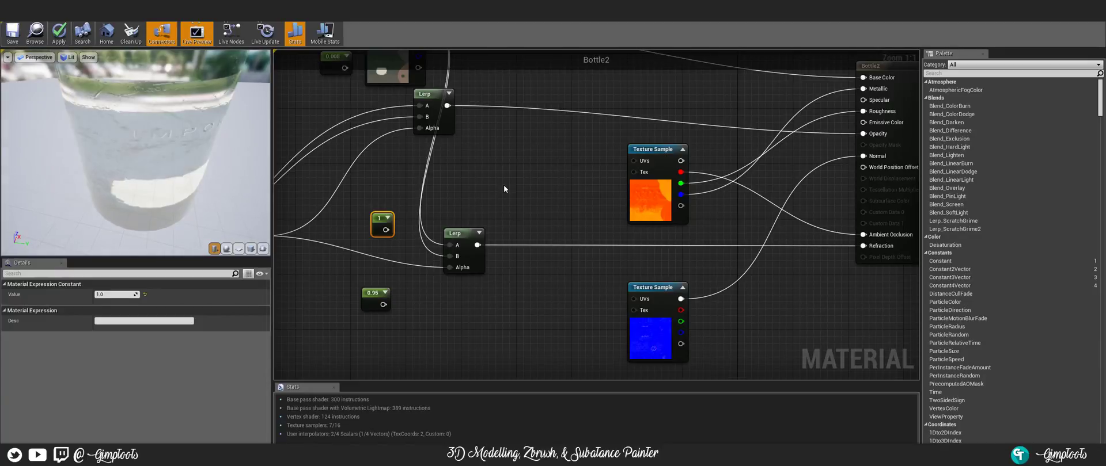
{"action": "scroll", "coordinate": [210, 97], "scroll_direction": "down", "scroll_amount": 4}
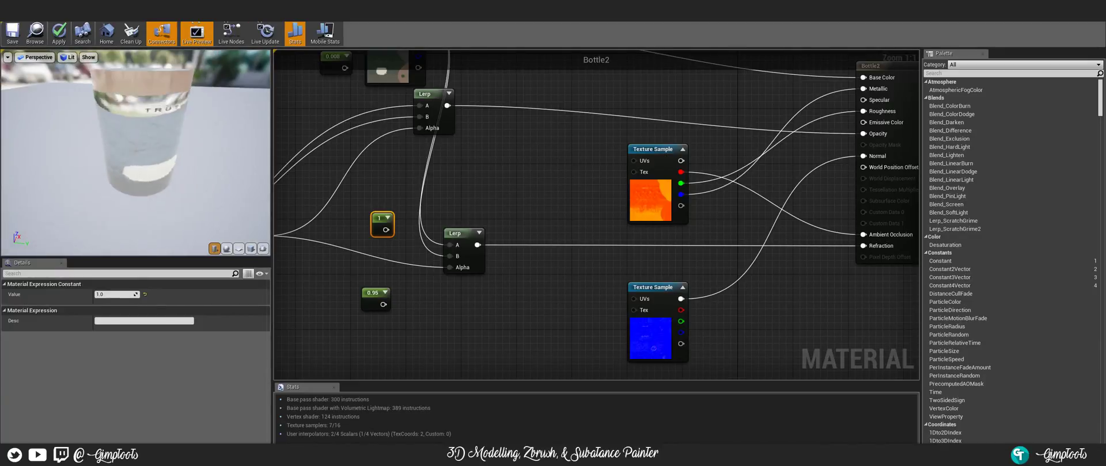
{"action": "scroll", "coordinate": [210, 96], "scroll_direction": "up", "scroll_amount": 4}
{"action": "left_click_drag", "start_coordinate": [210, 97], "coordinate": [246, 123]}
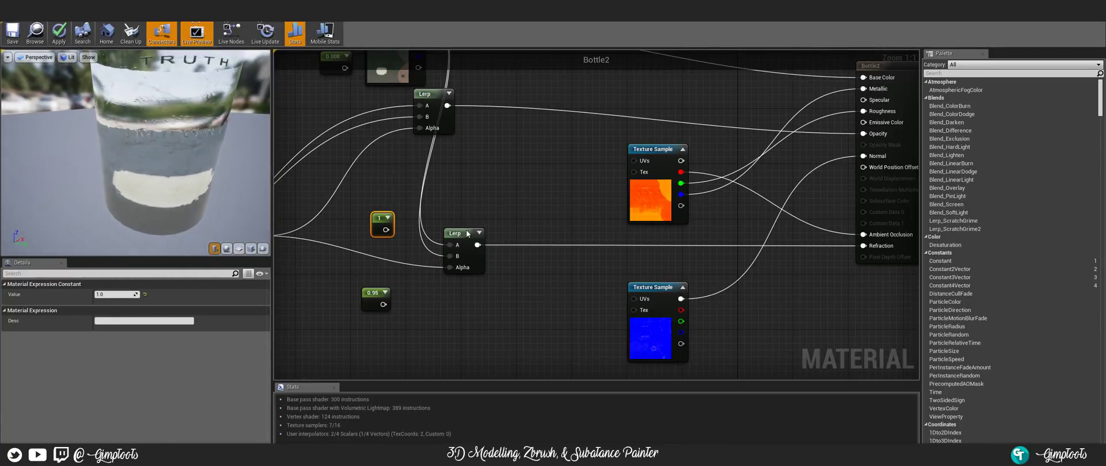
- Disconnect the refraction Lerp's A and B inputs, and reposition that Lerp and the Fresnel_Function node
{"action": "left_click", "coordinate": [450, 245], "text": "alt"}
{"action": "left_click", "coordinate": [450, 257], "text": "alt"}
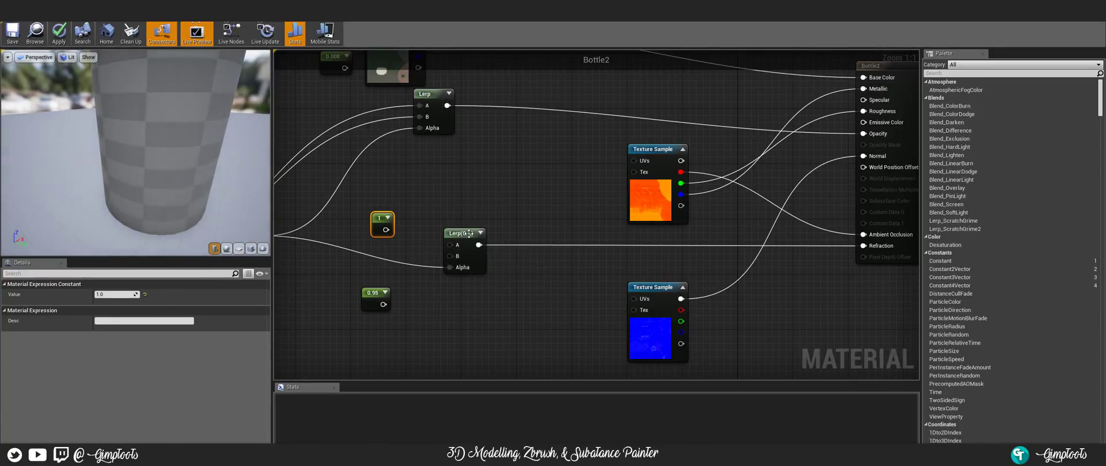
{"action": "left_click_drag", "start_coordinate": [469, 233], "coordinate": [445, 266]}
{"action": "right_click_drag", "start_coordinate": [487, 194], "coordinate": [501, 181]}
{"action": "right_click_drag", "start_coordinate": [458, 206], "coordinate": [467, 203]}
{"action": "right_click_drag", "start_coordinate": [482, 171], "coordinate": [571, 245]}
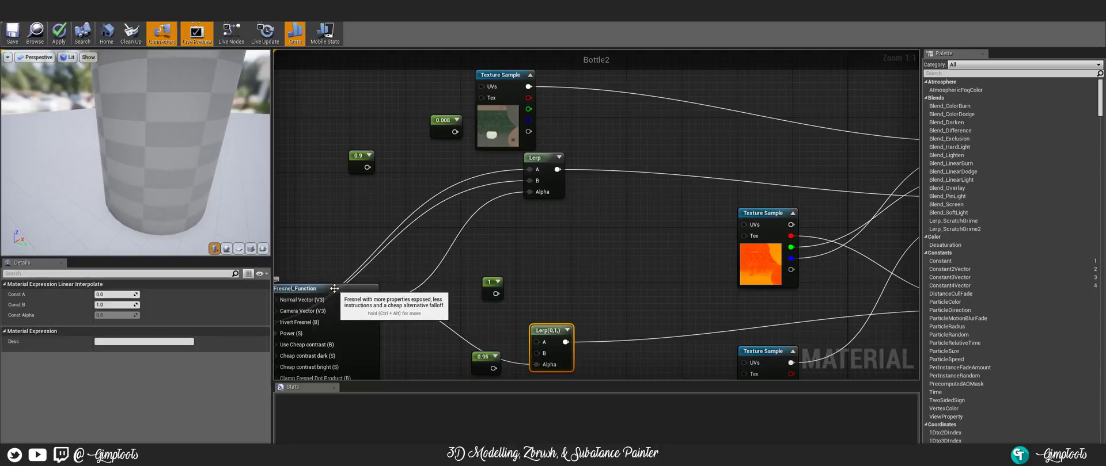
{"action": "left_click_drag", "start_coordinate": [334, 289], "coordinate": [382, 310]}
{"action": "right_click_drag", "start_coordinate": [564, 247], "coordinate": [596, 175]}
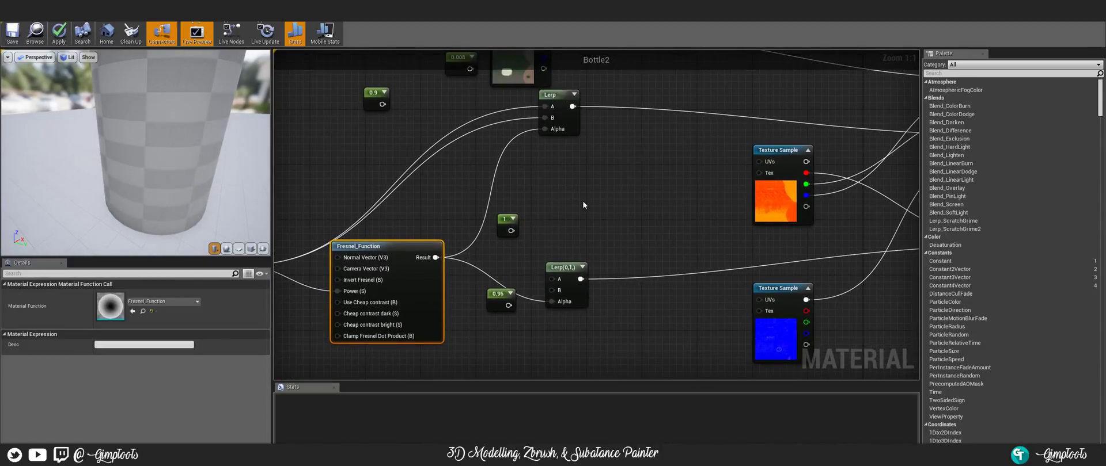
- Add two Multiply nodes to the graph, between the Lerp nodes and the lower texture samples
{"action": "left_click", "coordinate": [591, 161]}
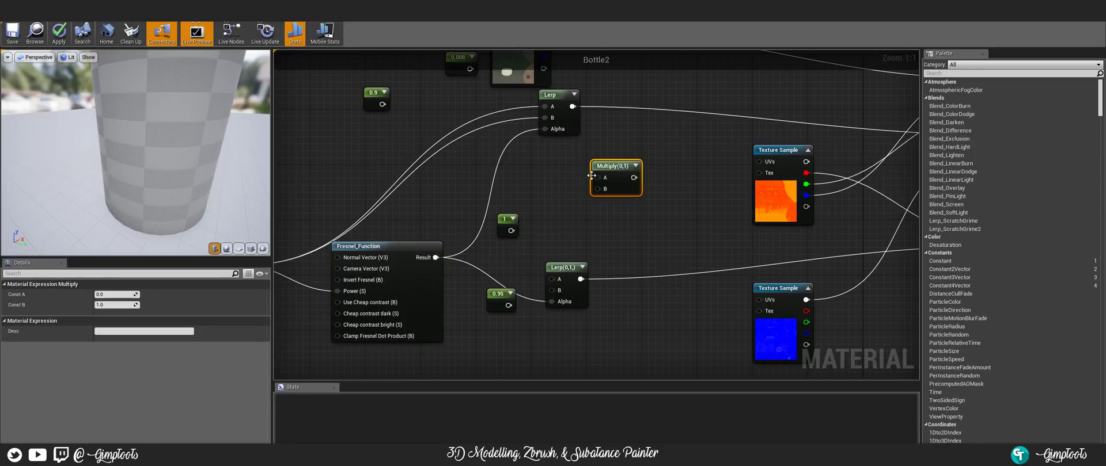
{"action": "left_click", "coordinate": [604, 222]}
{"action": "right_click_drag", "start_coordinate": [551, 209], "coordinate": [516, 160]}
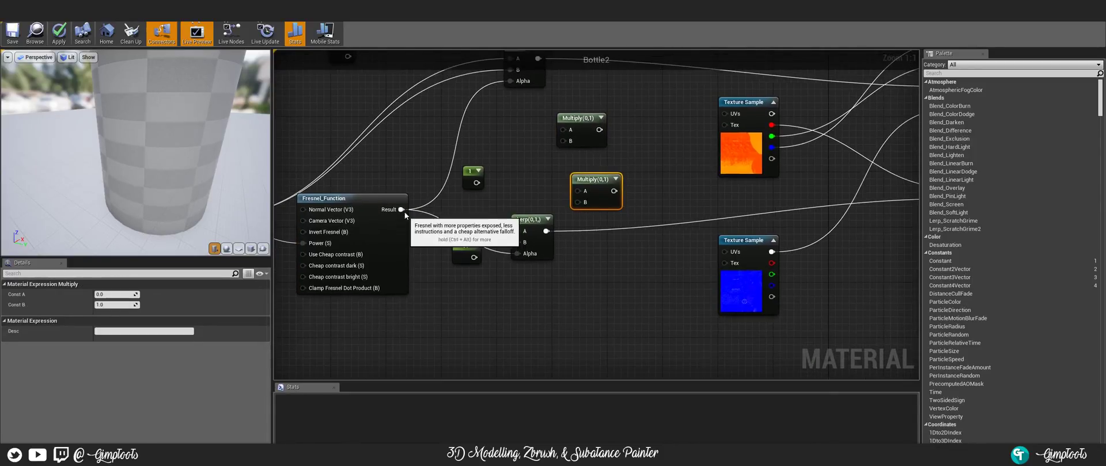
- Multiply the opacity texture (A) by the Fresnel result (B) in the upper Multiply and connect its output to Opacity
{"action": "left_click_drag", "start_coordinate": [401, 210], "coordinate": [561, 141]}
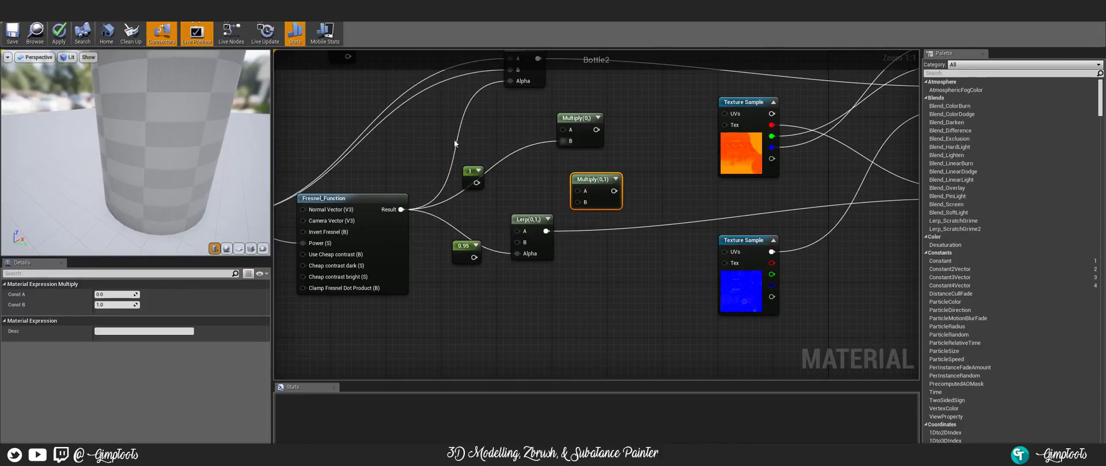
{"action": "right_click_drag", "start_coordinate": [454, 140], "coordinate": [482, 130]}
{"action": "left_click_drag", "start_coordinate": [298, 196], "coordinate": [657, 107]}
{"action": "right_click_drag", "start_coordinate": [679, 104], "coordinate": [371, 244]}
{"action": "left_click_drag", "start_coordinate": [366, 234], "coordinate": [733, 192]}
- Multiply the base color texture (A) by the Fresnel result (B) in the lower Multiply and connect its output to Refraction
{"action": "right_click_drag", "start_coordinate": [461, 265], "coordinate": [661, 146]}
{"action": "left_click_drag", "start_coordinate": [393, 179], "coordinate": [571, 173]}
{"action": "right_click_drag", "start_coordinate": [511, 141], "coordinate": [425, 259]}
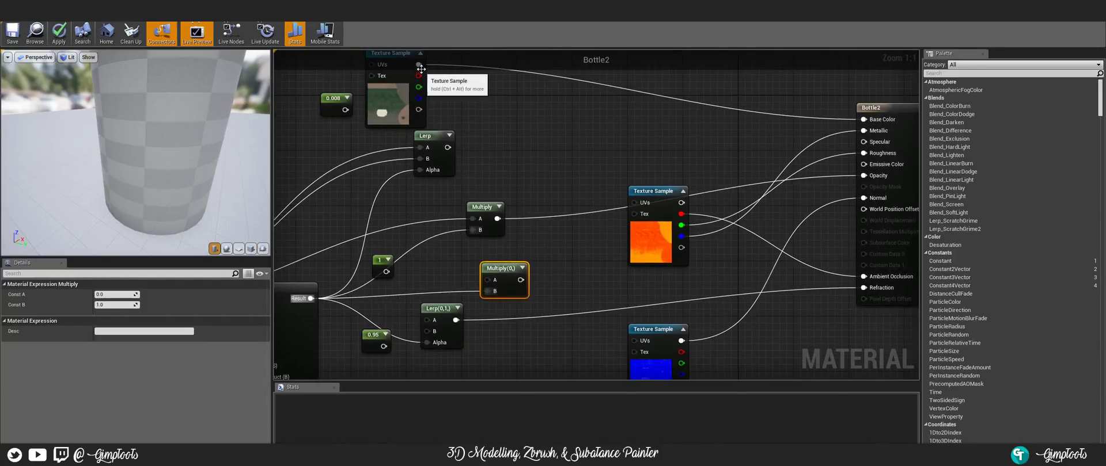
{"action": "left_click_drag", "start_coordinate": [421, 69], "coordinate": [487, 279]}
{"action": "right_click_drag", "start_coordinate": [568, 251], "coordinate": [447, 216]}
{"action": "left_click_drag", "start_coordinate": [390, 245], "coordinate": [741, 254]}
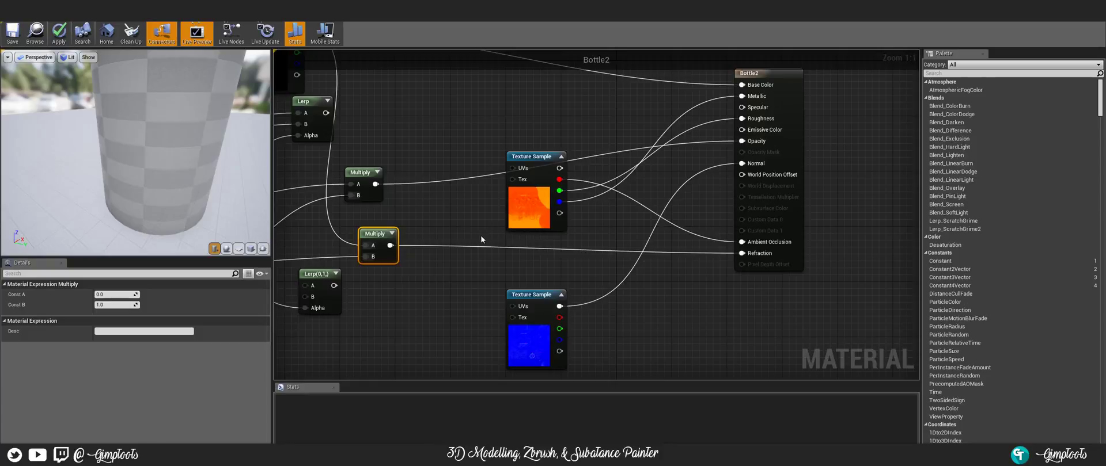
- Check the bottle preview, and reposition the base color Texture Sample and the refraction Multiply node
{"action": "right_click_drag", "start_coordinate": [435, 163], "coordinate": [682, 98]}
{"action": "left_click_drag", "start_coordinate": [138, 138], "coordinate": [230, 97]}
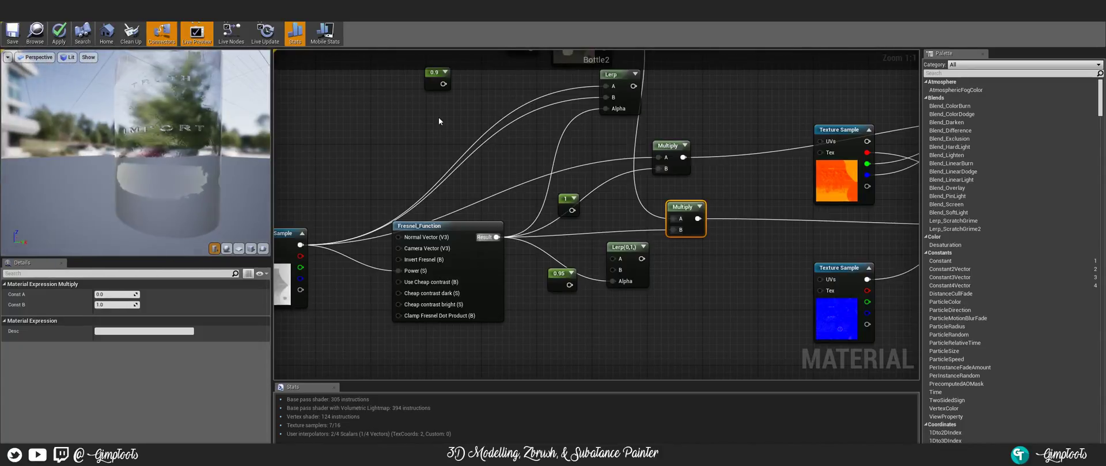
{"action": "right_click_drag", "start_coordinate": [708, 115], "coordinate": [463, 225]}
{"action": "left_click", "coordinate": [504, 83]}
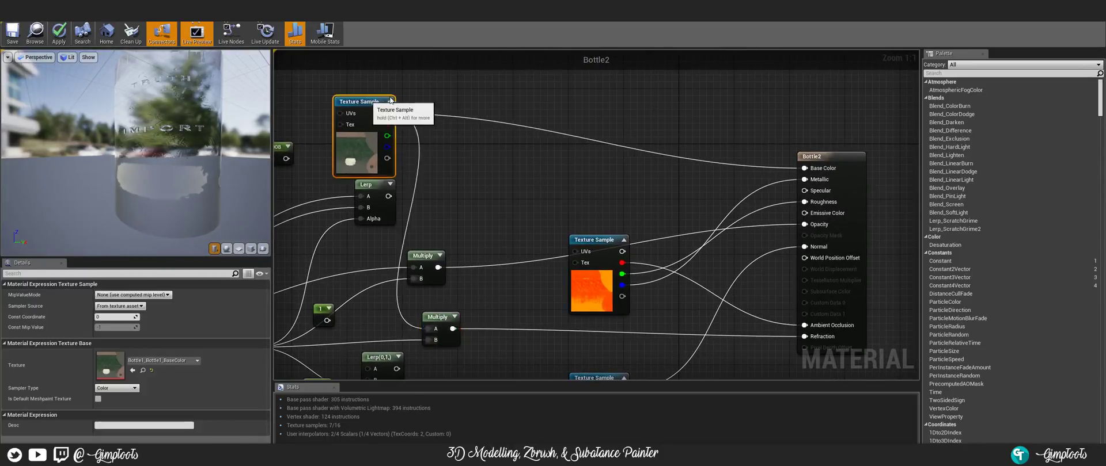
{"action": "left_click_drag", "start_coordinate": [504, 82], "coordinate": [463, 90]}
{"action": "left_click_drag", "start_coordinate": [449, 314], "coordinate": [533, 313]}
{"action": "right_click_drag", "start_coordinate": [525, 294], "coordinate": [600, 177]}
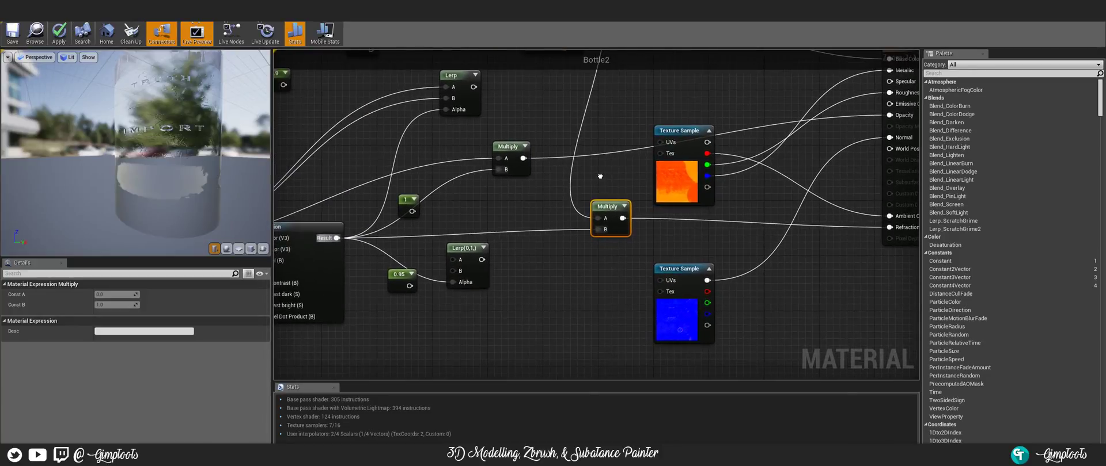
- Disconnect the lower Multiply from the base color texture and Refraction, and connect the base color texture directly to Refraction
{"action": "left_click", "coordinate": [407, 201]}
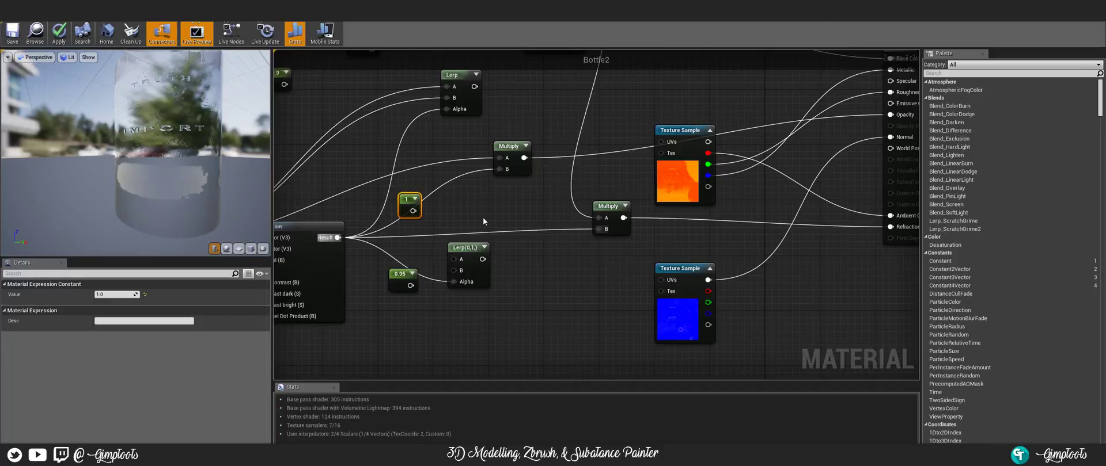
{"action": "right_click_drag", "start_coordinate": [483, 218], "coordinate": [390, 221]}
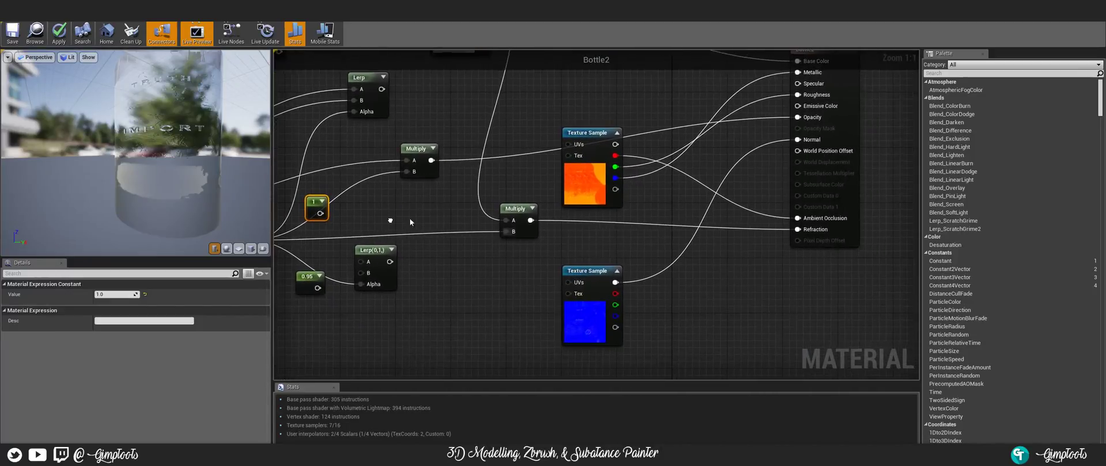
{"action": "right_click_drag", "start_coordinate": [510, 185], "coordinate": [435, 275]}
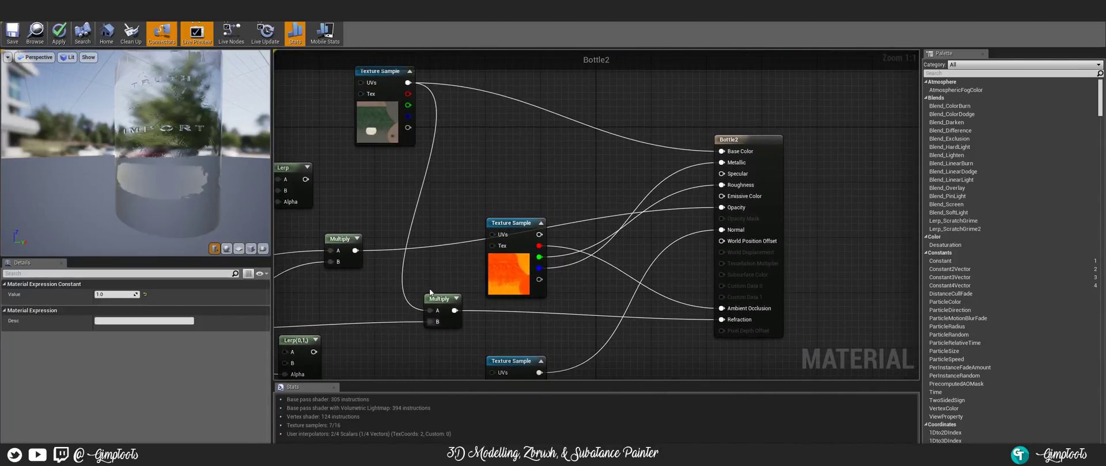
{"action": "left_click", "coordinate": [430, 311], "text": "alt"}
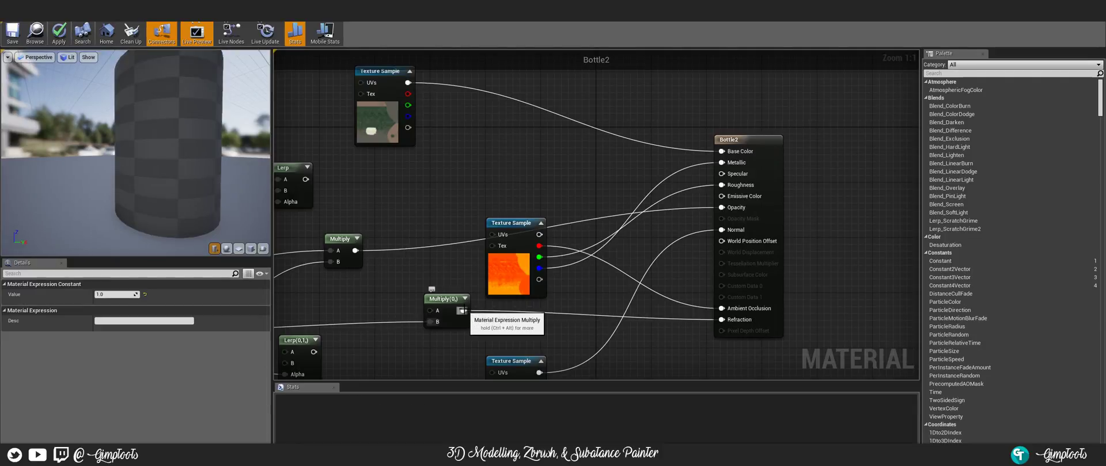
{"action": "left_click_drag", "start_coordinate": [456, 294], "coordinate": [423, 308]}
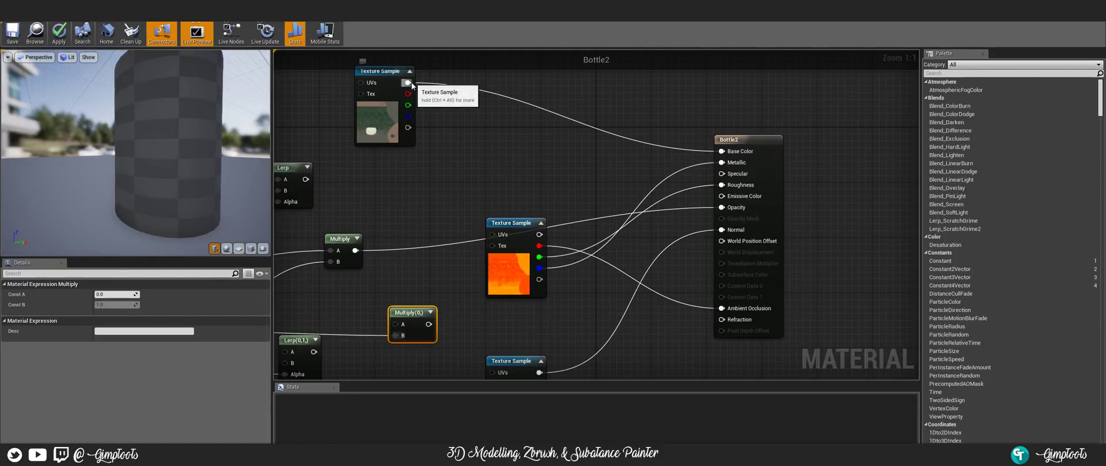
{"action": "left_click_drag", "start_coordinate": [408, 82], "coordinate": [721, 320]}
- Move the opacity Texture Sample higher and bring the Fresnel_Function node closer to tidy the graph
{"action": "right_click_drag", "start_coordinate": [420, 195], "coordinate": [719, 116]}
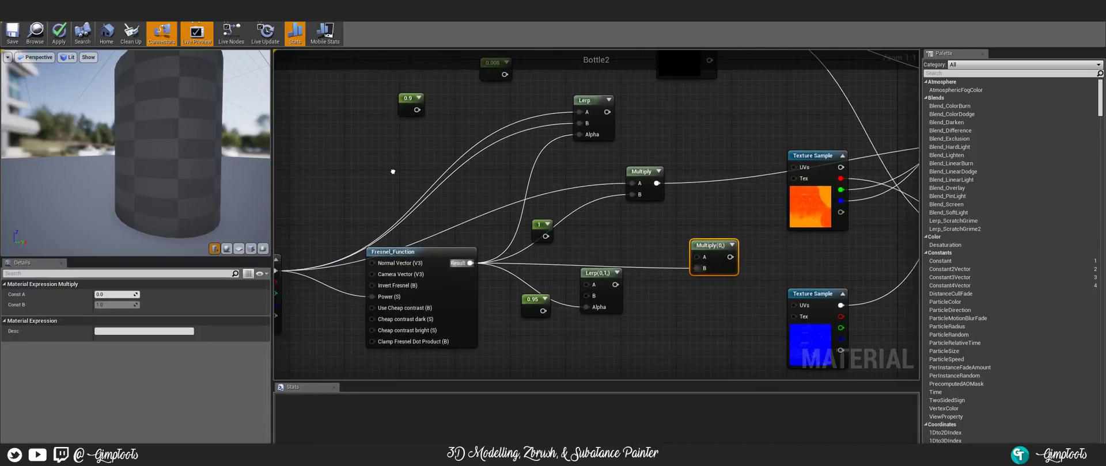
{"action": "right_click_drag", "start_coordinate": [393, 172], "coordinate": [459, 174]}
{"action": "right_click_drag", "start_coordinate": [483, 140], "coordinate": [475, 122]}
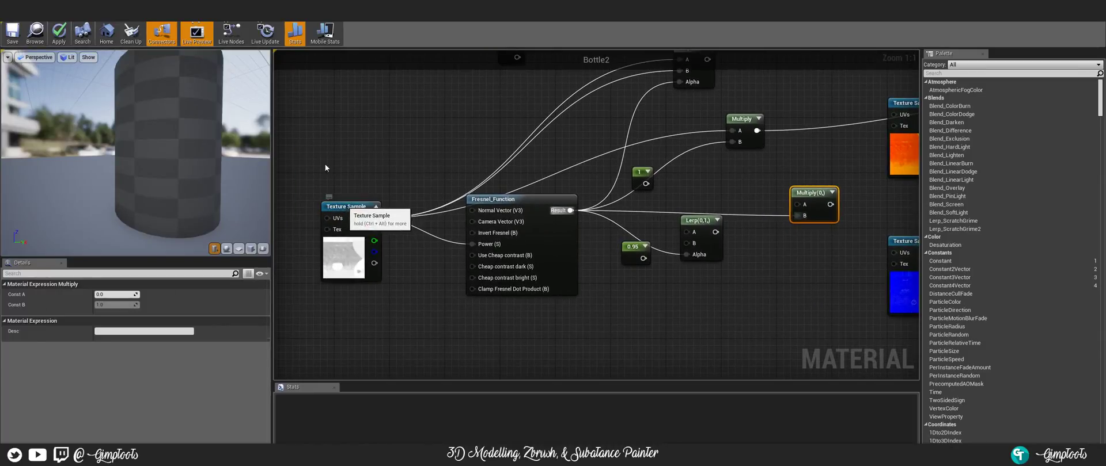
{"action": "left_click_drag", "start_coordinate": [353, 203], "coordinate": [333, 147]}
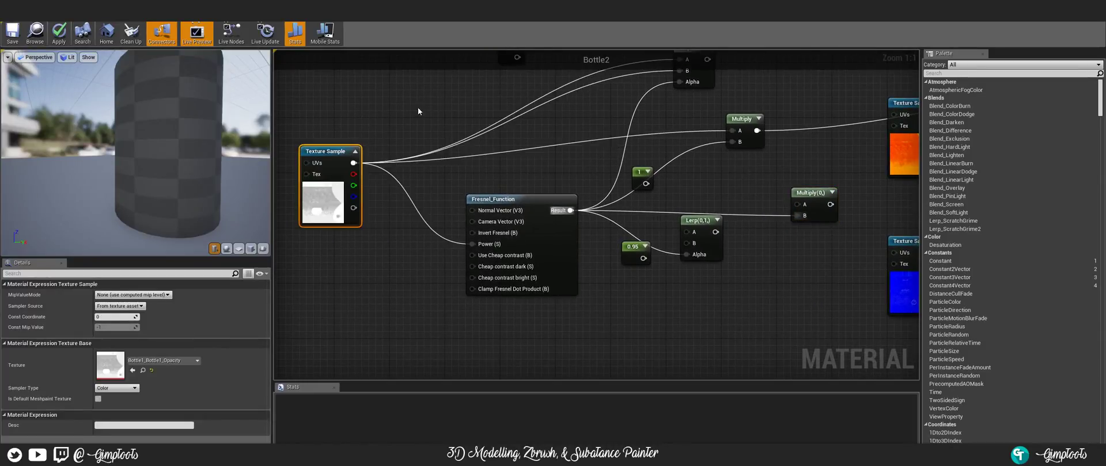
{"action": "right_click_drag", "start_coordinate": [418, 111], "coordinate": [453, 203]}
{"action": "left_click_drag", "start_coordinate": [357, 253], "coordinate": [467, 198]}
- Delete the unused upper Lerp node fed by the opacity texture and the Fresnel result
{"action": "right_click_drag", "start_coordinate": [640, 138], "coordinate": [626, 163]}
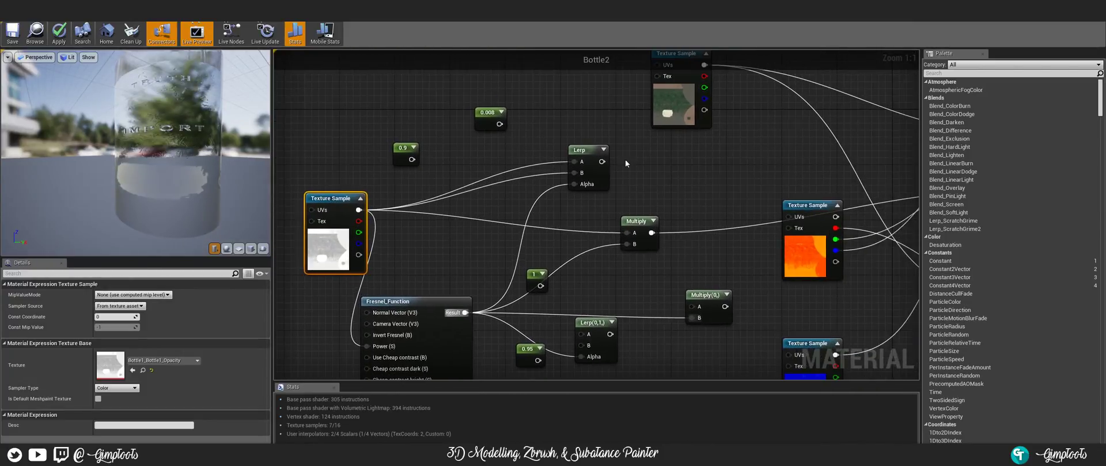
{"action": "left_click", "coordinate": [591, 161]}
{"action": "key", "text": "Delete"}
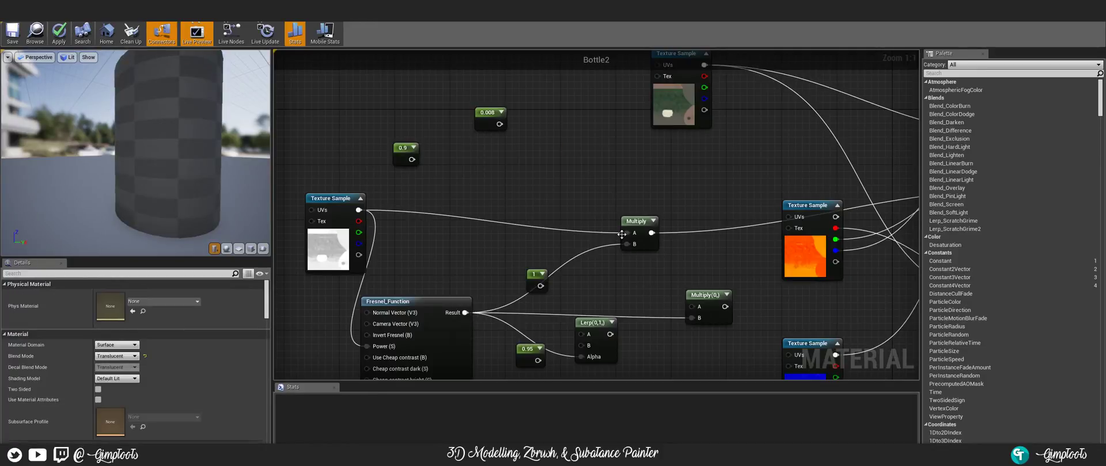
- Delete the unused 0.008, 0.9 and 1 constants and the remaining Lerp node from the material graph
{"action": "left_click", "coordinate": [488, 113]}
{"action": "key", "text": "Delete"}
{"action": "left_click", "coordinate": [408, 148]}
{"action": "key", "text": "Delete"}
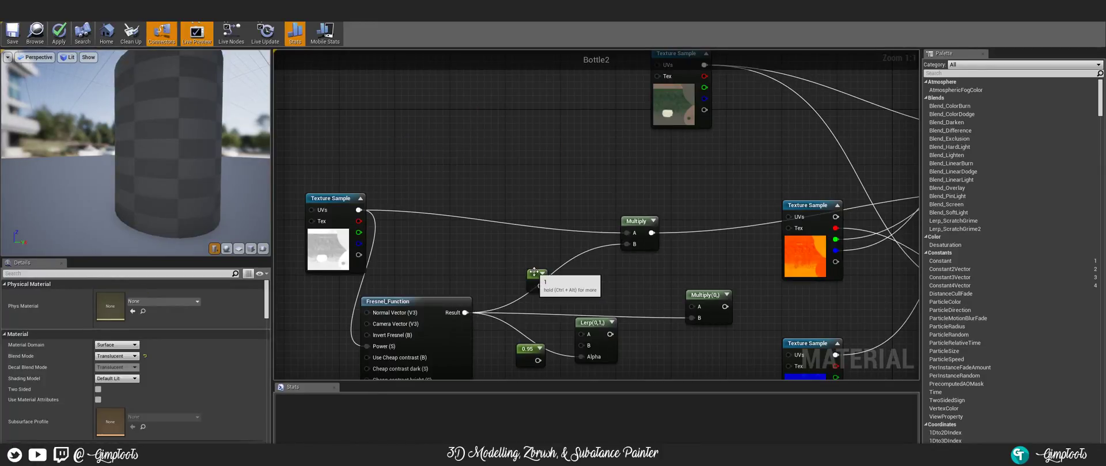
{"action": "left_click", "coordinate": [535, 274]}
{"action": "key", "text": "Delete"}
{"action": "left_click", "coordinate": [587, 322]}
{"action": "key", "text": "Delete"}
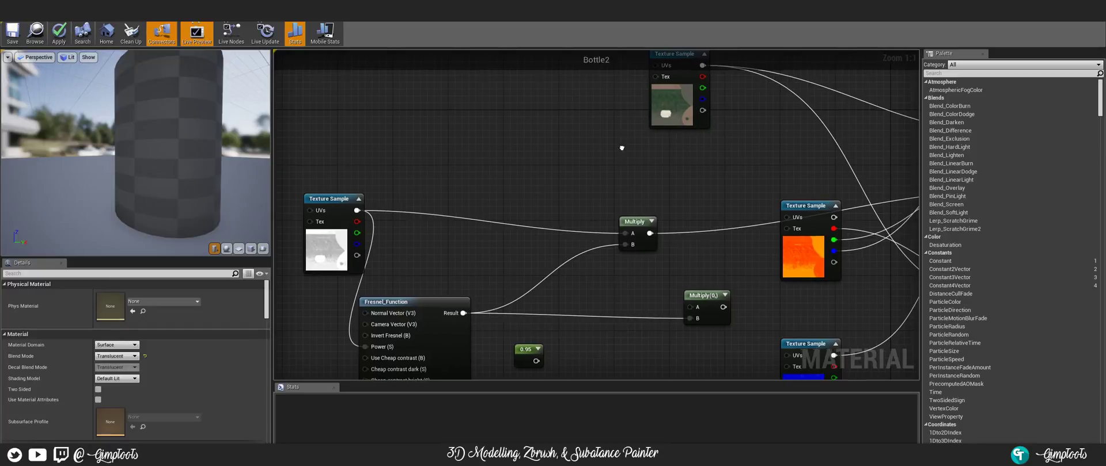
- Delete the unused lower Multiply, the 0.95 constant, and the Multiply node between the opacity texture and the Opacity input
{"action": "right_click_drag", "start_coordinate": [661, 304], "coordinate": [555, 262]}
{"action": "left_click", "coordinate": [650, 265]}
{"action": "key", "text": "Delete"}
{"action": "left_click", "coordinate": [502, 281]}
{"action": "key", "text": "Delete"}
{"action": "right_click_drag", "start_coordinate": [679, 213], "coordinate": [664, 277]}
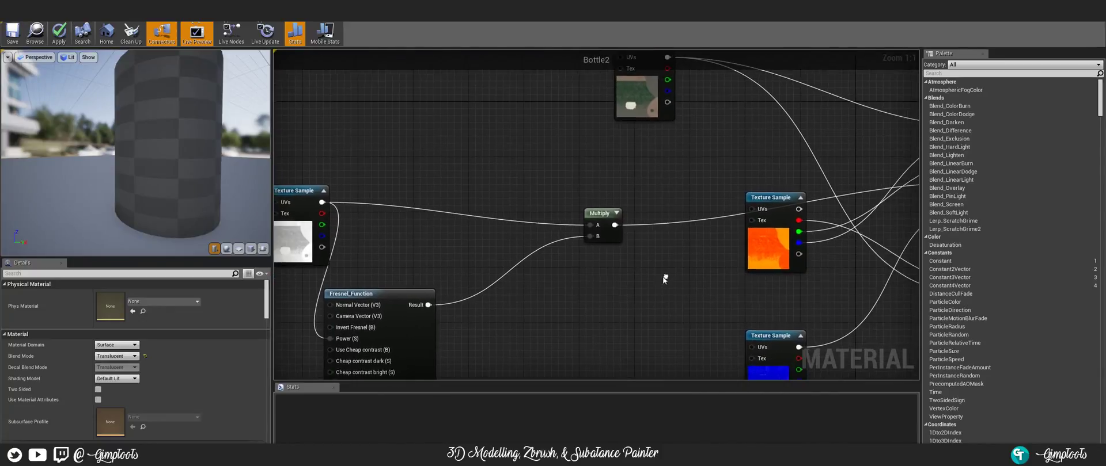
{"action": "left_click", "coordinate": [599, 214]}
{"action": "key", "text": "Delete"}
- Move the opacity Texture Sample nearer the material output and connect it directly to Opacity
{"action": "left_click_drag", "start_coordinate": [297, 187], "coordinate": [610, 142]}
{"action": "right_click_drag", "start_coordinate": [692, 160], "coordinate": [428, 192]}
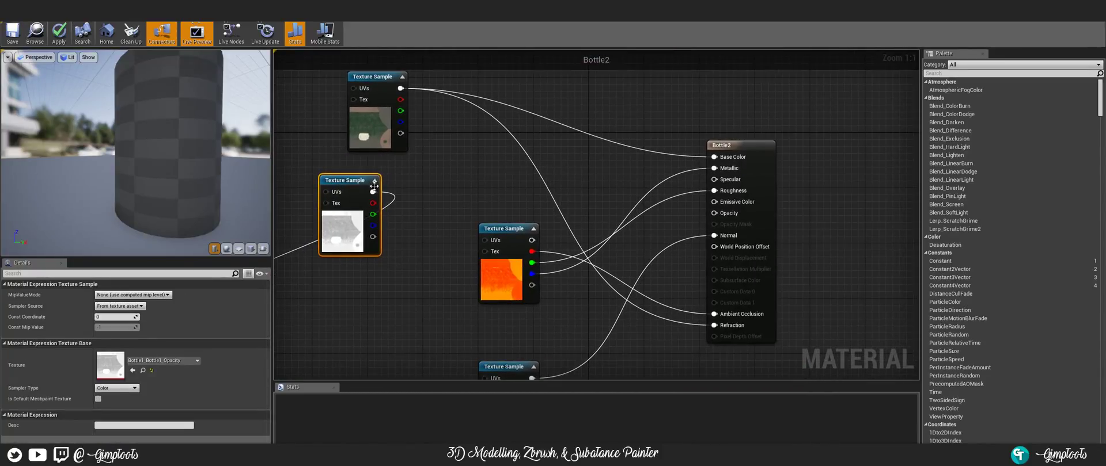
{"action": "left_click_drag", "start_coordinate": [372, 192], "coordinate": [712, 215]}
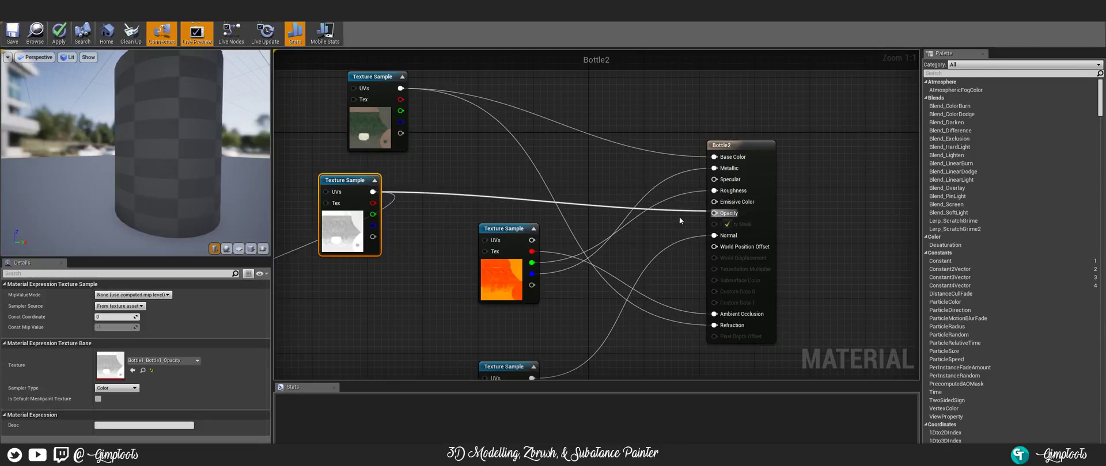
- Rearrange the graph so the Fresnel_Function node sits just below and beside the opacity Texture Sample
{"action": "right_click_drag", "start_coordinate": [417, 209], "coordinate": [547, 131]}
{"action": "right_click_drag", "start_coordinate": [381, 226], "coordinate": [457, 210]}
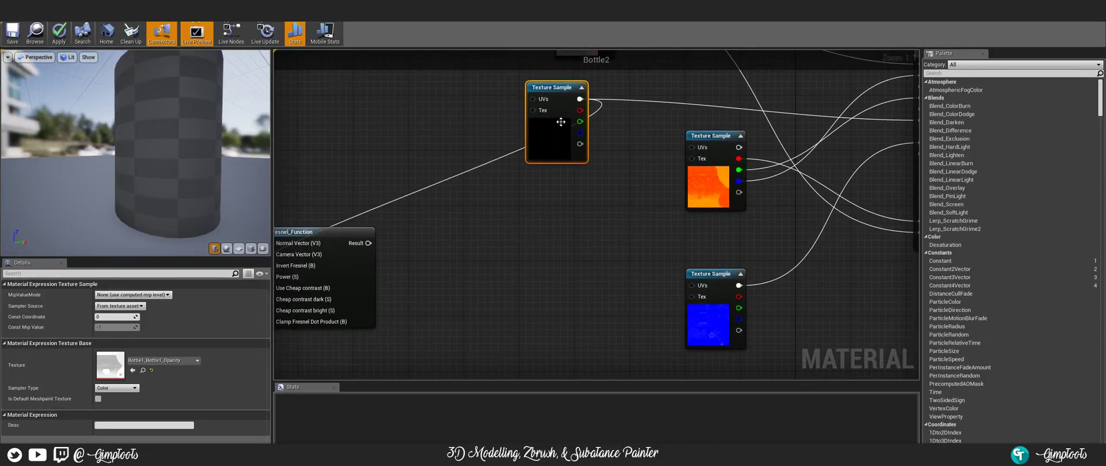
{"action": "right_click_drag", "start_coordinate": [469, 277], "coordinate": [461, 210]}
{"action": "right_click_drag", "start_coordinate": [527, 183], "coordinate": [550, 222]}
{"action": "left_click_drag", "start_coordinate": [336, 203], "coordinate": [607, 182]}
{"action": "right_click_drag", "start_coordinate": [466, 180], "coordinate": [280, 274]}
{"action": "left_click_drag", "start_coordinate": [393, 154], "coordinate": [309, 133]}
{"action": "mouse_move", "coordinate": [485, 198]}
{"action": "right_mouse_down"}
{"action": "mouse_move", "coordinate": [524, 170]}
{"action": "mouse_move", "coordinate": [484, 190]}
{"action": "right_mouse_up"}
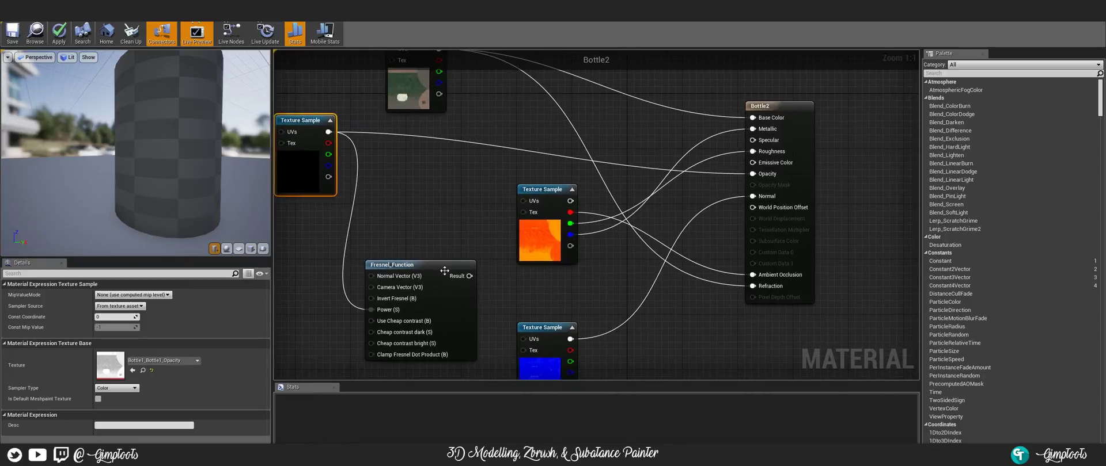
{"action": "left_click_drag", "start_coordinate": [444, 270], "coordinate": [450, 173]}
{"action": "right_click_drag", "start_coordinate": [304, 168], "coordinate": [334, 187]}
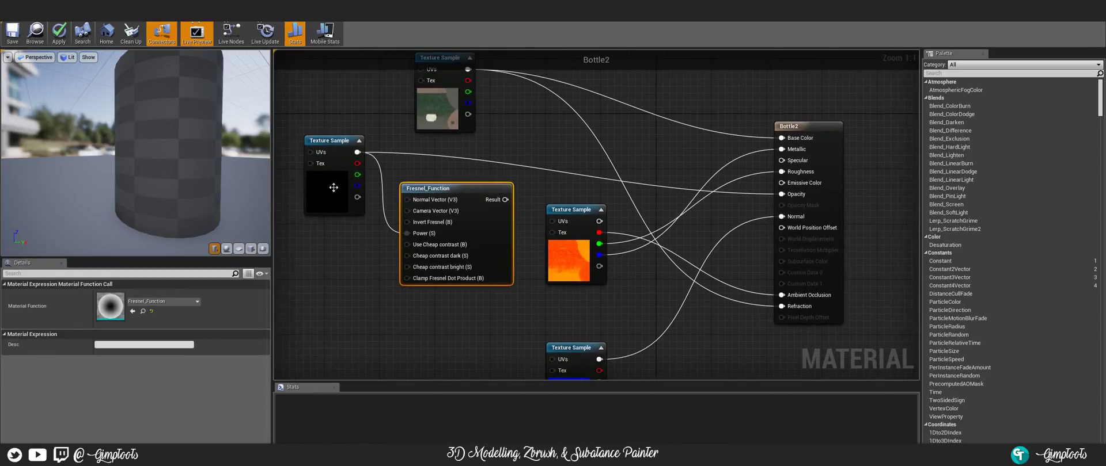
{"action": "left_click_drag", "start_coordinate": [340, 142], "coordinate": [347, 129]}
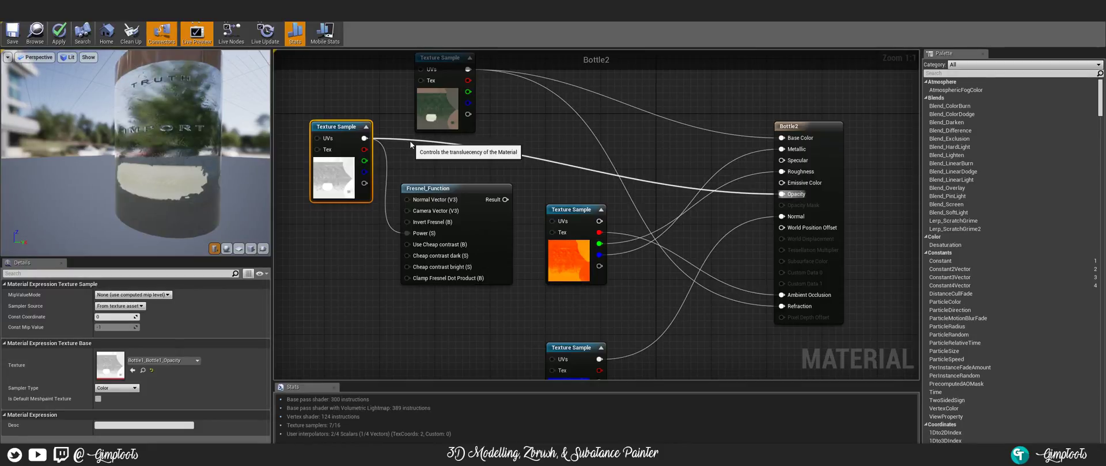
- Examine the bottle preview from another angle and disconnect the base color texture from Refraction
{"action": "right_click_drag", "start_coordinate": [228, 104], "coordinate": [228, 124]}
{"action": "left_click_drag", "start_coordinate": [173, 139], "coordinate": [149, 84]}
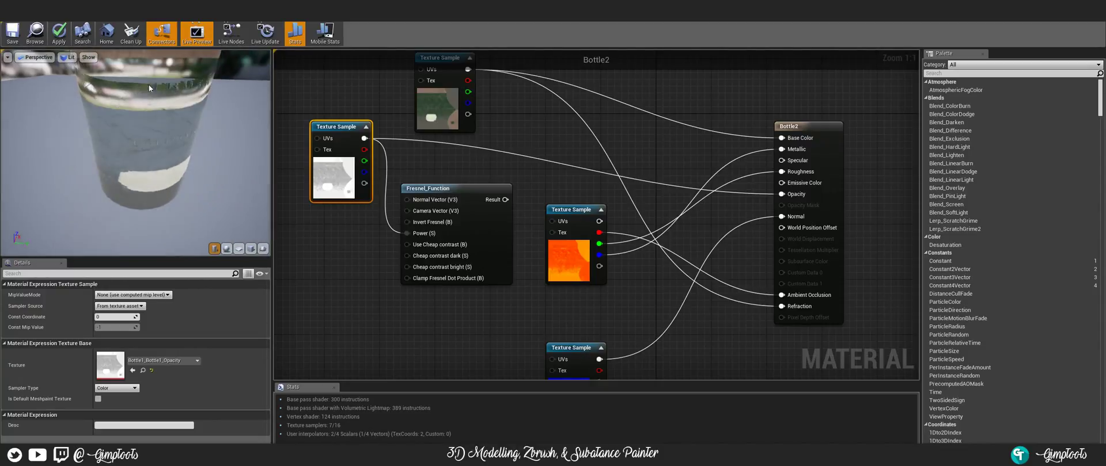
{"action": "left_click", "coordinate": [781, 307], "text": "alt"}
- Move the base color Texture Sample closer to the material output and place the Fresnel_Function node lower in the graph
{"action": "right_click_drag", "start_coordinate": [595, 238], "coordinate": [554, 287]}
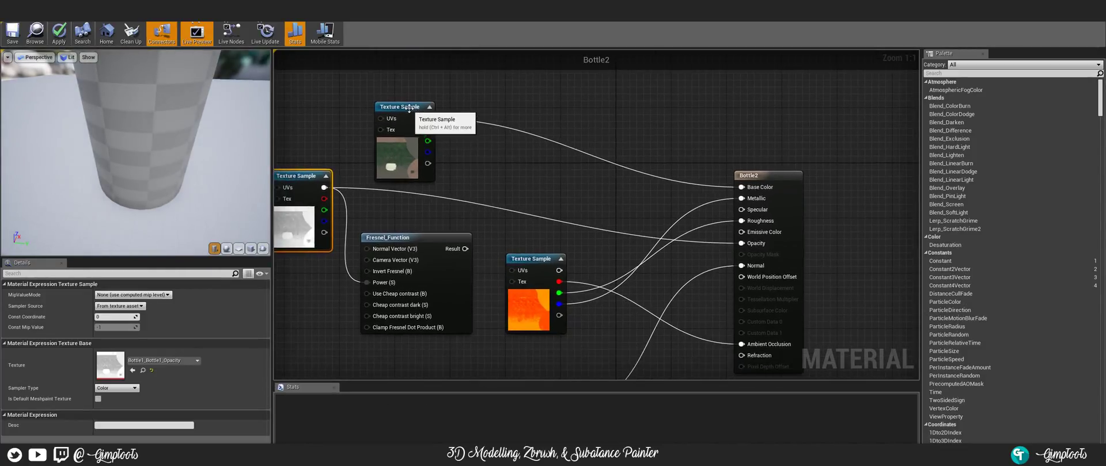
{"action": "left_click_drag", "start_coordinate": [412, 110], "coordinate": [610, 123]}
{"action": "right_click_drag", "start_coordinate": [444, 143], "coordinate": [501, 94]}
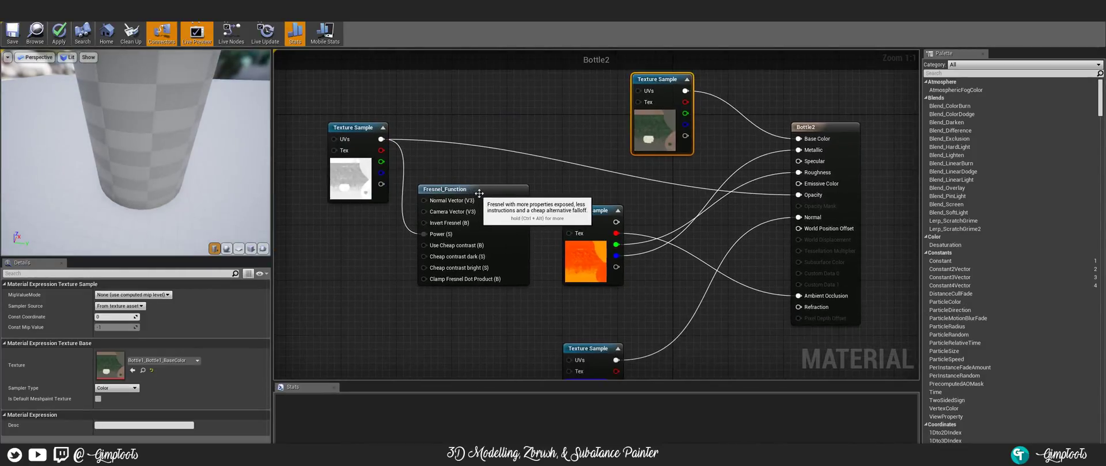
{"action": "left_click", "coordinate": [476, 231]}
{"action": "left_click_drag", "start_coordinate": [475, 231], "coordinate": [469, 258]}
{"action": "right_click_drag", "start_coordinate": [469, 258], "coordinate": [417, 172]}
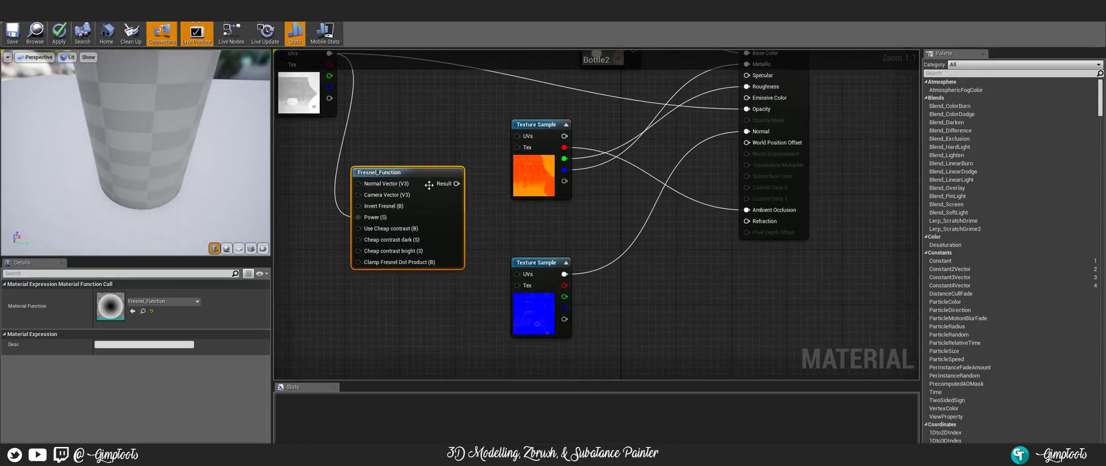
{"action": "left_click_drag", "start_coordinate": [417, 172], "coordinate": [406, 218]}
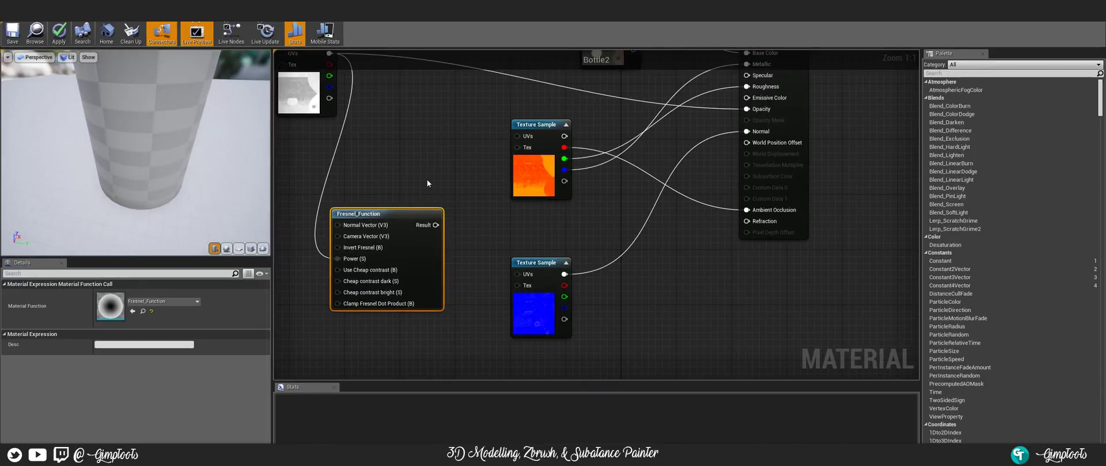
{"action": "right_click_drag", "start_coordinate": [440, 132], "coordinate": [371, 166]}
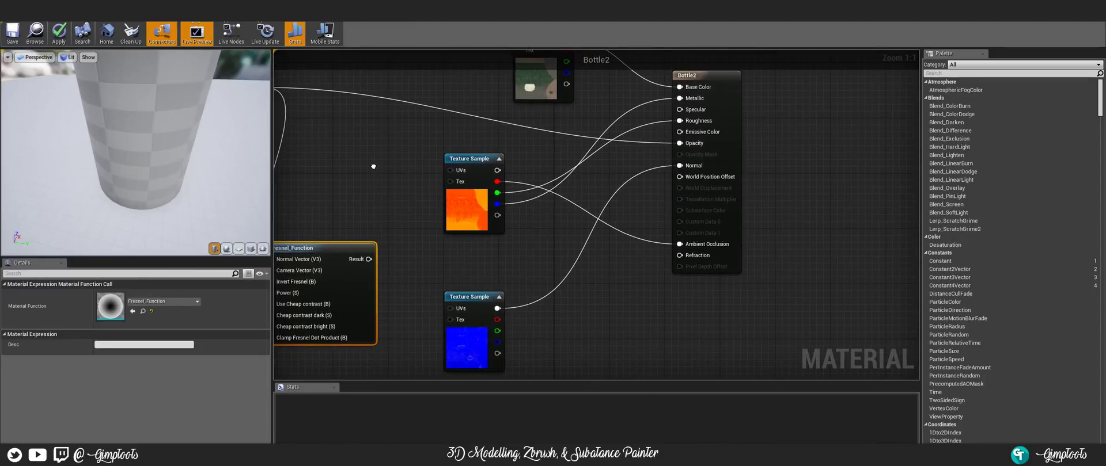
- Inspect the bottle preview up close and from a distance to judge the glass without refraction
{"action": "left_click_drag", "start_coordinate": [224, 102], "coordinate": [152, 72]}
{"action": "right_click_drag", "start_coordinate": [151, 72], "coordinate": [151, 61]}
{"action": "left_click_drag", "start_coordinate": [151, 61], "coordinate": [173, 78]}
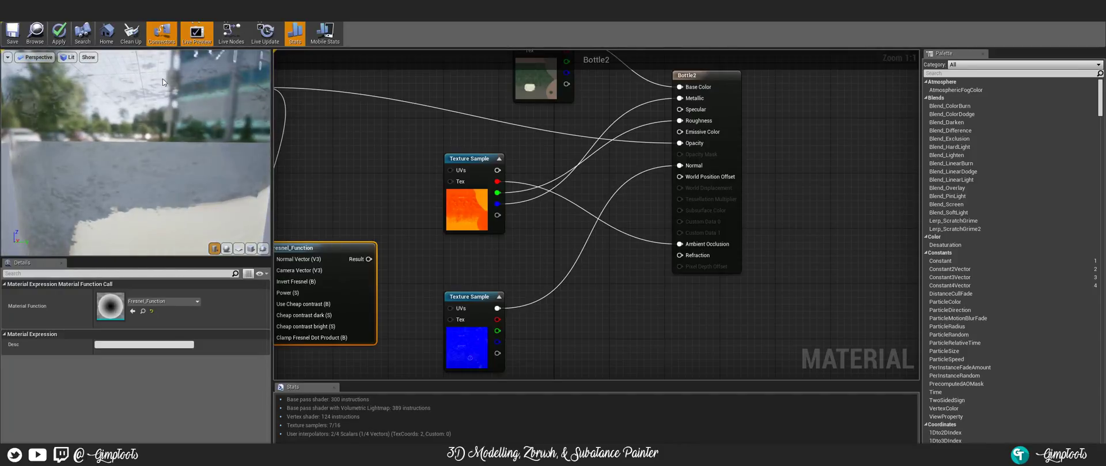
{"action": "right_click_drag", "start_coordinate": [173, 78], "coordinate": [176, 100]}
{"action": "scroll", "coordinate": [178, 104], "scroll_direction": "up", "scroll_amount": 3}
{"action": "scroll", "coordinate": [183, 93], "scroll_direction": "down", "scroll_amount": 3}
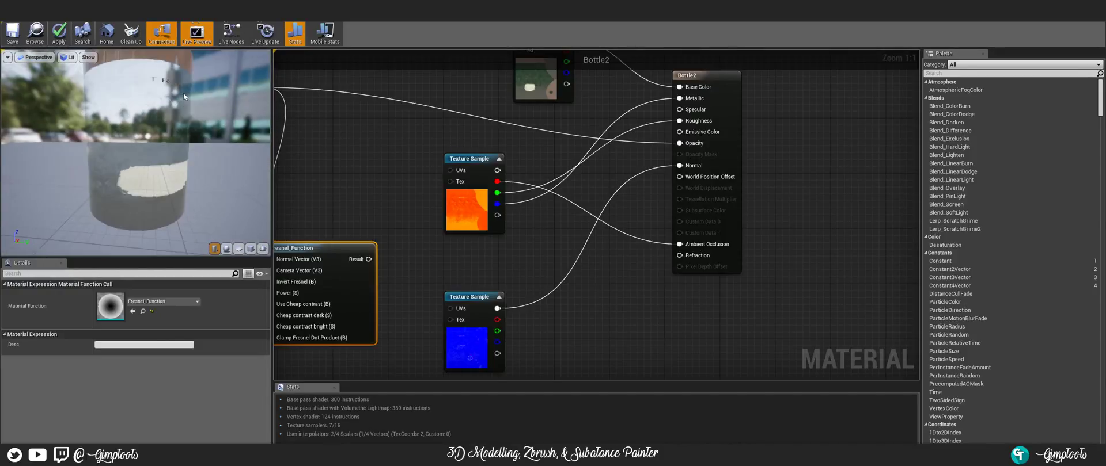
{"action": "left_click_drag", "start_coordinate": [183, 93], "coordinate": [222, 109]}
{"action": "scroll", "coordinate": [173, 94], "scroll_direction": "up", "scroll_amount": 5}
{"action": "scroll", "coordinate": [172, 96], "scroll_direction": "down", "scroll_amount": 3}
- Connect the Fresnel_Function Result to the material's Refraction input
{"action": "right_click_drag", "start_coordinate": [341, 170], "coordinate": [434, 164]}
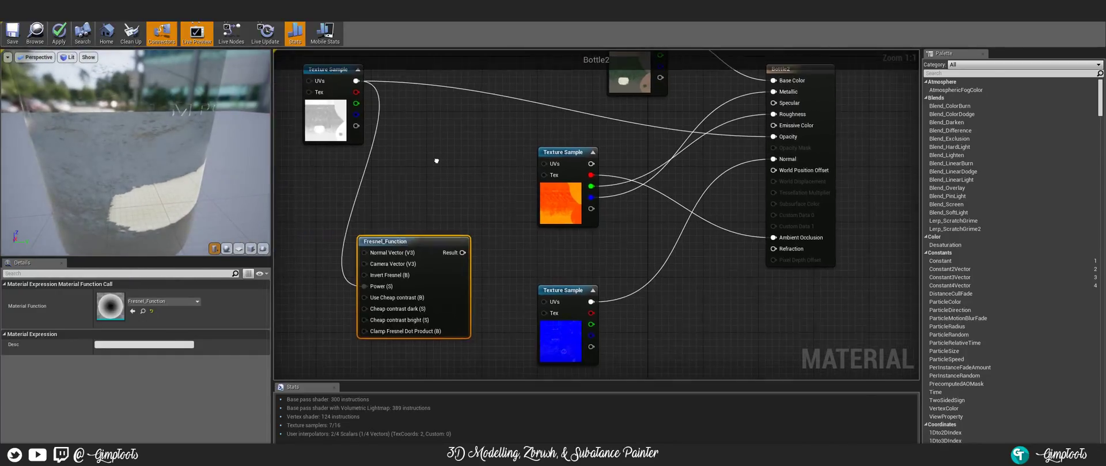
{"action": "left_click", "coordinate": [311, 94]}
{"action": "mouse_move", "coordinate": [395, 188]}
{"action": "right_mouse_down"}
{"action": "mouse_move", "coordinate": [425, 166]}
{"action": "mouse_move", "coordinate": [397, 176]}
{"action": "mouse_move", "coordinate": [406, 178]}
{"action": "right_mouse_up"}
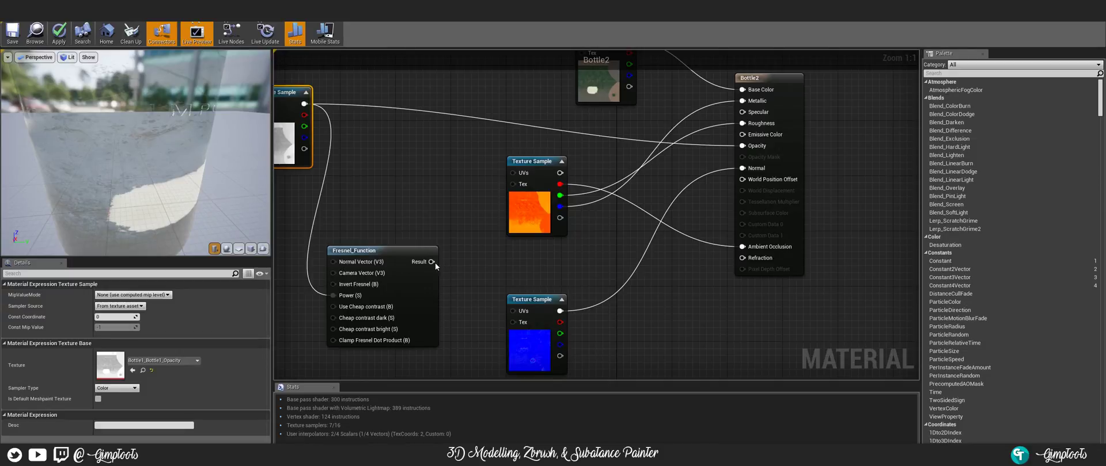
{"action": "left_click_drag", "start_coordinate": [431, 262], "coordinate": [446, 265]}
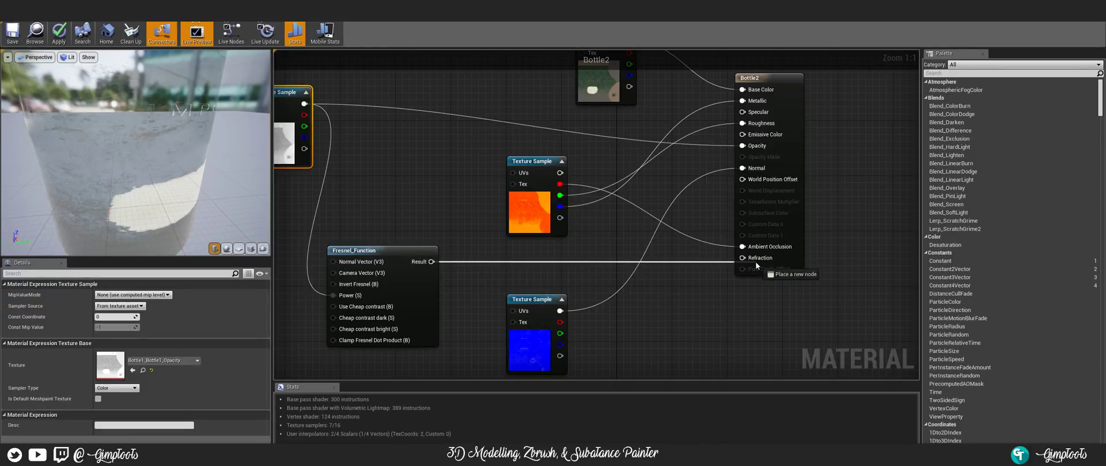
{"action": "left_click_drag", "start_coordinate": [755, 262], "coordinate": [753, 259]}
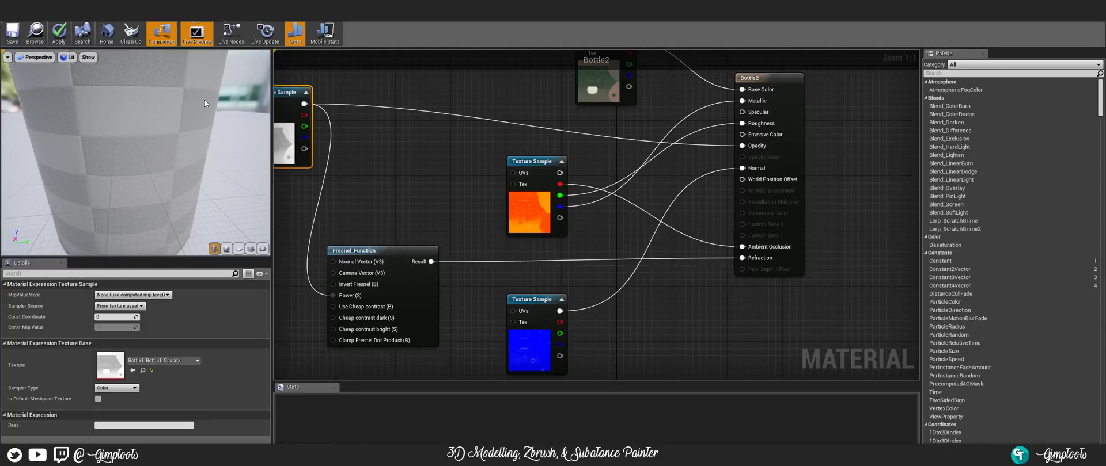
- Check the whole bottle in the preview and apply the material changes
{"action": "scroll", "coordinate": [205, 104], "scroll_direction": "down", "scroll_amount": 5}
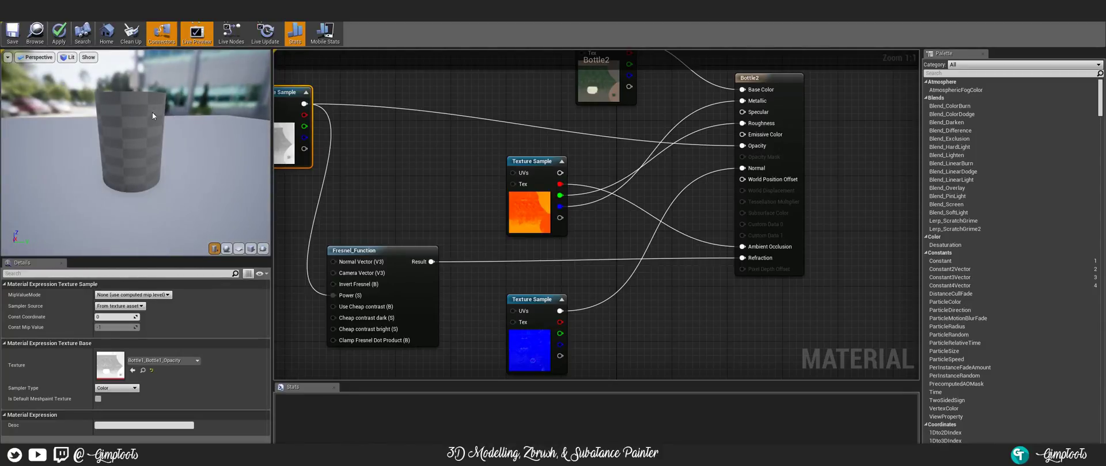
{"action": "right_click_drag", "start_coordinate": [152, 113], "coordinate": [156, 165]}
{"action": "left_click_drag", "start_coordinate": [156, 164], "coordinate": [137, 147]}
{"action": "left_click", "coordinate": [60, 33]}
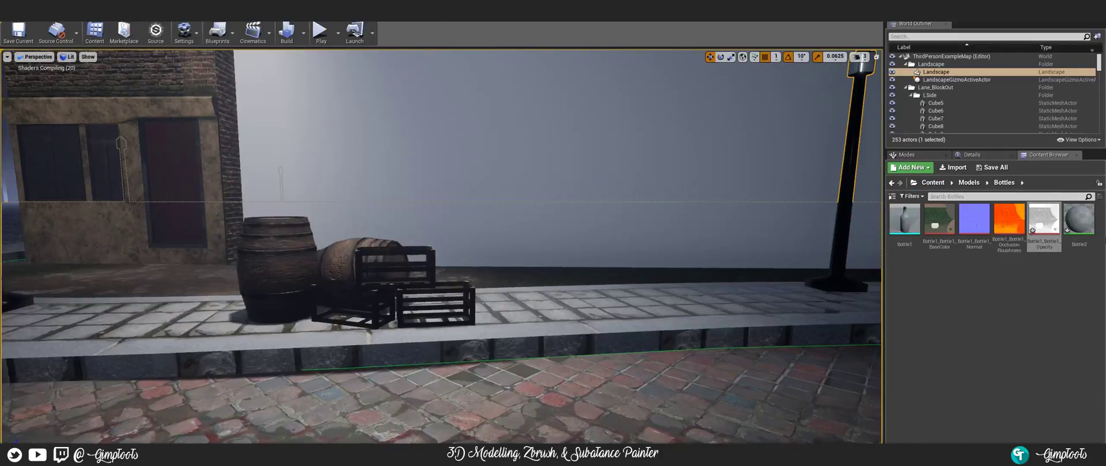
- Open the Bottle1 static mesh and examine how the glass material looks around the body and neck
{"action": "double_click", "coordinate": [904, 220]}
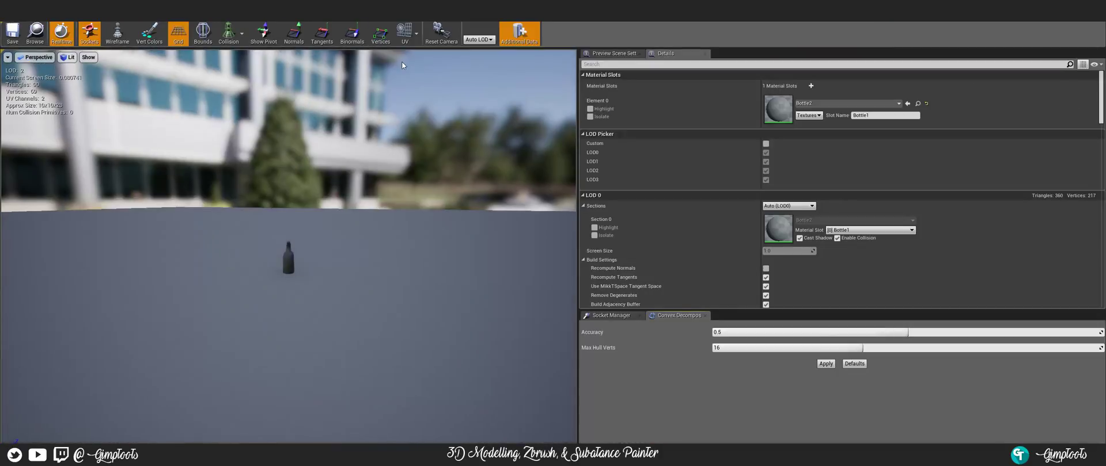
{"action": "right_click_drag", "start_coordinate": [277, 223], "coordinate": [286, 265]}
{"action": "left_click_drag", "start_coordinate": [287, 265], "coordinate": [317, 278]}
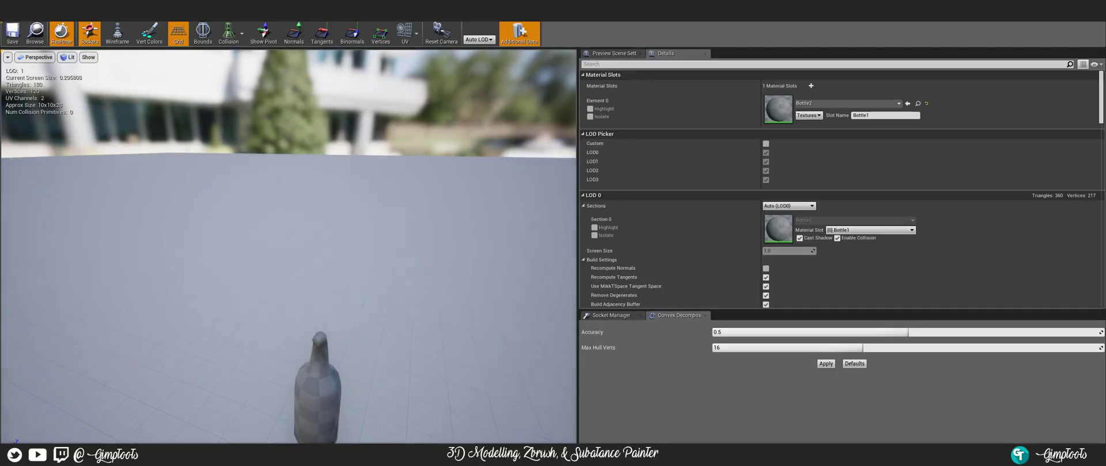
{"action": "middle_click_drag", "start_coordinate": [316, 277], "coordinate": [335, 294]}
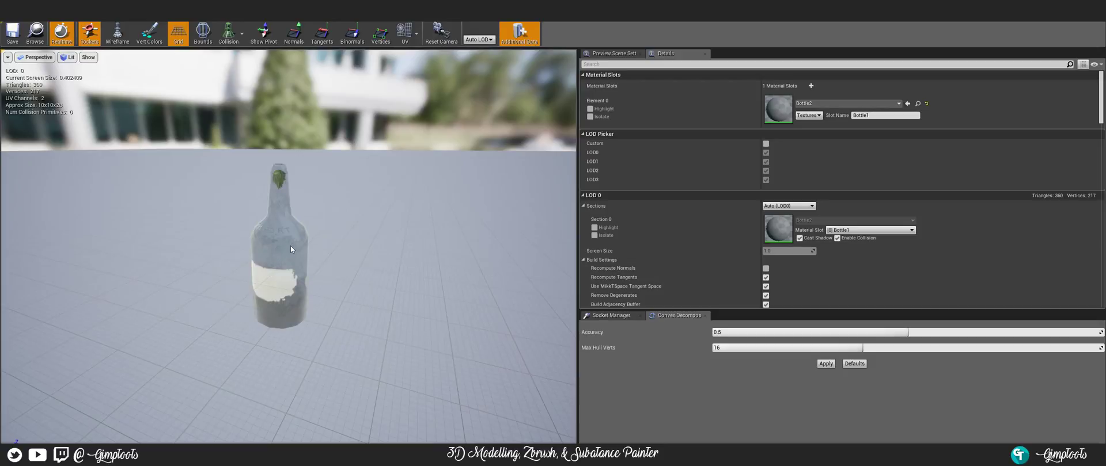
{"action": "mouse_move", "coordinate": [282, 225]}
{"action": "right_mouse_down"}
{"action": "mouse_move", "coordinate": [282, 265]}
{"action": "mouse_move", "coordinate": [282, 235]}
{"action": "right_mouse_up"}
{"action": "middle_click_drag", "start_coordinate": [282, 226], "coordinate": [265, 201]}
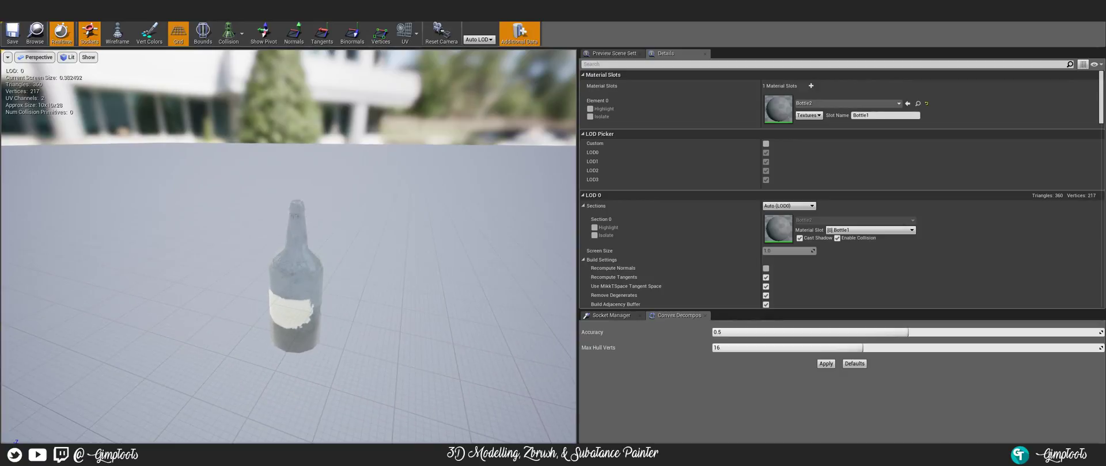
{"action": "left_click_drag", "start_coordinate": [288, 242], "coordinate": [308, 193]}
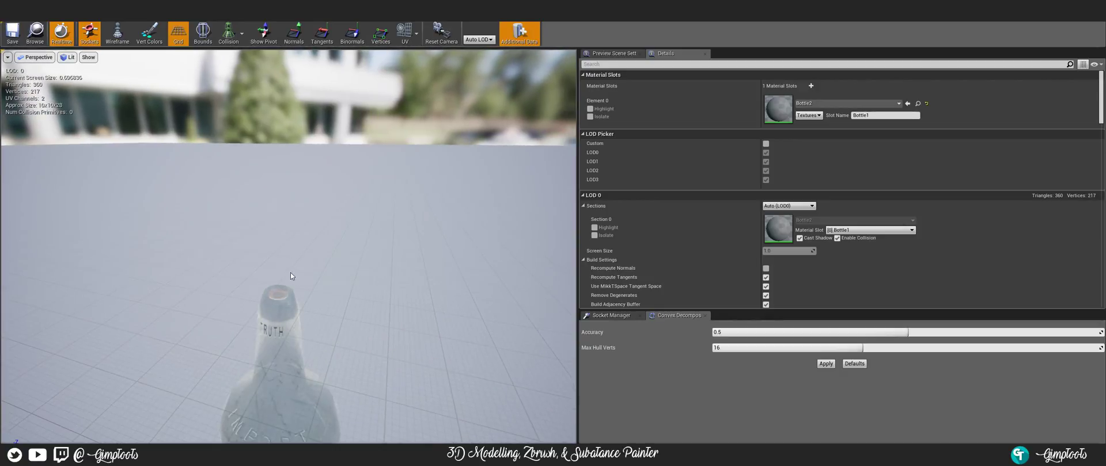
{"action": "middle_click_drag", "start_coordinate": [290, 273], "coordinate": [312, 339]}
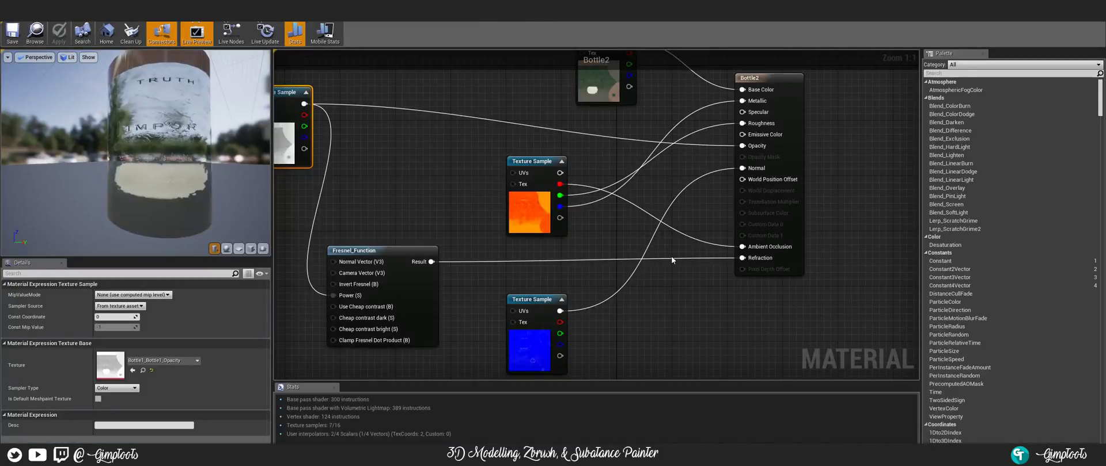
- Disconnect the Fresnel_Function Result from Refraction in the Bottle2 material and reposition the material output node
{"action": "left_click_drag", "start_coordinate": [739, 254], "coordinate": [693, 266]}
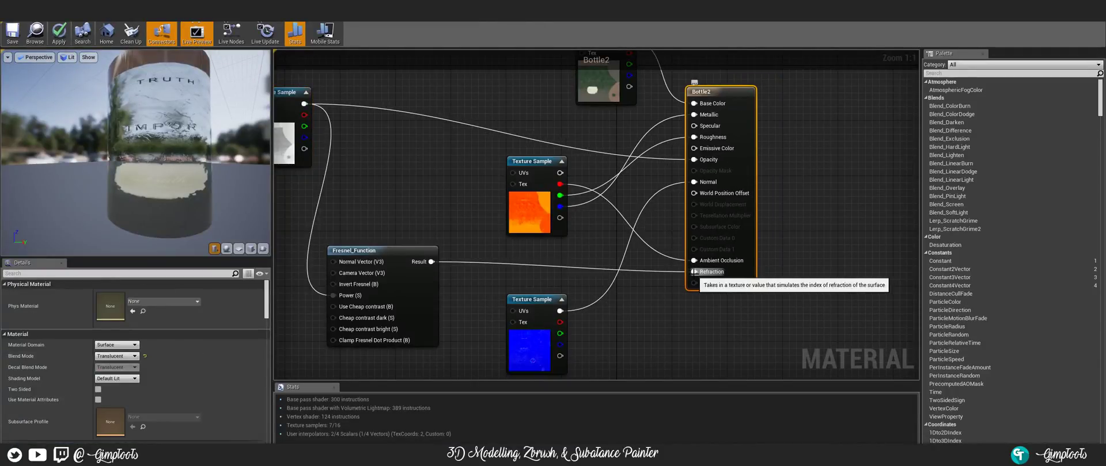
{"action": "left_click", "coordinate": [694, 271], "text": "alt"}
{"action": "left_click_drag", "start_coordinate": [739, 100], "coordinate": [801, 79]}
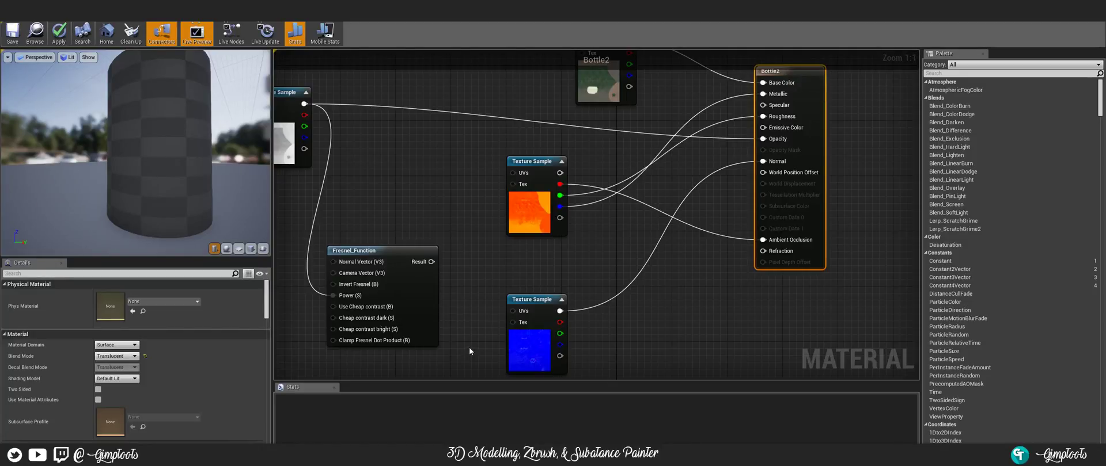
- Switch to Substance Painter and export the Bottle1 texture set with the existing export settings
{"action": "key", "text": "super+Tab"}
{"action": "left_click", "coordinate": [679, 129]}
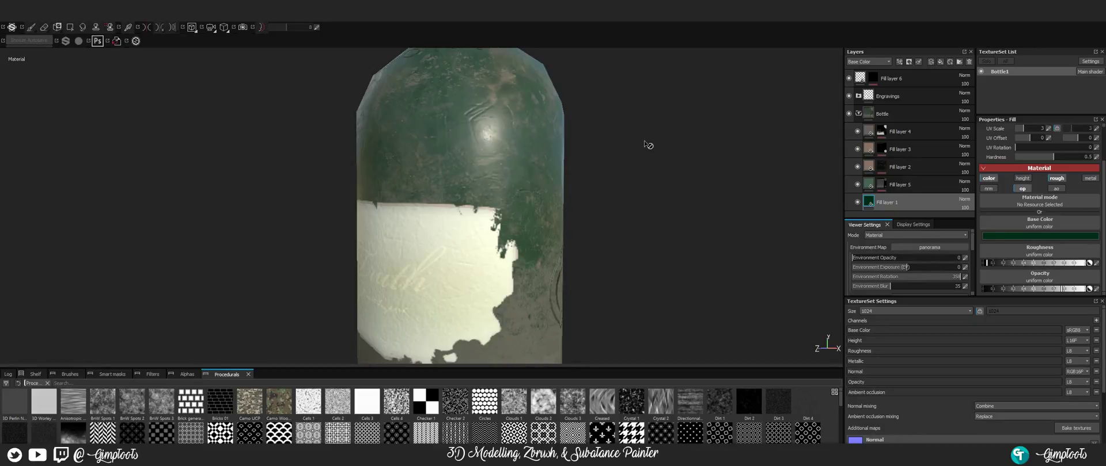
{"action": "left_click_drag", "start_coordinate": [646, 140], "coordinate": [562, 148], "text": "alt"}
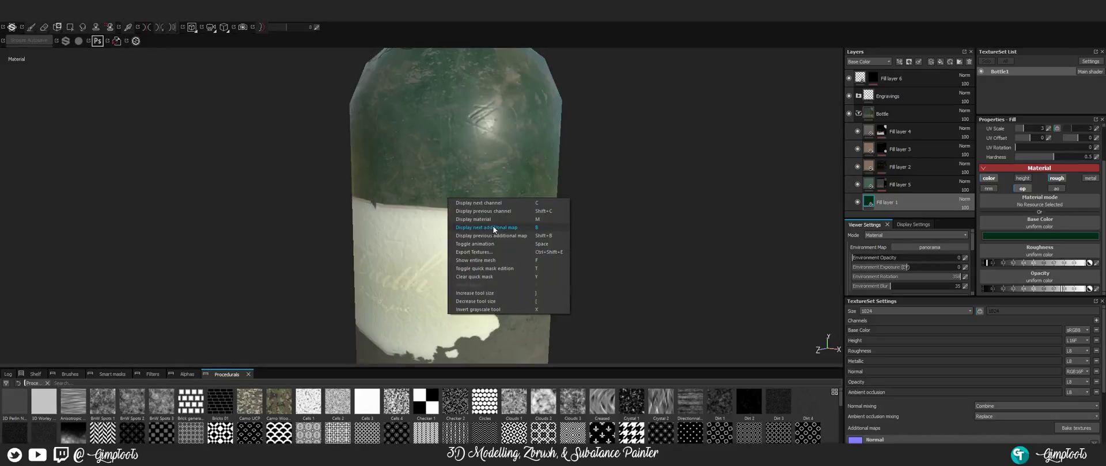
{"action": "left_click", "coordinate": [486, 252]}
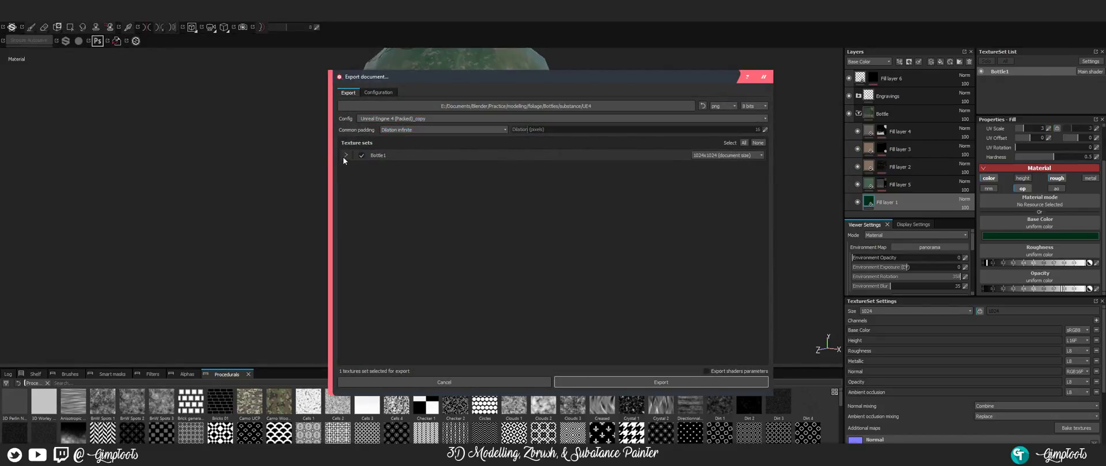
{"action": "left_click", "coordinate": [637, 382]}
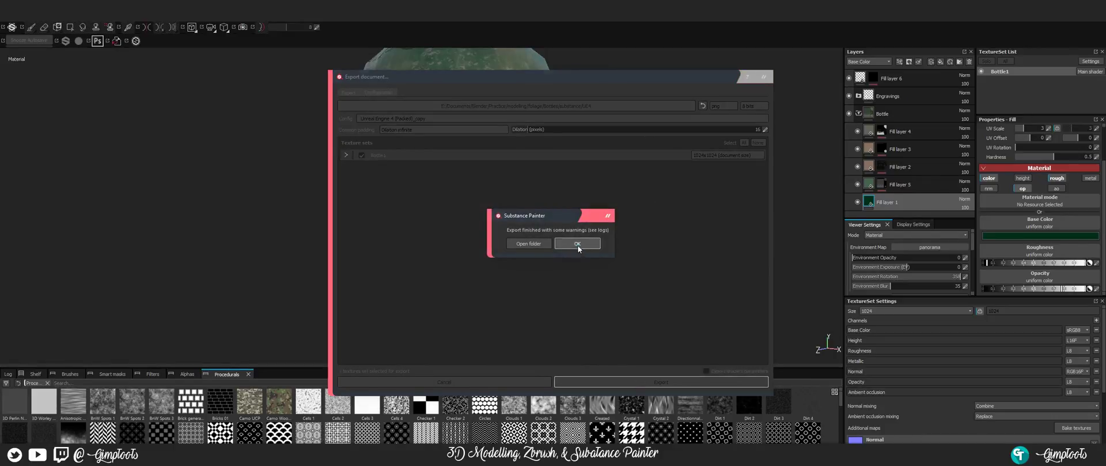
- Finish the texture export, switch to Unreal Editor, reimport the Bottle1 opacity texture and save the changes
{"action": "left_click", "coordinate": [577, 244]}
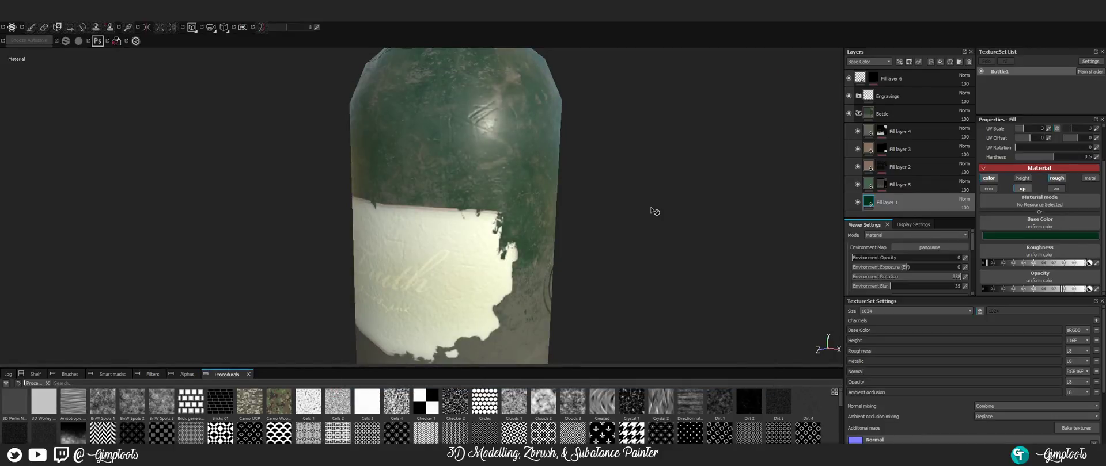
{"action": "key", "text": "super+Tab"}
{"action": "left_click", "coordinate": [722, 133]}
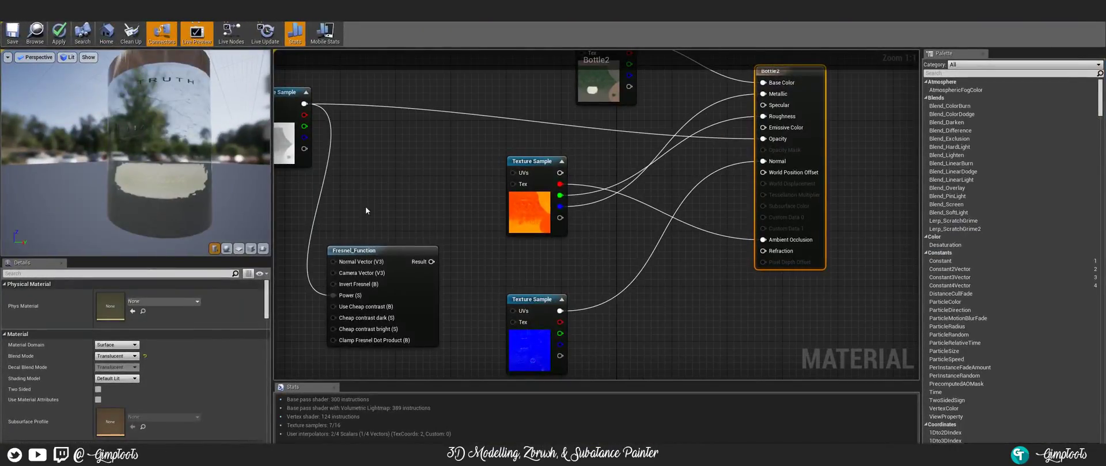
{"action": "key", "text": "alt+Tab"}
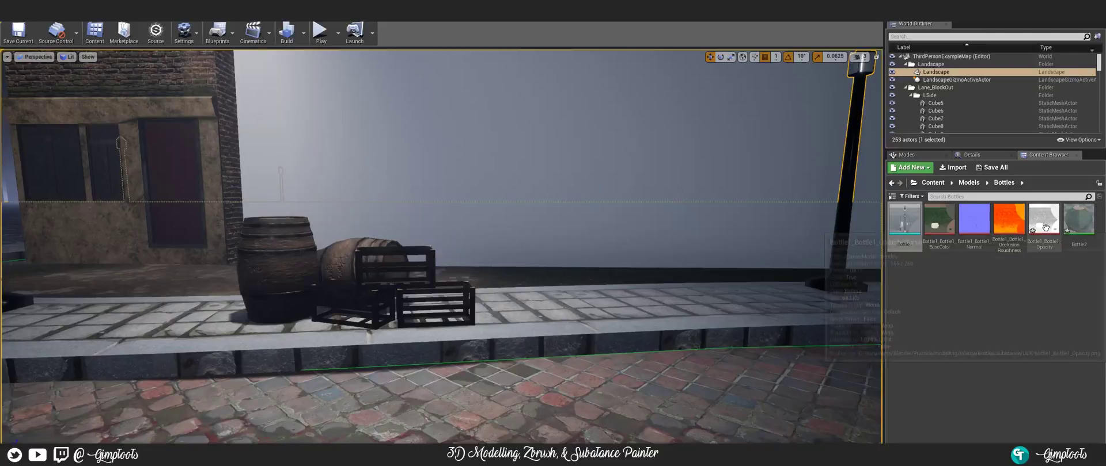
{"action": "right_click", "coordinate": [1043, 219]}
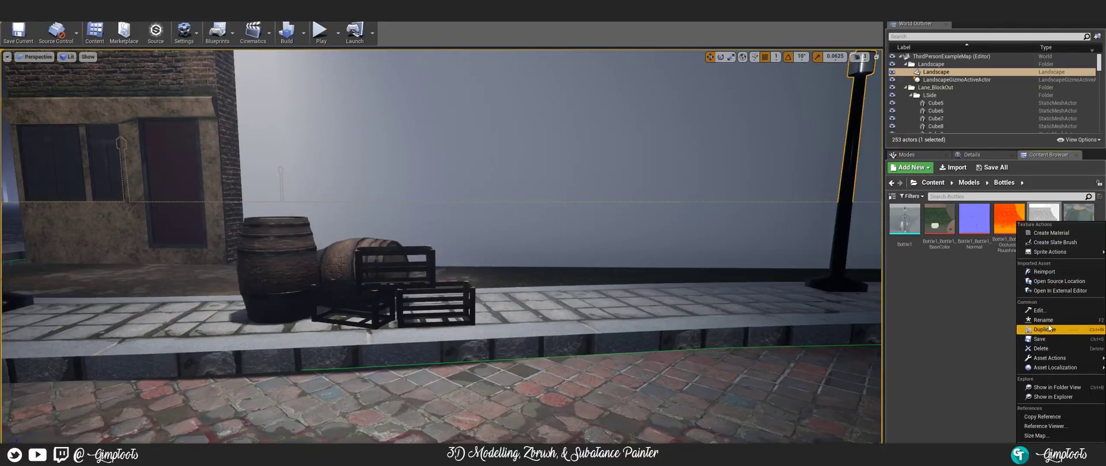
{"action": "left_click", "coordinate": [1037, 273]}
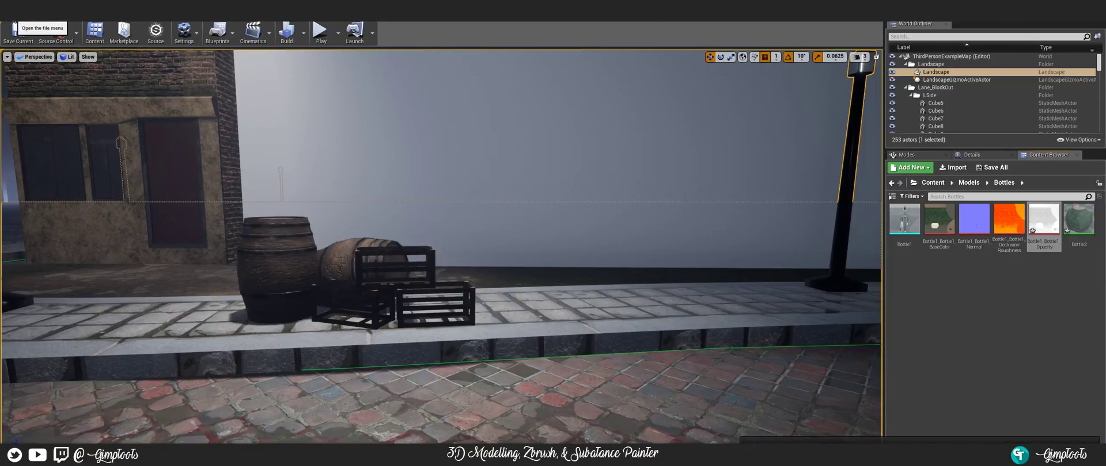
{"action": "left_click", "coordinate": [11, 14]}
{"action": "left_click", "coordinate": [32, 89]}
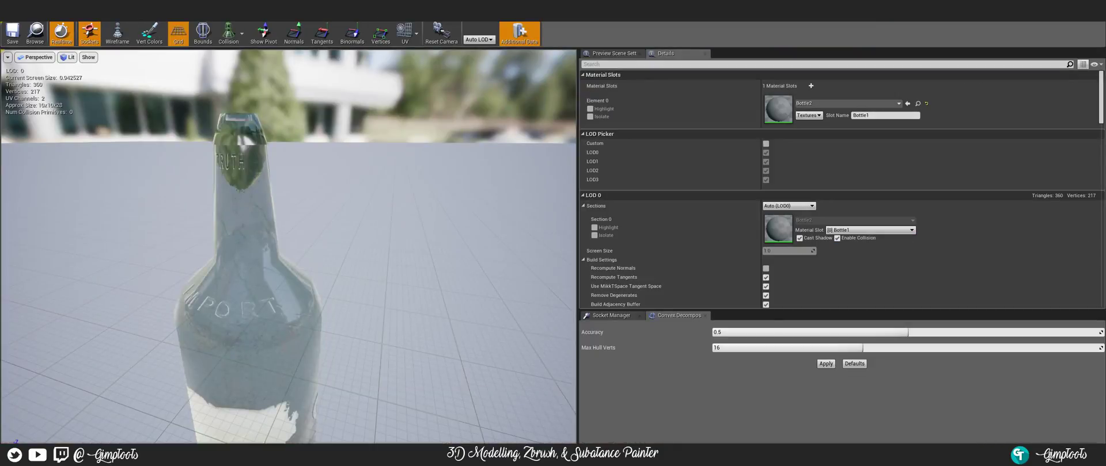
- Examine the reimported glass on the Bottle1 static mesh from several angles, including the neck, shoulder and label
{"action": "mouse_move", "coordinate": [326, 278]}
{"action": "left_mouse_down", "text": "alt"}
{"action": "mouse_move", "coordinate": [340, 357]}
{"action": "mouse_move", "coordinate": [323, 352]}
{"action": "mouse_move", "coordinate": [327, 282]}
{"action": "left_mouse_up", "text": "alt"}
{"action": "right_click_drag", "start_coordinate": [327, 277], "coordinate": [305, 346], "text": "alt"}
{"action": "left_click_drag", "start_coordinate": [305, 276], "coordinate": [323, 207], "text": "alt"}
{"action": "right_click_drag", "start_coordinate": [288, 208], "coordinate": [241, 272]}
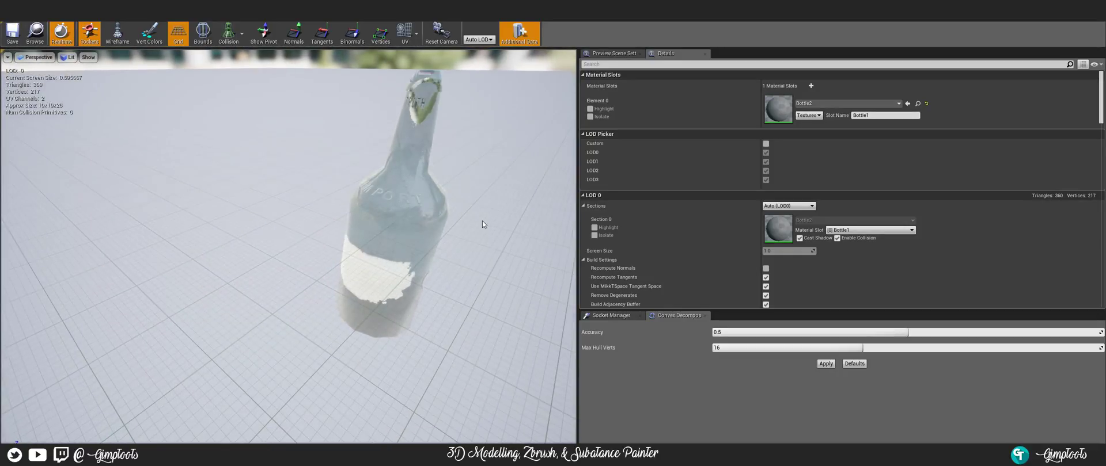
{"action": "right_click_drag", "start_coordinate": [482, 223], "coordinate": [112, 242]}
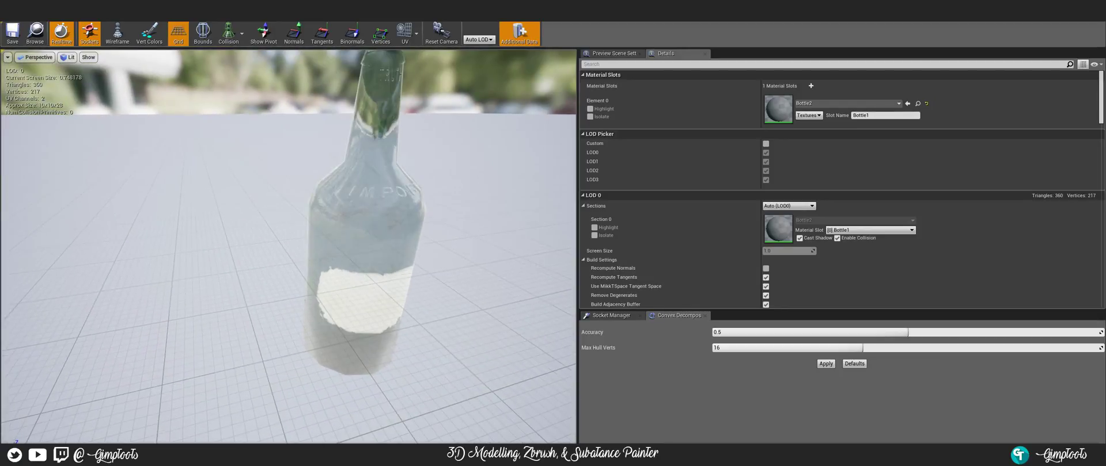
{"action": "right_click_drag", "start_coordinate": [399, 223], "coordinate": [391, 212]}
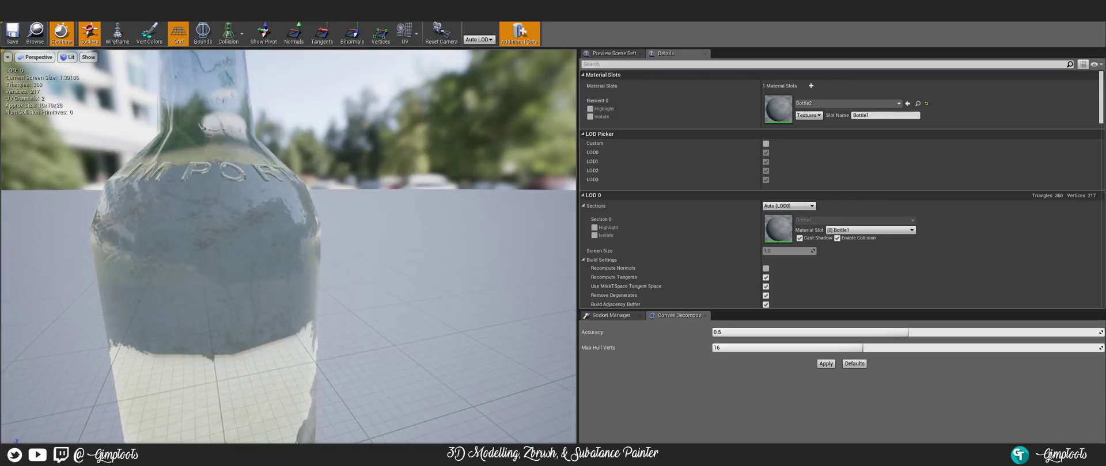
{"action": "right_click_drag", "start_coordinate": [254, 267], "coordinate": [253, 266]}
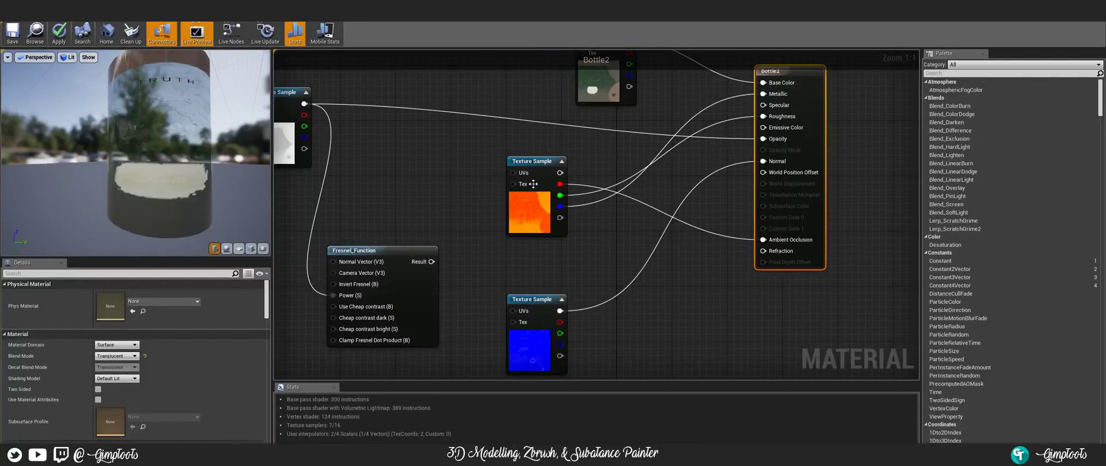
- Reposition the Fresnel_Function node and bring the occlusion-roughness-metallic texture sample closer to the Bottle2 output node
{"action": "left_click_drag", "start_coordinate": [412, 256], "coordinate": [400, 271]}
{"action": "right_click_drag", "start_coordinate": [516, 156], "coordinate": [366, 219]}
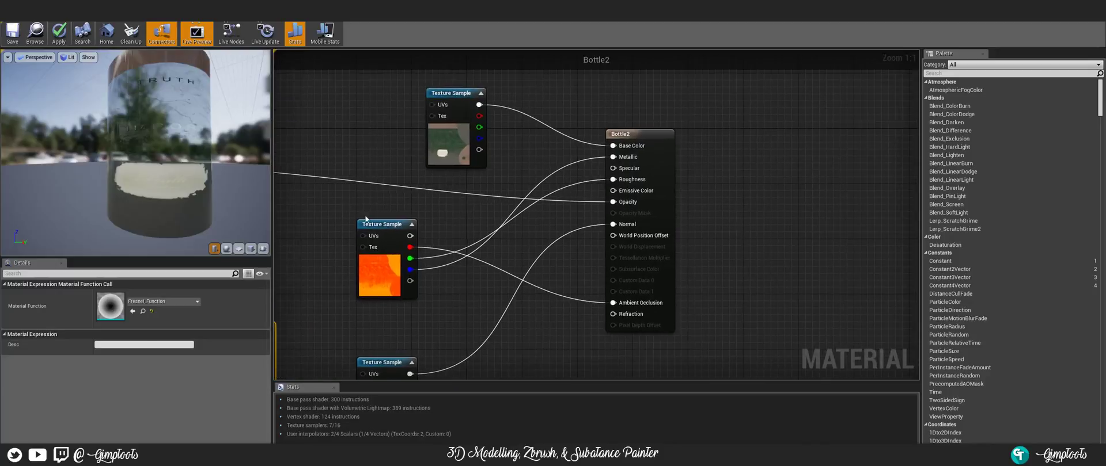
{"action": "left_click_drag", "start_coordinate": [359, 232], "coordinate": [443, 212]}
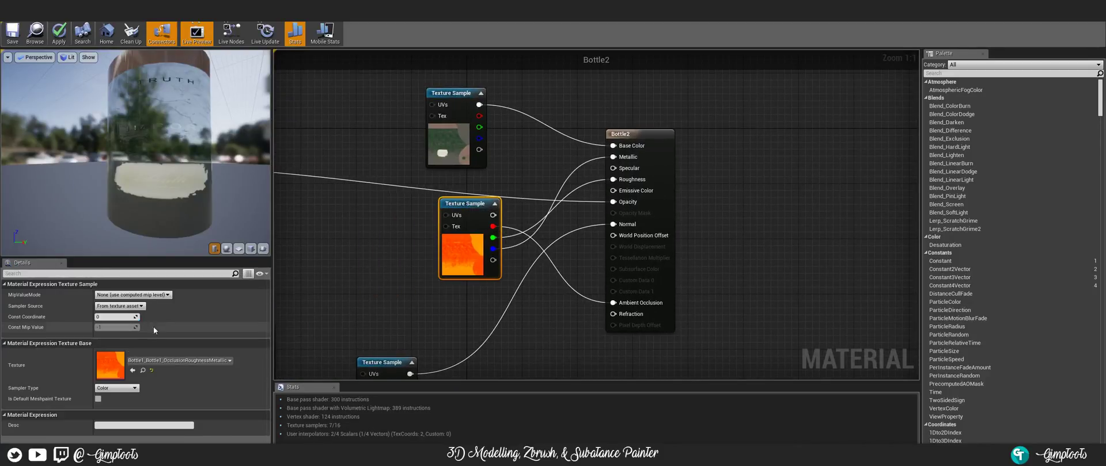
- Review the Bottle2 material's Translucency settings and Lighting Mode options, and check the glass on the bottle mesh again
{"action": "left_click", "coordinate": [655, 136]}
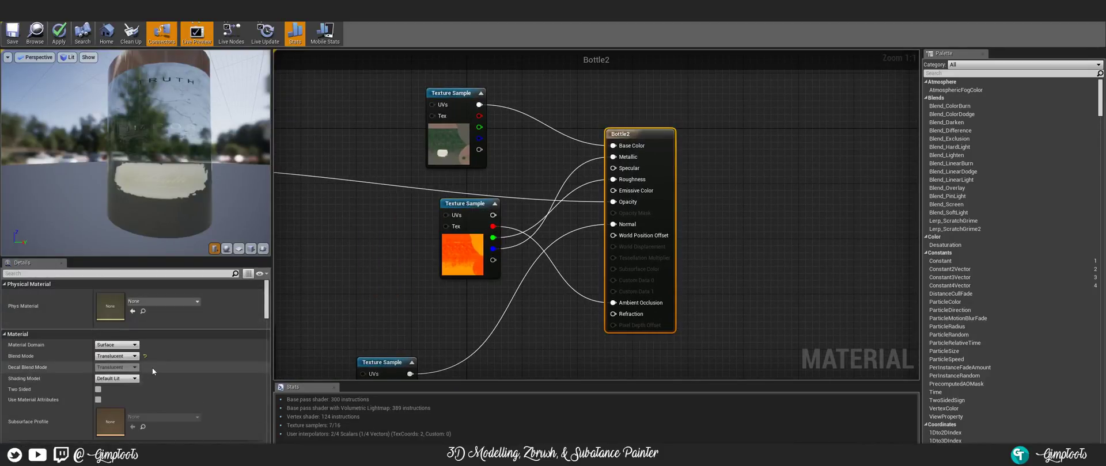
{"action": "scroll", "coordinate": [155, 367], "scroll_direction": "down", "scroll_amount": 3}
{"action": "scroll", "coordinate": [164, 366], "scroll_direction": "down", "scroll_amount": 10}
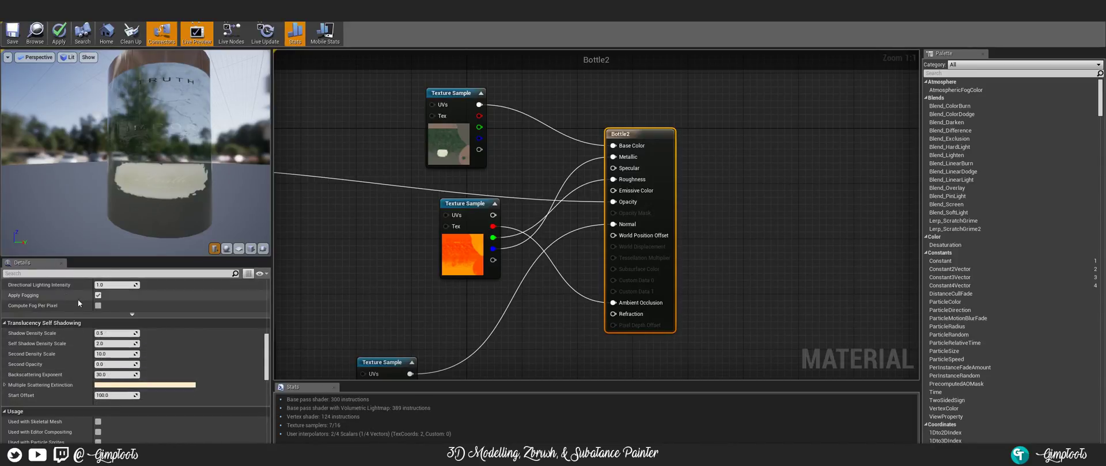
{"action": "scroll", "coordinate": [83, 306], "scroll_direction": "up", "scroll_amount": 2}
{"action": "scroll", "coordinate": [106, 309], "scroll_direction": "up", "scroll_amount": 1}
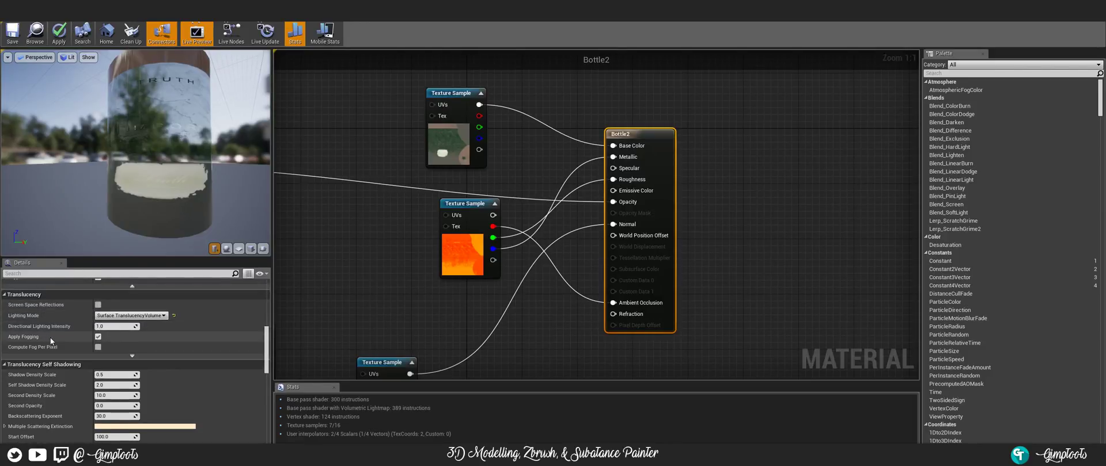
{"action": "left_click", "coordinate": [123, 316]}
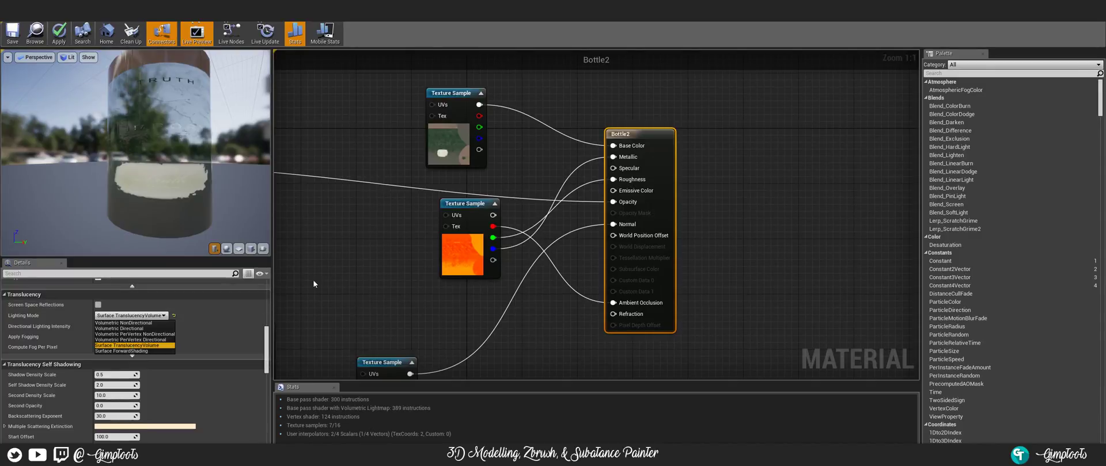
{"action": "left_click", "coordinate": [344, 284]}
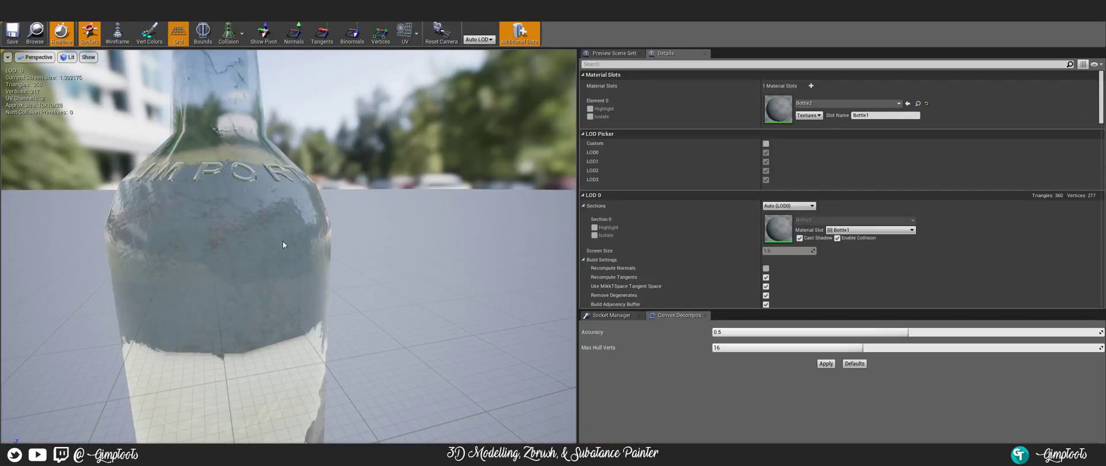
{"action": "right_click_drag", "start_coordinate": [283, 242], "coordinate": [265, 218]}
{"action": "key", "text": "s"}
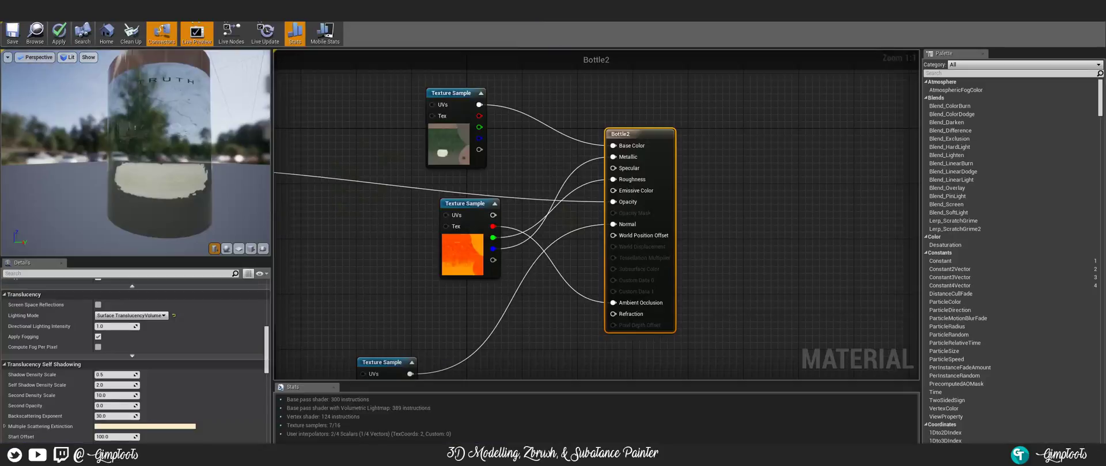
- Switch to Substance Painter and increase the opacity of Fill layer 1, checking the bottle's upper body
{"action": "right_click_drag", "start_coordinate": [355, 282], "coordinate": [598, 266]}
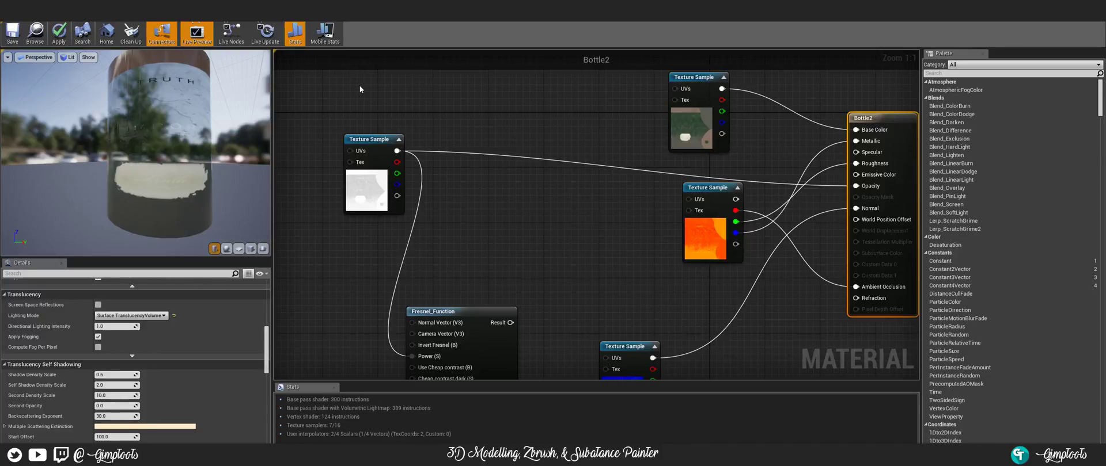
{"action": "key", "text": "super+Tab"}
{"action": "left_click", "coordinate": [672, 142]}
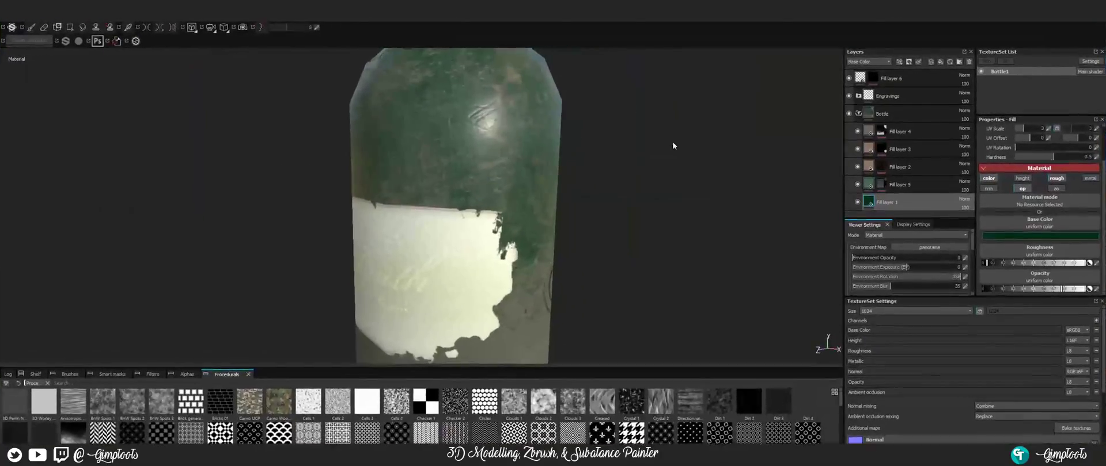
{"action": "left_click_drag", "start_coordinate": [1064, 291], "coordinate": [1085, 289]}
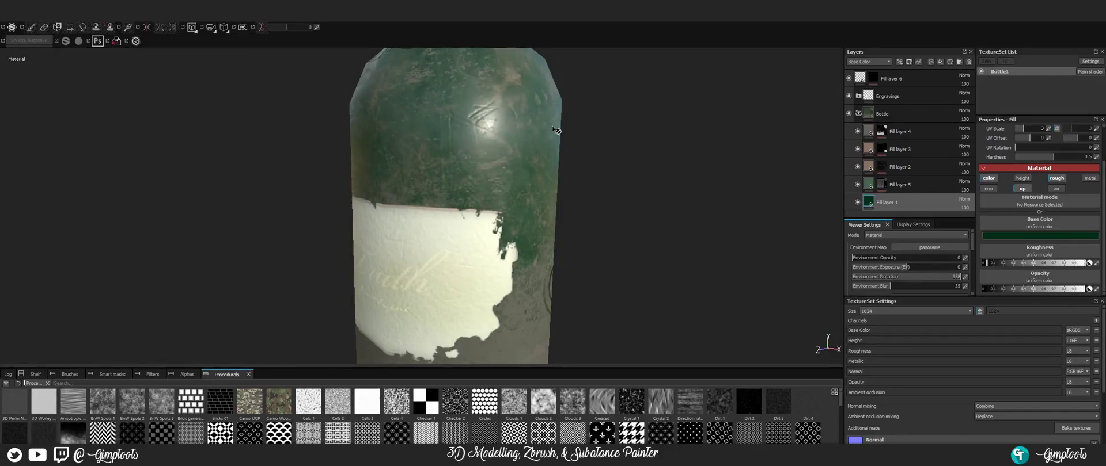
{"action": "left_click_drag", "start_coordinate": [554, 130], "coordinate": [520, 115], "text": "alt"}
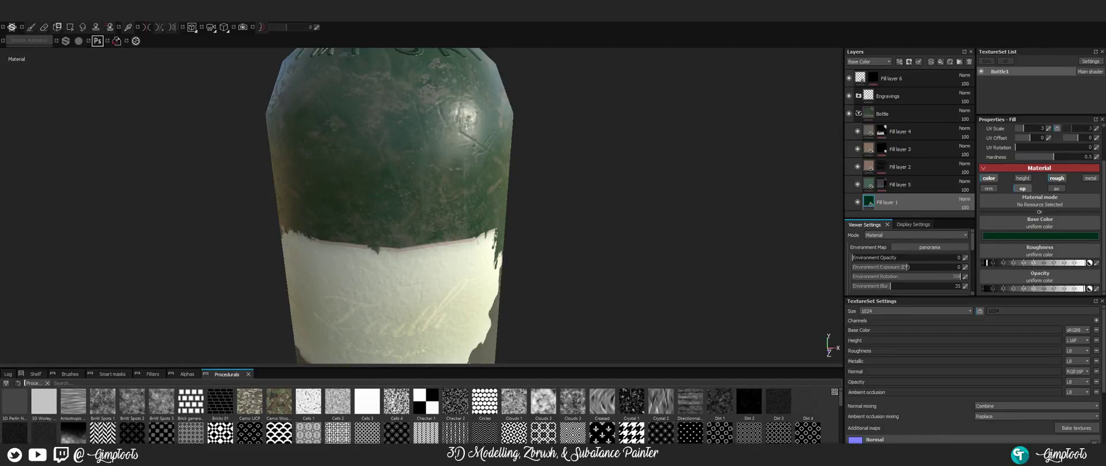
- Switch to Photoshop and examine the gray levels of the exported Bottle1_Bottle1_Opacity.png close up
{"action": "key", "text": "alt+Tab"}
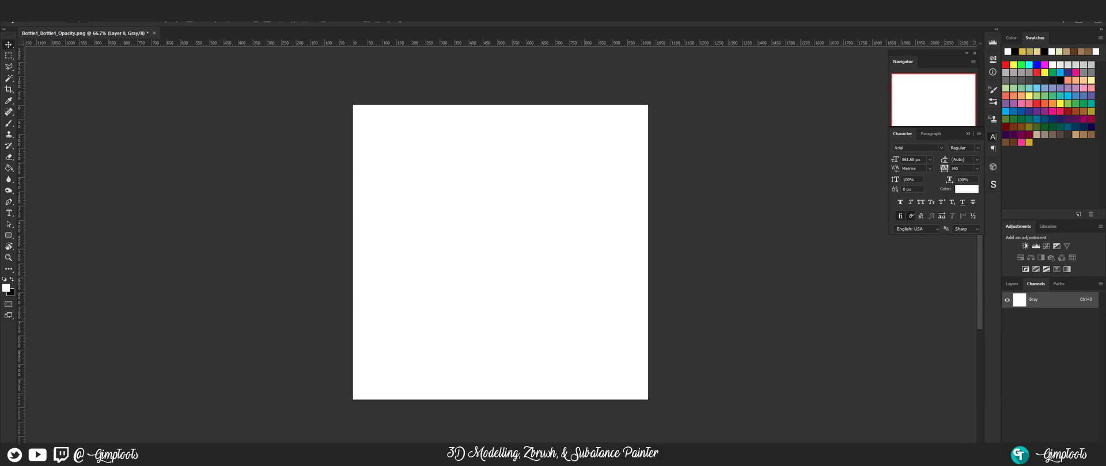
{"action": "left_click", "coordinate": [573, 183]}
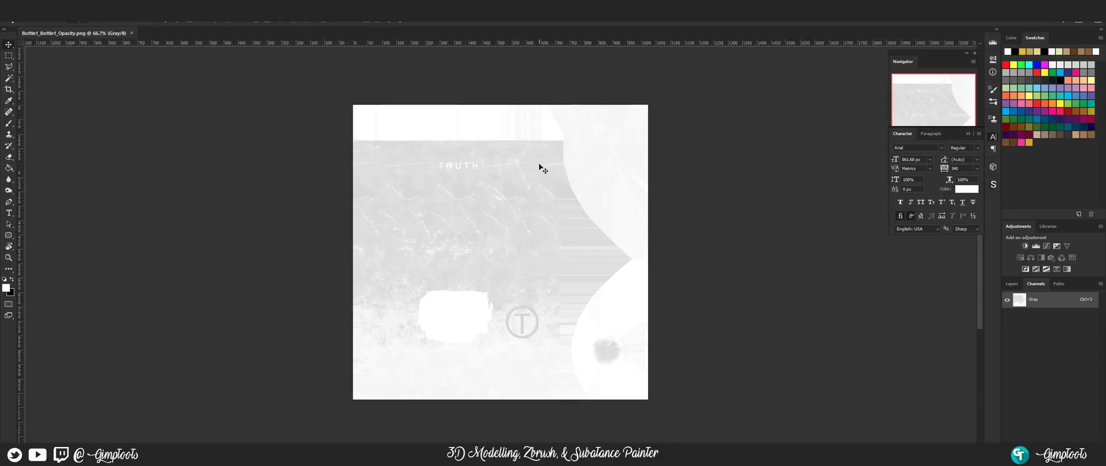
{"action": "scroll", "coordinate": [540, 169], "scroll_direction": "up", "scroll_amount": 5, "text": "alt"}
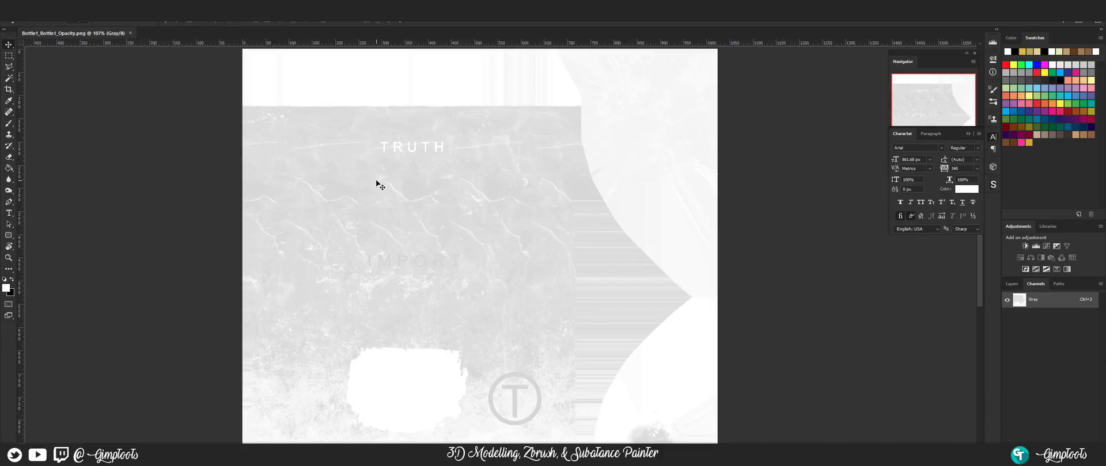
- Switch back to Substance Painter and export the Bottle1 textures again with the existing export settings
{"action": "key", "text": "super+Tab"}
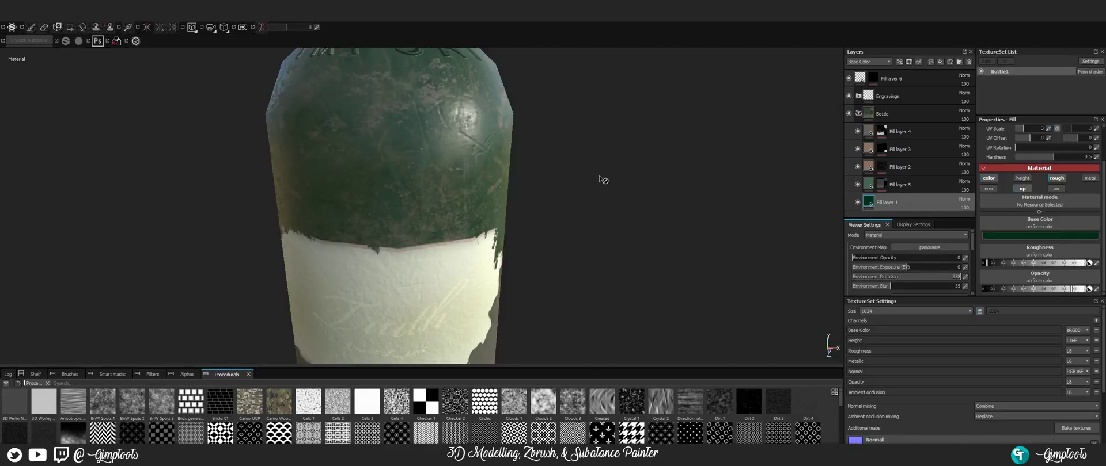
{"action": "left_click_drag", "start_coordinate": [553, 157], "coordinate": [475, 173], "text": "alt"}
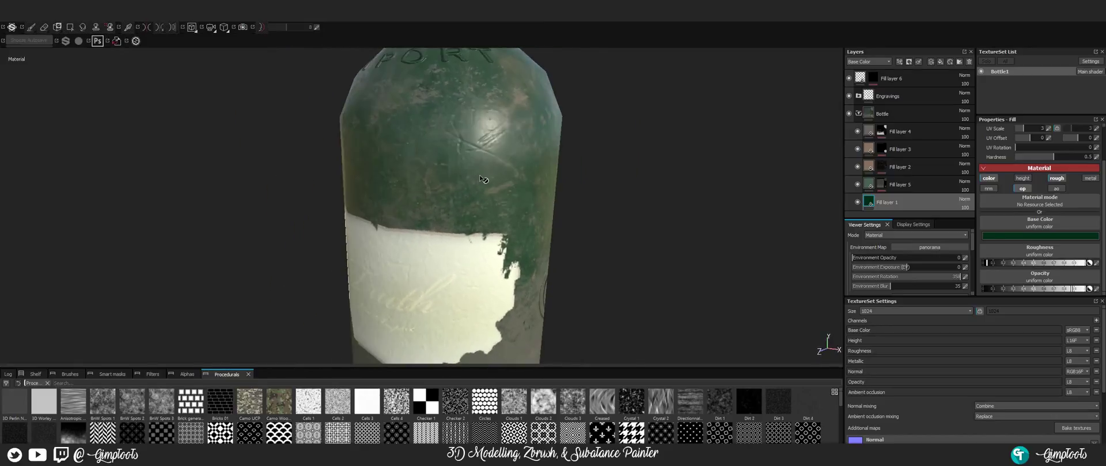
{"action": "right_click", "coordinate": [475, 172]}
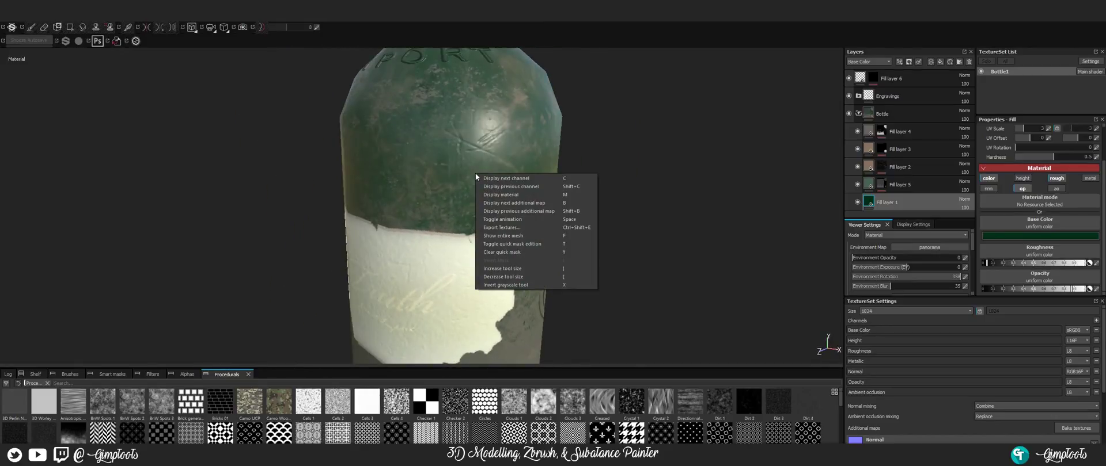
{"action": "left_click", "coordinate": [513, 227]}
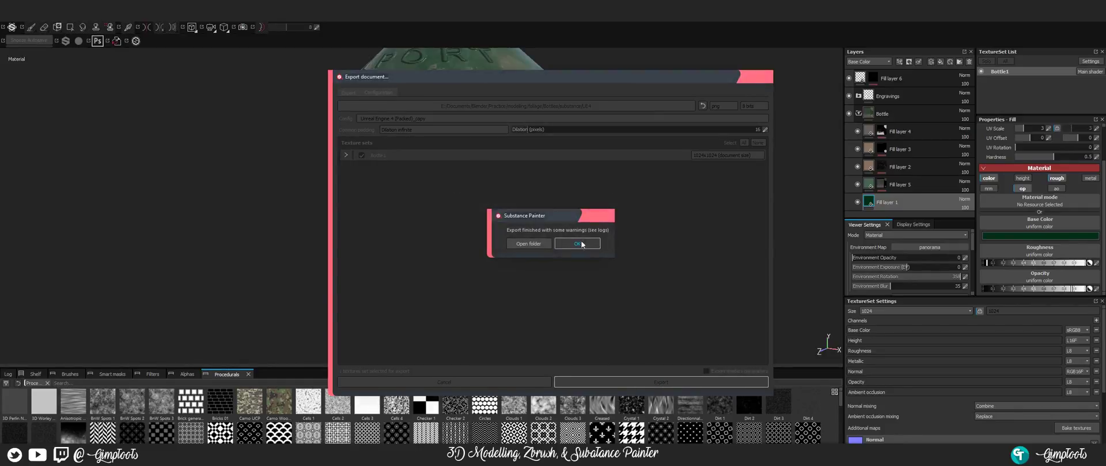
{"action": "left_click", "coordinate": [577, 244]}
- Switch to Unreal Editor, reimport the Bottle1 opacity texture and check the glass on the bottle mesh
{"action": "key", "text": "super+Tab"}
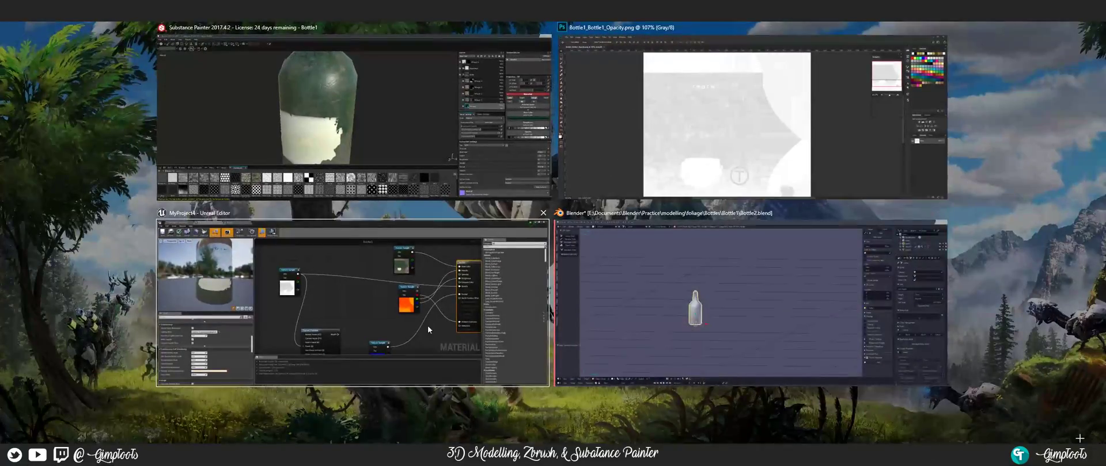
{"action": "left_click", "coordinate": [427, 326]}
{"action": "key", "text": "alt+Tab"}
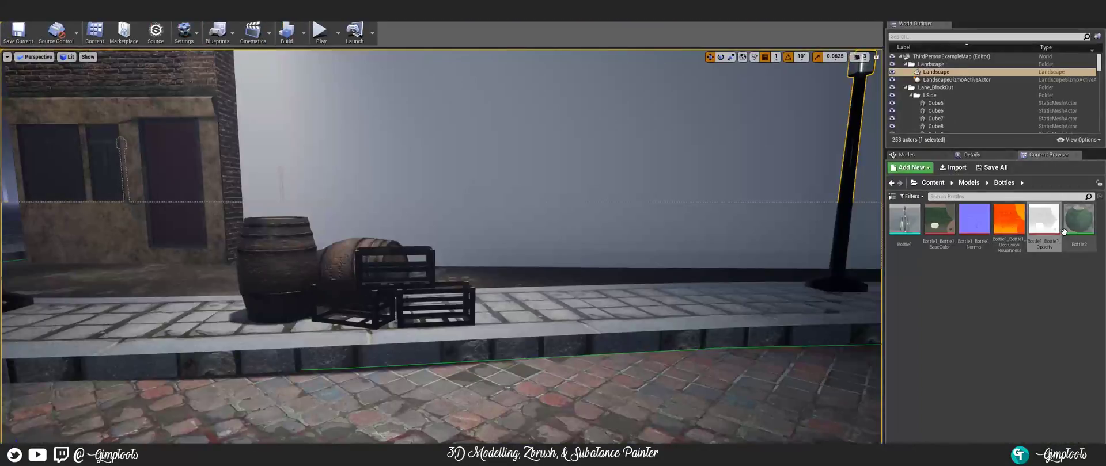
{"action": "right_click", "coordinate": [1009, 219]}
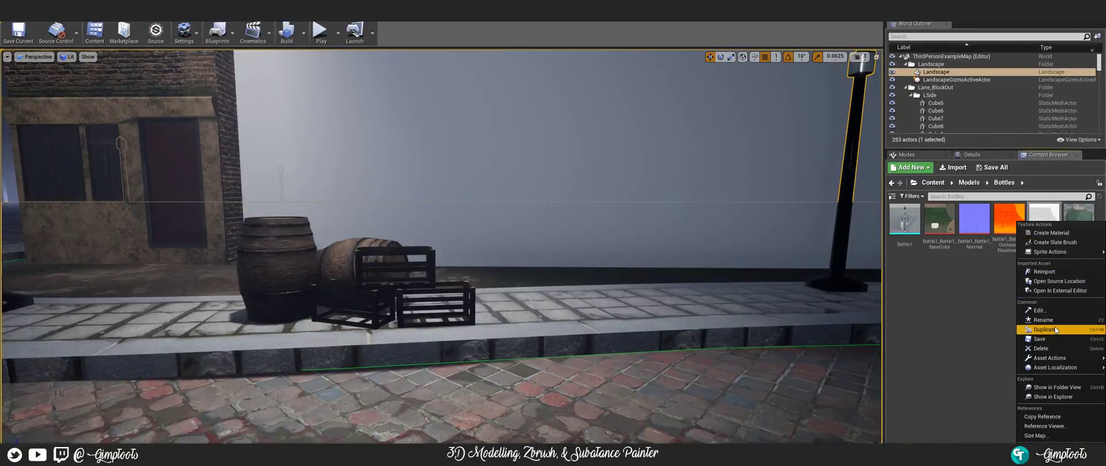
{"action": "left_click", "coordinate": [1042, 271]}
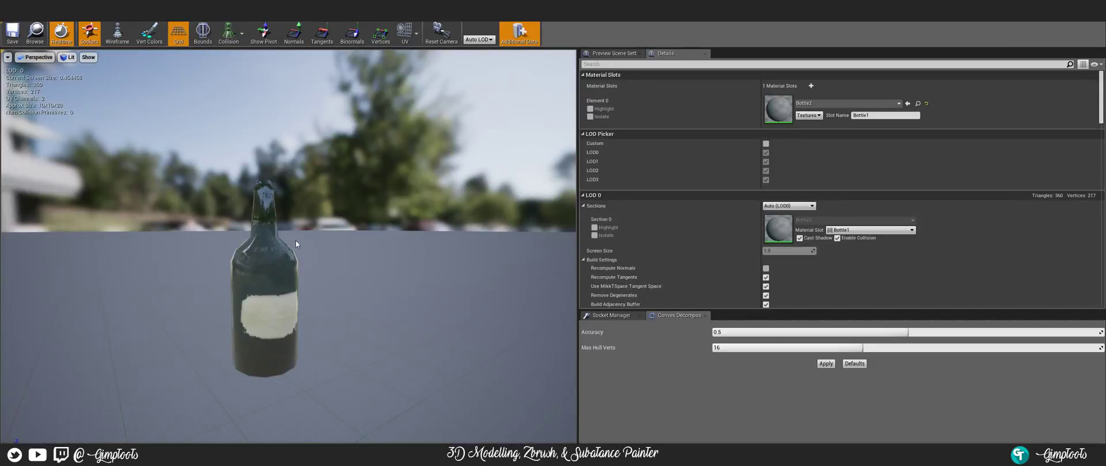
{"action": "mouse_move", "coordinate": [296, 240]}
{"action": "right_mouse_down"}
{"action": "mouse_move", "coordinate": [265, 282]}
{"action": "mouse_move", "coordinate": [184, 305]}
{"action": "mouse_move", "coordinate": [276, 253]}
{"action": "mouse_move", "coordinate": [365, 261]}
{"action": "mouse_move", "coordinate": [271, 293]}
{"action": "mouse_move", "coordinate": [340, 271]}
{"action": "mouse_move", "coordinate": [401, 308]}
{"action": "mouse_move", "coordinate": [323, 306]}
{"action": "mouse_move", "coordinate": [285, 270]}
{"action": "mouse_move", "coordinate": [253, 262]}
{"action": "mouse_move", "coordinate": [254, 245]}
{"action": "mouse_move", "coordinate": [282, 244]}
{"action": "right_mouse_up"}
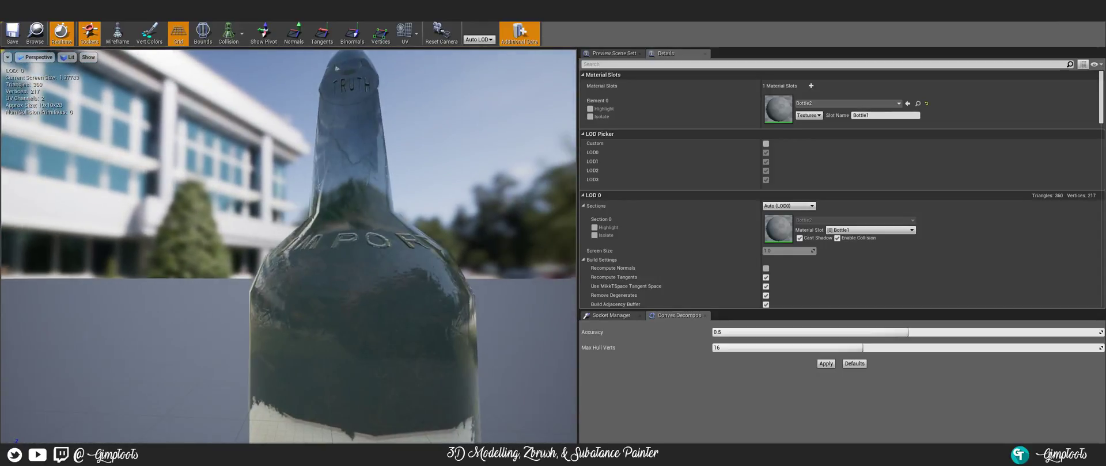
{"action": "right_click_drag", "start_coordinate": [337, 69], "coordinate": [376, 128]}
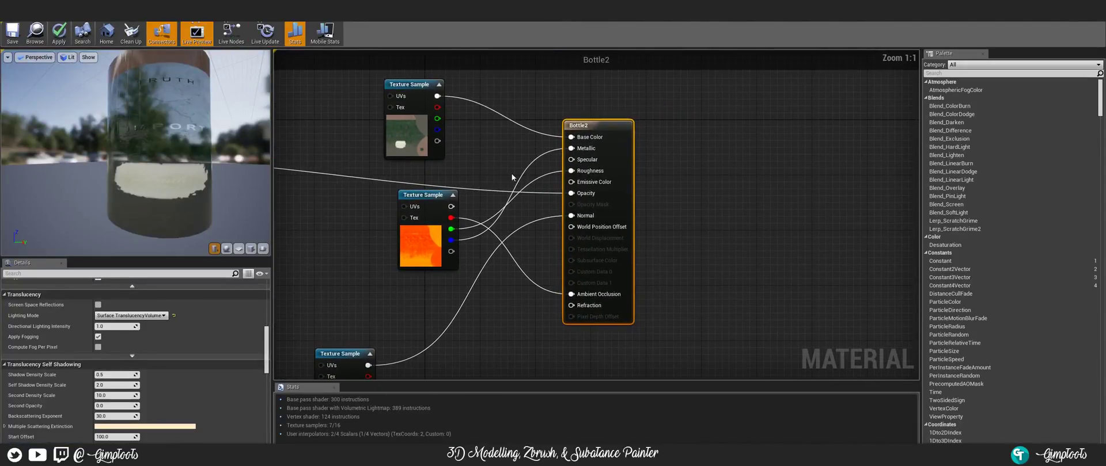
- Move the OcclusionRoughnessMetallic and base color texture samples aside to make room beside the Bottle2 material node
{"action": "left_click_drag", "start_coordinate": [436, 195], "coordinate": [390, 204]}
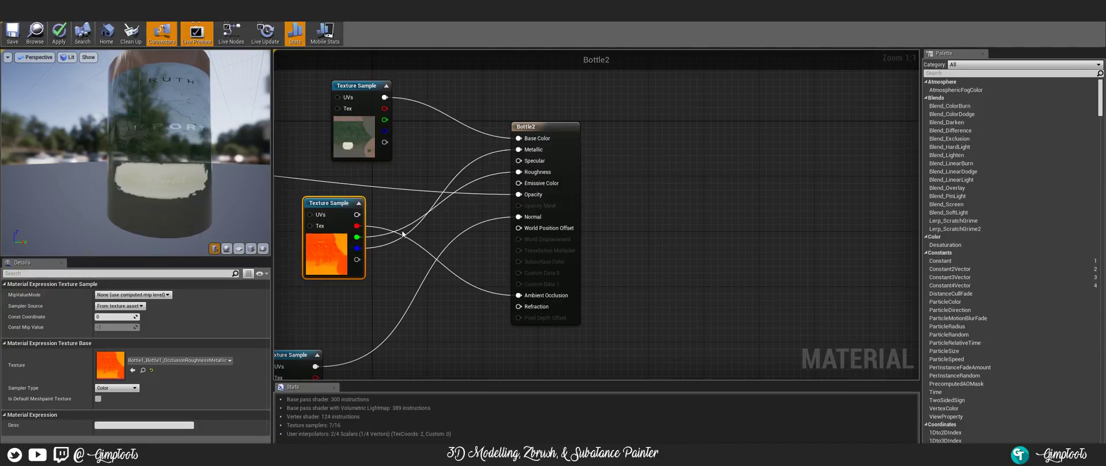
{"action": "right_click_drag", "start_coordinate": [429, 140], "coordinate": [451, 199]}
{"action": "left_click_drag", "start_coordinate": [387, 136], "coordinate": [343, 95]}
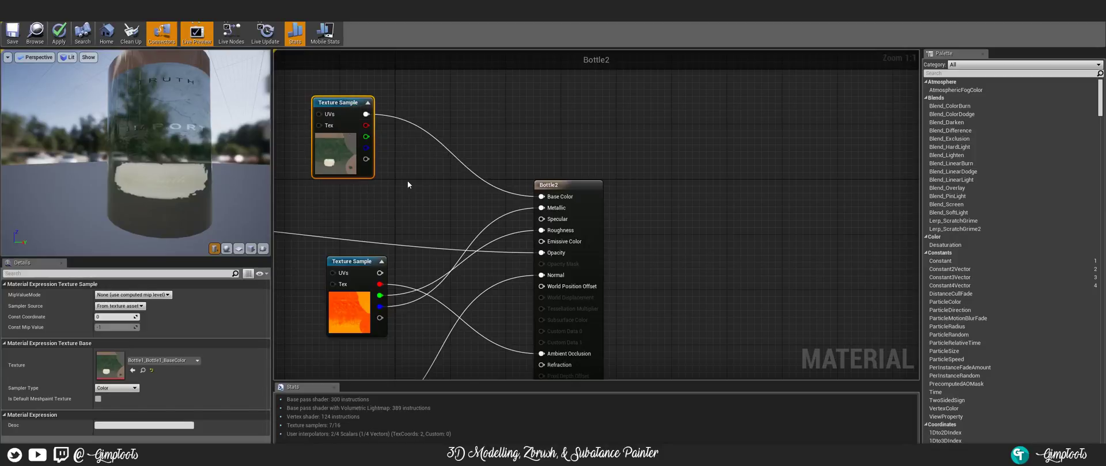
- Add a constant node, connect it to the material's Specular input and set its value to 0.13
{"action": "left_click", "coordinate": [414, 184]}
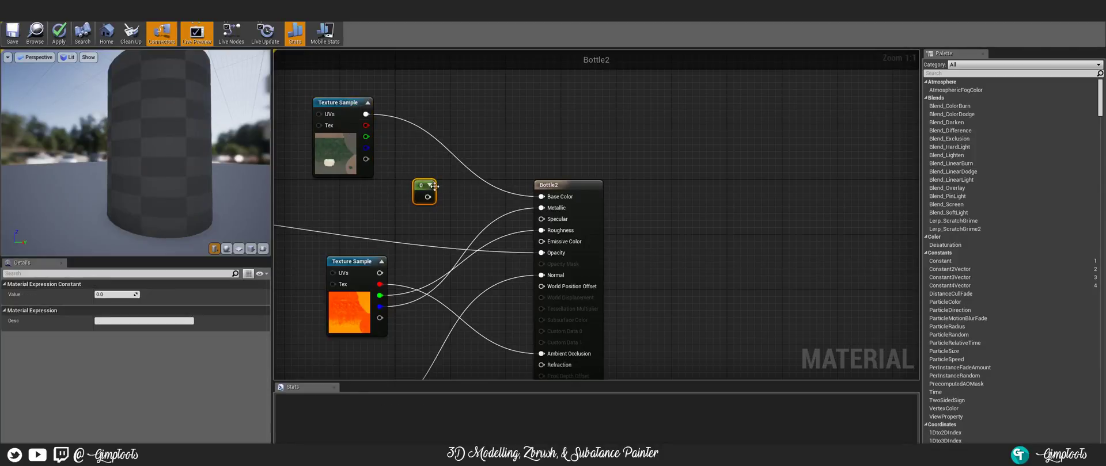
{"action": "left_click_drag", "start_coordinate": [428, 197], "coordinate": [542, 220]}
{"action": "right_click_drag", "start_coordinate": [474, 176], "coordinate": [487, 206]}
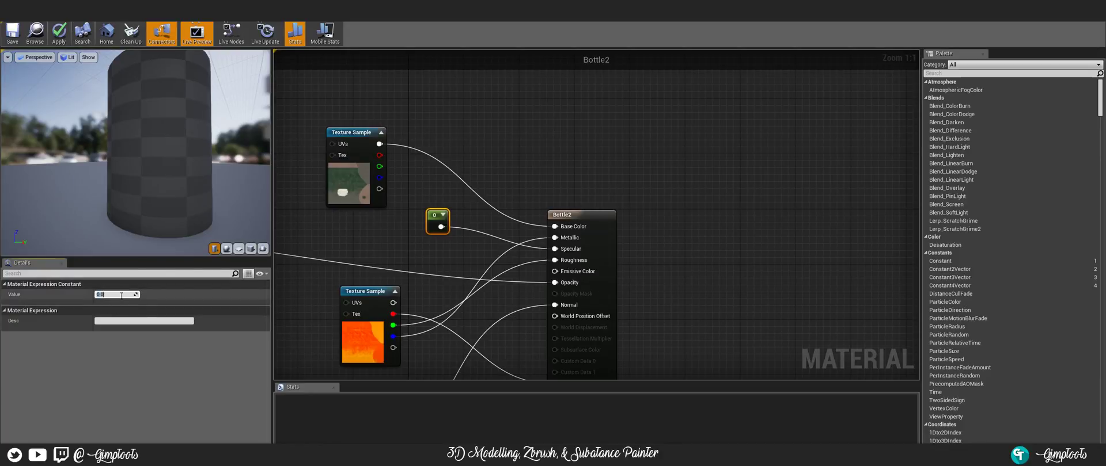
{"action": "type", "text": "0.13"}
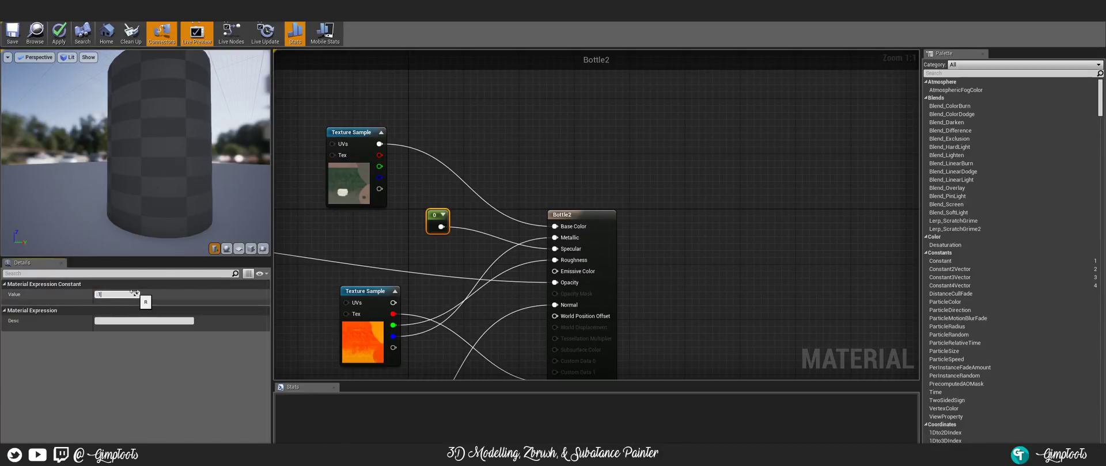
{"action": "key", "text": "Return"}
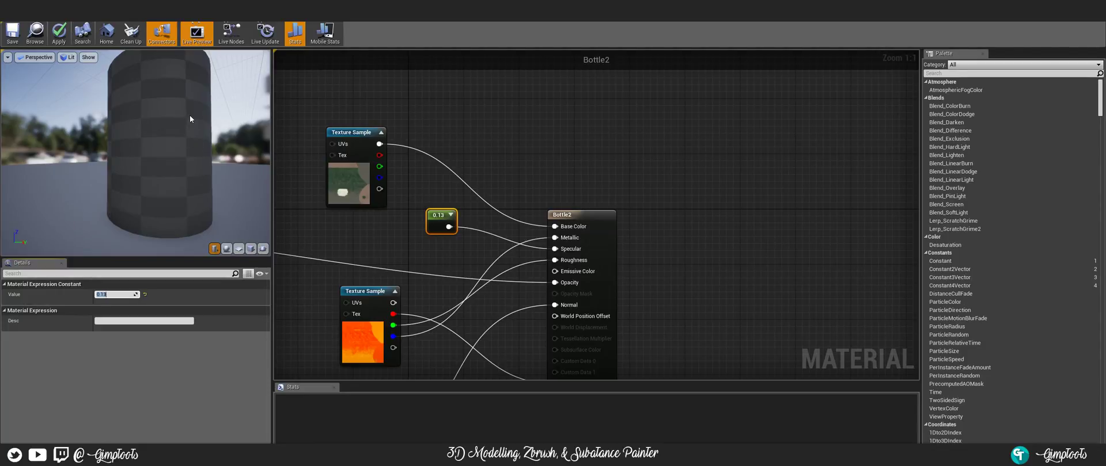
- Check the glass in the previews, apply the Bottle2 material changes and reposition the opacity texture sample above the Fresnel_Function node
{"action": "right_click_drag", "start_coordinate": [433, 183], "coordinate": [528, 161]}
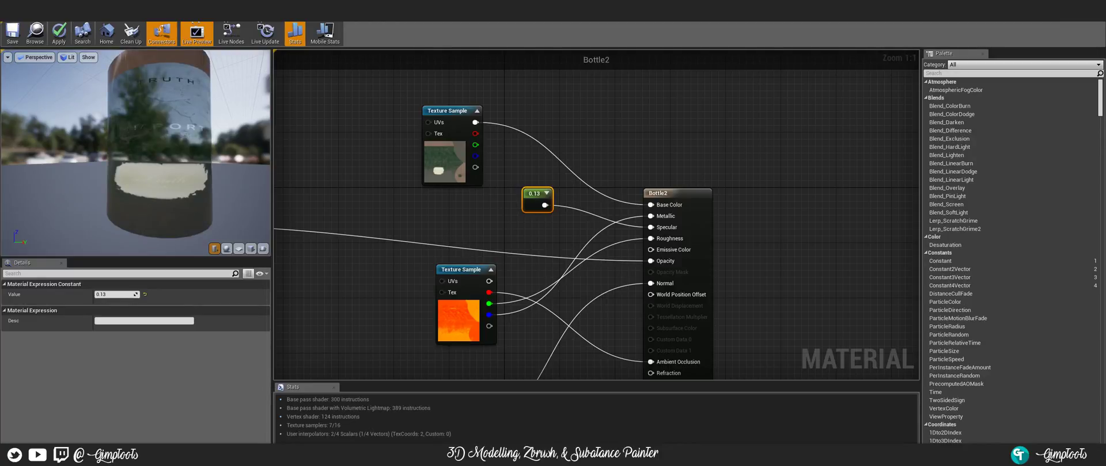
{"action": "right_click_drag", "start_coordinate": [185, 92], "coordinate": [185, 73]}
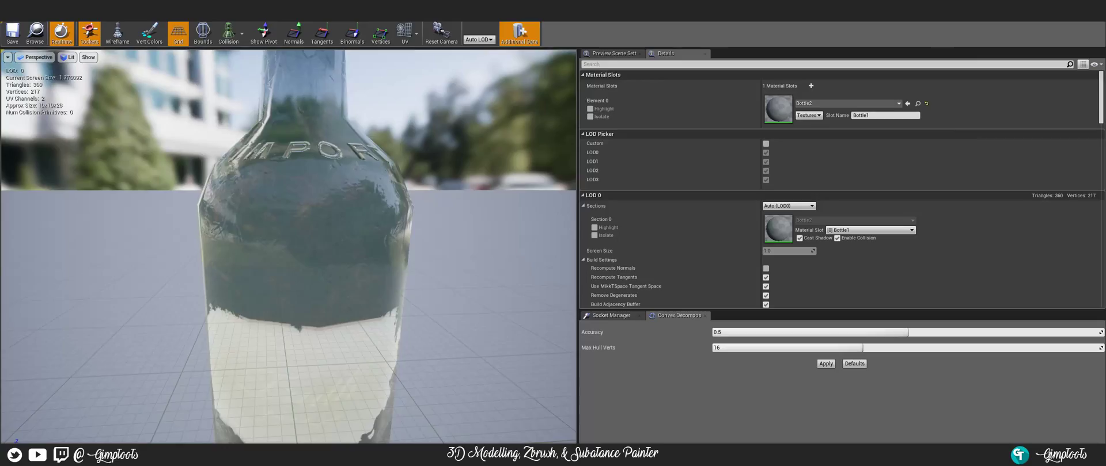
{"action": "left_click_drag", "start_coordinate": [309, 175], "coordinate": [315, 157]}
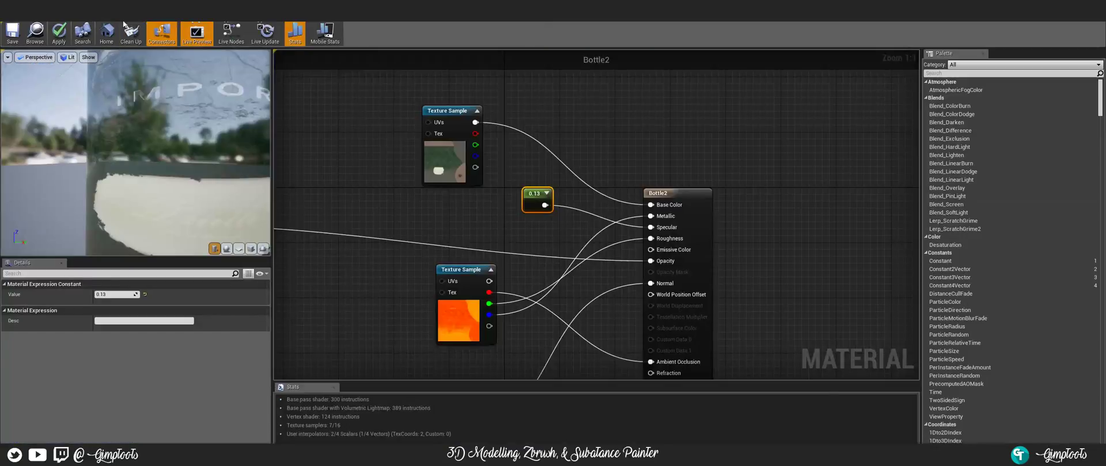
{"action": "left_click", "coordinate": [58, 33]}
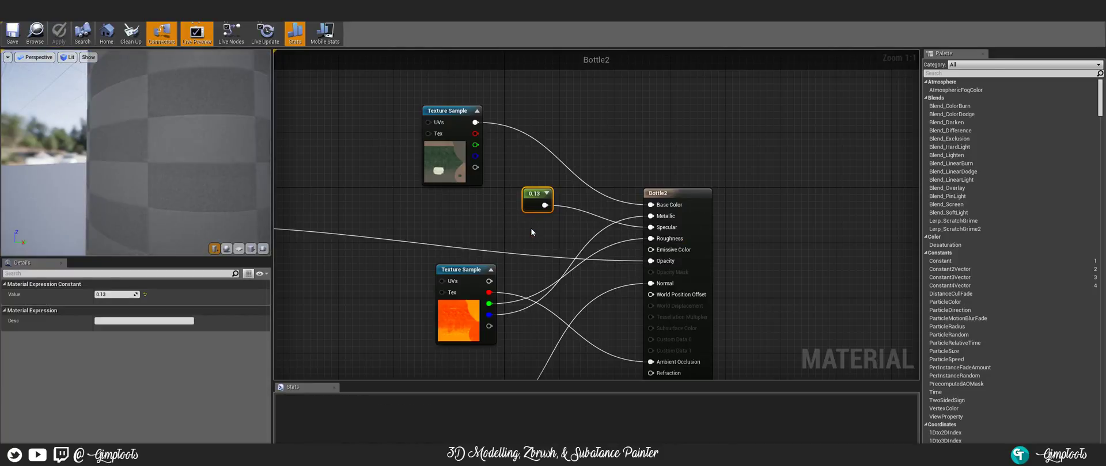
{"action": "left_click_drag", "start_coordinate": [404, 186], "coordinate": [509, 158]}
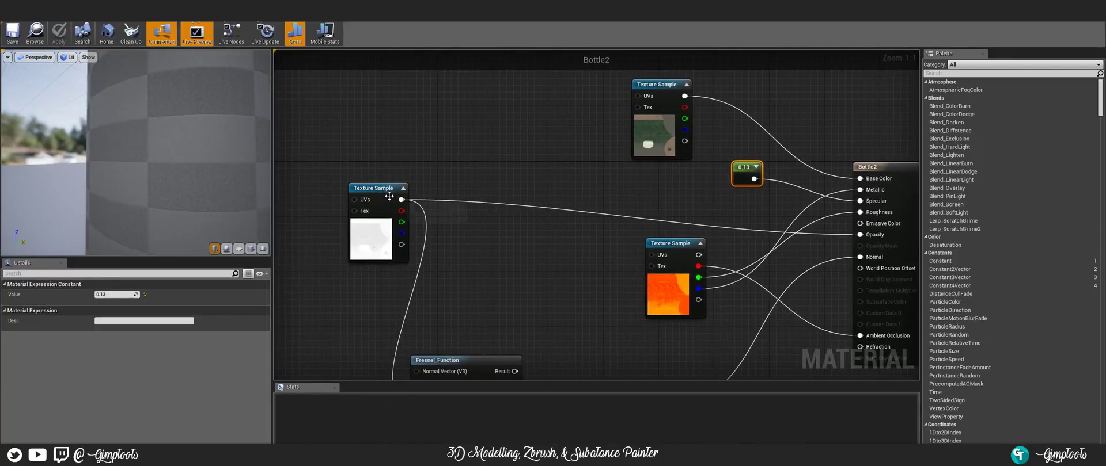
{"action": "left_click_drag", "start_coordinate": [389, 196], "coordinate": [410, 224]}
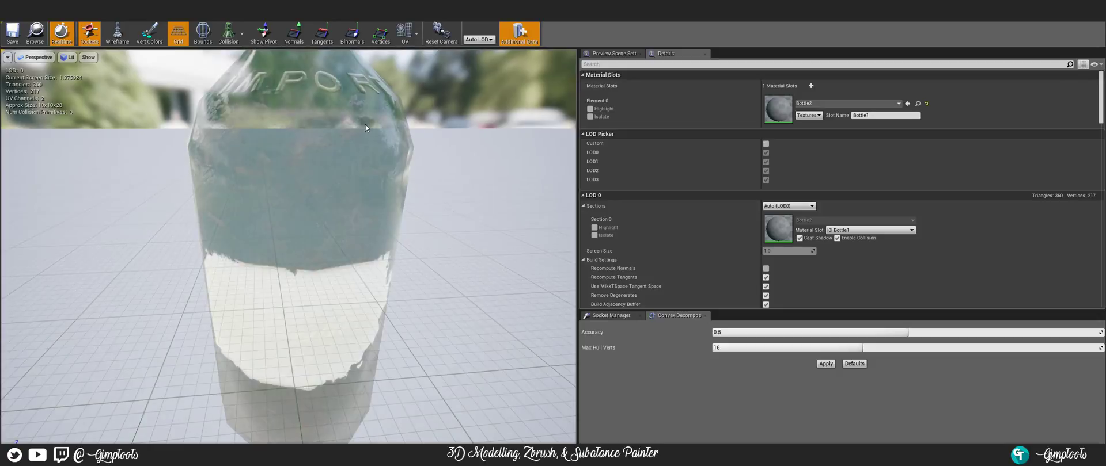
- Examine the glass look of the bottle mesh from different distances and angles against the background
{"action": "right_click_drag", "start_coordinate": [392, 122], "coordinate": [515, 86]}
{"action": "key", "text": "s"}
{"action": "key", "text": "w"}
{"action": "key", "text": "w"}
{"action": "key", "text": "w"}
{"action": "key", "text": "s"}
{"action": "key", "text": "w"}
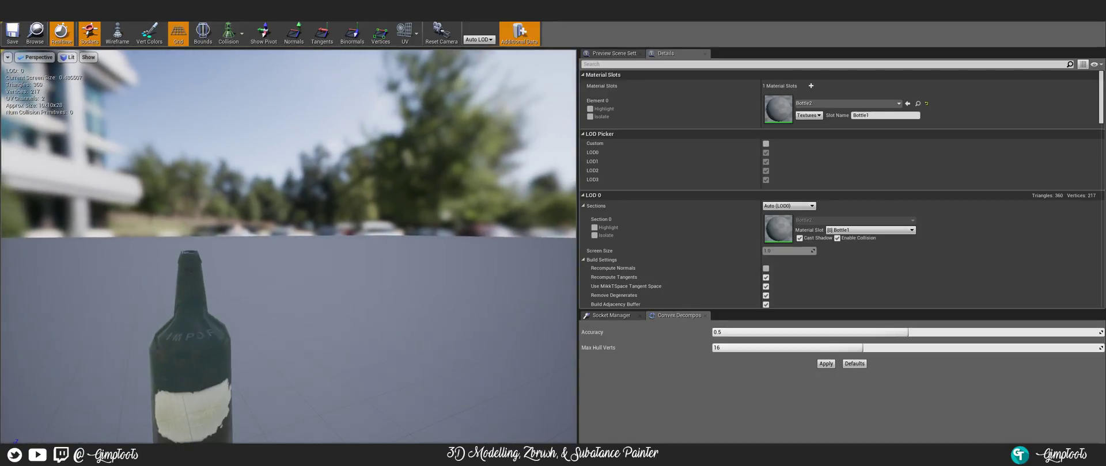
{"action": "middle_click_drag", "start_coordinate": [250, 309], "coordinate": [299, 308]}
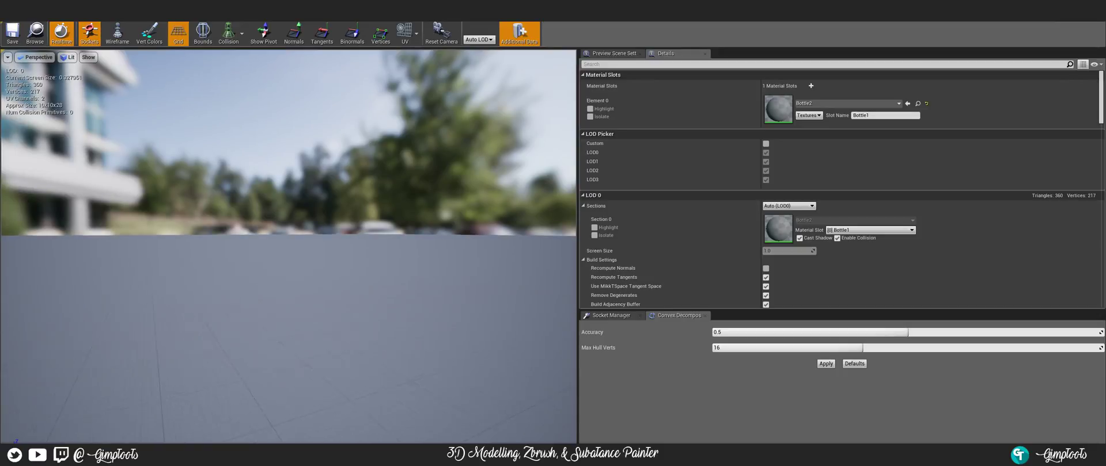
{"action": "middle_click_drag", "start_coordinate": [144, 257], "coordinate": [99, 258]}
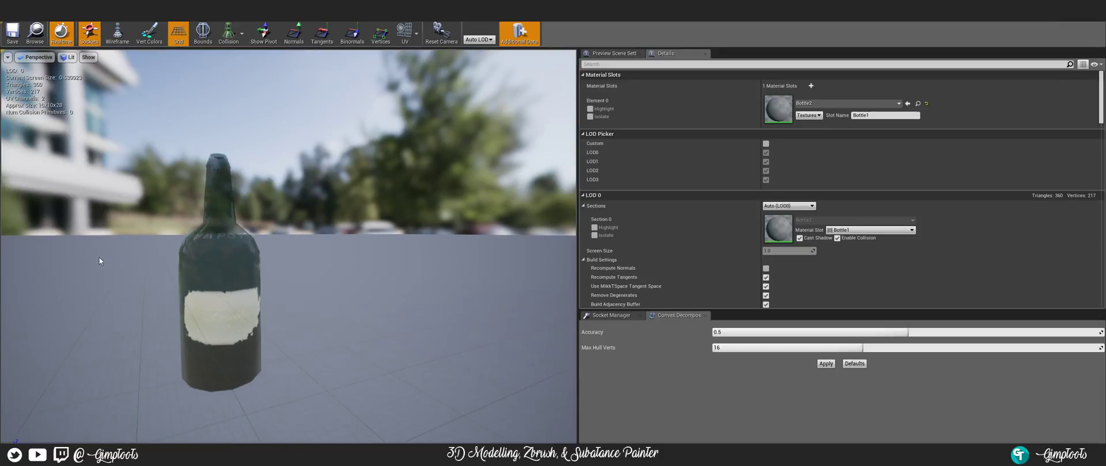
{"action": "scroll", "coordinate": [125, 262], "scroll_direction": "up", "scroll_amount": 1}
{"action": "scroll", "coordinate": [126, 262], "scroll_direction": "down", "scroll_amount": 1}
{"action": "left_click_drag", "start_coordinate": [141, 264], "coordinate": [144, 233]}
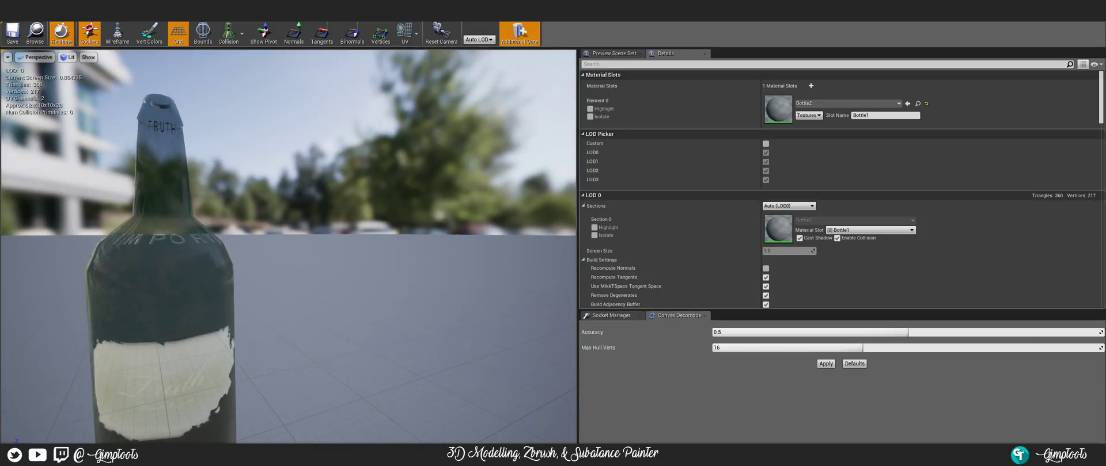
{"action": "right_click_drag", "start_coordinate": [155, 267], "coordinate": [130, 314]}
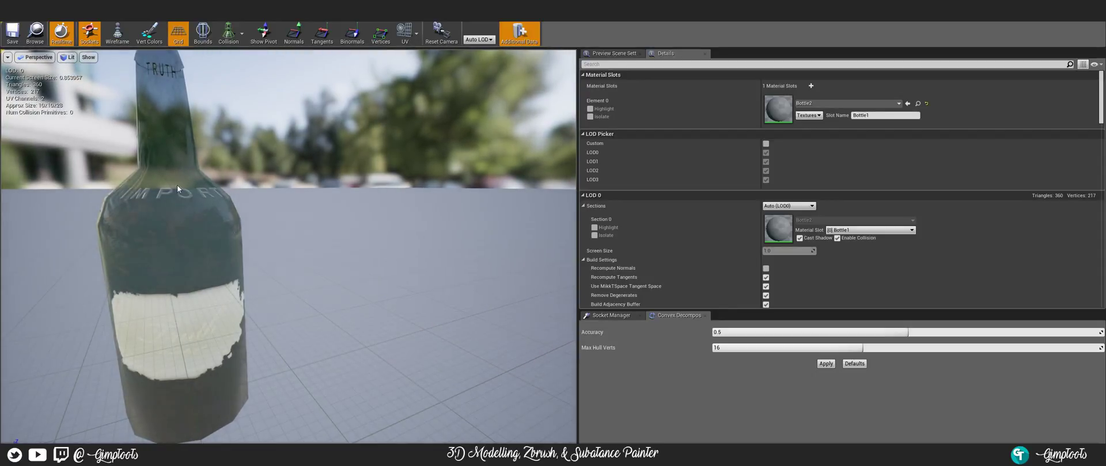
- Return to the Bottle2 material graph and set the constant feeding Specular to 1
{"action": "left_click", "coordinate": [148, 9]}
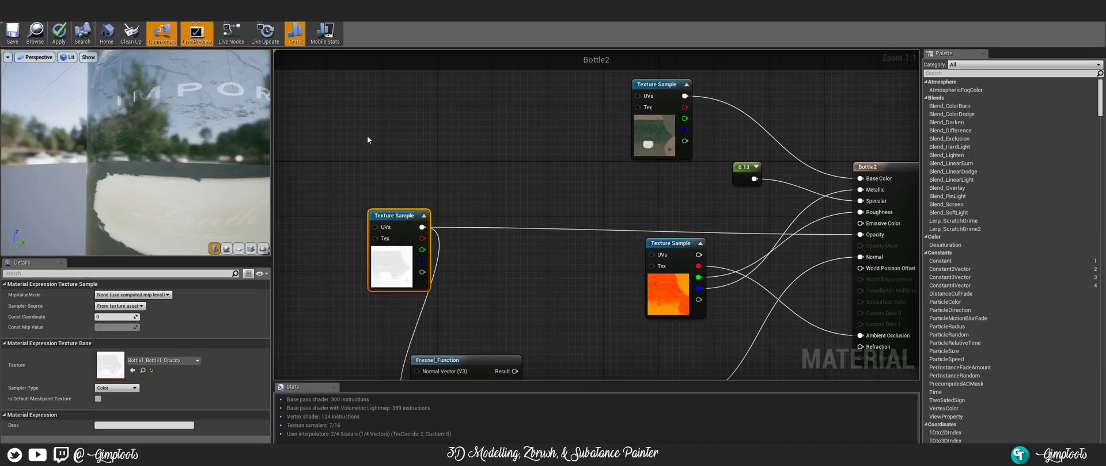
{"action": "right_click_drag", "start_coordinate": [482, 148], "coordinate": [240, 132]}
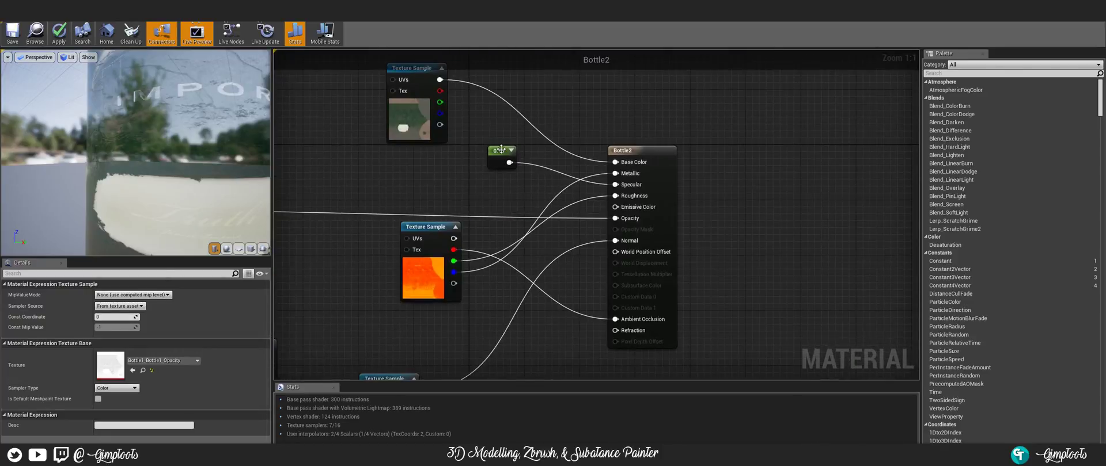
{"action": "left_click", "coordinate": [499, 151]}
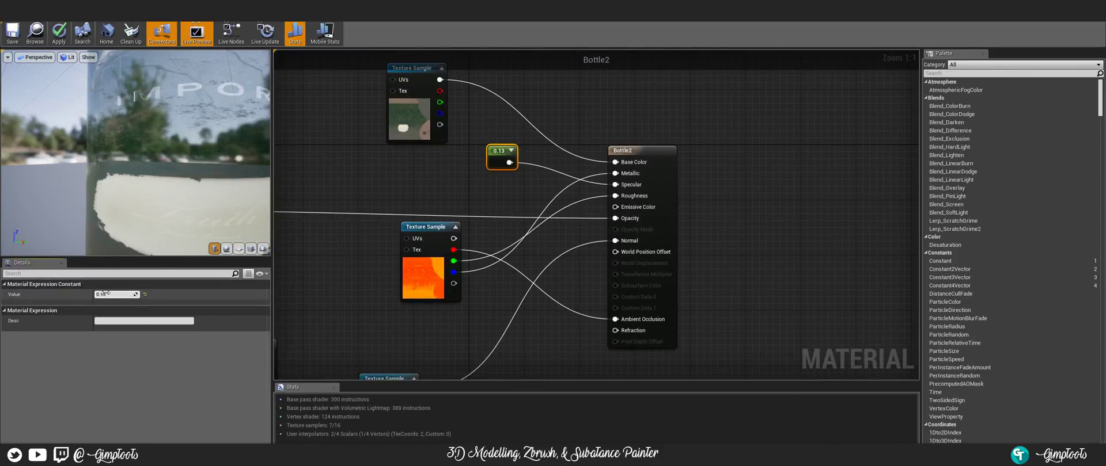
{"action": "type", "text": "1"}
{"action": "key", "text": "Return"}
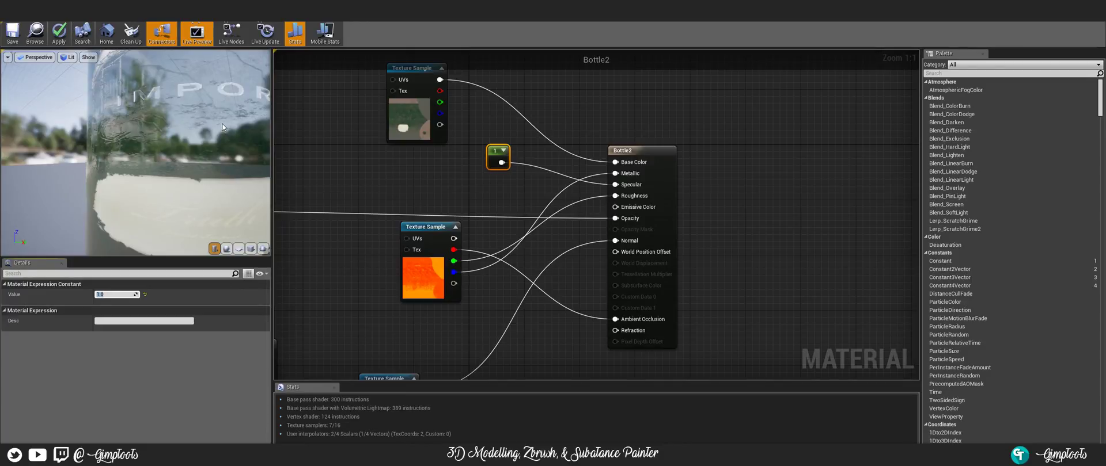
- Apply the Bottle2 material changes and check the glass reflections on the bottle mesh from several sides
{"action": "left_click_drag", "start_coordinate": [172, 117], "coordinate": [167, 167]}
{"action": "left_click_drag", "start_coordinate": [202, 115], "coordinate": [206, 122]}
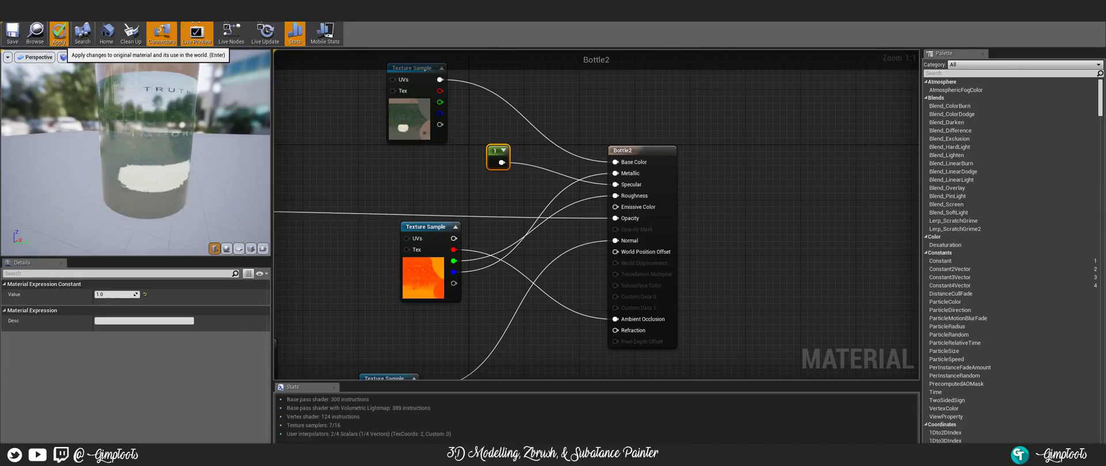
{"action": "left_click", "coordinate": [59, 33]}
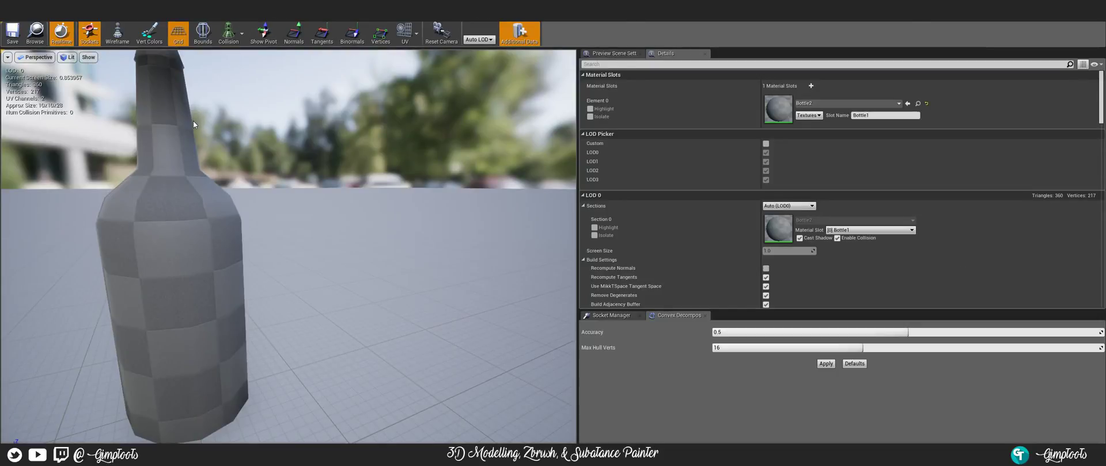
{"action": "left_click_drag", "start_coordinate": [202, 206], "coordinate": [270, 209]}
{"action": "mouse_move", "coordinate": [201, 210]}
{"action": "right_mouse_down"}
{"action": "mouse_move", "coordinate": [202, 251]}
{"action": "mouse_move", "coordinate": [200, 197]}
{"action": "right_mouse_up"}
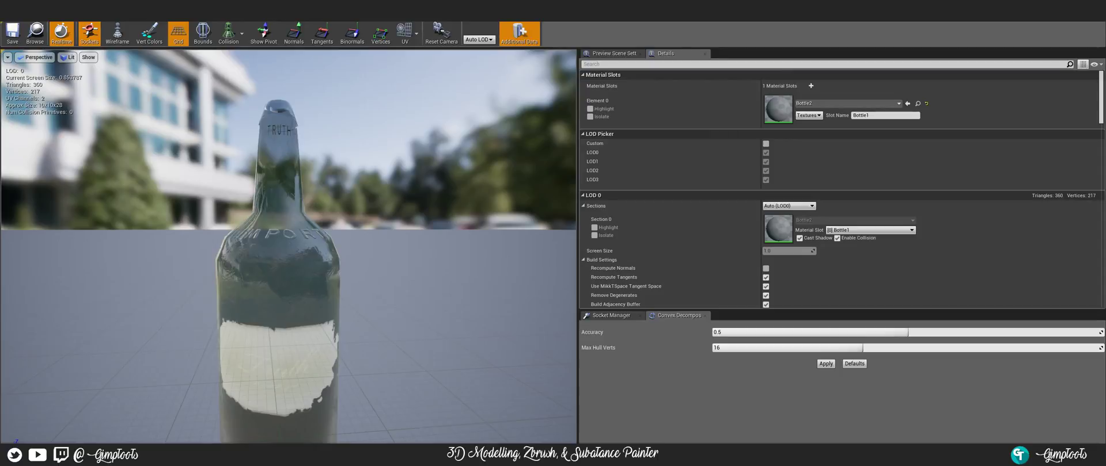
{"action": "right_click_drag", "start_coordinate": [288, 248], "coordinate": [314, 251]}
{"action": "left_click_drag", "start_coordinate": [314, 250], "coordinate": [281, 247]}
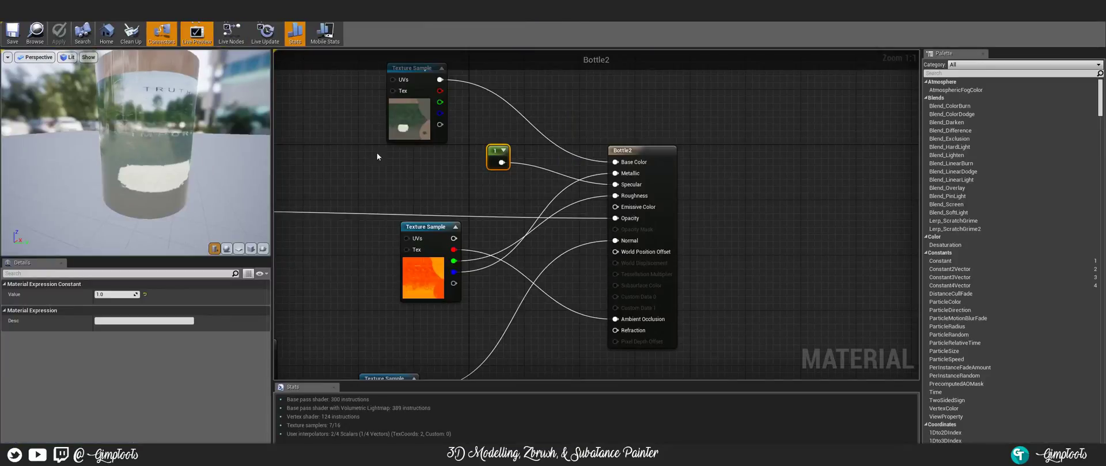
- Add a Constant3Vector node to the Bottle2 graph and place it above the Fresnel_Function node
{"action": "right_click_drag", "start_coordinate": [368, 300], "coordinate": [474, 186]}
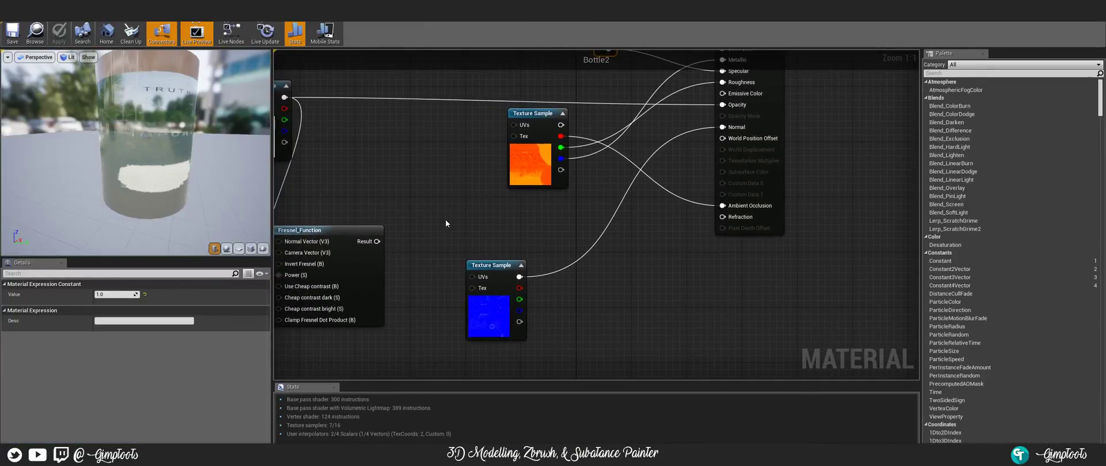
{"action": "key", "text": "3"}
{"action": "left_click", "coordinate": [443, 220]}
{"action": "left_click_drag", "start_coordinate": [475, 225], "coordinate": [614, 289]}
{"action": "right_click_drag", "start_coordinate": [651, 256], "coordinate": [585, 244]}
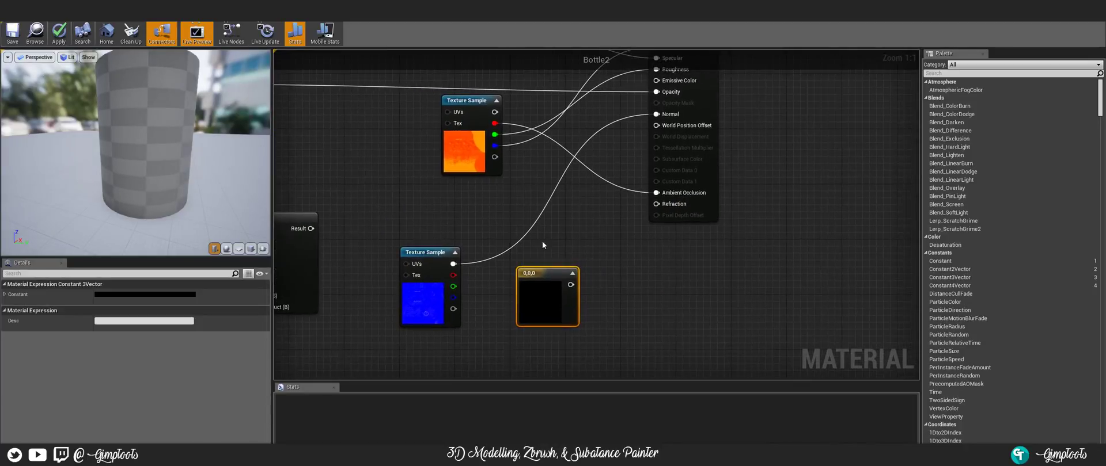
{"action": "left_click_drag", "start_coordinate": [554, 271], "coordinate": [541, 284]}
{"action": "right_click_drag", "start_coordinate": [562, 242], "coordinate": [611, 240]}
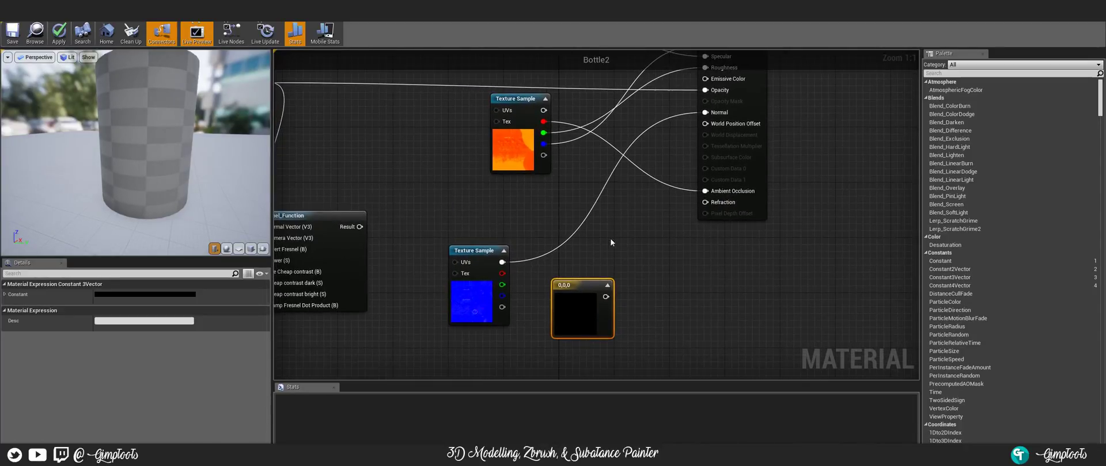
{"action": "left_click_drag", "start_coordinate": [334, 215], "coordinate": [372, 212]}
{"action": "left_click", "coordinate": [581, 288]}
{"action": "left_click_drag", "start_coordinate": [582, 288], "coordinate": [395, 151]}
{"action": "left_click_drag", "start_coordinate": [370, 211], "coordinate": [367, 218]}
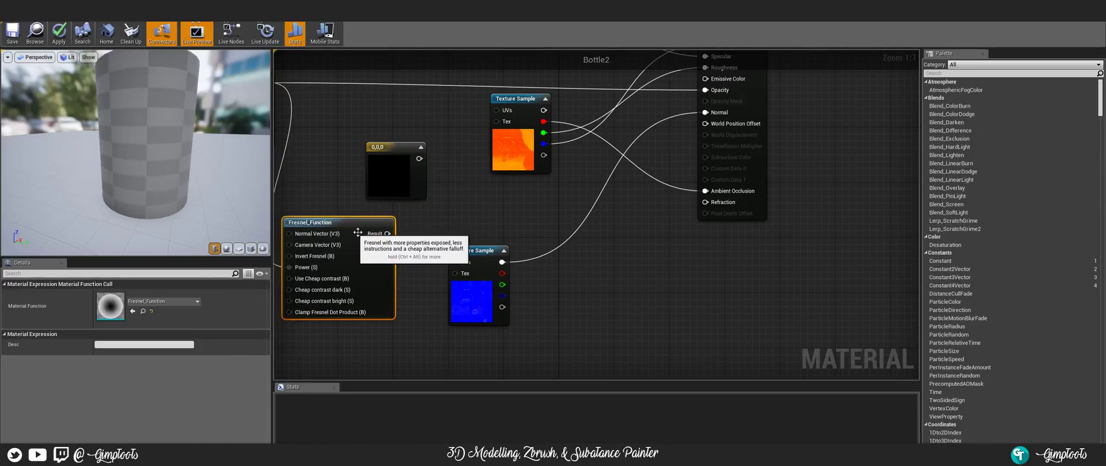
- Set the Constant3Vector color to a dark green with R 0.018359, G 0.0625 and B 0.023661
{"action": "left_click", "coordinate": [403, 153]}
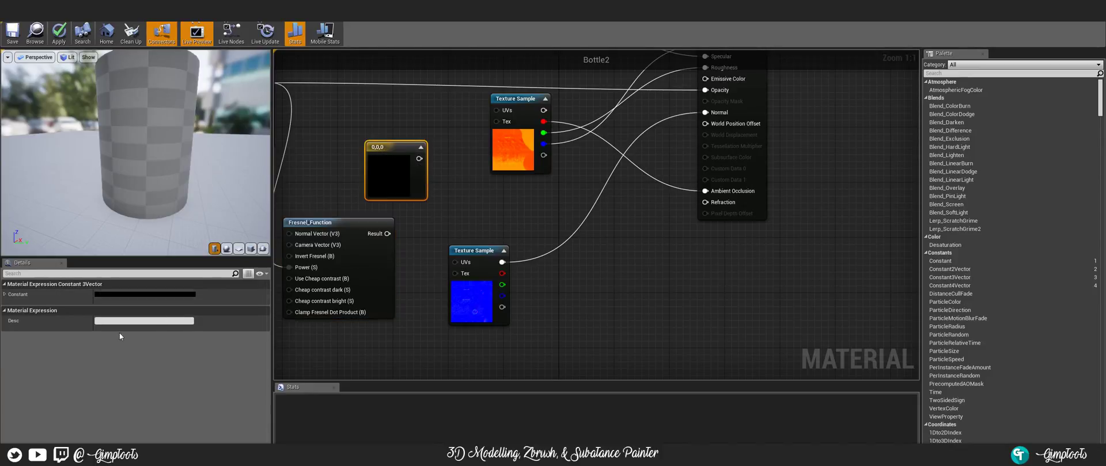
{"action": "left_click", "coordinate": [117, 295]}
{"action": "left_click", "coordinate": [154, 331]}
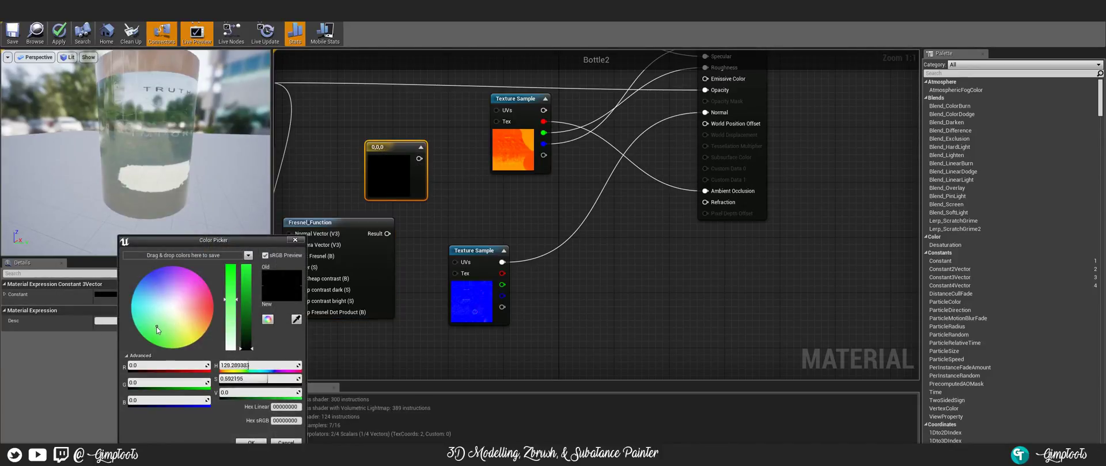
{"action": "mouse_move", "coordinate": [247, 347]}
{"action": "left_mouse_down"}
{"action": "mouse_move", "coordinate": [247, 326]}
{"action": "mouse_move", "coordinate": [246, 345]}
{"action": "left_mouse_up"}
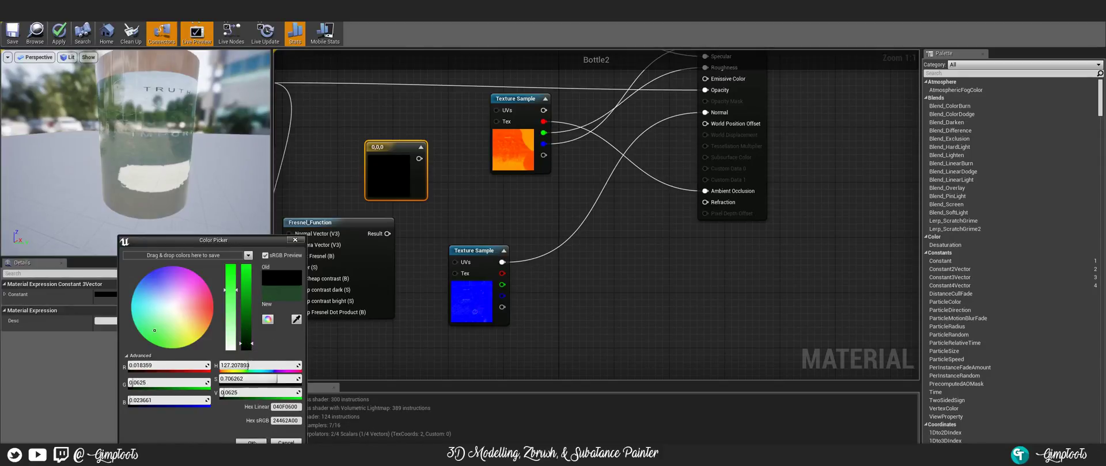
{"action": "left_click", "coordinate": [251, 442]}
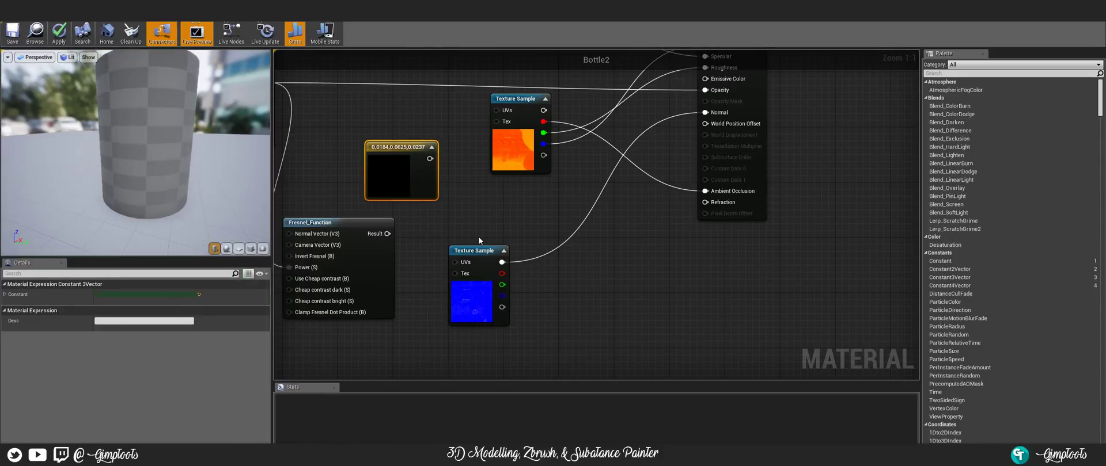
- Add a Multiply node combining the green color constant (A) with the Fresnel_Function result (B) and connect its output to Refraction
{"action": "left_click", "coordinate": [465, 194]}
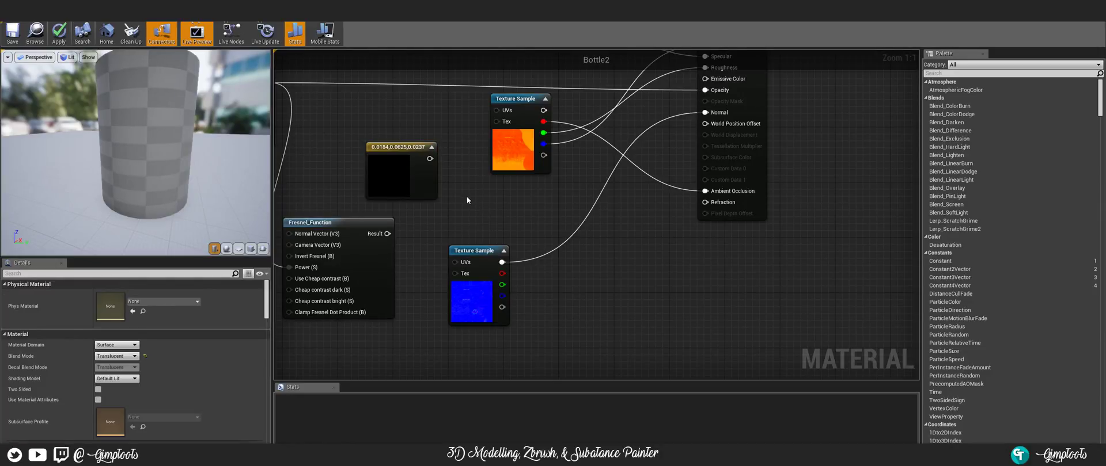
{"action": "left_click", "coordinate": [459, 211]}
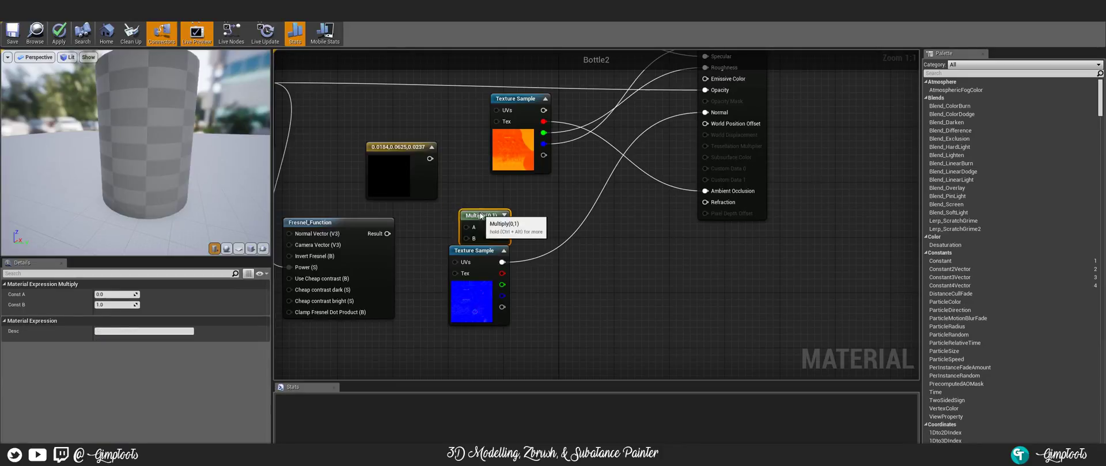
{"action": "left_click_drag", "start_coordinate": [480, 216], "coordinate": [469, 196]}
{"action": "left_click_drag", "start_coordinate": [429, 158], "coordinate": [454, 208]}
{"action": "left_click_drag", "start_coordinate": [386, 234], "coordinate": [706, 202]}
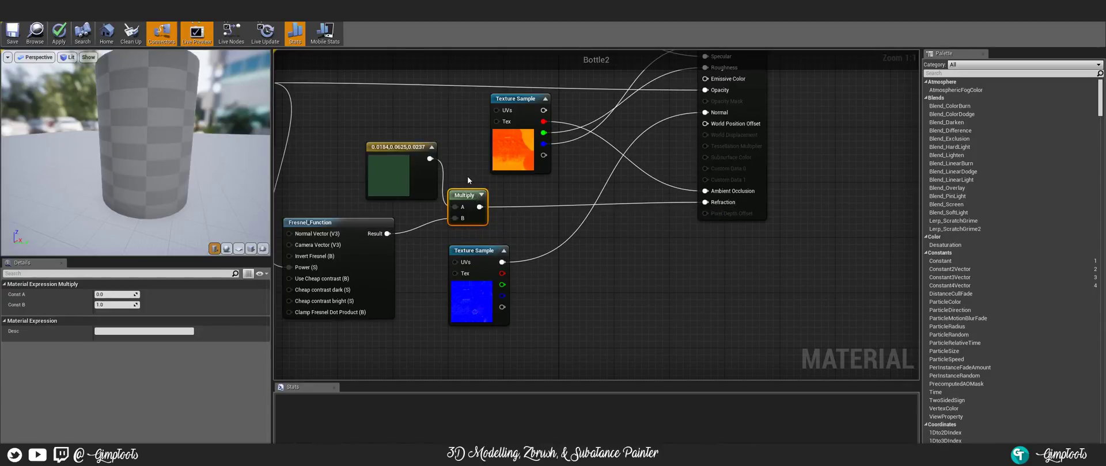
- Move the normal and occlusion/roughness/metallic Texture Sample nodes closer to the Bottle2 output node and check the material preview
{"action": "right_click_drag", "start_coordinate": [410, 107], "coordinate": [495, 118]}
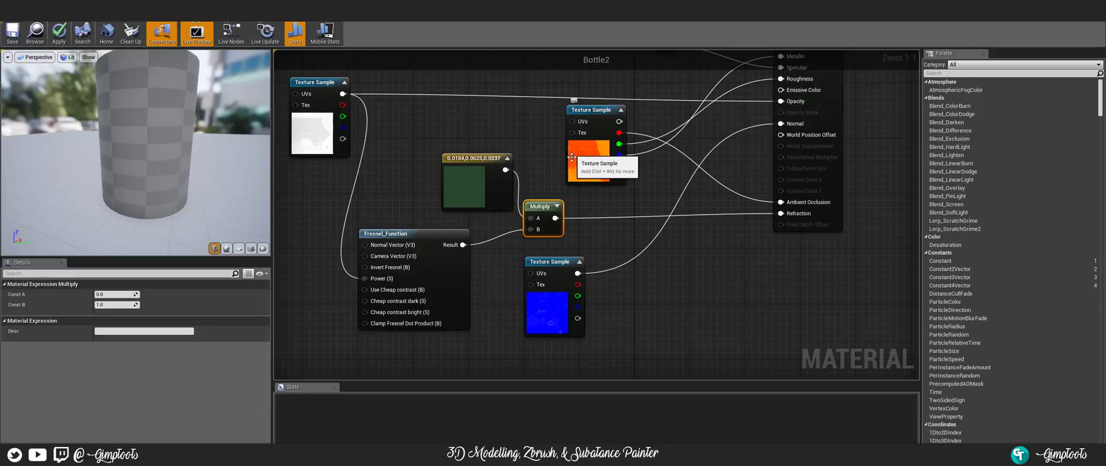
{"action": "left_click_drag", "start_coordinate": [547, 273], "coordinate": [668, 252]}
{"action": "right_click_drag", "start_coordinate": [600, 217], "coordinate": [609, 256]}
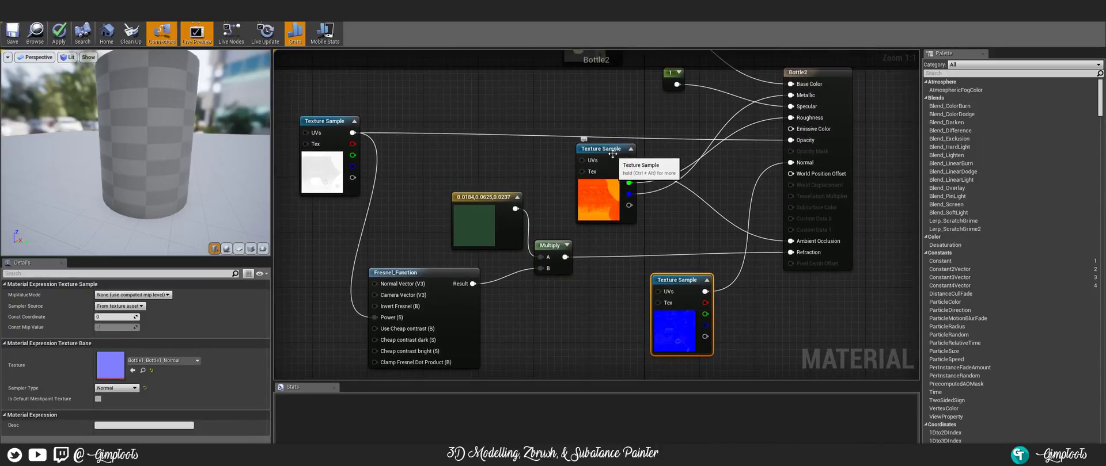
{"action": "left_click_drag", "start_coordinate": [620, 154], "coordinate": [691, 152]}
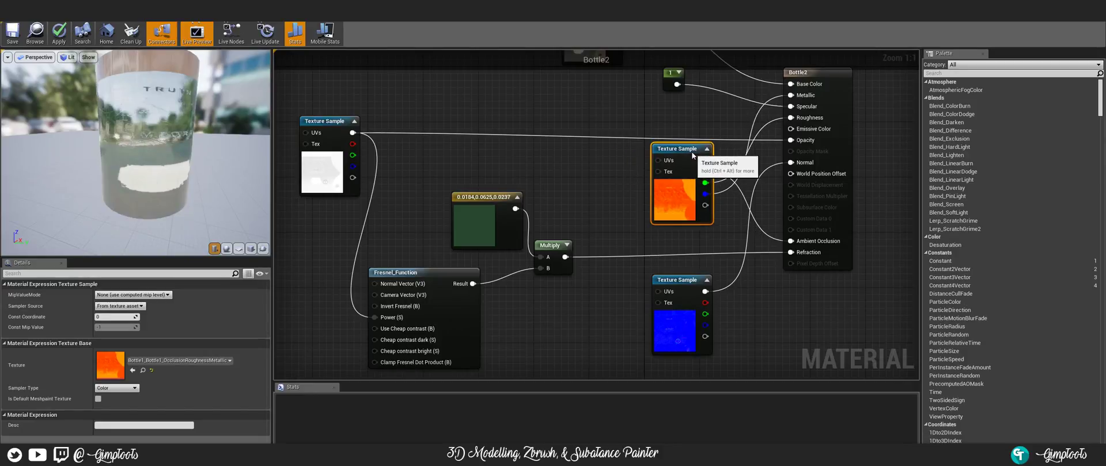
{"action": "mouse_move", "coordinate": [160, 131]}
{"action": "right_mouse_down"}
{"action": "mouse_move", "coordinate": [160, 91]}
{"action": "mouse_move", "coordinate": [160, 140]}
{"action": "mouse_move", "coordinate": [160, 108]}
{"action": "mouse_move", "coordinate": [160, 124]}
{"action": "right_mouse_up"}
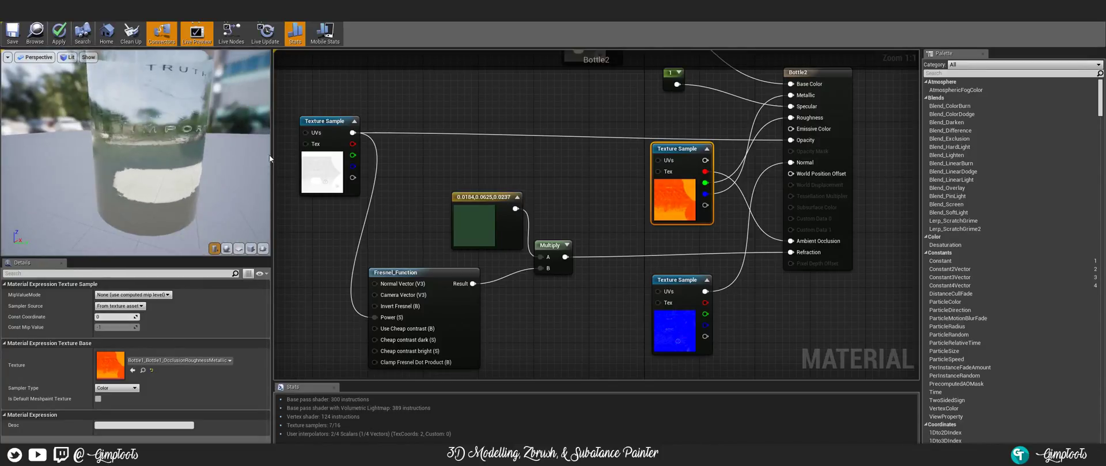
- Darken the green Constant3Vector color to 0.00918, 0.0313, 0.0118
{"action": "left_click", "coordinate": [484, 223]}
{"action": "left_click", "coordinate": [136, 294]}
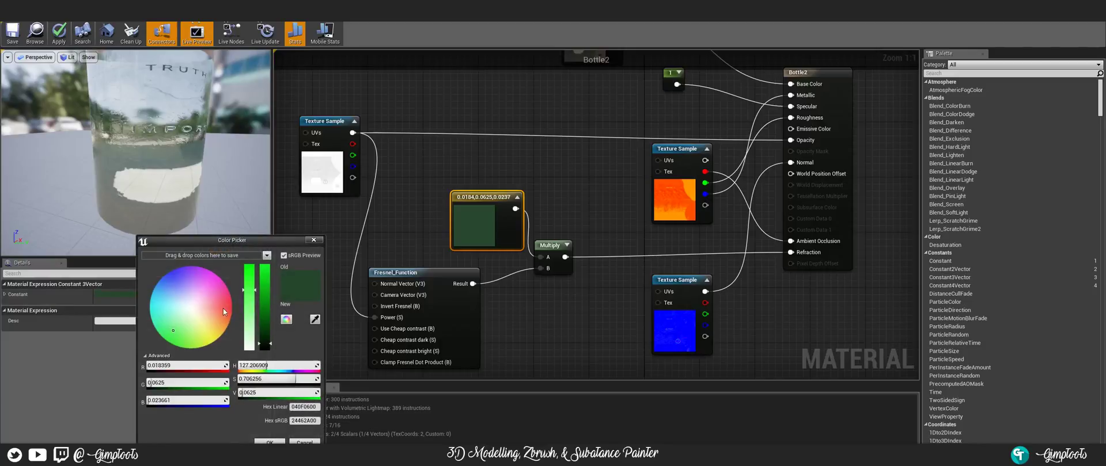
{"action": "left_click_drag", "start_coordinate": [268, 345], "coordinate": [268, 347]}
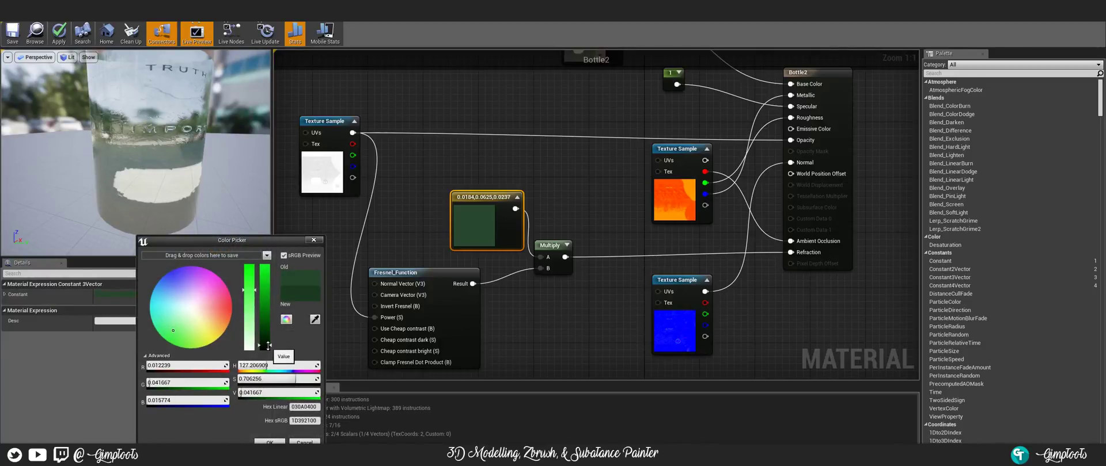
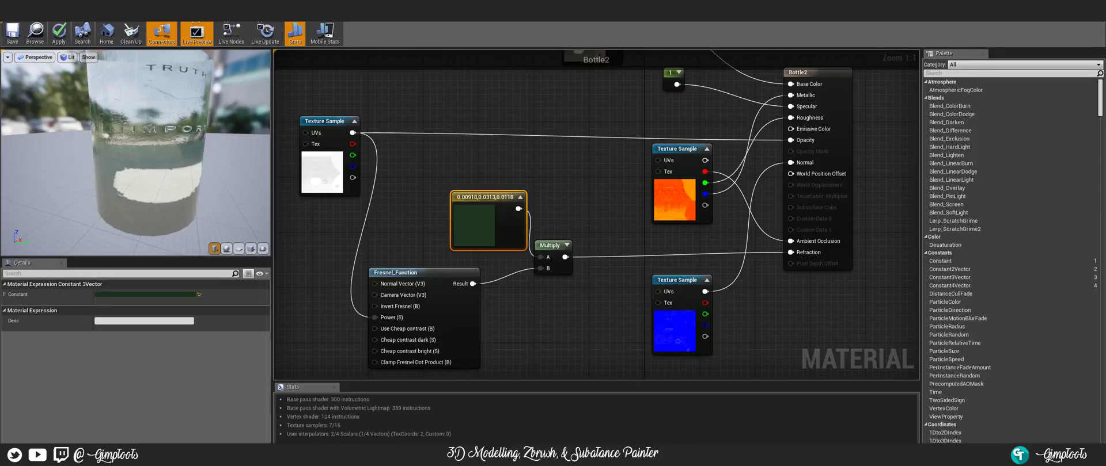
- Add a Constant node beside the Fresnel_Function node
{"action": "right_click", "coordinate": [481, 157]}
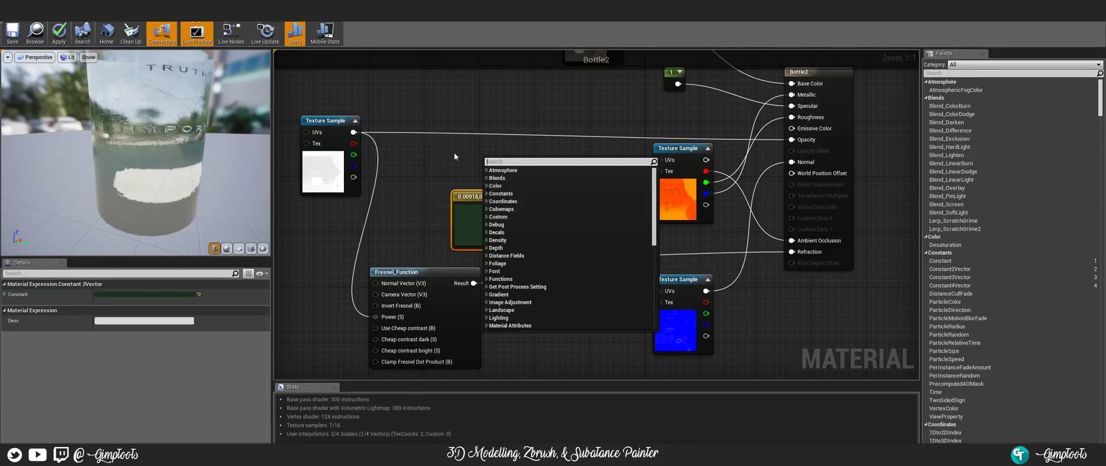
{"action": "right_click_drag", "start_coordinate": [413, 153], "coordinate": [506, 126]}
{"action": "right_click_drag", "start_coordinate": [386, 219], "coordinate": [370, 165]}
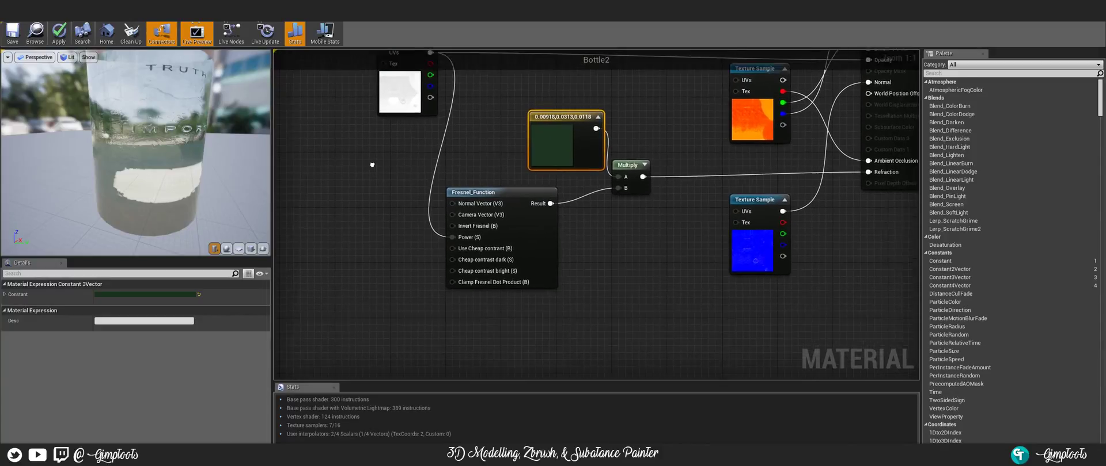
{"action": "key", "text": "1"}
{"action": "left_click", "coordinate": [353, 196]}
{"action": "right_click_drag", "start_coordinate": [381, 182], "coordinate": [391, 218]}
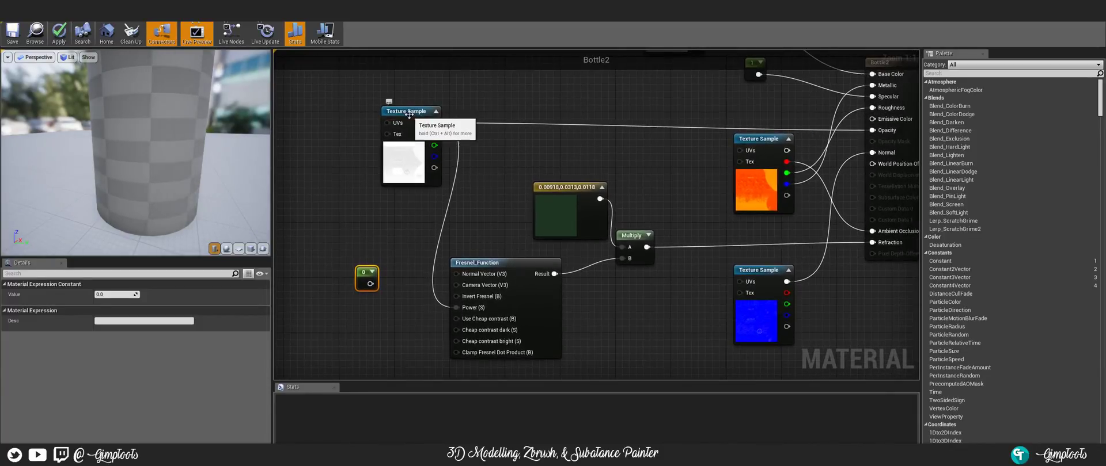
- Move the opacity Texture Sample away from the Fresnel nodes and expand the preview of the constant feeding Specular
{"action": "left_click_drag", "start_coordinate": [406, 110], "coordinate": [344, 90]}
{"action": "right_click_drag", "start_coordinate": [545, 178], "coordinate": [490, 227]}
{"action": "left_click", "coordinate": [666, 144]}
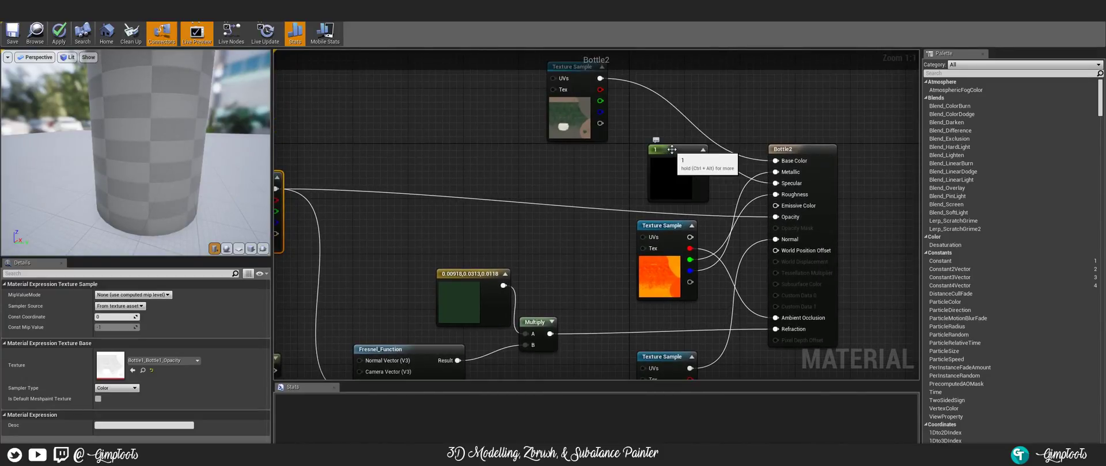
{"action": "left_click", "coordinate": [653, 144]}
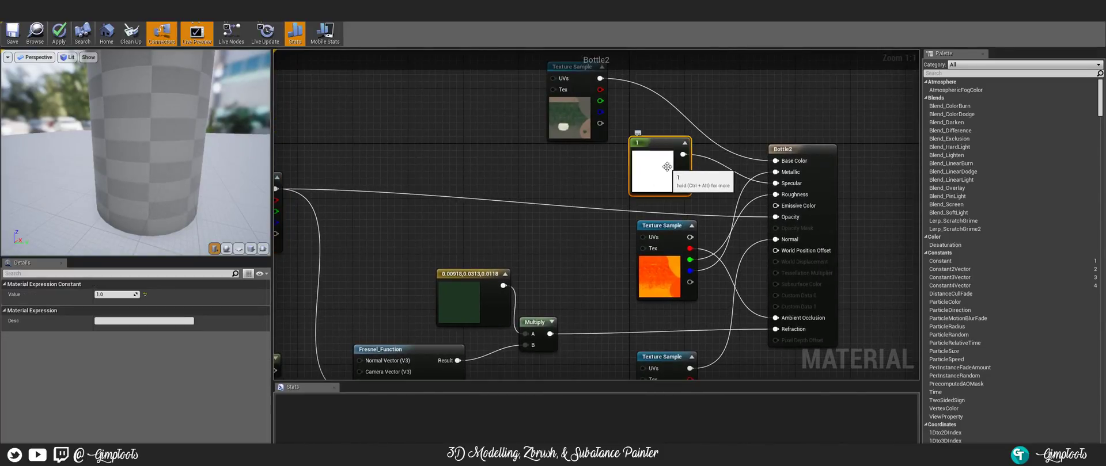
{"action": "right_click_drag", "start_coordinate": [495, 177], "coordinate": [621, 154]}
{"action": "right_click_drag", "start_coordinate": [381, 303], "coordinate": [453, 259]}
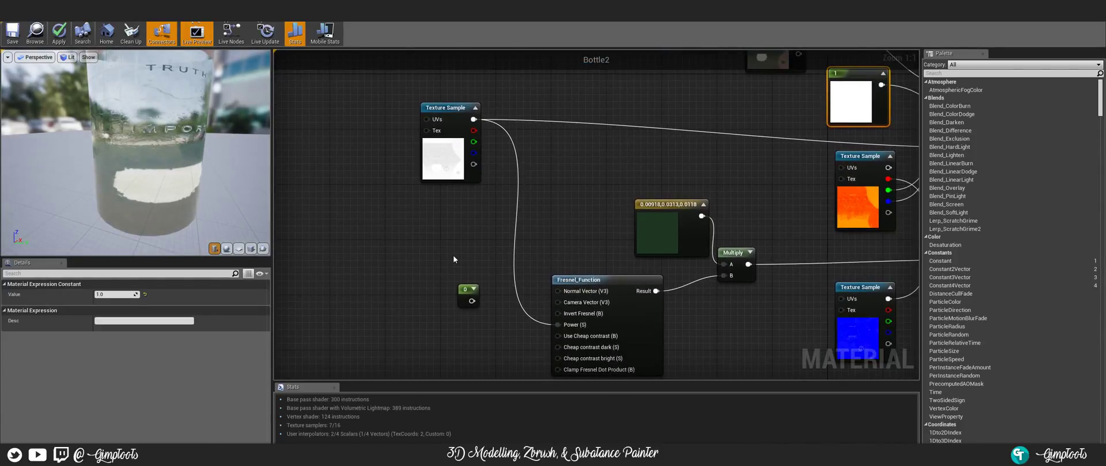
- Set the new constant beside Fresnel_Function to 1.5 and connect it to the Power input in place of the opacity texture
{"action": "left_click", "coordinate": [473, 288]}
{"action": "left_click_drag", "start_coordinate": [482, 289], "coordinate": [441, 286]}
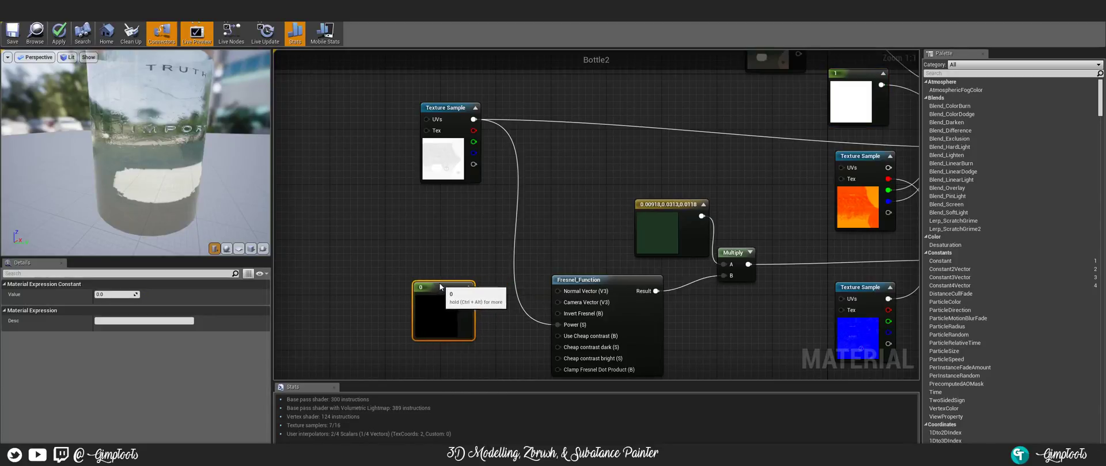
{"action": "right_click_drag", "start_coordinate": [441, 286], "coordinate": [449, 261]}
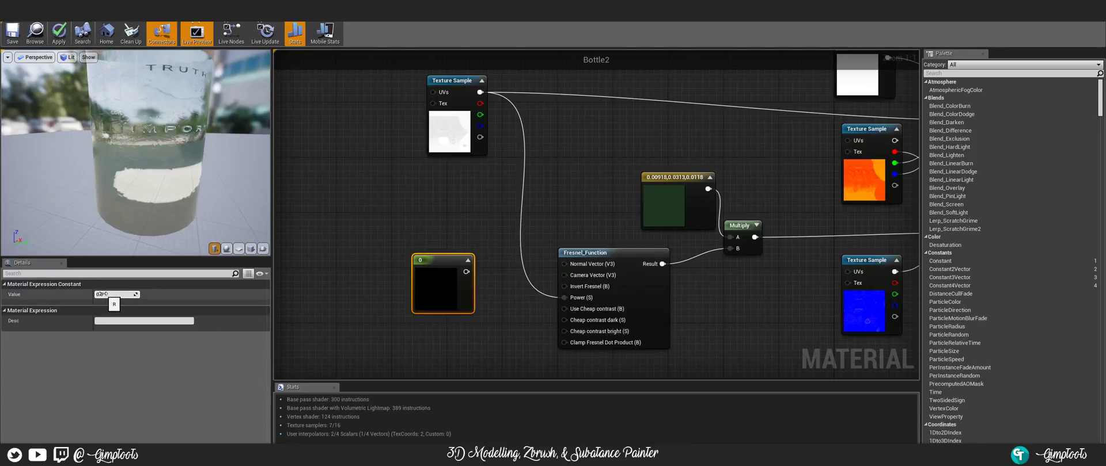
{"action": "left_click", "coordinate": [105, 294]}
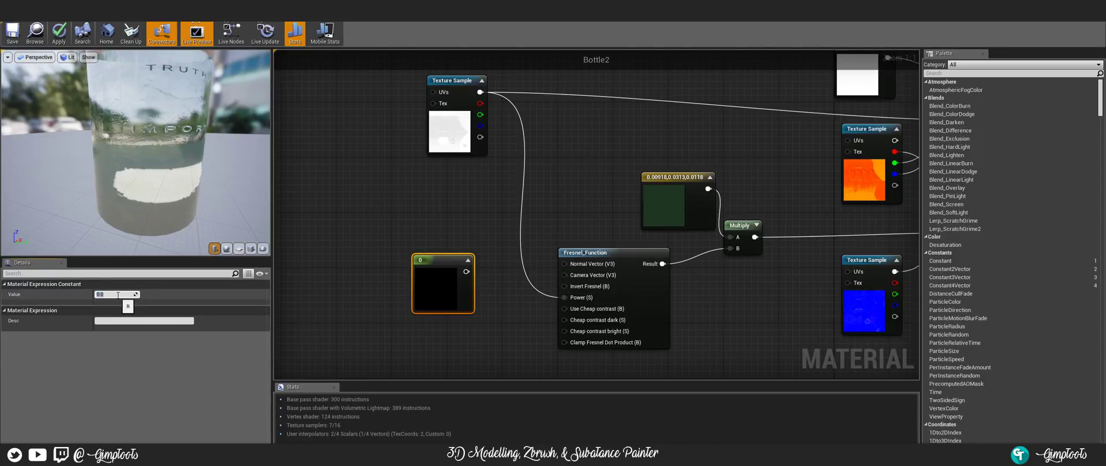
{"action": "type", "text": "1.5"}
{"action": "key", "text": "Return"}
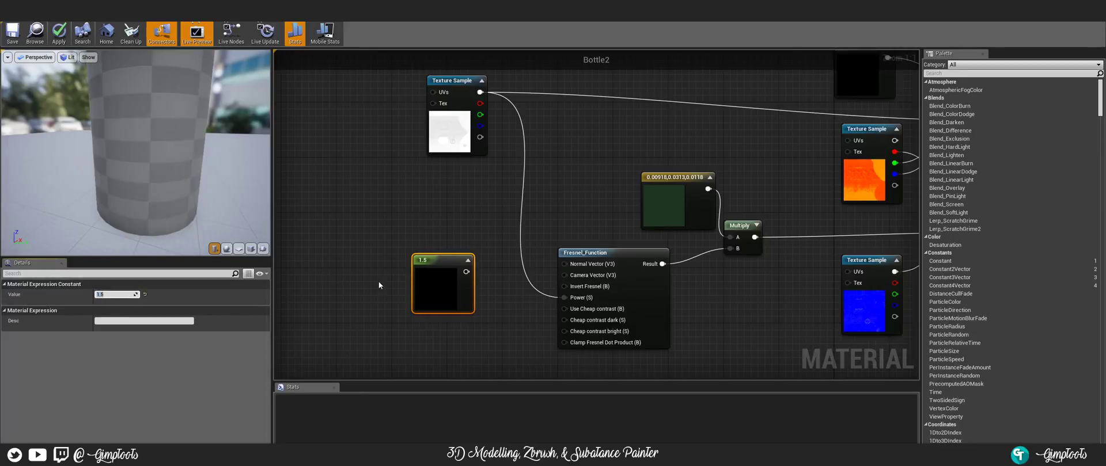
{"action": "left_click_drag", "start_coordinate": [466, 272], "coordinate": [565, 298]}
- Move the opacity Texture Sample close to the Bottle2 output node, above the green color constant
{"action": "left_click_drag", "start_coordinate": [563, 200], "coordinate": [439, 260]}
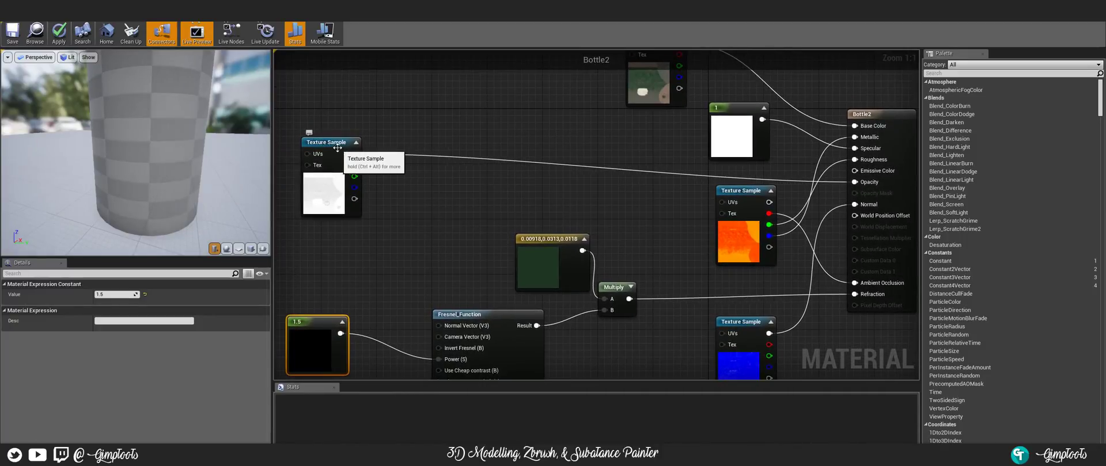
{"action": "left_click_drag", "start_coordinate": [342, 144], "coordinate": [662, 146]}
{"action": "right_click_drag", "start_coordinate": [592, 124], "coordinate": [577, 80]}
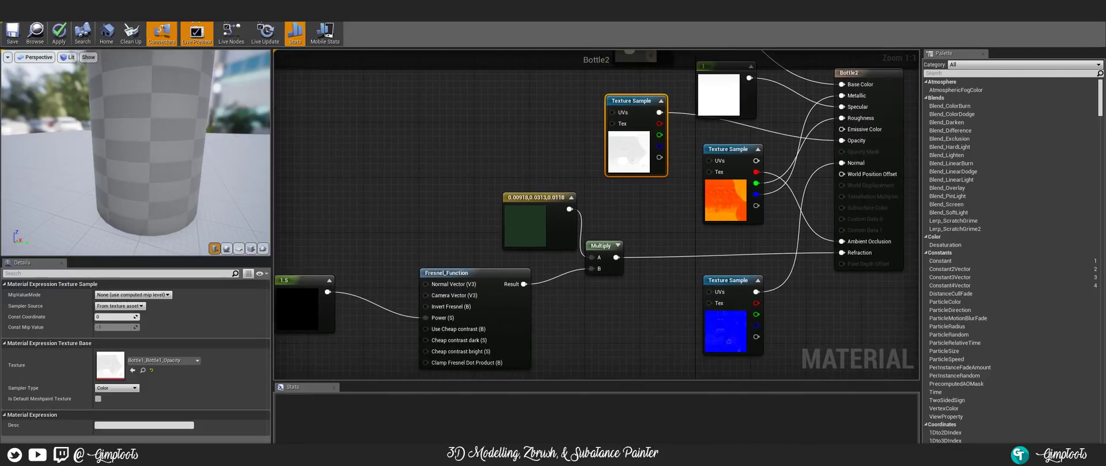
{"action": "right_click_drag", "start_coordinate": [476, 161], "coordinate": [513, 138]}
{"action": "right_click_drag", "start_coordinate": [430, 152], "coordinate": [461, 130]}
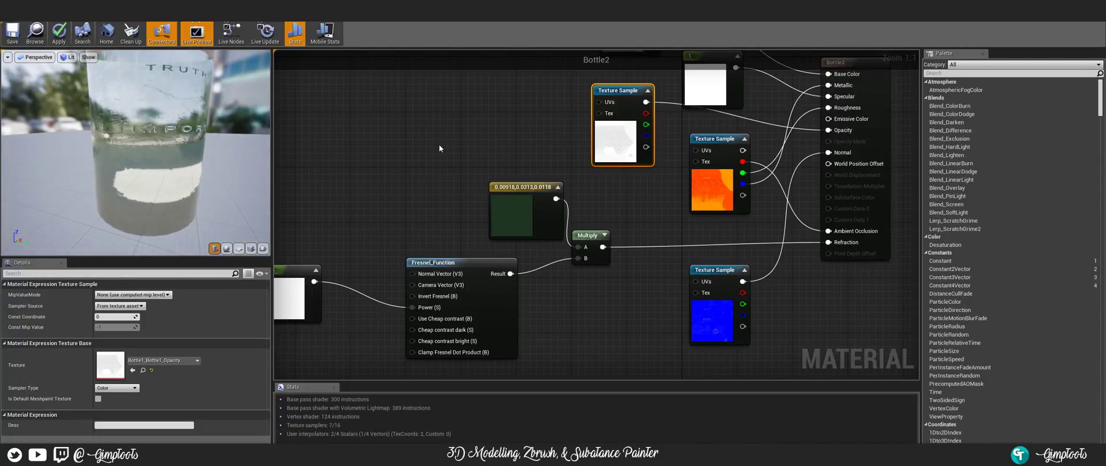
- Examine the glass and refraction on the preview cylinder from several distances and angles
{"action": "right_click_drag", "start_coordinate": [185, 97], "coordinate": [181, 138]}
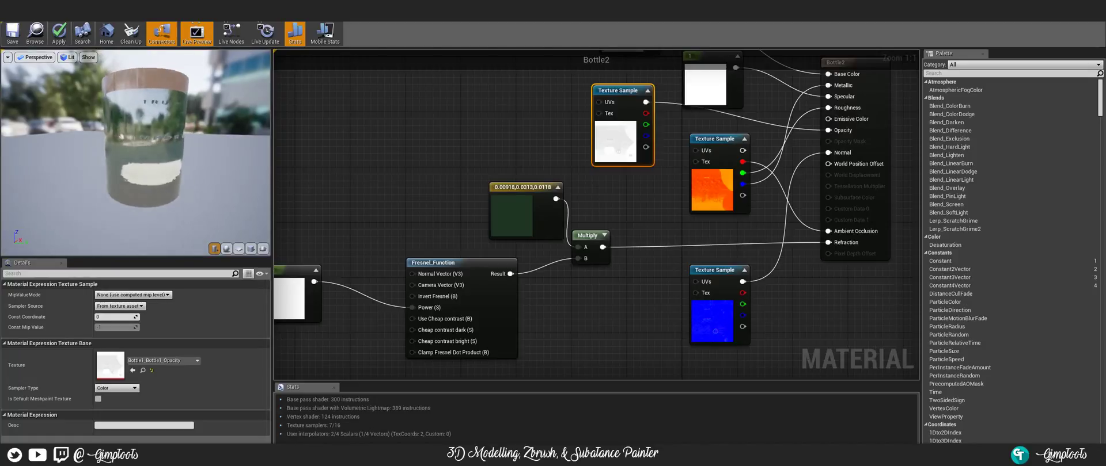
{"action": "left_click_drag", "start_coordinate": [180, 138], "coordinate": [190, 136]}
{"action": "right_click_drag", "start_coordinate": [190, 135], "coordinate": [186, 77]}
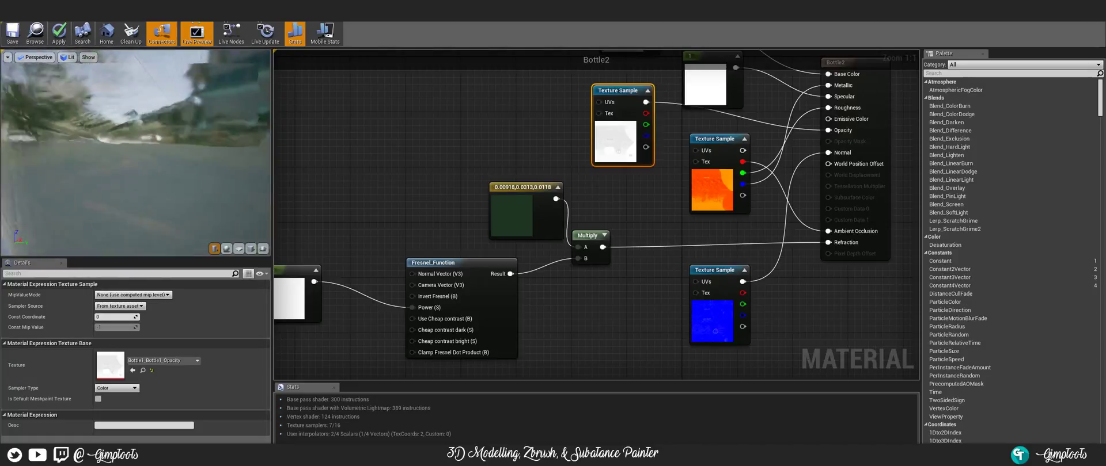
{"action": "left_click_drag", "start_coordinate": [186, 78], "coordinate": [233, 87]}
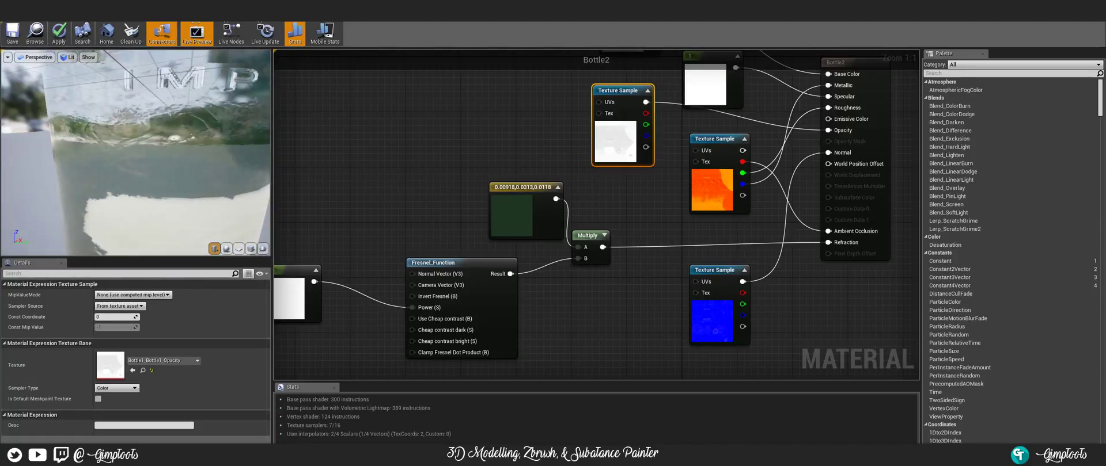
{"action": "right_click_drag", "start_coordinate": [186, 127], "coordinate": [184, 147]}
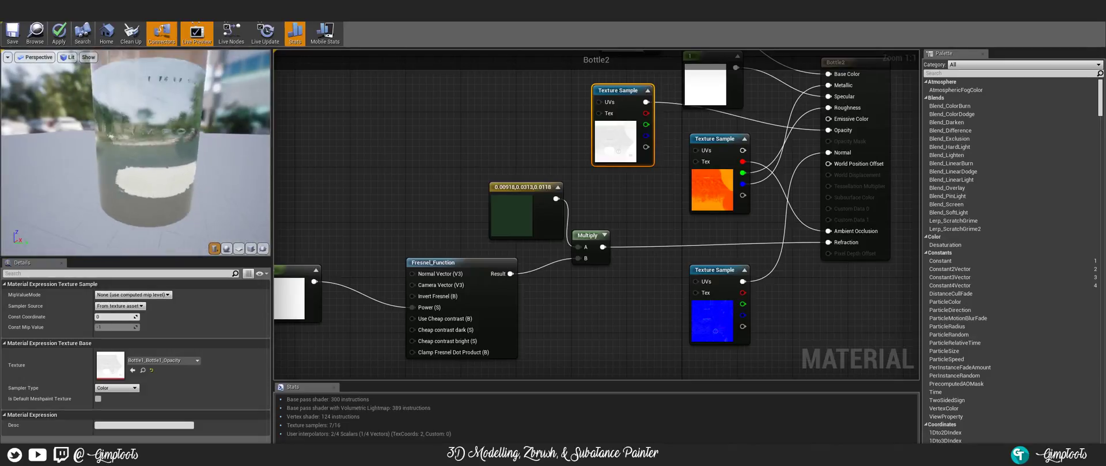
{"action": "left_click_drag", "start_coordinate": [185, 147], "coordinate": [161, 146]}
{"action": "right_click_drag", "start_coordinate": [162, 145], "coordinate": [154, 162]}
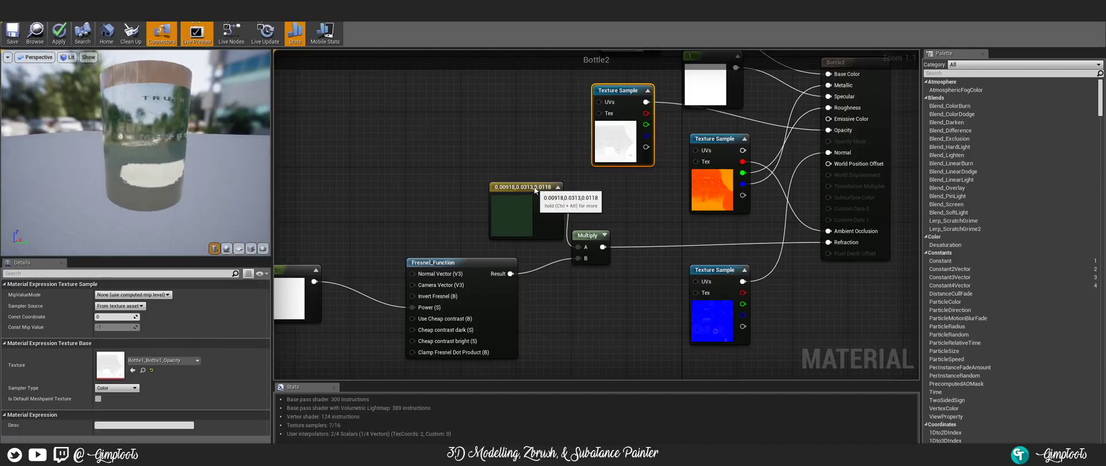
- Add a Lerp node below Multiply, make room around it, and connect the green color constant to its A input
{"action": "left_click_drag", "start_coordinate": [532, 184], "coordinate": [455, 157]}
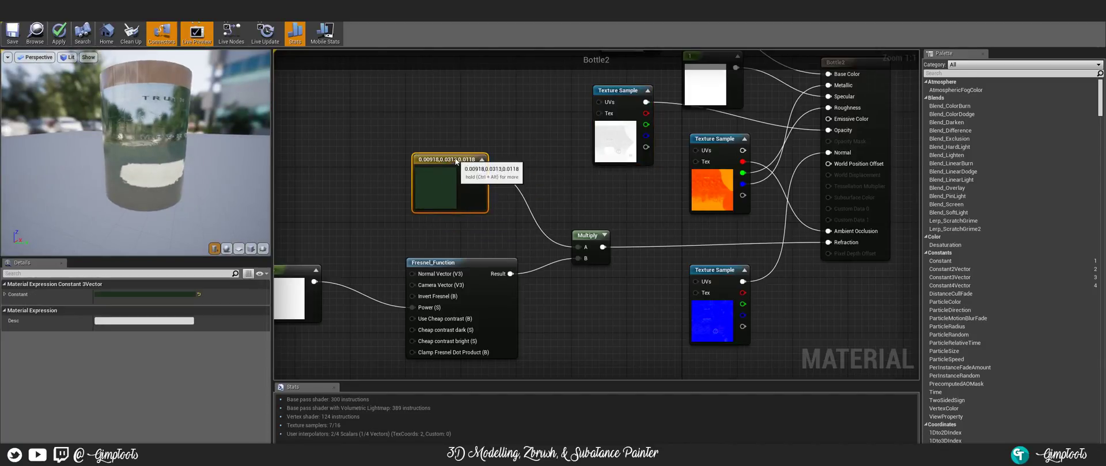
{"action": "left_click", "coordinate": [566, 301]}
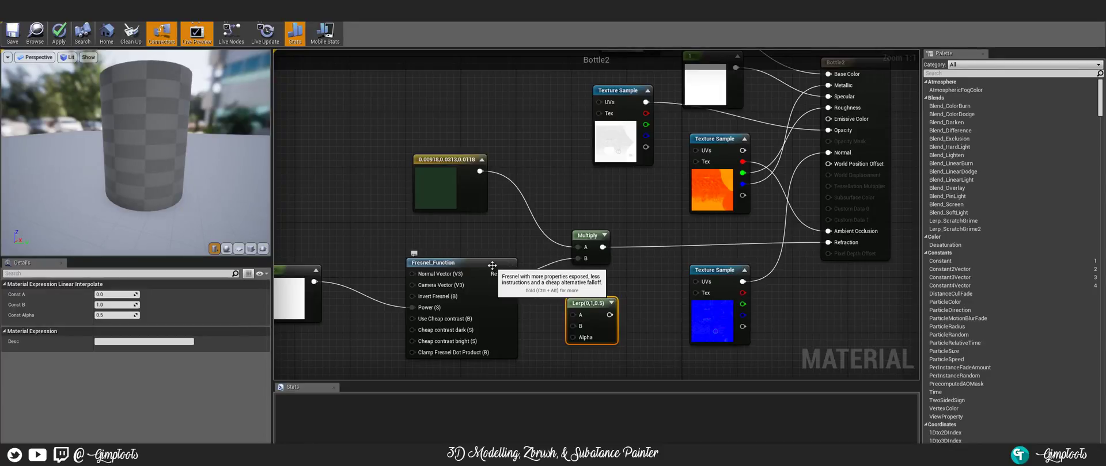
{"action": "left_click_drag", "start_coordinate": [491, 266], "coordinate": [465, 293]}
{"action": "right_click_drag", "start_coordinate": [412, 248], "coordinate": [351, 215]}
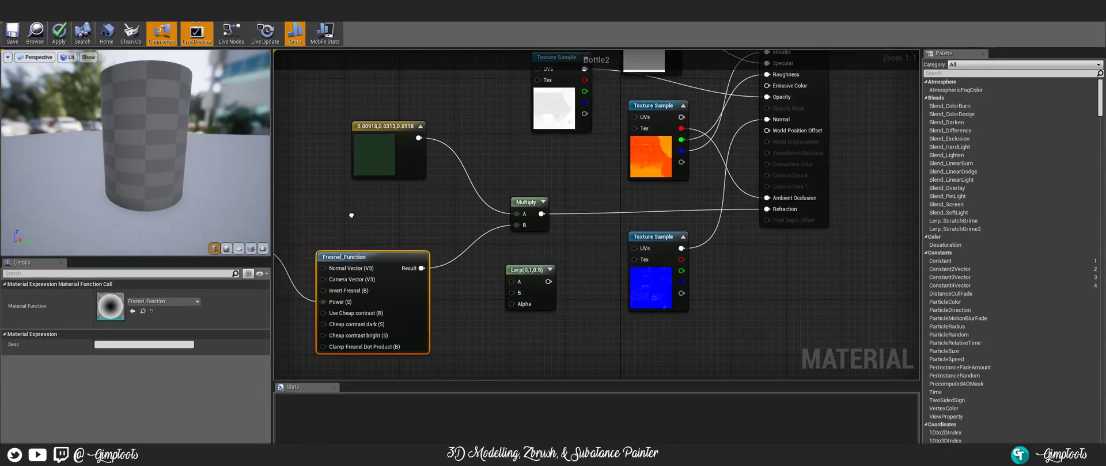
{"action": "right_click_drag", "start_coordinate": [434, 203], "coordinate": [481, 208]}
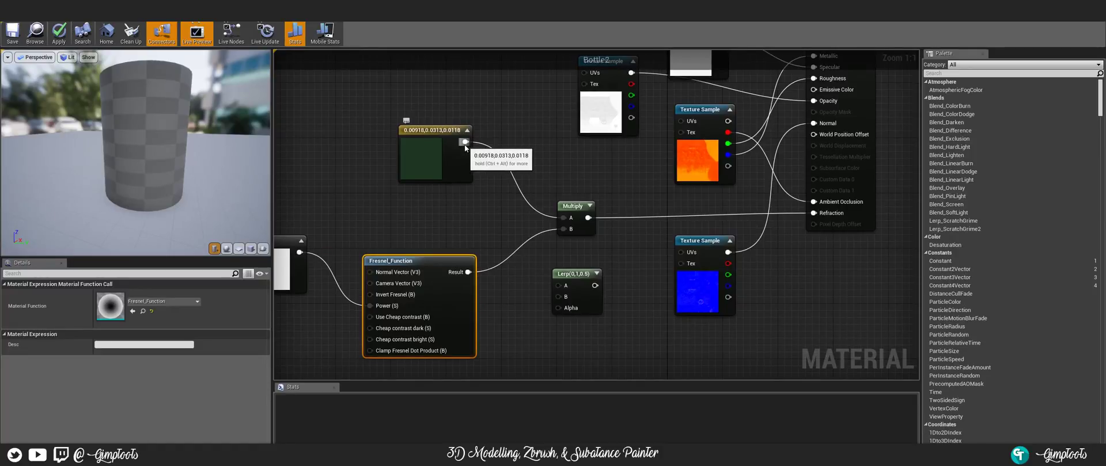
{"action": "left_click_drag", "start_coordinate": [464, 142], "coordinate": [554, 285]}
- Add a Constant node below the Lerp node and set its value to 0.95
{"action": "right_click_drag", "start_coordinate": [559, 307], "coordinate": [593, 242]}
{"action": "left_click", "coordinate": [542, 284]}
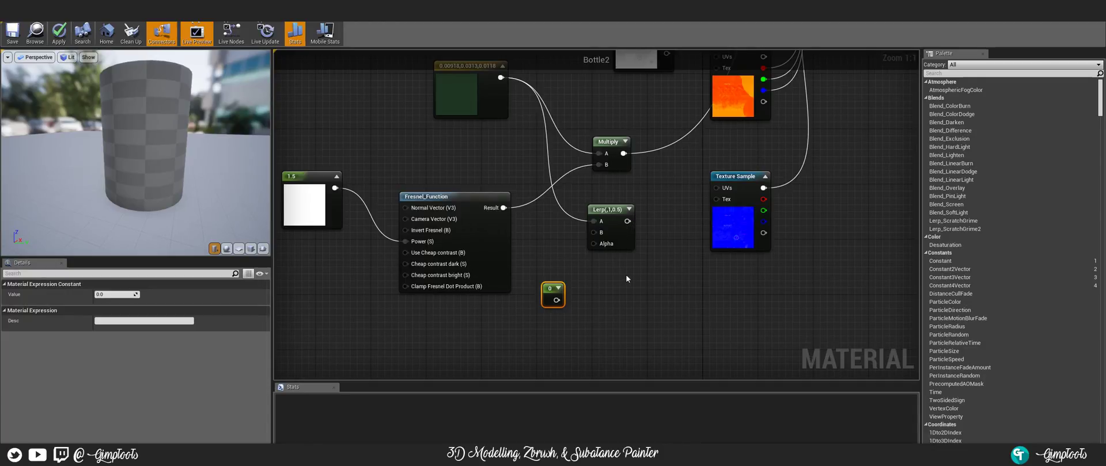
{"action": "right_click_drag", "start_coordinate": [626, 276], "coordinate": [540, 309]}
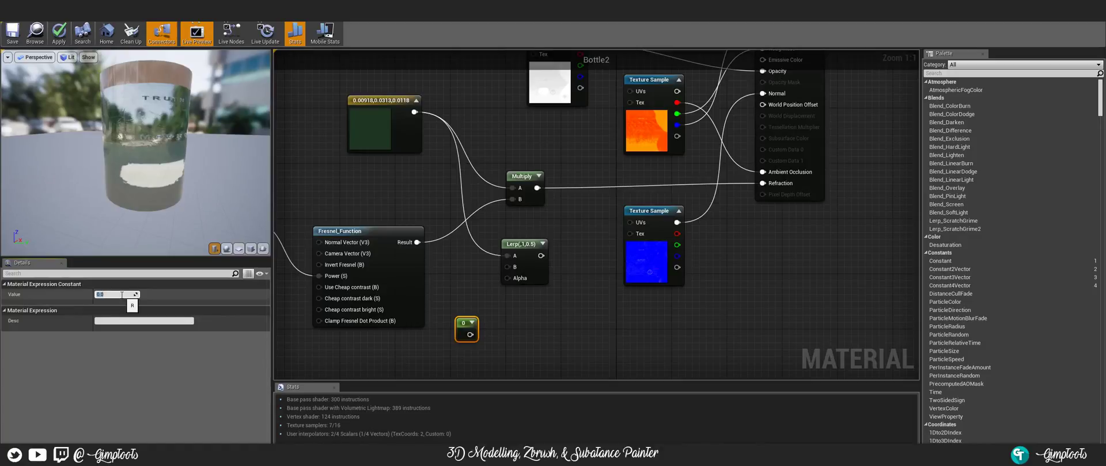
{"action": "left_click", "coordinate": [122, 295]}
{"action": "type", "text": ".95"}
{"action": "key", "text": "Return"}
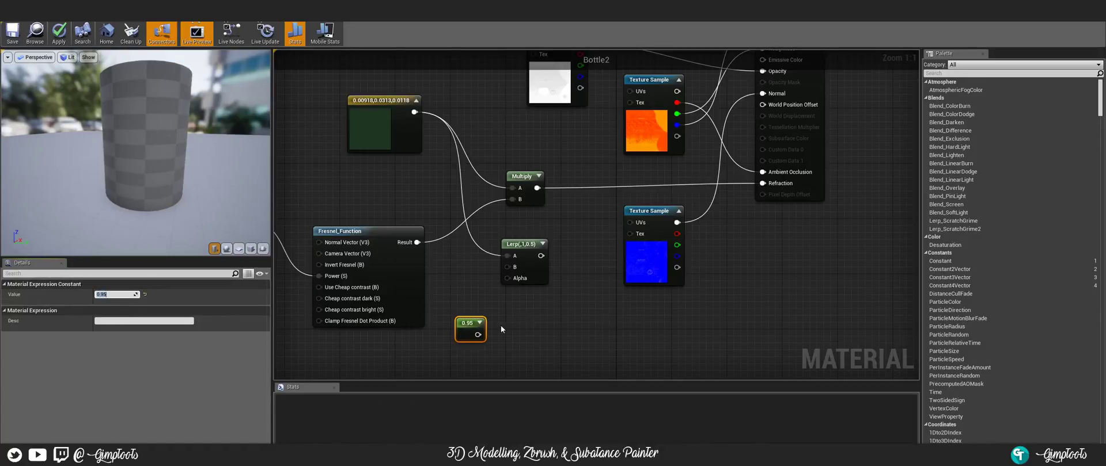
- Connect the 0.95 constant to the Lerp's B input and the Fresnel result to its Alpha, and feed the Lerp into Refraction
{"action": "left_click_drag", "start_coordinate": [478, 334], "coordinate": [509, 278]}
{"action": "right_click_drag", "start_coordinate": [593, 220], "coordinate": [506, 258]}
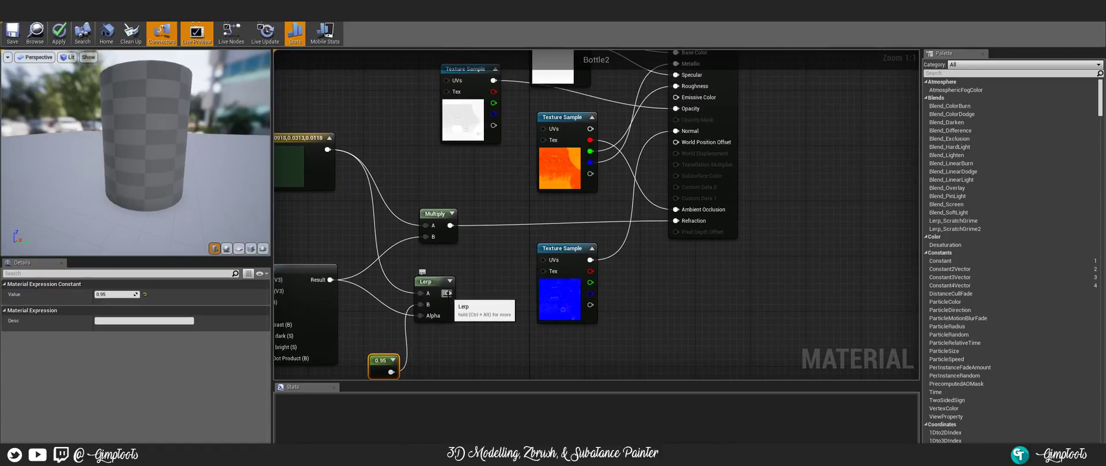
{"action": "left_click_drag", "start_coordinate": [447, 293], "coordinate": [675, 220]}
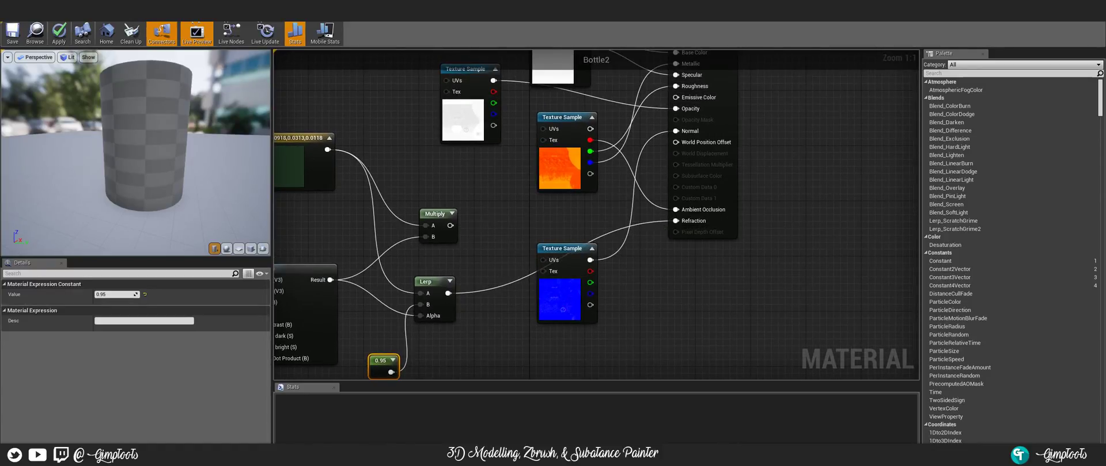
{"action": "right_click_drag", "start_coordinate": [488, 231], "coordinate": [586, 204]}
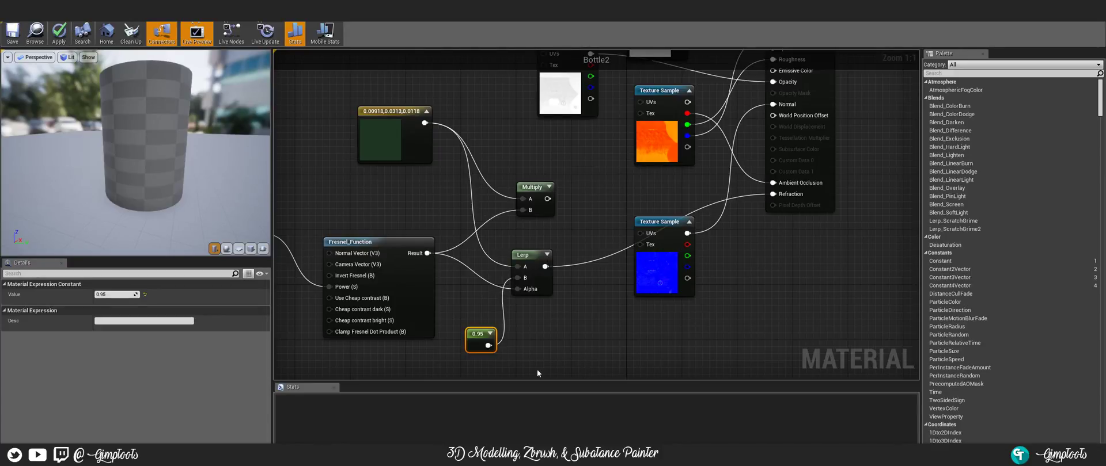
- Add a second Constant node below the Lerp, set its value to 1.05, and connect it to the Lerp's A input
{"action": "left_click", "coordinate": [543, 343]}
{"action": "left_click", "coordinate": [543, 341]}
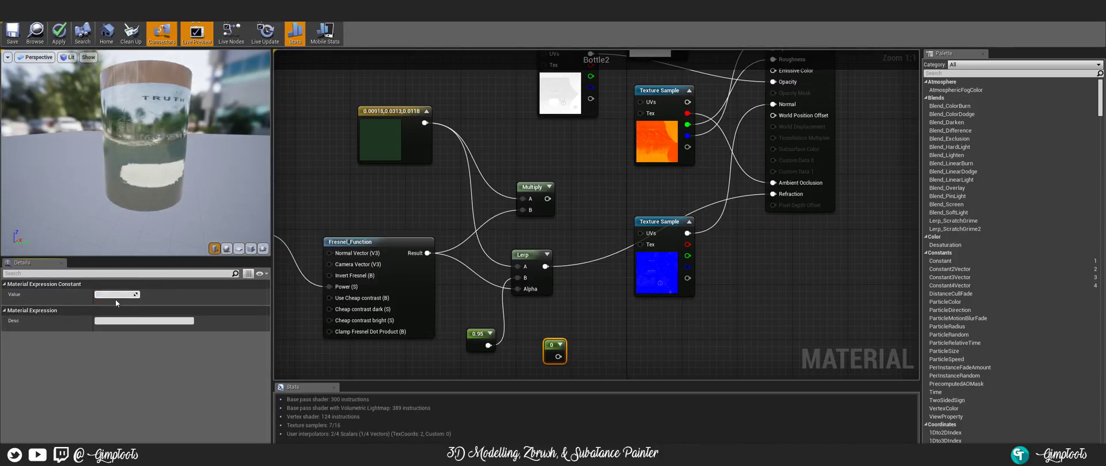
{"action": "type", "text": "5"}
{"action": "key", "text": "Return"}
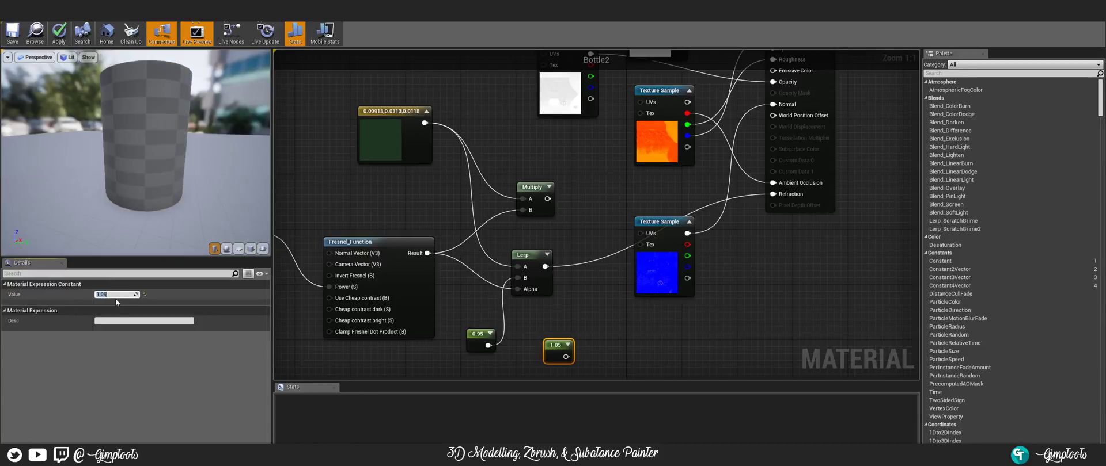
{"action": "right_click_drag", "start_coordinate": [577, 305], "coordinate": [600, 315]}
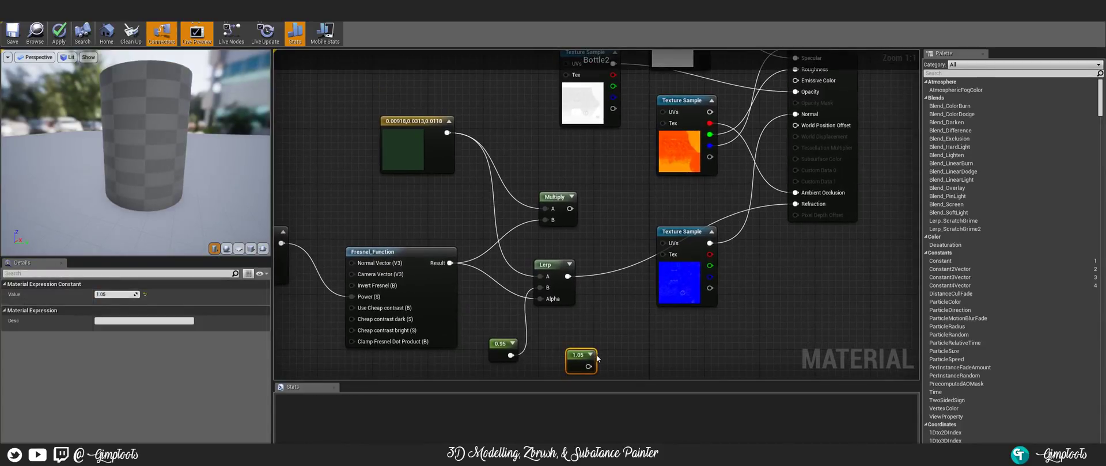
{"action": "left_click_drag", "start_coordinate": [587, 367], "coordinate": [539, 276]}
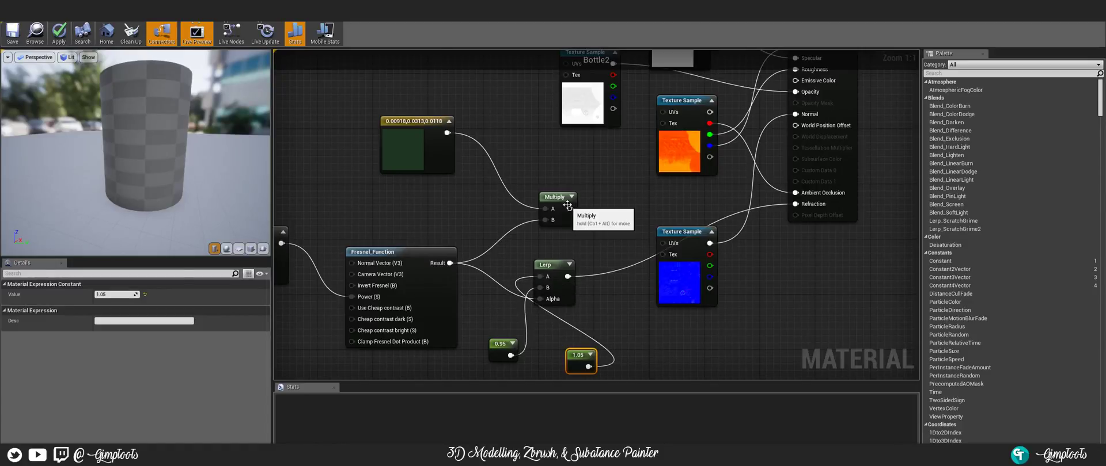
- Shift the Multiply node beyond the Lerp, connect the Lerp output to its B input, and route Multiply into Refraction
{"action": "left_click_drag", "start_coordinate": [555, 199], "coordinate": [597, 205]}
{"action": "left_click_drag", "start_coordinate": [567, 277], "coordinate": [585, 227]}
{"action": "right_click_drag", "start_coordinate": [604, 248], "coordinate": [556, 265]}
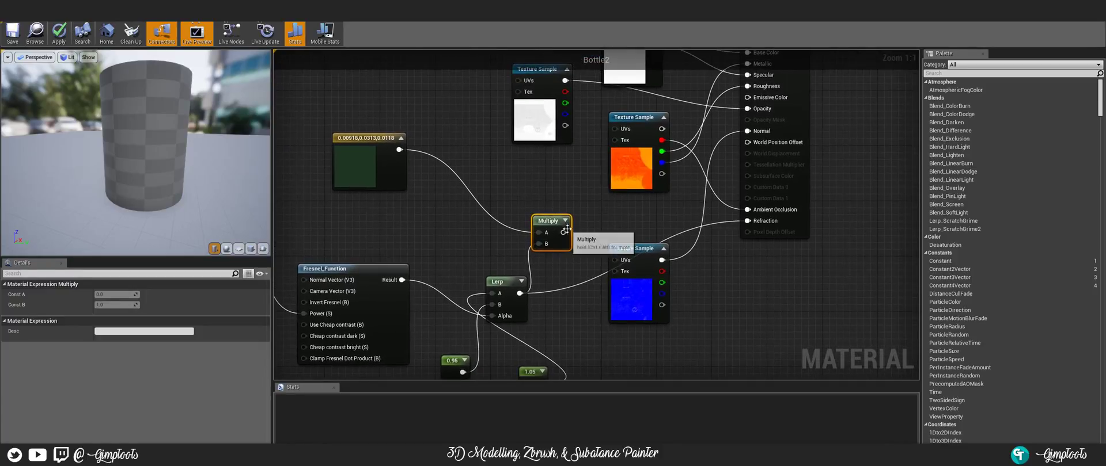
{"action": "left_click_drag", "start_coordinate": [557, 229], "coordinate": [746, 221]}
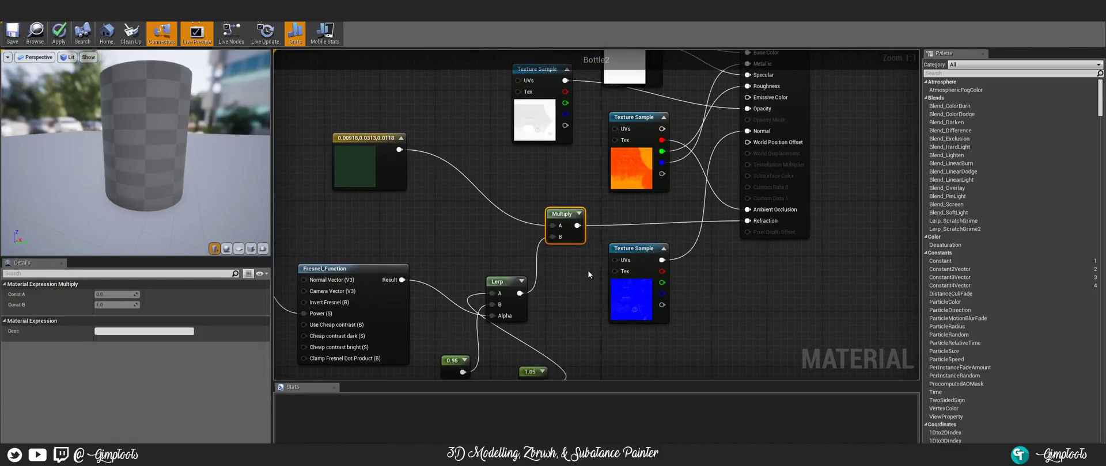
- Tidy the refraction nodes by moving the green color constant near Multiply and the 1.05 constant above the Fresnel function
{"action": "right_click_drag", "start_coordinate": [588, 271], "coordinate": [658, 246]}
{"action": "left_click_drag", "start_coordinate": [452, 113], "coordinate": [534, 154]}
{"action": "left_click_drag", "start_coordinate": [602, 347], "coordinate": [460, 262]}
{"action": "right_click_drag", "start_coordinate": [431, 232], "coordinate": [418, 212]}
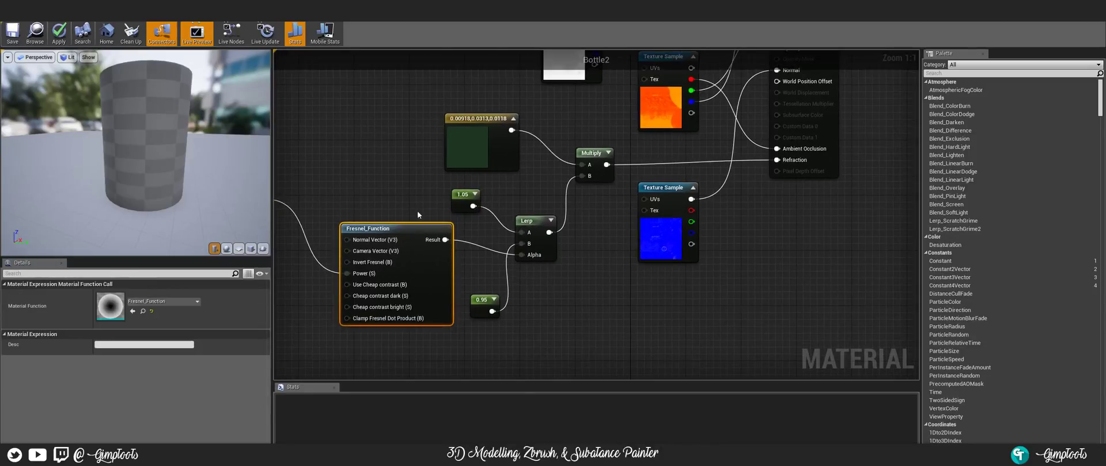
- Review the refraction node chain and examine the glass on the preview cylinder from several distances and angles
{"action": "left_click", "coordinate": [487, 299]}
{"action": "right_click_drag", "start_coordinate": [553, 240], "coordinate": [574, 272]}
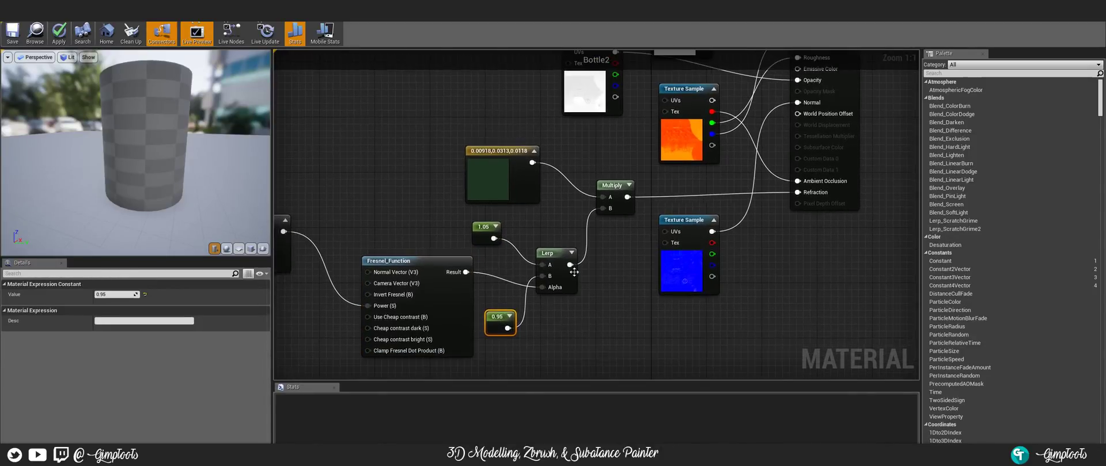
{"action": "left_click", "coordinate": [561, 254]}
{"action": "right_click_drag", "start_coordinate": [540, 217], "coordinate": [554, 241]}
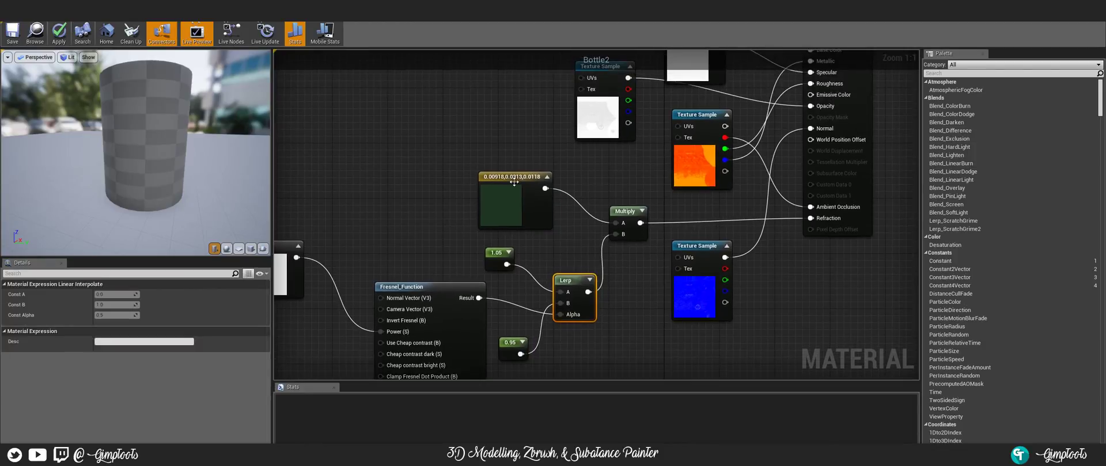
{"action": "left_click", "coordinate": [514, 182]}
{"action": "right_click_drag", "start_coordinate": [566, 139], "coordinate": [455, 199]}
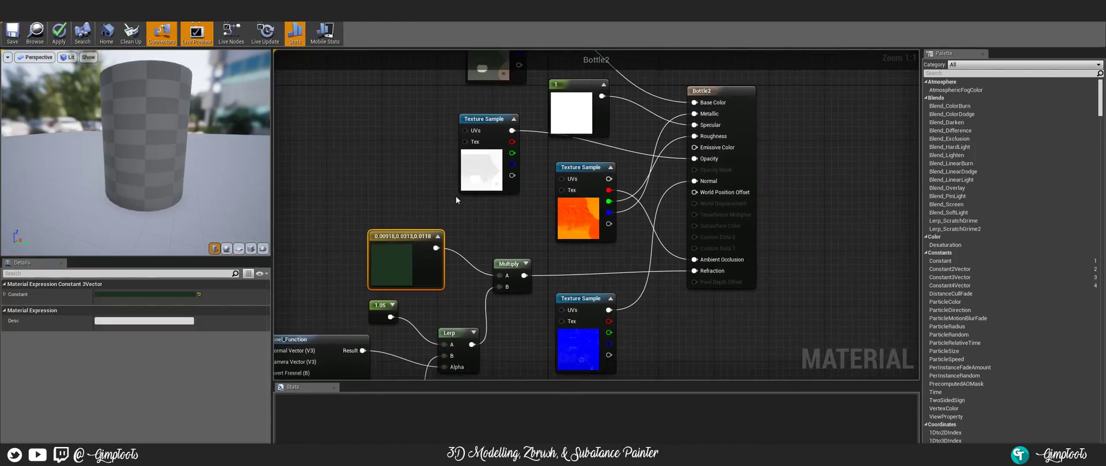
{"action": "right_click_drag", "start_coordinate": [529, 179], "coordinate": [538, 201]}
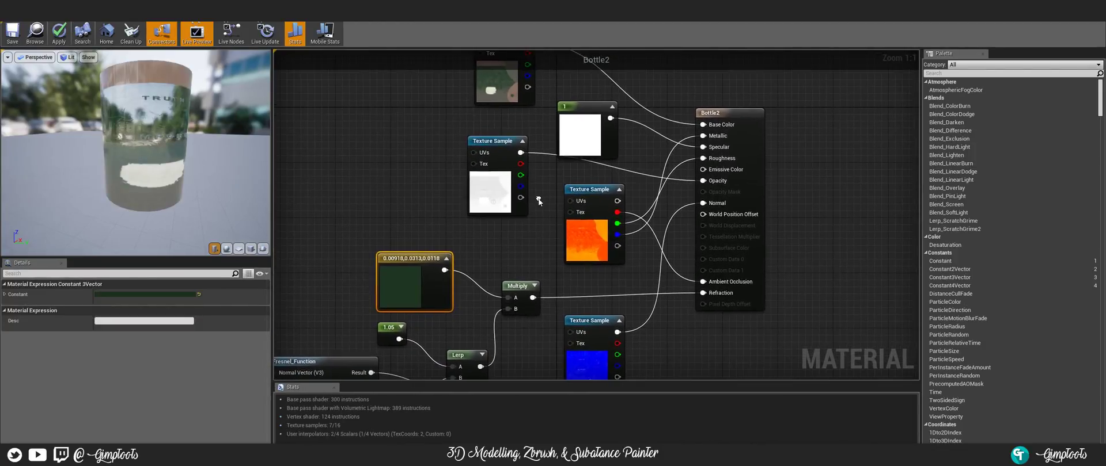
{"action": "mouse_move", "coordinate": [161, 104]}
{"action": "right_mouse_down"}
{"action": "mouse_move", "coordinate": [160, 60]}
{"action": "mouse_move", "coordinate": [161, 101]}
{"action": "right_mouse_up"}
{"action": "mouse_move", "coordinate": [161, 101]}
{"action": "left_mouse_down"}
{"action": "mouse_move", "coordinate": [193, 144]}
{"action": "mouse_move", "coordinate": [170, 106]}
{"action": "mouse_move", "coordinate": [138, 100]}
{"action": "mouse_move", "coordinate": [176, 104]}
{"action": "left_mouse_up"}
{"action": "mouse_move", "coordinate": [151, 96]}
{"action": "right_mouse_down"}
{"action": "mouse_move", "coordinate": [150, 66]}
{"action": "mouse_move", "coordinate": [151, 97]}
{"action": "right_mouse_up"}
{"action": "left_click_drag", "start_coordinate": [151, 97], "coordinate": [170, 64]}
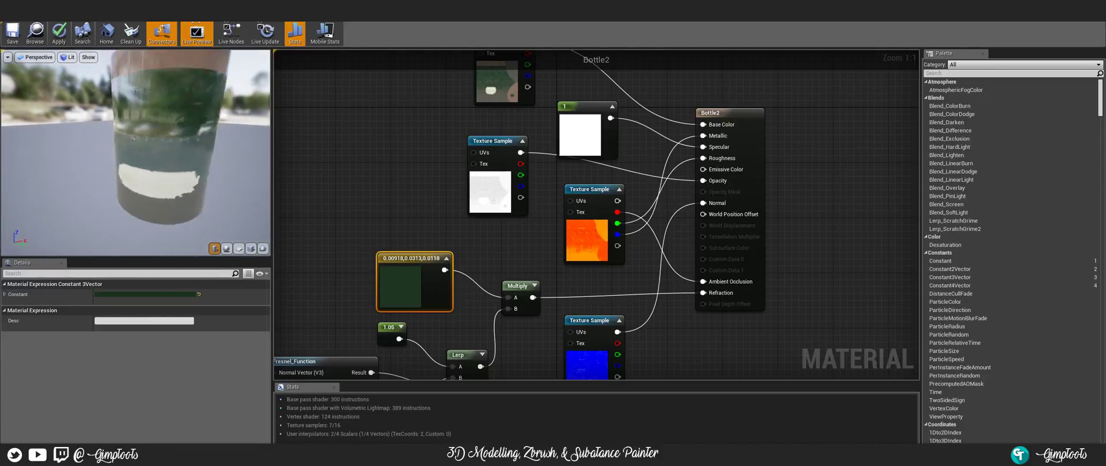
{"action": "scroll", "coordinate": [170, 115], "scroll_direction": "up", "scroll_amount": 4}
{"action": "mouse_move", "coordinate": [163, 165]}
{"action": "left_mouse_down"}
{"action": "mouse_move", "coordinate": [179, 158]}
{"action": "mouse_move", "coordinate": [164, 167]}
{"action": "mouse_move", "coordinate": [141, 134]}
{"action": "mouse_move", "coordinate": [161, 153]}
{"action": "mouse_move", "coordinate": [184, 141]}
{"action": "mouse_move", "coordinate": [161, 152]}
{"action": "left_mouse_up"}
{"action": "scroll", "coordinate": [163, 166], "scroll_direction": "down", "scroll_amount": 4}
{"action": "scroll", "coordinate": [184, 150], "scroll_direction": "up", "scroll_amount": 4}
{"action": "scroll", "coordinate": [183, 150], "scroll_direction": "down", "scroll_amount": 5}
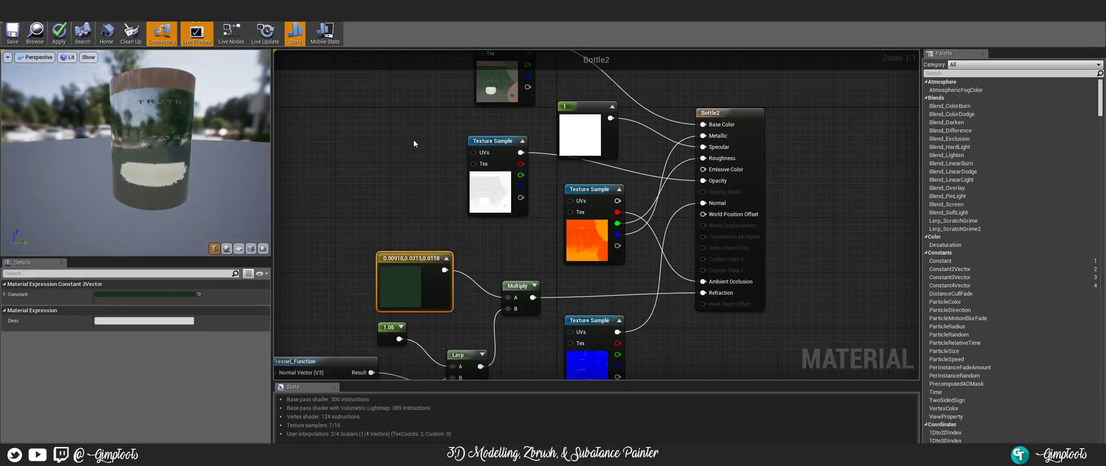
- Change the refraction color constant to a brighter, fully saturated green of 0, 0.656, 0.0789
{"action": "right_click_drag", "start_coordinate": [413, 139], "coordinate": [360, 149]}
{"action": "left_click", "coordinate": [525, 134]}
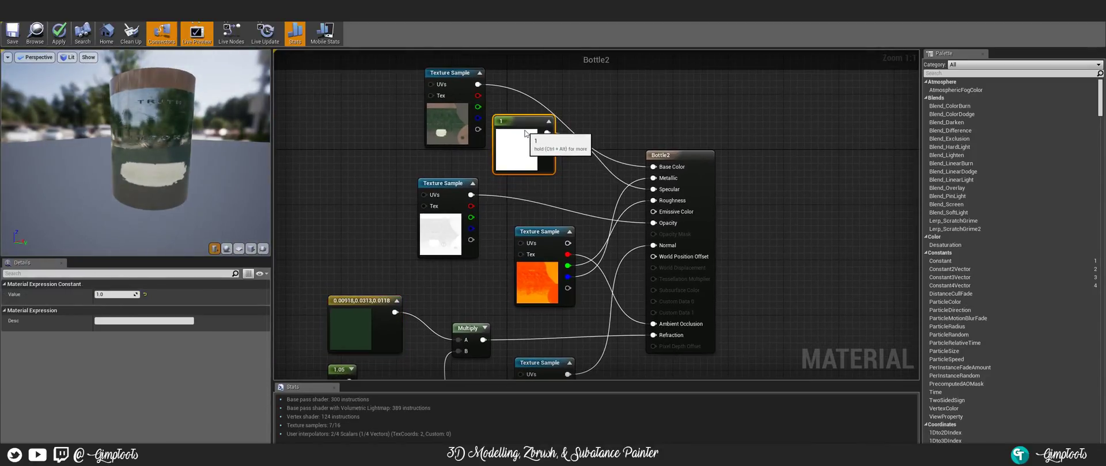
{"action": "right_click_drag", "start_coordinate": [518, 291], "coordinate": [488, 222]}
{"action": "left_click", "coordinate": [329, 254]}
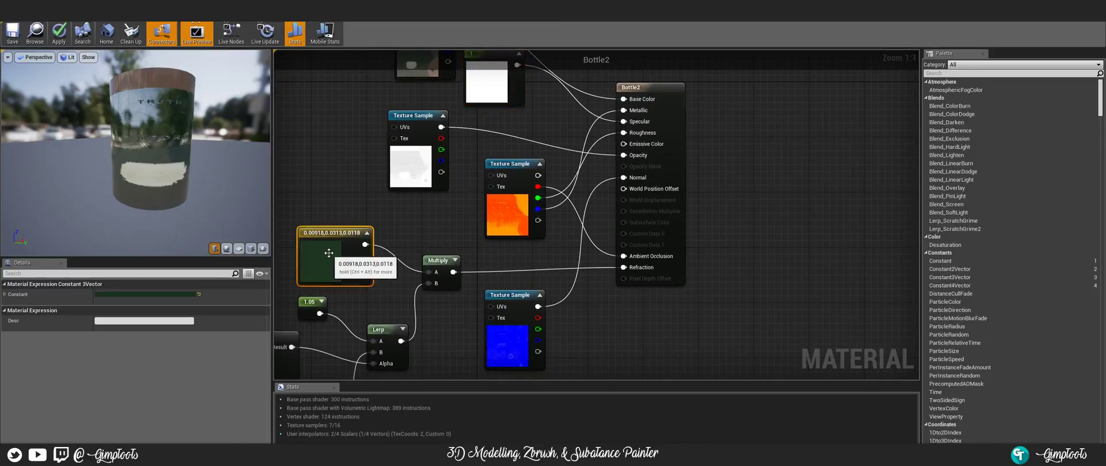
{"action": "left_click", "coordinate": [149, 294]}
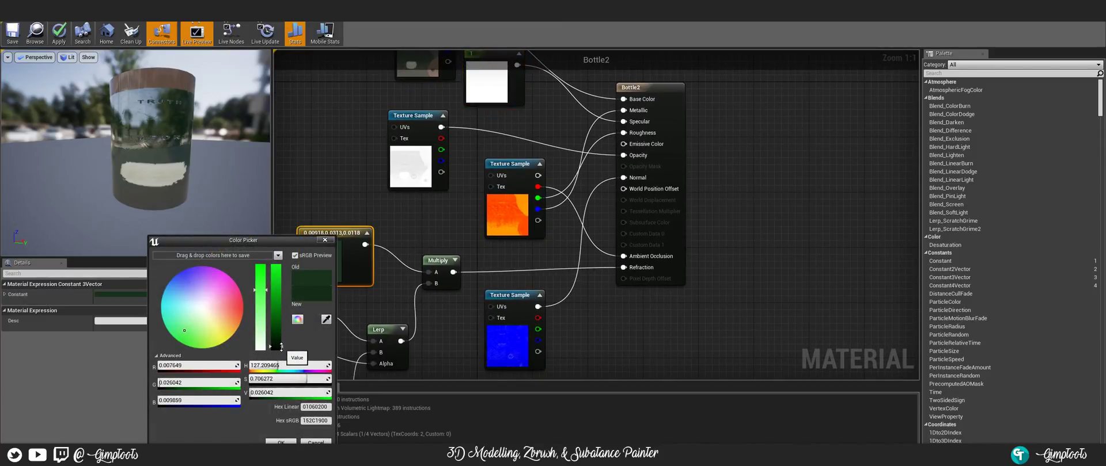
{"action": "left_click_drag", "start_coordinate": [260, 290], "coordinate": [261, 266]}
{"action": "left_click_drag", "start_coordinate": [279, 348], "coordinate": [281, 294]}
{"action": "left_click", "coordinate": [282, 441]}
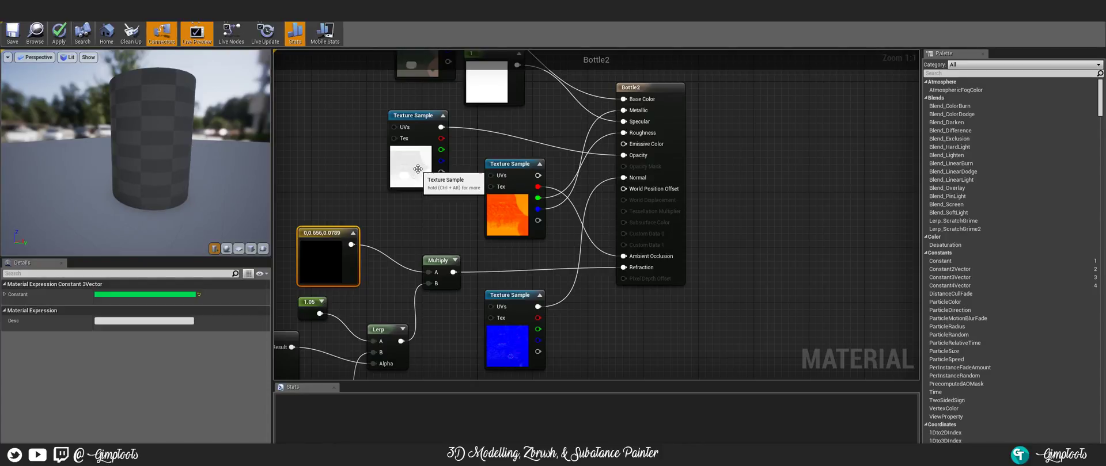
- Move the Bottle2 output node farther from the textures and place the white specular constant closer to it
{"action": "right_click_drag", "start_coordinate": [373, 182], "coordinate": [335, 249]}
{"action": "right_click_drag", "start_coordinate": [539, 174], "coordinate": [499, 196]}
{"action": "left_click", "coordinate": [600, 184]}
{"action": "left_click_drag", "start_coordinate": [600, 184], "coordinate": [634, 177]}
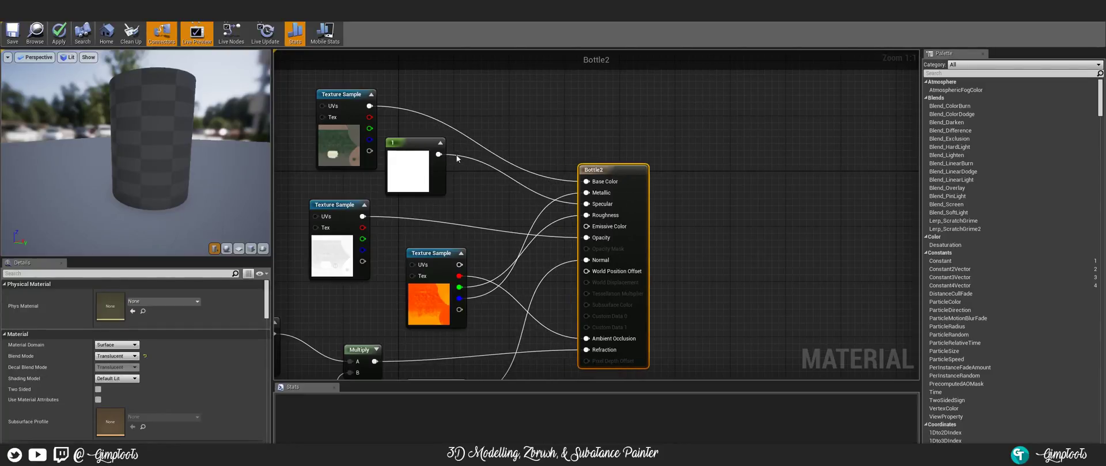
{"action": "left_click_drag", "start_coordinate": [427, 145], "coordinate": [460, 166]}
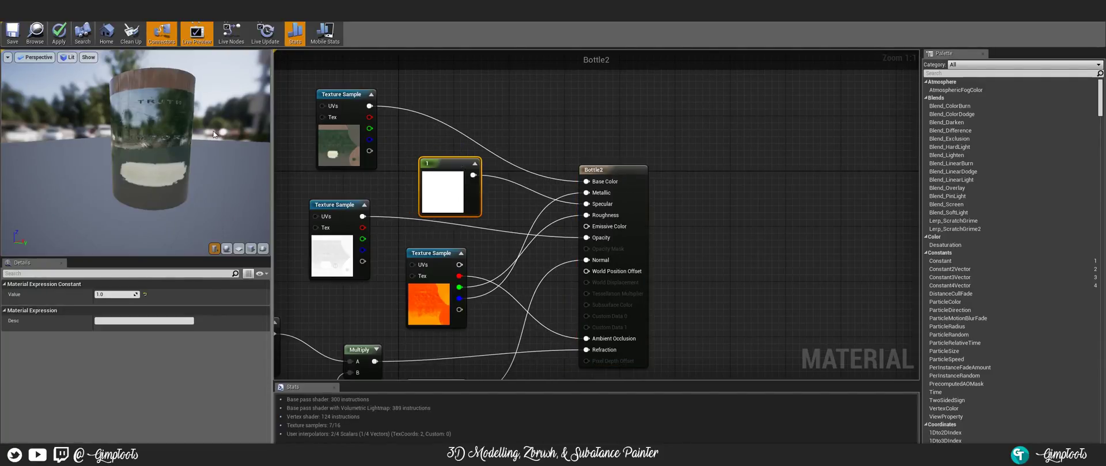
- Check the brighter green glass close up on the preview cylinder and apply the changes to the original material
{"action": "right_click_drag", "start_coordinate": [173, 156], "coordinate": [130, 113]}
{"action": "mouse_move", "coordinate": [131, 113]}
{"action": "left_mouse_down"}
{"action": "mouse_move", "coordinate": [141, 154]}
{"action": "mouse_move", "coordinate": [155, 127]}
{"action": "mouse_move", "coordinate": [147, 111]}
{"action": "mouse_move", "coordinate": [199, 110]}
{"action": "mouse_move", "coordinate": [172, 118]}
{"action": "mouse_move", "coordinate": [157, 147]}
{"action": "mouse_move", "coordinate": [150, 114]}
{"action": "mouse_move", "coordinate": [136, 108]}
{"action": "left_mouse_up"}
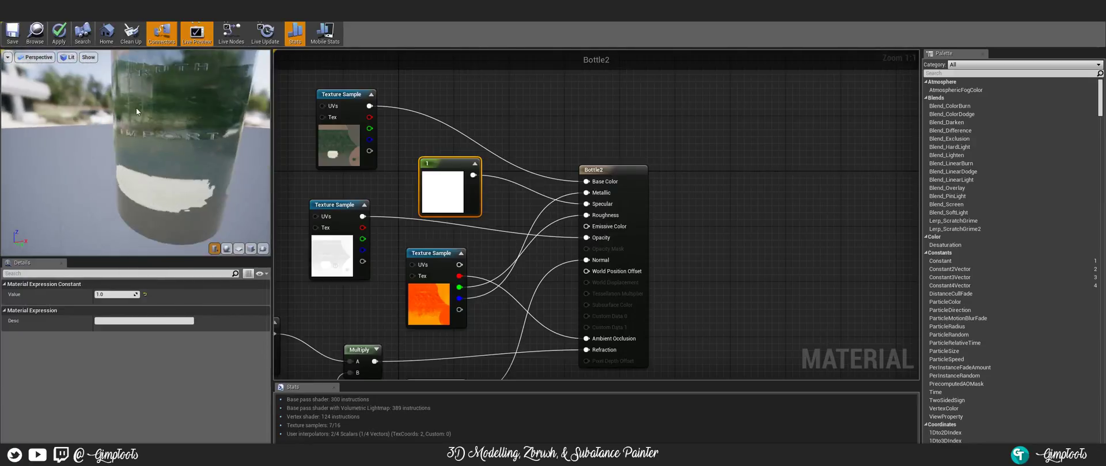
{"action": "right_click_drag", "start_coordinate": [379, 194], "coordinate": [500, 92]}
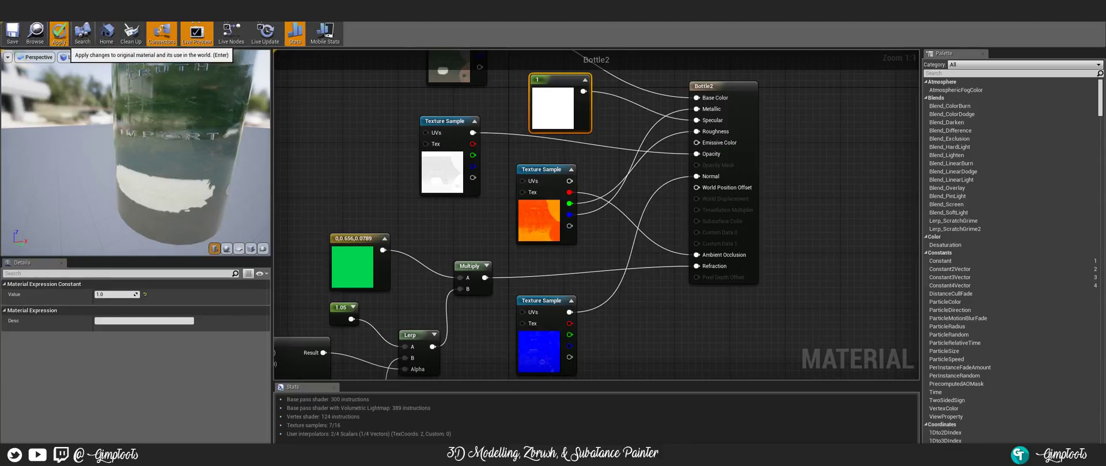
{"action": "left_click", "coordinate": [59, 32]}
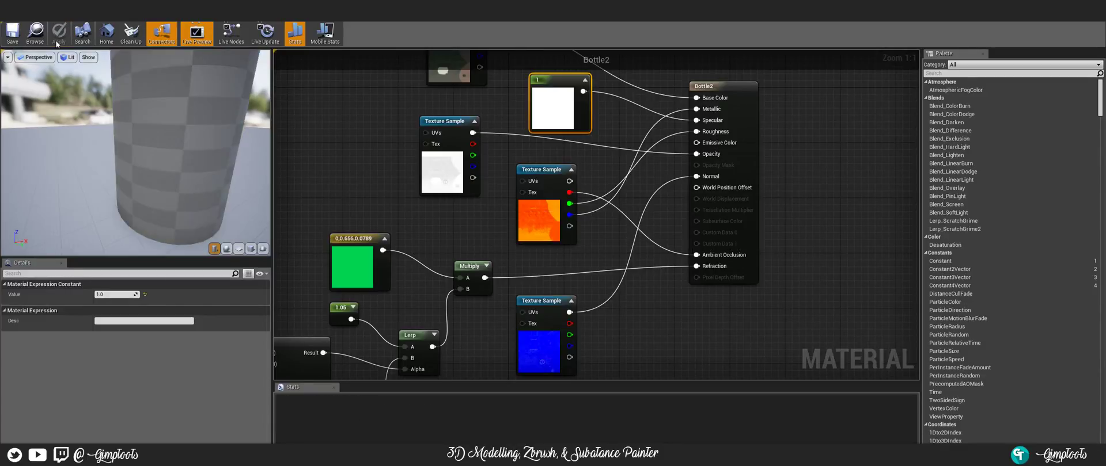
- Switch to the bottle's static mesh editor and examine the glass, embossed lettering and label from several distances and angles
{"action": "left_click", "coordinate": [220, 9]}
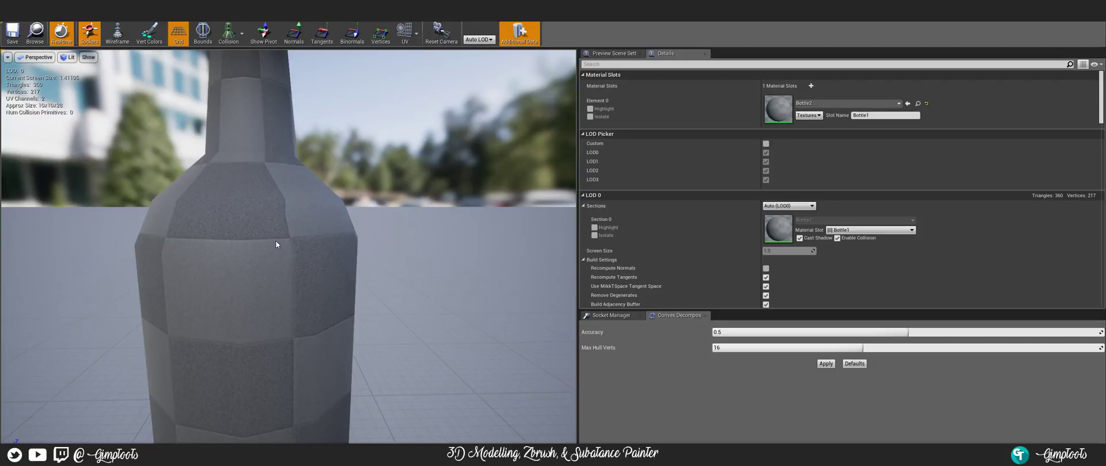
{"action": "mouse_move", "coordinate": [275, 241]}
{"action": "left_mouse_down", "text": "alt"}
{"action": "mouse_move", "coordinate": [311, 247]}
{"action": "mouse_move", "coordinate": [282, 243]}
{"action": "left_mouse_up", "text": "alt"}
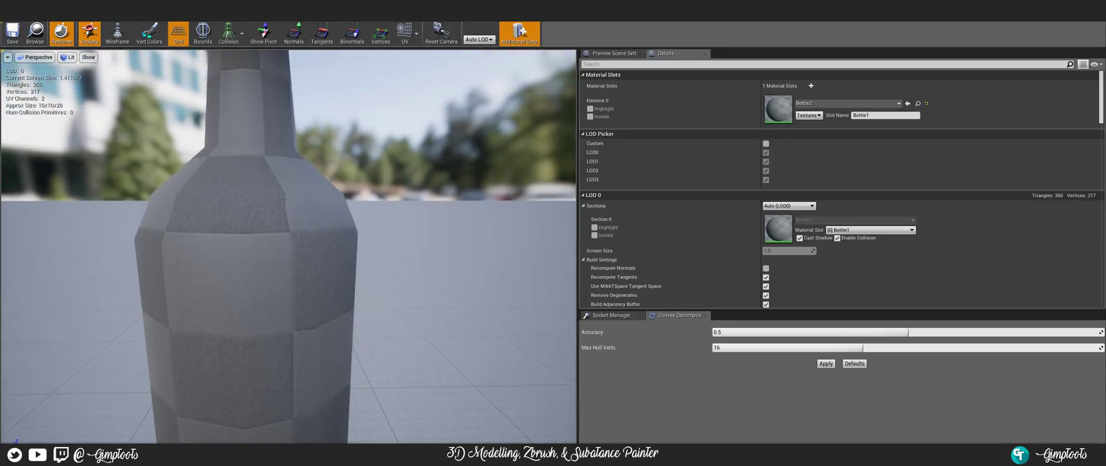
{"action": "right_click_drag", "start_coordinate": [282, 243], "coordinate": [242, 244], "text": "alt"}
{"action": "mouse_move", "coordinate": [276, 241]}
{"action": "left_mouse_down"}
{"action": "mouse_move", "coordinate": [288, 218]}
{"action": "mouse_move", "coordinate": [288, 247]}
{"action": "mouse_move", "coordinate": [288, 237]}
{"action": "left_mouse_up"}
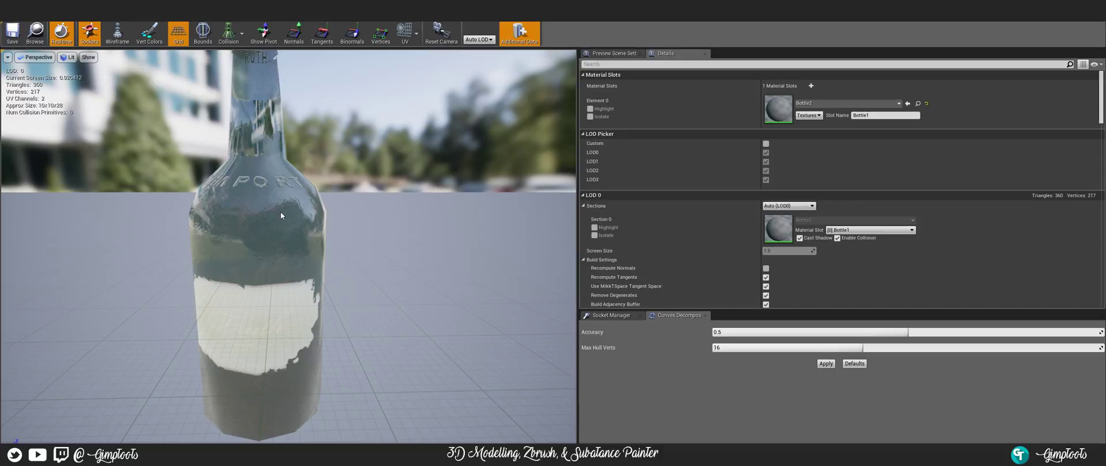
{"action": "right_click_drag", "start_coordinate": [280, 212], "coordinate": [259, 185]}
{"action": "right_click_drag", "start_coordinate": [287, 231], "coordinate": [278, 270]}
{"action": "scroll", "coordinate": [288, 247], "scroll_direction": "down", "scroll_amount": 5}
{"action": "scroll", "coordinate": [287, 246], "scroll_direction": "up", "scroll_amount": 7}
{"action": "scroll", "coordinate": [288, 247], "scroll_direction": "down", "scroll_amount": 7}
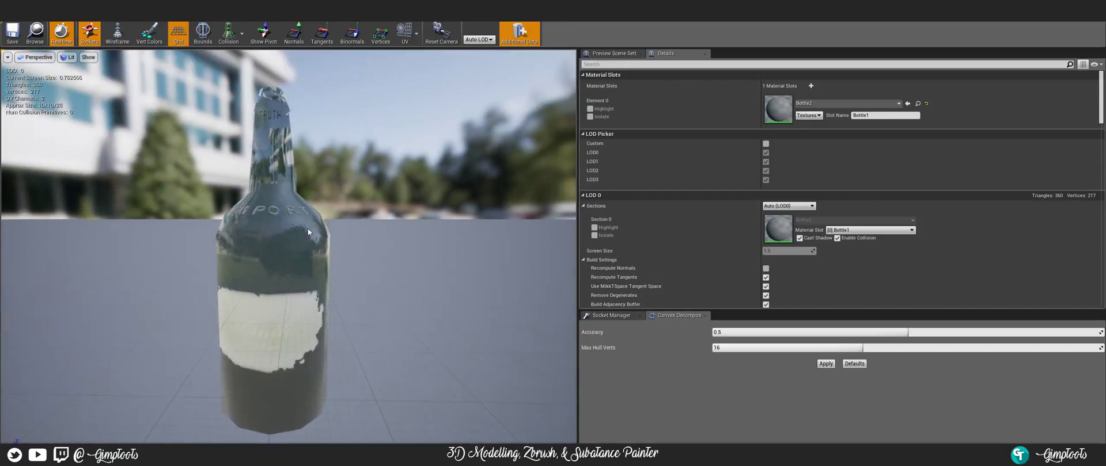
{"action": "scroll", "coordinate": [288, 246], "scroll_direction": "down", "scroll_amount": 6}
{"action": "scroll", "coordinate": [288, 247], "scroll_direction": "up", "scroll_amount": 9}
{"action": "scroll", "coordinate": [288, 247], "scroll_direction": "down", "scroll_amount": 3}
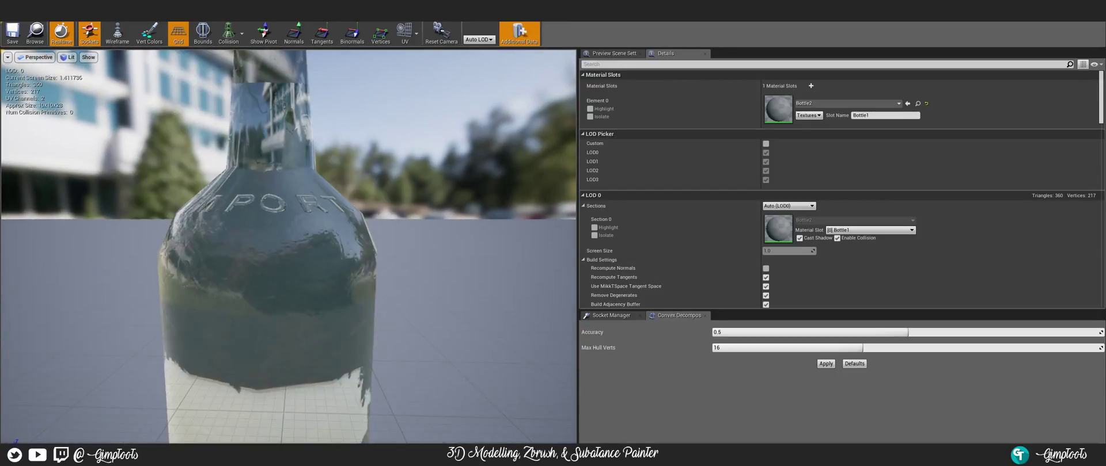
{"action": "scroll", "coordinate": [287, 252], "scroll_direction": "down", "scroll_amount": 4}
{"action": "scroll", "coordinate": [287, 253], "scroll_direction": "up", "scroll_amount": 6}
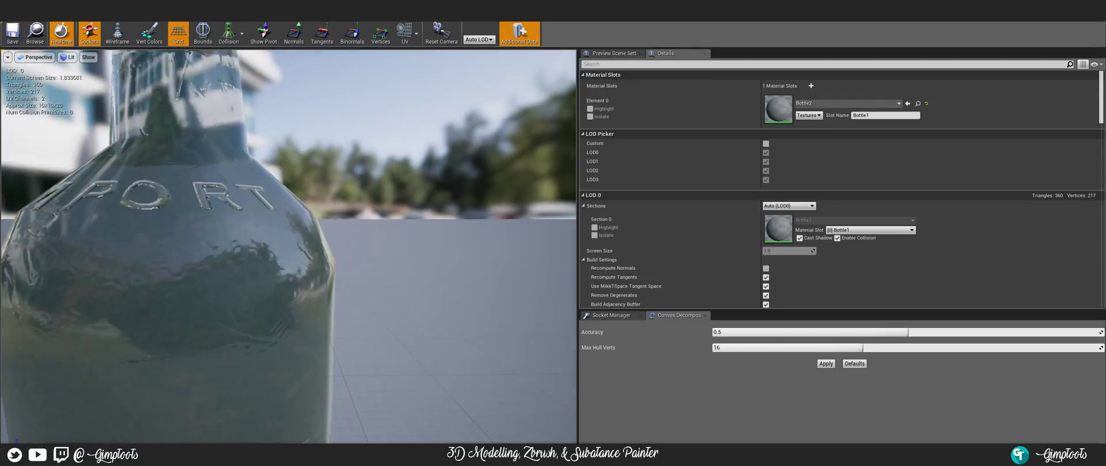
{"action": "right_click_drag", "start_coordinate": [287, 252], "coordinate": [352, 211]}
{"action": "left_click_drag", "start_coordinate": [352, 211], "coordinate": [283, 197]}
{"action": "left_click_drag", "start_coordinate": [92, 317], "coordinate": [75, 264]}
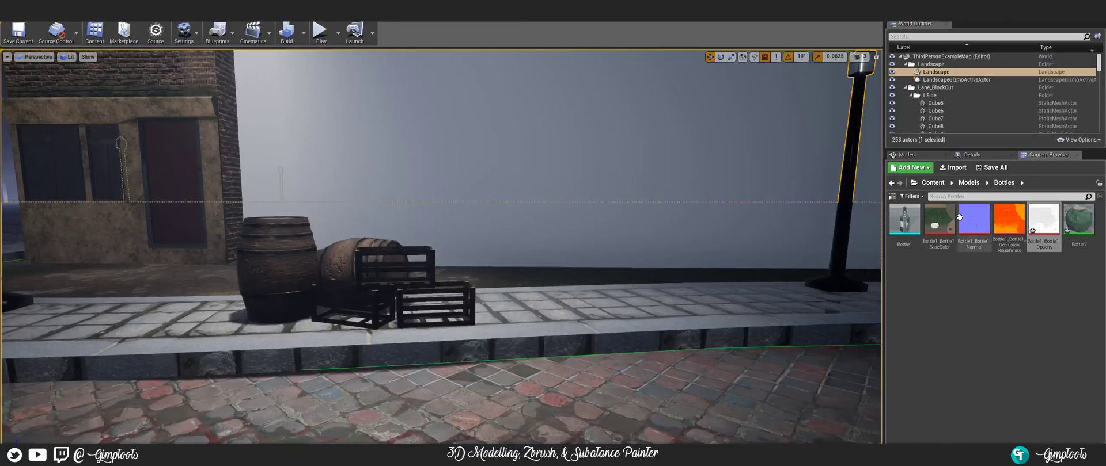
- Place the Bottle1 mesh from the Bottles folder on the pavement near the crates, at location 867, 3589, 122
{"action": "left_click_drag", "start_coordinate": [904, 219], "coordinate": [568, 310]}
{"action": "right_click_drag", "start_coordinate": [568, 311], "coordinate": [559, 374]}
{"action": "key", "text": "w"}
{"action": "key", "text": "w"}
{"action": "key", "text": "d"}
{"action": "key", "text": "d"}
{"action": "key", "text": "w"}
{"action": "key", "text": "s"}
{"action": "key", "text": "w"}
{"action": "key", "text": "s"}
{"action": "key", "text": "w"}
{"action": "key", "text": "s"}
{"action": "key", "text": "a"}
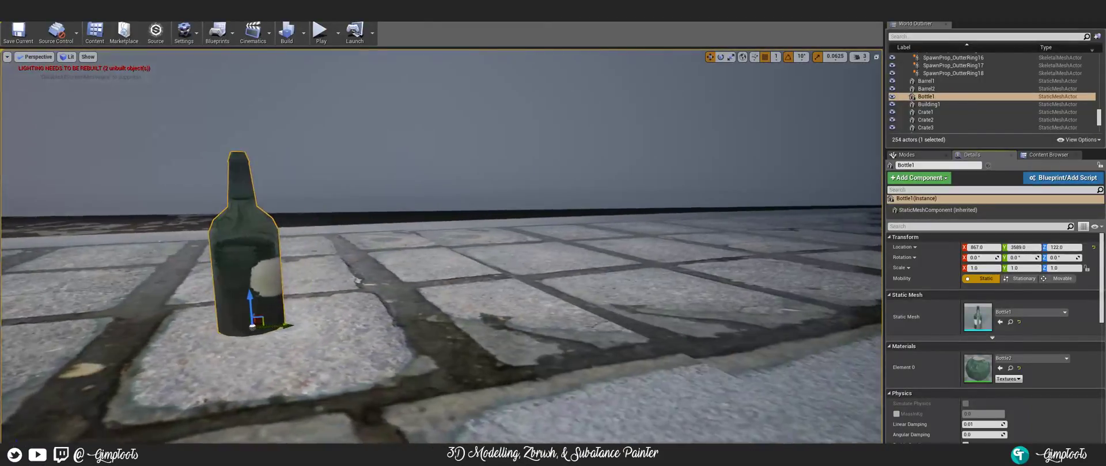
- Duplicate the bottle along the Y axis so the copy stands beside the original at Y 3600
{"action": "right_click_drag", "start_coordinate": [639, 322], "coordinate": [602, 323]}
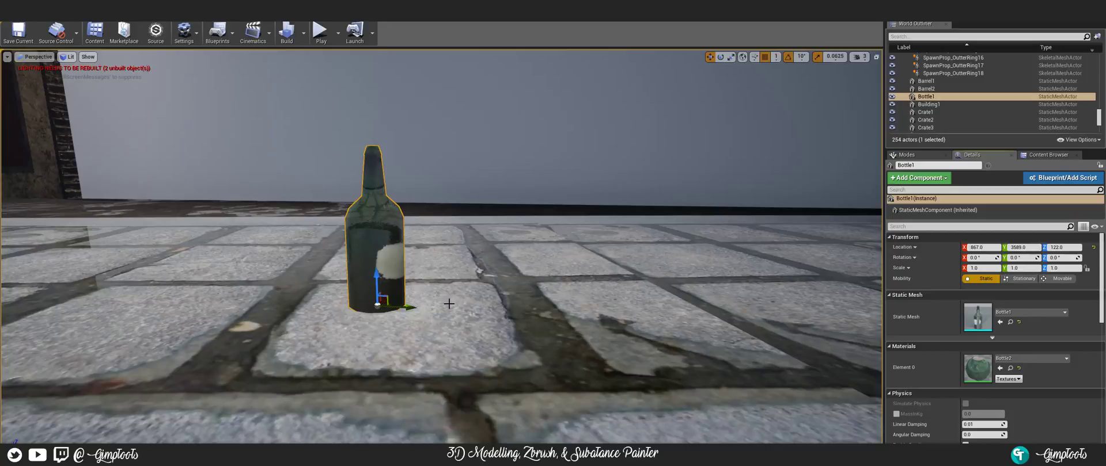
{"action": "left_click_drag", "start_coordinate": [411, 306], "coordinate": [448, 304], "text": "alt"}
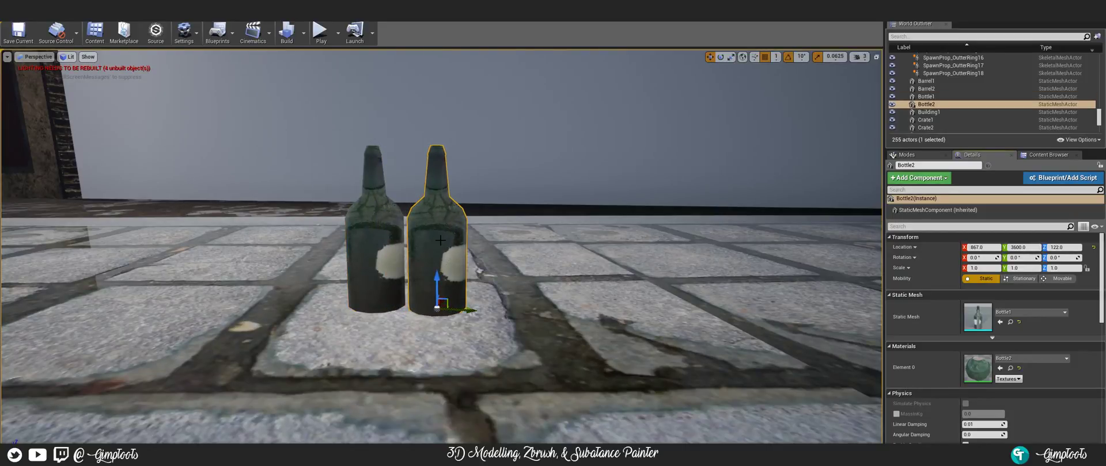
- Rotate the duplicate bottle by 90° so it lies on its side on the pavement beside the upright one
{"action": "right_click_drag", "start_coordinate": [437, 309], "coordinate": [412, 327]}
{"action": "key", "text": "w"}
{"action": "key", "text": "s"}
{"action": "key", "text": "s"}
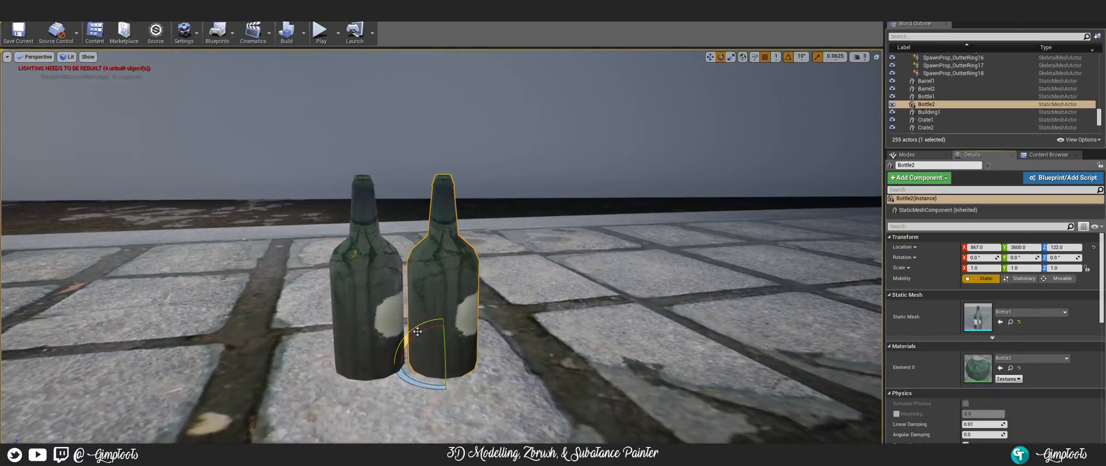
{"action": "left_click_drag", "start_coordinate": [413, 329], "coordinate": [435, 408]}
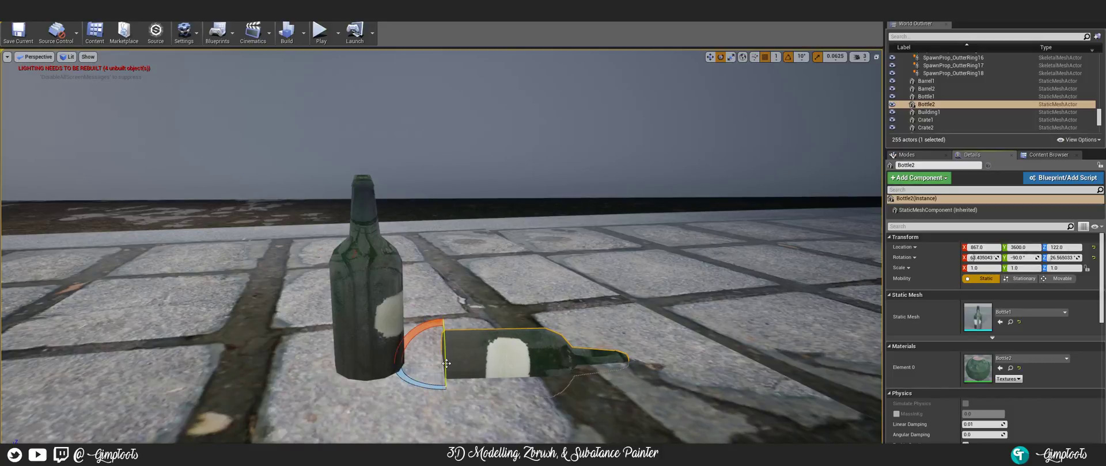
- Raise the lying bottle onto the stones and move it close to the upright bottle, at location 877, 3586, 127
{"action": "key", "text": "w"}
{"action": "left_click_drag", "start_coordinate": [444, 336], "coordinate": [441, 307]}
{"action": "left_click_drag", "start_coordinate": [477, 334], "coordinate": [446, 333]}
{"action": "right_click_drag", "start_coordinate": [439, 334], "coordinate": [416, 304]}
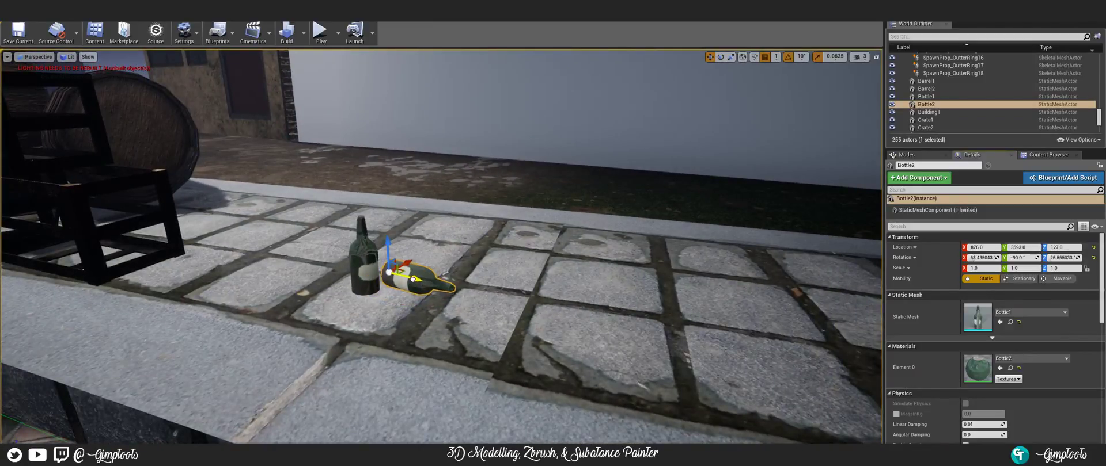
{"action": "mouse_move", "coordinate": [398, 274]}
{"action": "right_mouse_down"}
{"action": "mouse_move", "coordinate": [533, 231]}
{"action": "mouse_move", "coordinate": [346, 239]}
{"action": "mouse_move", "coordinate": [354, 262]}
{"action": "mouse_move", "coordinate": [455, 280]}
{"action": "mouse_move", "coordinate": [446, 276]}
{"action": "mouse_move", "coordinate": [489, 268]}
{"action": "mouse_move", "coordinate": [377, 275]}
{"action": "right_mouse_up"}
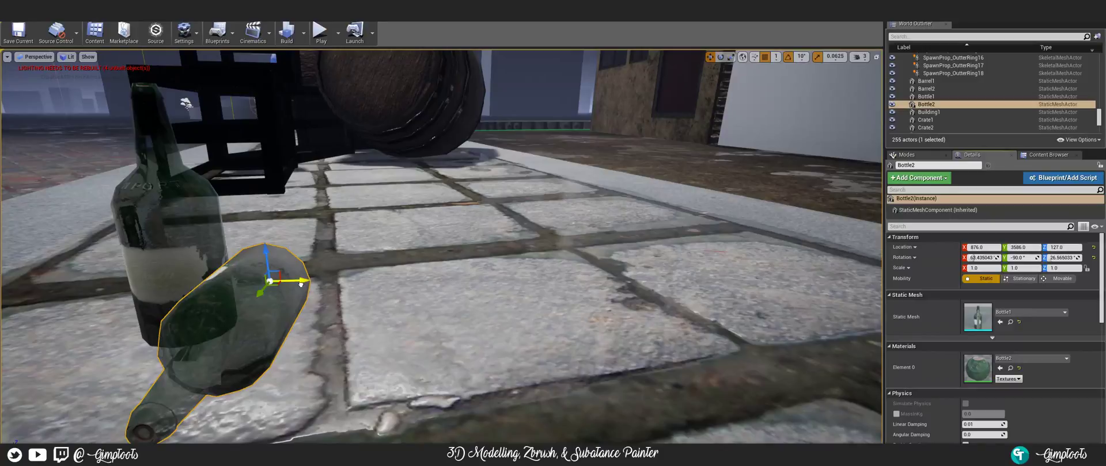
{"action": "right_click_drag", "start_coordinate": [306, 282], "coordinate": [426, 288]}
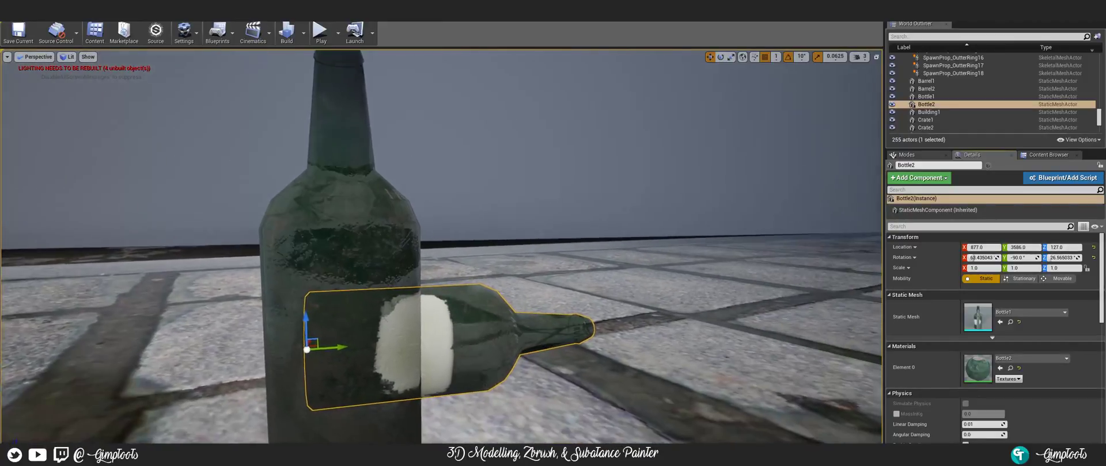
{"action": "mouse_move", "coordinate": [426, 288]}
{"action": "right_mouse_down"}
{"action": "mouse_move", "coordinate": [455, 270]}
{"action": "mouse_move", "coordinate": [423, 269]}
{"action": "mouse_move", "coordinate": [483, 270]}
{"action": "mouse_move", "coordinate": [423, 278]}
{"action": "mouse_move", "coordinate": [429, 267]}
{"action": "mouse_move", "coordinate": [422, 305]}
{"action": "mouse_move", "coordinate": [468, 306]}
{"action": "mouse_move", "coordinate": [454, 279]}
{"action": "mouse_move", "coordinate": [394, 253]}
{"action": "mouse_move", "coordinate": [432, 272]}
{"action": "mouse_move", "coordinate": [428, 296]}
{"action": "mouse_move", "coordinate": [452, 305]}
{"action": "mouse_move", "coordinate": [446, 318]}
{"action": "mouse_move", "coordinate": [441, 282]}
{"action": "mouse_move", "coordinate": [436, 302]}
{"action": "mouse_move", "coordinate": [459, 319]}
{"action": "mouse_move", "coordinate": [446, 286]}
{"action": "mouse_move", "coordinate": [461, 318]}
{"action": "mouse_move", "coordinate": [437, 289]}
{"action": "mouse_move", "coordinate": [442, 297]}
{"action": "right_mouse_up"}
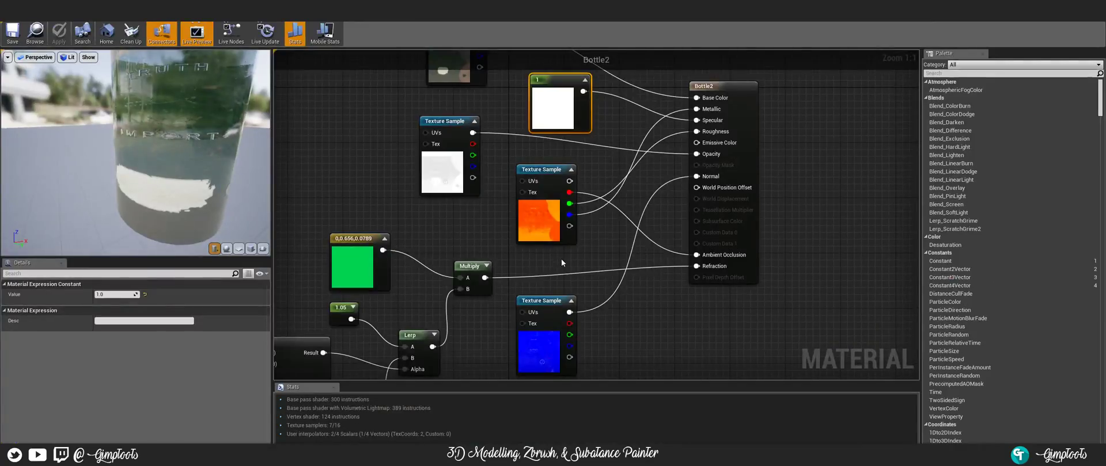
- Disconnect the Multiply node from Refraction in the Bottle2 material, apply the change and check both bottles in the level
{"action": "right_click_drag", "start_coordinate": [561, 258], "coordinate": [494, 234]}
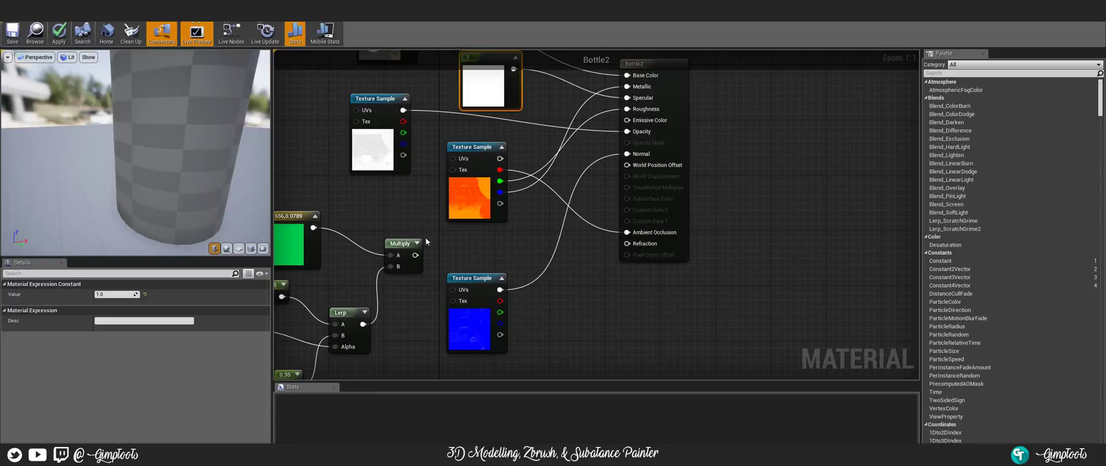
{"action": "right_click_drag", "start_coordinate": [425, 238], "coordinate": [531, 292]}
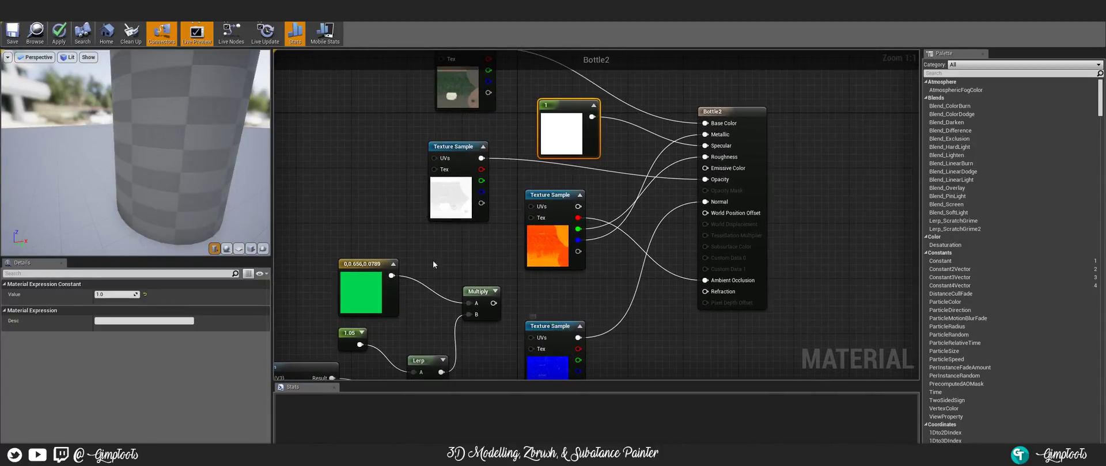
{"action": "right_click_drag", "start_coordinate": [433, 261], "coordinate": [470, 213]}
{"action": "right_click_drag", "start_coordinate": [426, 173], "coordinate": [417, 224]}
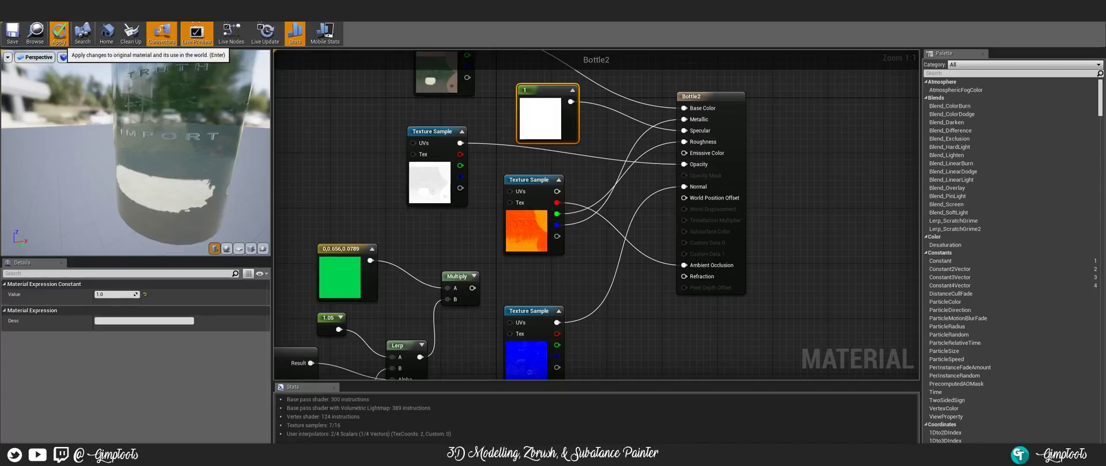
{"action": "left_click", "coordinate": [59, 32]}
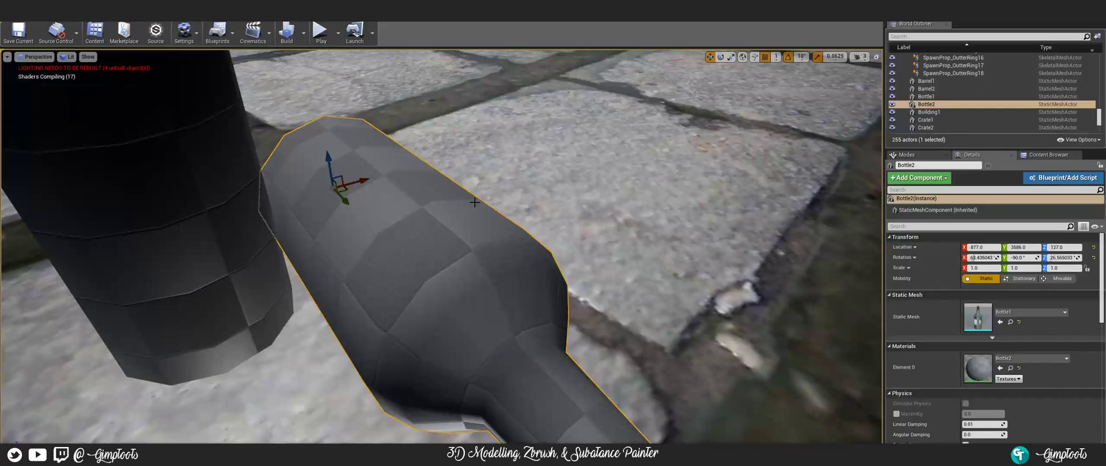
{"action": "scroll", "coordinate": [441, 247], "scroll_direction": "up", "scroll_amount": 3}
{"action": "right_click_drag", "start_coordinate": [441, 247], "coordinate": [469, 202]}
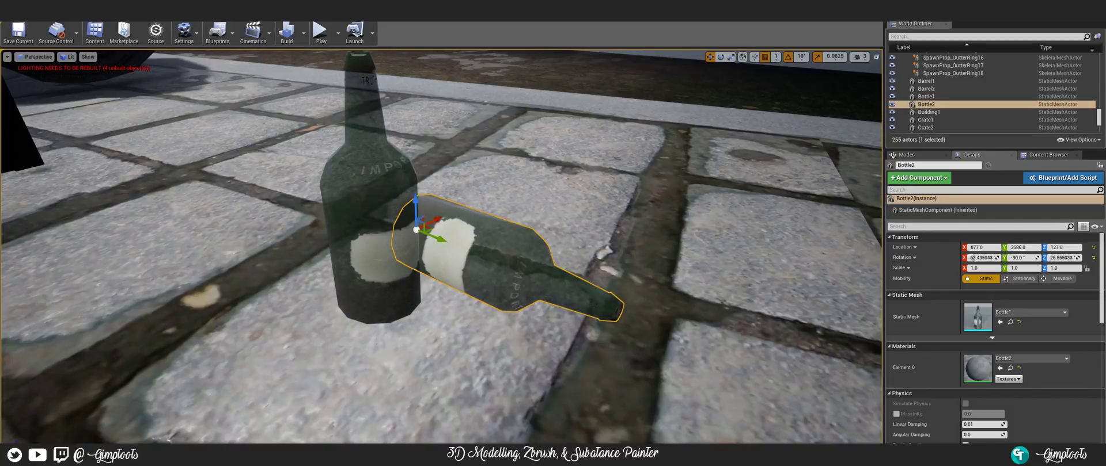
{"action": "right_click_drag", "start_coordinate": [483, 207], "coordinate": [271, 170]}
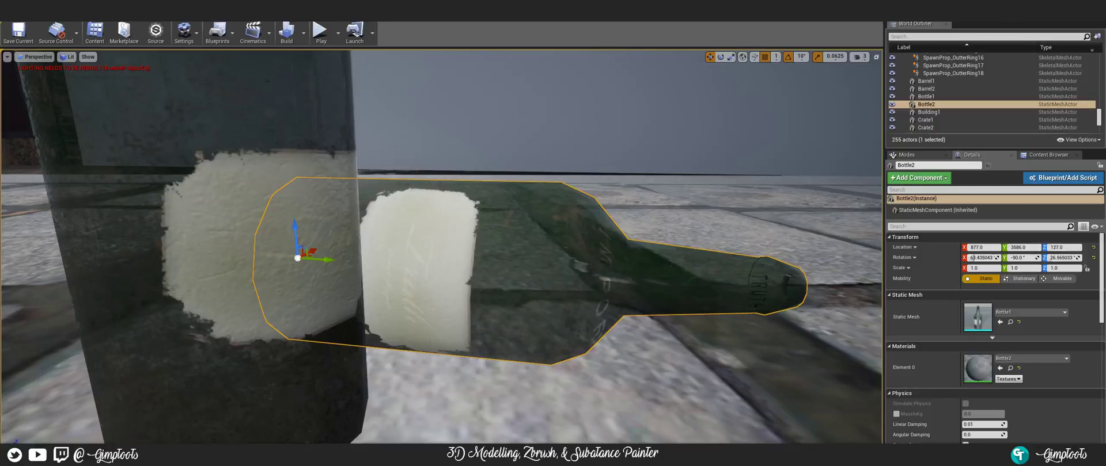
- Switch to Substance Painter and export the Bottle1 textures as 1024x1024 PNG with the Unreal Engine 4 (Packed)_copy configuration
{"action": "key", "text": "super+Tab"}
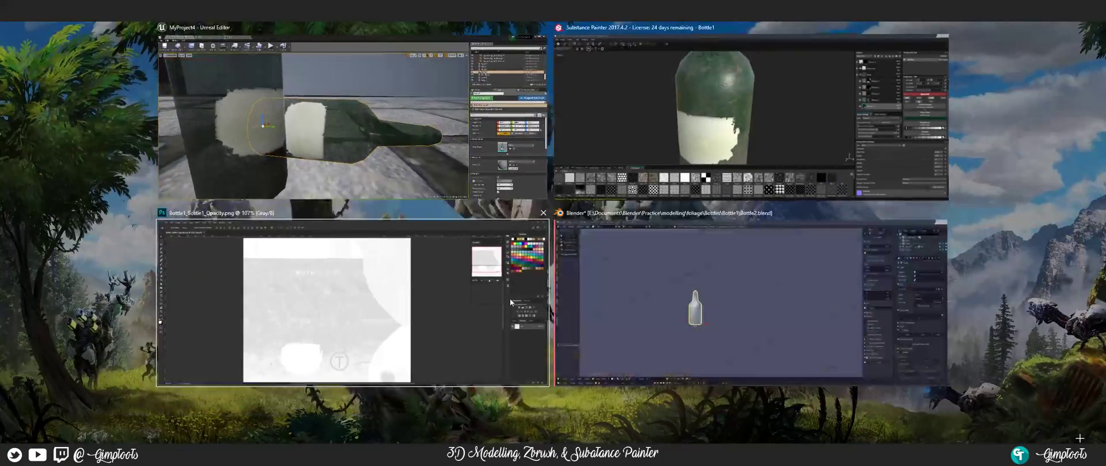
{"action": "left_click", "coordinate": [665, 161]}
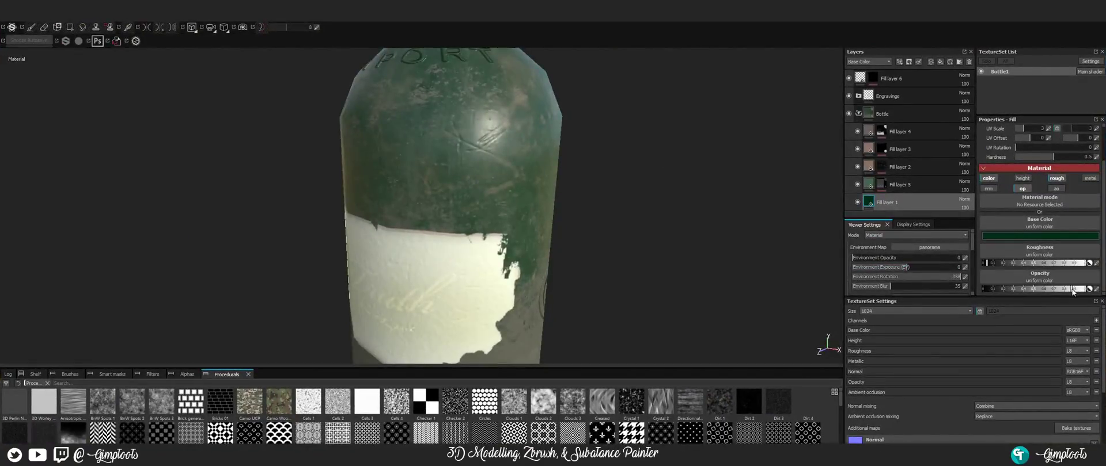
{"action": "right_click", "coordinate": [461, 144]}
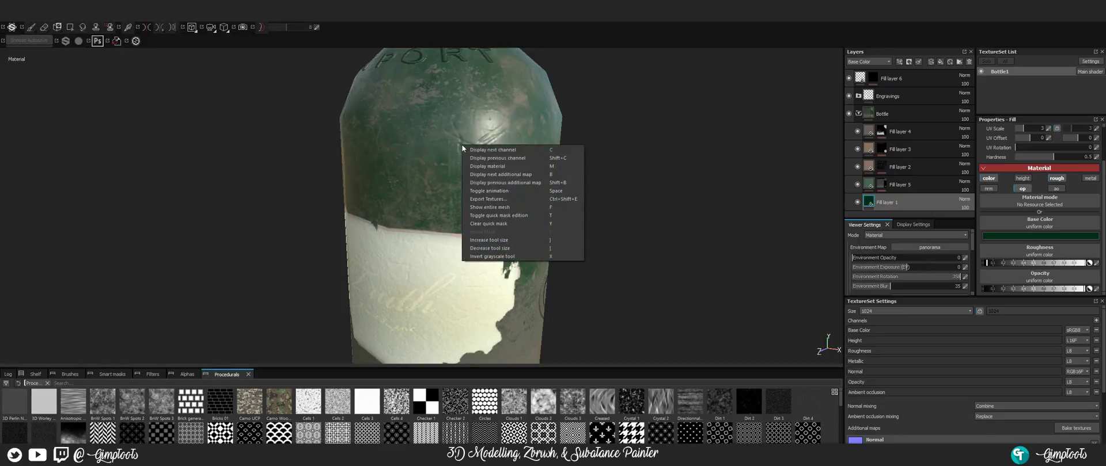
{"action": "left_click", "coordinate": [498, 199]}
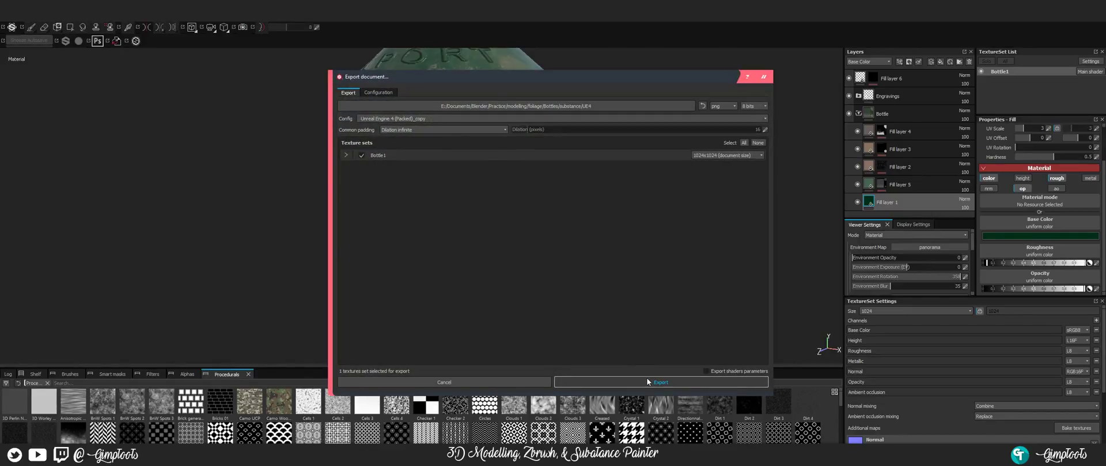
{"action": "left_click", "coordinate": [646, 382]}
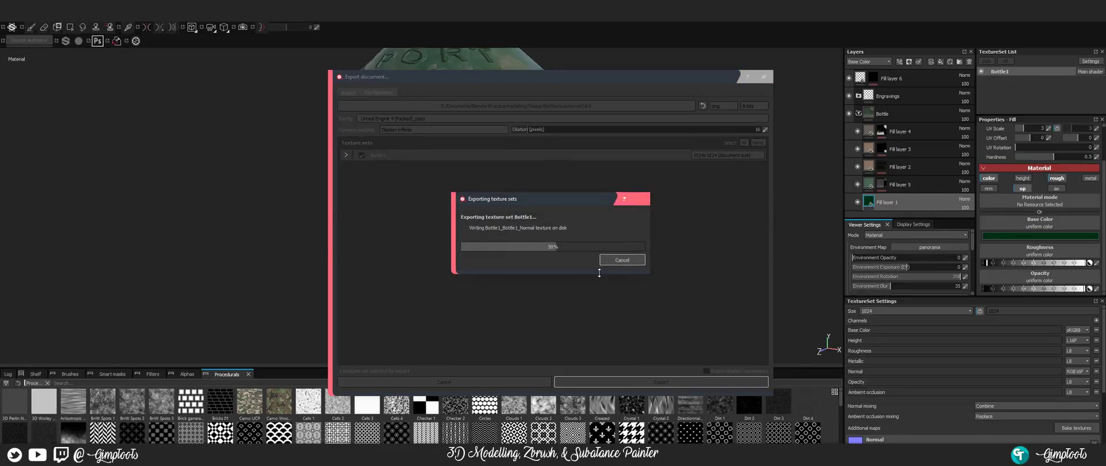
{"action": "left_click", "coordinate": [557, 243]}
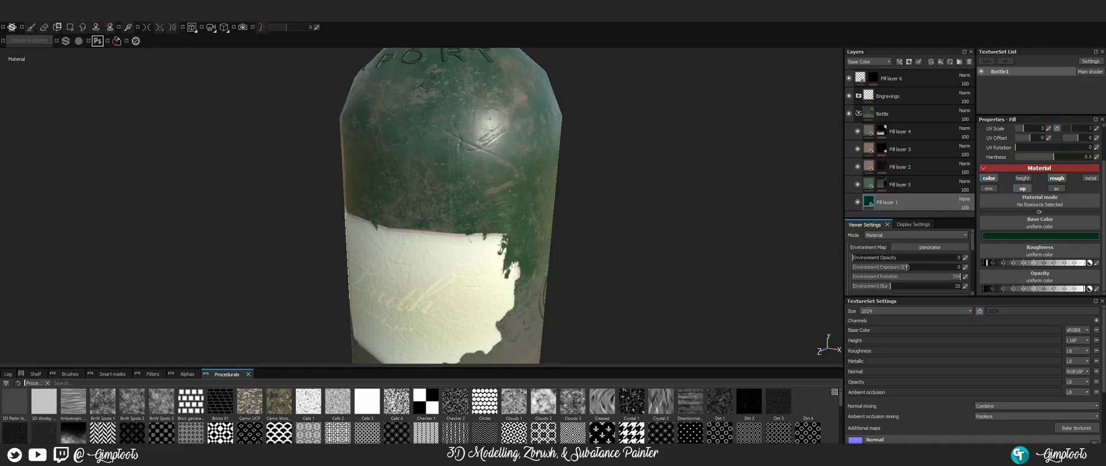
- Switch back to Unreal Editor and reimport the bottle's Opacity texture from the Bottles folder
{"action": "key", "text": "super+Tab"}
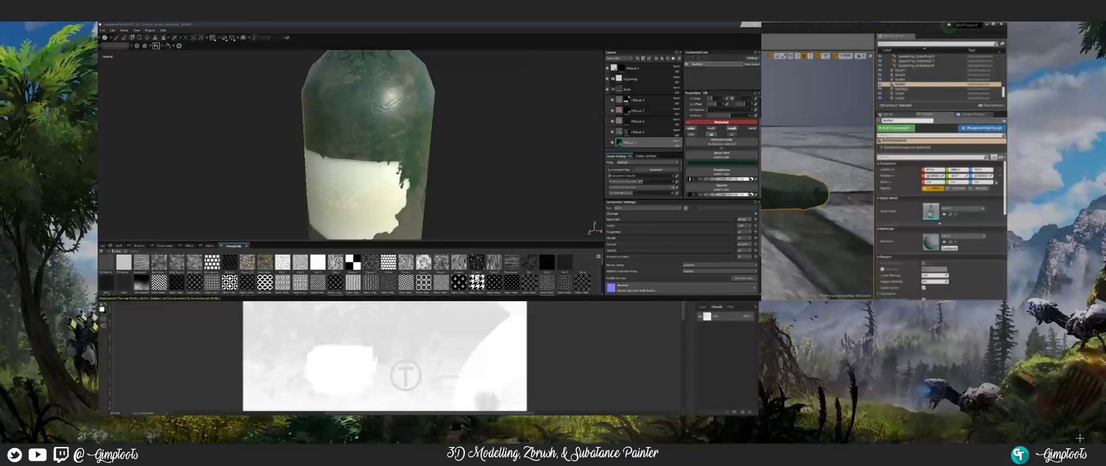
{"action": "left_click", "coordinate": [569, 133]}
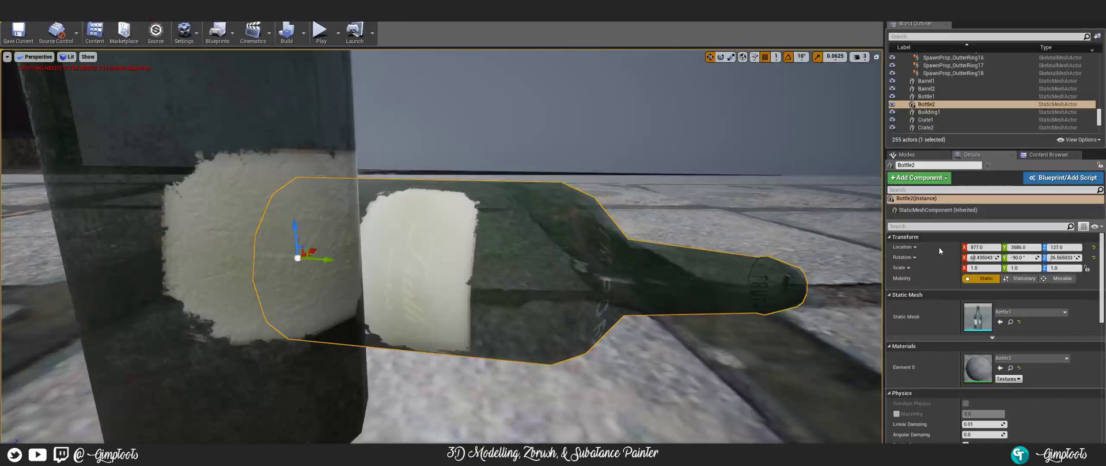
{"action": "left_click", "coordinate": [1045, 155]}
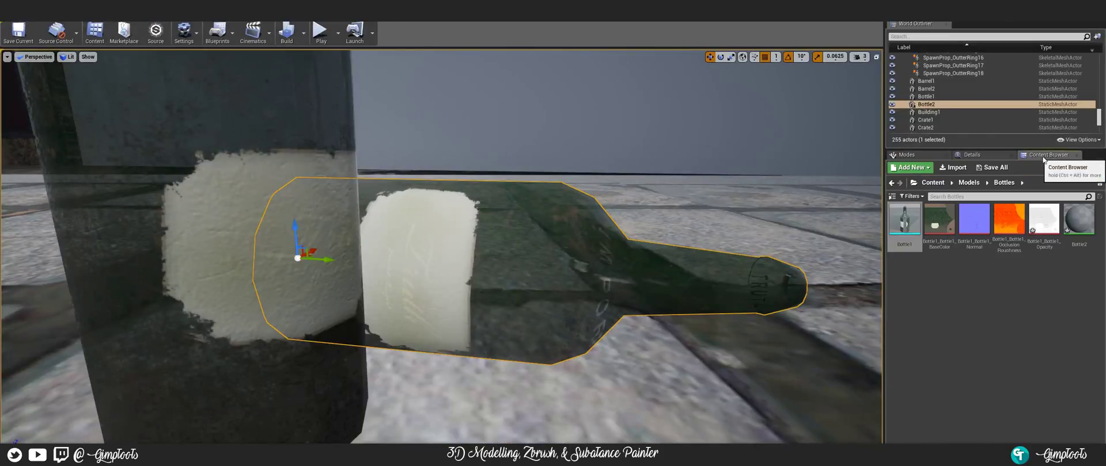
{"action": "right_click", "coordinate": [1044, 214]}
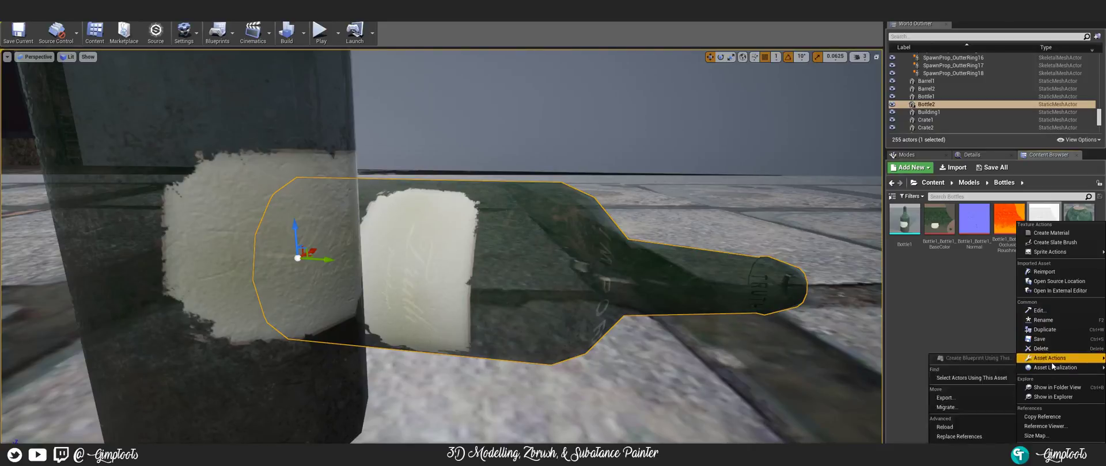
{"action": "left_click", "coordinate": [1047, 274]}
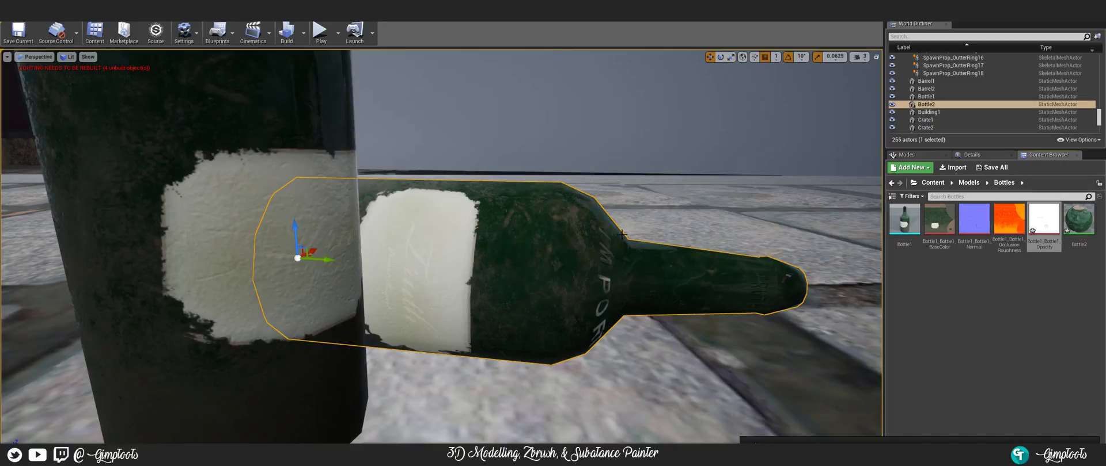
- Examine the glass and labels of the bottles in the level and the embossed lettering on the Bottle2 material preview
{"action": "right_click_drag", "start_coordinate": [621, 234], "coordinate": [492, 187]}
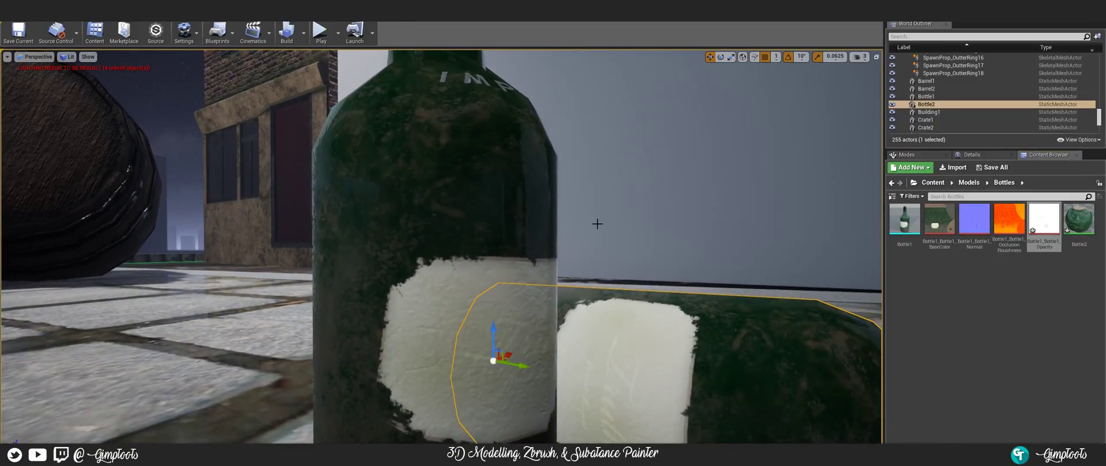
{"action": "right_click_drag", "start_coordinate": [530, 156], "coordinate": [475, 239]}
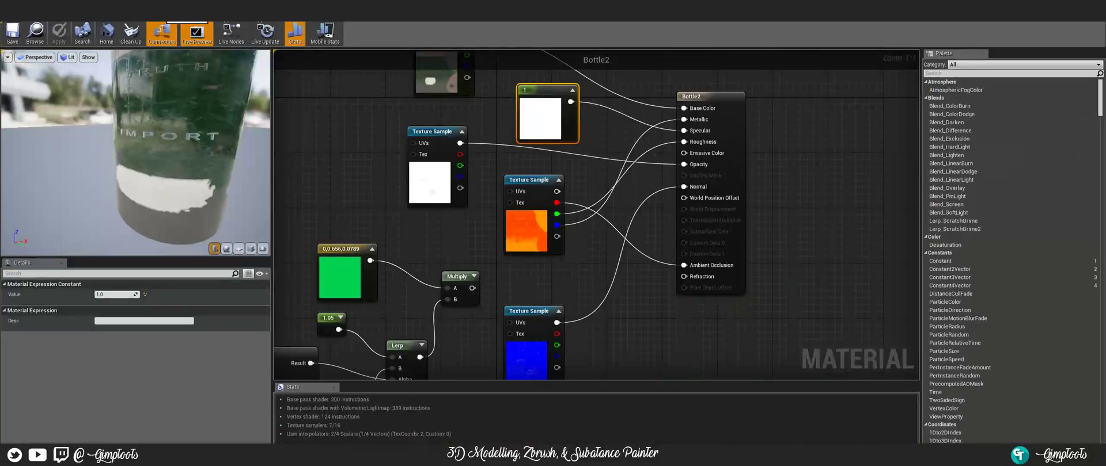
{"action": "right_click_drag", "start_coordinate": [185, 128], "coordinate": [185, 119]}
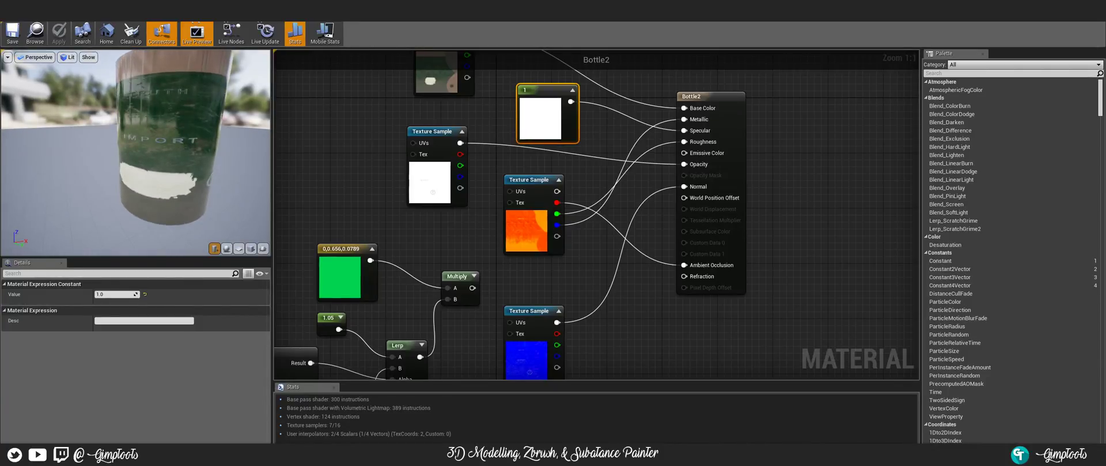
{"action": "left_click_drag", "start_coordinate": [188, 126], "coordinate": [189, 136]}
{"action": "right_click_drag", "start_coordinate": [181, 120], "coordinate": [181, 92]}
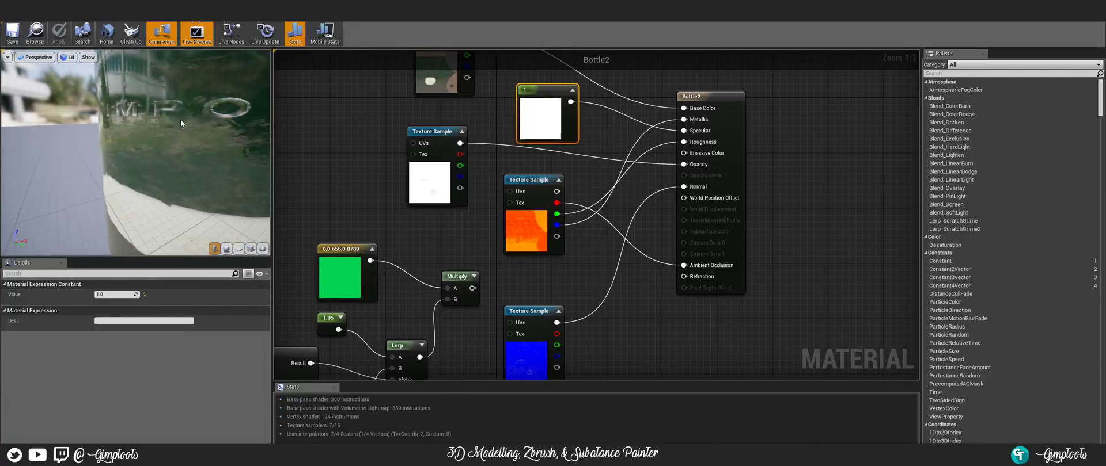
{"action": "left_click_drag", "start_coordinate": [181, 120], "coordinate": [158, 92]}
- Switch to Substance Painter, expand the Engravings group and check the material channels enabled on the Circle and Import layers
{"action": "key", "text": "super+Tab"}
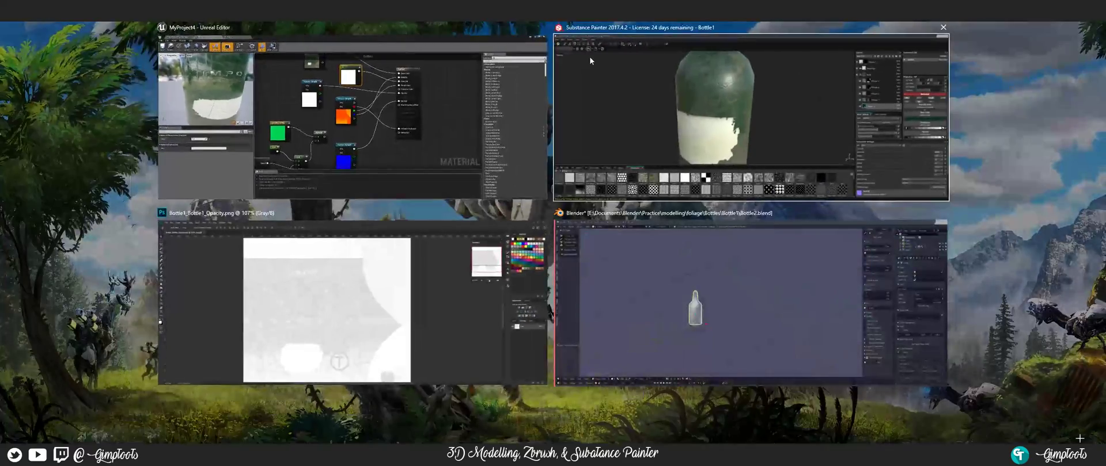
{"action": "left_click", "coordinate": [675, 75]}
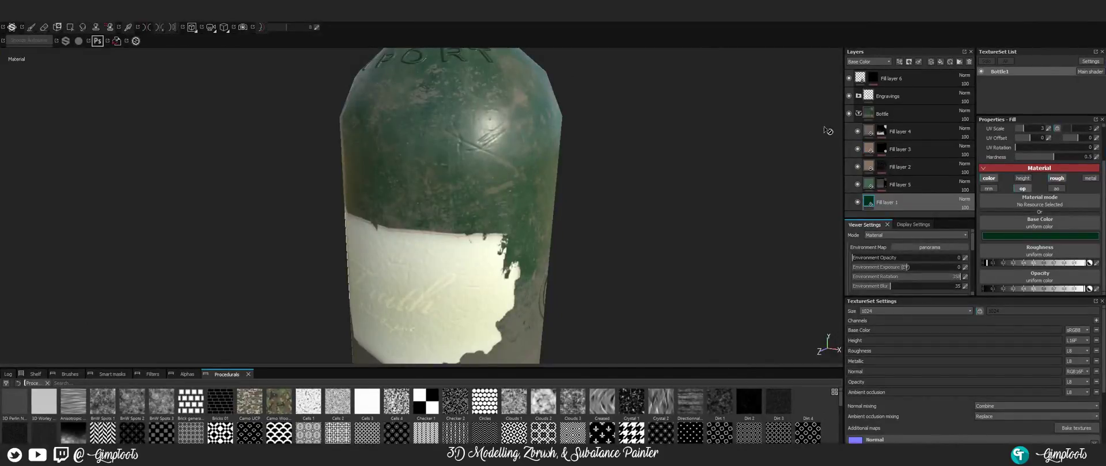
{"action": "left_click", "coordinate": [858, 96]}
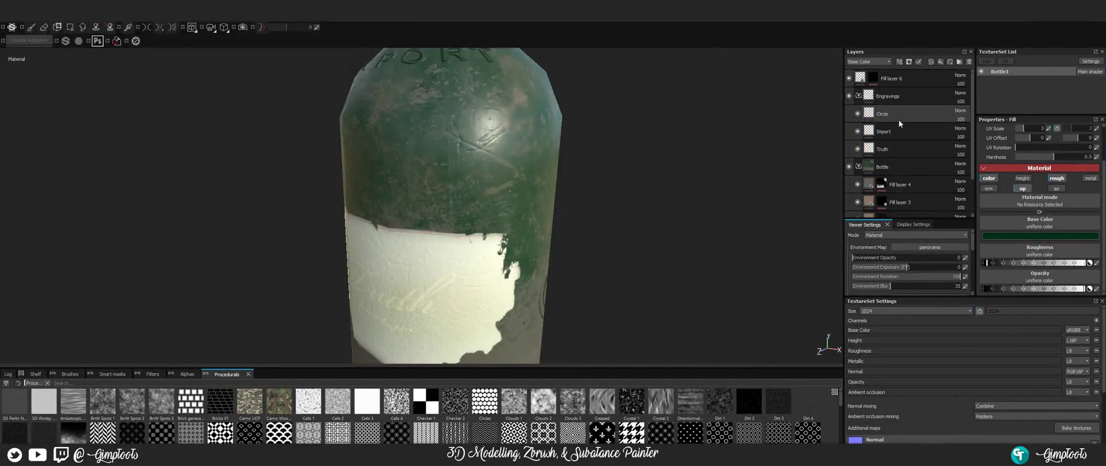
{"action": "left_click", "coordinate": [900, 114]}
{"action": "scroll", "coordinate": [1068, 263], "scroll_direction": "down", "scroll_amount": 5}
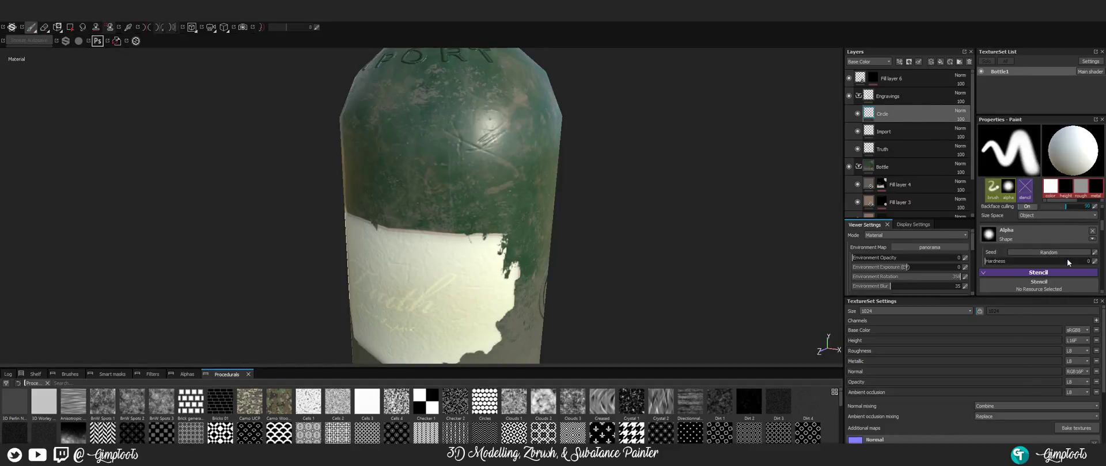
{"action": "scroll", "coordinate": [1066, 258], "scroll_direction": "down", "scroll_amount": 5}
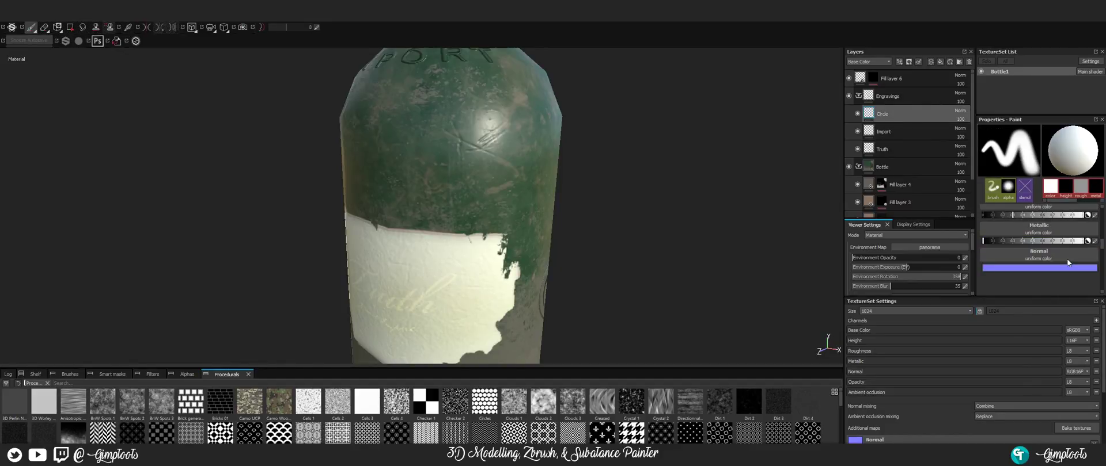
{"action": "scroll", "coordinate": [1066, 263], "scroll_direction": "up", "scroll_amount": 1}
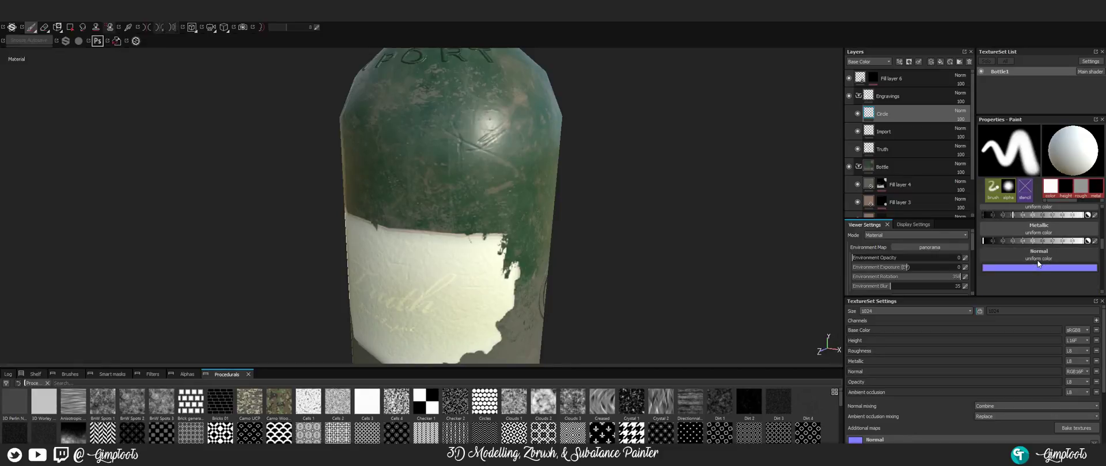
{"action": "scroll", "coordinate": [1038, 263], "scroll_direction": "up", "scroll_amount": 3}
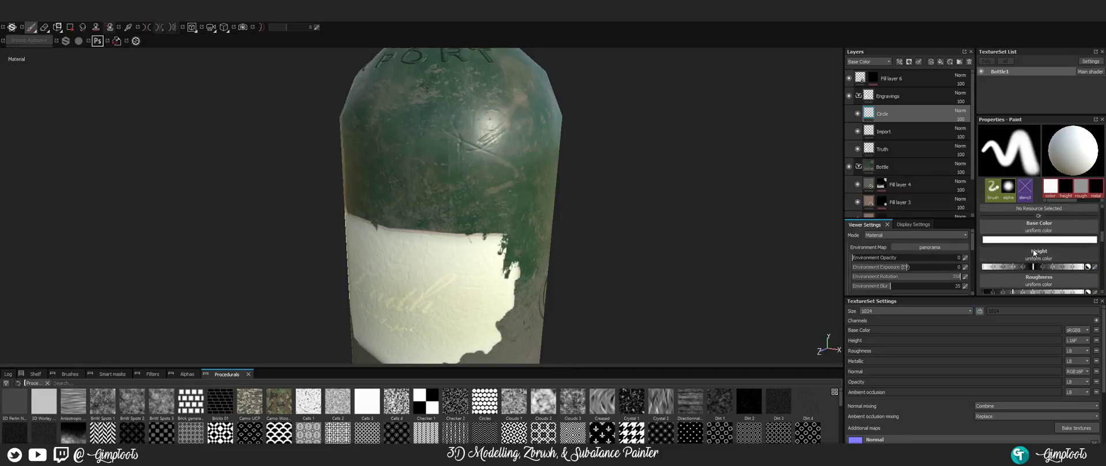
{"action": "scroll", "coordinate": [1056, 245], "scroll_direction": "up", "scroll_amount": 2}
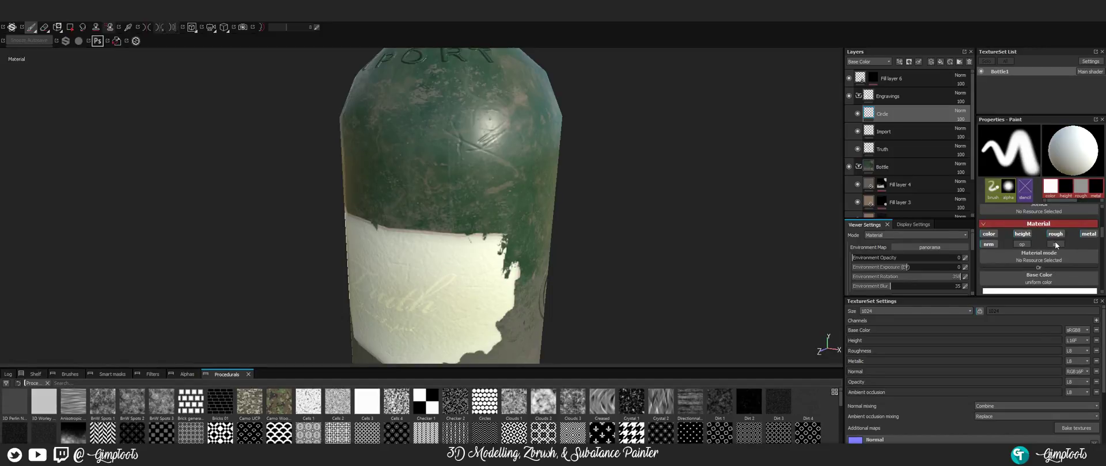
{"action": "scroll", "coordinate": [1070, 263], "scroll_direction": "up", "scroll_amount": 1}
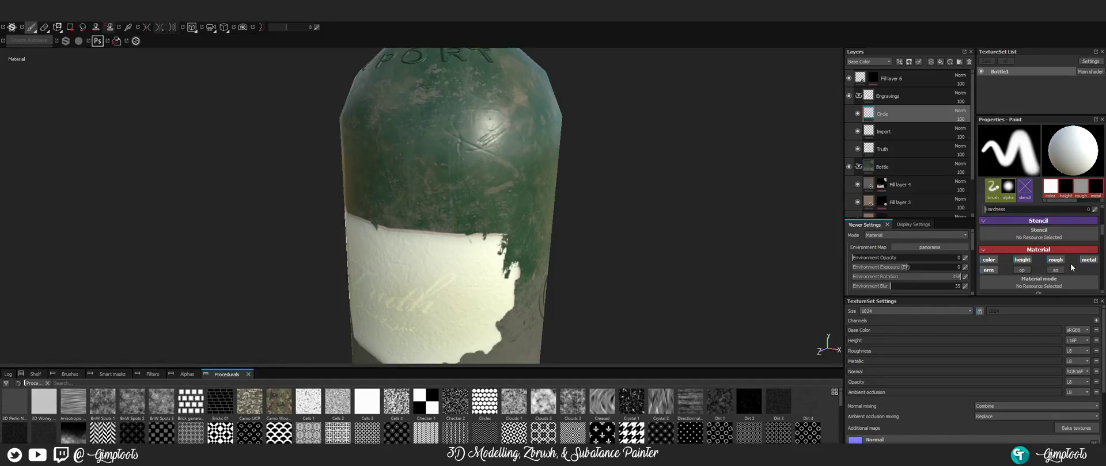
{"action": "left_click", "coordinate": [910, 133]}
{"action": "scroll", "coordinate": [1071, 271], "scroll_direction": "down", "scroll_amount": 4}
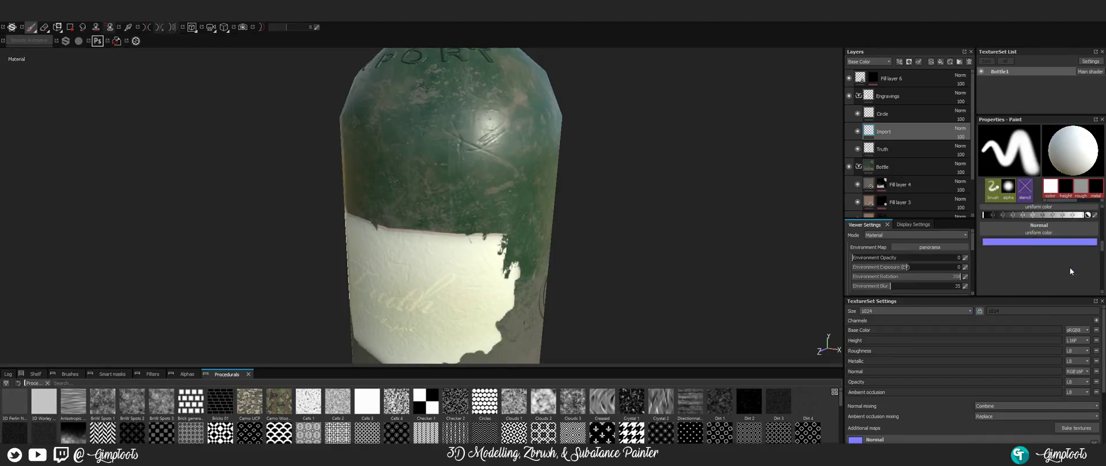
{"action": "scroll", "coordinate": [1056, 258], "scroll_direction": "up", "scroll_amount": 1}
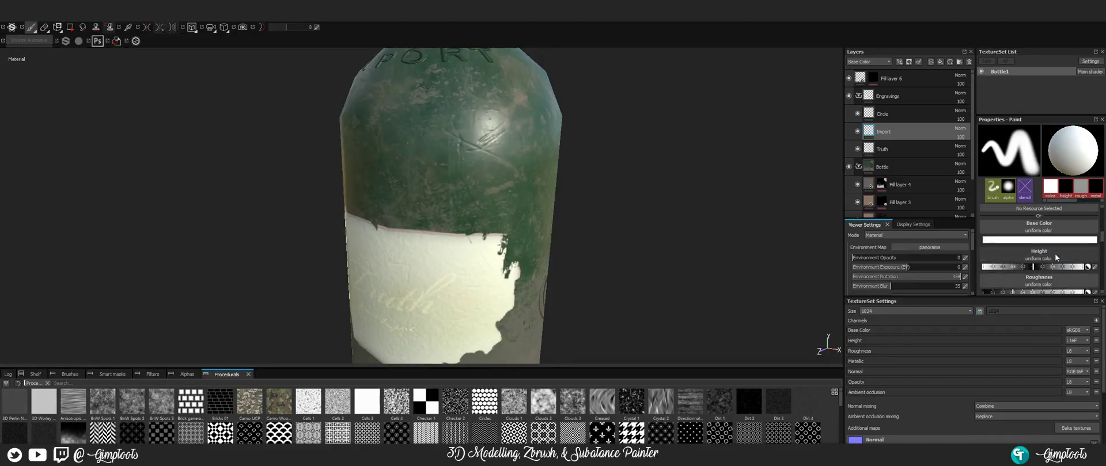
{"action": "scroll", "coordinate": [921, 192], "scroll_direction": "down", "scroll_amount": 2}
- Turn off the opacity channel on Fill layer 5 and Fill layer 2 in the Bottle group
{"action": "left_click", "coordinate": [914, 190]}
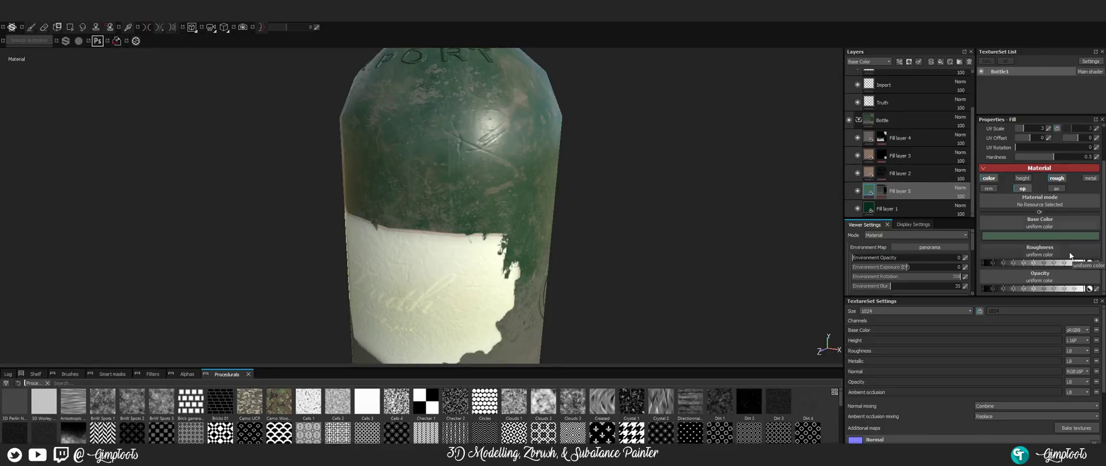
{"action": "left_click", "coordinate": [1029, 190]}
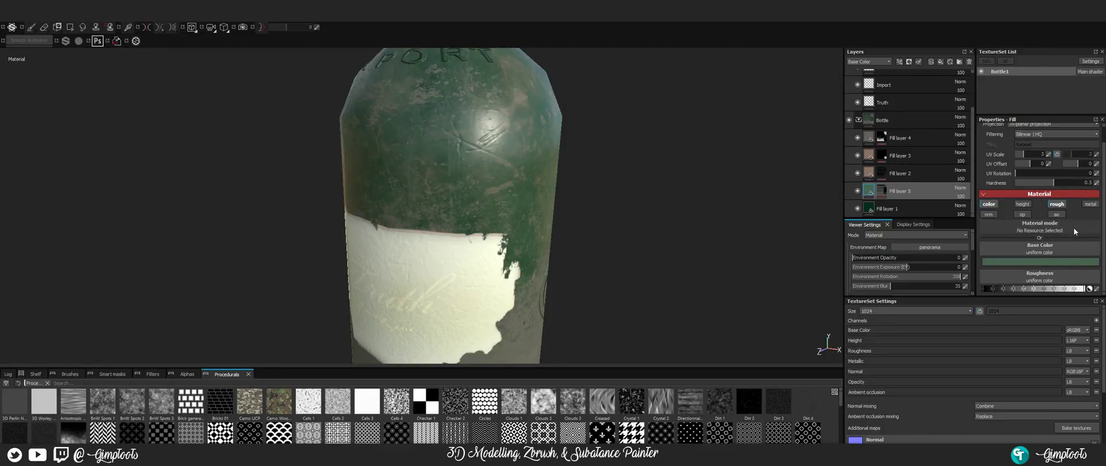
{"action": "left_click", "coordinate": [873, 172]}
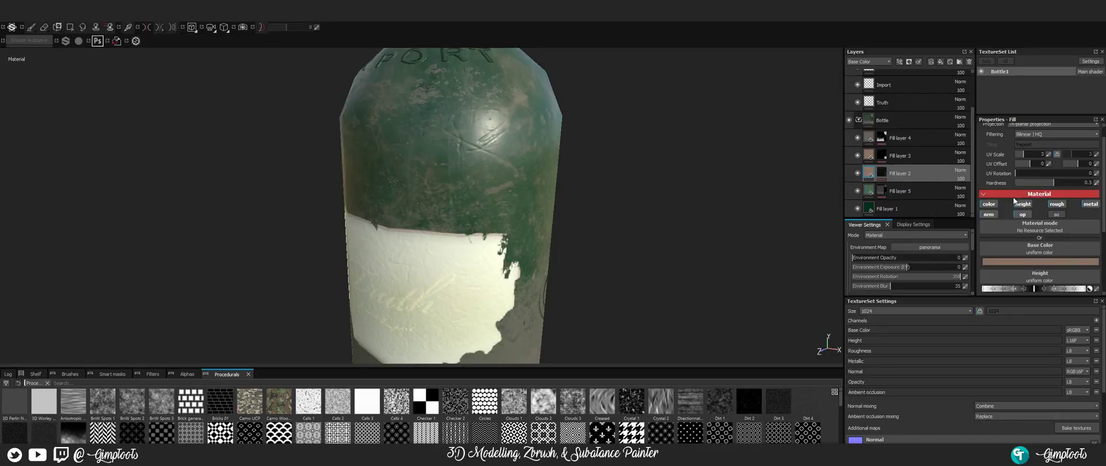
{"action": "scroll", "coordinate": [1028, 220], "scroll_direction": "down", "scroll_amount": 3}
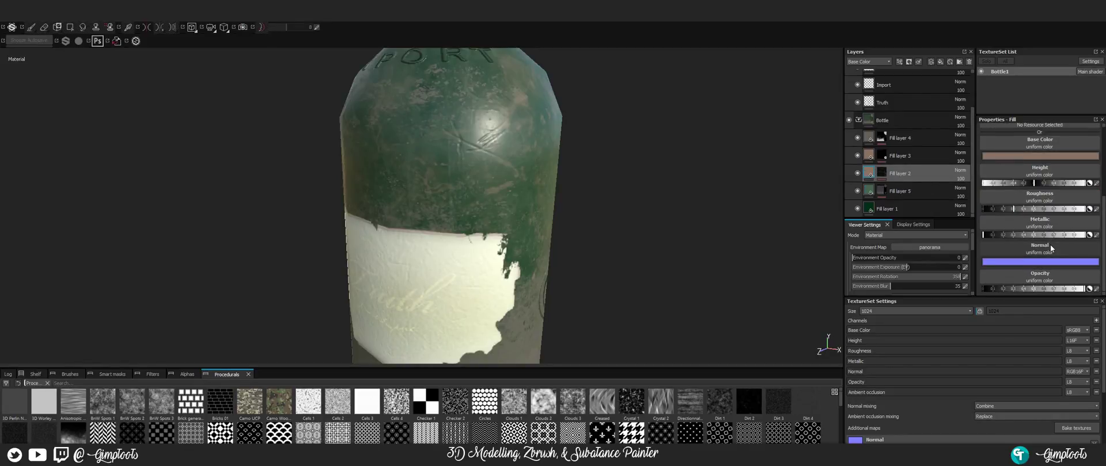
{"action": "scroll", "coordinate": [1049, 244], "scroll_direction": "up", "scroll_amount": 3}
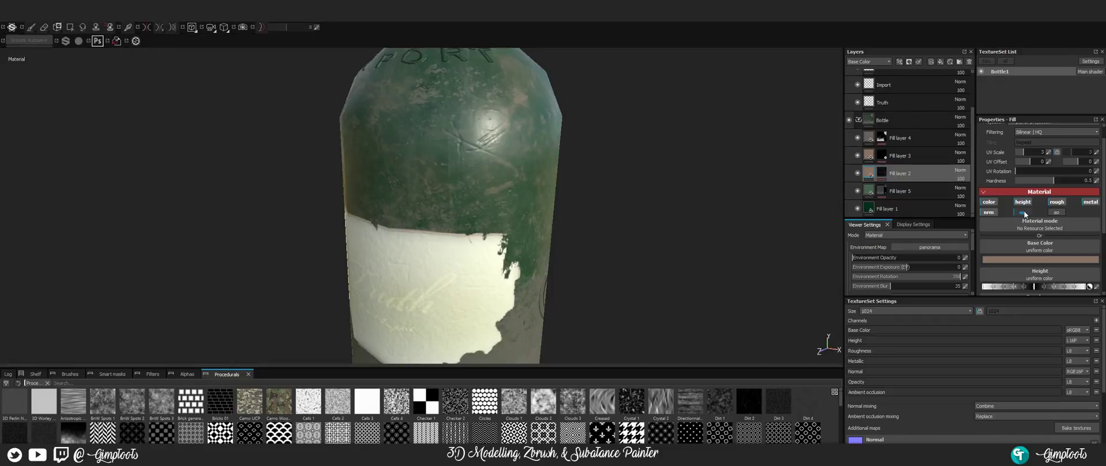
- Turn off the opacity channel on Fill layer 3 and Fill layer 4 in the Bottle group
{"action": "left_click", "coordinate": [898, 156]}
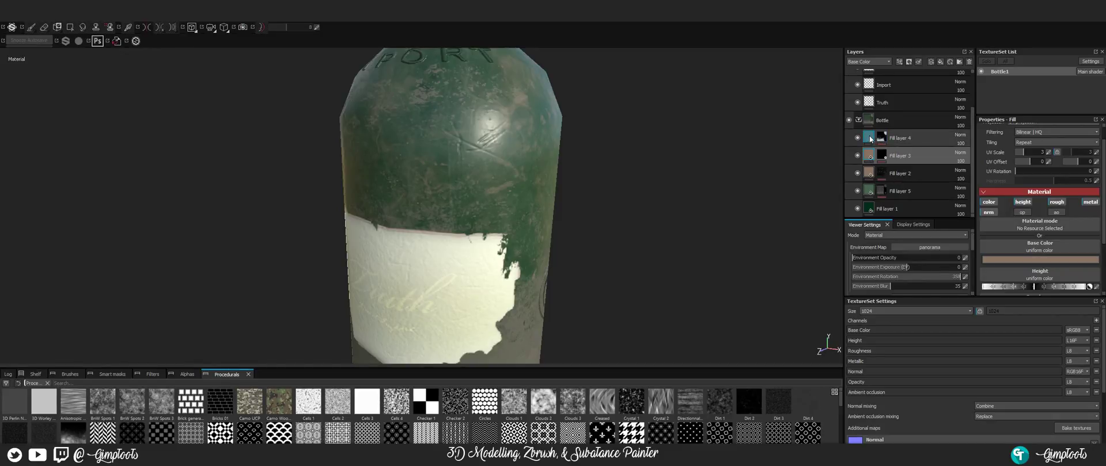
{"action": "scroll", "coordinate": [1061, 248], "scroll_direction": "down", "scroll_amount": 3}
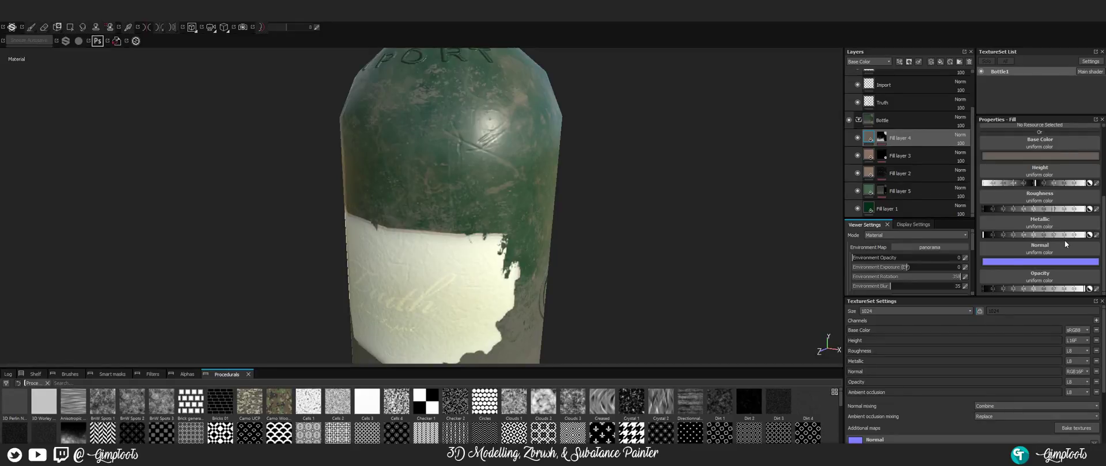
{"action": "scroll", "coordinate": [1064, 240], "scroll_direction": "up", "scroll_amount": 3}
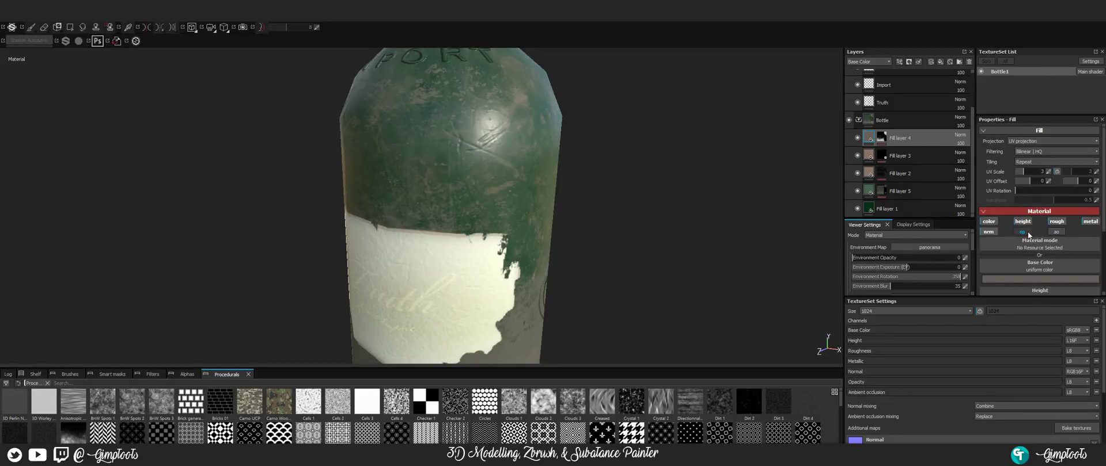
- Check the material channels enabled on the Truth, Import and Circle engraving layers and on Fill layer 6
{"action": "scroll", "coordinate": [904, 125], "scroll_direction": "up", "scroll_amount": 3}
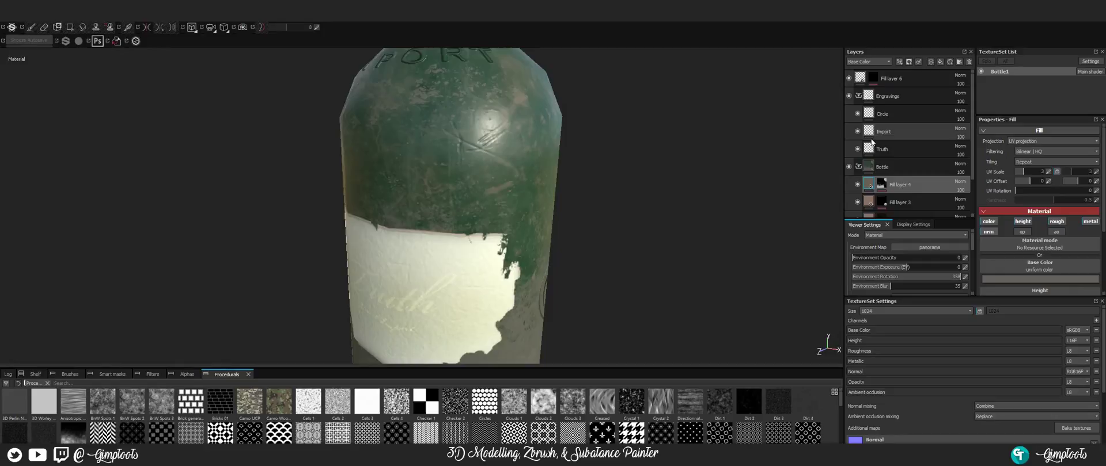
{"action": "left_click", "coordinate": [905, 154]}
{"action": "scroll", "coordinate": [1064, 244], "scroll_direction": "down", "scroll_amount": 3}
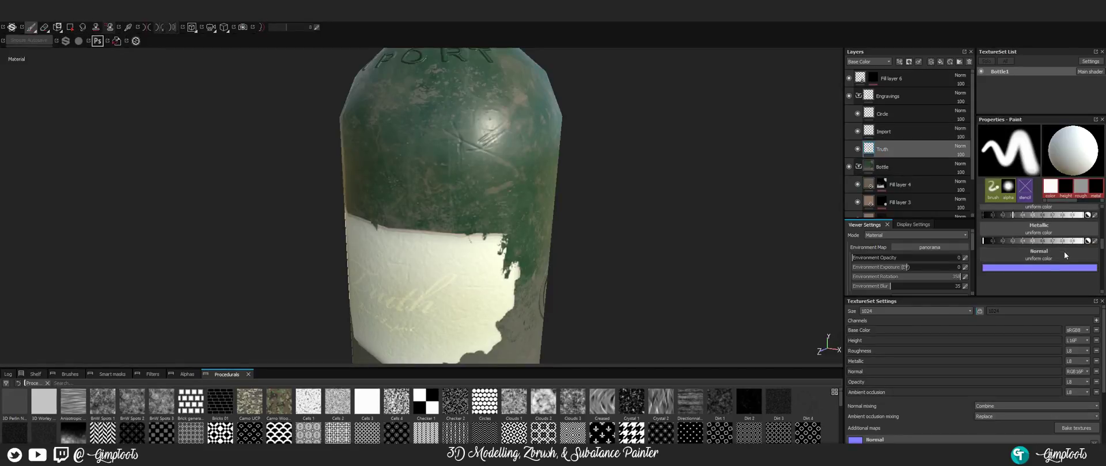
{"action": "scroll", "coordinate": [1062, 251], "scroll_direction": "up", "scroll_amount": 4}
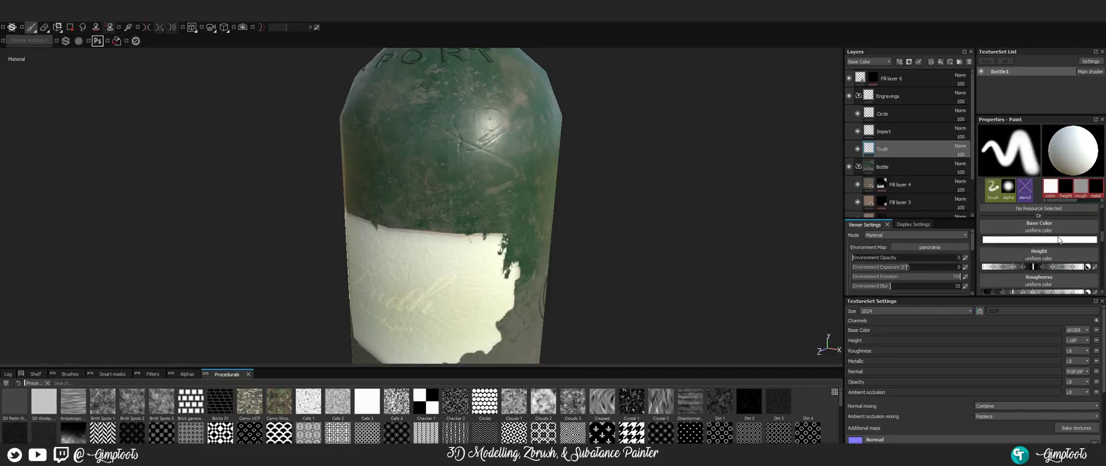
{"action": "scroll", "coordinate": [1058, 239], "scroll_direction": "up", "scroll_amount": 2}
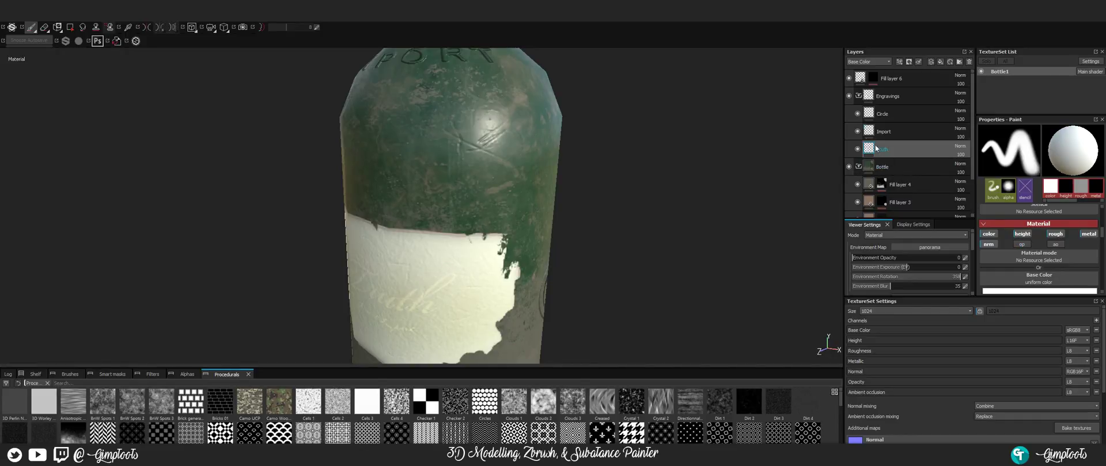
{"action": "left_click", "coordinate": [909, 129]}
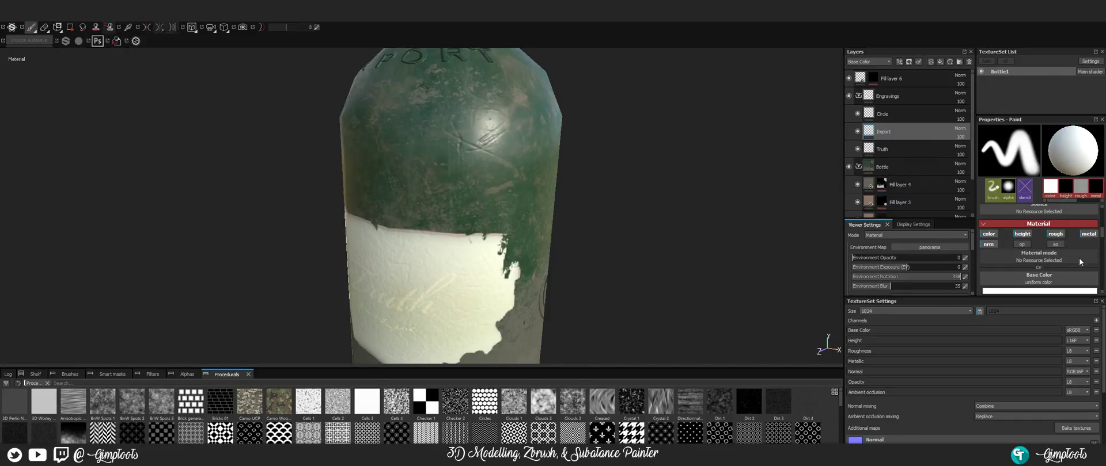
{"action": "left_click", "coordinate": [910, 115]}
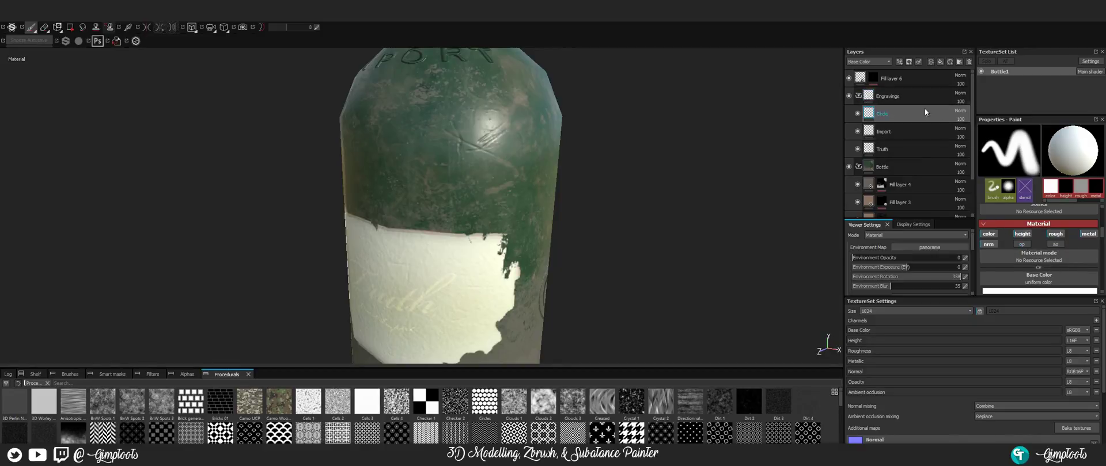
{"action": "left_click", "coordinate": [859, 77]}
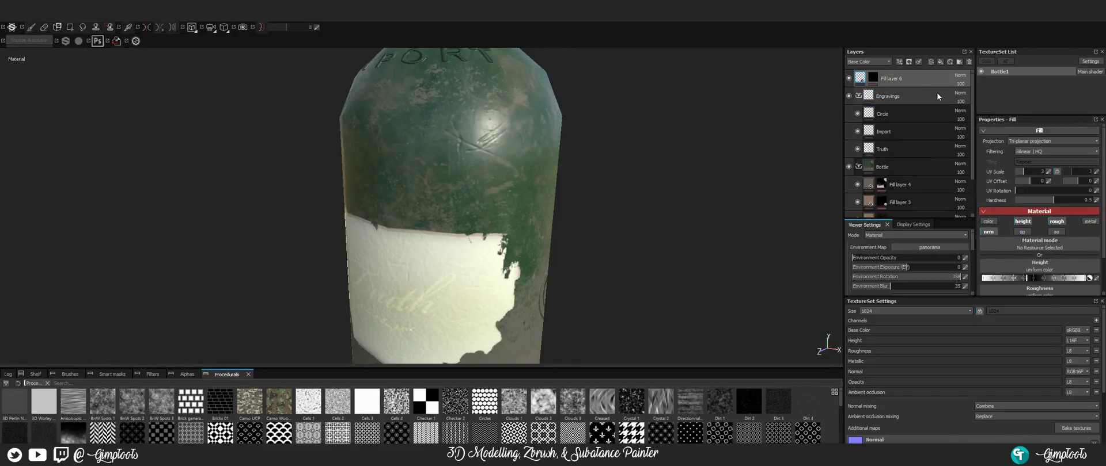
{"action": "scroll", "coordinate": [1052, 244], "scroll_direction": "down", "scroll_amount": 3}
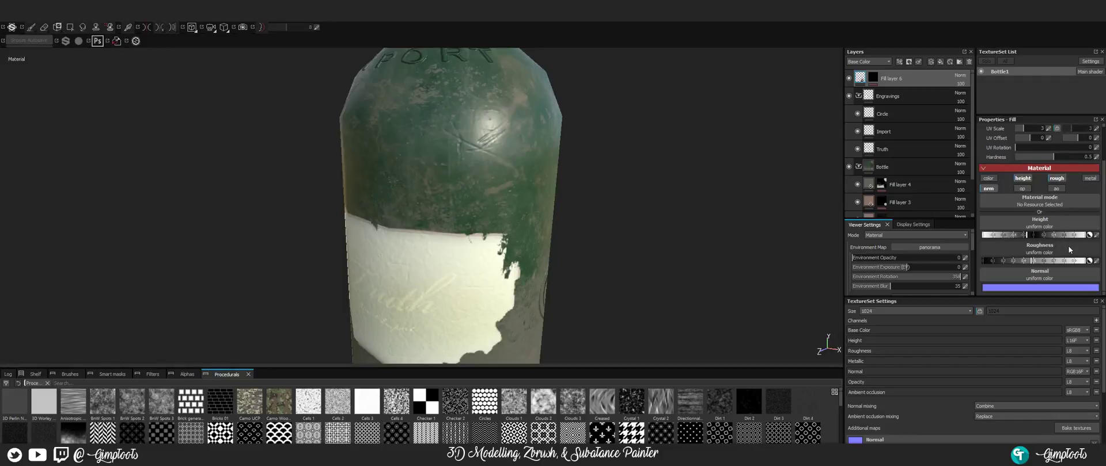
- Export the Bottle1 textures as 1024x1024 PNG with the Unreal Engine 4 (Packed)_copy configuration
{"action": "right_click", "coordinate": [475, 199]}
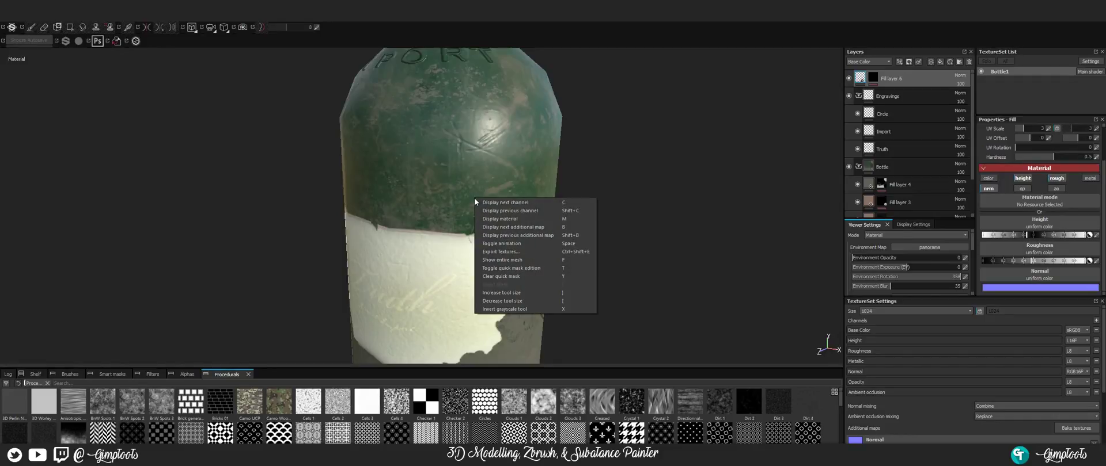
{"action": "left_click", "coordinate": [517, 253]}
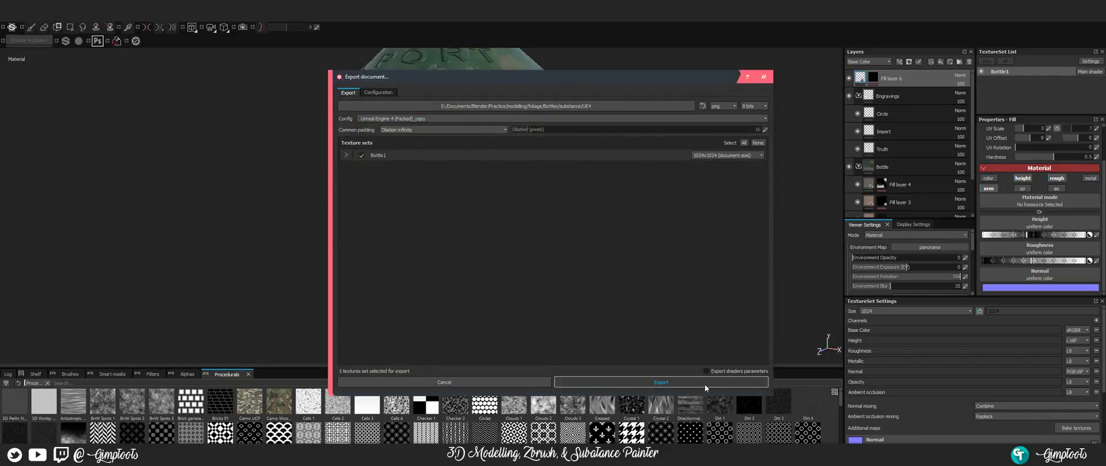
{"action": "left_click", "coordinate": [639, 381]}
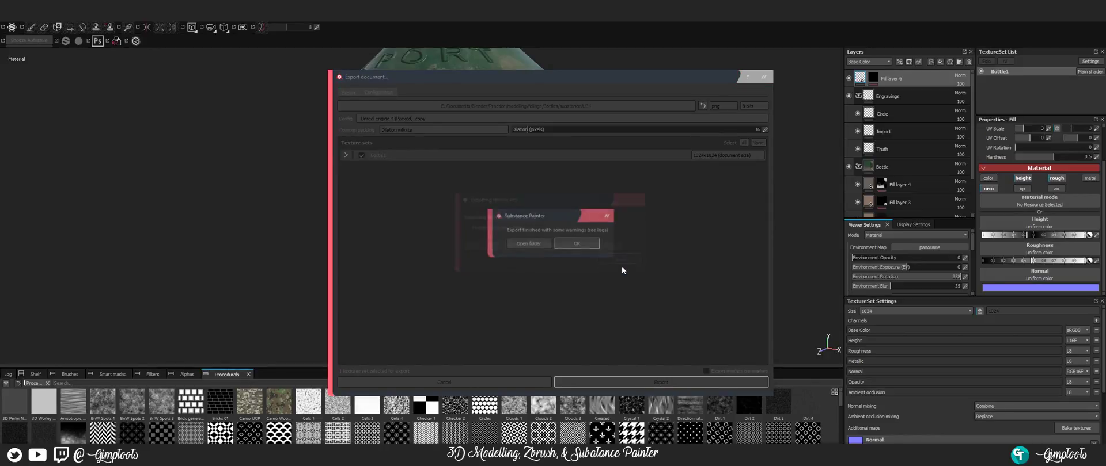
{"action": "left_click", "coordinate": [576, 243]}
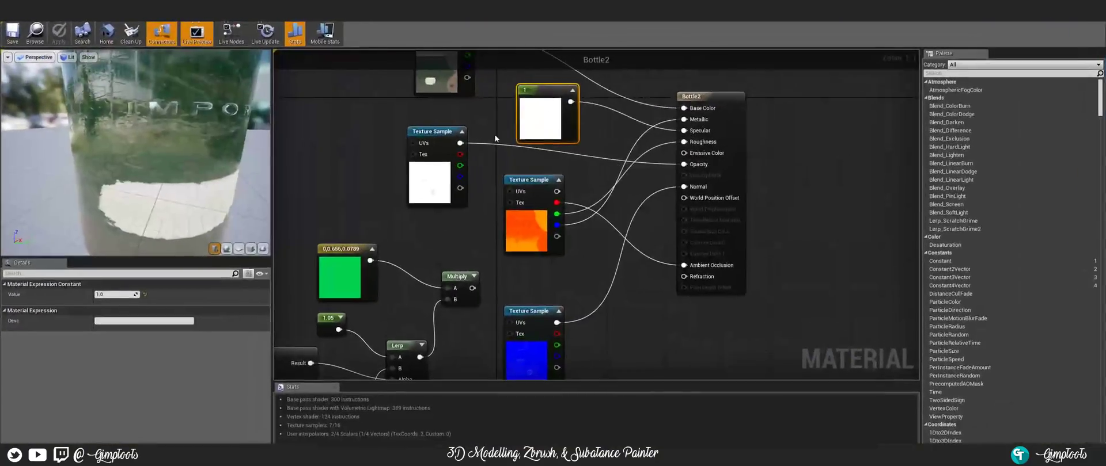
- Switch back to Unreal Editor, disconnect the opacity Texture Sample from the Bottle2 Opacity input and move that node aside
{"action": "right_click_drag", "start_coordinate": [439, 231], "coordinate": [422, 221]}
{"action": "mouse_move", "coordinate": [609, 260]}
{"action": "right_mouse_down"}
{"action": "mouse_move", "coordinate": [590, 292]}
{"action": "mouse_move", "coordinate": [599, 259]}
{"action": "right_mouse_up"}
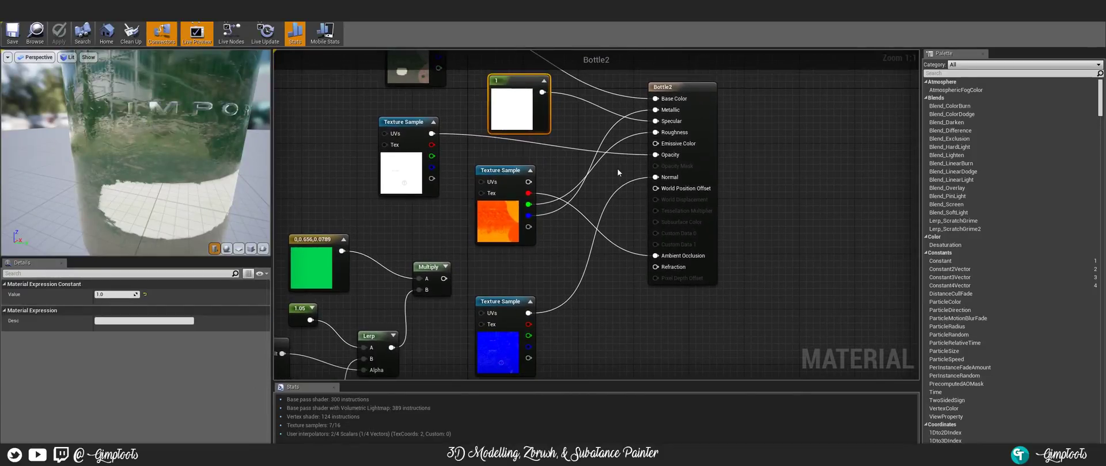
{"action": "left_click", "coordinate": [656, 155], "text": "alt"}
{"action": "right_click_drag", "start_coordinate": [479, 132], "coordinate": [479, 171]}
{"action": "left_click_drag", "start_coordinate": [412, 165], "coordinate": [363, 138]}
{"action": "right_click_drag", "start_coordinate": [407, 149], "coordinate": [417, 167]}
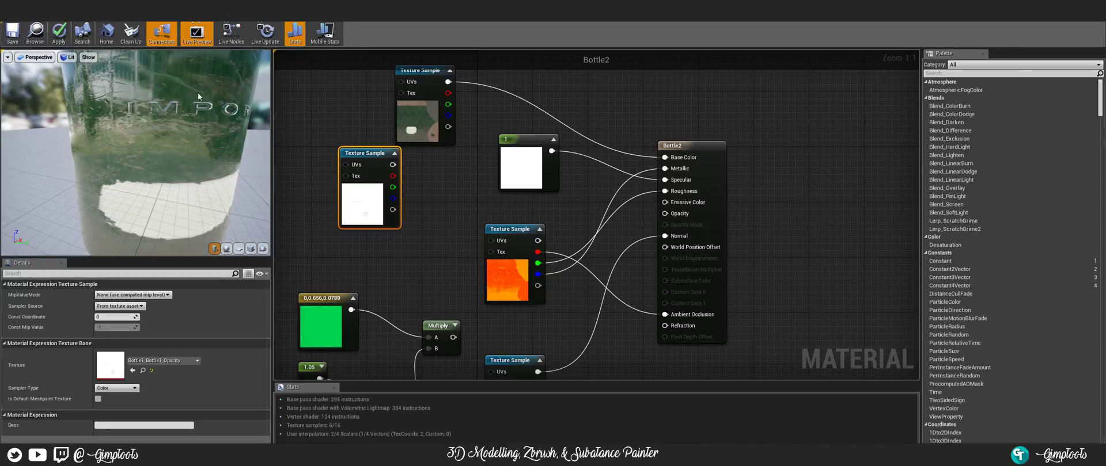
- View the whole bottle in the material preview and apply the Bottle2 material change
{"action": "scroll", "coordinate": [150, 156], "scroll_direction": "down", "scroll_amount": 5}
{"action": "left_click_drag", "start_coordinate": [150, 156], "coordinate": [135, 152]}
{"action": "mouse_move", "coordinate": [150, 155]}
{"action": "right_mouse_down"}
{"action": "mouse_move", "coordinate": [150, 135]}
{"action": "mouse_move", "coordinate": [150, 155]}
{"action": "right_mouse_up"}
{"action": "left_click", "coordinate": [58, 36]}
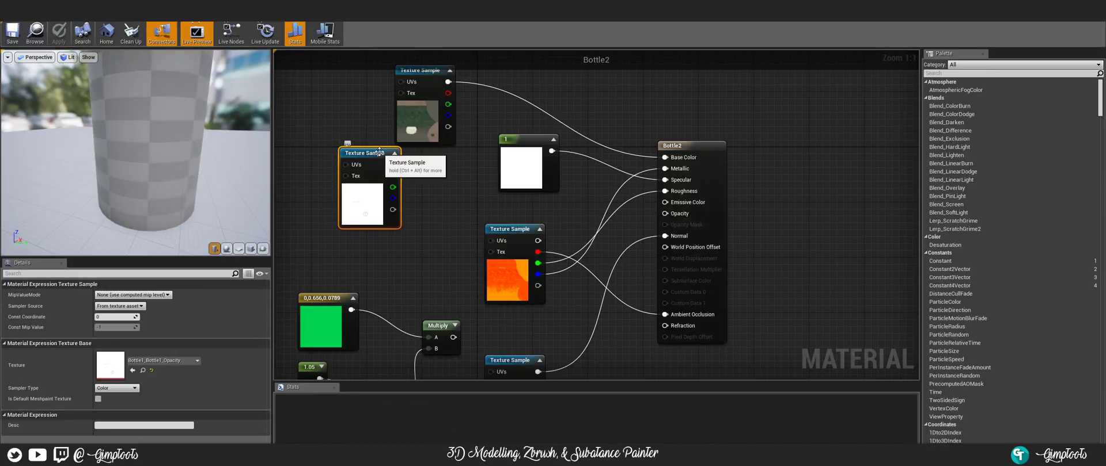
- Delete the opacity Texture Sample and the disconnected refraction nodes: green colour, Multiply, Lerp, its constants, Fresnel_Function and its input
{"action": "key", "text": "Delete"}
{"action": "right_click_drag", "start_coordinate": [437, 295], "coordinate": [612, 121]}
{"action": "left_click", "coordinate": [499, 126]}
{"action": "left_click", "coordinate": [616, 160], "text": "ctrl"}
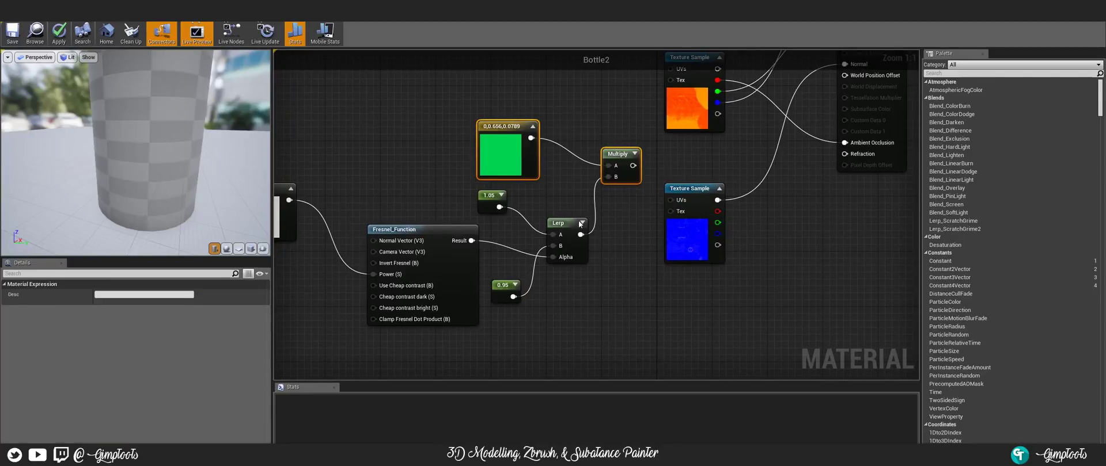
{"action": "left_click", "coordinate": [570, 227], "text": "ctrl"}
{"action": "left_click", "coordinate": [496, 196], "text": "ctrl"}
{"action": "left_click", "coordinate": [504, 285], "text": "ctrl"}
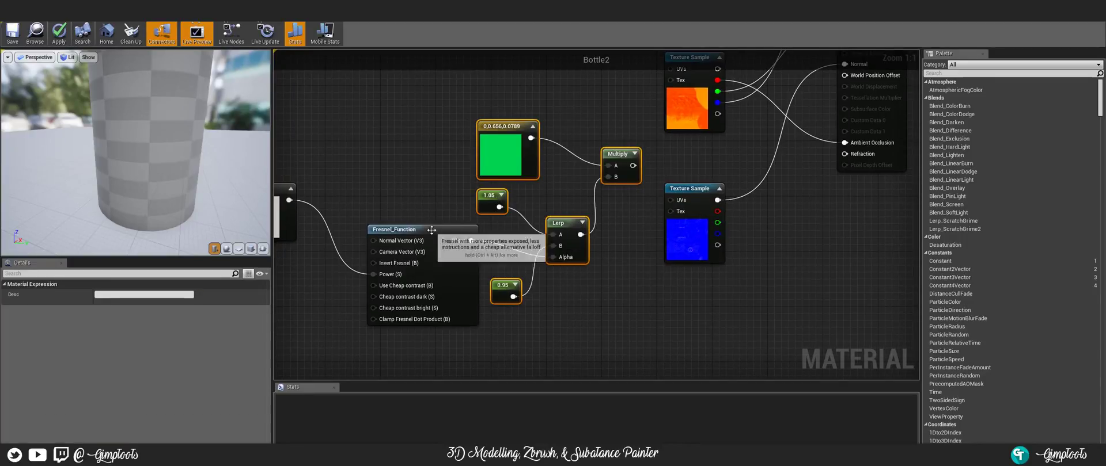
{"action": "left_click", "coordinate": [403, 229], "text": "ctrl"}
{"action": "left_click", "coordinate": [292, 190], "text": "ctrl"}
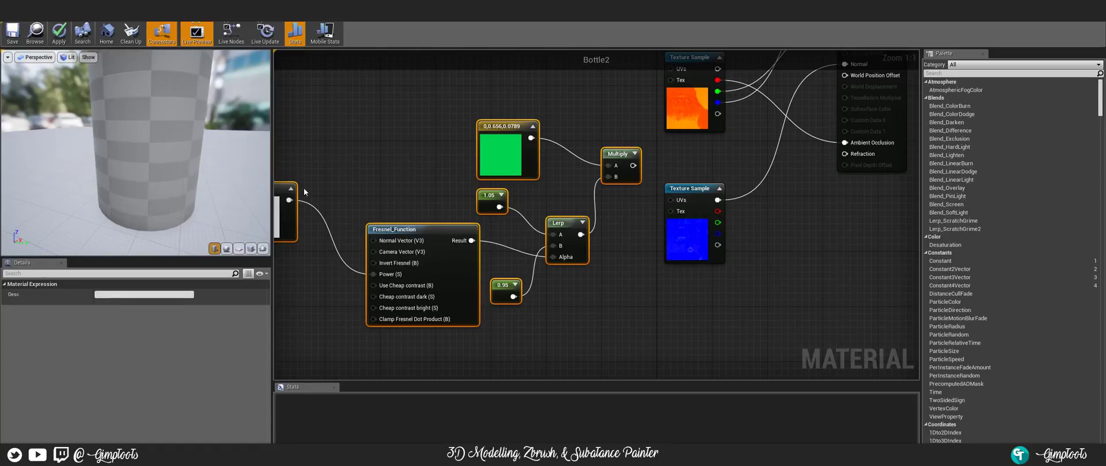
{"action": "key", "text": "Delete"}
- Move the normal and base colour Texture Samples and the Bottle2 result node closer together, and apply and save the material
{"action": "right_click_drag", "start_coordinate": [427, 167], "coordinate": [371, 257]}
{"action": "left_click_drag", "start_coordinate": [473, 340], "coordinate": [466, 298]}
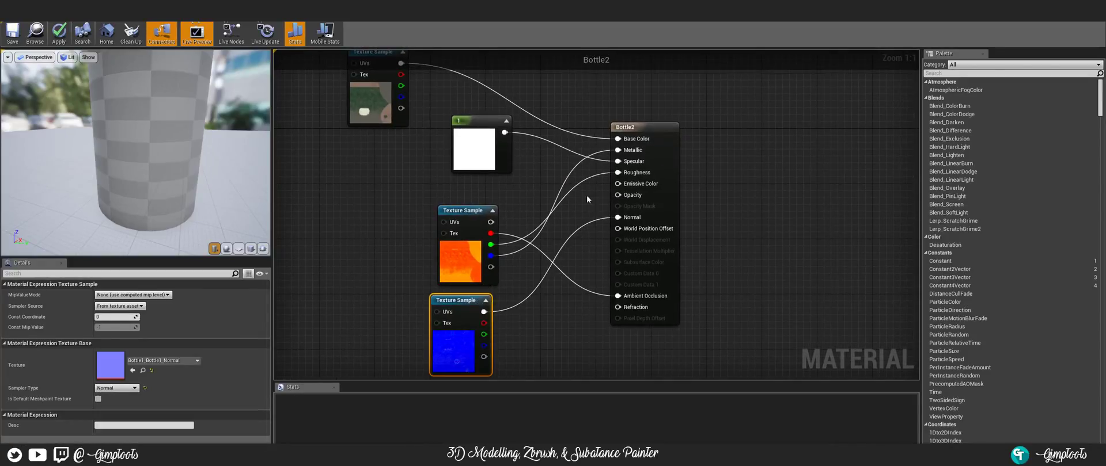
{"action": "right_click_drag", "start_coordinate": [587, 195], "coordinate": [568, 240]}
{"action": "left_click_drag", "start_coordinate": [365, 98], "coordinate": [404, 130]}
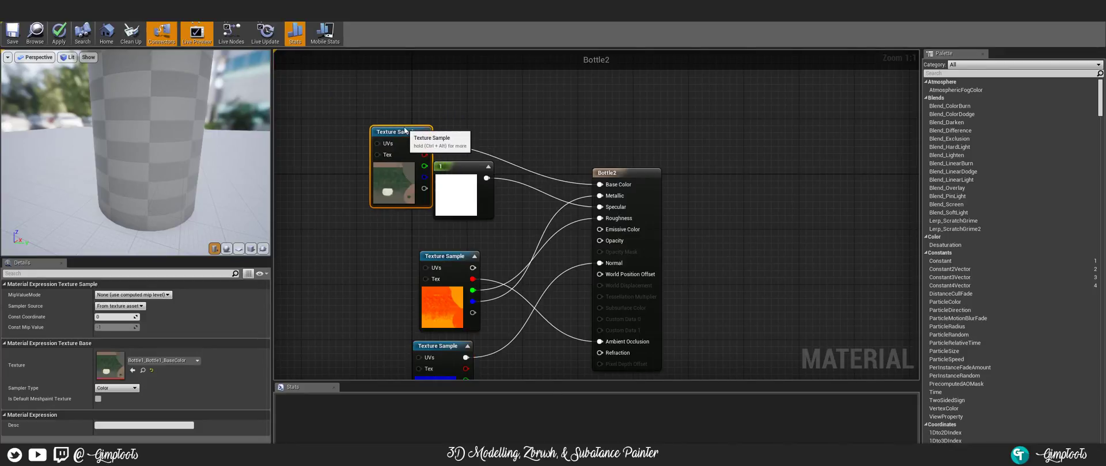
{"action": "right_click_drag", "start_coordinate": [548, 115], "coordinate": [522, 109]}
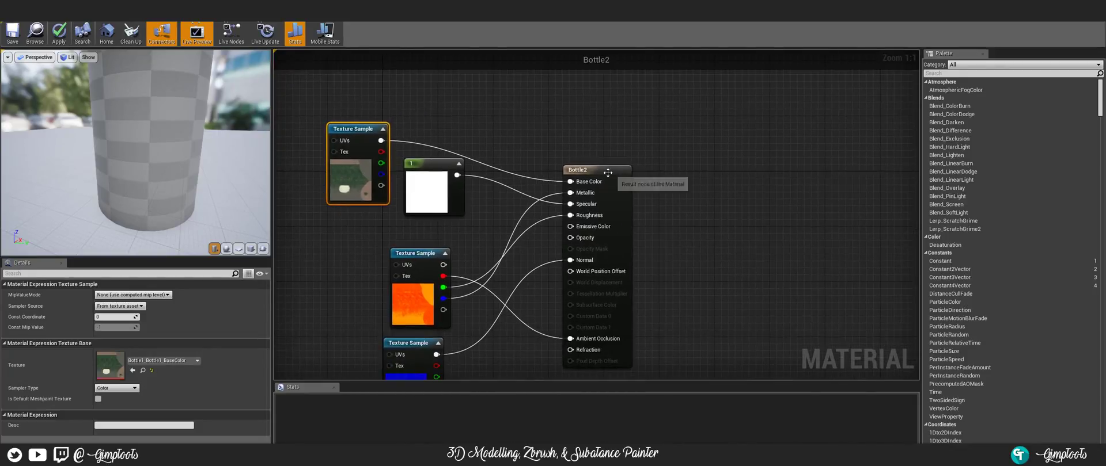
{"action": "left_click_drag", "start_coordinate": [608, 172], "coordinate": [615, 159]}
{"action": "right_click_drag", "start_coordinate": [448, 102], "coordinate": [516, 117]}
{"action": "left_click", "coordinate": [69, 35]}
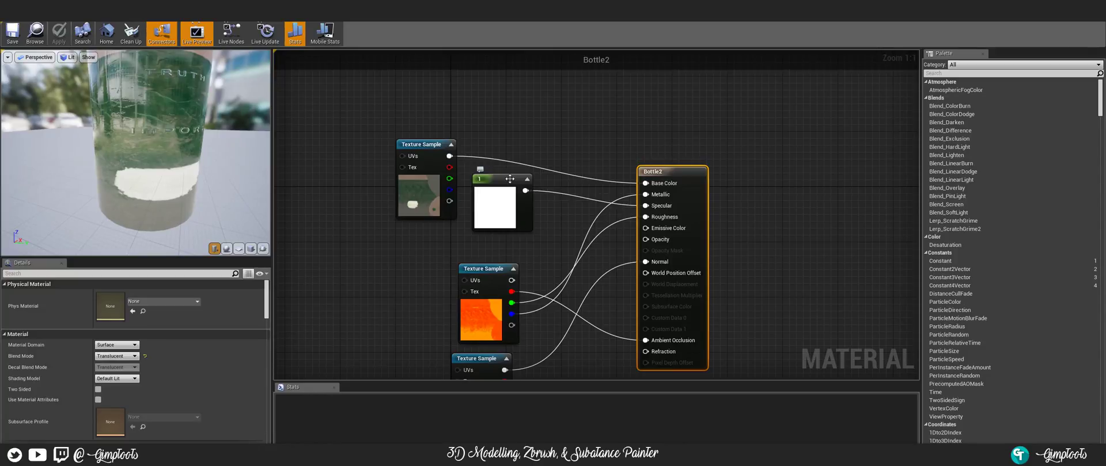
{"action": "left_click", "coordinate": [12, 33]}
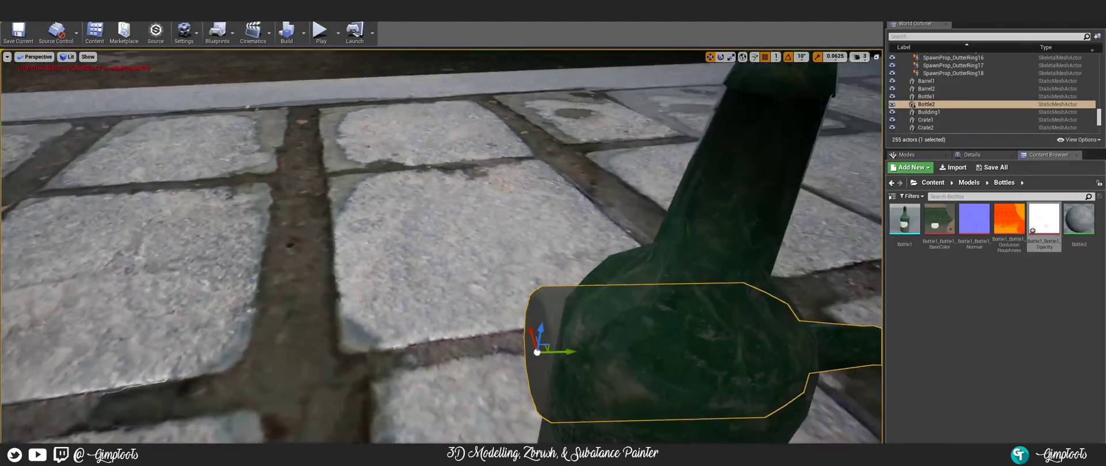
- Reopen the Bottle2 material and space out the base colour, constant, occlusion-roughness-metallic and normal nodes
{"action": "mouse_move", "coordinate": [441, 247]}
{"action": "right_mouse_down"}
{"action": "mouse_move", "coordinate": [529, 221]}
{"action": "mouse_move", "coordinate": [507, 253]}
{"action": "mouse_move", "coordinate": [570, 253]}
{"action": "mouse_move", "coordinate": [489, 222]}
{"action": "mouse_move", "coordinate": [492, 254]}
{"action": "mouse_move", "coordinate": [485, 226]}
{"action": "mouse_move", "coordinate": [434, 248]}
{"action": "mouse_move", "coordinate": [489, 242]}
{"action": "mouse_move", "coordinate": [403, 242]}
{"action": "mouse_move", "coordinate": [429, 228]}
{"action": "mouse_move", "coordinate": [441, 239]}
{"action": "mouse_move", "coordinate": [403, 236]}
{"action": "mouse_move", "coordinate": [438, 228]}
{"action": "mouse_move", "coordinate": [420, 233]}
{"action": "mouse_move", "coordinate": [457, 263]}
{"action": "mouse_move", "coordinate": [444, 260]}
{"action": "right_mouse_up"}
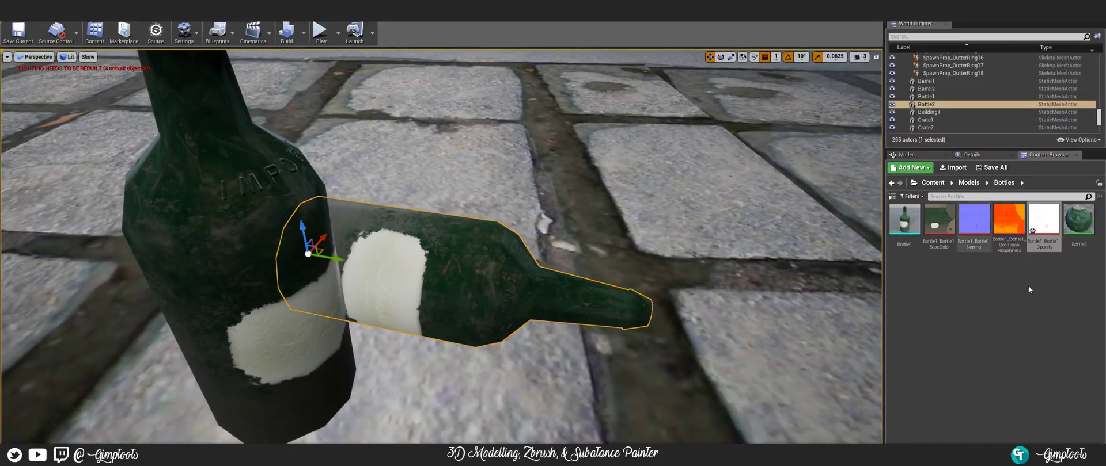
{"action": "double_click", "coordinate": [1078, 224]}
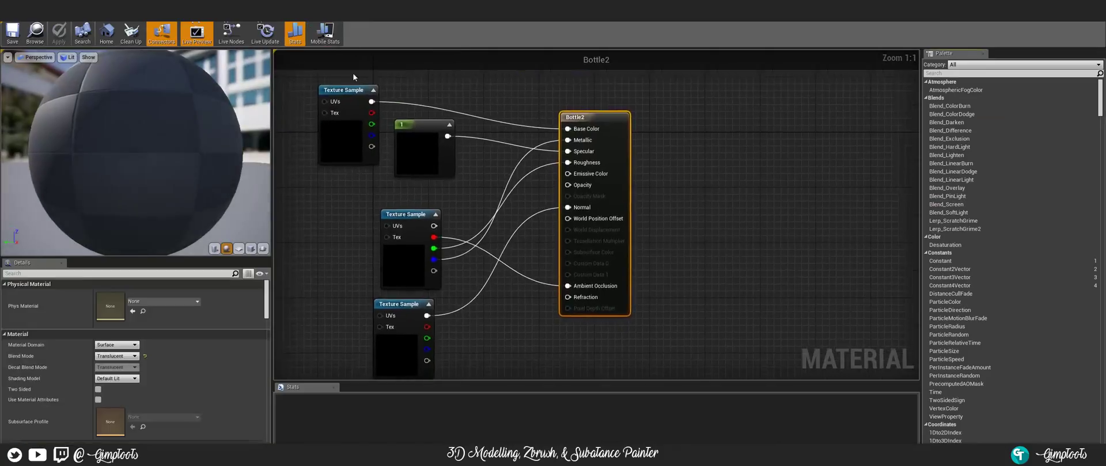
{"action": "right_click_drag", "start_coordinate": [364, 218], "coordinate": [492, 174]}
{"action": "right_click_drag", "start_coordinate": [659, 192], "coordinate": [563, 213]}
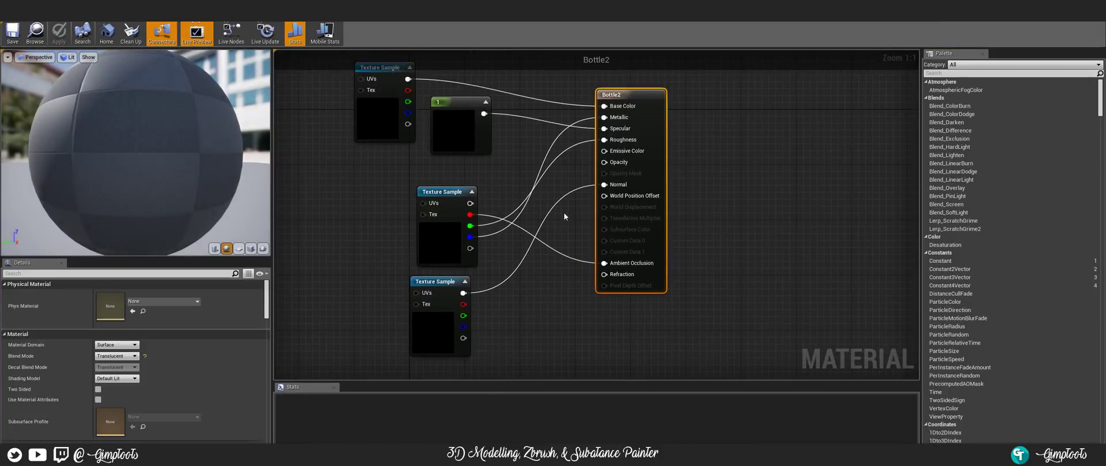
{"action": "right_click_drag", "start_coordinate": [482, 148], "coordinate": [535, 132]}
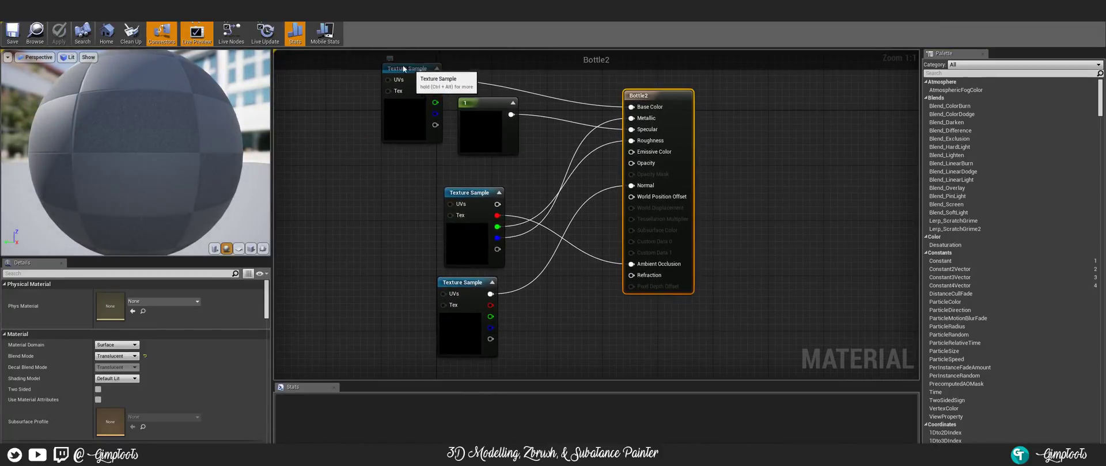
{"action": "left_click_drag", "start_coordinate": [416, 69], "coordinate": [381, 55]}
{"action": "left_click_drag", "start_coordinate": [487, 118], "coordinate": [460, 104]}
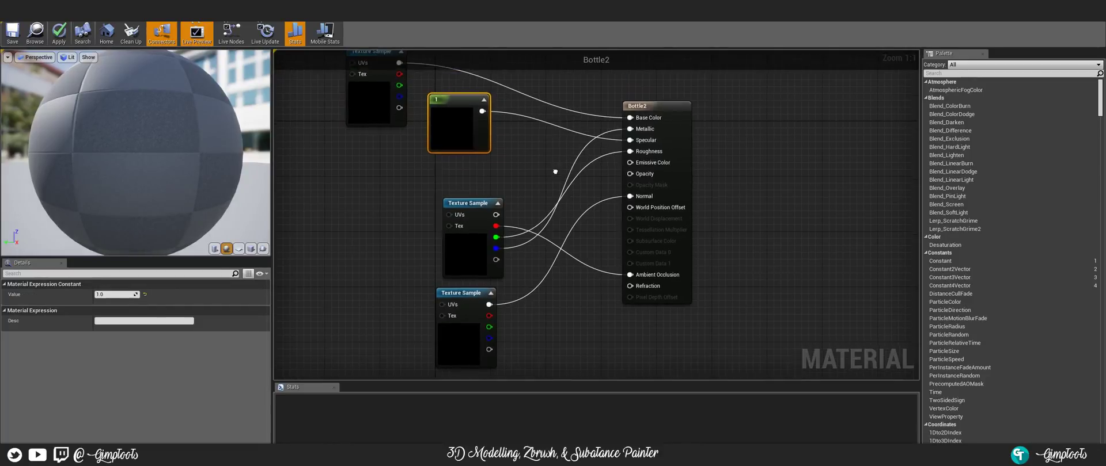
{"action": "right_click_drag", "start_coordinate": [556, 170], "coordinate": [561, 133]}
{"action": "mouse_move", "coordinate": [482, 176]}
{"action": "left_mouse_down"}
{"action": "mouse_move", "coordinate": [455, 155]}
{"action": "mouse_move", "coordinate": [489, 162]}
{"action": "left_mouse_up"}
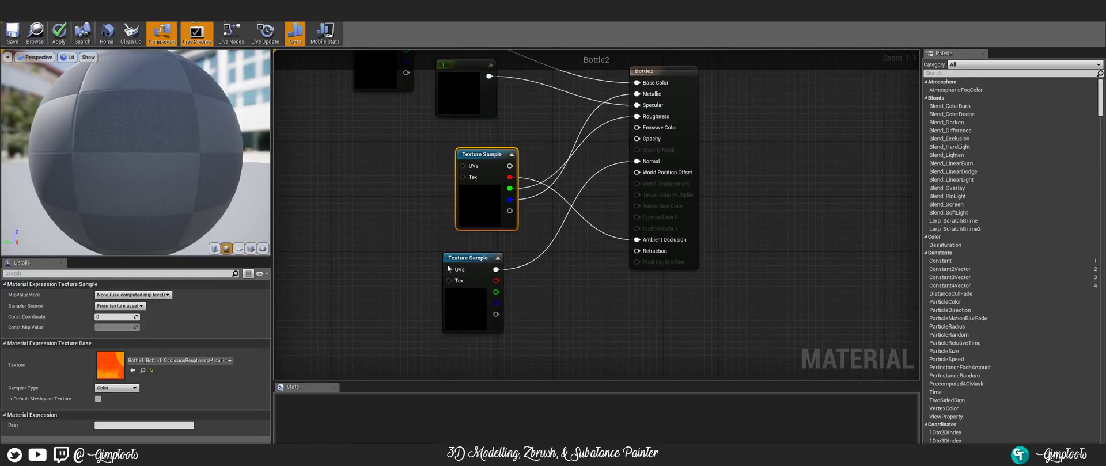
{"action": "left_click_drag", "start_coordinate": [472, 264], "coordinate": [492, 264]}
{"action": "right_click_drag", "start_coordinate": [376, 225], "coordinate": [437, 243]}
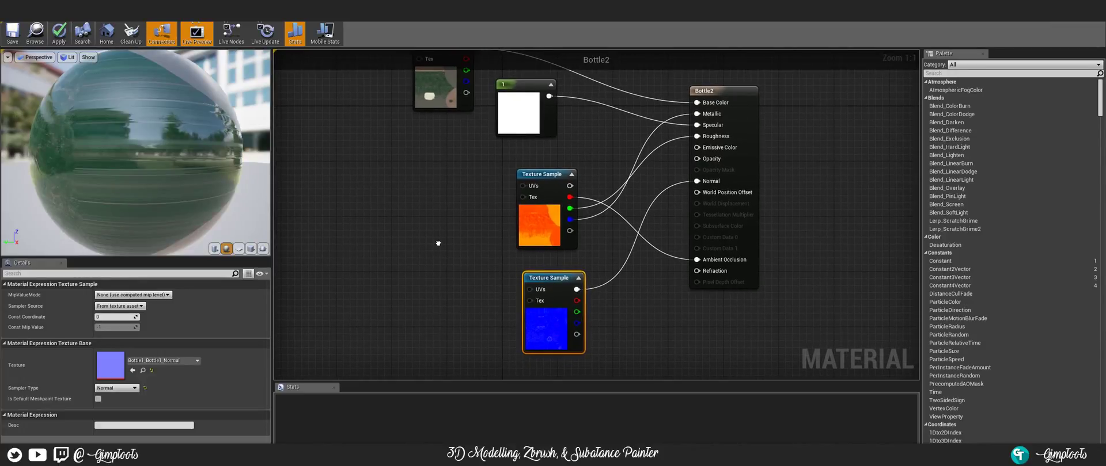
{"action": "right_click_drag", "start_coordinate": [365, 184], "coordinate": [413, 215]}
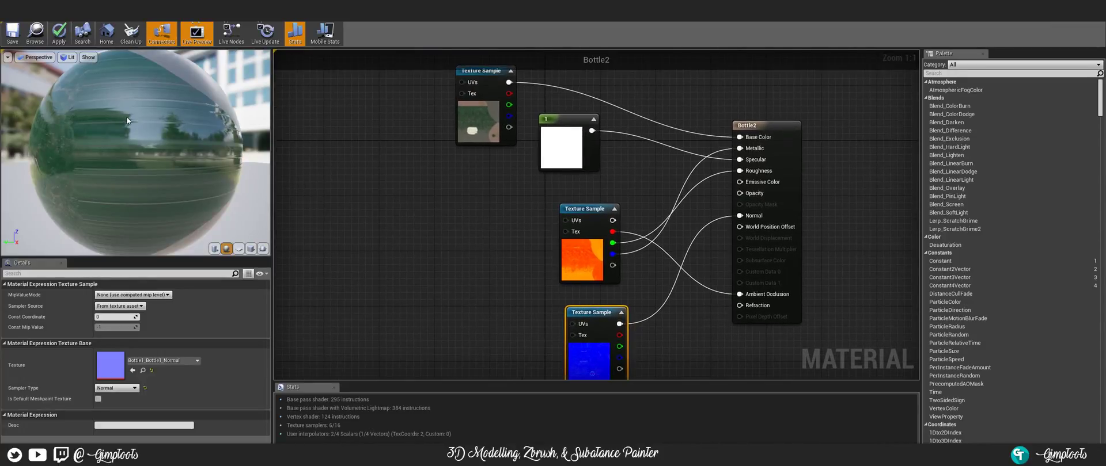
- Examine the glass material around the preview sphere and return to the level with the Bottle2 asset located
{"action": "left_click_drag", "start_coordinate": [104, 125], "coordinate": [173, 43]}
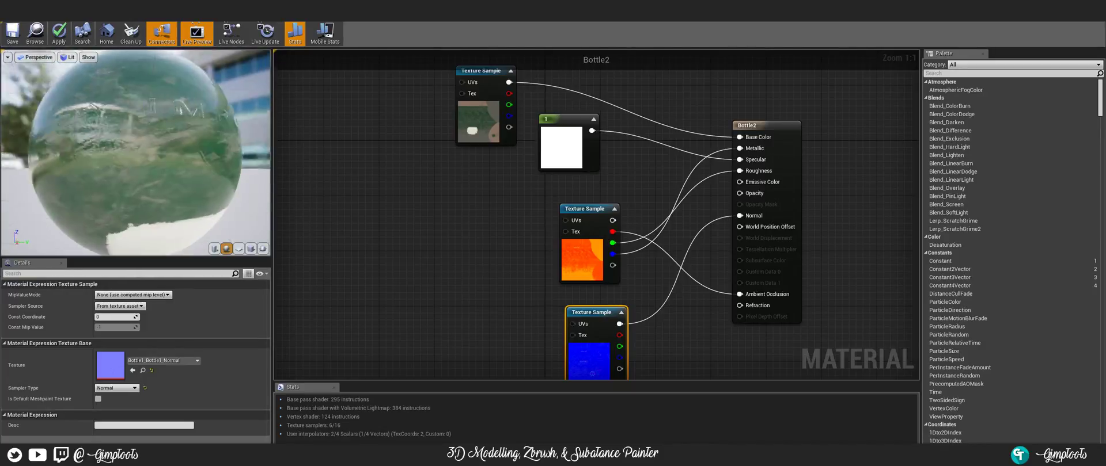
{"action": "left_click_drag", "start_coordinate": [138, 150], "coordinate": [167, 147]}
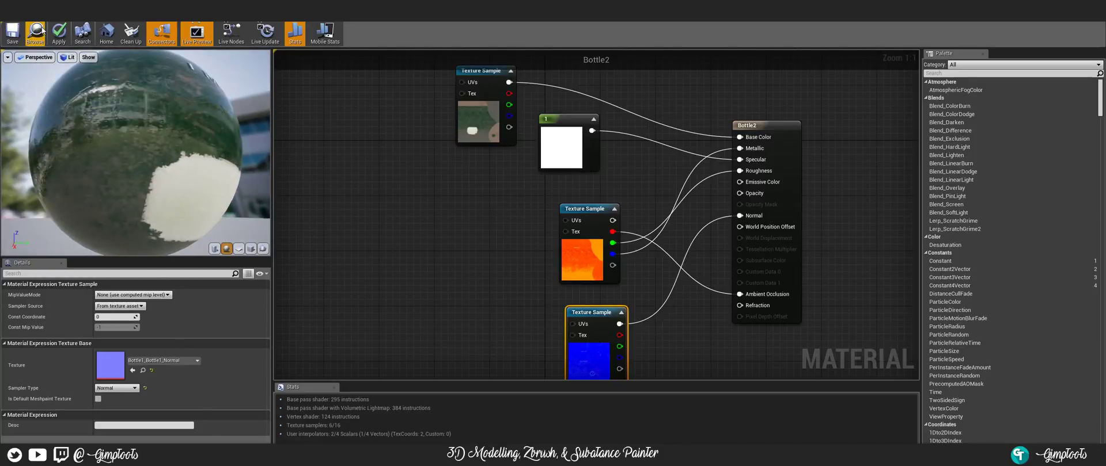
{"action": "left_click", "coordinate": [40, 32]}
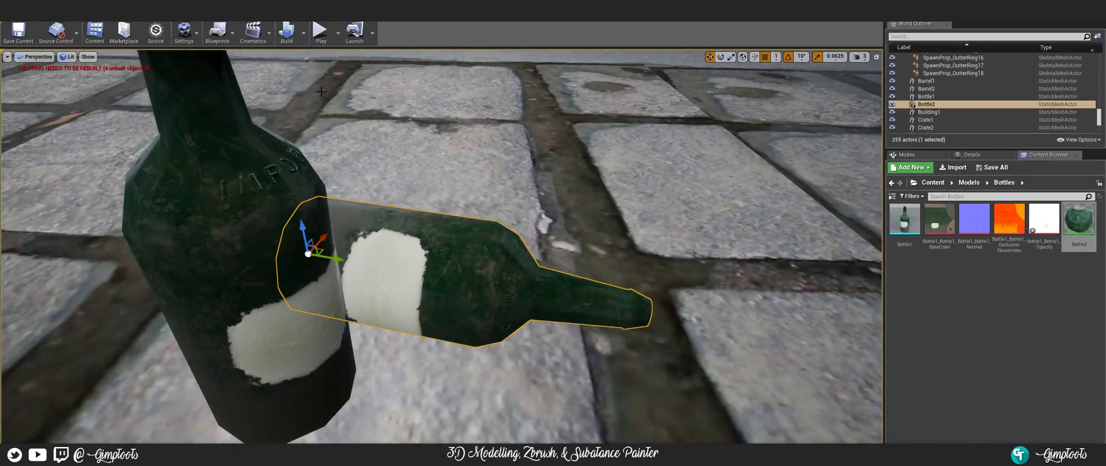
- Save all project changes, build the level's lighting and dismiss the message logs
{"action": "left_click", "coordinate": [9, 16]}
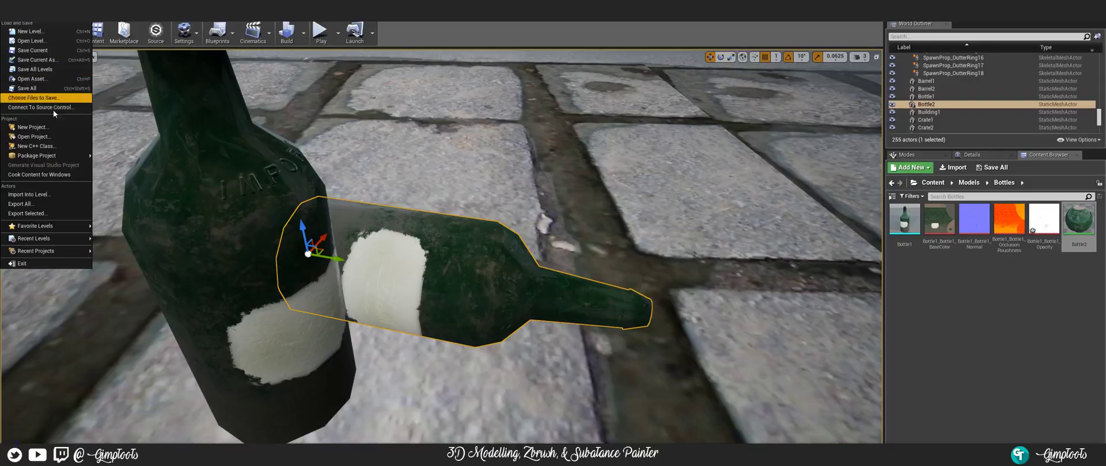
{"action": "left_click", "coordinate": [29, 88]}
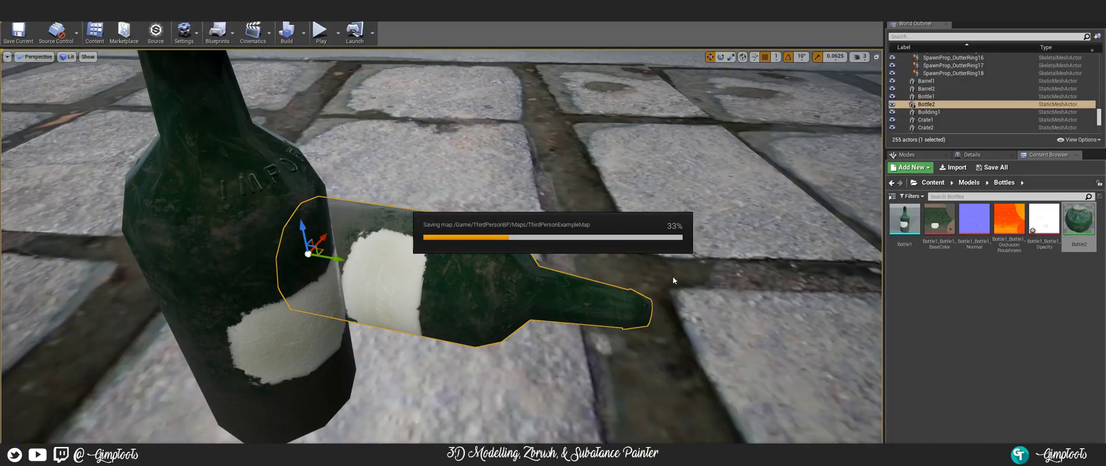
{"action": "left_click", "coordinate": [286, 34]}
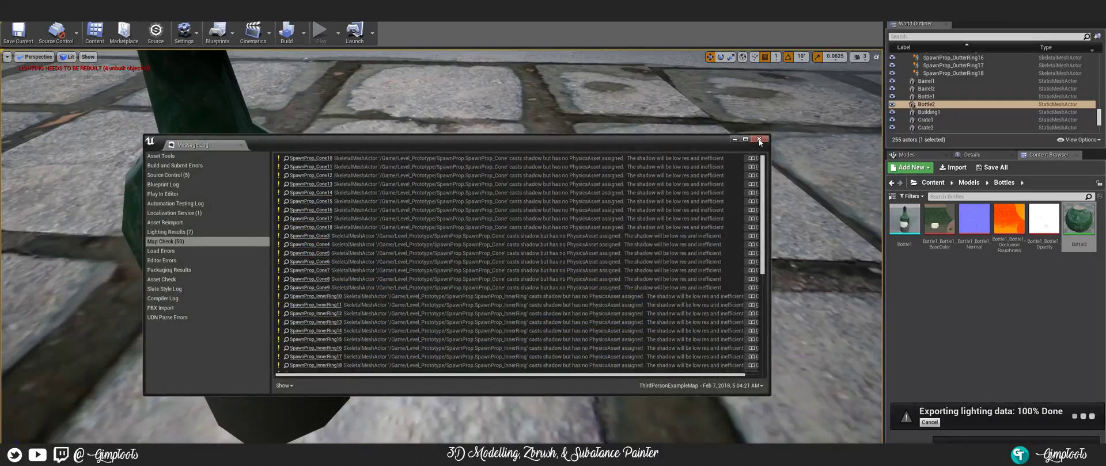
{"action": "left_click", "coordinate": [758, 138]}
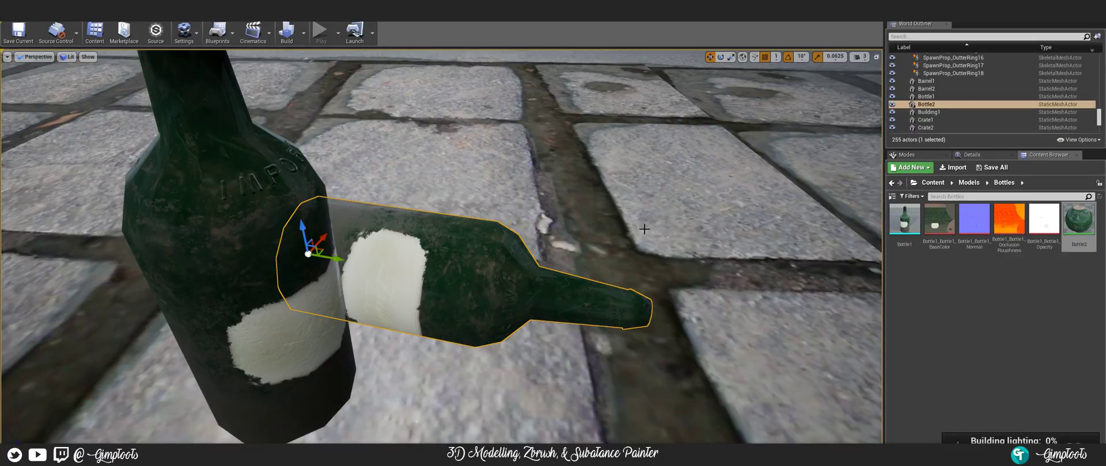
{"action": "mouse_move", "coordinate": [441, 175]}
{"action": "right_mouse_down"}
{"action": "mouse_move", "coordinate": [417, 175]}
{"action": "mouse_move", "coordinate": [416, 165]}
{"action": "mouse_move", "coordinate": [441, 158]}
{"action": "mouse_move", "coordinate": [431, 160]}
{"action": "mouse_move", "coordinate": [442, 127]}
{"action": "mouse_move", "coordinate": [443, 160]}
{"action": "mouse_move", "coordinate": [437, 130]}
{"action": "mouse_move", "coordinate": [393, 108]}
{"action": "mouse_move", "coordinate": [417, 136]}
{"action": "mouse_move", "coordinate": [444, 137]}
{"action": "mouse_move", "coordinate": [430, 161]}
{"action": "right_mouse_up"}
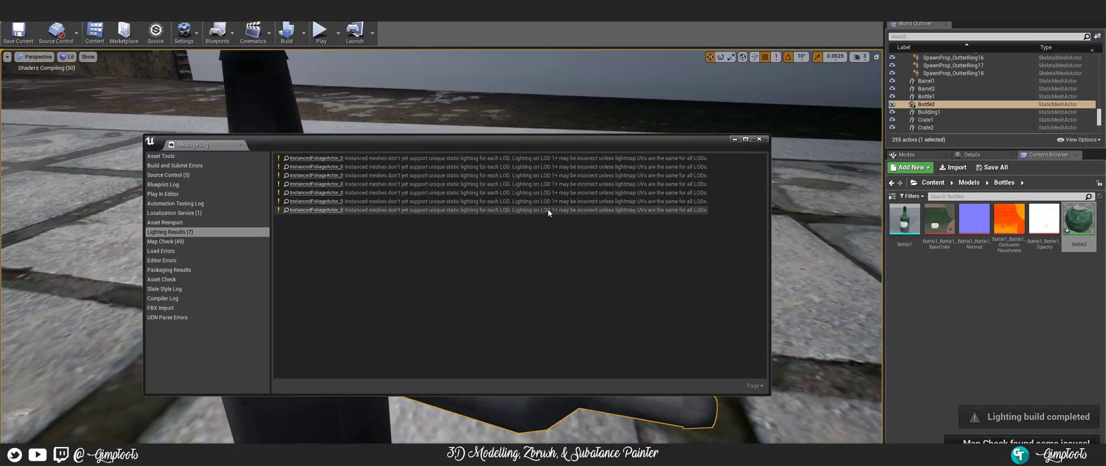
{"action": "left_click", "coordinate": [759, 140]}
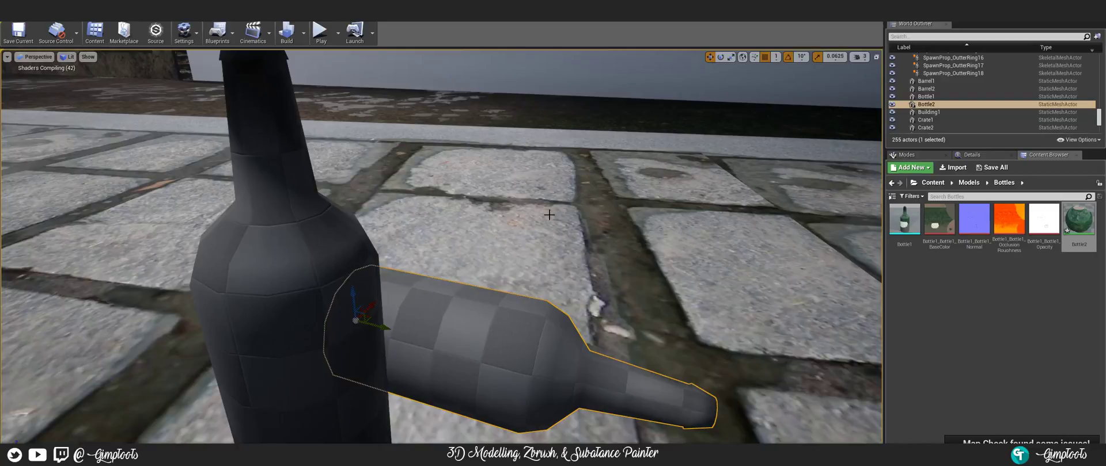
- Examine the two bottles in the street scene and the Bottle2 material on the preview sphere
{"action": "right_click_drag", "start_coordinate": [550, 226], "coordinate": [448, 194]}
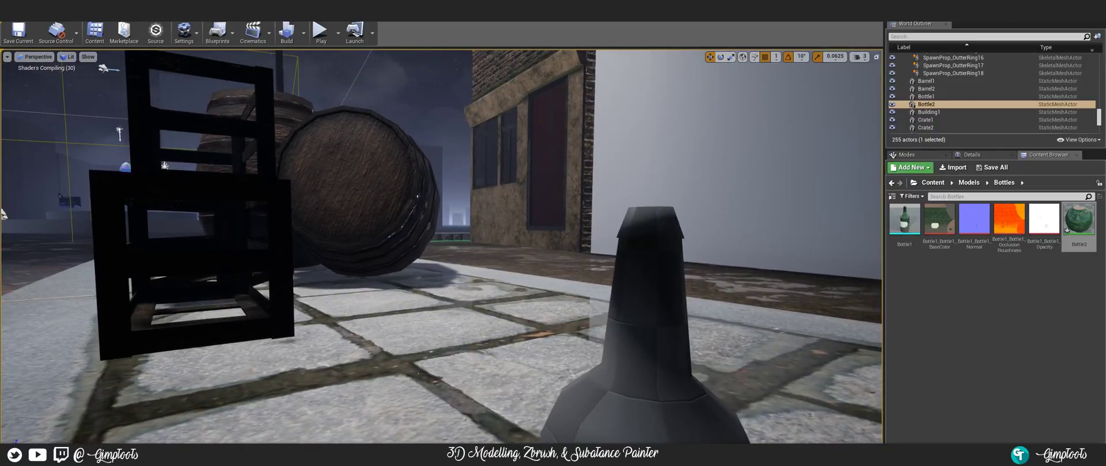
{"action": "right_click_drag", "start_coordinate": [441, 246], "coordinate": [449, 246]}
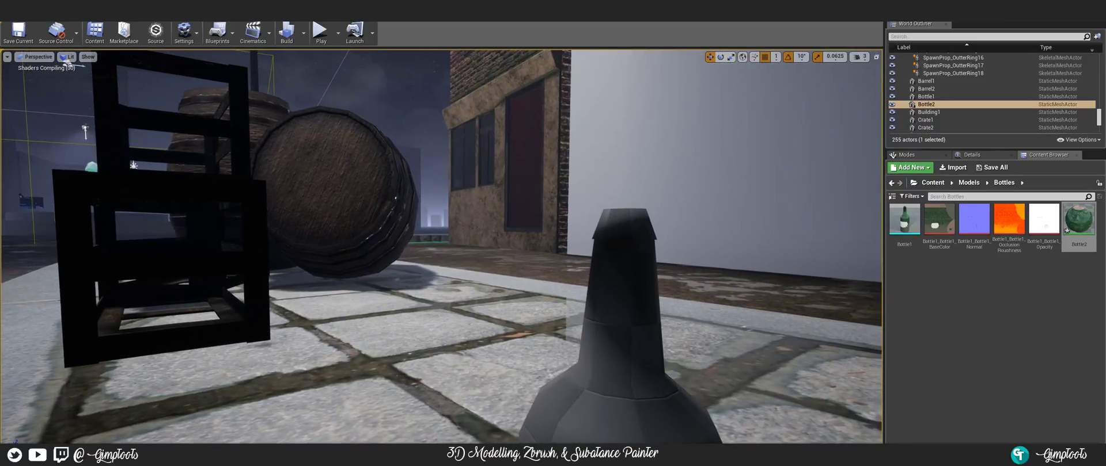
{"action": "right_click_drag", "start_coordinate": [441, 247], "coordinate": [499, 391]}
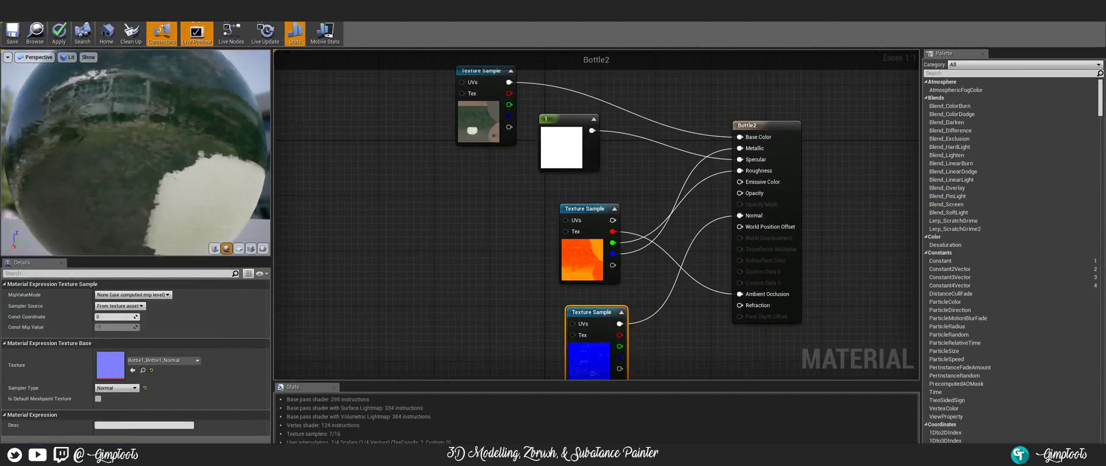
{"action": "left_click_drag", "start_coordinate": [144, 132], "coordinate": [124, 172]}
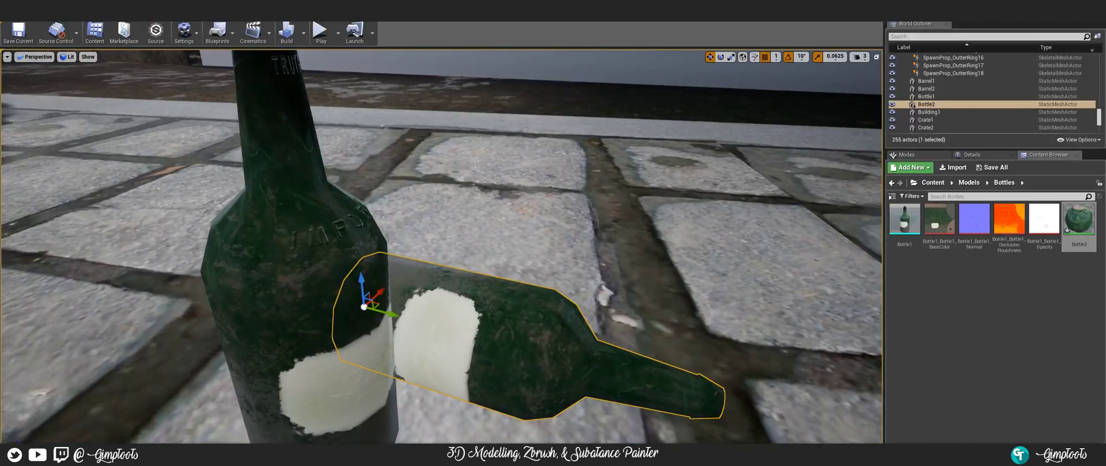
{"action": "right_click_drag", "start_coordinate": [441, 246], "coordinate": [384, 254]}
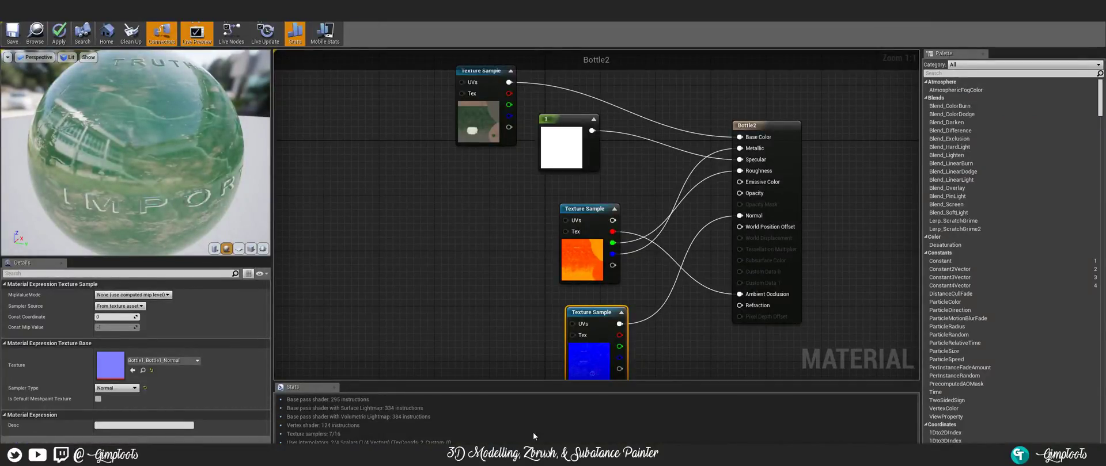
- Switch to Substance Painter, select Fill layer 1 and export the Bottle1 textures as 8-bit 1024x1024 PNG with the Unreal Engine 4 (Packed)_copy configuration
{"action": "key", "text": "super+Tab"}
{"action": "left_click", "coordinate": [706, 122]}
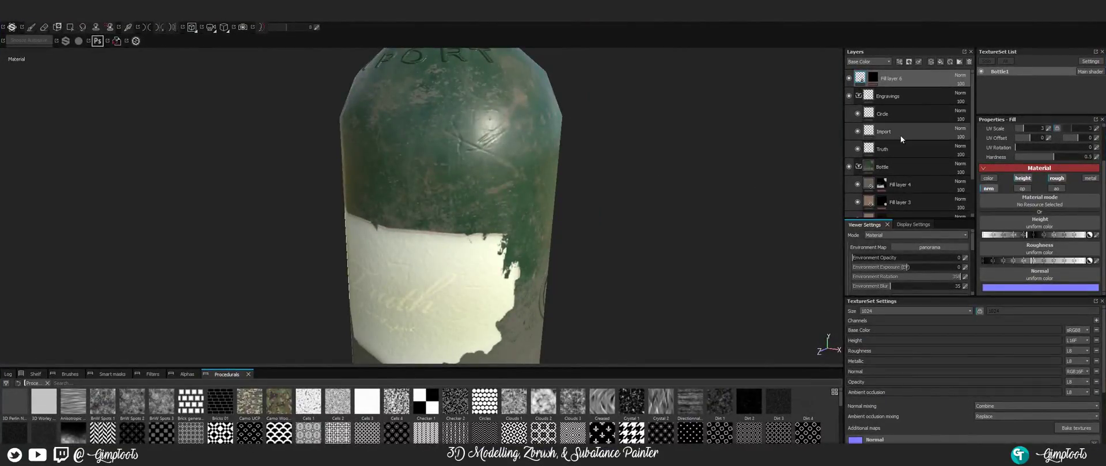
{"action": "scroll", "coordinate": [911, 150], "scroll_direction": "down", "scroll_amount": 3}
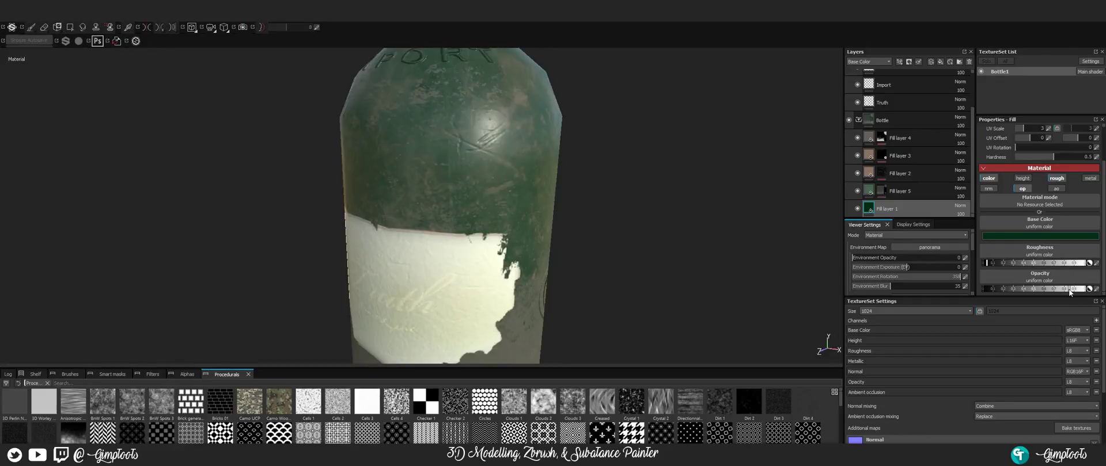
{"action": "right_click", "coordinate": [417, 130]}
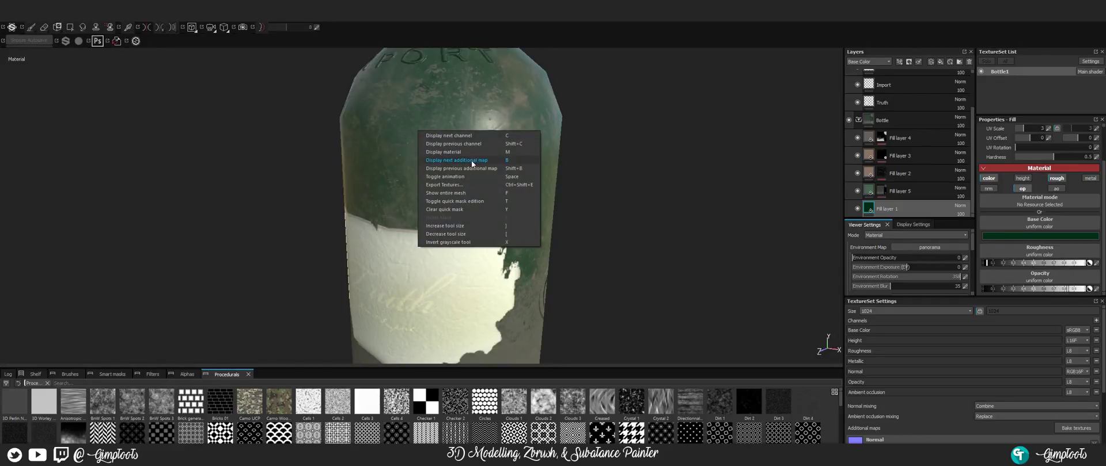
{"action": "left_click", "coordinate": [453, 184]}
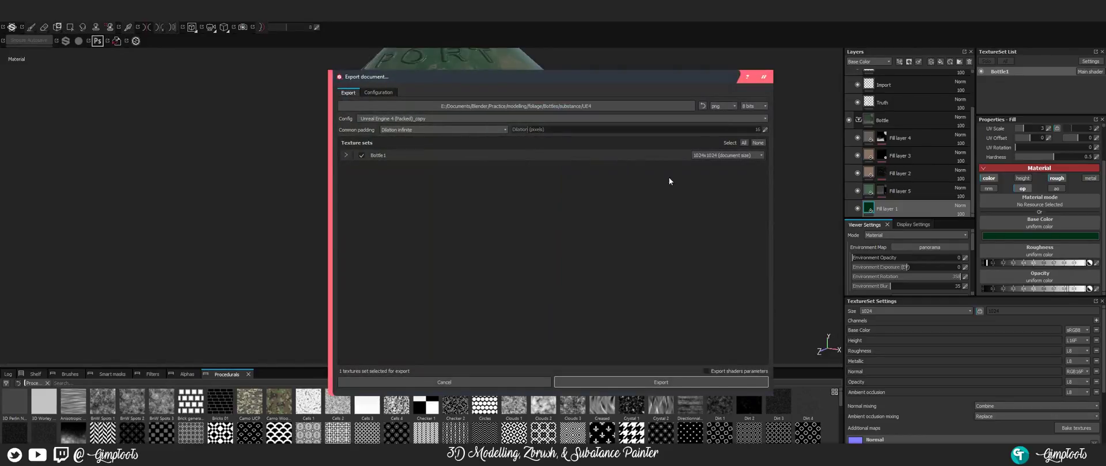
{"action": "left_click", "coordinate": [663, 382]}
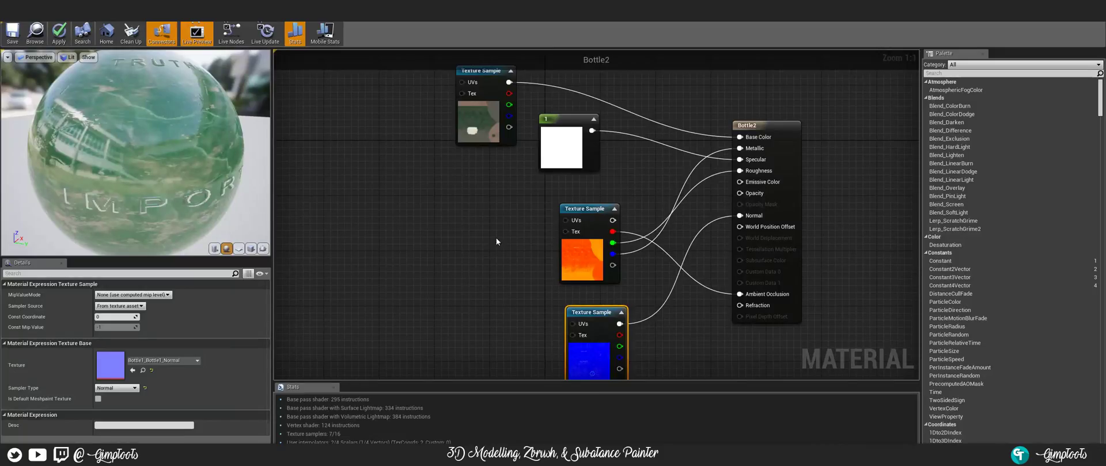
- Reimport the Bottle1_Bottle1_Opacity texture in the Bottles folder with the Bottle2 material editor floating over the level
{"action": "scroll", "coordinate": [495, 238], "scroll_direction": "up", "scroll_amount": 2}
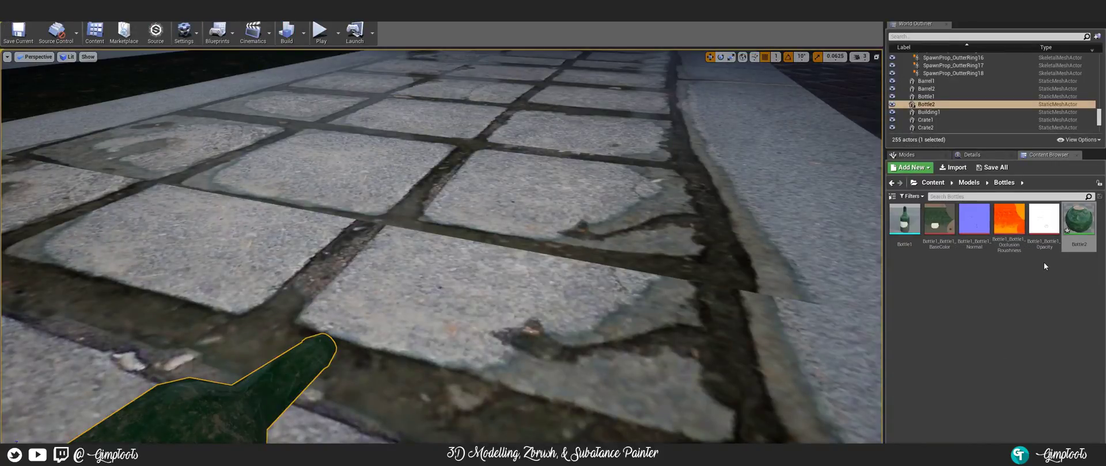
{"action": "double_click", "coordinate": [1079, 218]}
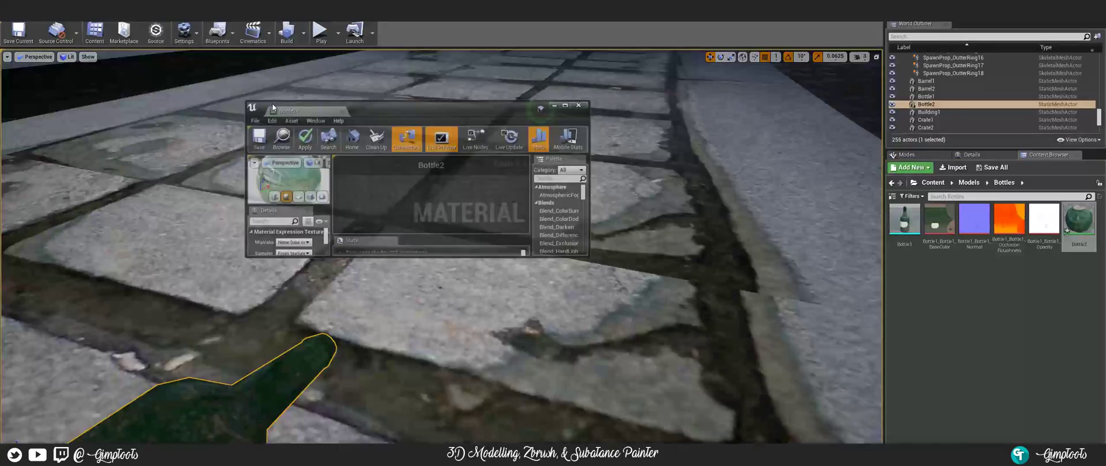
{"action": "right_click", "coordinate": [1013, 222]}
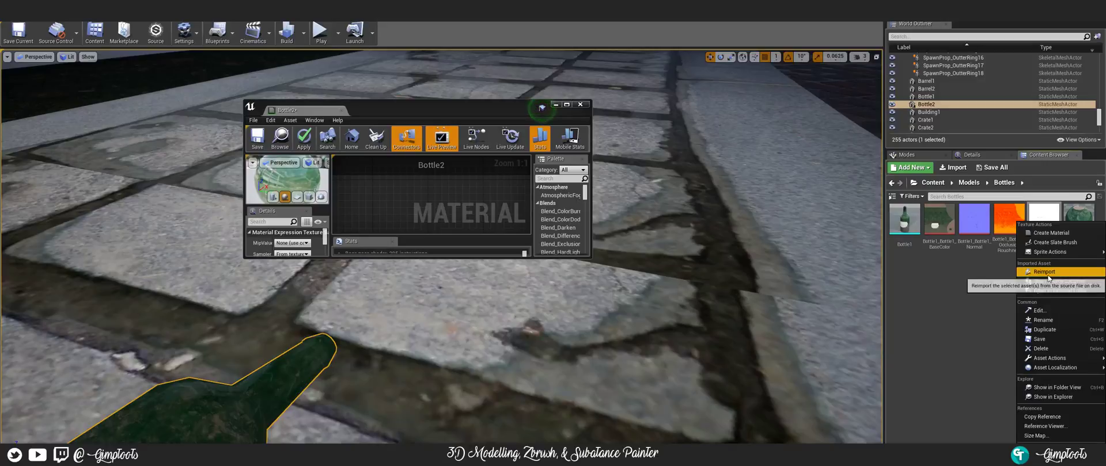
{"action": "left_click", "coordinate": [1043, 271]}
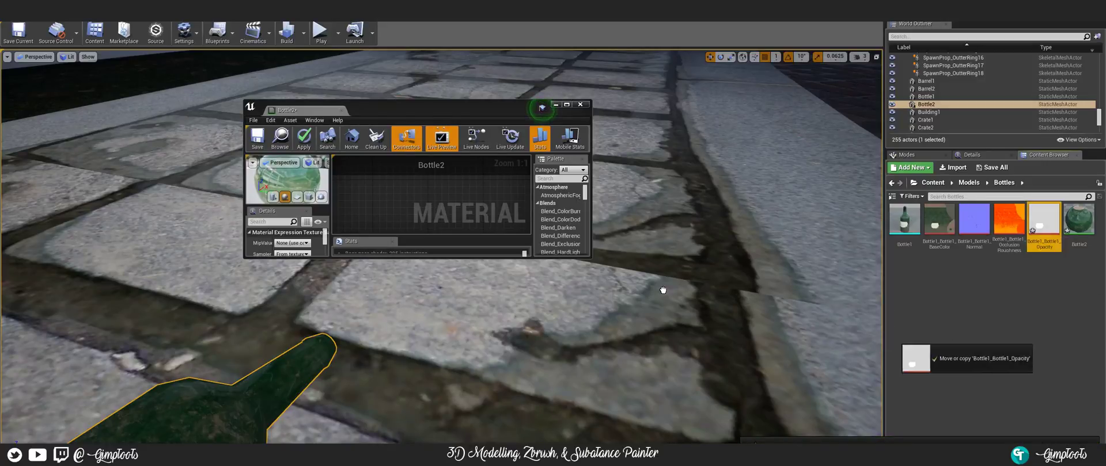
- Add Bottle1_Bottle1_Opacity to the Bottle2 graph as a texture sample, connect it to Opacity and apply the material
{"action": "left_click_drag", "start_coordinate": [663, 290], "coordinate": [379, 195]}
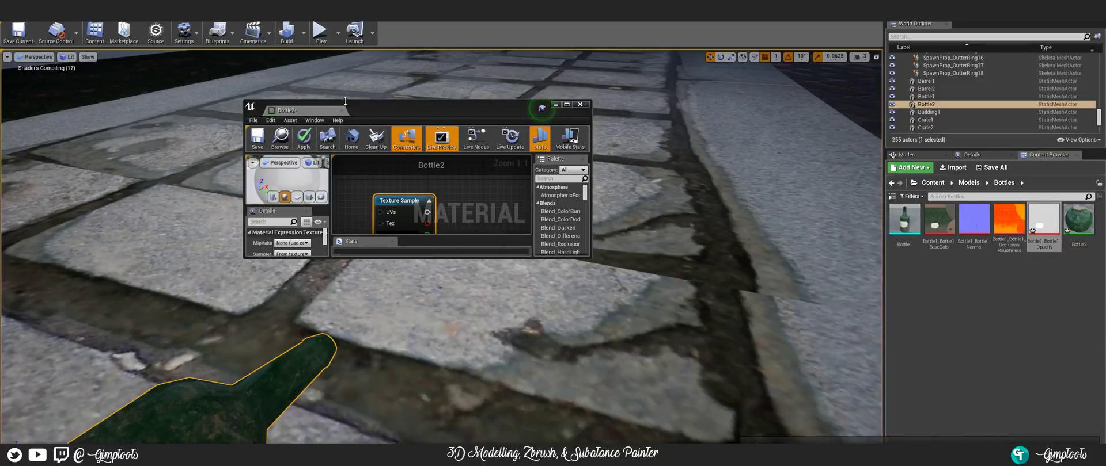
{"action": "left_click_drag", "start_coordinate": [359, 106], "coordinate": [287, 2]}
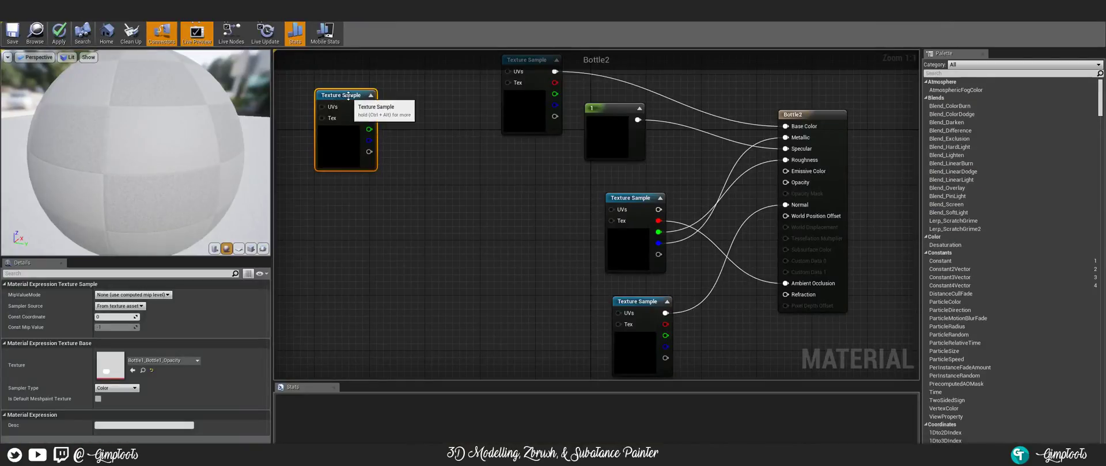
{"action": "left_click_drag", "start_coordinate": [345, 97], "coordinate": [784, 182]}
{"action": "left_click_drag", "start_coordinate": [493, 203], "coordinate": [534, 158]}
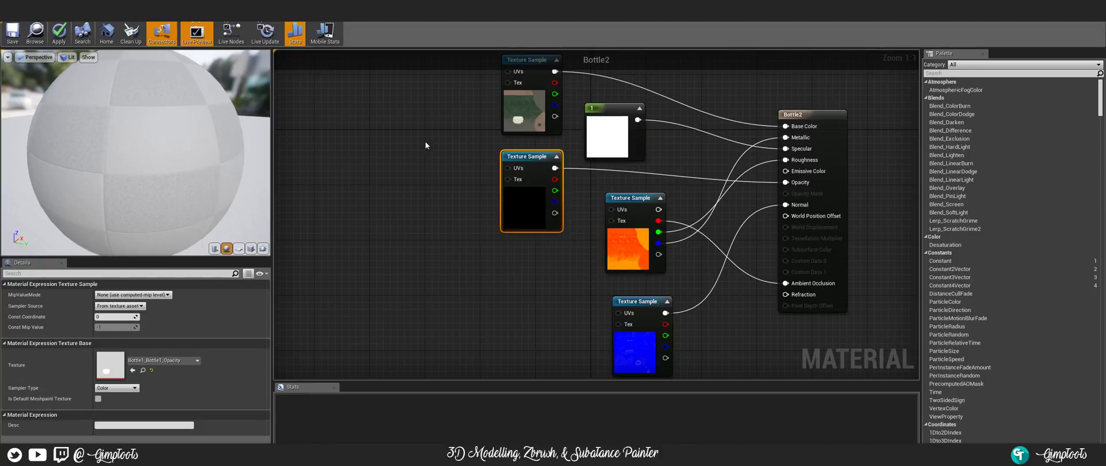
{"action": "left_click_drag", "start_coordinate": [124, 114], "coordinate": [167, 118]}
{"action": "left_click", "coordinate": [59, 31]}
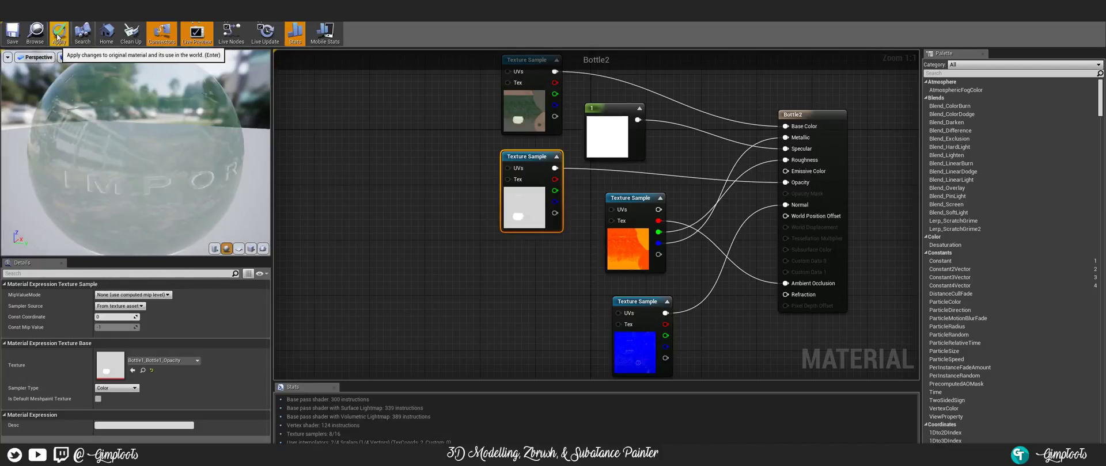
{"action": "left_click_drag", "start_coordinate": [209, 148], "coordinate": [202, 125]}
{"action": "left_click_drag", "start_coordinate": [135, 152], "coordinate": [172, 163]}
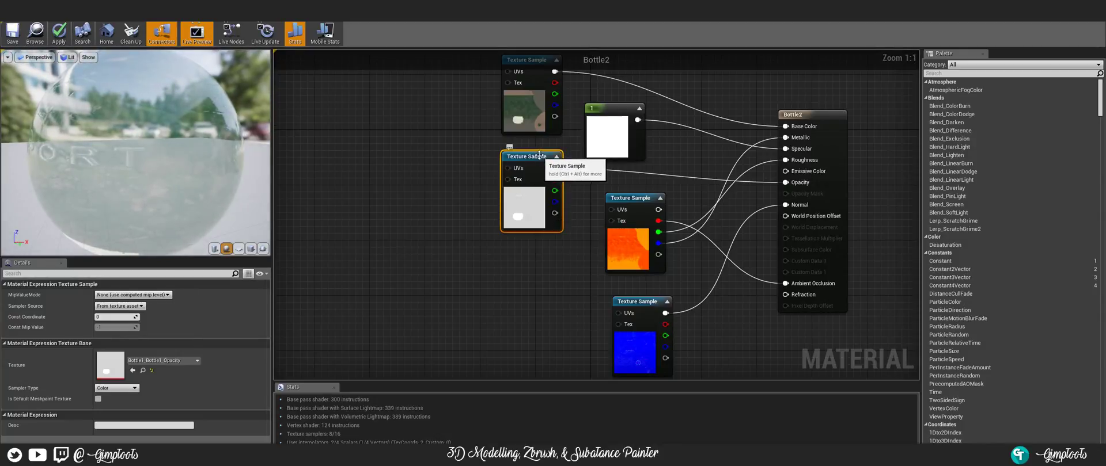
- Delete the constant 1 node that fed the Specular input from the Bottle2 graph
{"action": "mouse_move", "coordinate": [539, 158]}
{"action": "left_mouse_down"}
{"action": "mouse_move", "coordinate": [539, 181]}
{"action": "mouse_move", "coordinate": [540, 166]}
{"action": "left_mouse_up"}
{"action": "right_click_drag", "start_coordinate": [539, 166], "coordinate": [500, 189]}
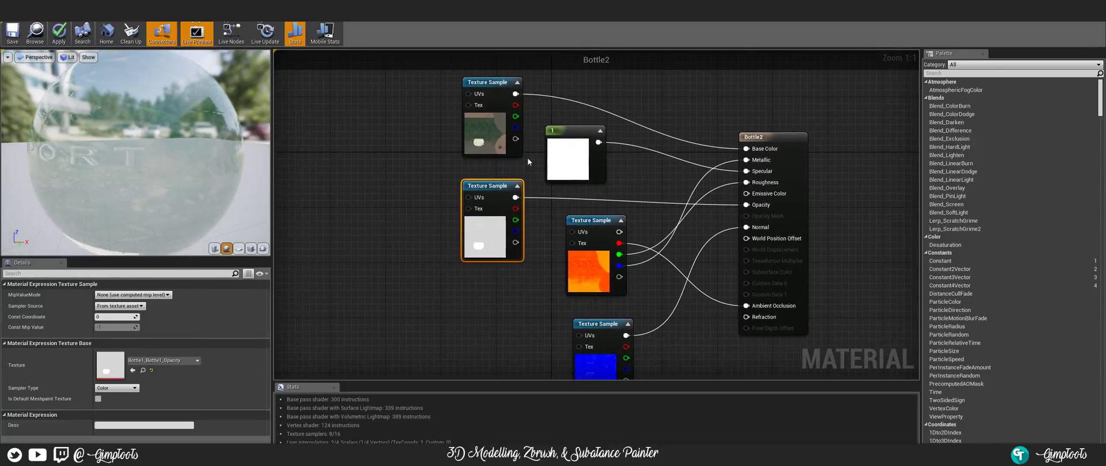
{"action": "left_click", "coordinate": [562, 134]}
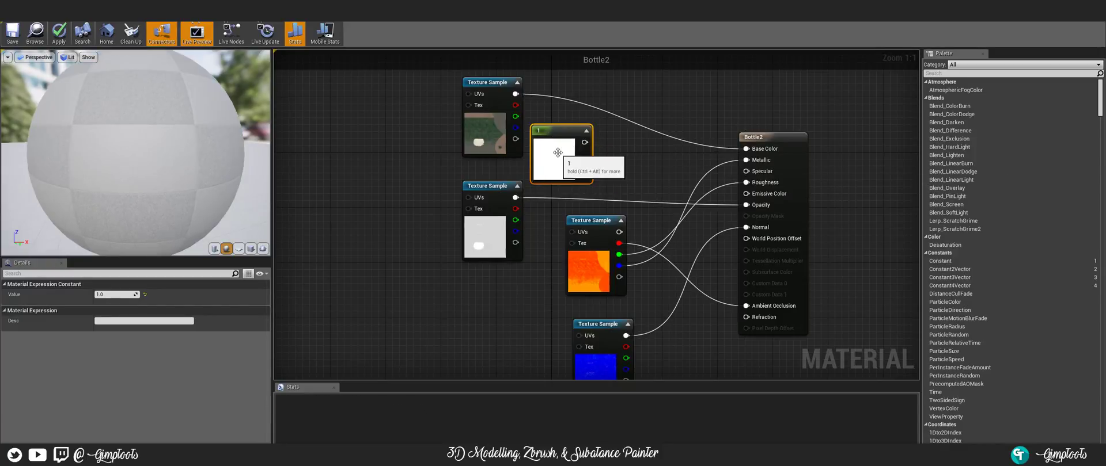
{"action": "left_click_drag", "start_coordinate": [556, 131], "coordinate": [577, 131]}
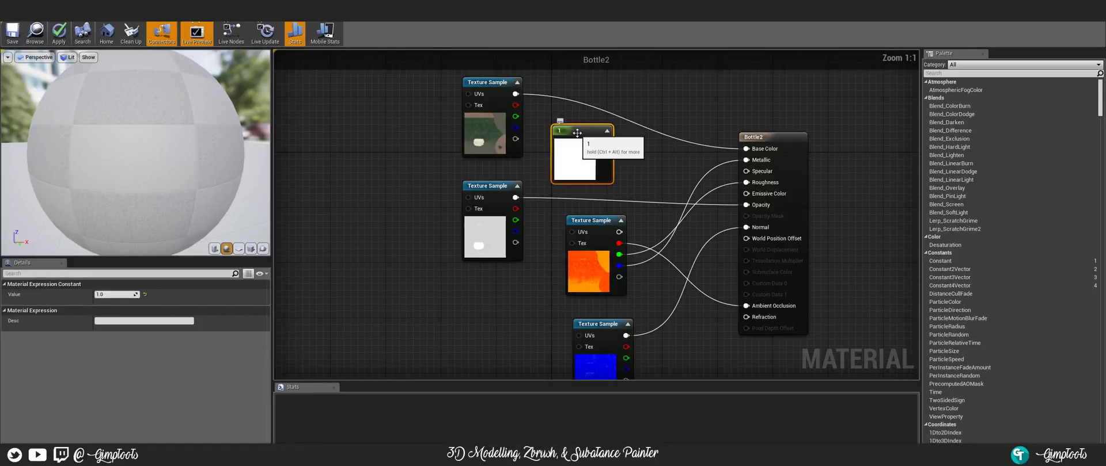
{"action": "key", "text": "Delete"}
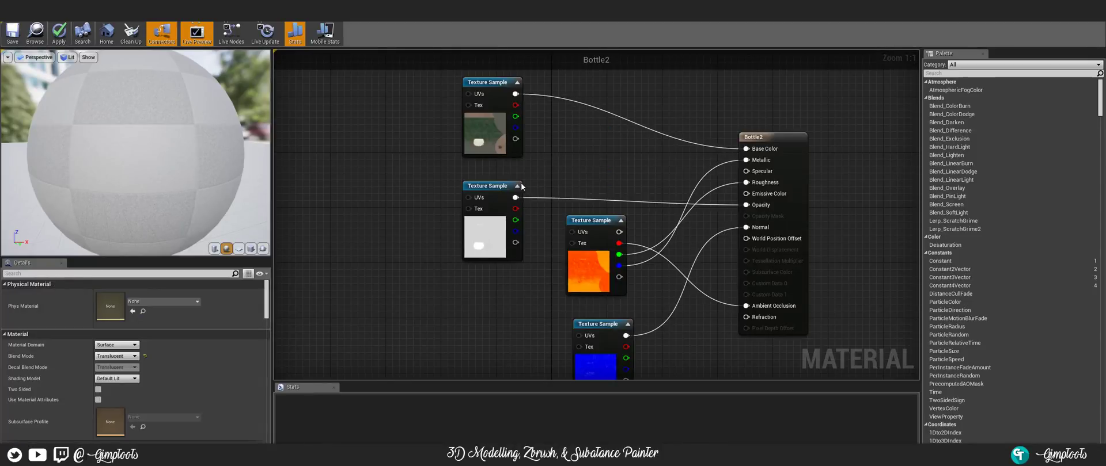
- Rearrange the opacity, base color, occlusion-roughness-metallic and normal texture samples into a tidy stack beside the Bottle2 node
{"action": "left_click_drag", "start_coordinate": [507, 187], "coordinate": [604, 135]}
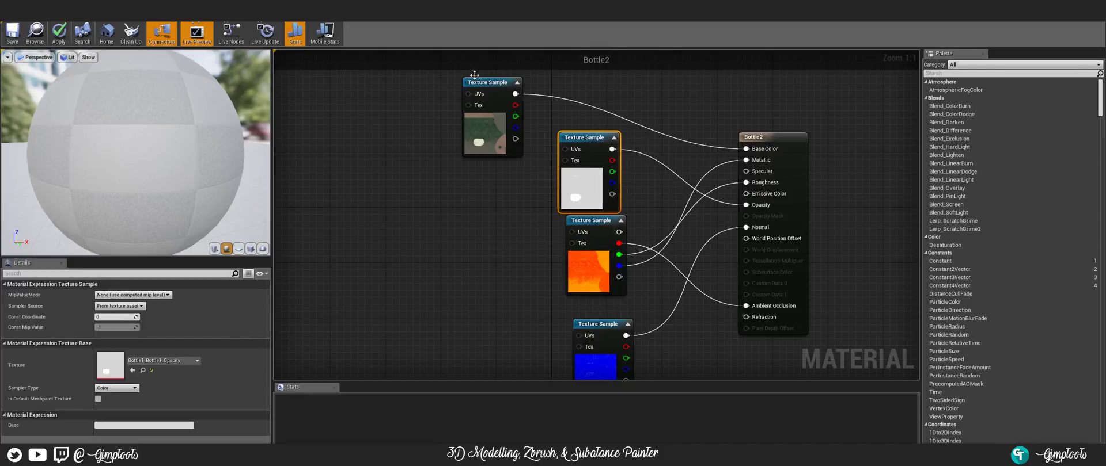
{"action": "left_click_drag", "start_coordinate": [494, 84], "coordinate": [514, 92]}
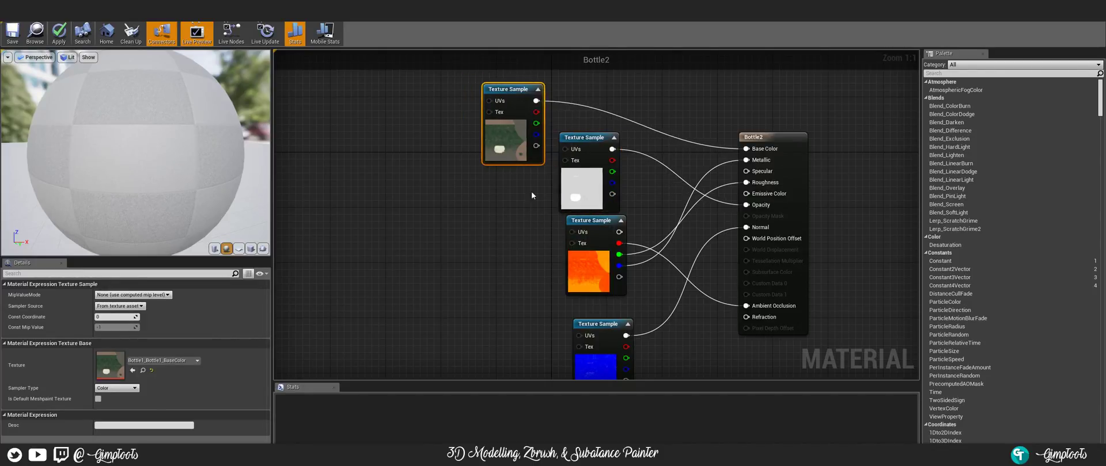
{"action": "left_click_drag", "start_coordinate": [595, 225], "coordinate": [589, 225]}
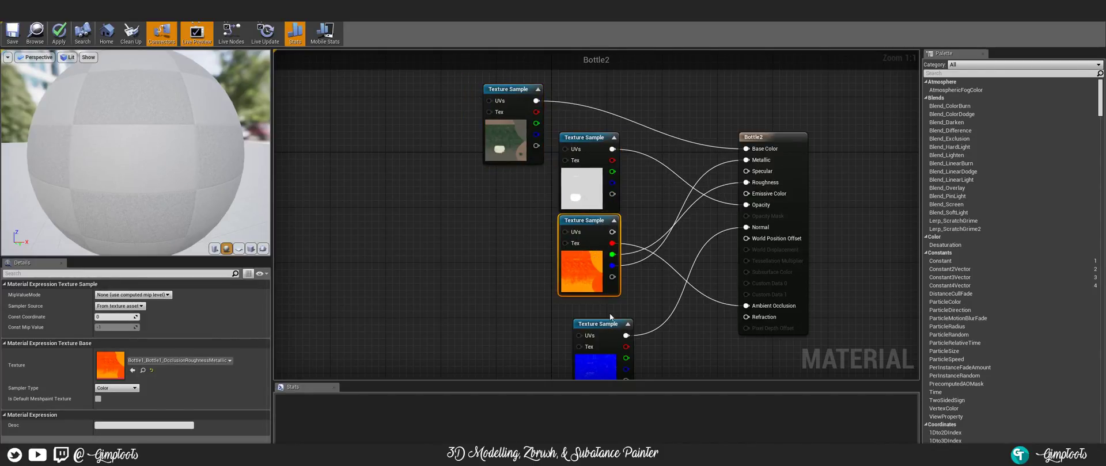
{"action": "left_click_drag", "start_coordinate": [598, 324], "coordinate": [531, 306]}
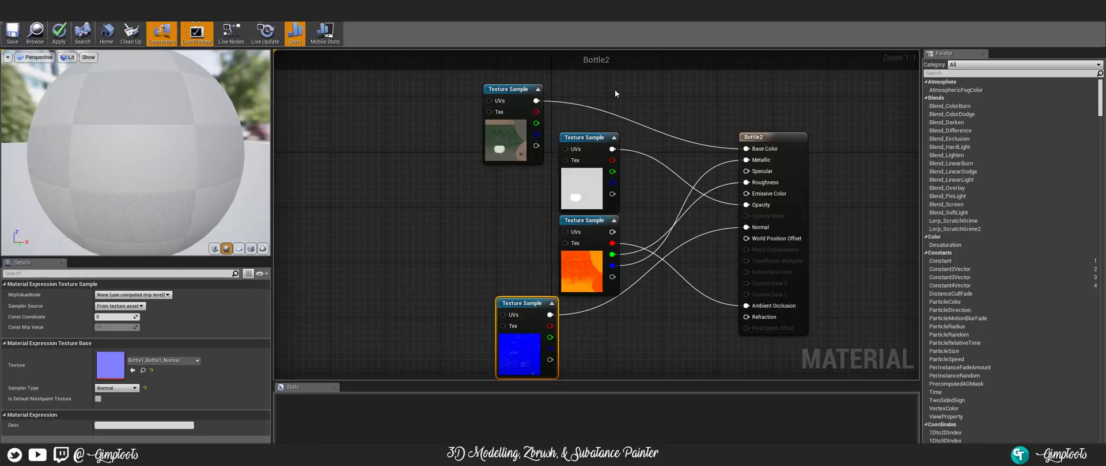
{"action": "right_click_drag", "start_coordinate": [614, 89], "coordinate": [581, 121]}
{"action": "left_click_drag", "start_coordinate": [496, 119], "coordinate": [509, 92]}
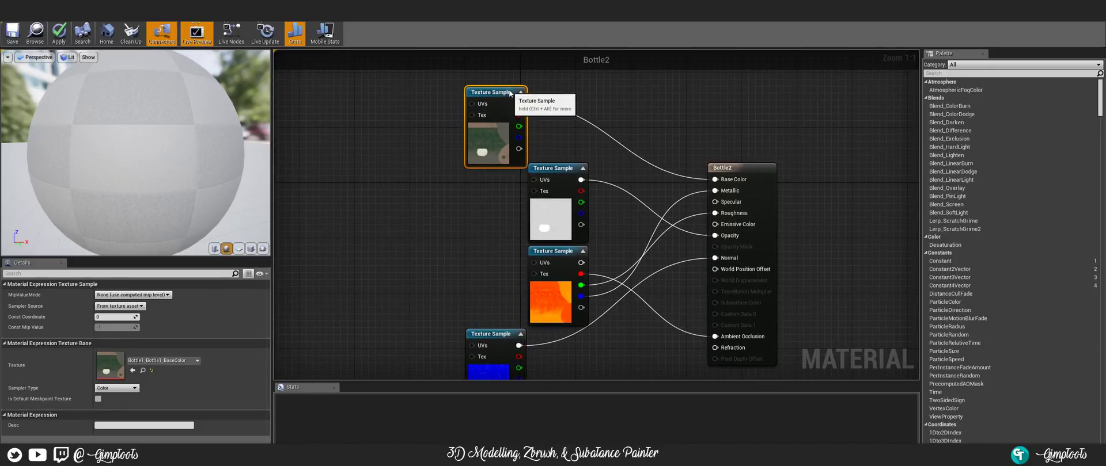
{"action": "right_click_drag", "start_coordinate": [597, 136], "coordinate": [585, 113]}
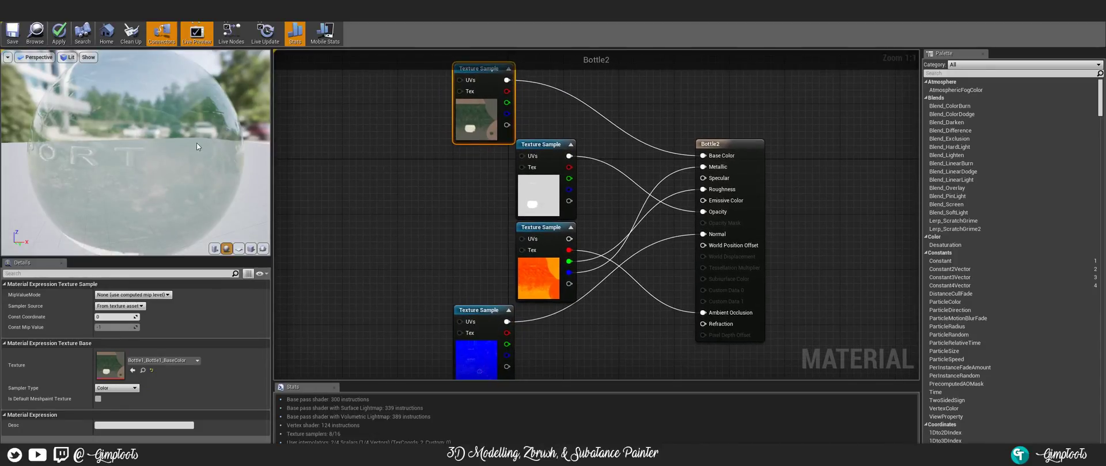
- Inspect the label and glass around the preview sphere and apply the Bottle2 material changes
{"action": "left_click_drag", "start_coordinate": [196, 147], "coordinate": [352, 138]}
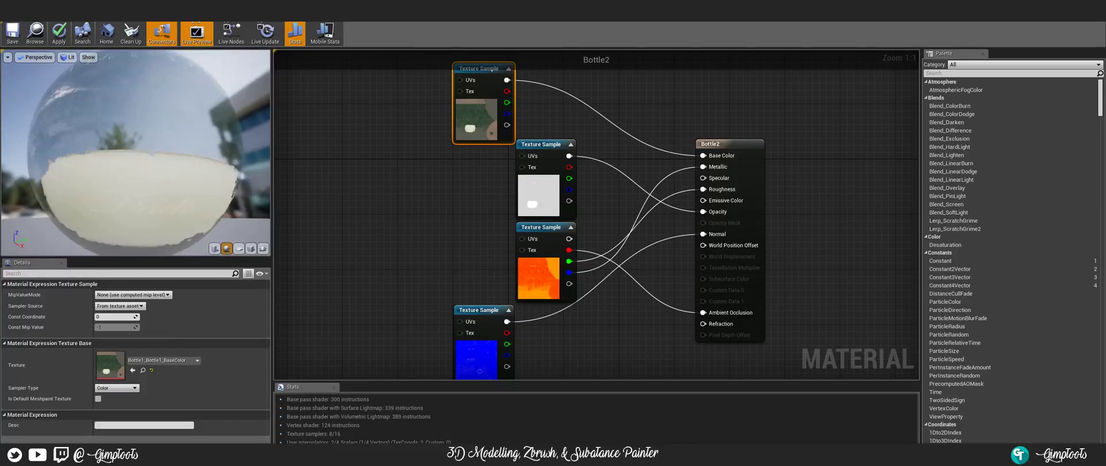
{"action": "left_click_drag", "start_coordinate": [142, 139], "coordinate": [266, 141]}
{"action": "right_click_drag", "start_coordinate": [440, 224], "coordinate": [351, 200]}
{"action": "right_click_drag", "start_coordinate": [527, 287], "coordinate": [508, 297]}
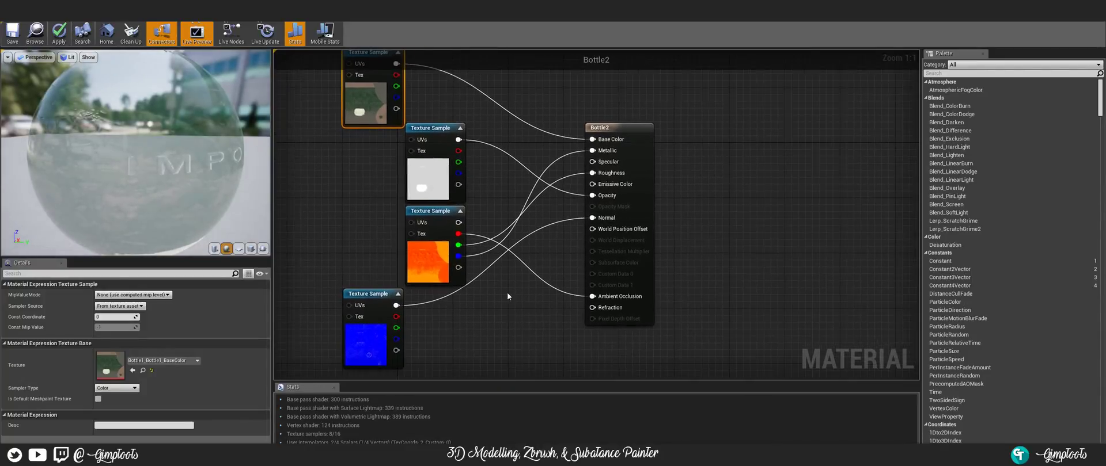
{"action": "left_click", "coordinate": [59, 34]}
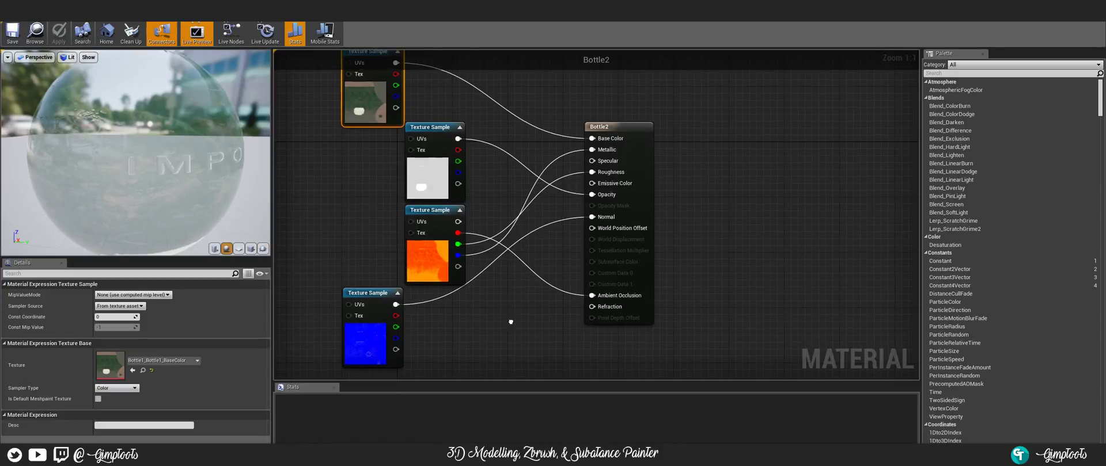
- Nudge the Bottle2 output node and the normal texture sample slightly upward in the material graph
{"action": "right_click_drag", "start_coordinate": [444, 316], "coordinate": [431, 295]}
{"action": "right_click_drag", "start_coordinate": [482, 155], "coordinate": [502, 190]}
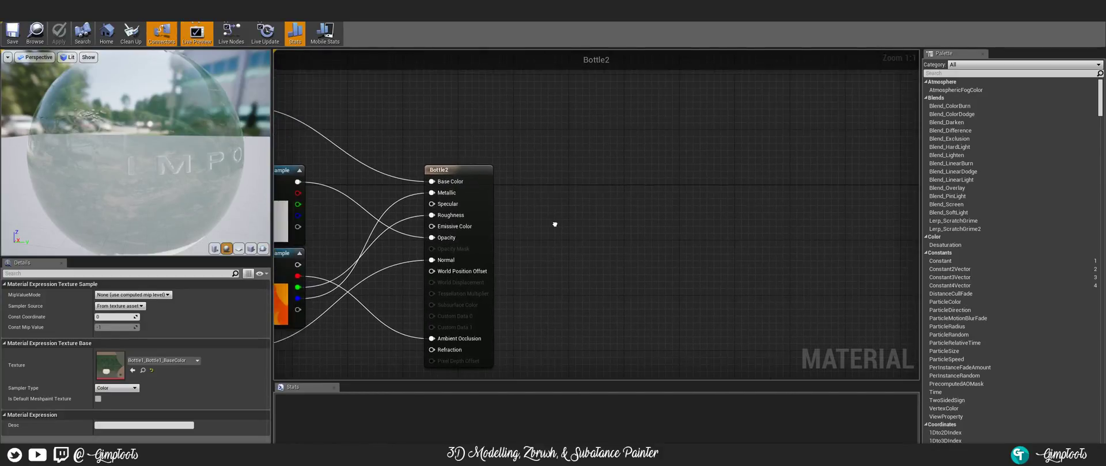
{"action": "left_click", "coordinate": [464, 159]}
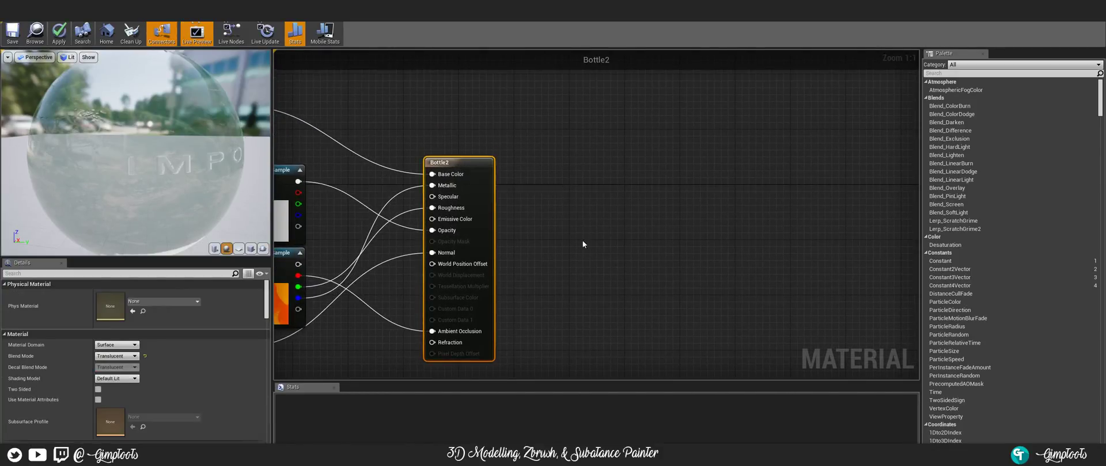
{"action": "right_click_drag", "start_coordinate": [282, 284], "coordinate": [462, 228]}
{"action": "right_click_drag", "start_coordinate": [374, 243], "coordinate": [425, 261]}
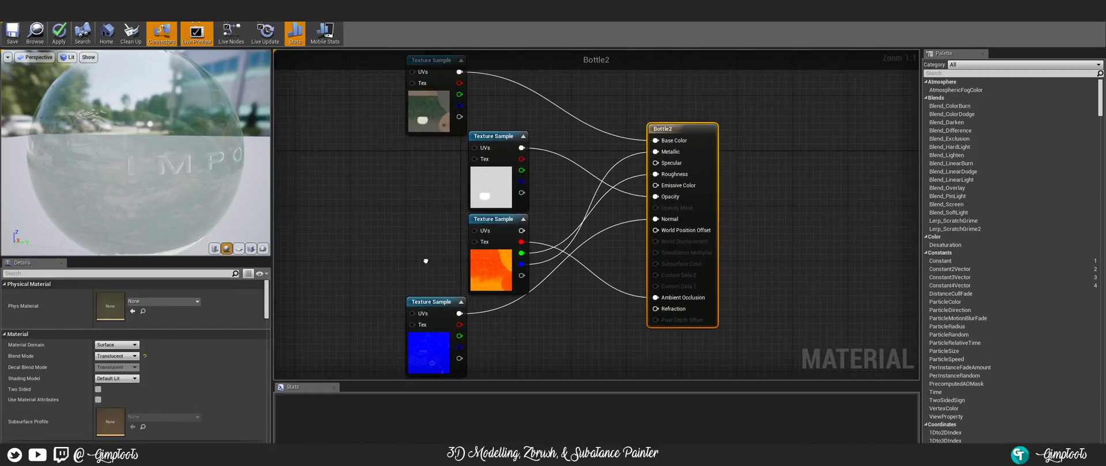
{"action": "left_click_drag", "start_coordinate": [441, 306], "coordinate": [441, 299]}
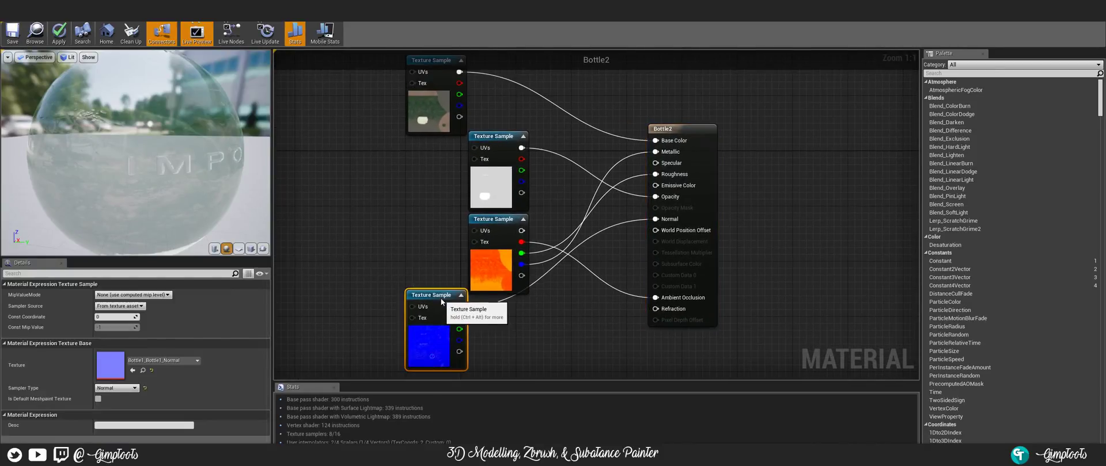
{"action": "right_click_drag", "start_coordinate": [405, 210], "coordinate": [340, 169]}
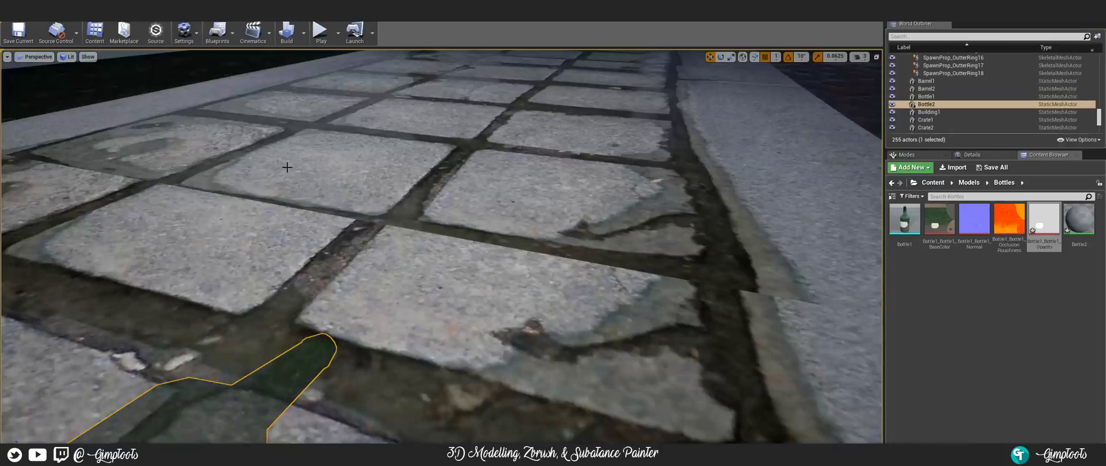
- Focus on the selected Bottle2 in the level and examine the transparency of both bottles up close
{"action": "right_click_drag", "start_coordinate": [418, 339], "coordinate": [418, 373]}
{"action": "key", "text": "f"}
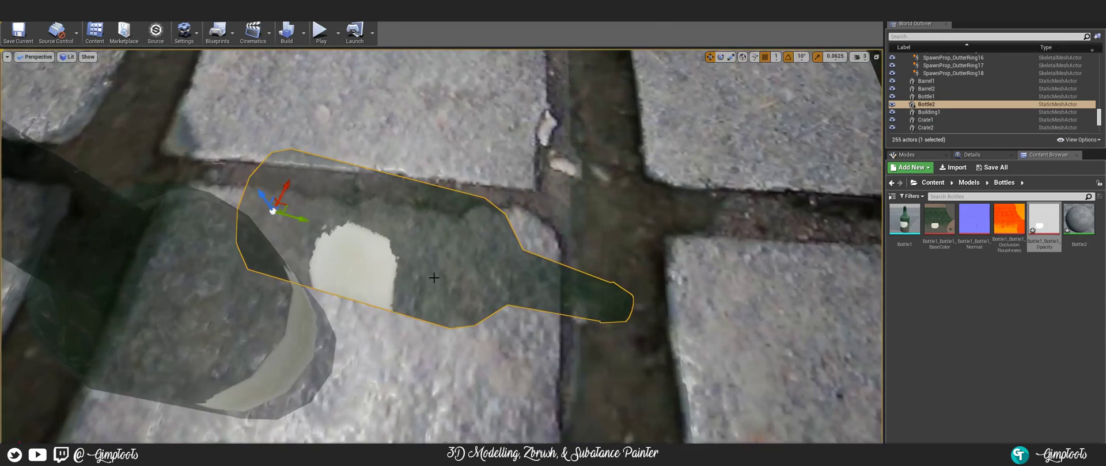
{"action": "right_click_drag", "start_coordinate": [418, 299], "coordinate": [392, 262]}
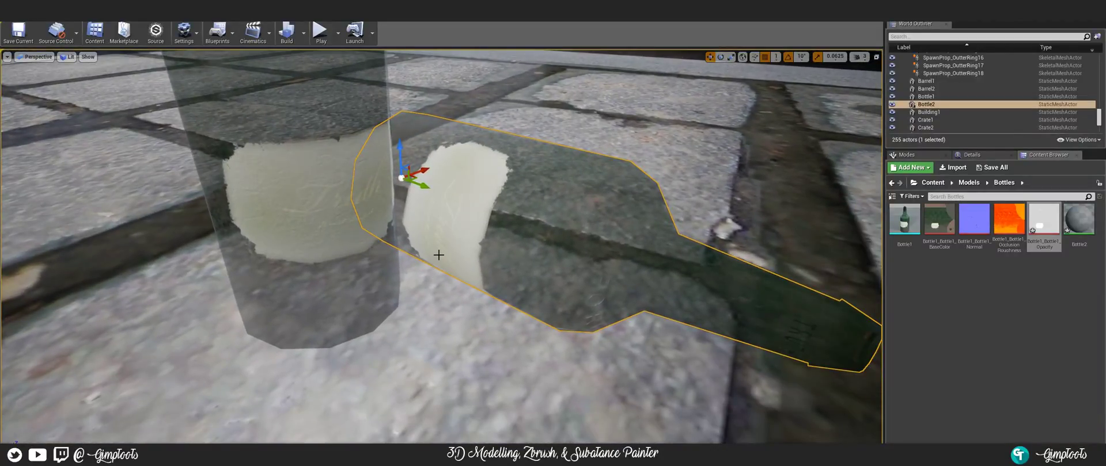
- Switch to Substance Painter, enable the opacity channel on Fill layer 5, Fill layer 2 and Fill layer 3, and select Fill layer 4
{"action": "key", "text": "super+Tab"}
{"action": "left_click", "coordinate": [814, 137]}
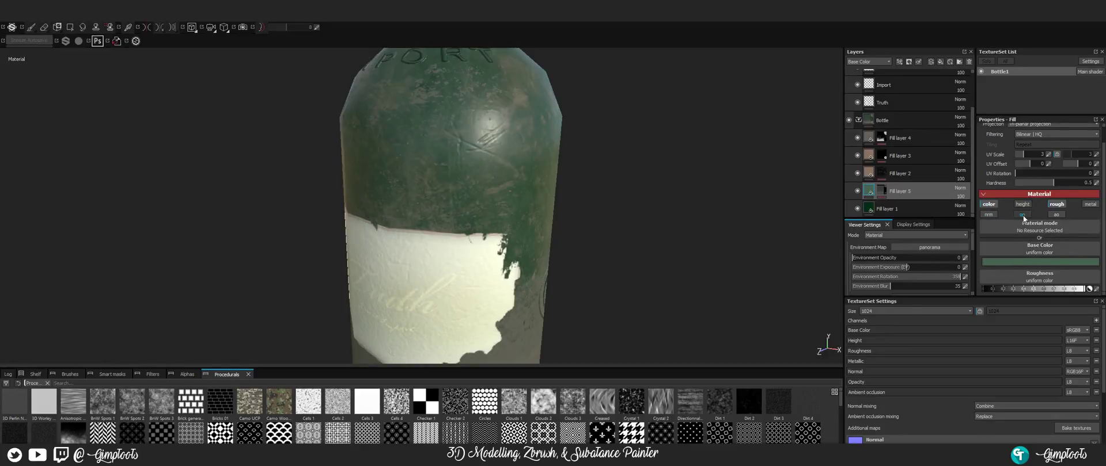
{"action": "scroll", "coordinate": [1076, 262], "scroll_direction": "down", "scroll_amount": 1}
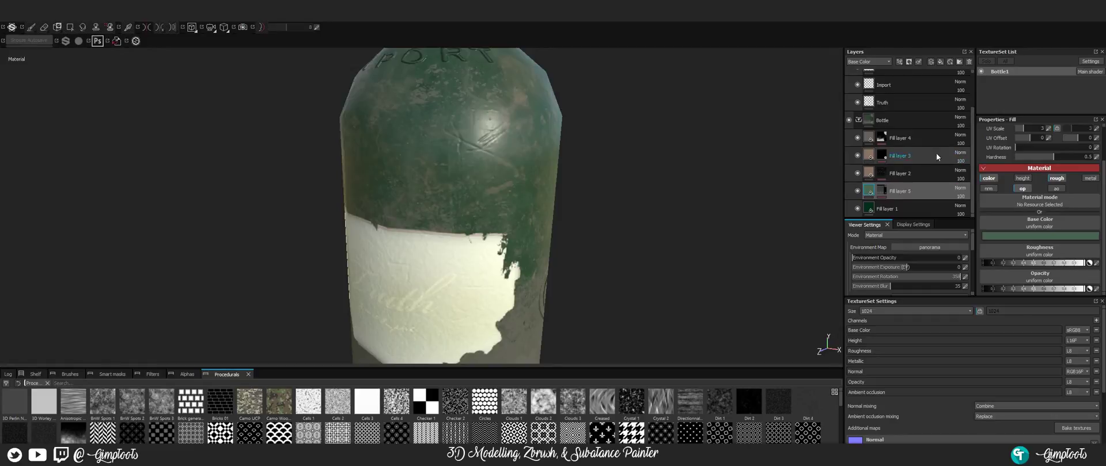
{"action": "left_click", "coordinate": [1022, 189]}
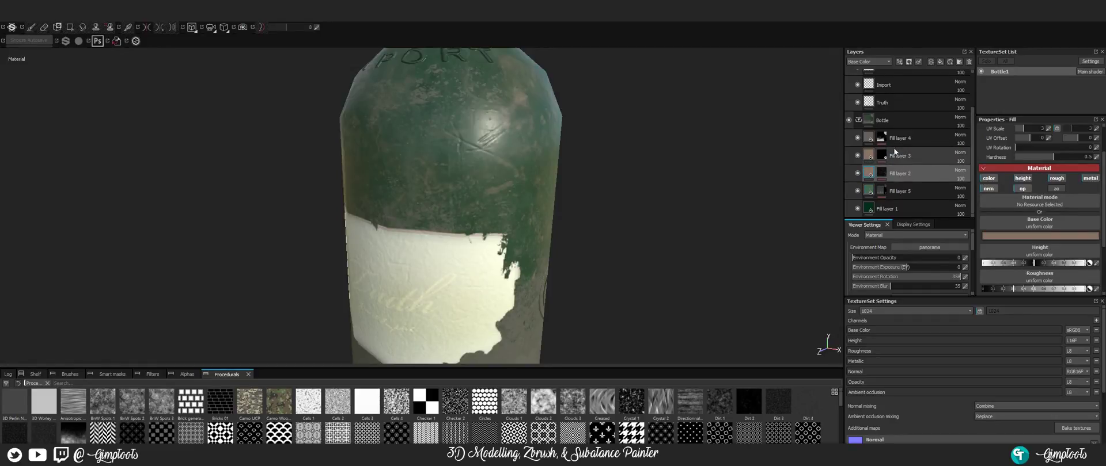
{"action": "left_click", "coordinate": [1022, 189]}
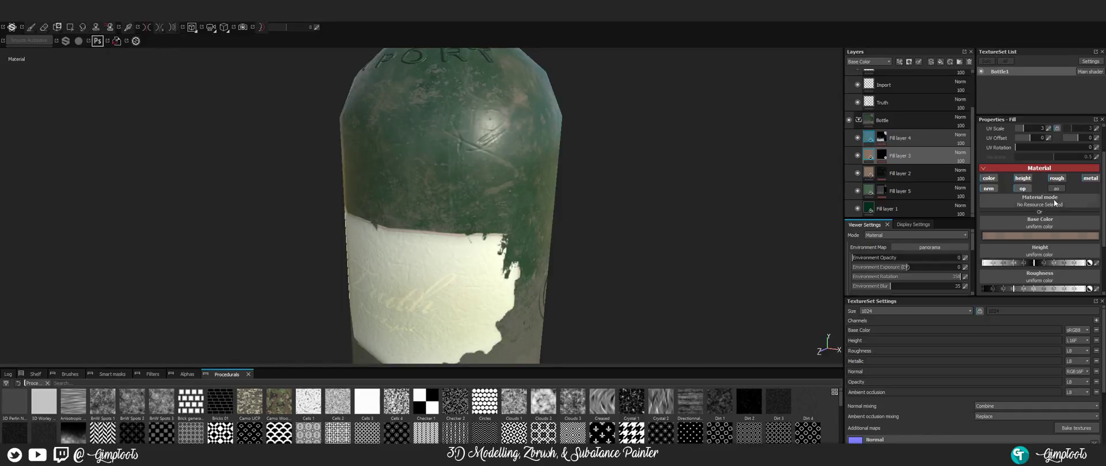
{"action": "scroll", "coordinate": [1066, 241], "scroll_direction": "down", "scroll_amount": 3}
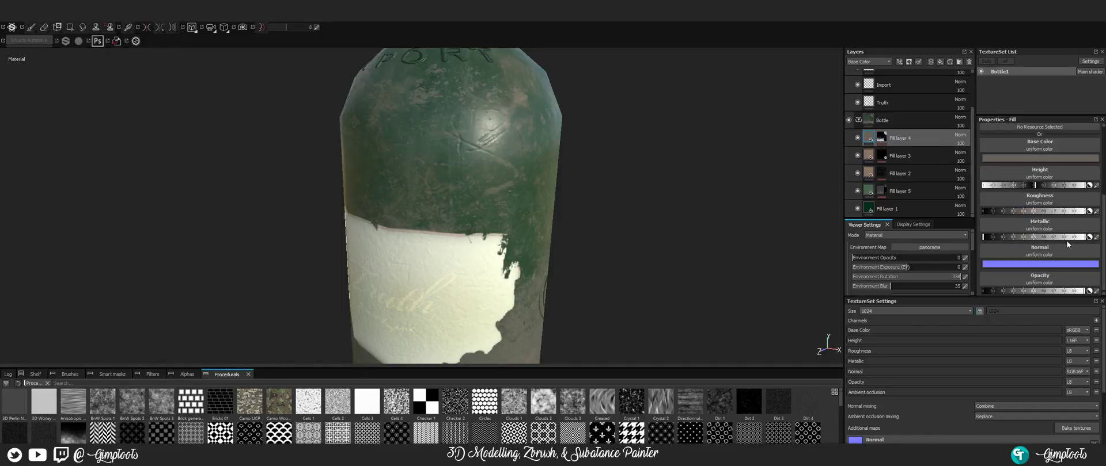
{"action": "scroll", "coordinate": [1063, 239], "scroll_direction": "up", "scroll_amount": 4}
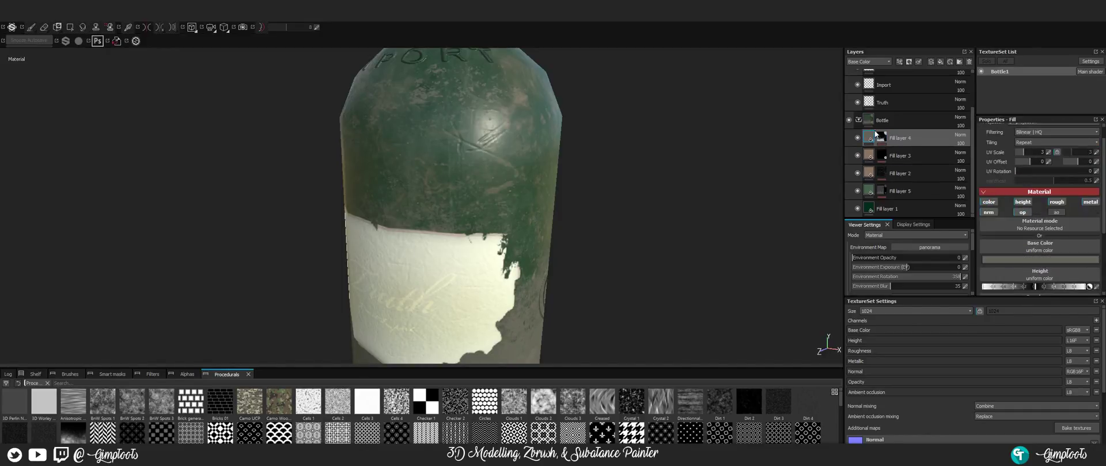
- Enable the opacity channel on the Truth, Import and Circle engraving layers
{"action": "left_click", "coordinate": [867, 105]}
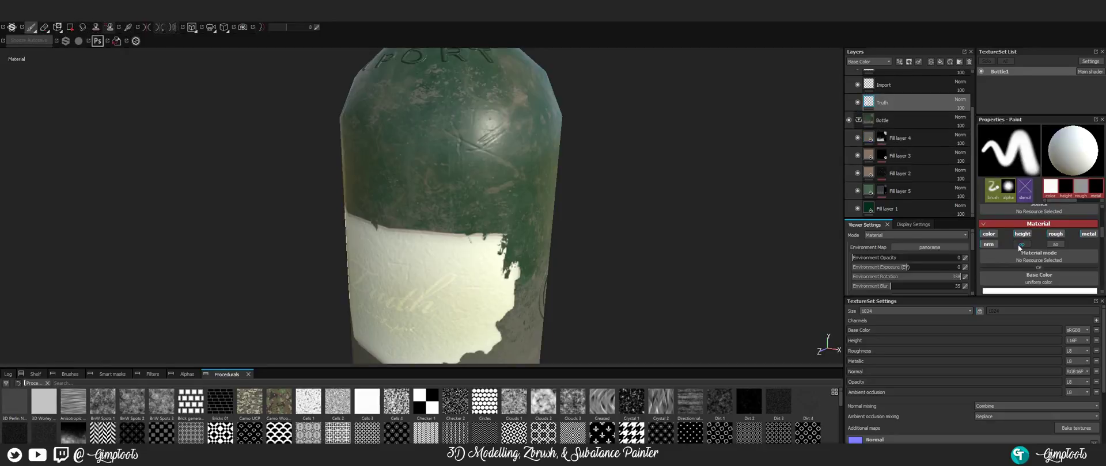
{"action": "scroll", "coordinate": [1031, 264], "scroll_direction": "up", "scroll_amount": 5}
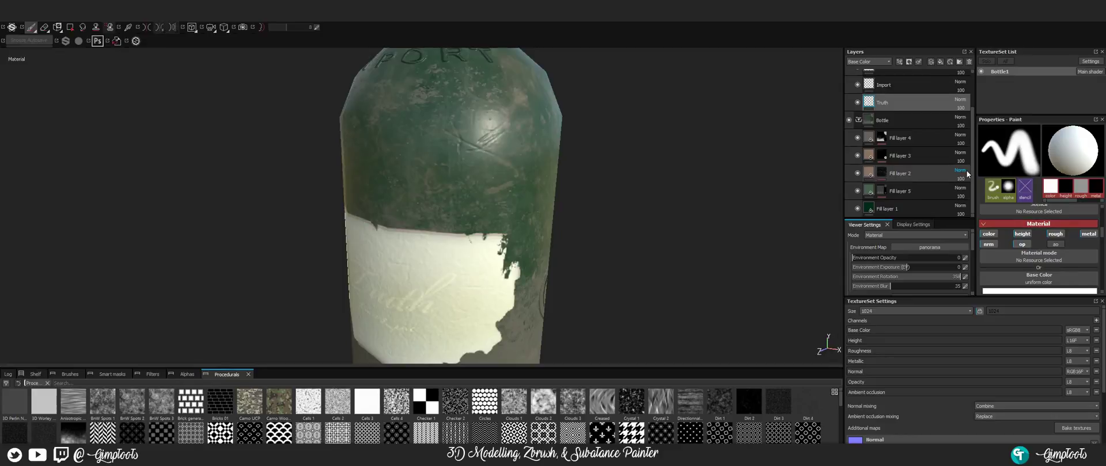
{"action": "left_click", "coordinate": [870, 86]}
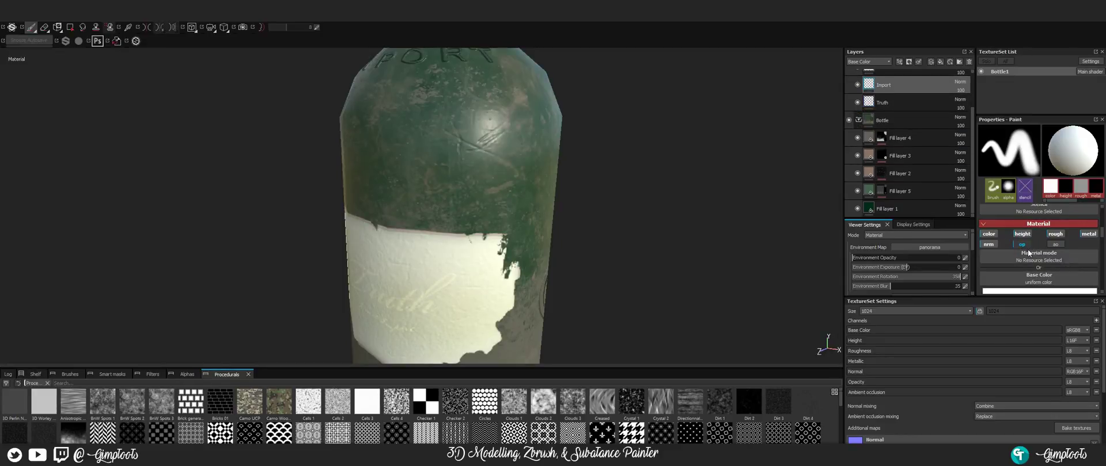
{"action": "scroll", "coordinate": [886, 106], "scroll_direction": "up", "scroll_amount": 2}
{"action": "left_click", "coordinate": [887, 111]}
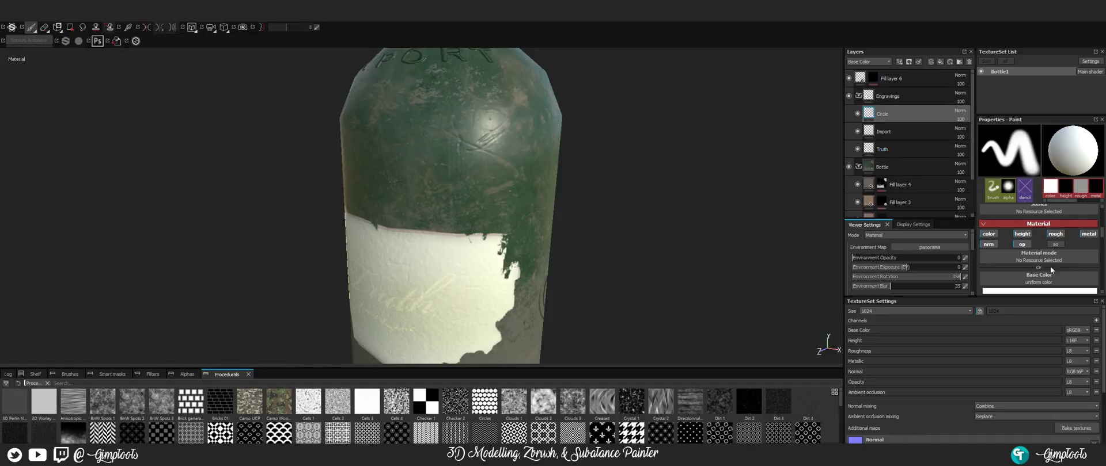
{"action": "scroll", "coordinate": [1056, 265], "scroll_direction": "down", "scroll_amount": 3}
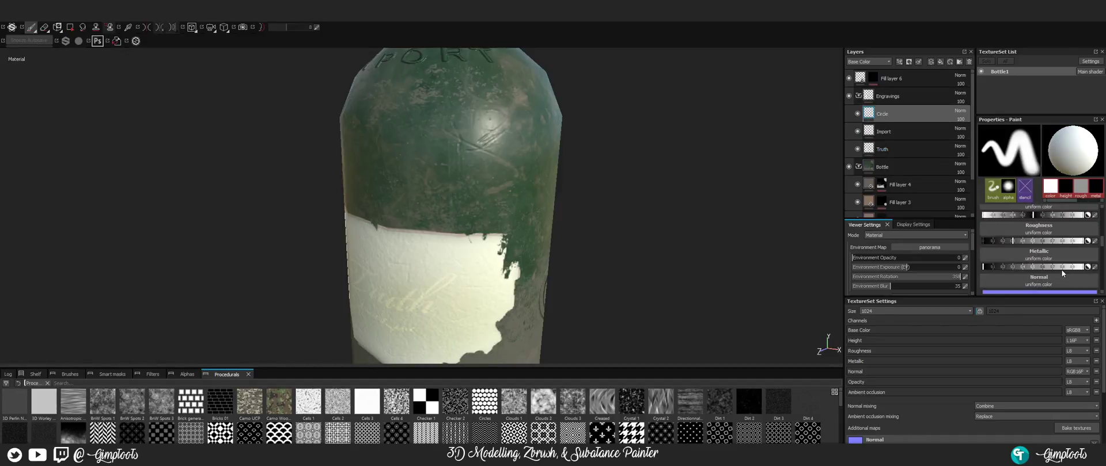
{"action": "scroll", "coordinate": [1061, 268], "scroll_direction": "up", "scroll_amount": 3}
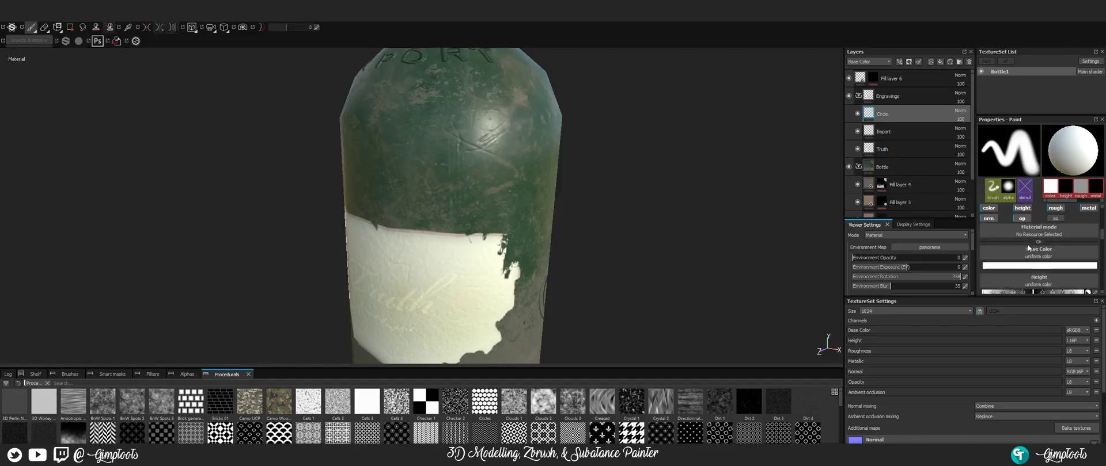
- Enable the opacity channel on Fill layer 6 and review its material channel settings
{"action": "left_click", "coordinate": [868, 79]}
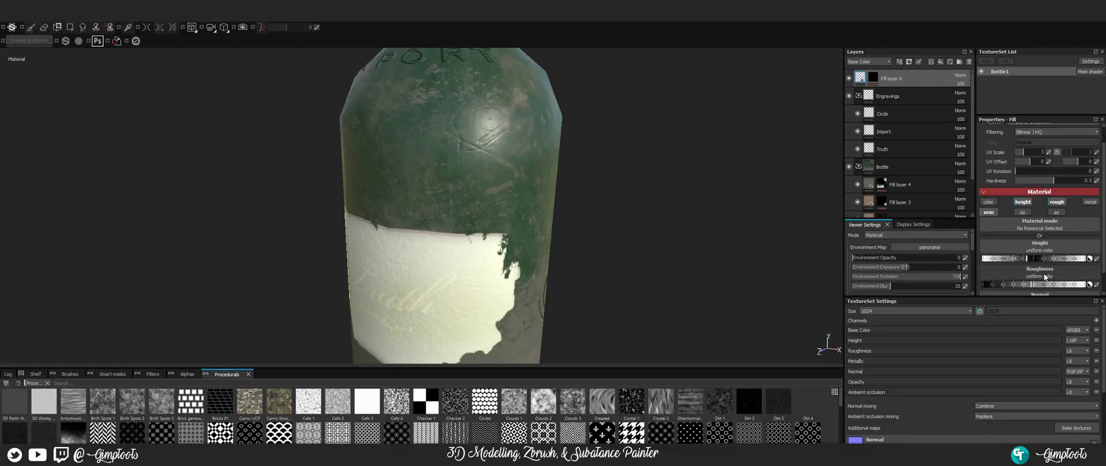
{"action": "scroll", "coordinate": [1062, 242], "scroll_direction": "up", "scroll_amount": 2}
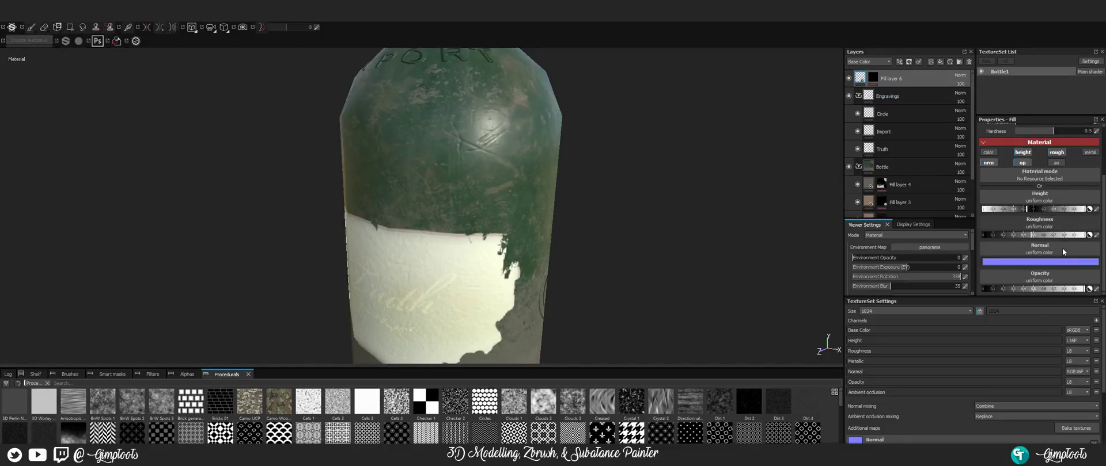
{"action": "scroll", "coordinate": [455, 180], "scroll_direction": "down", "scroll_amount": 4}
{"action": "scroll", "coordinate": [455, 181], "scroll_direction": "up", "scroll_amount": 2}
- Export the Bottle1 texture set as PNG with the Unreal Engine 4 (Packed)_copy configuration
{"action": "right_click", "coordinate": [455, 180]}
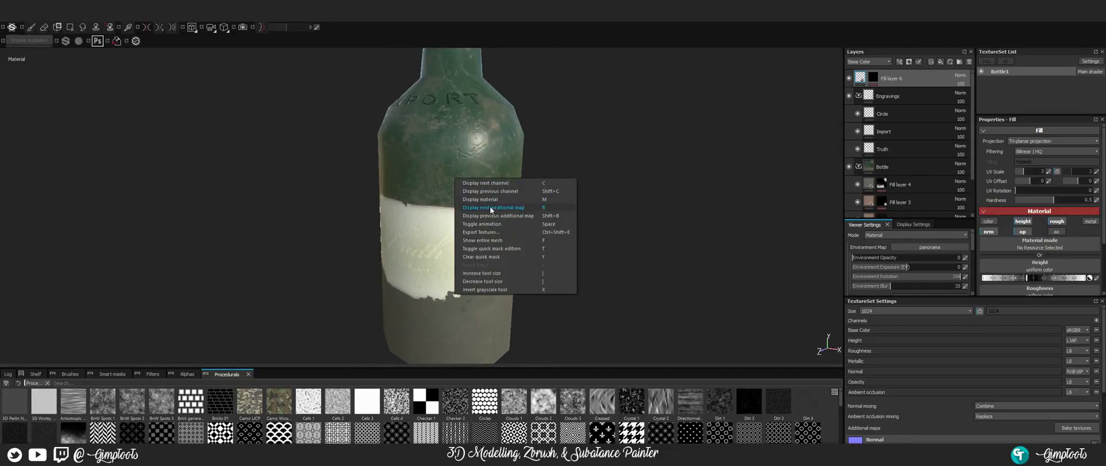
{"action": "left_click", "coordinate": [487, 232]}
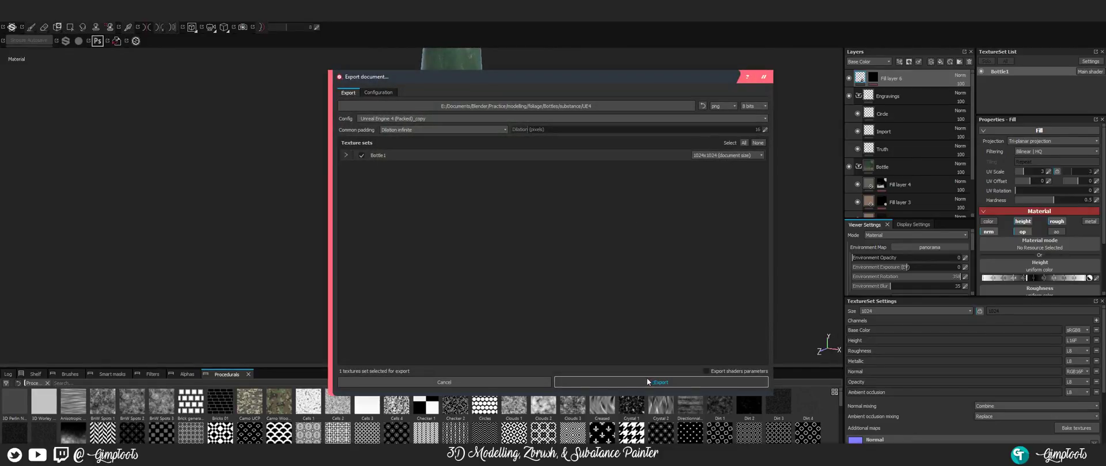
{"action": "left_click", "coordinate": [648, 380]}
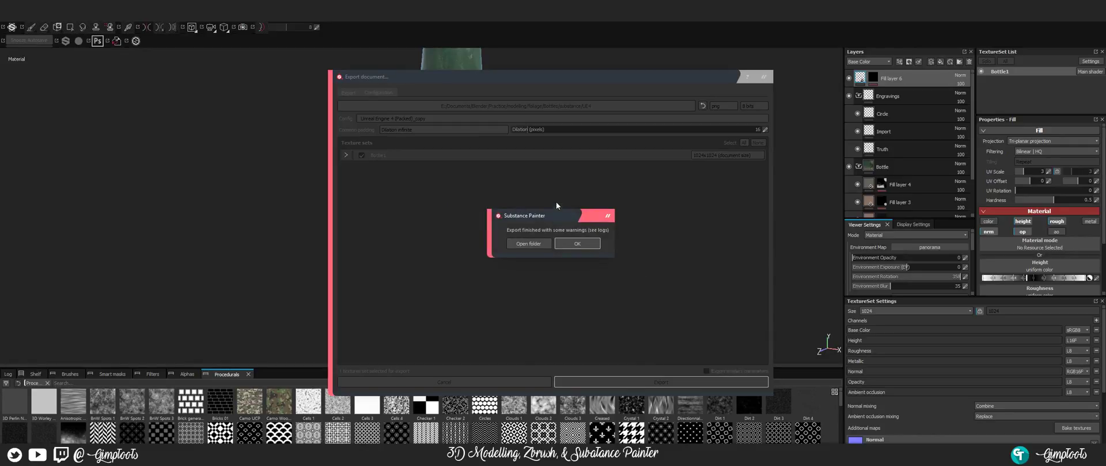
{"action": "left_click", "coordinate": [577, 244]}
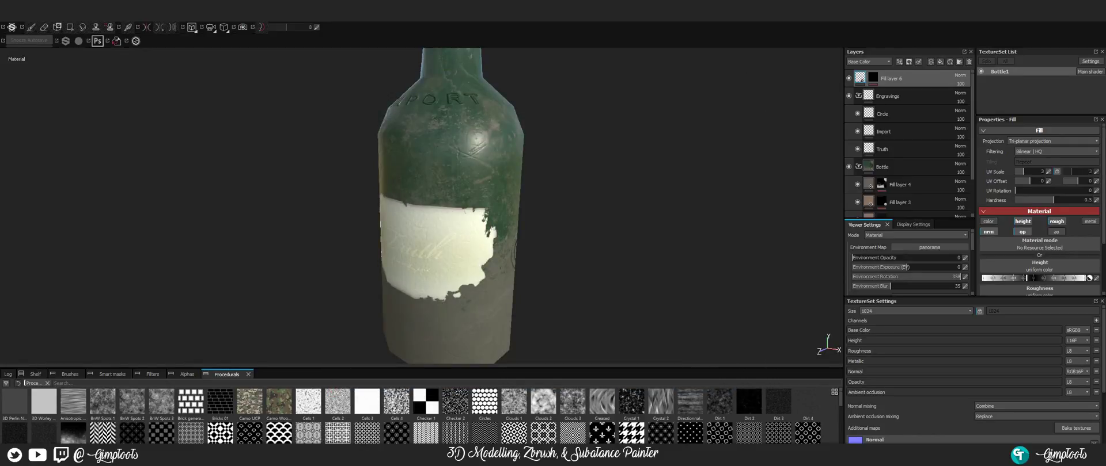
- Switch to the Unreal Editor and reimport the bottle's opacity texture
{"action": "key", "text": "super+Tab"}
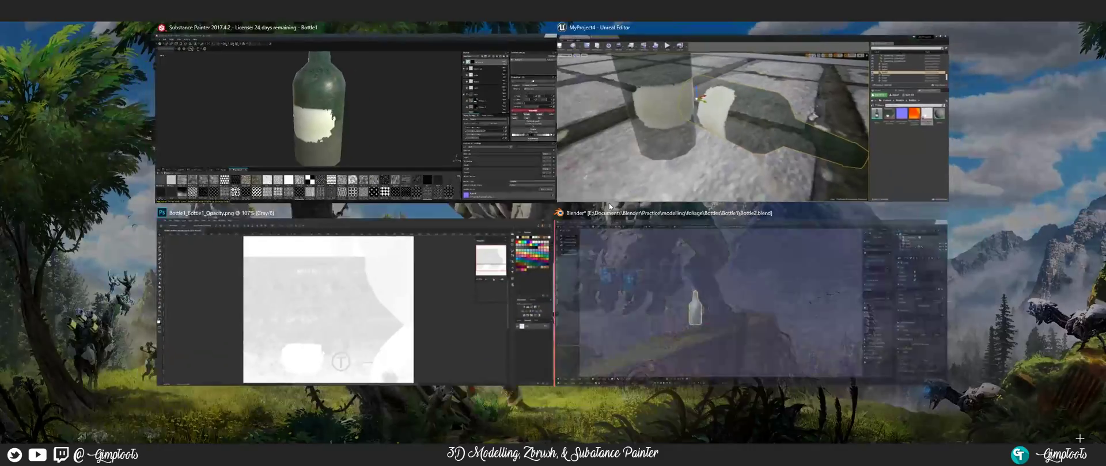
{"action": "left_click", "coordinate": [711, 139]}
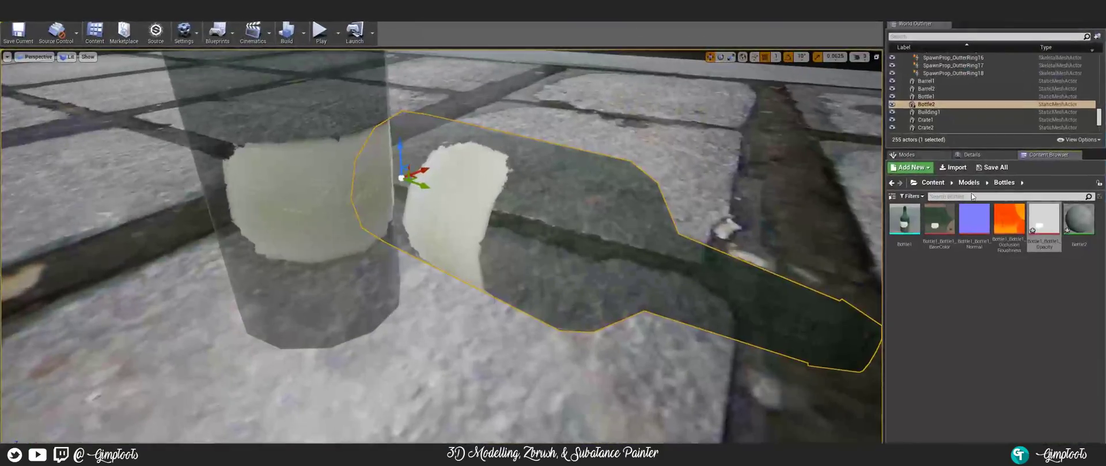
{"action": "right_click", "coordinate": [1029, 221]}
{"action": "left_click", "coordinate": [1046, 272]}
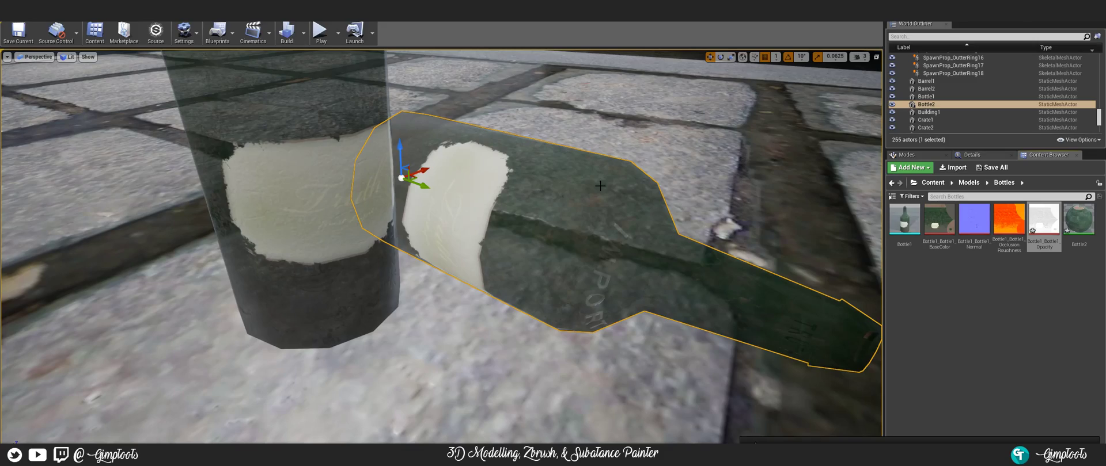
- Select both bottles, move them from the paving onto the muddy ground by the wall and snap them to the floor
{"action": "right_click_drag", "start_coordinate": [668, 190], "coordinate": [641, 213]}
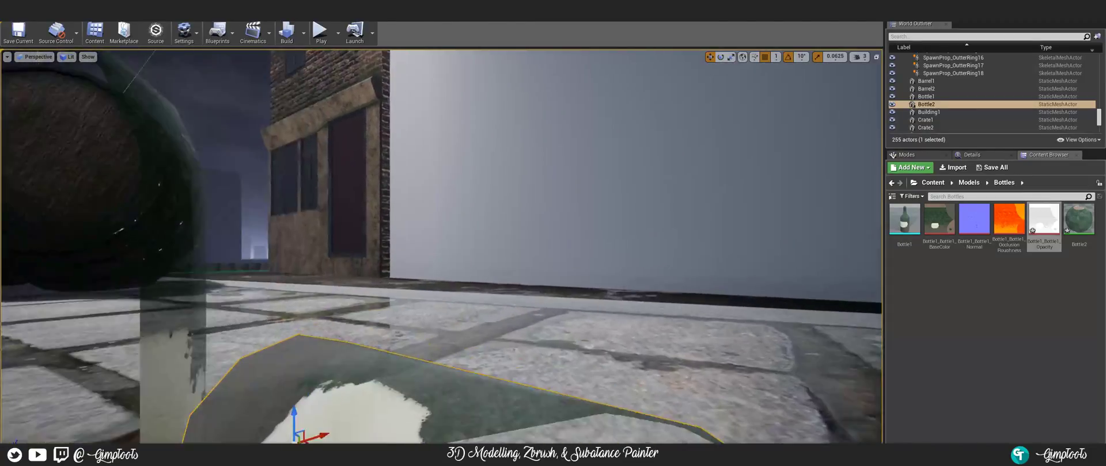
{"action": "right_click_drag", "start_coordinate": [518, 230], "coordinate": [298, 160]}
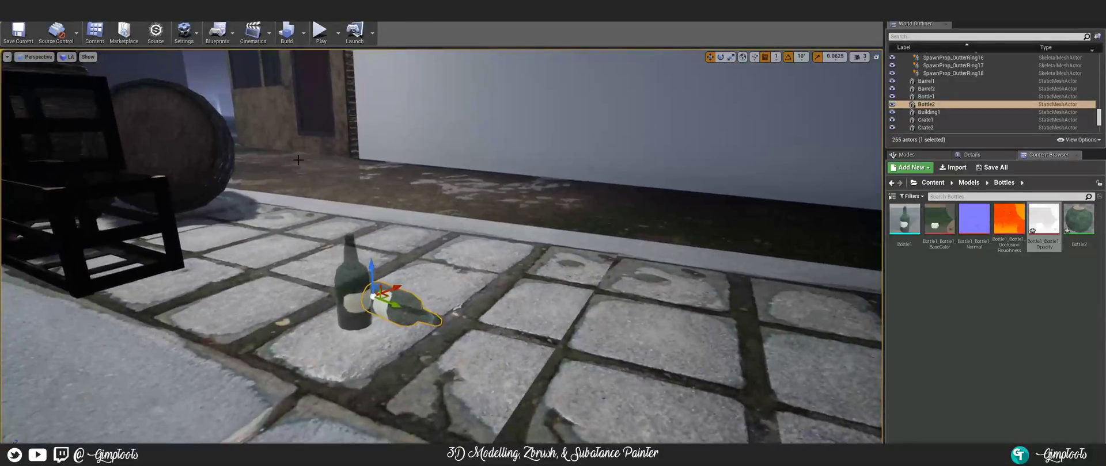
{"action": "left_click", "coordinate": [347, 270], "text": "ctrl"}
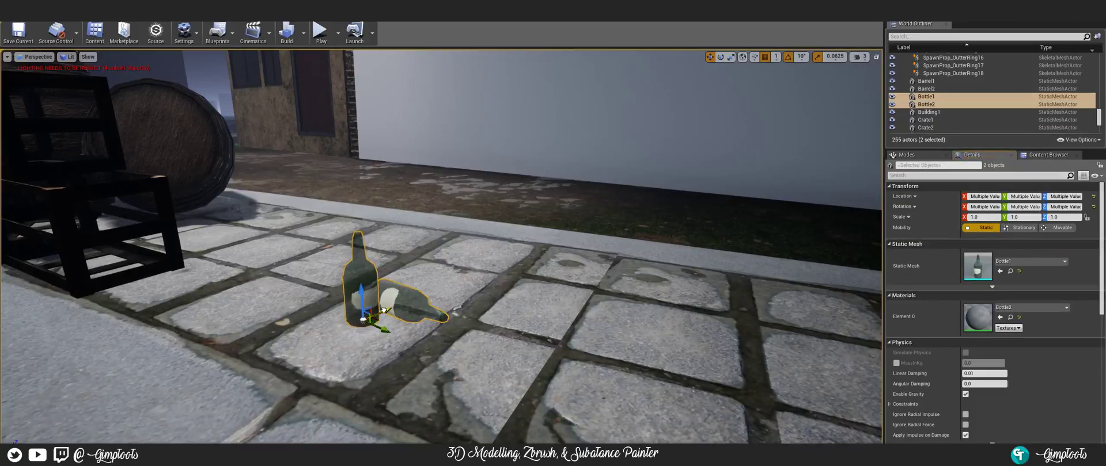
{"action": "left_click_drag", "start_coordinate": [535, 175], "coordinate": [624, 152]}
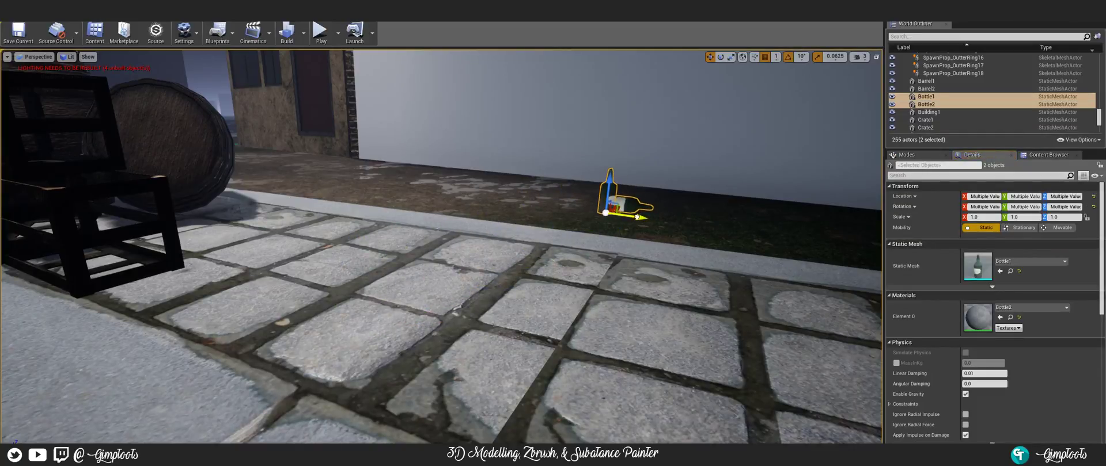
{"action": "right_click_drag", "start_coordinate": [428, 169], "coordinate": [362, 152]}
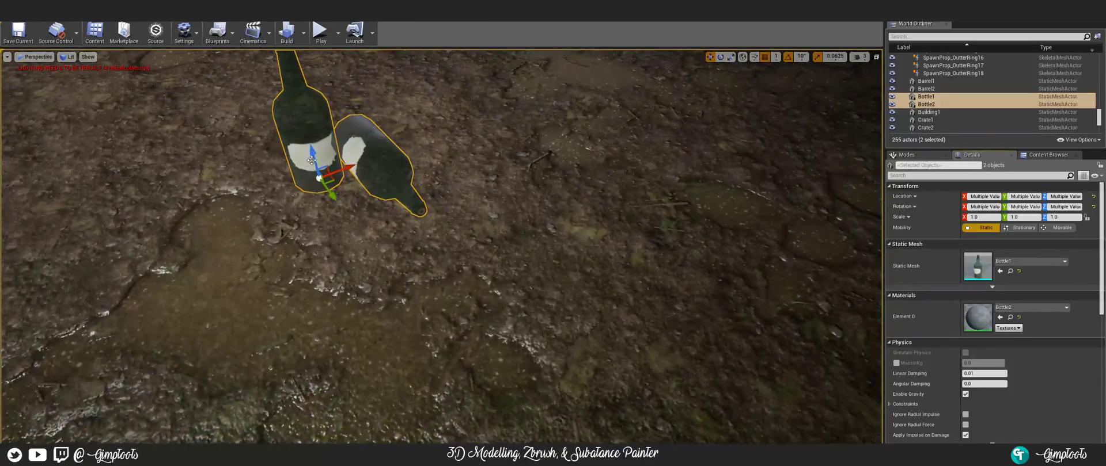
{"action": "key", "text": "End"}
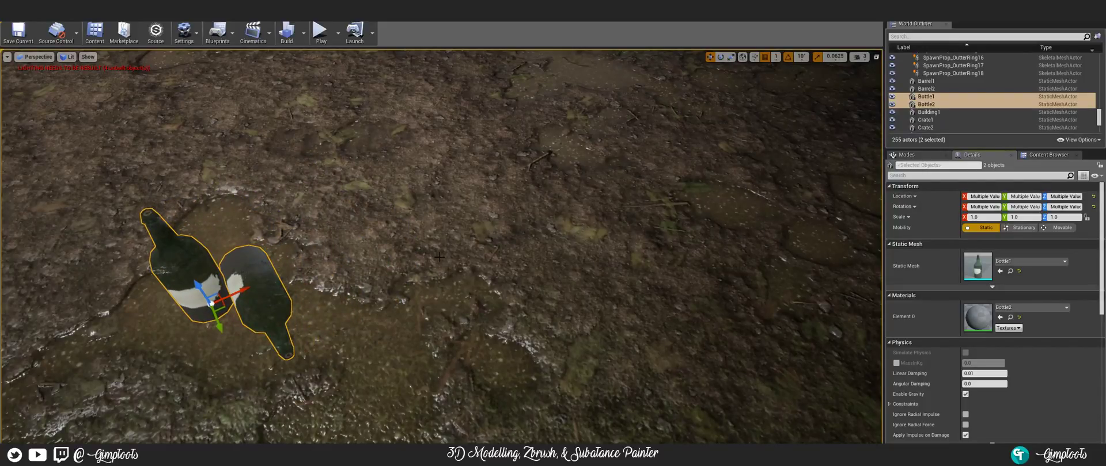
{"action": "right_click_drag", "start_coordinate": [440, 258], "coordinate": [357, 196]}
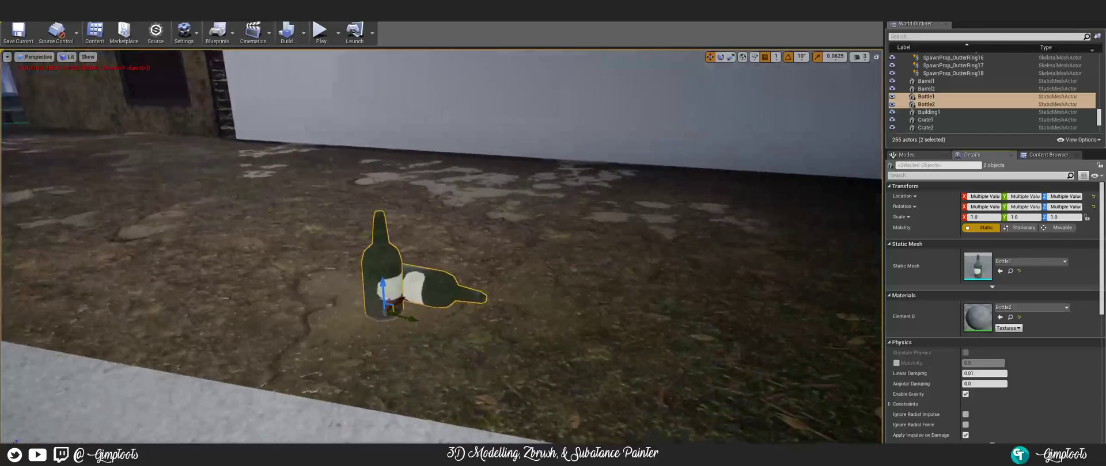
{"action": "right_click_drag", "start_coordinate": [380, 231], "coordinate": [323, 227]}
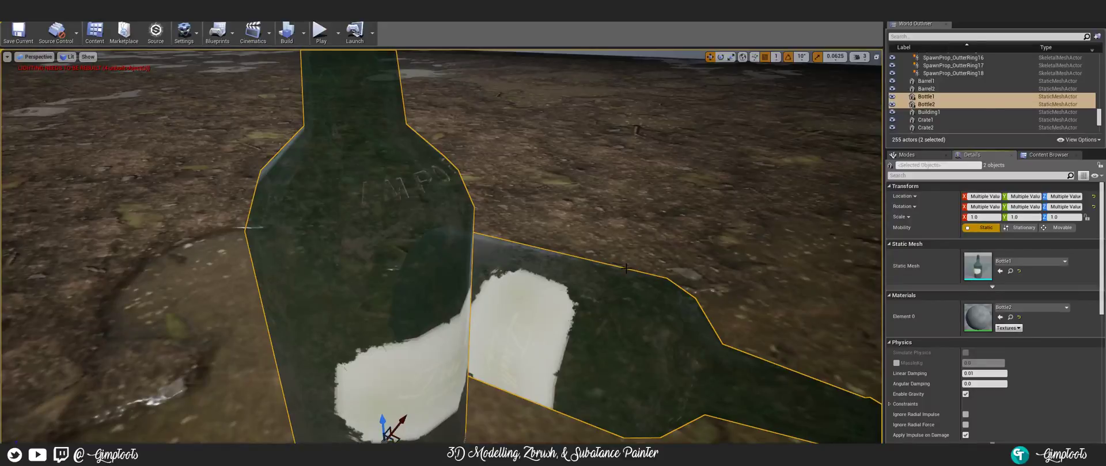
- Switch to Substance Painter, inspect the bottle's glass up close and select Fill layer 1 to work on its opacity
{"action": "key", "text": "super+Tab"}
{"action": "left_click", "coordinate": [696, 147]}
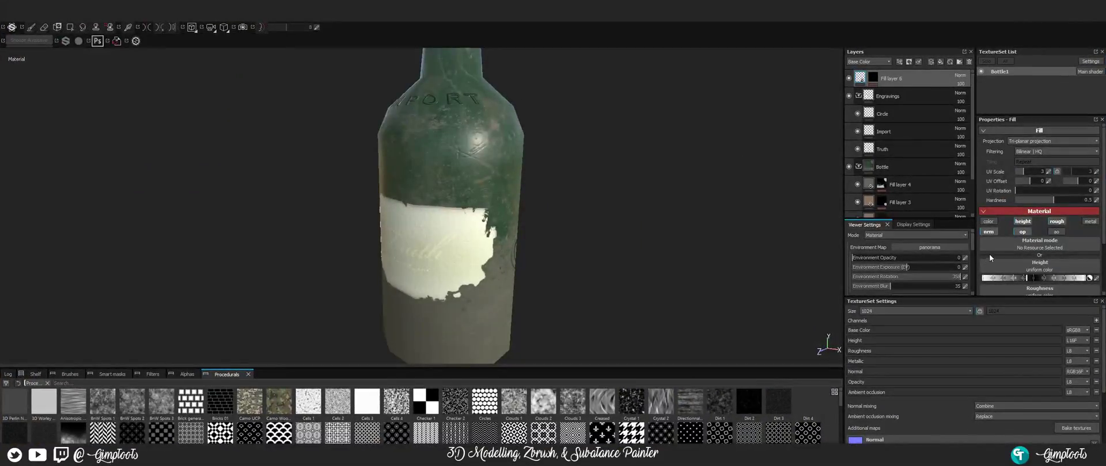
{"action": "right_click", "coordinate": [505, 130]}
{"action": "left_click", "coordinate": [528, 103]}
{"action": "left_click_drag", "start_coordinate": [500, 146], "coordinate": [443, 141], "text": "alt"}
{"action": "scroll", "coordinate": [478, 154], "scroll_direction": "up", "scroll_amount": 5}
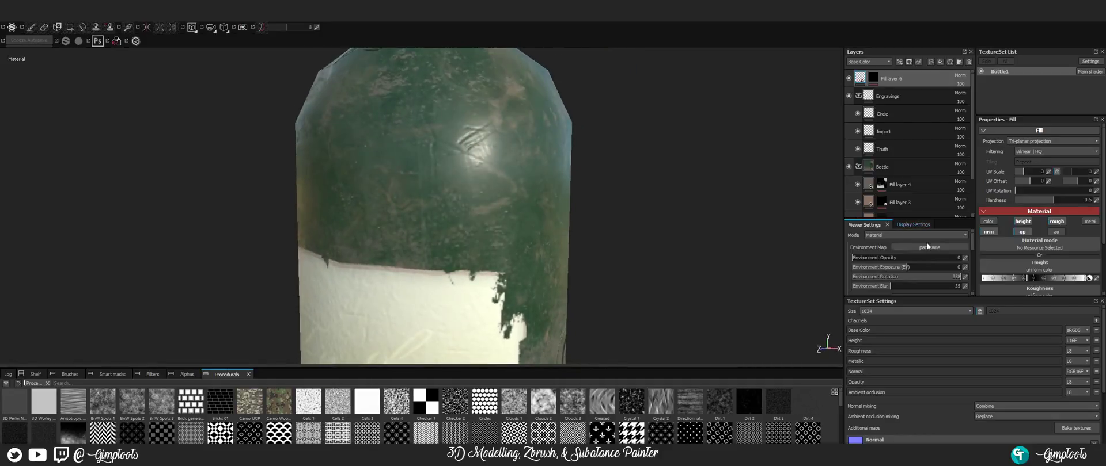
{"action": "scroll", "coordinate": [1036, 273], "scroll_direction": "down", "scroll_amount": 2}
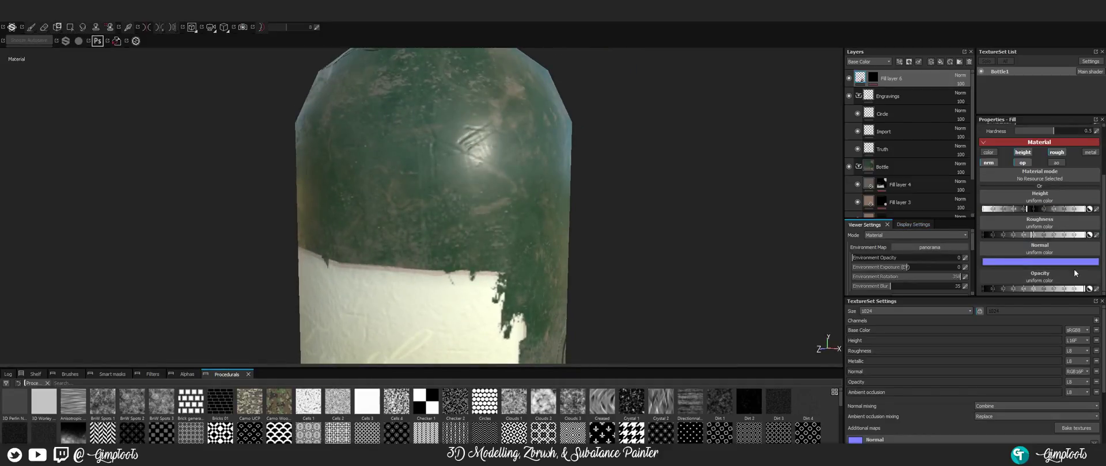
{"action": "scroll", "coordinate": [888, 196], "scroll_direction": "down", "scroll_amount": 2}
{"action": "left_click", "coordinate": [873, 211]}
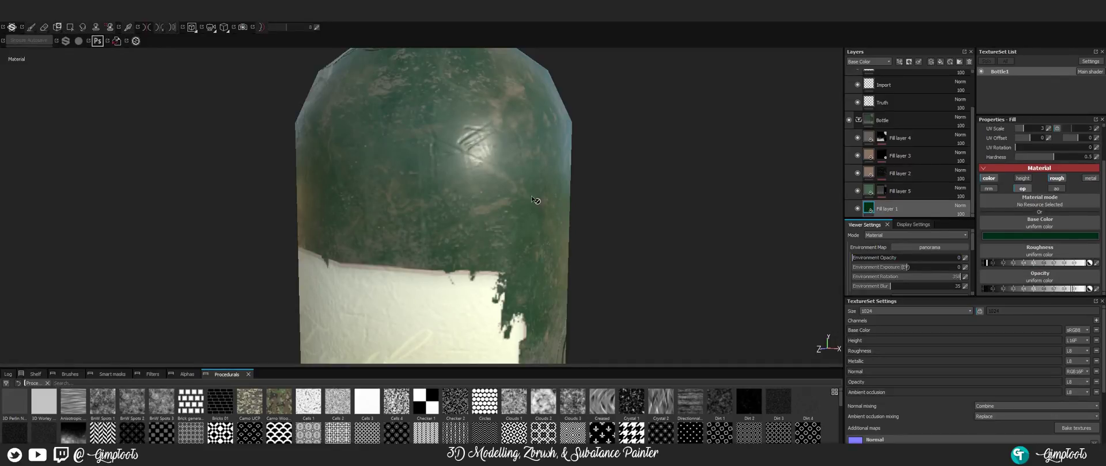
- Export the Bottle1 textures again with the same export settings
{"action": "right_click", "coordinate": [430, 165]}
{"action": "left_click", "coordinate": [461, 219]}
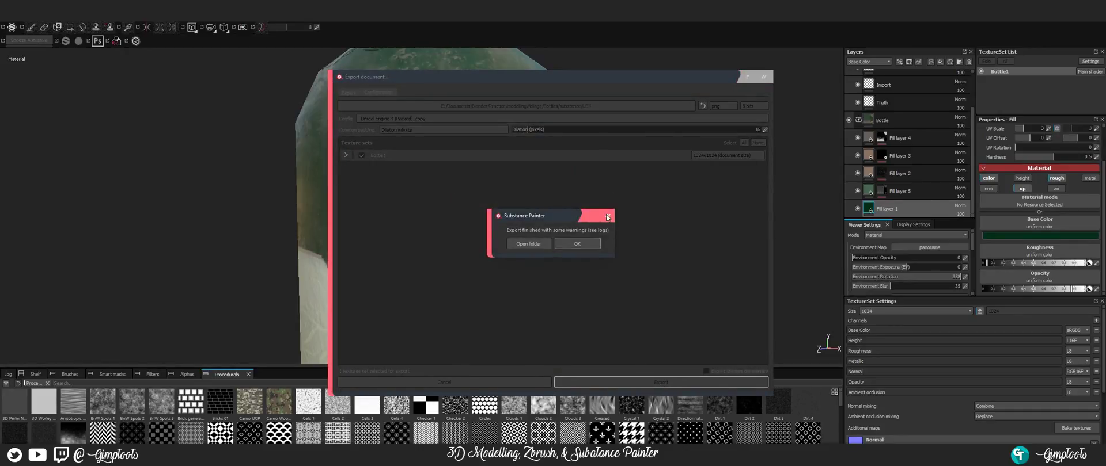
{"action": "left_click", "coordinate": [576, 244]}
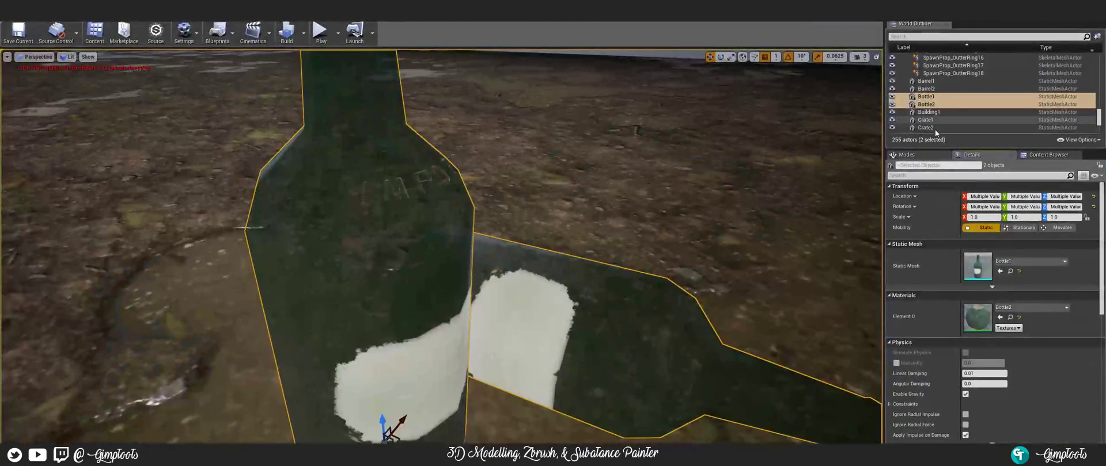
- Return to the Unreal Editor and reimport the bottle's opacity texture from the Bottles folder
{"action": "left_click", "coordinate": [1031, 157]}
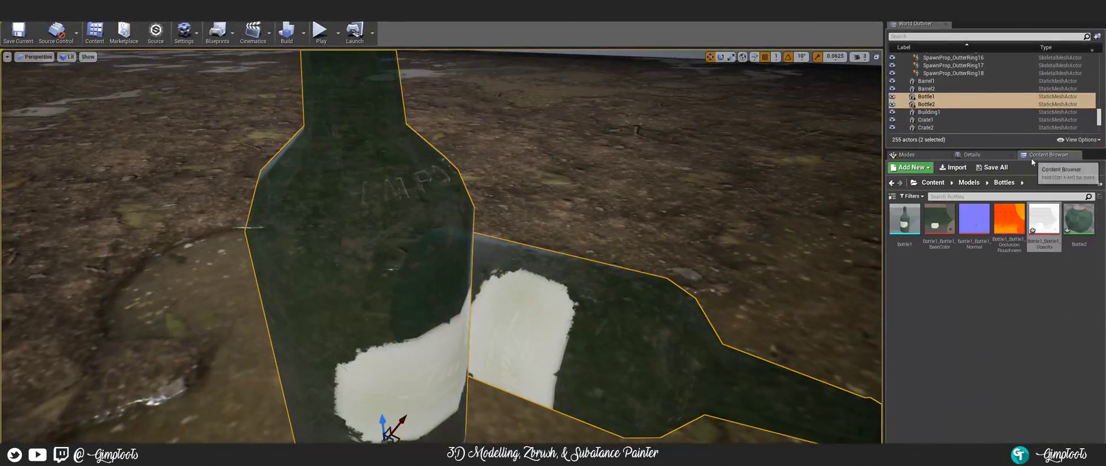
{"action": "right_click", "coordinate": [1038, 217]}
{"action": "mouse_move", "coordinate": [1056, 250]}
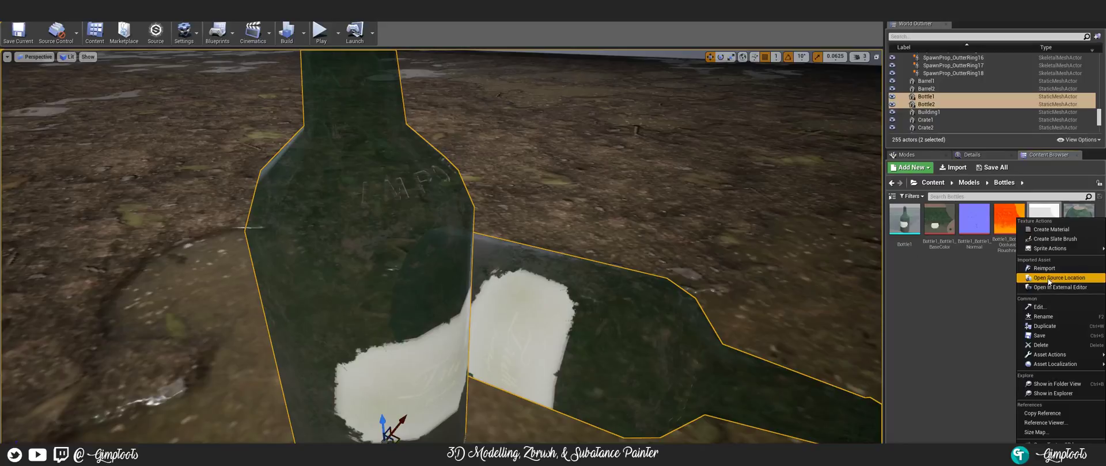
{"action": "left_click", "coordinate": [1018, 283]}
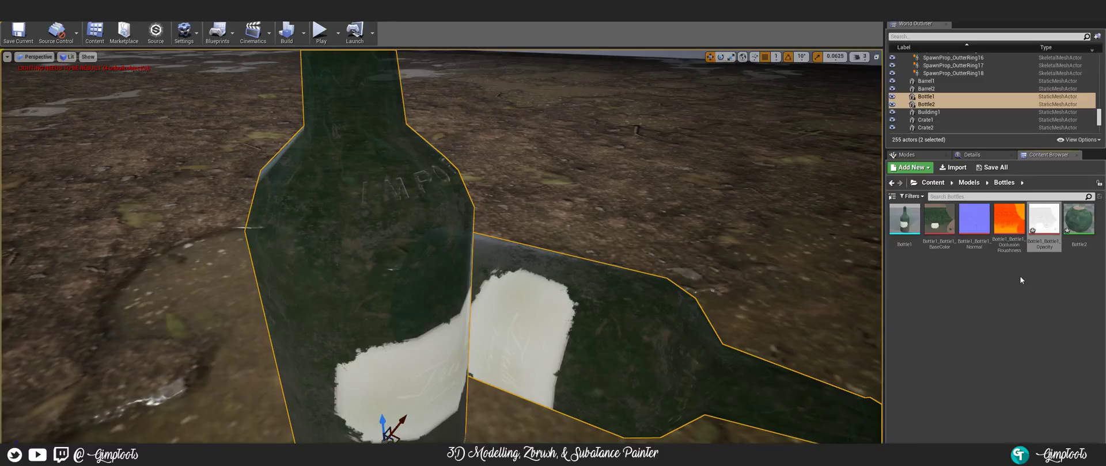
- Examine the bottles' glass and labels from several distances and survey the surrounding barrels, crates and building
{"action": "key", "text": "s"}
{"action": "mouse_move", "coordinate": [508, 265]}
{"action": "right_mouse_down"}
{"action": "mouse_move", "coordinate": [515, 233]}
{"action": "mouse_move", "coordinate": [510, 293]}
{"action": "mouse_move", "coordinate": [443, 285]}
{"action": "mouse_move", "coordinate": [323, 239]}
{"action": "mouse_move", "coordinate": [176, 235]}
{"action": "mouse_move", "coordinate": [386, 262]}
{"action": "mouse_move", "coordinate": [748, 265]}
{"action": "mouse_move", "coordinate": [703, 266]}
{"action": "mouse_move", "coordinate": [735, 296]}
{"action": "mouse_move", "coordinate": [806, 306]}
{"action": "mouse_move", "coordinate": [780, 308]}
{"action": "mouse_move", "coordinate": [792, 296]}
{"action": "mouse_move", "coordinate": [748, 292]}
{"action": "mouse_move", "coordinate": [864, 279]}
{"action": "mouse_move", "coordinate": [852, 293]}
{"action": "mouse_move", "coordinate": [720, 285]}
{"action": "mouse_move", "coordinate": [719, 331]}
{"action": "mouse_move", "coordinate": [709, 329]}
{"action": "mouse_move", "coordinate": [714, 314]}
{"action": "mouse_move", "coordinate": [505, 273]}
{"action": "right_mouse_up"}
{"action": "key", "text": "w"}
{"action": "key", "text": "d"}
{"action": "key", "text": "a"}
{"action": "key", "text": "s"}
{"action": "key", "text": "w"}
{"action": "key", "text": "s"}
{"action": "key", "text": "s"}
{"action": "key", "text": "a"}
{"action": "key", "text": "w"}
{"action": "key", "text": "s"}
{"action": "key", "text": "d"}
{"action": "key", "text": "d"}
{"action": "key", "text": "s"}
{"action": "key", "text": "w"}
{"action": "key", "text": "a"}
{"action": "key", "text": "s"}
{"action": "key", "text": "w"}
{"action": "key", "text": "s"}
{"action": "key", "text": "w"}
- Select both barrels and move them along the pavement away from the crates, to the kerb near the lamp post
{"action": "left_click", "coordinate": [467, 328]}
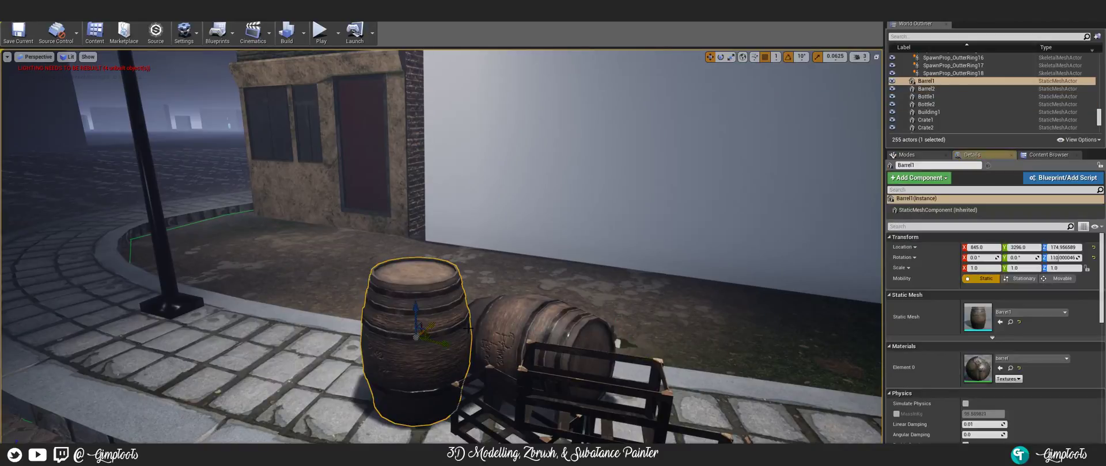
{"action": "left_click", "coordinate": [516, 317], "text": "ctrl"}
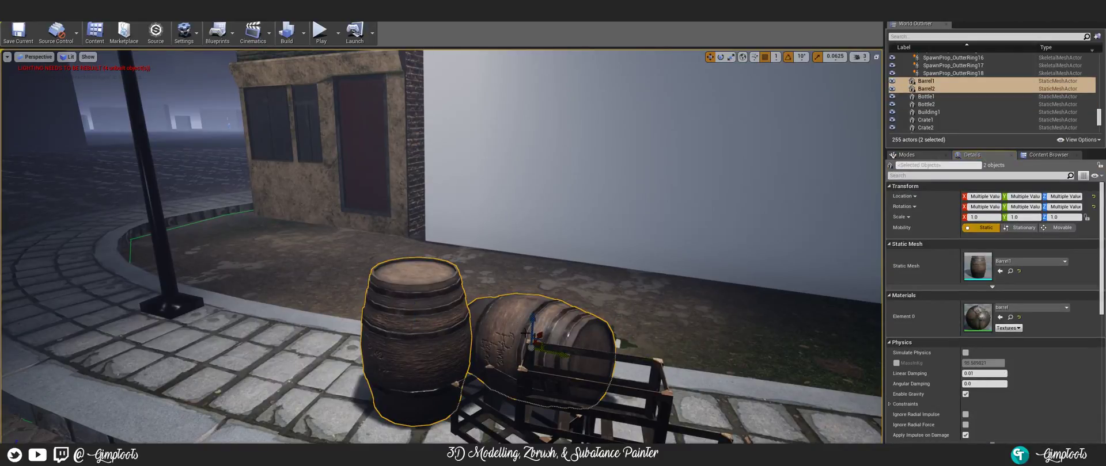
{"action": "left_click_drag", "start_coordinate": [562, 356], "coordinate": [327, 244]}
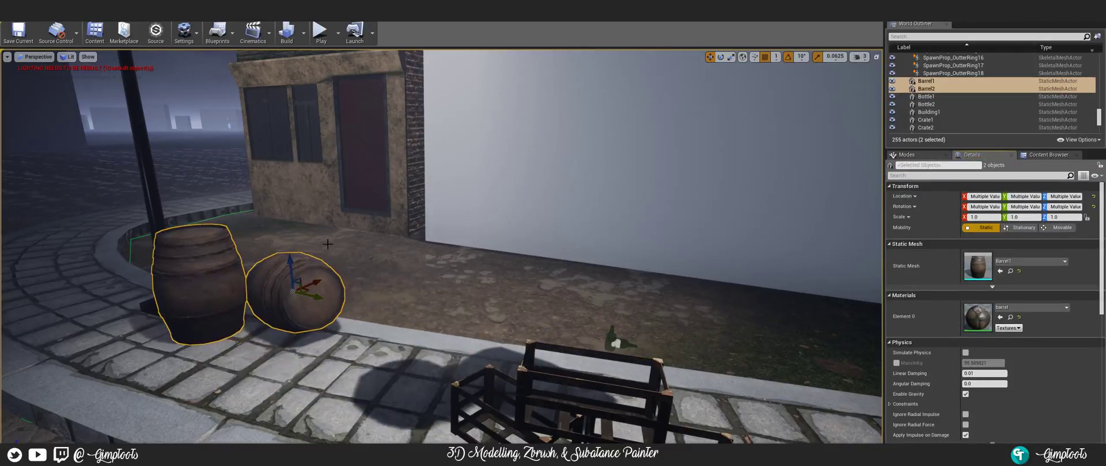
- Move both barrels off the pavement onto the dirt at the building's corner, lower them to the ground and bring them closer to the wall
{"action": "left_click_drag", "start_coordinate": [315, 279], "coordinate": [418, 205]}
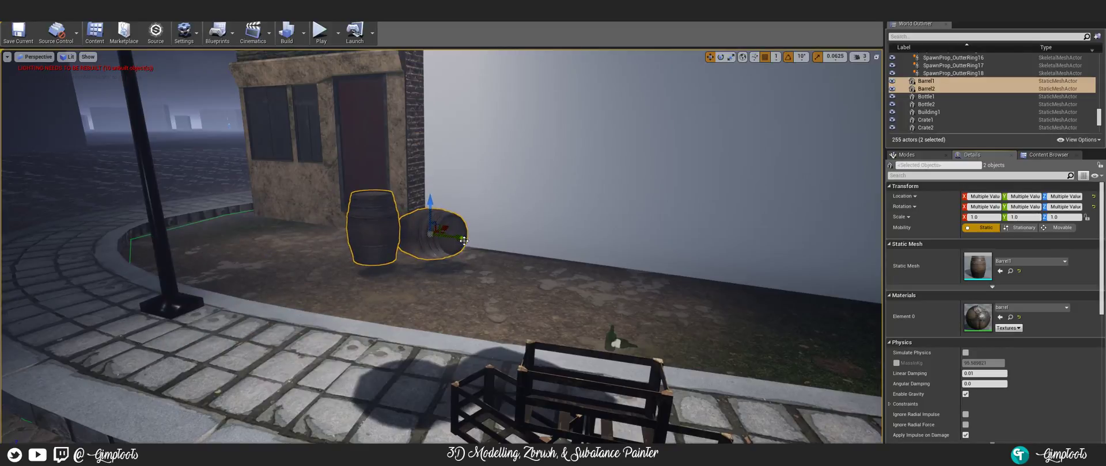
{"action": "left_click_drag", "start_coordinate": [464, 241], "coordinate": [298, 206]}
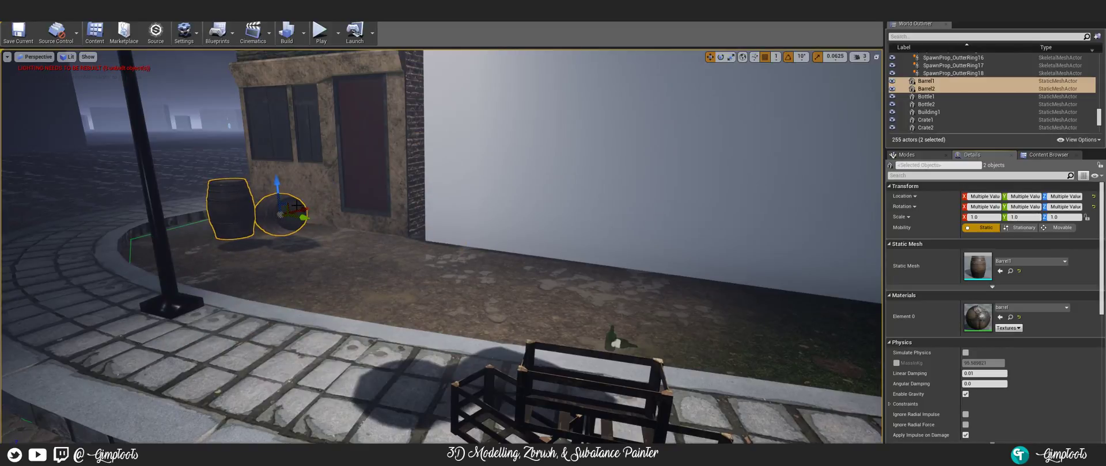
{"action": "mouse_move", "coordinate": [306, 210]}
{"action": "right_mouse_down"}
{"action": "mouse_move", "coordinate": [253, 193]}
{"action": "mouse_move", "coordinate": [248, 173]}
{"action": "mouse_move", "coordinate": [190, 173]}
{"action": "mouse_move", "coordinate": [271, 210]}
{"action": "mouse_move", "coordinate": [308, 216]}
{"action": "mouse_move", "coordinate": [317, 204]}
{"action": "right_mouse_up"}
{"action": "key", "text": "w"}
{"action": "key", "text": "s"}
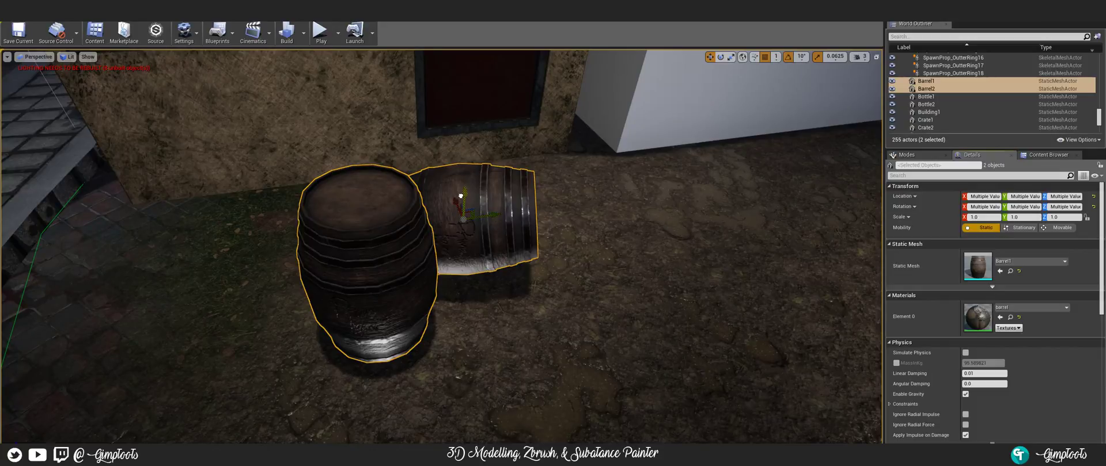
{"action": "left_click_drag", "start_coordinate": [460, 196], "coordinate": [459, 225]}
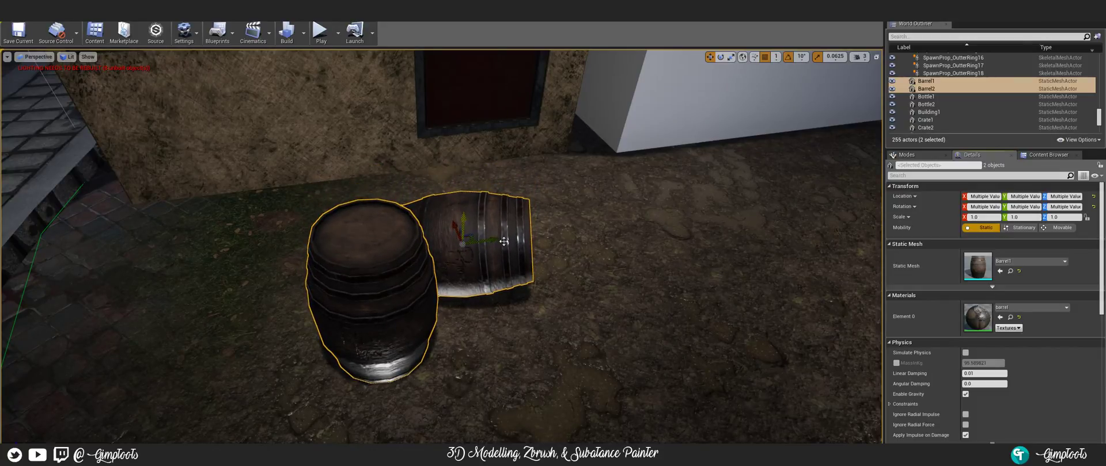
{"action": "left_click_drag", "start_coordinate": [457, 228], "coordinate": [308, 172]}
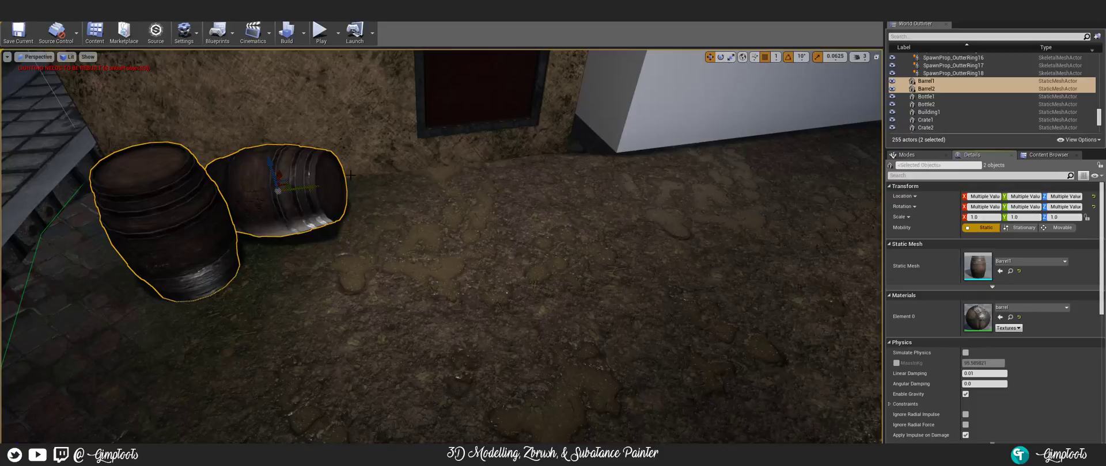
{"action": "mouse_move", "coordinate": [350, 175]}
{"action": "right_mouse_down"}
{"action": "mouse_move", "coordinate": [311, 161]}
{"action": "mouse_move", "coordinate": [296, 141]}
{"action": "mouse_move", "coordinate": [368, 196]}
{"action": "mouse_move", "coordinate": [368, 171]}
{"action": "right_mouse_up"}
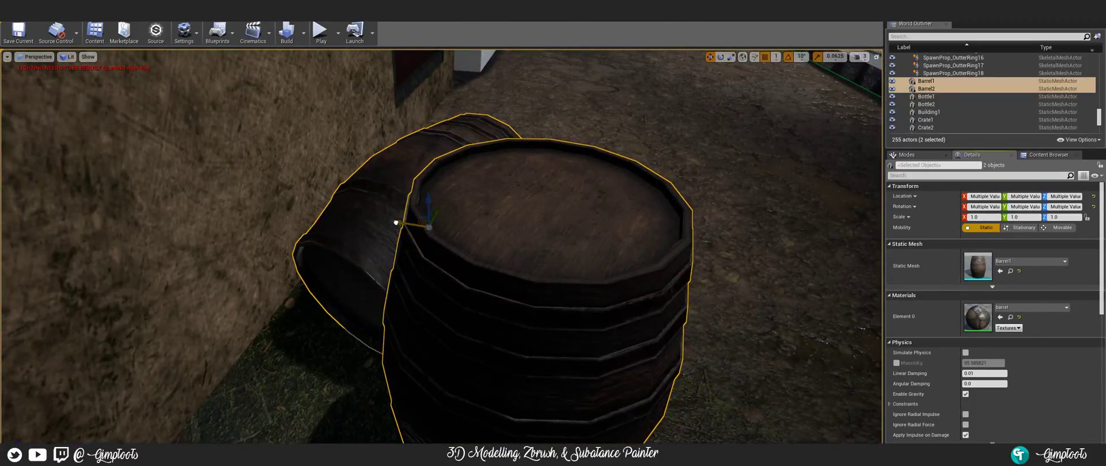
{"action": "scroll", "coordinate": [396, 222], "scroll_direction": "down", "scroll_amount": 2}
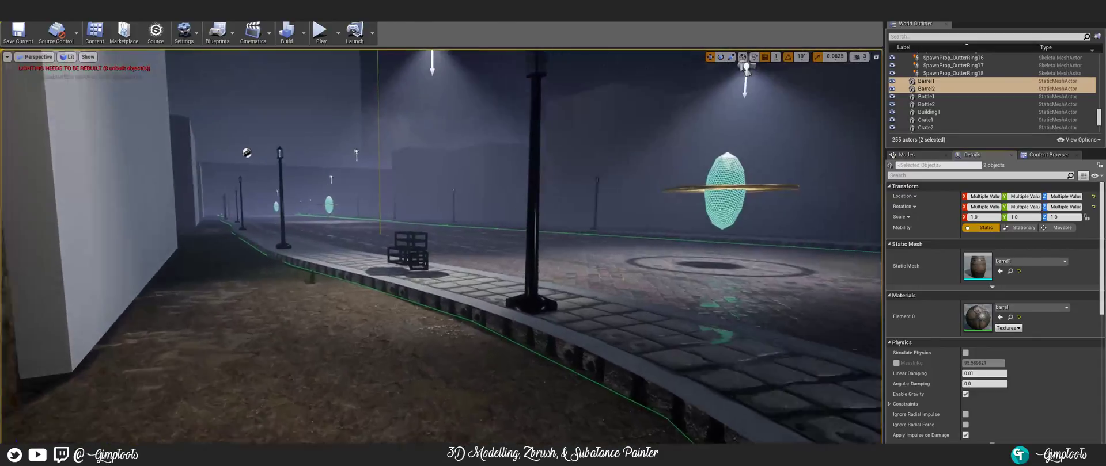
{"action": "right_click_drag", "start_coordinate": [396, 222], "coordinate": [270, 239]}
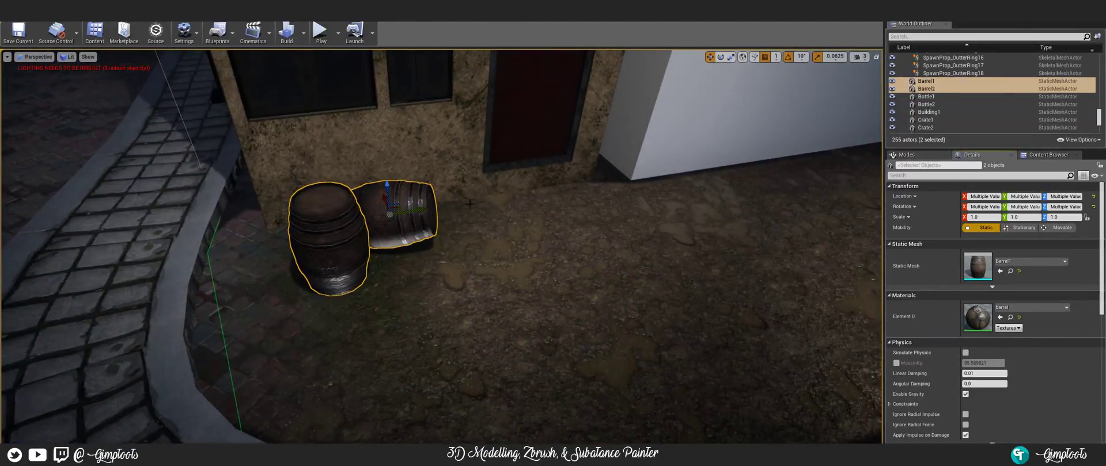
- Select all three stacked crates and move them together off the pavement to the dirt in front of the building's door, beside the barrels
{"action": "right_click_drag", "start_coordinate": [470, 203], "coordinate": [456, 299]}
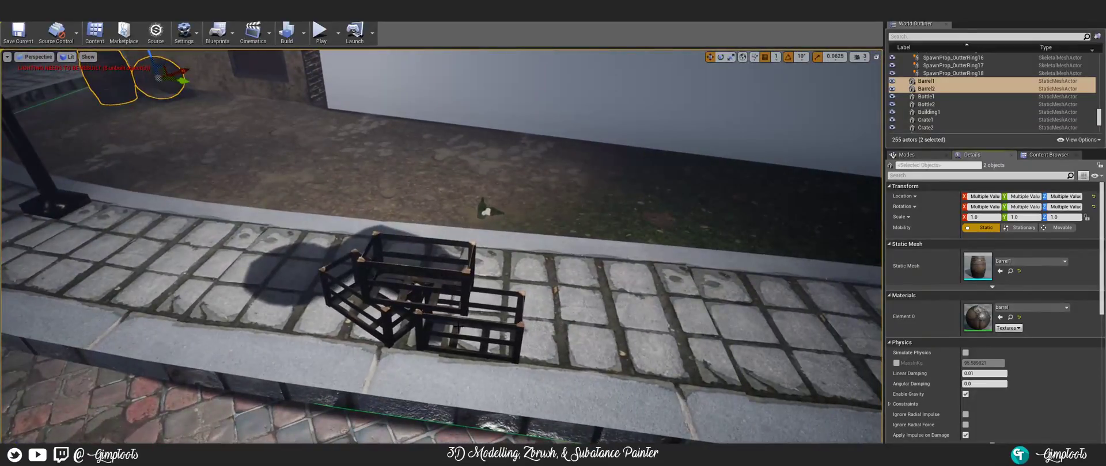
{"action": "left_click", "coordinate": [467, 334]}
{"action": "left_click", "coordinate": [408, 266], "text": "ctrl"}
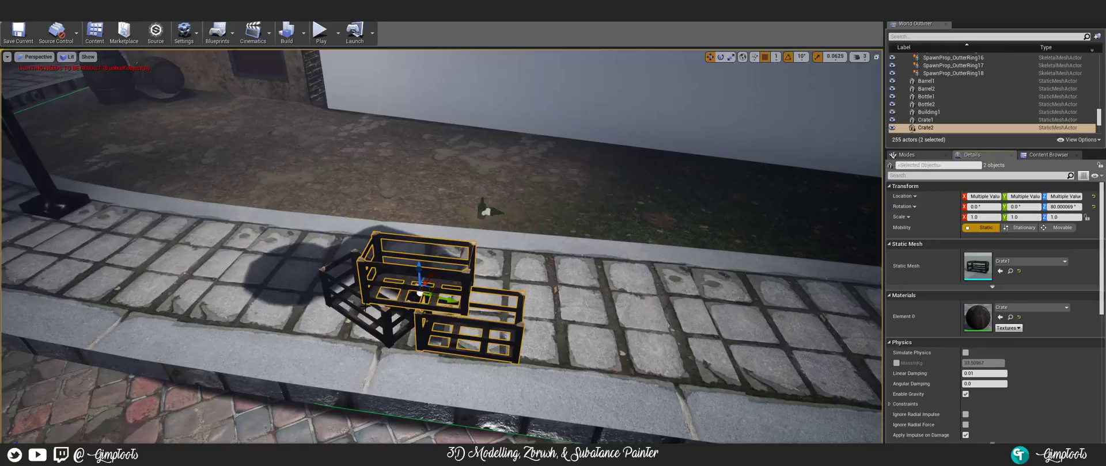
{"action": "left_click", "coordinate": [339, 288], "text": "ctrl"}
{"action": "left_click_drag", "start_coordinate": [398, 319], "coordinate": [197, 107]}
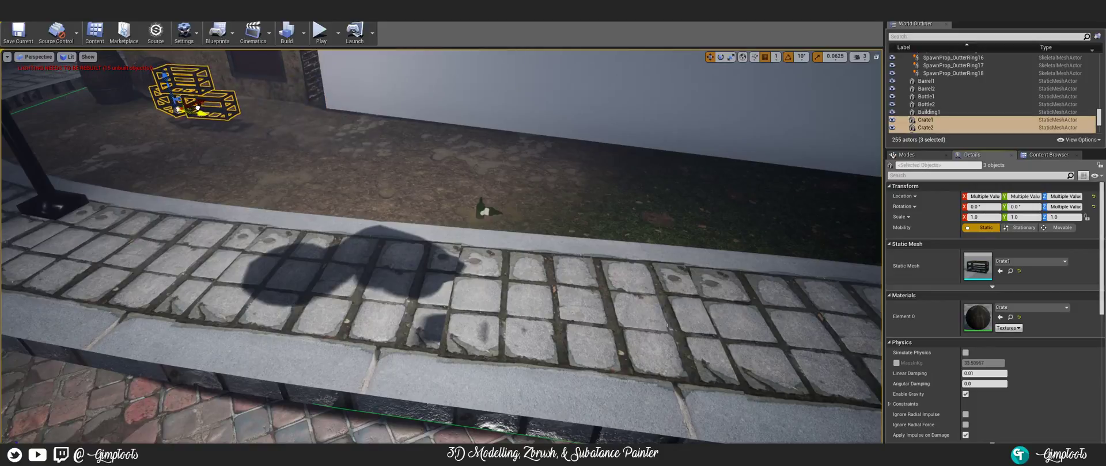
{"action": "right_click_drag", "start_coordinate": [310, 133], "coordinate": [279, 113]}
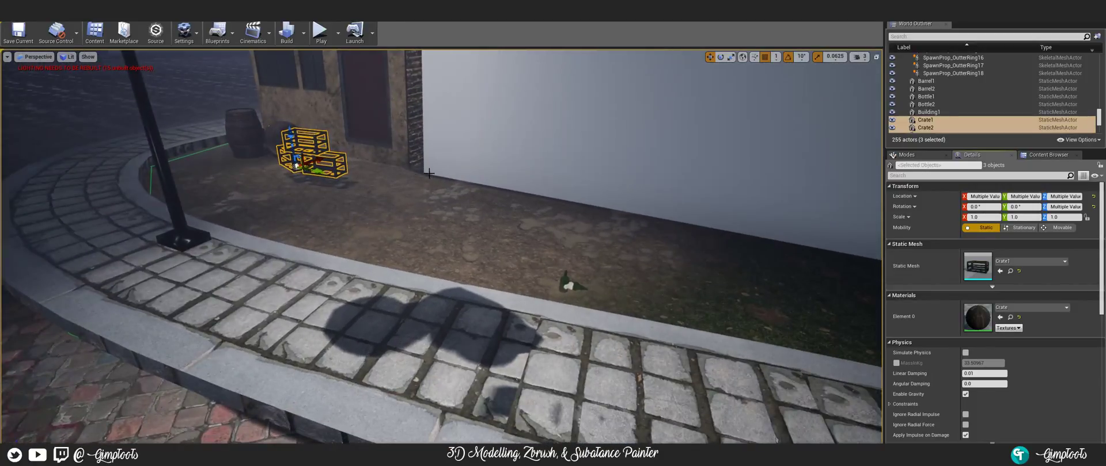
{"action": "right_click_drag", "start_coordinate": [296, 166], "coordinate": [202, 140]}
{"action": "key", "text": "w"}
{"action": "key", "text": "f"}
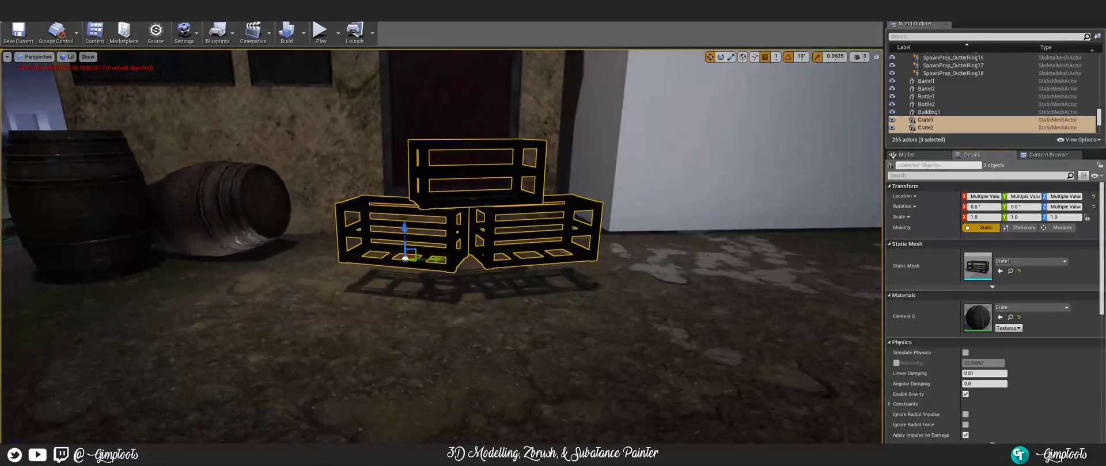
- Move the three stacked crates across the ground towards the barrels, bring them forward from the wall and rotate them about the vertical axis
{"action": "left_click_drag", "start_coordinate": [435, 256], "coordinate": [280, 260]}
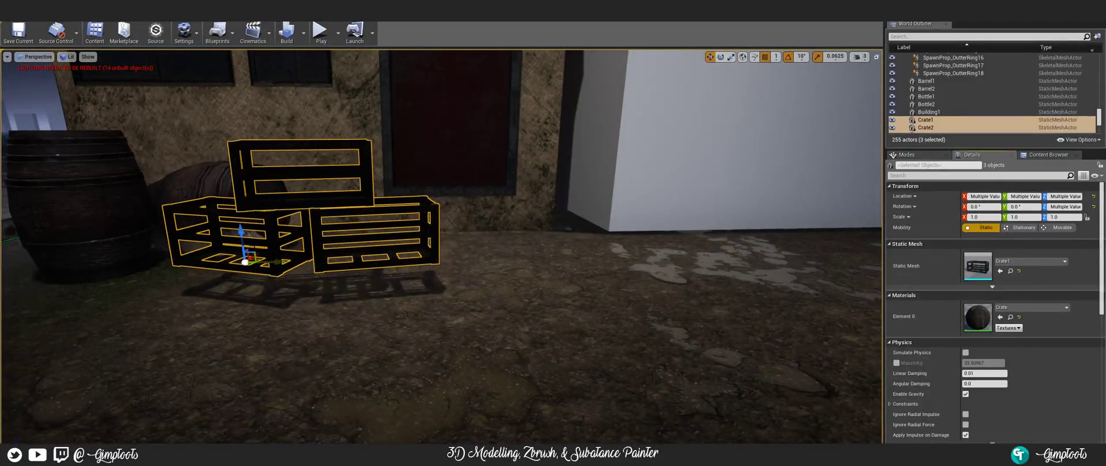
{"action": "left_click_drag", "start_coordinate": [240, 226], "coordinate": [237, 264]}
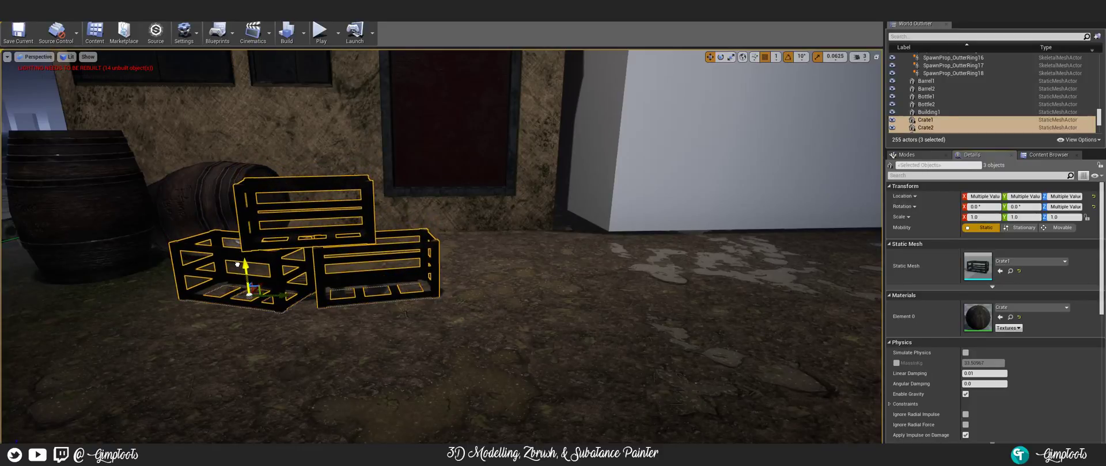
{"action": "key", "text": "e"}
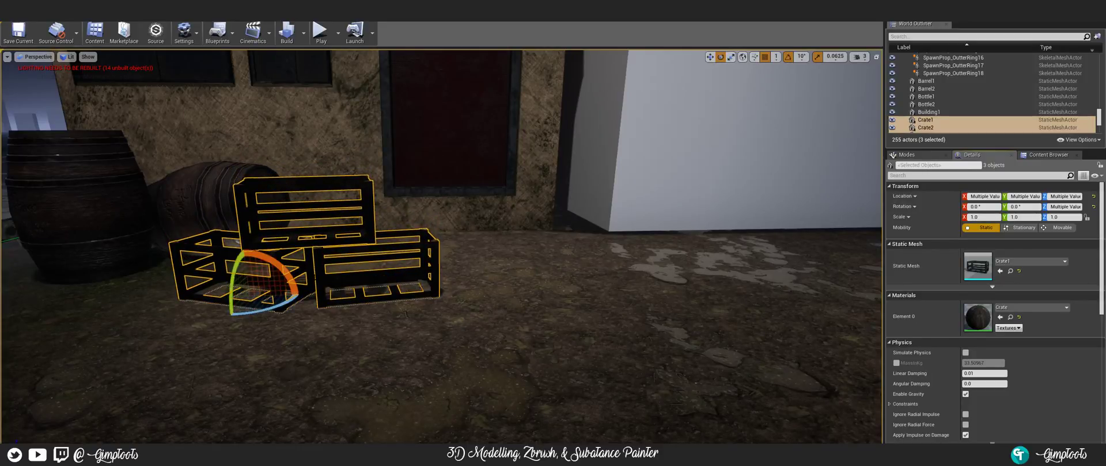
{"action": "left_click_drag", "start_coordinate": [268, 308], "coordinate": [339, 308]}
{"action": "left_click", "coordinate": [339, 288]}
{"action": "right_click_drag", "start_coordinate": [273, 306], "coordinate": [246, 318]}
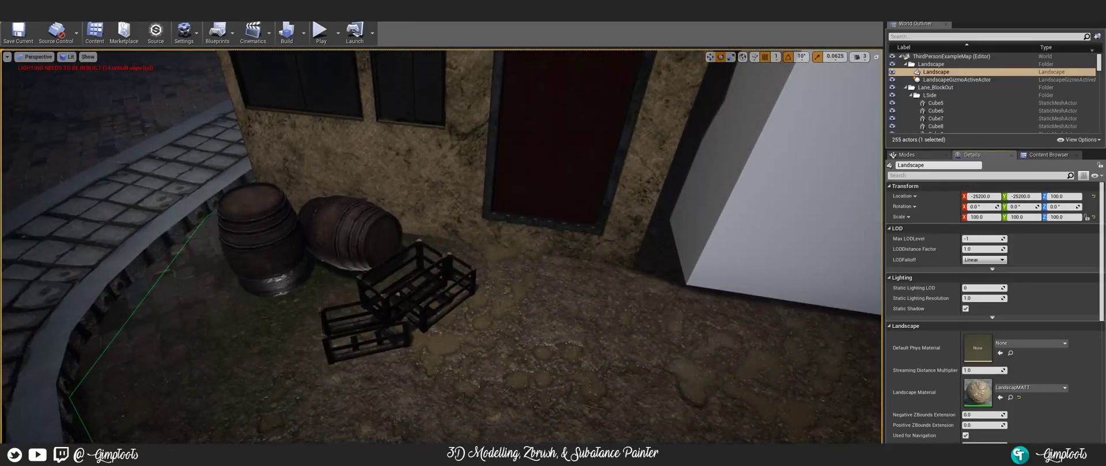
- Reselect all three crates and move the stack close to the building wall beside the lying barrel
{"action": "left_click", "coordinate": [369, 299]}
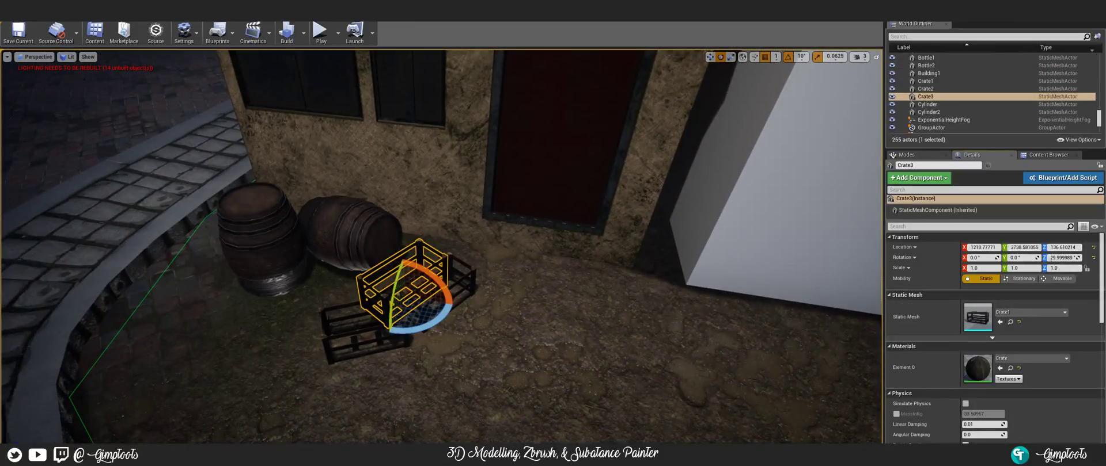
{"action": "left_click", "coordinate": [368, 341], "text": "ctrl"}
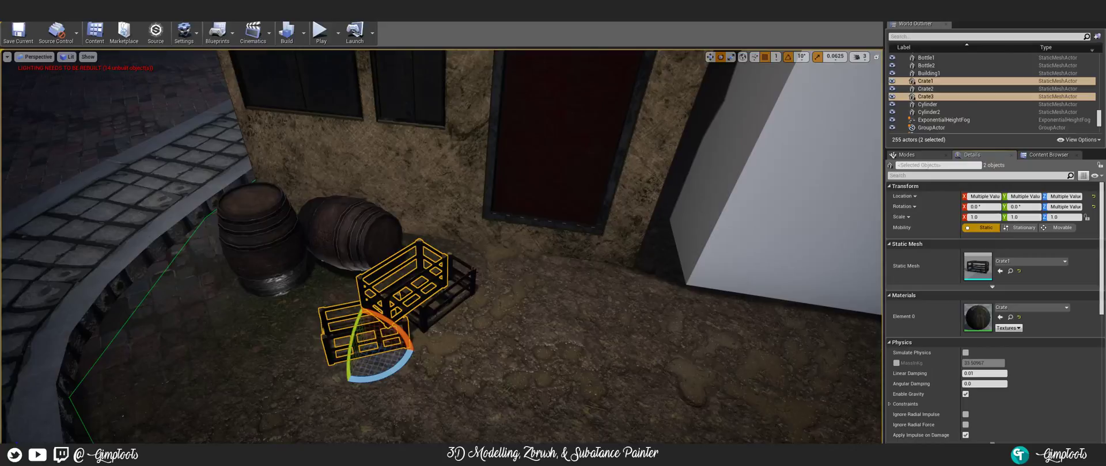
{"action": "left_click", "coordinate": [474, 274], "text": "ctrl"}
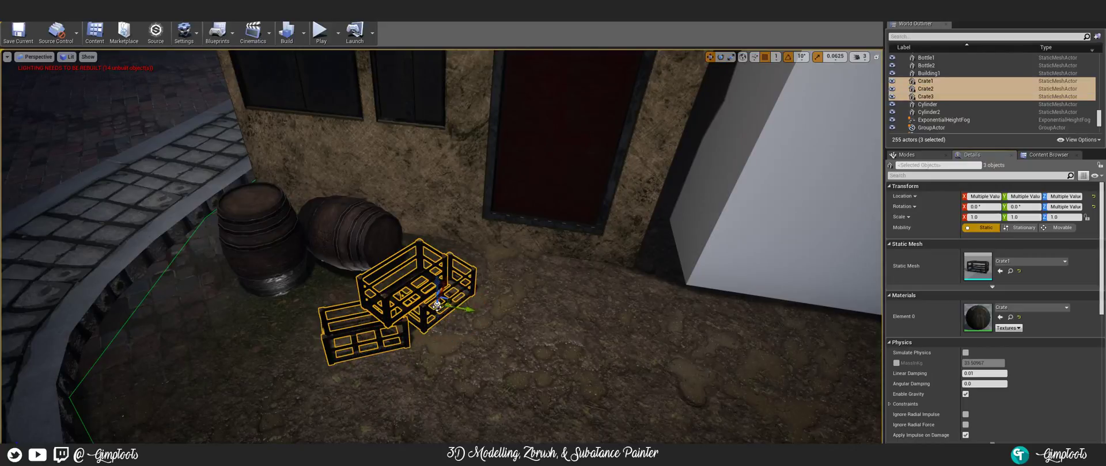
{"action": "left_click_drag", "start_coordinate": [446, 285], "coordinate": [468, 260]}
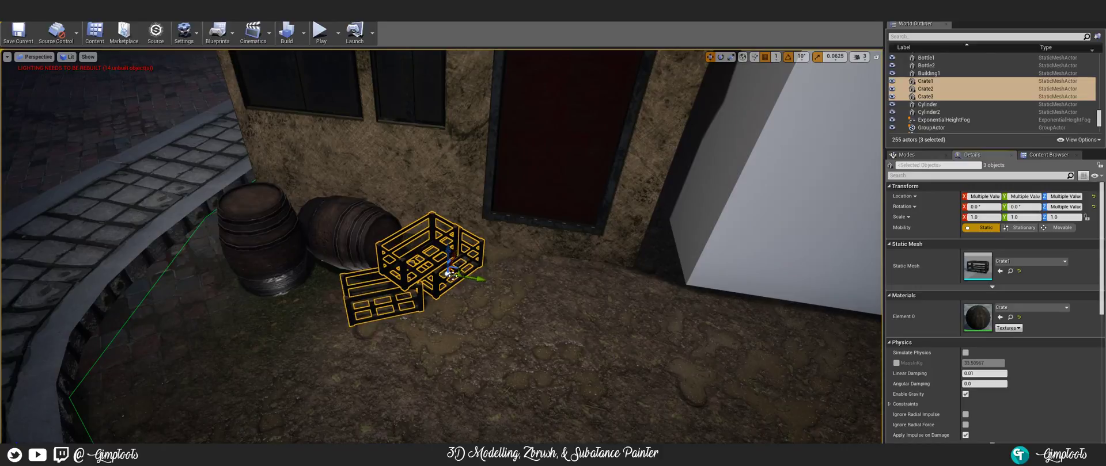
{"action": "right_click_drag", "start_coordinate": [453, 276], "coordinate": [431, 309]}
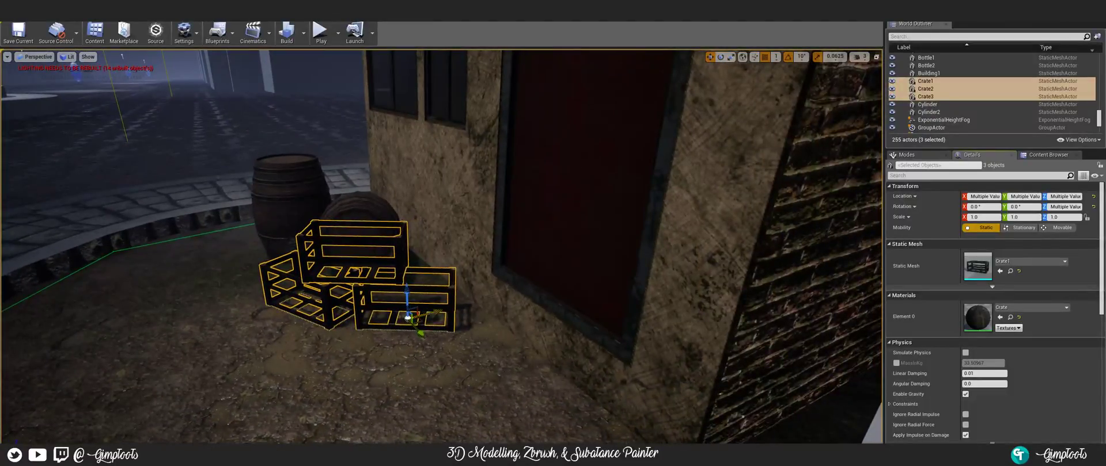
{"action": "left_click_drag", "start_coordinate": [428, 315], "coordinate": [445, 311]}
{"action": "right_click_drag", "start_coordinate": [444, 311], "coordinate": [353, 312]}
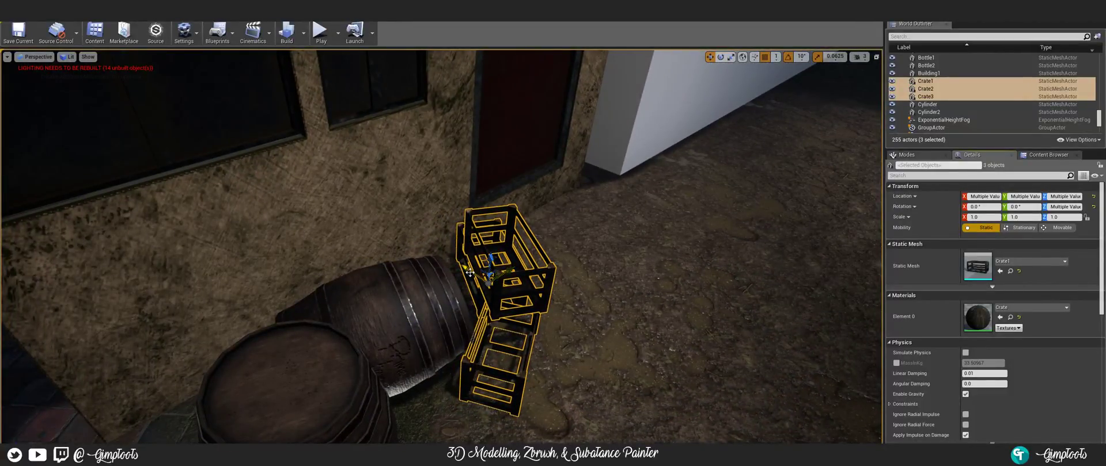
- Select both bottles and move them together onto the ground in front of the nearest crate
{"action": "right_click_drag", "start_coordinate": [479, 281], "coordinate": [560, 391]}
{"action": "left_click", "coordinate": [512, 366]}
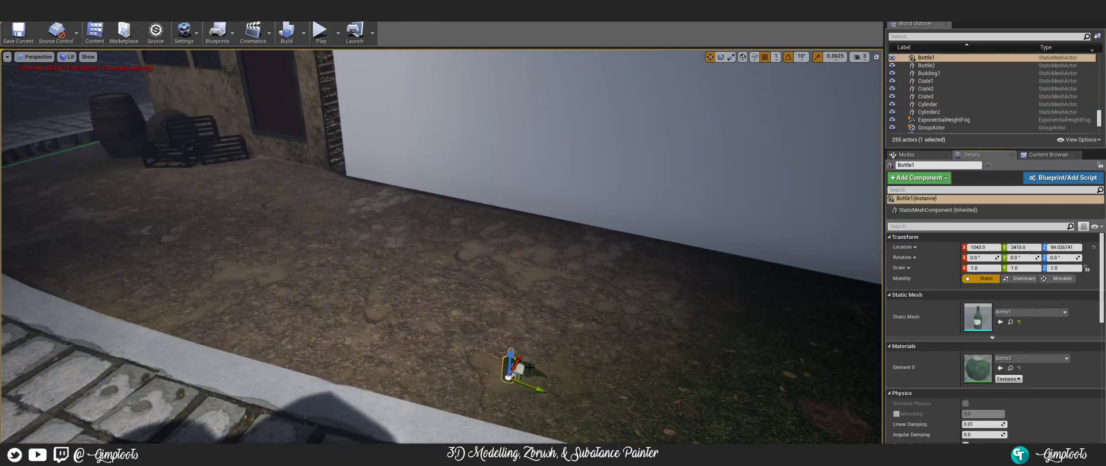
{"action": "left_click", "coordinate": [533, 369], "text": "ctrl"}
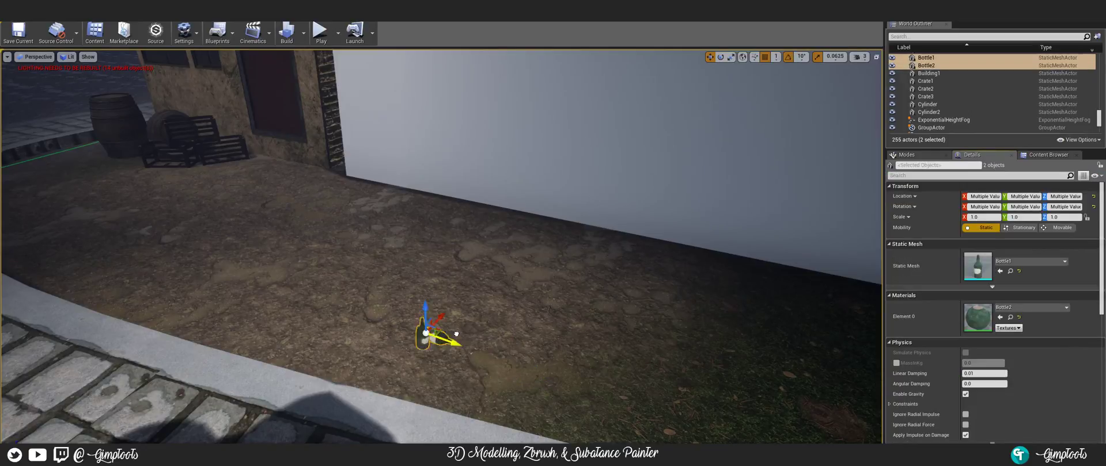
{"action": "right_click_drag", "start_coordinate": [221, 198], "coordinate": [388, 268]}
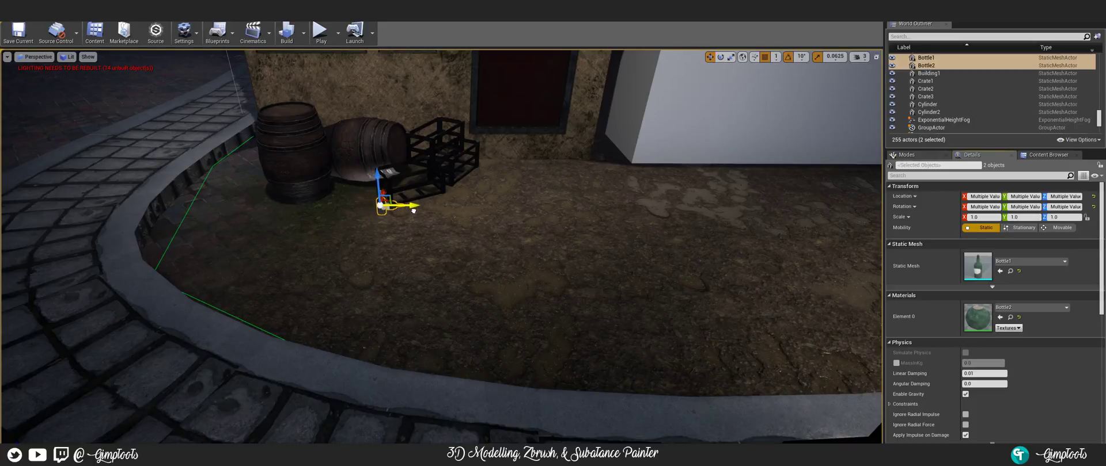
{"action": "right_click_drag", "start_coordinate": [403, 248], "coordinate": [423, 277]}
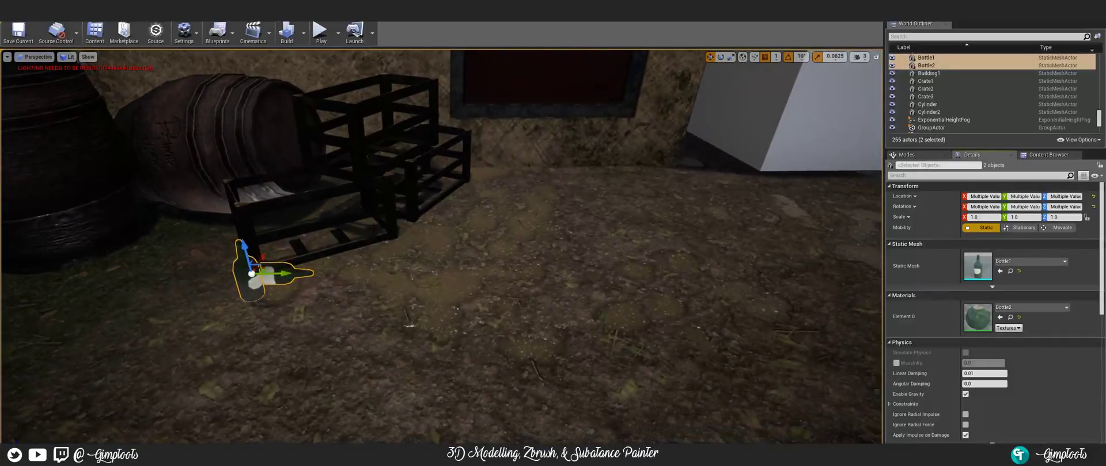
- Duplicate the upright bottle beside the crates and place the copy in front of the upright barrel at Y 2606
{"action": "left_click", "coordinate": [249, 289]}
{"action": "left_click_drag", "start_coordinate": [287, 295], "coordinate": [93, 274], "text": "alt"}
{"action": "right_click_drag", "start_coordinate": [232, 245], "coordinate": [414, 315]}
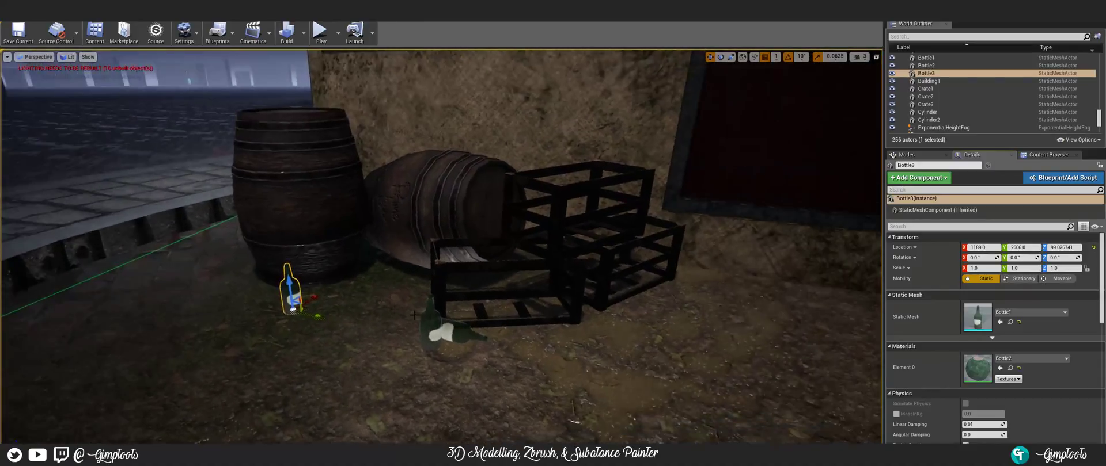
- Rotate the original upright bottle beside the crates about its vertical axis
{"action": "left_click", "coordinate": [431, 326]}
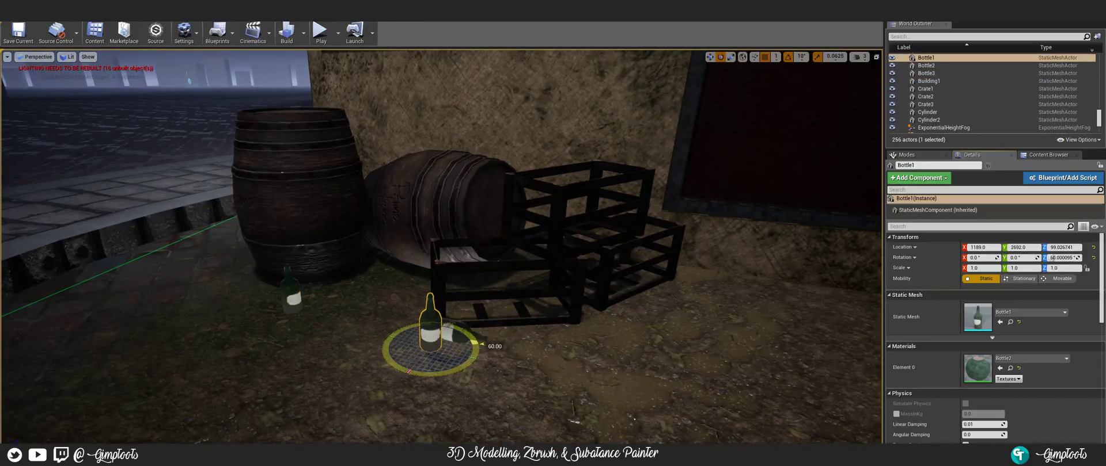
{"action": "right_click_drag", "start_coordinate": [458, 368], "coordinate": [409, 392]}
{"action": "key", "text": "w"}
{"action": "key", "text": "s"}
{"action": "right_click_drag", "start_coordinate": [409, 345], "coordinate": [403, 398]}
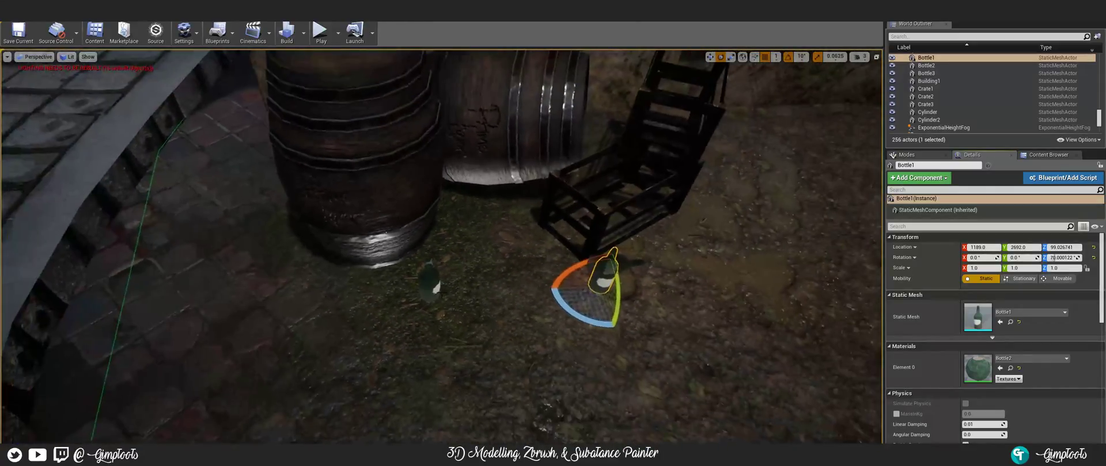
- Raise the duplicated bottle to about Z 219 and shift it to Y 2578, next to the upright barrel's top
{"action": "left_click", "coordinate": [432, 285]}
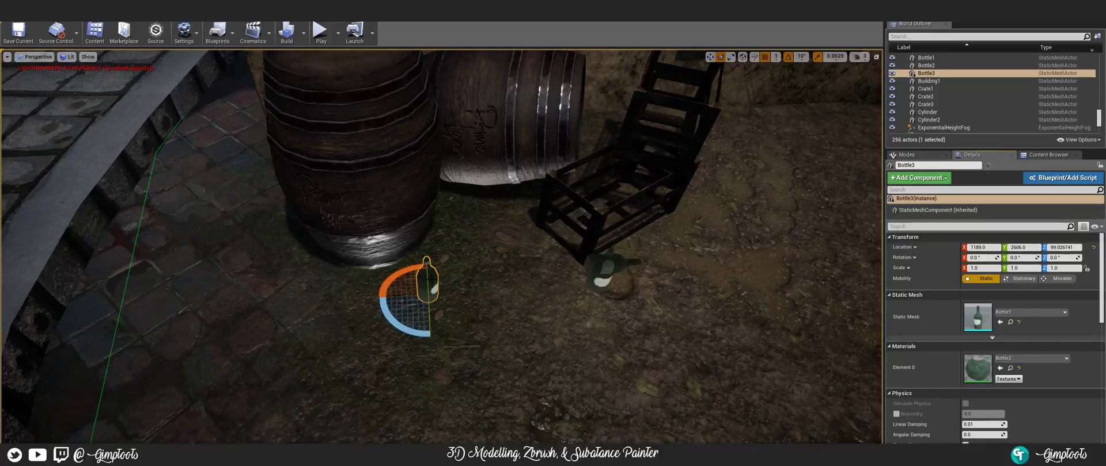
{"action": "key", "text": "w"}
{"action": "right_click_drag", "start_coordinate": [432, 280], "coordinate": [406, 230]}
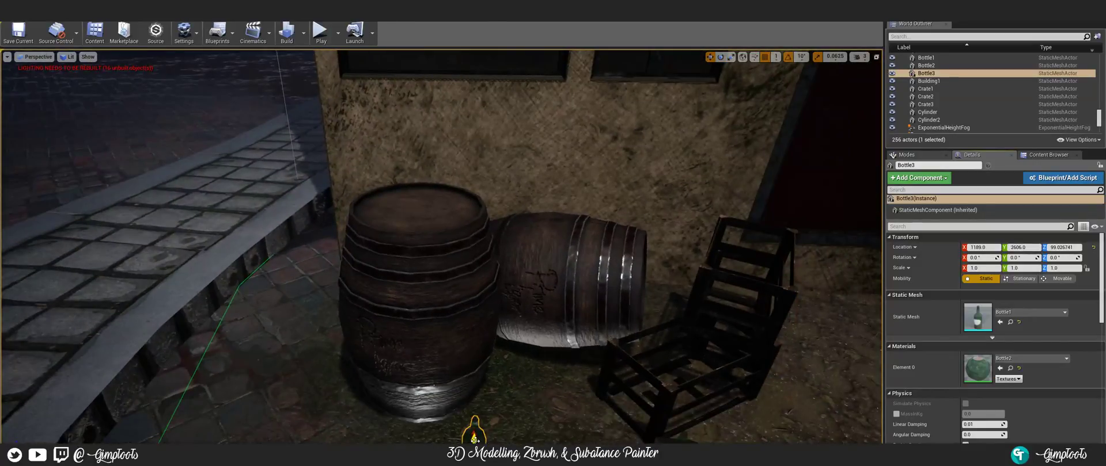
{"action": "left_click_drag", "start_coordinate": [474, 438], "coordinate": [442, 181]}
{"action": "left_click_drag", "start_coordinate": [521, 222], "coordinate": [433, 214]}
{"action": "key", "text": "w"}
{"action": "right_click_drag", "start_coordinate": [433, 215], "coordinate": [368, 230]}
{"action": "key", "text": "f"}
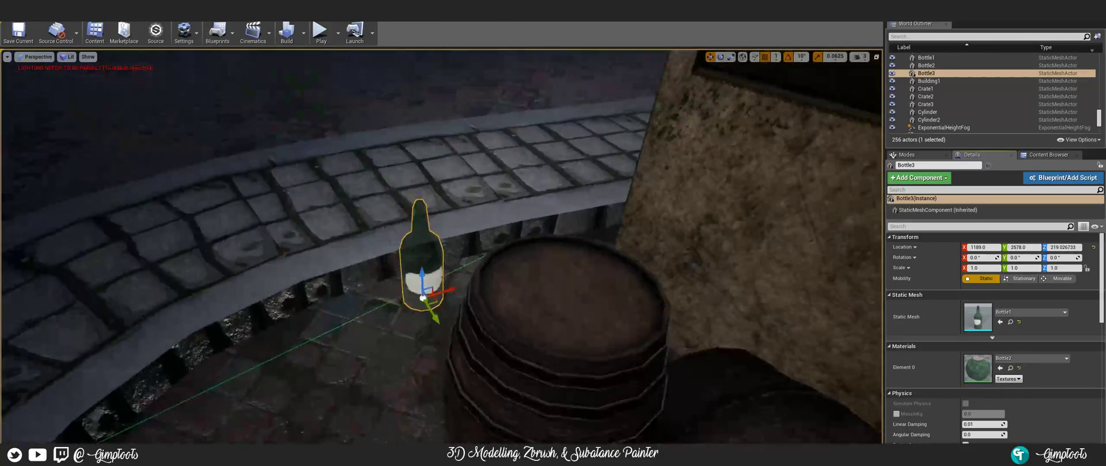
- Set the duplicated bottle down on the upright barrel's lid at about X 1232, Z 203, and rotate it 20° about the vertical axis
{"action": "left_click_drag", "start_coordinate": [451, 287], "coordinate": [573, 282]}
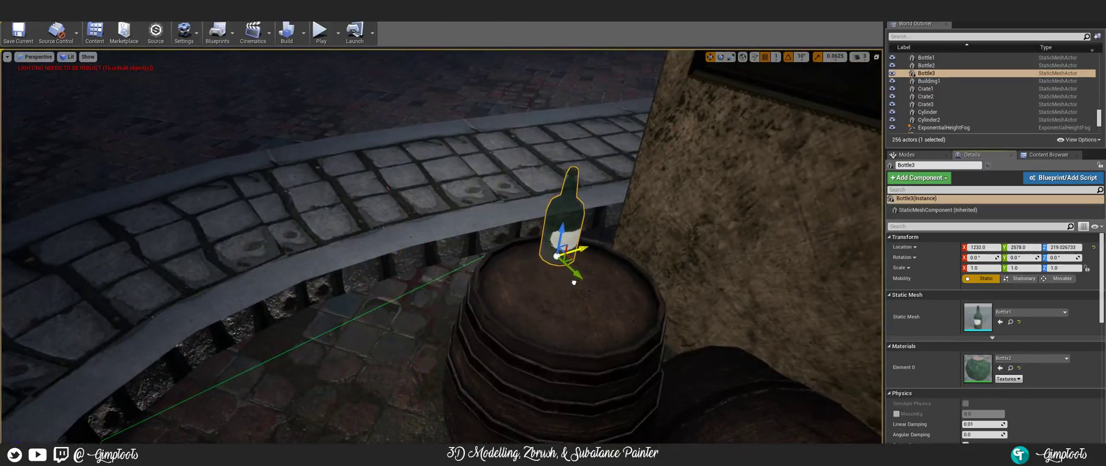
{"action": "left_click_drag", "start_coordinate": [564, 233], "coordinate": [564, 266]}
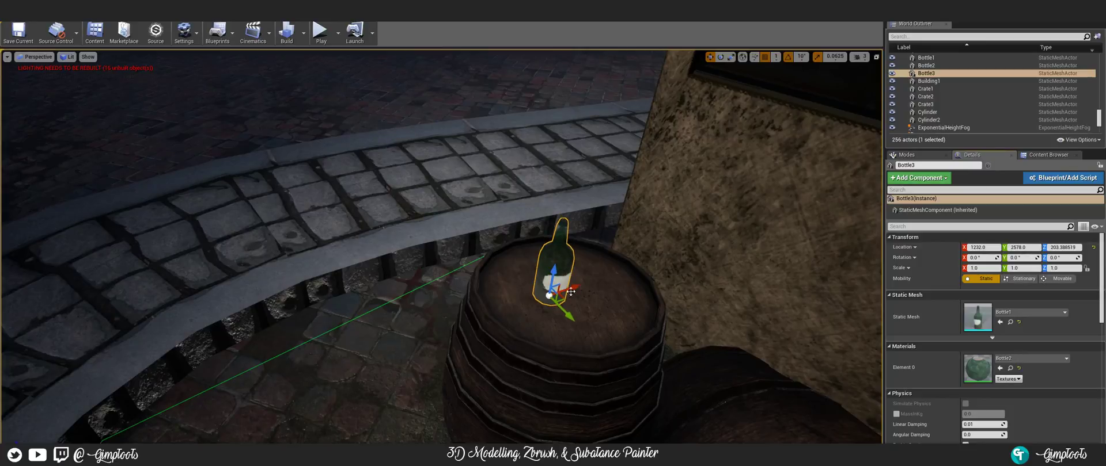
{"action": "left_click_drag", "start_coordinate": [555, 331], "coordinate": [599, 292]}
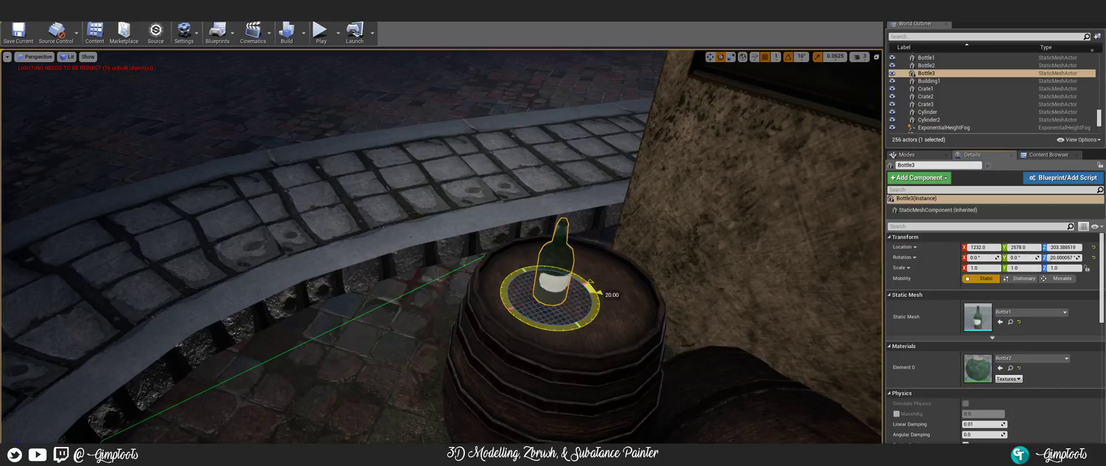
- Select the third spotlight and move it to X 971, Y 2687 so it shines on the barrels and crates
{"action": "right_click_drag", "start_coordinate": [600, 316], "coordinate": [827, 233]}
{"action": "right_click_drag", "start_coordinate": [533, 197], "coordinate": [556, 197]}
{"action": "left_click", "coordinate": [538, 196]}
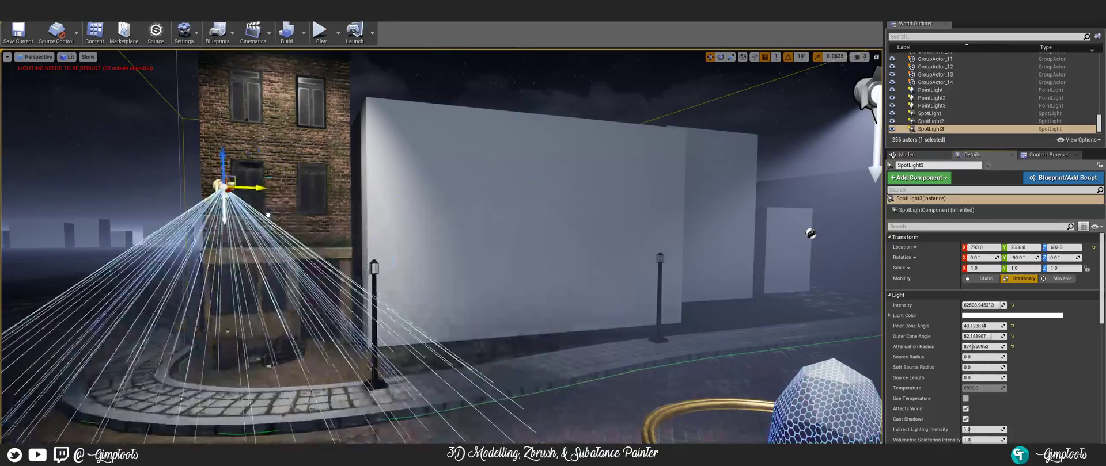
{"action": "right_click_drag", "start_coordinate": [442, 246], "coordinate": [570, 289]}
{"action": "right_click_drag", "start_coordinate": [443, 151], "coordinate": [383, 169]}
{"action": "left_click_drag", "start_coordinate": [475, 131], "coordinate": [390, 143]}
{"action": "right_click_drag", "start_coordinate": [461, 227], "coordinate": [360, 229]}
- Save the current level, apply the pending changes to the original Bottle2 material and clear the selection
{"action": "left_click", "coordinate": [23, 28]}
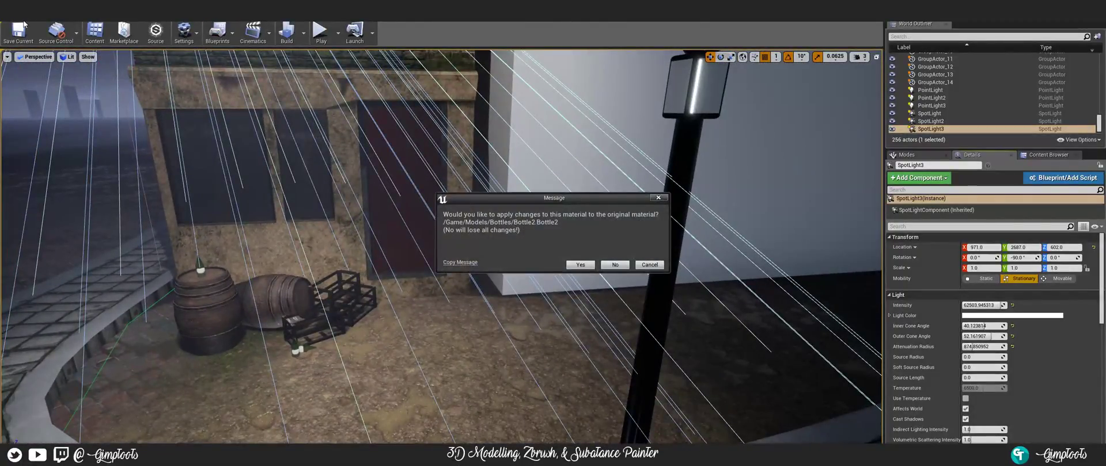
{"action": "left_click", "coordinate": [578, 265]}
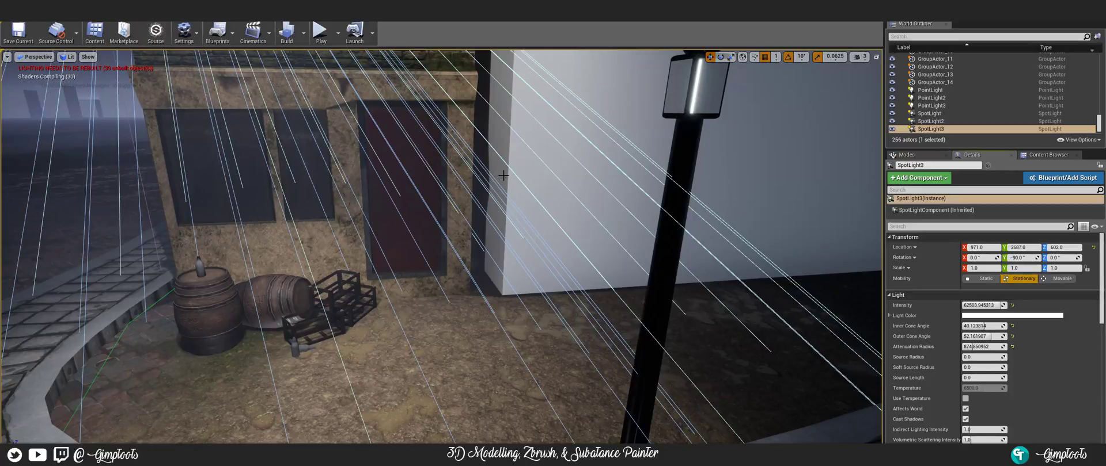
{"action": "mouse_move", "coordinate": [527, 197]}
{"action": "right_mouse_down"}
{"action": "mouse_move", "coordinate": [512, 197]}
{"action": "mouse_move", "coordinate": [548, 190]}
{"action": "mouse_move", "coordinate": [550, 155]}
{"action": "mouse_move", "coordinate": [549, 198]}
{"action": "mouse_move", "coordinate": [610, 198]}
{"action": "mouse_move", "coordinate": [536, 200]}
{"action": "right_mouse_up"}
{"action": "key", "text": "Escape"}
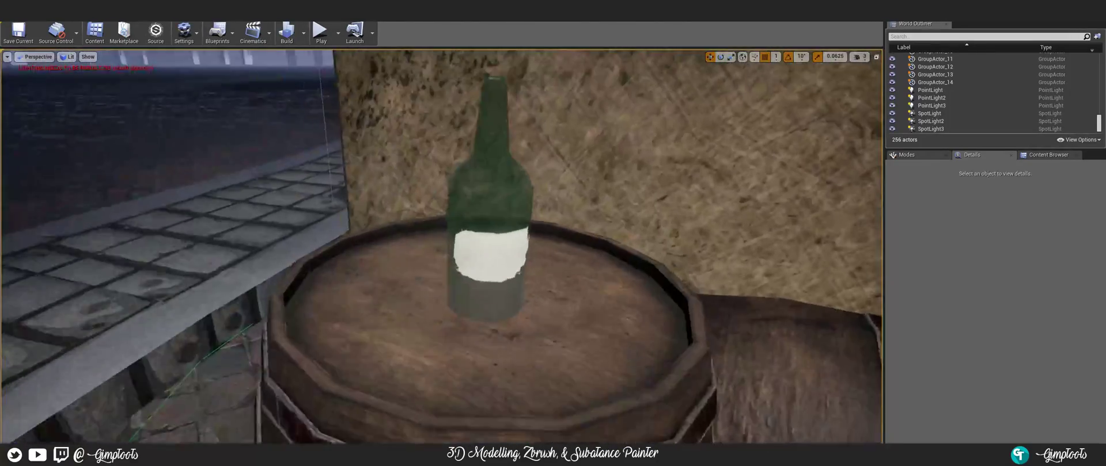
- Check the bottles, barrels and crates up close and save all levels and assets
{"action": "right_click_drag", "start_coordinate": [490, 247], "coordinate": [536, 234]}
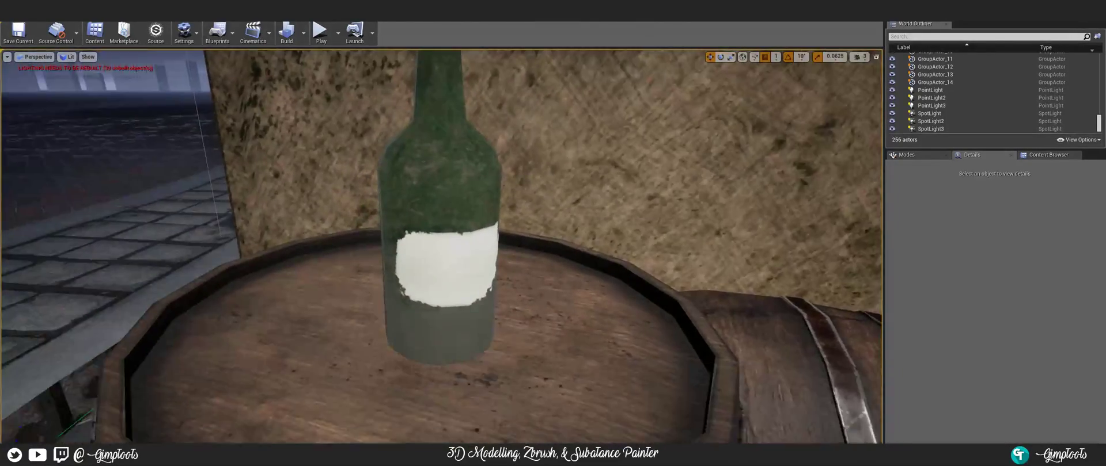
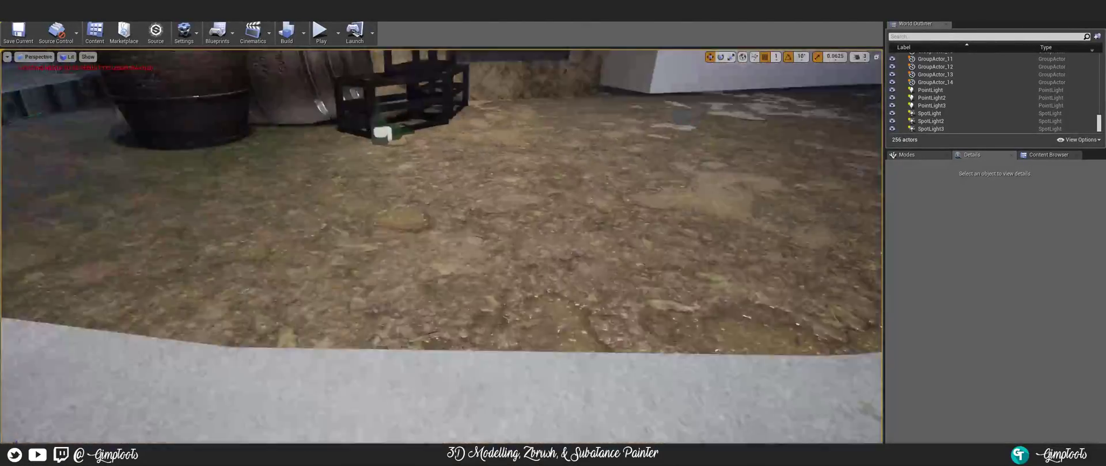
{"action": "right_click_drag", "start_coordinate": [441, 247], "coordinate": [457, 235]}
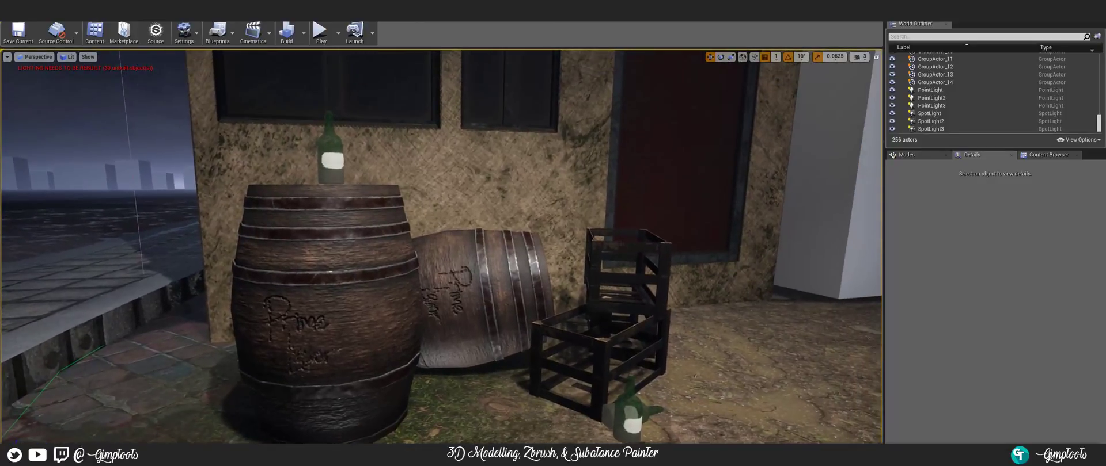
{"action": "left_click", "coordinate": [9, 17]}
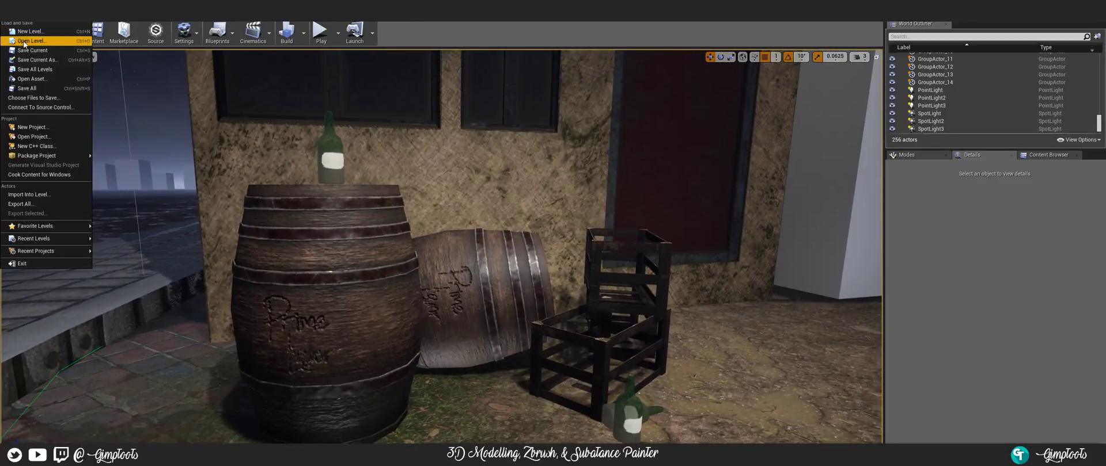
{"action": "left_click", "coordinate": [28, 90]}
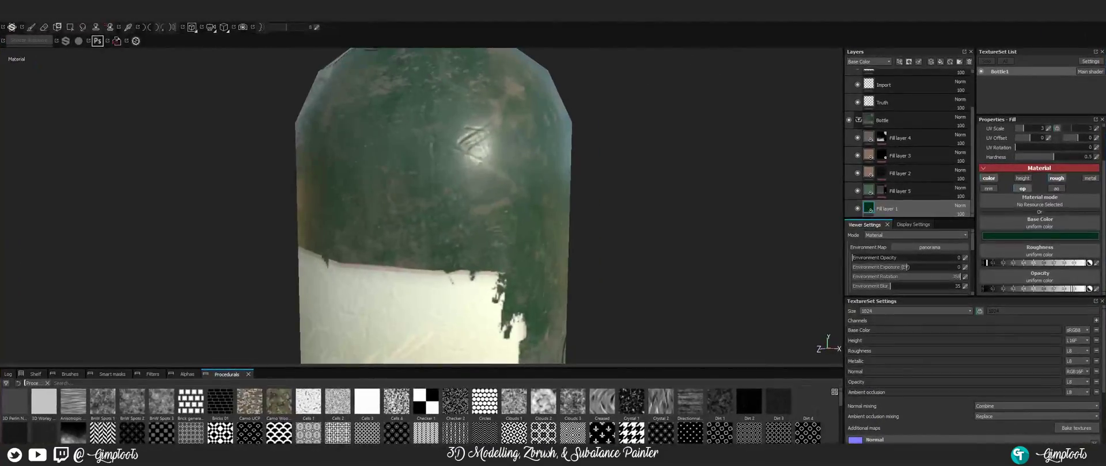
- Quit the bottle texturing program, saving the project's changes
{"action": "left_click", "coordinate": [8, 17]}
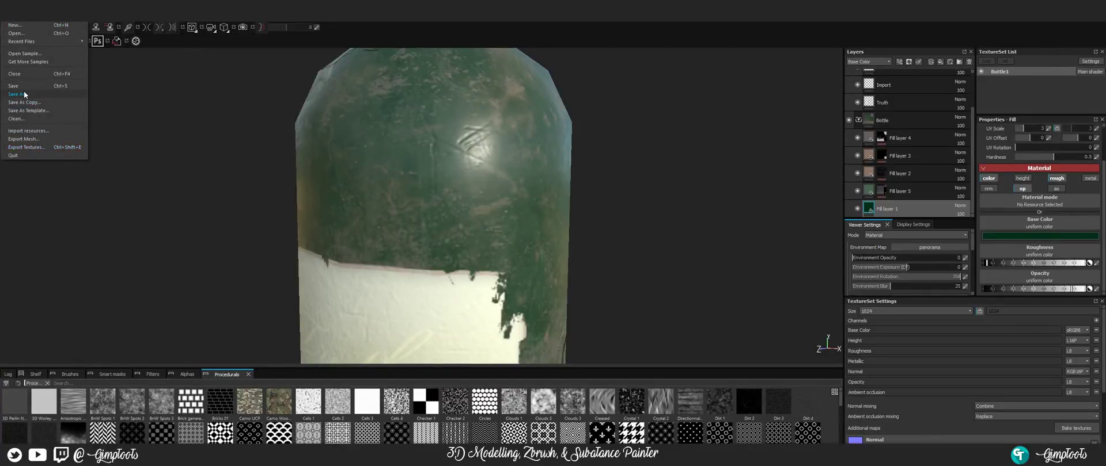
{"action": "left_click", "coordinate": [25, 94]}
{"action": "left_click", "coordinate": [8, 17]}
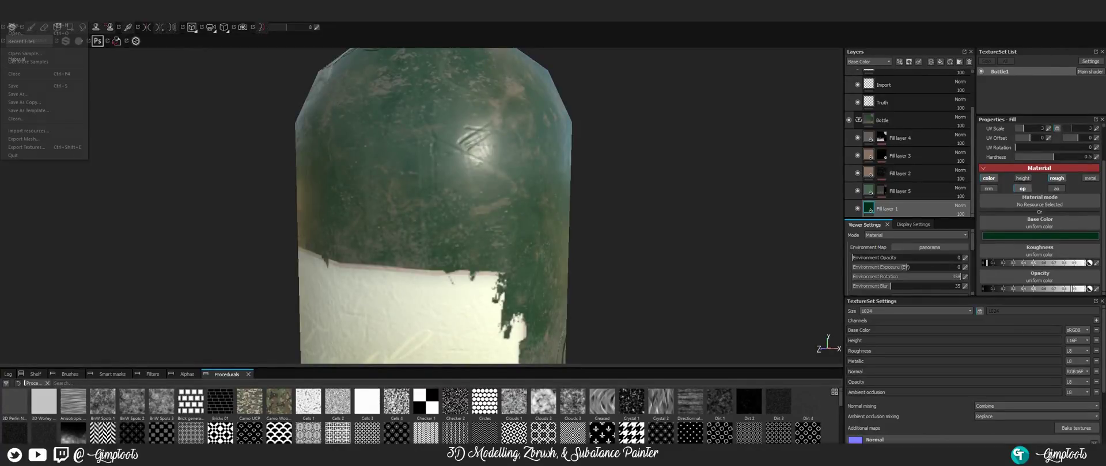
{"action": "left_click", "coordinate": [26, 154]}
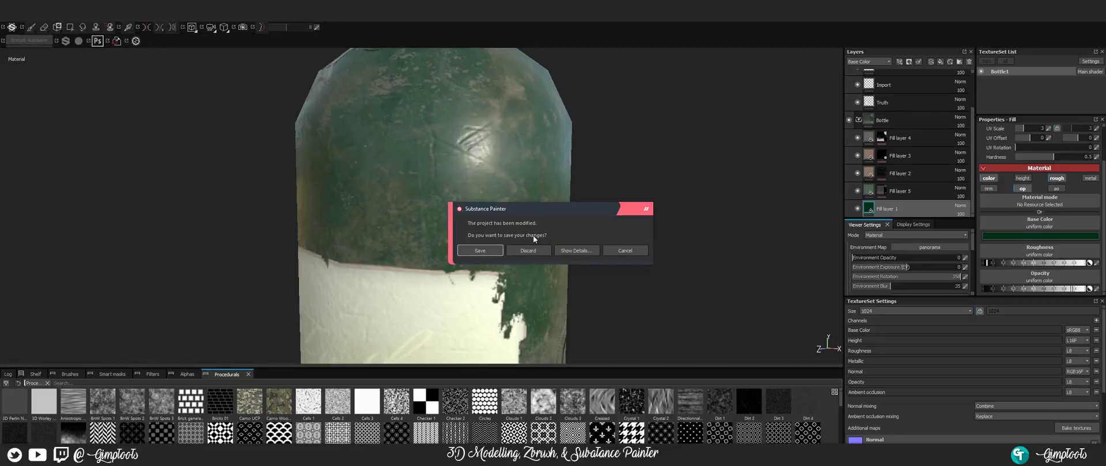
{"action": "left_click", "coordinate": [489, 250]}
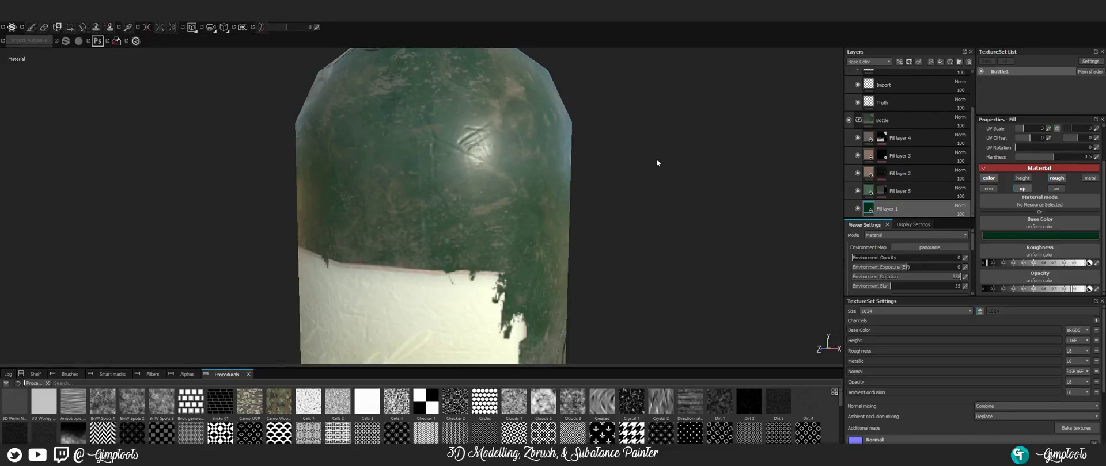
- Switch to Photoshop, where the Bottle1 opacity map is open, and exit the program
{"action": "key", "text": "super+Tab"}
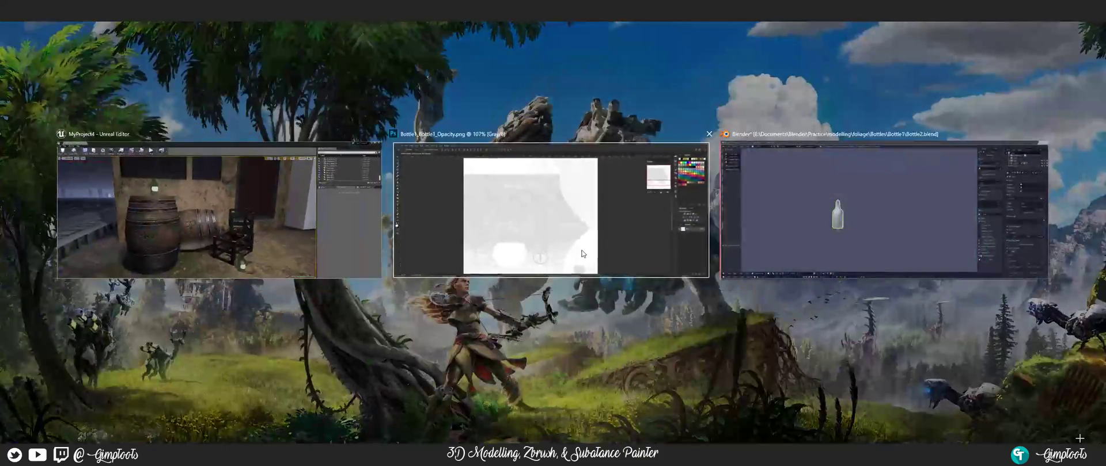
{"action": "left_click", "coordinate": [583, 254]}
{"action": "left_click", "coordinate": [11, 16]}
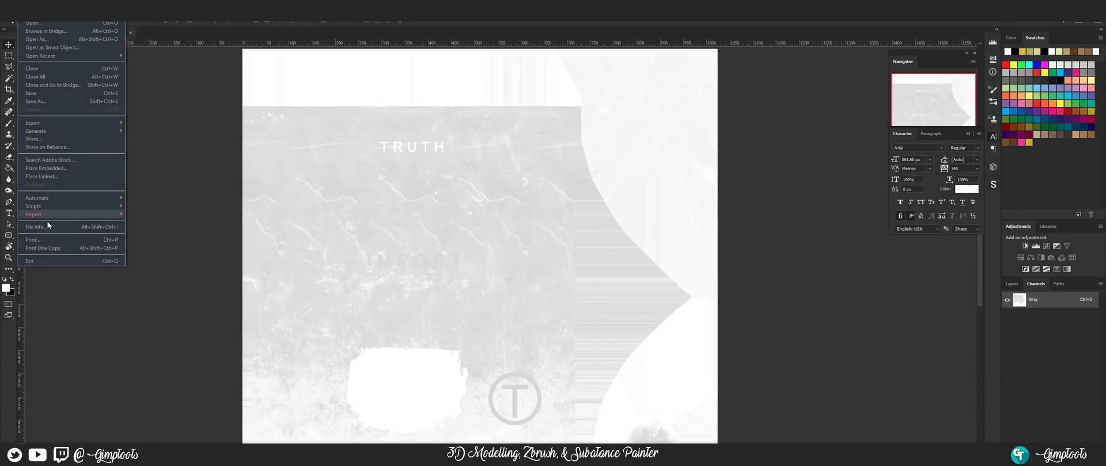
{"action": "left_click", "coordinate": [46, 261]}
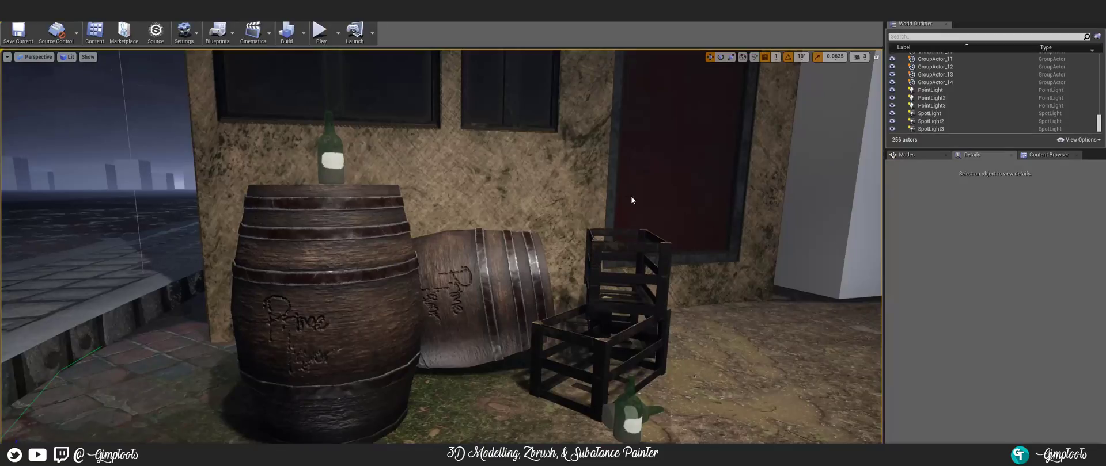
- Switch to Blender, save the bottle scene as Bottle2.blend over the existing file, and close the program
{"action": "key", "text": "super+Tab"}
{"action": "left_click", "coordinate": [775, 202]}
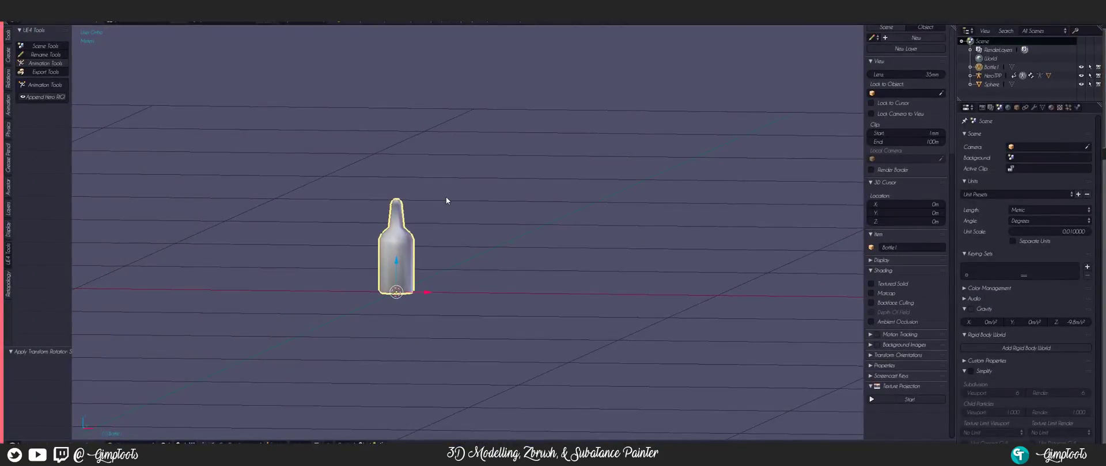
{"action": "key", "text": "ctrl+s"}
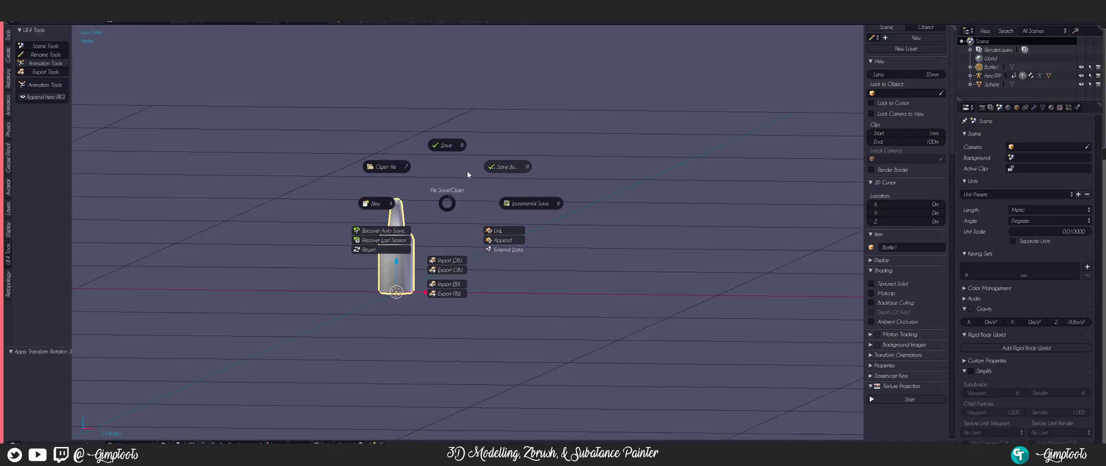
{"action": "left_click", "coordinate": [500, 167]}
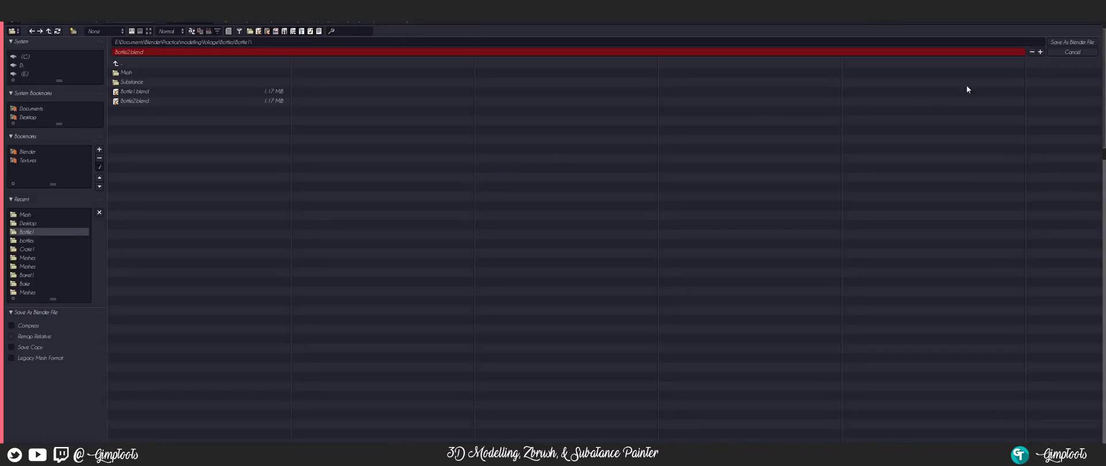
{"action": "left_click", "coordinate": [1070, 41]}
{"action": "left_click", "coordinate": [27, 22]}
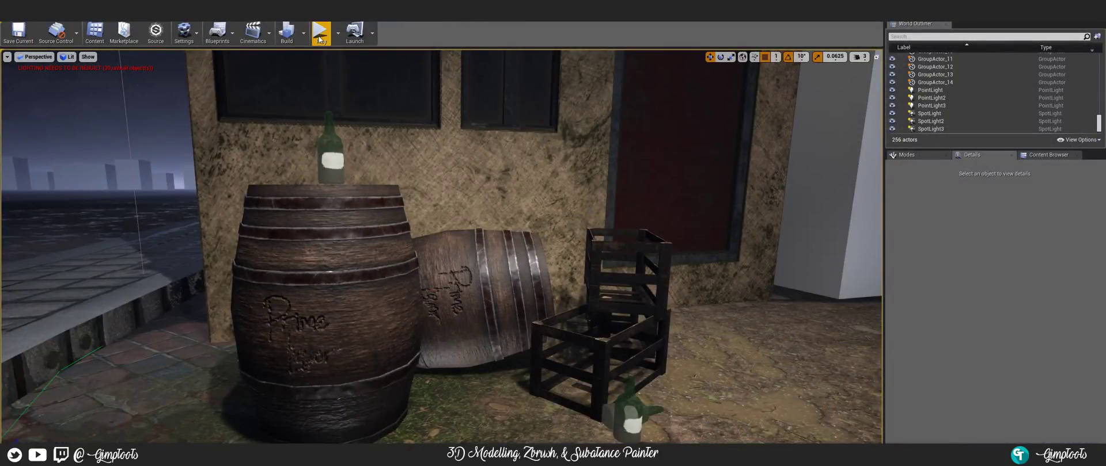
- Build the level's lighting, look at SpawnProp_Core14 from the map check entries during the build, and close the message log
{"action": "left_click", "coordinate": [286, 32]}
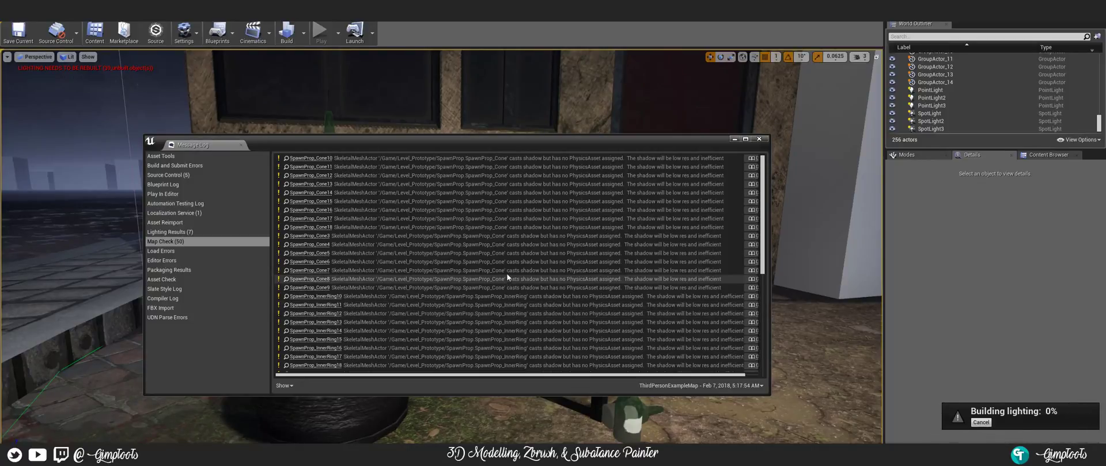
{"action": "left_click", "coordinate": [326, 194]}
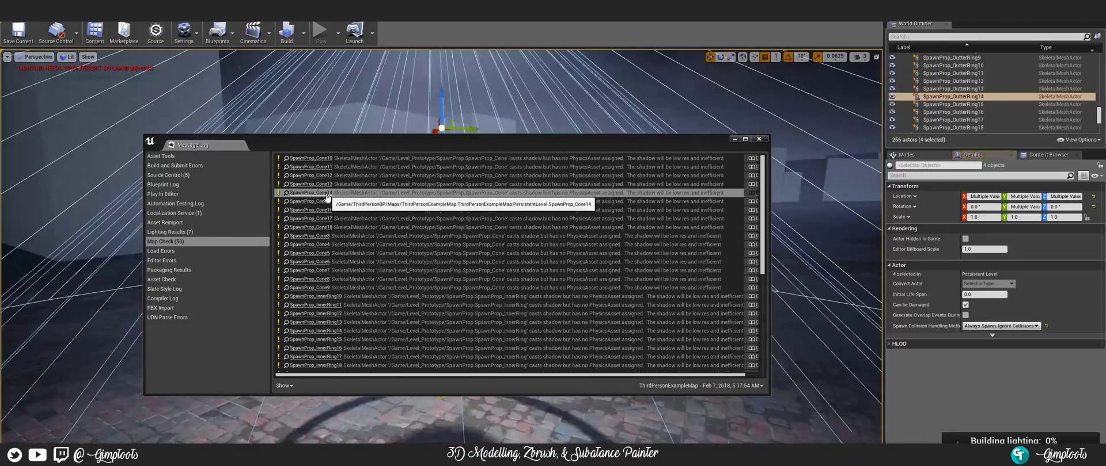
{"action": "left_click_drag", "start_coordinate": [477, 148], "coordinate": [510, 138]}
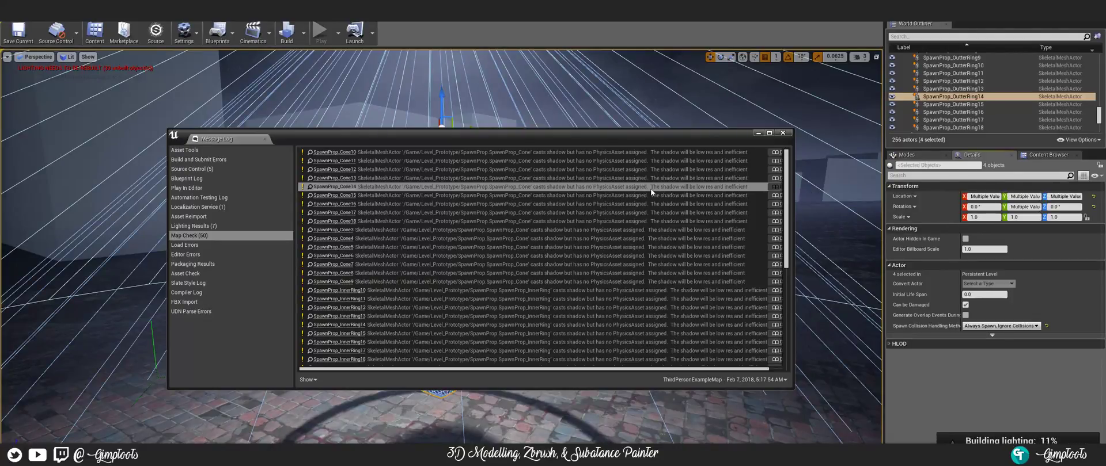
{"action": "left_click", "coordinate": [700, 190]}
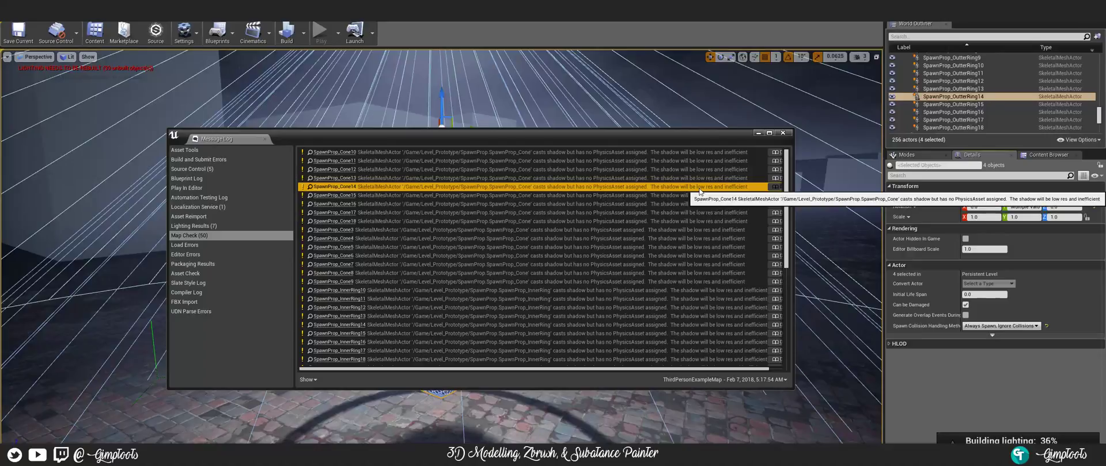
{"action": "left_click_drag", "start_coordinate": [538, 141], "coordinate": [529, 163]}
{"action": "left_click_drag", "start_coordinate": [675, 157], "coordinate": [660, 361]}
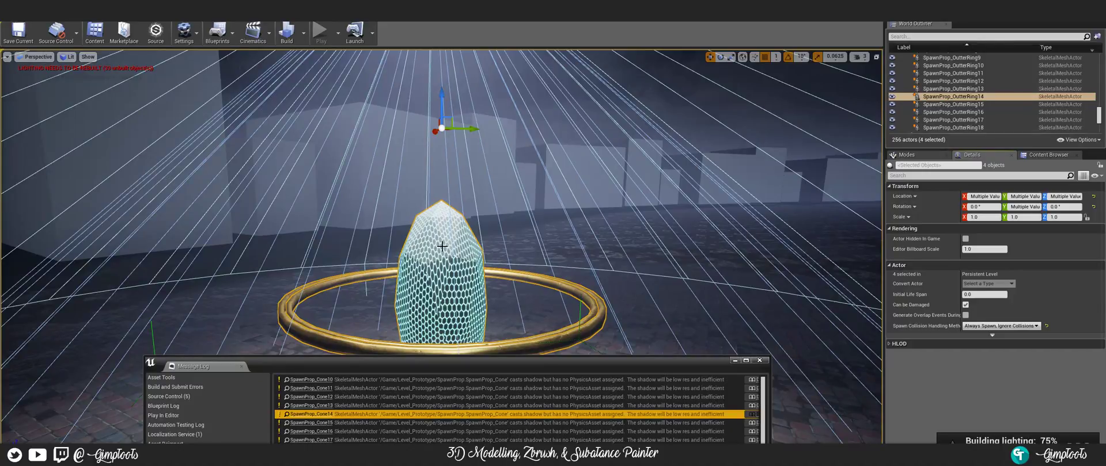
{"action": "right_click_drag", "start_coordinate": [441, 247], "coordinate": [441, 246]}
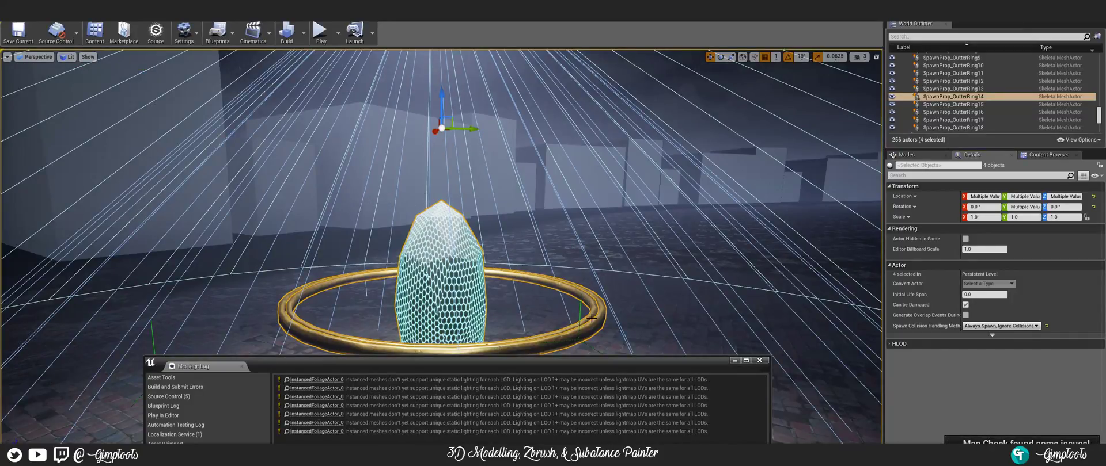
{"action": "left_click_drag", "start_coordinate": [611, 359], "coordinate": [599, 129]}
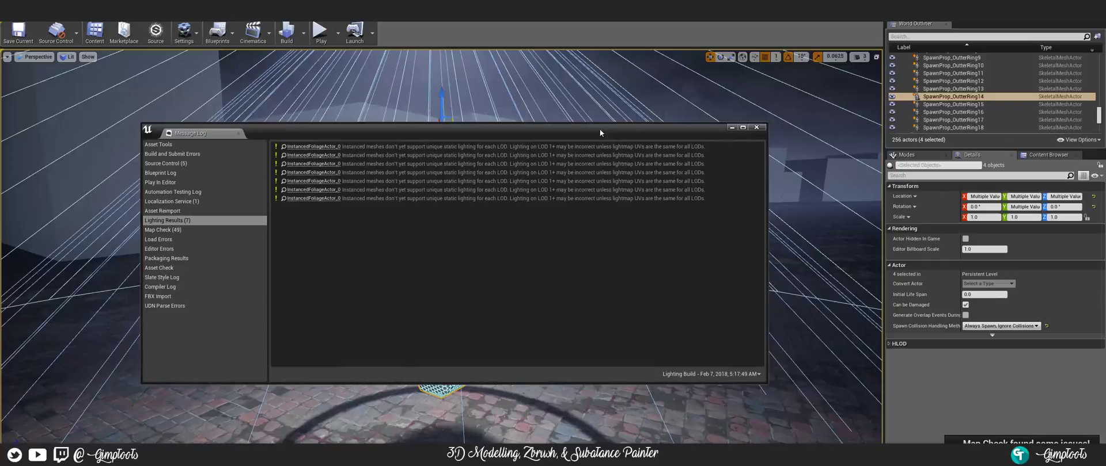
{"action": "left_click", "coordinate": [756, 127]}
- Search the level's actors for BOTTL, select Bottle1 and frame it in the viewport
{"action": "right_click_drag", "start_coordinate": [628, 216], "coordinate": [620, 216]}
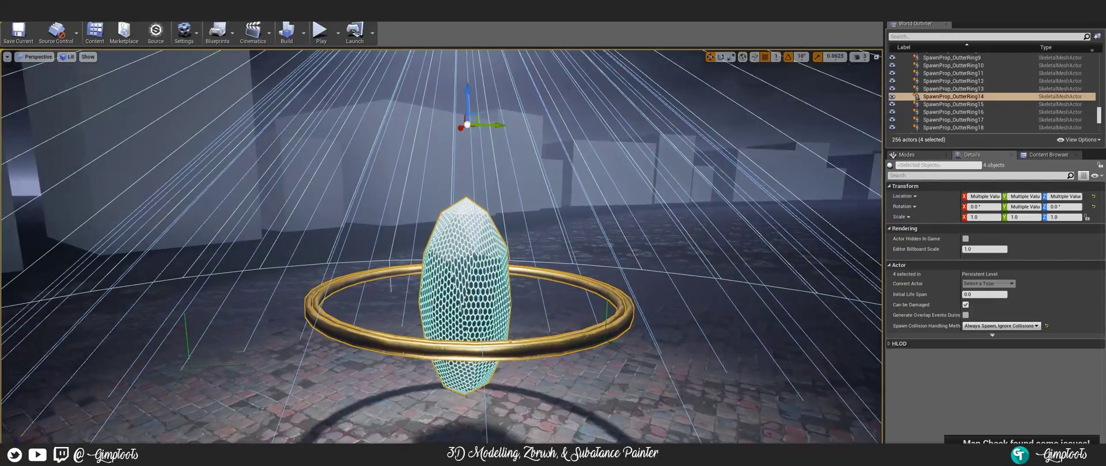
{"action": "key", "text": "Escape"}
{"action": "left_click", "coordinate": [496, 247]}
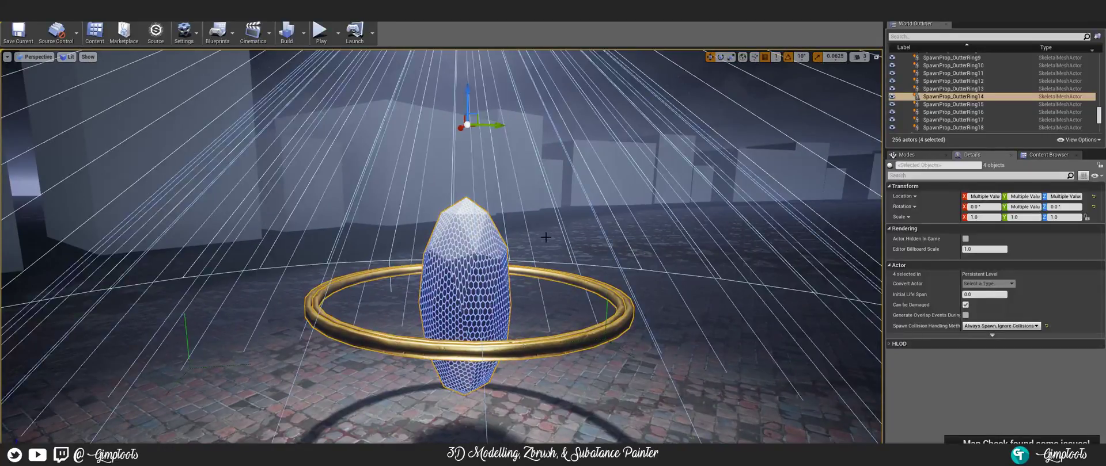
{"action": "right_click_drag", "start_coordinate": [540, 239], "coordinate": [693, 225]}
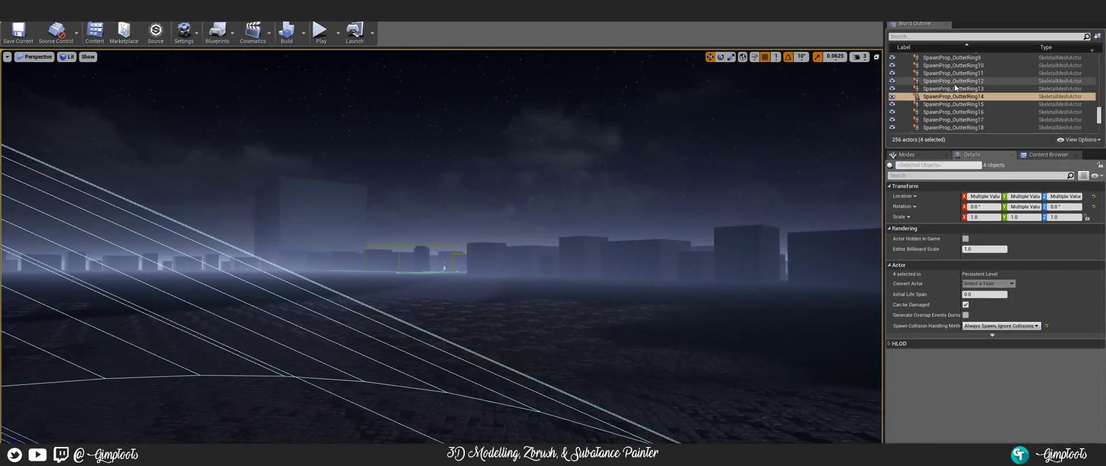
{"action": "scroll", "coordinate": [955, 88], "scroll_direction": "up", "scroll_amount": 5}
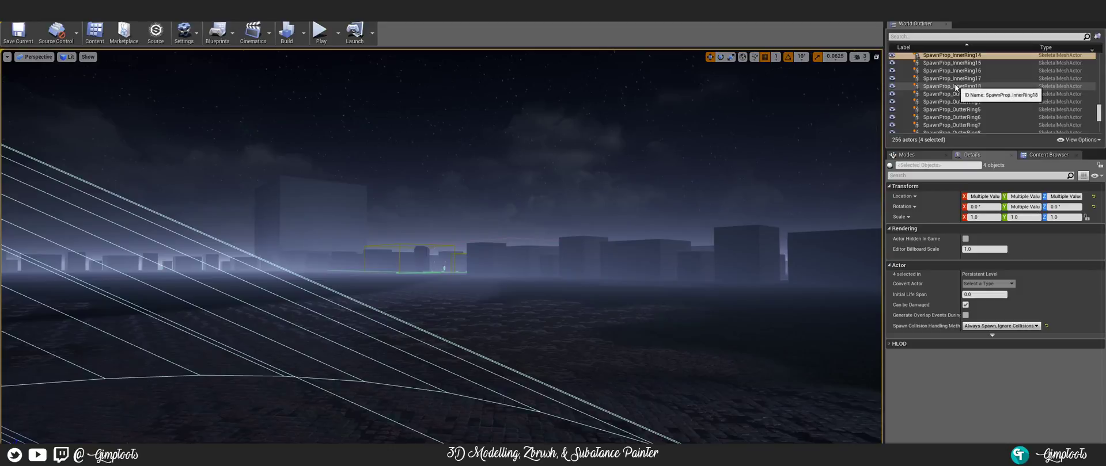
{"action": "left_click", "coordinate": [931, 37]}
{"action": "type", "text": "BOTTL"}
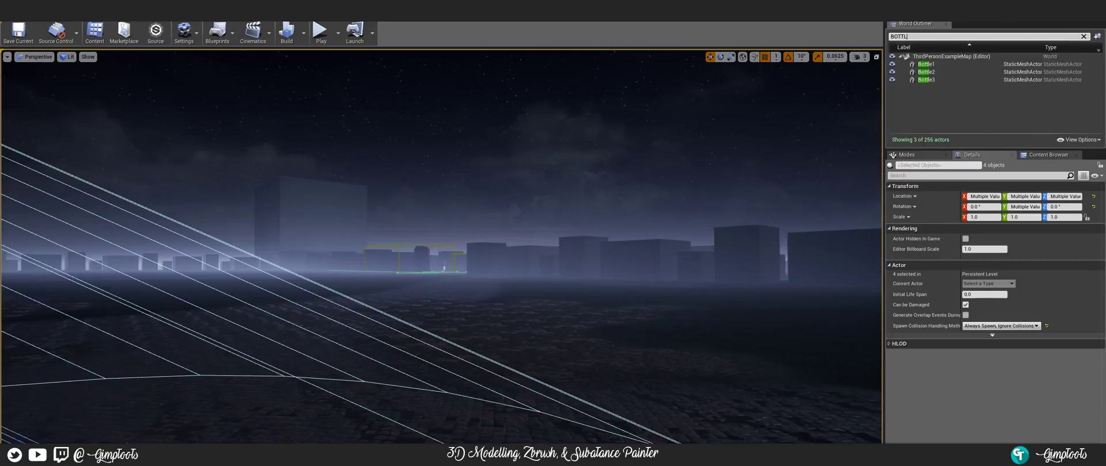
{"action": "left_click", "coordinate": [926, 64]}
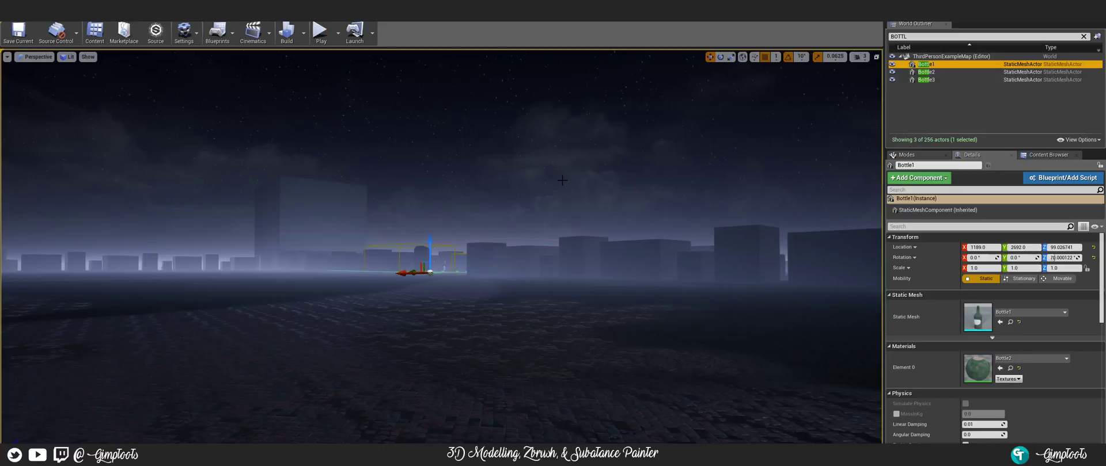
{"action": "key", "text": "f"}
- Examine the bottle standing on the upright barrel's lid up close under the built lighting
{"action": "right_click_drag", "start_coordinate": [562, 180], "coordinate": [278, 272]}
{"action": "key", "text": "w"}
{"action": "key", "text": "w"}
{"action": "key", "text": "w"}
{"action": "key", "text": "a"}
{"action": "key", "text": "w"}
{"action": "key", "text": "a"}
{"action": "key", "text": "s"}
{"action": "key", "text": "w"}
{"action": "key", "text": "s"}
{"action": "key", "text": "w"}
{"action": "key", "text": "a"}
{"action": "key", "text": "s"}
{"action": "key", "text": "d"}
{"action": "key", "text": "w"}
{"action": "right_click_drag", "start_coordinate": [52, 206], "coordinate": [53, 203]}
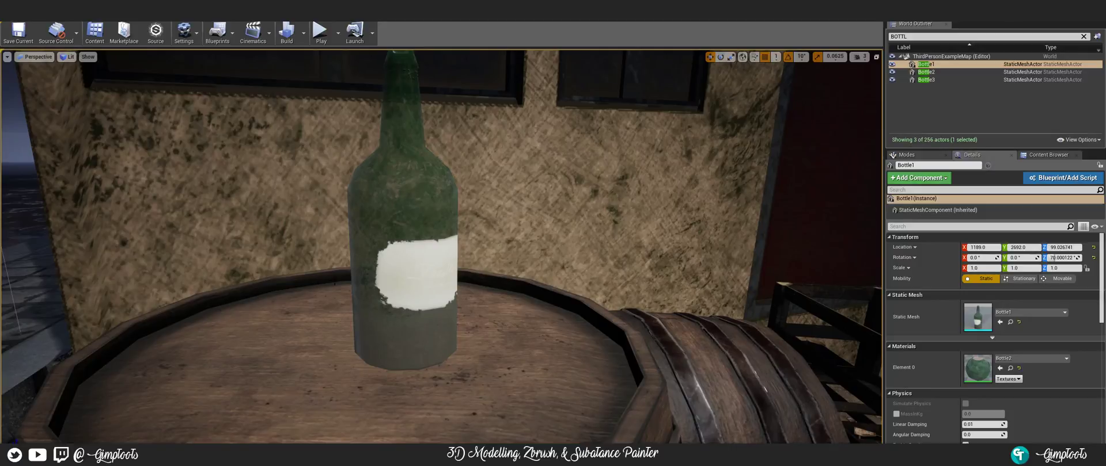
- Inspect the two bottles beside the lower crate, and view the barrels and crates from the street and up close
{"action": "right_click_drag", "start_coordinate": [417, 204], "coordinate": [389, 207]}
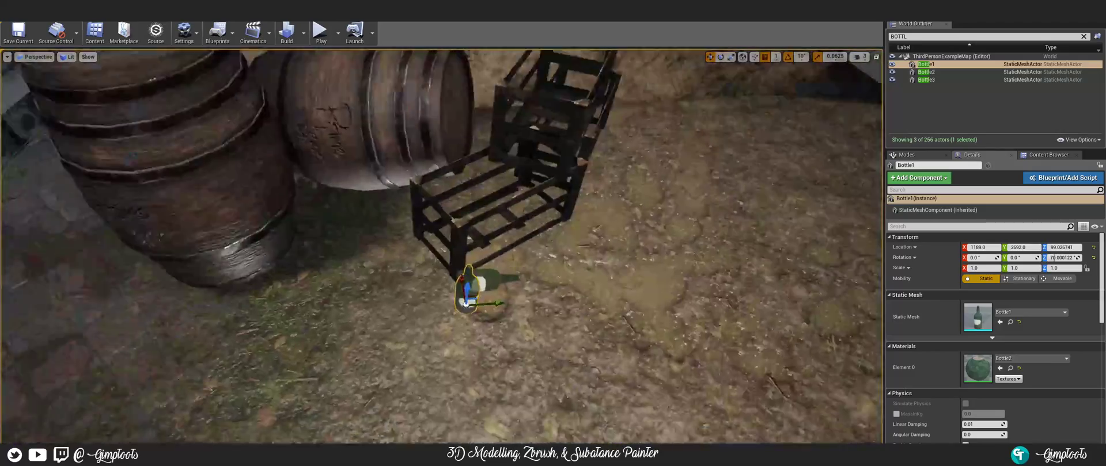
{"action": "right_click_drag", "start_coordinate": [390, 207], "coordinate": [398, 212]}
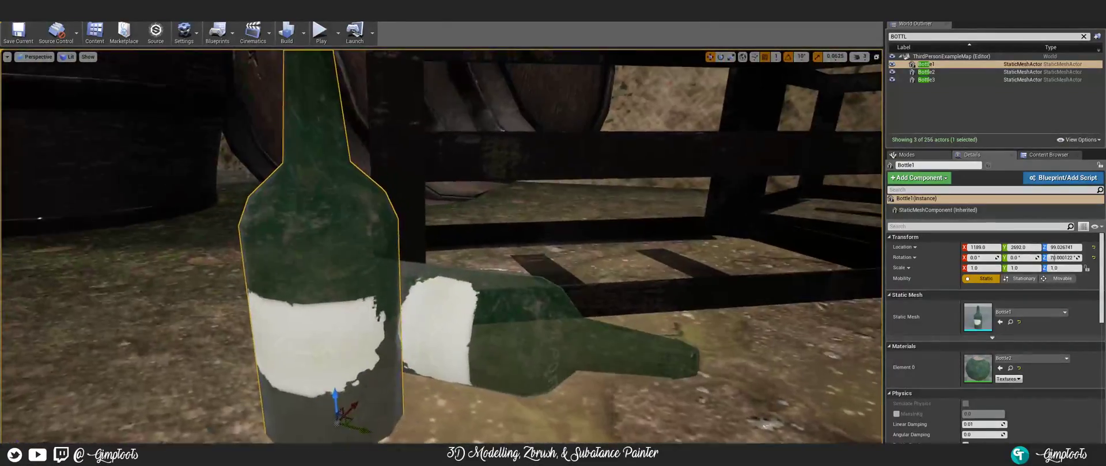
{"action": "right_click_drag", "start_coordinate": [398, 212], "coordinate": [403, 202]}
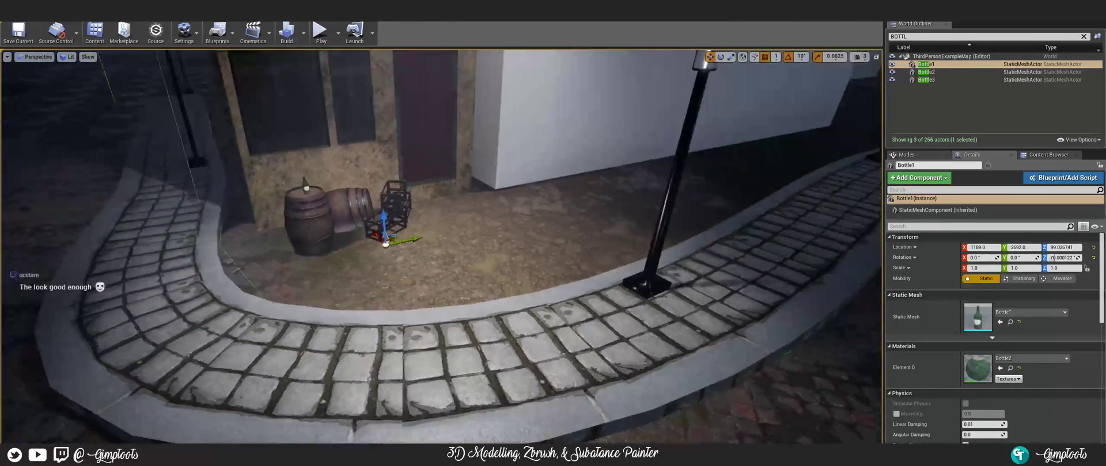
{"action": "right_click_drag", "start_coordinate": [442, 247], "coordinate": [393, 190]}
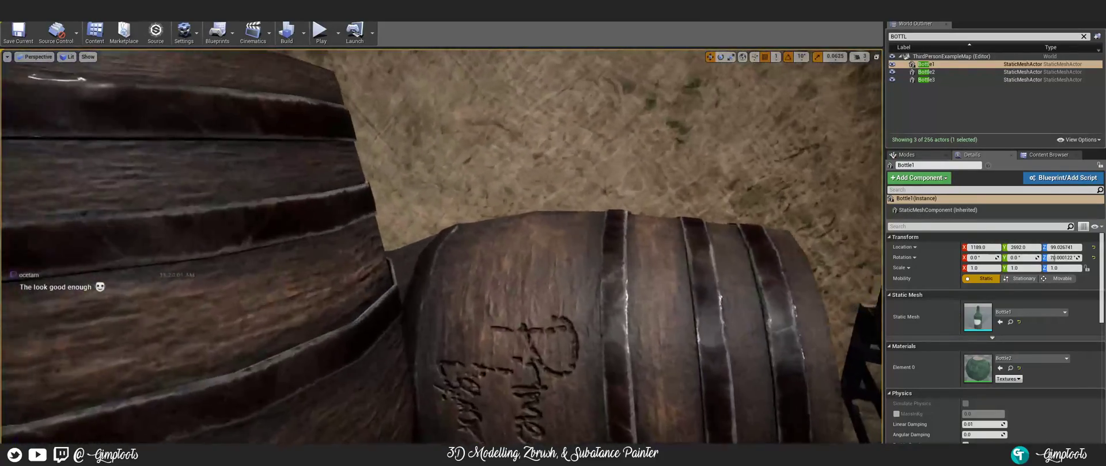
{"action": "key", "text": "s"}
{"action": "right_click_drag", "start_coordinate": [441, 247], "coordinate": [533, 272]}
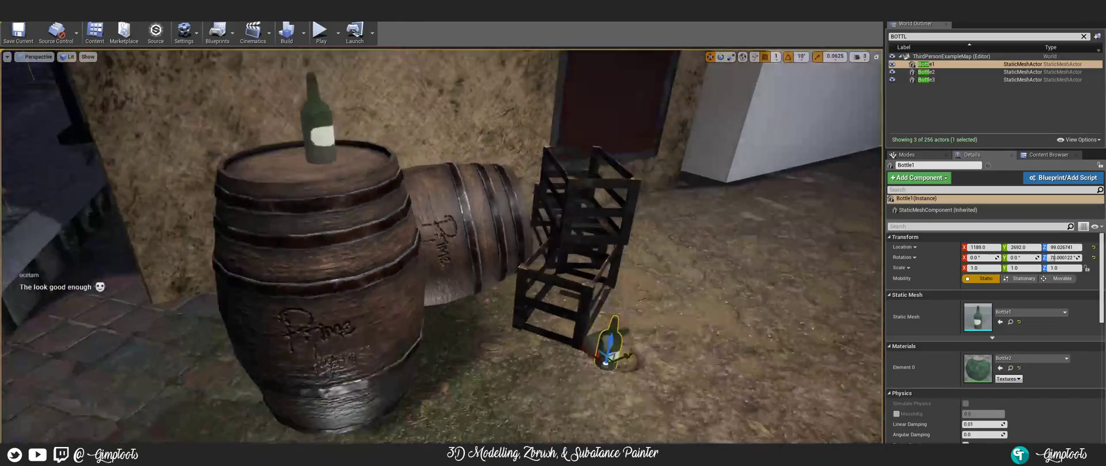
- Examine the standing bottle's glass and label in front of the crate from several angles and distances
{"action": "right_click_drag", "start_coordinate": [441, 247], "coordinate": [582, 311]}
{"action": "key", "text": "w"}
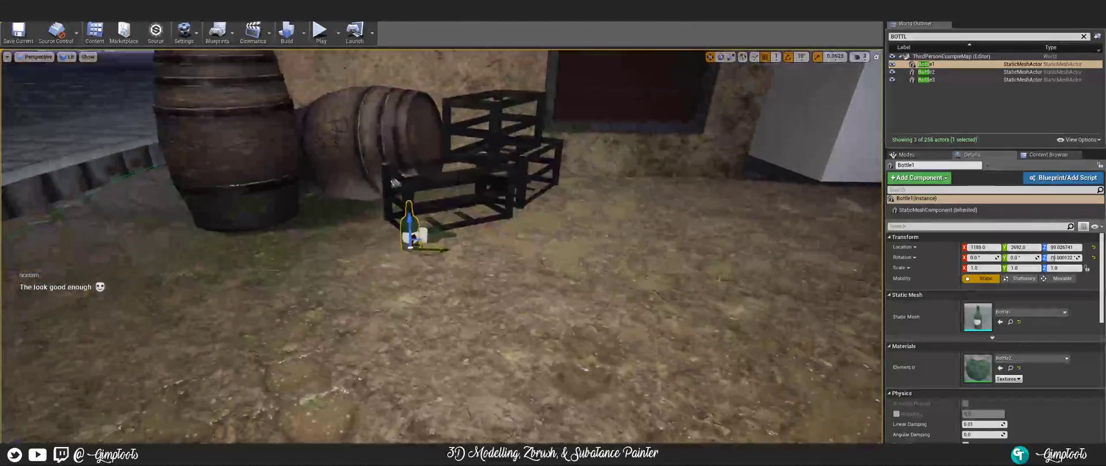
{"action": "right_click_drag", "start_coordinate": [441, 247], "coordinate": [397, 216]}
{"action": "key", "text": "w"}
{"action": "right_click_drag", "start_coordinate": [441, 246], "coordinate": [455, 259]}
{"action": "key", "text": "w"}
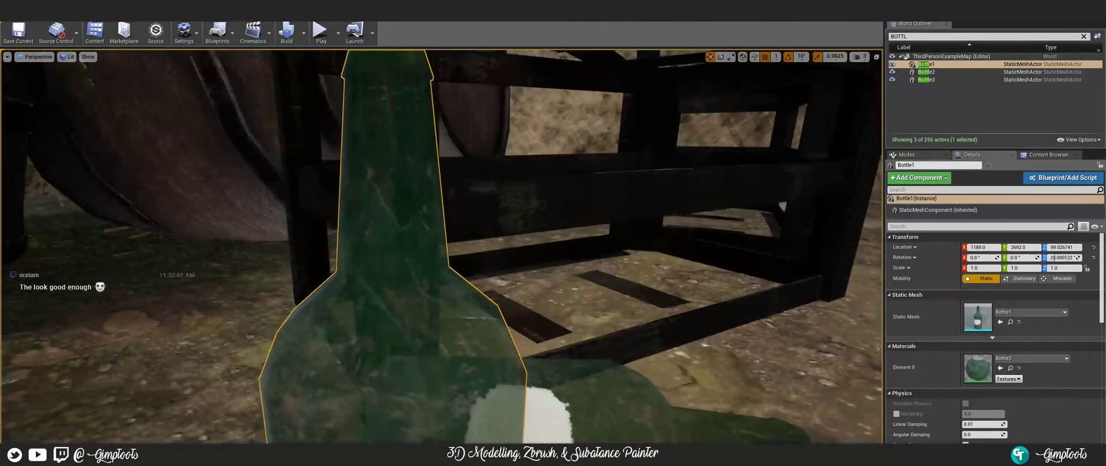
{"action": "right_click_drag", "start_coordinate": [441, 246], "coordinate": [452, 299]}
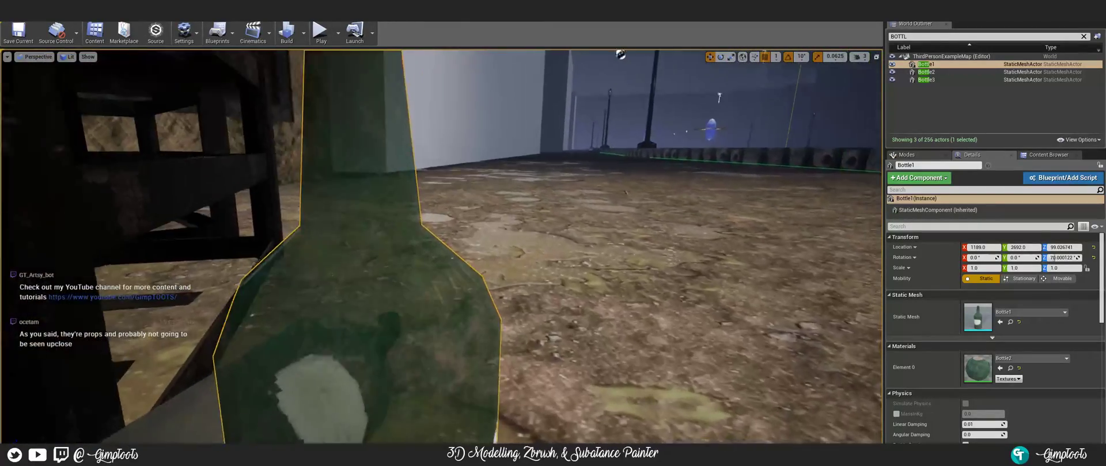
{"action": "key", "text": "f"}
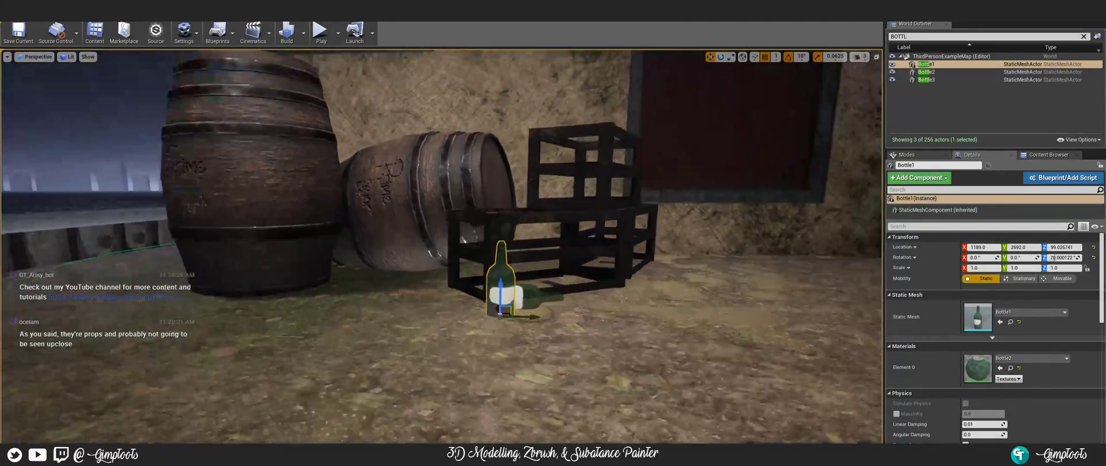
{"action": "right_click_drag", "start_coordinate": [441, 248], "coordinate": [553, 259]}
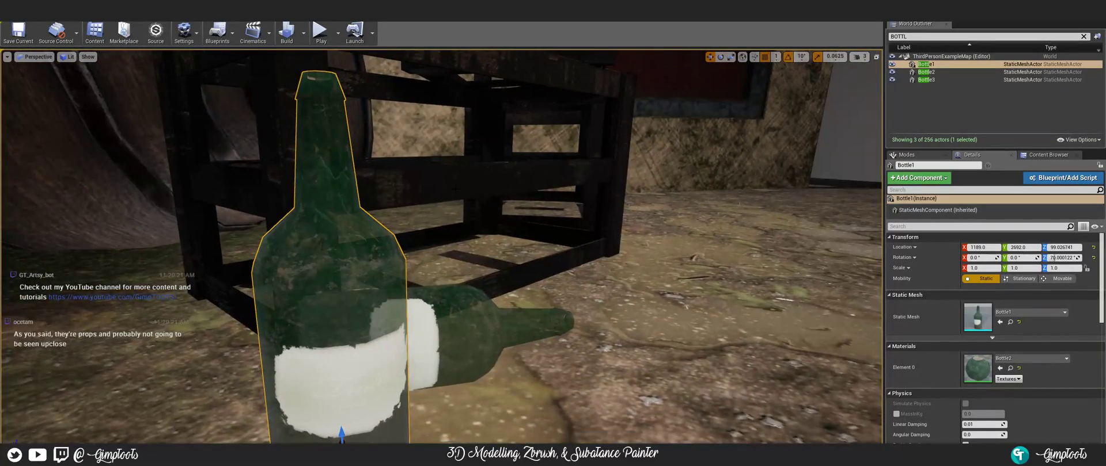
- Start a play session in the level and run the character to the barrels, crates and bottles beside the building
{"action": "right_click_drag", "start_coordinate": [455, 188], "coordinate": [429, 230]}
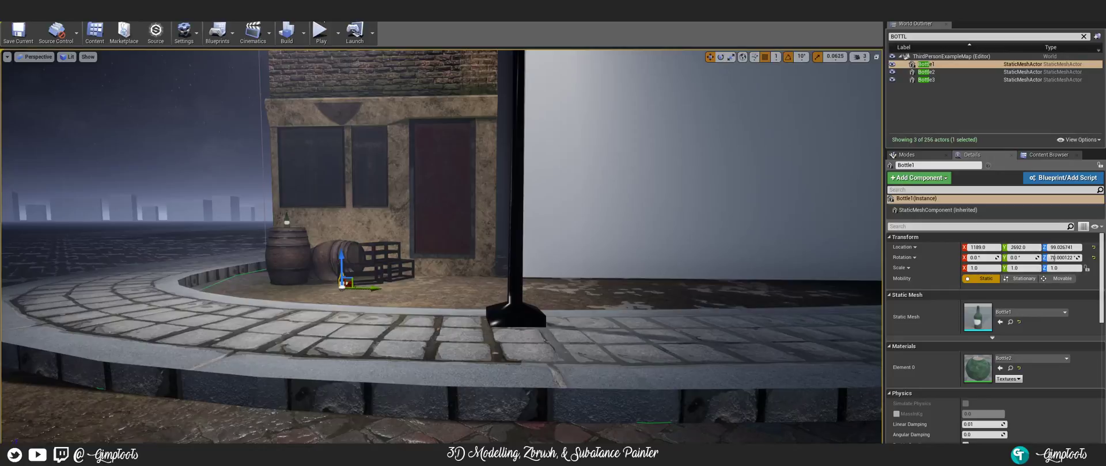
{"action": "left_click", "coordinate": [320, 33]}
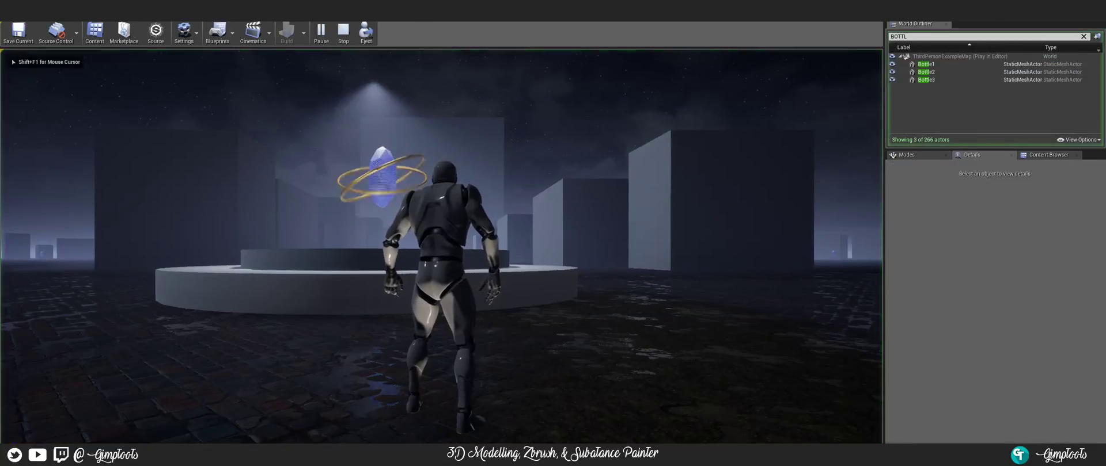
{"action": "key", "text": "w"}
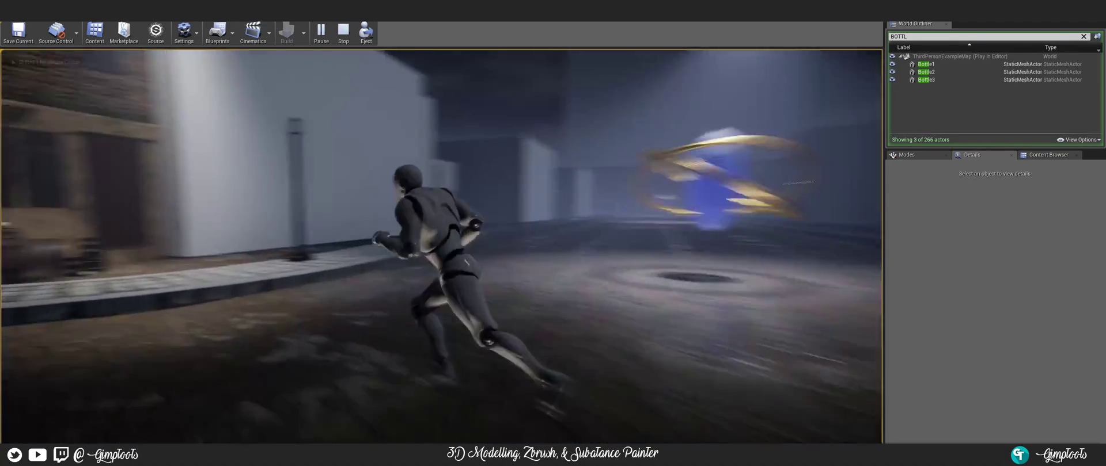
{"action": "key", "text": "w"}
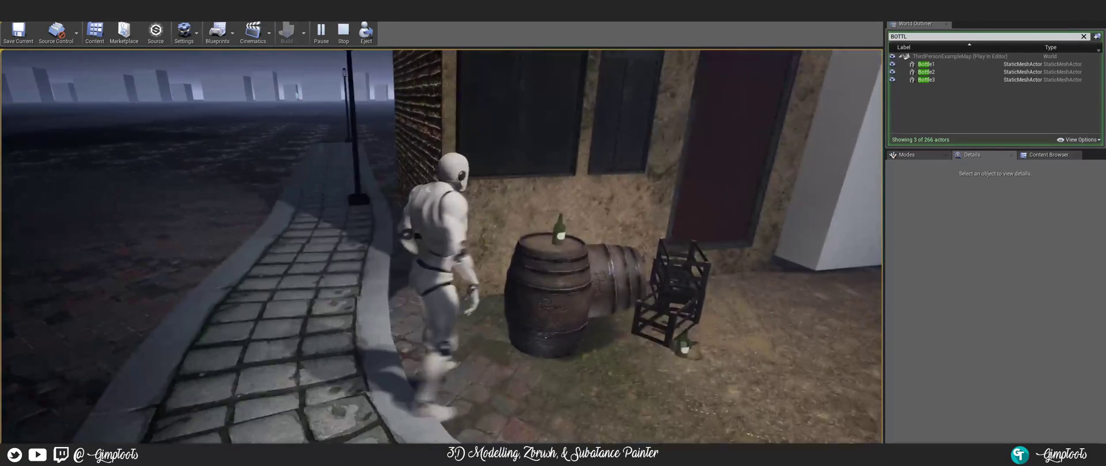
- Move the character back into the street and view the brick building, props and lamp posts from a distance
{"action": "key", "text": "s"}
{"action": "key", "text": "w"}
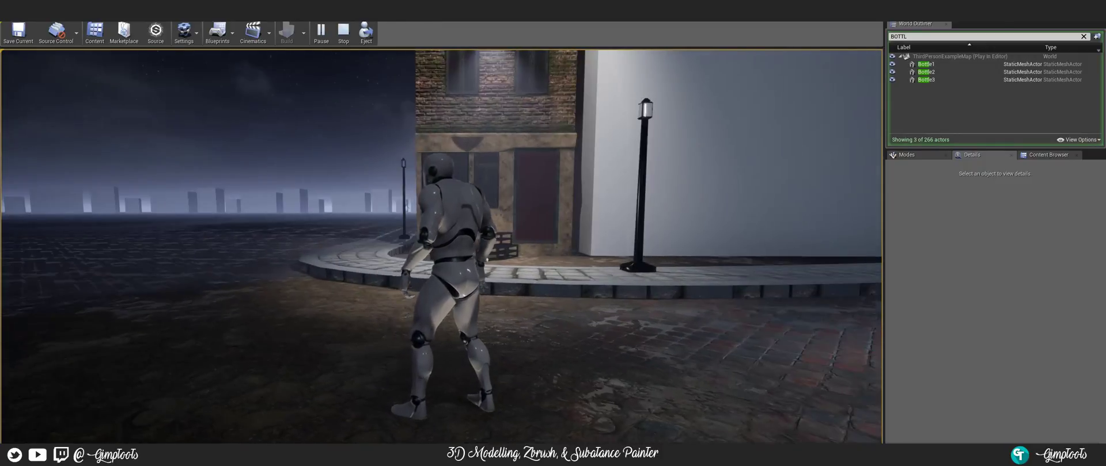
{"action": "key", "text": "s"}
{"action": "key", "text": "a"}
{"action": "key", "text": "s"}
{"action": "key", "text": "w"}
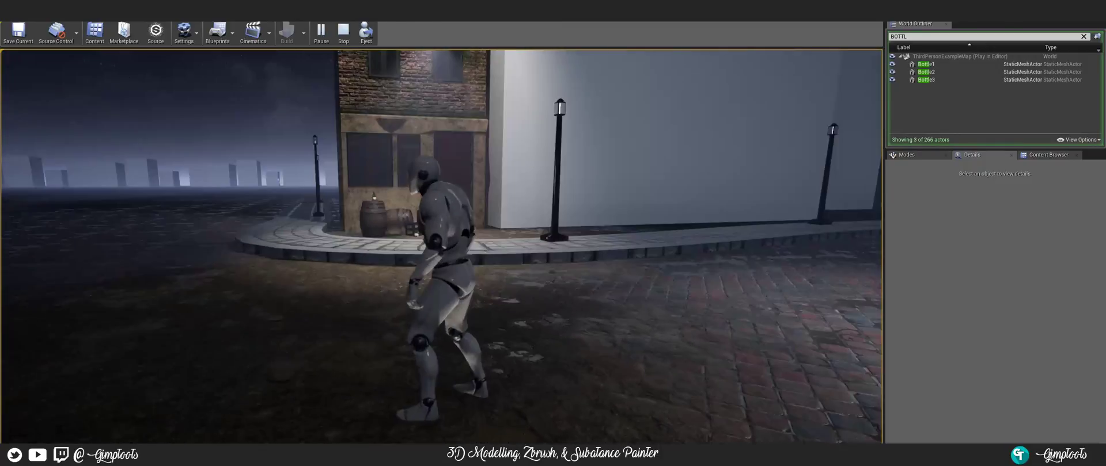
- Return the character to the building, walk around the barrels, crates and bottles, and back away to the street
{"action": "key", "text": "w"}
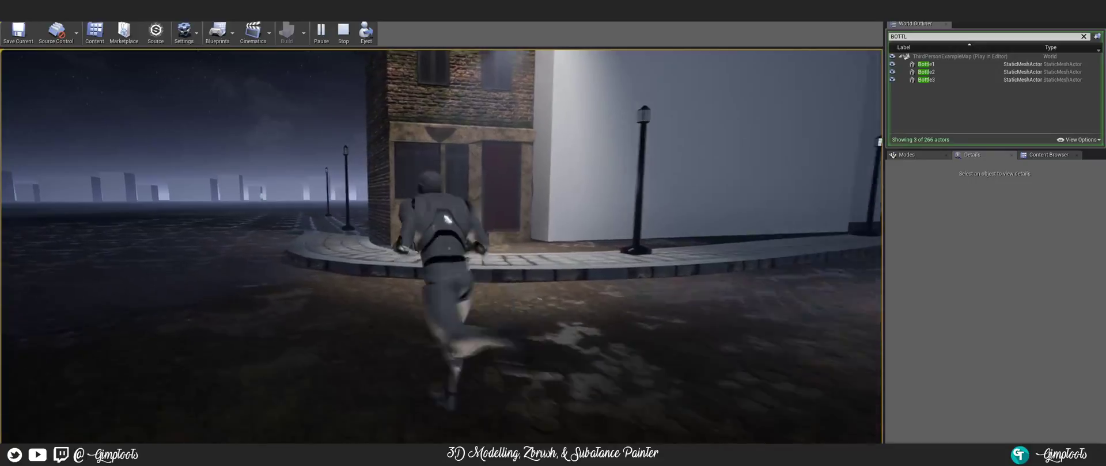
{"action": "key", "text": "d"}
{"action": "key", "text": "w"}
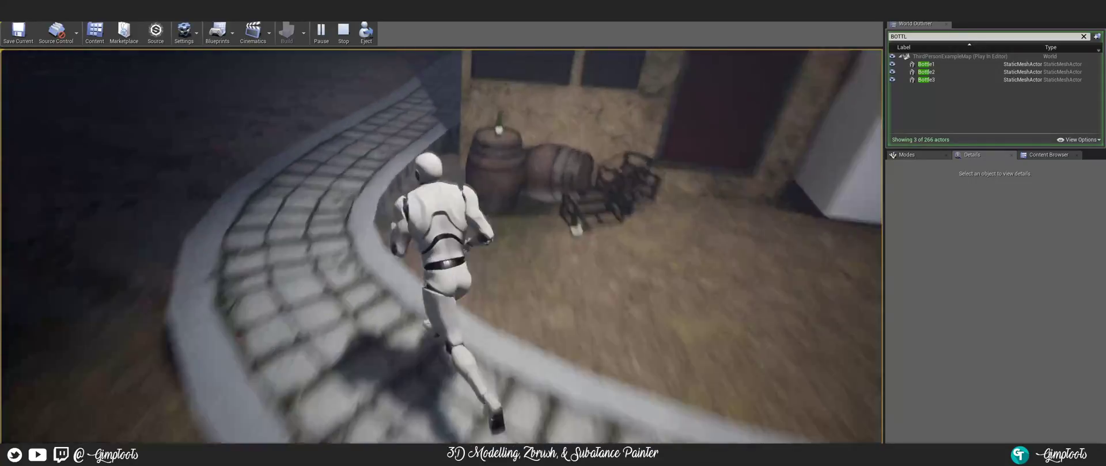
{"action": "key", "text": "d"}
{"action": "key", "text": "w"}
{"action": "key", "text": "d"}
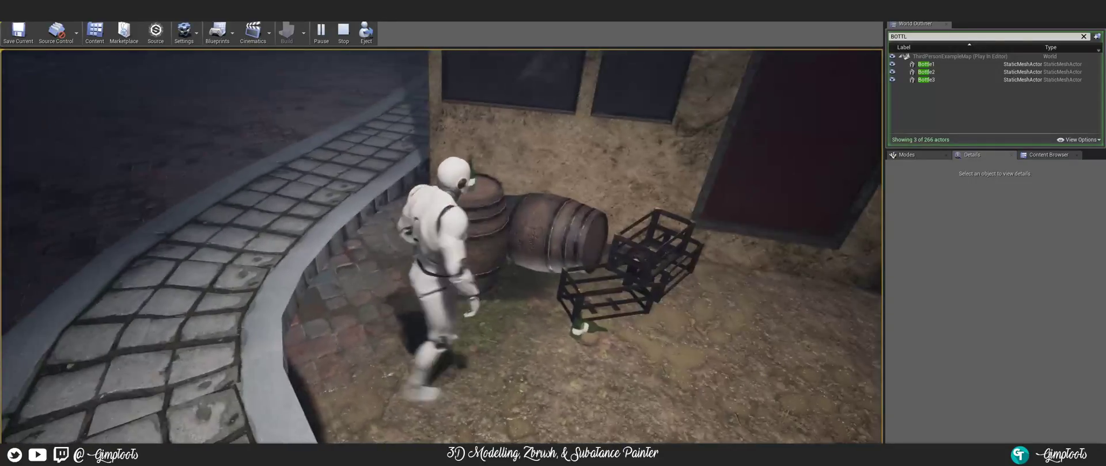
{"action": "key", "text": "w"}
{"action": "key", "text": "d"}
{"action": "key", "text": "s"}
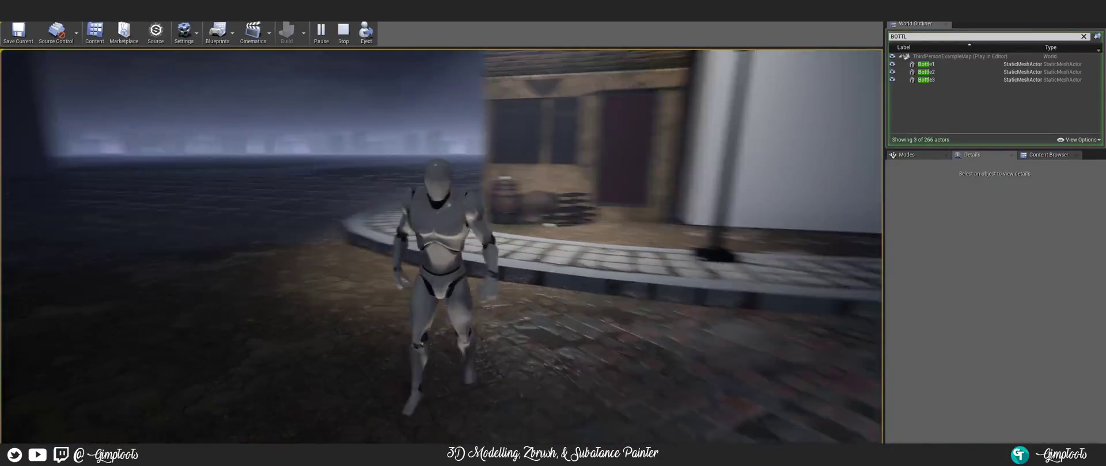
- Run the character past the curved pavement and lamp post, and out along the open street
{"action": "key", "text": "w"}
{"action": "key", "text": "w"}
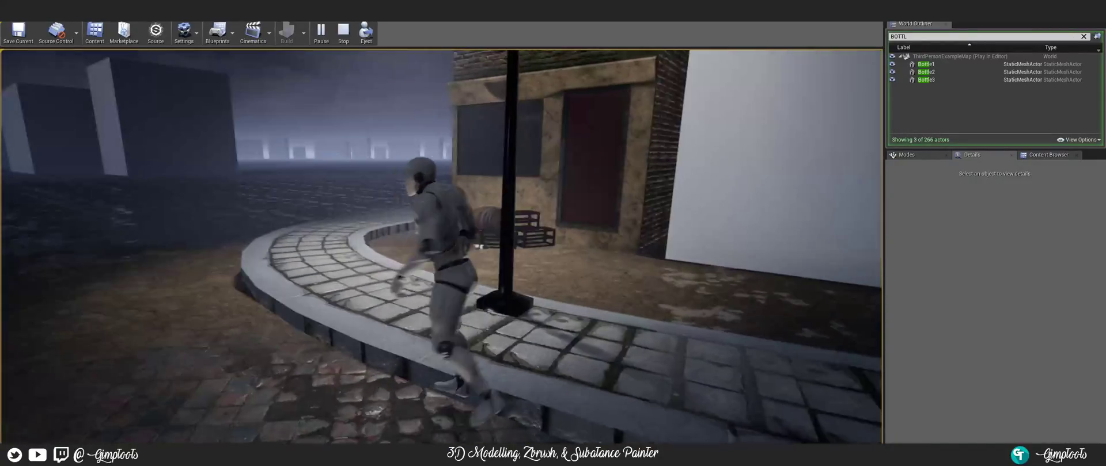
{"action": "key", "text": "space"}
{"action": "key", "text": "w"}
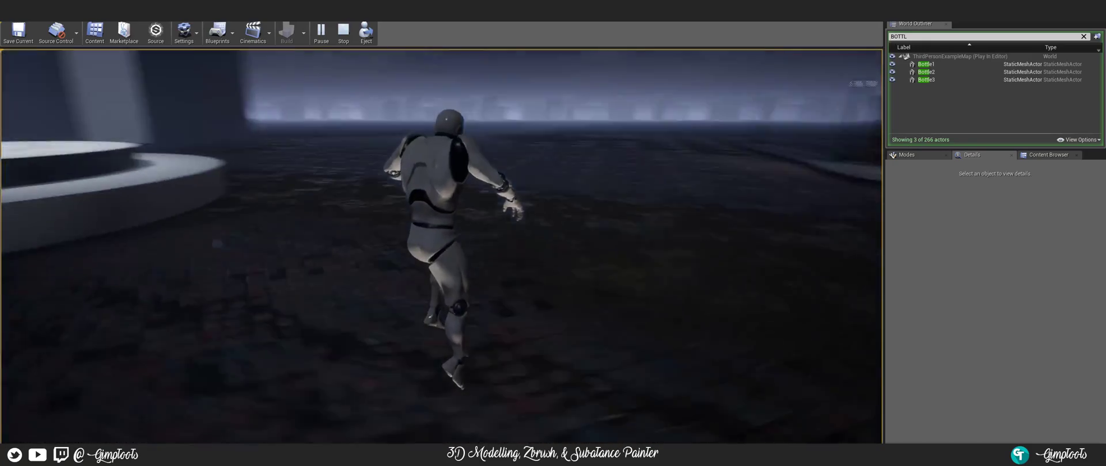
{"action": "key", "text": "w"}
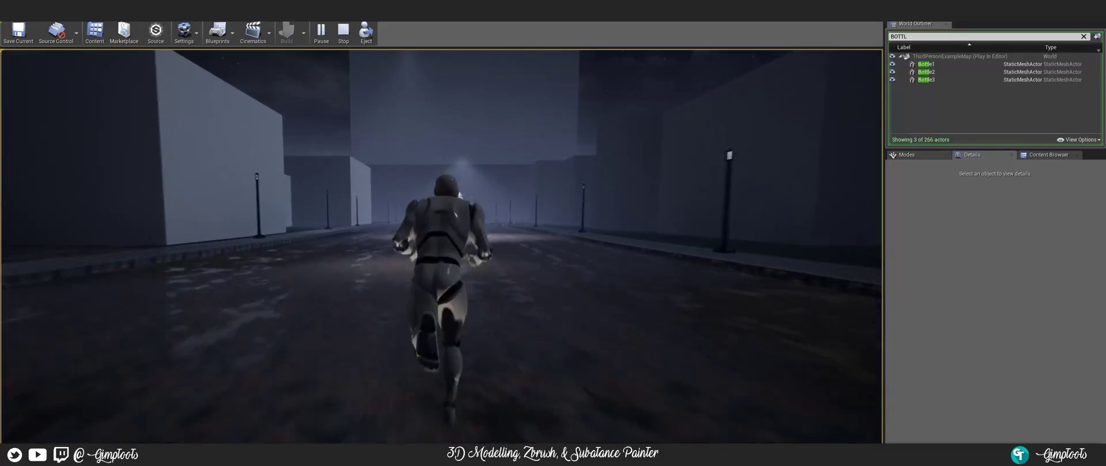
- Examine the floating crystal and its gold rings up close, and move the character onto the round platform
{"action": "key", "text": "w"}
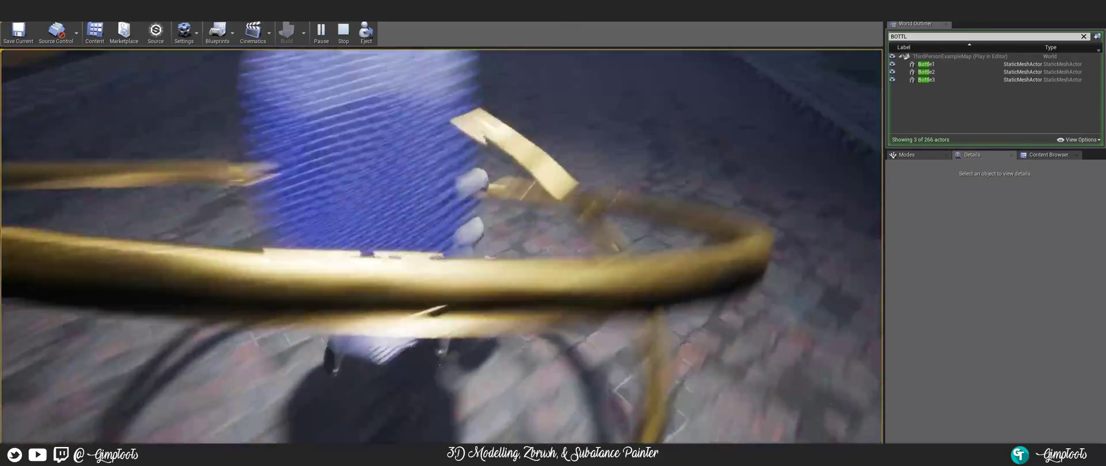
{"action": "key", "text": "s"}
{"action": "key", "text": "a"}
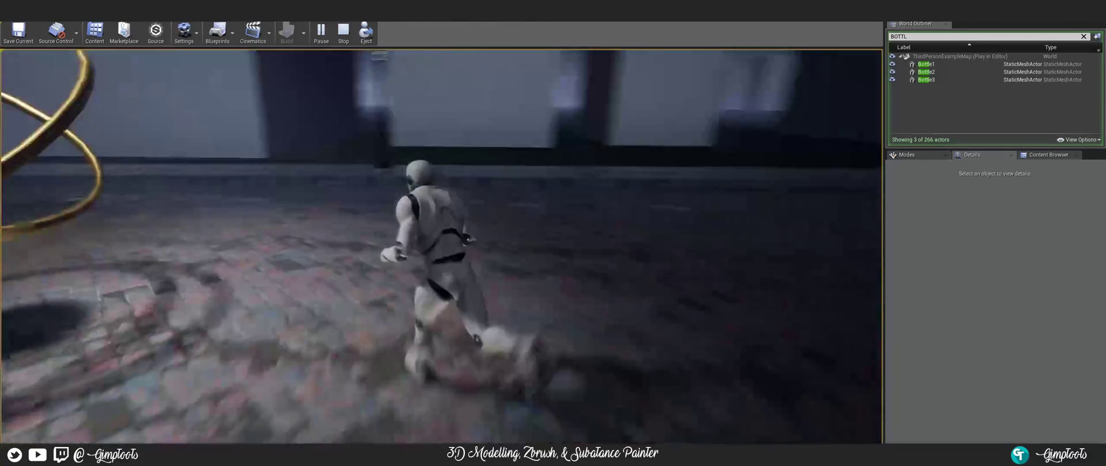
{"action": "key", "text": "w"}
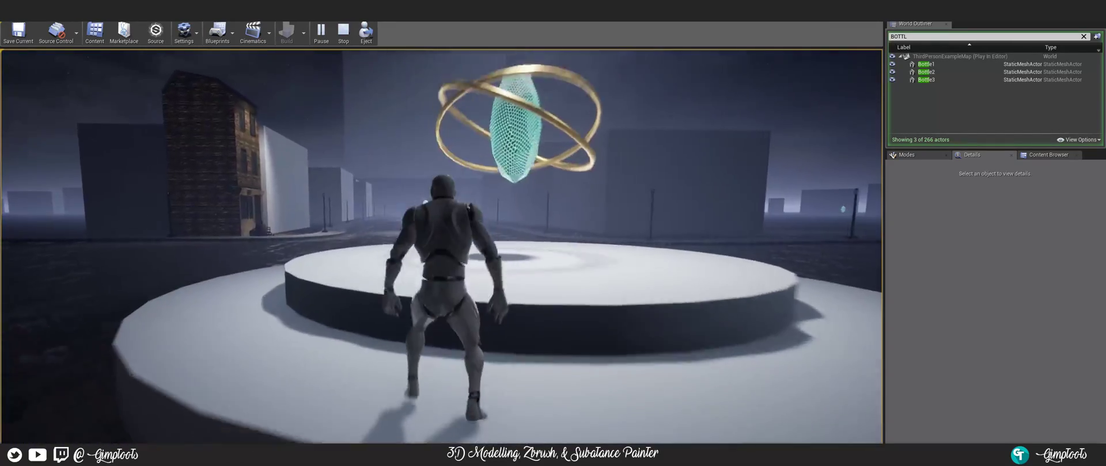
- Run and jump off the round platform, past the brick building and along the lamp-lit pavement beside the street
{"action": "key", "text": "w"}
{"action": "key", "text": "space"}
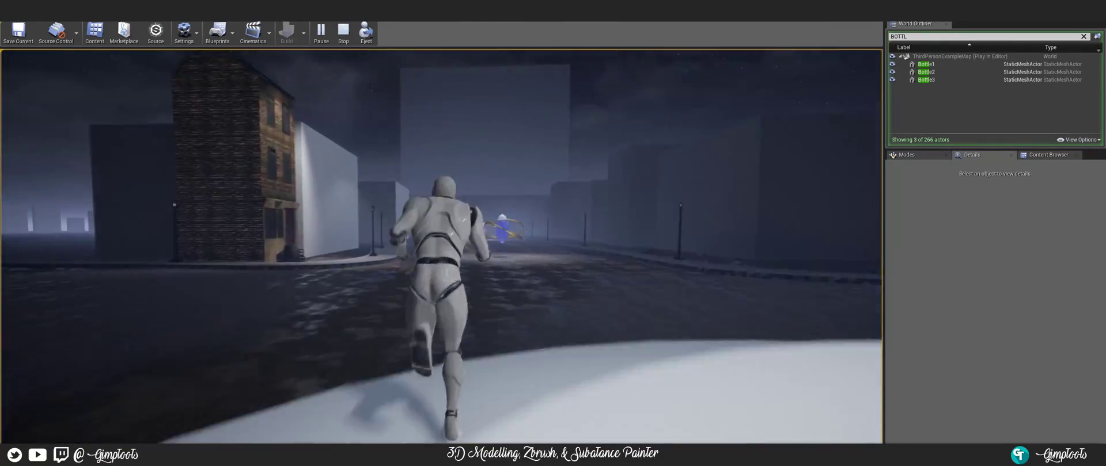
{"action": "key", "text": "w"}
{"action": "key", "text": "space"}
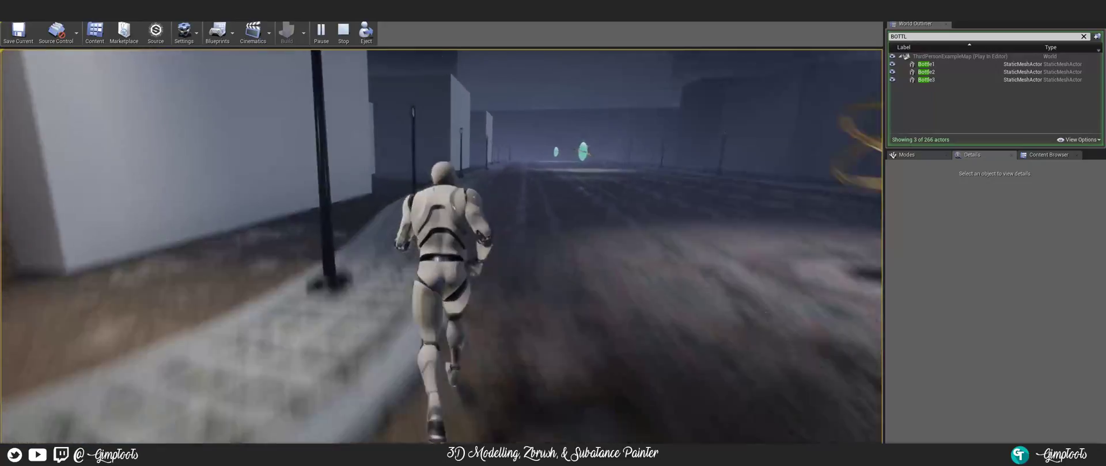
{"action": "key", "text": "w"}
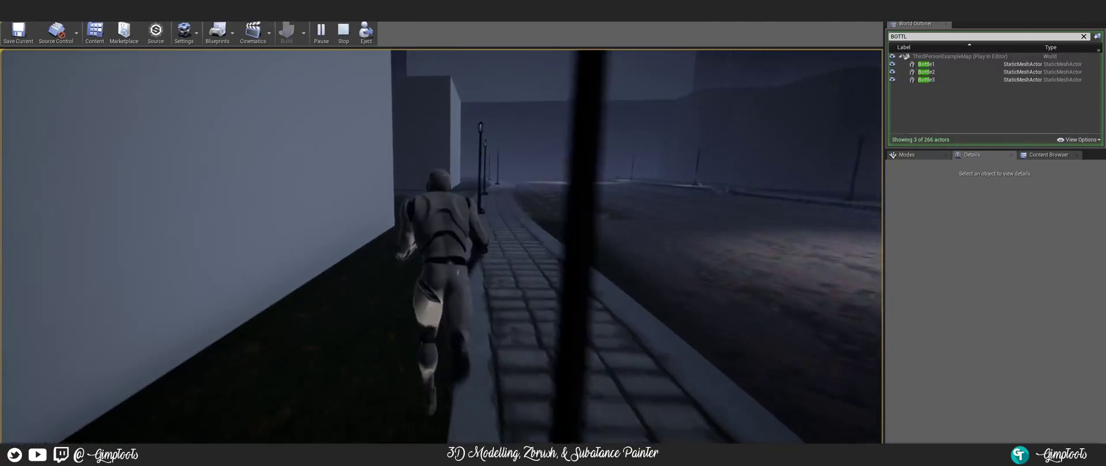
{"action": "key", "text": "w"}
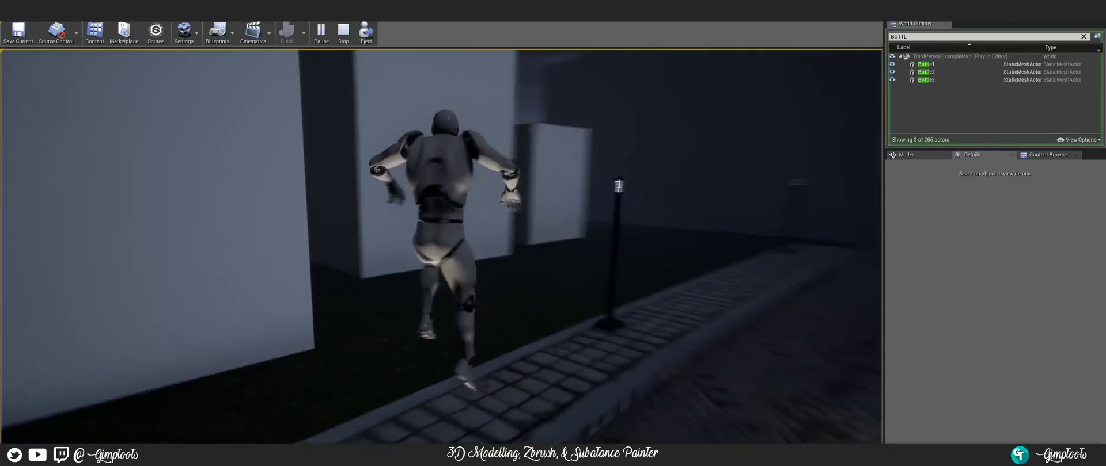
- Turn the character around and run back along the pavement to view the barrels, crates and bottles up close
{"action": "key", "text": "w"}
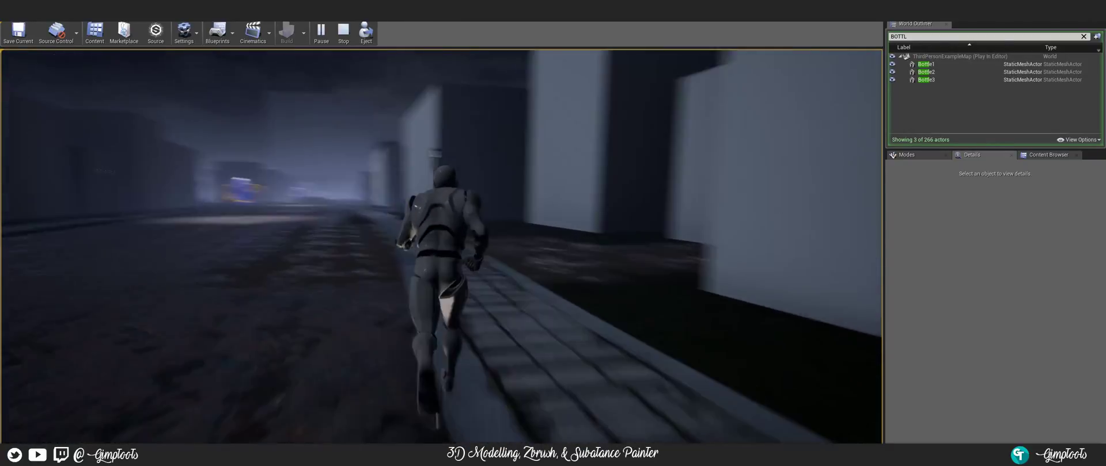
{"action": "key", "text": "w"}
{"action": "key", "text": "w"}
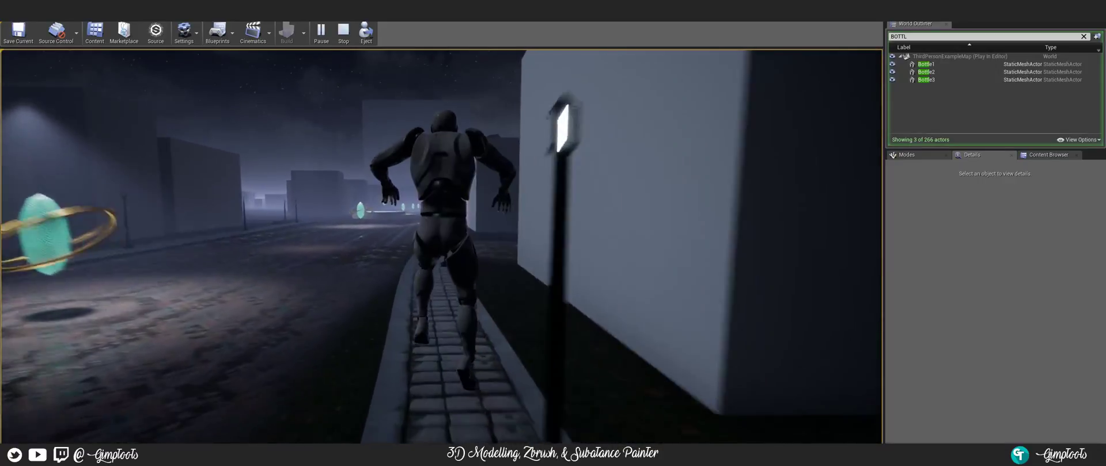
{"action": "key", "text": "w"}
{"action": "key", "text": "space"}
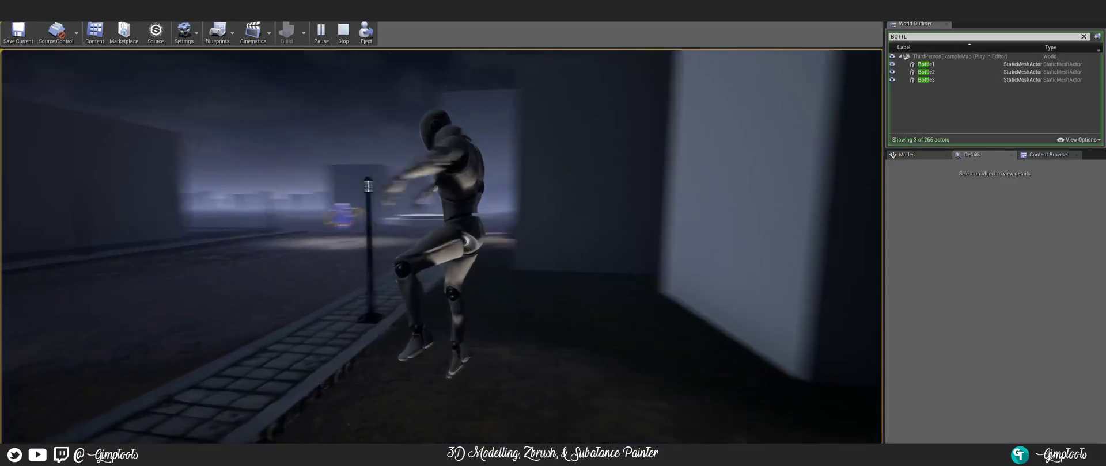
{"action": "key", "text": "w"}
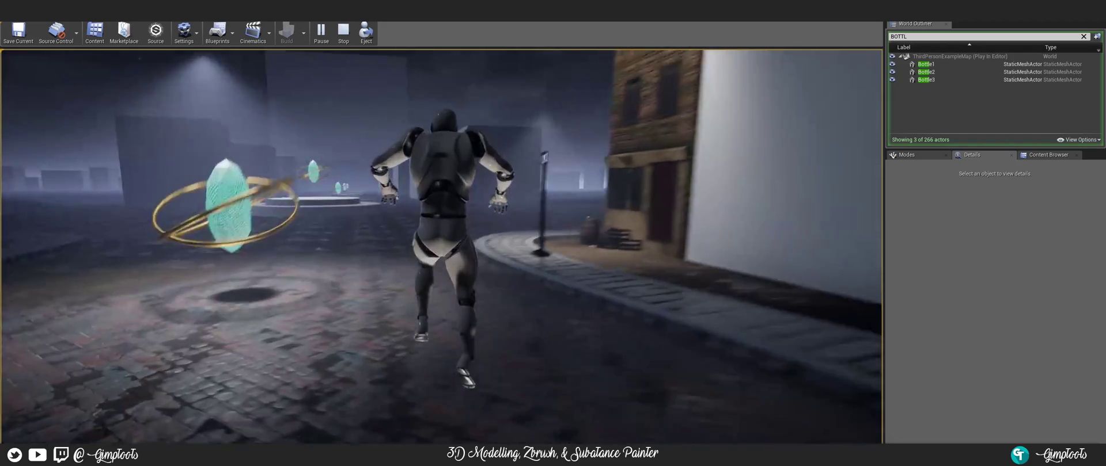
{"action": "key", "text": "w"}
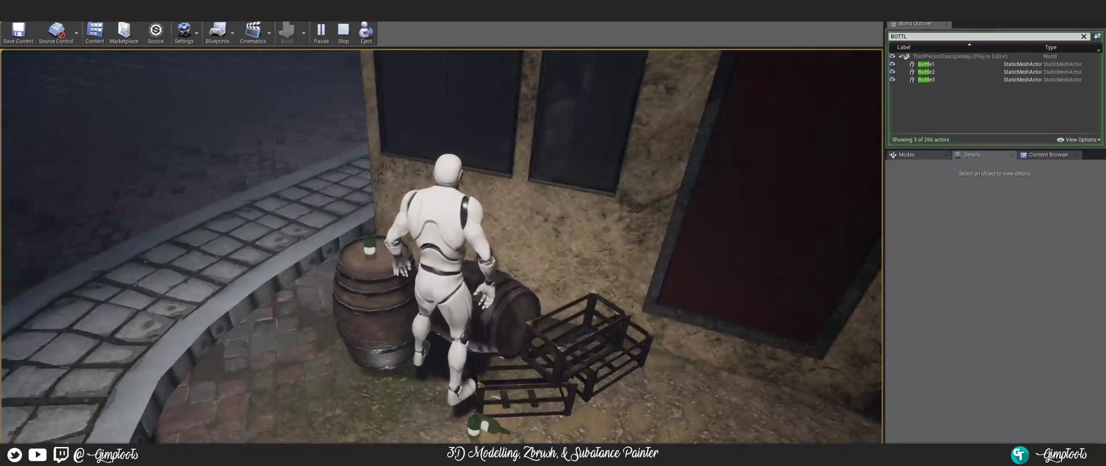
- Take the character over the round platform through the floating crystal and down the street of block buildings
{"action": "key", "text": "w"}
{"action": "key", "text": "w"}
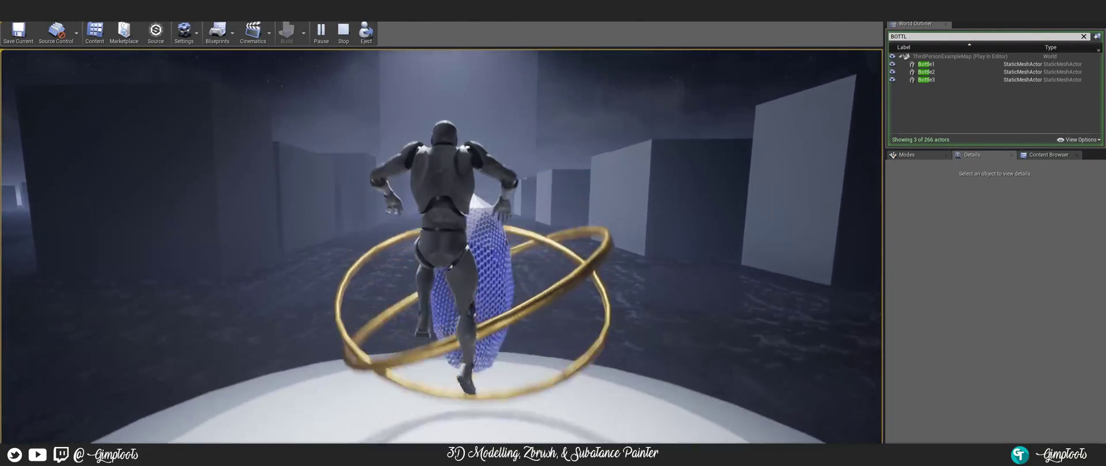
{"action": "key", "text": "w"}
{"action": "key", "text": "w"}
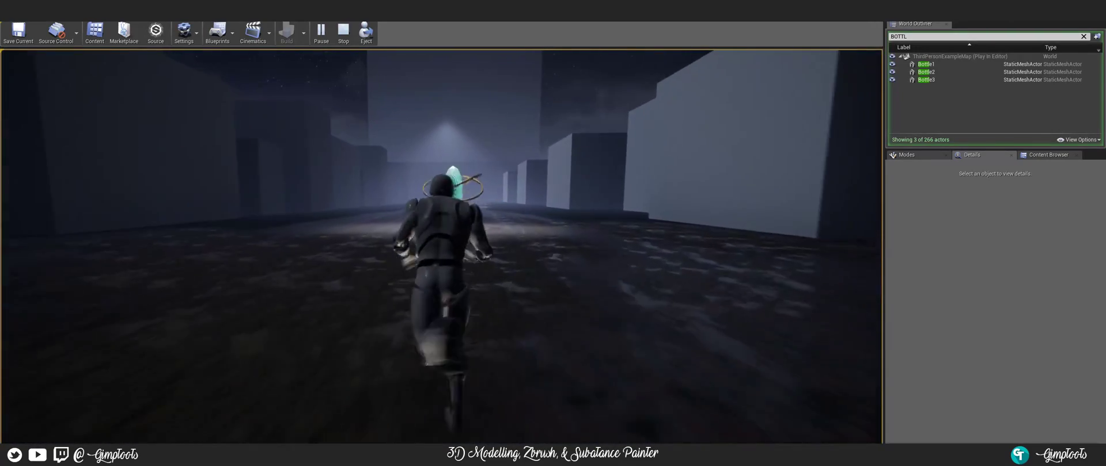
{"action": "key", "text": "w"}
{"action": "key", "text": "space"}
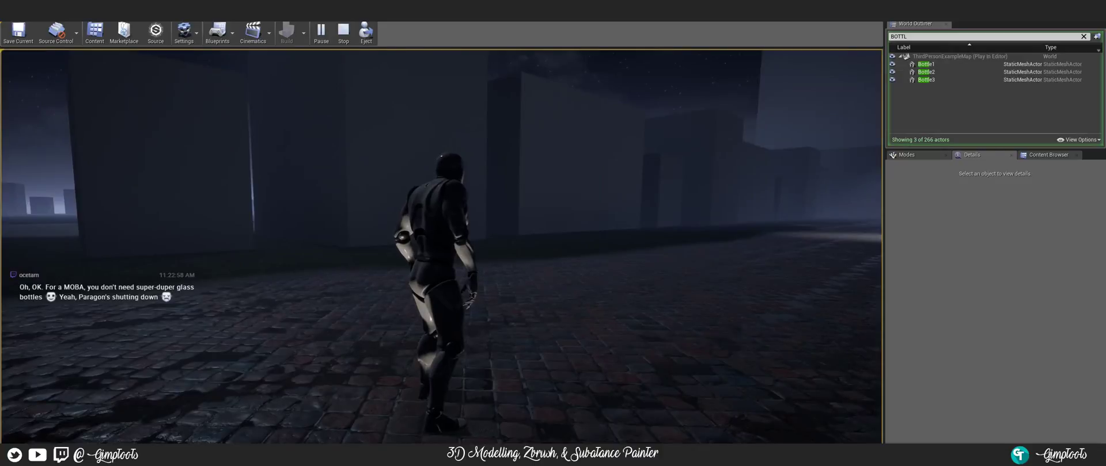
- Run and jump along the dark street between the block buildings, viewing the spotlit crystals in both directions
{"action": "key", "text": "w"}
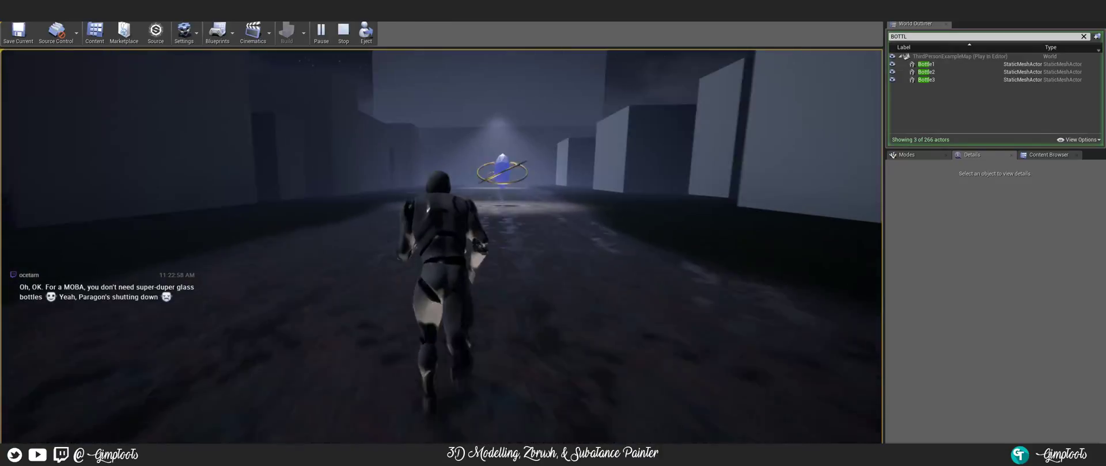
{"action": "key", "text": "space"}
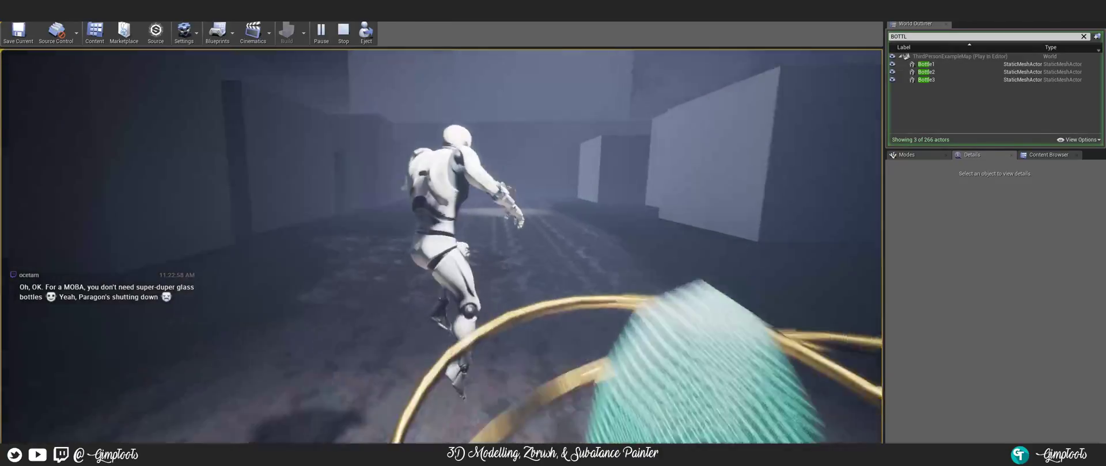
{"action": "key", "text": "w"}
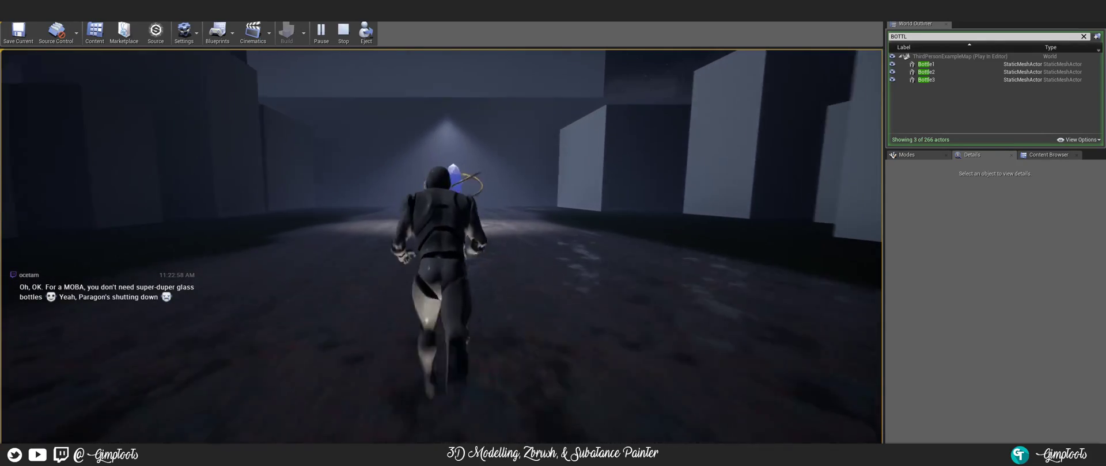
{"action": "key", "text": "space"}
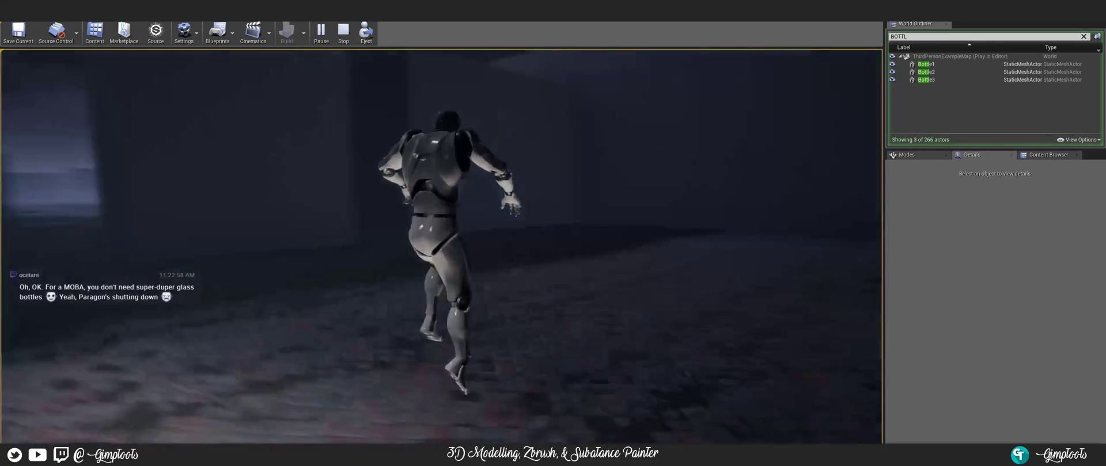
{"action": "key", "text": "w"}
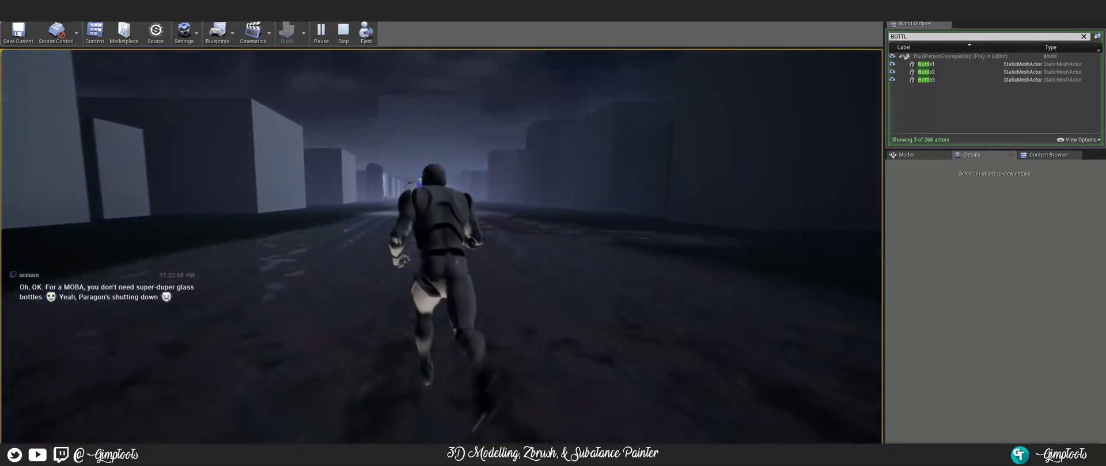
{"action": "key", "text": "w"}
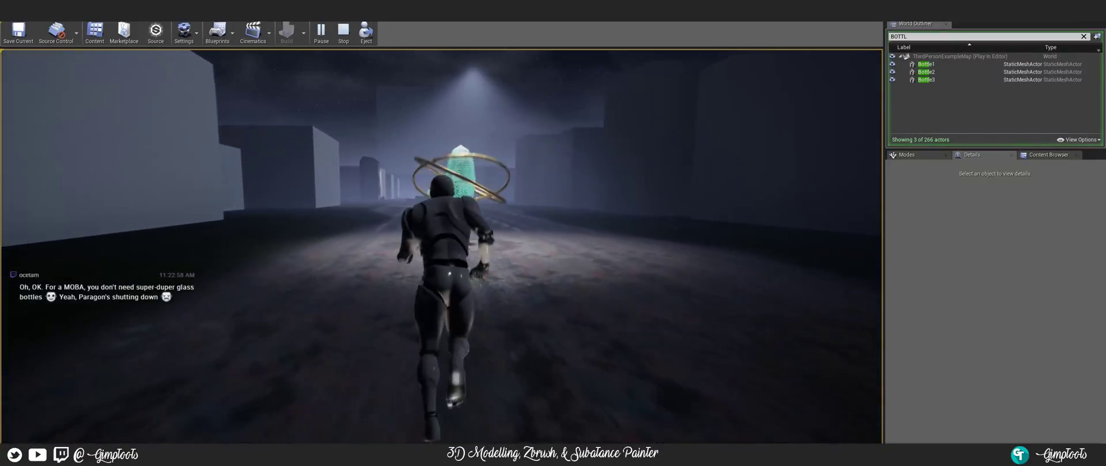
{"action": "key", "text": "space"}
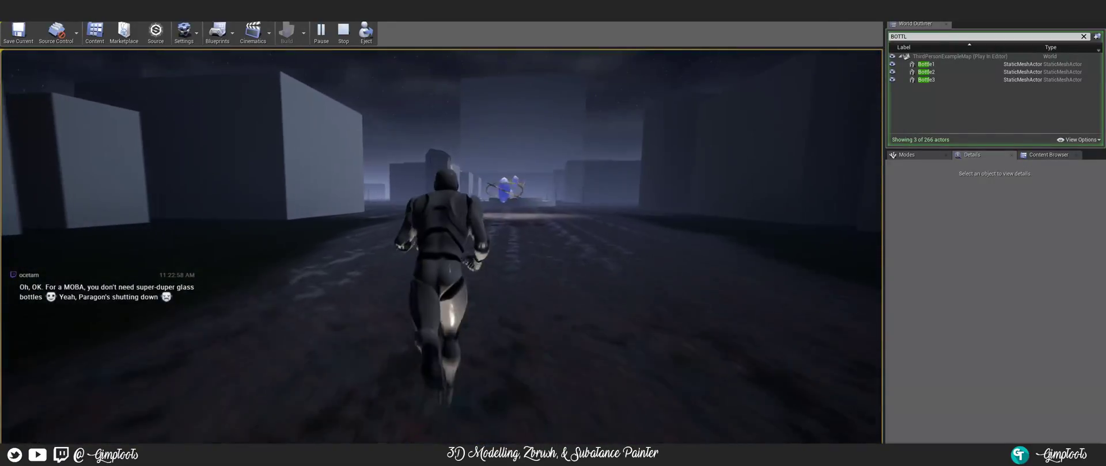
- Run and jump the character from the dark street over the round platform and past the brick building to the first crystal beyond
{"action": "key", "text": "w"}
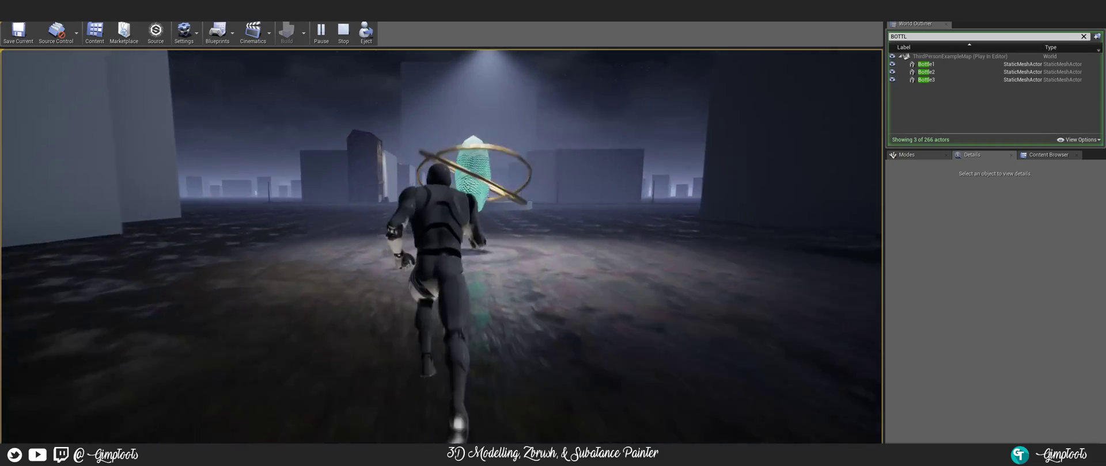
{"action": "key", "text": "space"}
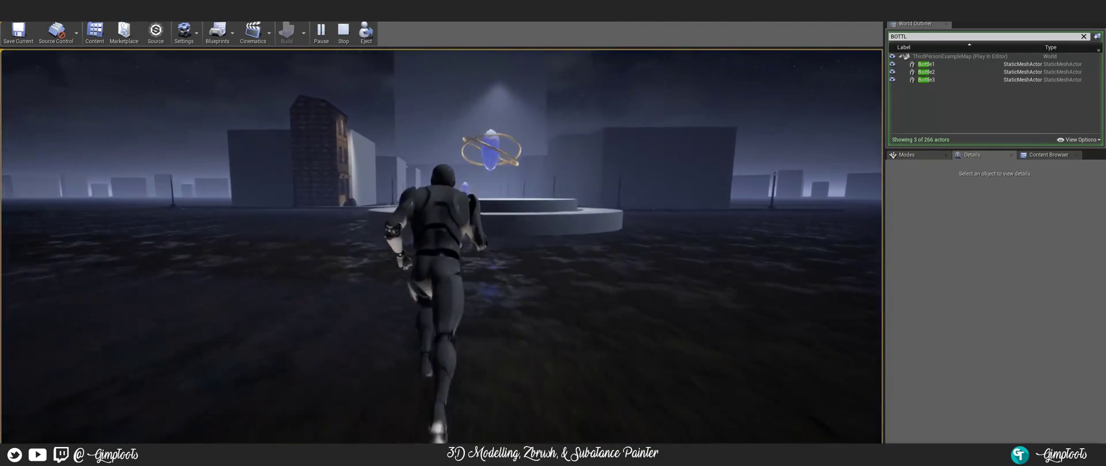
{"action": "key", "text": "space"}
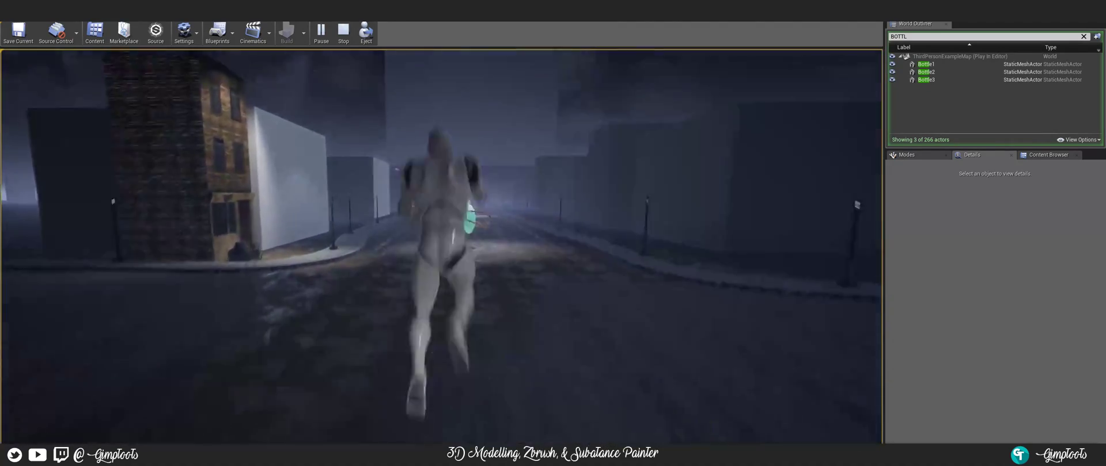
{"action": "key", "text": "w"}
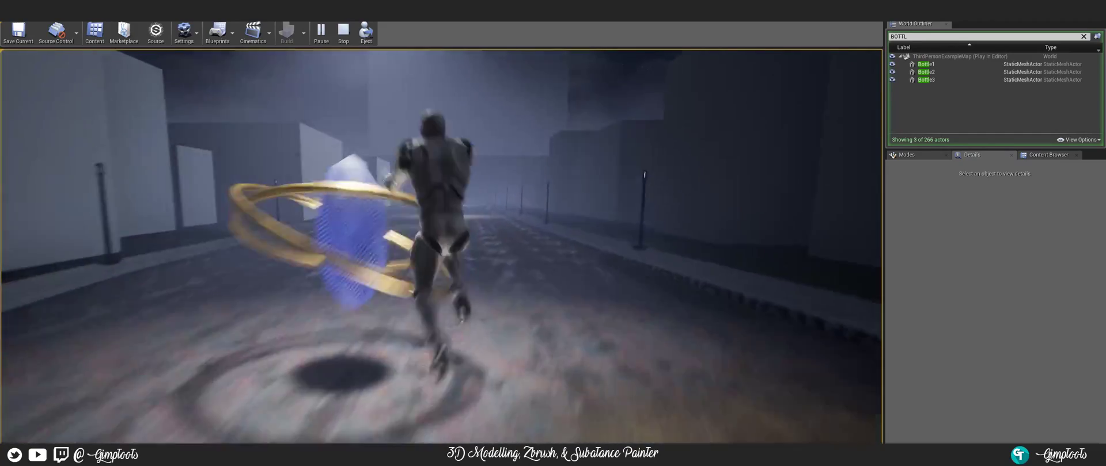
{"action": "key", "text": "space"}
- Run along the lamp-lit street and jump over the spotlit crystals as far as the street's end
{"action": "key", "text": "w"}
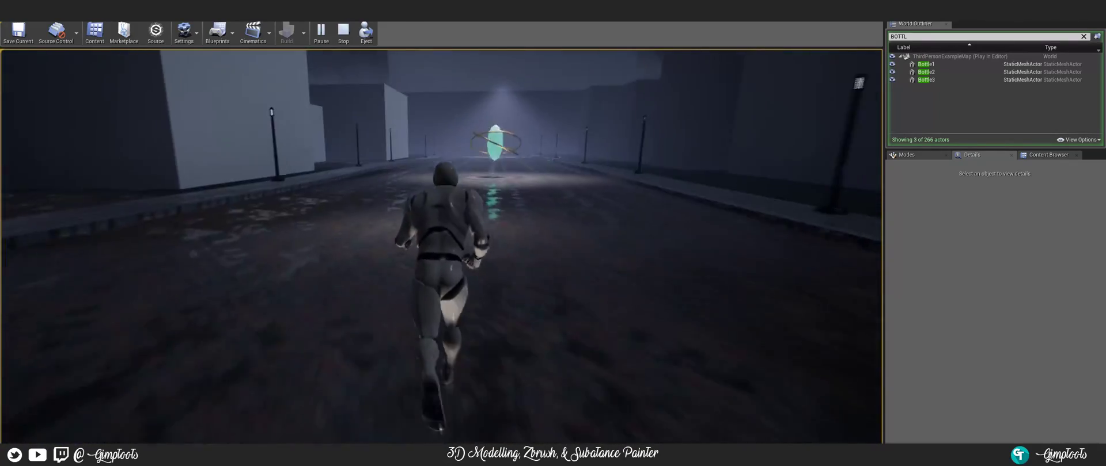
{"action": "key", "text": "w"}
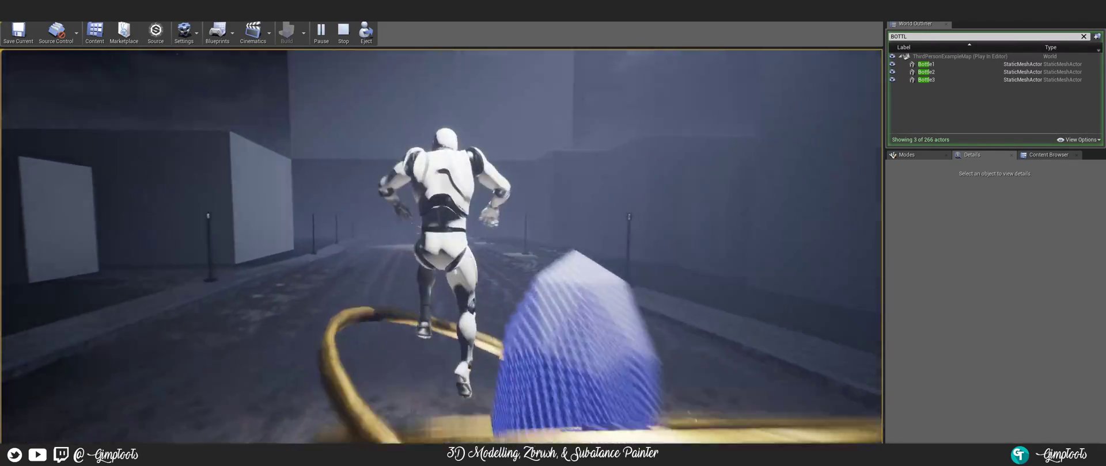
{"action": "key", "text": "w"}
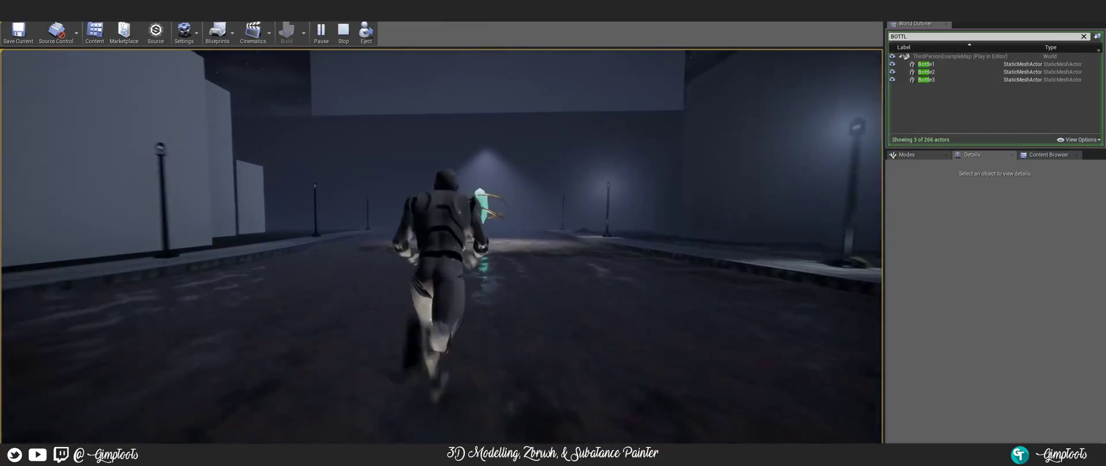
{"action": "key", "text": "w"}
{"action": "key", "text": "space"}
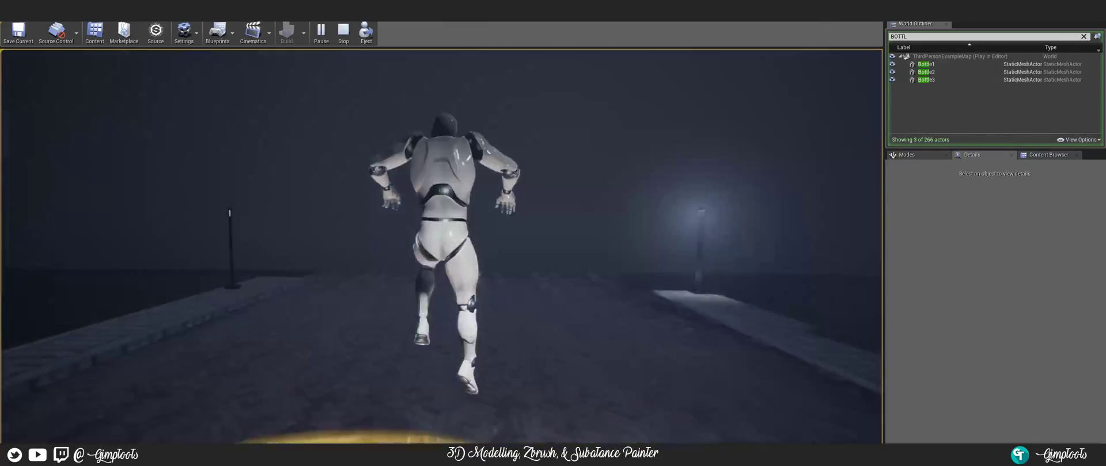
- Turn around and run back along the lamp-lit street to the barrels, crates and bottles outside the brick building
{"action": "key", "text": "w"}
{"action": "key", "text": "space"}
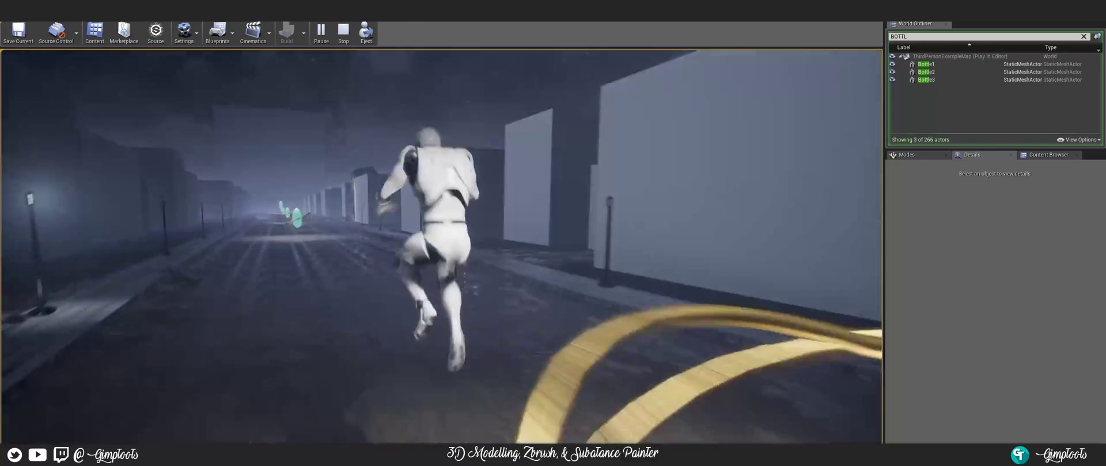
{"action": "key", "text": "w"}
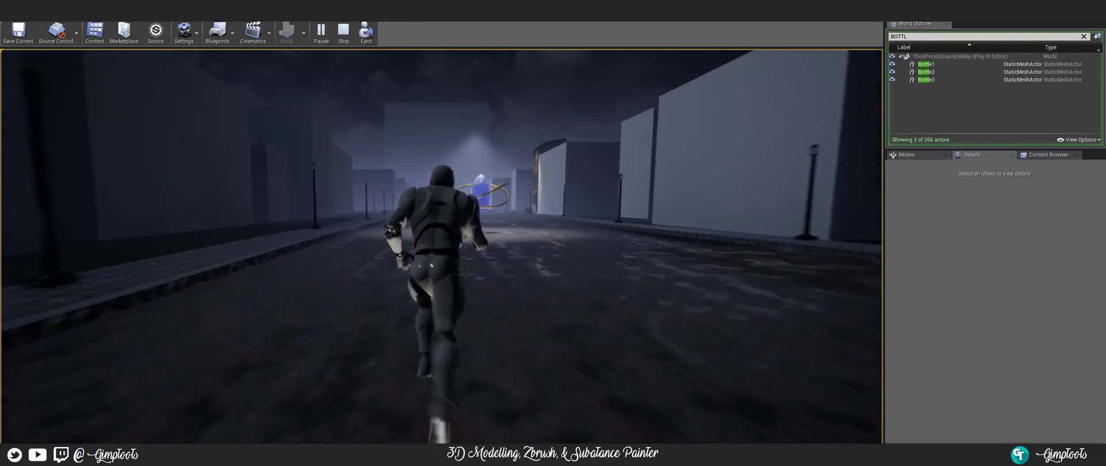
{"action": "key", "text": "w"}
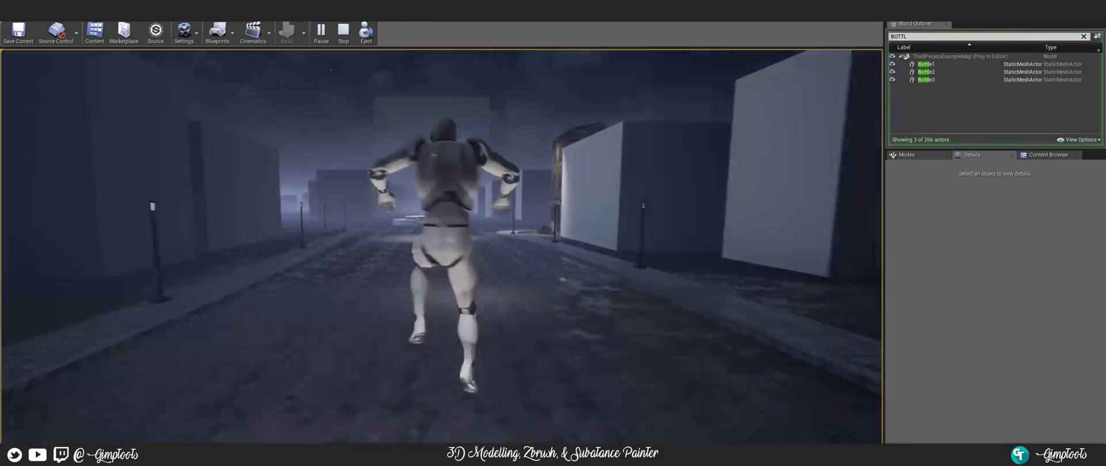
{"action": "key", "text": "w"}
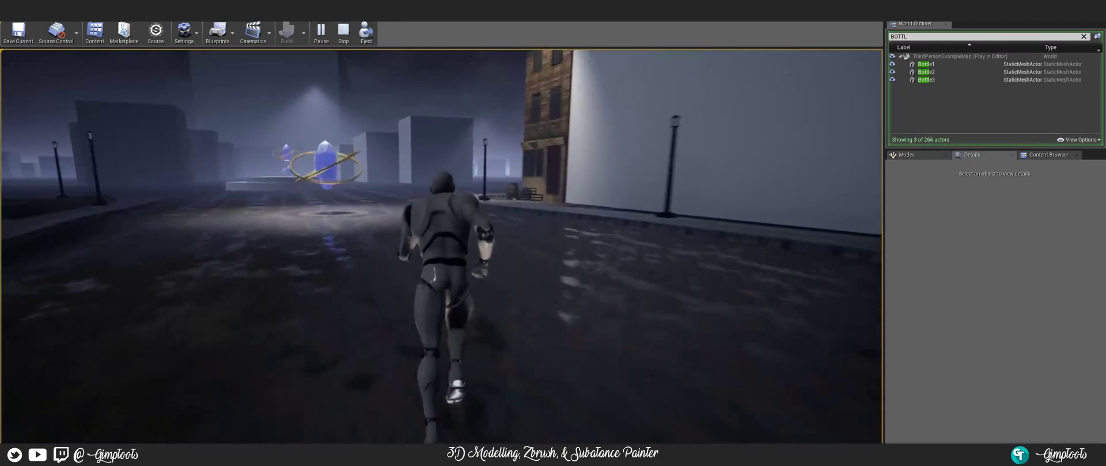
{"action": "key", "text": "w"}
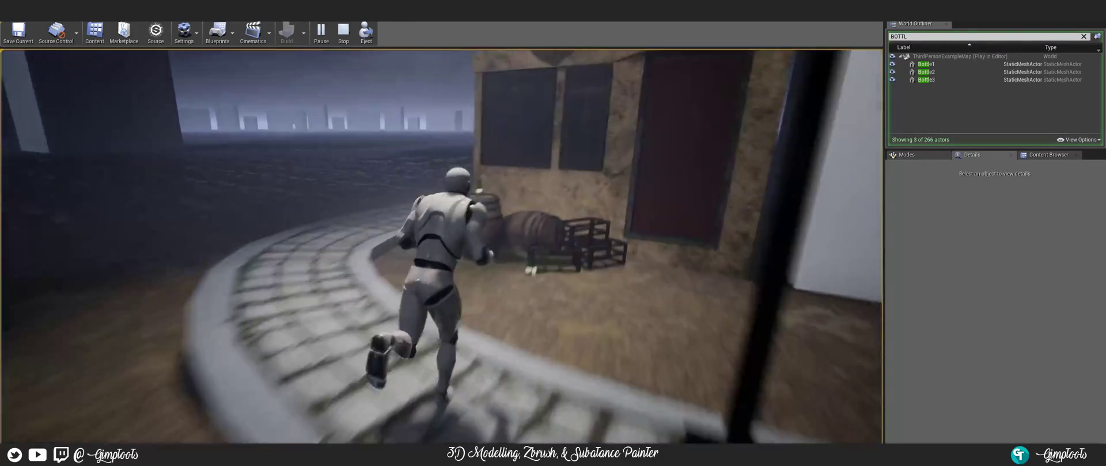
{"action": "key", "text": "w"}
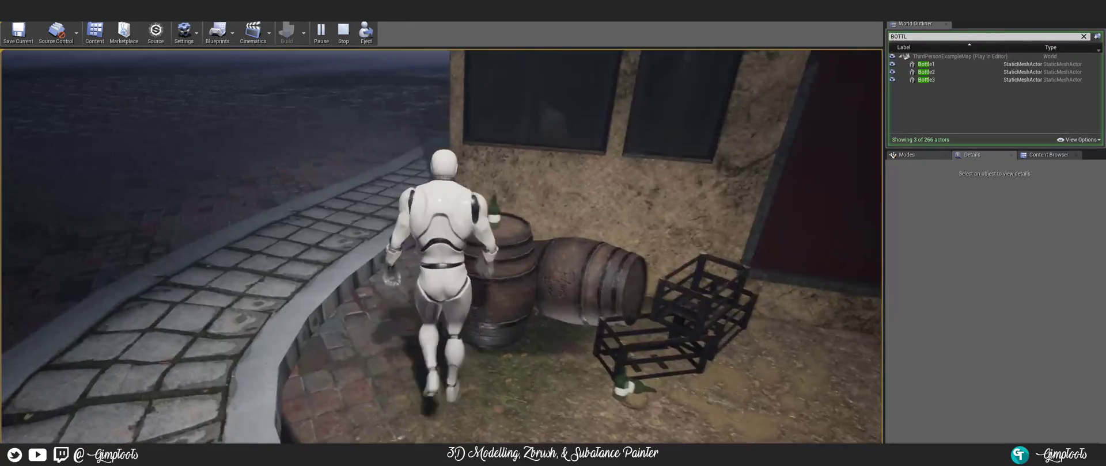
- Run from the props onto the round platform, jump past its floating crystal and enter the unlit street of block buildings
{"action": "key", "text": "w"}
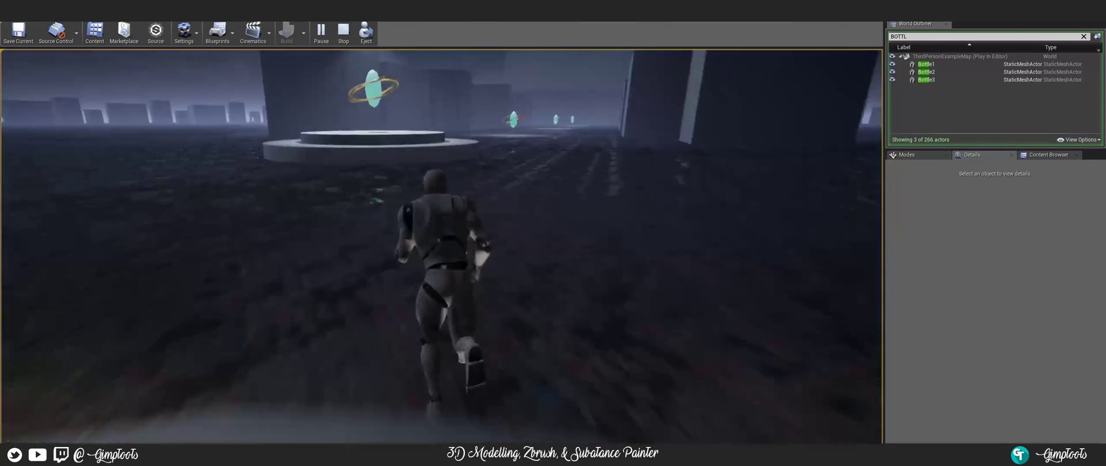
{"action": "key", "text": "w"}
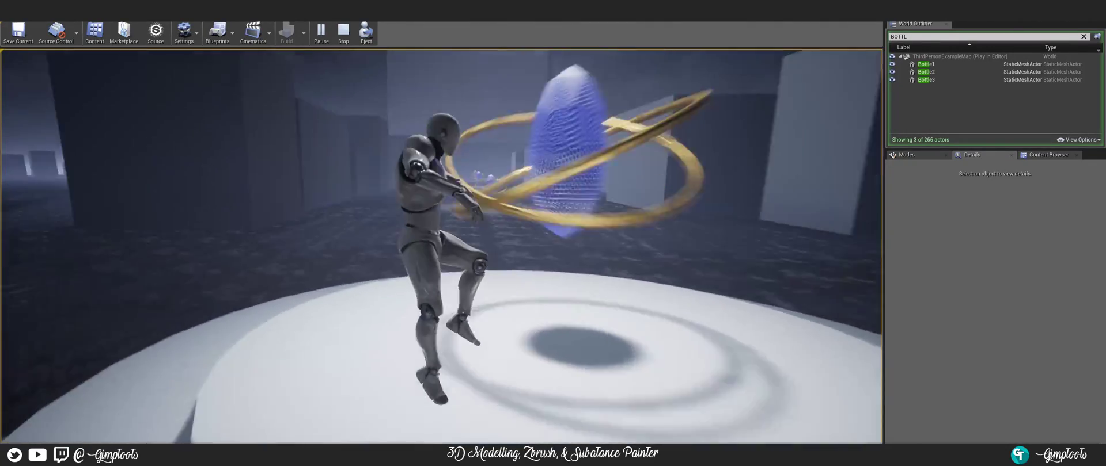
{"action": "key", "text": "w"}
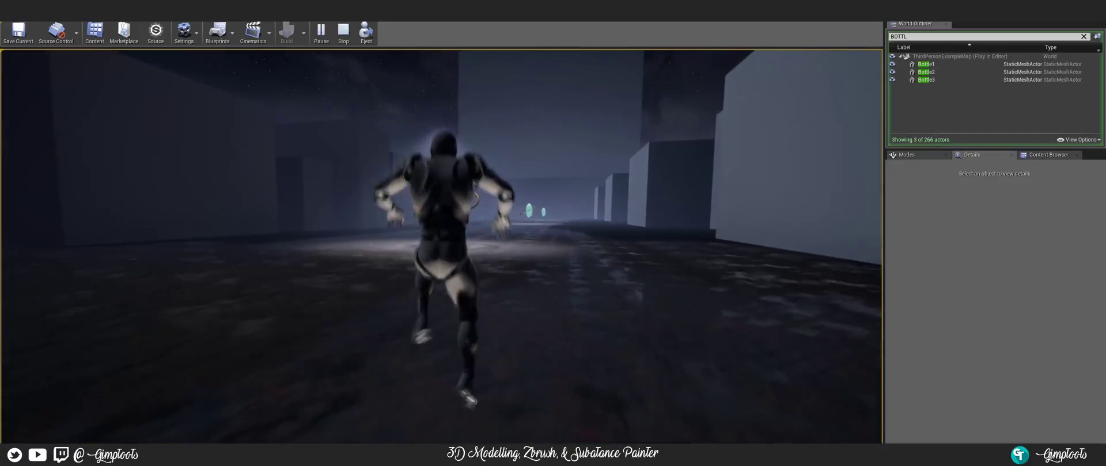
- Run and jump past the spotlit crystals to the far end of the unlit street of block buildings
{"action": "key", "text": "w"}
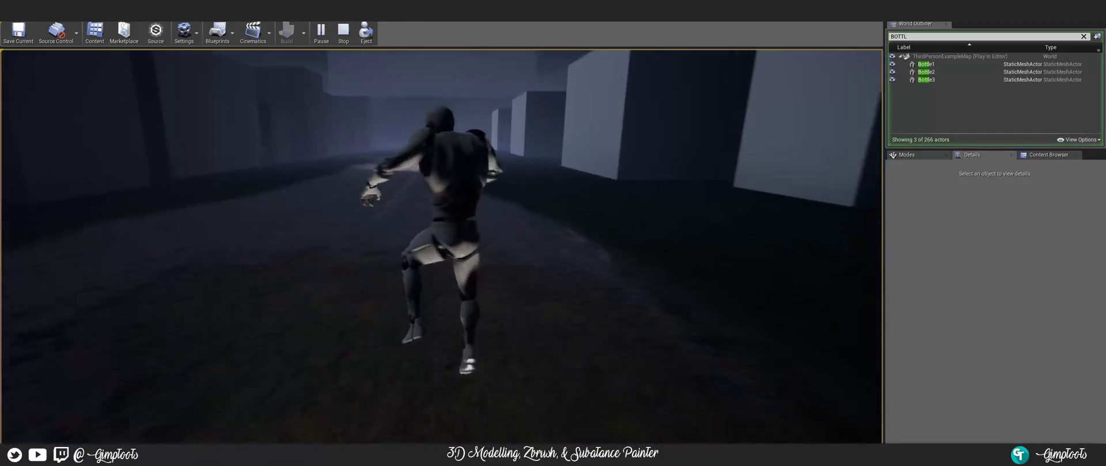
{"action": "key", "text": "w"}
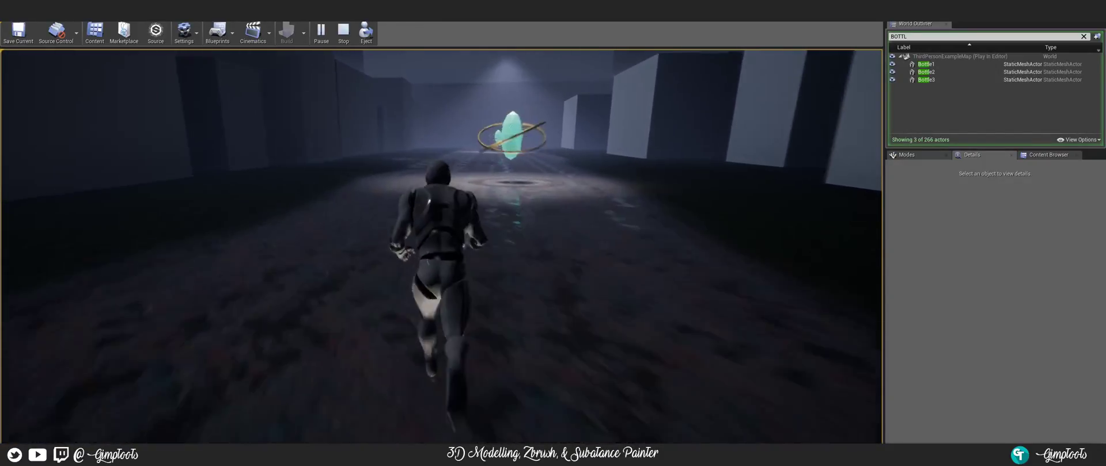
{"action": "key", "text": "w"}
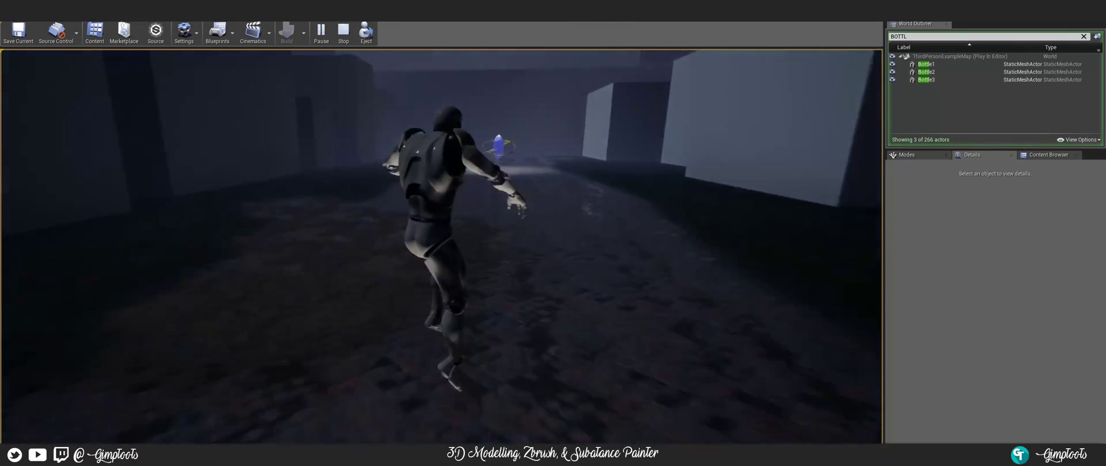
{"action": "key", "text": "w"}
{"action": "key", "text": "w"}
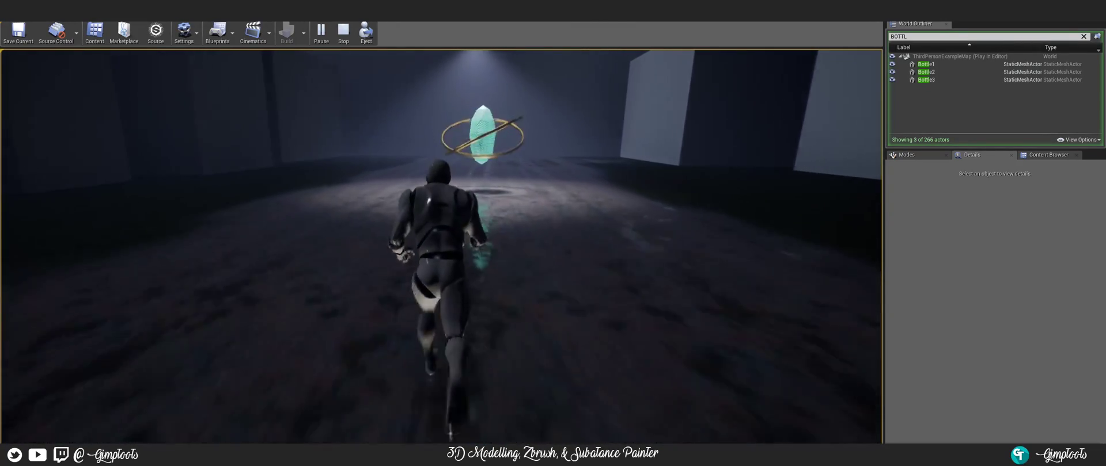
{"action": "key", "text": "w"}
{"action": "key", "text": "space"}
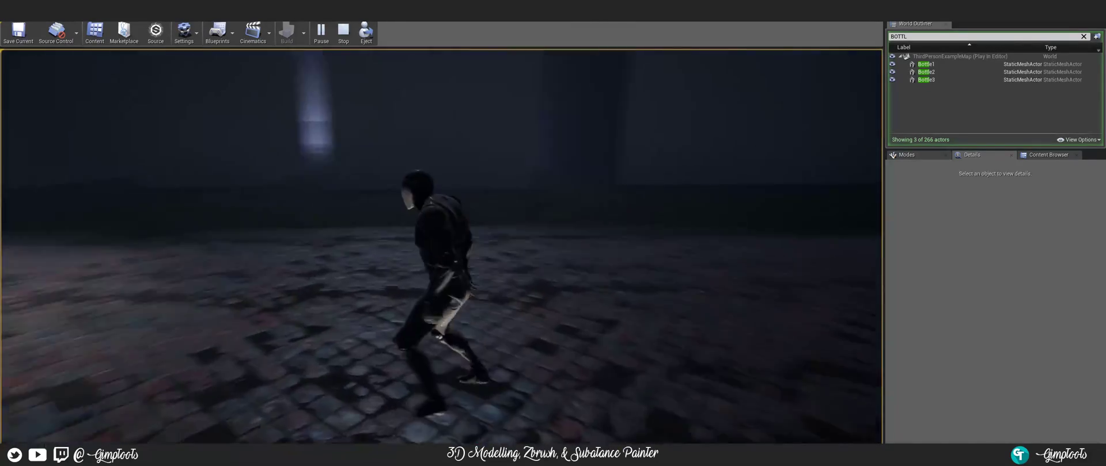
- Turn the character around and run back up the unlit street past the crystals towards the round platform
{"action": "key", "text": "w"}
{"action": "key", "text": "space"}
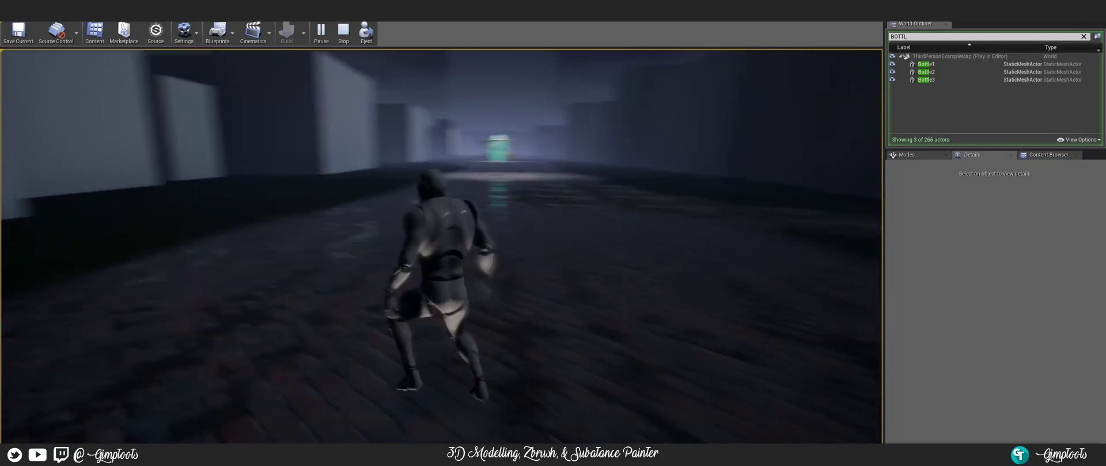
{"action": "key", "text": "w"}
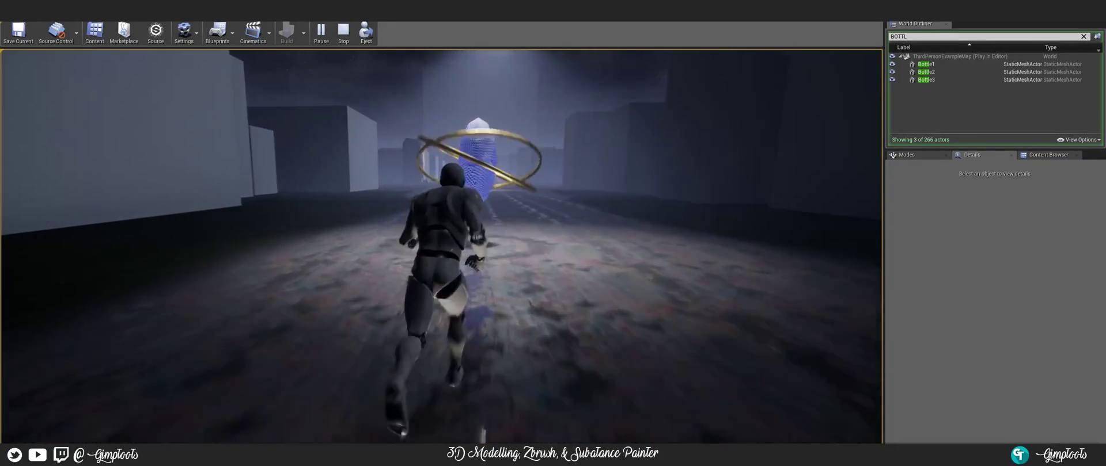
{"action": "key", "text": "w"}
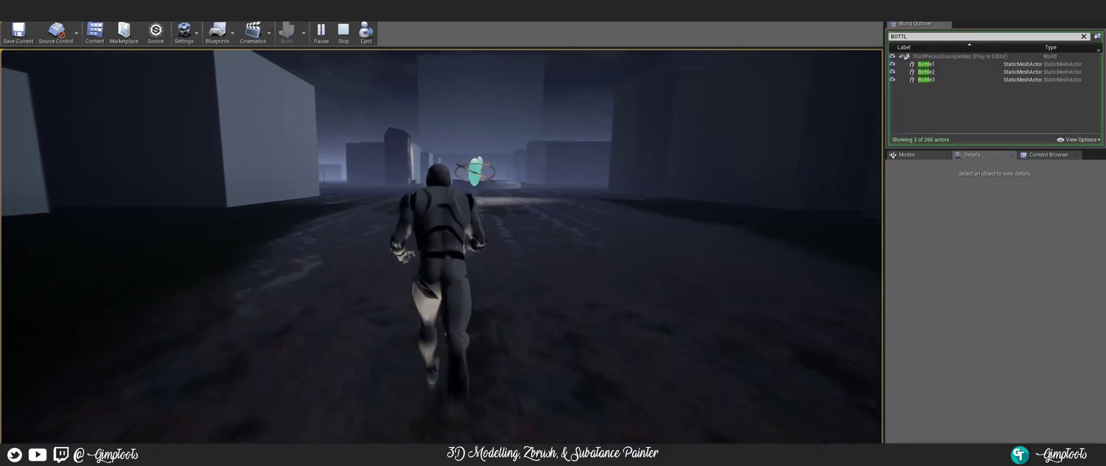
{"action": "key", "text": "w"}
{"action": "key", "text": "w"}
{"action": "key", "text": "space"}
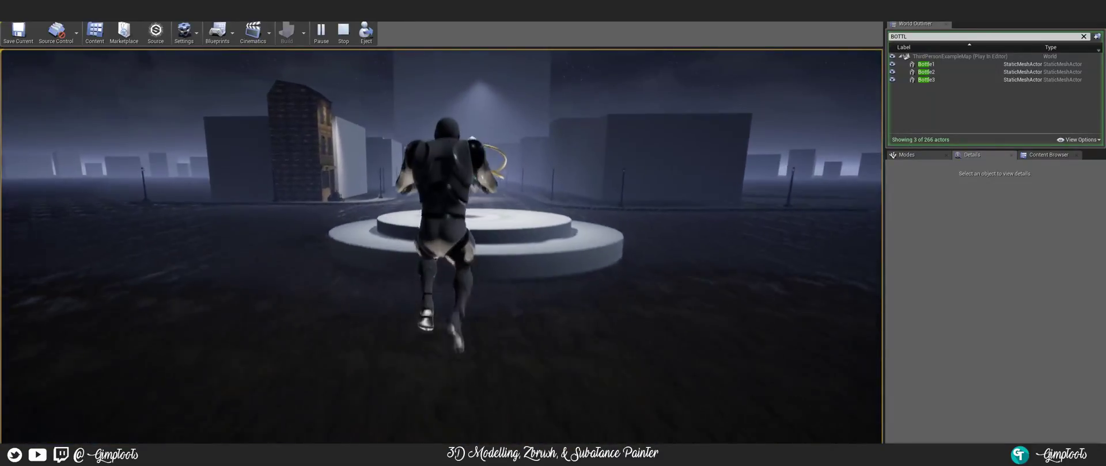
- Cross the round platform beneath its crystal and run past the brick building beside the curved pavement
{"action": "key", "text": "w"}
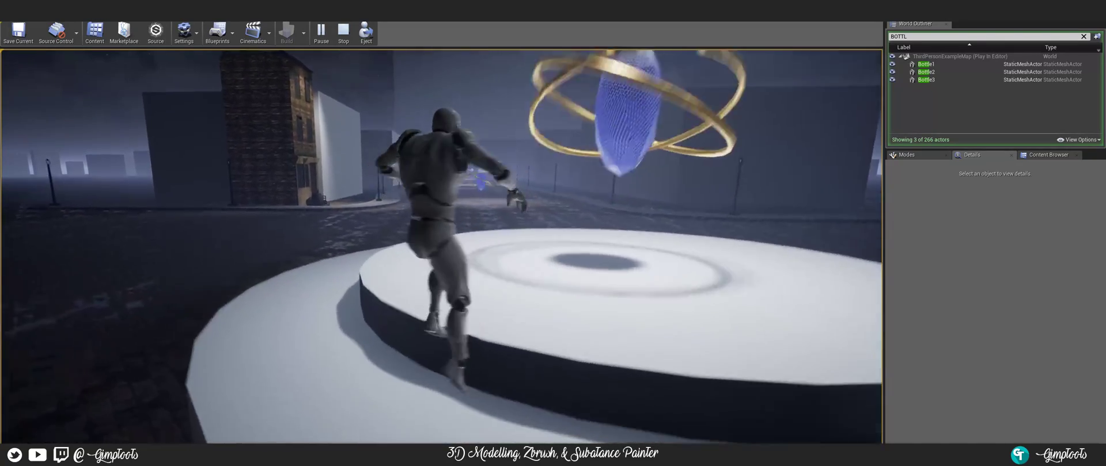
{"action": "key", "text": "space"}
{"action": "key", "text": "w"}
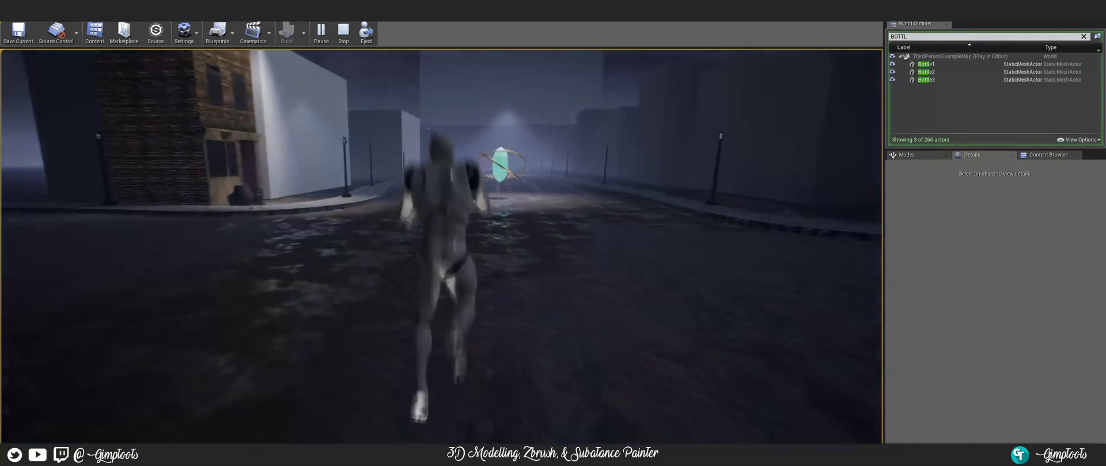
{"action": "key", "text": "w"}
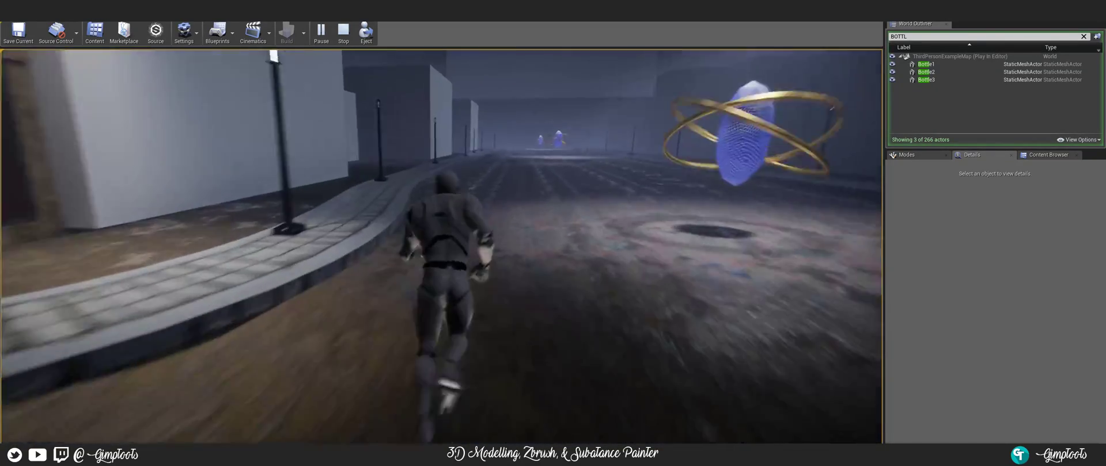
- Follow the lamp-lit street past its block buildings and jump over the crystal at its far end
{"action": "key", "text": "w"}
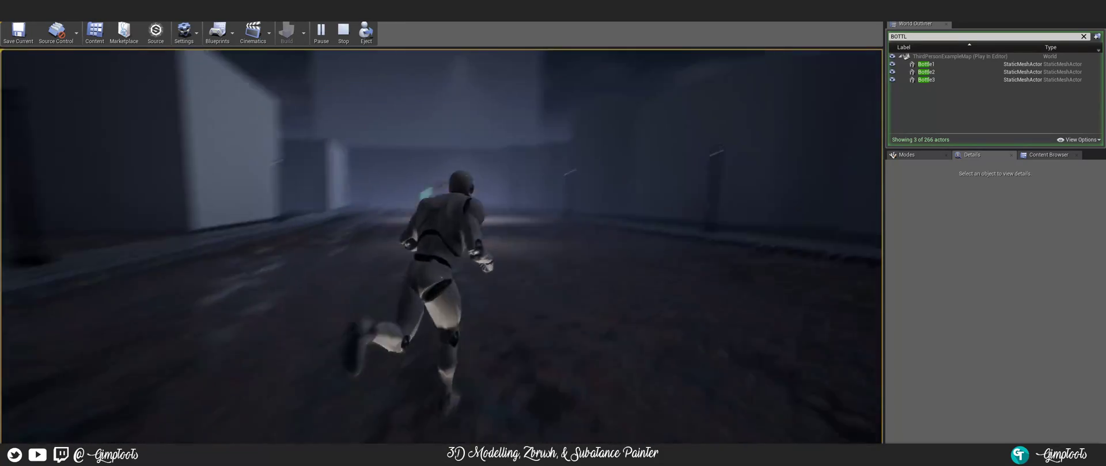
{"action": "key", "text": "w"}
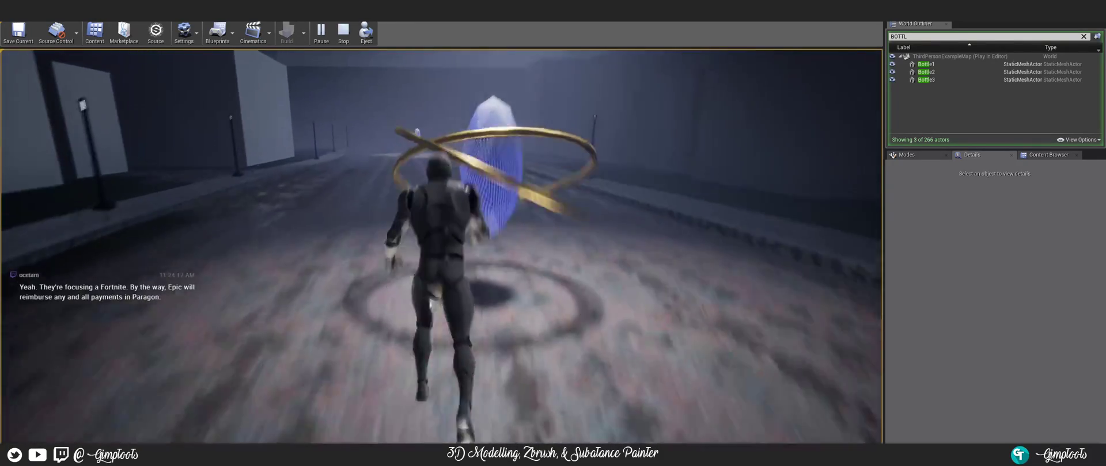
{"action": "key", "text": "w"}
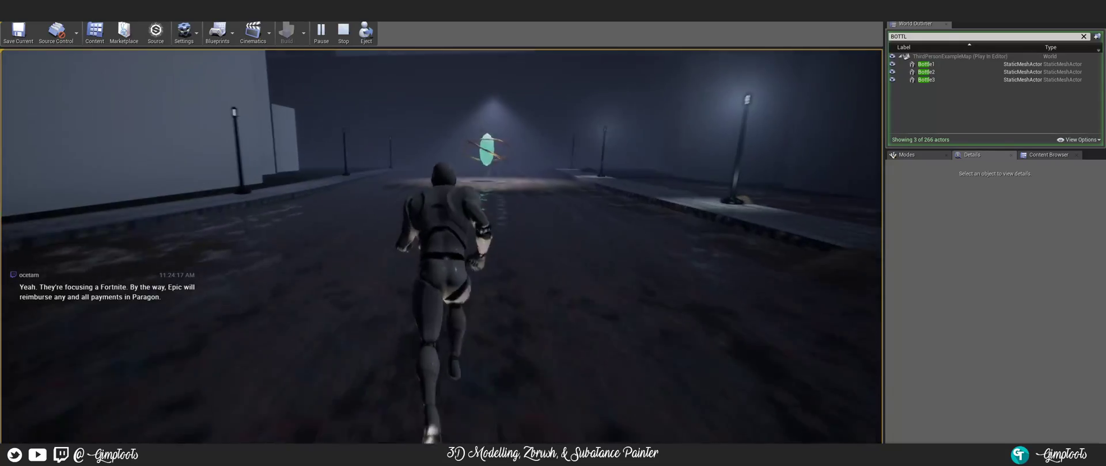
{"action": "key", "text": "space"}
{"action": "key", "text": "w"}
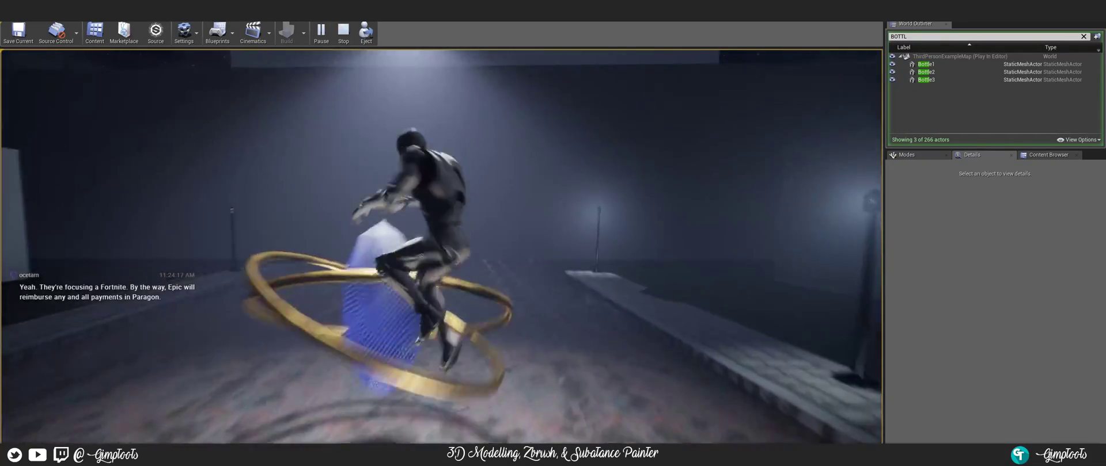
- Turn around at the street's far end and run back along the lamp-lit street, jumping over the crystals towards the round platform
{"action": "key", "text": "w"}
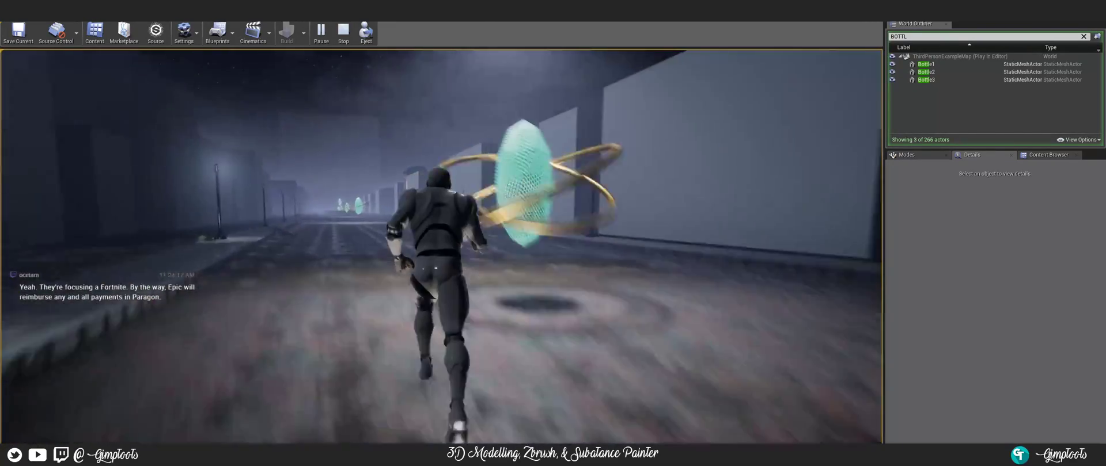
{"action": "key", "text": "space"}
{"action": "key", "text": "w"}
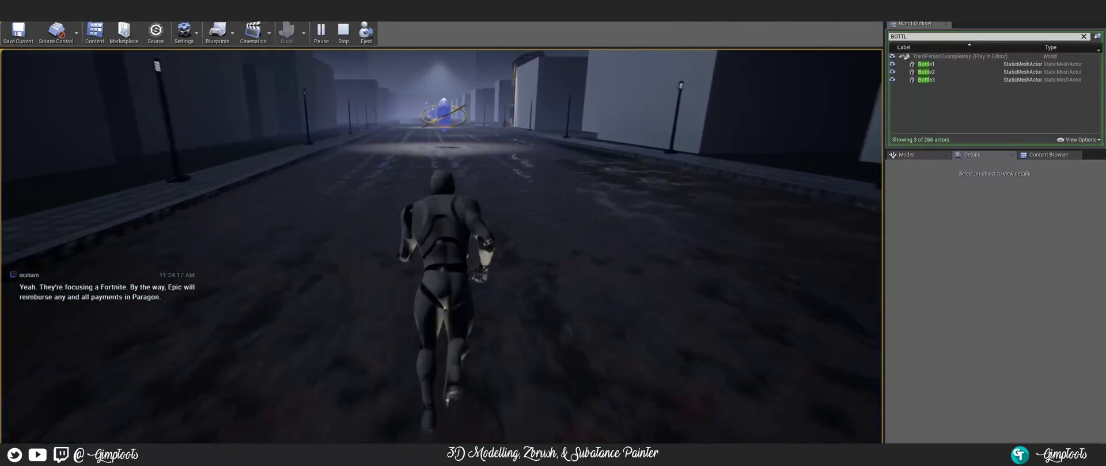
{"action": "key", "text": "space"}
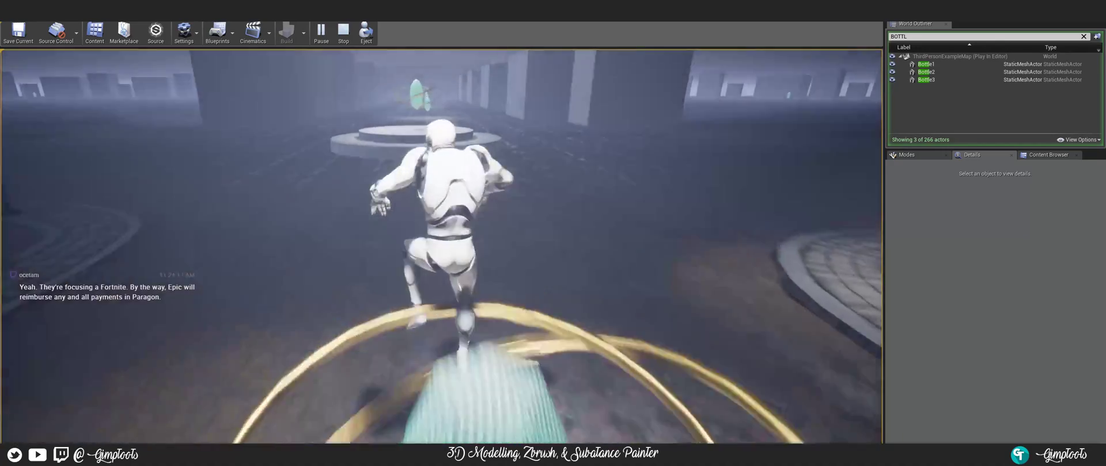
- Run past the platform down the unlit street of block buildings, turn around and return to the round platform
{"action": "key", "text": "space"}
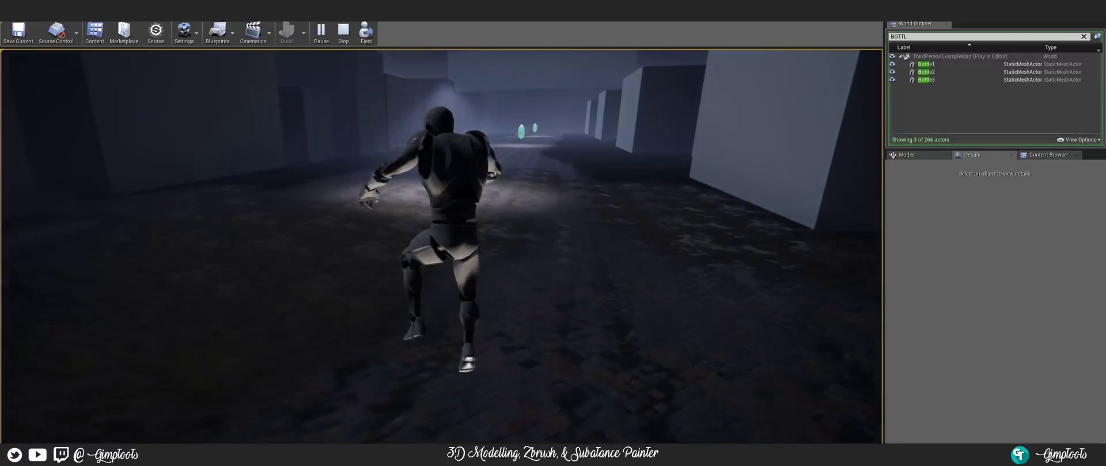
{"action": "key", "text": "space"}
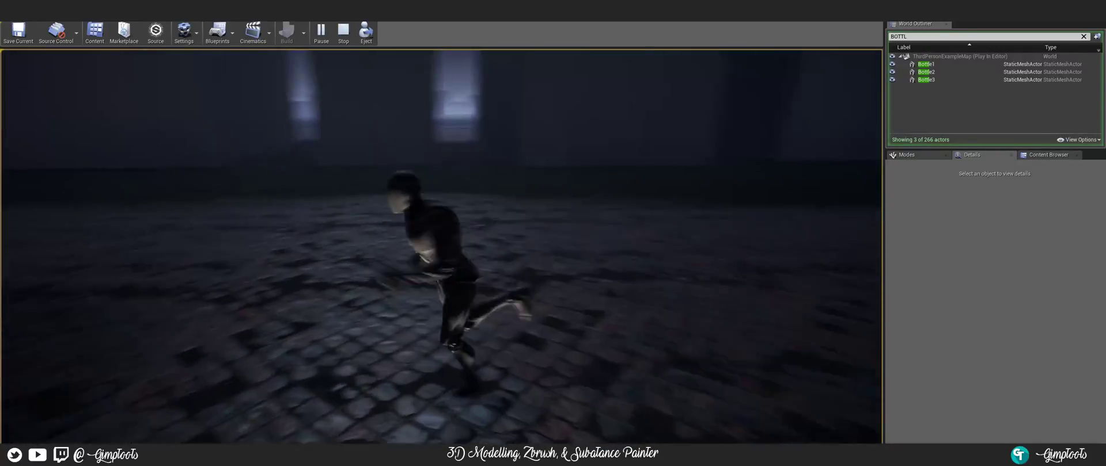
{"action": "key", "text": "space"}
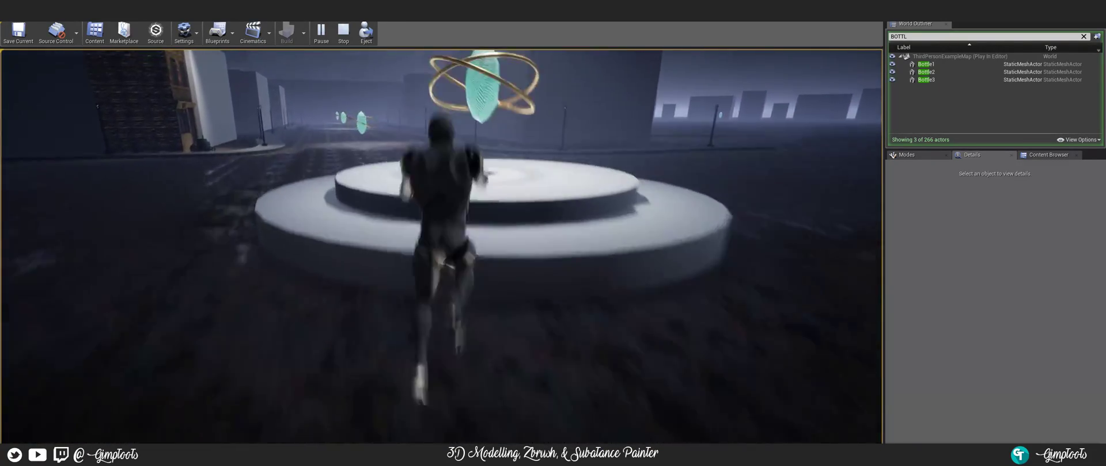
- Cross the platform and inspect the barrels, crate and bottles outside the brick building from the curved pavement
{"action": "key", "text": "space"}
{"action": "key", "text": "space"}
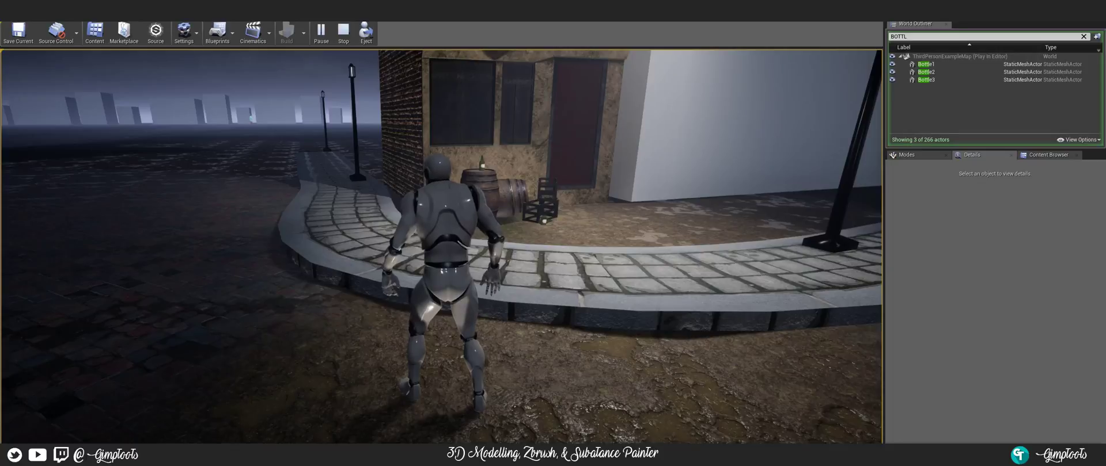
{"action": "key", "text": "w"}
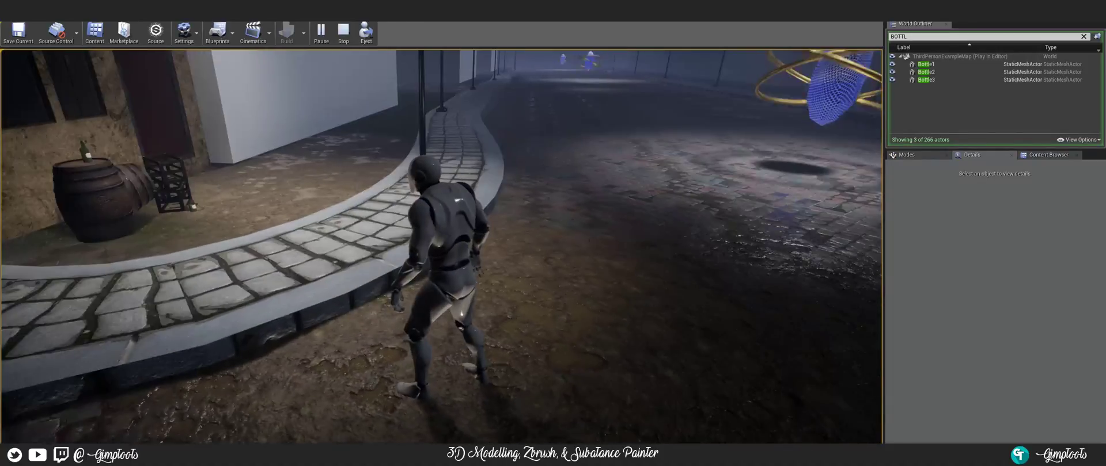
- Run from the curved pavement down the lamp-lit street, past the spotlit crystals to its far end
{"action": "key", "text": "w"}
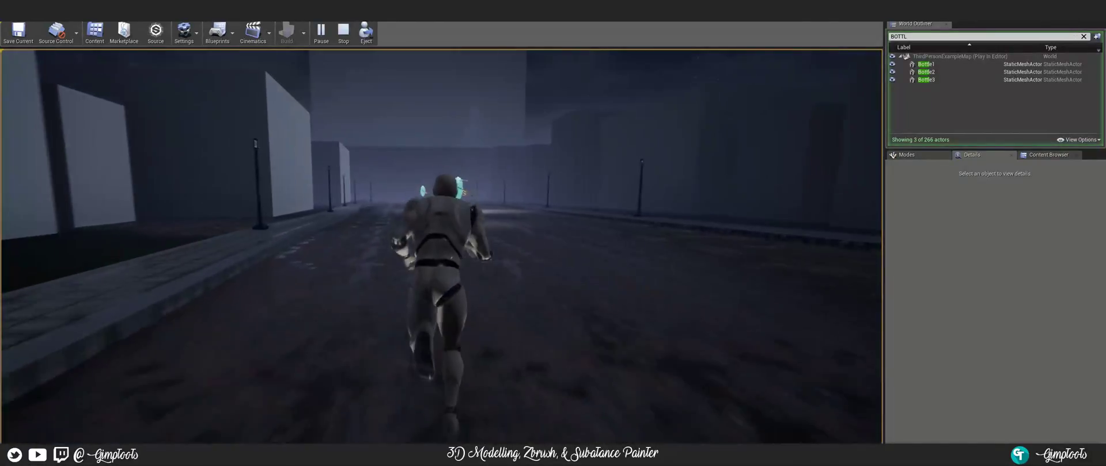
{"action": "key", "text": "space"}
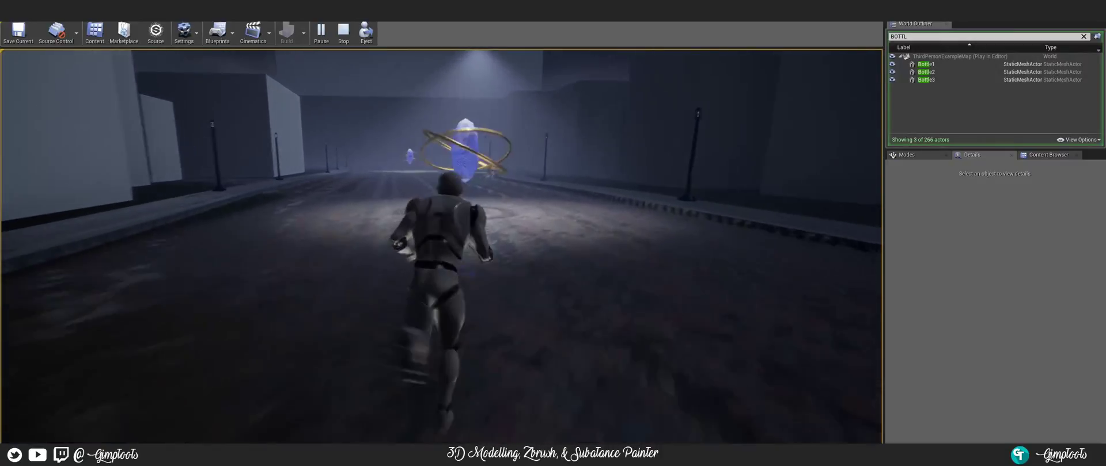
{"action": "key", "text": "space"}
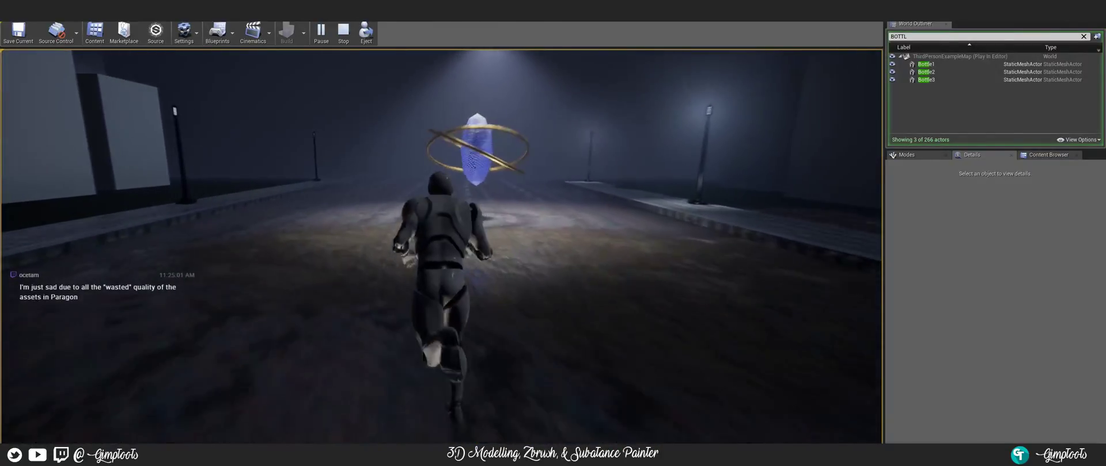
{"action": "key", "text": "space"}
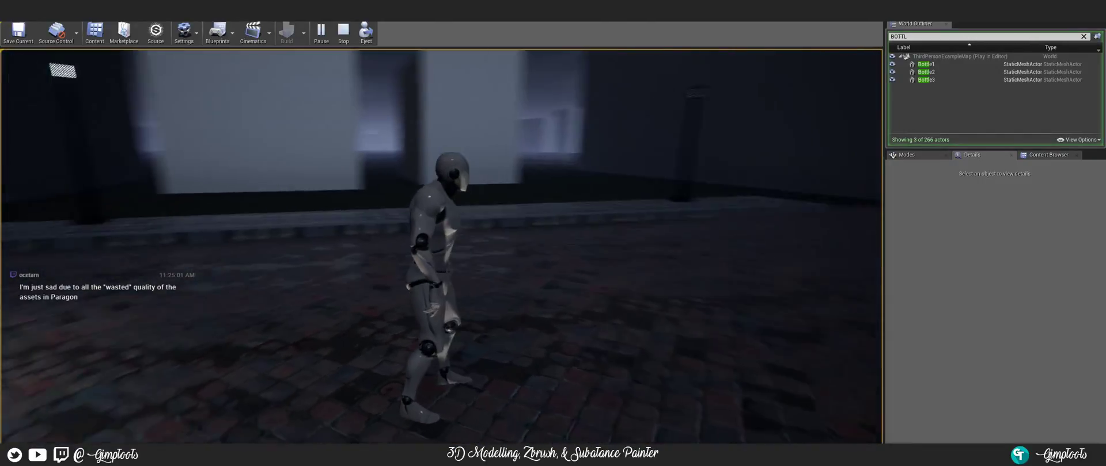
- Run back along the pavement beside the street lamps to the open square with the round platform
{"action": "key", "text": "w"}
{"action": "key", "text": "space"}
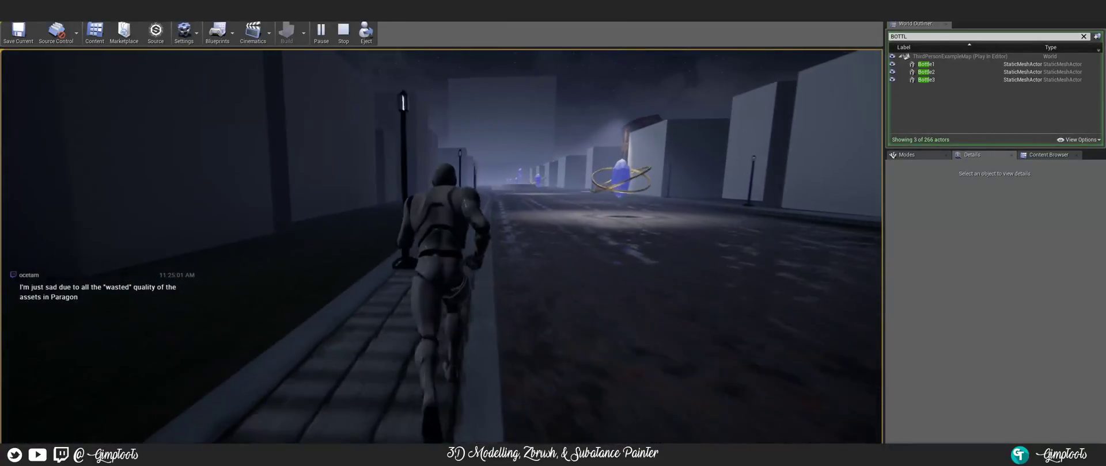
{"action": "key", "text": "space"}
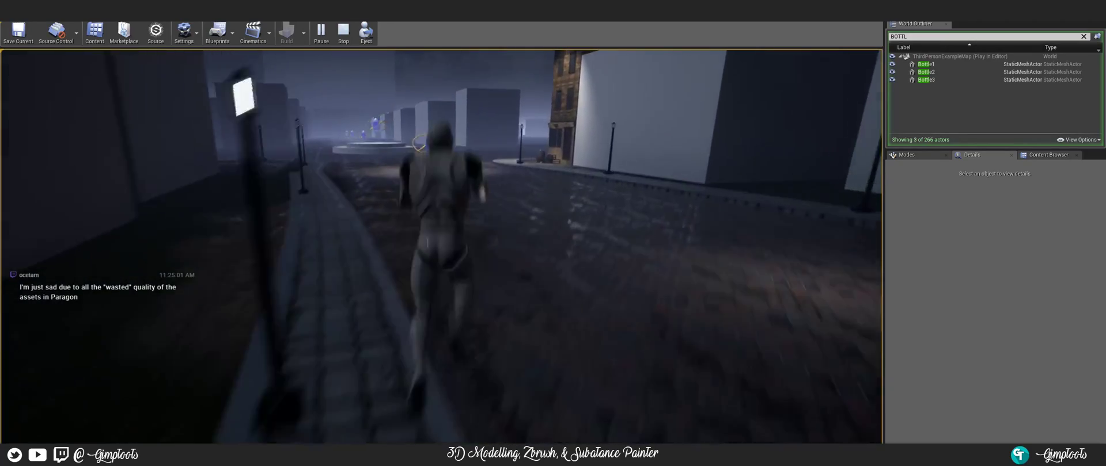
{"action": "key", "text": "space"}
{"action": "key", "text": "w"}
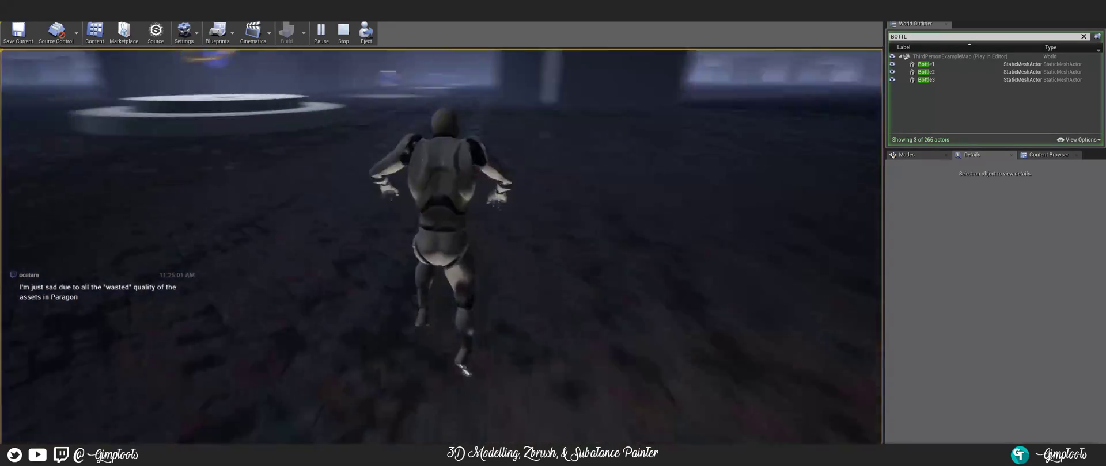
- Jump across the round platform past its crystal and run down the unlit street to its last crystals
{"action": "key", "text": "w"}
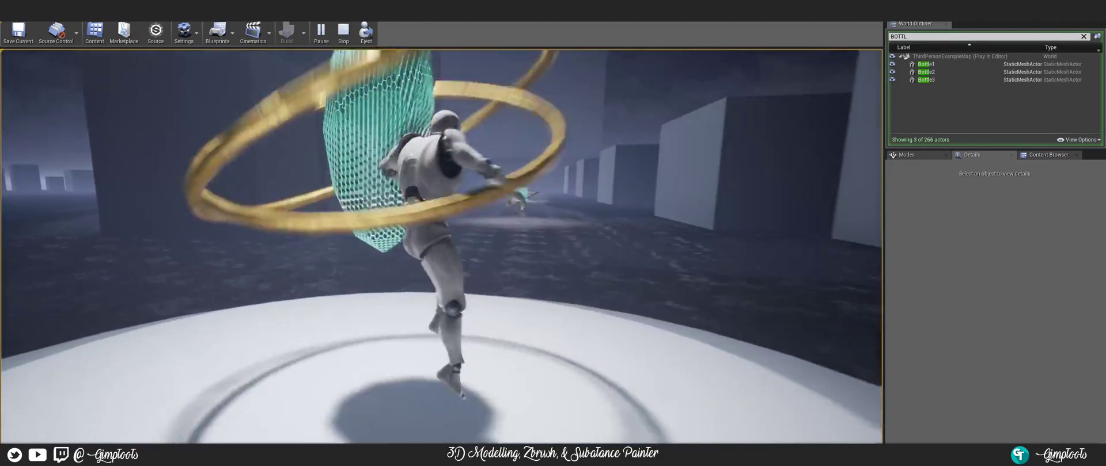
{"action": "key", "text": "w"}
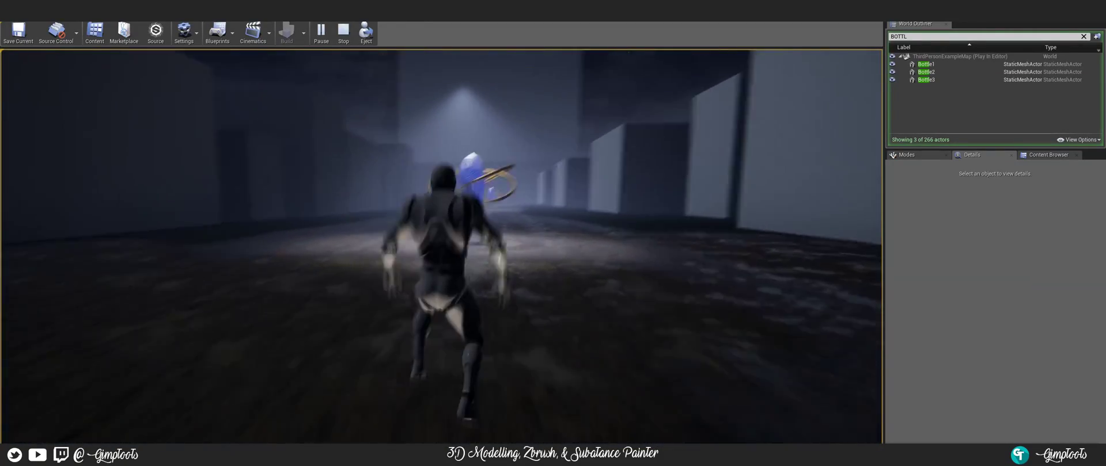
{"action": "key", "text": "w"}
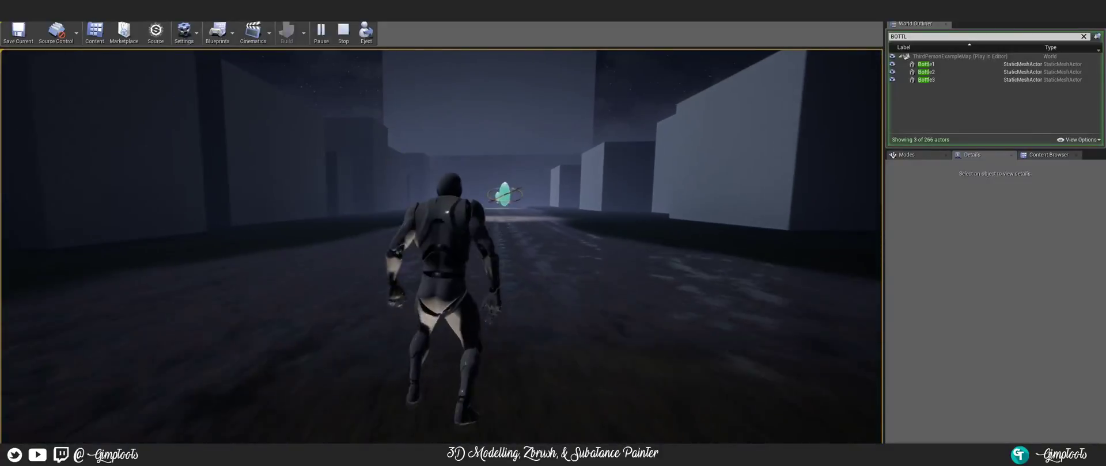
{"action": "key", "text": "w"}
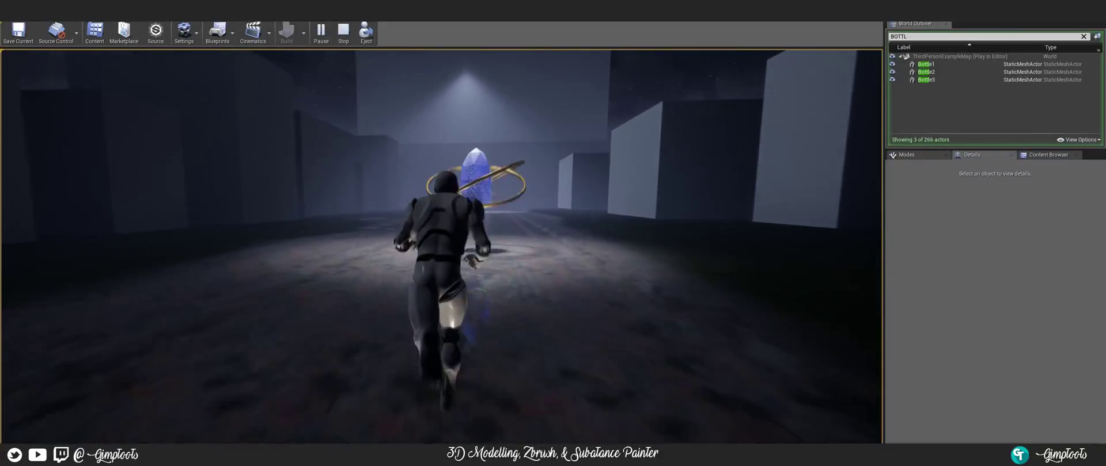
{"action": "key", "text": "w"}
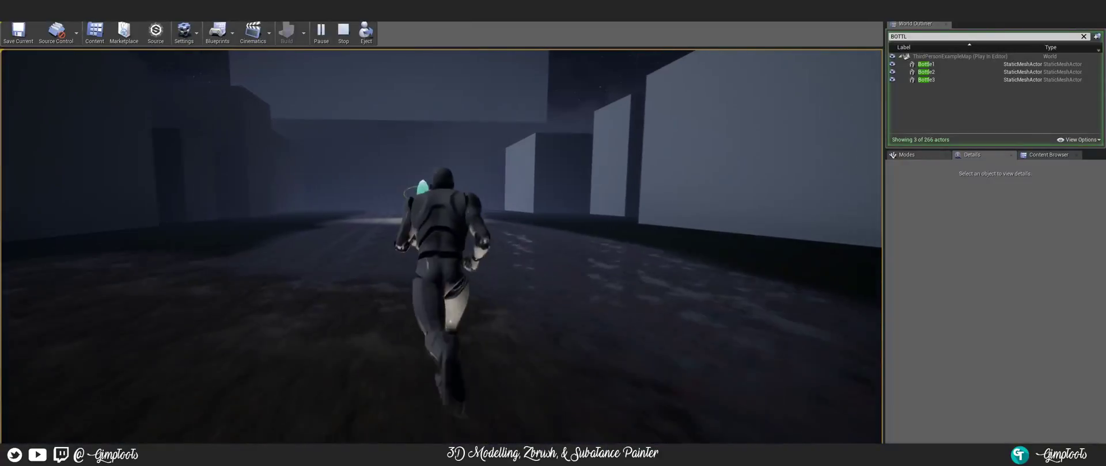
{"action": "key", "text": "w"}
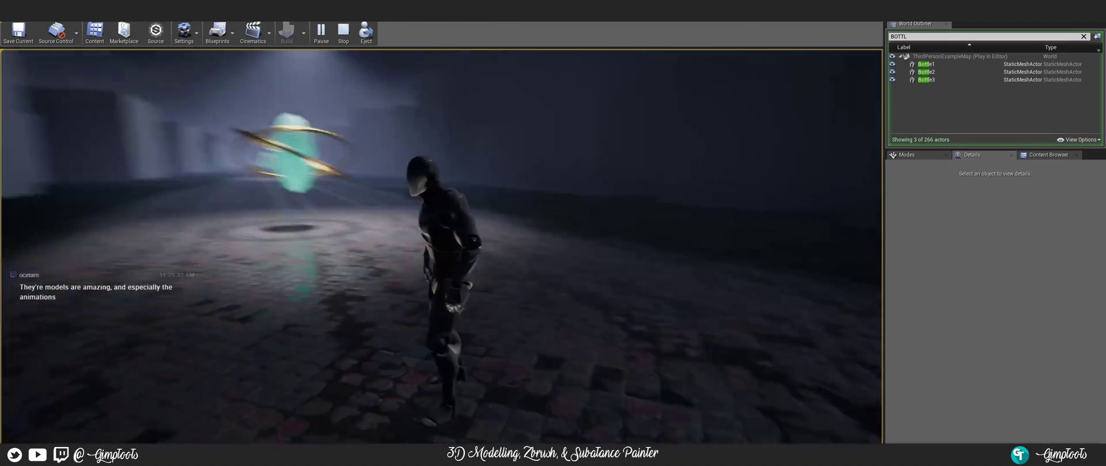
- Turn around and follow the unlit street back past its crystals until the round platform and brick building are ahead
{"action": "key", "text": "w"}
{"action": "key", "text": "w"}
{"action": "key", "text": "space"}
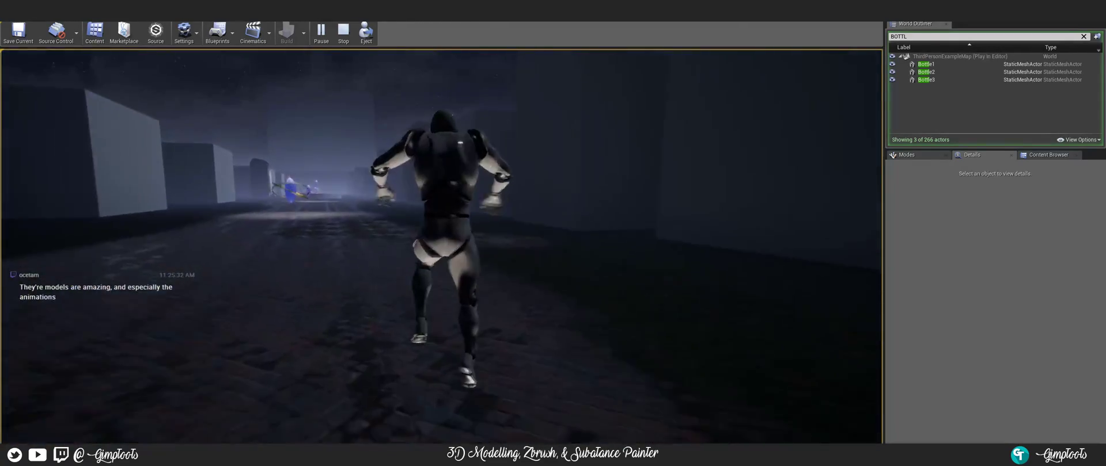
{"action": "key", "text": "w"}
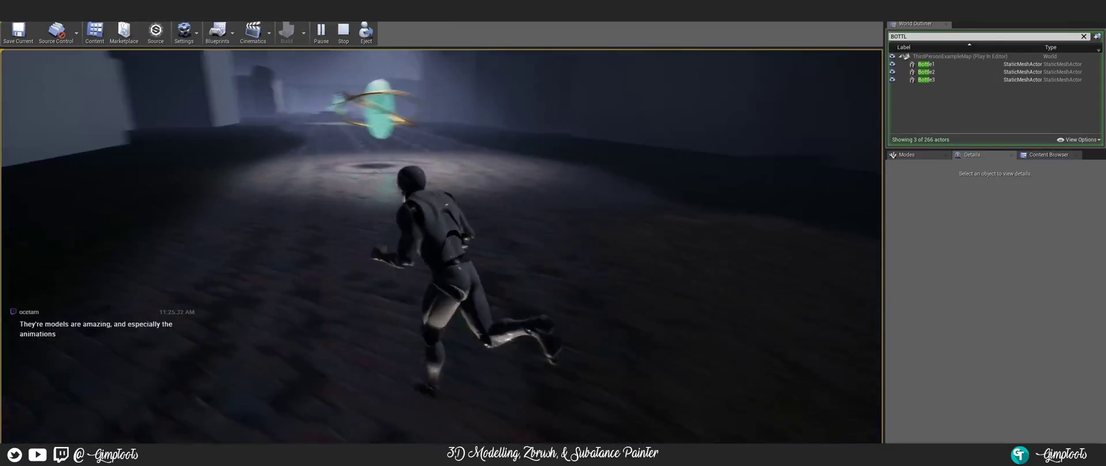
{"action": "key", "text": "w"}
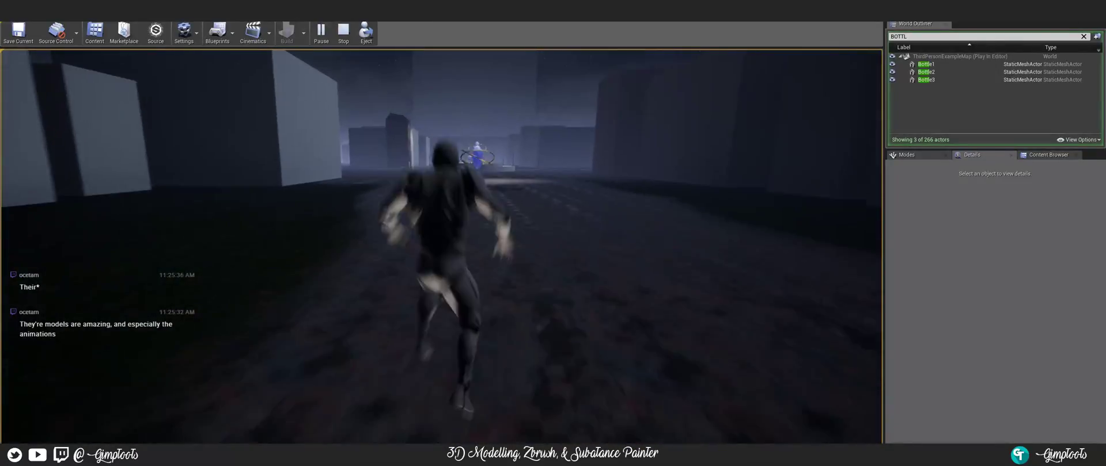
{"action": "key", "text": "w"}
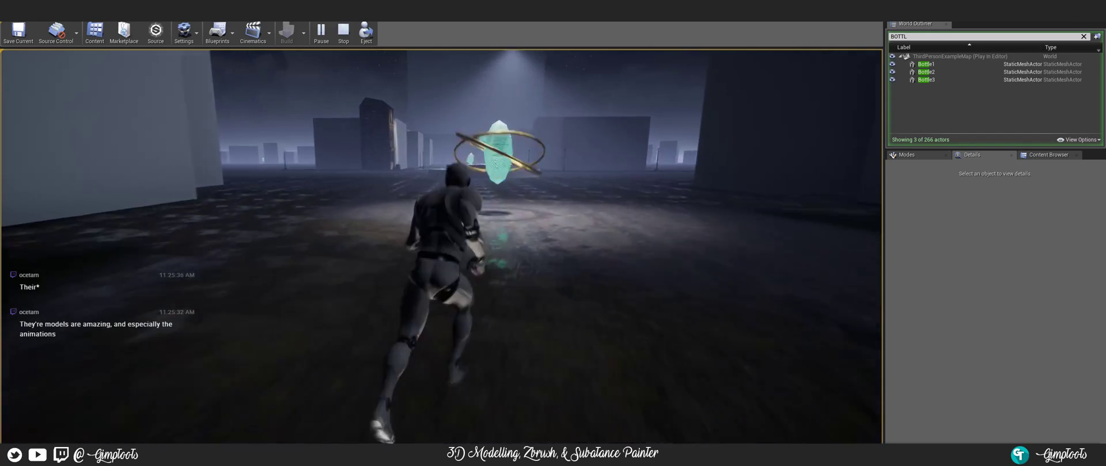
{"action": "key", "text": "w"}
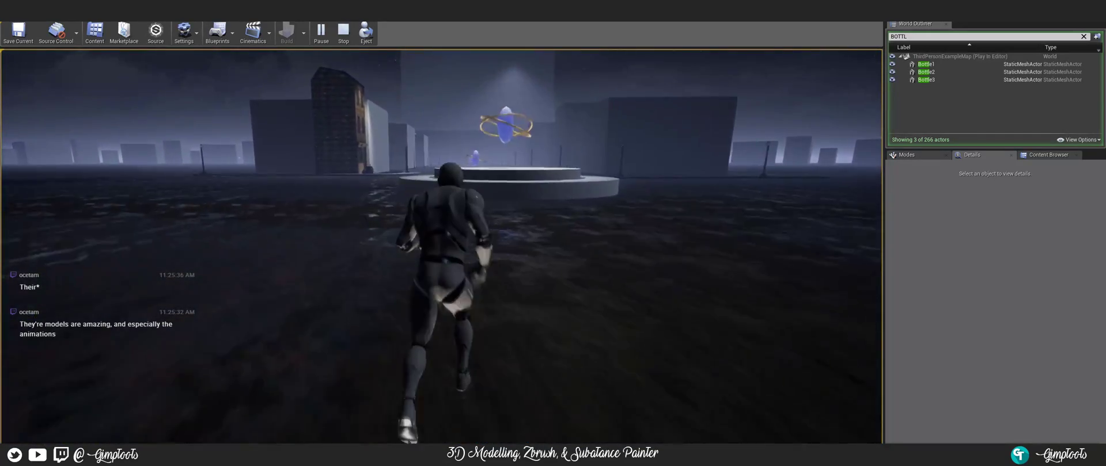
- Cross the round platform, run down the lamp-lit street past the brick building and jump over the far crystal
{"action": "key", "text": "w"}
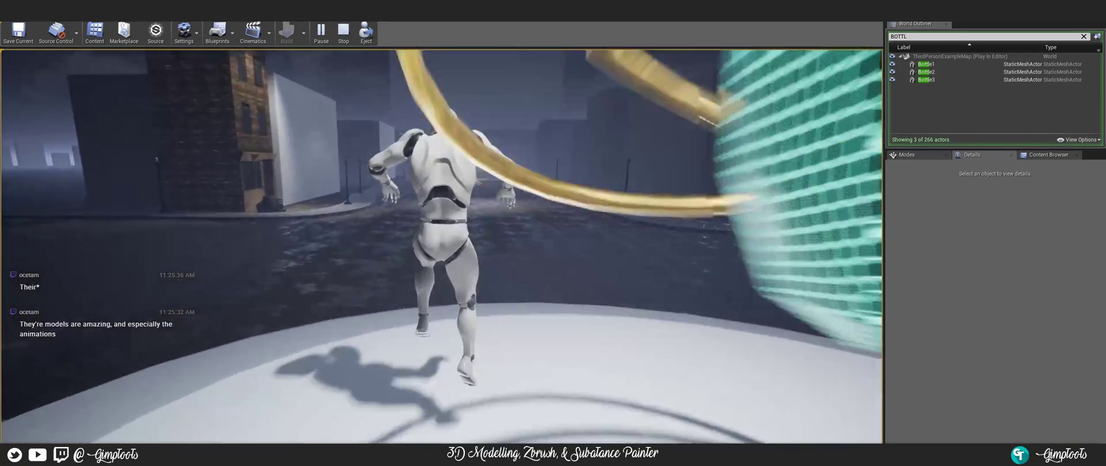
{"action": "key", "text": "w"}
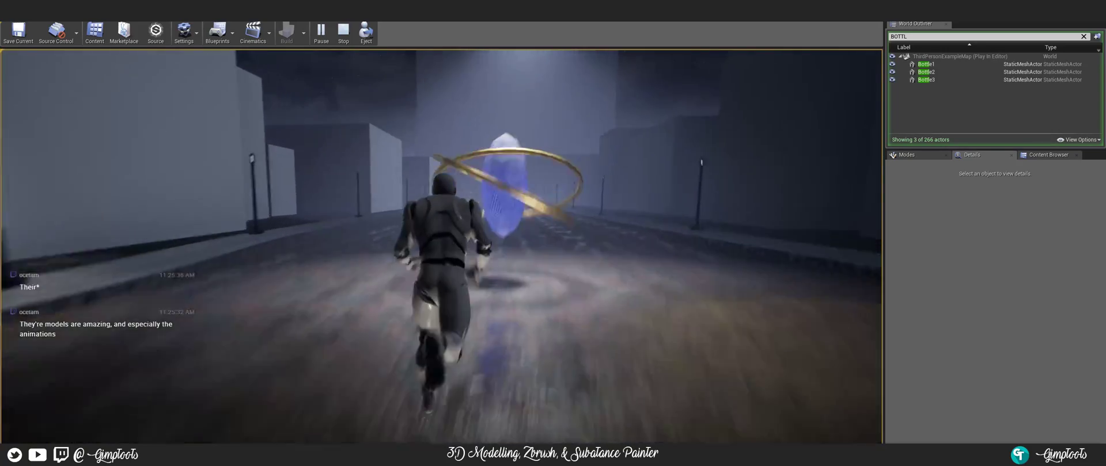
{"action": "key", "text": "w"}
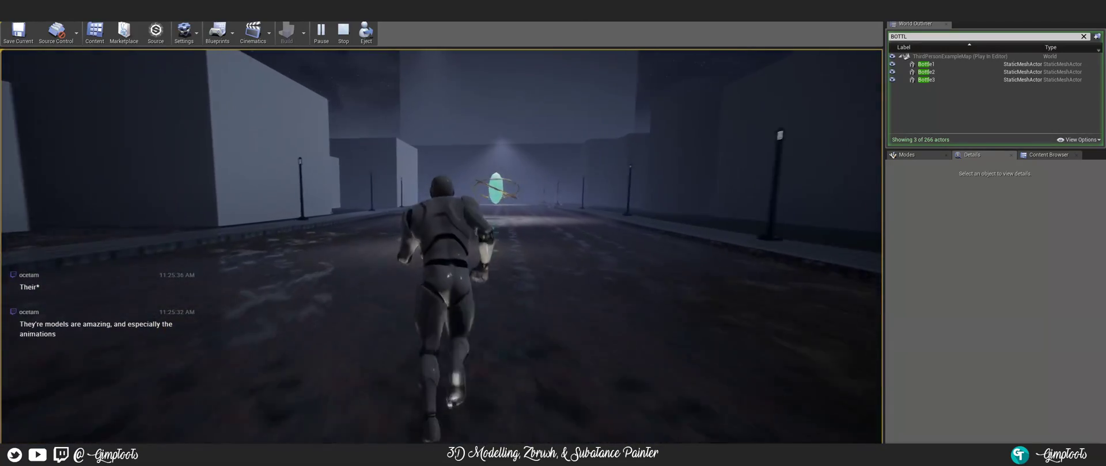
{"action": "key", "text": "w"}
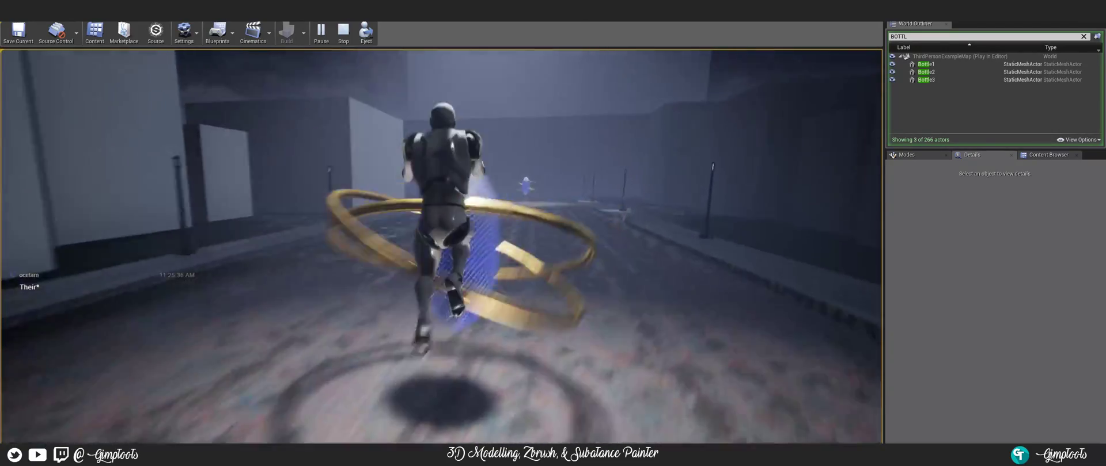
{"action": "key", "text": "w"}
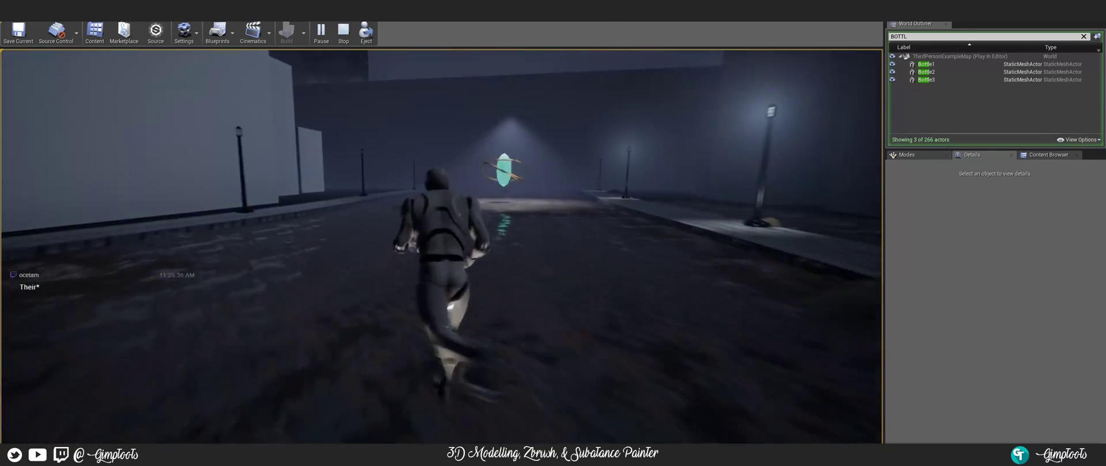
{"action": "key", "text": "w"}
{"action": "key", "text": "space"}
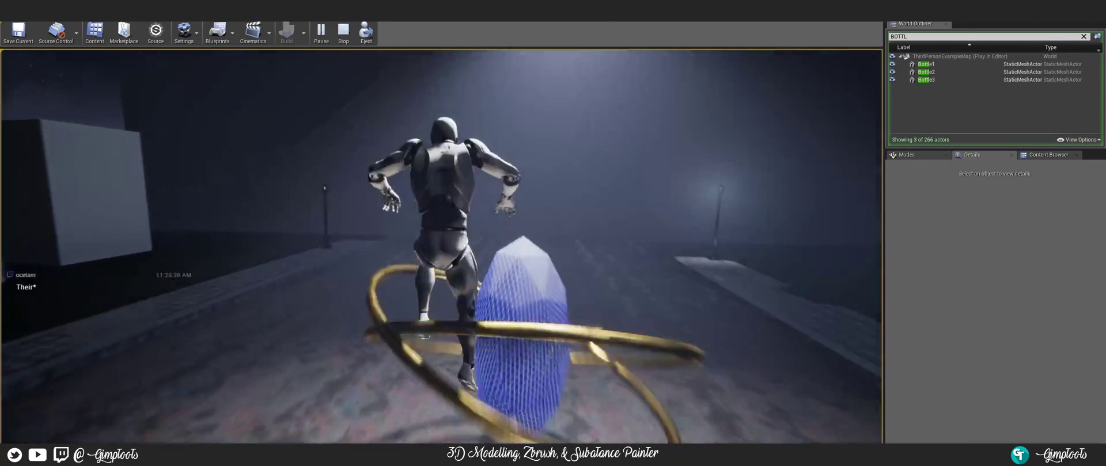
- Turn around at the far crystal and run back up the lamp-lit street past its crystals to the round platform
{"action": "key", "text": "w"}
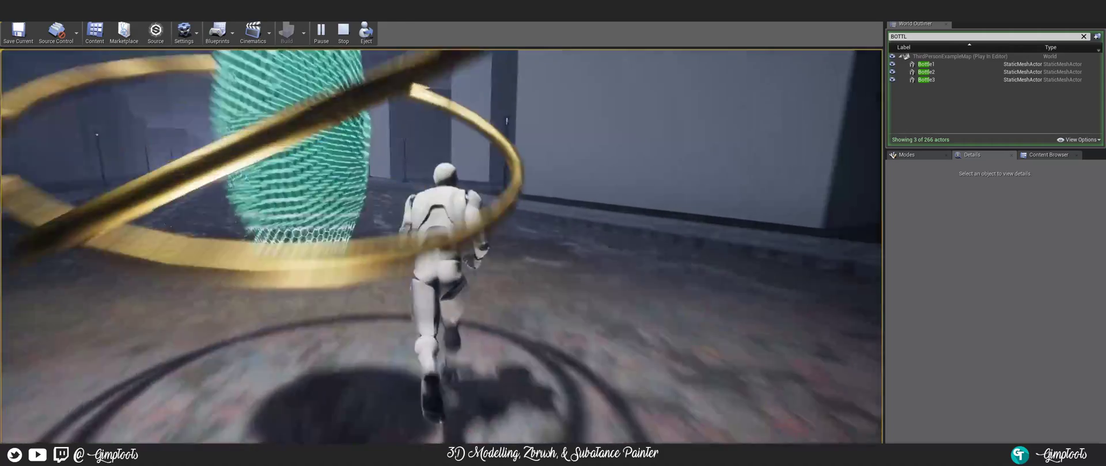
{"action": "key", "text": "w"}
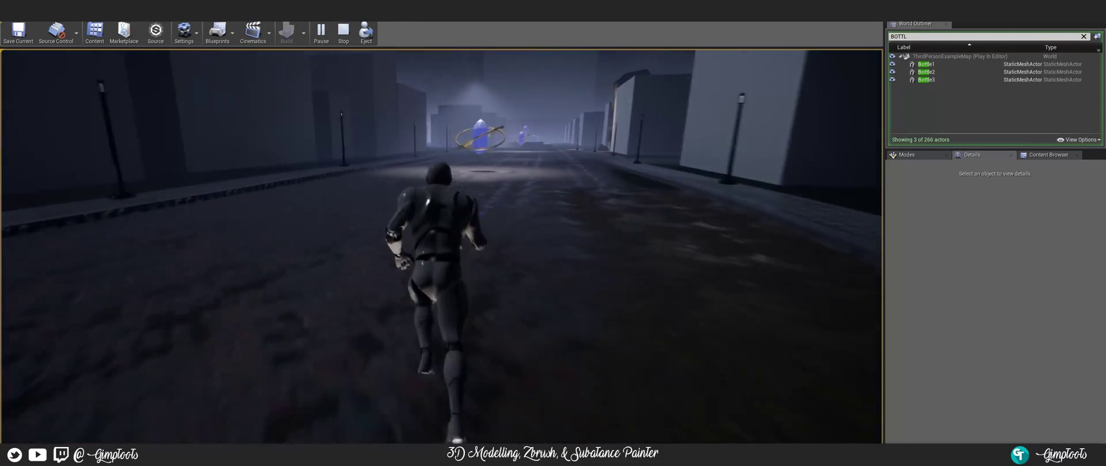
{"action": "key", "text": "w"}
{"action": "key", "text": "w"}
{"action": "key", "text": "space"}
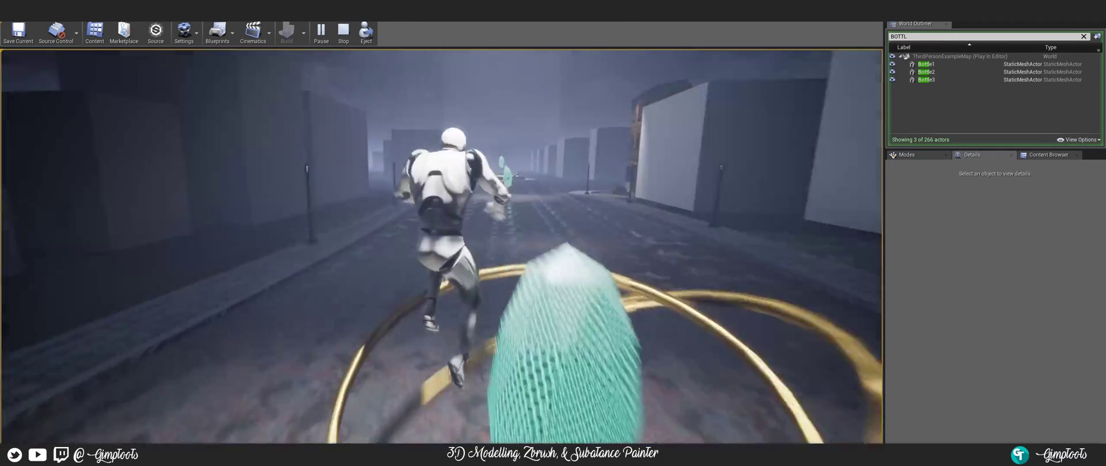
{"action": "key", "text": "w"}
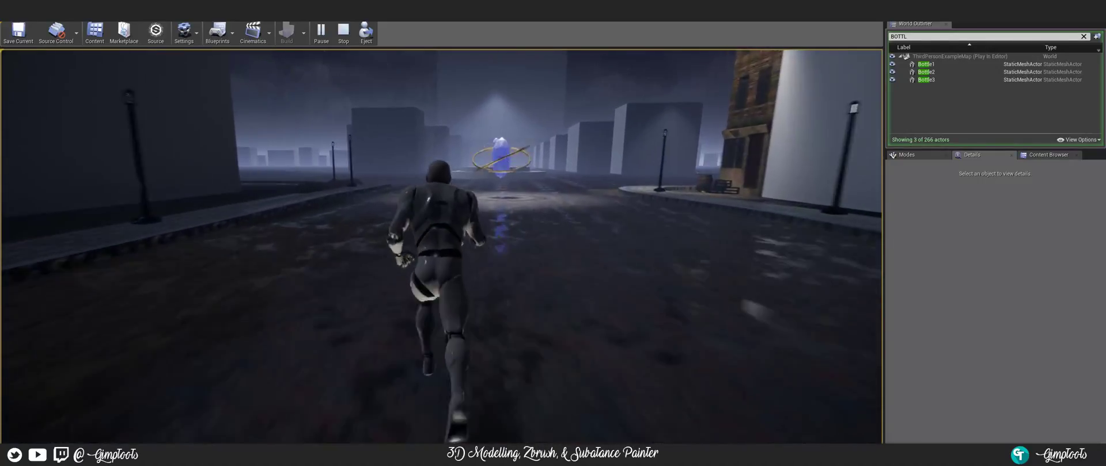
{"action": "key", "text": "w"}
{"action": "key", "text": "w"}
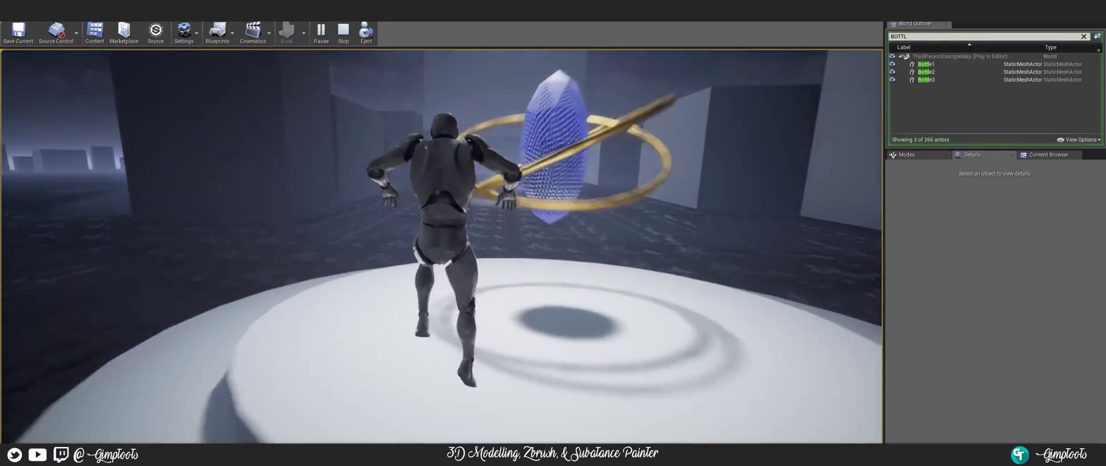
- Cross the round platform and run down the unlit street, jumping past its crystals until its far end
{"action": "key", "text": "w"}
{"action": "key", "text": "w"}
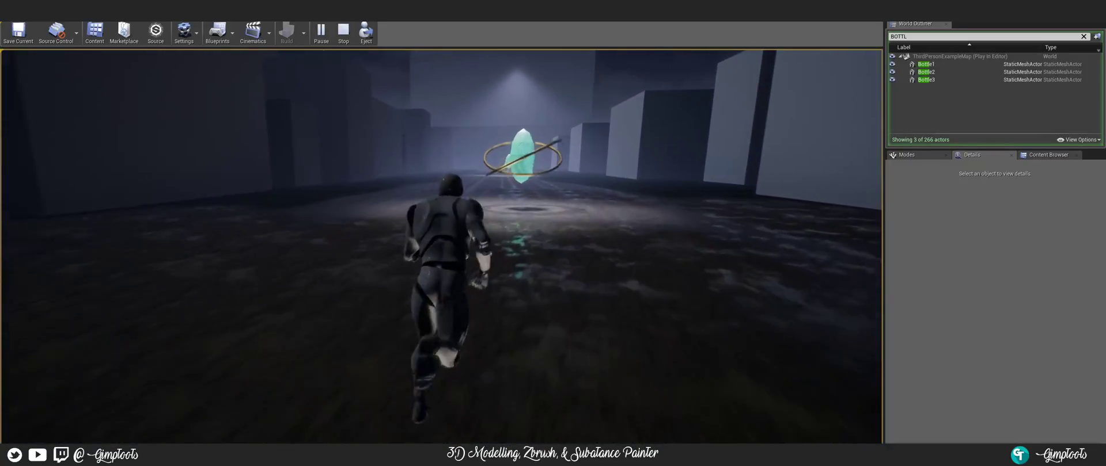
{"action": "key", "text": "w"}
{"action": "key", "text": "space"}
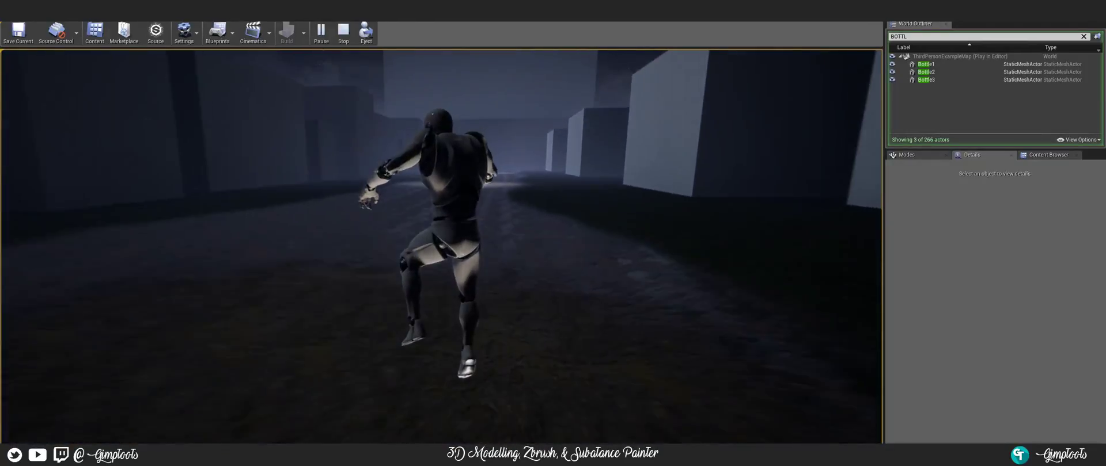
{"action": "key", "text": "w"}
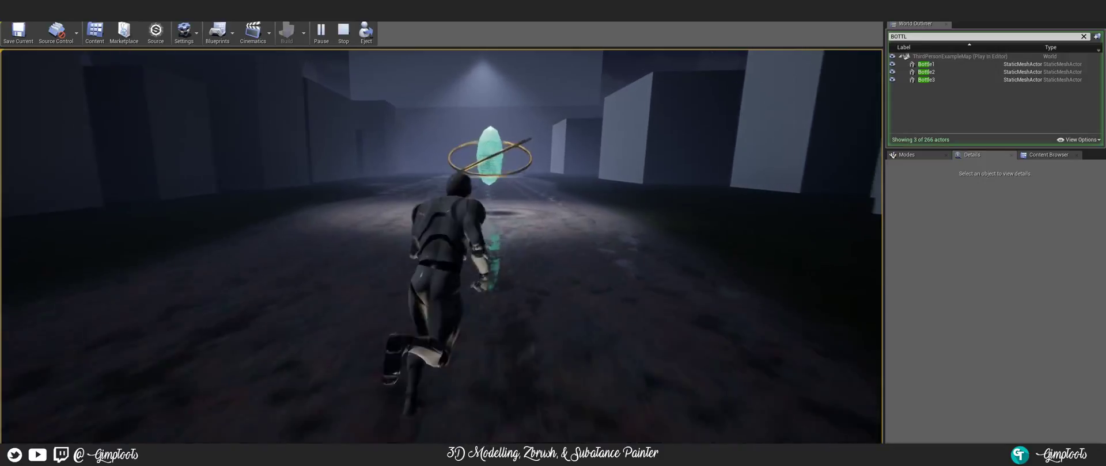
{"action": "key", "text": "w"}
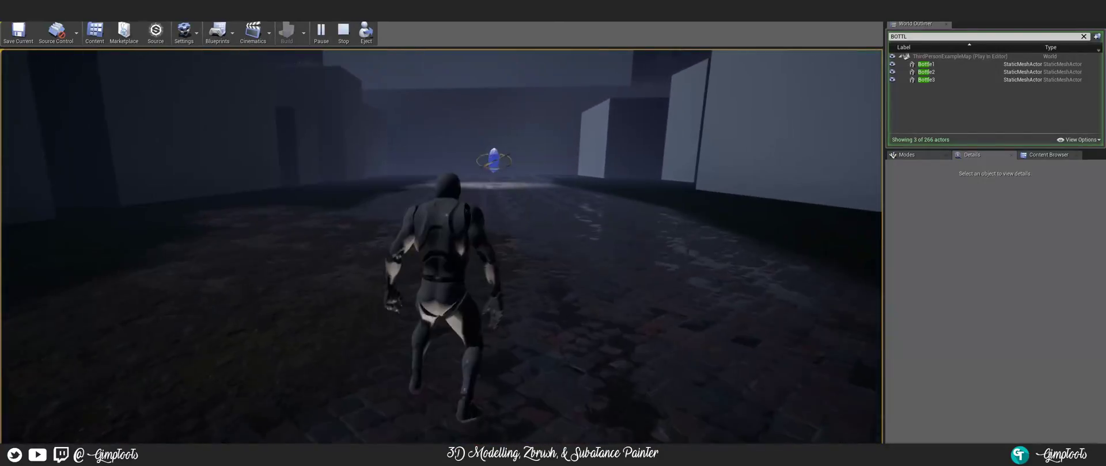
{"action": "key", "text": "w"}
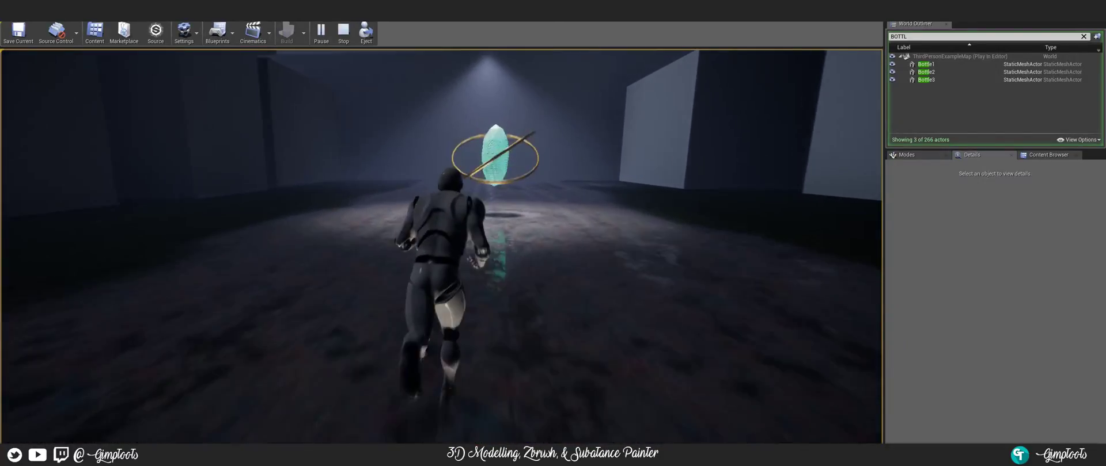
{"action": "key", "text": "space"}
{"action": "key", "text": "w"}
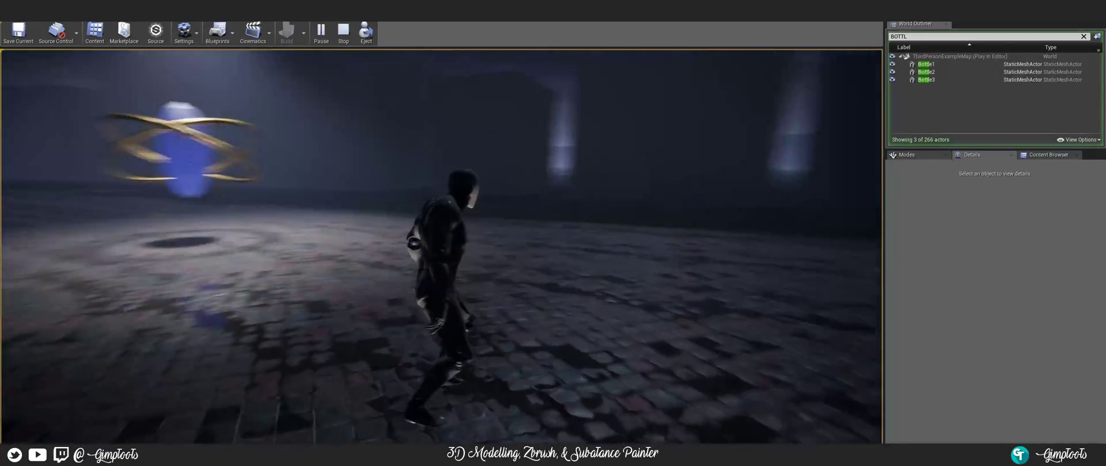
- Turn around and run back along the unlit street, then jump onto the round platform facing the brick building
{"action": "key", "text": "w"}
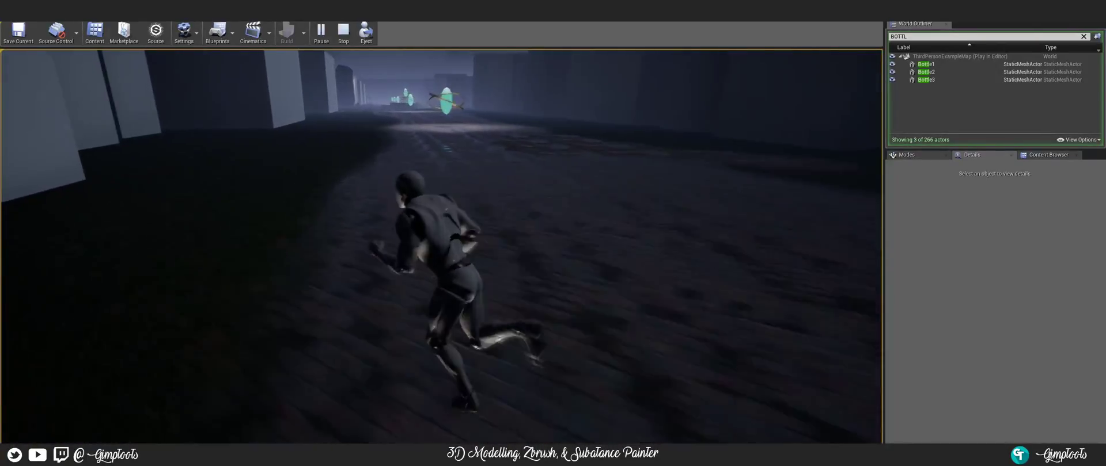
{"action": "key", "text": "w"}
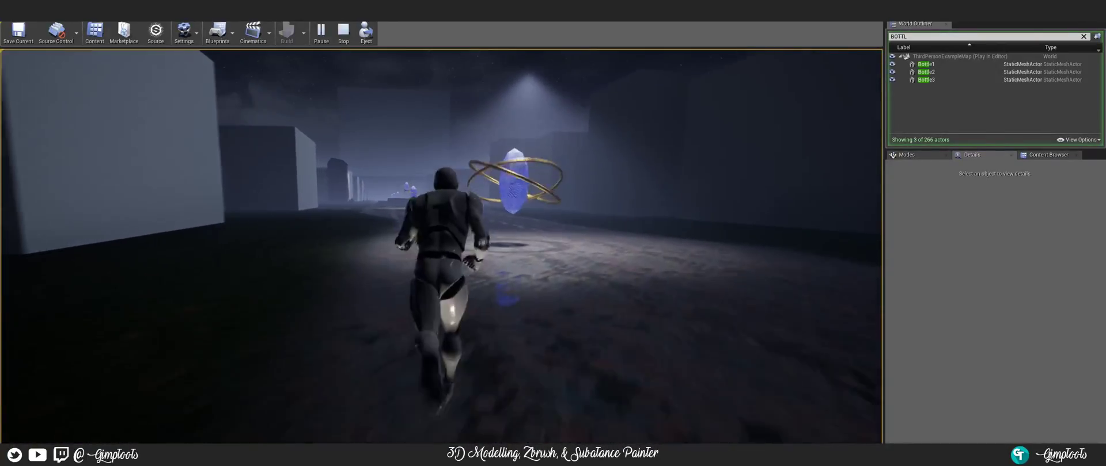
{"action": "key", "text": "w"}
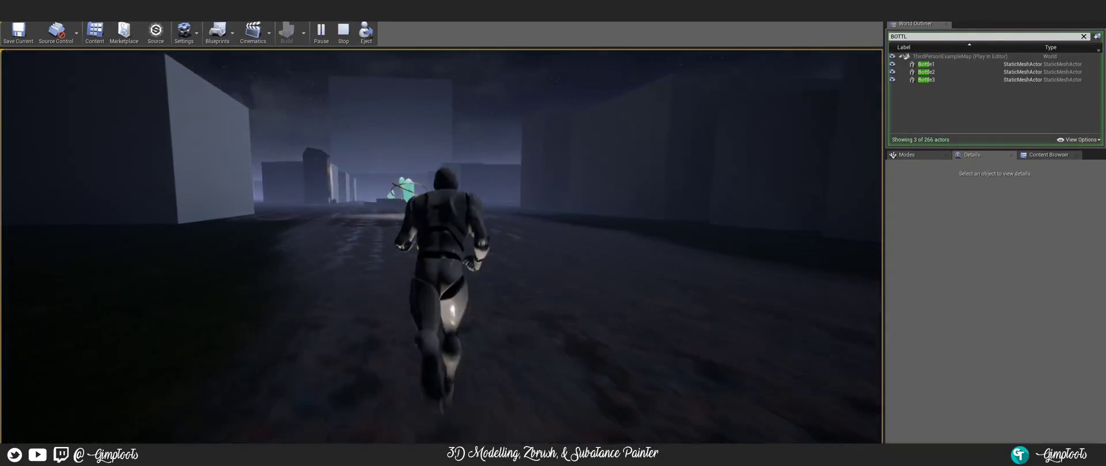
{"action": "key", "text": "w"}
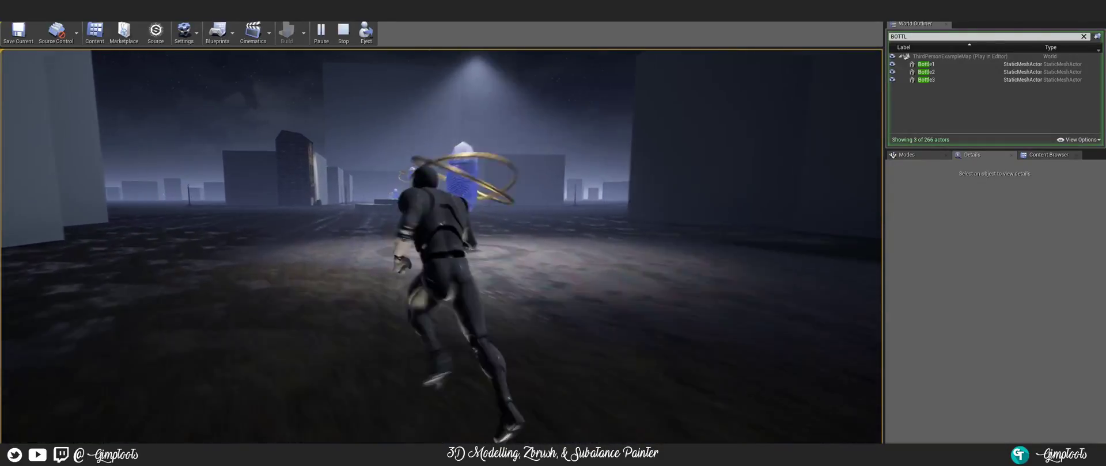
{"action": "key", "text": "w"}
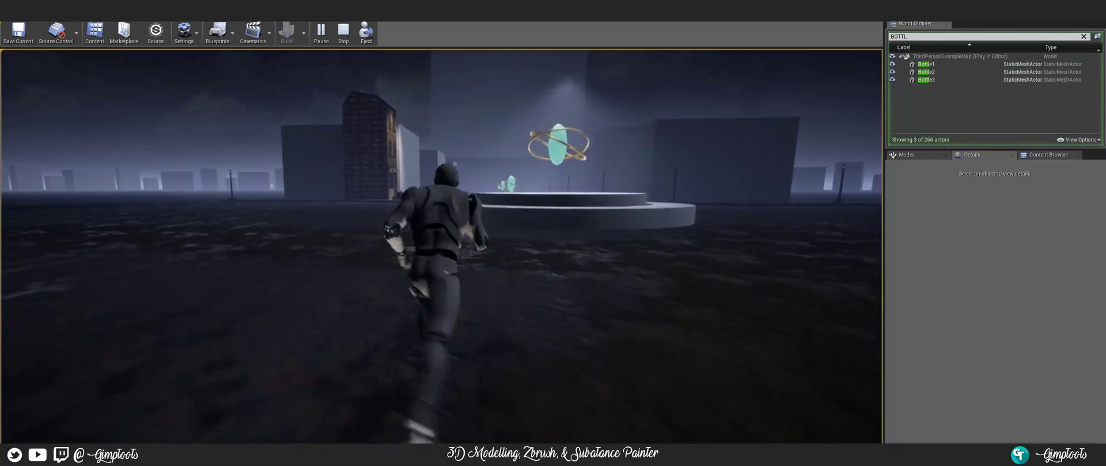
{"action": "key", "text": "w"}
{"action": "key", "text": "space"}
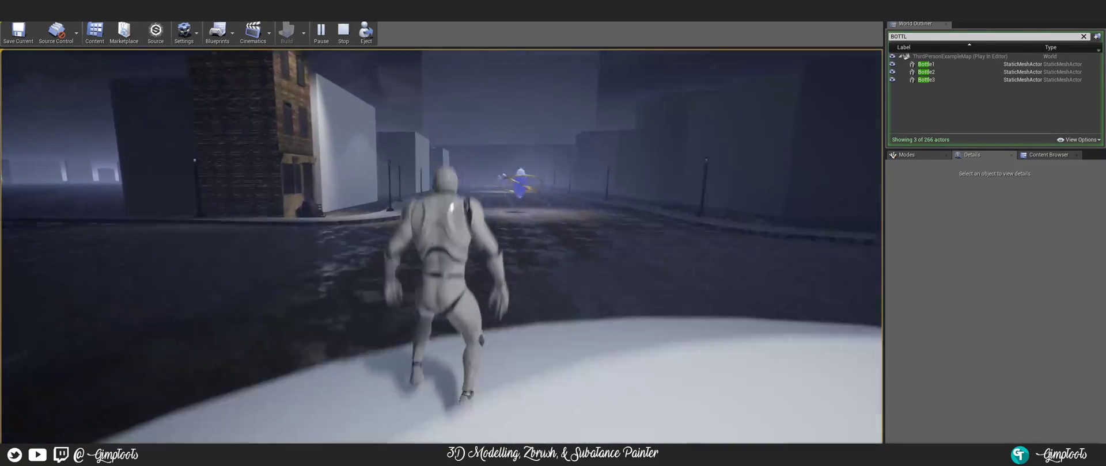
- Run down the lamp-lit street past its first crystals and turn back towards the brick building partway along
{"action": "key", "text": "w"}
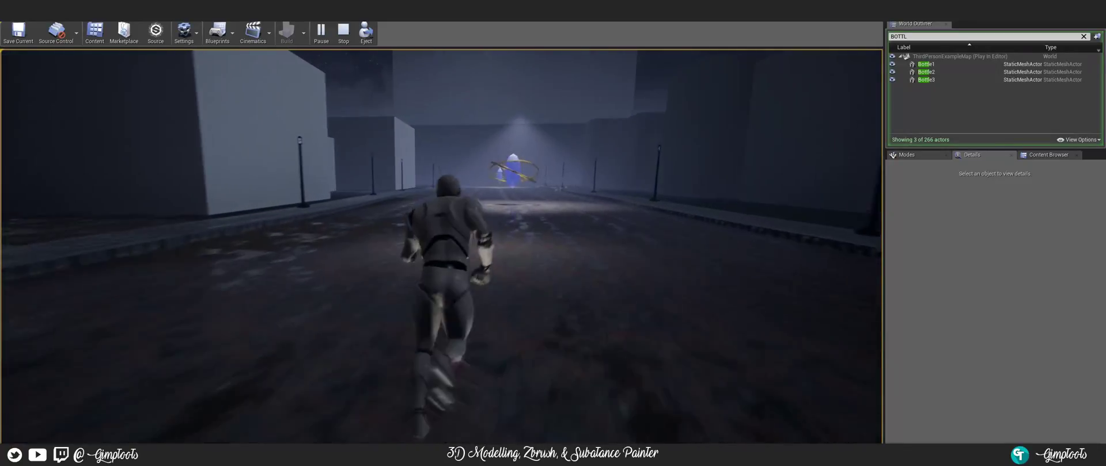
{"action": "key", "text": "w"}
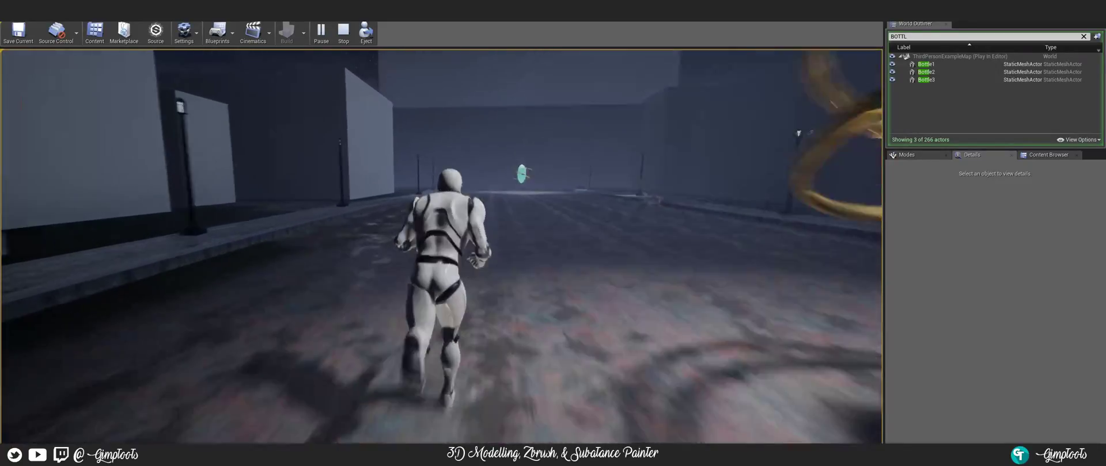
{"action": "key", "text": "w"}
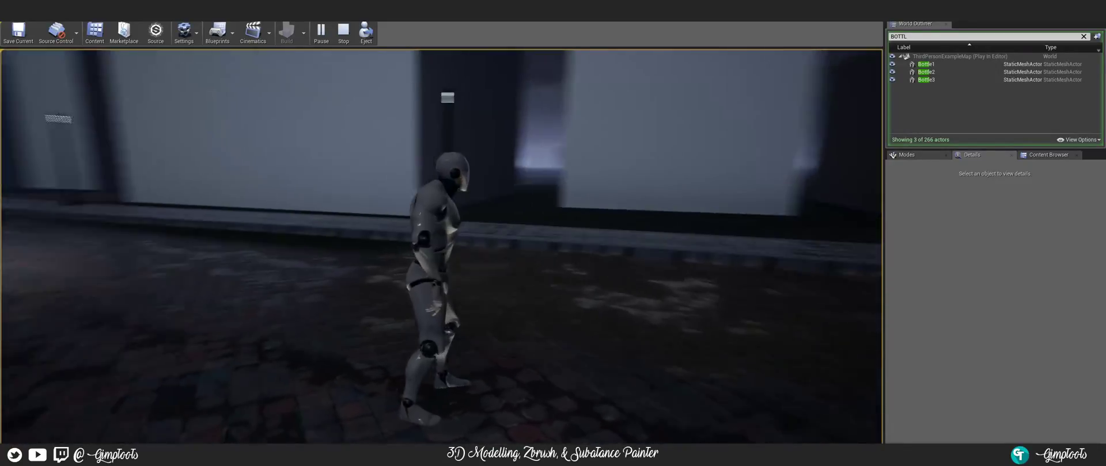
{"action": "key", "text": "w"}
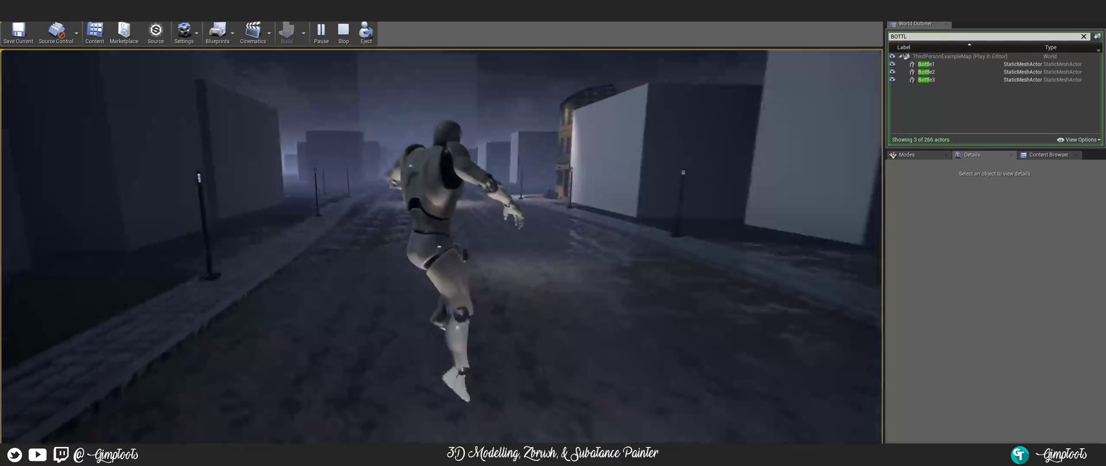
- Run down the unlit street past its crystals and return to the round platform to inspect that side of the level
{"action": "key", "text": "w"}
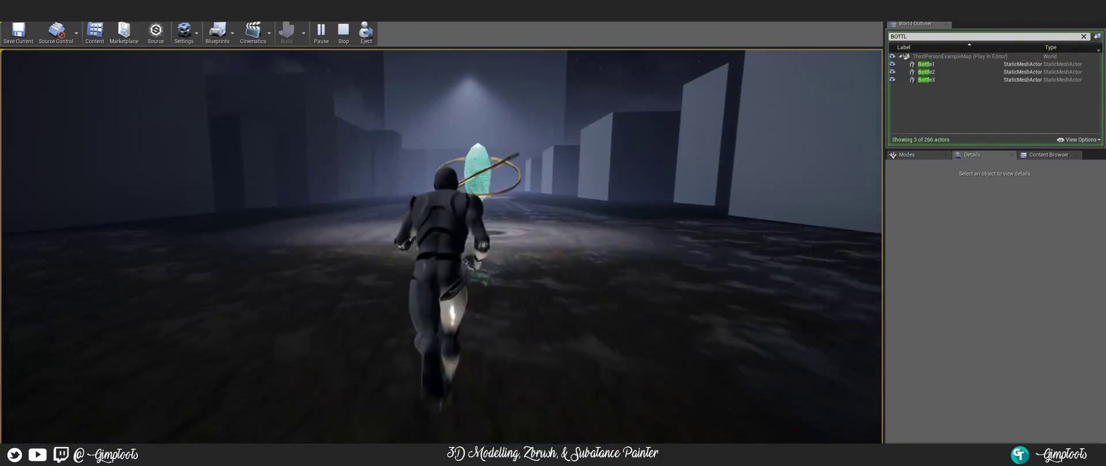
{"action": "key", "text": "w"}
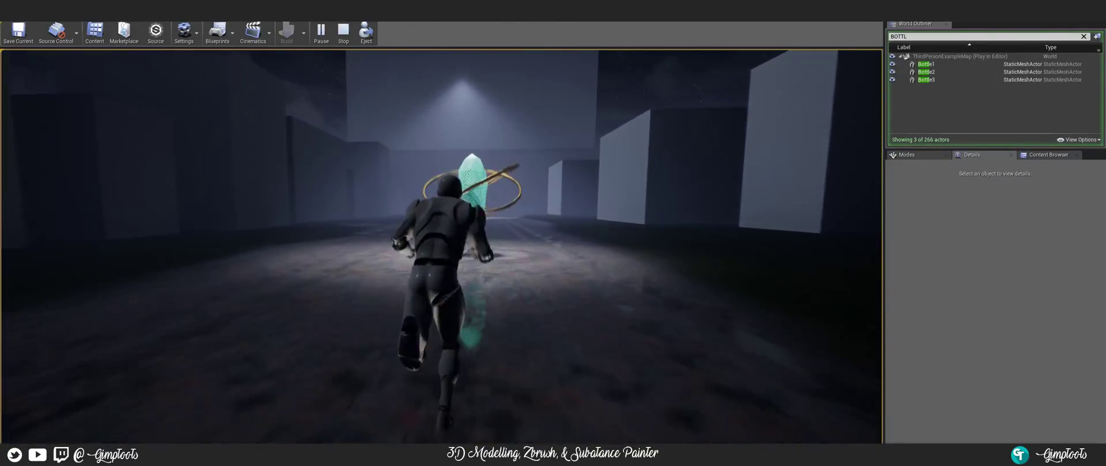
{"action": "key", "text": "w"}
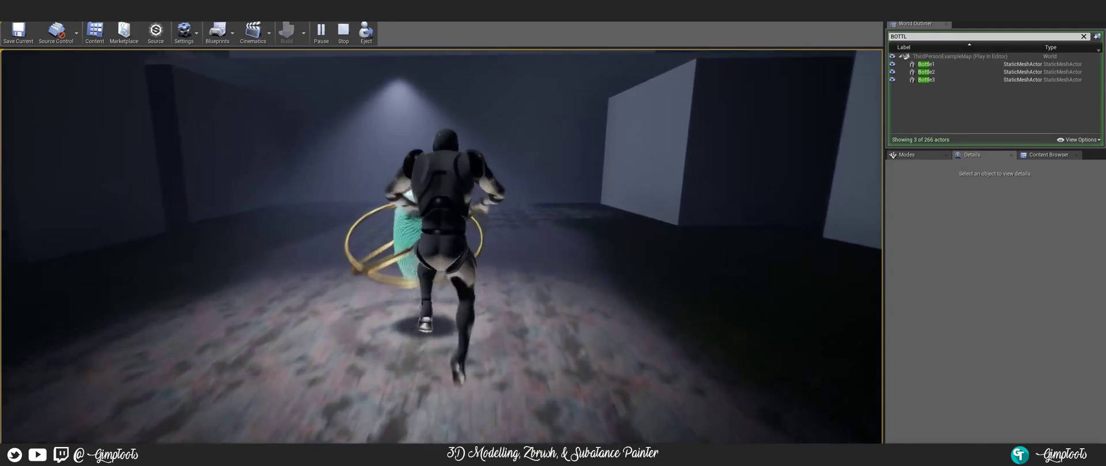
{"action": "key", "text": "w"}
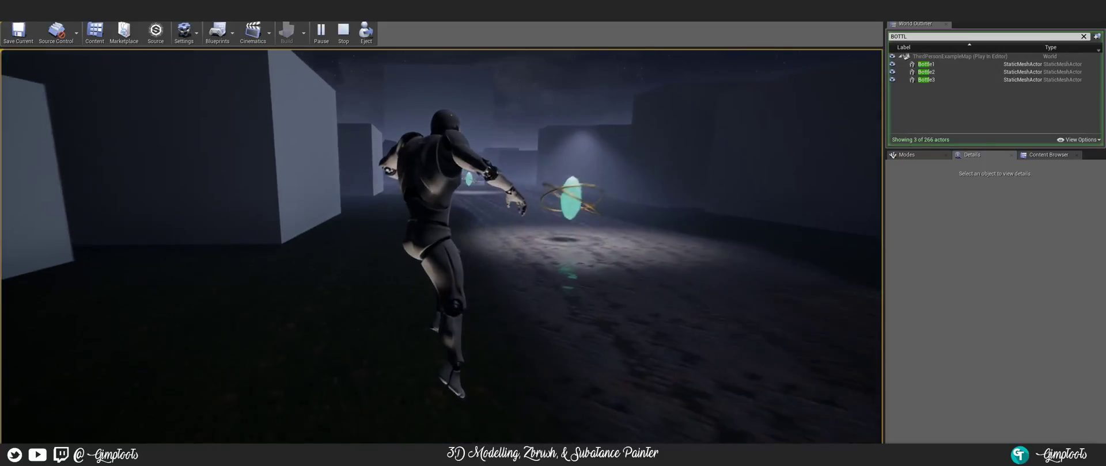
{"action": "key", "text": "w"}
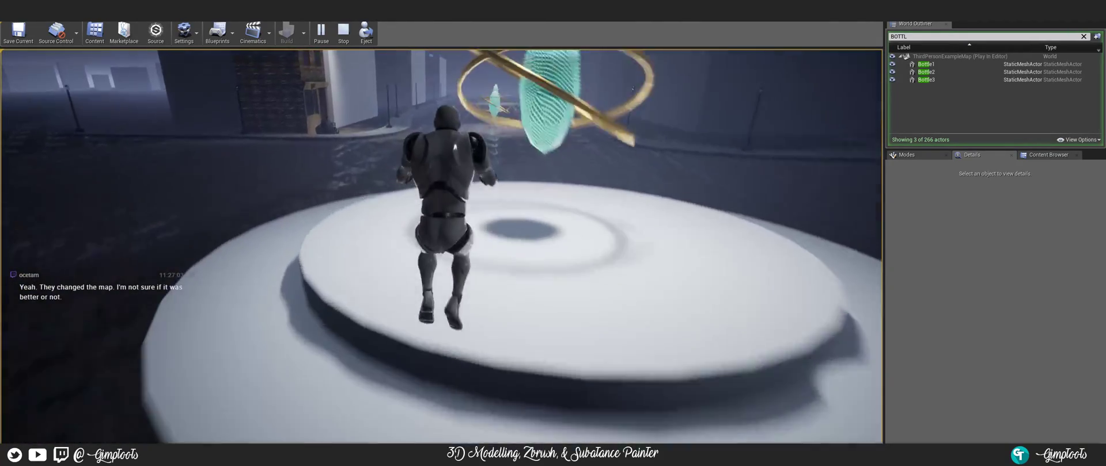
- Run from the round platform to the far end of the lamp-lit street, jumping at the crystals along the way
{"action": "key", "text": "w"}
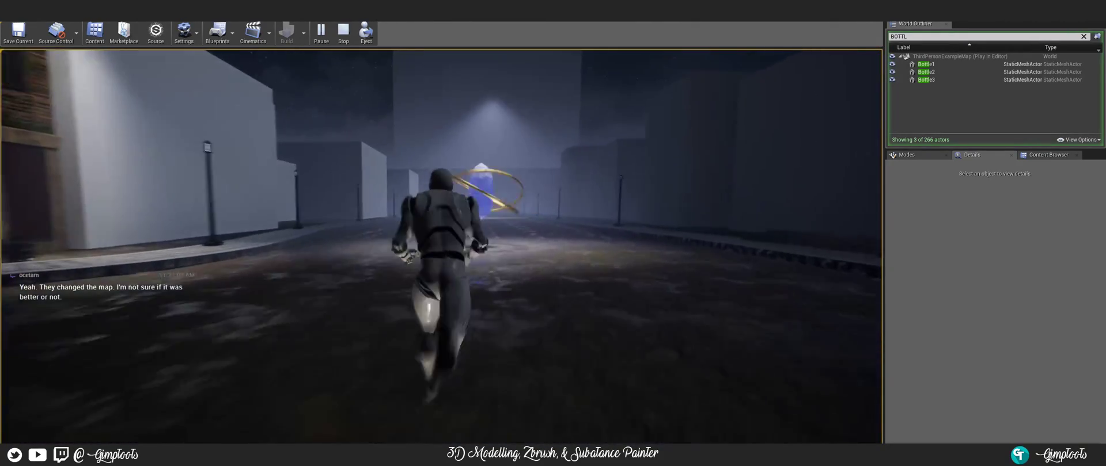
{"action": "key", "text": "space"}
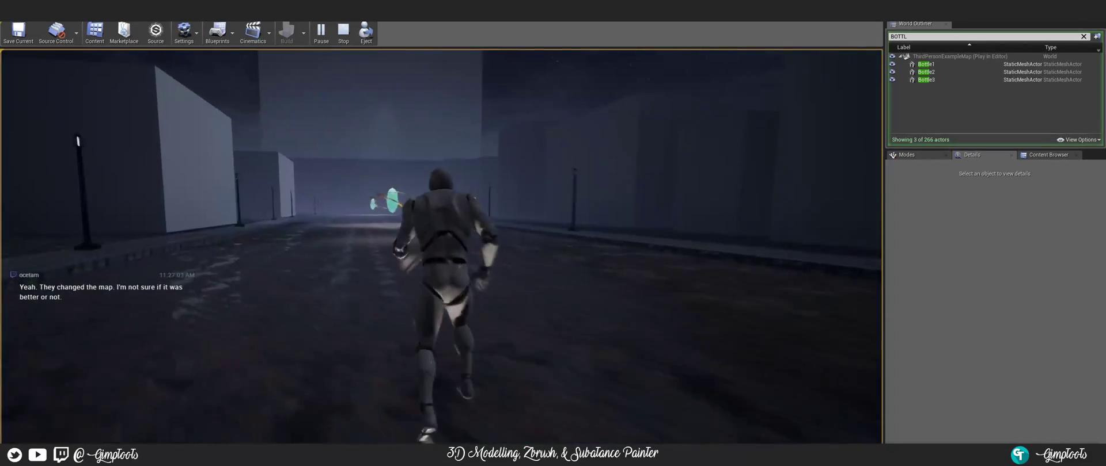
{"action": "key", "text": "w"}
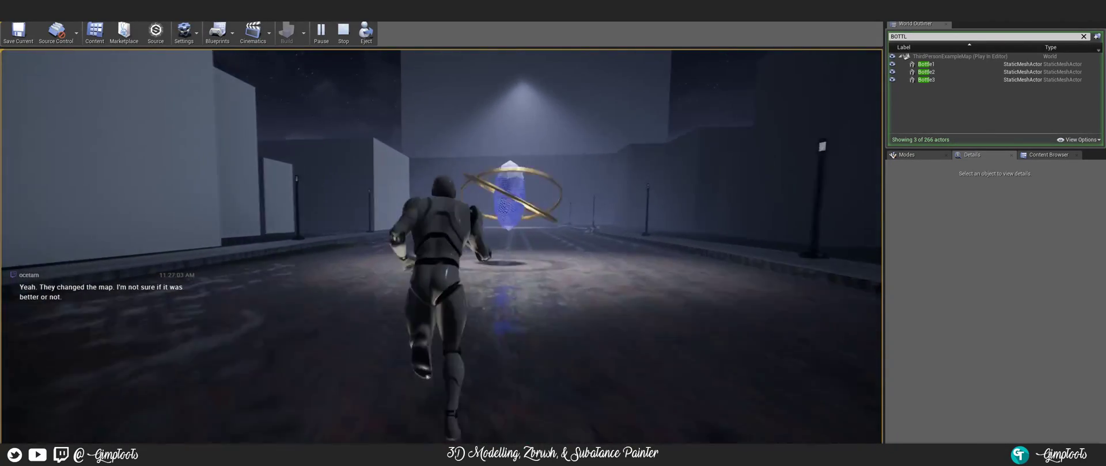
{"action": "key", "text": "space"}
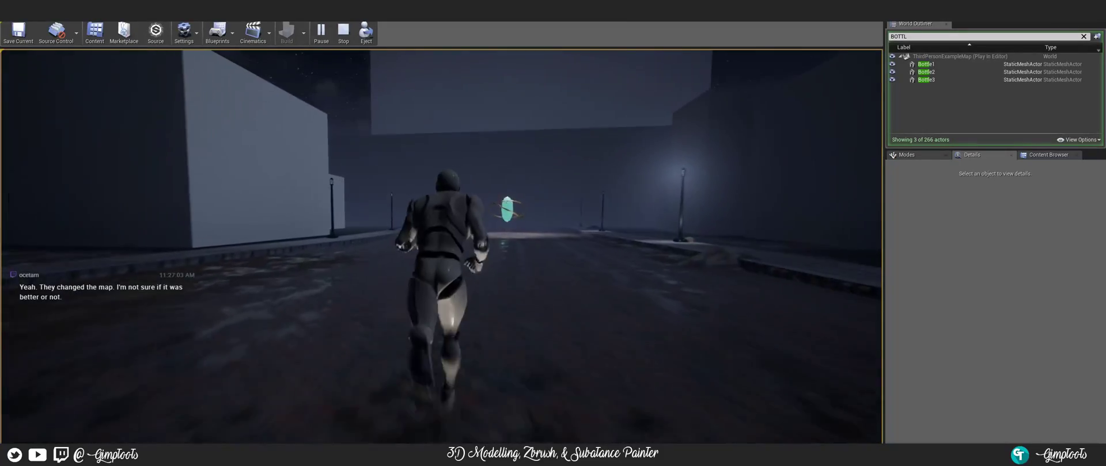
{"action": "key", "text": "space"}
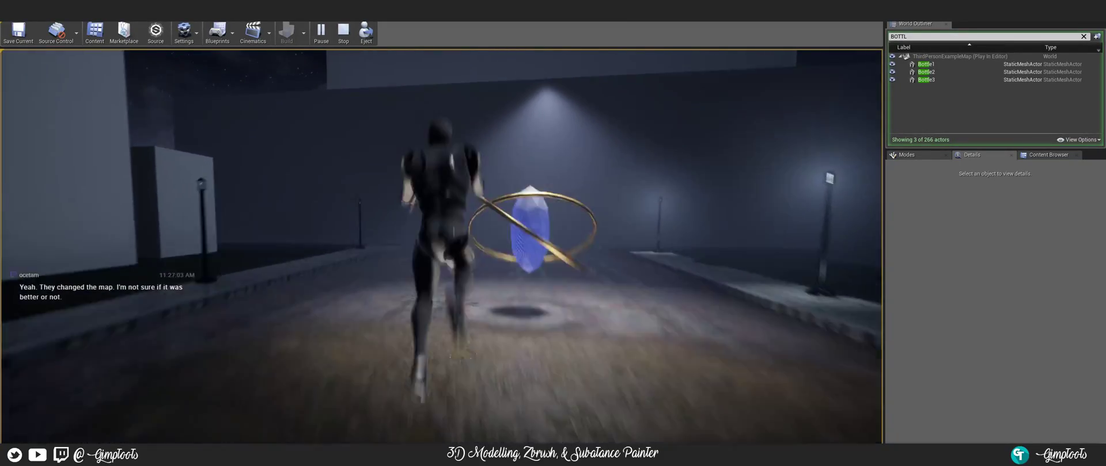
- Turn around, run partway back up the lamp-lit street and enter the dark gap between two building blocks
{"action": "key", "text": "w"}
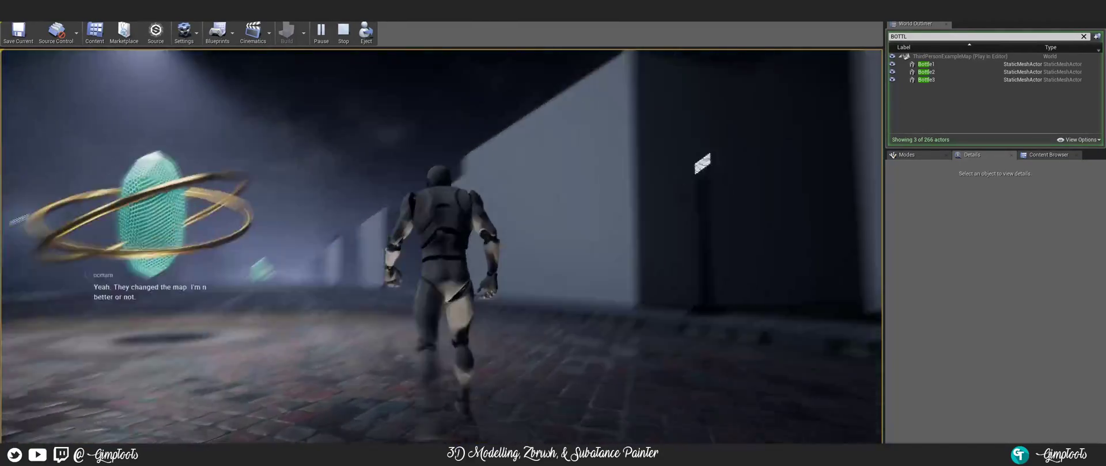
{"action": "key", "text": "w"}
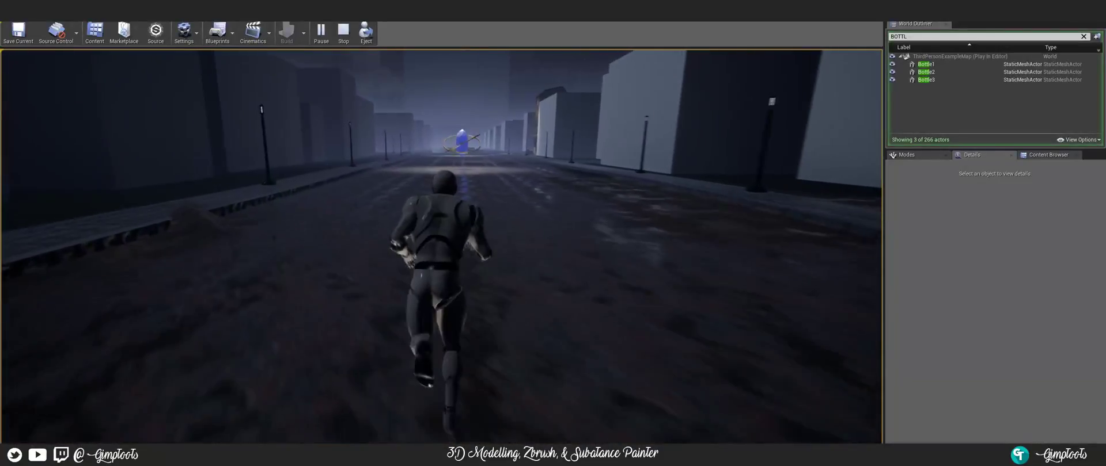
{"action": "key", "text": "w"}
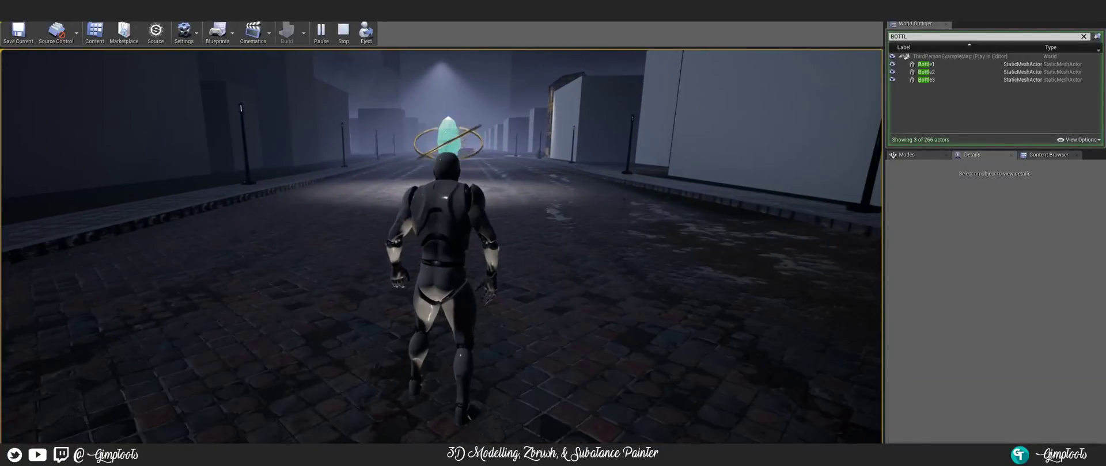
{"action": "key", "text": "w"}
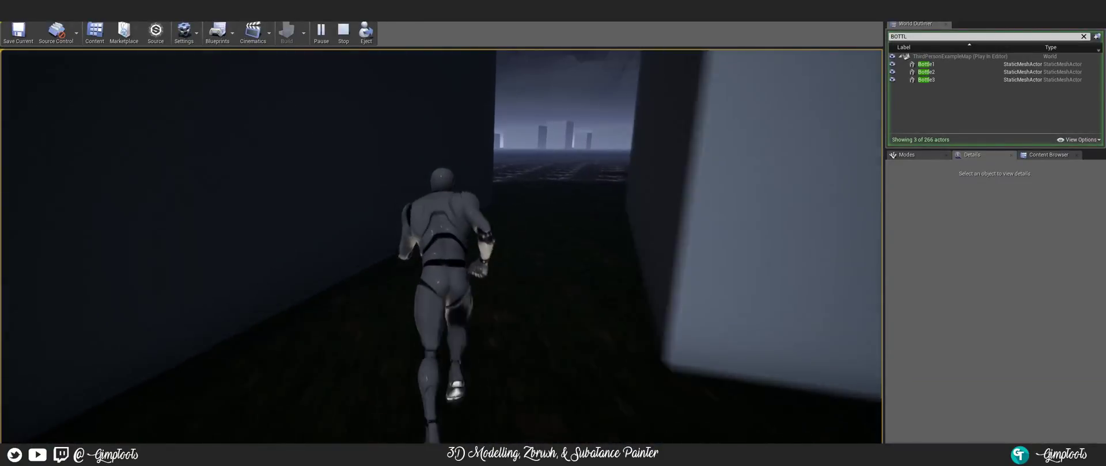
- Run through the dark gap between the building blocks and circle around to the curved pavement beside the brick building
{"action": "key", "text": "w"}
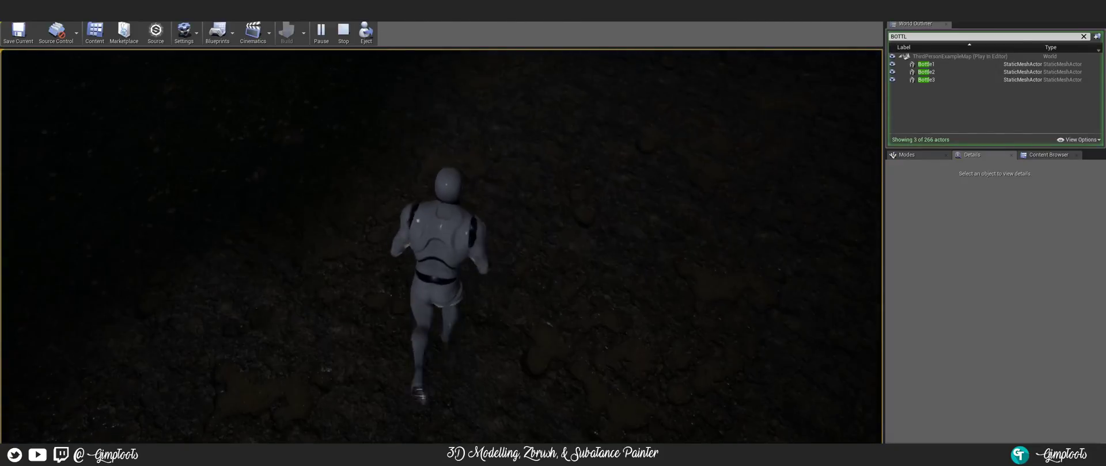
{"action": "key", "text": "w"}
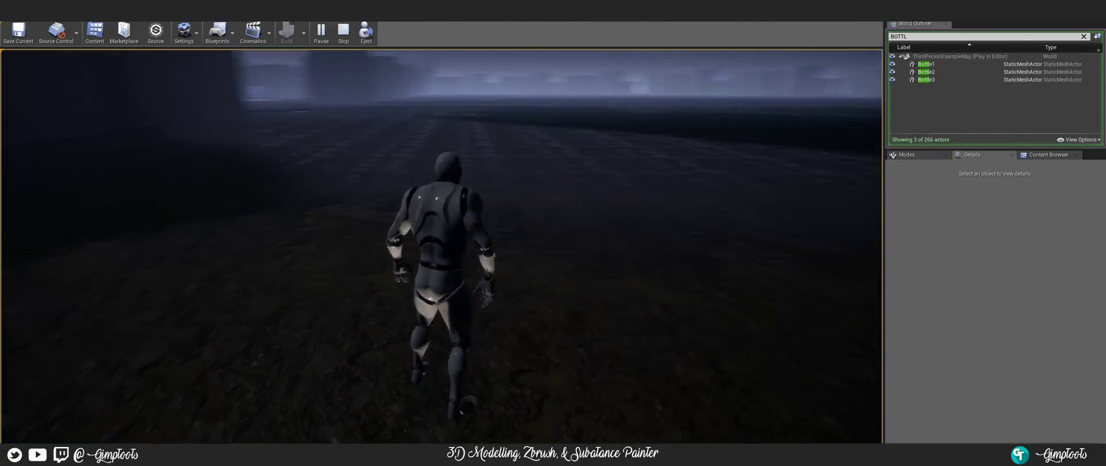
{"action": "key", "text": "w"}
{"action": "key", "text": "w"}
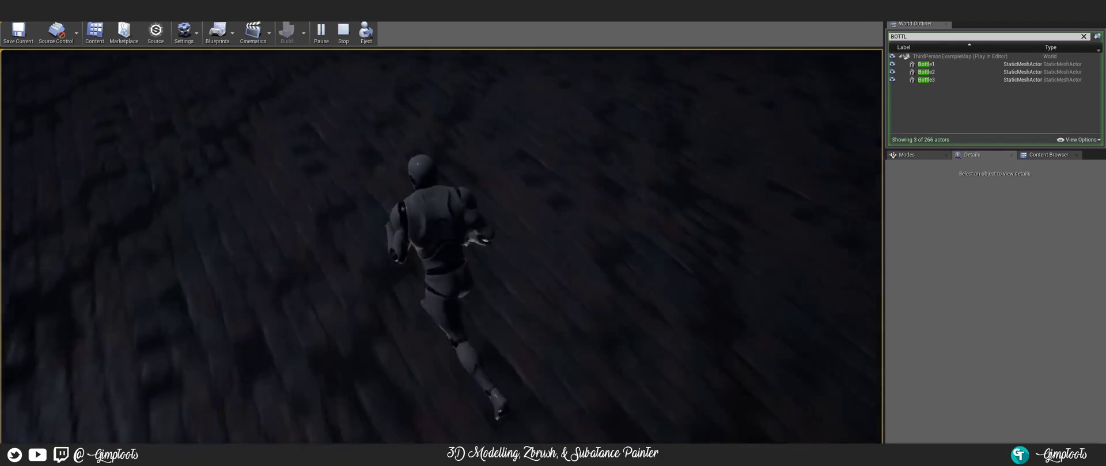
{"action": "key", "text": "w"}
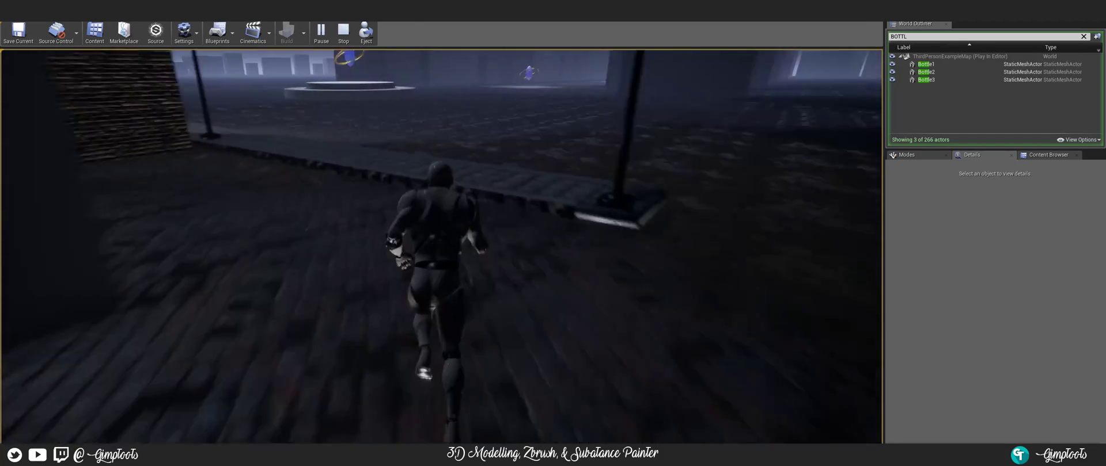
{"action": "key", "text": "w"}
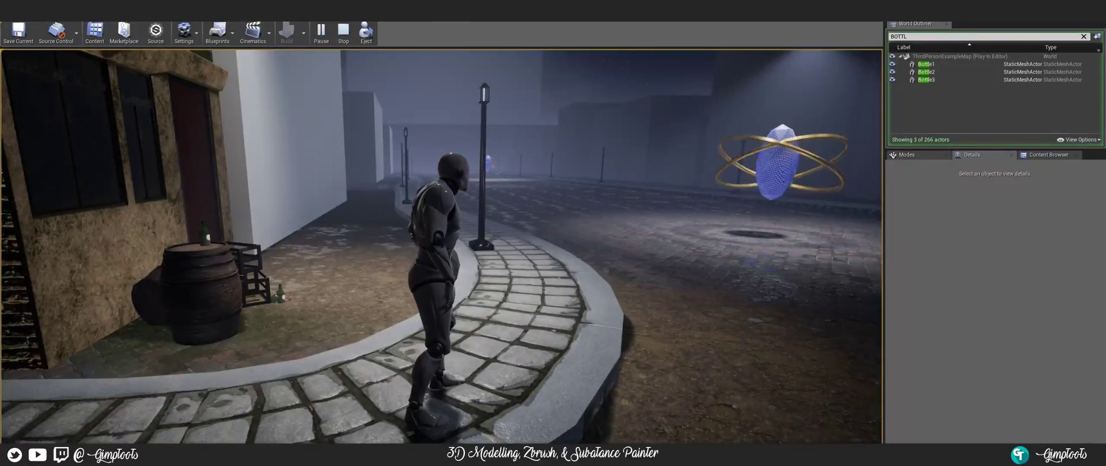
- Walk along the curved pavement to the brick building and inspect its facade, barrels, crates and bottles up close
{"action": "key", "text": "w"}
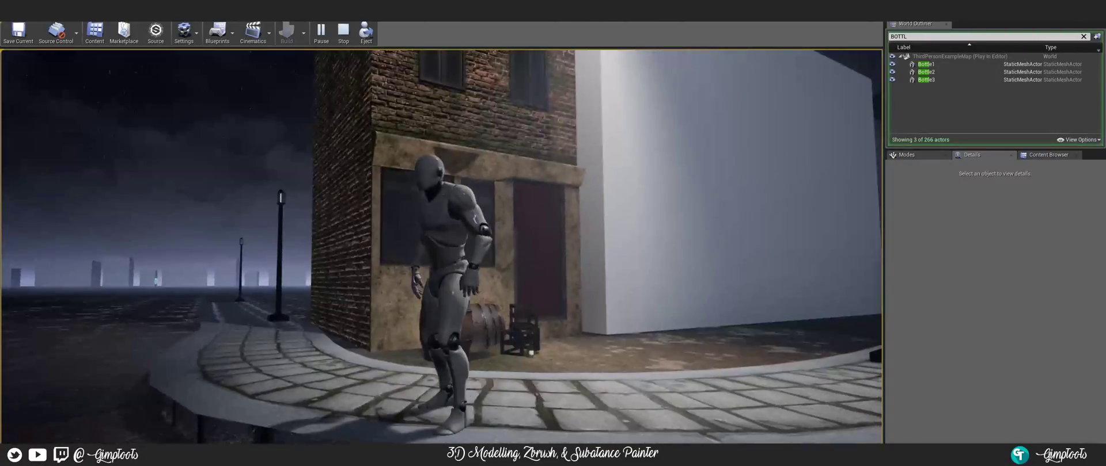
{"action": "key", "text": "w"}
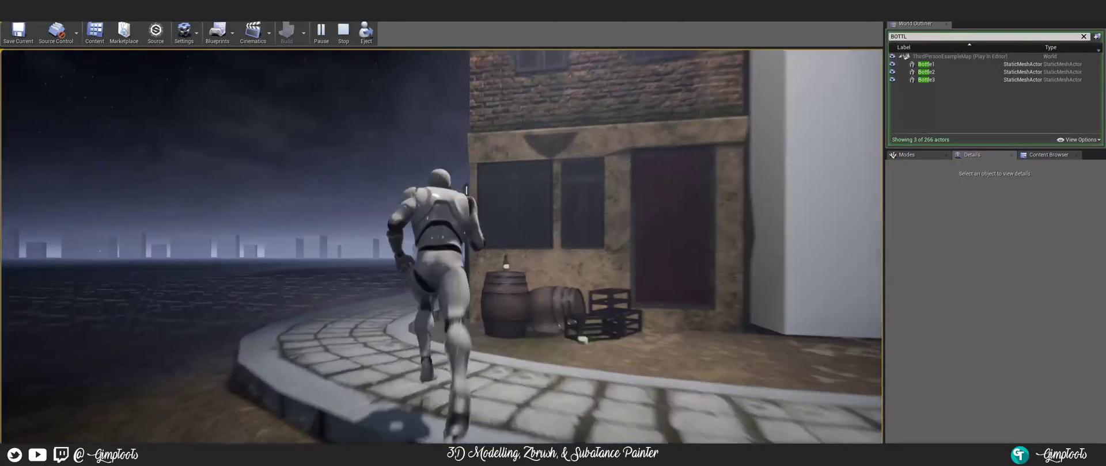
{"action": "key", "text": "w"}
{"action": "key", "text": "s"}
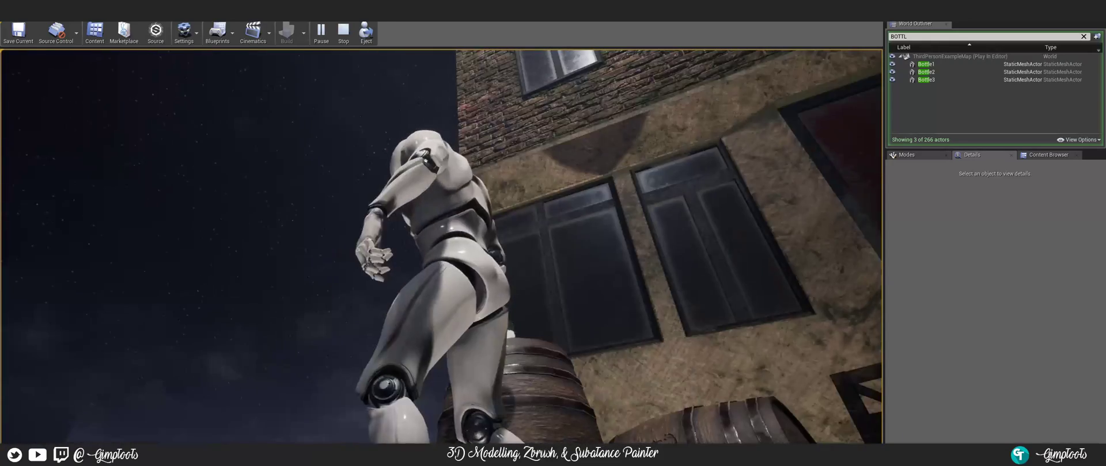
{"action": "key", "text": "w"}
{"action": "key", "text": "d"}
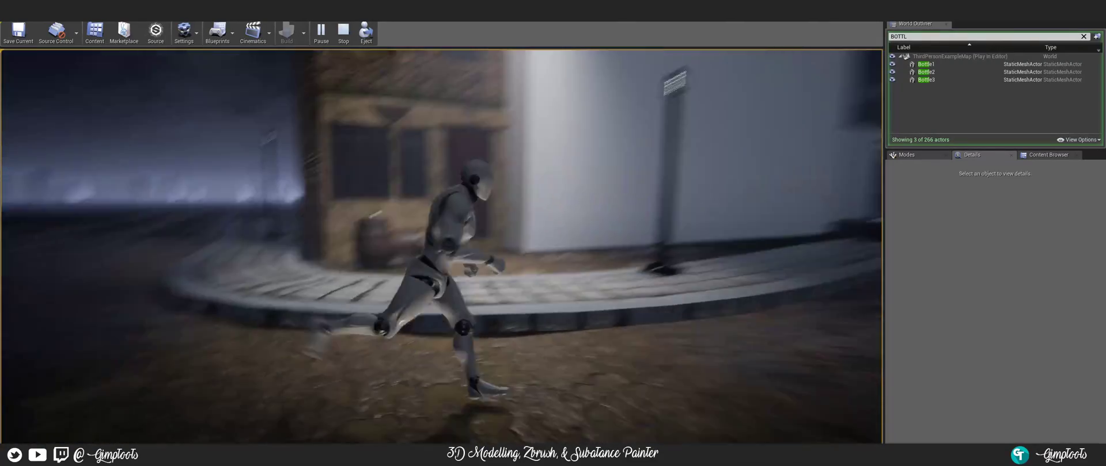
- Run from the brick building's corner across the dark open ground to the round platform
{"action": "key", "text": "s"}
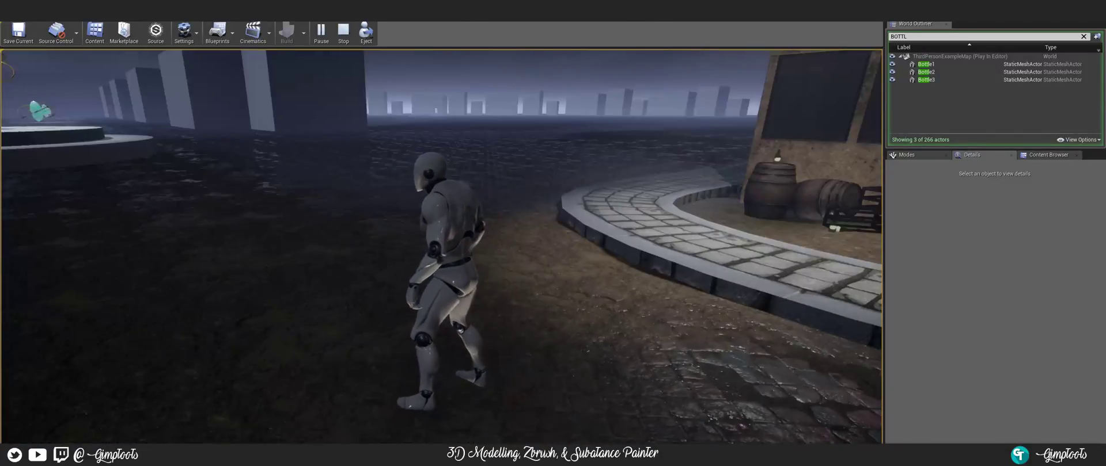
{"action": "key", "text": "w"}
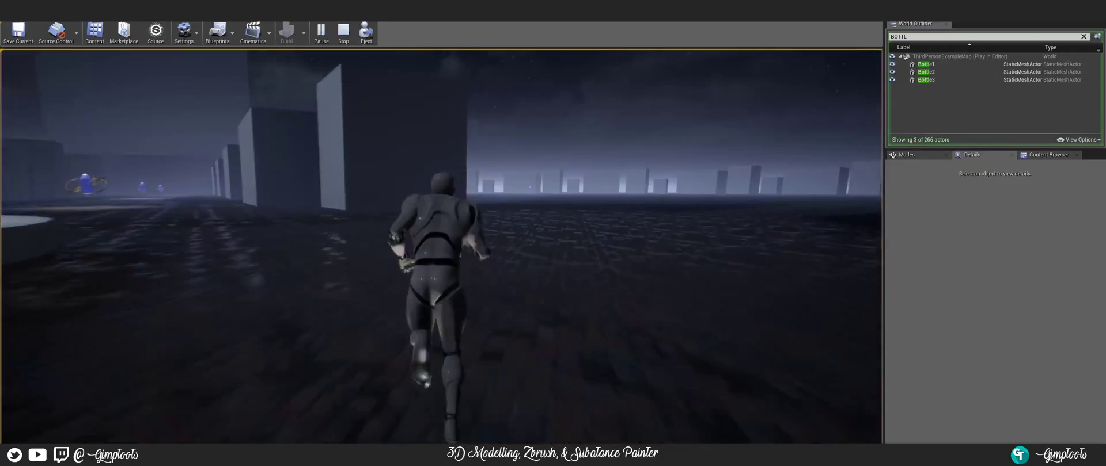
{"action": "key", "text": "d"}
{"action": "key", "text": "s"}
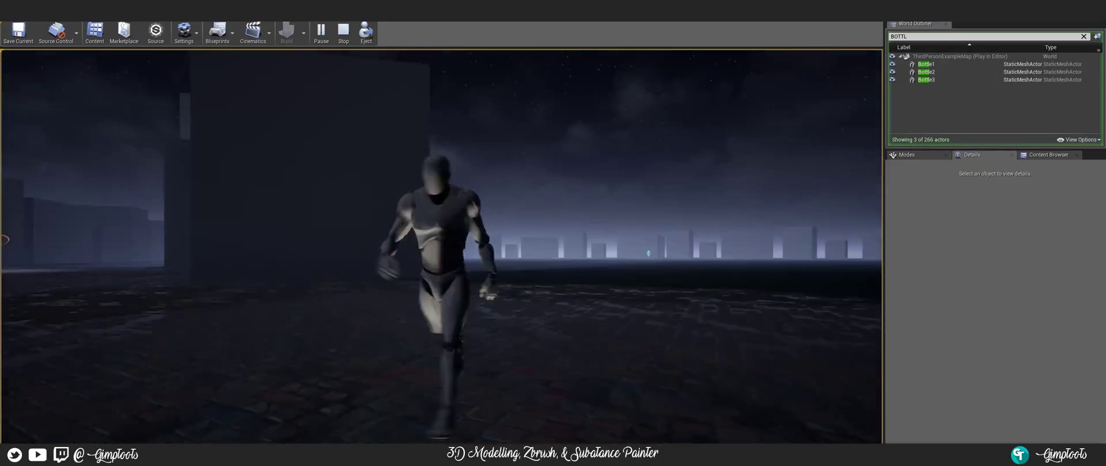
{"action": "key", "text": "w"}
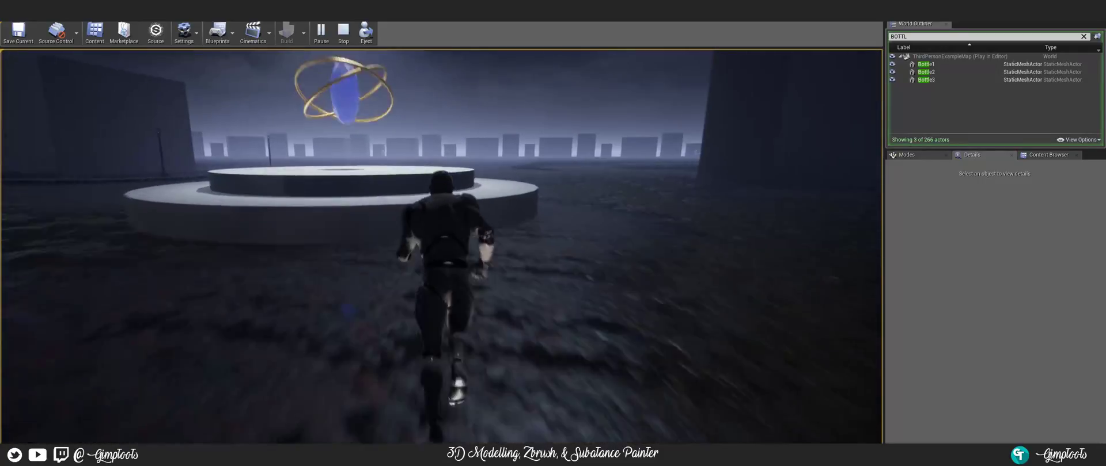
- Jump past the round platform, cross the street back to the brick building to view its facade, and end the play session
{"action": "key", "text": "space"}
{"action": "key", "text": "d"}
{"action": "key", "text": "w"}
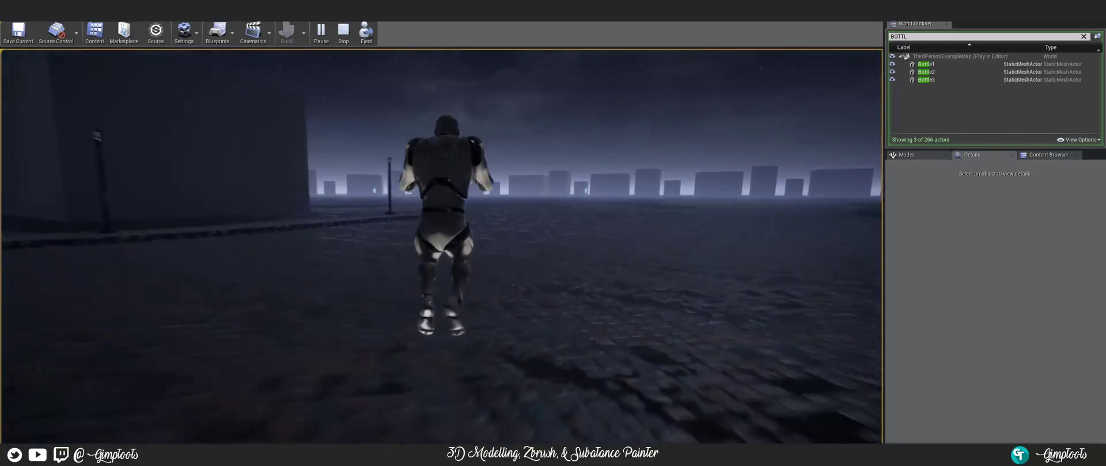
{"action": "key", "text": "a"}
{"action": "key", "text": "w"}
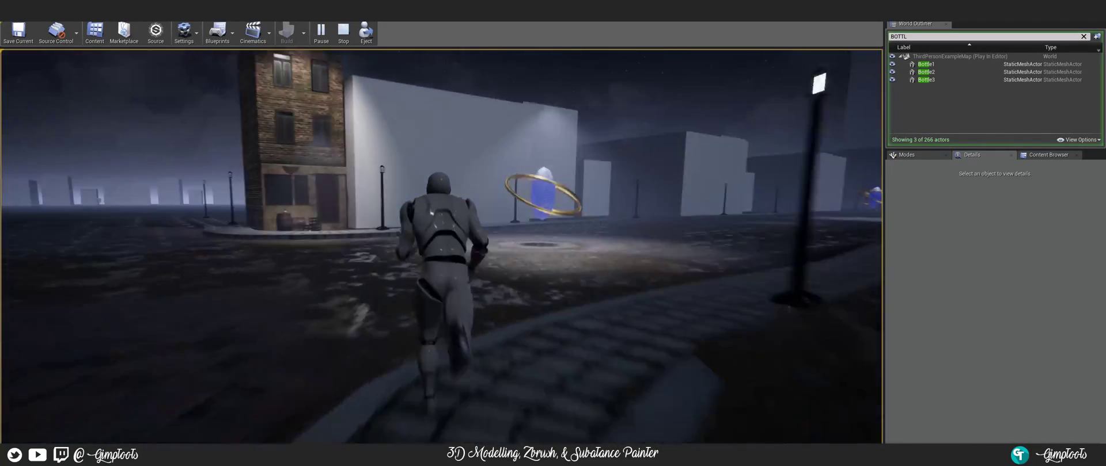
{"action": "key", "text": "w"}
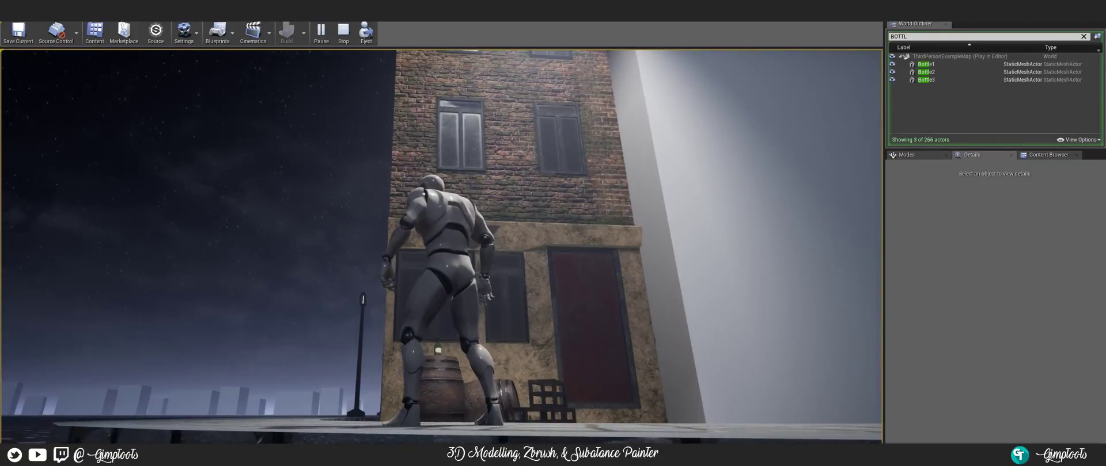
{"action": "key", "text": "Escape"}
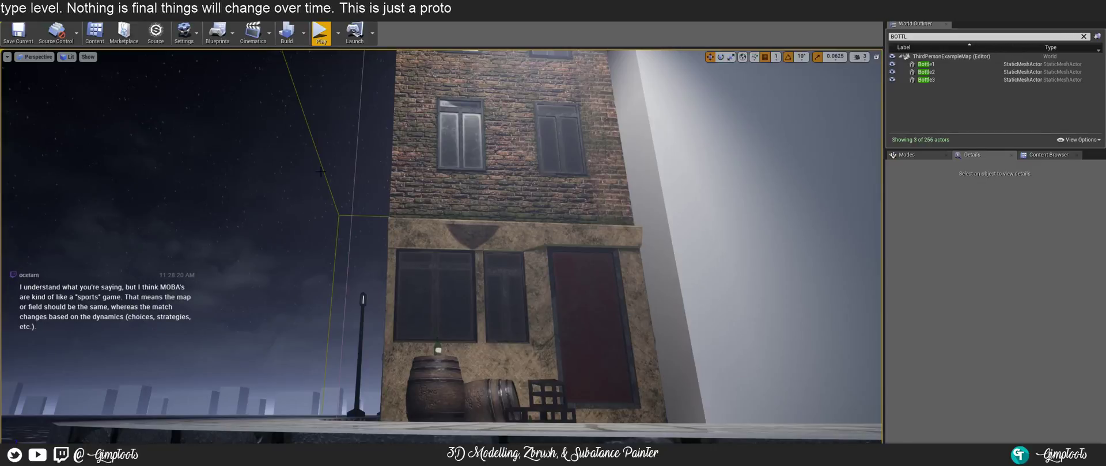
- Play the level again, run to a street view of the brick building's corner, and end the session there
{"action": "right_click_drag", "start_coordinate": [309, 206], "coordinate": [339, 257]}
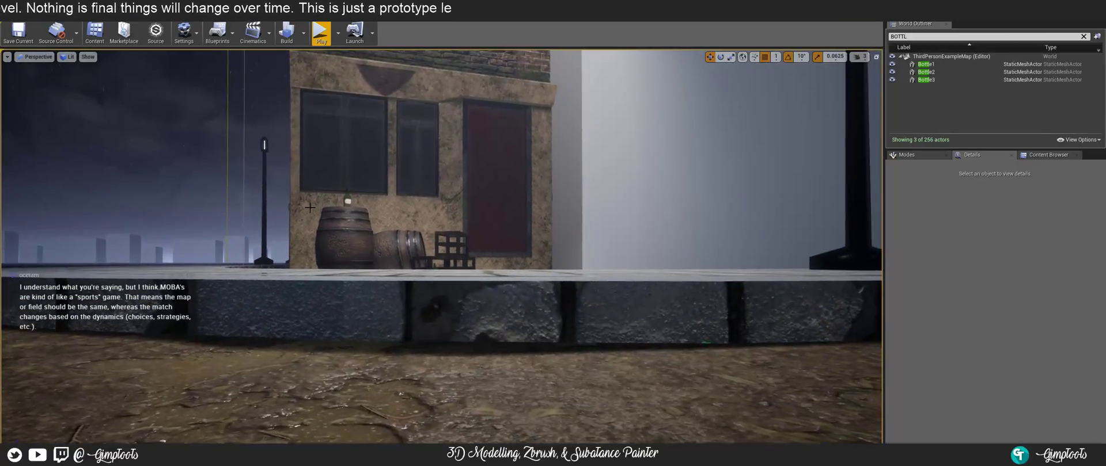
{"action": "left_click", "coordinate": [321, 33]}
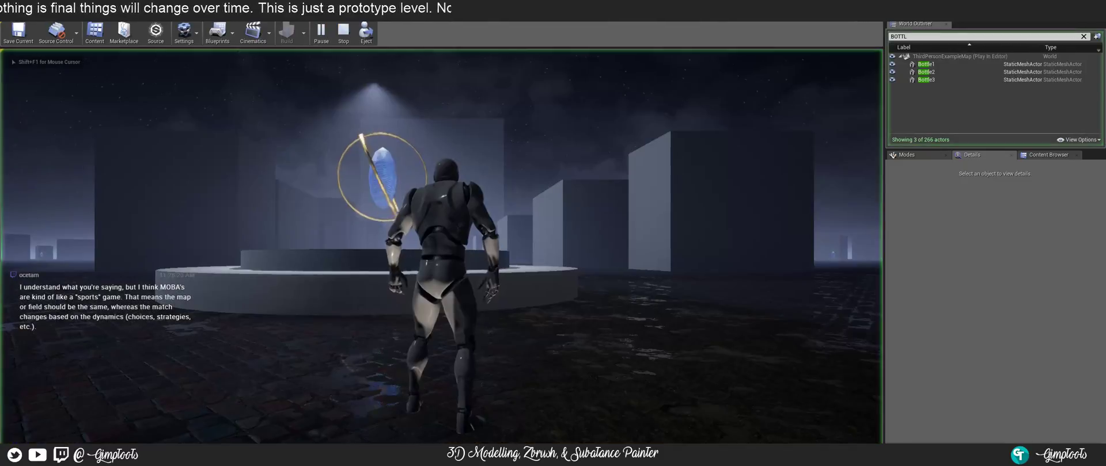
{"action": "key", "text": "w"}
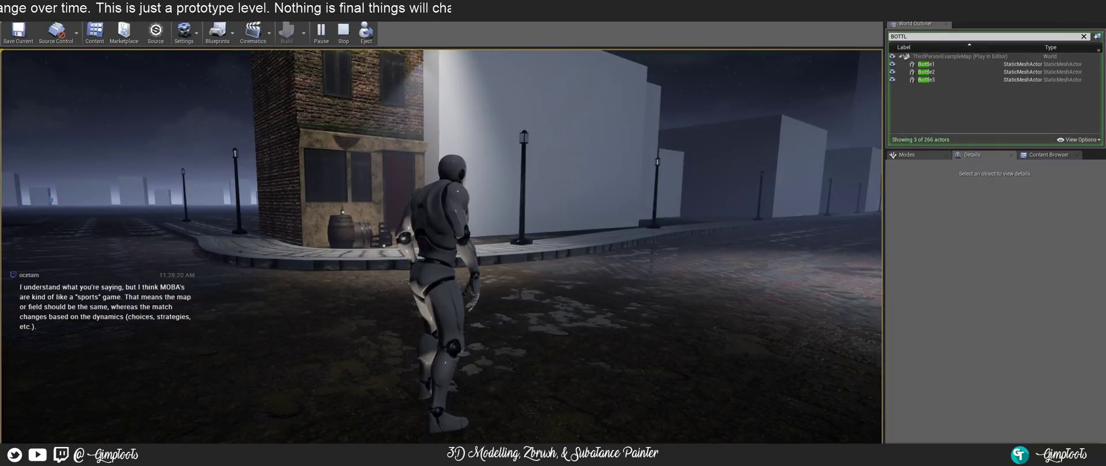
{"action": "key", "text": "Escape"}
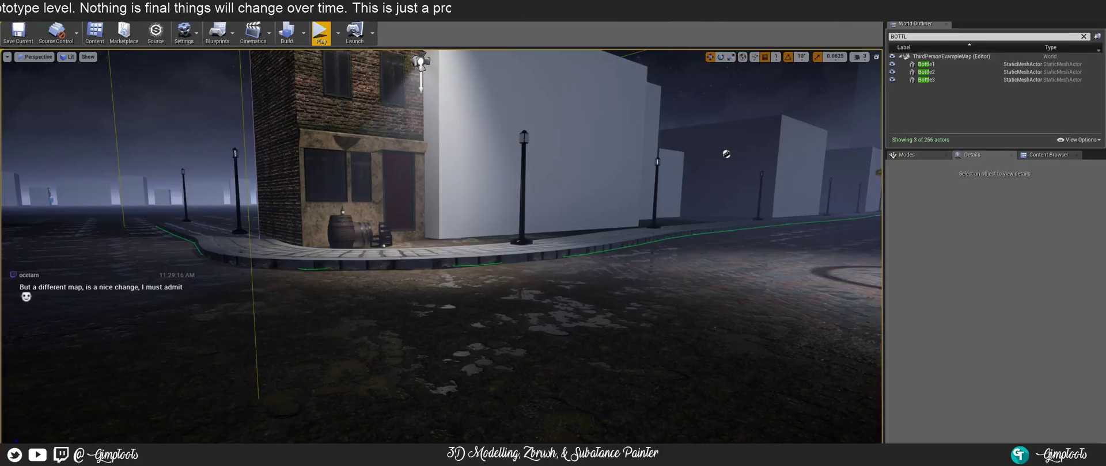
- Examine the brick building, its ground-floor facade, and the neighbouring street and pavement in the editor viewport
{"action": "right_click_drag", "start_coordinate": [441, 247], "coordinate": [399, 250]}
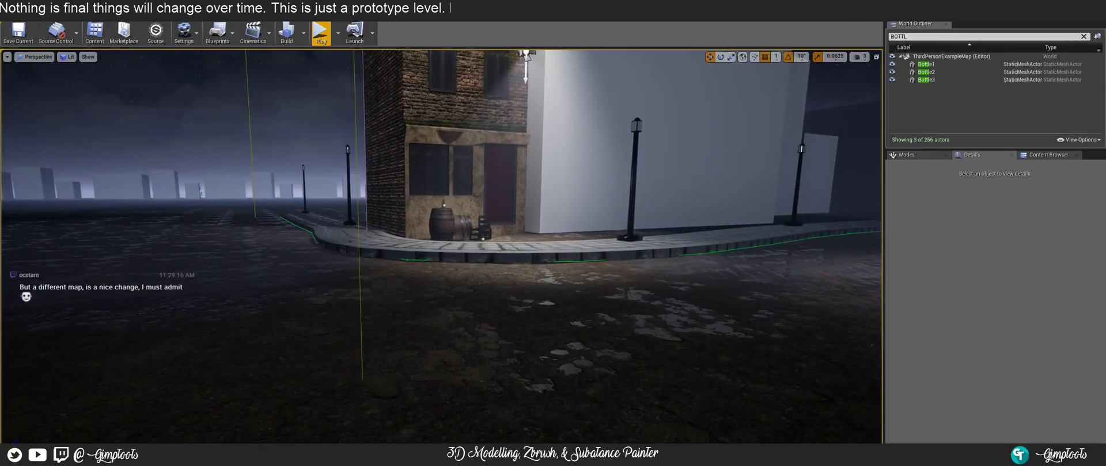
{"action": "right_click_drag", "start_coordinate": [334, 212], "coordinate": [402, 192]}
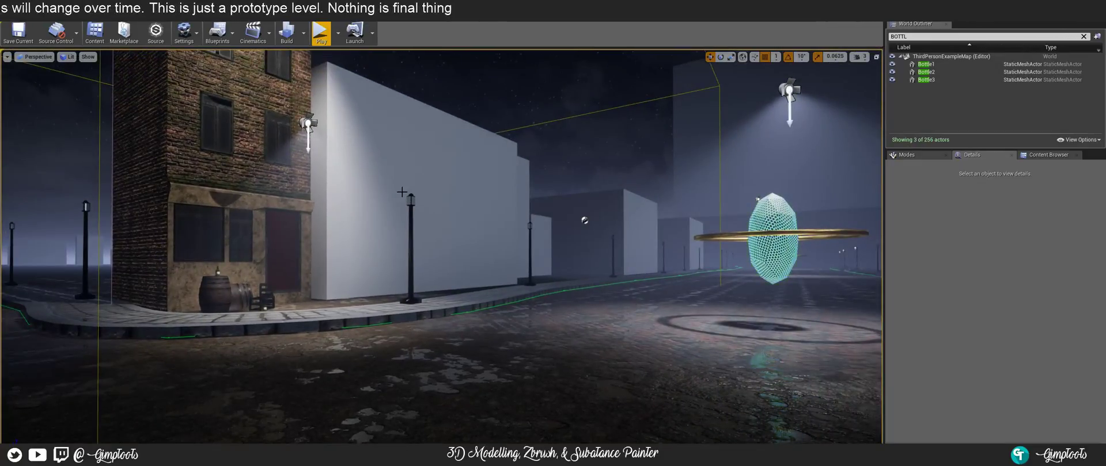
{"action": "mouse_move", "coordinate": [471, 245]}
{"action": "right_mouse_down"}
{"action": "mouse_move", "coordinate": [438, 247]}
{"action": "mouse_move", "coordinate": [421, 228]}
{"action": "mouse_move", "coordinate": [423, 246]}
{"action": "mouse_move", "coordinate": [489, 247]}
{"action": "mouse_move", "coordinate": [438, 236]}
{"action": "mouse_move", "coordinate": [455, 248]}
{"action": "mouse_move", "coordinate": [446, 251]}
{"action": "mouse_move", "coordinate": [423, 231]}
{"action": "mouse_move", "coordinate": [457, 253]}
{"action": "mouse_move", "coordinate": [190, 254]}
{"action": "mouse_move", "coordinate": [144, 216]}
{"action": "mouse_move", "coordinate": [198, 235]}
{"action": "mouse_move", "coordinate": [502, 203]}
{"action": "mouse_move", "coordinate": [496, 259]}
{"action": "mouse_move", "coordinate": [469, 243]}
{"action": "right_mouse_up"}
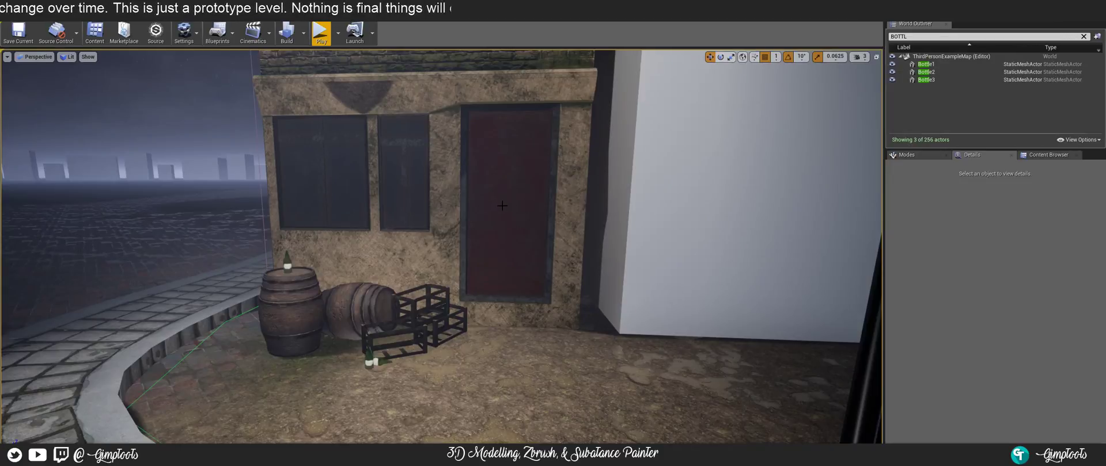
{"action": "right_click_drag", "start_coordinate": [450, 213], "coordinate": [465, 208]}
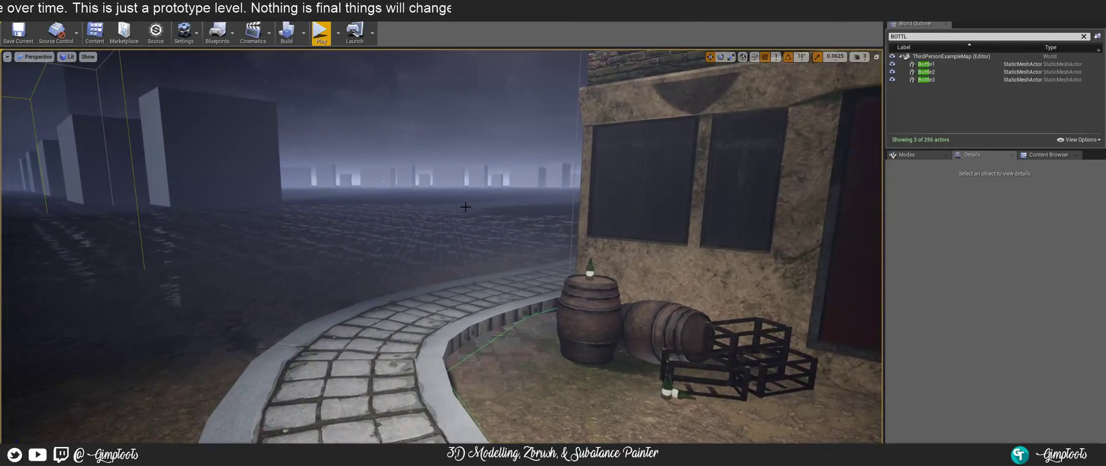
{"action": "right_click_drag", "start_coordinate": [369, 234], "coordinate": [440, 223]}
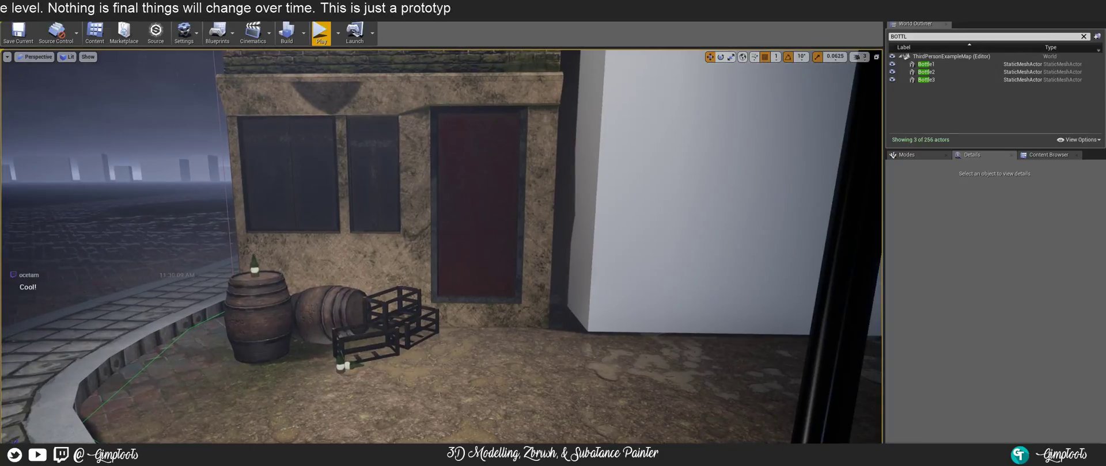
{"action": "right_click_drag", "start_coordinate": [442, 222], "coordinate": [498, 204]}
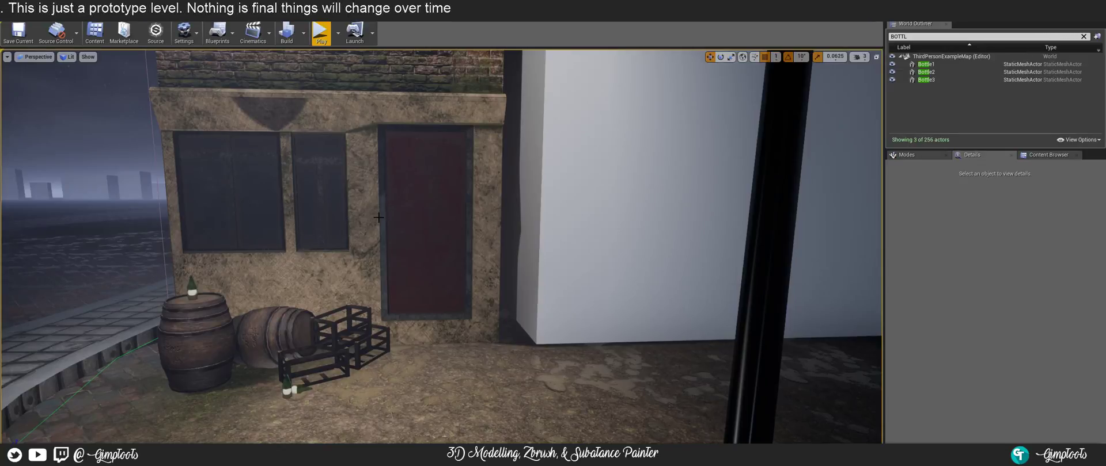
- Examine the barrels, stacked crates and bottles in front of the brick building at close range in the editor
{"action": "right_click_drag", "start_coordinate": [434, 204], "coordinate": [393, 257]}
{"action": "key", "text": "s"}
{"action": "right_click_drag", "start_coordinate": [433, 206], "coordinate": [429, 200]}
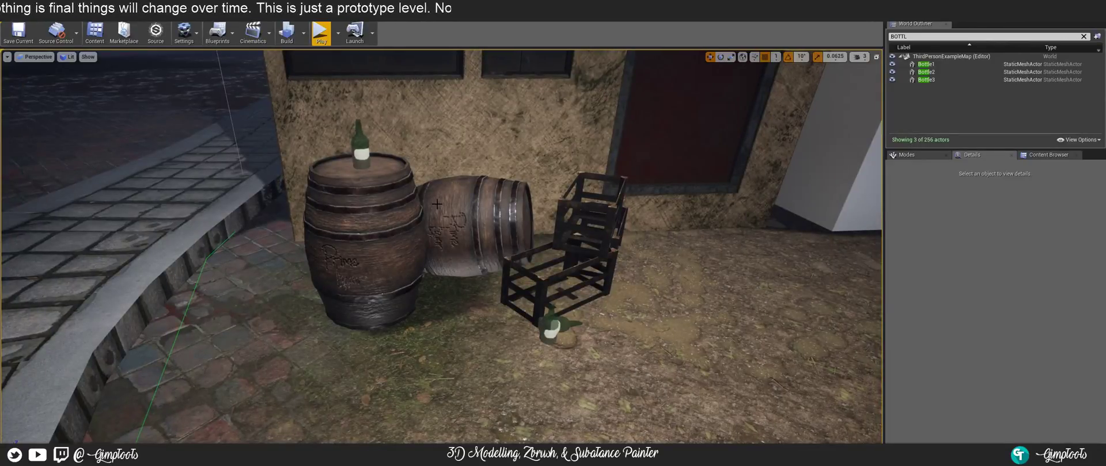
{"action": "right_click_drag", "start_coordinate": [415, 189], "coordinate": [471, 159]}
{"action": "key", "text": "w"}
{"action": "key", "text": "w"}
{"action": "key", "text": "a"}
{"action": "key", "text": "s"}
{"action": "key", "text": "s"}
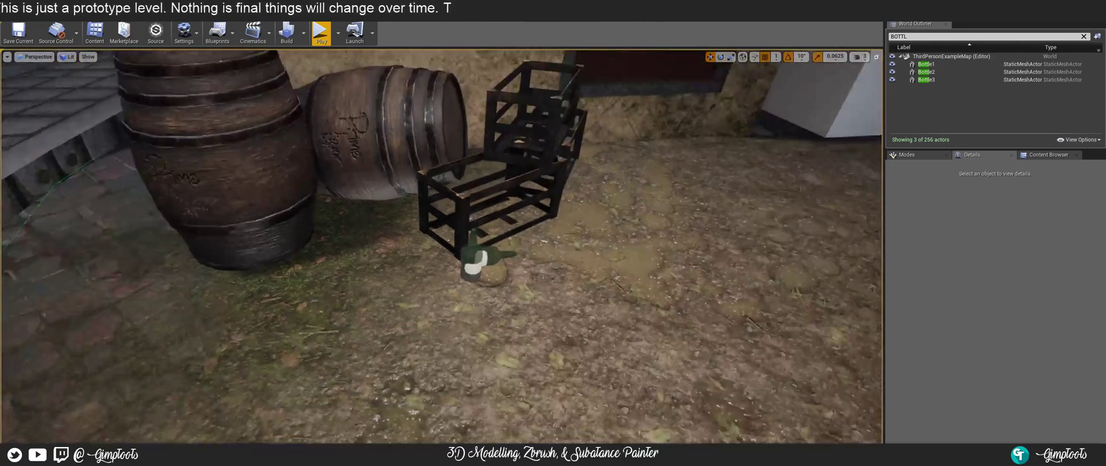
- Inspect the engraved lettering on the upright barrel up close, then frame the whole prop group again
{"action": "right_click_drag", "start_coordinate": [442, 248], "coordinate": [500, 245]}
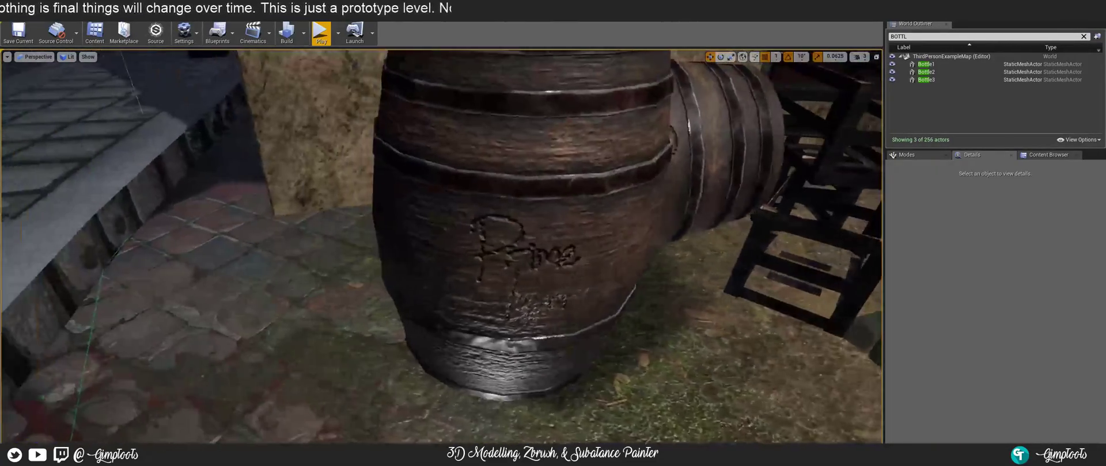
{"action": "key", "text": "s"}
{"action": "right_click_drag", "start_coordinate": [442, 248], "coordinate": [501, 237]}
{"action": "key", "text": "w"}
{"action": "key", "text": "w"}
{"action": "key", "text": "s"}
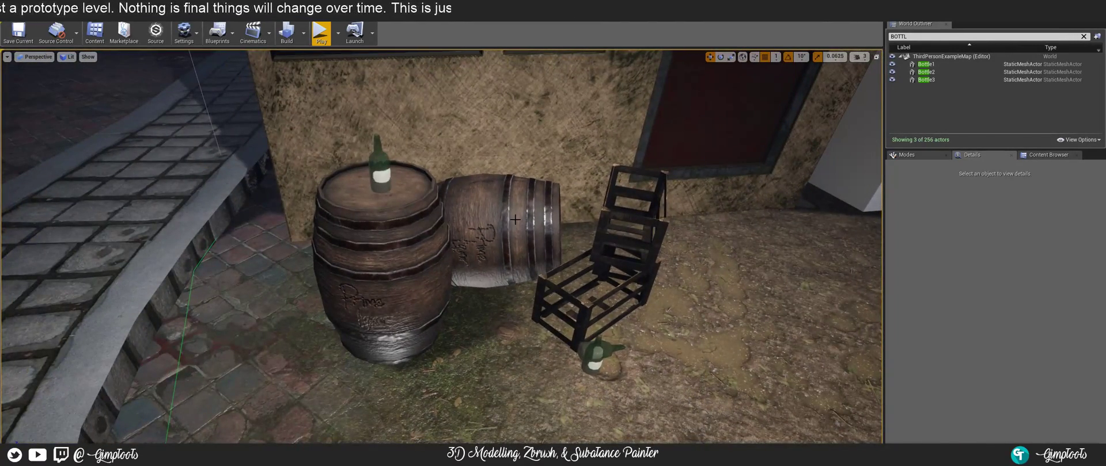
- Play the level and run from the central plaza to the pavement beside the brick building's barrels and crates
{"action": "left_click", "coordinate": [320, 34]}
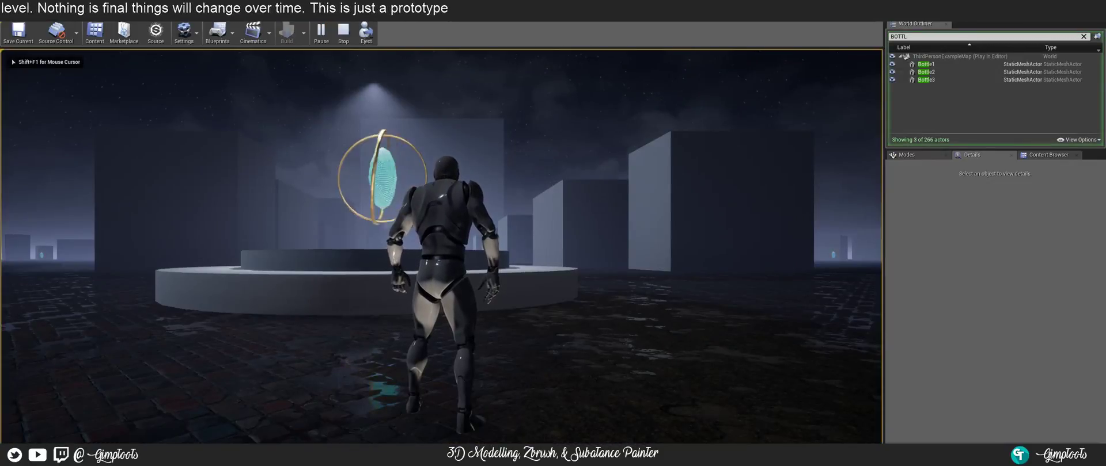
{"action": "key", "text": "w"}
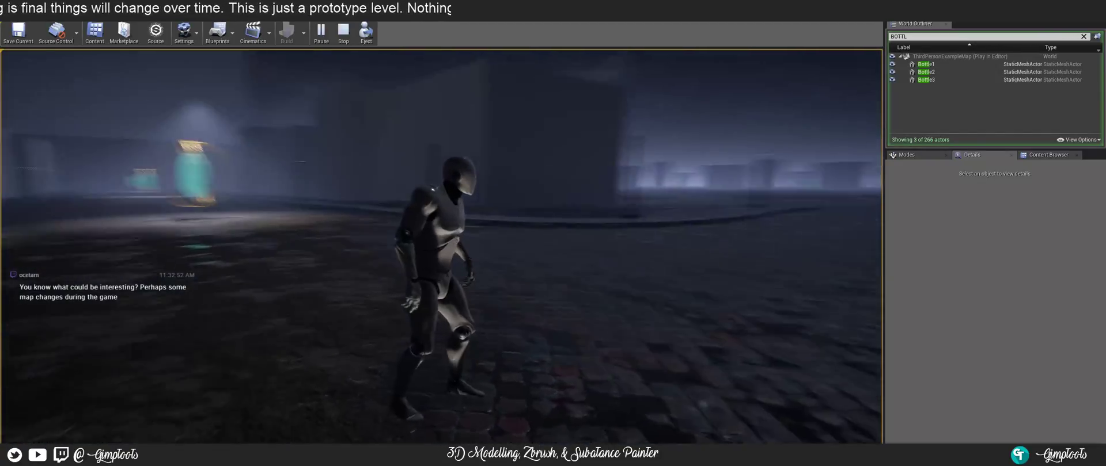
{"action": "key", "text": "w"}
{"action": "key", "text": "a"}
{"action": "key", "text": "w"}
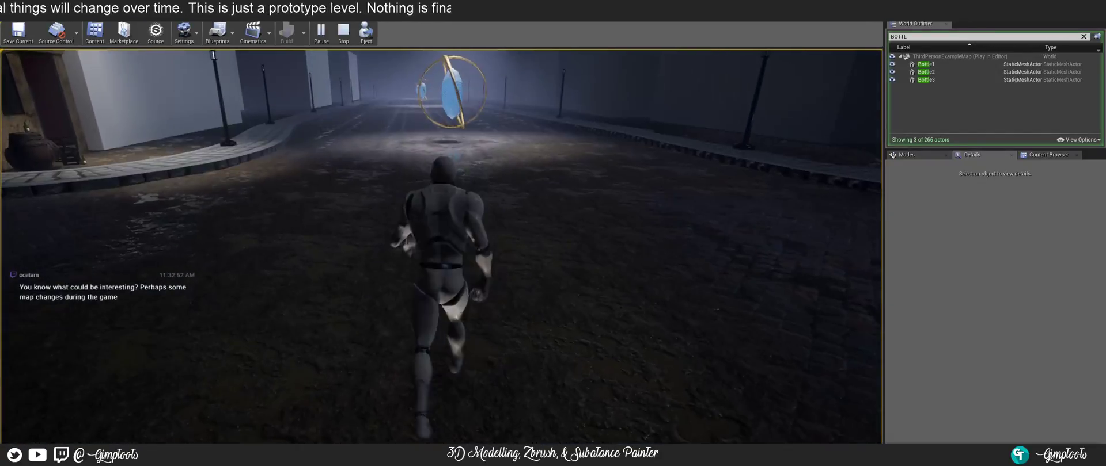
{"action": "key", "text": "a"}
{"action": "key", "text": "w"}
{"action": "key", "text": "a"}
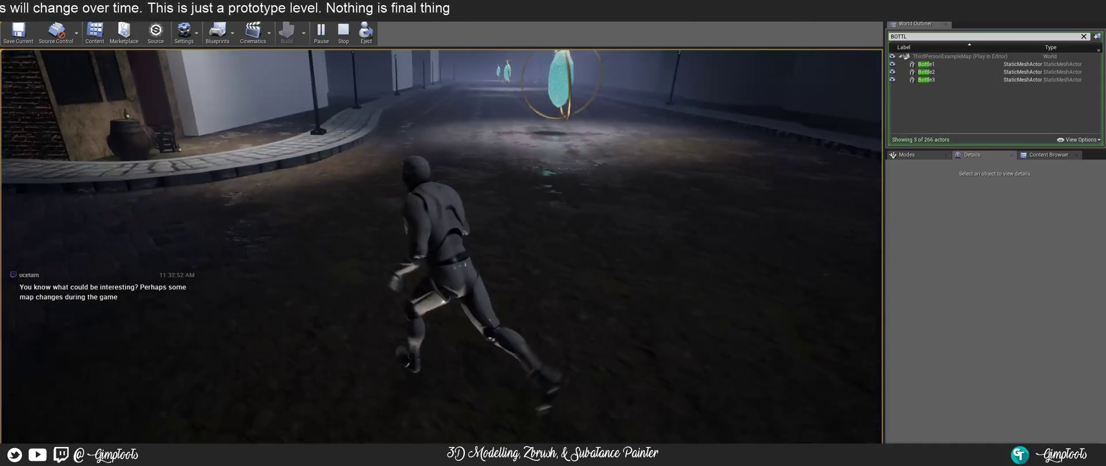
{"action": "key", "text": "w"}
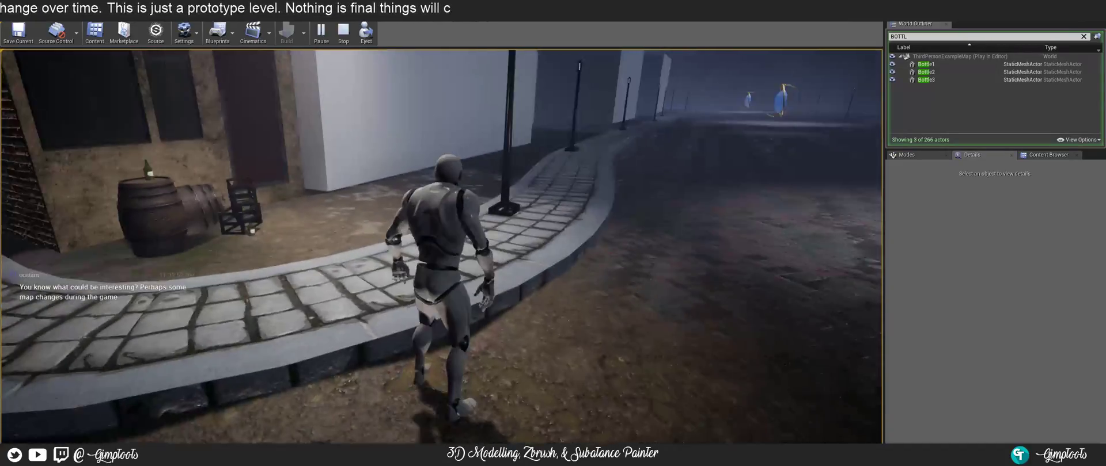
{"action": "key", "text": "w"}
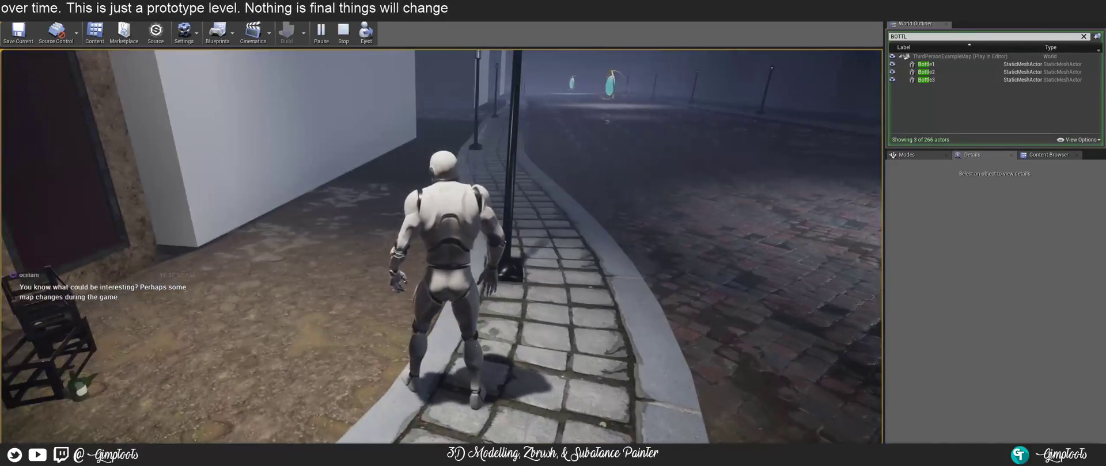
- Run down the street past the blank building blocks, then return along the pavement to the brick building's props
{"action": "key", "text": "w"}
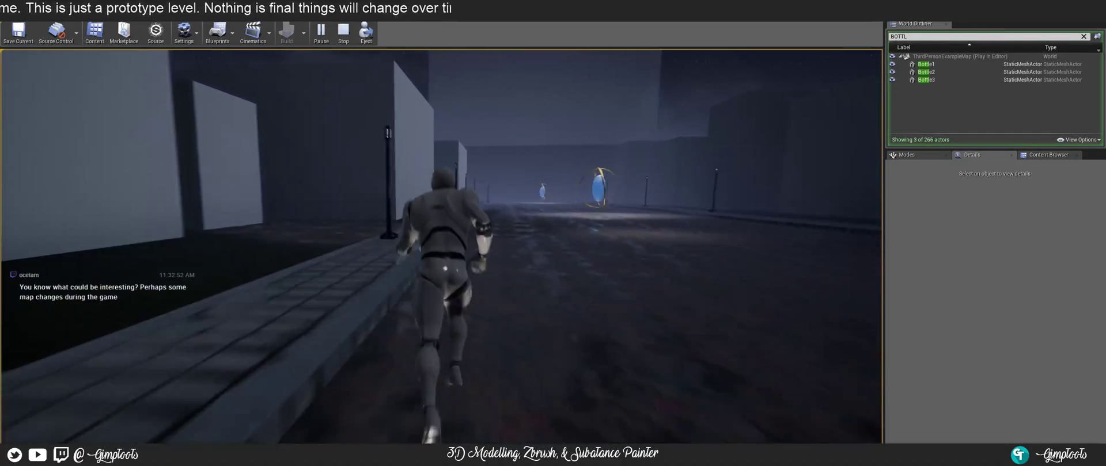
{"action": "key", "text": "w"}
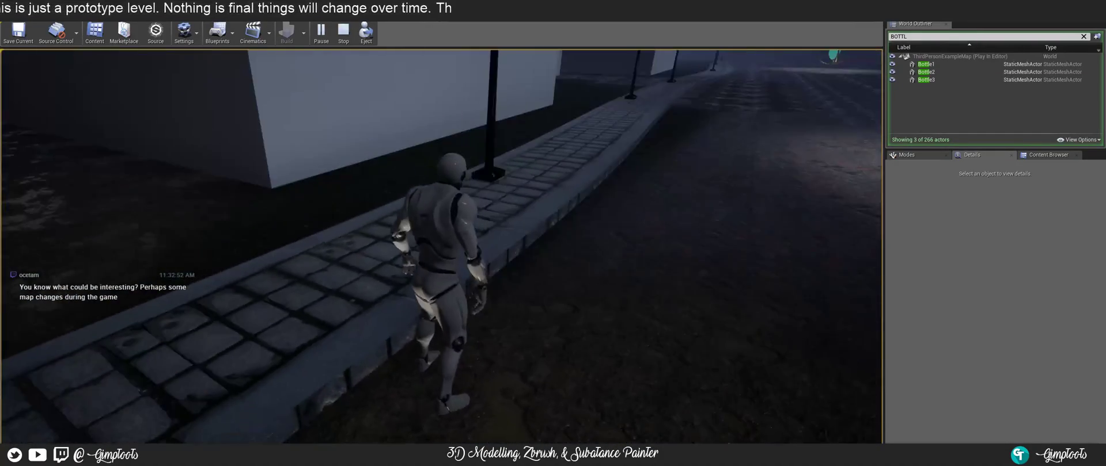
{"action": "key", "text": "w"}
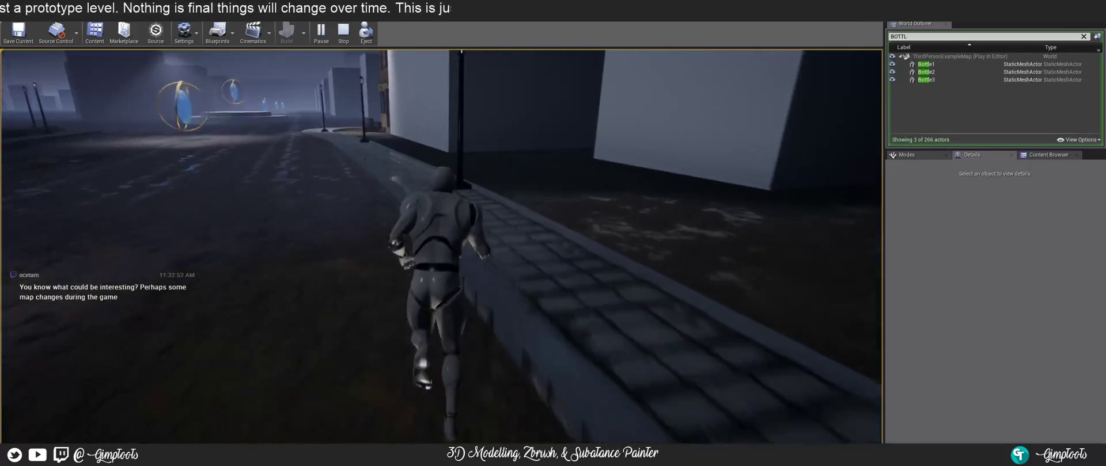
{"action": "key", "text": "w"}
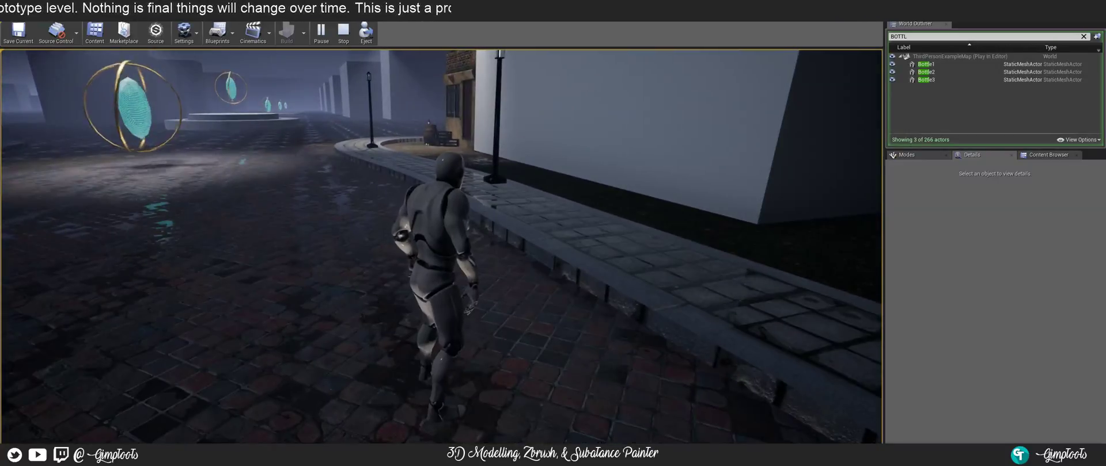
{"action": "key", "text": "w"}
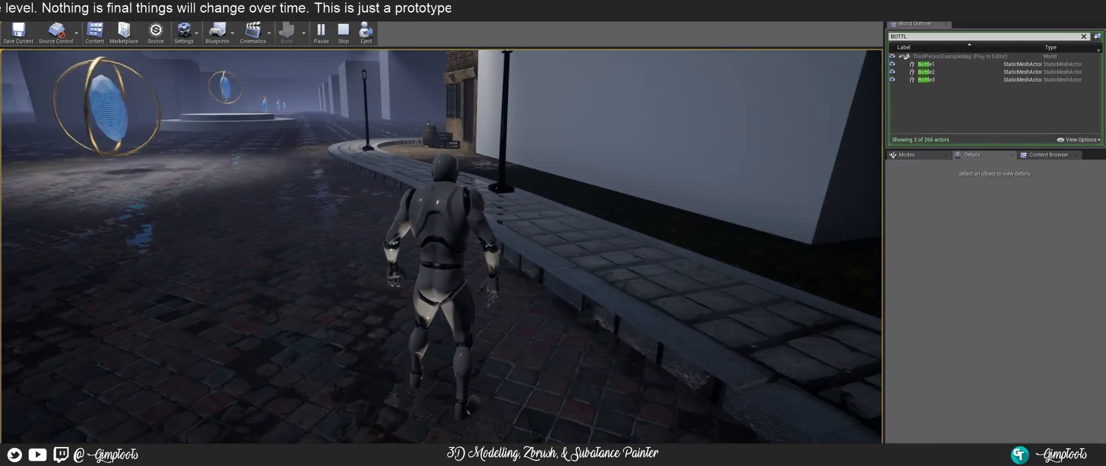
{"action": "key", "text": "w"}
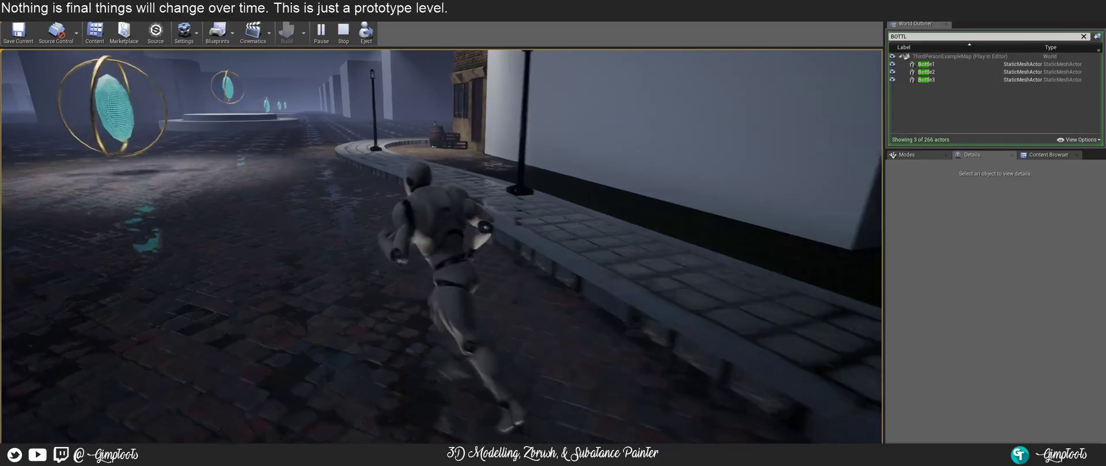
{"action": "key", "text": "w"}
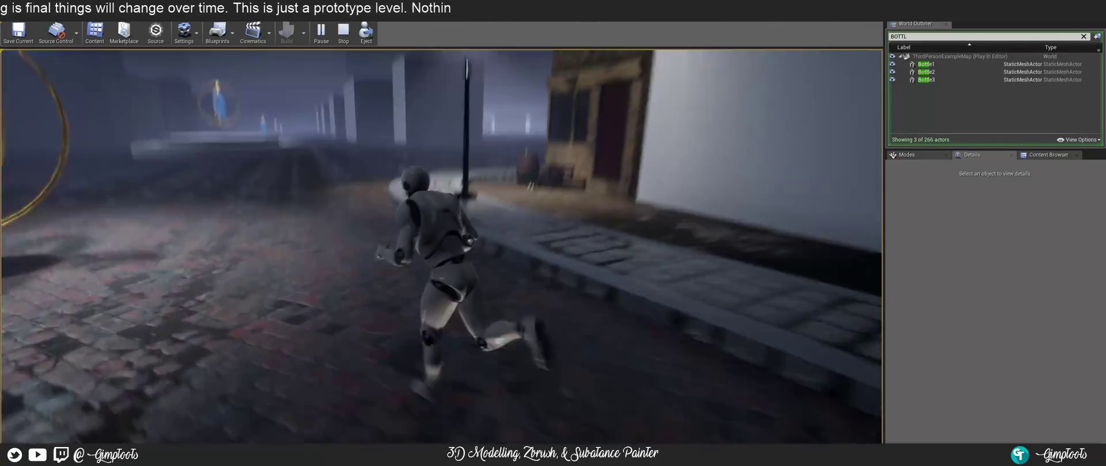
{"action": "key", "text": "w"}
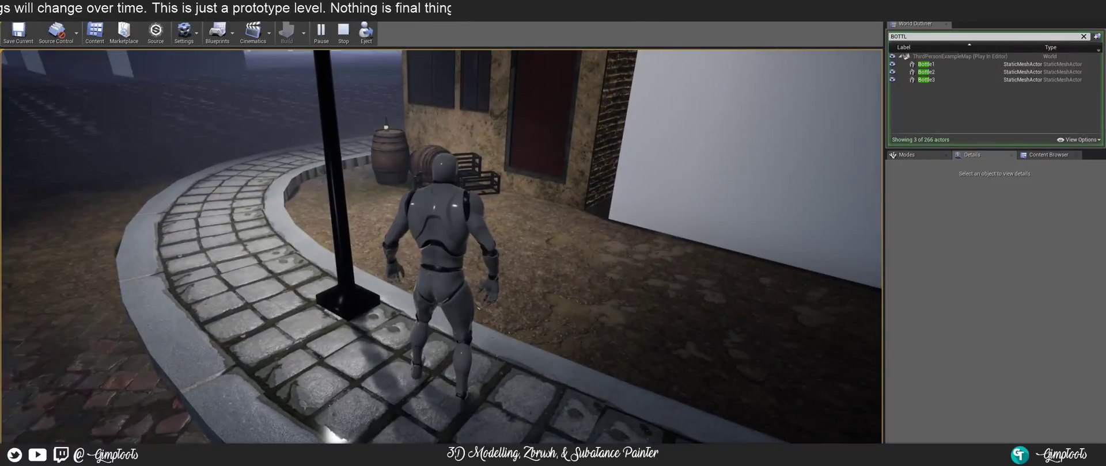
- Circle the curved pavement and lamp posts around the brick building to view the barrels, crates and bottles
{"action": "key", "text": "s"}
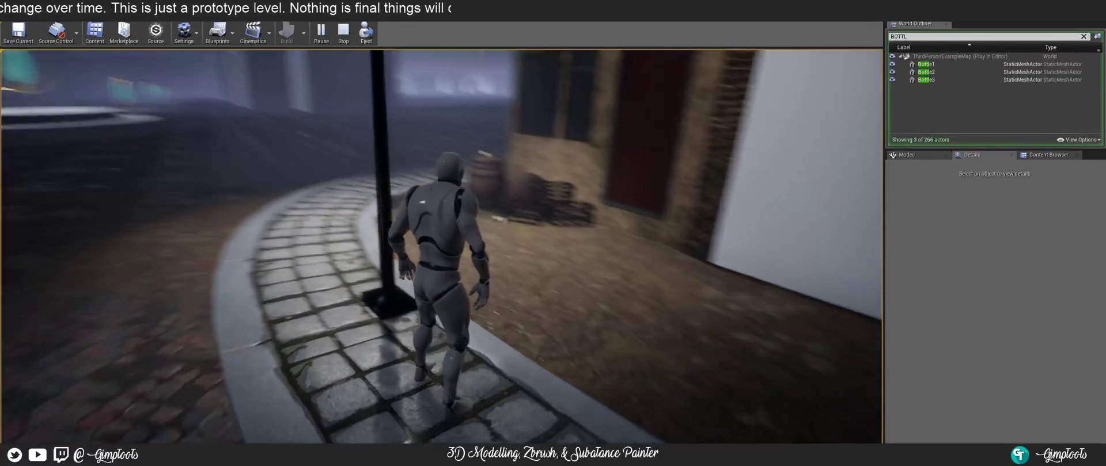
{"action": "key", "text": "w"}
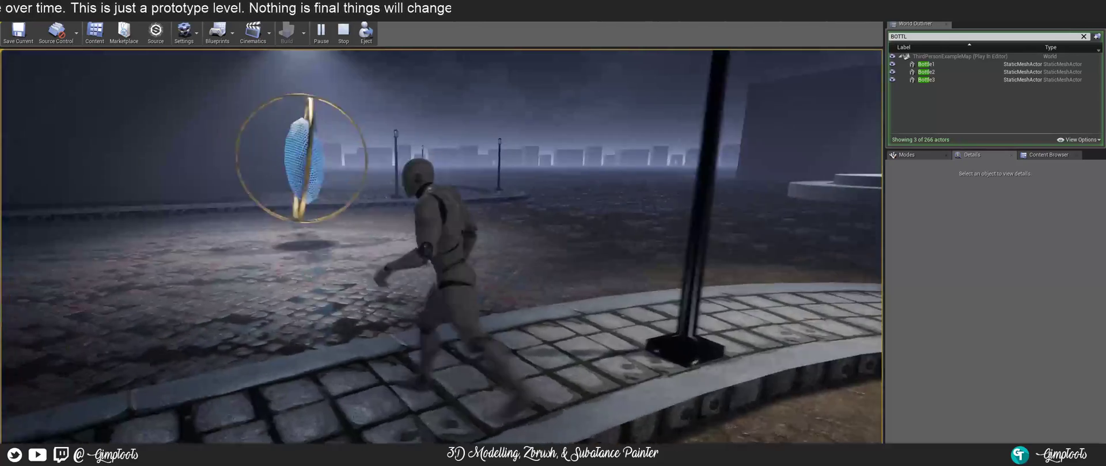
{"action": "key", "text": "space"}
{"action": "key", "text": "w"}
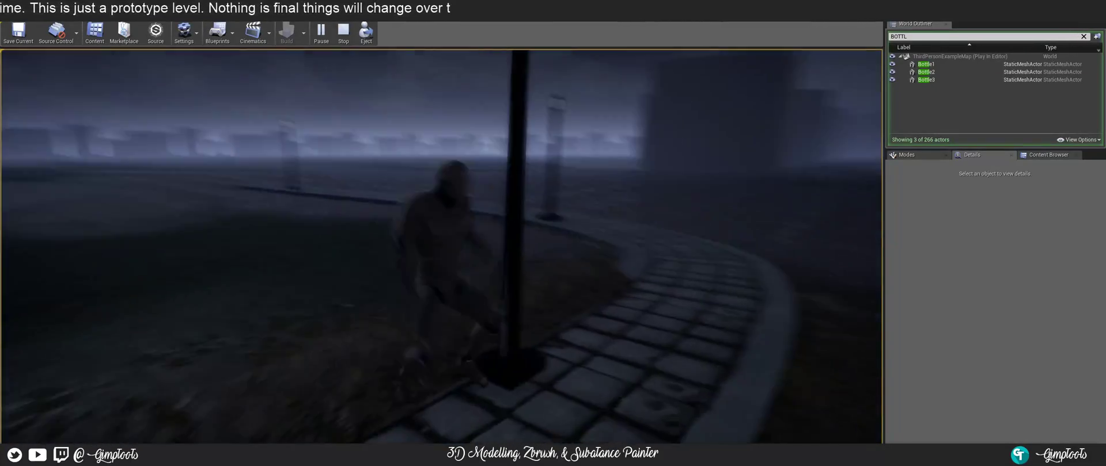
{"action": "key", "text": "w"}
{"action": "key", "text": "d"}
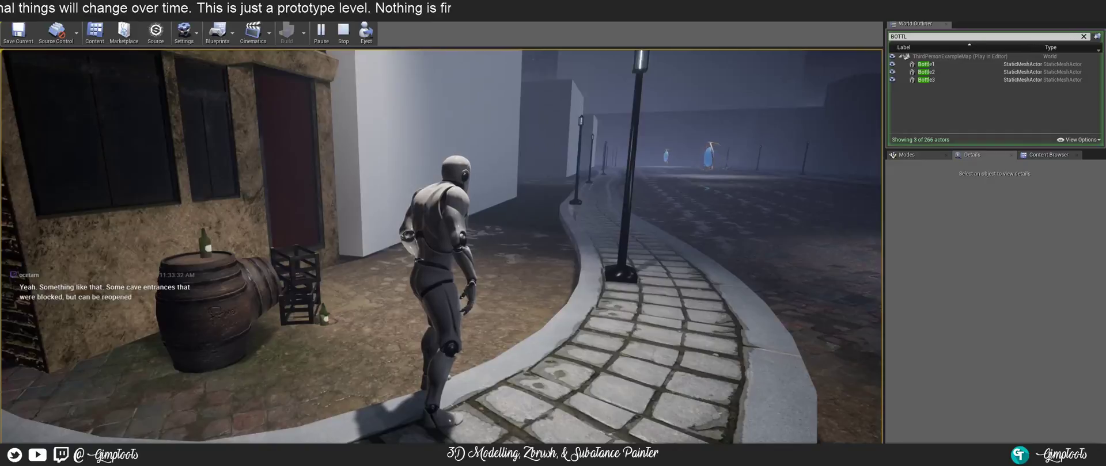
- Run down the street and back past the floating ring to view the brick building's corner and the plaza
{"action": "key", "text": "w"}
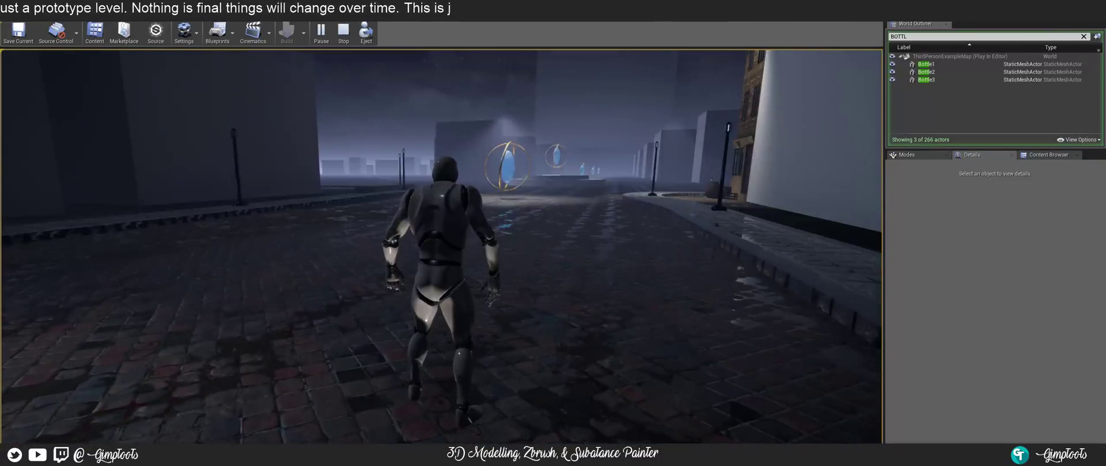
{"action": "key", "text": "w"}
{"action": "key", "text": "w"}
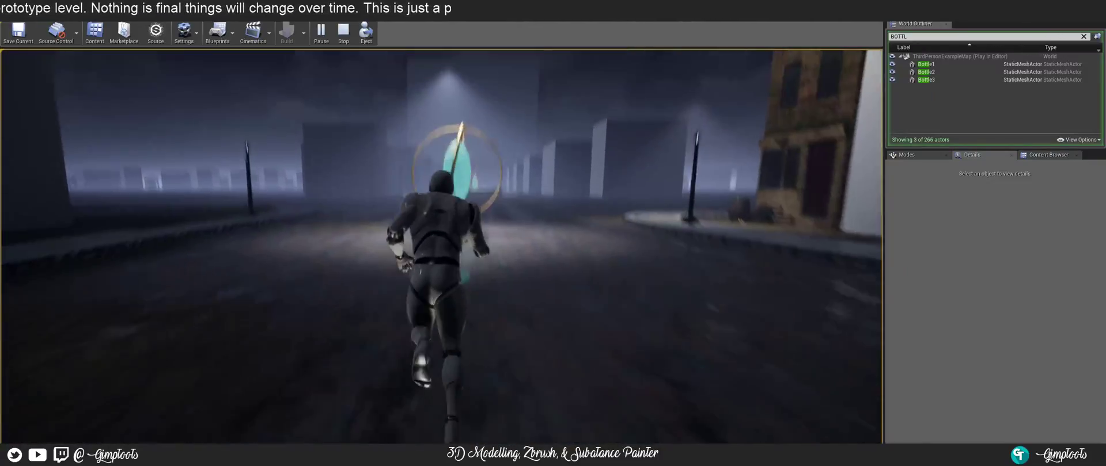
{"action": "key", "text": "space"}
{"action": "key", "text": "s"}
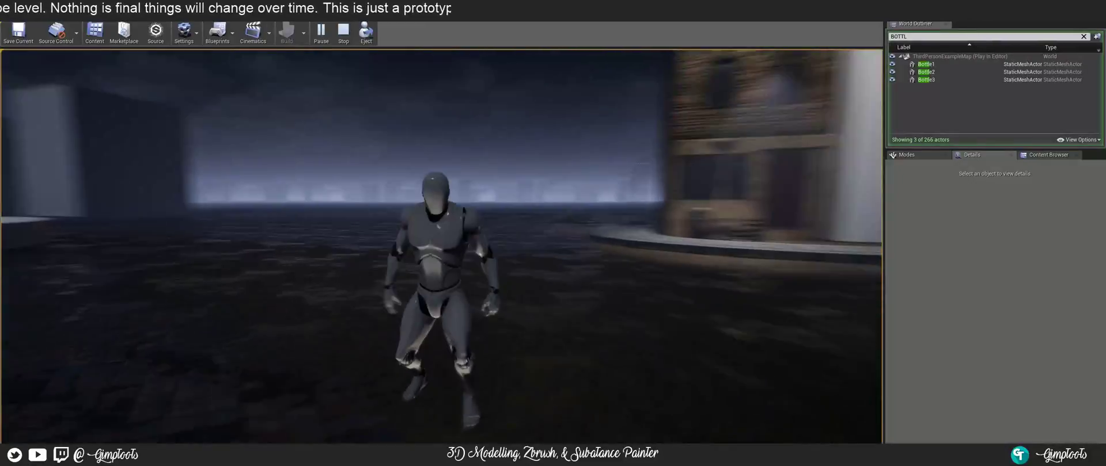
{"action": "key", "text": "w"}
{"action": "key", "text": "w"}
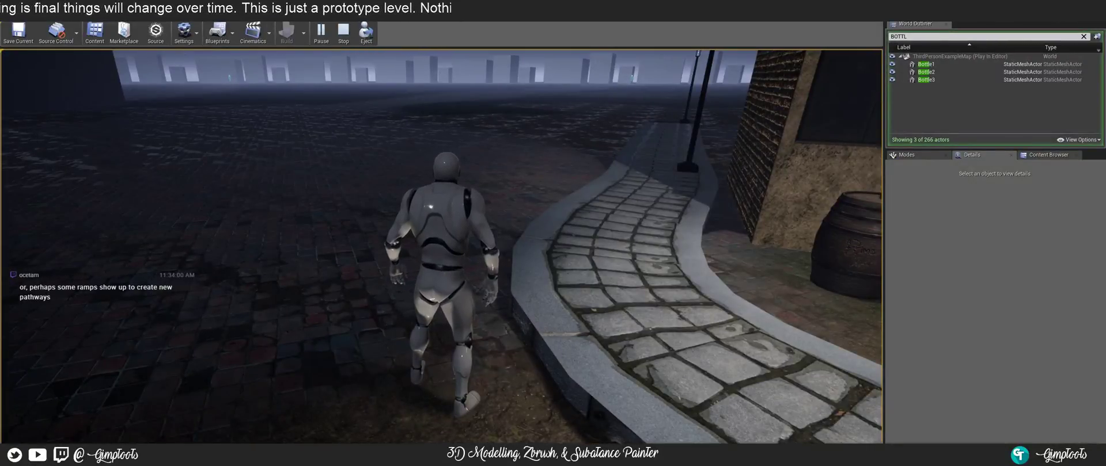
{"action": "key", "text": "d"}
{"action": "key", "text": "s"}
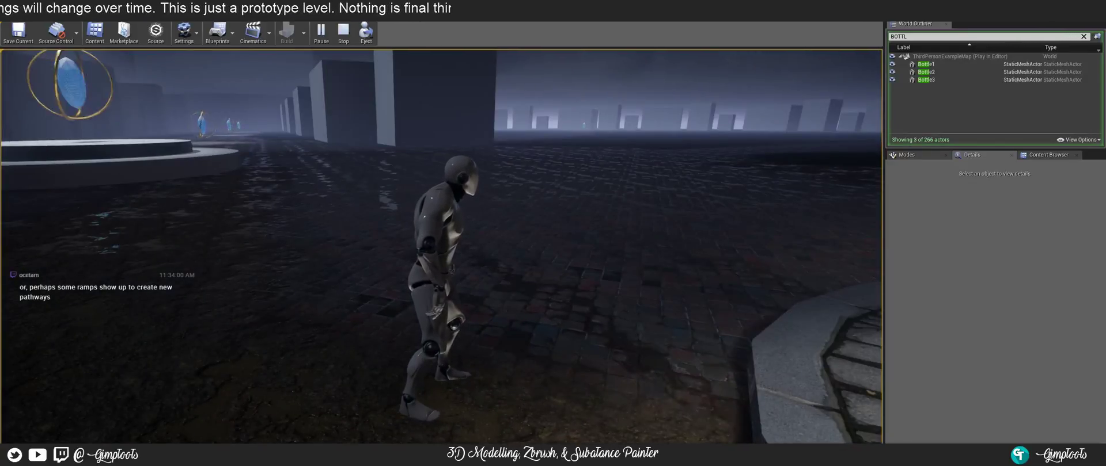
{"action": "key", "text": "a"}
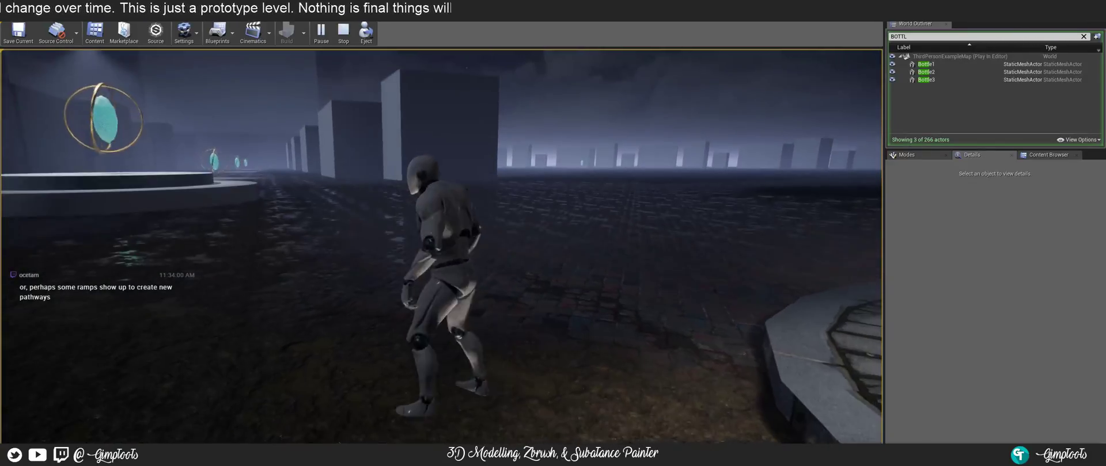
- Run down the long street past the floating rings to the lit lamp posts at the far pavement
{"action": "key", "text": "w"}
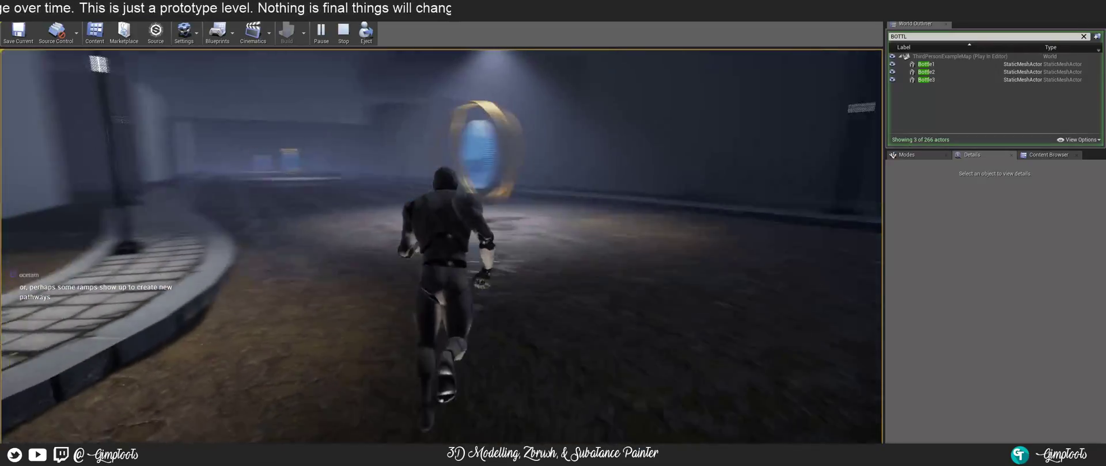
{"action": "key", "text": "w"}
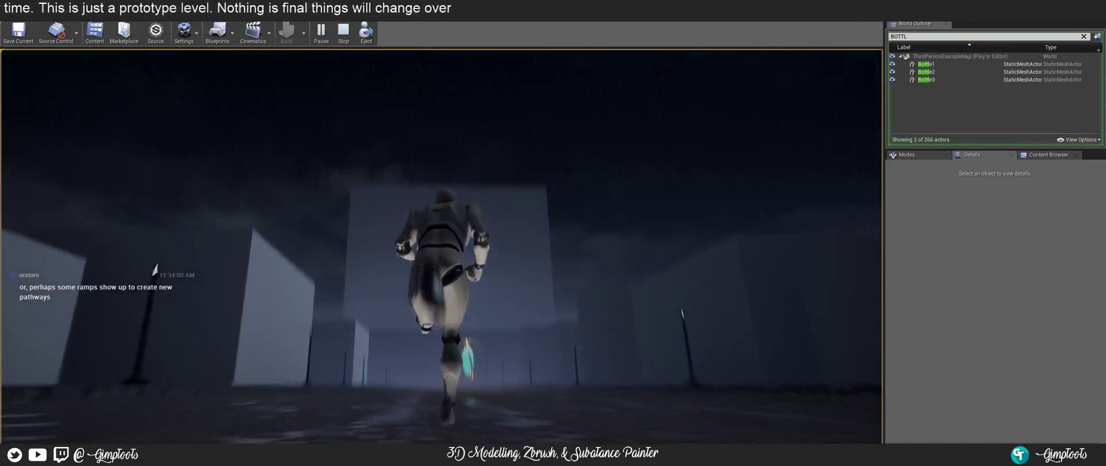
{"action": "key", "text": "w"}
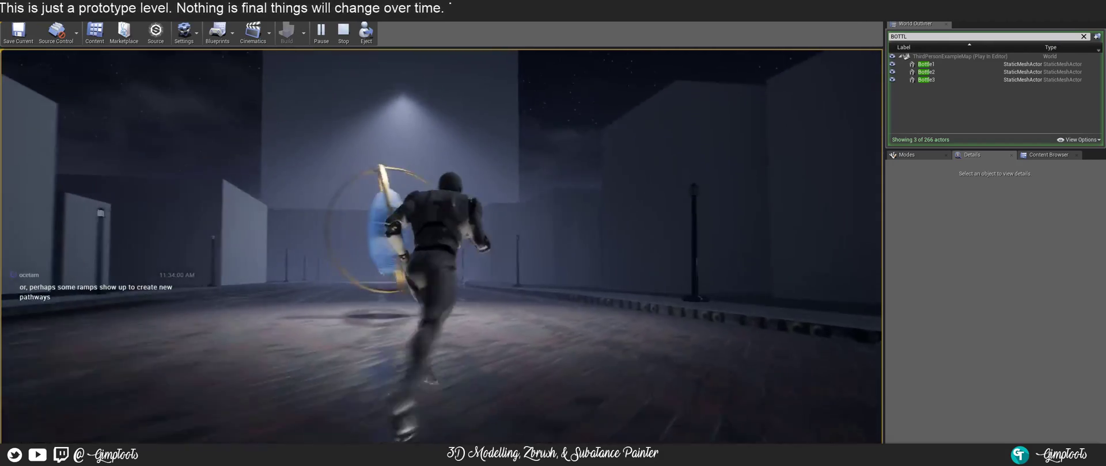
{"action": "key", "text": "w"}
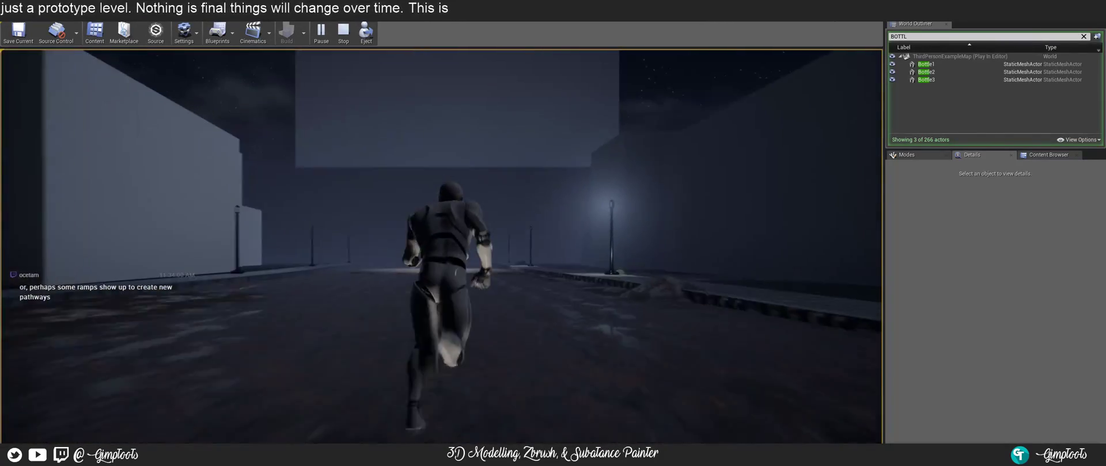
{"action": "key", "text": "w"}
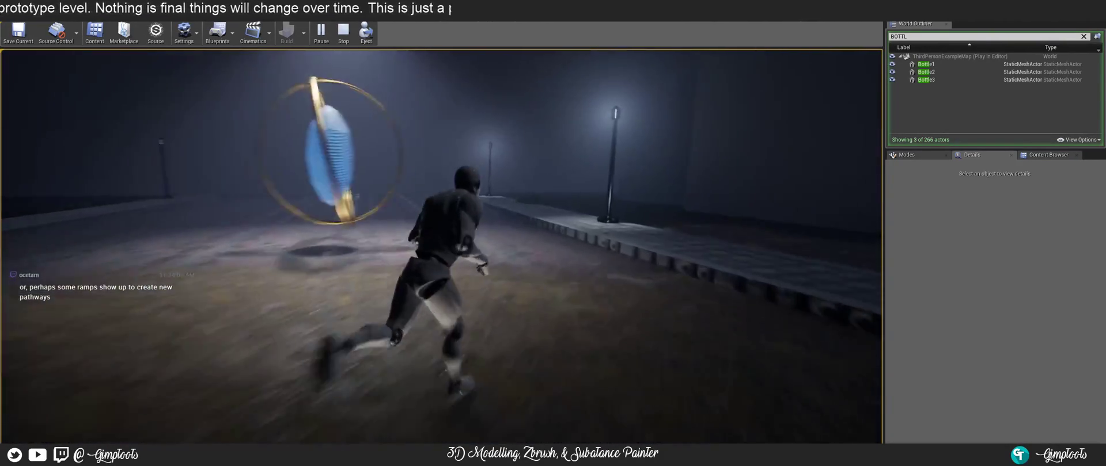
{"action": "key", "text": "w"}
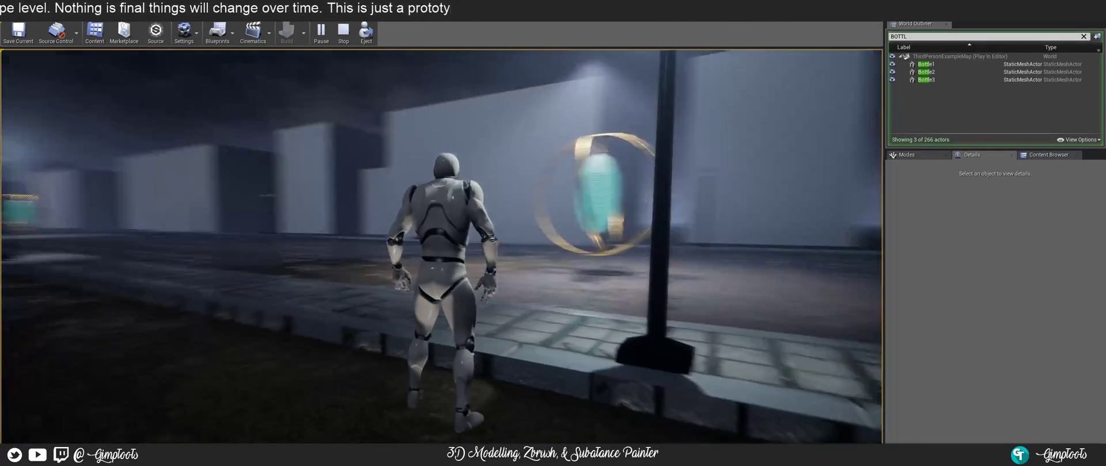
- Inspect the floating ring, cobbled road and pavement around the far street's lamp posts while moving along the kerb
{"action": "key", "text": "w"}
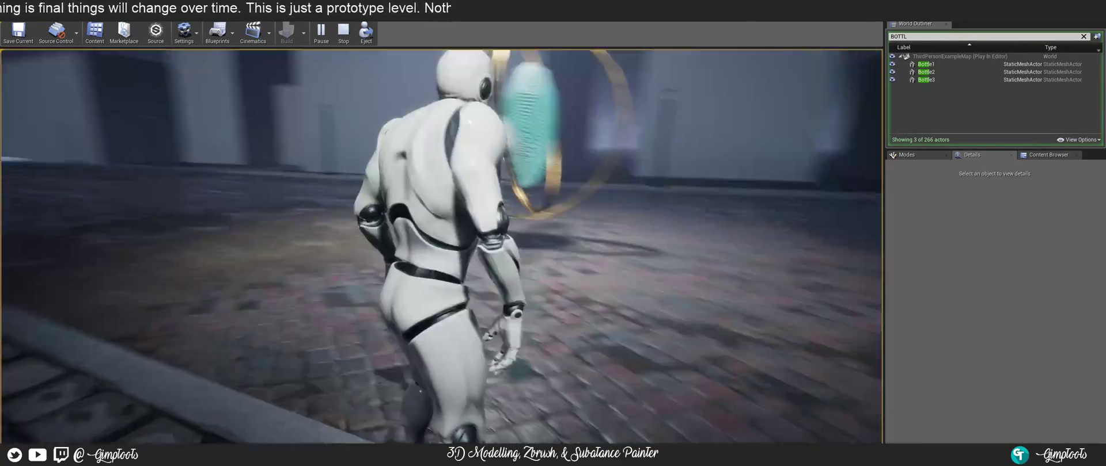
{"action": "key", "text": "w"}
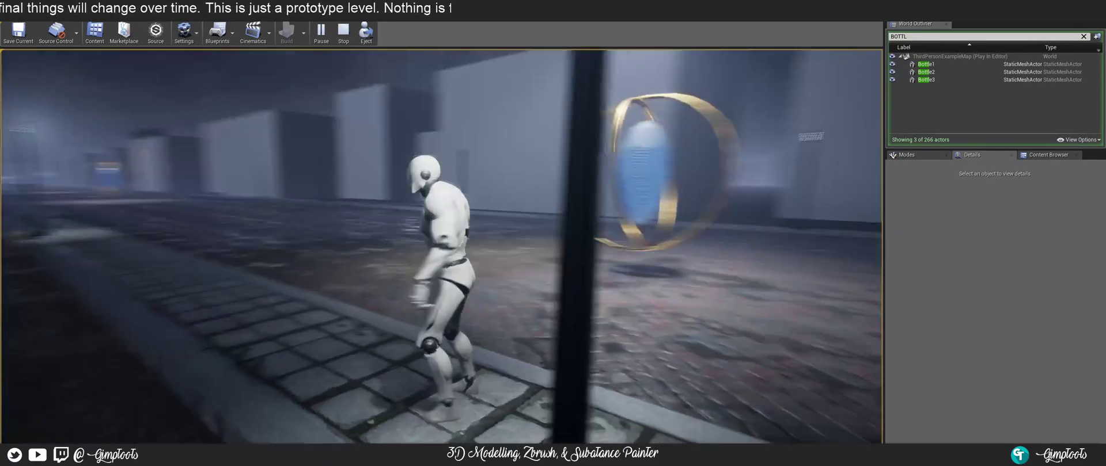
{"action": "key", "text": "w"}
{"action": "key", "text": "w"}
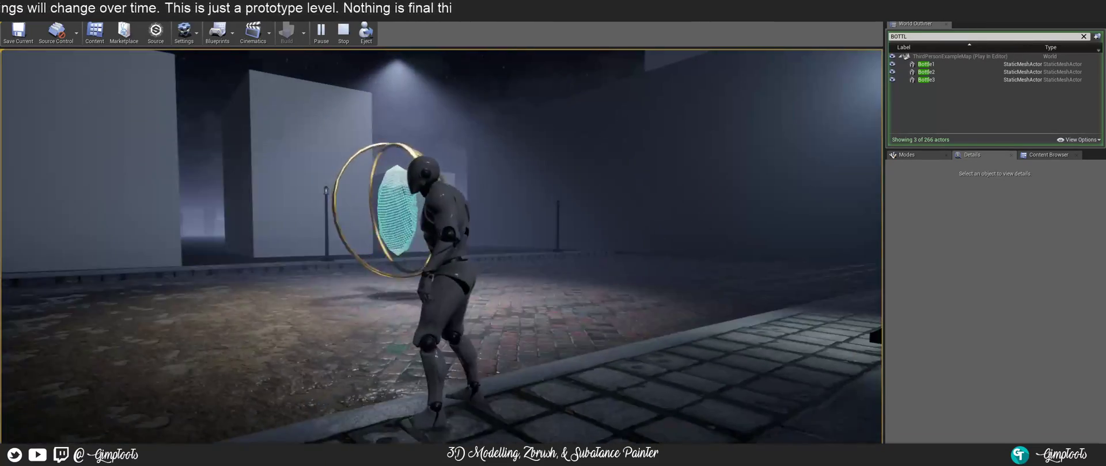
{"action": "key", "text": "w"}
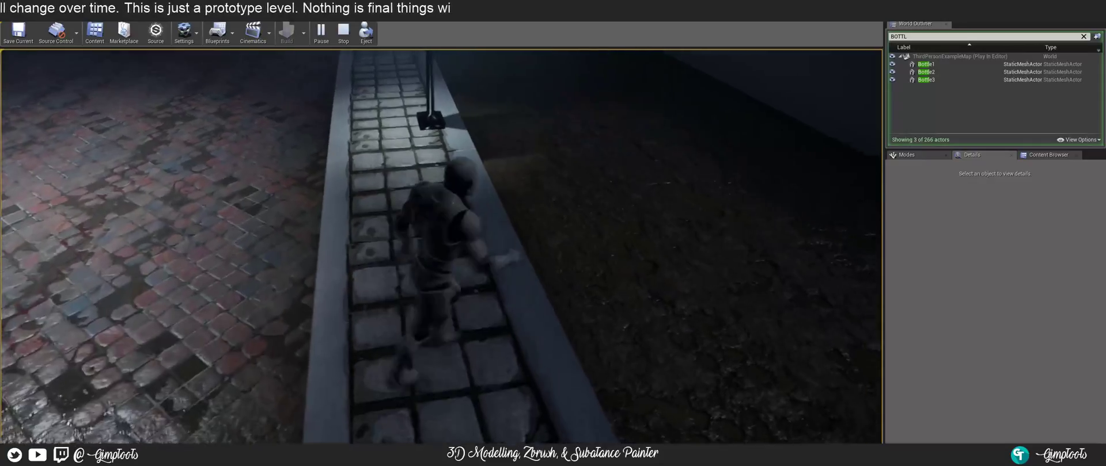
{"action": "key", "text": "space"}
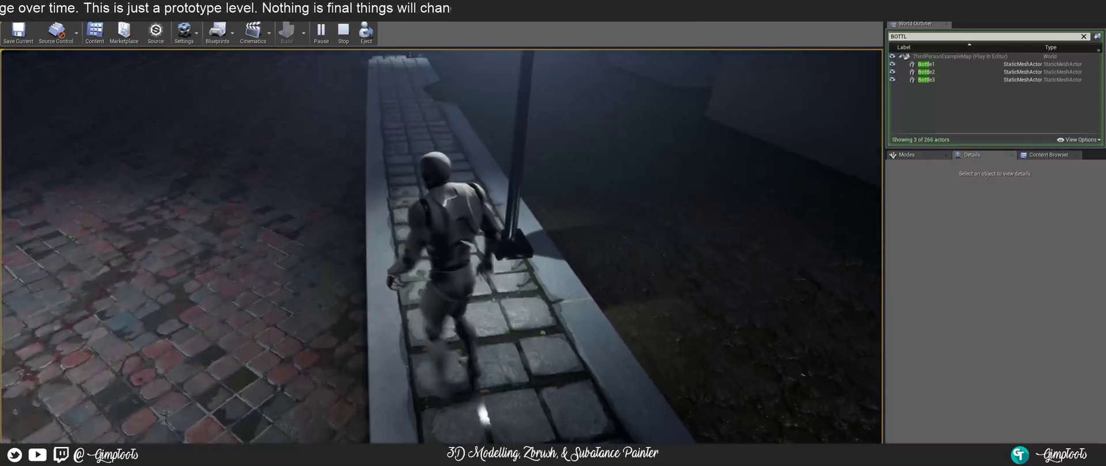
- Run along the kerb past the lamp posts to inspect the street's pavement and cobbles, and end play mode
{"action": "key", "text": "w"}
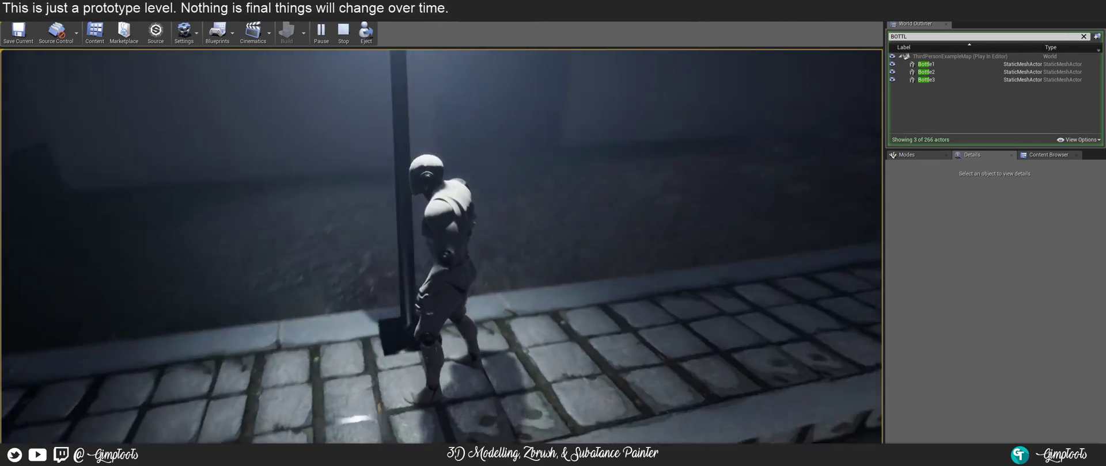
{"action": "key", "text": "w"}
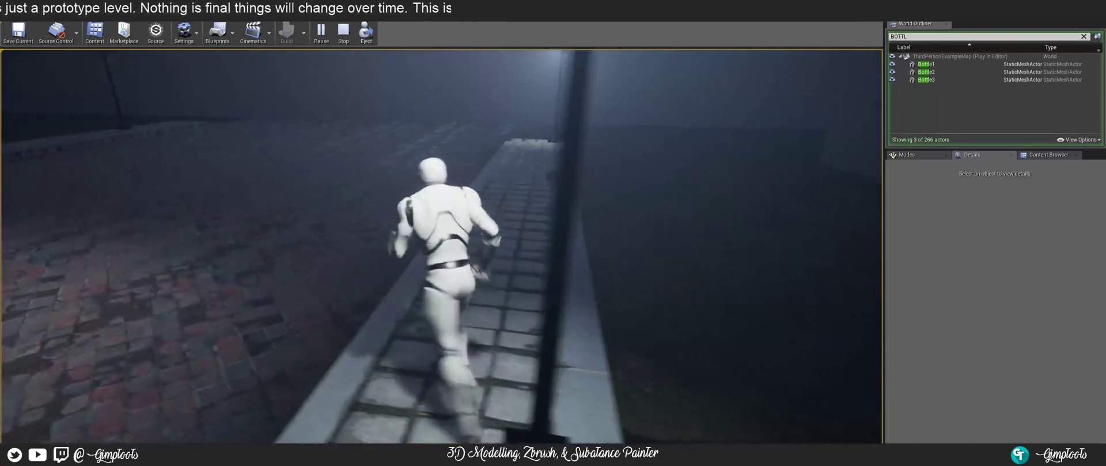
{"action": "key", "text": "w"}
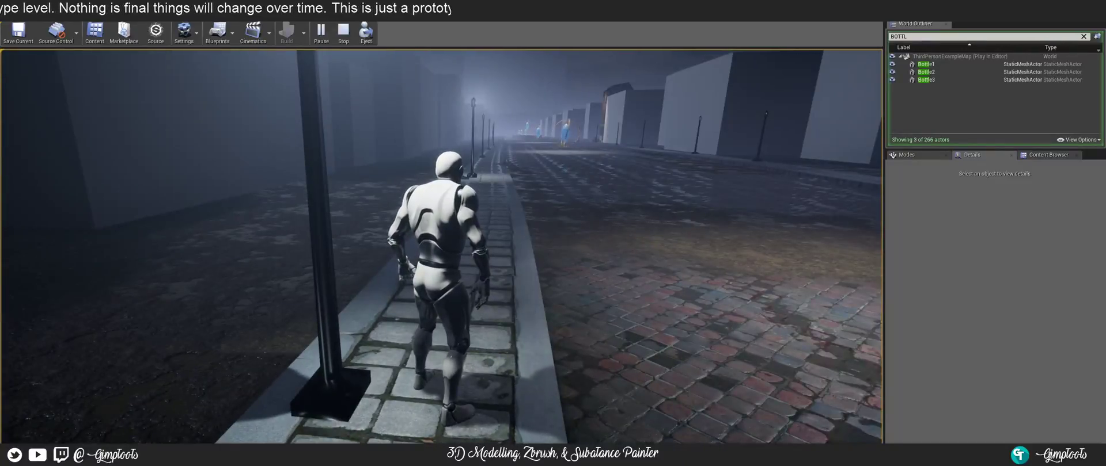
{"action": "key", "text": "Escape"}
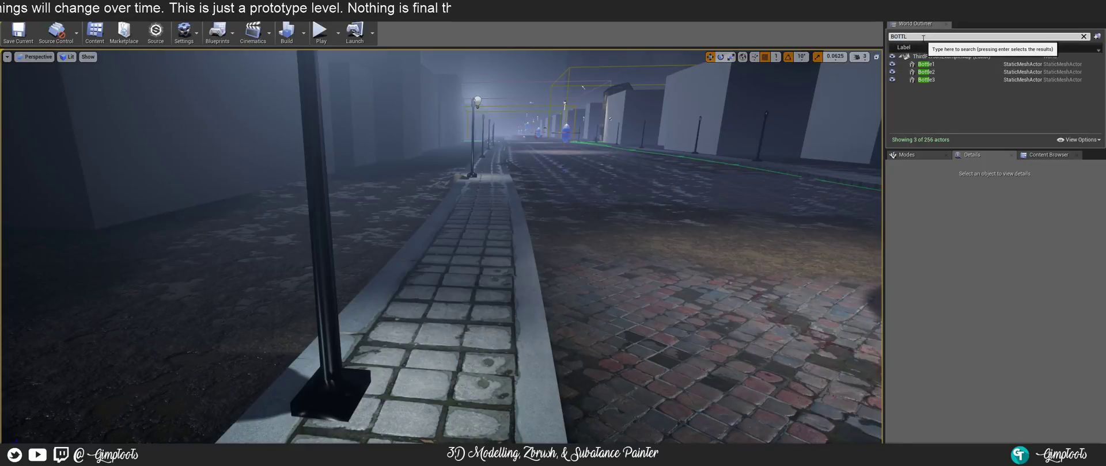
- Clear the bottle filter from the World Outliner search and select the Landscape actor
{"action": "key", "text": "BackSpace"}
{"action": "key", "text": "BackSpace"}
{"action": "key", "text": "BackSpace"}
{"action": "key", "text": "BackSpace"}
{"action": "key", "text": "BackSpace"}
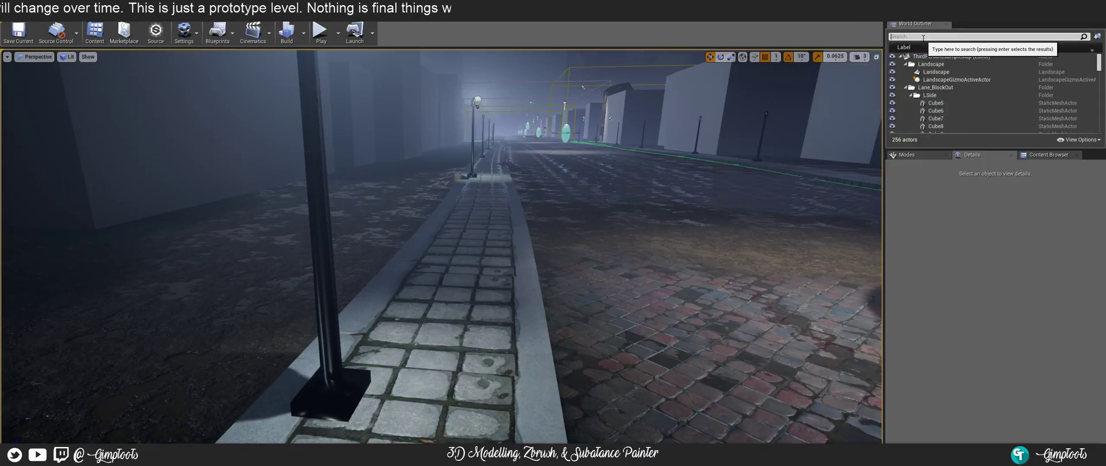
{"action": "left_click", "coordinate": [936, 72]}
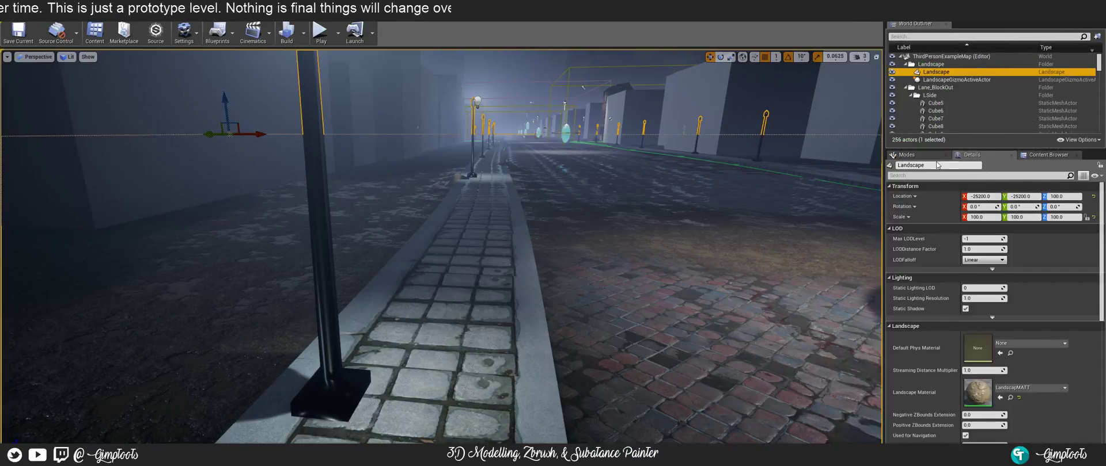
- Switch to Landscape mode and activate the spline editing tool among the Manage tools
{"action": "left_click", "coordinate": [927, 154]}
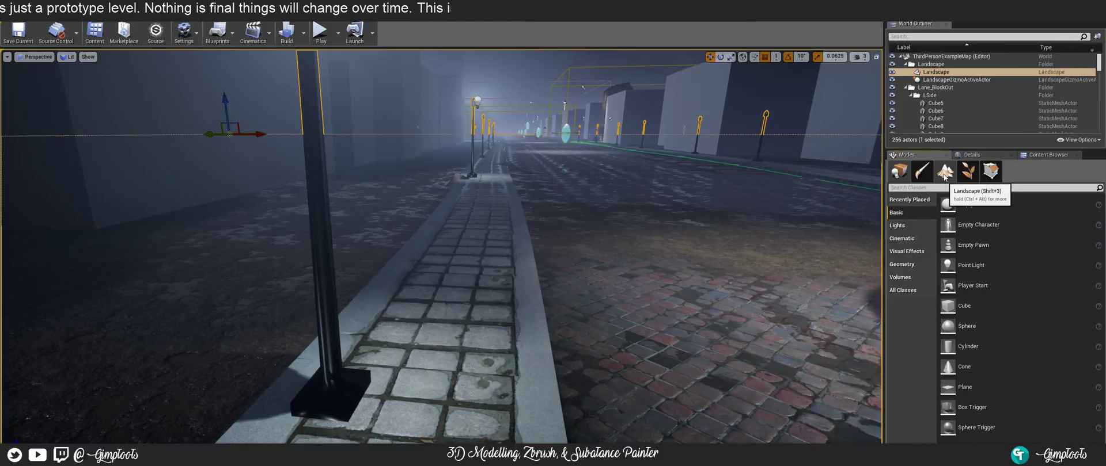
{"action": "left_click", "coordinate": [945, 172]}
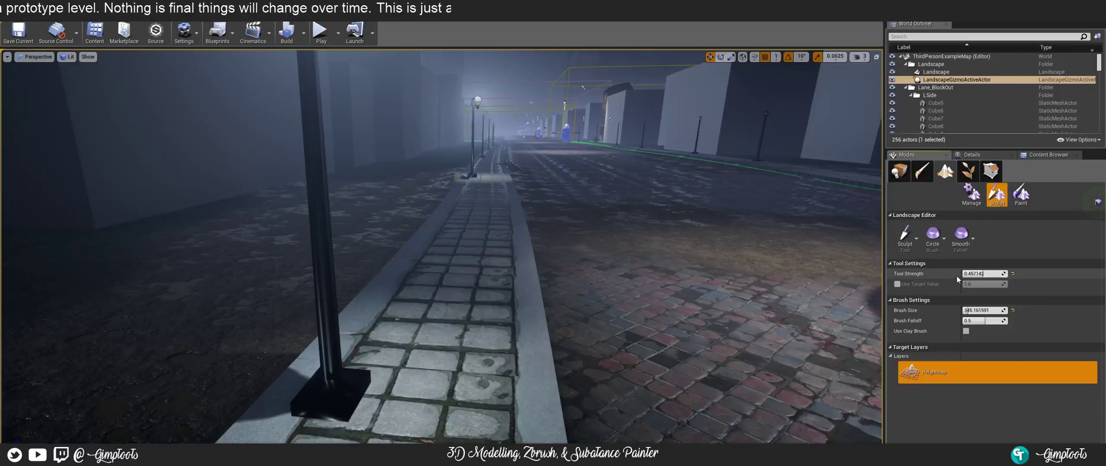
{"action": "left_click", "coordinate": [905, 236]}
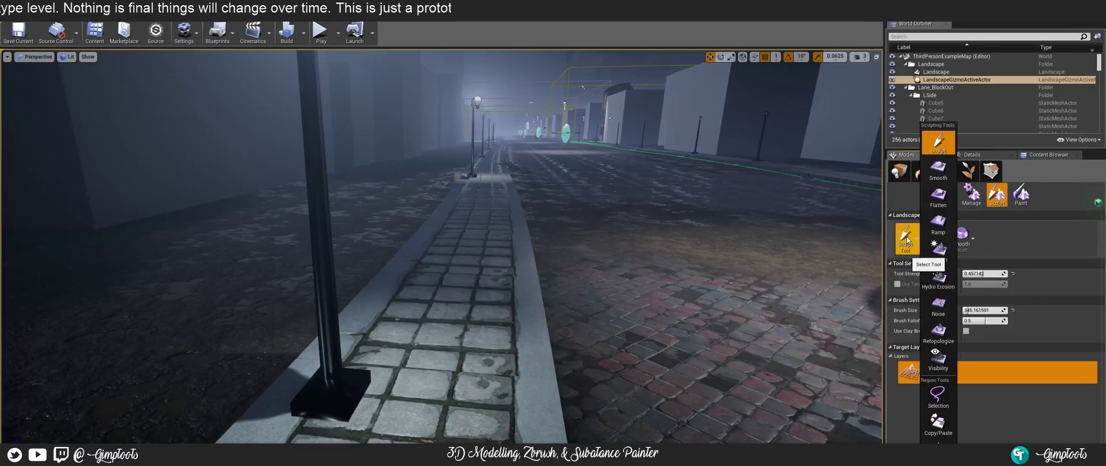
{"action": "left_click", "coordinate": [1018, 196]}
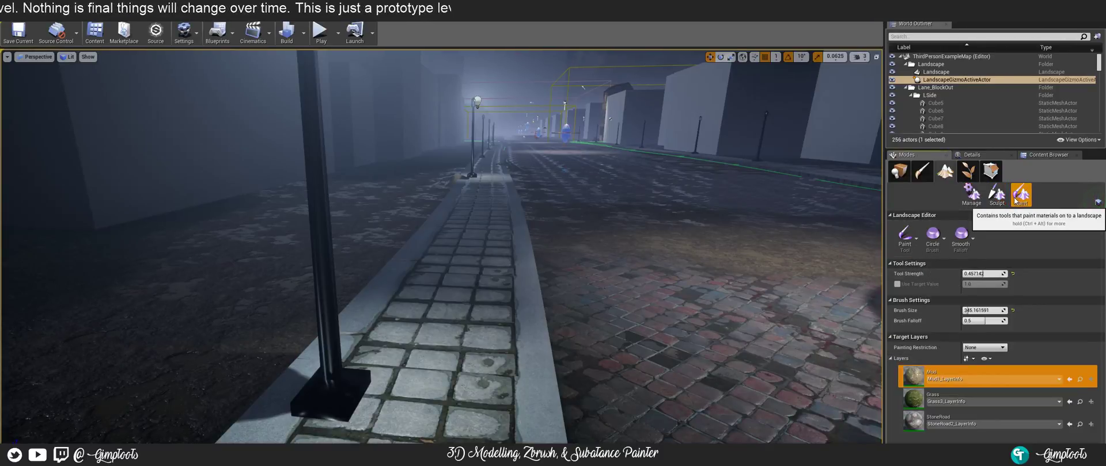
{"action": "left_click", "coordinate": [970, 195]}
{"action": "left_click", "coordinate": [909, 236]}
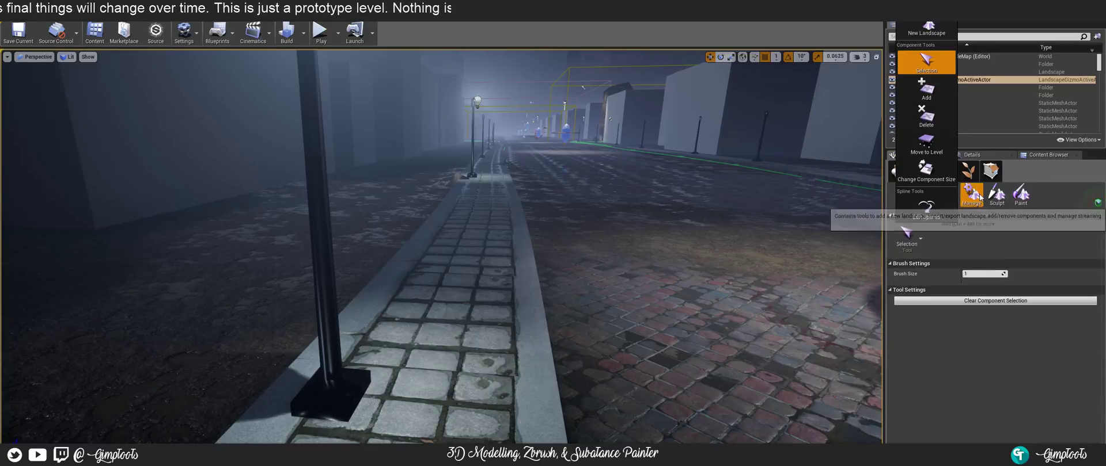
{"action": "left_click", "coordinate": [922, 212]}
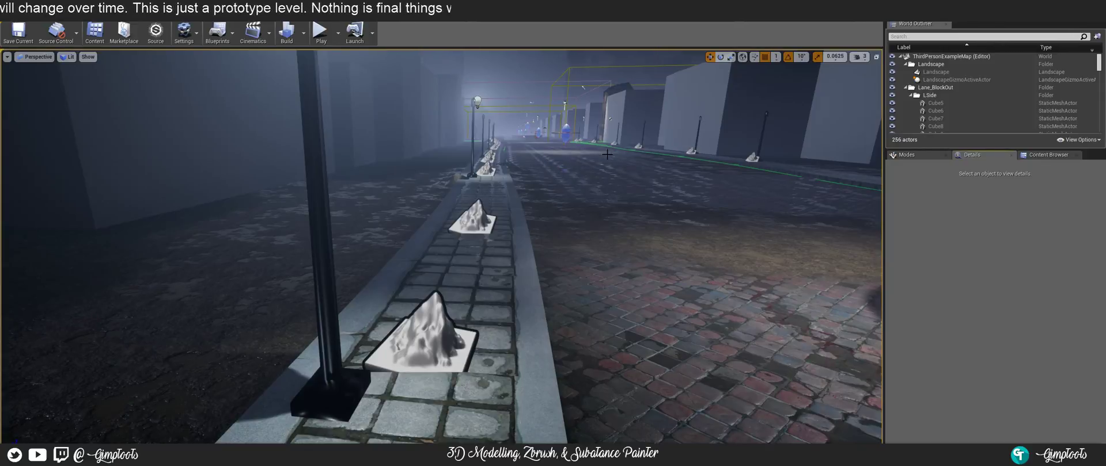
- Follow the pavement's landscape spline and its control points from the broken kerb section up to the street overview
{"action": "right_click_drag", "start_coordinate": [607, 155], "coordinate": [323, 213]}
{"action": "right_click_drag", "start_coordinate": [441, 248], "coordinate": [440, 201]}
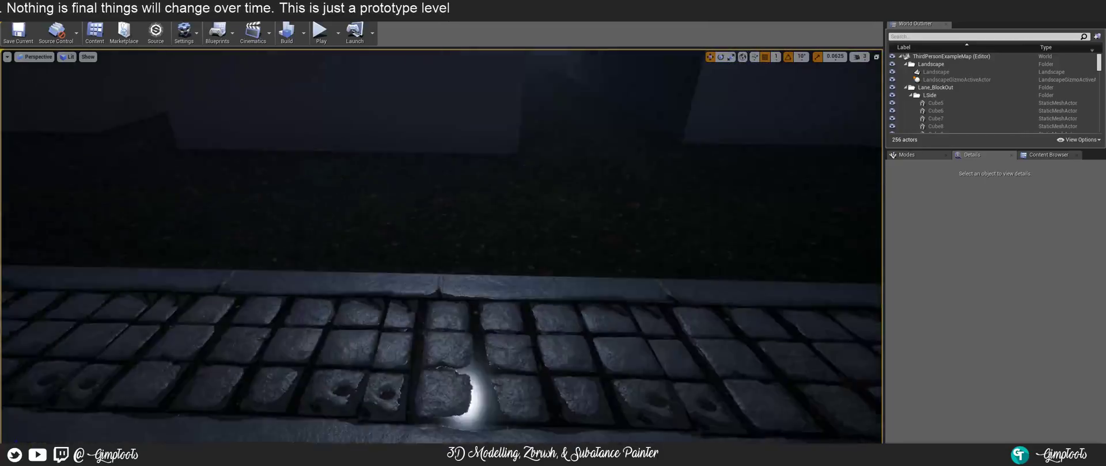
{"action": "right_click_drag", "start_coordinate": [440, 248], "coordinate": [328, 219]}
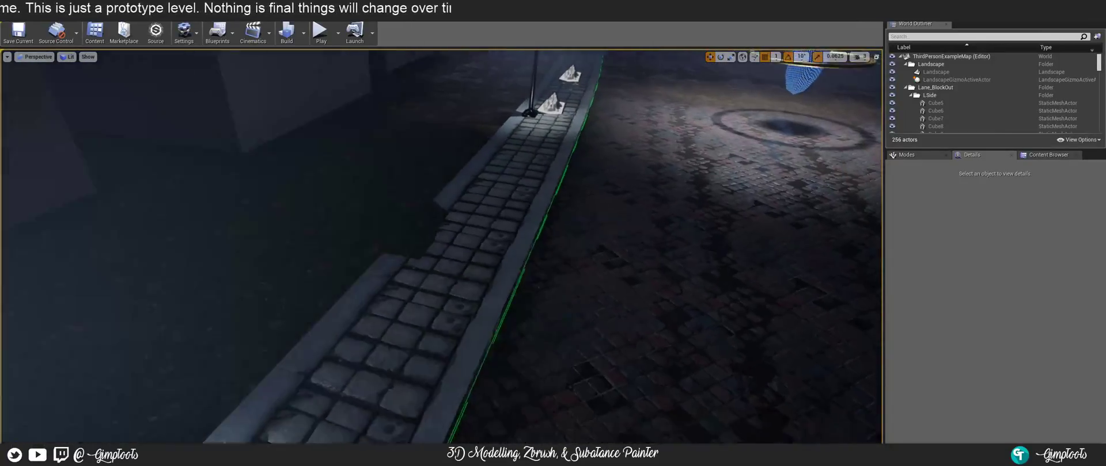
{"action": "right_click_drag", "start_coordinate": [441, 246], "coordinate": [544, 144]}
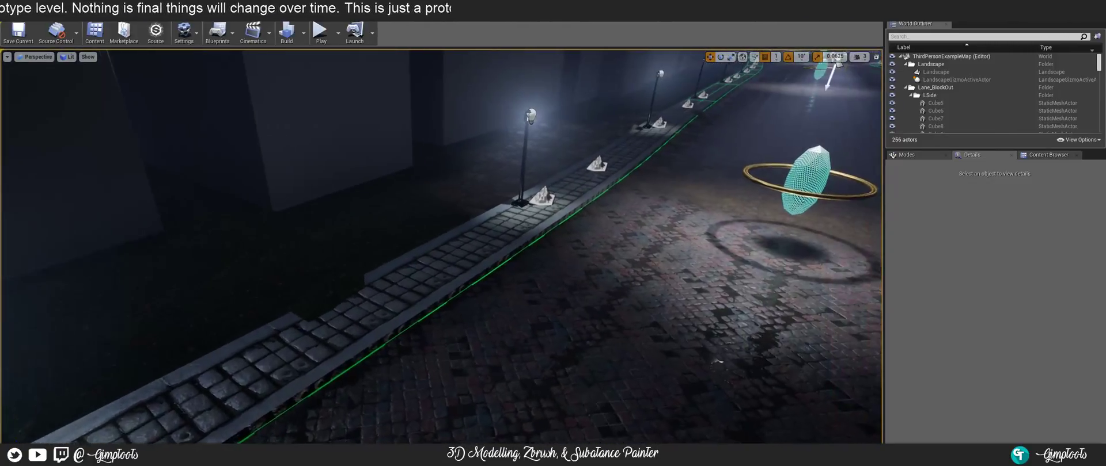
{"action": "right_click_drag", "start_coordinate": [441, 247], "coordinate": [533, 170]}
{"action": "key", "text": "w"}
{"action": "key", "text": "s"}
{"action": "key", "text": "w"}
{"action": "key", "text": "w"}
{"action": "key", "text": "w"}
{"action": "key", "text": "w"}
{"action": "key", "text": "w"}
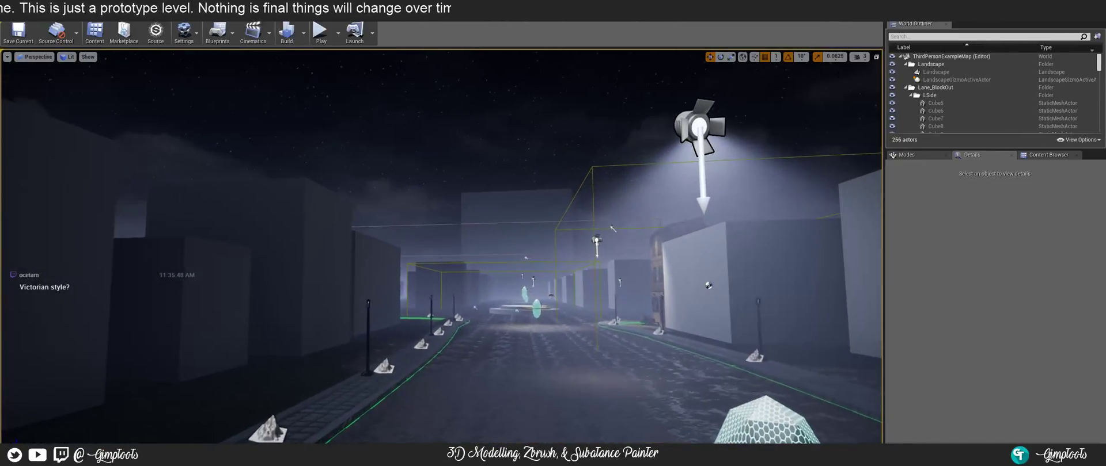
- Increase the viewport camera speed and fly down the street to the brick building's facade
{"action": "left_click_drag", "start_coordinate": [870, 79], "coordinate": [879, 76]}
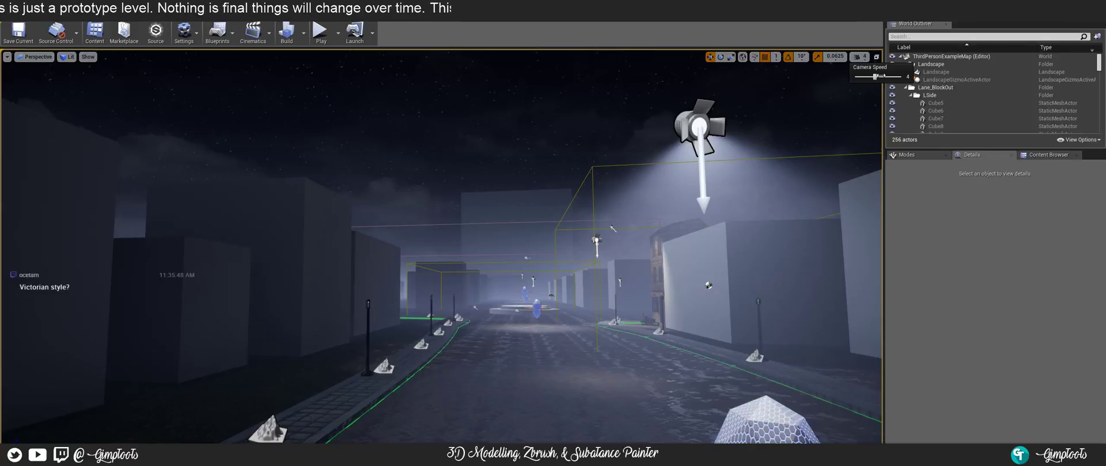
{"action": "key", "text": "w"}
{"action": "right_click_drag", "start_coordinate": [553, 202], "coordinate": [806, 233]}
{"action": "right_click_drag", "start_coordinate": [553, 248], "coordinate": [452, 222]}
{"action": "key", "text": "w"}
{"action": "key", "text": "s"}
{"action": "key", "text": "s"}
{"action": "mouse_move", "coordinate": [503, 248]}
{"action": "right_mouse_down"}
{"action": "mouse_move", "coordinate": [481, 248]}
{"action": "mouse_move", "coordinate": [504, 247]}
{"action": "right_mouse_up"}
{"action": "key", "text": "w"}
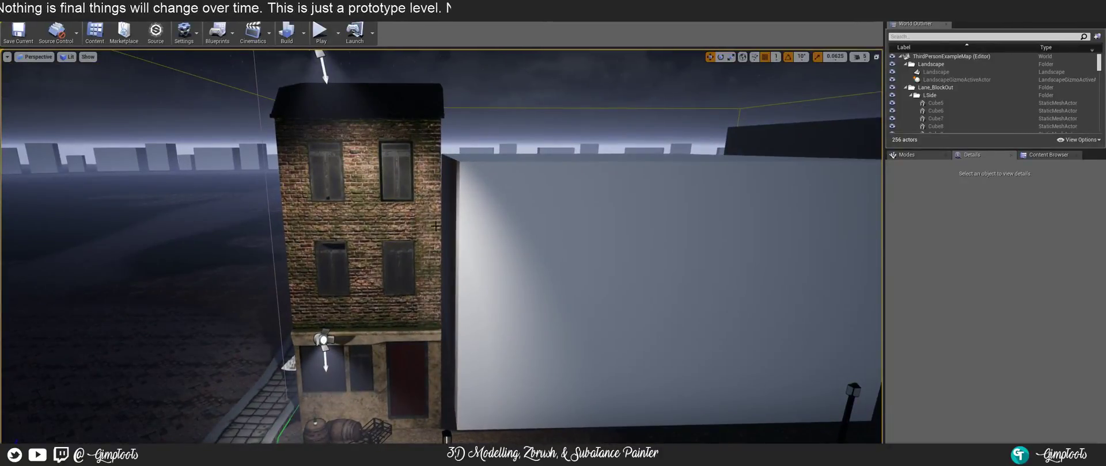
- Examine the brick building with its barrels and crates, curved pavement and neighbouring blockout houses from the street side
{"action": "right_click_drag", "start_coordinate": [417, 358], "coordinate": [345, 363]}
{"action": "key", "text": "a"}
{"action": "key", "text": "w"}
{"action": "key", "text": "d"}
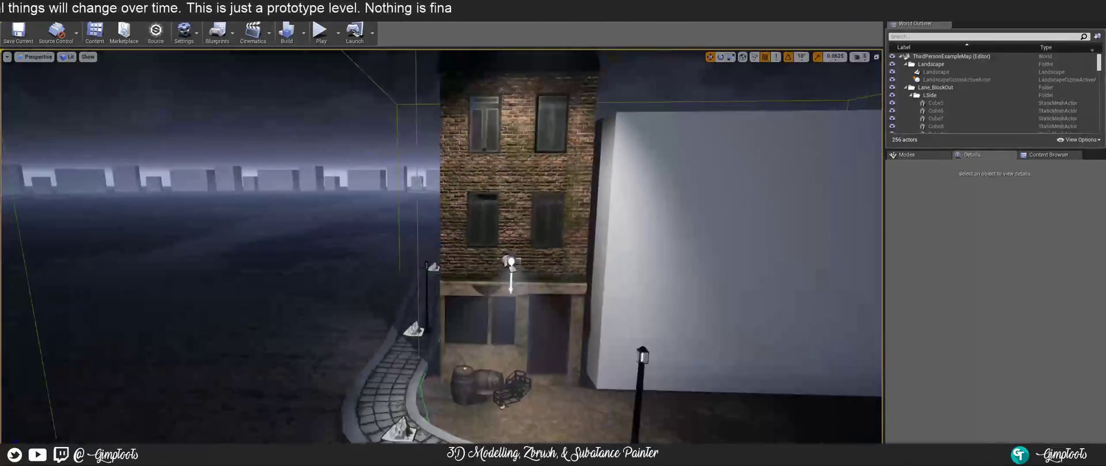
{"action": "right_click_drag", "start_coordinate": [489, 161], "coordinate": [491, 162]}
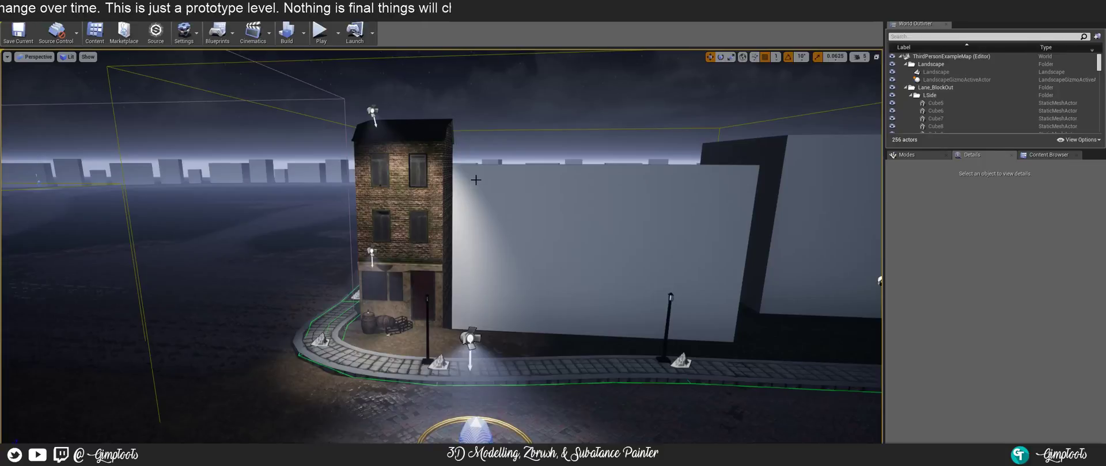
{"action": "right_click_drag", "start_coordinate": [528, 187], "coordinate": [542, 283]}
{"action": "key", "text": "d"}
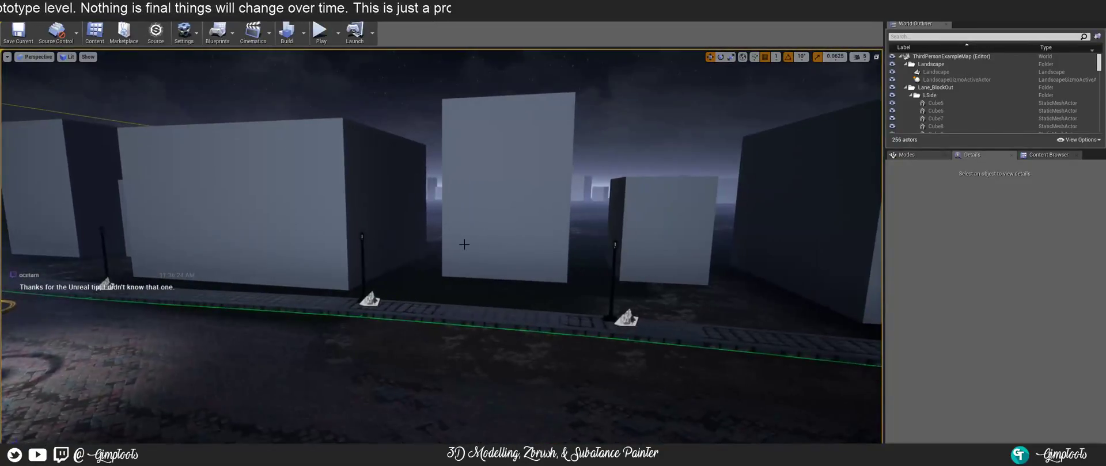
- Survey both pavement splines, the lamp posts and the row of blockout buildings from across the road
{"action": "right_click_drag", "start_coordinate": [454, 237], "coordinate": [403, 245]}
{"action": "key", "text": "w"}
{"action": "key", "text": "w"}
{"action": "key", "text": "w"}
{"action": "key", "text": "w"}
{"action": "key", "text": "w"}
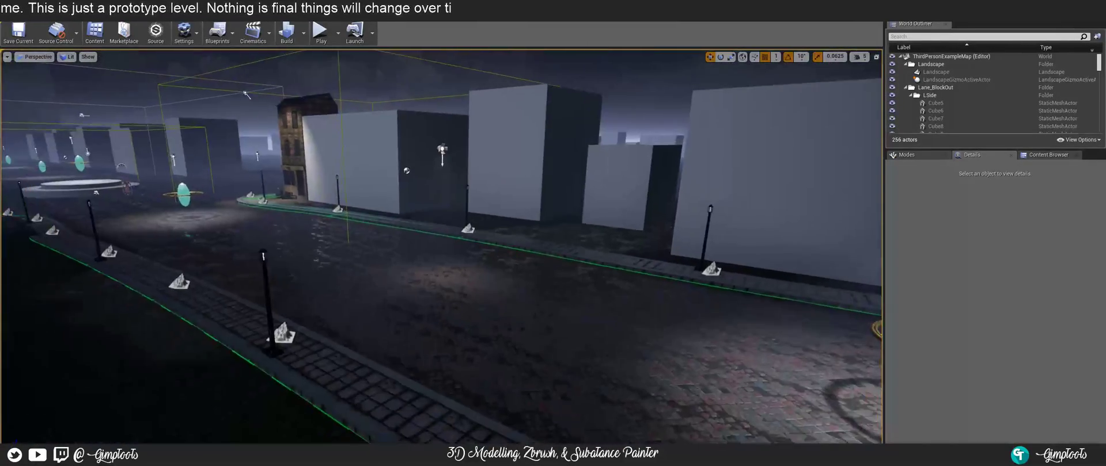
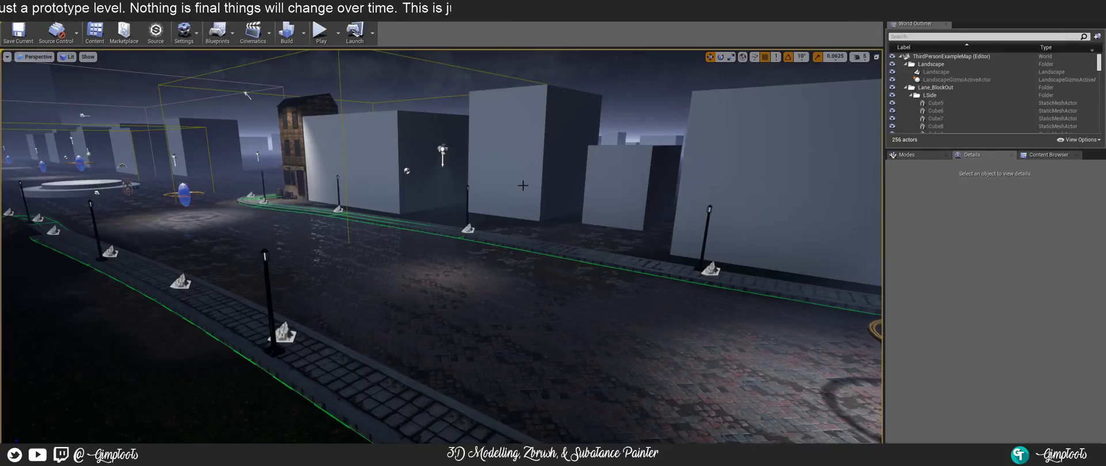
- Select the pavement spline's end control point and extend the pavement with one new control point
{"action": "mouse_move", "coordinate": [580, 233]}
{"action": "right_mouse_down"}
{"action": "mouse_move", "coordinate": [510, 201]}
{"action": "mouse_move", "coordinate": [542, 166]}
{"action": "mouse_move", "coordinate": [455, 187]}
{"action": "mouse_move", "coordinate": [403, 174]}
{"action": "mouse_move", "coordinate": [369, 182]}
{"action": "mouse_move", "coordinate": [311, 288]}
{"action": "mouse_move", "coordinate": [311, 323]}
{"action": "right_mouse_up"}
{"action": "key", "text": "s"}
{"action": "key", "text": "w"}
{"action": "key", "text": "w"}
{"action": "left_click", "coordinate": [412, 291]}
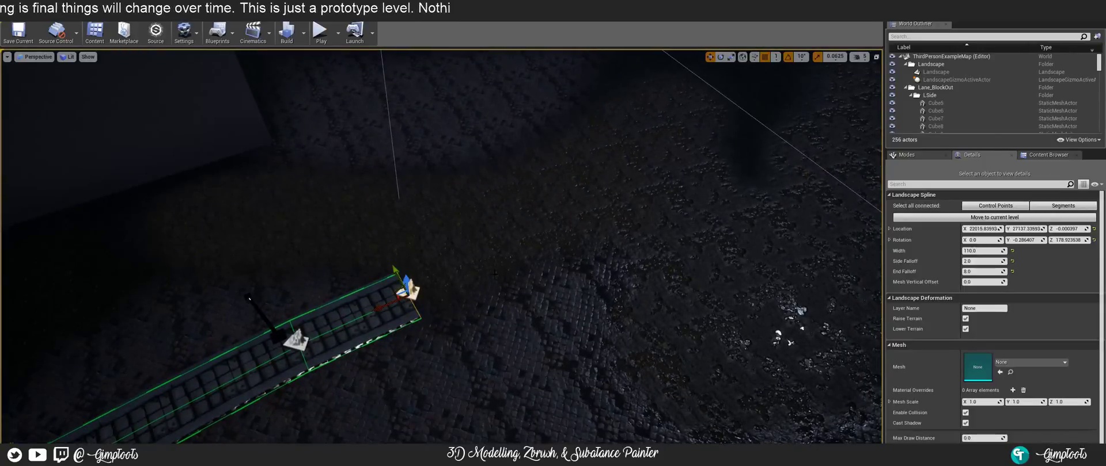
{"action": "left_click", "coordinate": [583, 223], "text": "ctrl"}
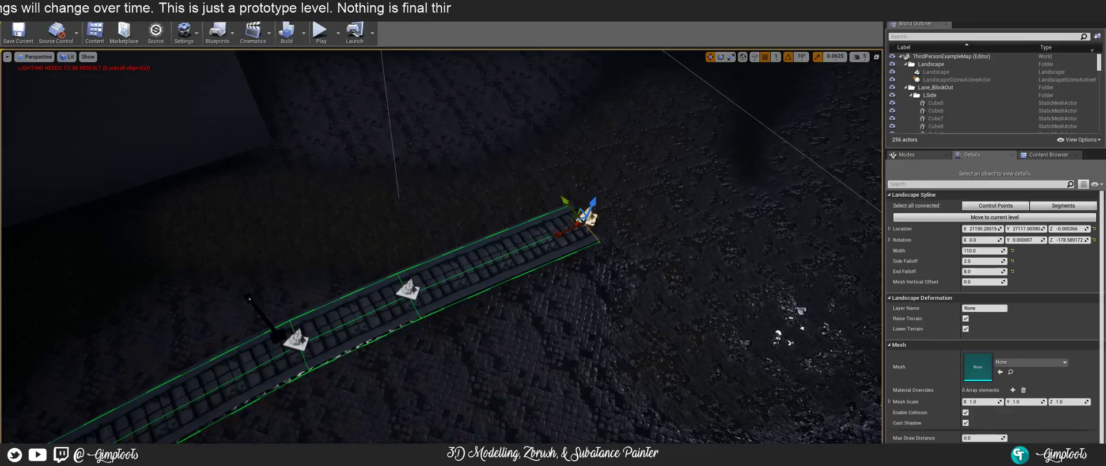
- Continue the pavement from its new end in a sweeping curve by adding four more spline control points
{"action": "right_click_drag", "start_coordinate": [590, 212], "coordinate": [433, 237]}
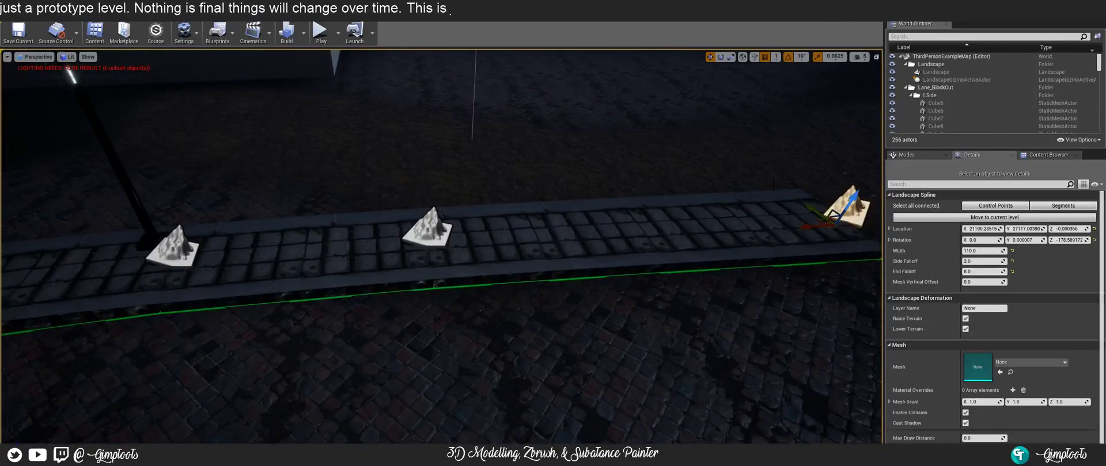
{"action": "right_click_drag", "start_coordinate": [564, 167], "coordinate": [624, 153]}
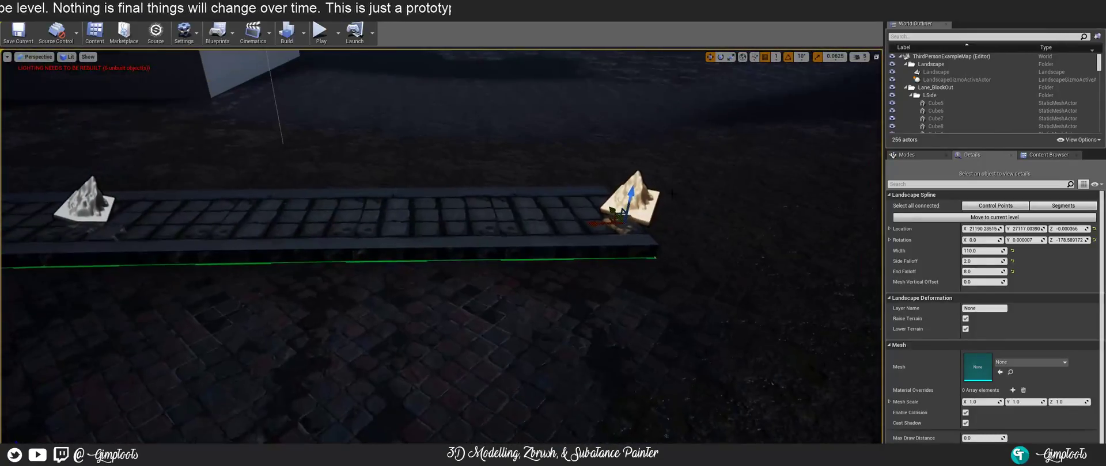
{"action": "right_click_drag", "start_coordinate": [623, 217], "coordinate": [714, 155]}
{"action": "right_click_drag", "start_coordinate": [469, 246], "coordinate": [371, 334]}
{"action": "left_click", "coordinate": [433, 212], "text": "ctrl"}
{"action": "left_click", "coordinate": [523, 194], "text": "ctrl"}
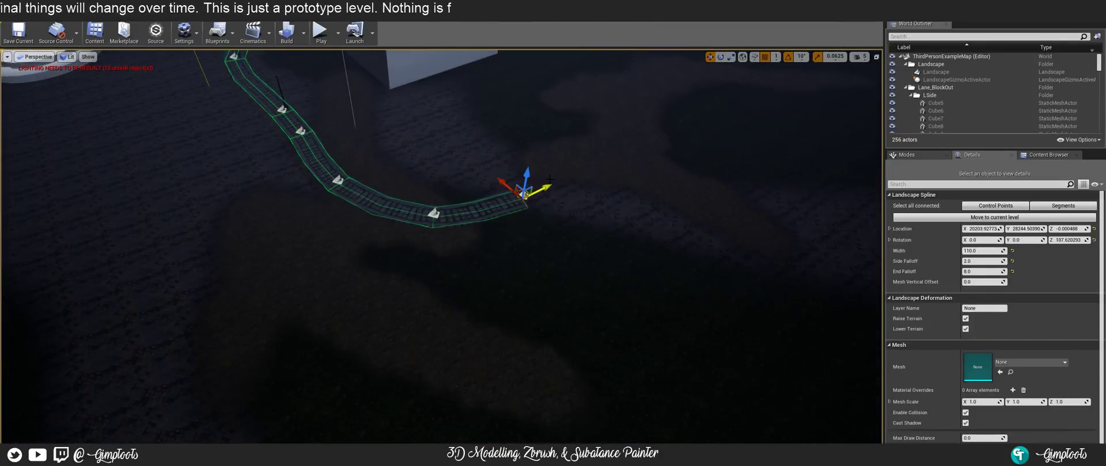
{"action": "left_click", "coordinate": [599, 149], "text": "ctrl"}
{"action": "left_click", "coordinate": [672, 134], "text": "ctrl"}
{"action": "left_click", "coordinate": [707, 193], "text": "ctrl"}
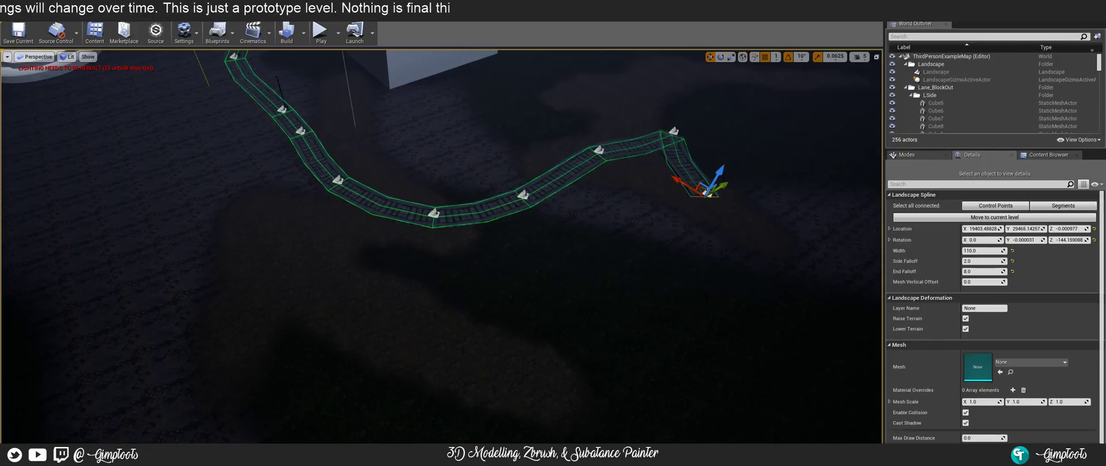
{"action": "left_click", "coordinate": [706, 298], "text": "ctrl"}
{"action": "key", "text": "ctrl+z"}
{"action": "key", "text": "ctrl+z"}
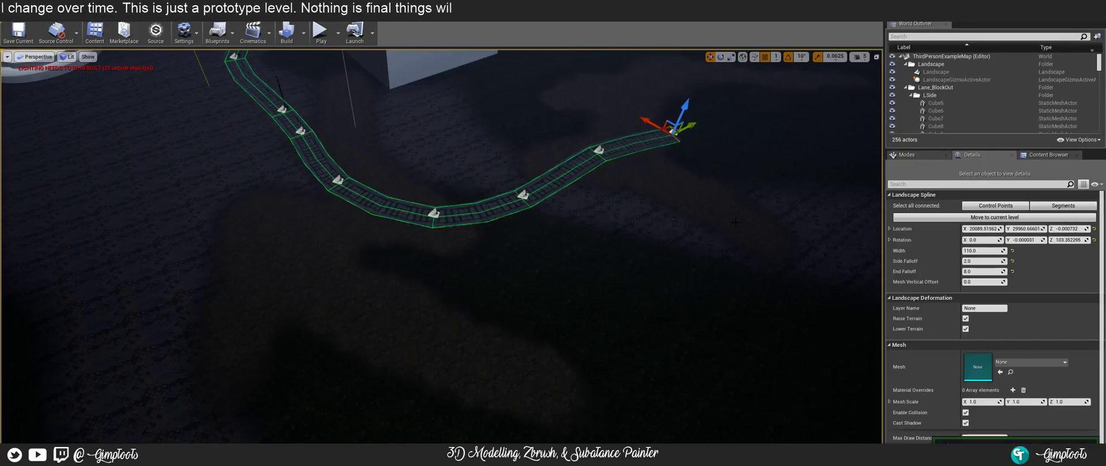
- Extend the pavement spline gently onward from its far end with one further control point
{"action": "left_click", "coordinate": [787, 131], "text": "ctrl"}
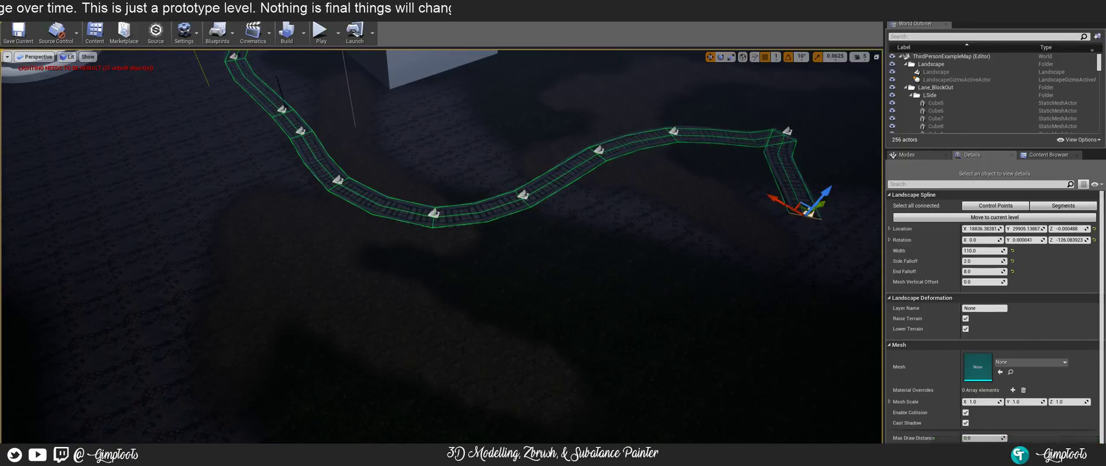
{"action": "right_click_drag", "start_coordinate": [765, 268], "coordinate": [865, 247]}
{"action": "right_click_drag", "start_coordinate": [360, 270], "coordinate": [422, 195]}
- Pick up the Z location -0.000397 from the control point where the curved pavement extension begins
{"action": "left_click", "coordinate": [477, 104]}
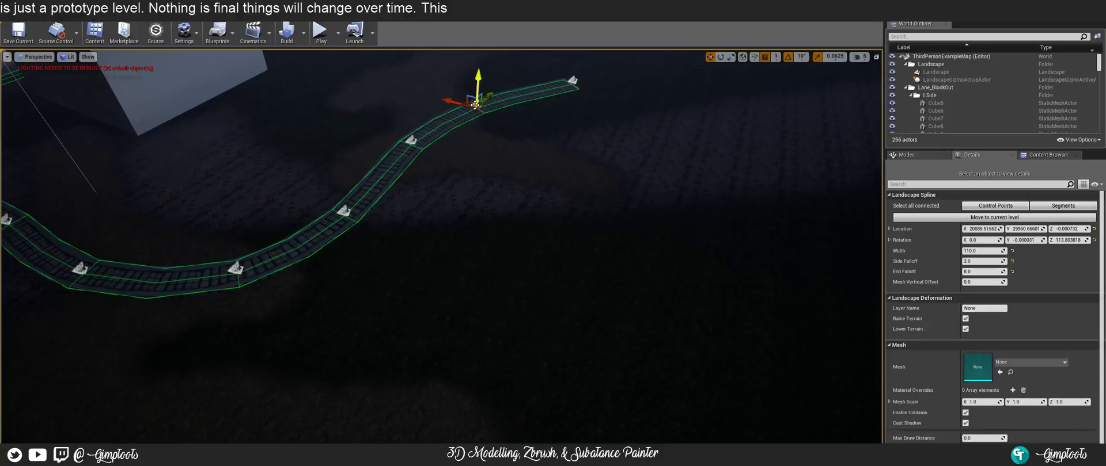
{"action": "left_click", "coordinate": [410, 140]}
{"action": "right_click_drag", "start_coordinate": [411, 173], "coordinate": [367, 170]}
{"action": "left_click", "coordinate": [216, 144]}
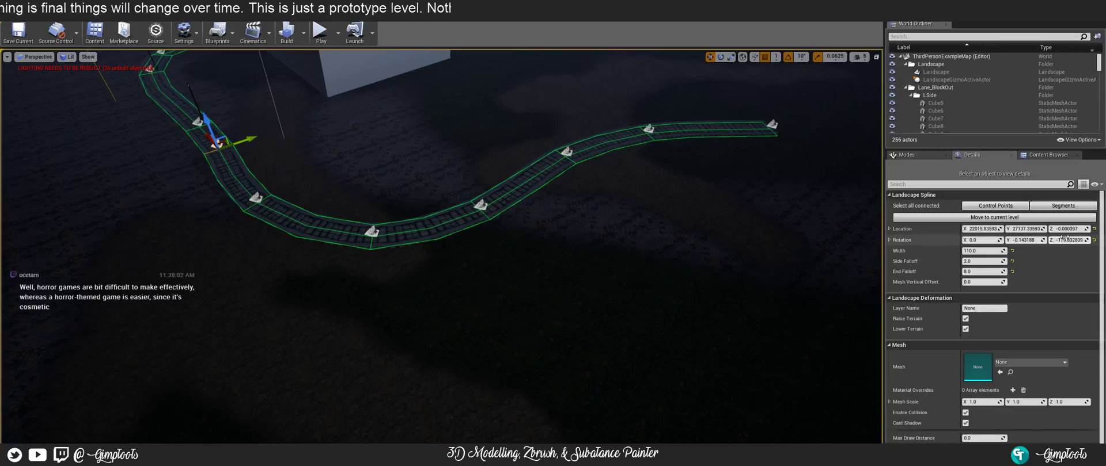
{"action": "left_click", "coordinate": [1072, 229]}
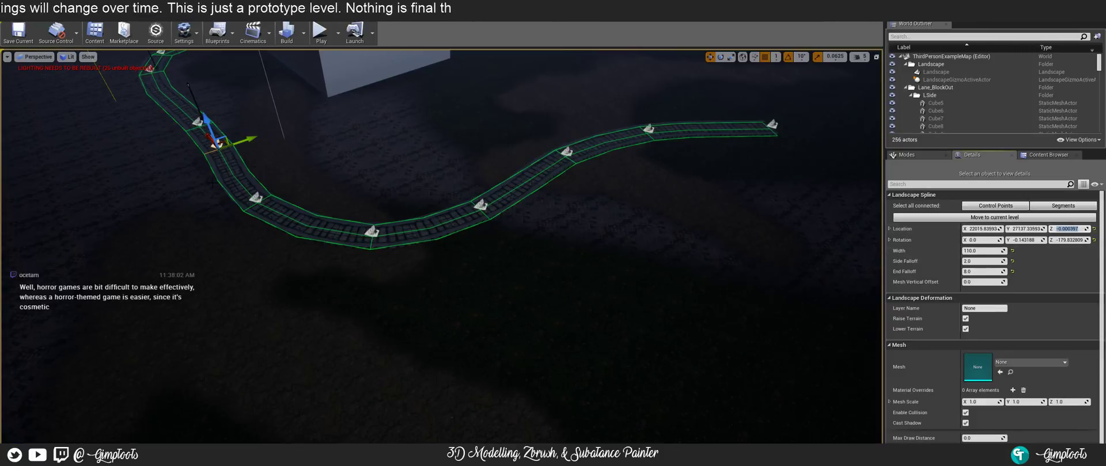
- Set the Z location of the extension's six control points, out to its far end, to -0.000397
{"action": "left_click", "coordinate": [256, 198]}
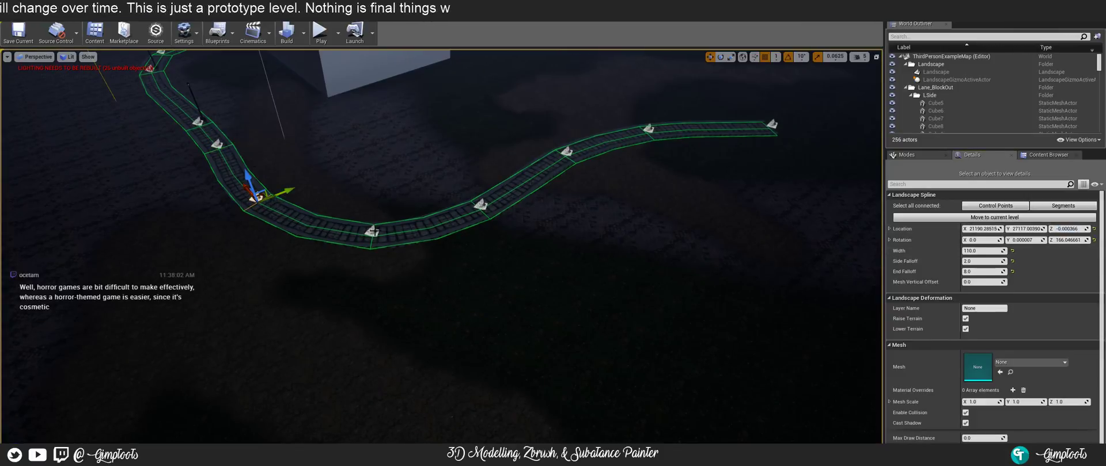
{"action": "left_click", "coordinate": [372, 231], "text": "shift"}
{"action": "left_click", "coordinate": [480, 204], "text": "shift"}
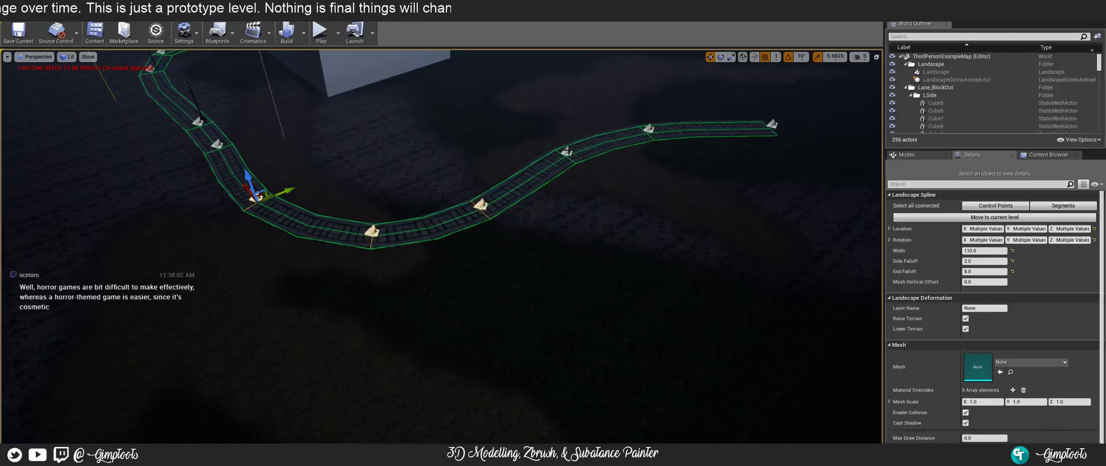
{"action": "left_click", "coordinate": [567, 151], "text": "shift"}
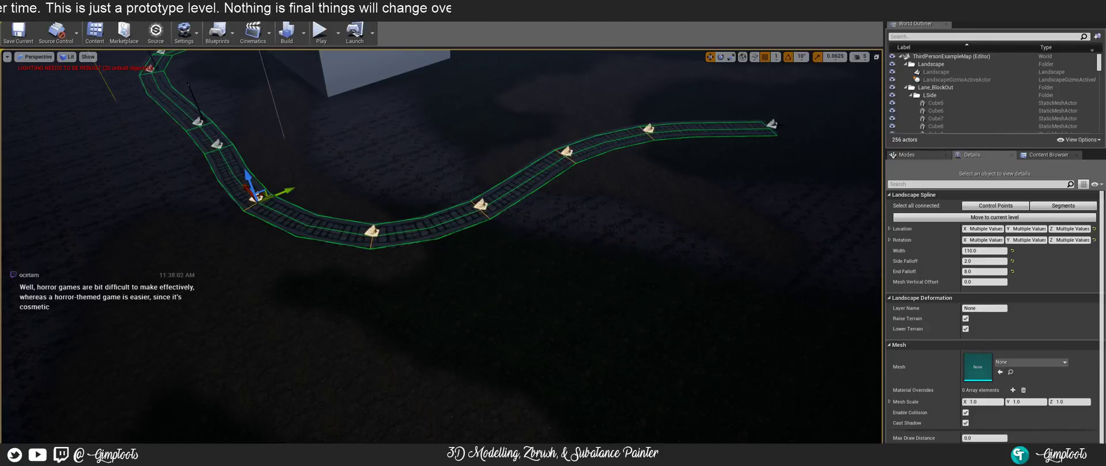
{"action": "left_click", "coordinate": [772, 124], "text": "shift"}
{"action": "left_click", "coordinate": [1070, 229]}
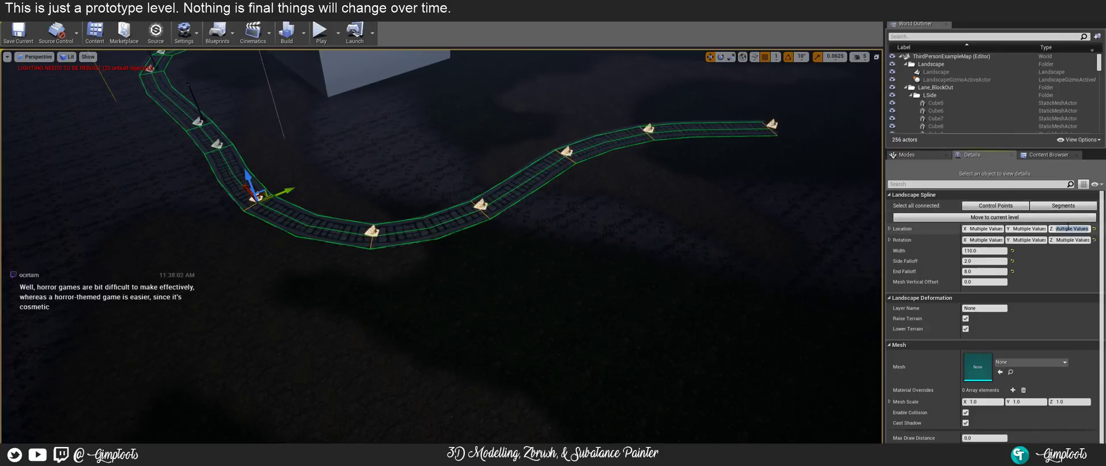
{"action": "type", "text": "0.0097"}
{"action": "key", "text": "Return"}
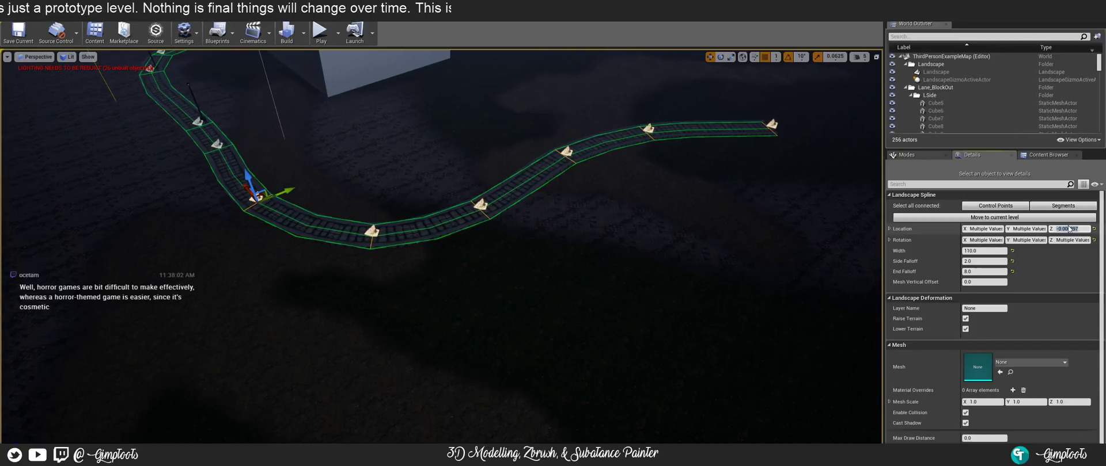
- Examine how the curved pavement extension runs out from the street past the blockout building
{"action": "right_click_drag", "start_coordinate": [576, 242], "coordinate": [603, 208]}
{"action": "key", "text": "w"}
{"action": "key", "text": "a"}
{"action": "key", "text": "s"}
{"action": "key", "text": "a"}
{"action": "key", "text": "a"}
{"action": "key", "text": "w"}
{"action": "key", "text": "s"}
{"action": "key", "text": "w"}
{"action": "key", "text": "w"}
{"action": "key", "text": "d"}
{"action": "key", "text": "w"}
{"action": "key", "text": "w"}
{"action": "right_click_drag", "start_coordinate": [441, 247], "coordinate": [357, 256]}
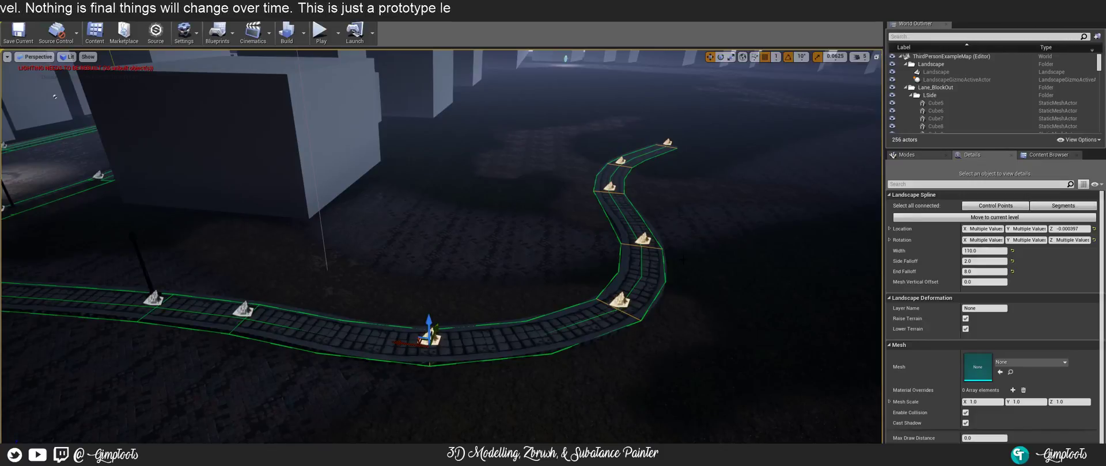
{"action": "right_click_drag", "start_coordinate": [440, 247], "coordinate": [694, 244]}
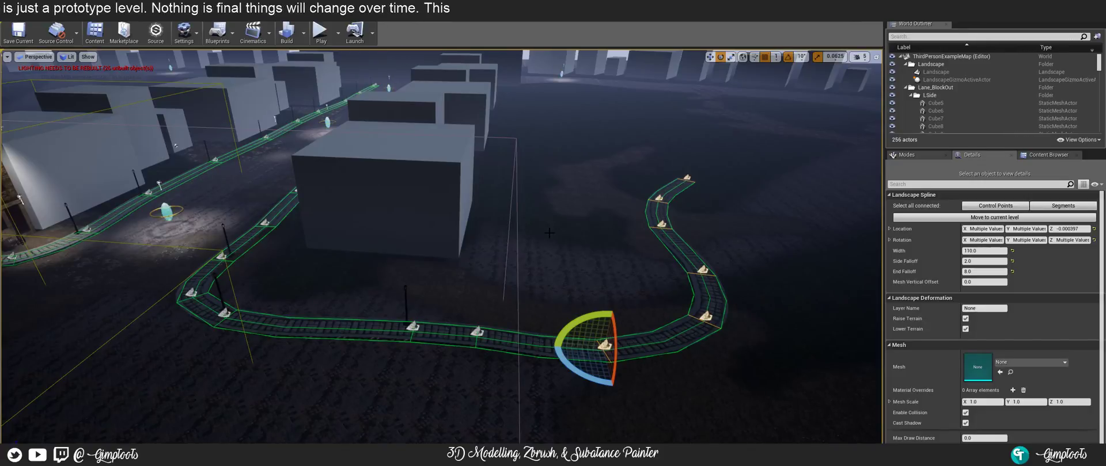
- Inspect the extension's mesh and bends from pavement level and from above, out to its far end
{"action": "right_click_drag", "start_coordinate": [651, 204], "coordinate": [704, 219]}
{"action": "key", "text": "w"}
{"action": "key", "text": "a"}
{"action": "key", "text": "w"}
{"action": "key", "text": "s"}
{"action": "key", "text": "w"}
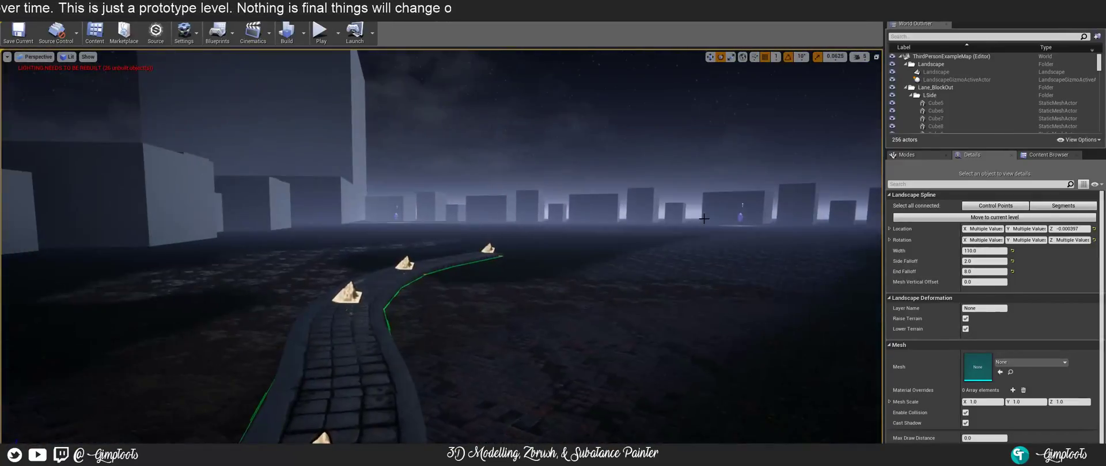
{"action": "mouse_move", "coordinate": [586, 233]}
{"action": "right_mouse_down"}
{"action": "mouse_move", "coordinate": [582, 257]}
{"action": "mouse_move", "coordinate": [622, 253]}
{"action": "mouse_move", "coordinate": [636, 226]}
{"action": "mouse_move", "coordinate": [622, 245]}
{"action": "mouse_move", "coordinate": [575, 236]}
{"action": "right_mouse_up"}
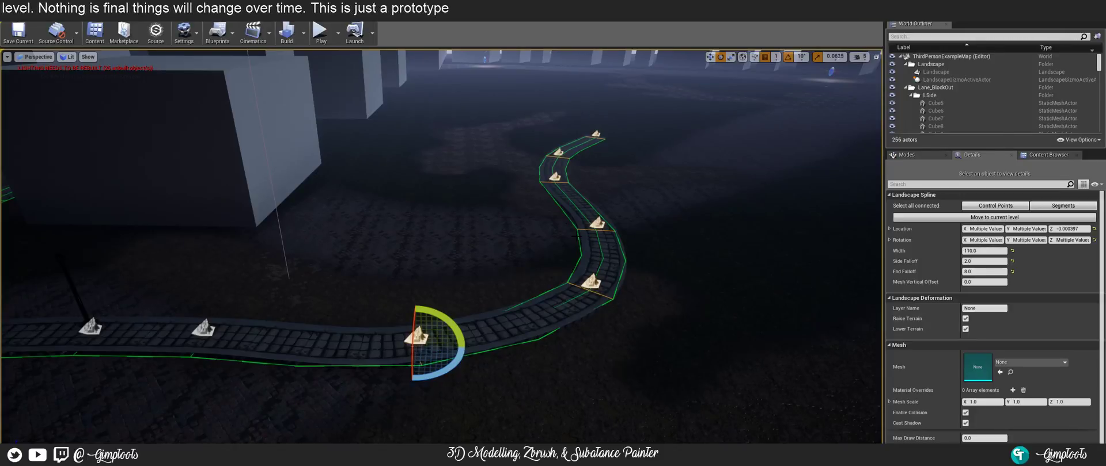
{"action": "right_click_drag", "start_coordinate": [592, 186], "coordinate": [631, 171]}
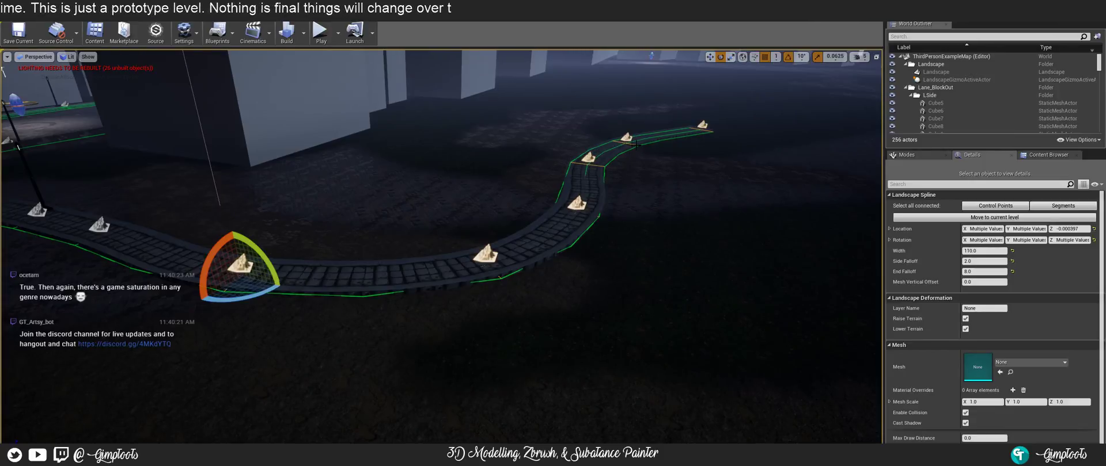
{"action": "right_click_drag", "start_coordinate": [635, 145], "coordinate": [664, 134]}
{"action": "key", "text": "w"}
{"action": "key", "text": "s"}
{"action": "key", "text": "w"}
{"action": "key", "text": "w"}
{"action": "key", "text": "s"}
{"action": "key", "text": "s"}
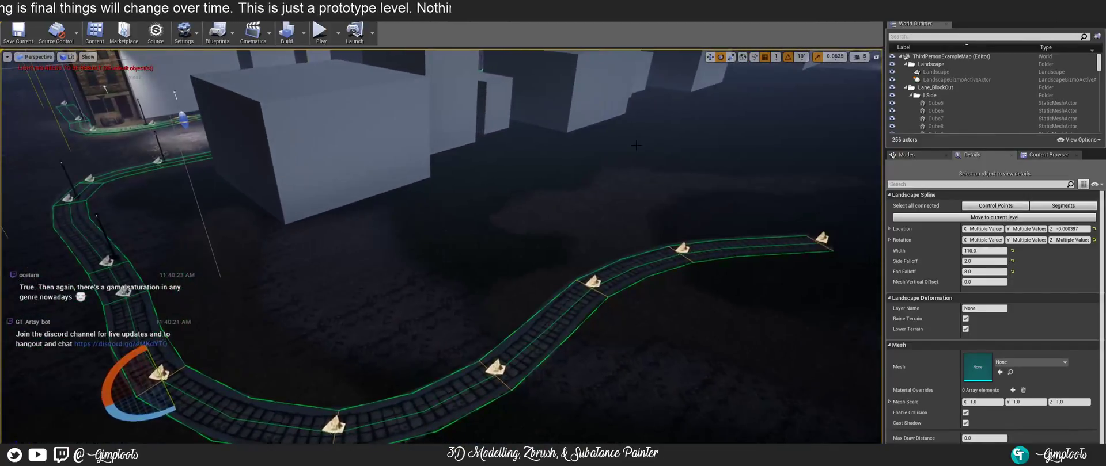
- Delete the six control points of the curved extension, taking the pavement back to its original end
{"action": "key", "text": "Delete"}
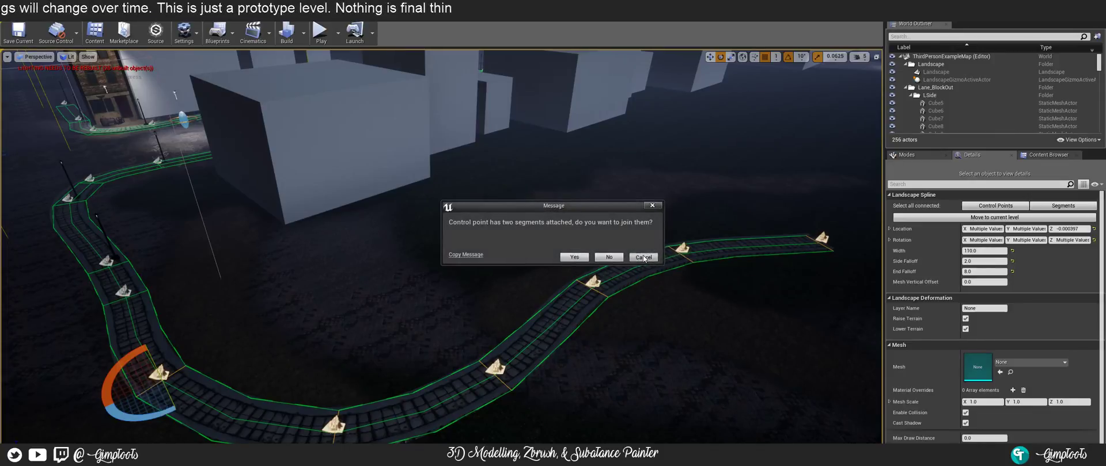
{"action": "left_click", "coordinate": [643, 257]}
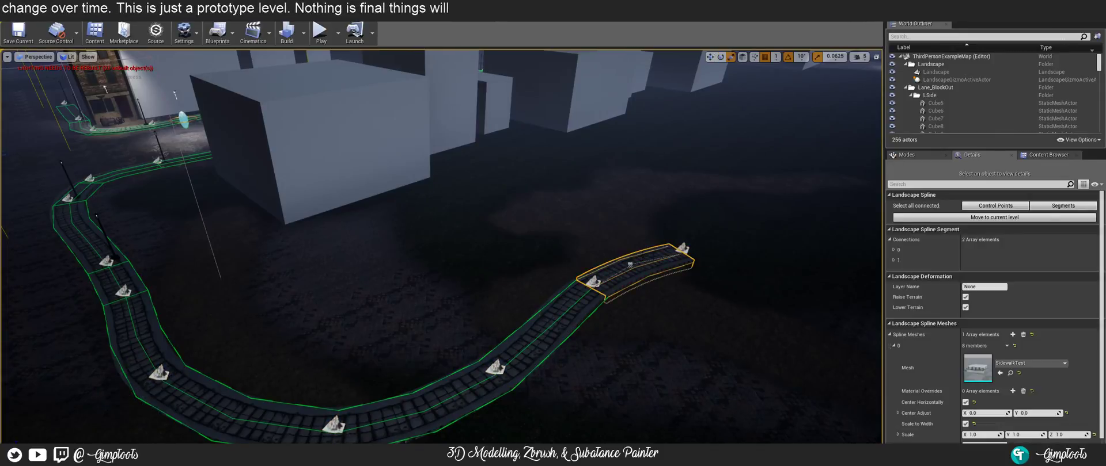
{"action": "mouse_move", "coordinate": [682, 250]}
{"action": "right_mouse_down"}
{"action": "mouse_move", "coordinate": [673, 256]}
{"action": "mouse_move", "coordinate": [682, 250]}
{"action": "right_mouse_up"}
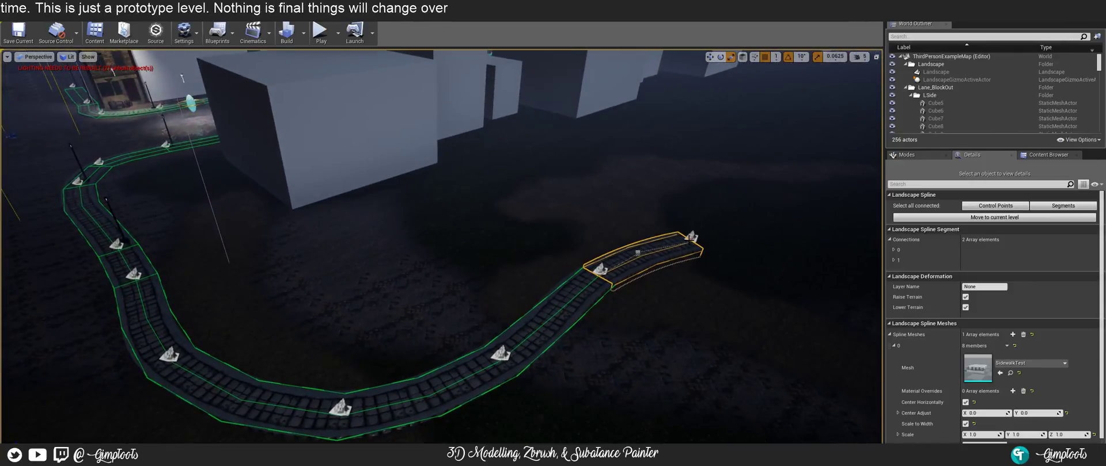
{"action": "left_click", "coordinate": [691, 237]}
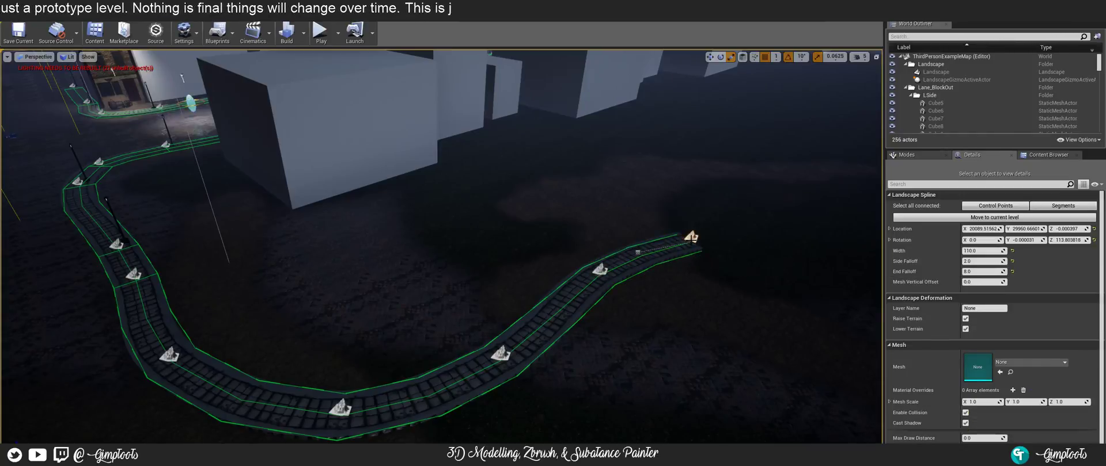
{"action": "key", "text": "Delete"}
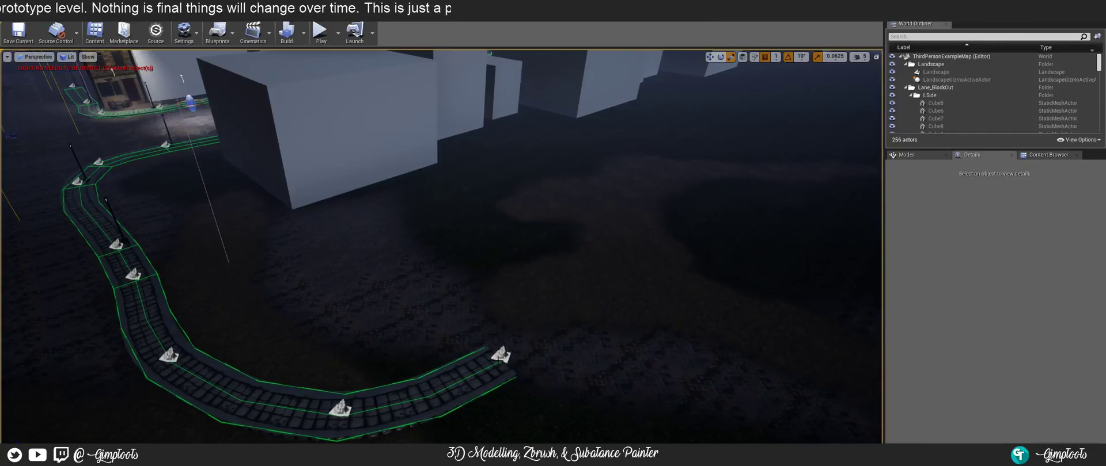
{"action": "left_click", "coordinate": [499, 357]}
{"action": "key", "text": "Delete"}
{"action": "left_click", "coordinate": [340, 410]}
{"action": "key", "text": "Delete"}
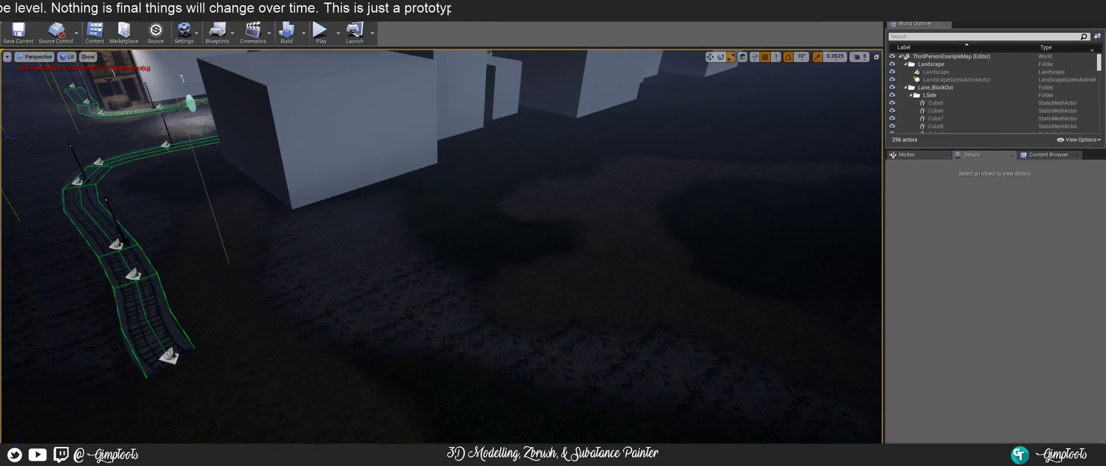
{"action": "left_click", "coordinate": [170, 357]}
{"action": "key", "text": "Delete"}
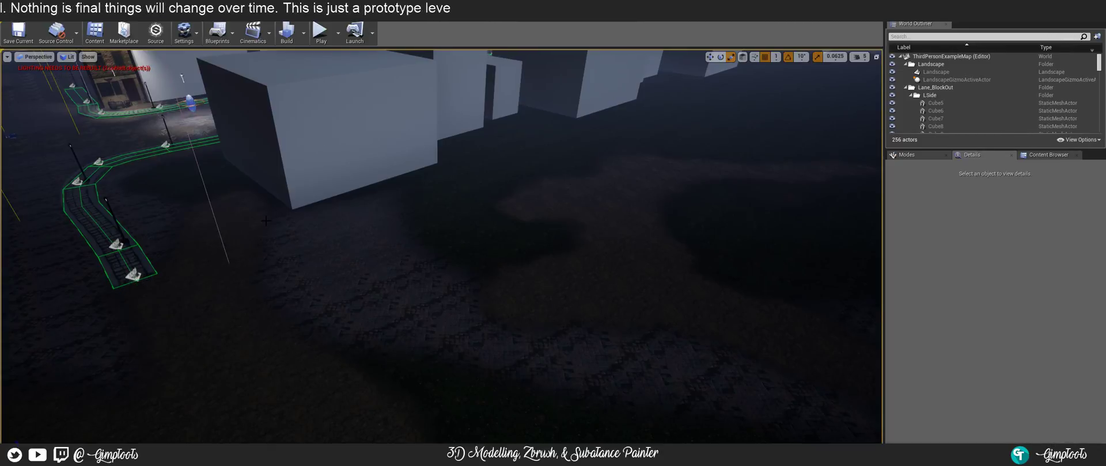
- Survey the street between both pavements, with their lamp posts and the floating crystals
{"action": "right_click_drag", "start_coordinate": [265, 221], "coordinate": [253, 151]}
{"action": "key", "text": "w"}
{"action": "key", "text": "w"}
{"action": "key", "text": "w"}
{"action": "key", "text": "w"}
{"action": "key", "text": "w"}
{"action": "key", "text": "w"}
{"action": "key", "text": "d"}
{"action": "key", "text": "s"}
{"action": "key", "text": "a"}
{"action": "key", "text": "w"}
{"action": "key", "text": "w"}
{"action": "right_click_drag", "start_coordinate": [557, 247], "coordinate": [557, 246]}
{"action": "key", "text": "a"}
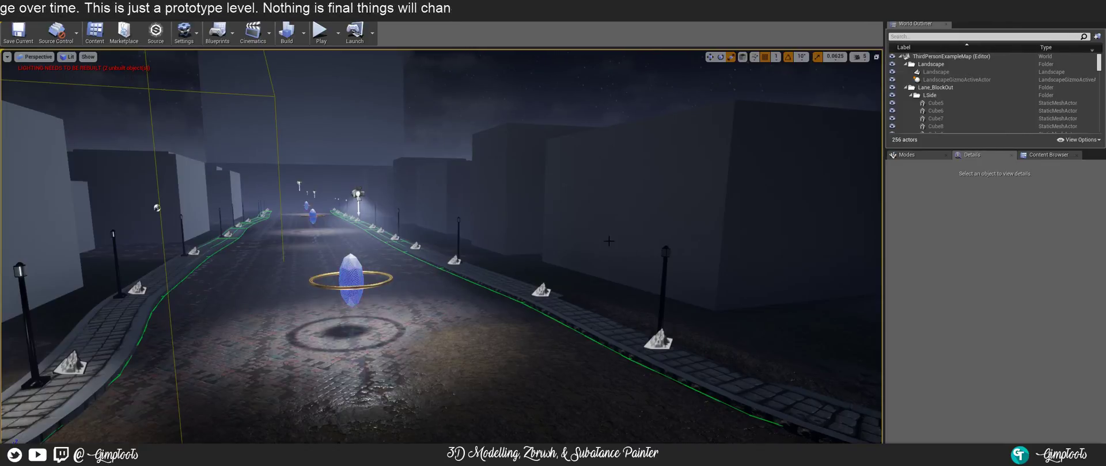
- Move the control point between two lamp posts on the building-side pavement along the spline to about Y 28754
{"action": "right_click_drag", "start_coordinate": [627, 255], "coordinate": [795, 322]}
{"action": "right_click_drag", "start_coordinate": [537, 284], "coordinate": [496, 254]}
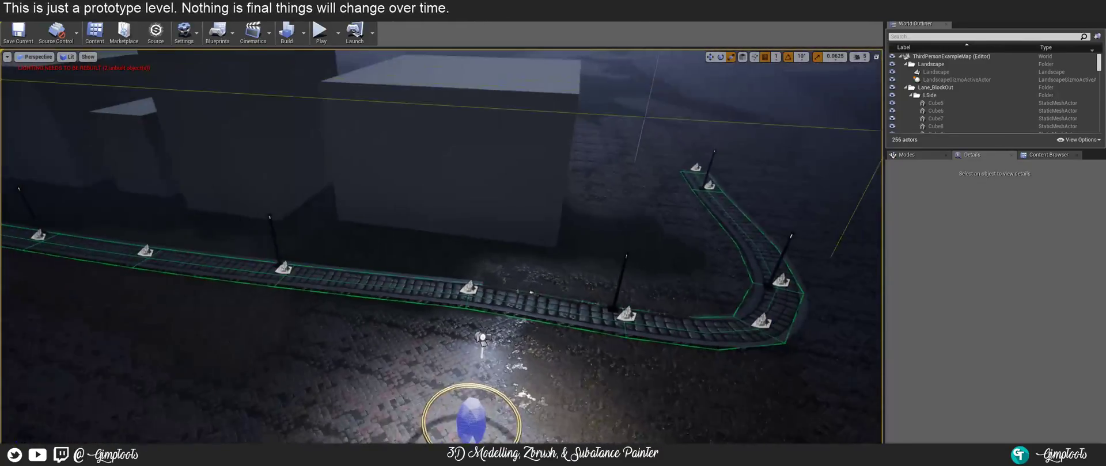
{"action": "left_click", "coordinate": [471, 287]}
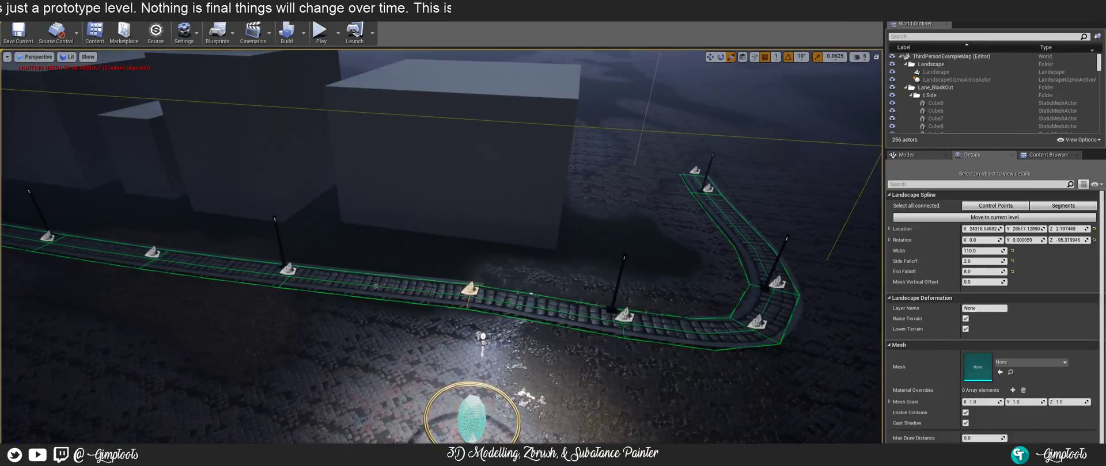
{"action": "right_click_drag", "start_coordinate": [530, 294], "coordinate": [507, 297]}
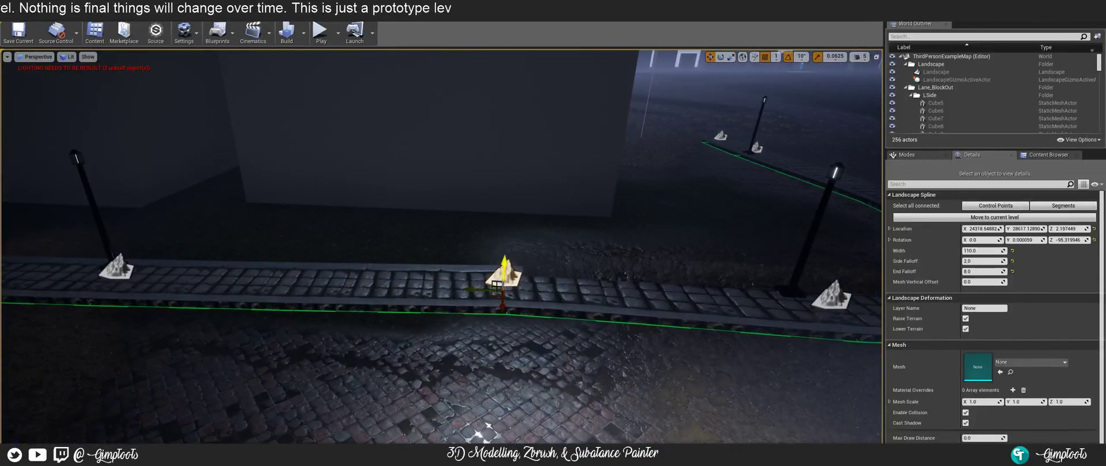
{"action": "left_click_drag", "start_coordinate": [482, 288], "coordinate": [458, 291]}
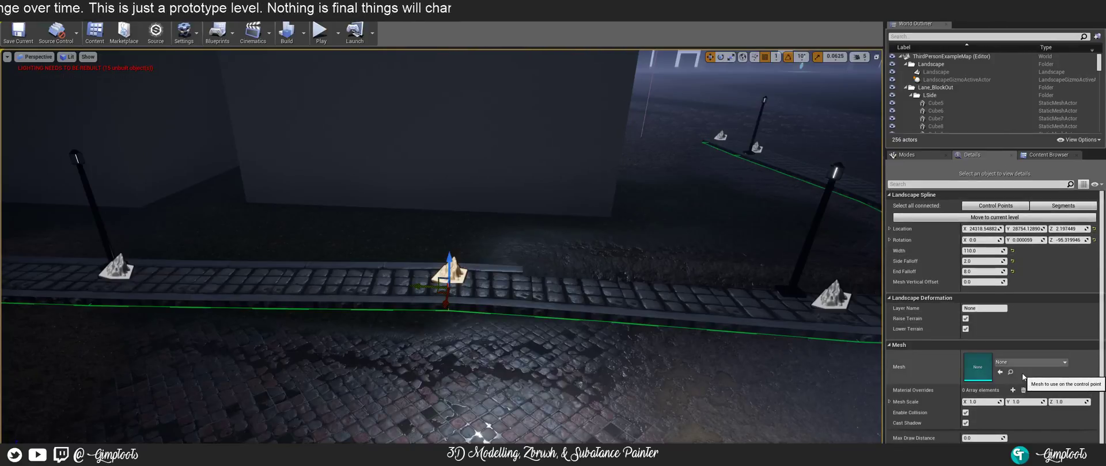
- Assign the SidewalkTest2 lamp post mesh to the moved control point, matching its neighbour
{"action": "left_click", "coordinate": [829, 295]}
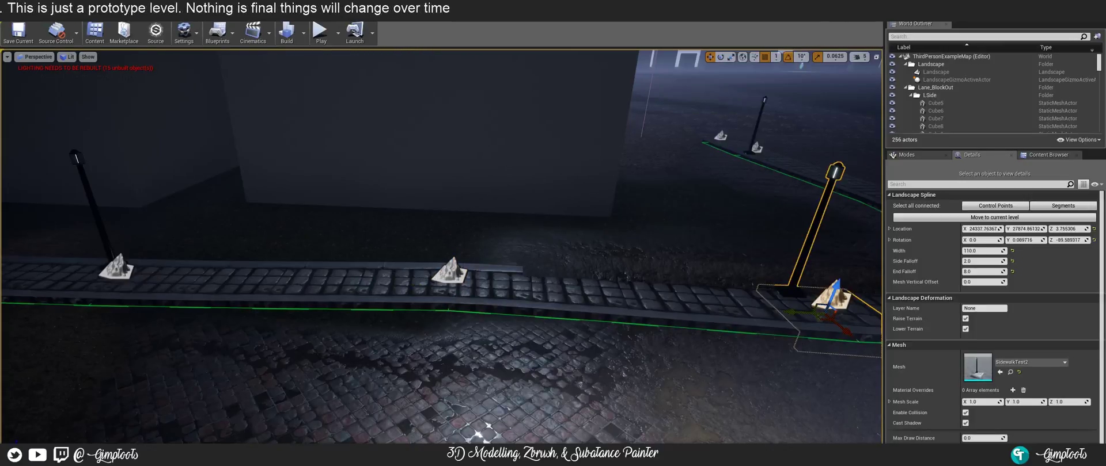
{"action": "left_click", "coordinate": [450, 272]}
{"action": "left_click", "coordinate": [1031, 363]}
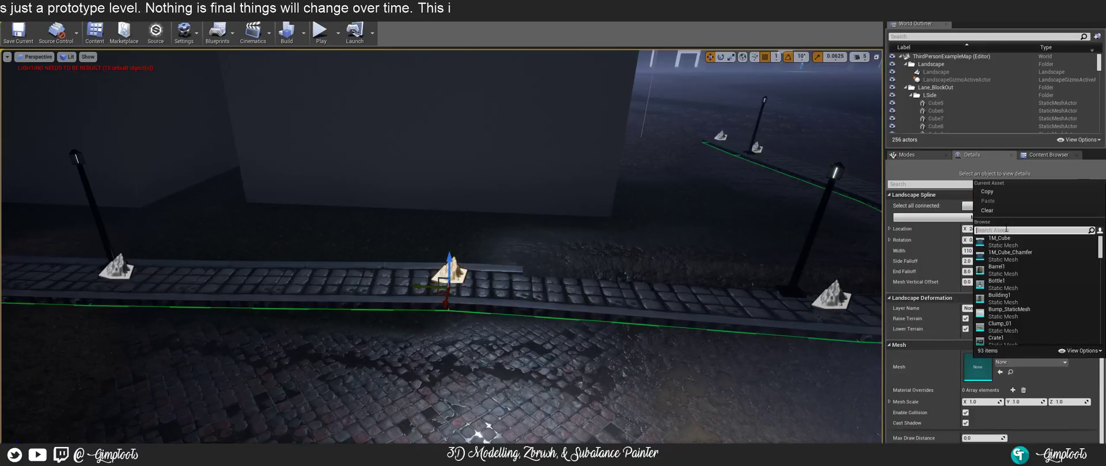
{"action": "type", "text": "side"}
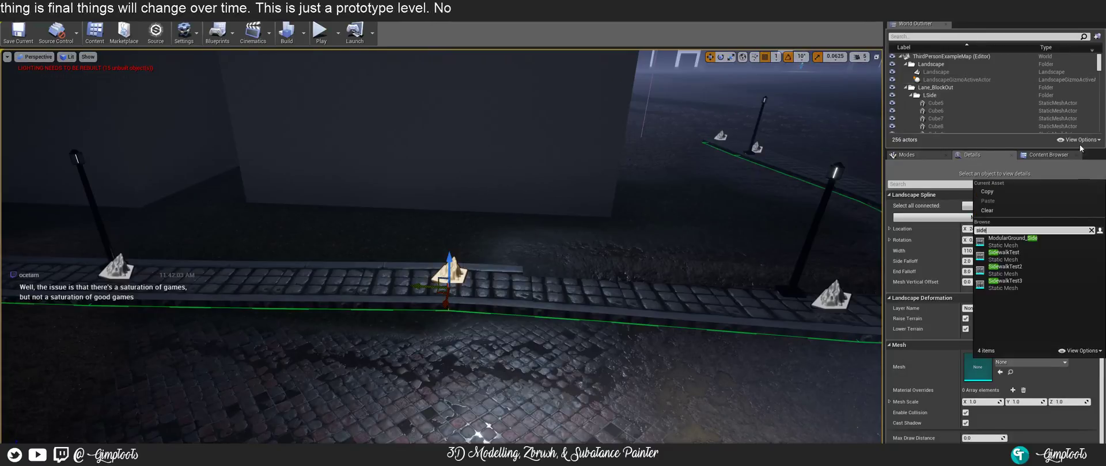
{"action": "left_click", "coordinate": [1033, 267]}
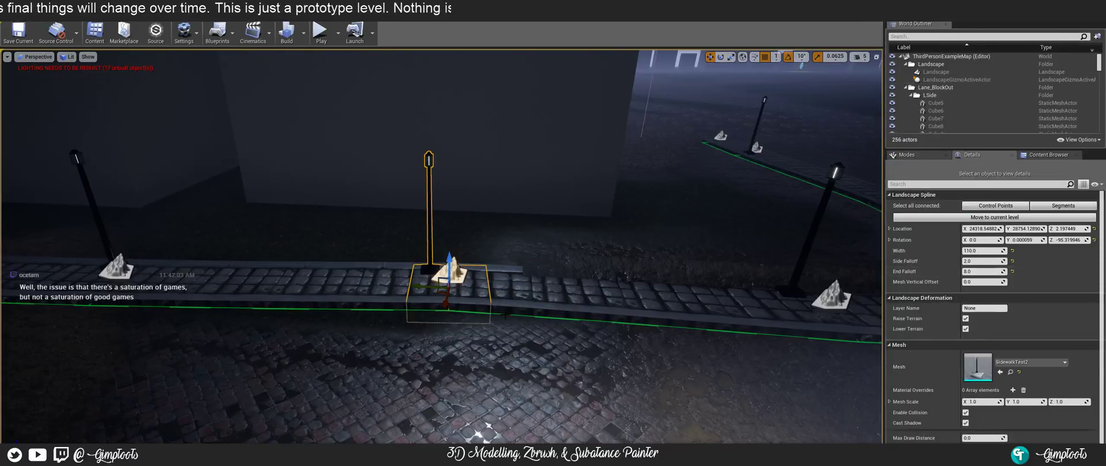
- Leave landscape editing for Place mode and examine the added lamp post beside its neighbours on the pavement
{"action": "right_click_drag", "start_coordinate": [521, 283], "coordinate": [575, 224]}
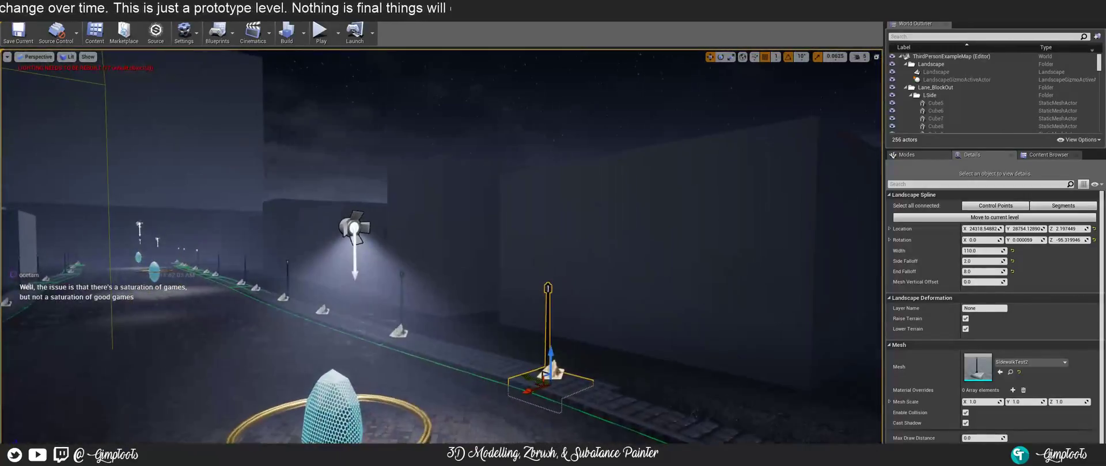
{"action": "left_click", "coordinate": [931, 155]}
{"action": "left_click", "coordinate": [900, 171]}
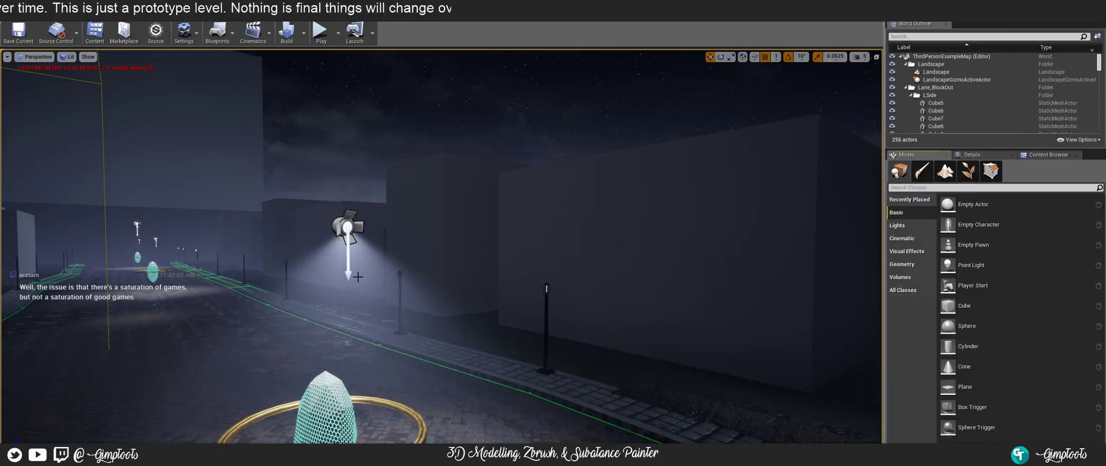
{"action": "right_click_drag", "start_coordinate": [367, 285], "coordinate": [293, 334]}
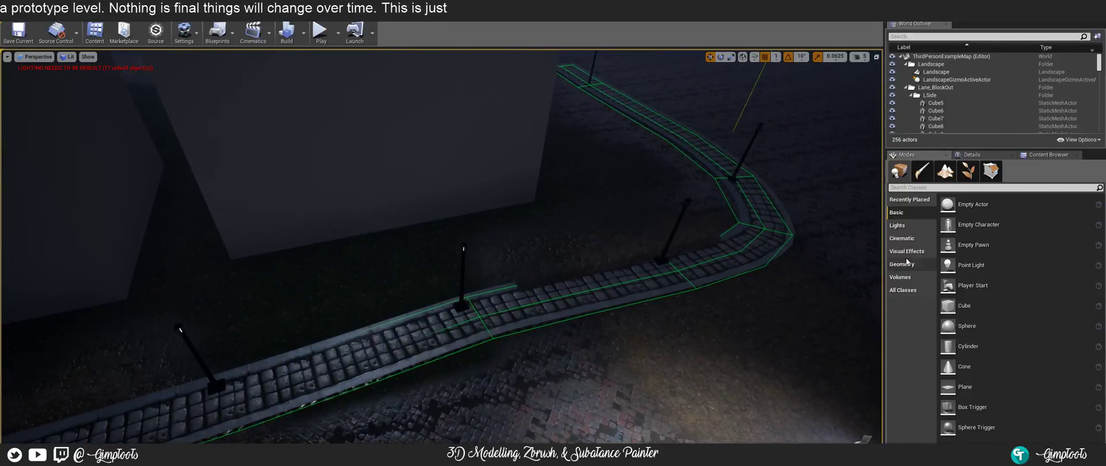
- Return to landscape spline editing and nudge the lamp-post control points on the pavement slightly towards the street
{"action": "left_click", "coordinate": [945, 171]}
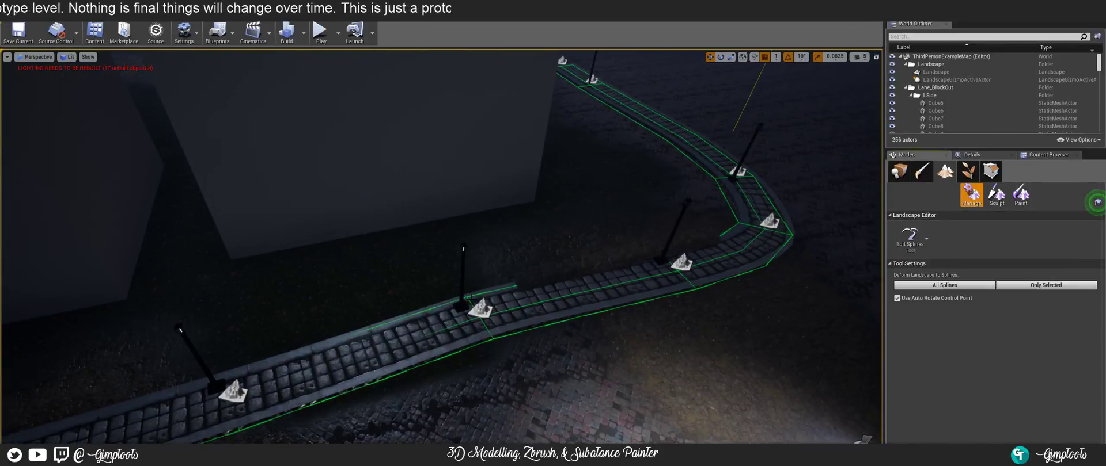
{"action": "left_click", "coordinate": [480, 309]}
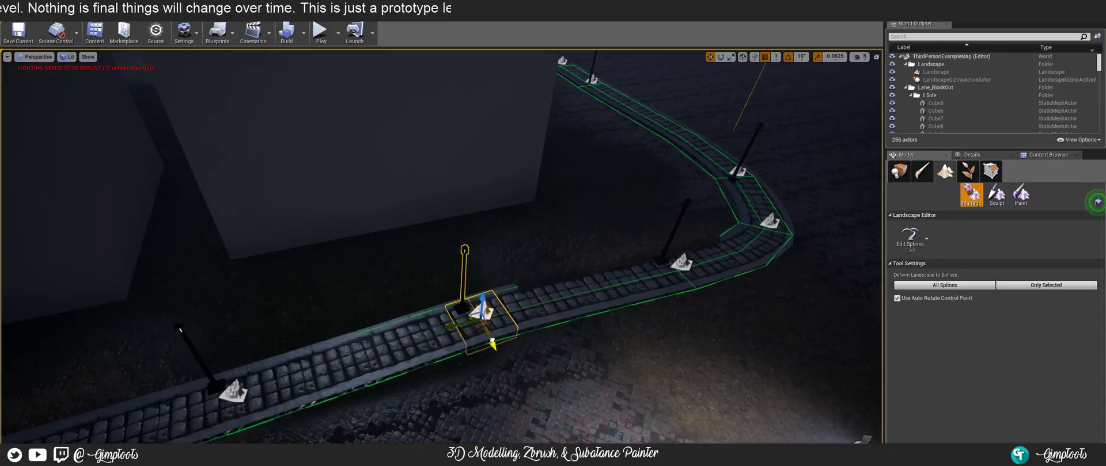
{"action": "left_click_drag", "start_coordinate": [494, 345], "coordinate": [496, 350]}
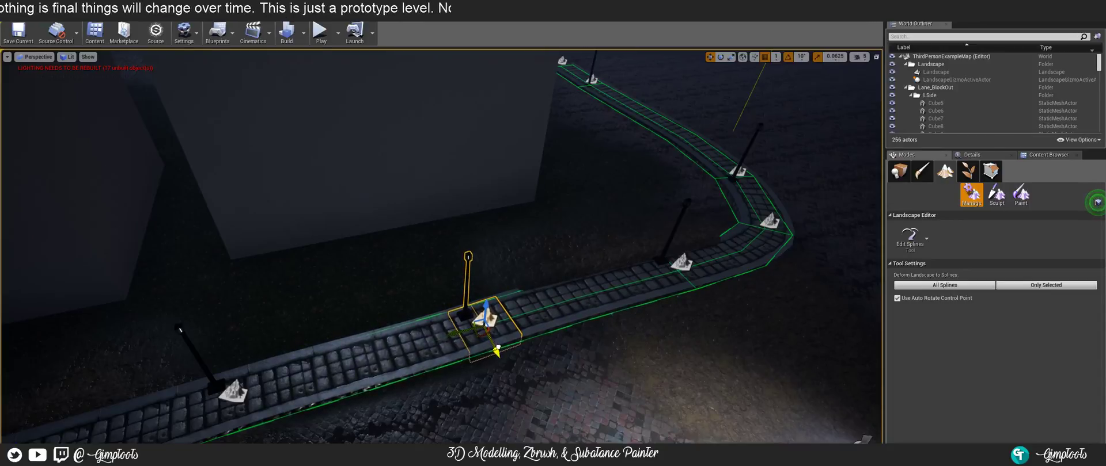
{"action": "right_click_drag", "start_coordinate": [497, 348], "coordinate": [473, 297]}
{"action": "left_click", "coordinate": [473, 297]}
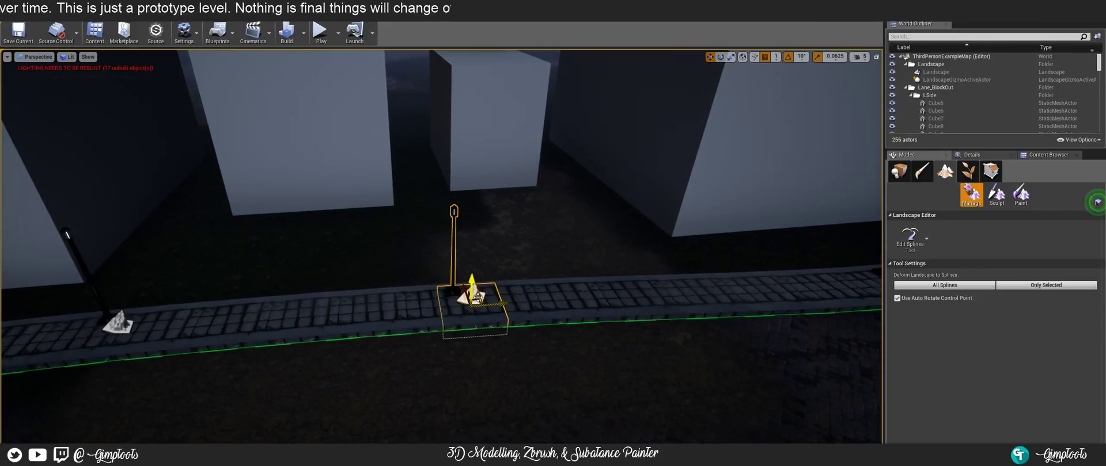
{"action": "left_click_drag", "start_coordinate": [465, 288], "coordinate": [465, 290]}
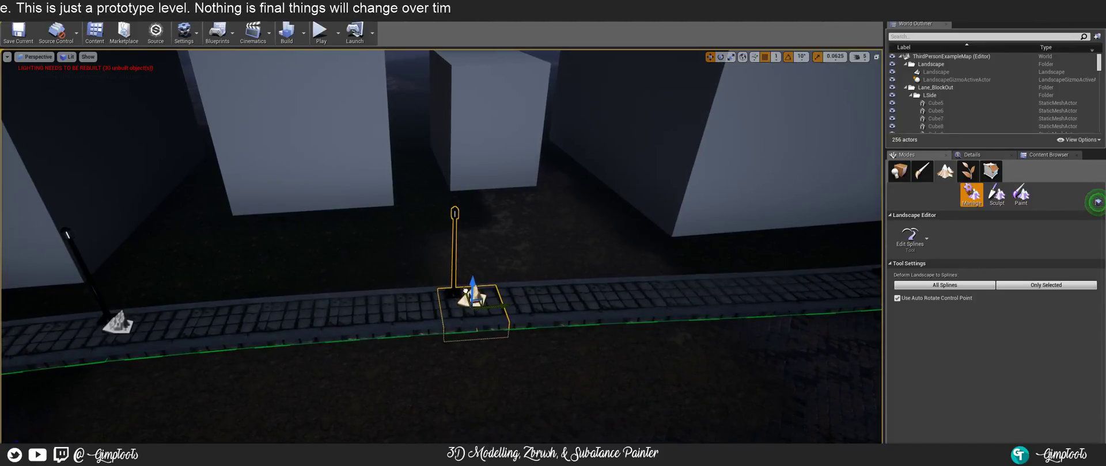
- Work through the next lamp-post control points along the building-side pavement, shifting them slightly sideways for a less regular line
{"action": "right_click_drag", "start_coordinate": [631, 288], "coordinate": [560, 323]}
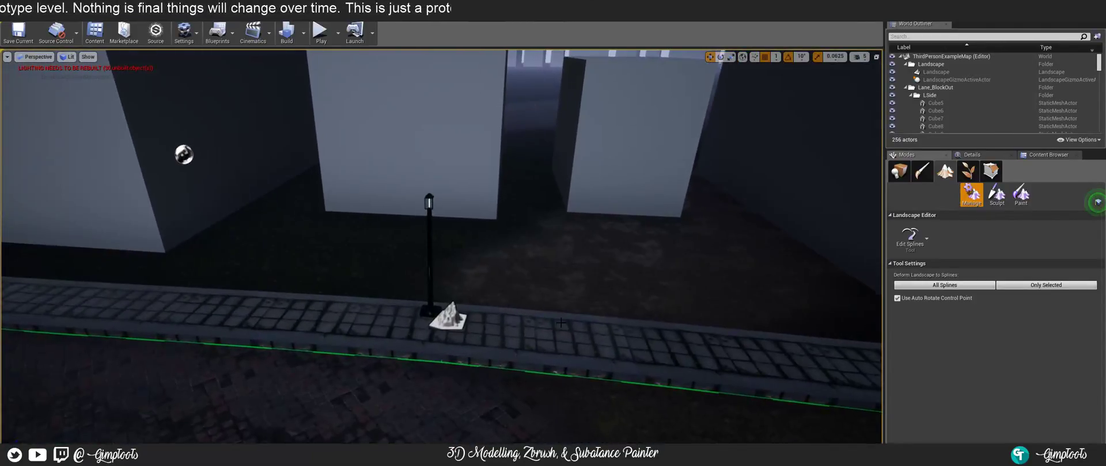
{"action": "left_click", "coordinate": [466, 322]}
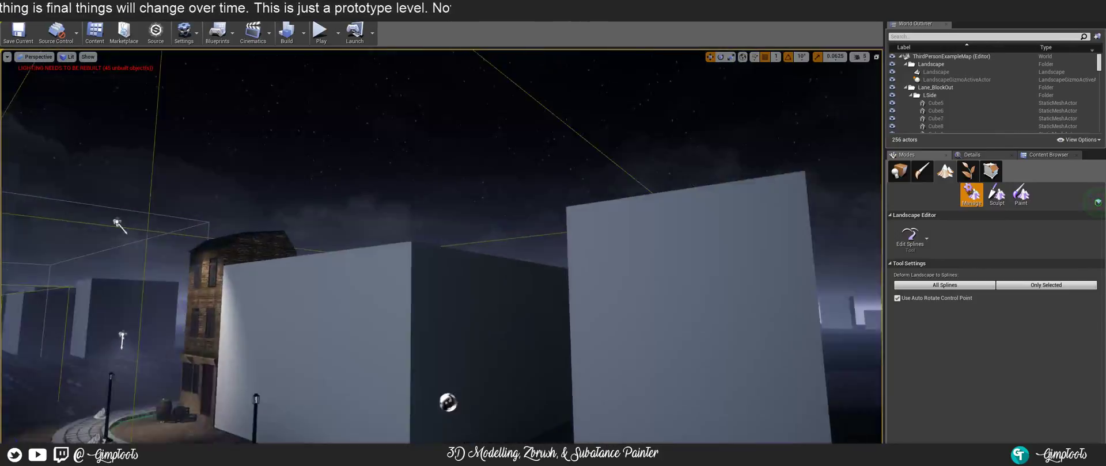
{"action": "right_click_drag", "start_coordinate": [441, 246], "coordinate": [400, 329]}
{"action": "left_click", "coordinate": [494, 316]}
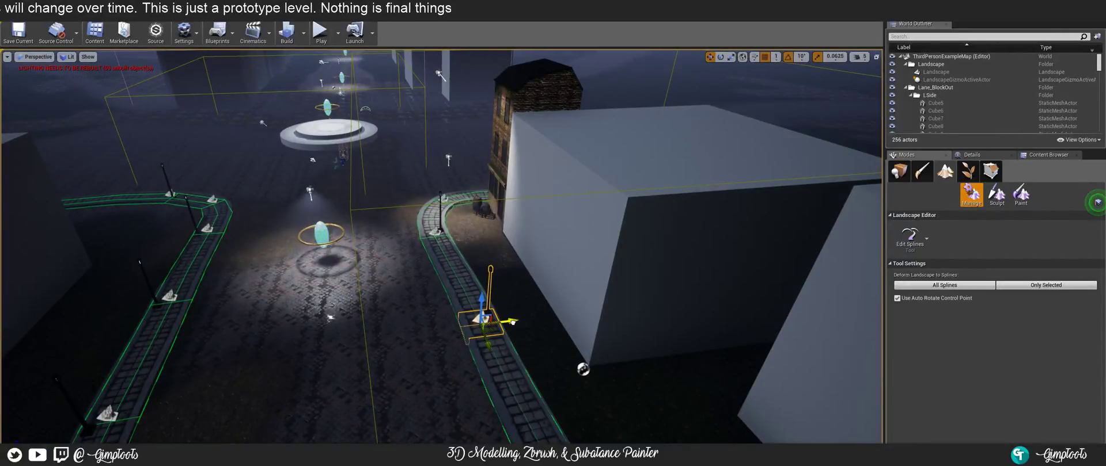
{"action": "right_click_drag", "start_coordinate": [509, 323], "coordinate": [636, 312]}
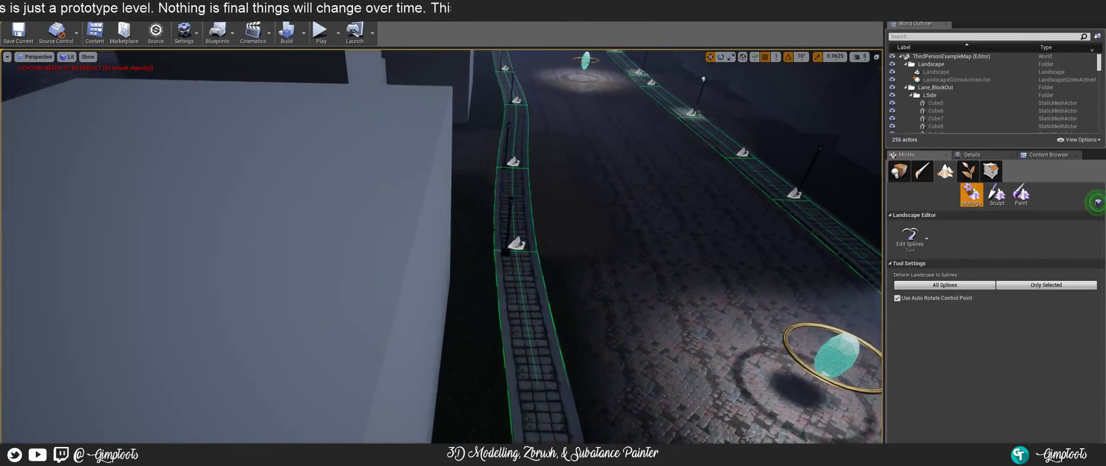
{"action": "left_click", "coordinate": [517, 245]}
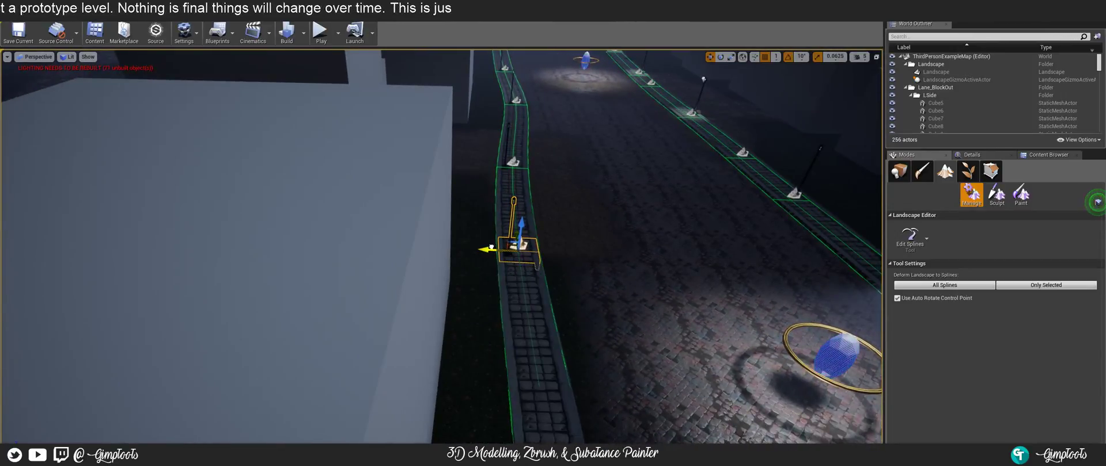
{"action": "right_click_drag", "start_coordinate": [492, 247], "coordinate": [483, 223]}
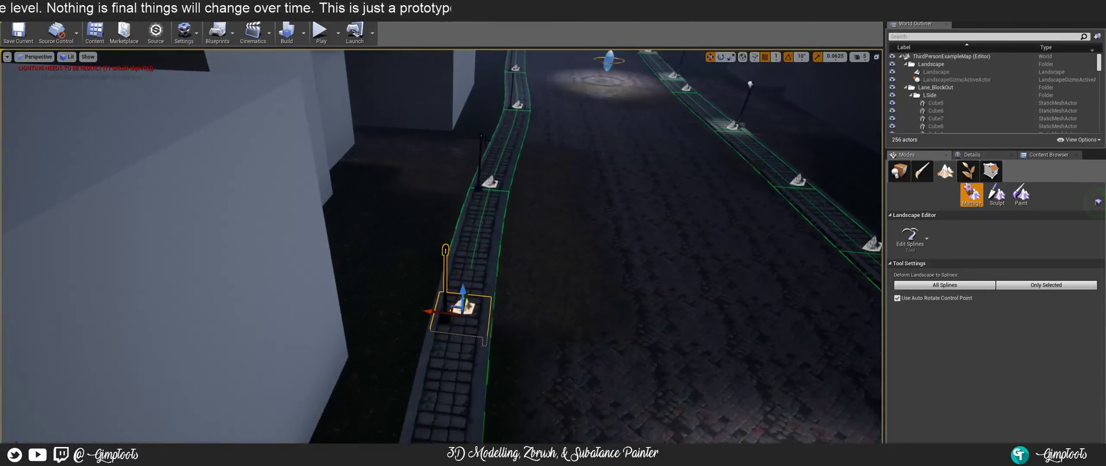
{"action": "left_click", "coordinate": [491, 181]}
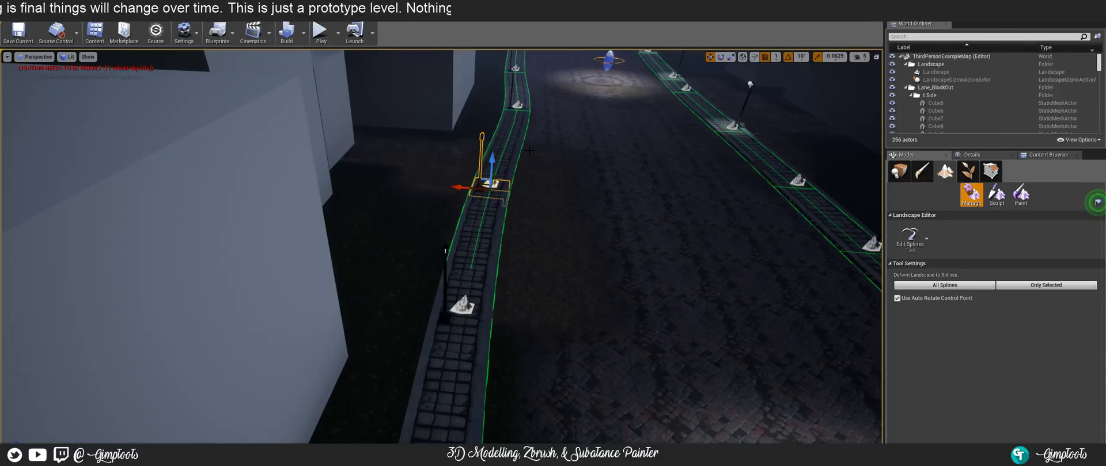
{"action": "right_click_drag", "start_coordinate": [460, 187], "coordinate": [486, 220]}
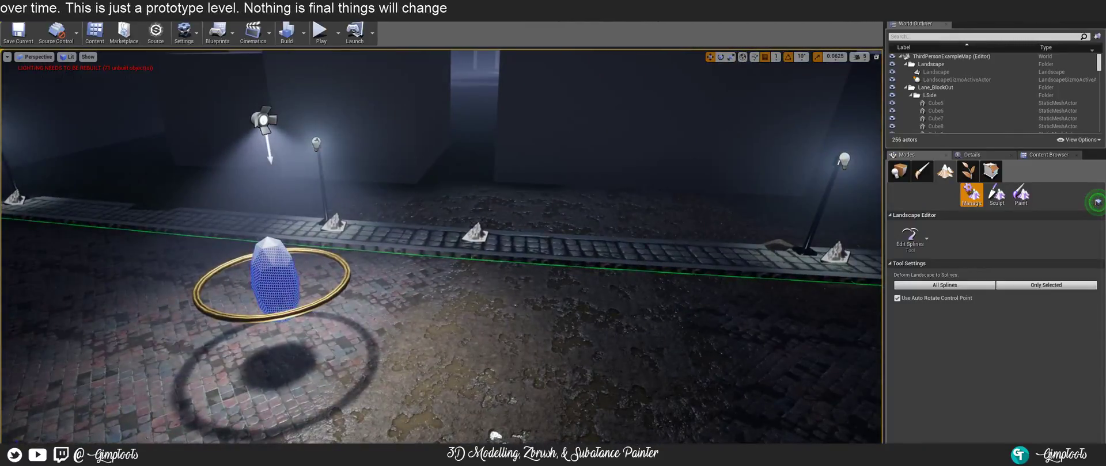
- Move the two control points without lamp posts along the opposite pavement, closer to midway between their neighbouring lamp posts
{"action": "left_click", "coordinate": [472, 234]}
{"action": "left_click_drag", "start_coordinate": [447, 243], "coordinate": [502, 241]}
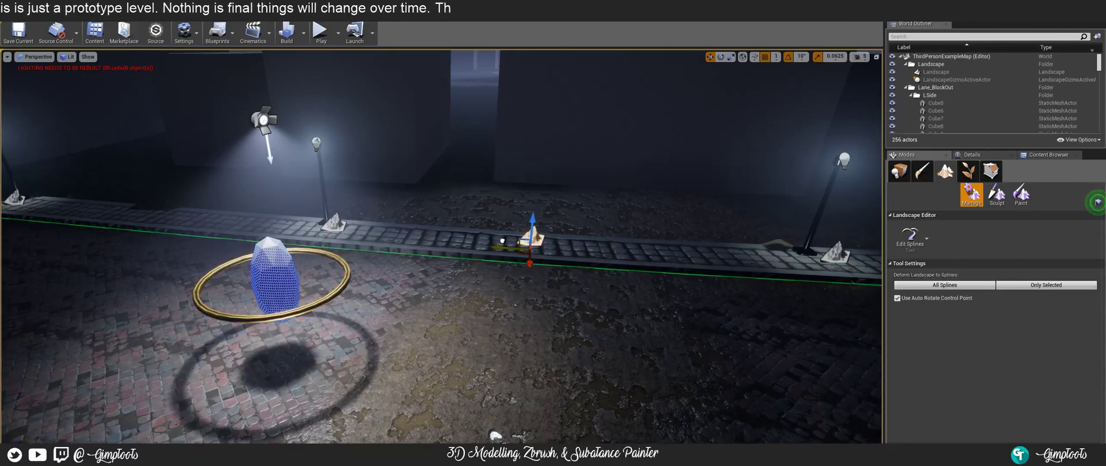
{"action": "mouse_move", "coordinate": [499, 241]}
{"action": "right_mouse_down"}
{"action": "mouse_move", "coordinate": [605, 210]}
{"action": "mouse_move", "coordinate": [613, 224]}
{"action": "mouse_move", "coordinate": [521, 202]}
{"action": "mouse_move", "coordinate": [499, 241]}
{"action": "right_mouse_up"}
{"action": "left_click", "coordinate": [487, 299]}
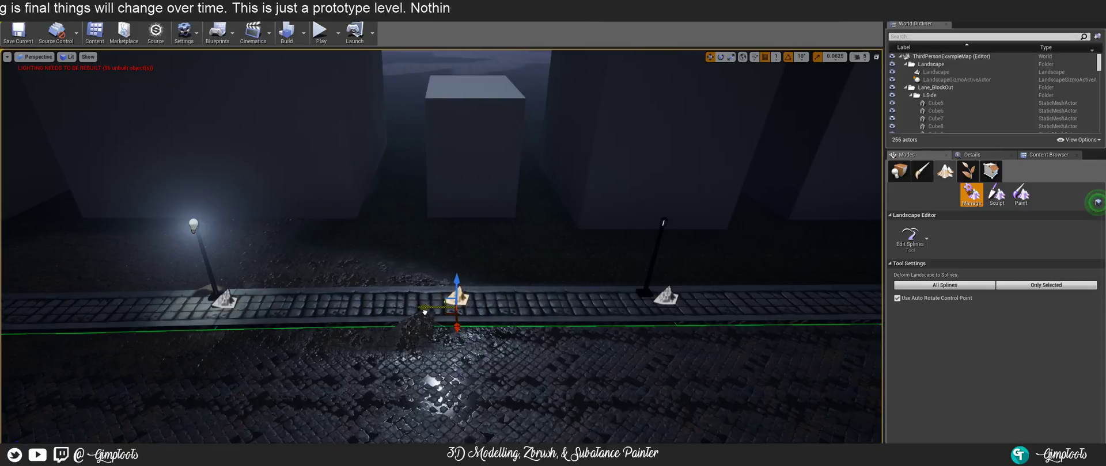
- Survey both pavements and the surrounding block-out buildings from above
{"action": "right_click_drag", "start_coordinate": [517, 290], "coordinate": [699, 288]}
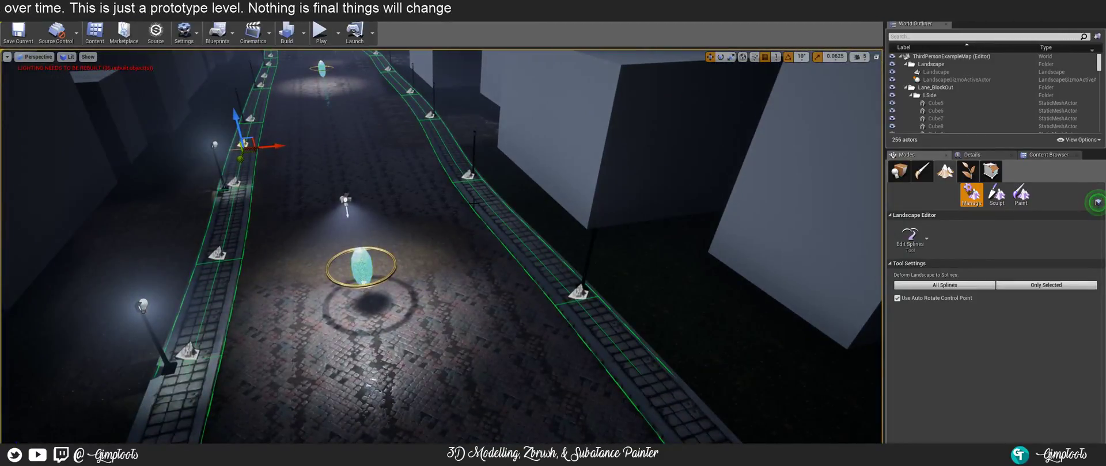
{"action": "right_click_drag", "start_coordinate": [700, 288], "coordinate": [443, 251]}
{"action": "key", "text": "w"}
{"action": "key", "text": "w"}
{"action": "key", "text": "s"}
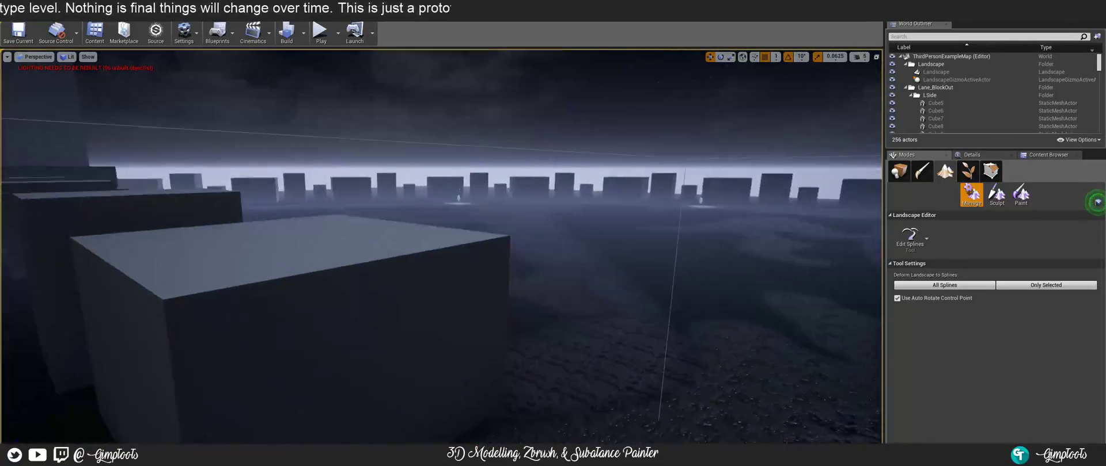
{"action": "key", "text": "s"}
{"action": "right_click_drag", "start_coordinate": [444, 251], "coordinate": [6, 190]}
{"action": "key", "text": "w"}
{"action": "key", "text": "s"}
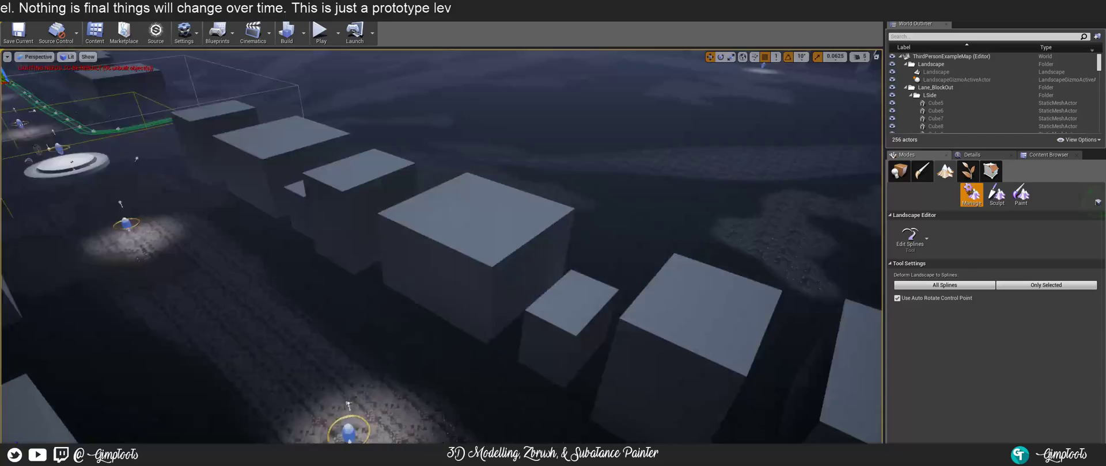
{"action": "right_click_drag", "start_coordinate": [441, 247], "coordinate": [605, 270]}
{"action": "right_click_drag", "start_coordinate": [538, 138], "coordinate": [584, 195]}
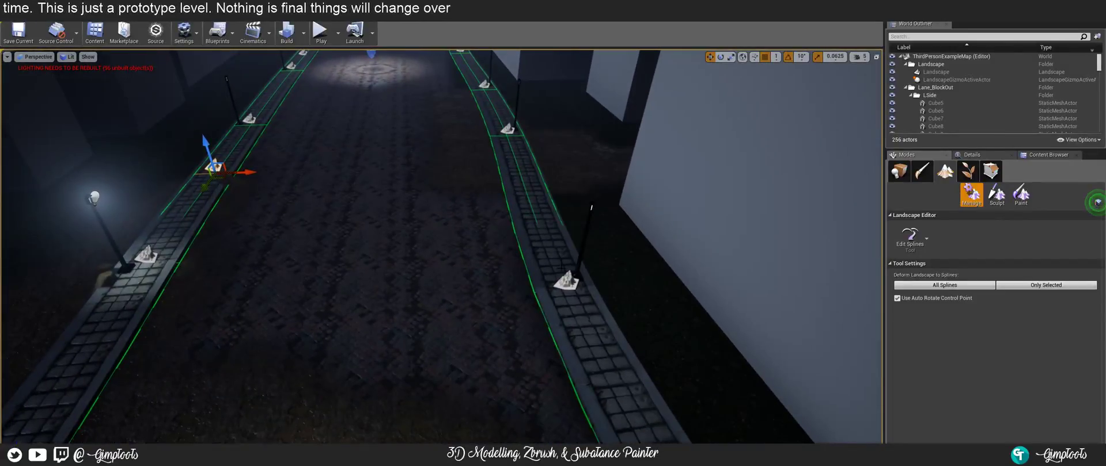
- Nudge the lamp-post control point beside the large block away from the street, and select the lamp-post control point farther along that pavement
{"action": "left_click", "coordinate": [565, 281]}
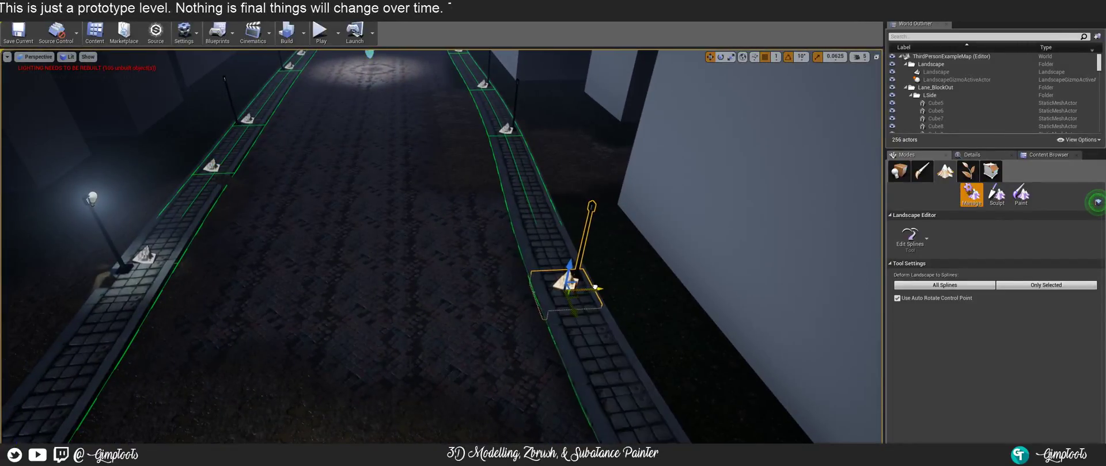
{"action": "left_click_drag", "start_coordinate": [594, 287], "coordinate": [600, 288]}
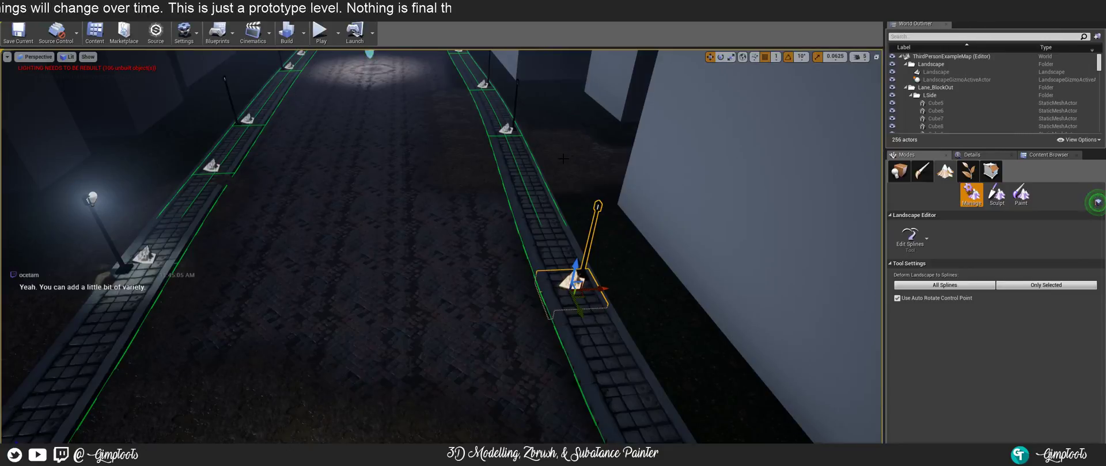
{"action": "right_click_drag", "start_coordinate": [563, 158], "coordinate": [560, 231]}
{"action": "key", "text": "w"}
{"action": "key", "text": "s"}
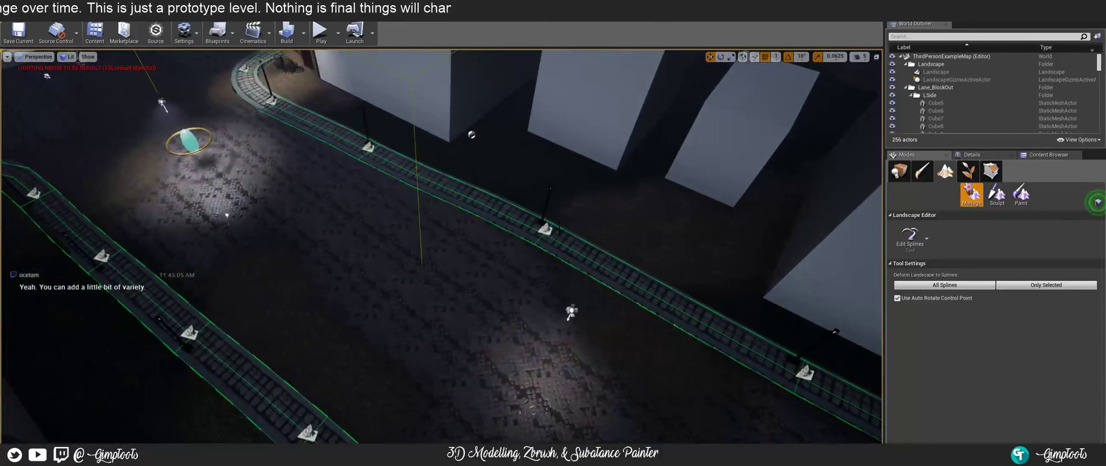
{"action": "left_click", "coordinate": [545, 229]}
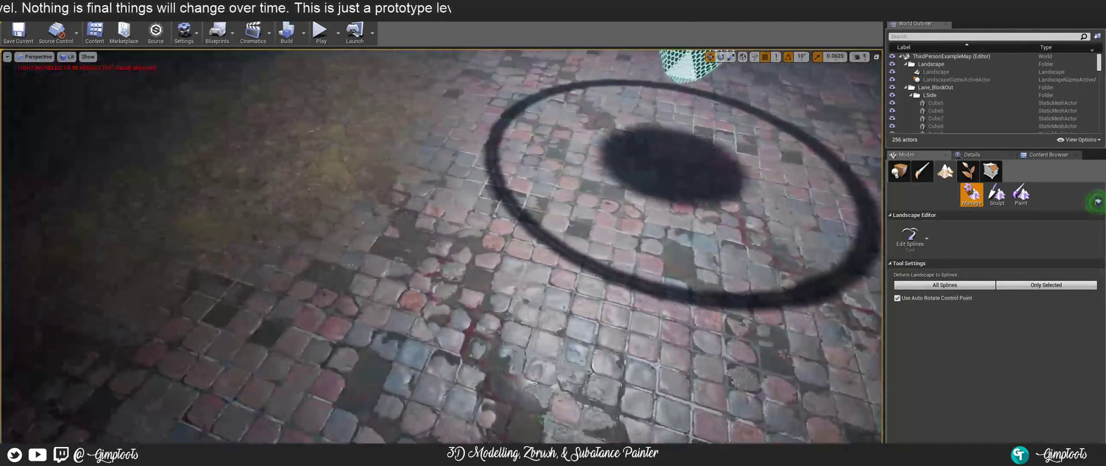
- Examine the spacing of lamp posts and the curves of both pavements along the length of the street
{"action": "key", "text": "w"}
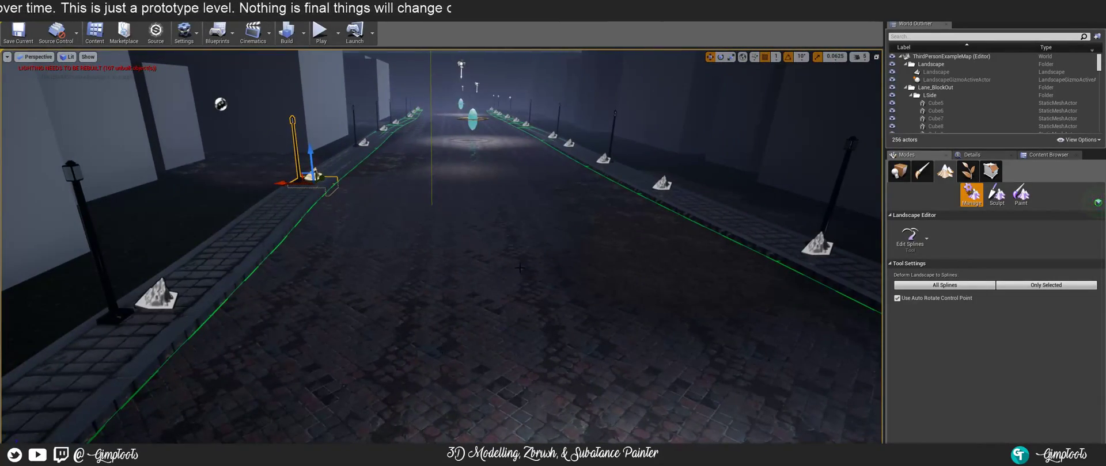
{"action": "right_click_drag", "start_coordinate": [519, 268], "coordinate": [521, 266]}
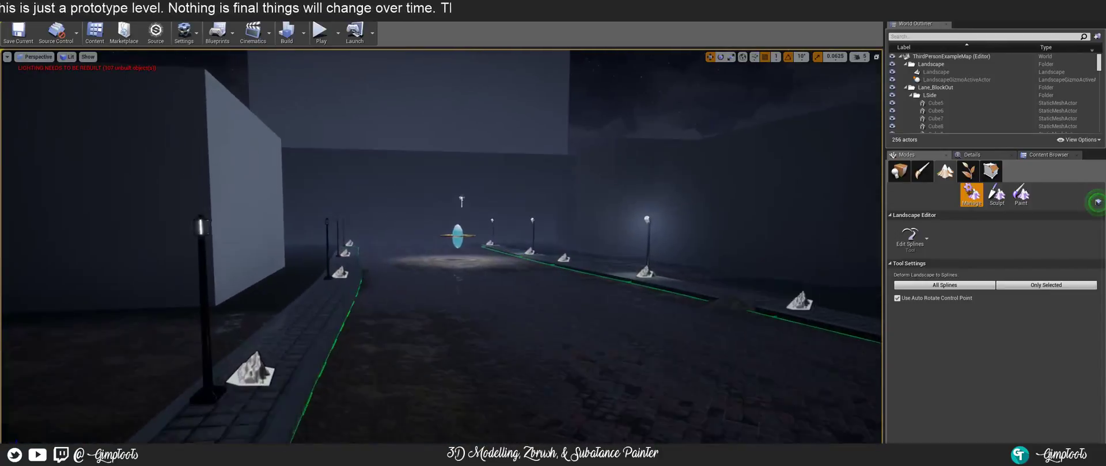
{"action": "right_click_drag", "start_coordinate": [519, 268], "coordinate": [505, 274]}
{"action": "key", "text": "w"}
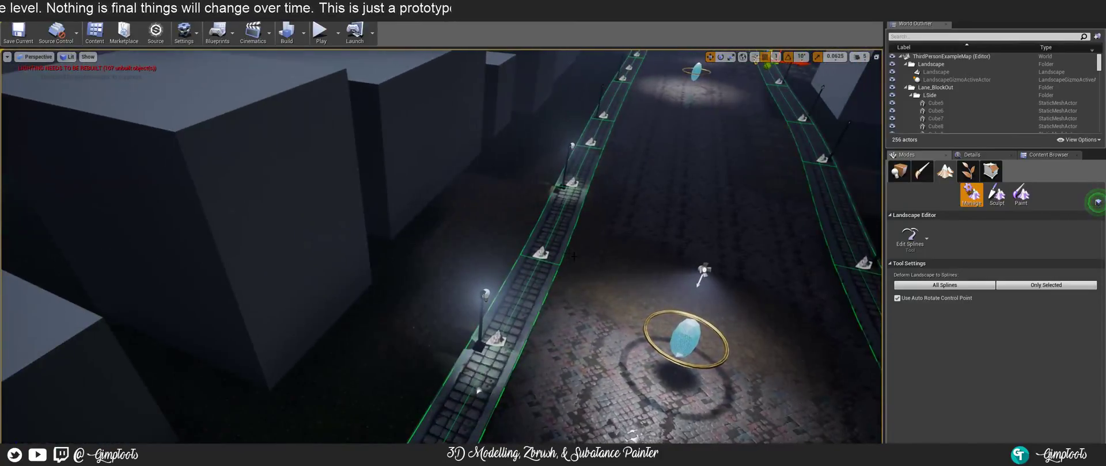
{"action": "right_click_drag", "start_coordinate": [574, 257], "coordinate": [630, 237]}
{"action": "key", "text": "w"}
{"action": "key", "text": "s"}
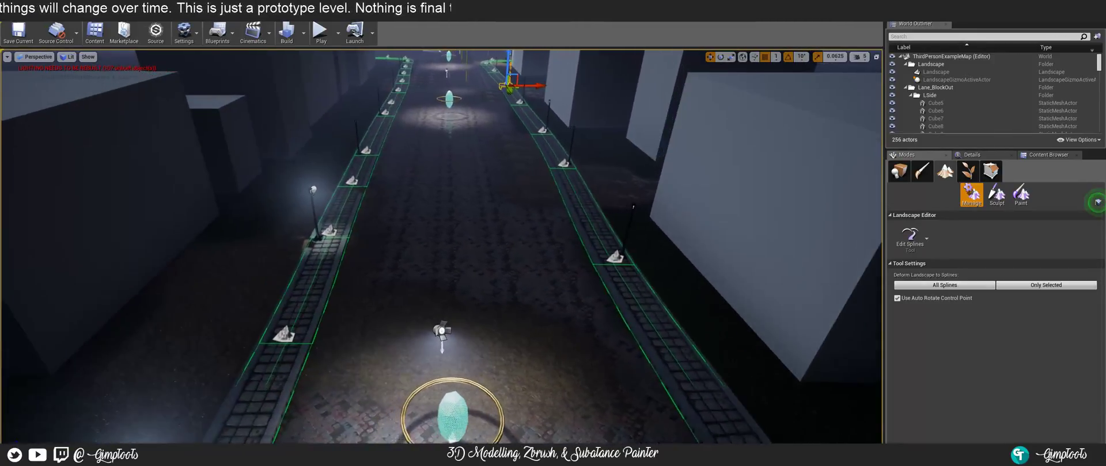
{"action": "mouse_move", "coordinate": [630, 238]}
{"action": "right_mouse_down"}
{"action": "mouse_move", "coordinate": [642, 207]}
{"action": "mouse_move", "coordinate": [622, 212]}
{"action": "mouse_move", "coordinate": [662, 200]}
{"action": "mouse_move", "coordinate": [625, 220]}
{"action": "mouse_move", "coordinate": [601, 253]}
{"action": "mouse_move", "coordinate": [614, 235]}
{"action": "mouse_move", "coordinate": [593, 241]}
{"action": "mouse_move", "coordinate": [610, 231]}
{"action": "right_mouse_up"}
{"action": "key", "text": "w"}
{"action": "key", "text": "s"}
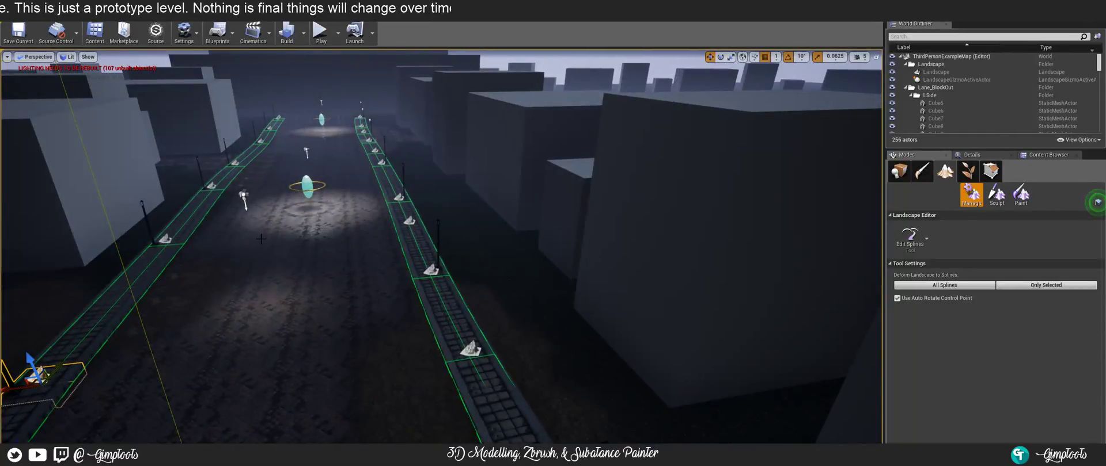
{"action": "right_click_drag", "start_coordinate": [378, 232], "coordinate": [500, 193]}
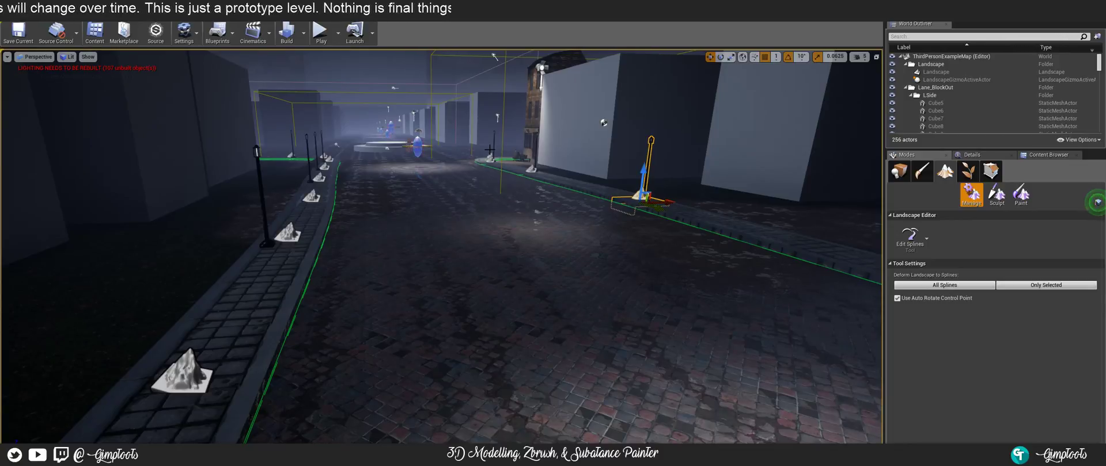
- Fly from the street past the round platform and examine the block-out buildings and ground beyond it
{"action": "right_click_drag", "start_coordinate": [490, 151], "coordinate": [521, 144]}
{"action": "key", "text": "w"}
{"action": "key", "text": "a"}
{"action": "key", "text": "w"}
{"action": "key", "text": "s"}
{"action": "key", "text": "w"}
{"action": "key", "text": "s"}
{"action": "key", "text": "a"}
{"action": "key", "text": "w"}
{"action": "key", "text": "s"}
{"action": "key", "text": "w"}
{"action": "key", "text": "d"}
{"action": "key", "text": "s"}
{"action": "key", "text": "a"}
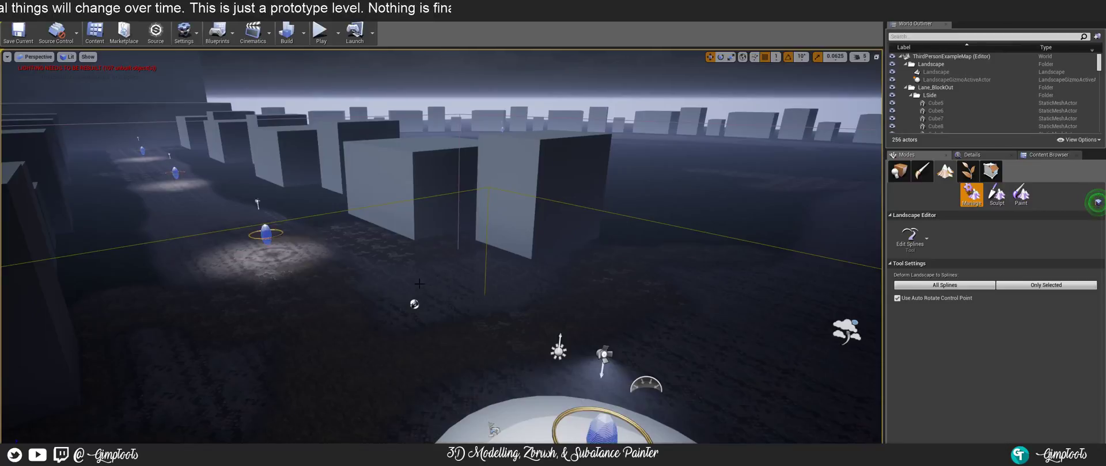
{"action": "key", "text": "a"}
- Circle back to the brick house and examine the curved pavement corners around the floating crystal
{"action": "right_click_drag", "start_coordinate": [419, 284], "coordinate": [570, 293]}
{"action": "right_click_drag", "start_coordinate": [410, 286], "coordinate": [175, 274]}
{"action": "key", "text": "w"}
{"action": "key", "text": "s"}
{"action": "key", "text": "a"}
{"action": "key", "text": "w"}
{"action": "key", "text": "a"}
{"action": "key", "text": "w"}
{"action": "key", "text": "s"}
{"action": "key", "text": "s"}
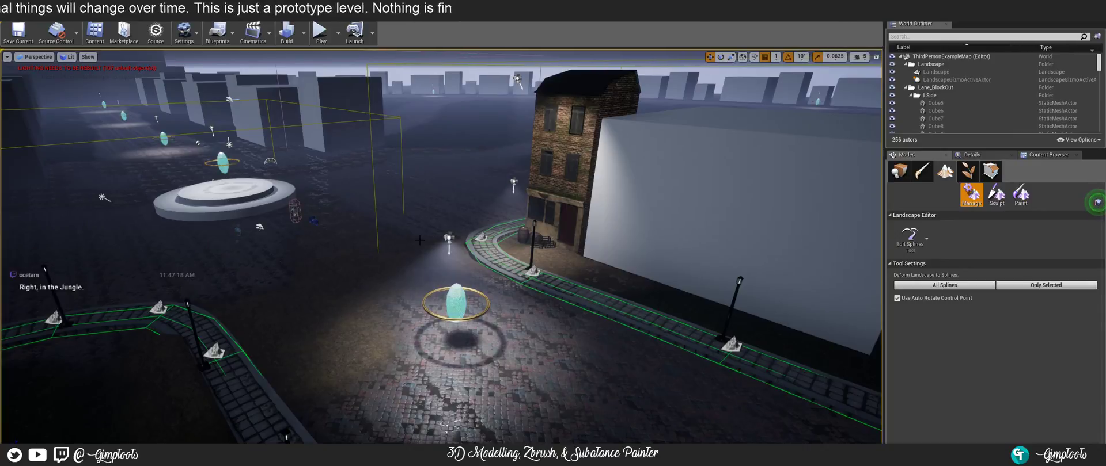
- Inspect the open ground behind the row of block-out buildings and the rooftops leading back to the brick house
{"action": "right_click_drag", "start_coordinate": [456, 221], "coordinate": [297, 234]}
{"action": "key", "text": "w"}
{"action": "key", "text": "s"}
{"action": "key", "text": "a"}
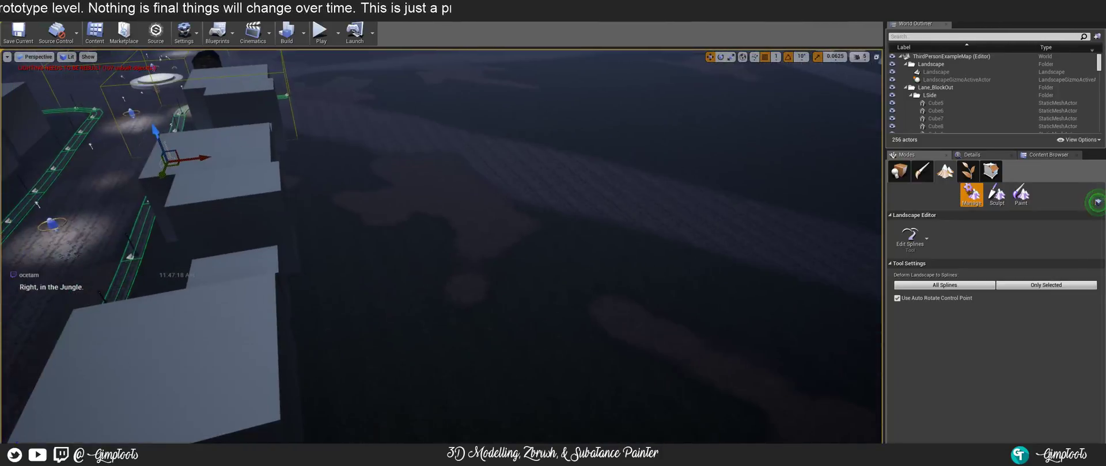
{"action": "right_click_drag", "start_coordinate": [421, 420], "coordinate": [481, 366]}
{"action": "key", "text": "e"}
{"action": "key", "text": "w"}
{"action": "key", "text": "s"}
{"action": "key", "text": "w"}
{"action": "key", "text": "w"}
{"action": "key", "text": "w"}
{"action": "key", "text": "s"}
{"action": "right_click_drag", "start_coordinate": [375, 397], "coordinate": [417, 415]}
{"action": "key", "text": "s"}
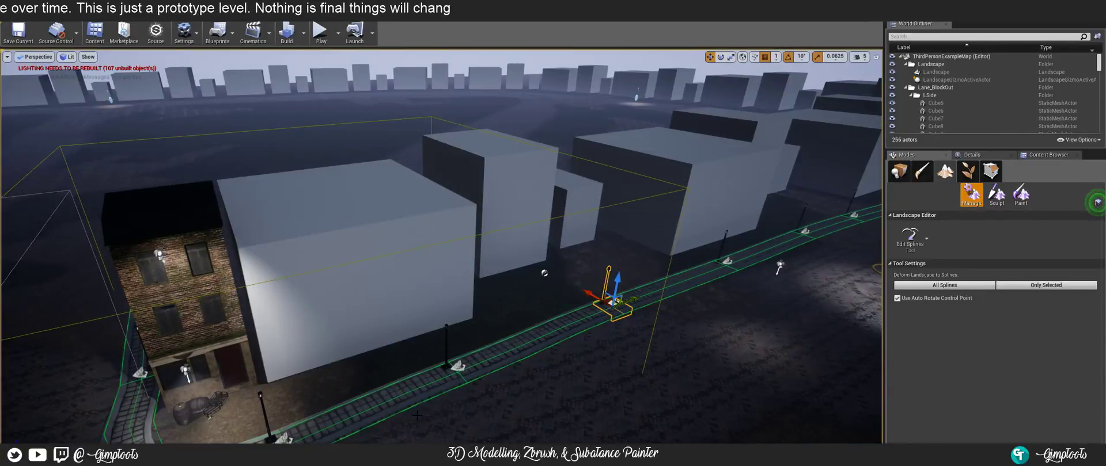
- Review the block-out buildings beside the brick house and the view down the street between the lamp posts
{"action": "right_click_drag", "start_coordinate": [503, 335], "coordinate": [507, 325]}
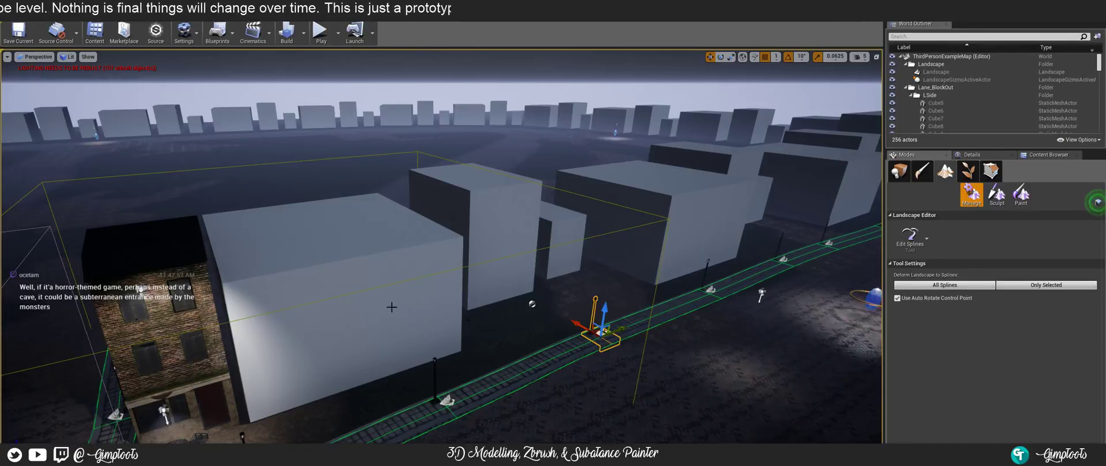
{"action": "right_click_drag", "start_coordinate": [377, 311], "coordinate": [488, 322]}
{"action": "key", "text": "w"}
{"action": "key", "text": "s"}
{"action": "key", "text": "w"}
{"action": "key", "text": "d"}
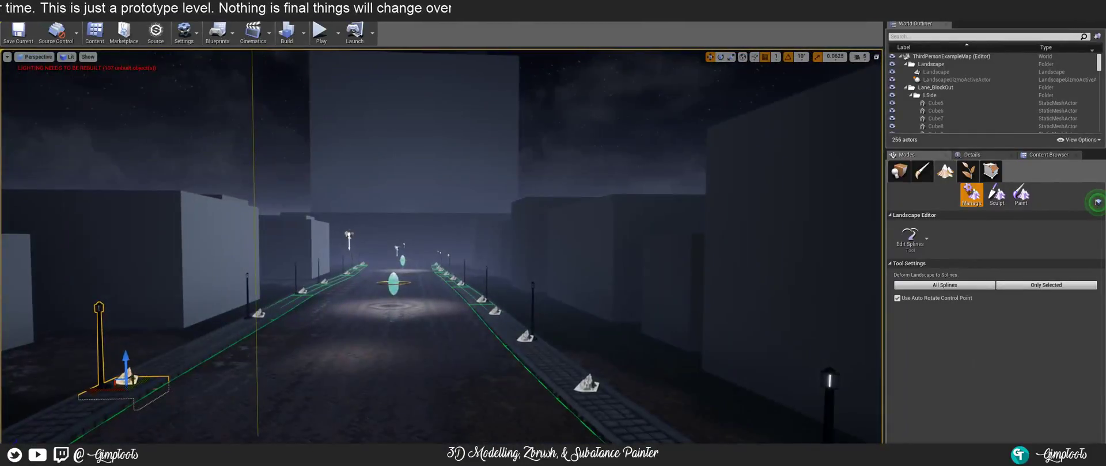
- Switch to the Trello app by searching for "trello", and move its window onto the other monitor
{"action": "key", "text": "super"}
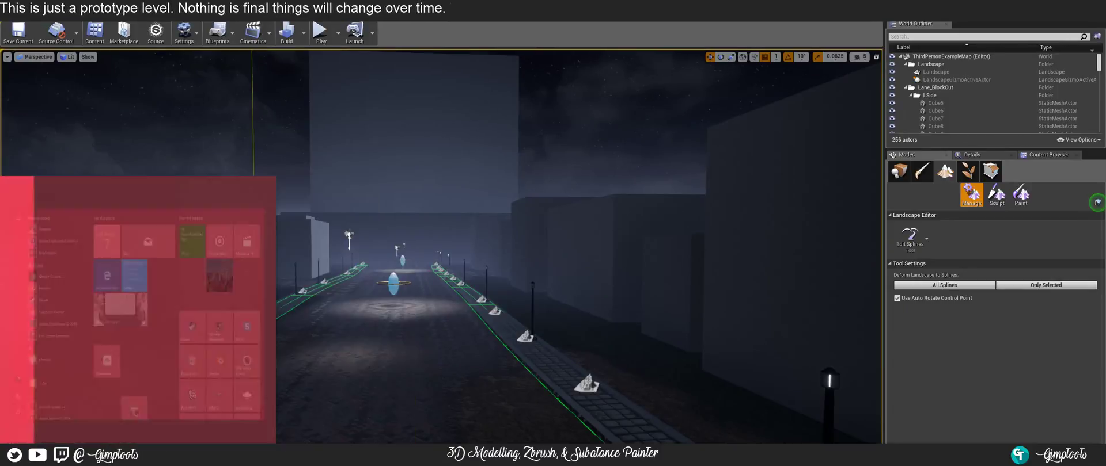
{"action": "type", "text": "tre"}
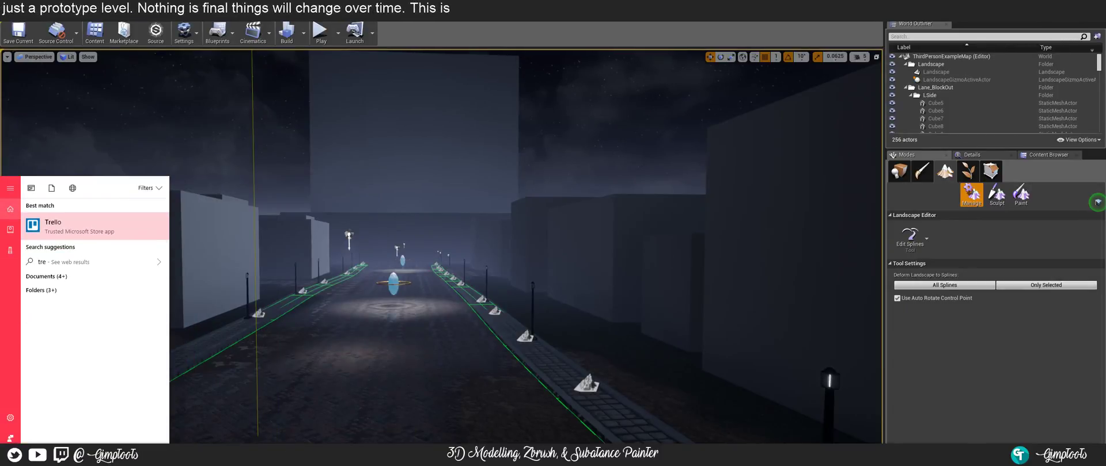
{"action": "type", "text": "llo"}
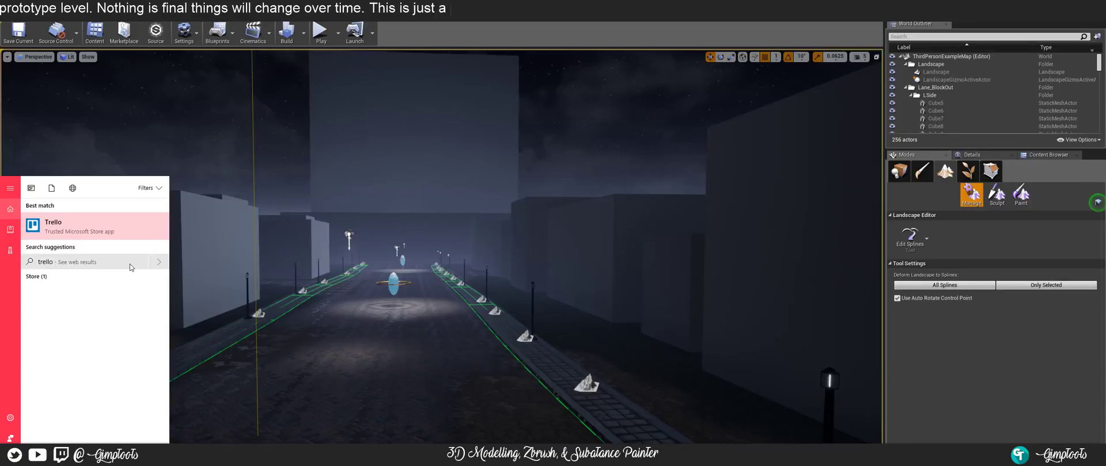
{"action": "left_click", "coordinate": [122, 234]}
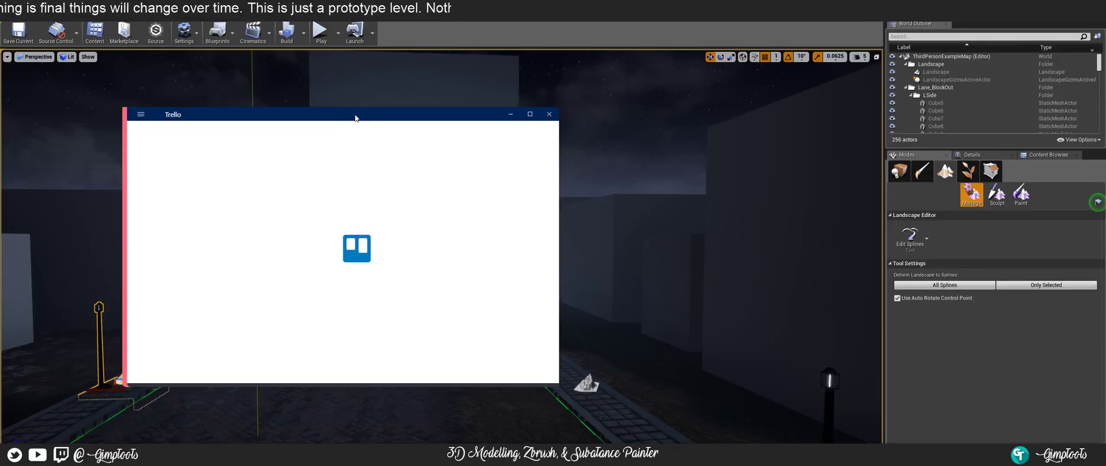
{"action": "left_click_drag", "start_coordinate": [357, 116], "coordinate": [0, 166]}
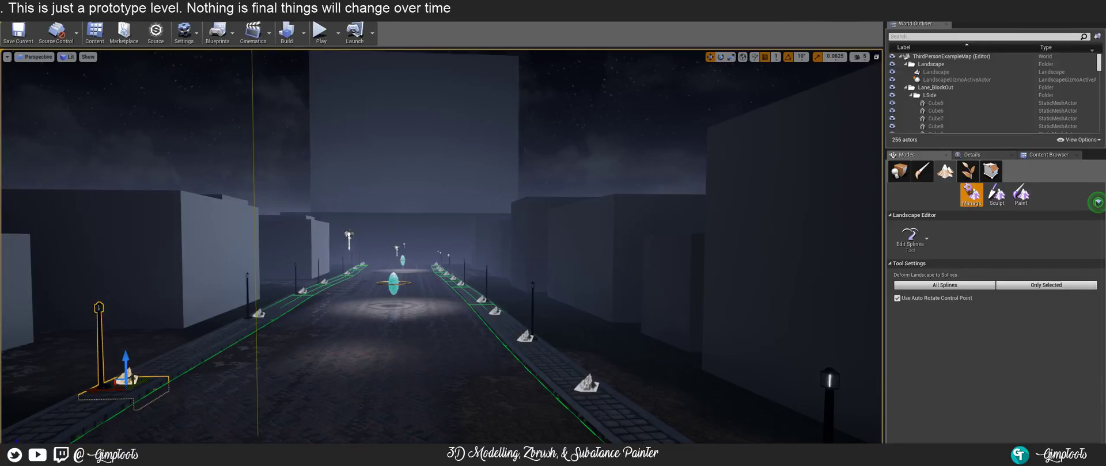
- Examine the fence, gravestone and candle sketches in PlayerSpawnmStart-Ideas.png at full-screen size, and put the Trello window away
{"action": "left_click_drag", "start_coordinate": [352, 97], "coordinate": [311, 101]}
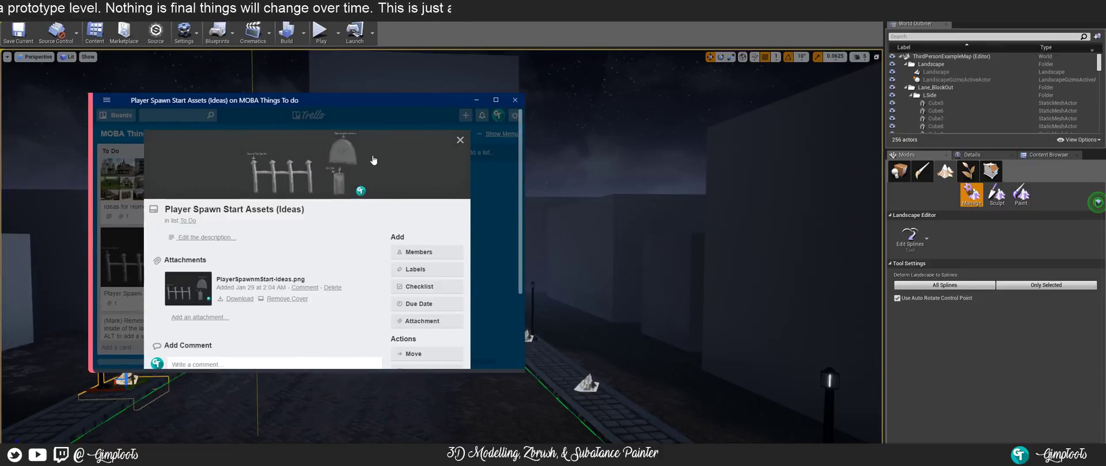
{"action": "left_click", "coordinate": [381, 180]}
{"action": "left_click", "coordinate": [495, 100]}
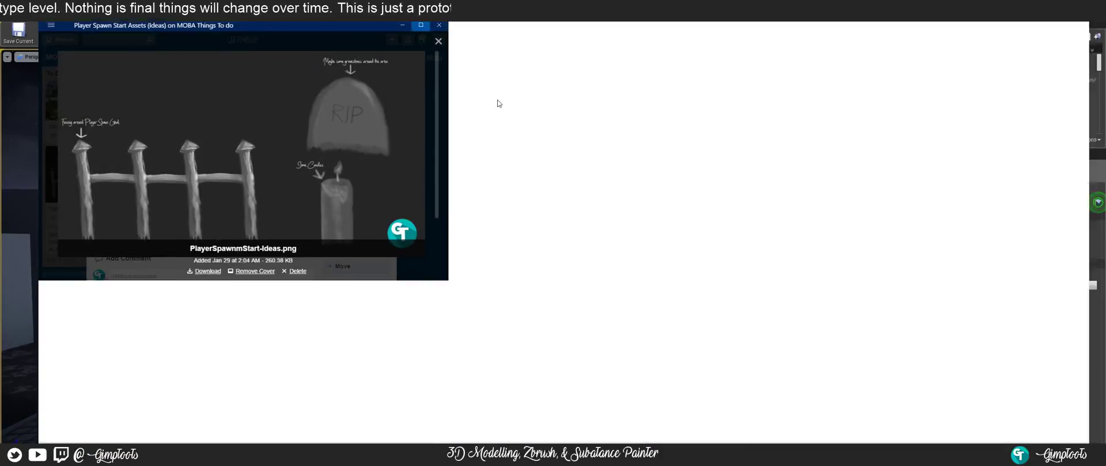
{"action": "scroll", "coordinate": [649, 206], "scroll_direction": "down", "scroll_amount": 2}
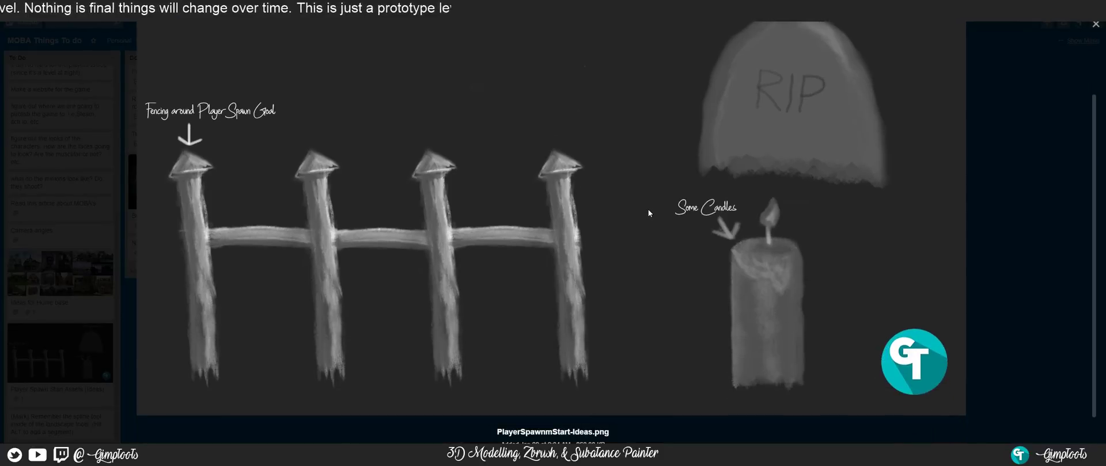
{"action": "scroll", "coordinate": [647, 202], "scroll_direction": "up", "scroll_amount": 2}
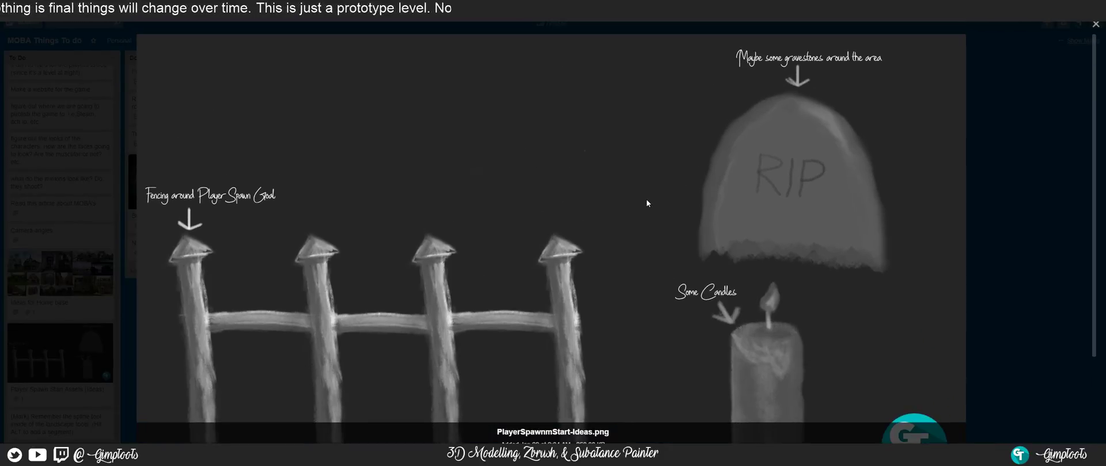
{"action": "scroll", "coordinate": [648, 292], "scroll_direction": "down", "scroll_amount": 2}
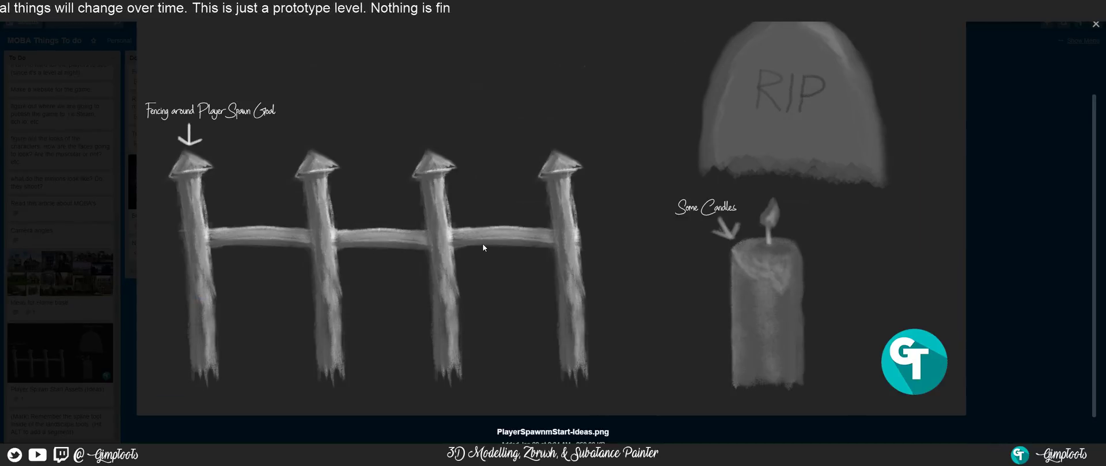
{"action": "scroll", "coordinate": [598, 252], "scroll_direction": "up", "scroll_amount": 2}
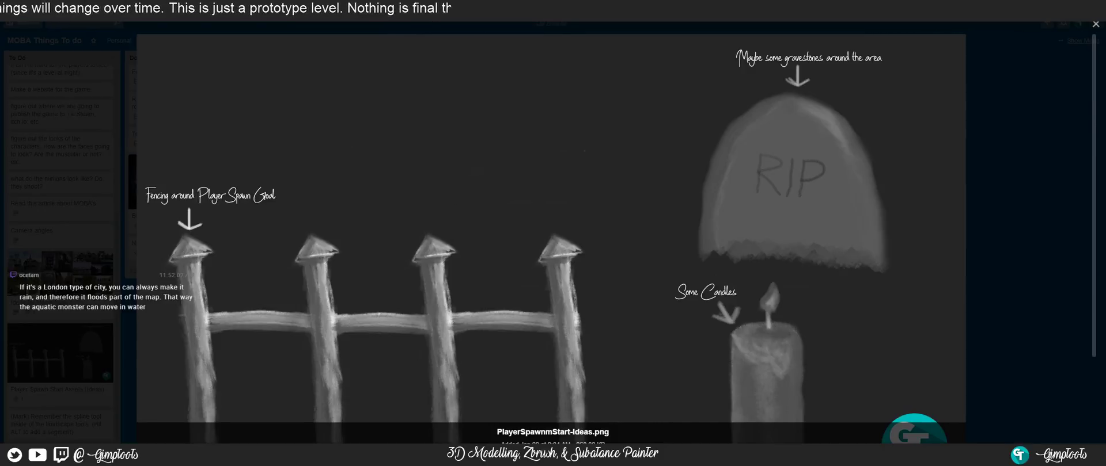
{"action": "left_click", "coordinate": [1077, 6]}
{"action": "left_click", "coordinate": [477, 100]}
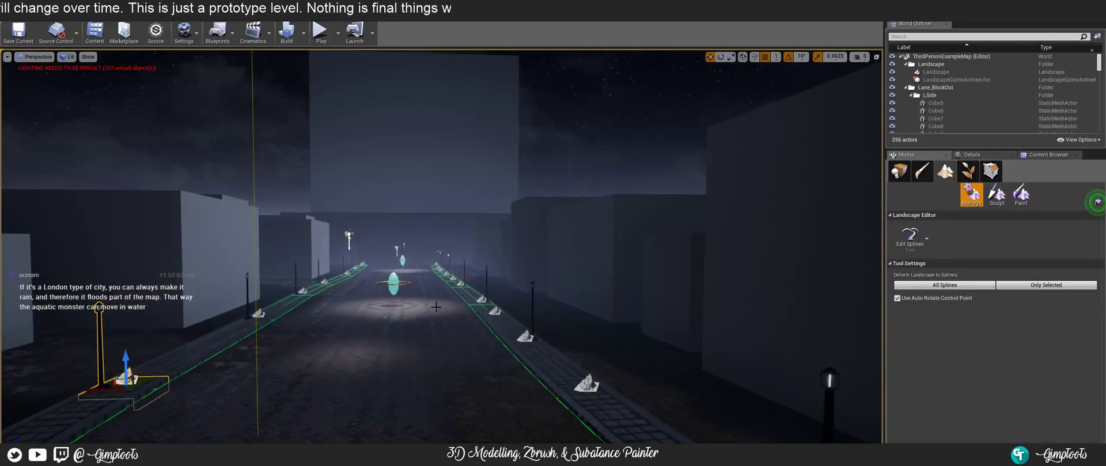
- Fly down to the middle of the street and examine the wet cobblestone surface up close
{"action": "key", "text": "w"}
{"action": "right_click_drag", "start_coordinate": [436, 307], "coordinate": [348, 386]}
{"action": "key", "text": "w"}
{"action": "key", "text": "s"}
{"action": "key", "text": "w"}
{"action": "key", "text": "s"}
{"action": "key", "text": "w"}
{"action": "key", "text": "s"}
{"action": "key", "text": "w"}
{"action": "key", "text": "s"}
{"action": "key", "text": "w"}
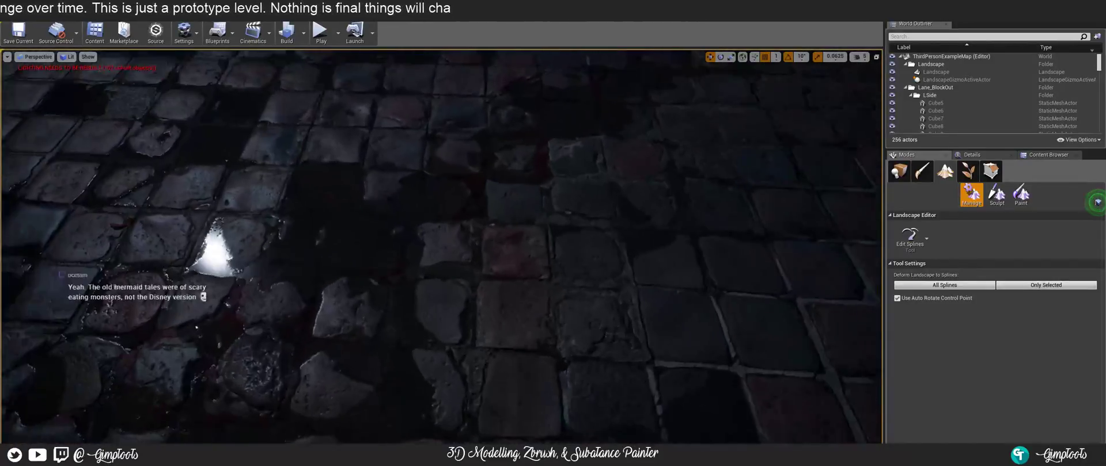
{"action": "right_click_drag", "start_coordinate": [527, 306], "coordinate": [526, 306]}
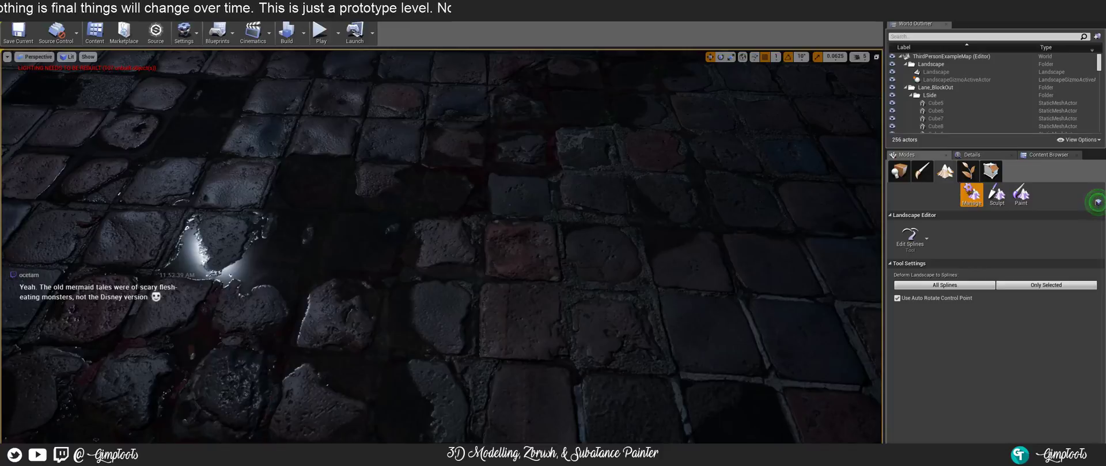
- Switch back to Trello, review the moba_siege_map.jpg attachment in a maximized window, and return to the level editor
{"action": "key", "text": "super+Tab"}
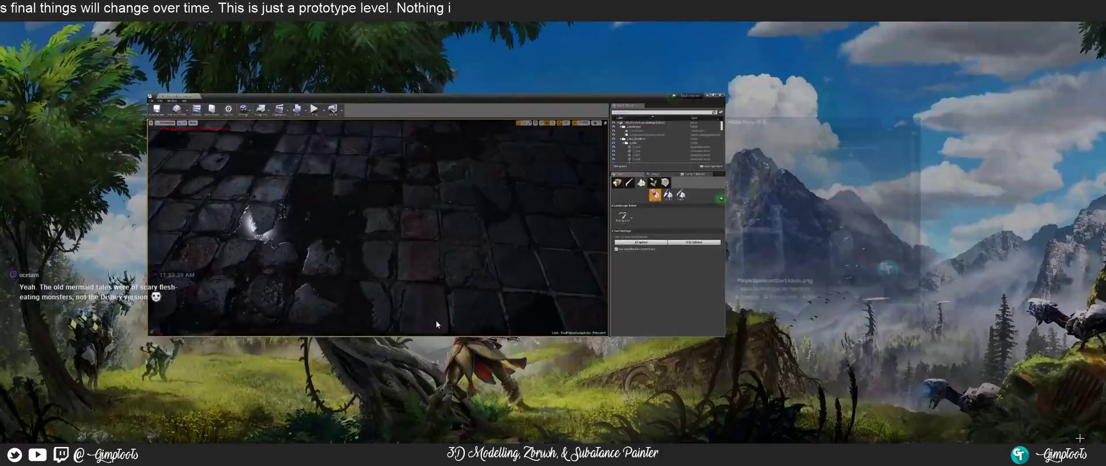
{"action": "left_click", "coordinate": [723, 175]}
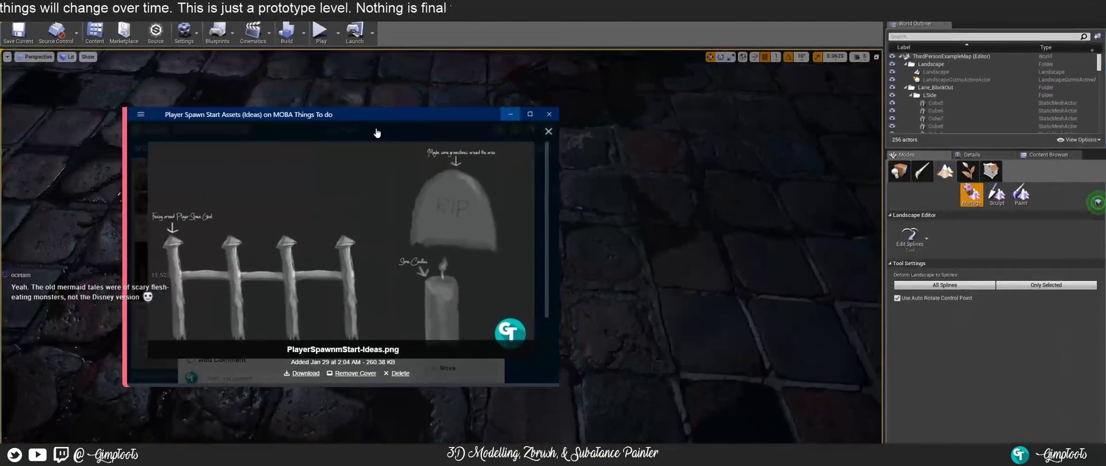
{"action": "left_click_drag", "start_coordinate": [385, 117], "coordinate": [0, 117]}
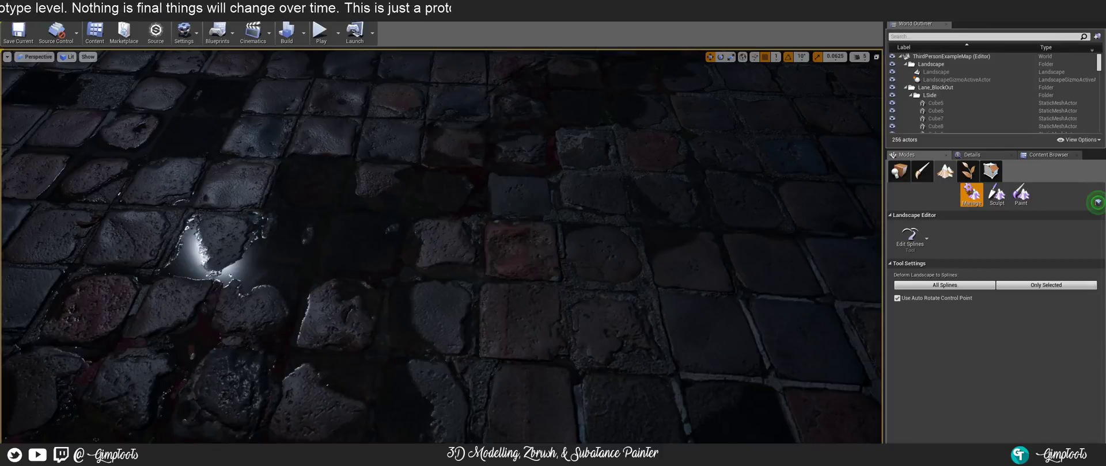
{"action": "left_click_drag", "start_coordinate": [0, 74], "coordinate": [512, 99]}
{"action": "double_click", "coordinate": [513, 99]}
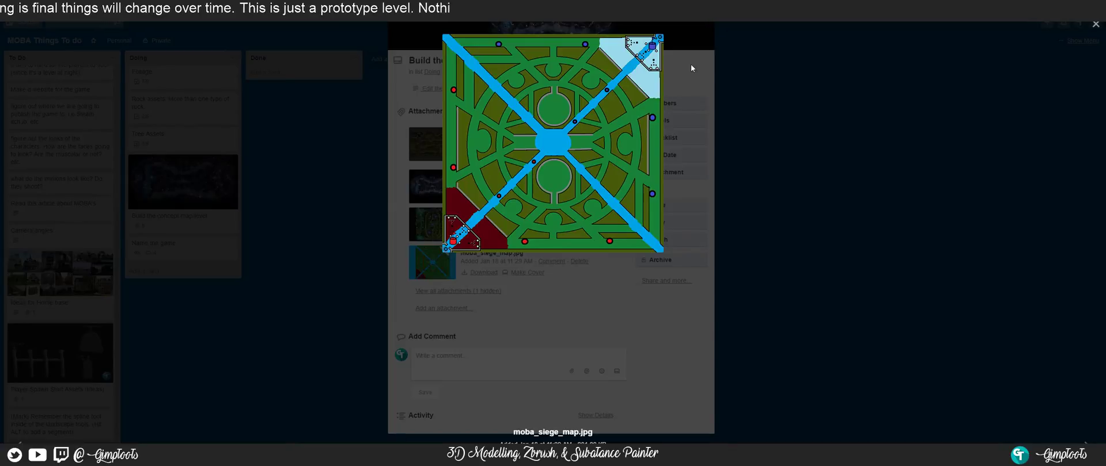
{"action": "key", "text": "alt+Tab"}
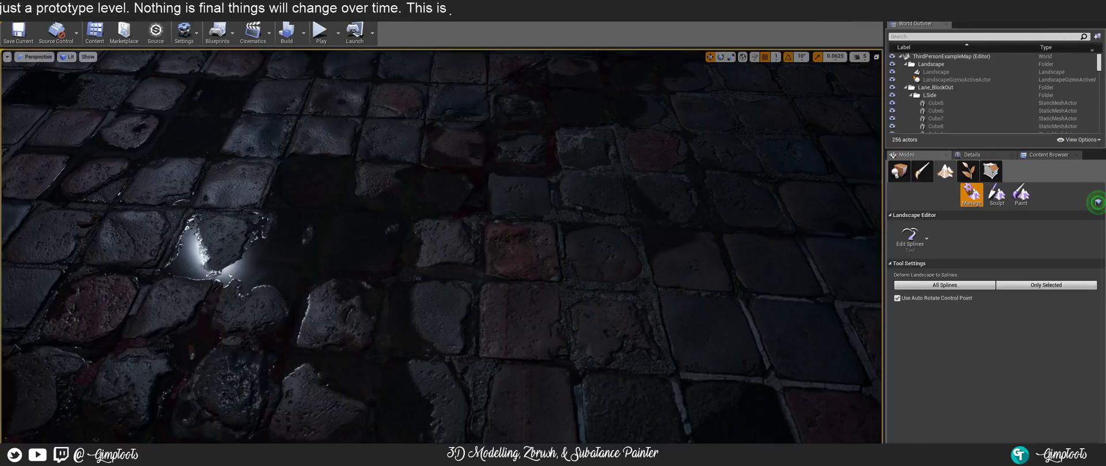
- Bring up Trello's Homes.jpg attachment and review its collage of house and street references
{"action": "left_click_drag", "start_coordinate": [1, 86], "coordinate": [584, 3]}
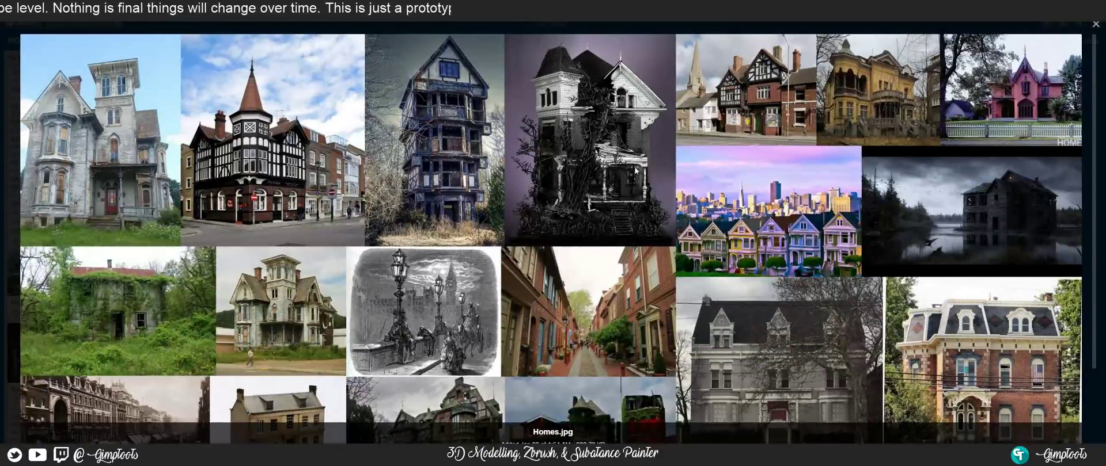
{"action": "scroll", "coordinate": [602, 170], "scroll_direction": "down", "scroll_amount": 2}
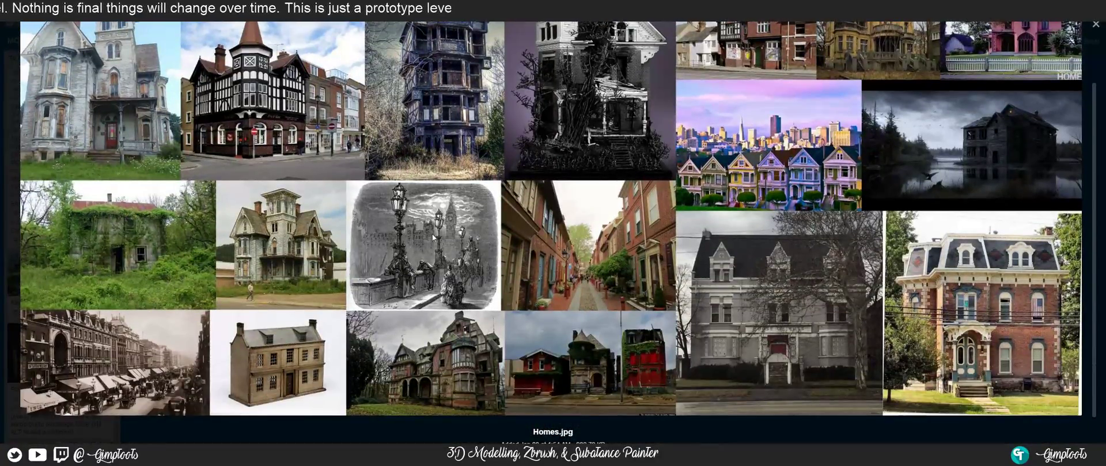